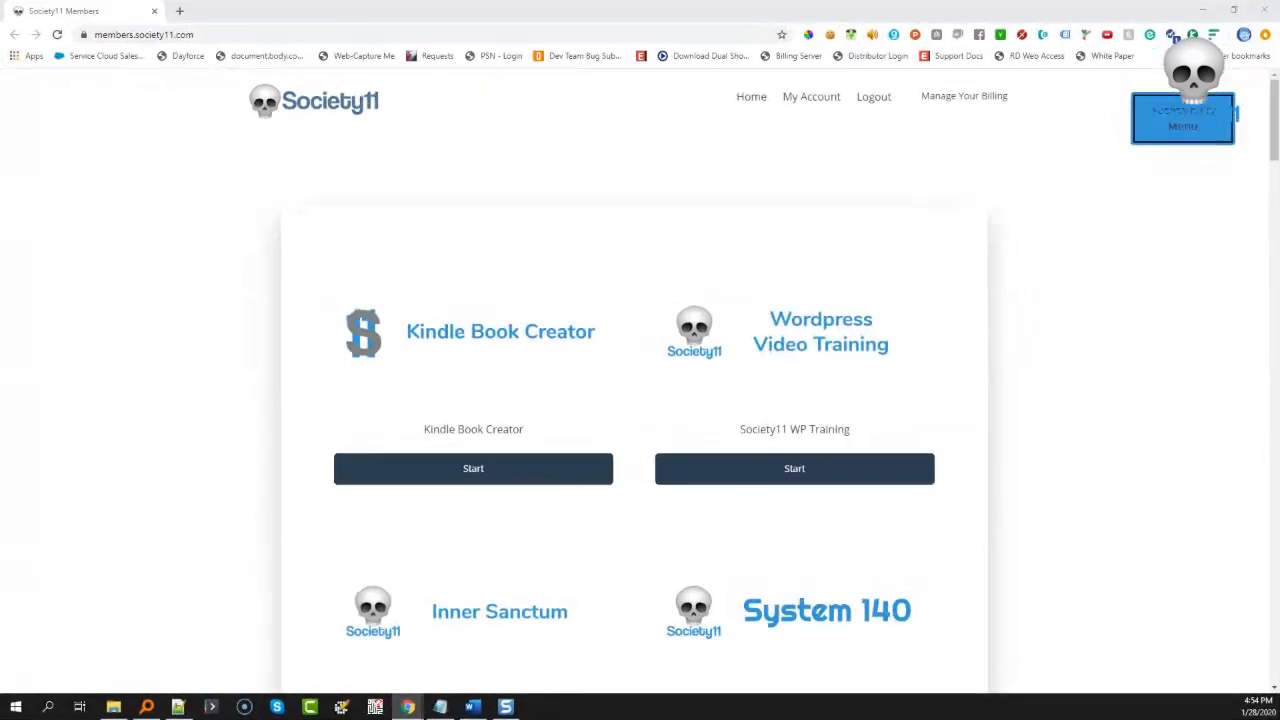
# - Launch the Kindle Book Creator from the Society11 members page
pyautogui.click(390, 353)
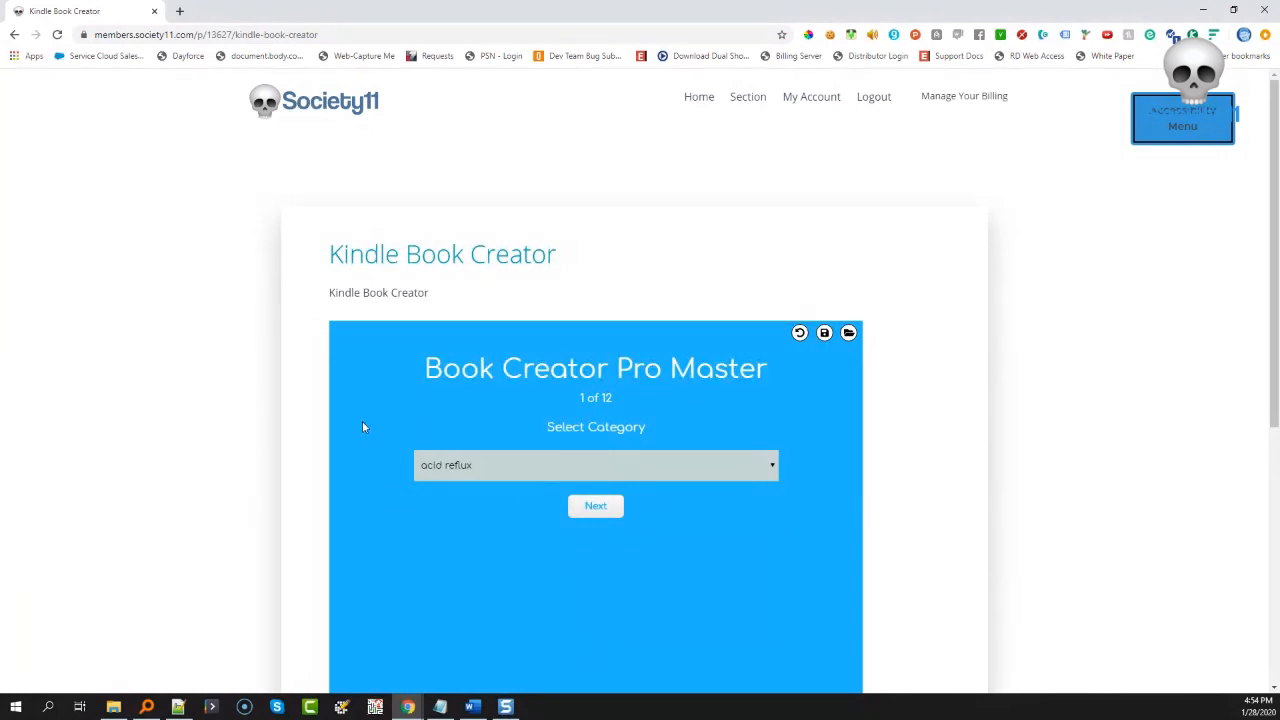
pyautogui.scroll(-1, 750, 418)
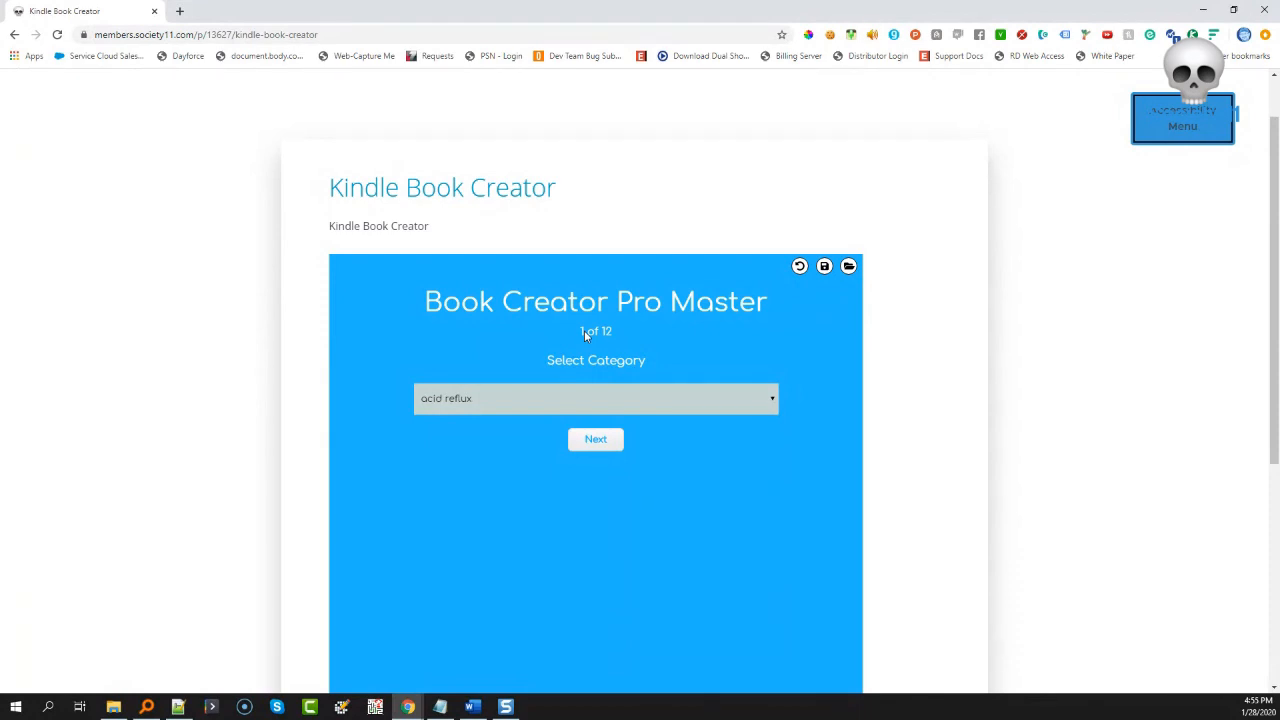
# - Pick 'solar energy' from the Select Category dropdown, replacing 'acid reflux'
pyautogui.click(583, 400)
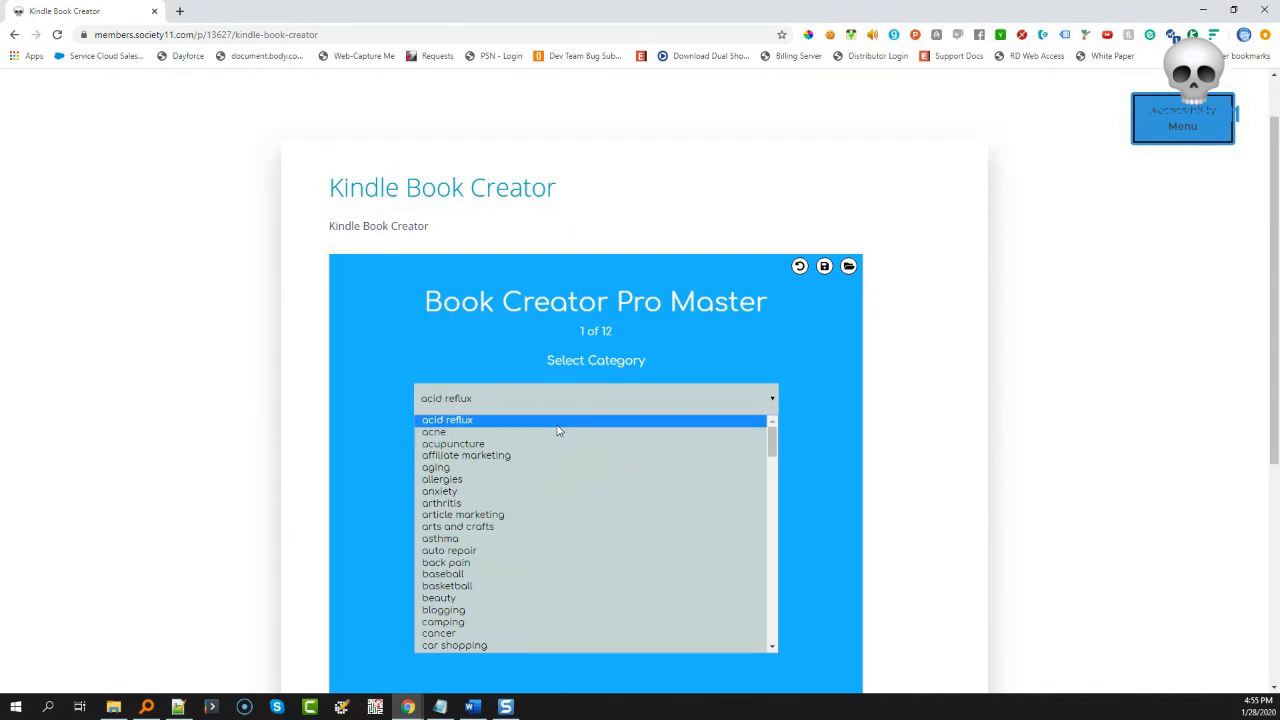
pyautogui.scroll(-20, 559, 431)
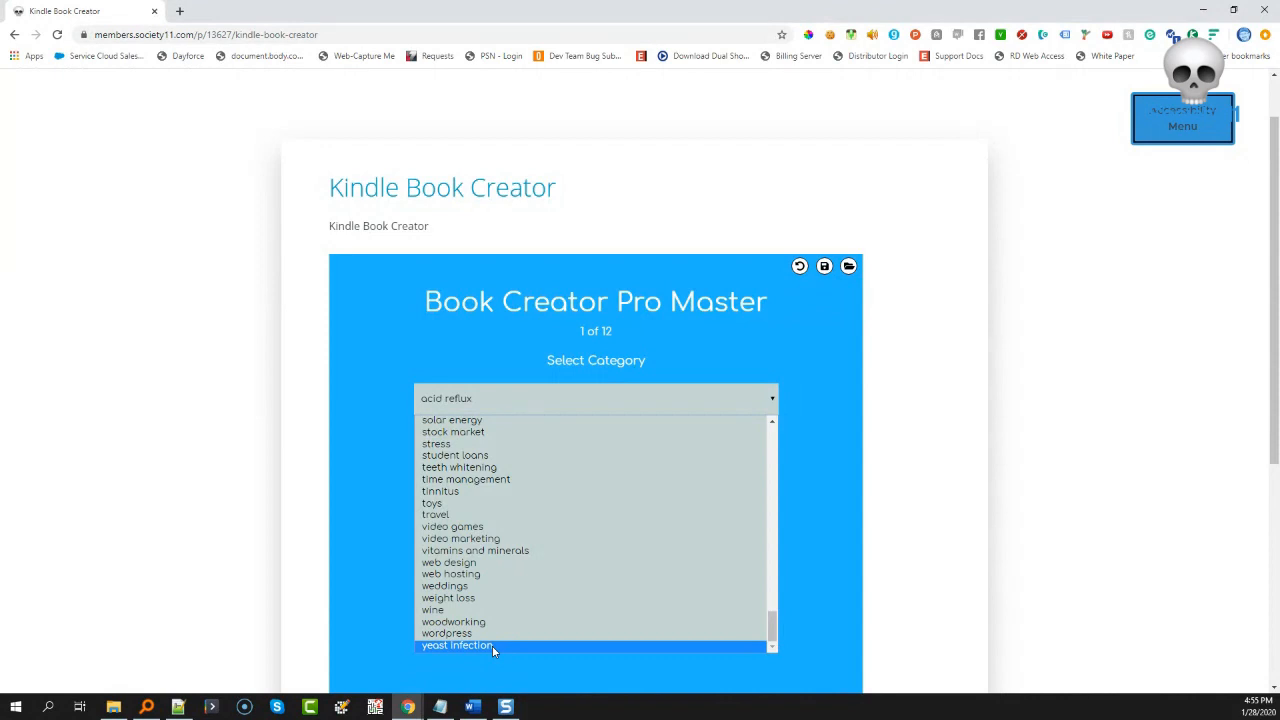
pyautogui.scroll(7, 493, 651)
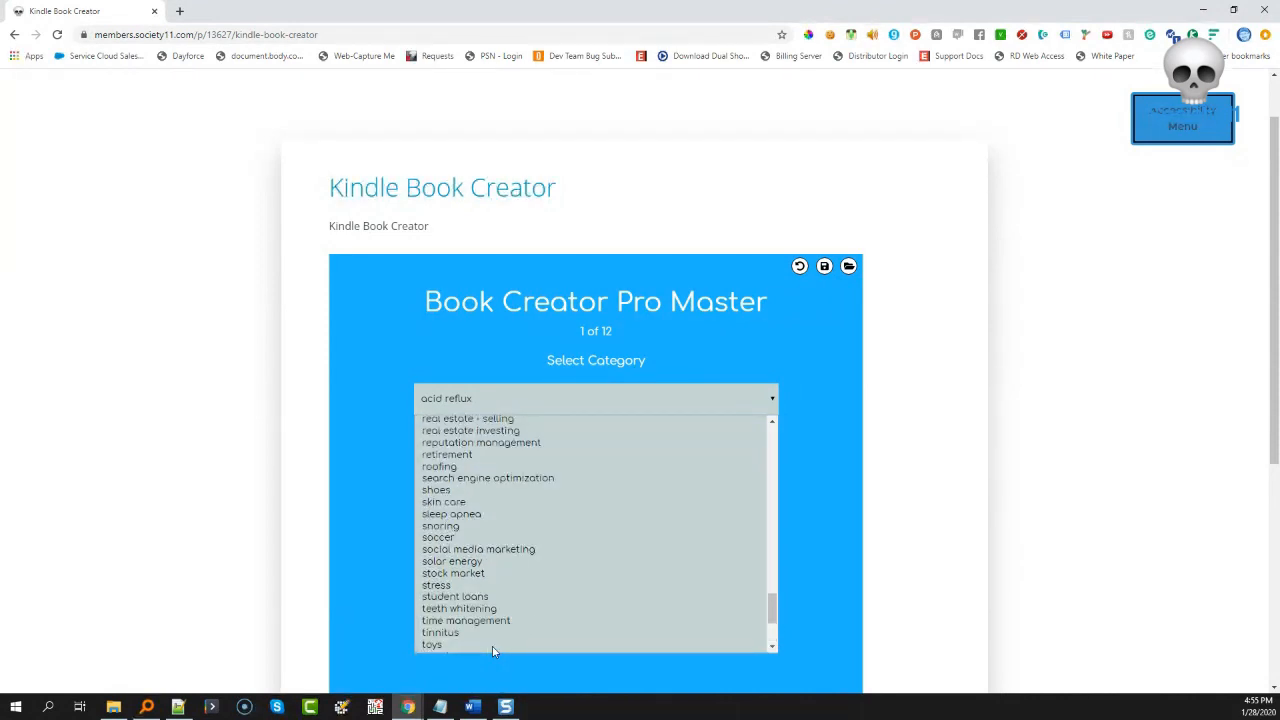
pyautogui.scroll(3, 487, 599)
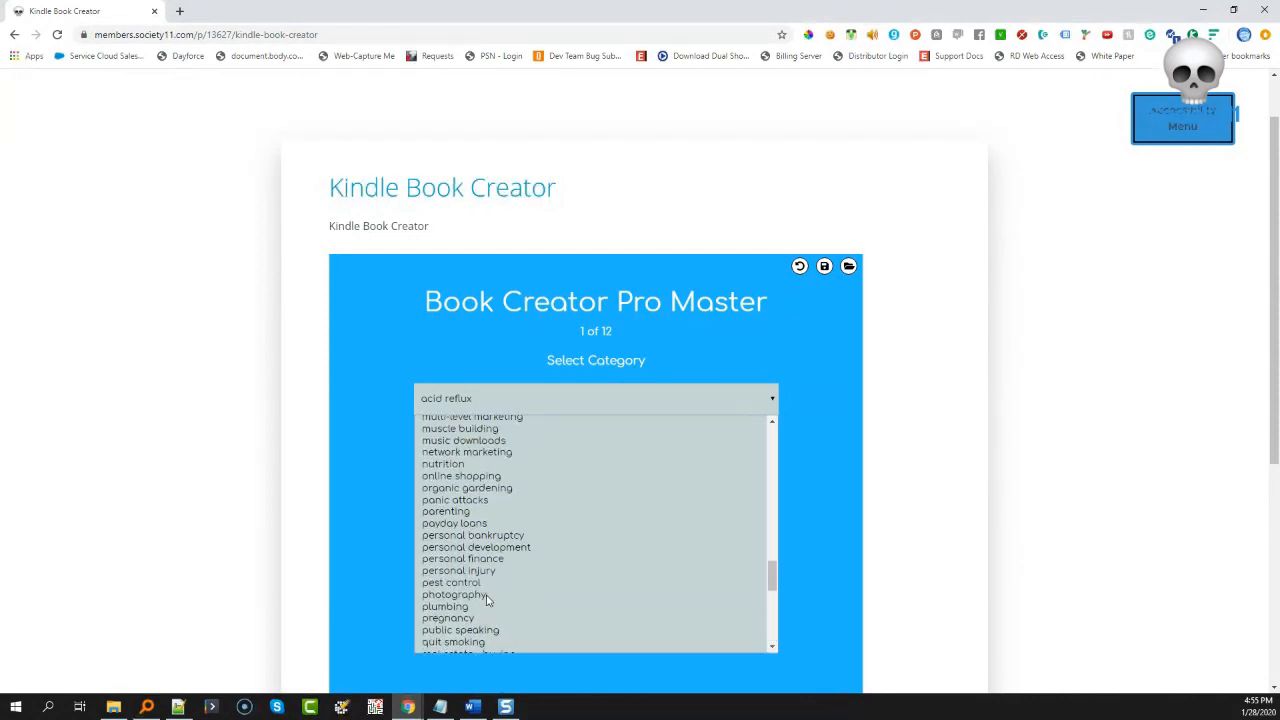
pyautogui.scroll(3, 487, 599)
pyautogui.scroll(3, 487, 599)
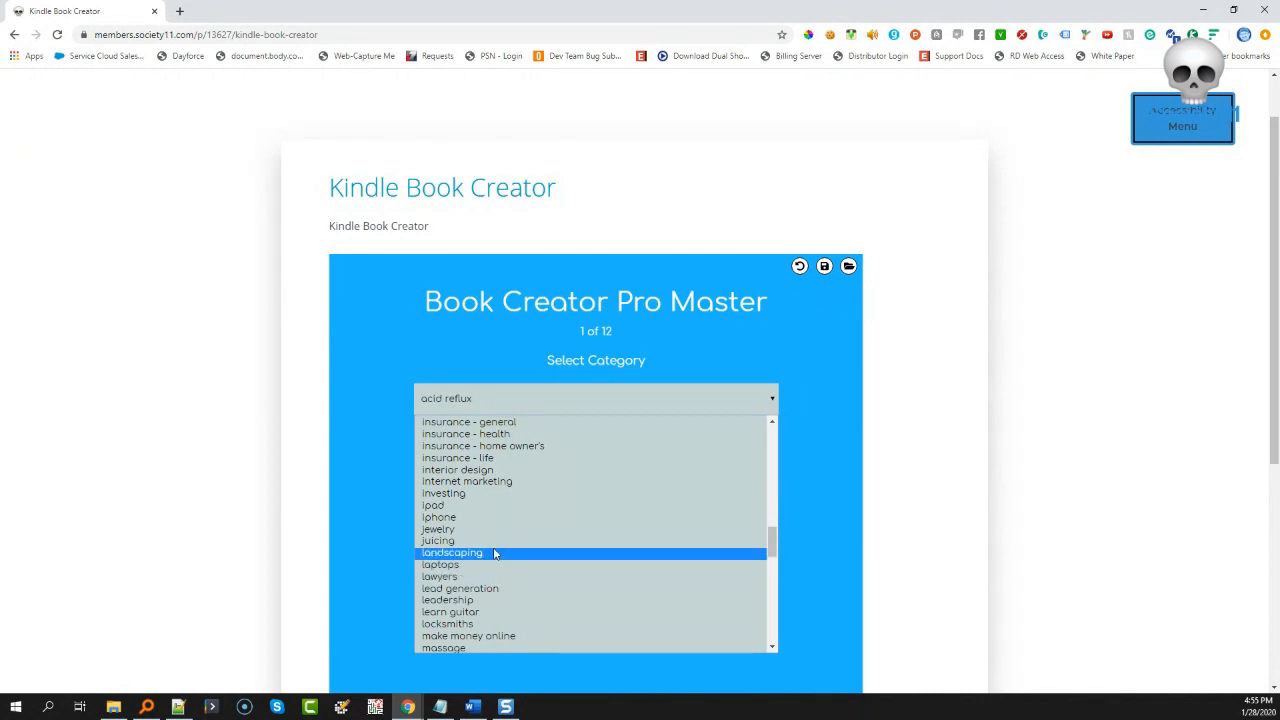
pyautogui.scroll(3, 547, 549)
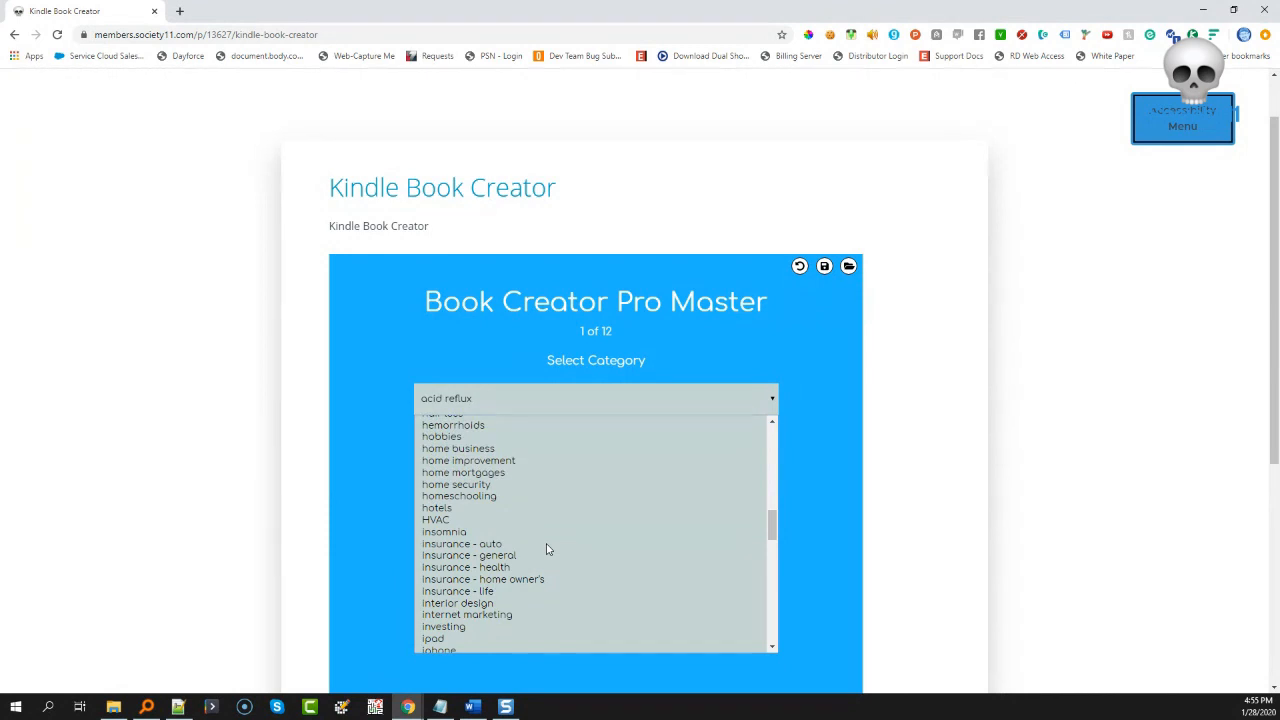
pyautogui.scroll(3, 547, 549)
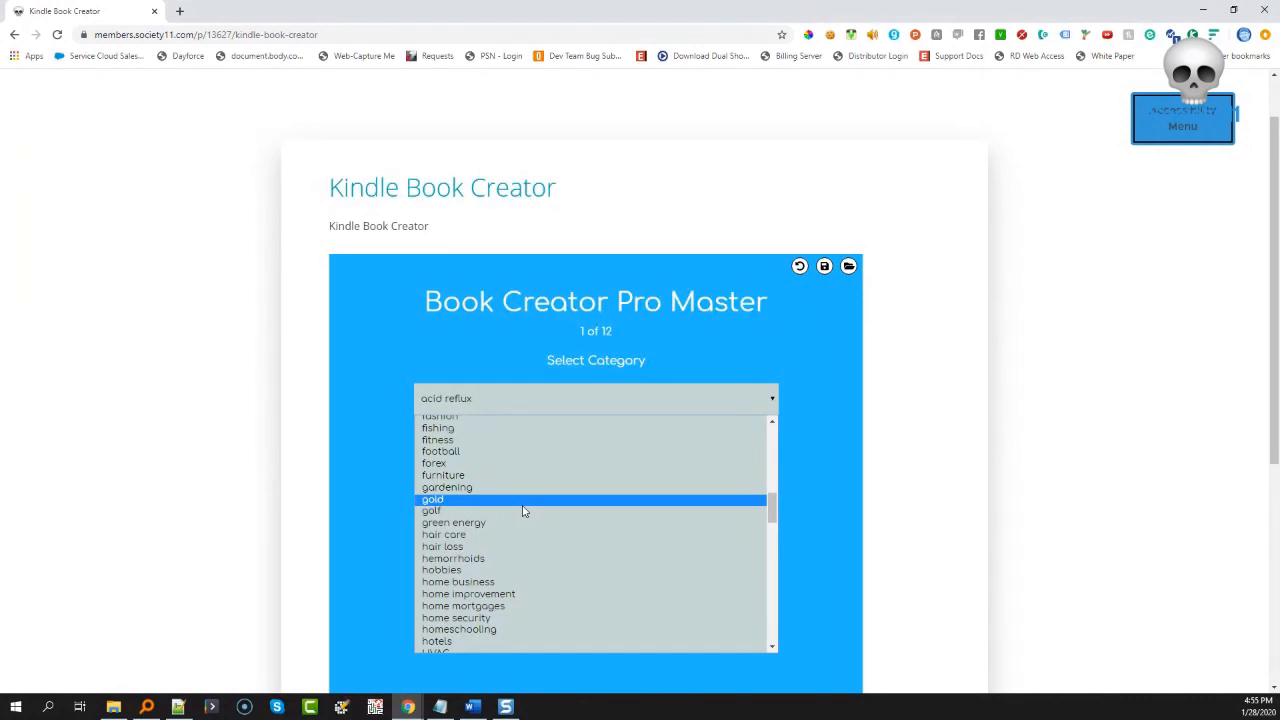
pyautogui.scroll(3, 522, 511)
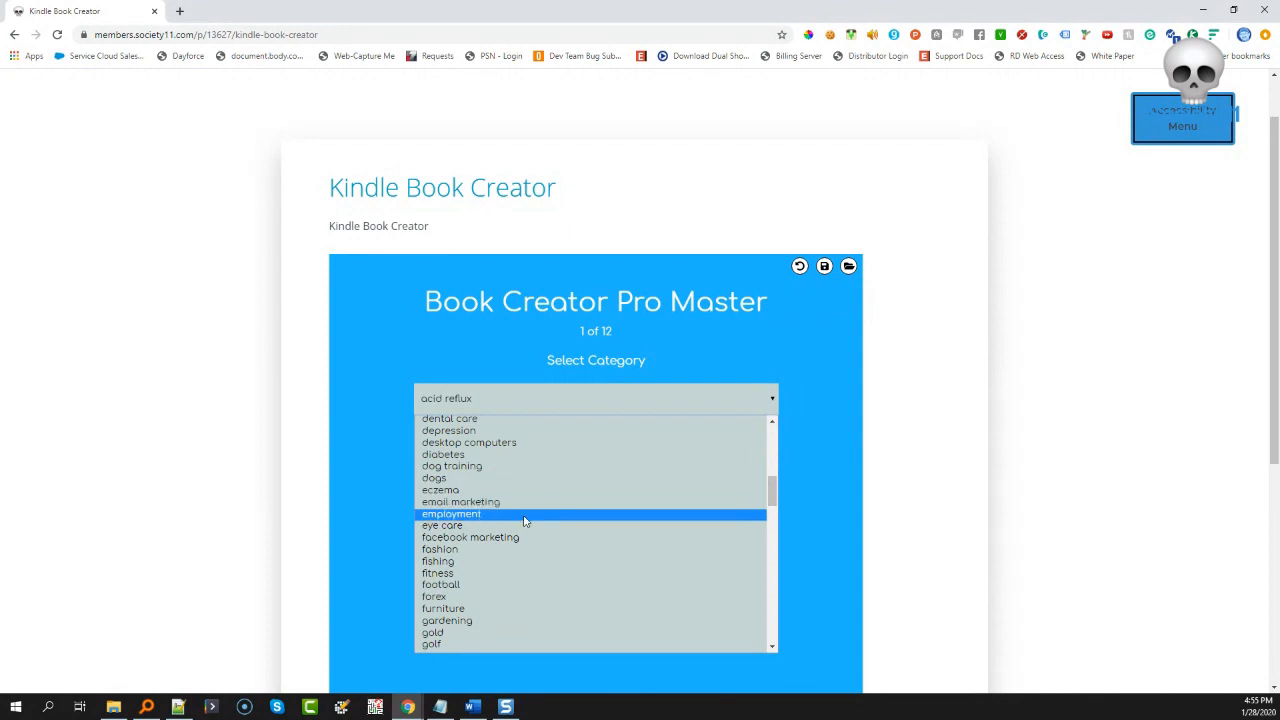
pyautogui.scroll(3, 527, 557)
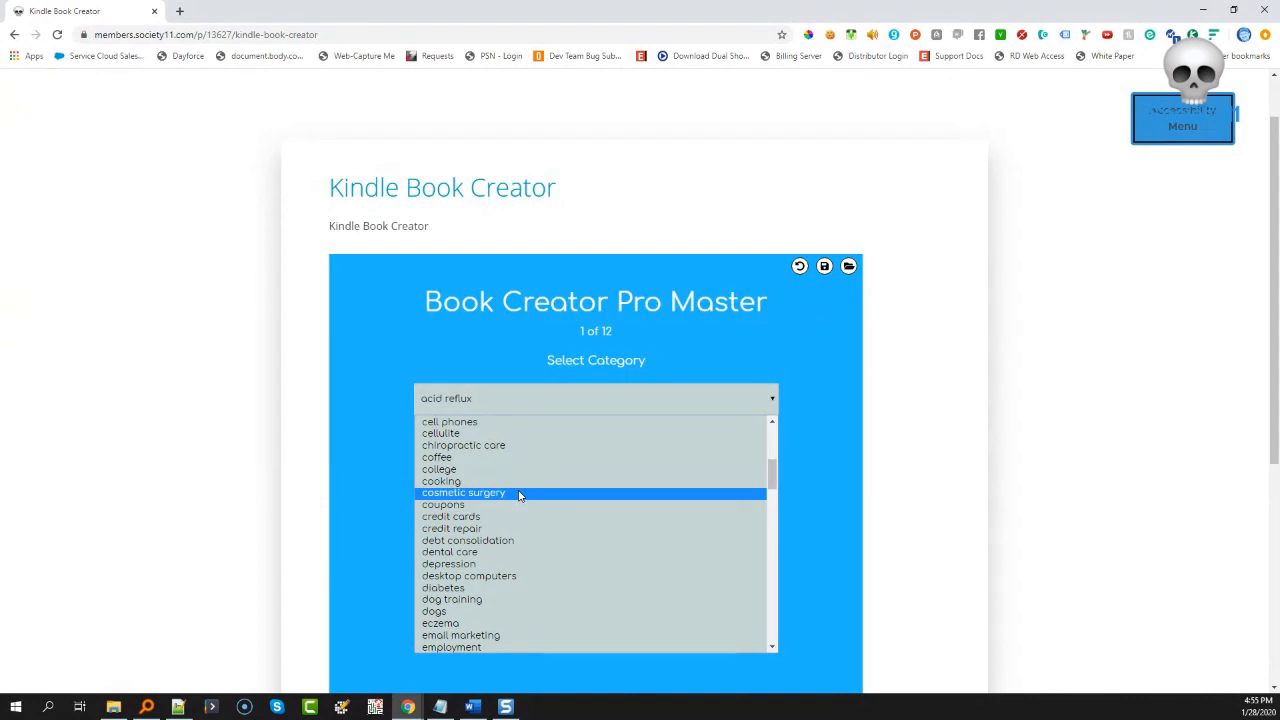
pyautogui.scroll(-9, 500, 505)
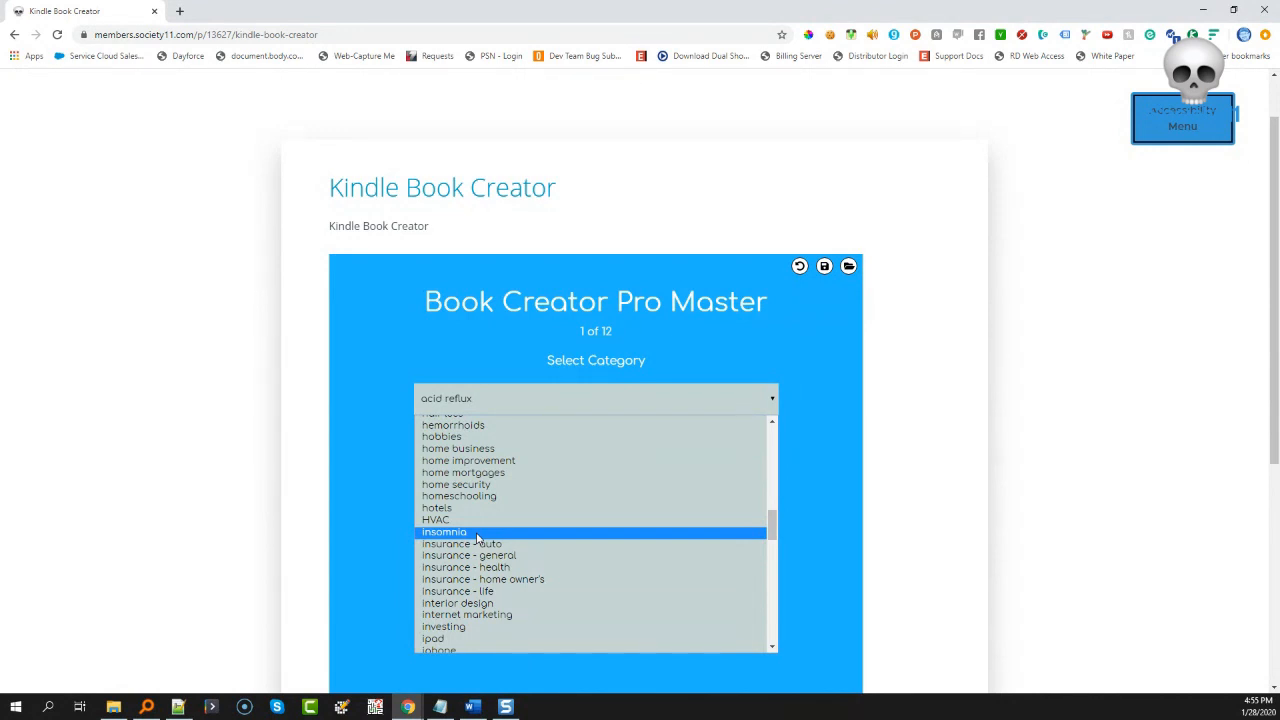
pyautogui.scroll(-4, 477, 539)
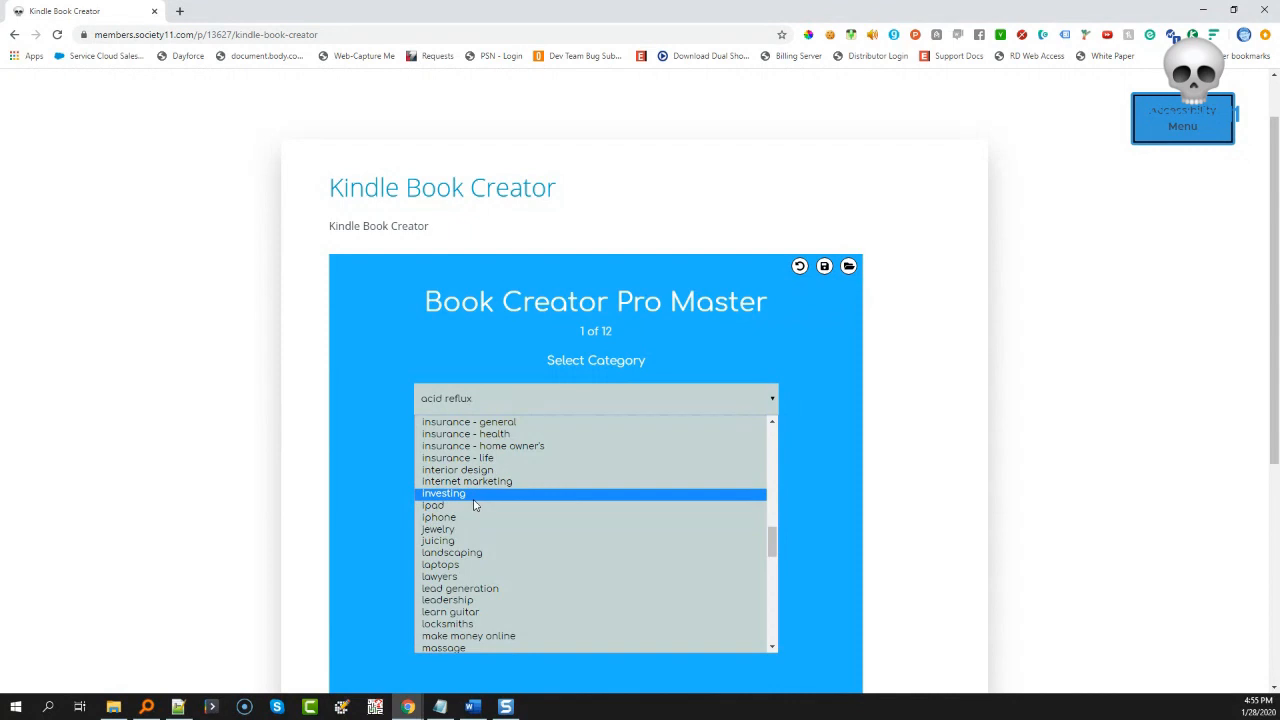
pyautogui.scroll(-3, 475, 505)
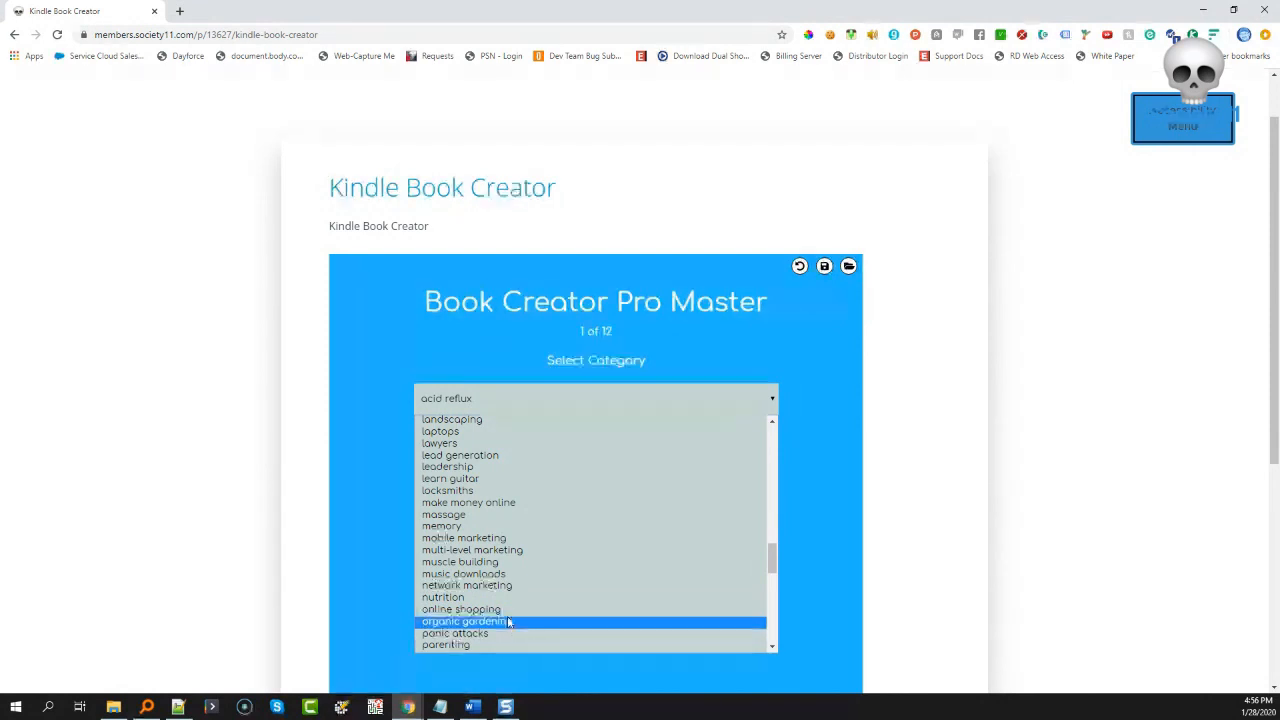
pyautogui.scroll(-3, 510, 561)
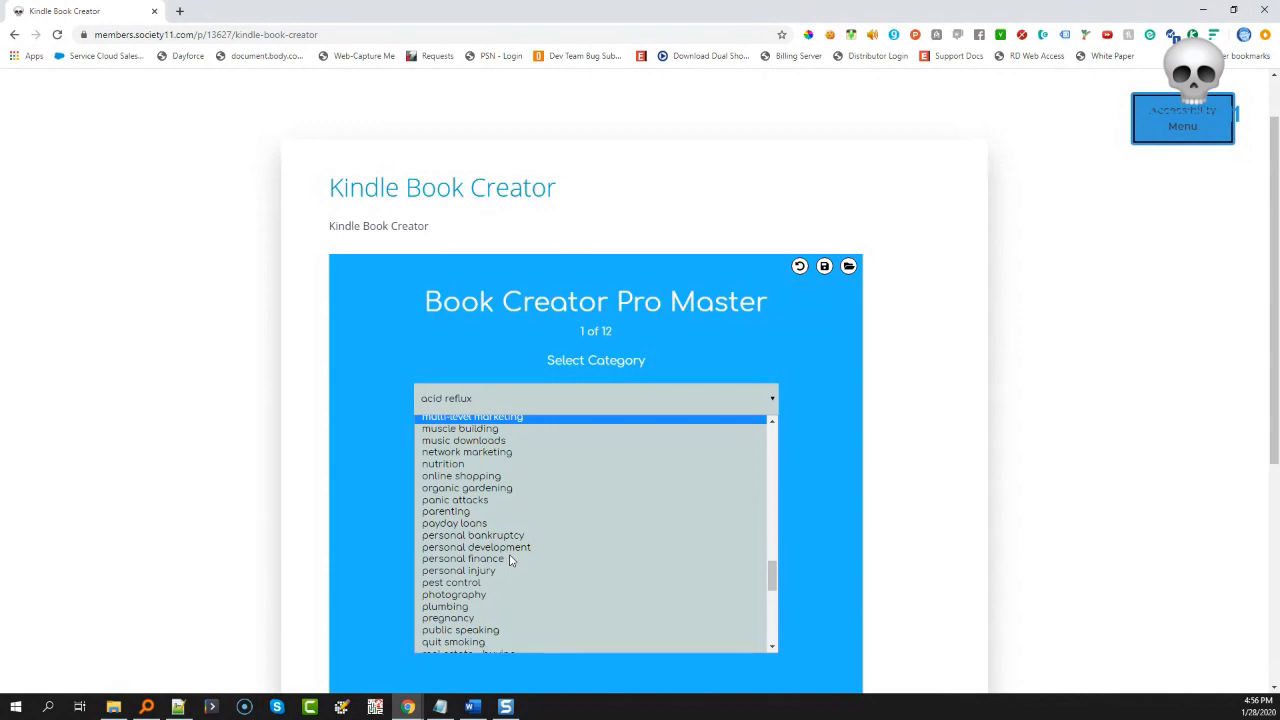
pyautogui.scroll(-6, 510, 561)
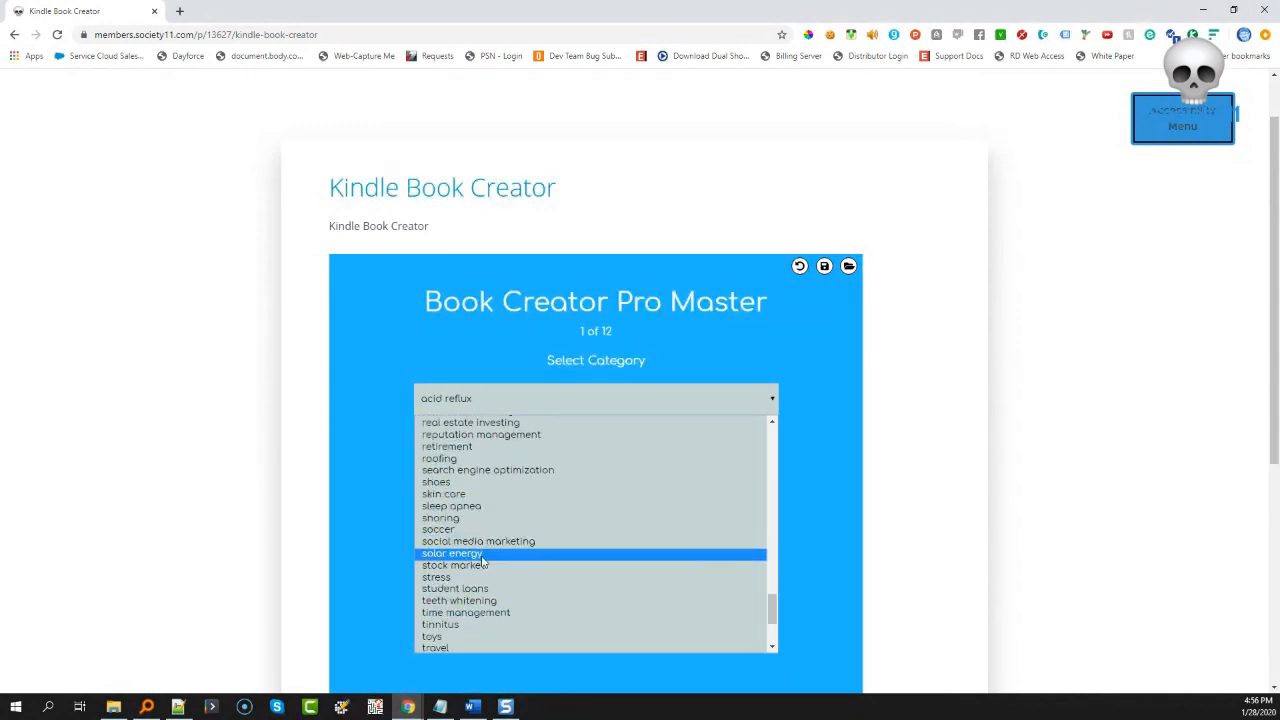
pyautogui.click(470, 553)
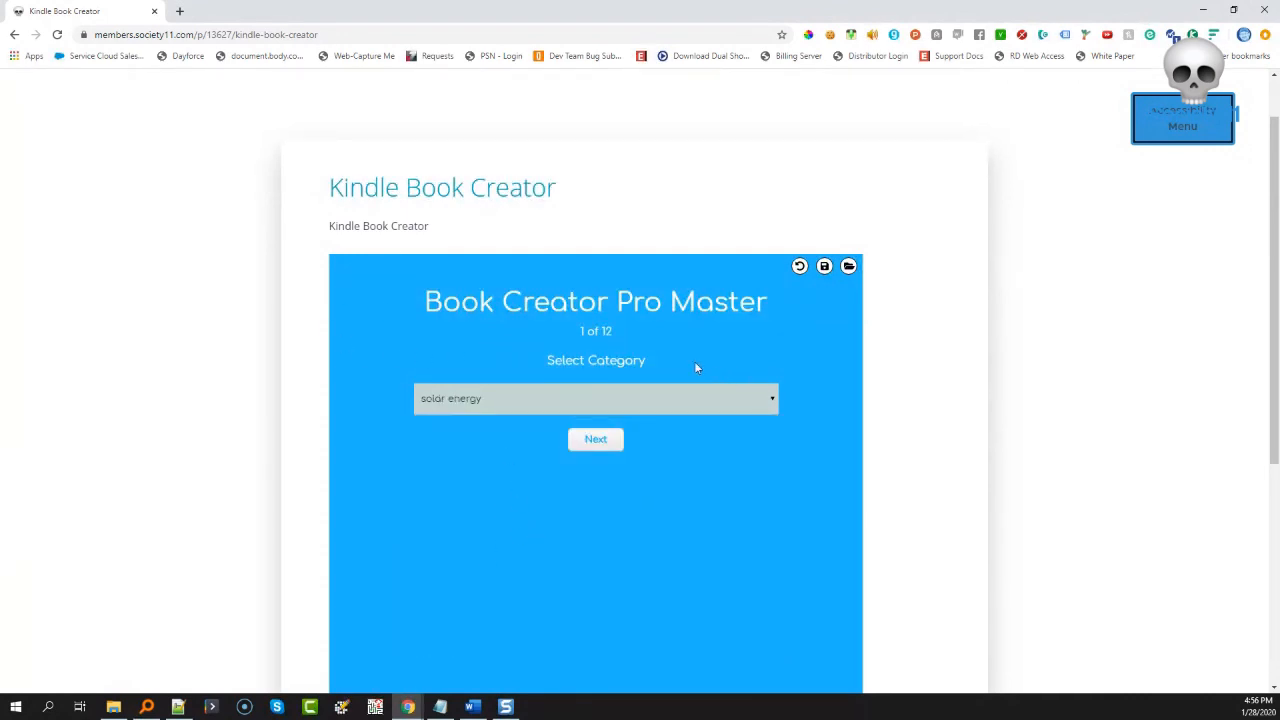
# - Enter 'Solar' as the book title and 'More About Solar' as the subtitle
pyautogui.click(605, 444)
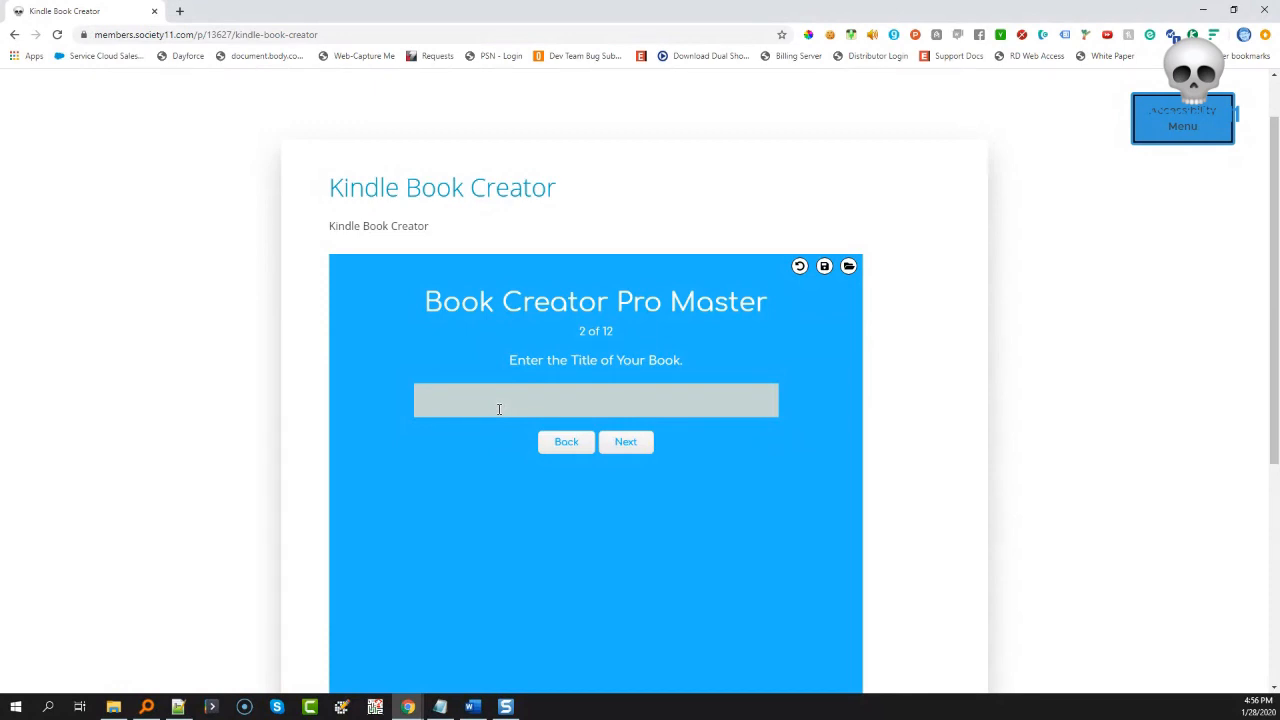
pyautogui.write('Solar')
pyautogui.click(622, 442)
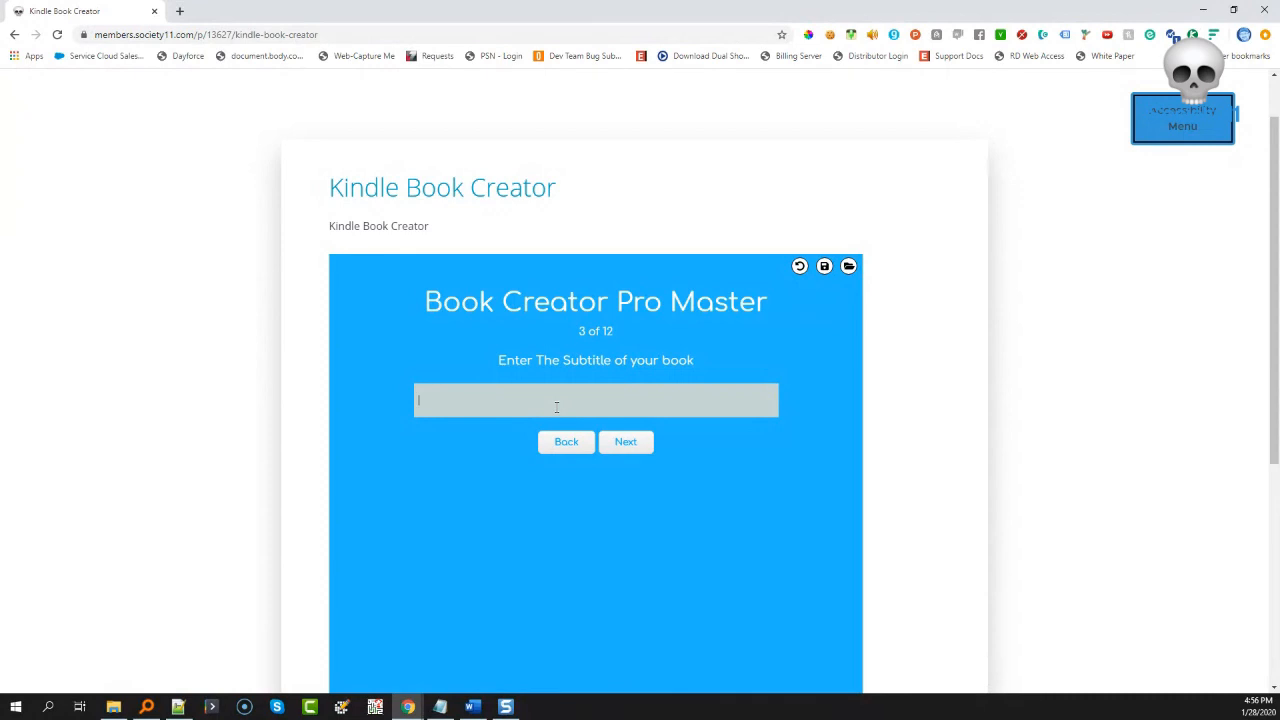
pyautogui.write('More Abnout')
pyautogui.press('BackSpace')
pyautogui.press('BackSpace')
pyautogui.press('BackSpace')
pyautogui.press('BackSpace')
pyautogui.press('BackSpace')
pyautogui.write('out Solar')
pyautogui.click(625, 443)
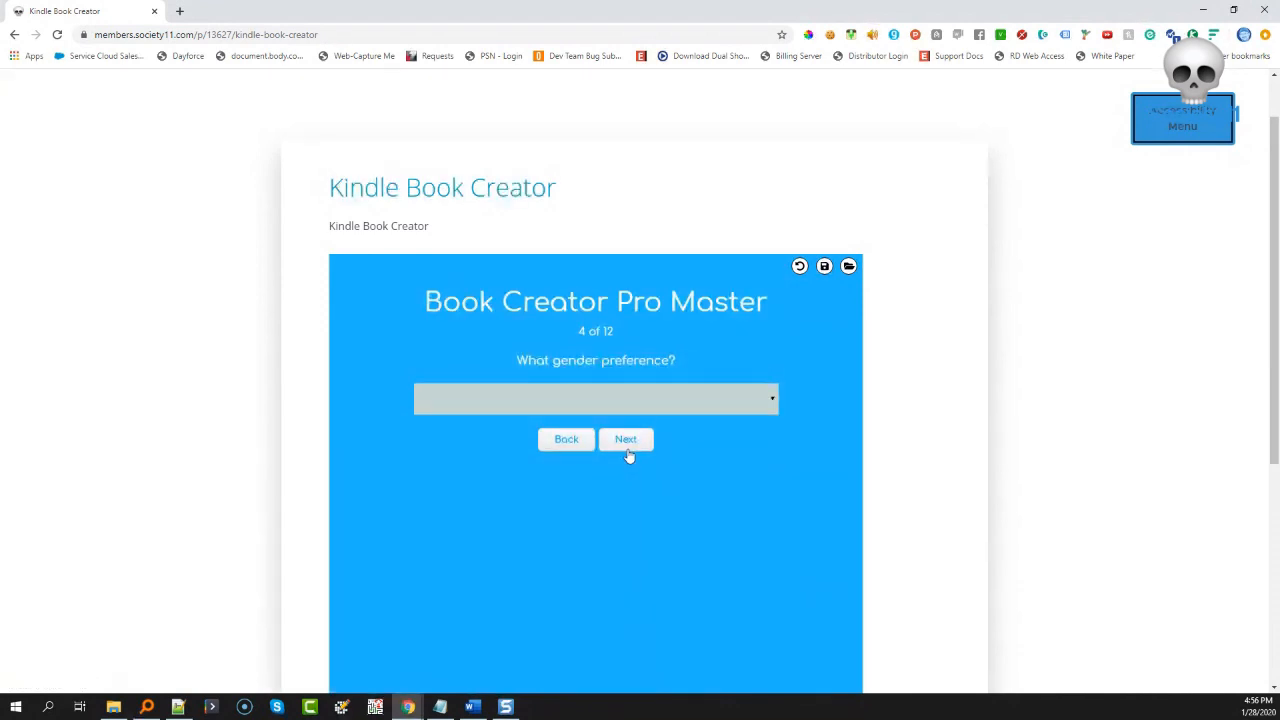
# - Keep the blank gender preference and advance to step 12's generated HTML
pyautogui.click(762, 411)
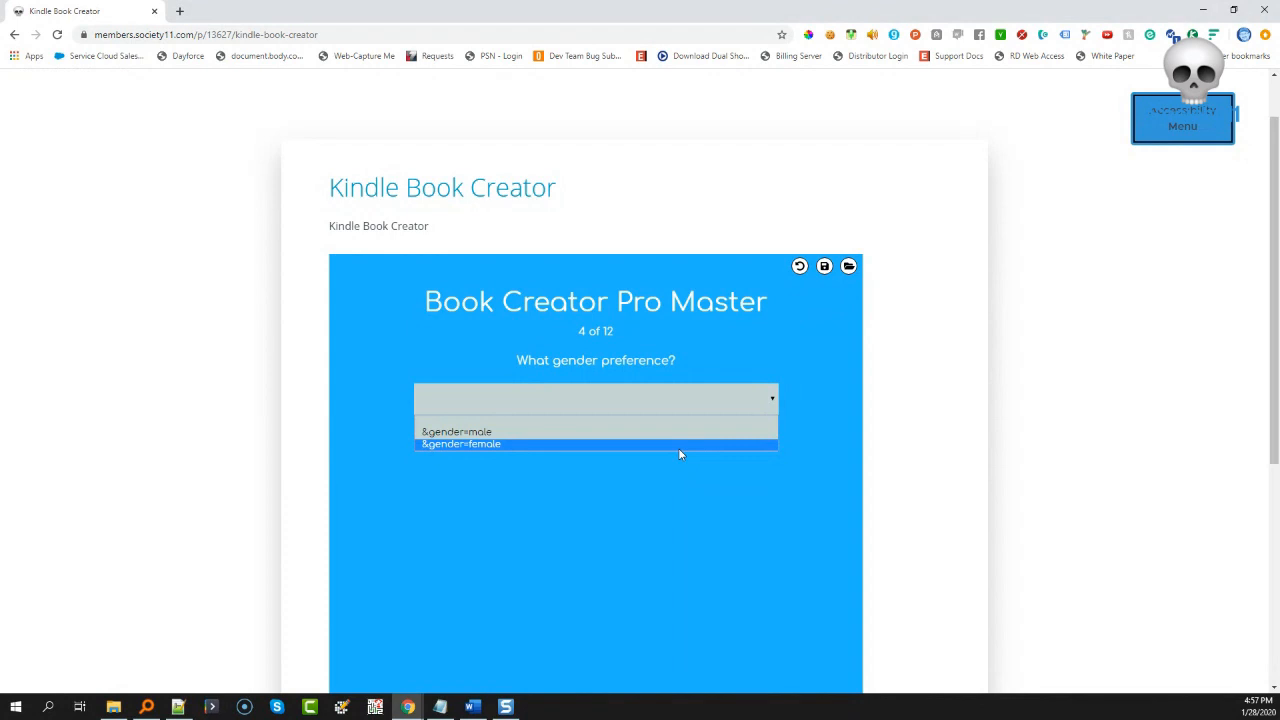
pyautogui.click(675, 421)
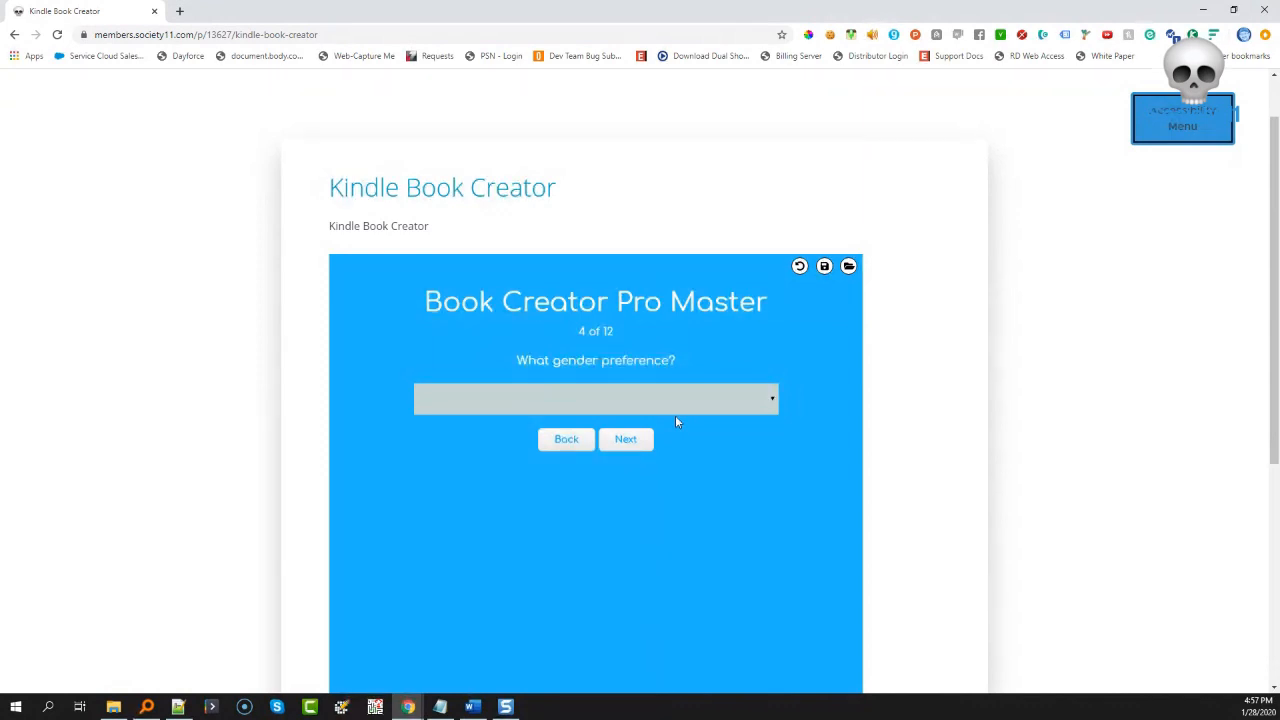
pyautogui.click(642, 448)
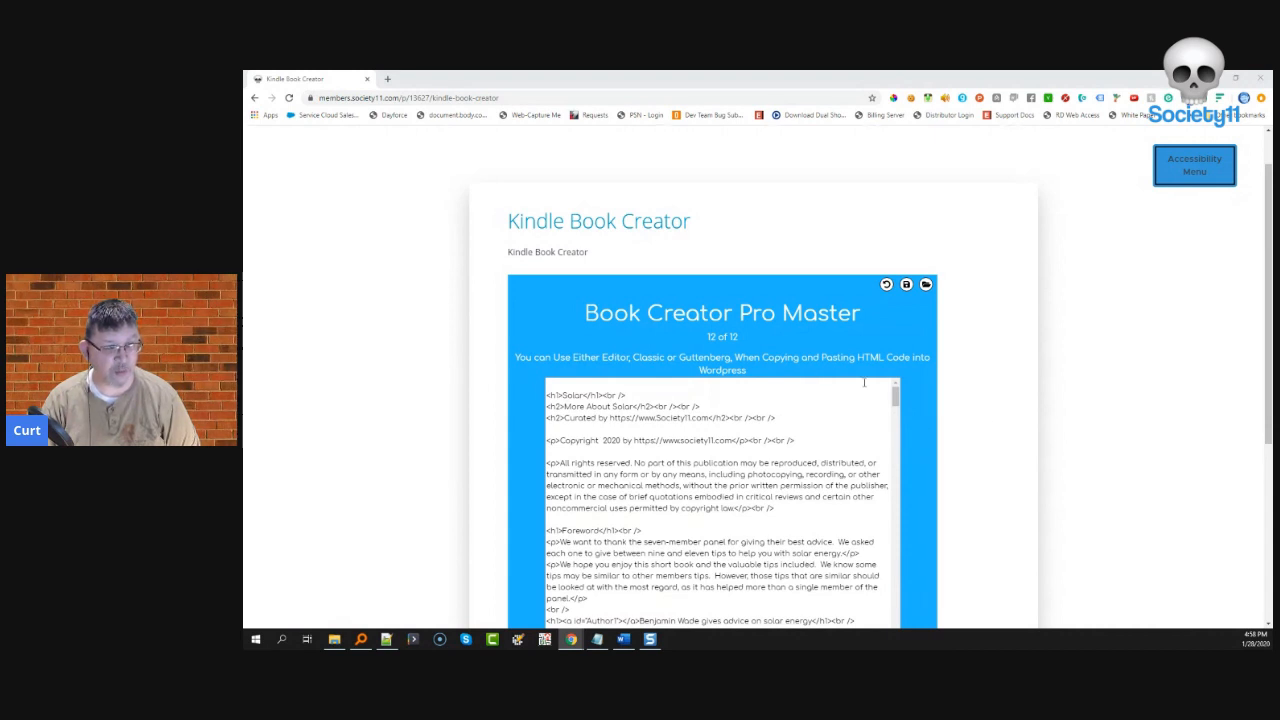
# - Generate the formatted Solar book preview and select all of its text
pyautogui.scroll(-3, 921, 428)
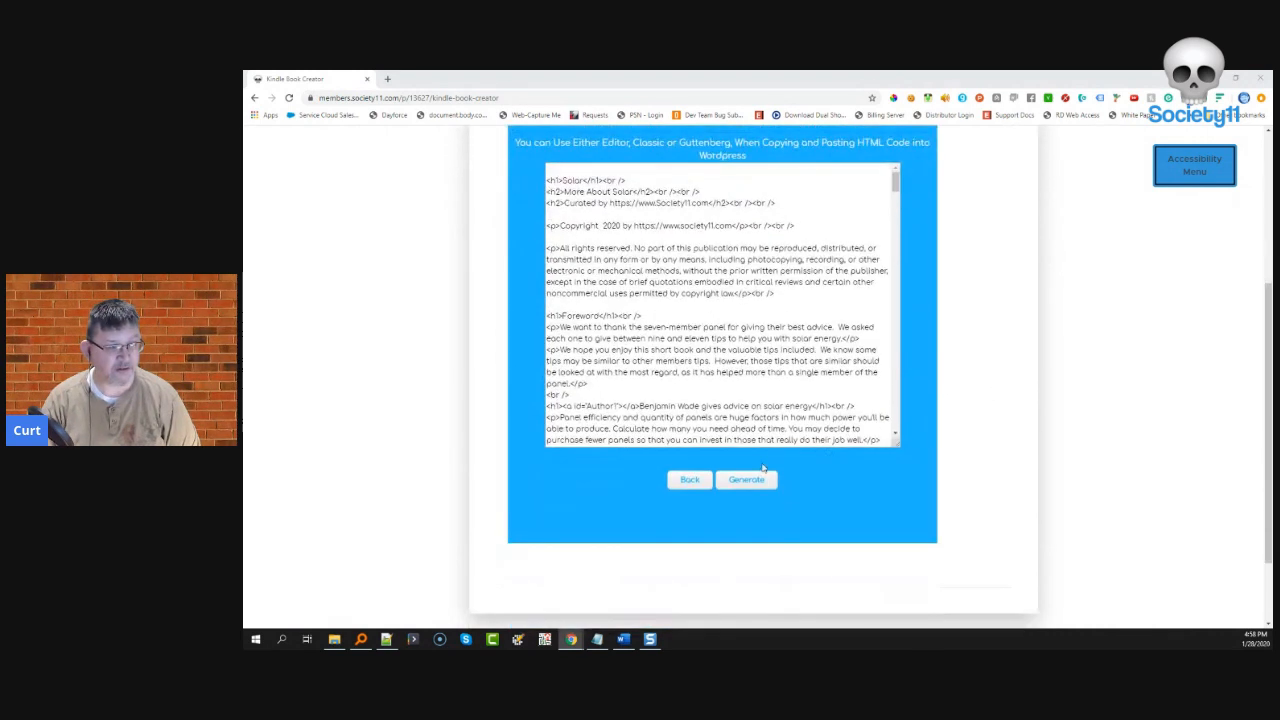
pyautogui.click(750, 483)
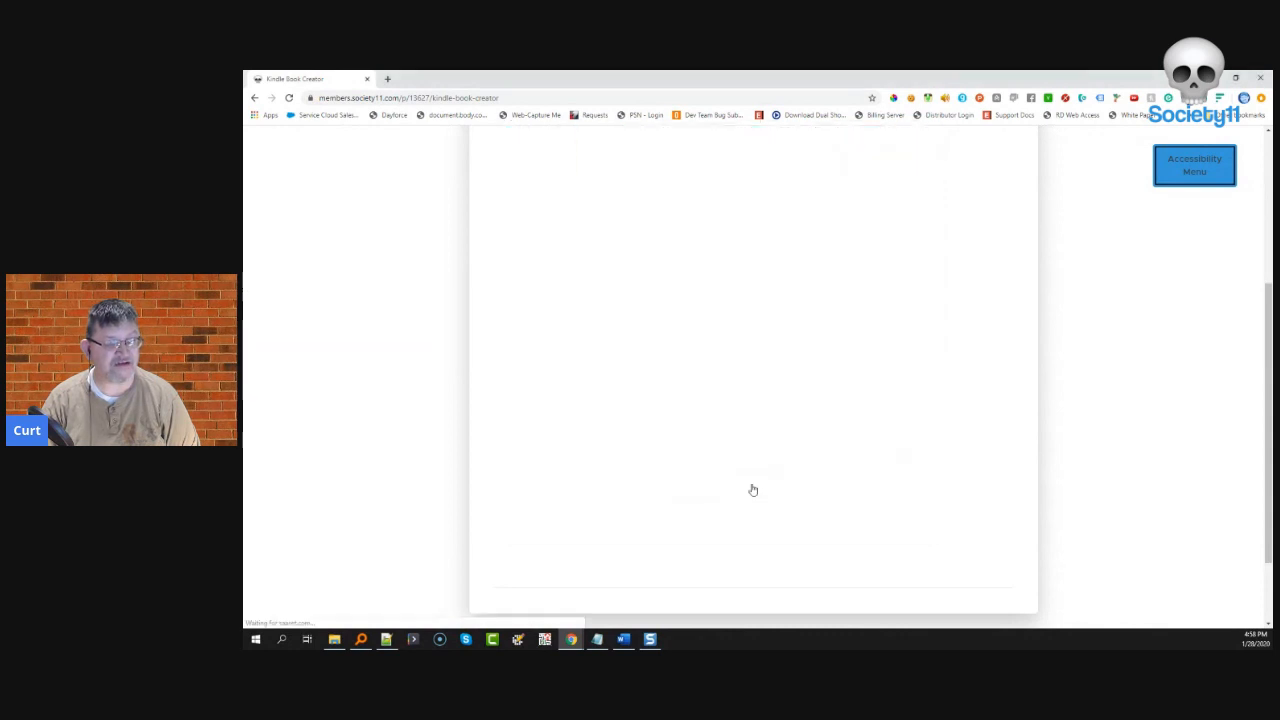
pyautogui.scroll(3, 640, 385)
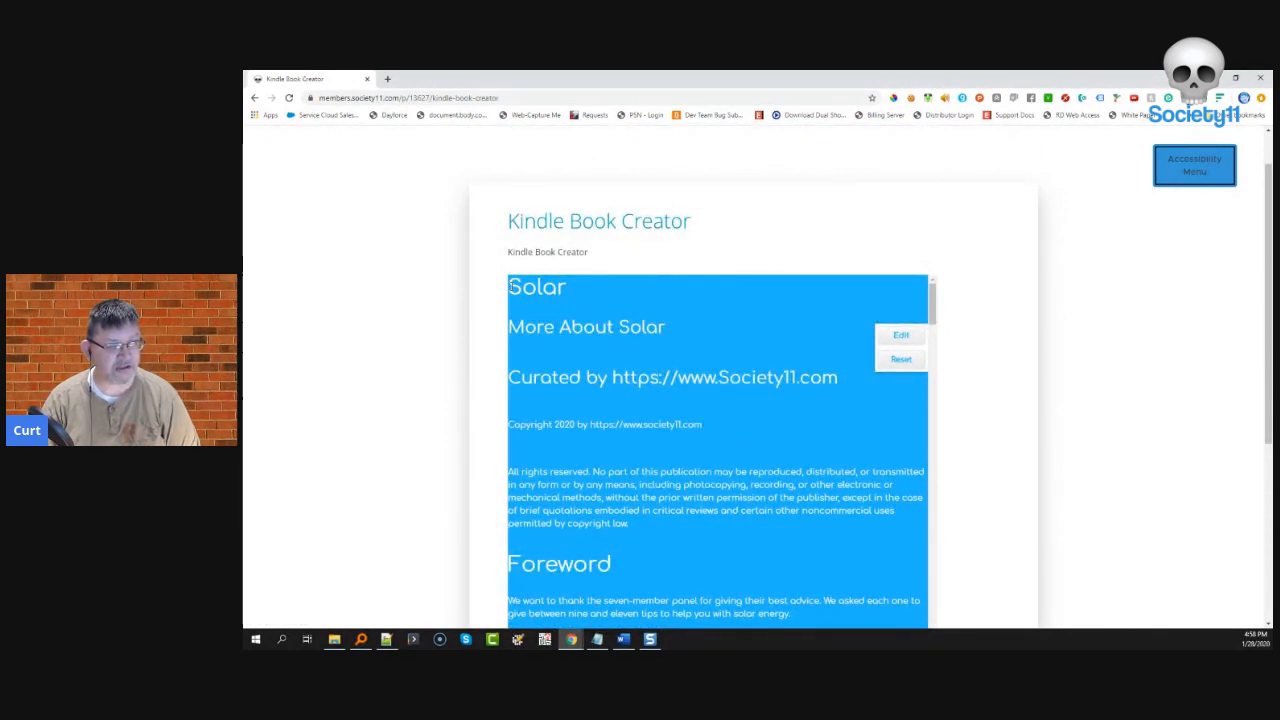
pyautogui.moveTo(563, 304); pyautogui.dragTo(569, 327)
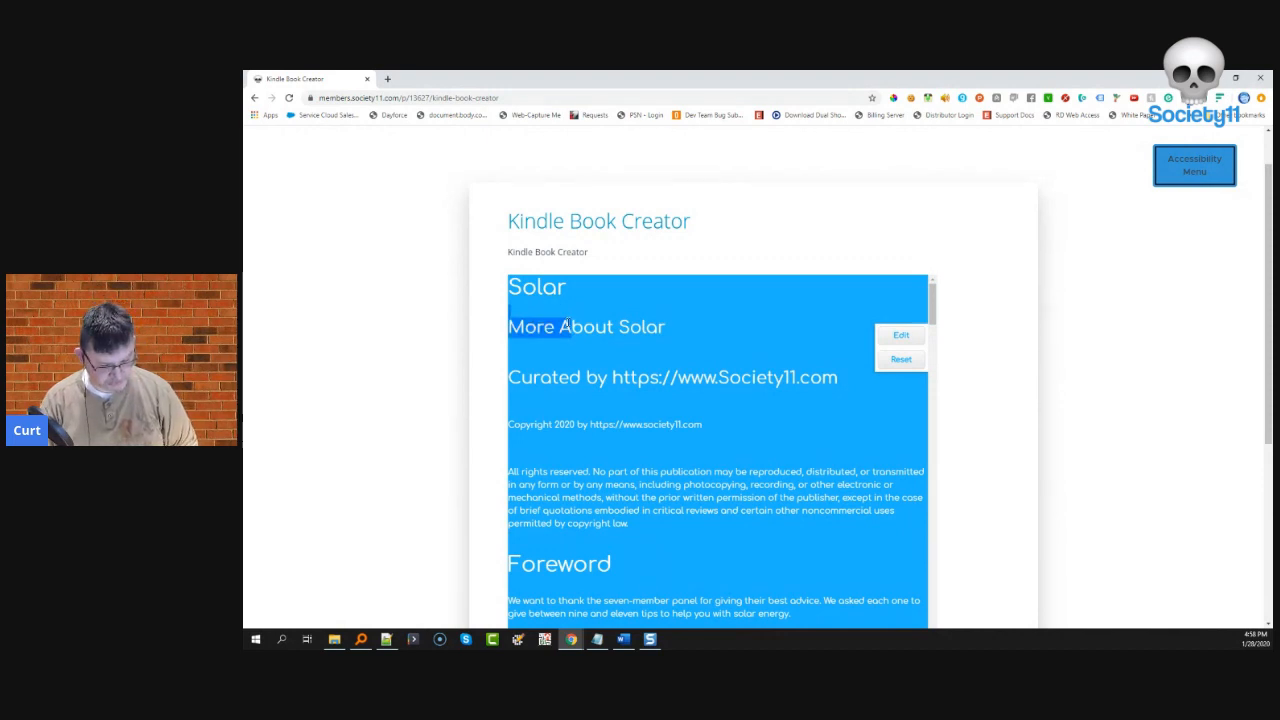
pyautogui.hotkey('ctrl', 'a')
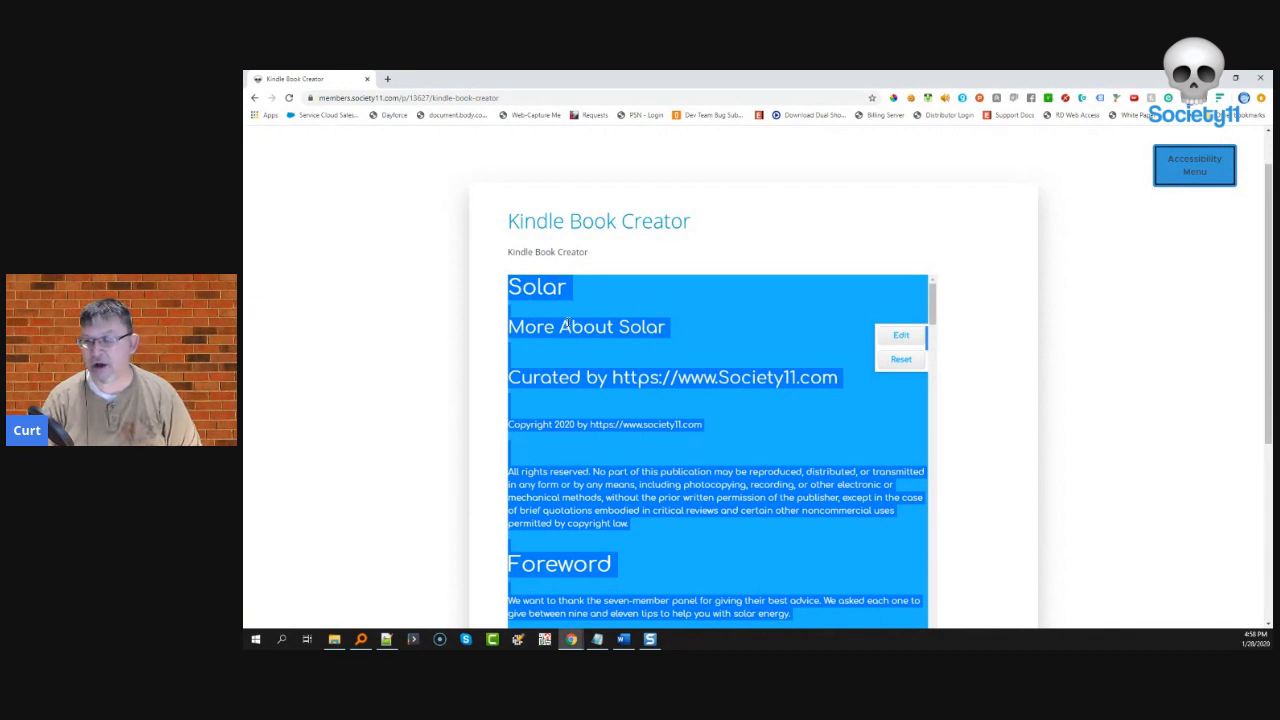
pyautogui.click(387, 79)
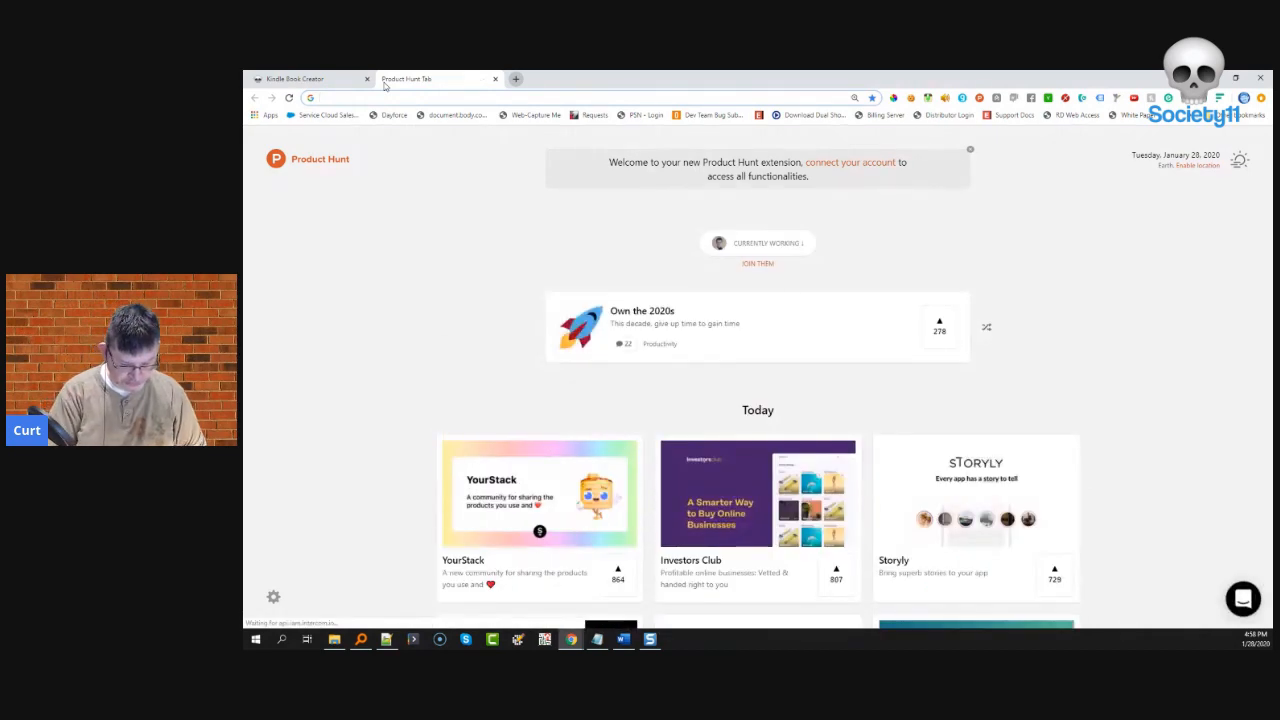
# - Paste the Solar book text into a new blank Google Docs document
pyautogui.write('docs.google.com')
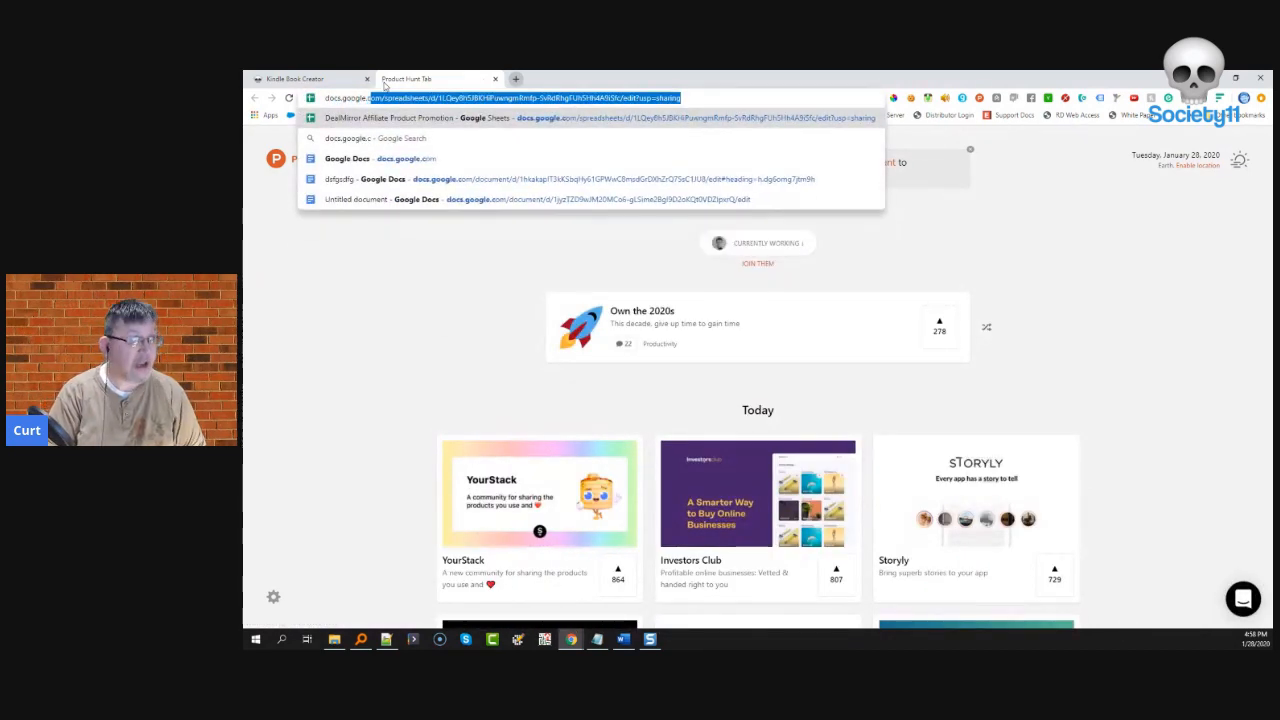
pyautogui.press('Return')
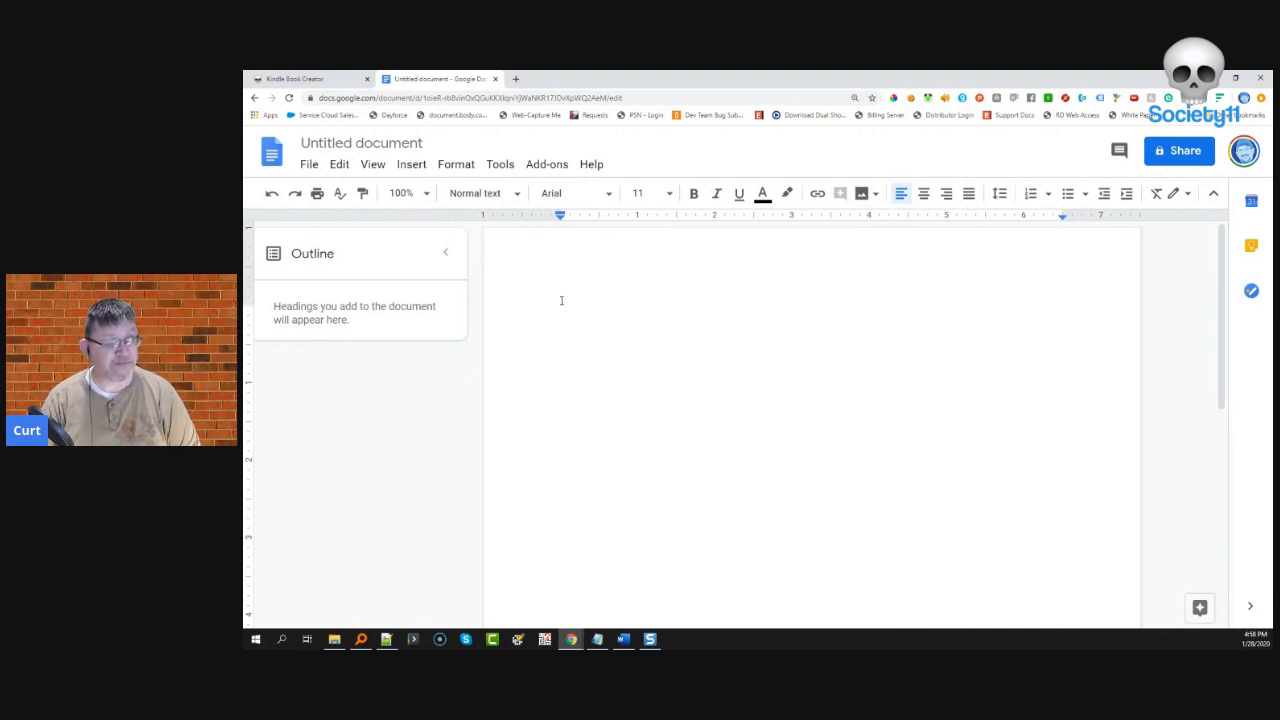
pyautogui.hotkey('ctrl', 'v')
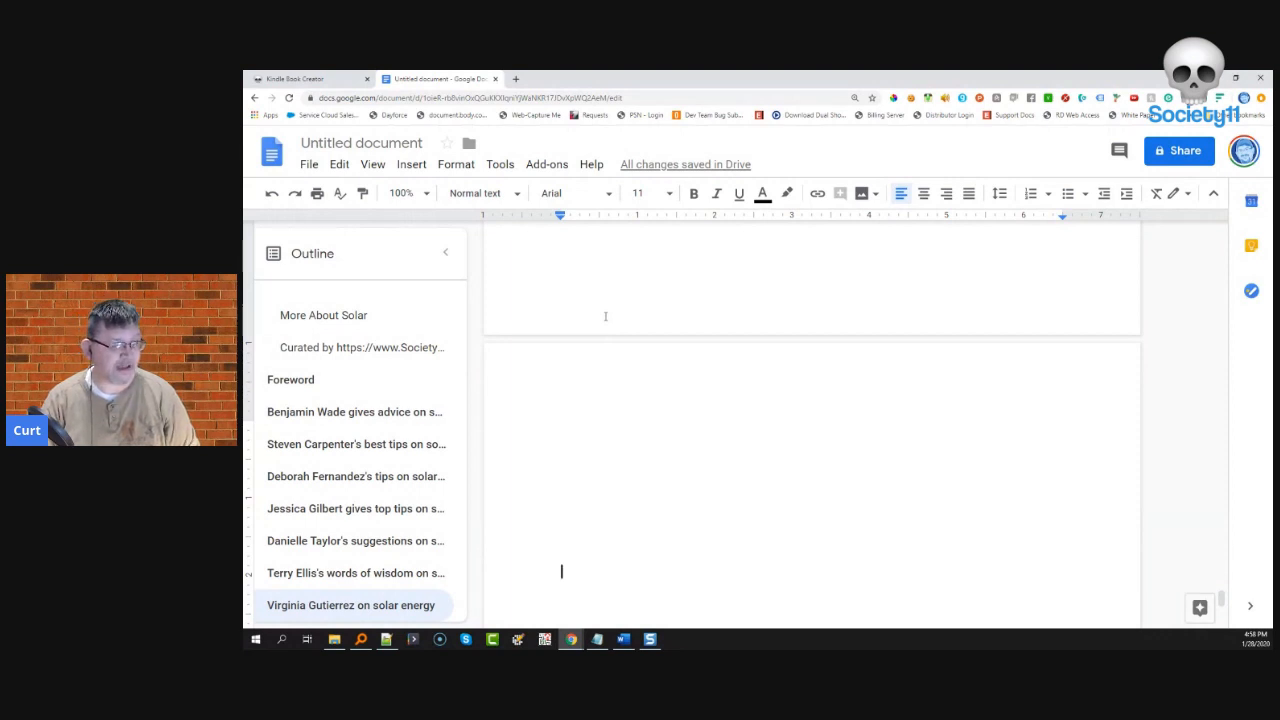
pyautogui.scroll(-1, 569, 400)
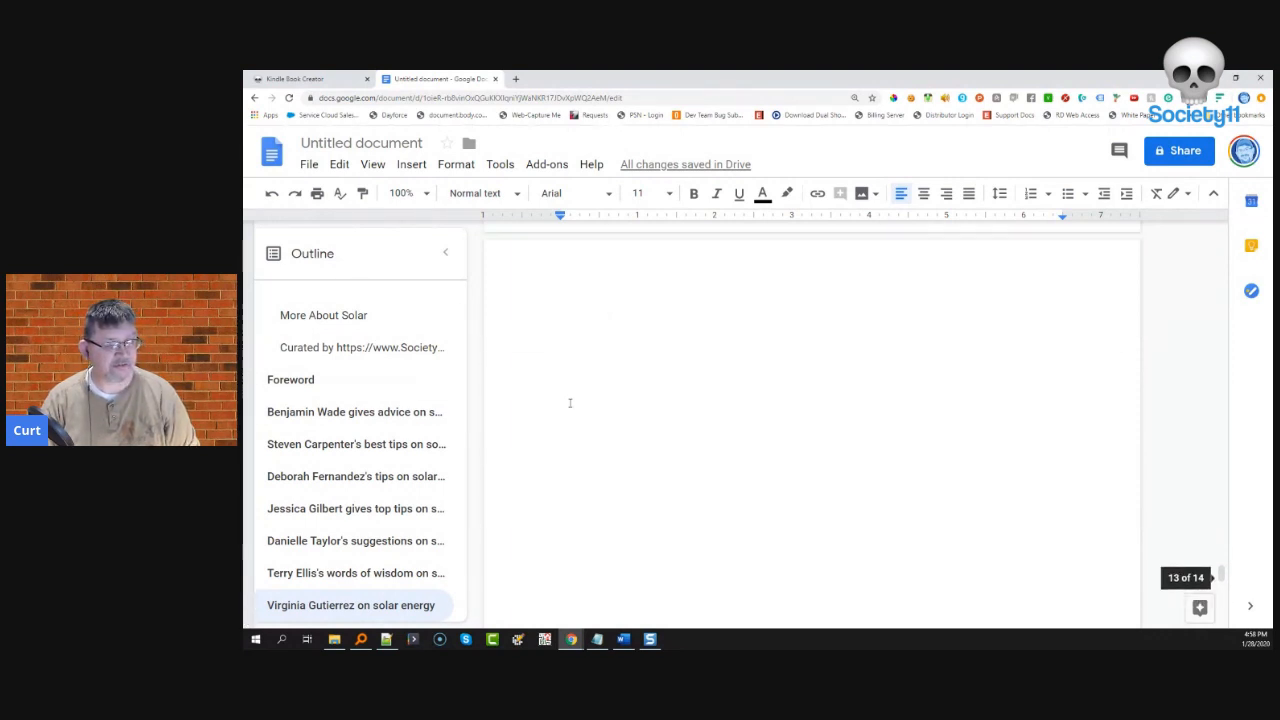
pyautogui.scroll(10, 570, 403)
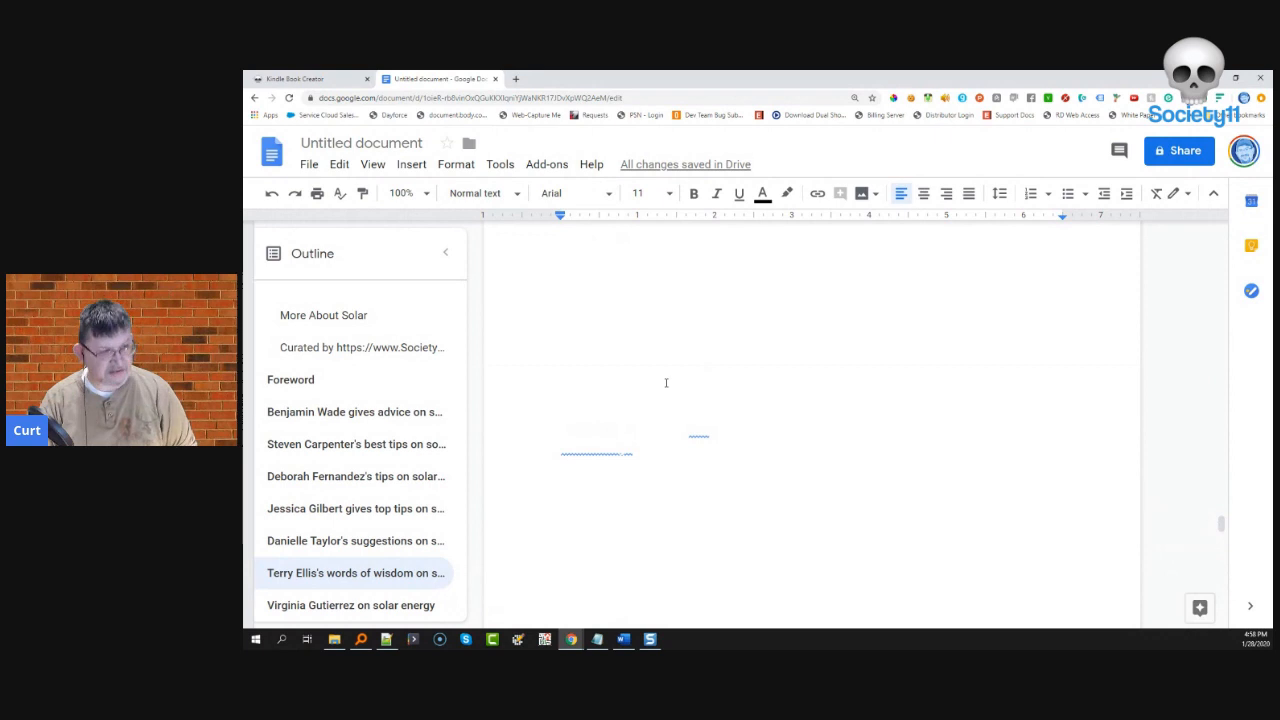
pyautogui.hotkey('ctrl', 'a')
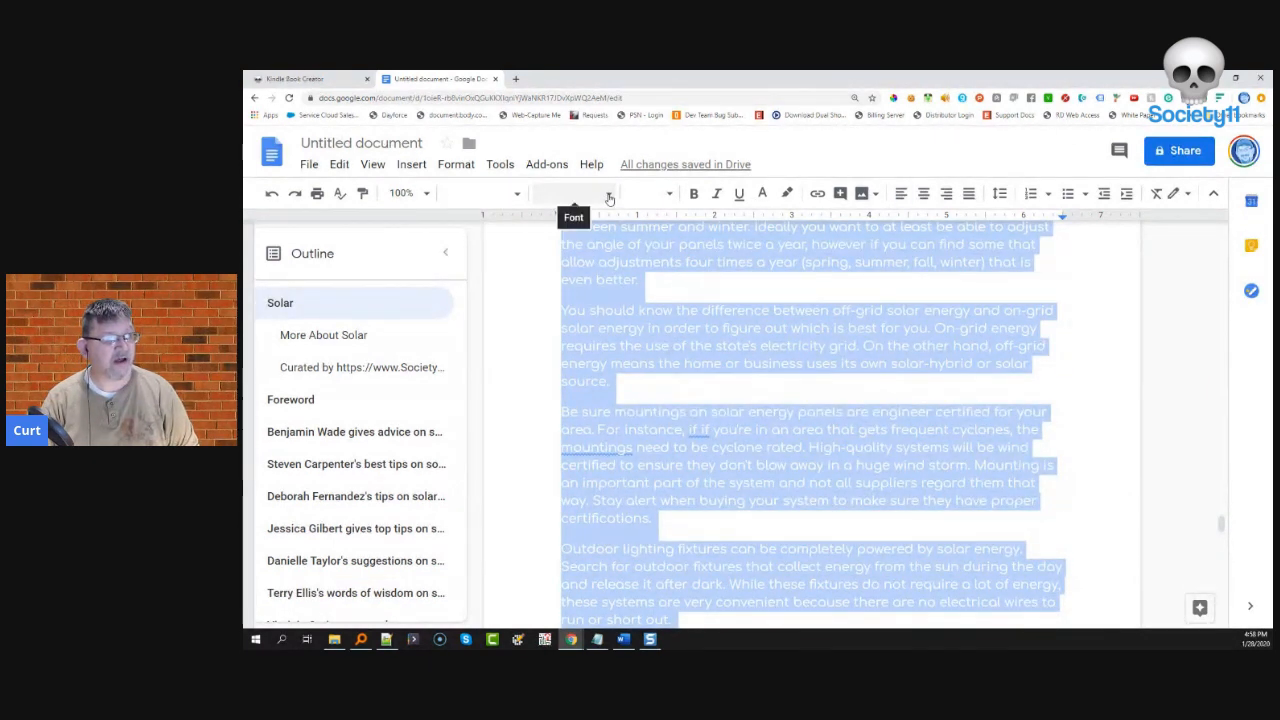
# - Look through the font, font size and paragraph style options for the text
pyautogui.click(609, 197)
pyautogui.click(671, 196)
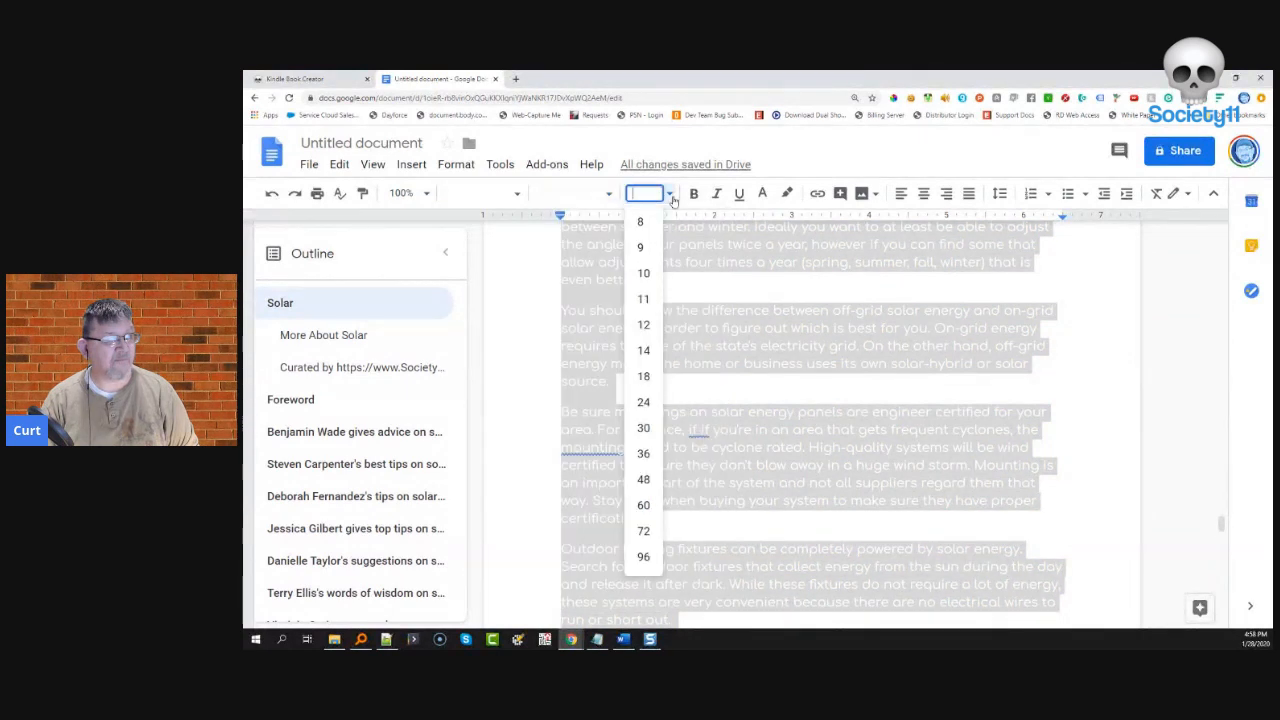
pyautogui.click(519, 196)
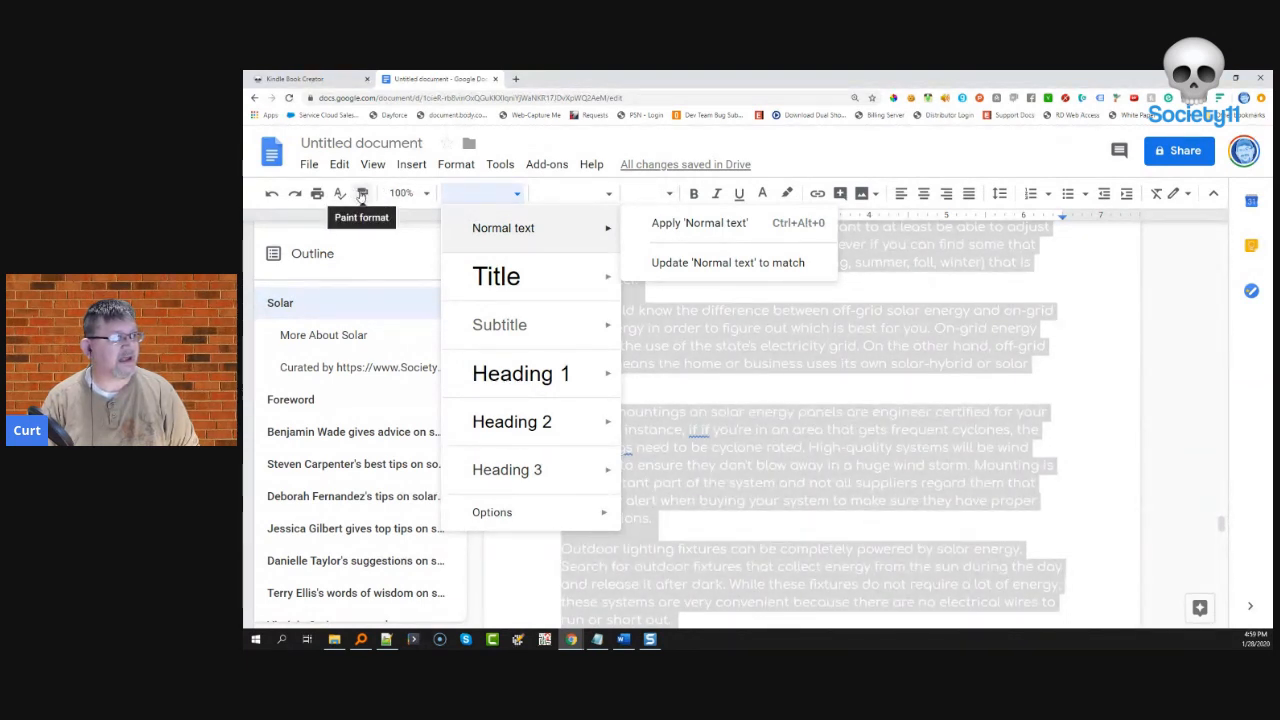
pyautogui.click(622, 196)
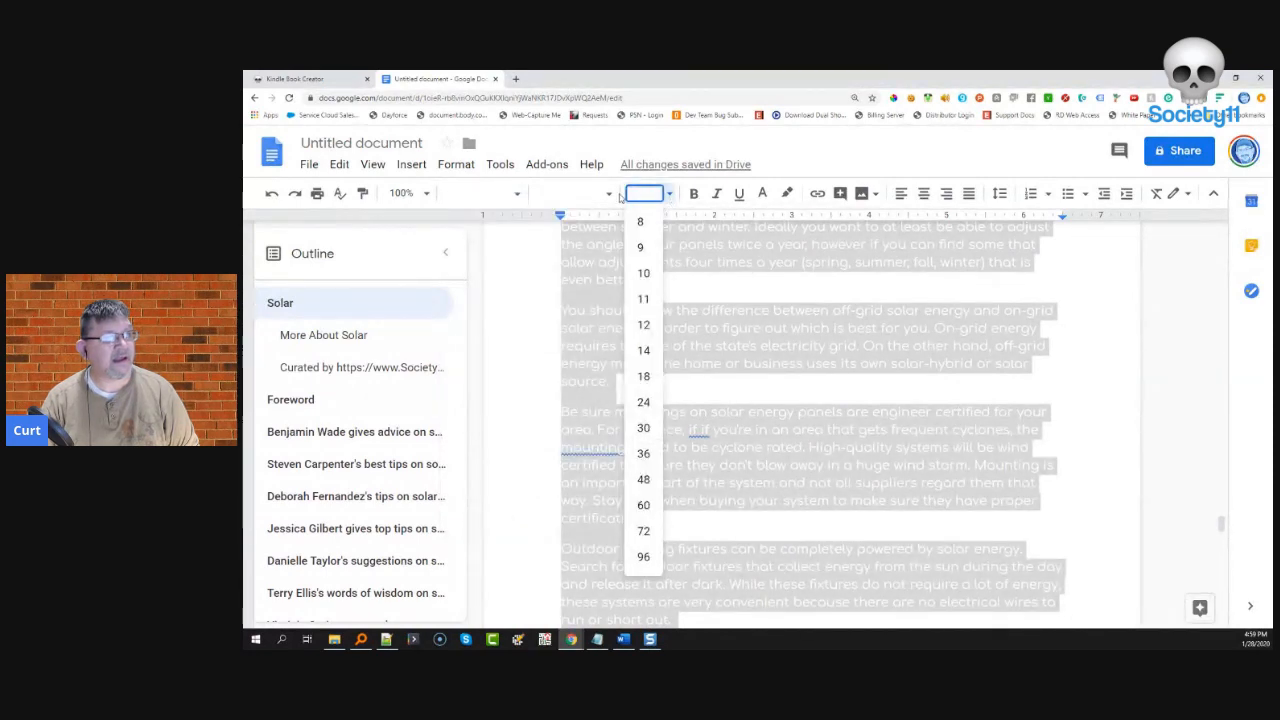
pyautogui.click(575, 194)
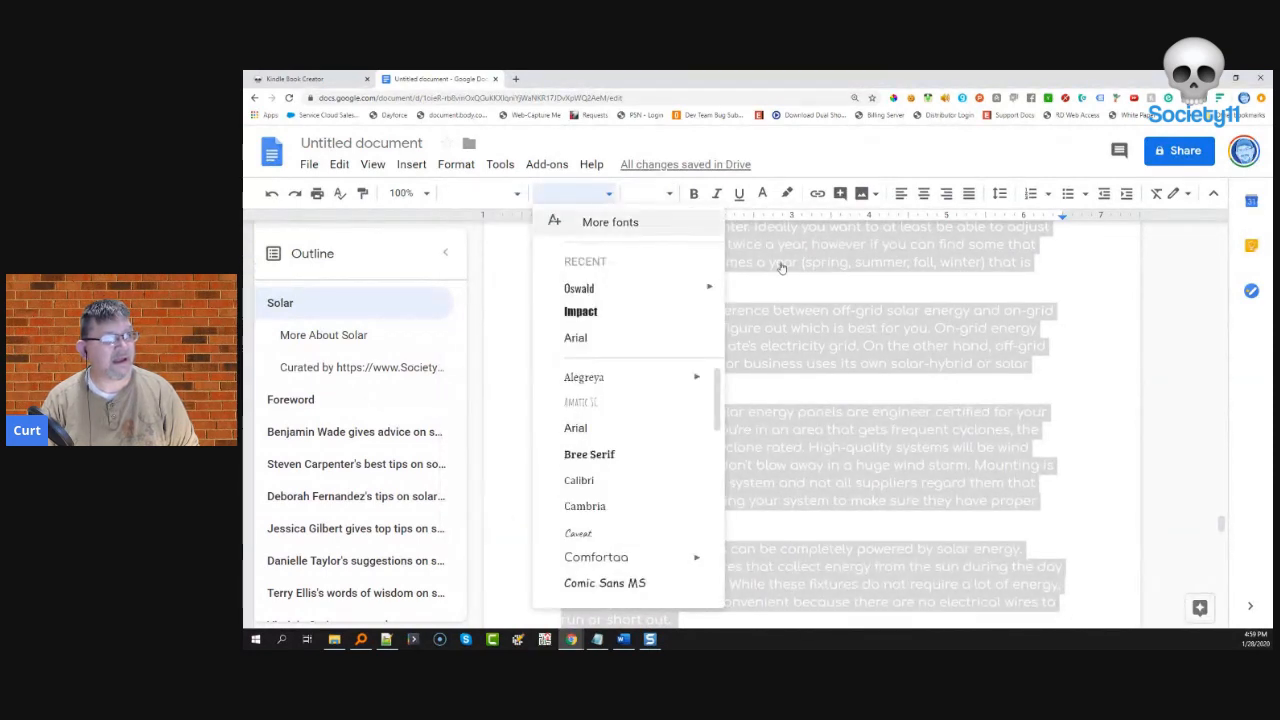
pyautogui.click(779, 264)
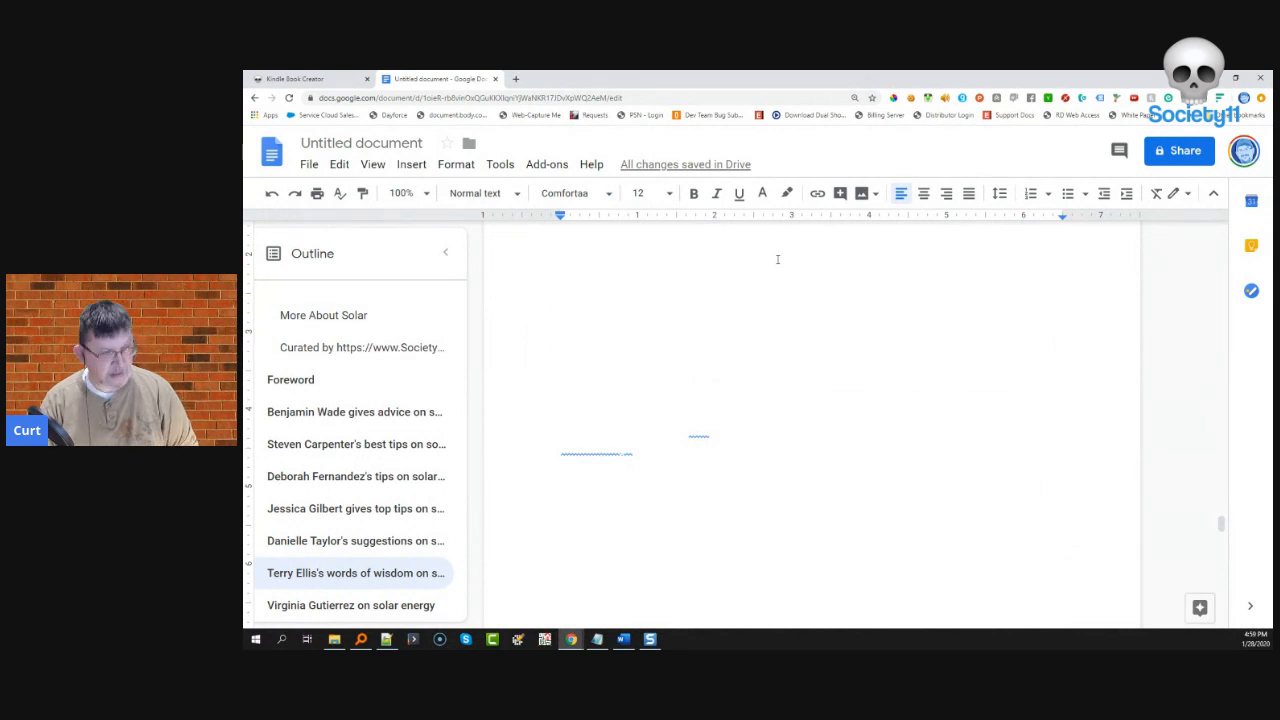
# - Make all the document's text black
pyautogui.hotkey('ctrl', 'a')
pyautogui.rightClick(738, 259)
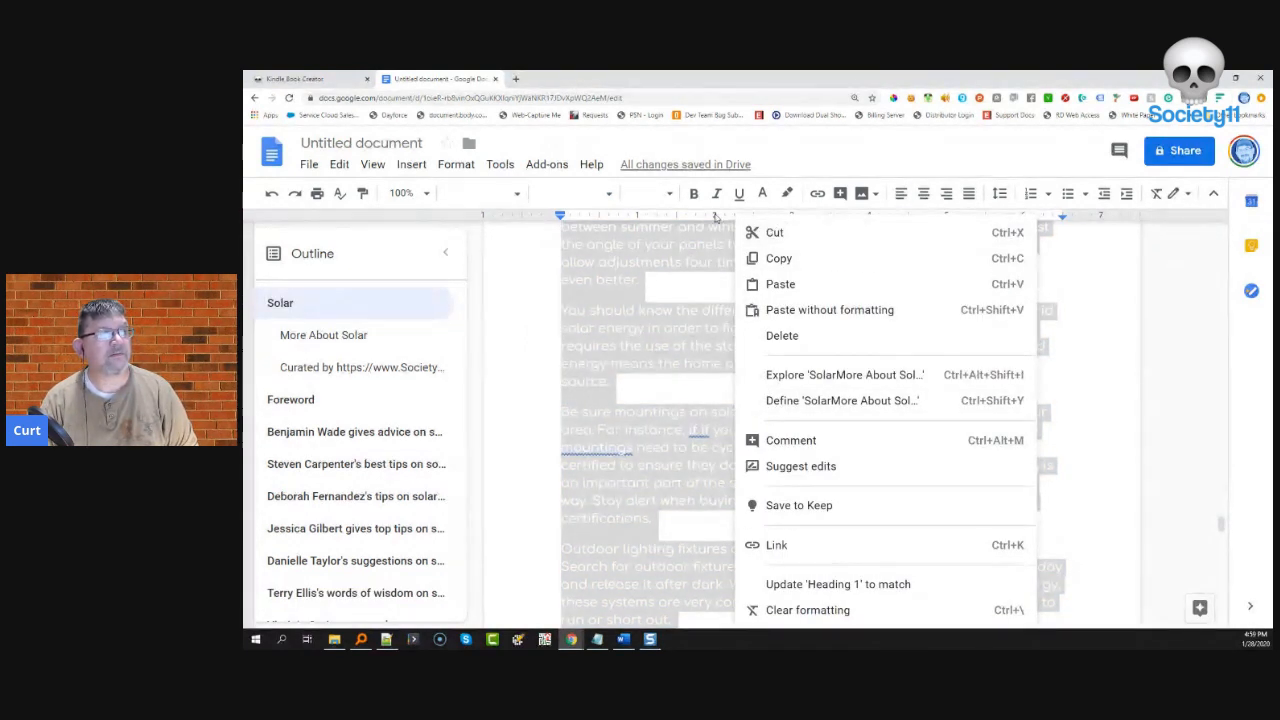
pyautogui.click(762, 193)
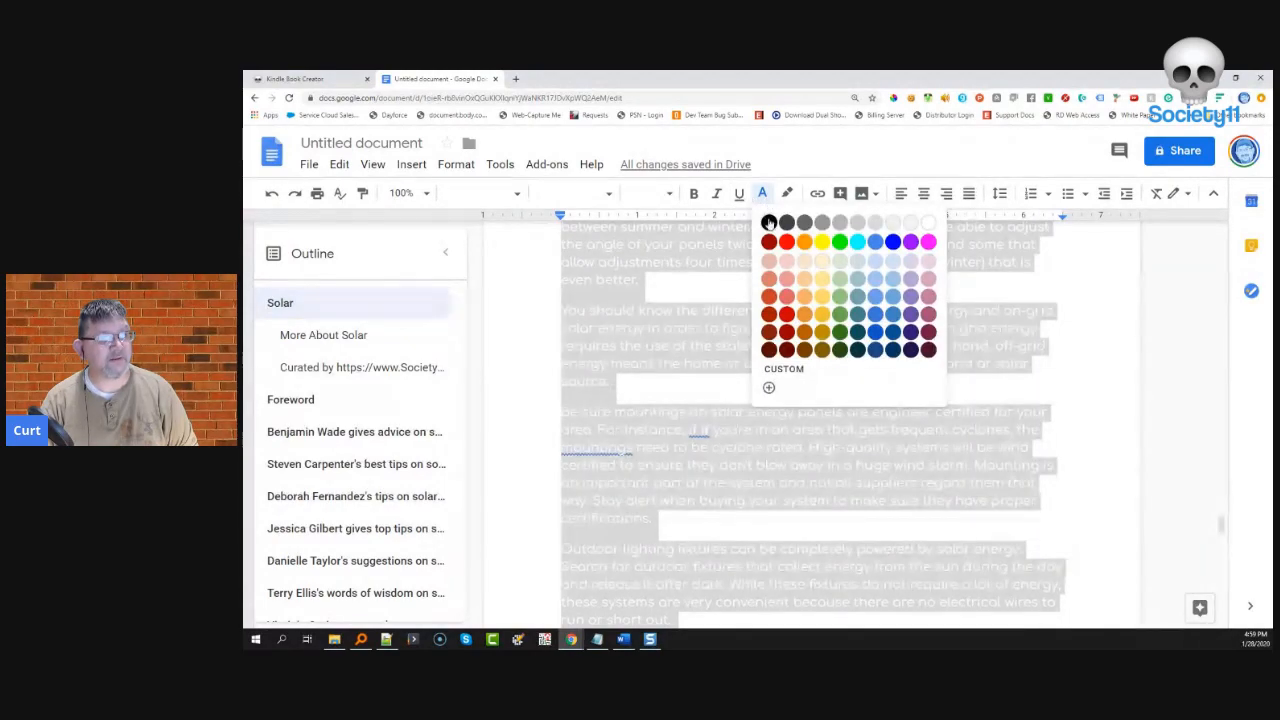
pyautogui.click(768, 221)
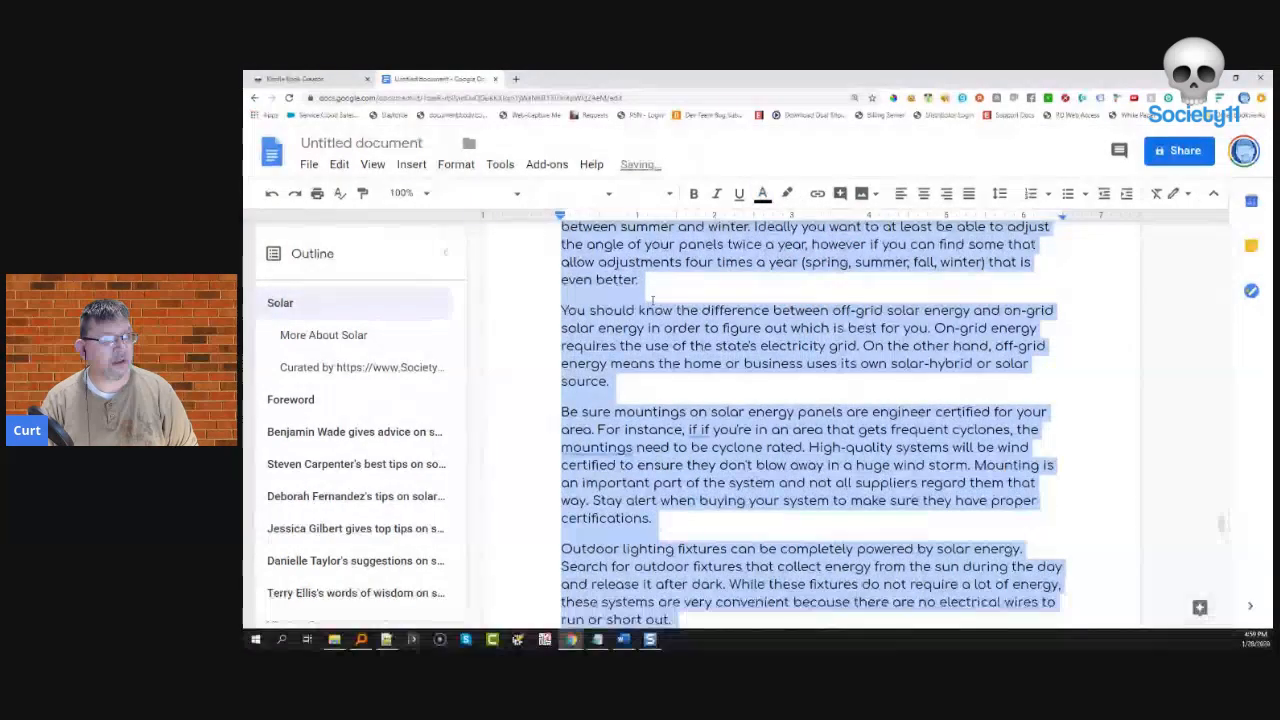
pyautogui.click(652, 300)
# - Return to the Solar title at the top and select the whole document
pyautogui.scroll(15, 800, 420)
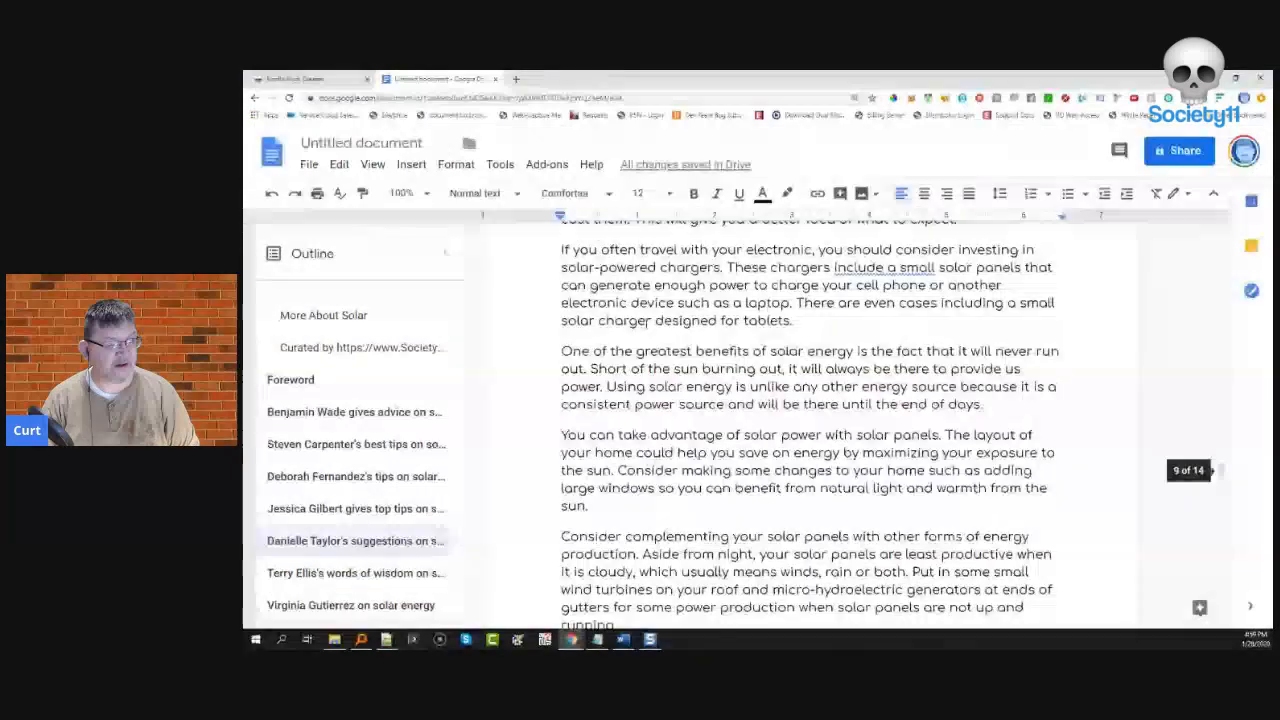
pyautogui.scroll(20, 800, 420)
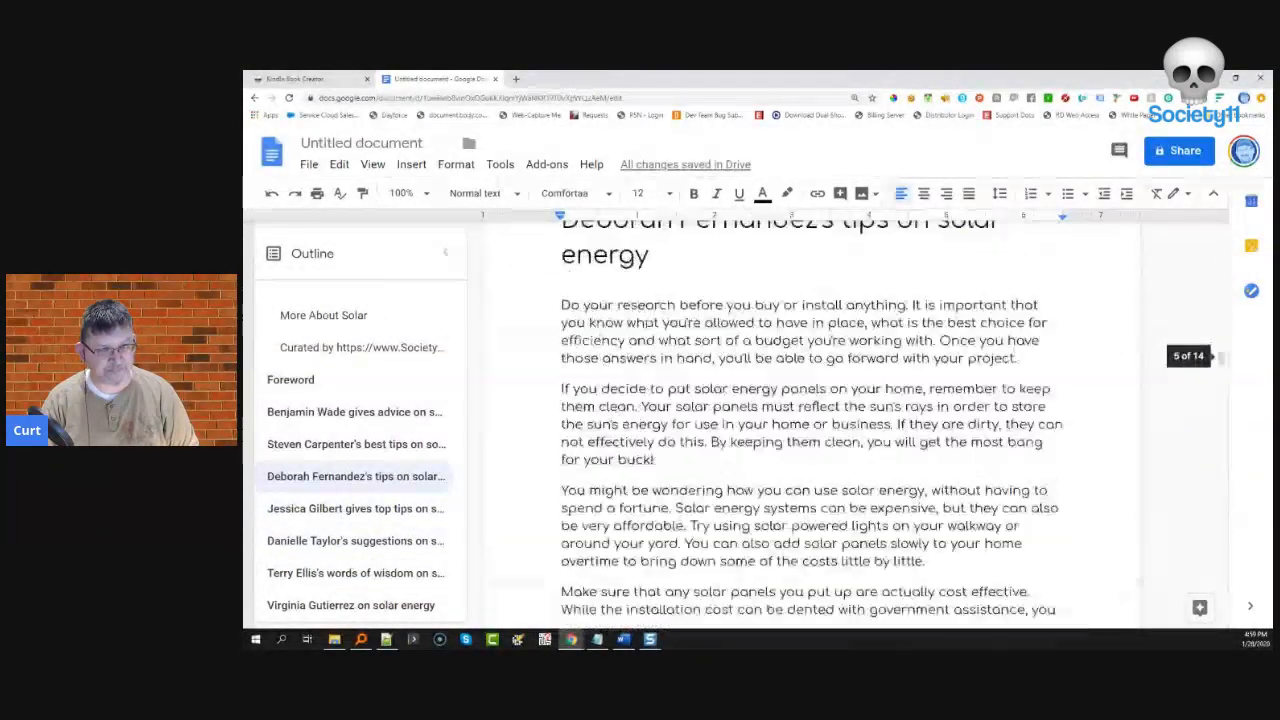
pyautogui.scroll(20, 663, 325)
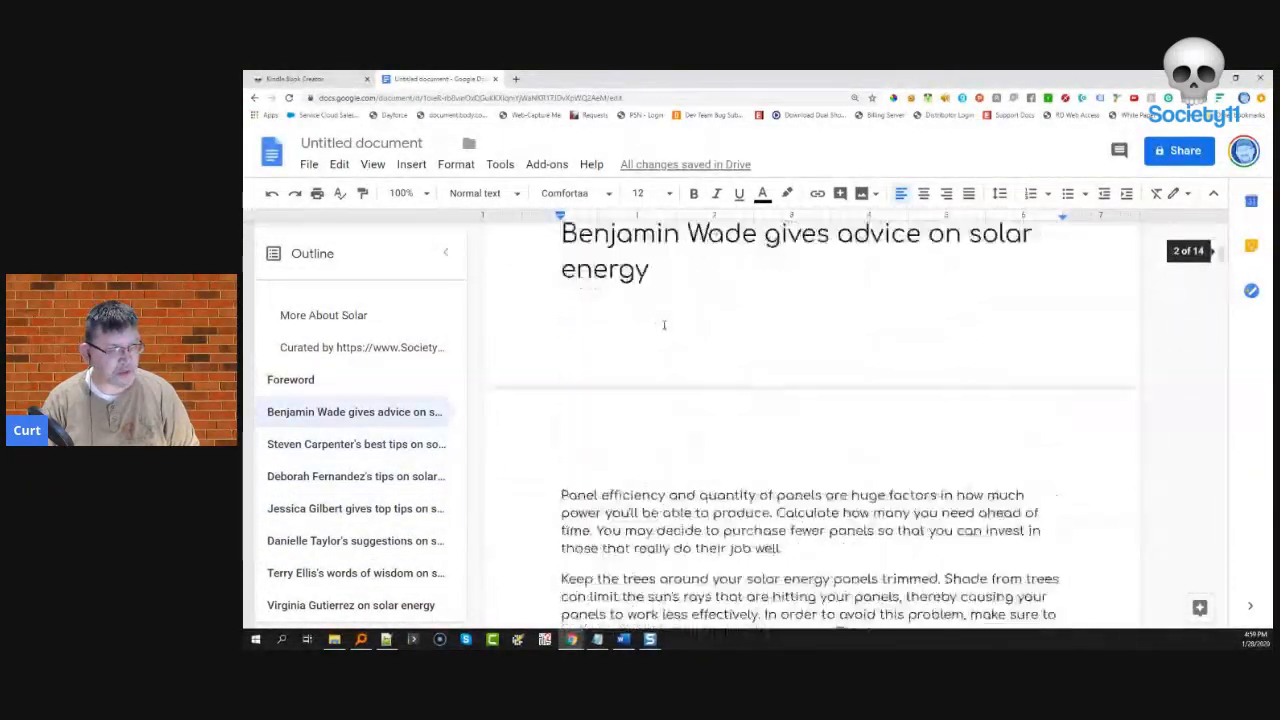
pyautogui.scroll(10, 663, 325)
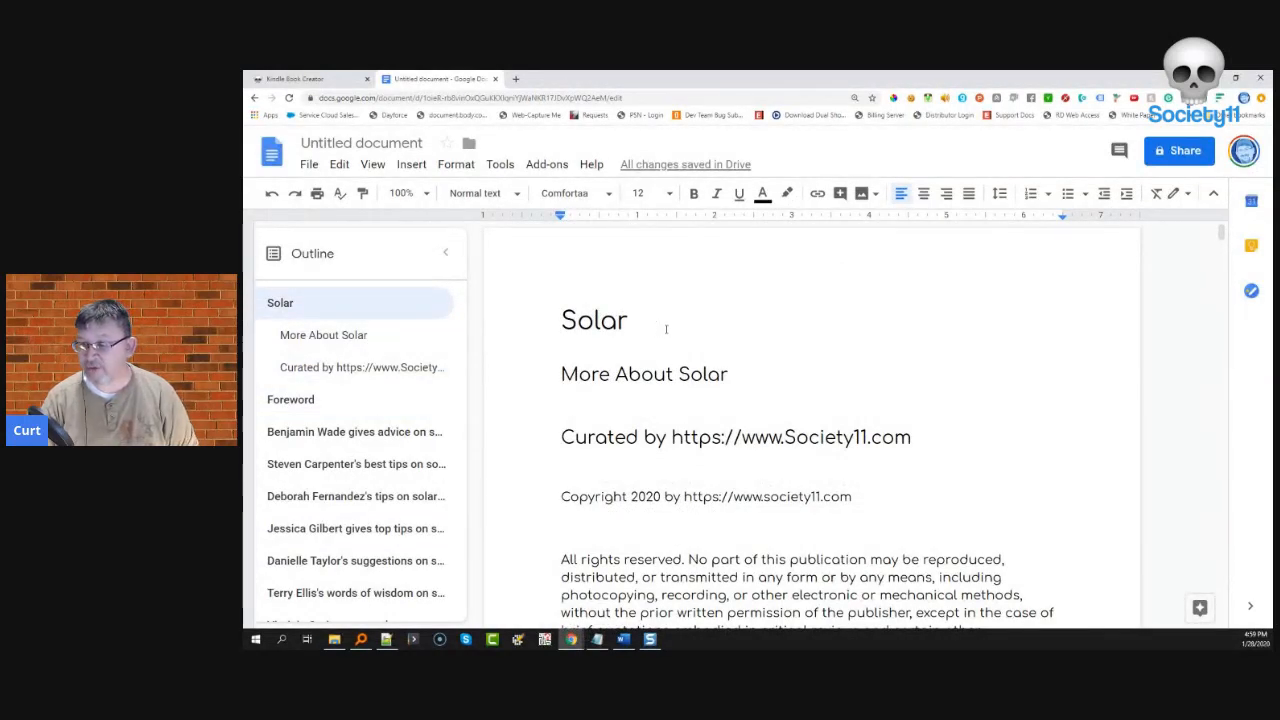
pyautogui.click(736, 323)
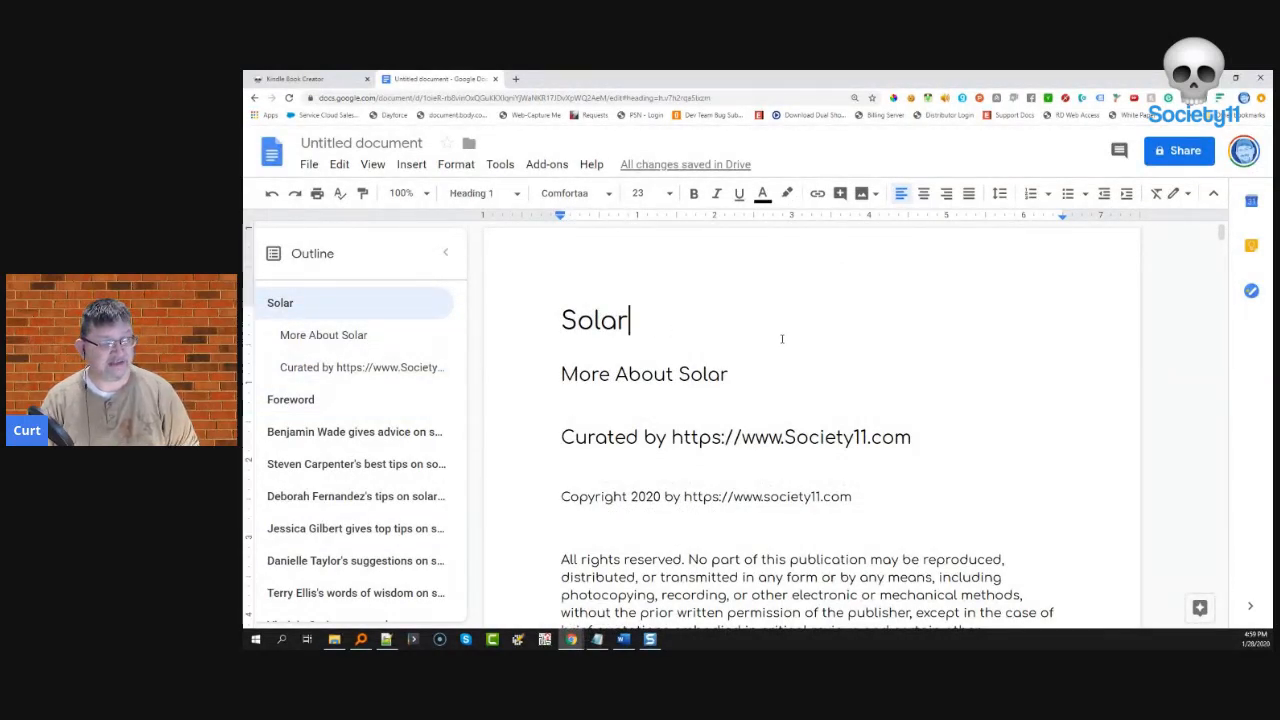
pyautogui.hotkey('ctrl', 'a')
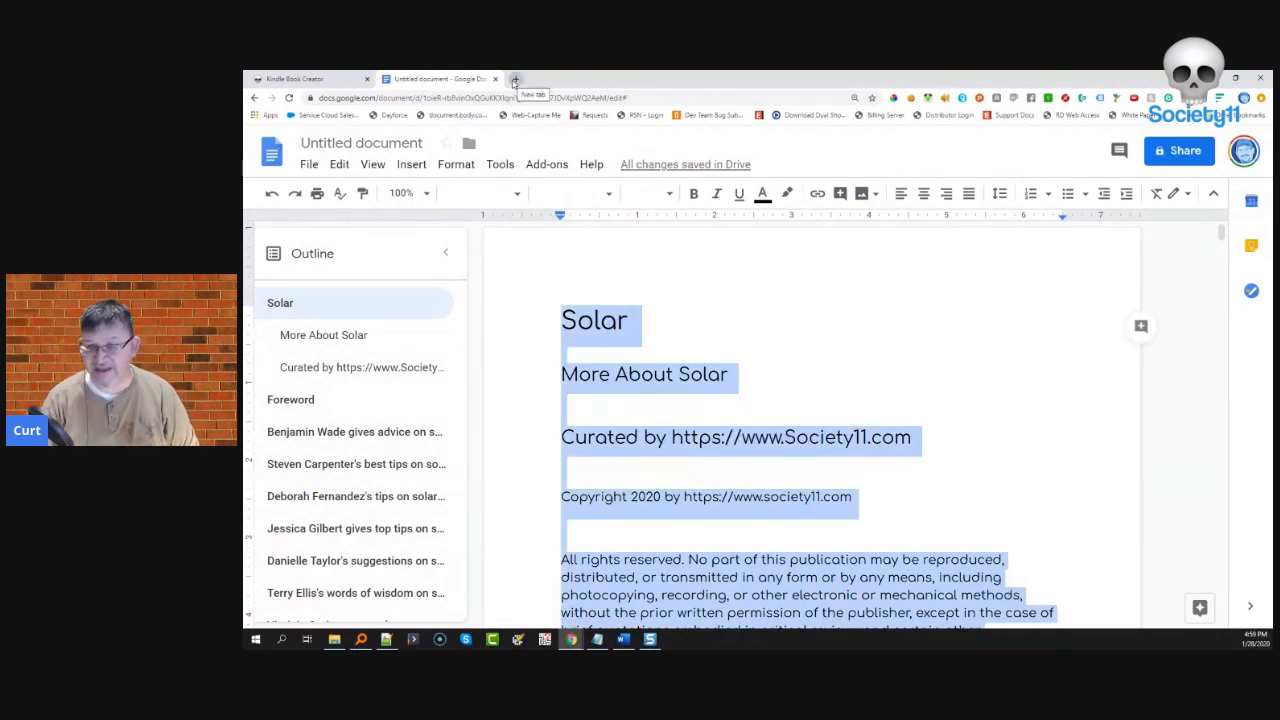
# - Open deepl.com in a new tab and paste the book text as the source
pyautogui.click(515, 79)
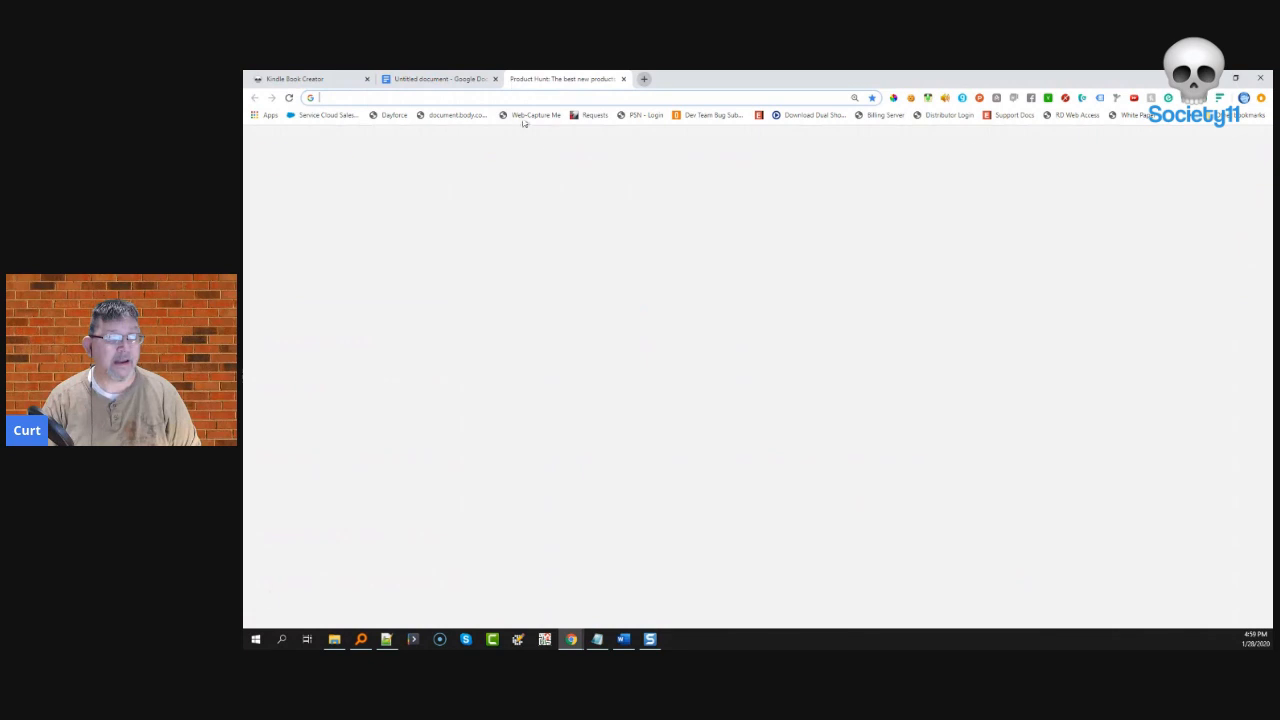
pyautogui.write('deepl')
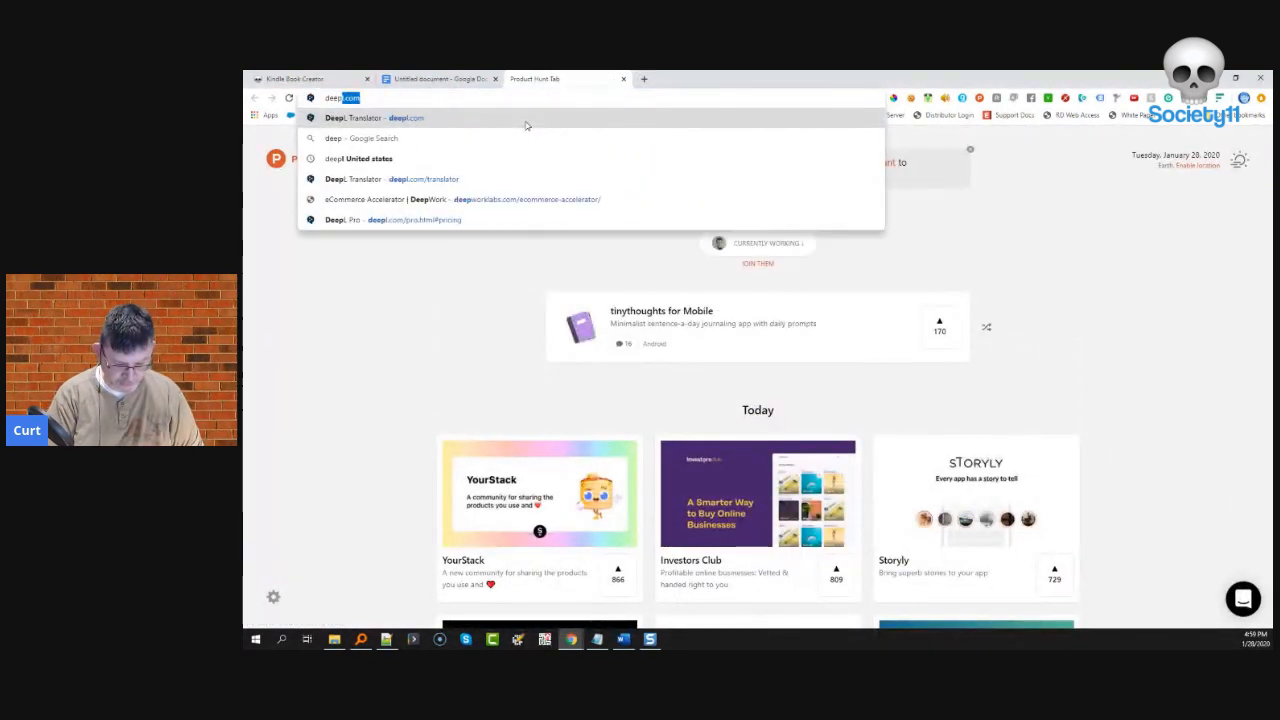
pyautogui.write('.com/translator')
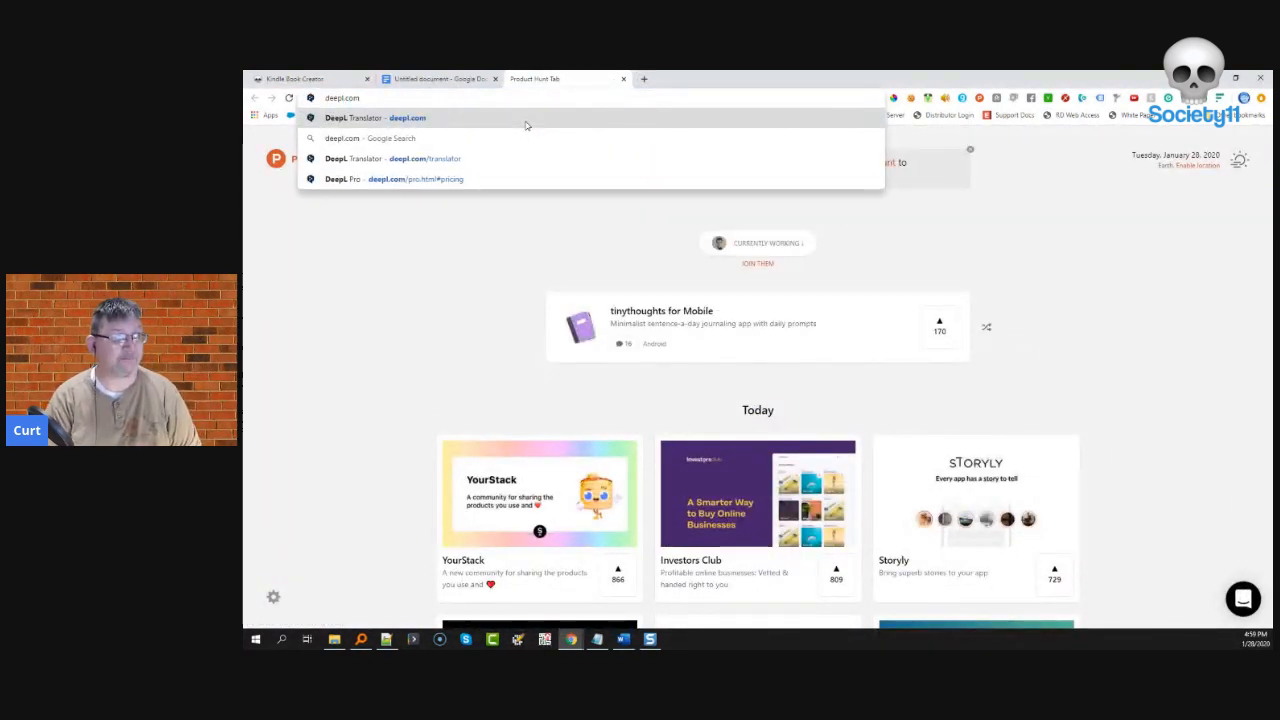
pyautogui.press('Return')
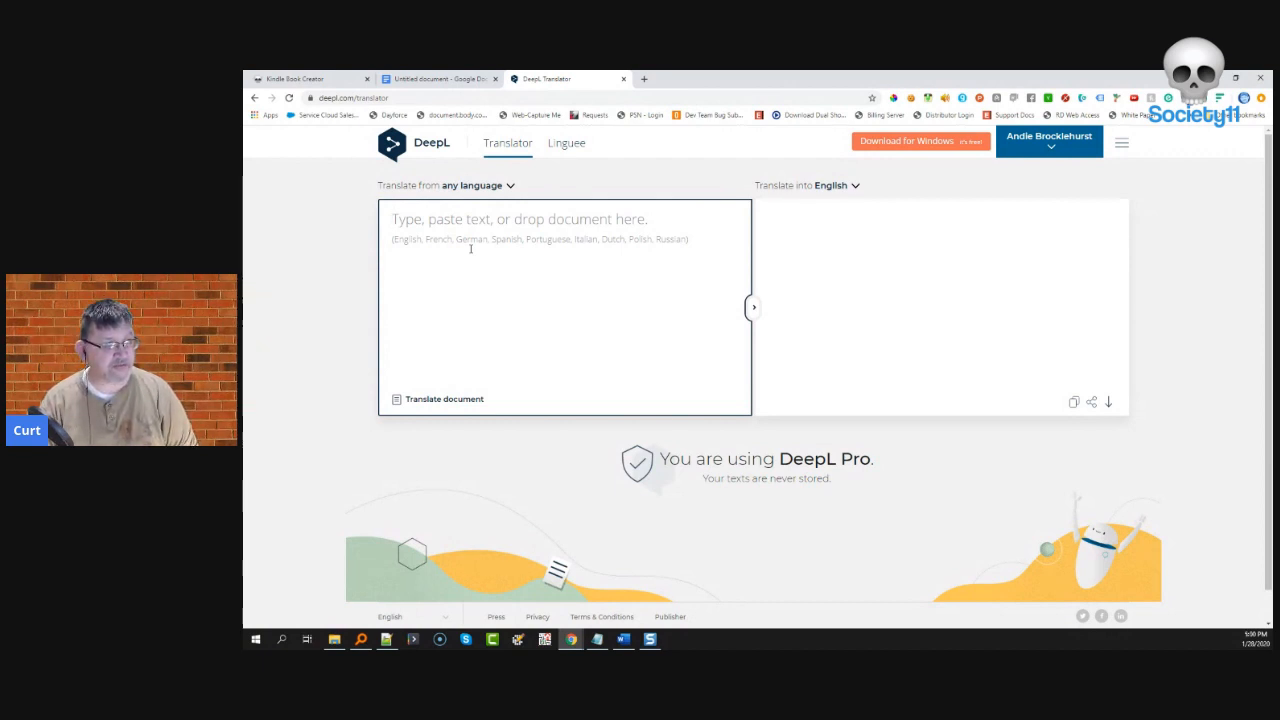
pyautogui.hotkey('ctrl', 'v')
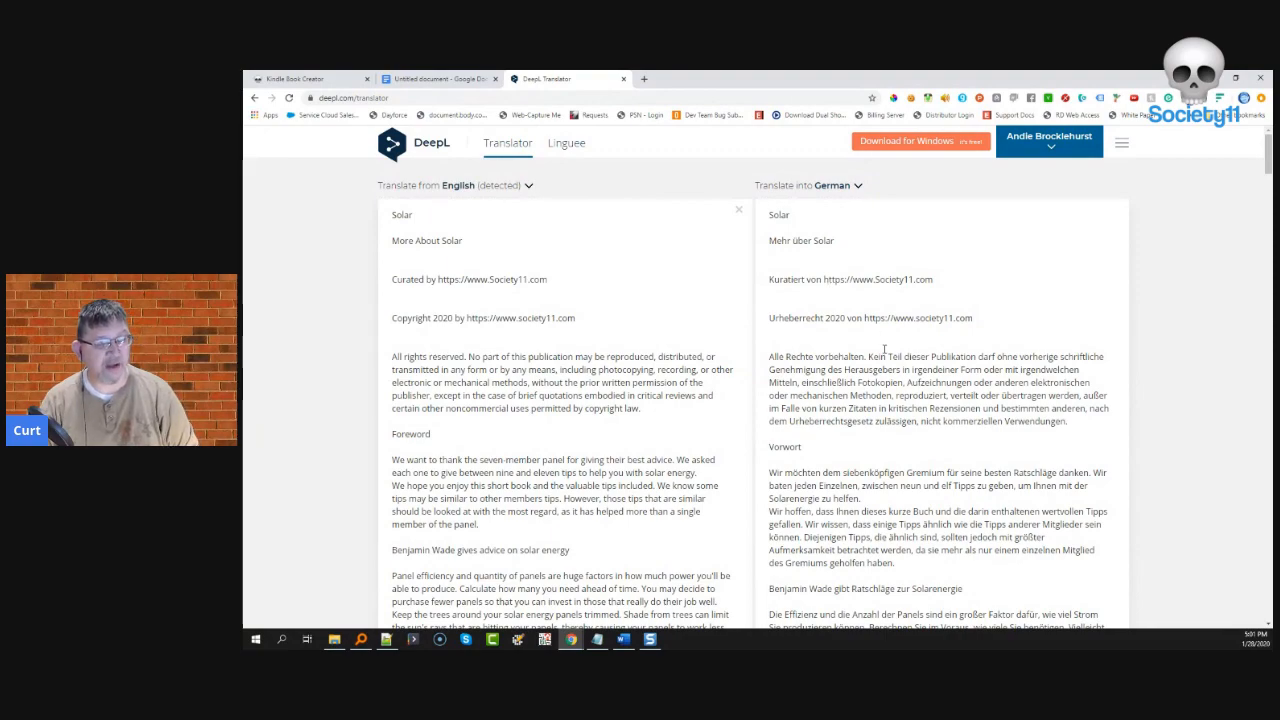
# - Select the entire German translation of the Solar text
pyautogui.click(884, 349)
pyautogui.scroll(-15, 884, 349)
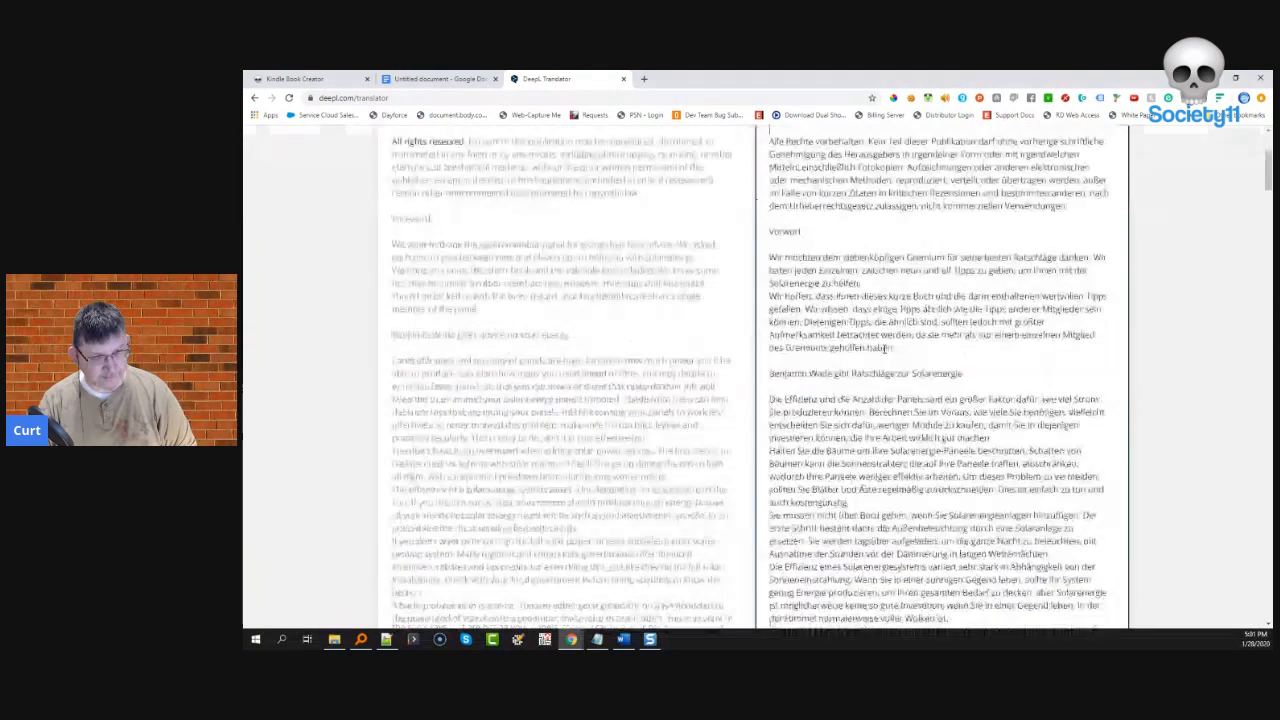
pyautogui.scroll(-15, 884, 349)
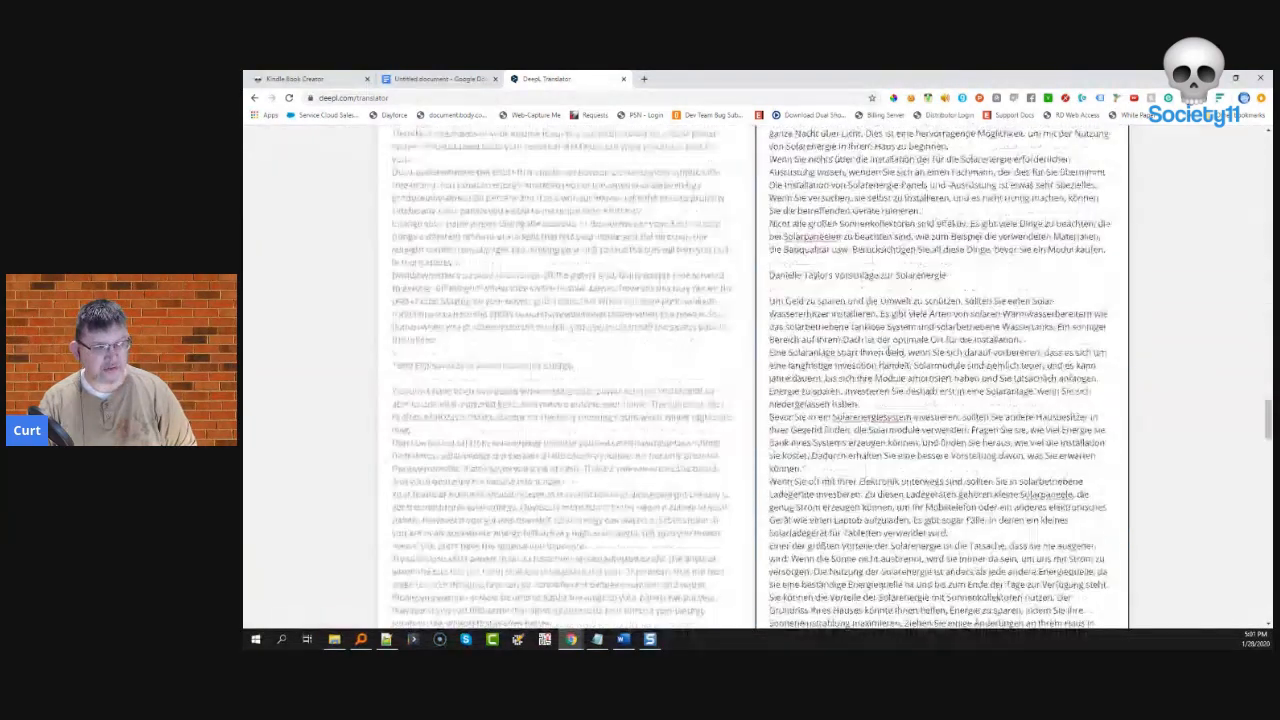
pyautogui.scroll(-3, 884, 349)
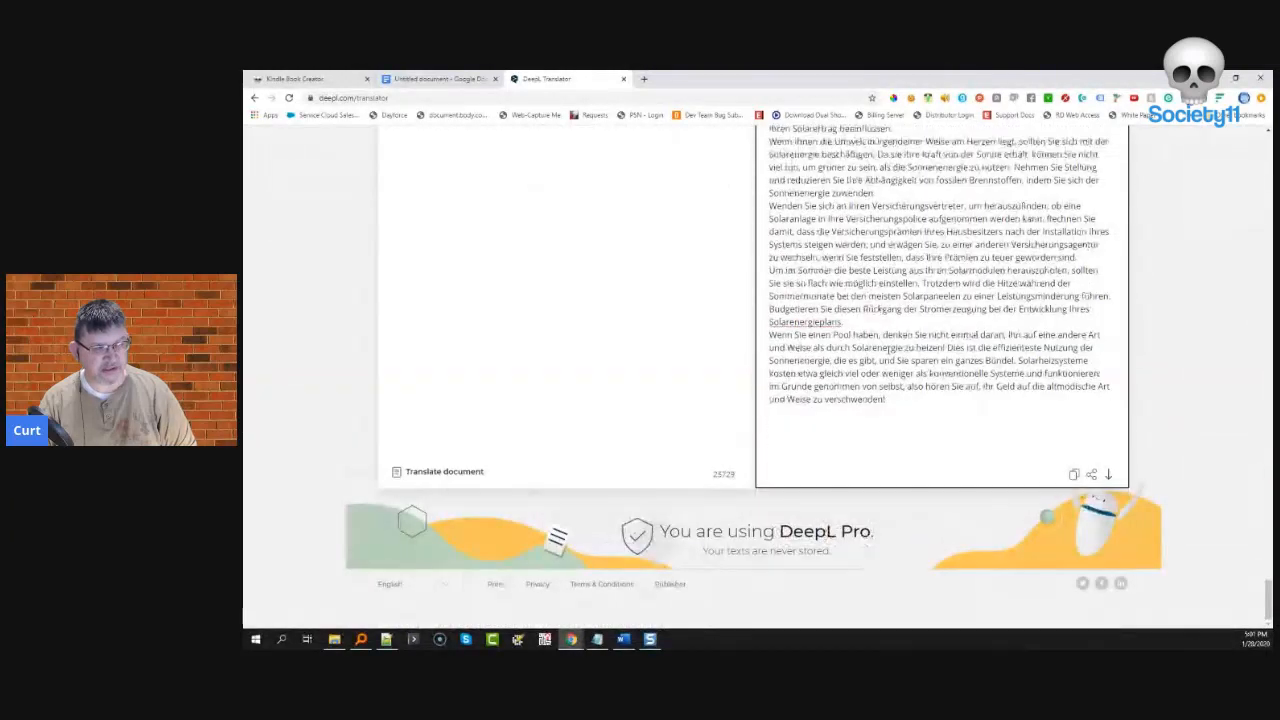
pyautogui.rightClick(886, 349)
pyautogui.hotkey('ctrl', 'a')
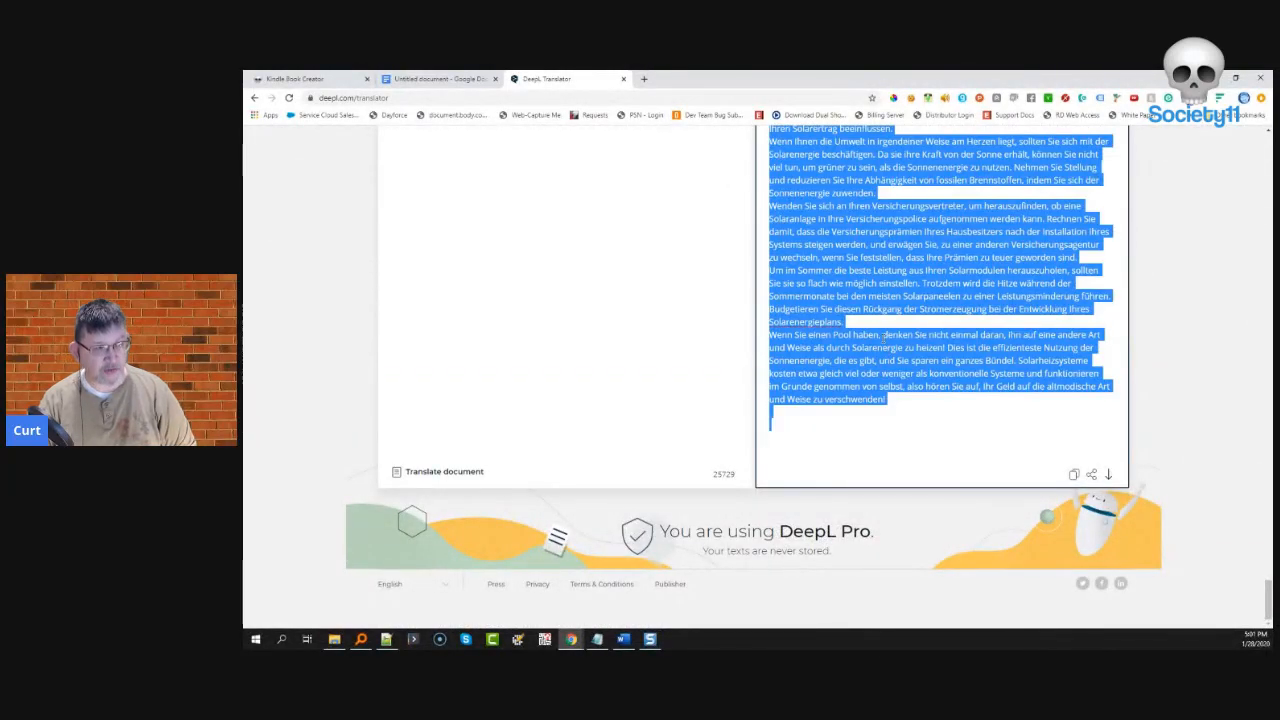
pyautogui.scroll(10, 669, 349)
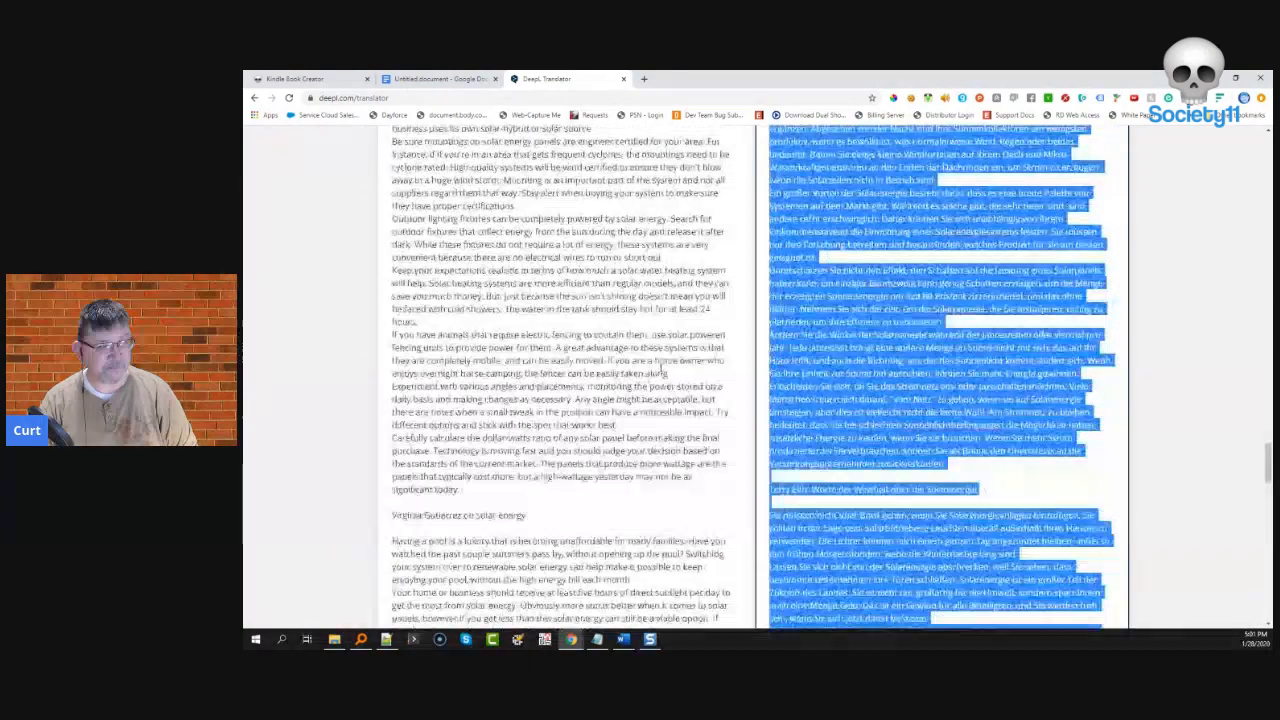
pyautogui.scroll(10, 663, 372)
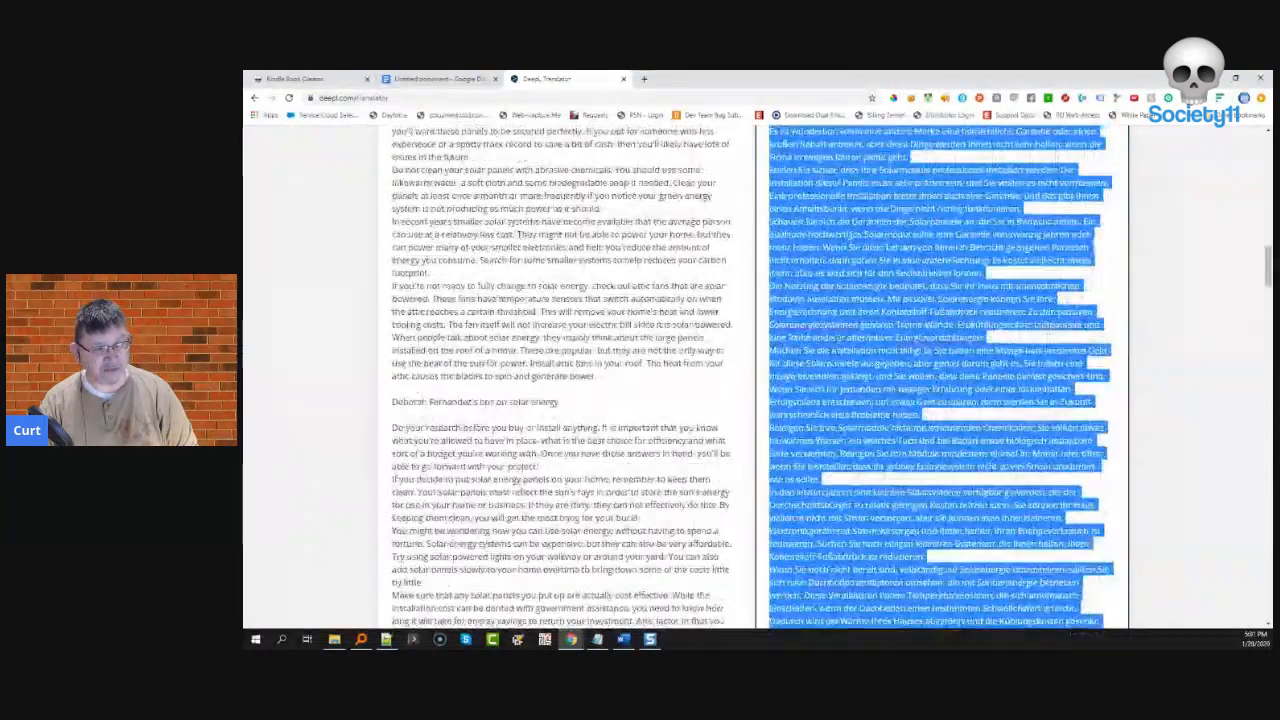
pyautogui.scroll(10, 663, 372)
# - Replace the English source with the German text to translate it back into English
pyautogui.click(570, 257)
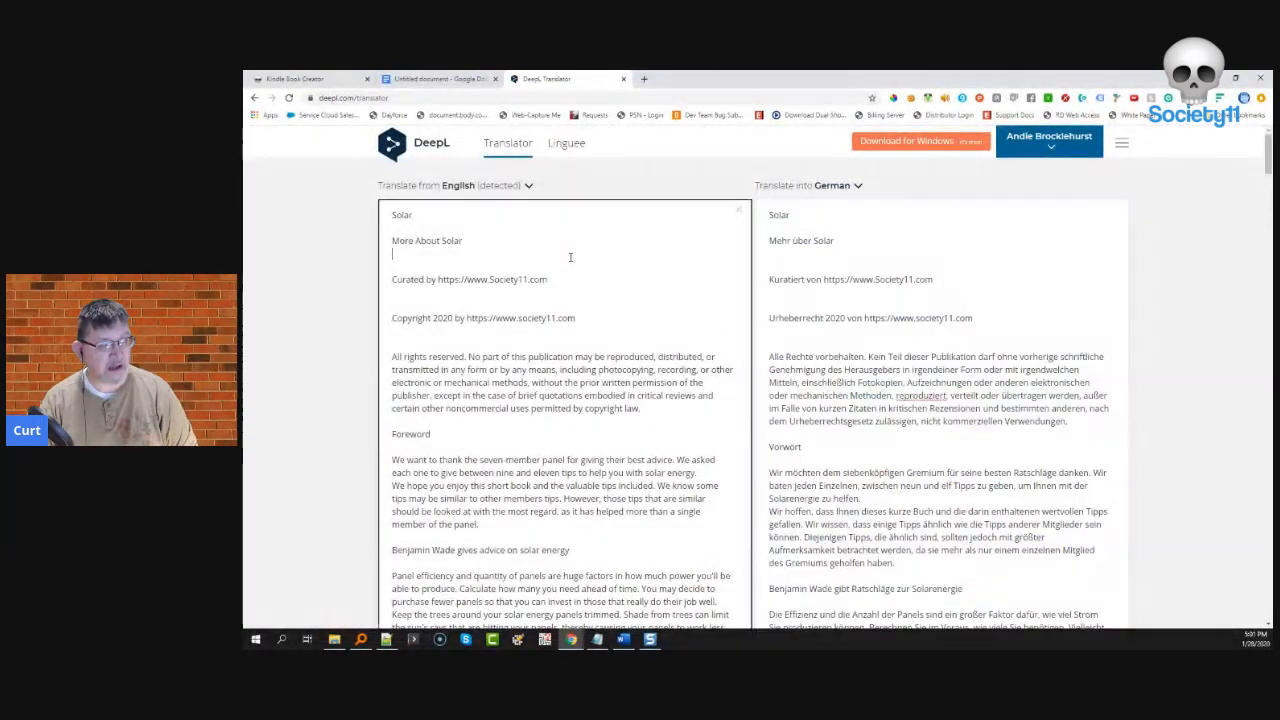
pyautogui.hotkey('ctrl', 'a')
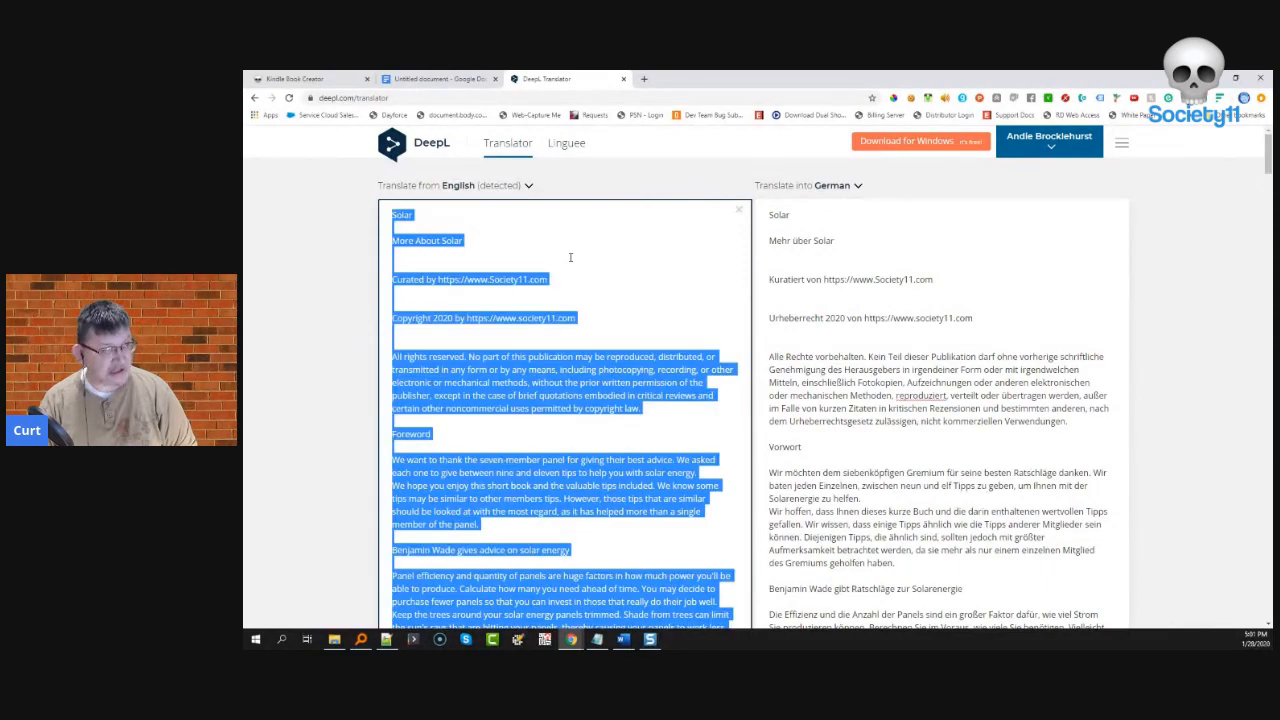
pyautogui.hotkey('ctrl', 'v')
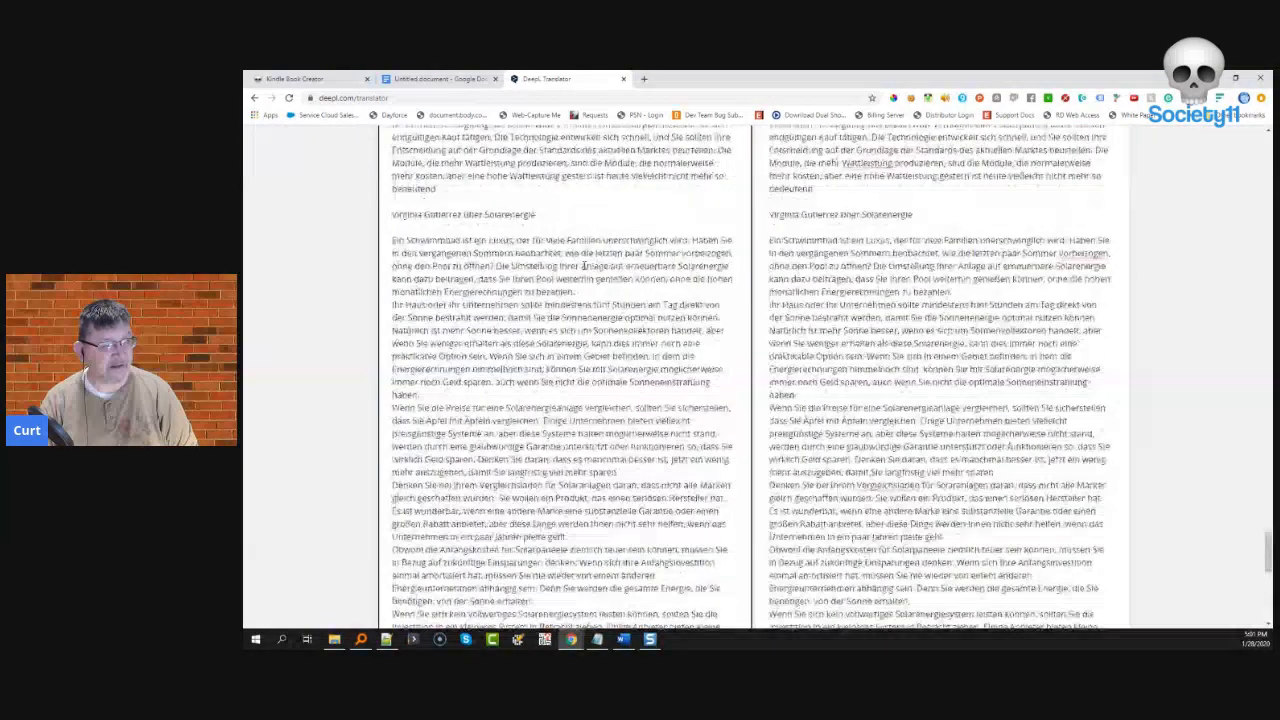
pyautogui.scroll(15, 583, 262)
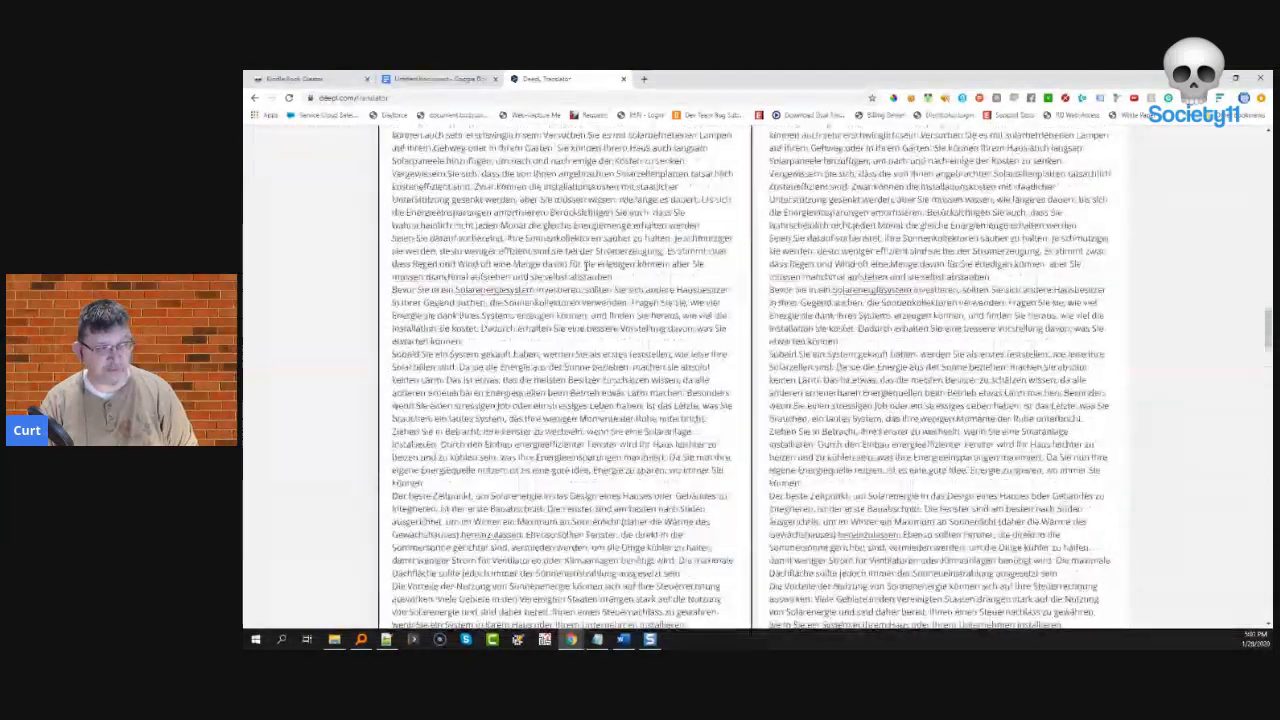
pyautogui.scroll(10, 583, 267)
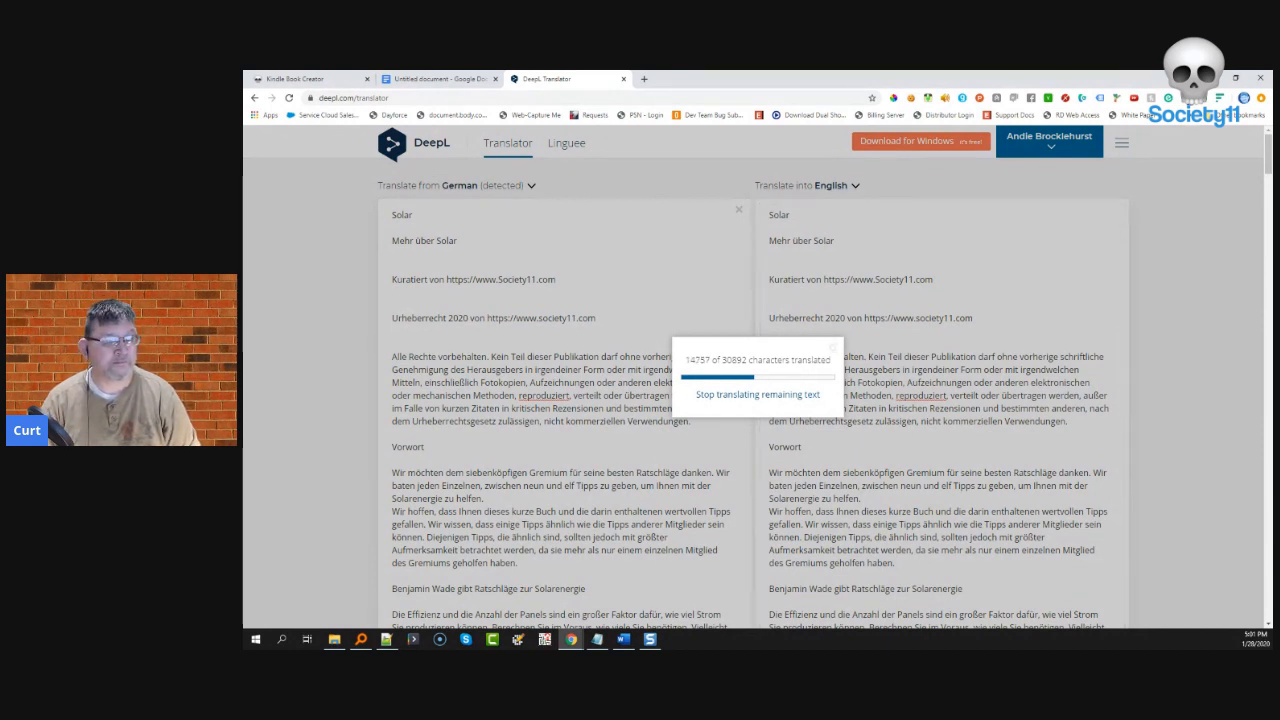
pyautogui.click(643, 79)
# - Load the Grammarly web app, then select DeepL's full English translation
pyautogui.write('gra')
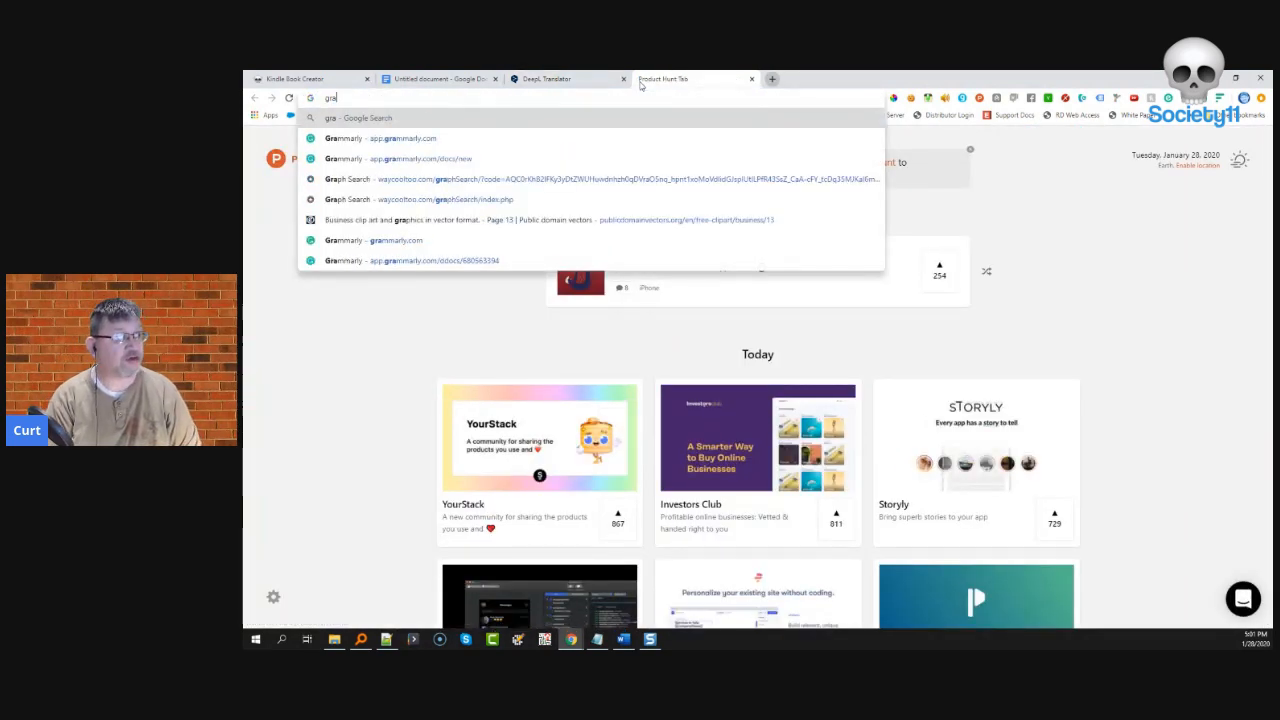
pyautogui.press('Down')
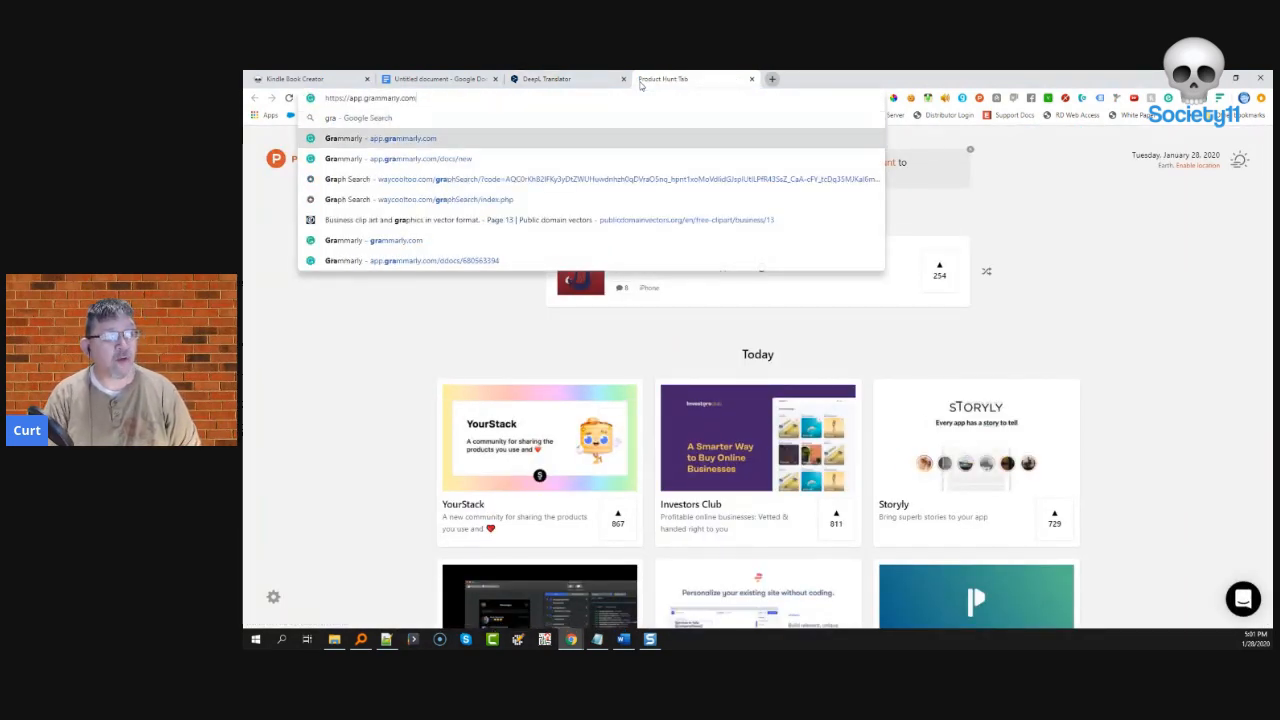
pyautogui.press('Return')
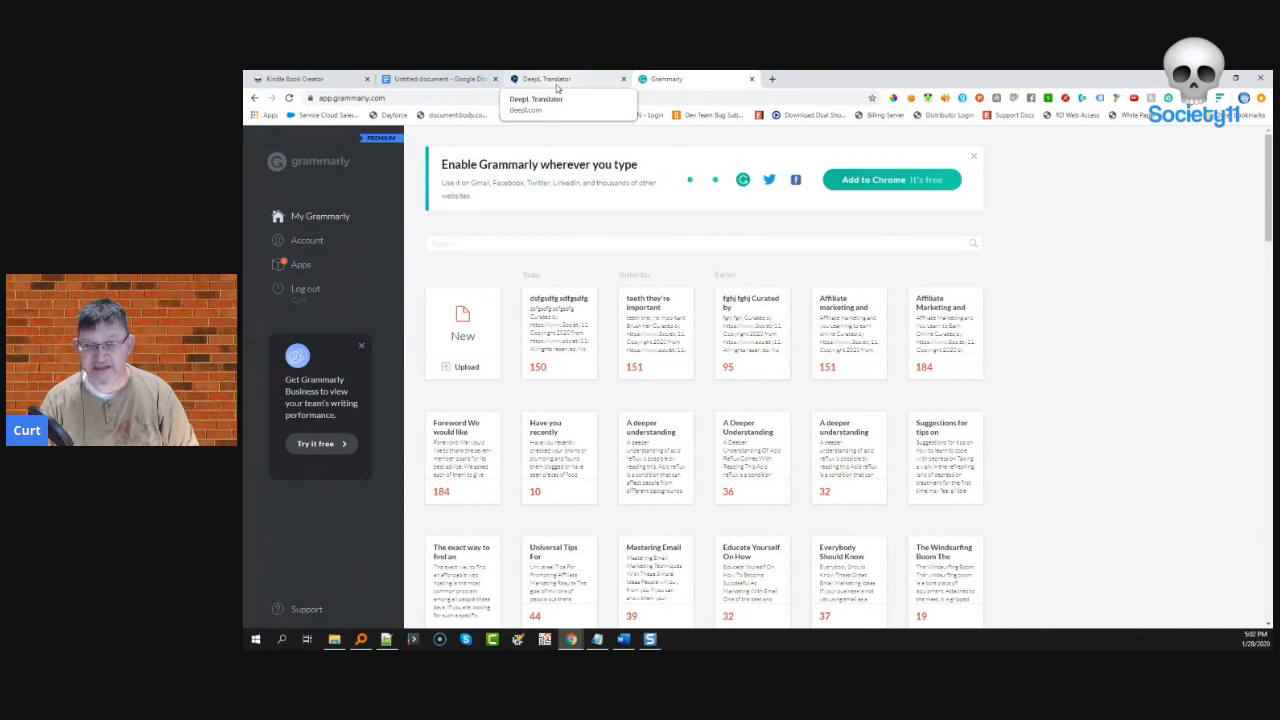
pyautogui.click(555, 84)
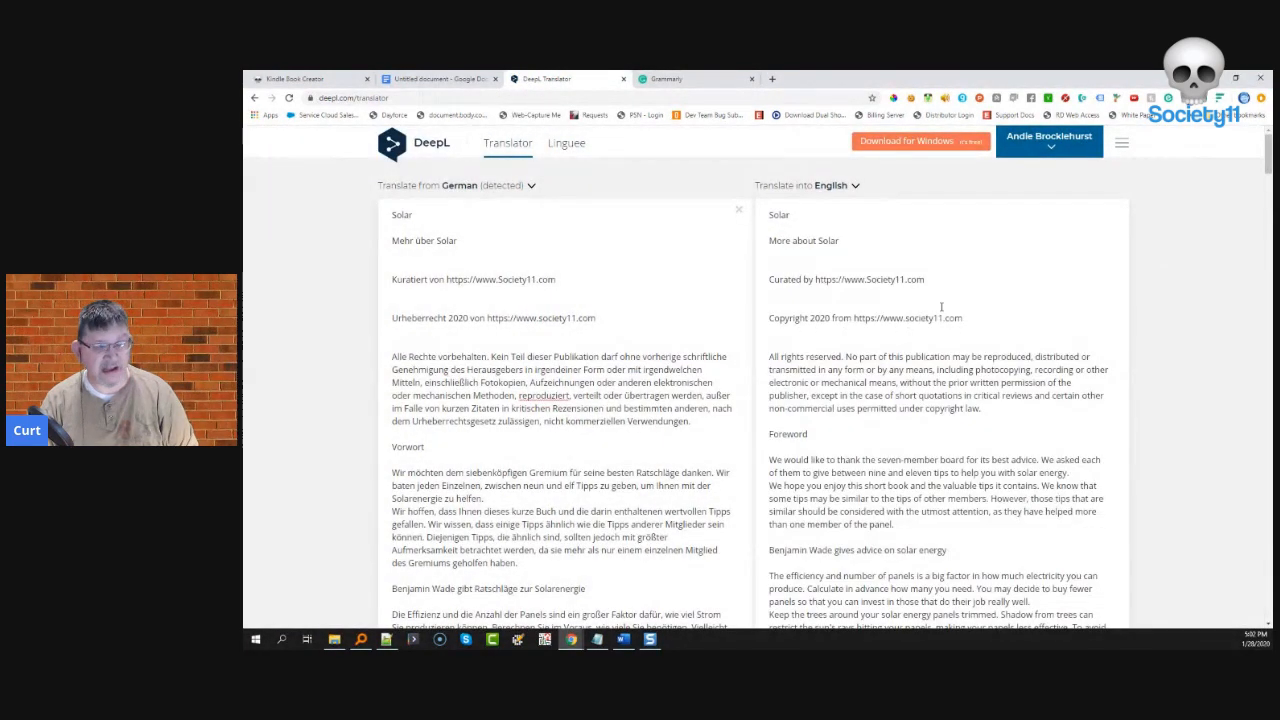
pyautogui.click(961, 294)
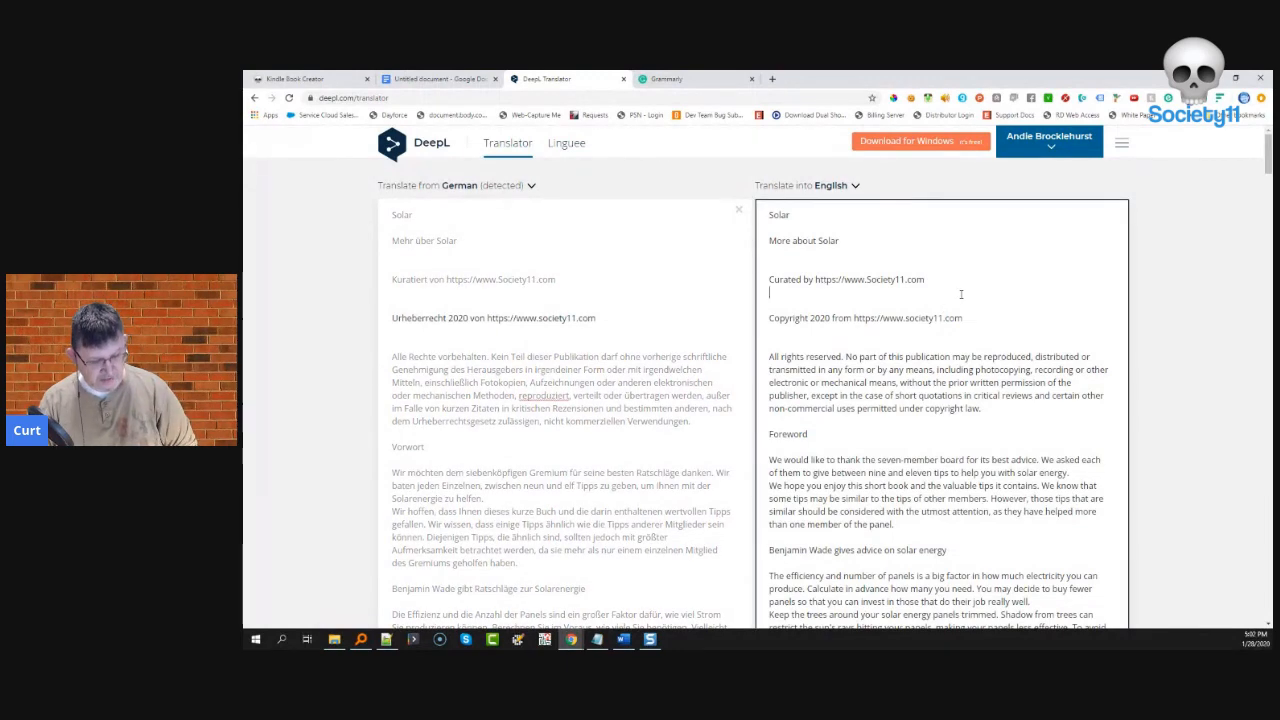
pyautogui.hotkey('ctrl', 'a')
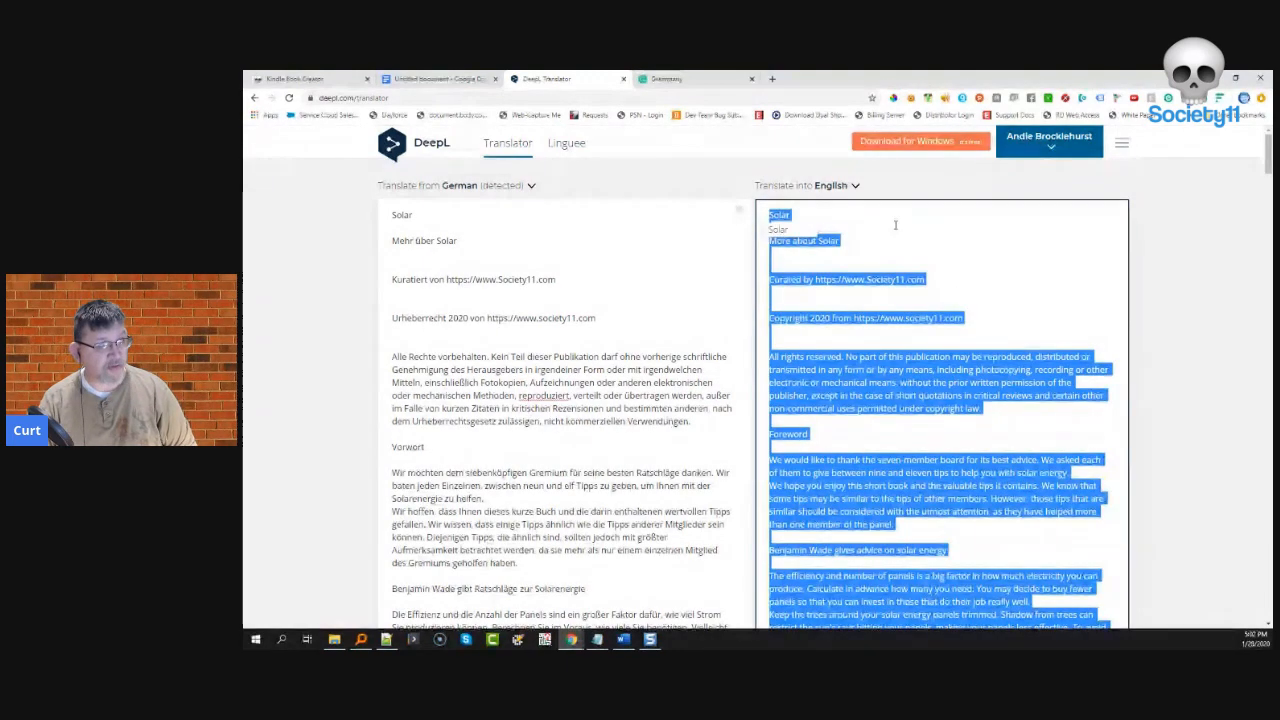
# - Paste the English translation into a new Grammarly document with default goals
pyautogui.click(698, 78)
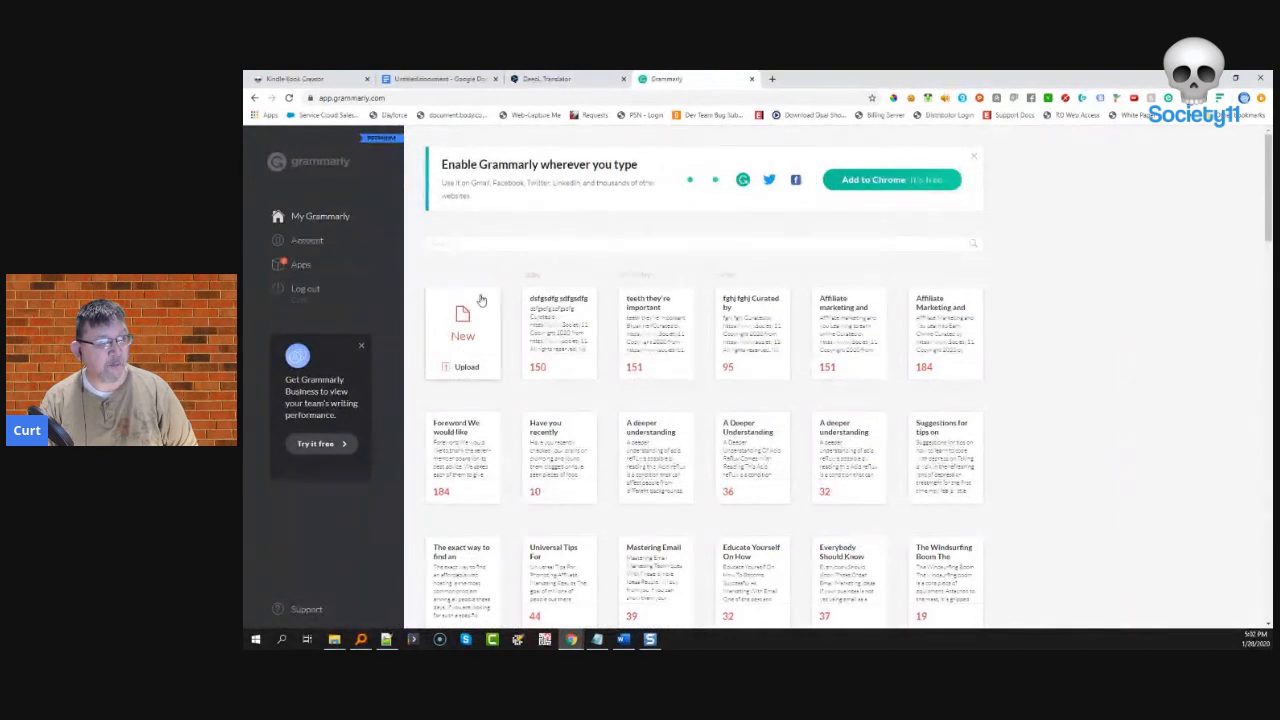
pyautogui.click(462, 332)
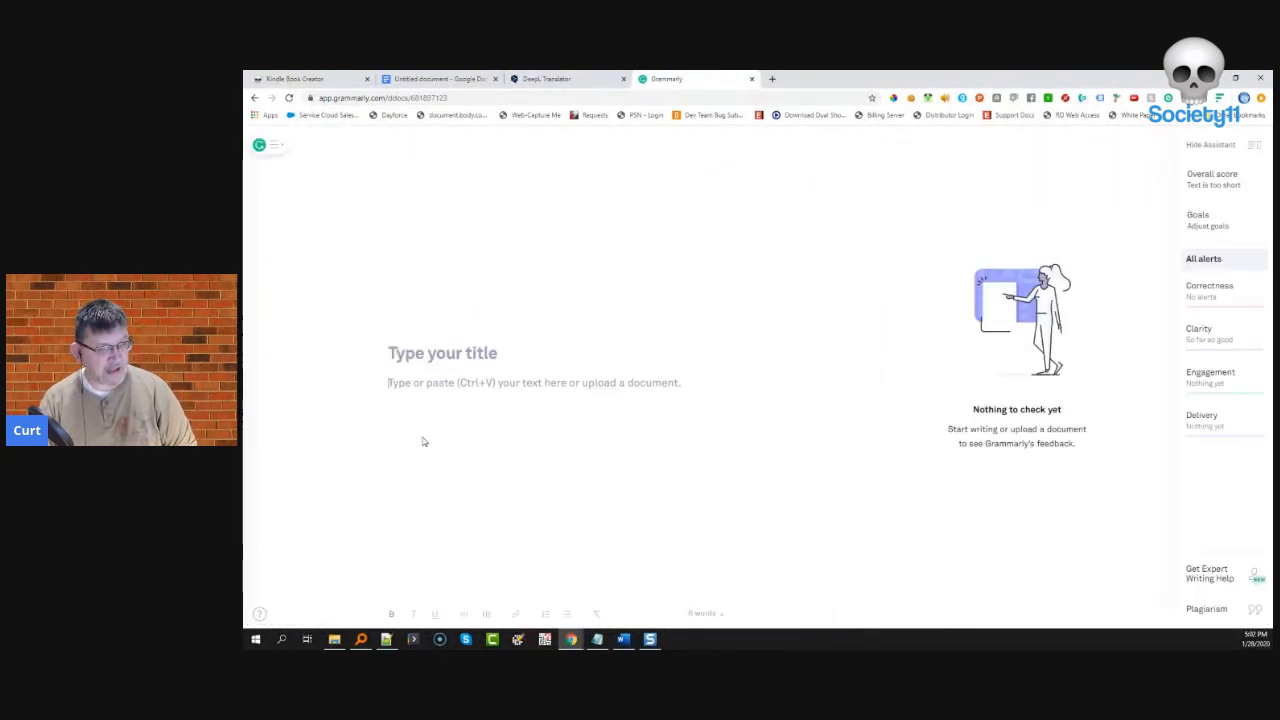
pyautogui.hotkey('ctrl', 'v')
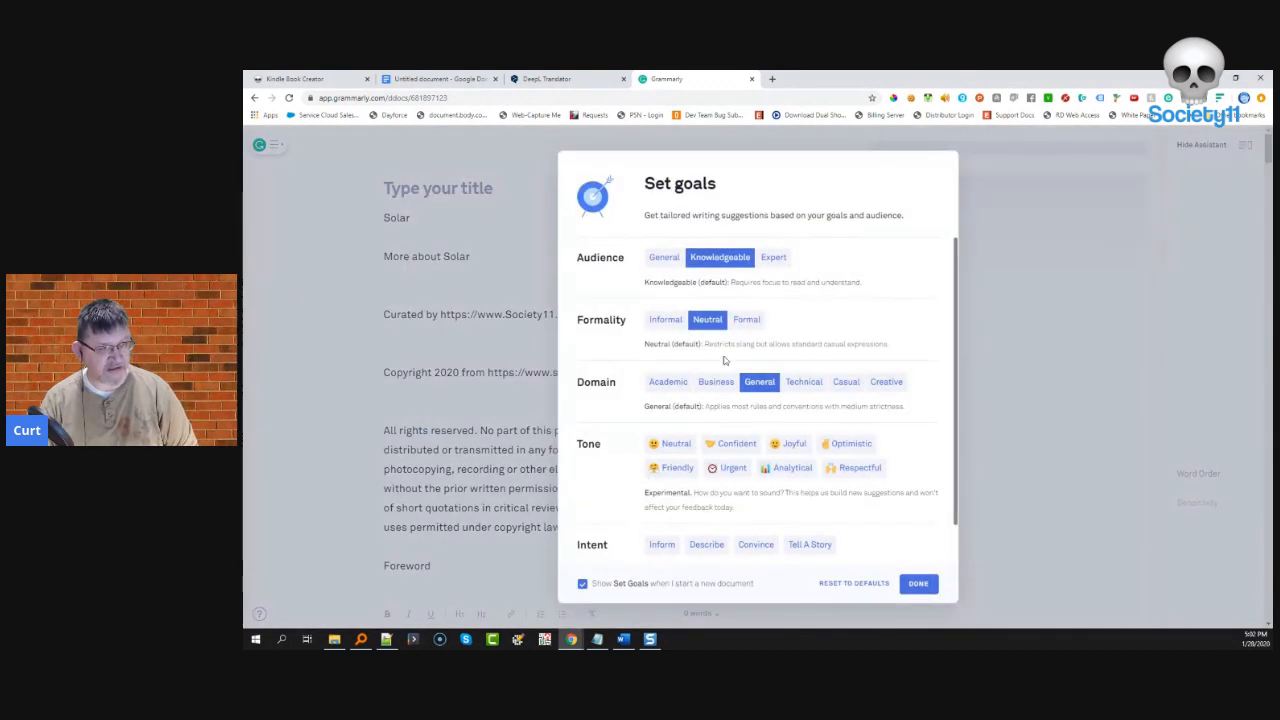
pyautogui.click(918, 584)
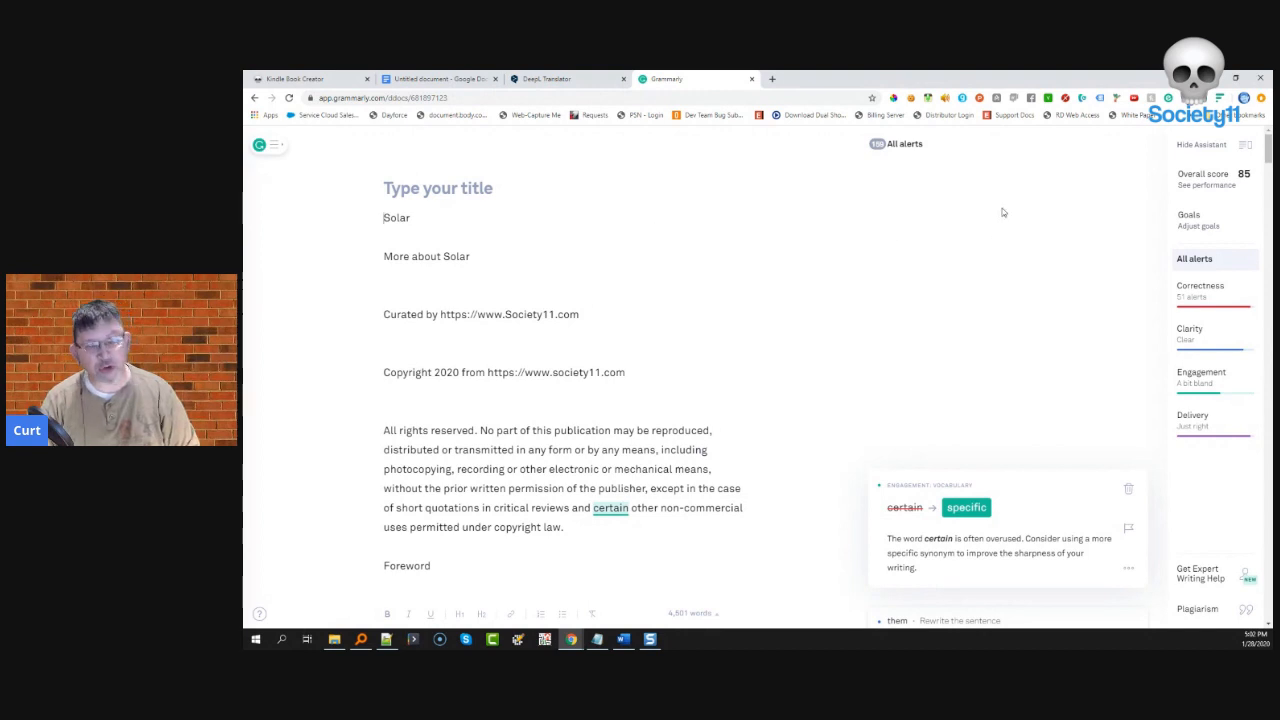
pyautogui.click(1202, 177)
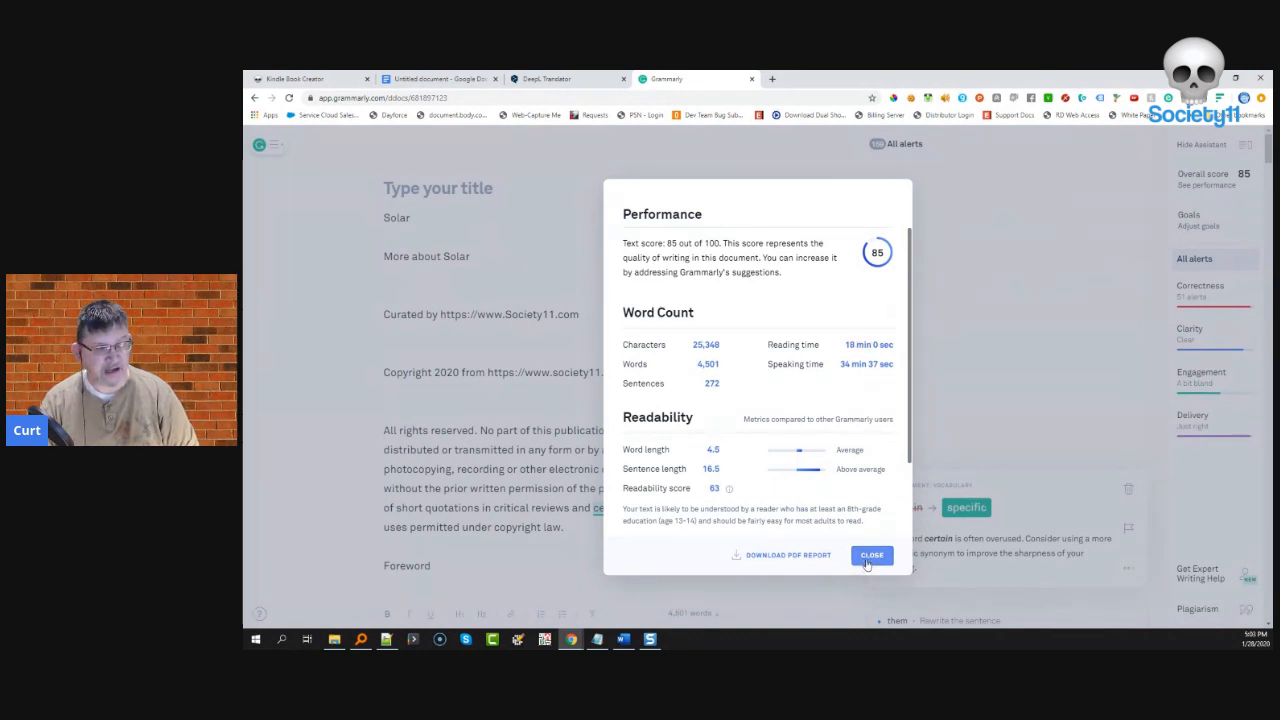
pyautogui.click(867, 562)
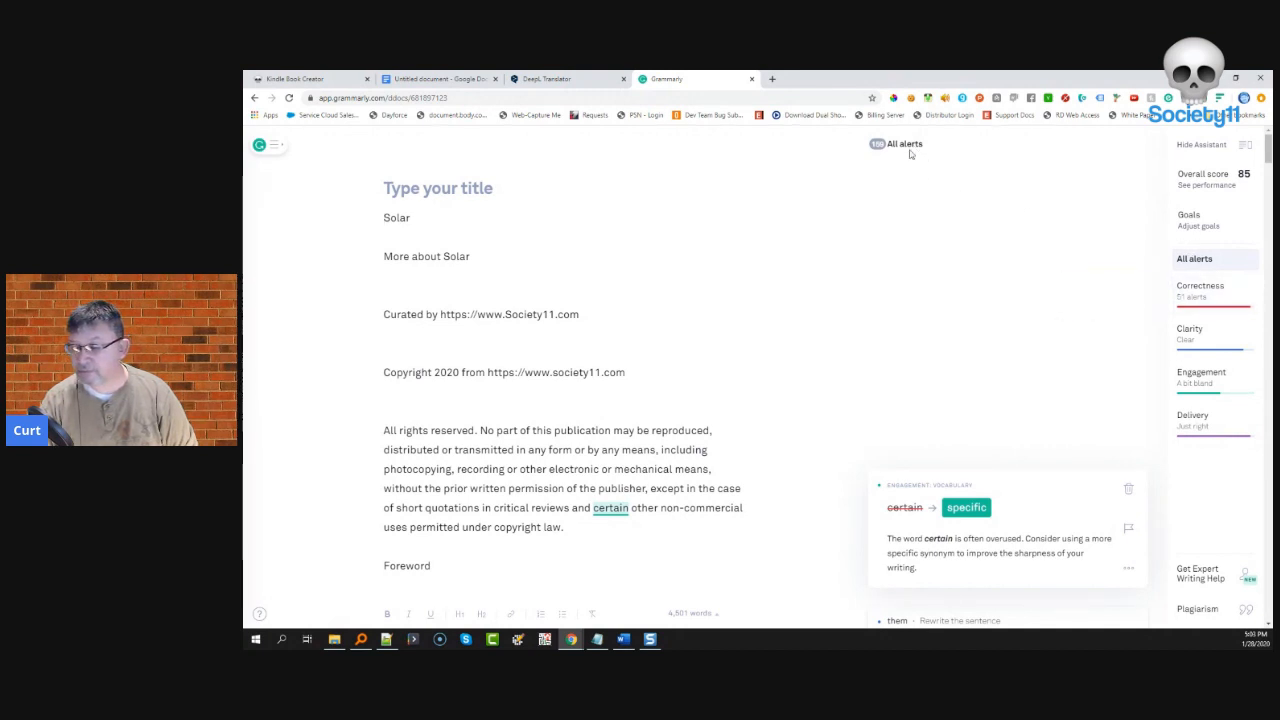
# - Change 'certain' to 'specific' and 'tips' to 'advice', dismissing the unclear 'them' alert
pyautogui.click(970, 510)
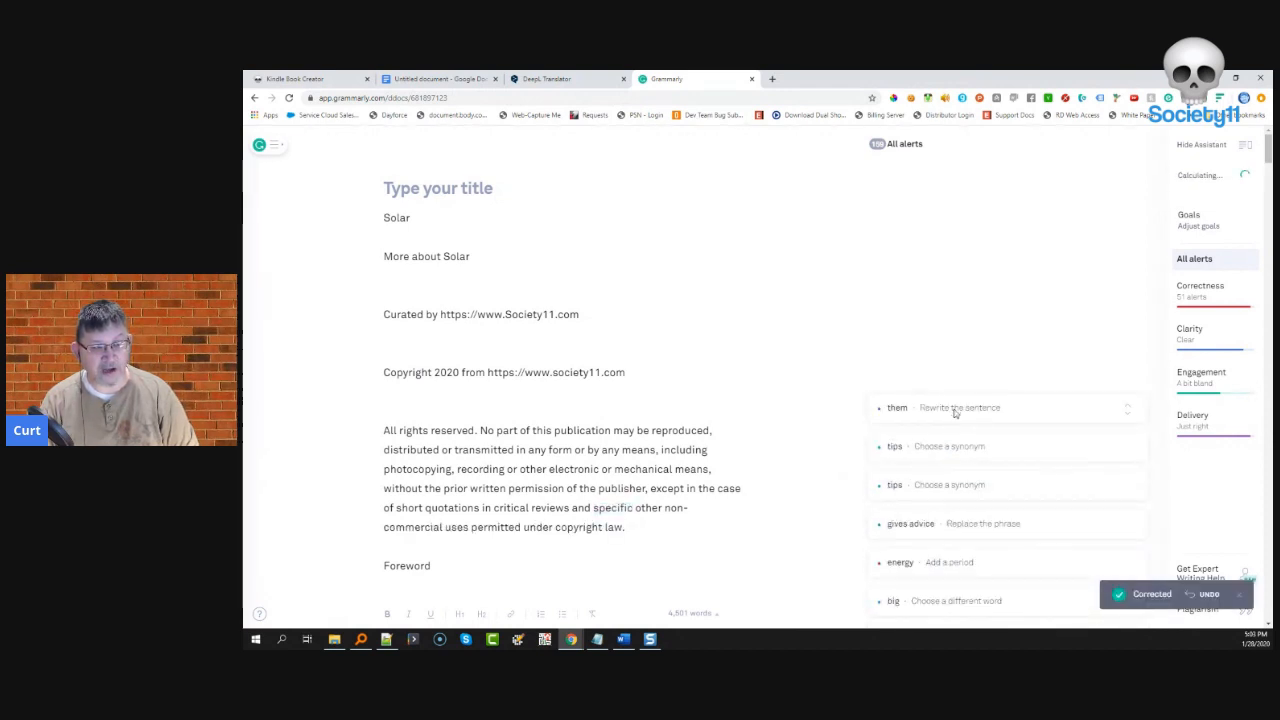
pyautogui.click(955, 410)
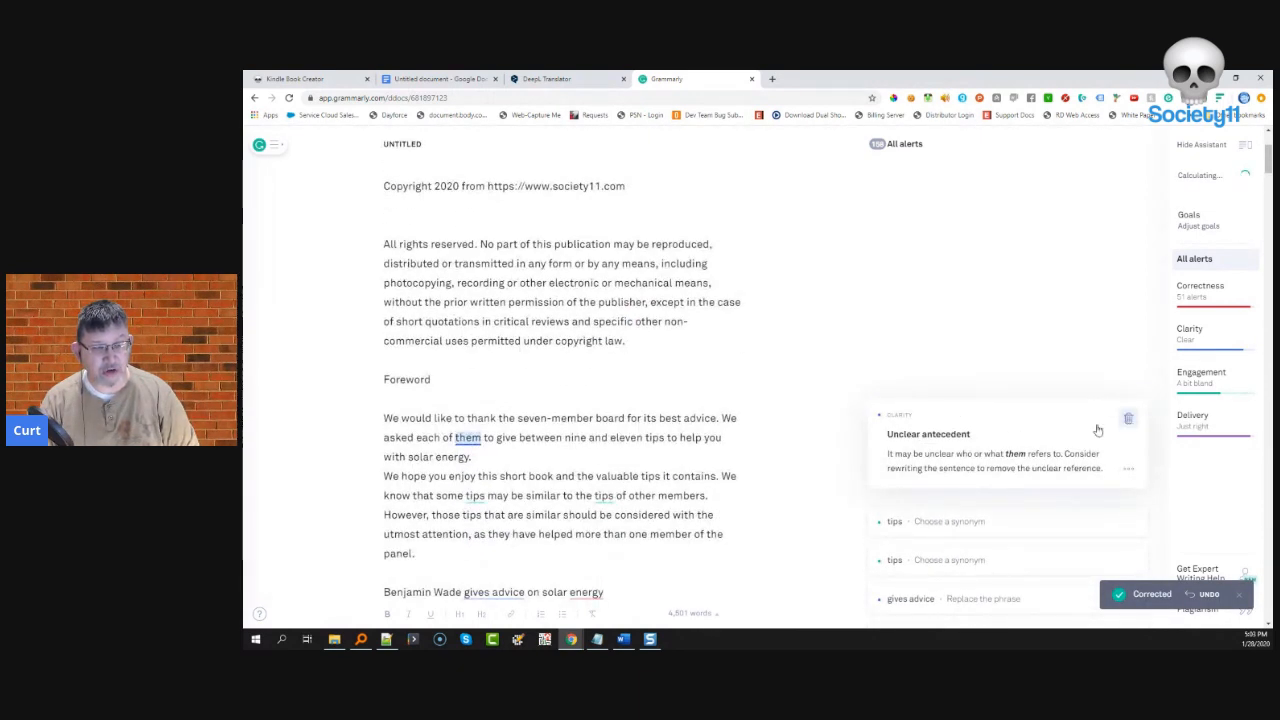
pyautogui.click(1128, 418)
pyautogui.click(1000, 408)
pyautogui.click(950, 437)
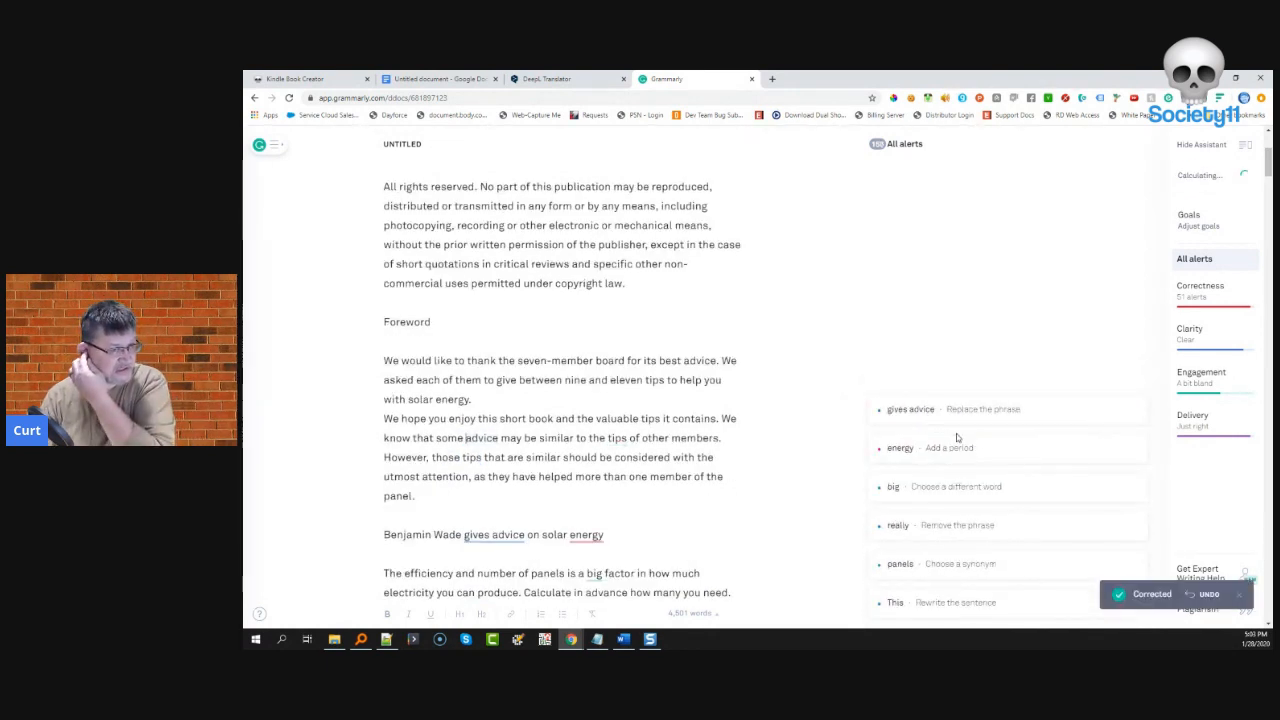
# - Change 'gives advice' to 'advises', add the period after solar energy, and 'big' to 'significant'
pyautogui.click(949, 412)
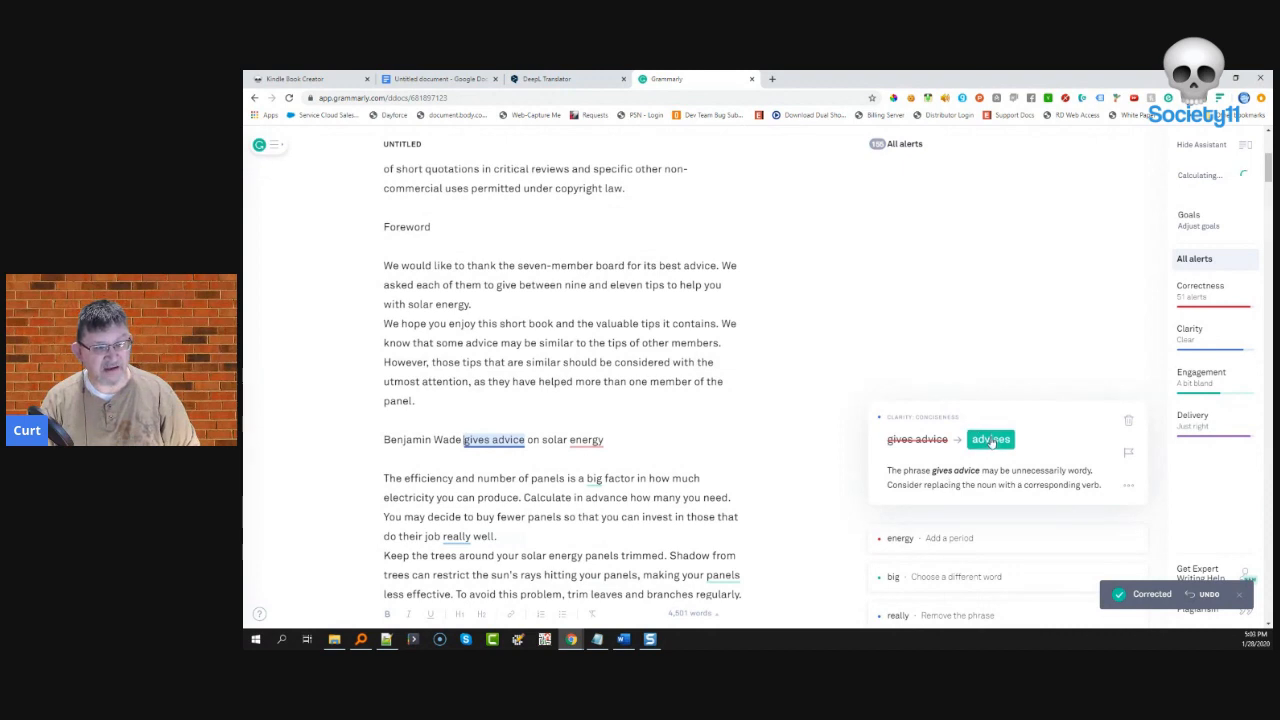
pyautogui.click(990, 440)
pyautogui.click(955, 408)
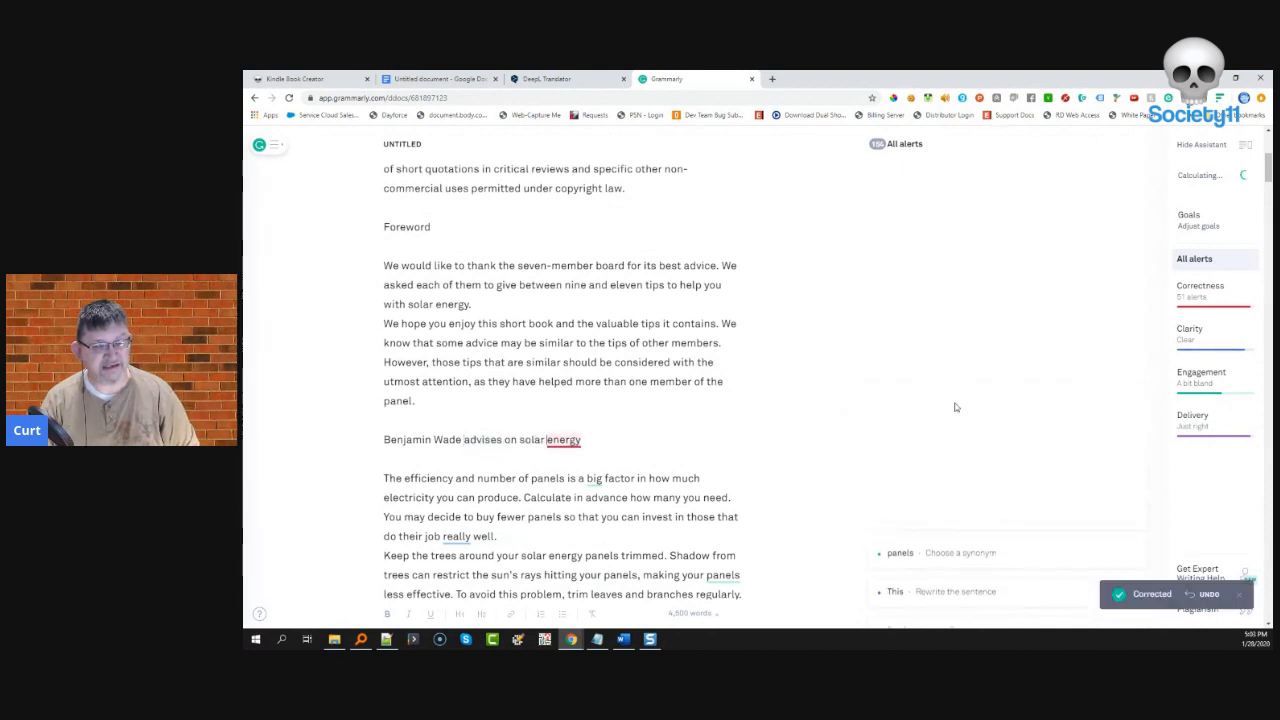
pyautogui.click(915, 442)
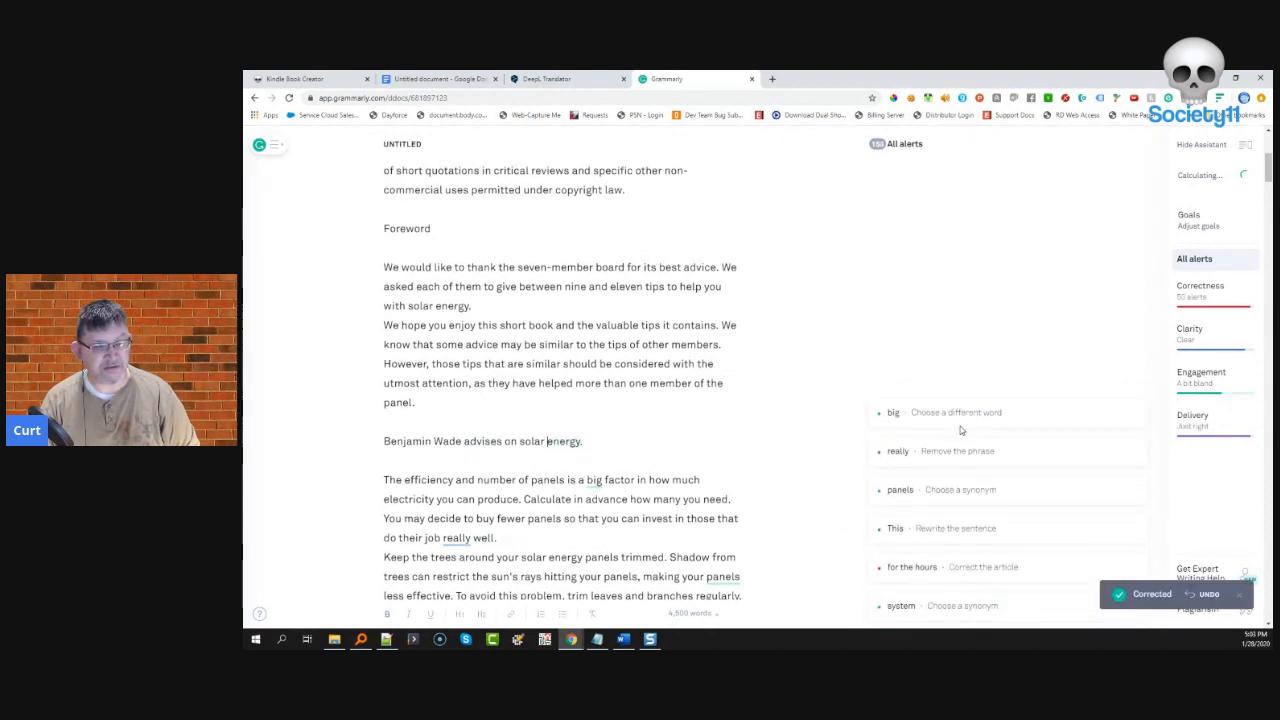
pyautogui.click(960, 409)
pyautogui.click(951, 443)
# - Remove 'really' from 'do their job well' and dismiss the 'panels' synonym and 'This' alerts
pyautogui.click(953, 418)
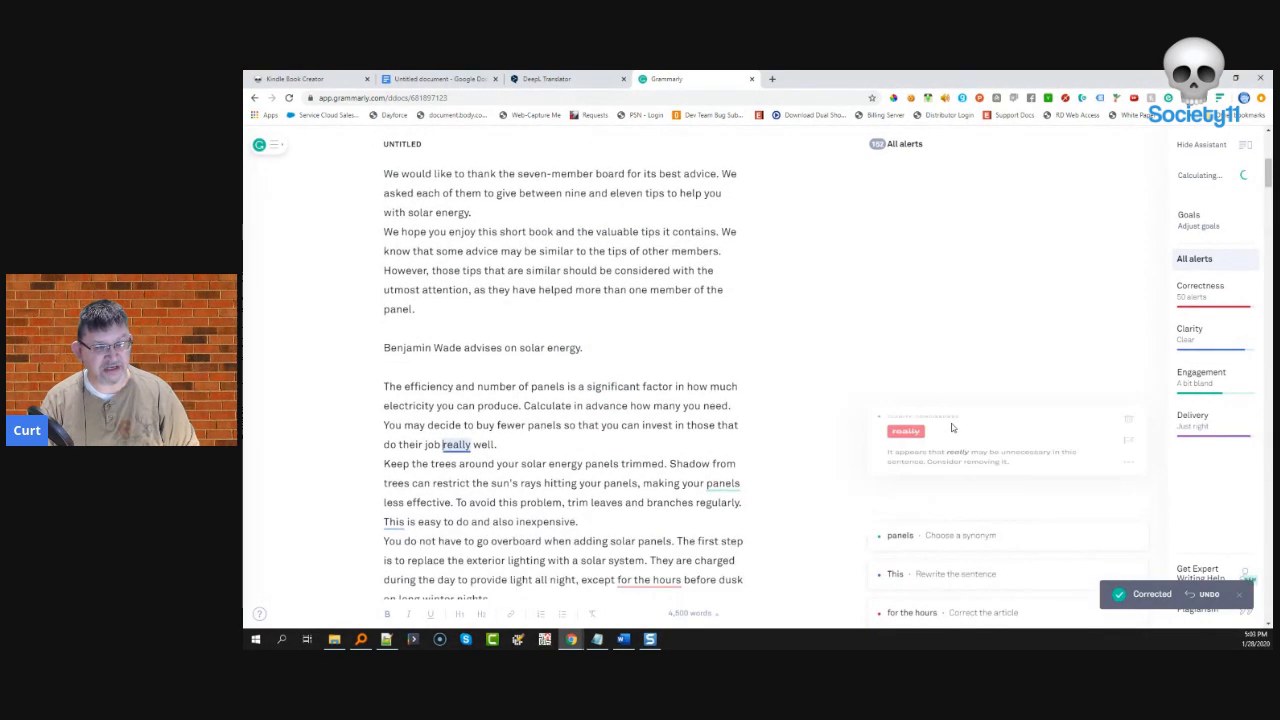
pyautogui.click(948, 444)
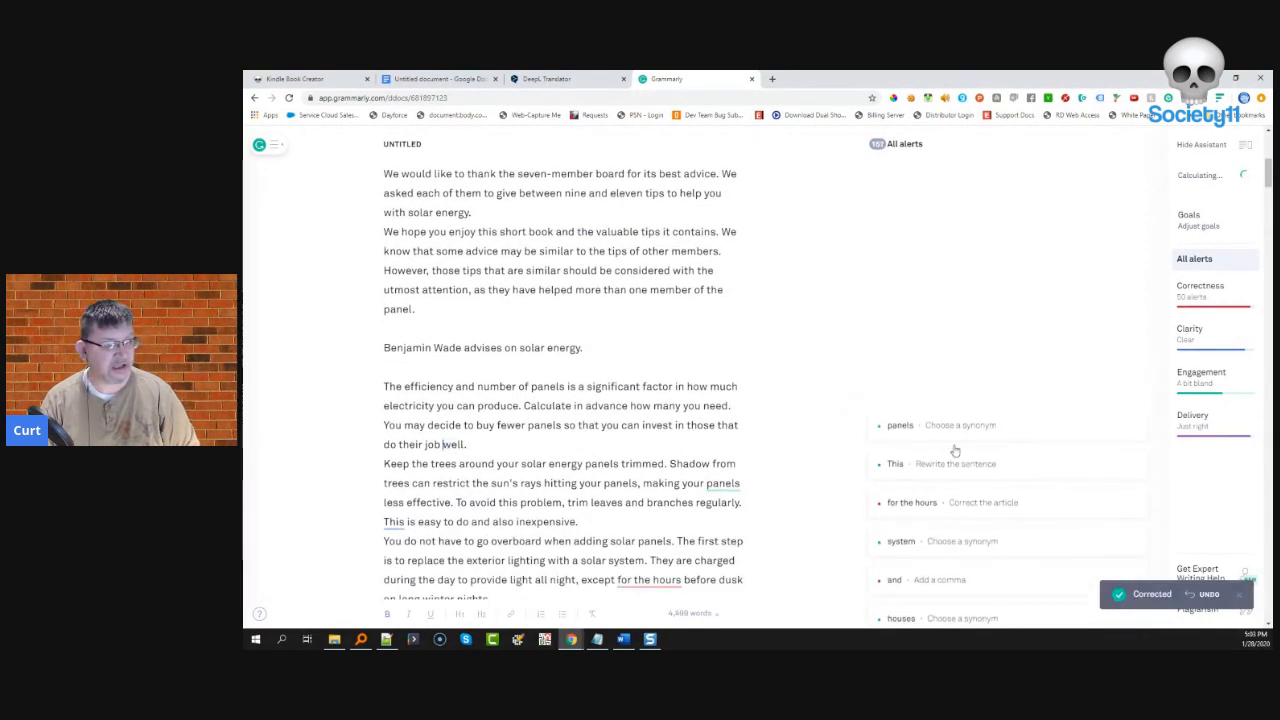
pyautogui.click(950, 447)
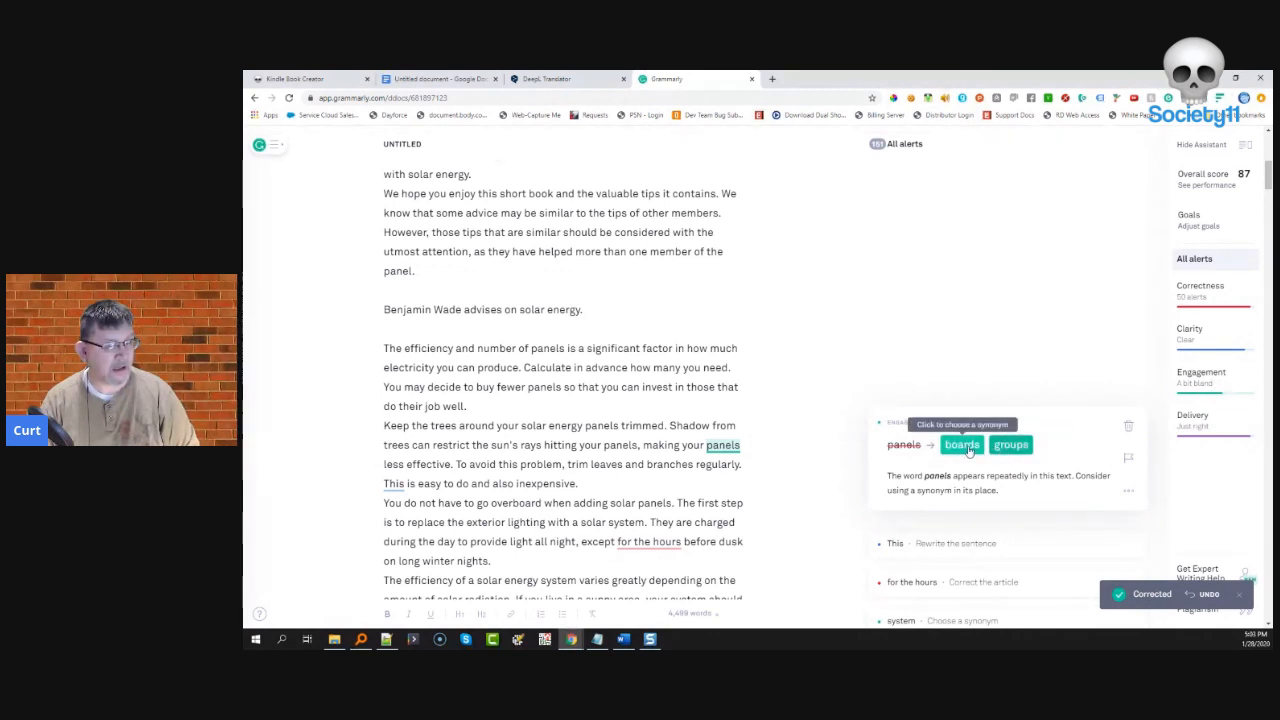
pyautogui.click(1129, 427)
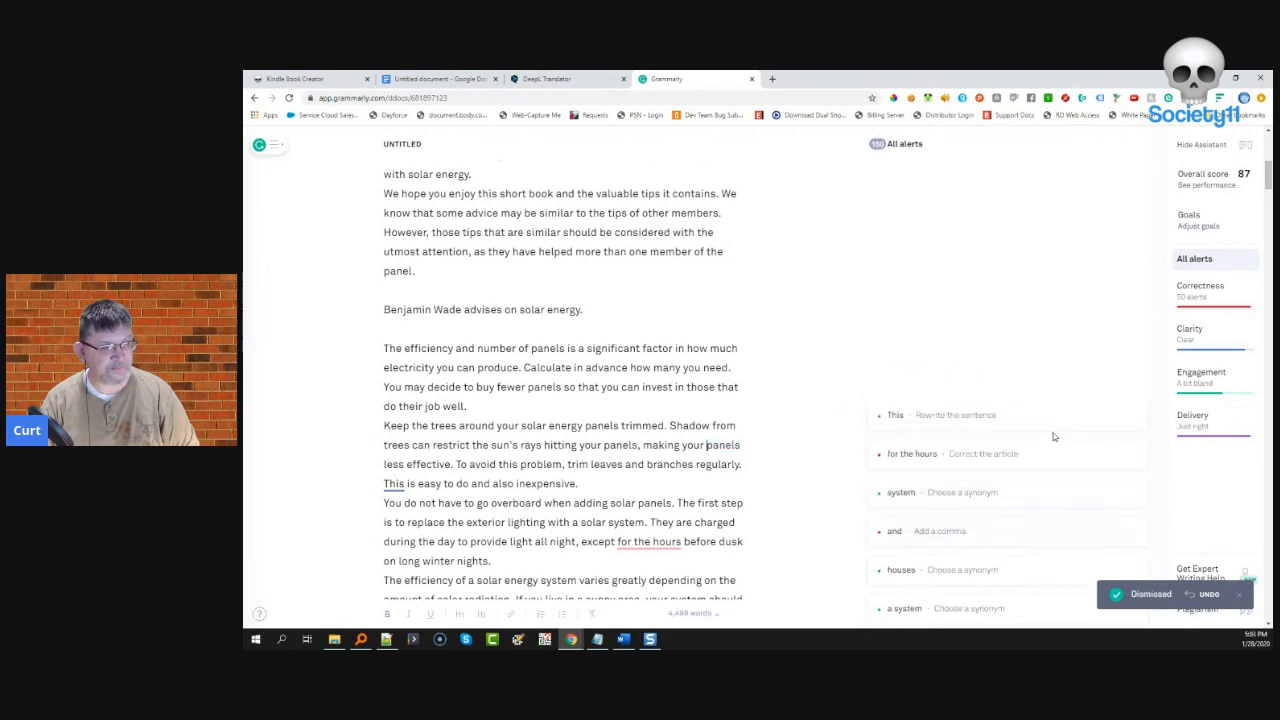
pyautogui.click(1129, 427)
# - Change 'for the hours' to 'for hours', 'system' to 'order', and add a comma before 'and tax credits'
pyautogui.click(972, 419)
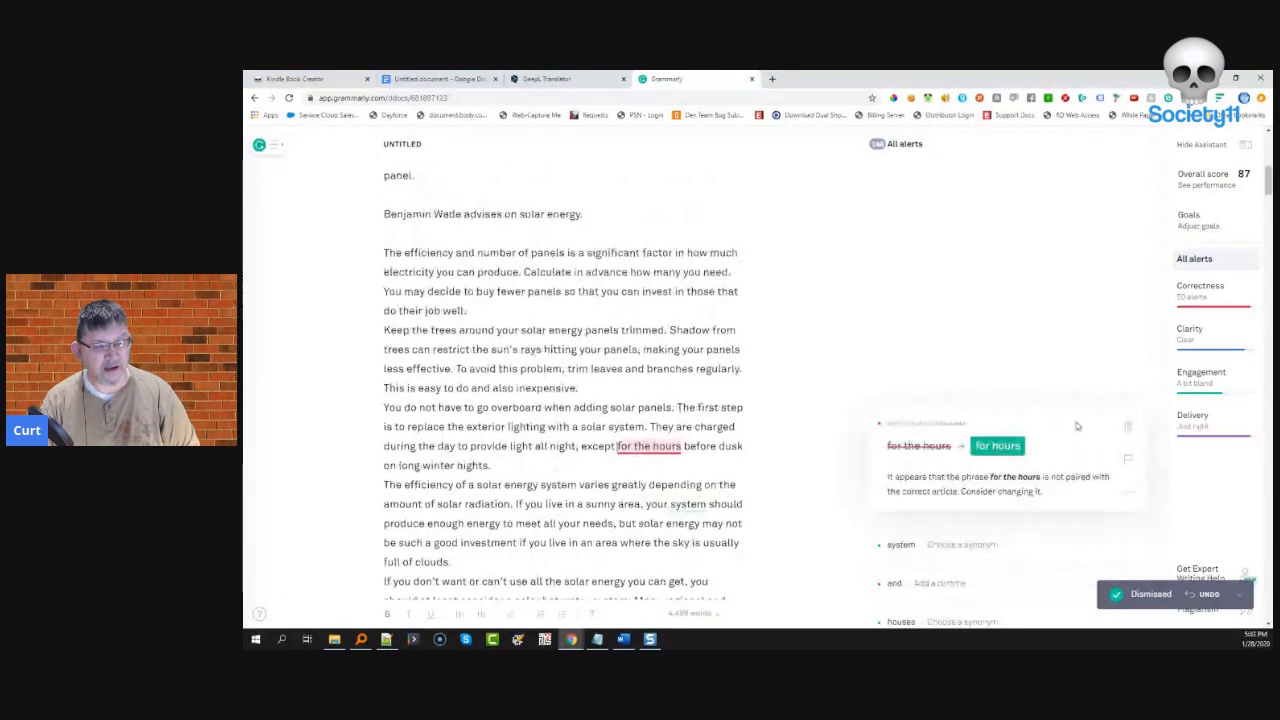
pyautogui.click(1001, 449)
pyautogui.click(963, 420)
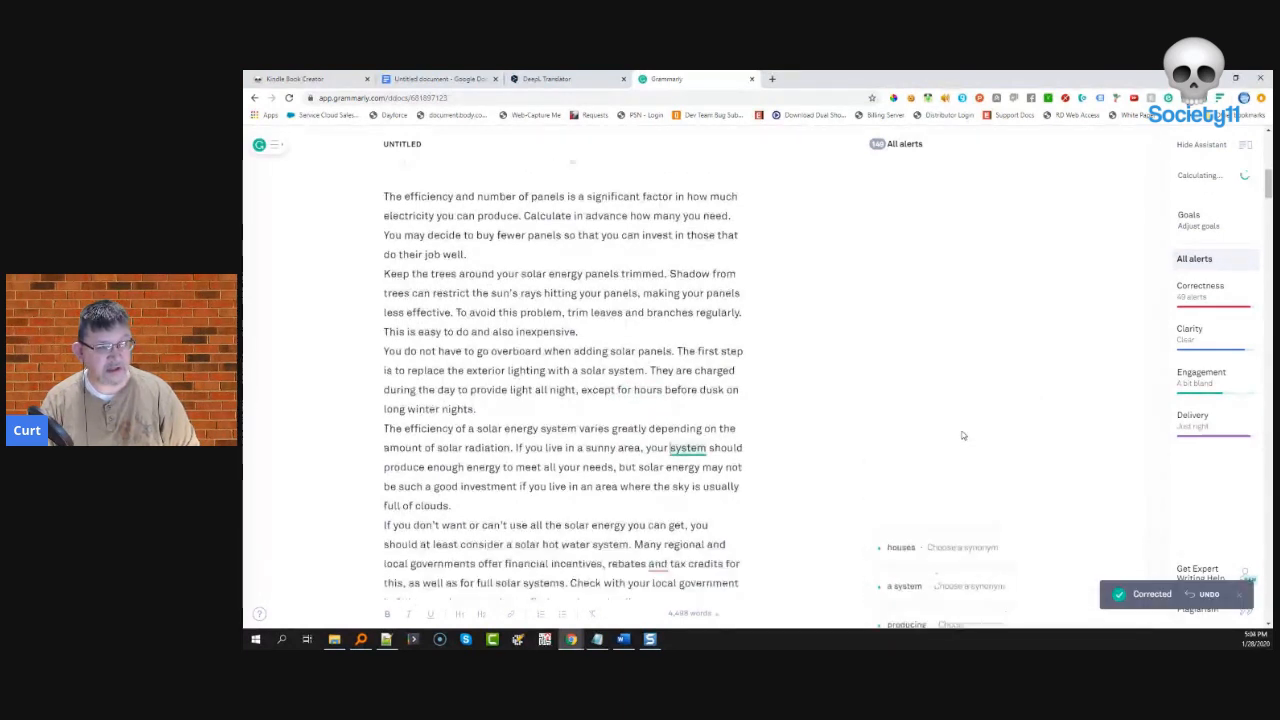
pyautogui.click(963, 452)
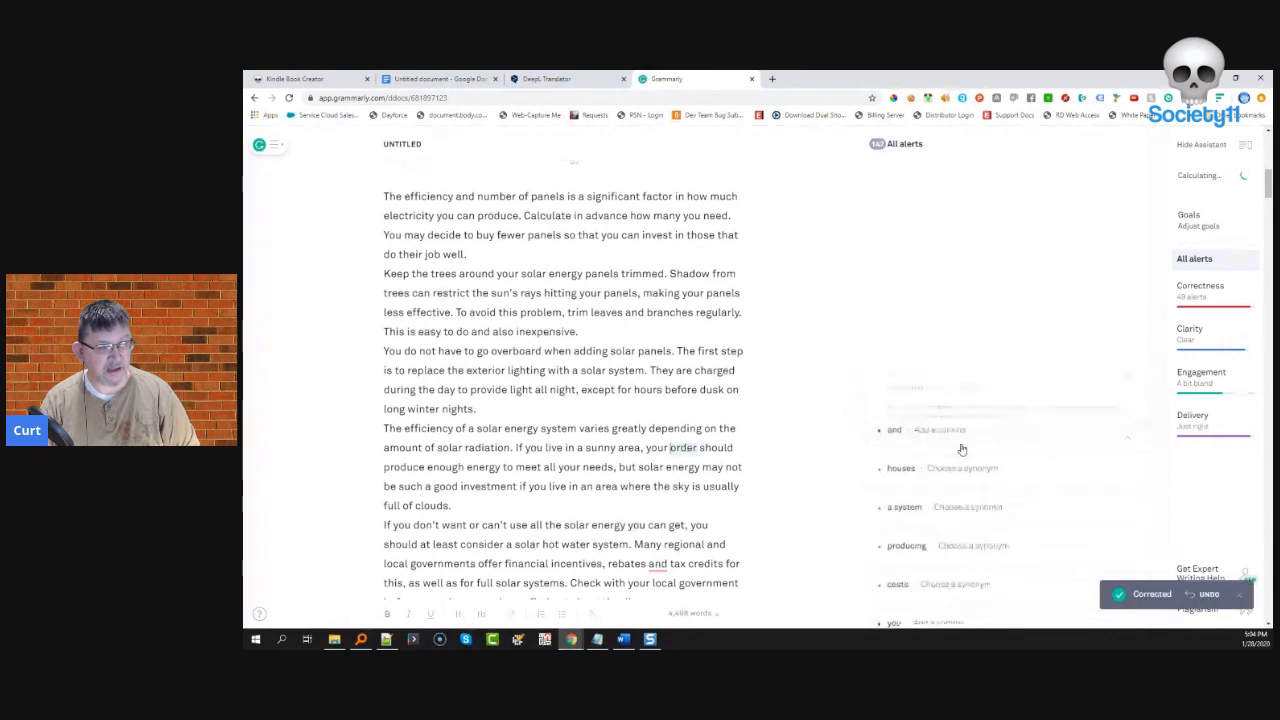
pyautogui.click(910, 423)
pyautogui.click(912, 450)
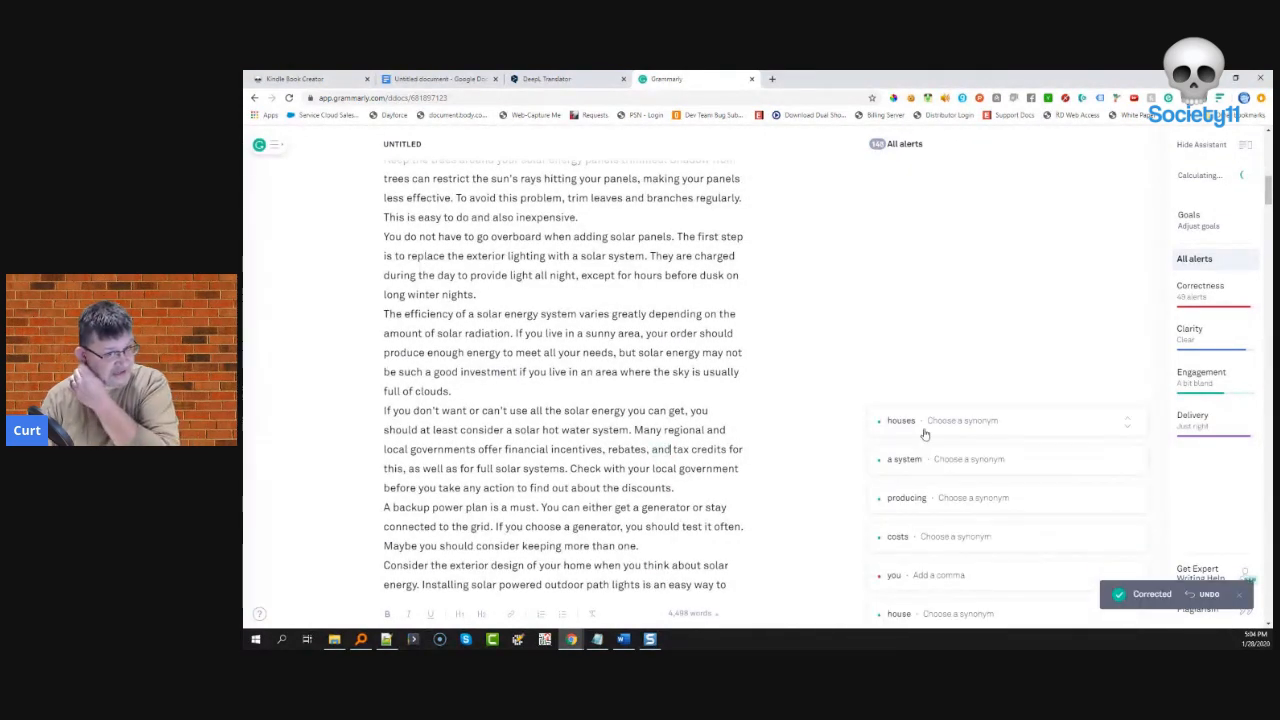
# - Change 'houses' to 'homes' and 'producing' to 'providing', dismissing the 'a system' and 'costs' cards
pyautogui.click(924, 429)
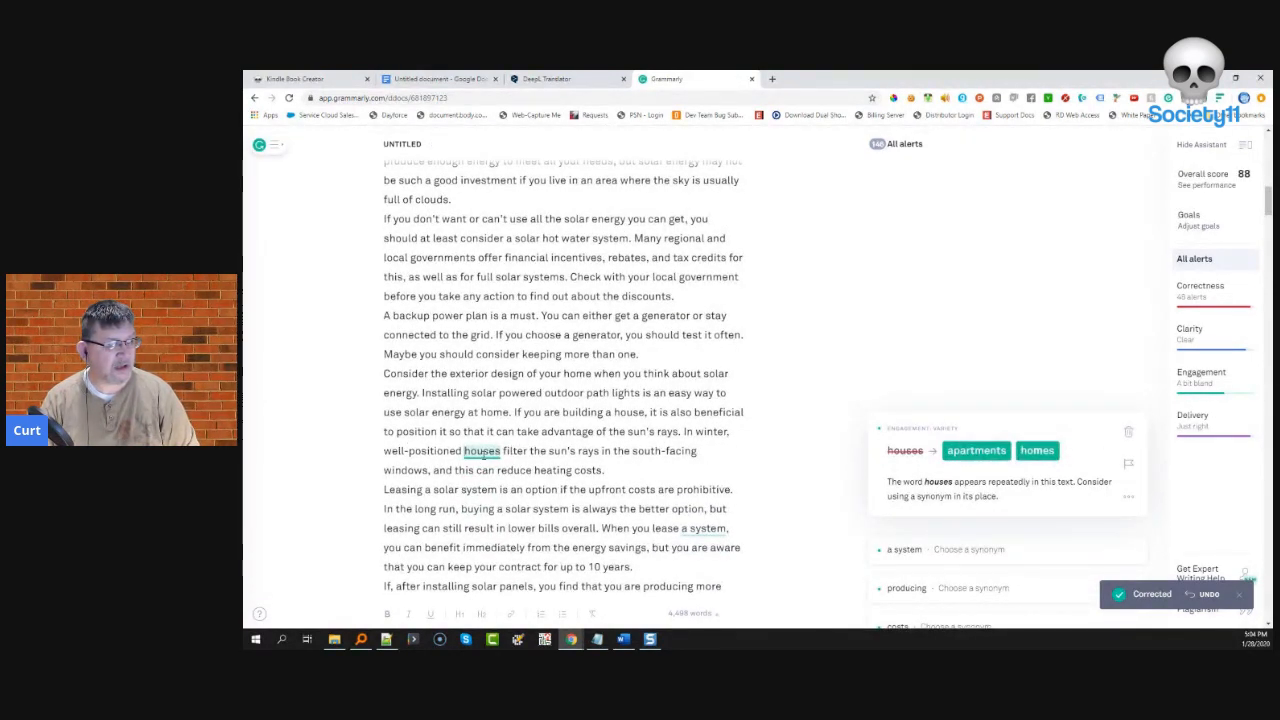
pyautogui.click(1035, 451)
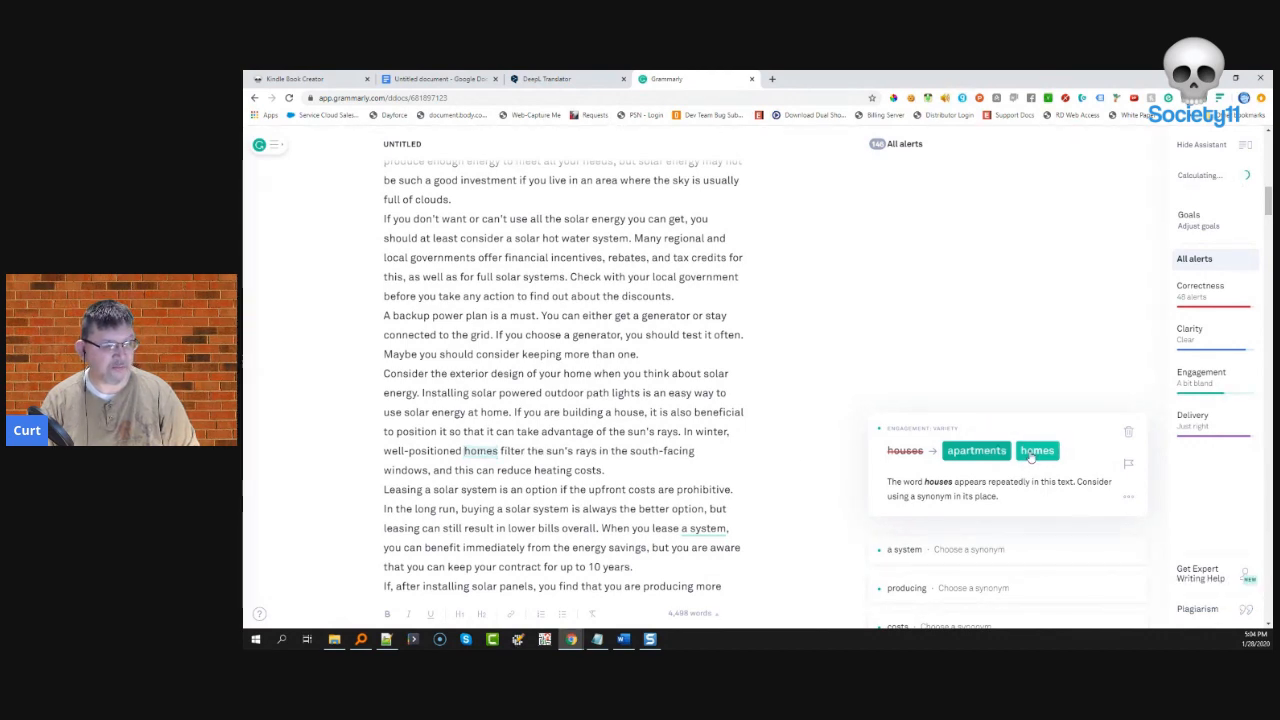
pyautogui.click(956, 421)
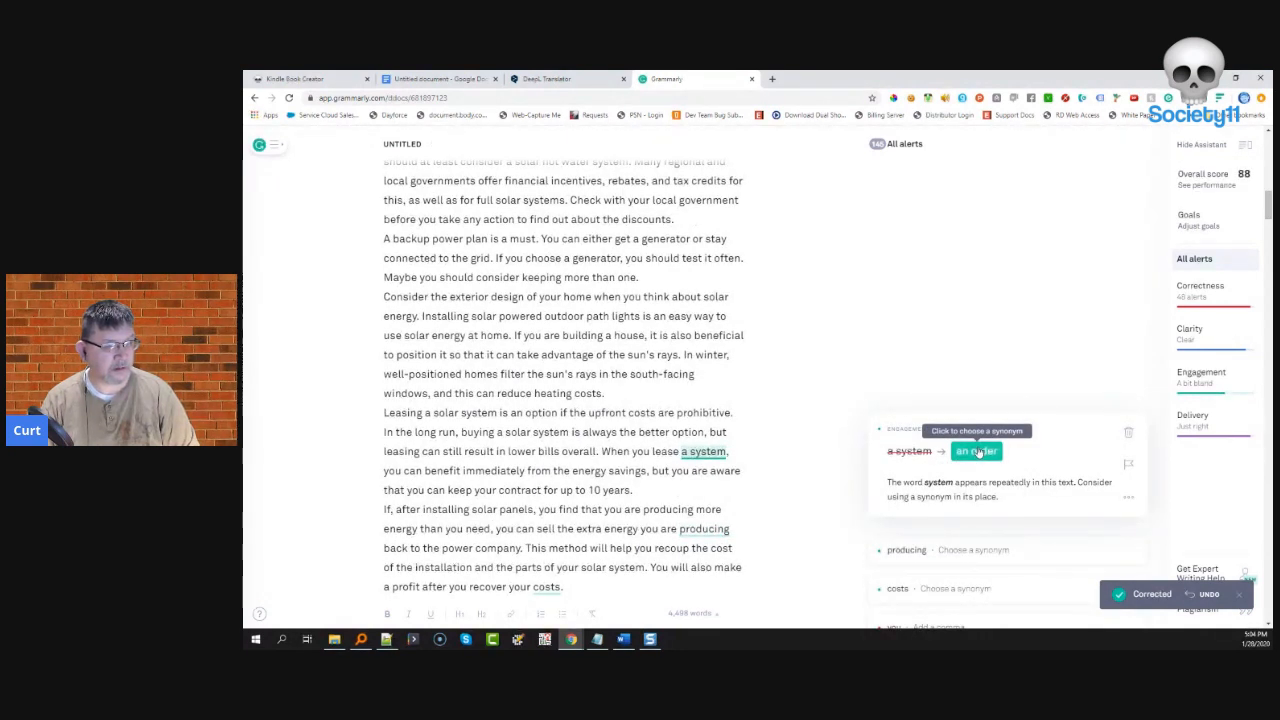
pyautogui.click(1125, 435)
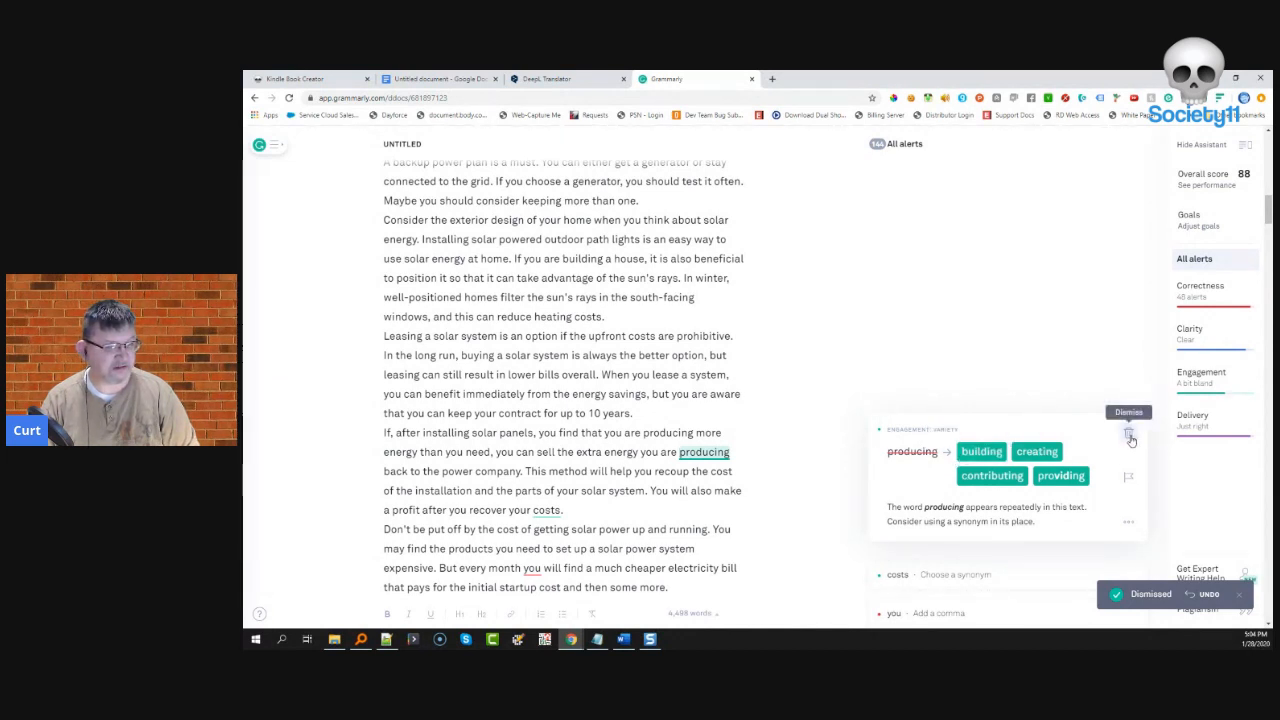
pyautogui.click(1062, 476)
pyautogui.click(965, 422)
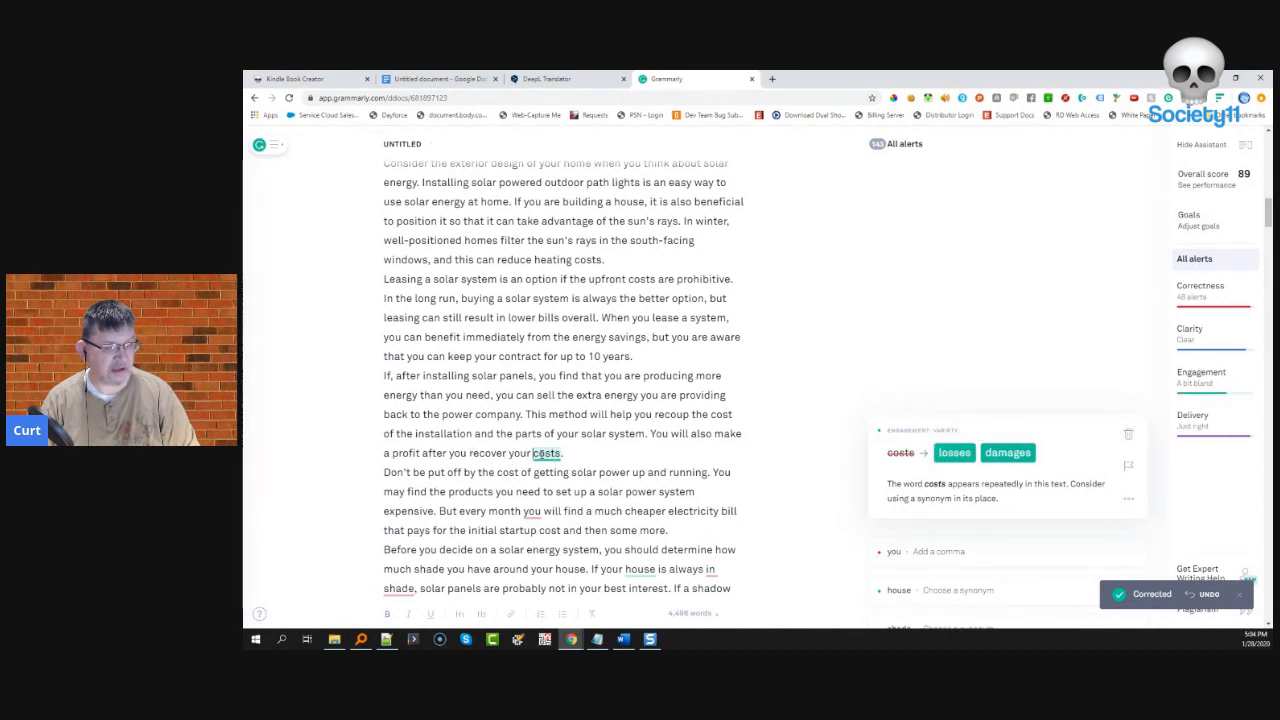
pyautogui.click(1126, 436)
# - Add a comma after 'every month' and change 'house' to 'home'
pyautogui.click(999, 425)
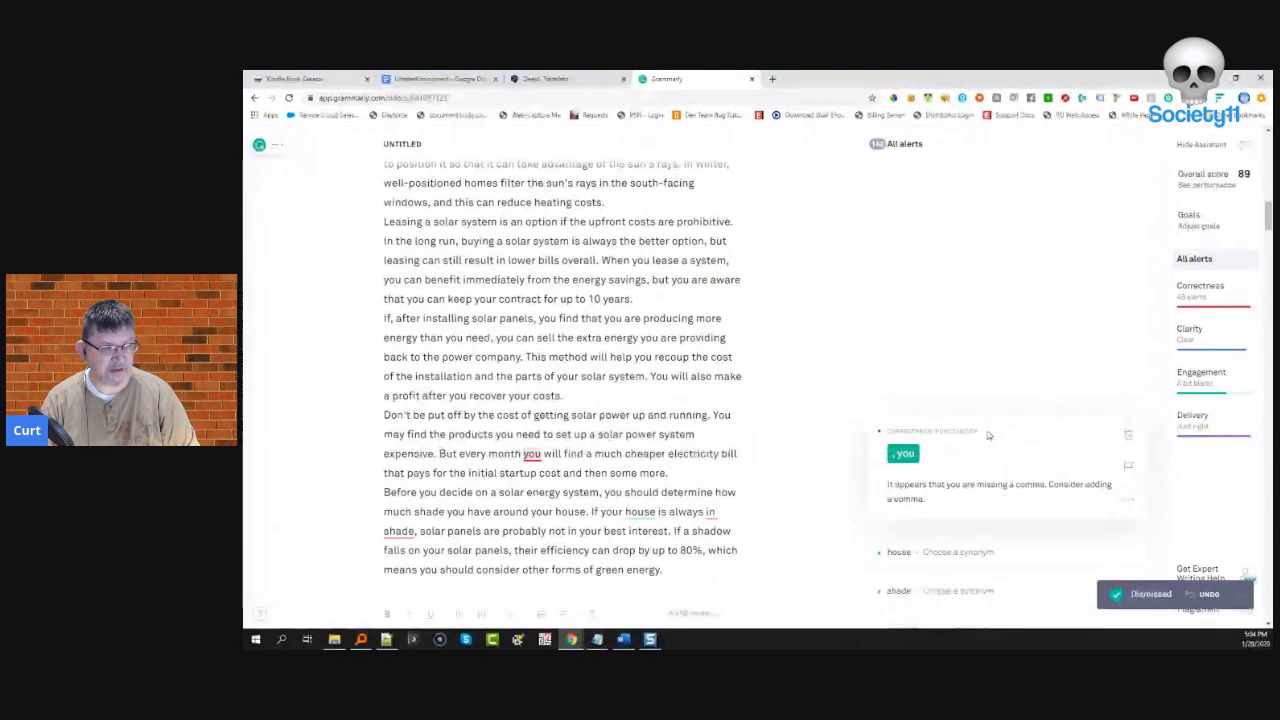
pyautogui.click(895, 454)
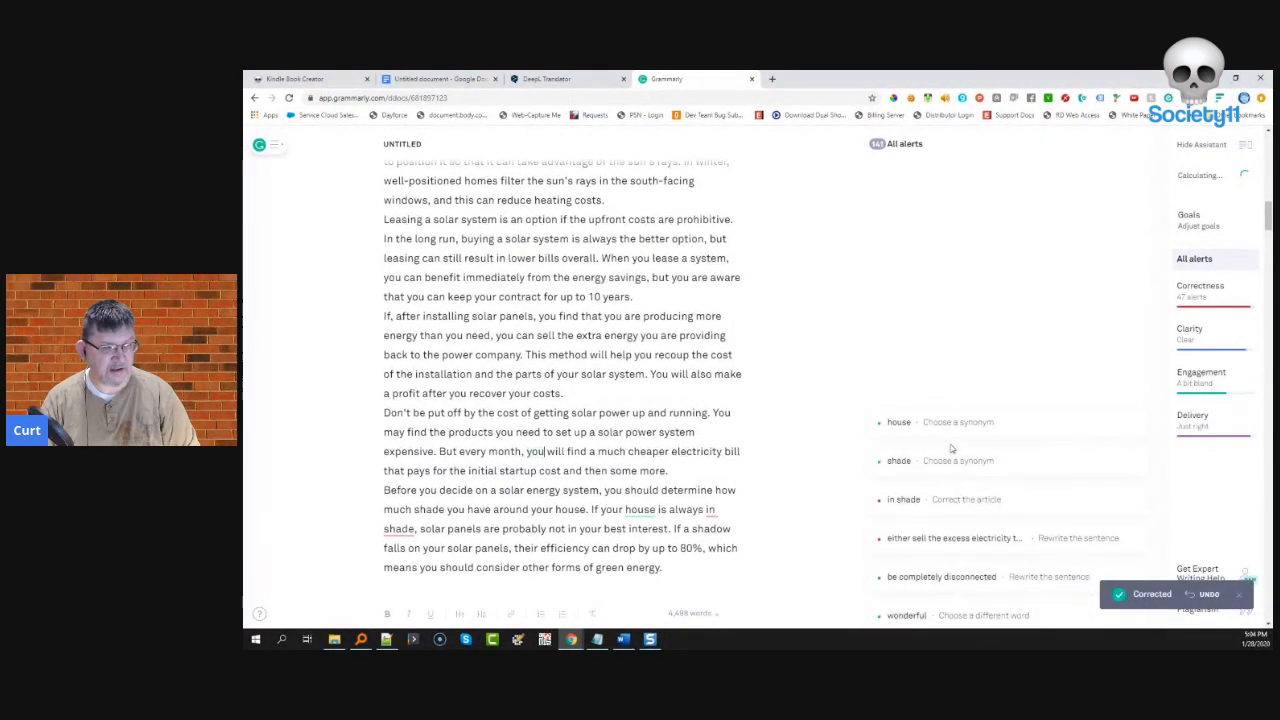
pyautogui.click(951, 421)
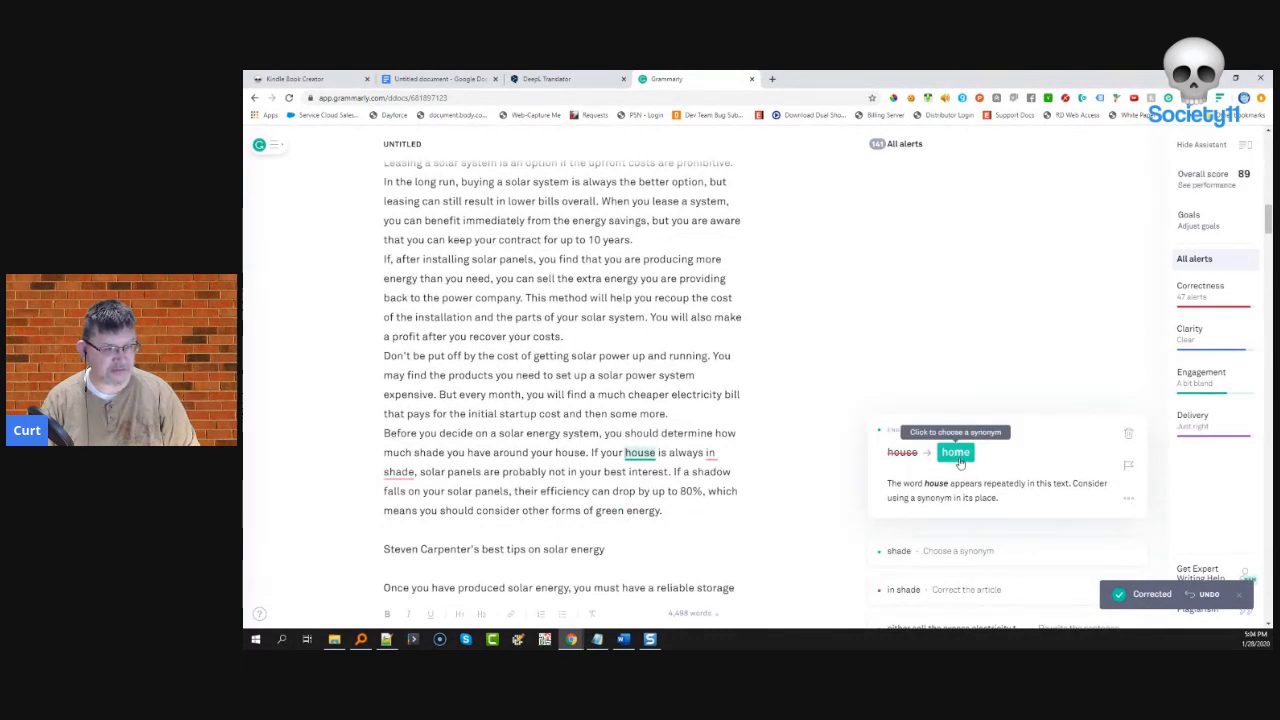
pyautogui.click(955, 452)
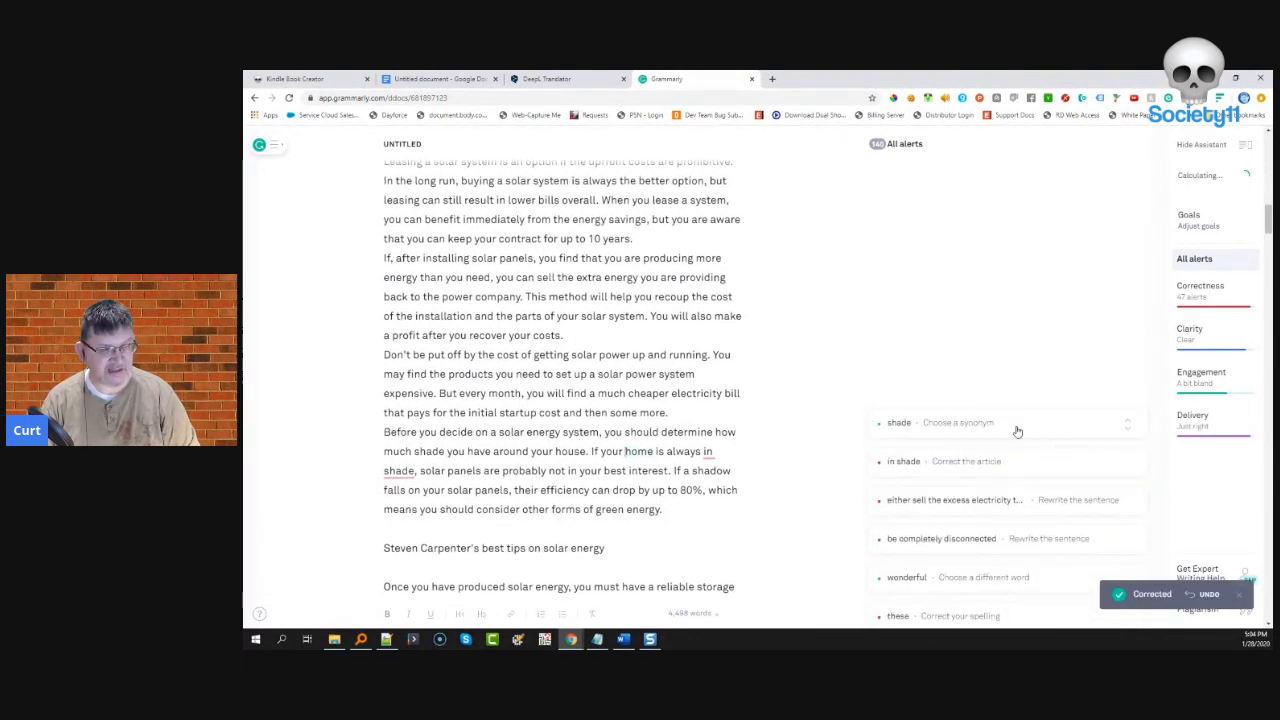
pyautogui.click(1002, 428)
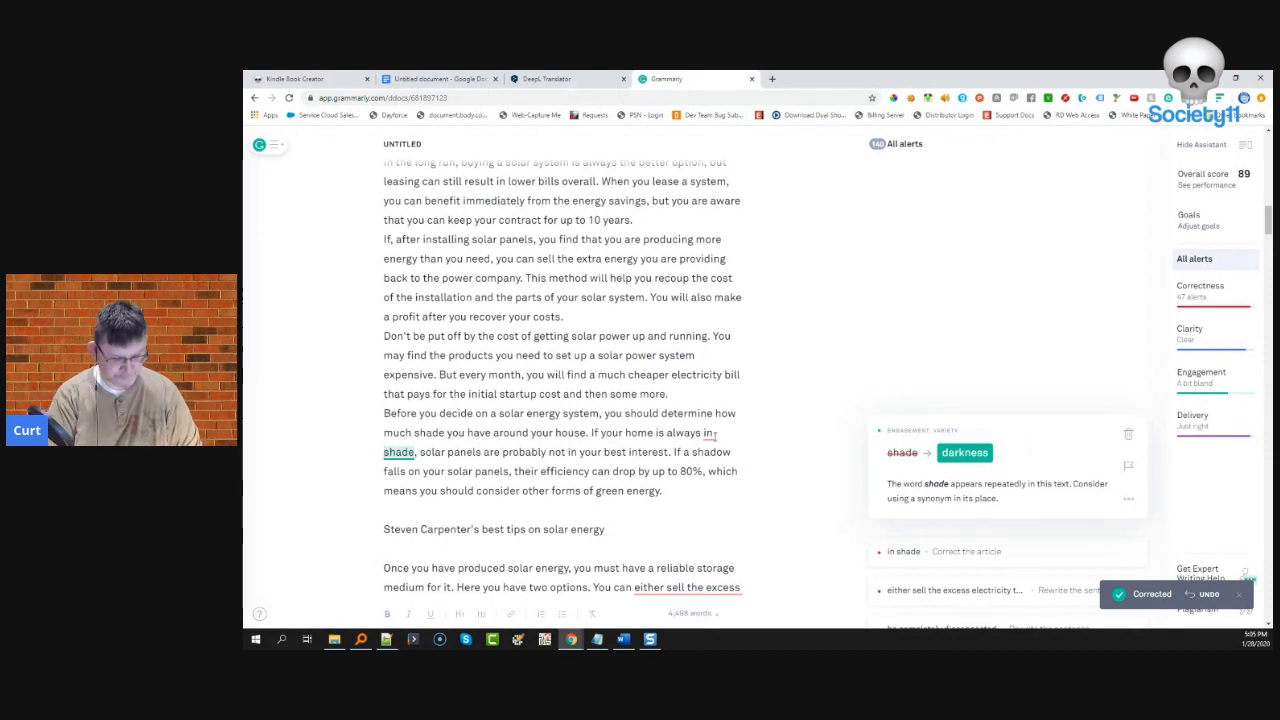
# - Insert 'the' before shade and dismiss the shade synonym and 'be completely disconnected' passive alerts
pyautogui.write('the')
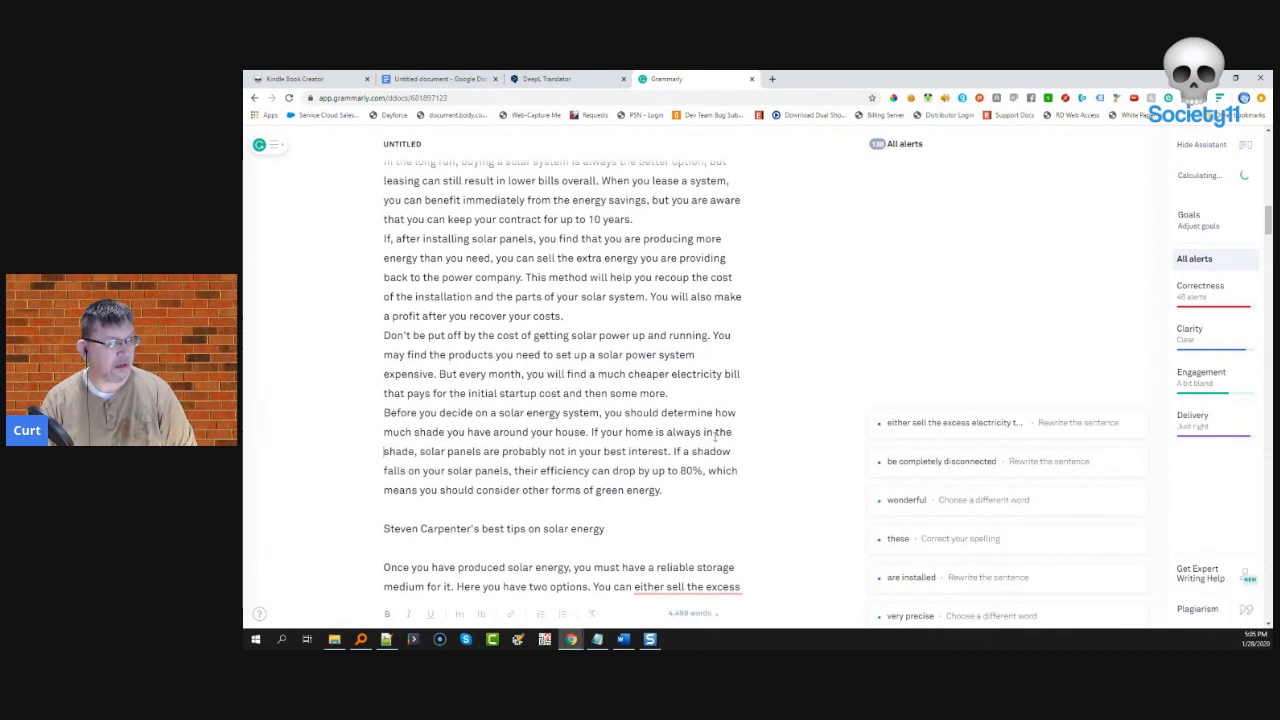
pyautogui.click(1009, 428)
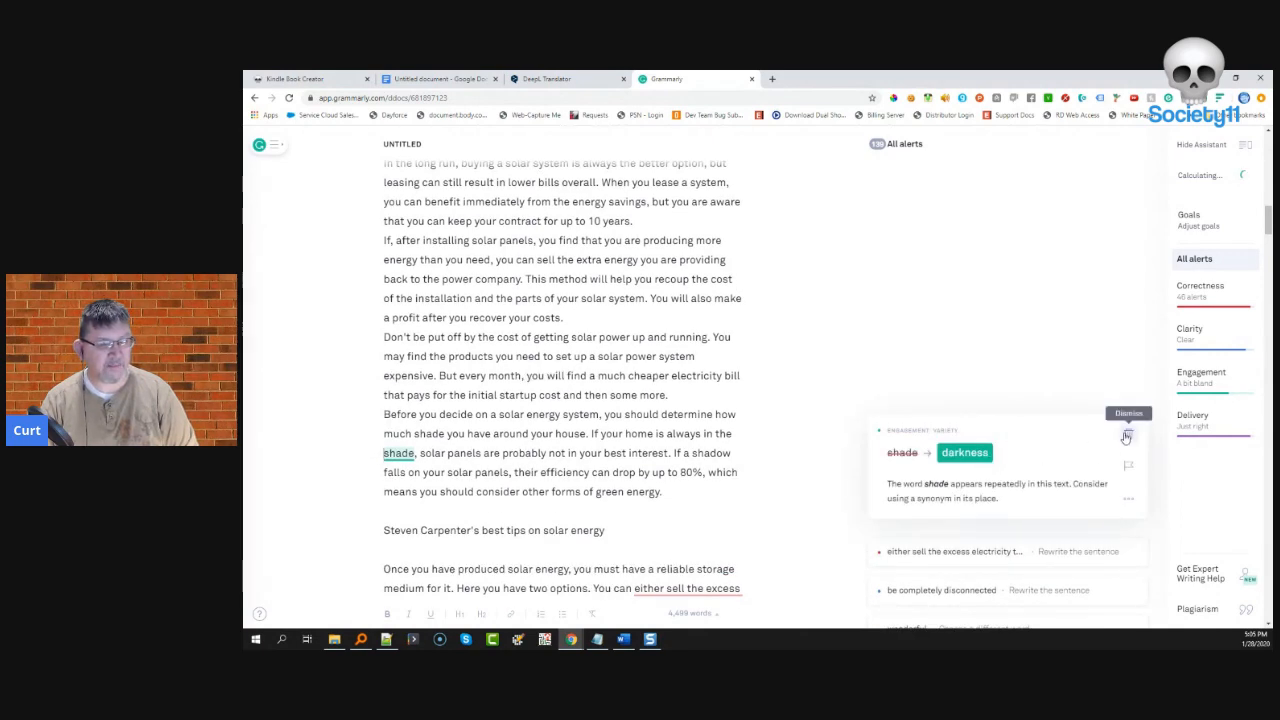
pyautogui.click(1124, 437)
pyautogui.click(973, 428)
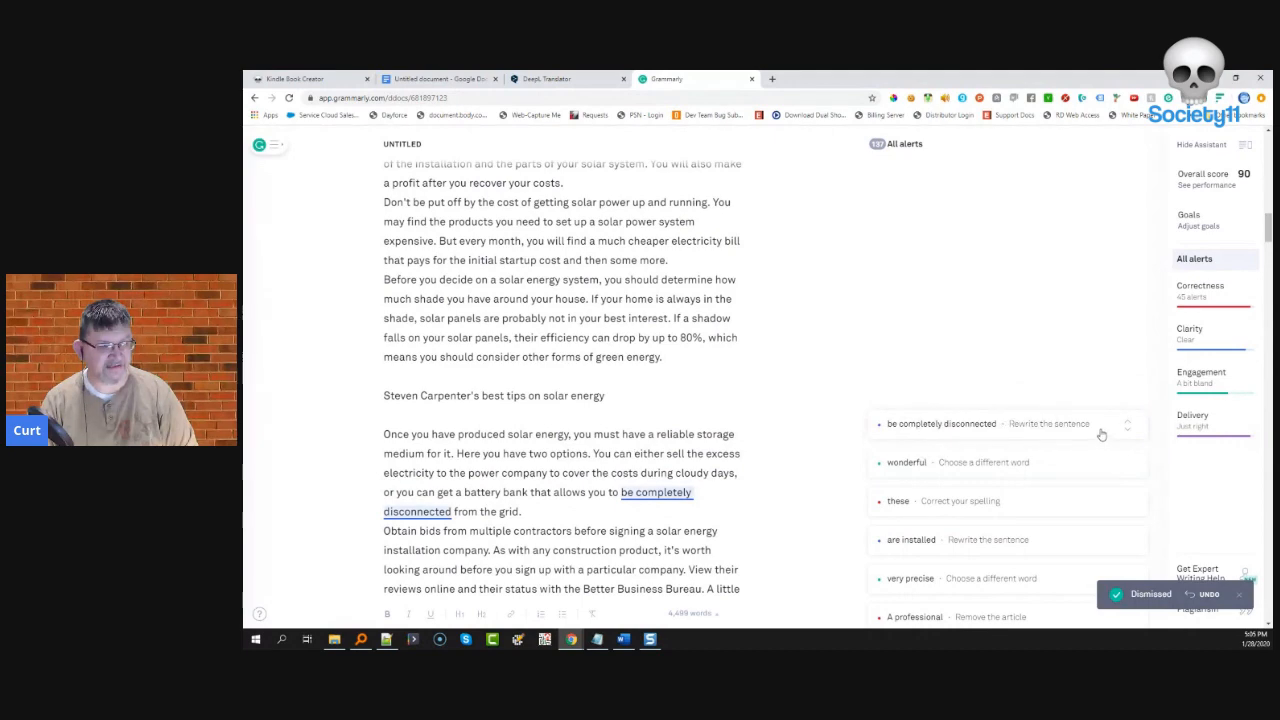
pyautogui.click(1090, 428)
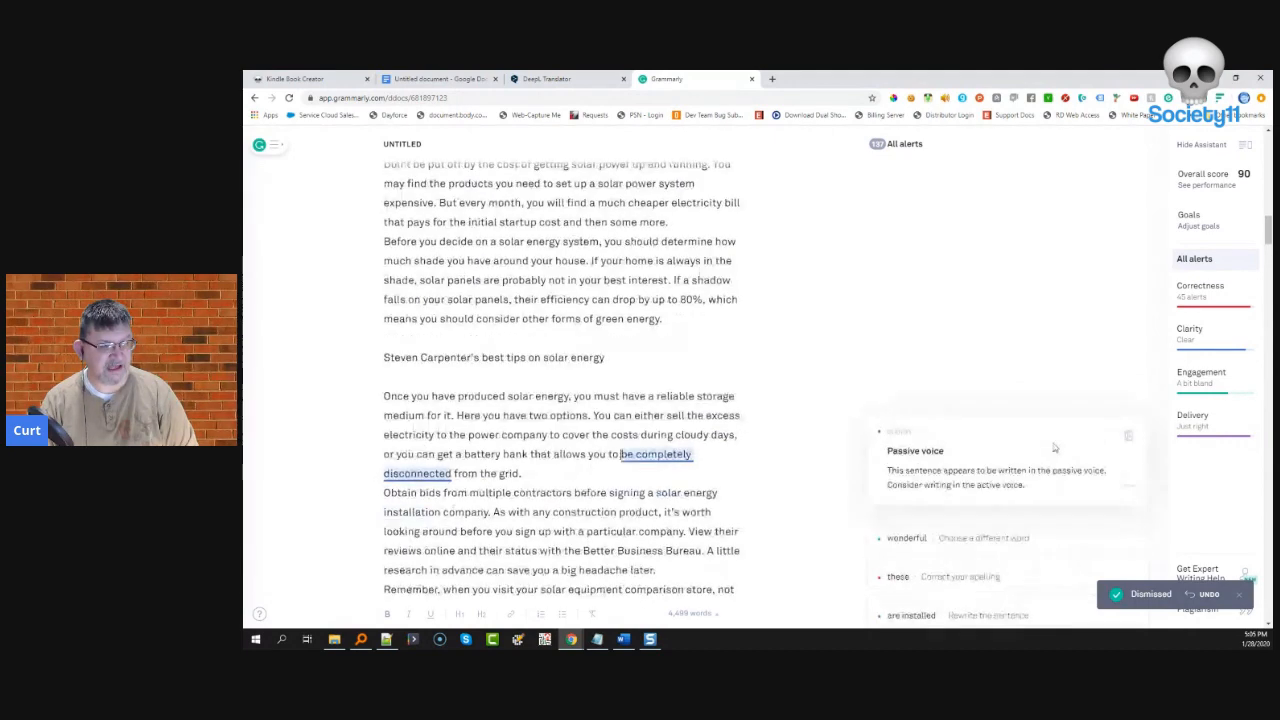
pyautogui.click(1125, 436)
# - Change 'wonderful' to 'terrific' and 'these' to 'those', and dismiss the 'are installed' passive alert
pyautogui.click(970, 428)
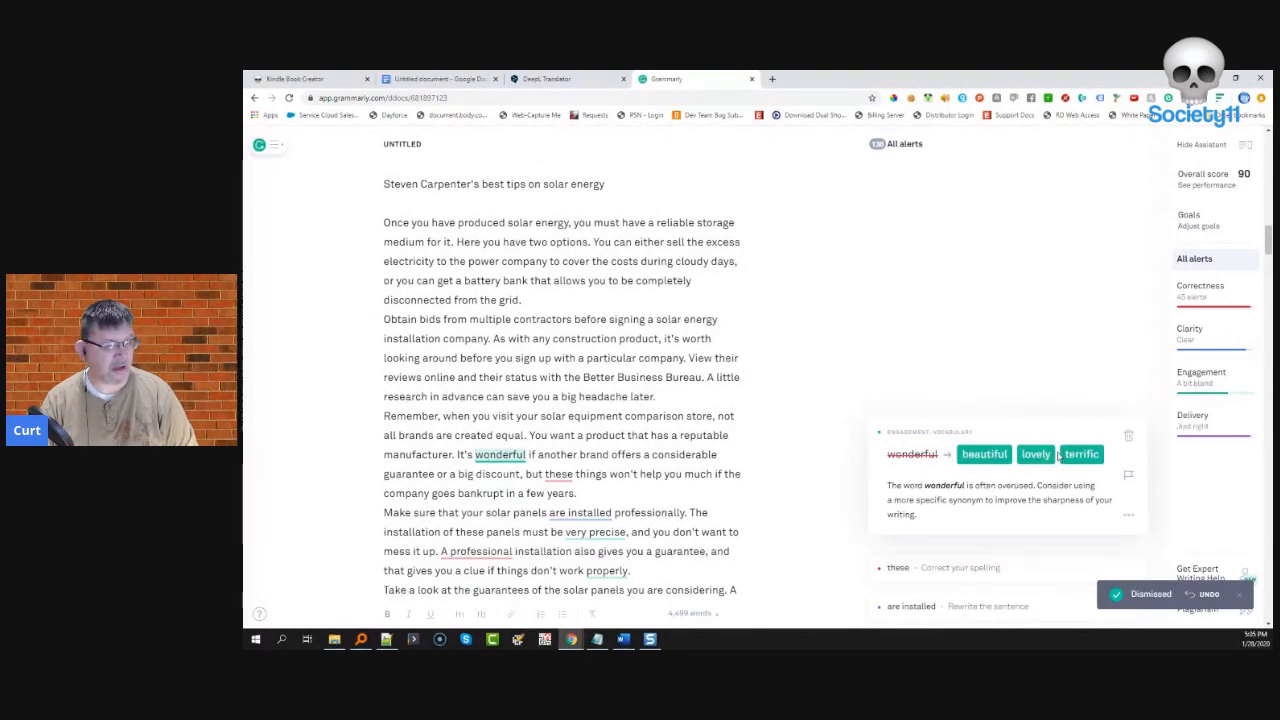
pyautogui.click(1064, 455)
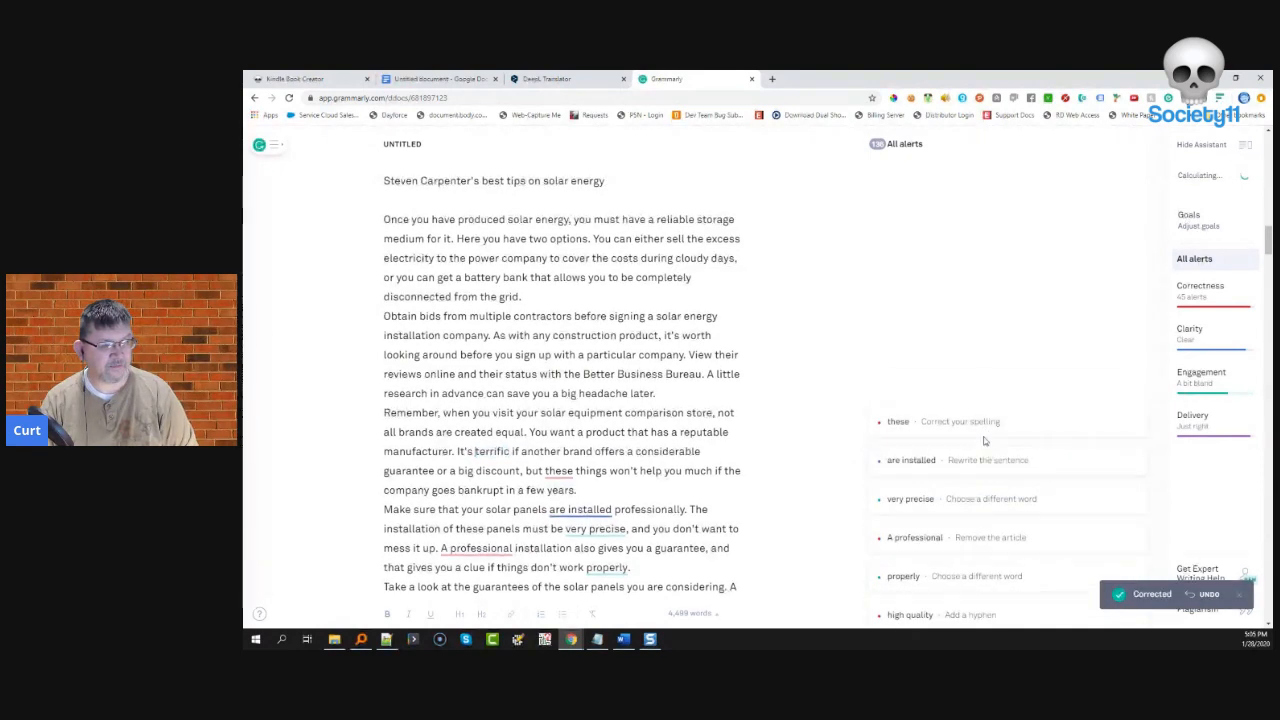
pyautogui.click(974, 422)
pyautogui.click(957, 451)
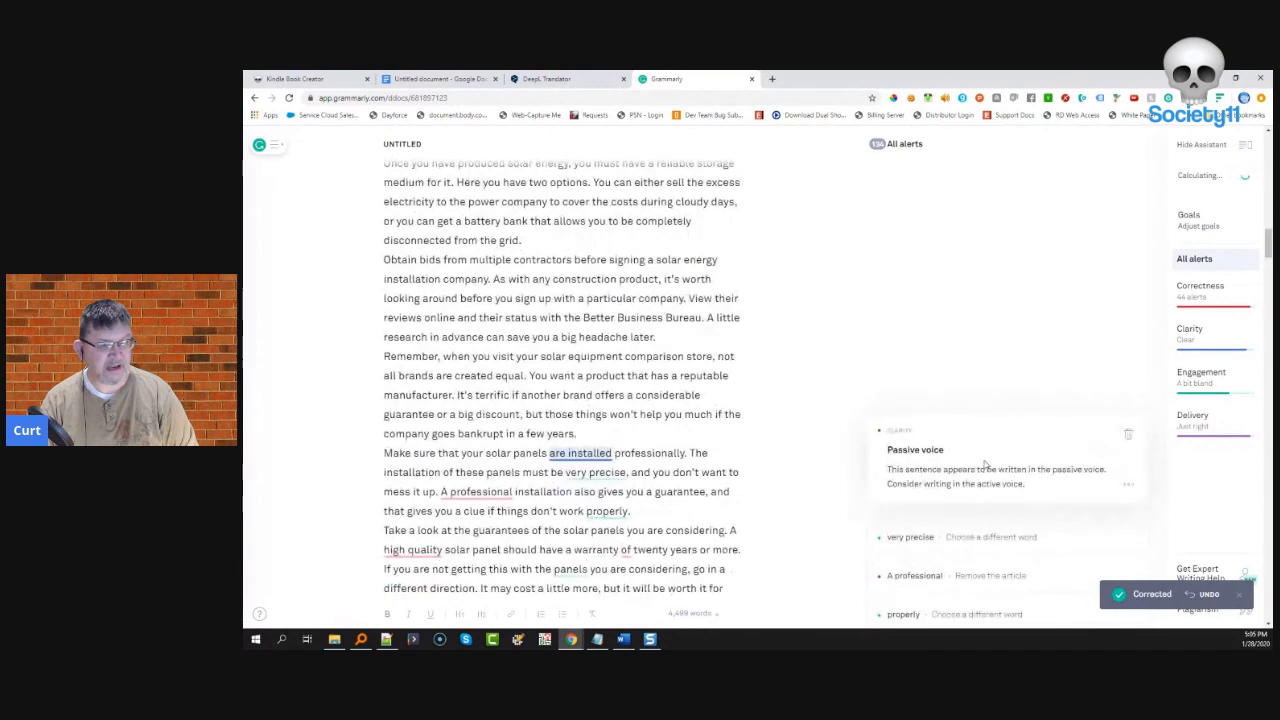
pyautogui.click(1130, 437)
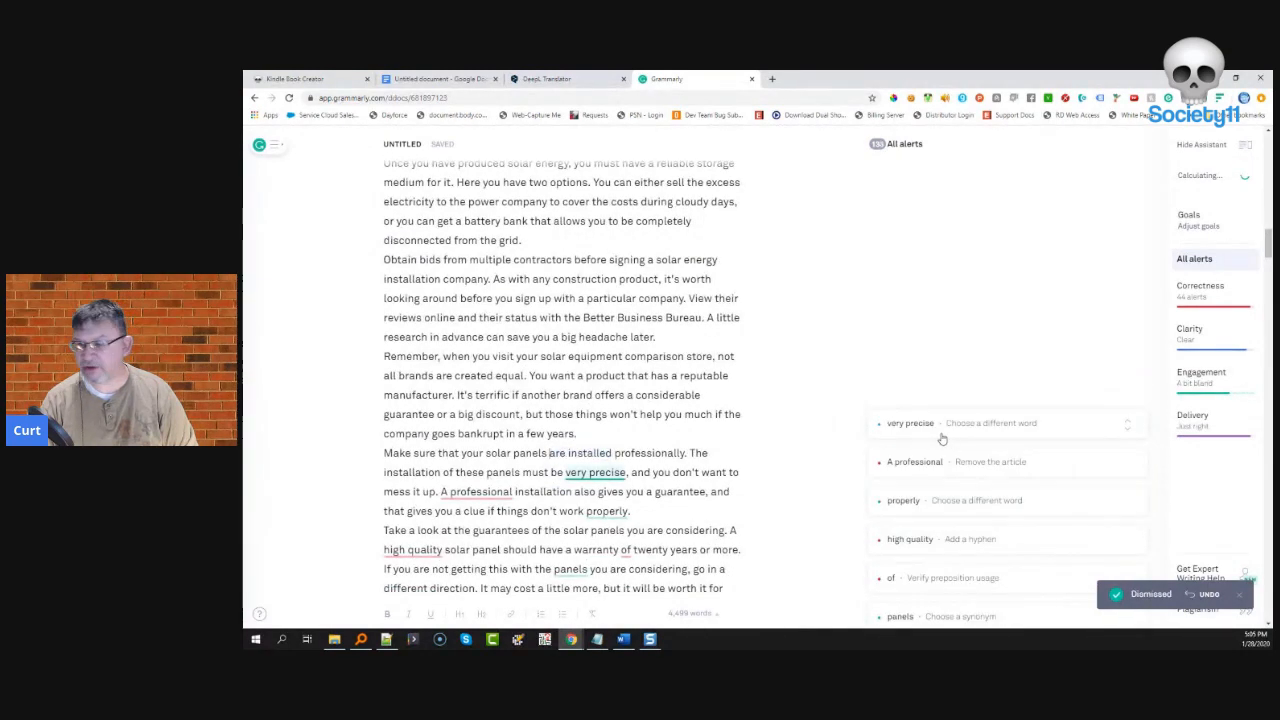
pyautogui.click(926, 423)
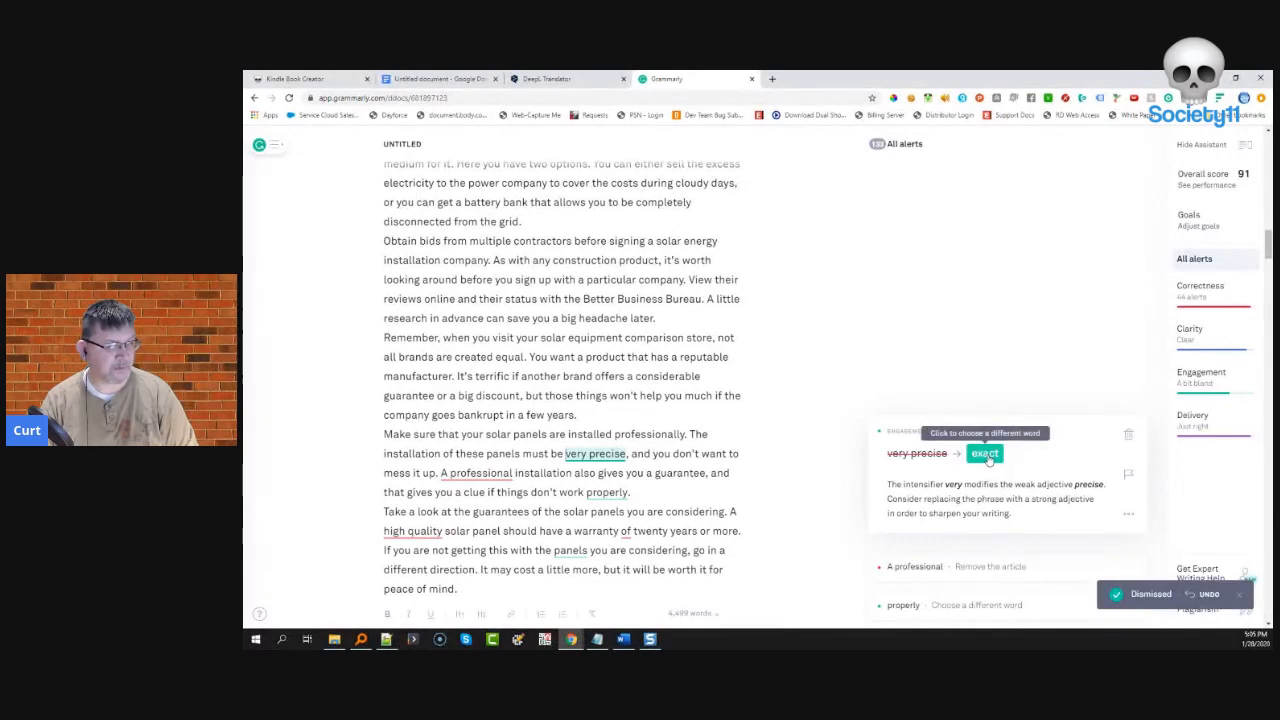
# - Change 'very precise' to 'exact', drop 'A' before professional installation, use 'correctly', and hyphenate 'high-quality'
pyautogui.click(985, 455)
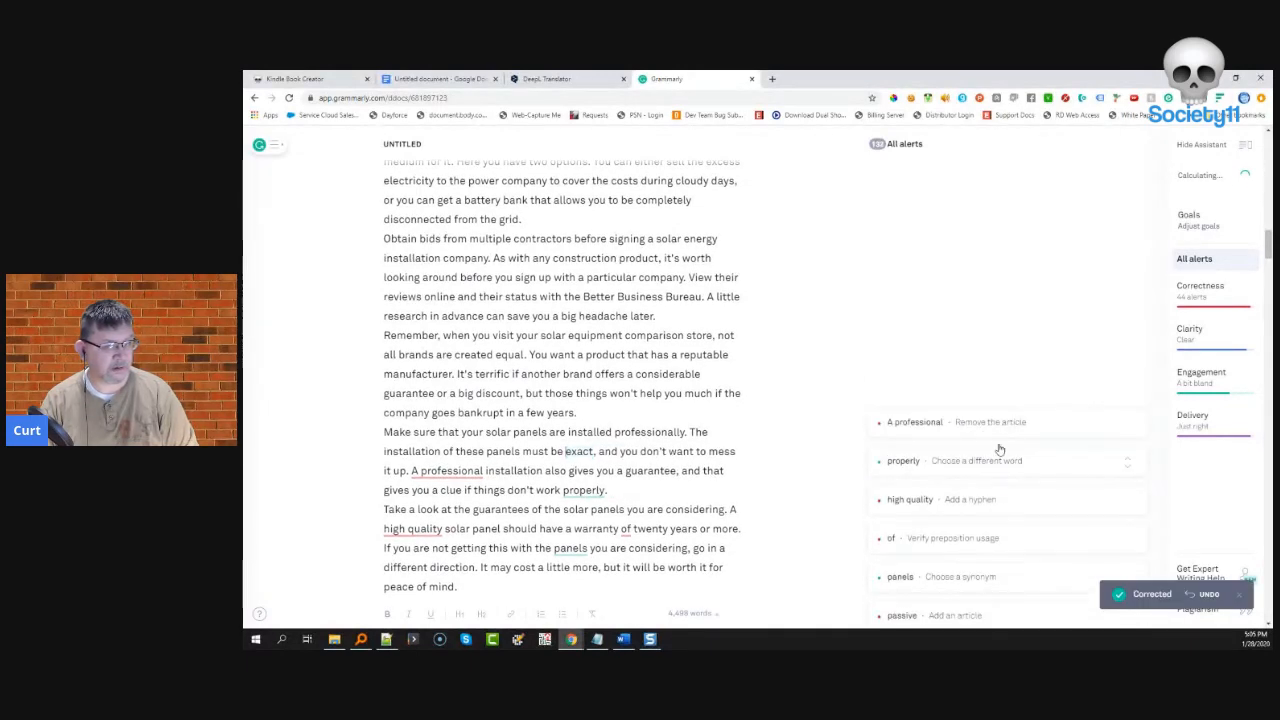
pyautogui.click(1000, 423)
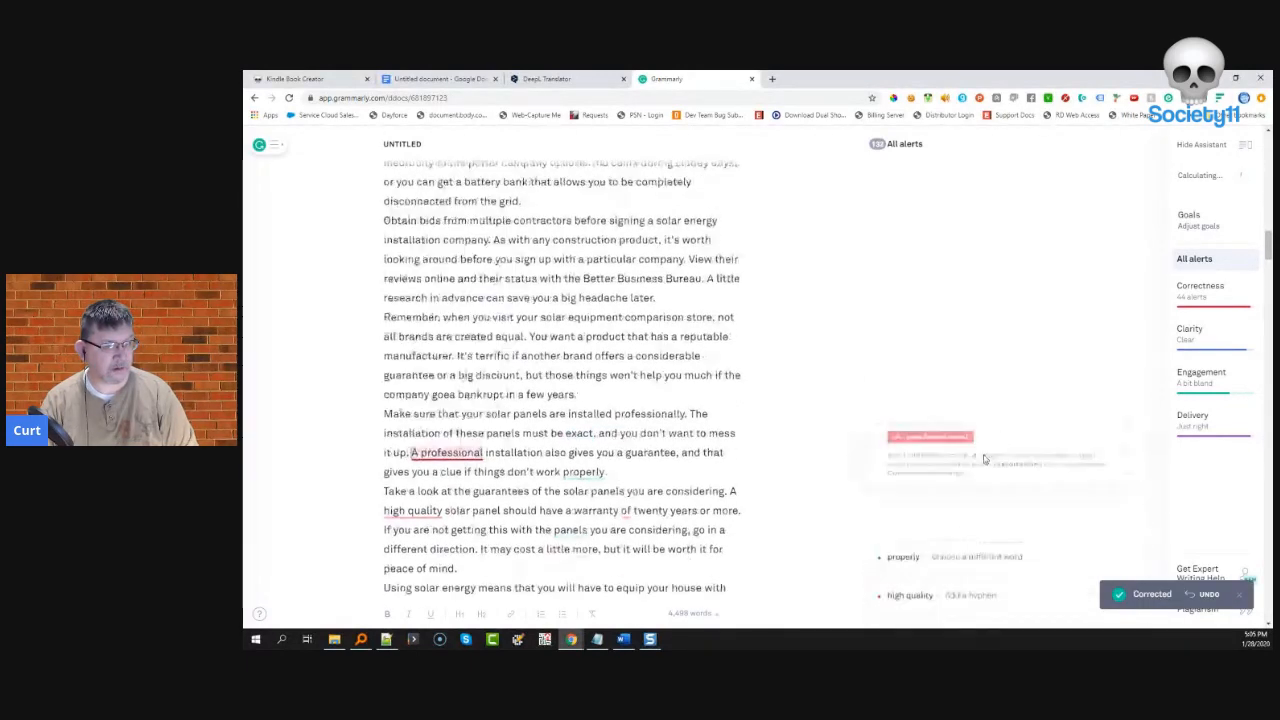
pyautogui.click(932, 455)
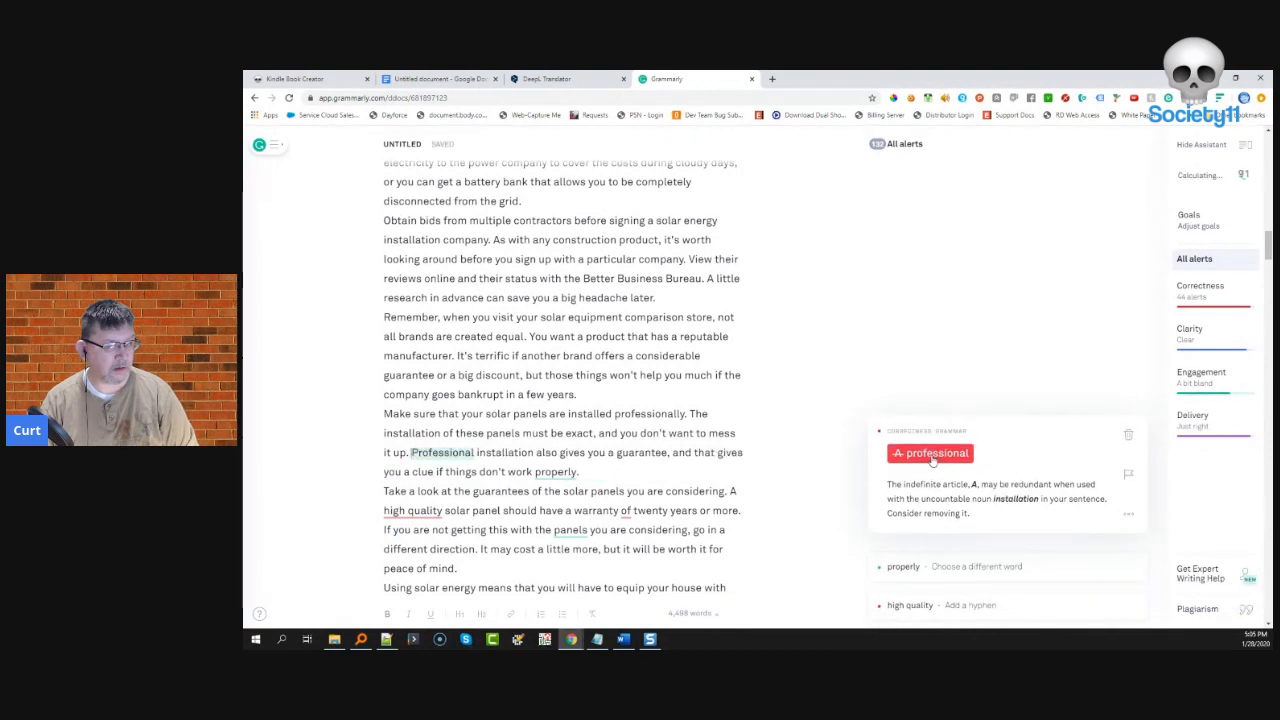
pyautogui.click(971, 423)
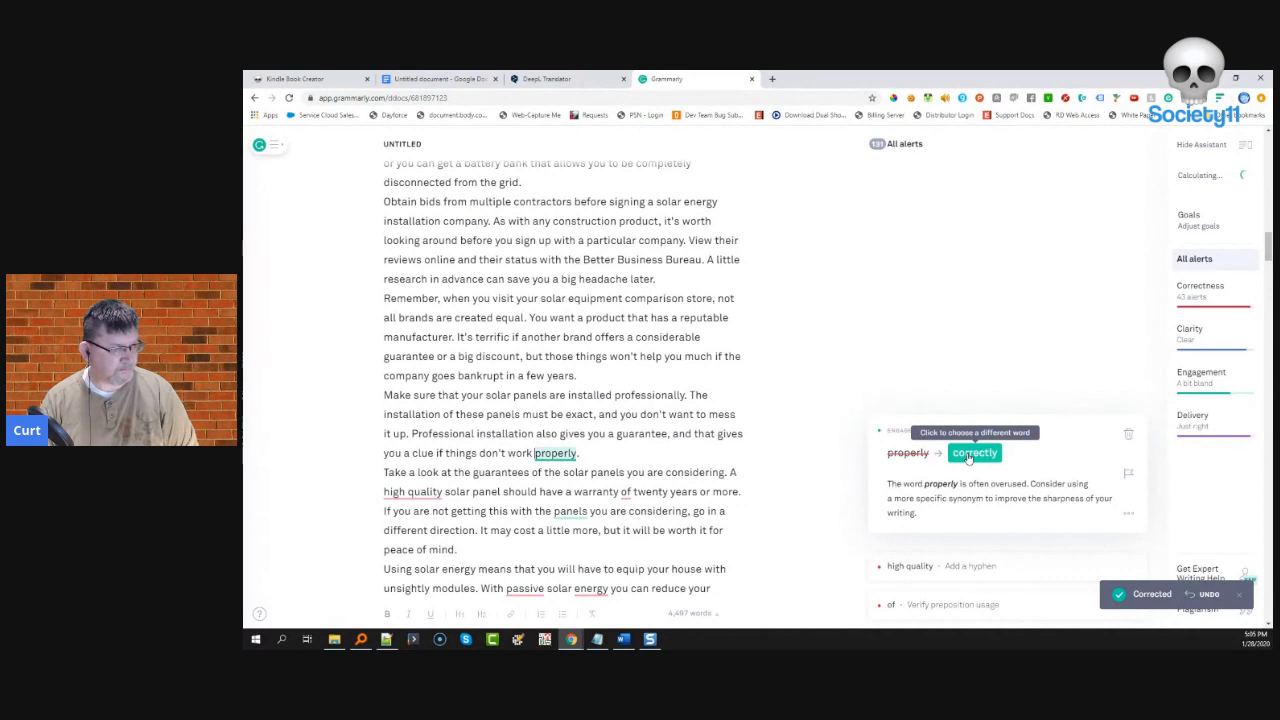
pyautogui.click(968, 455)
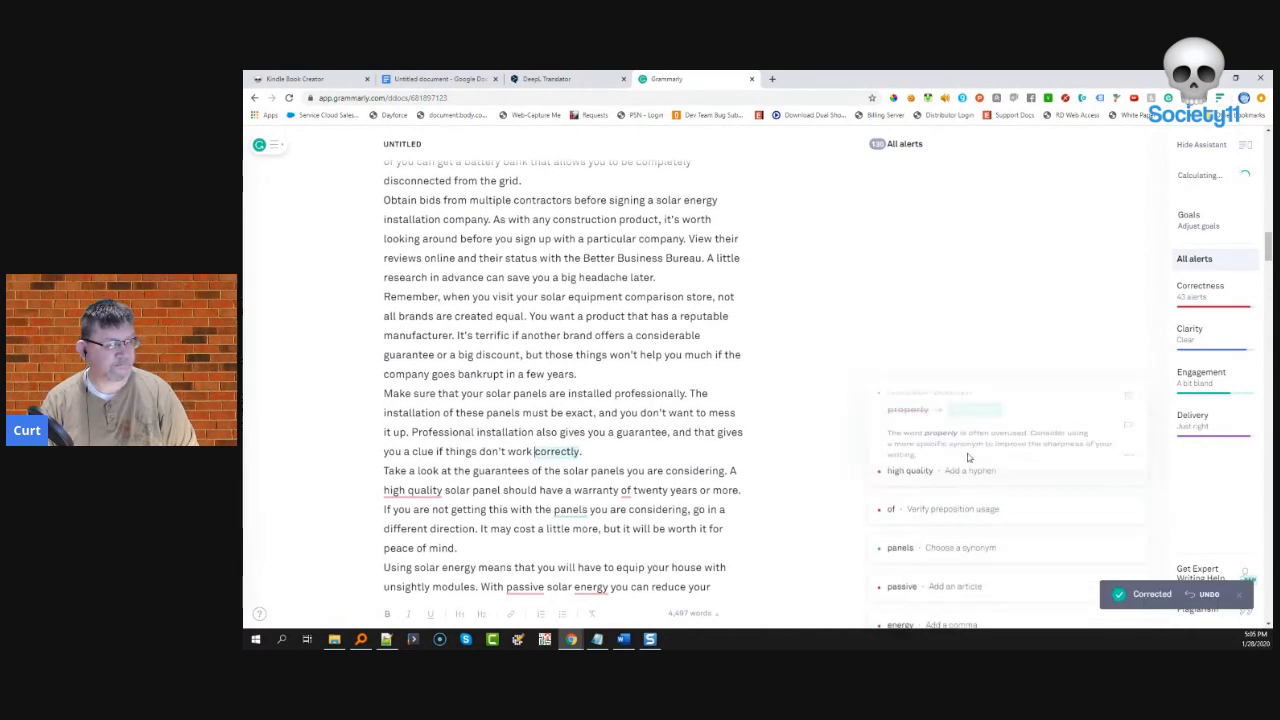
pyautogui.click(972, 454)
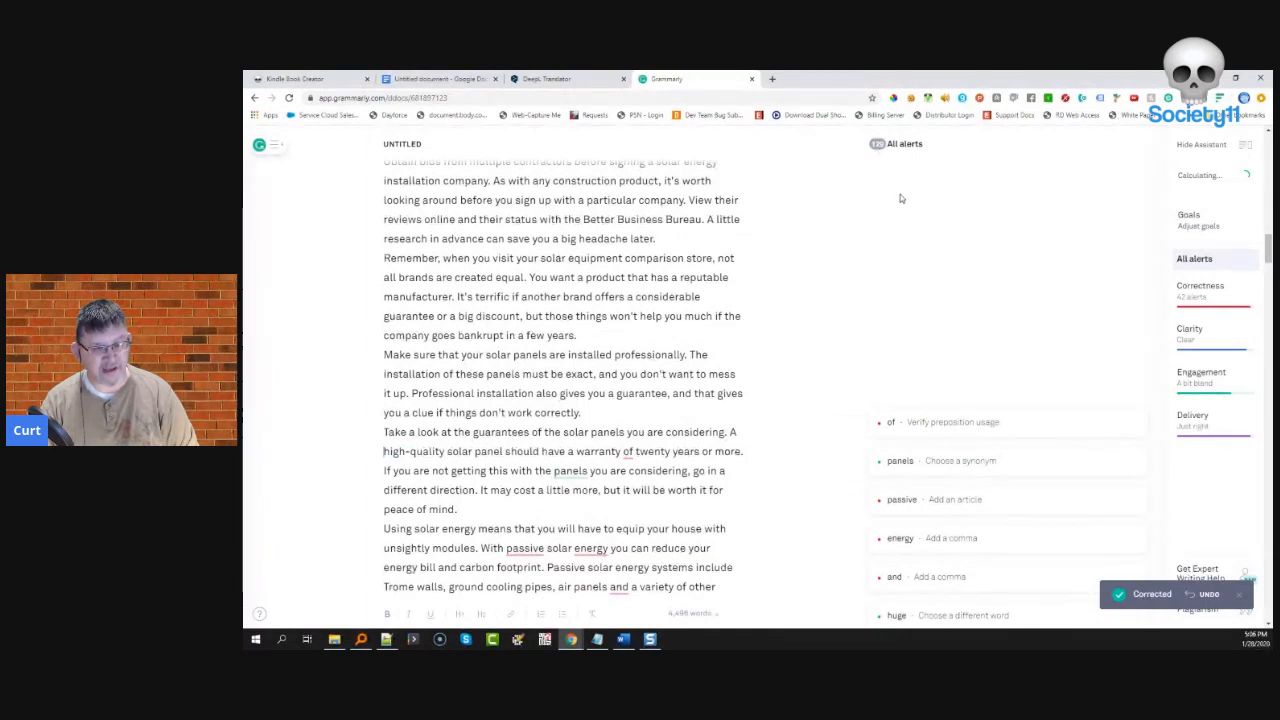
# - Change 'warranty of' to 'warranty for', dismiss the panels card, and add then remove 'the' before passive
pyautogui.click(1026, 440)
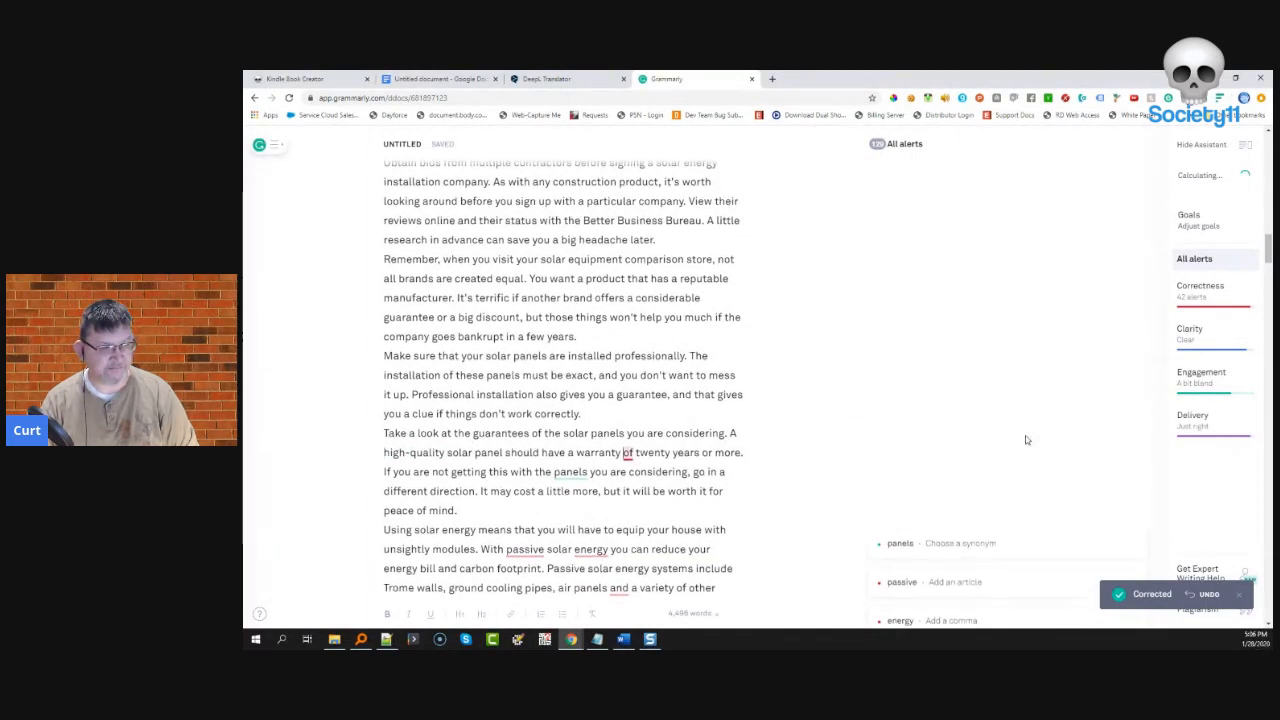
pyautogui.click(929, 453)
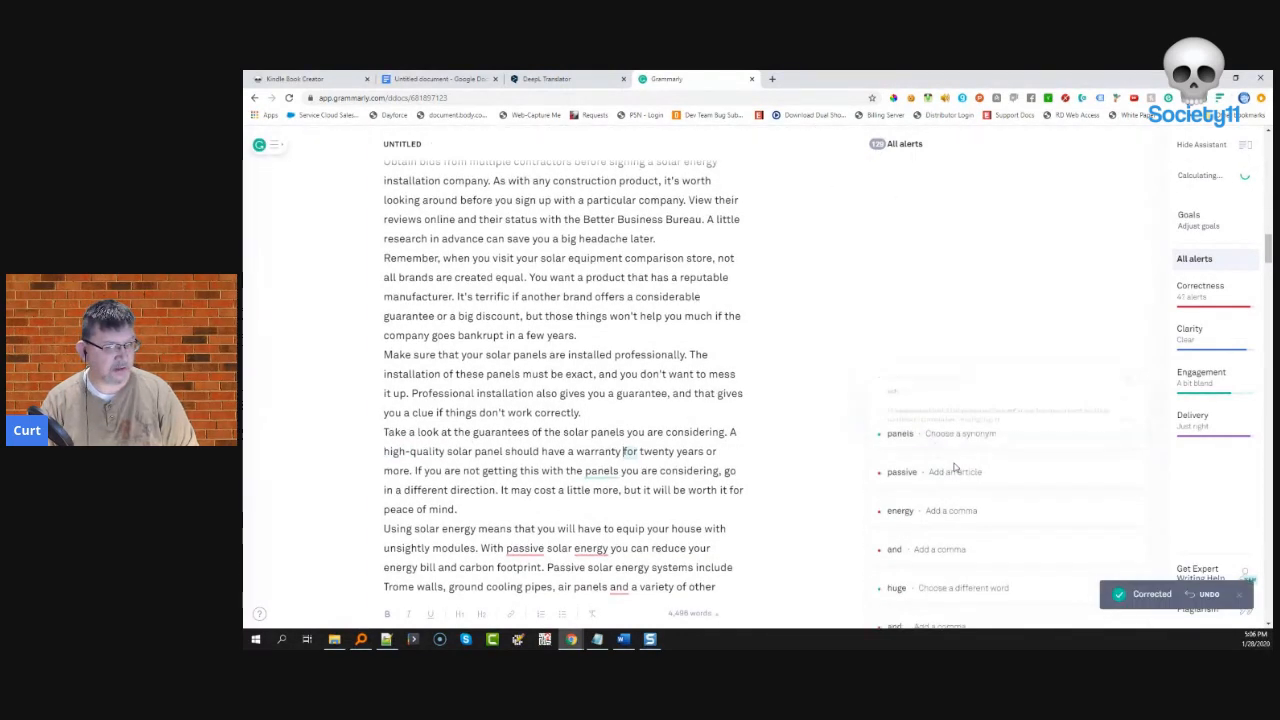
pyautogui.click(984, 432)
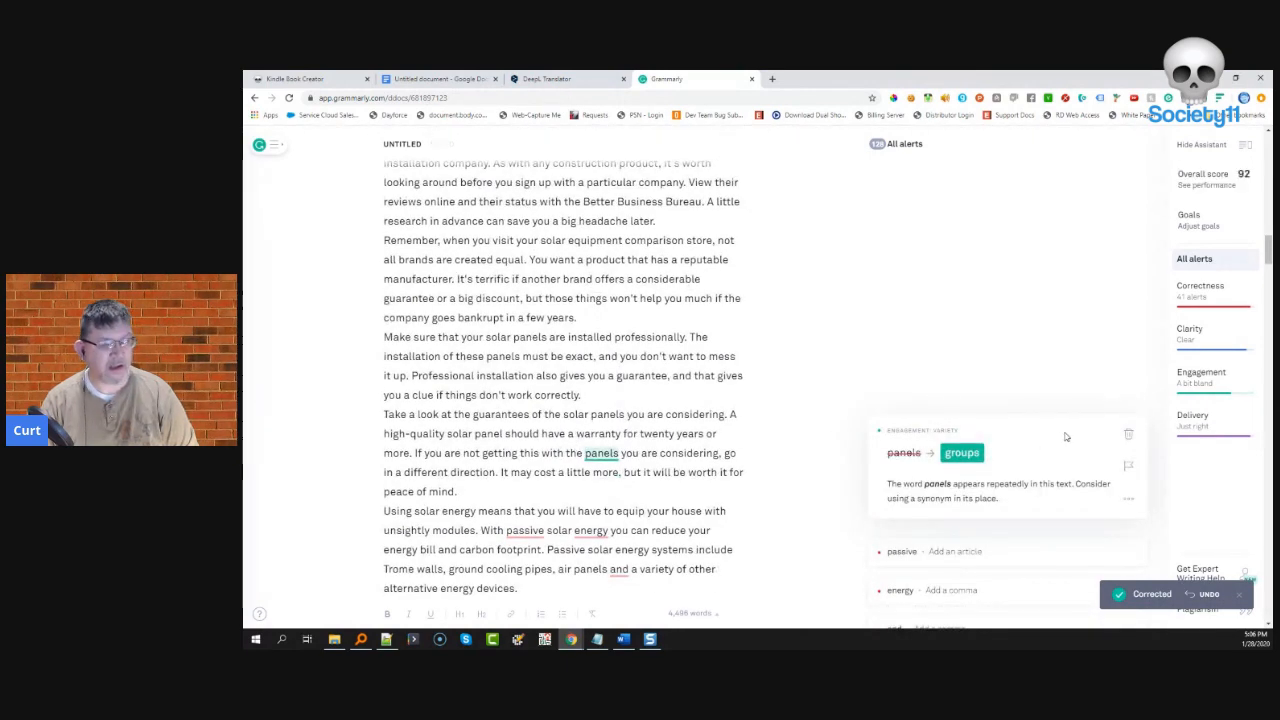
pyautogui.click(1128, 433)
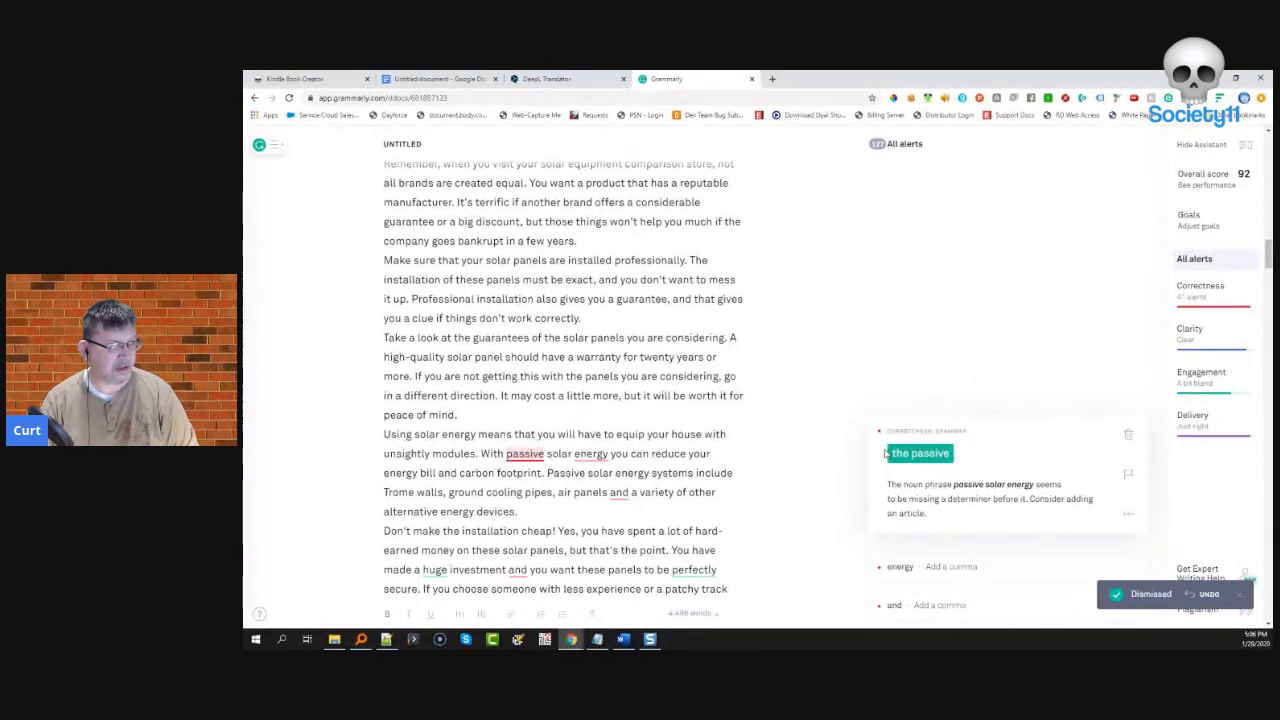
pyautogui.click(895, 455)
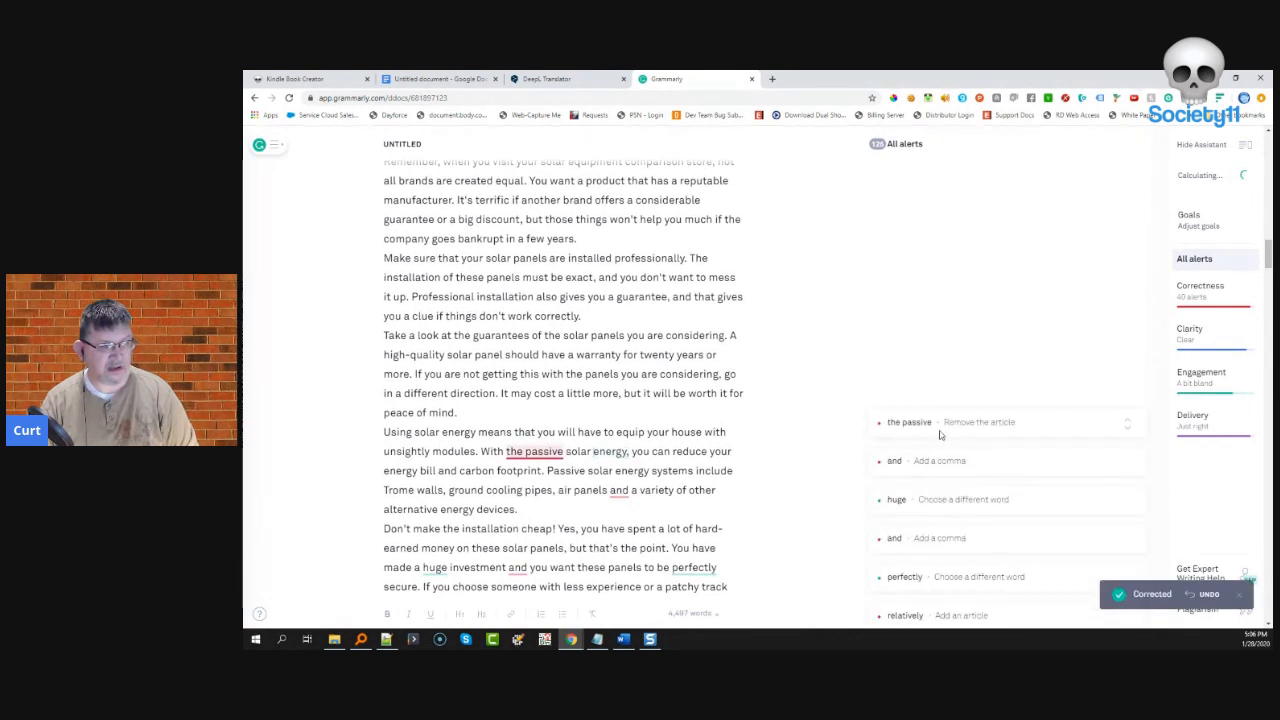
pyautogui.click(940, 432)
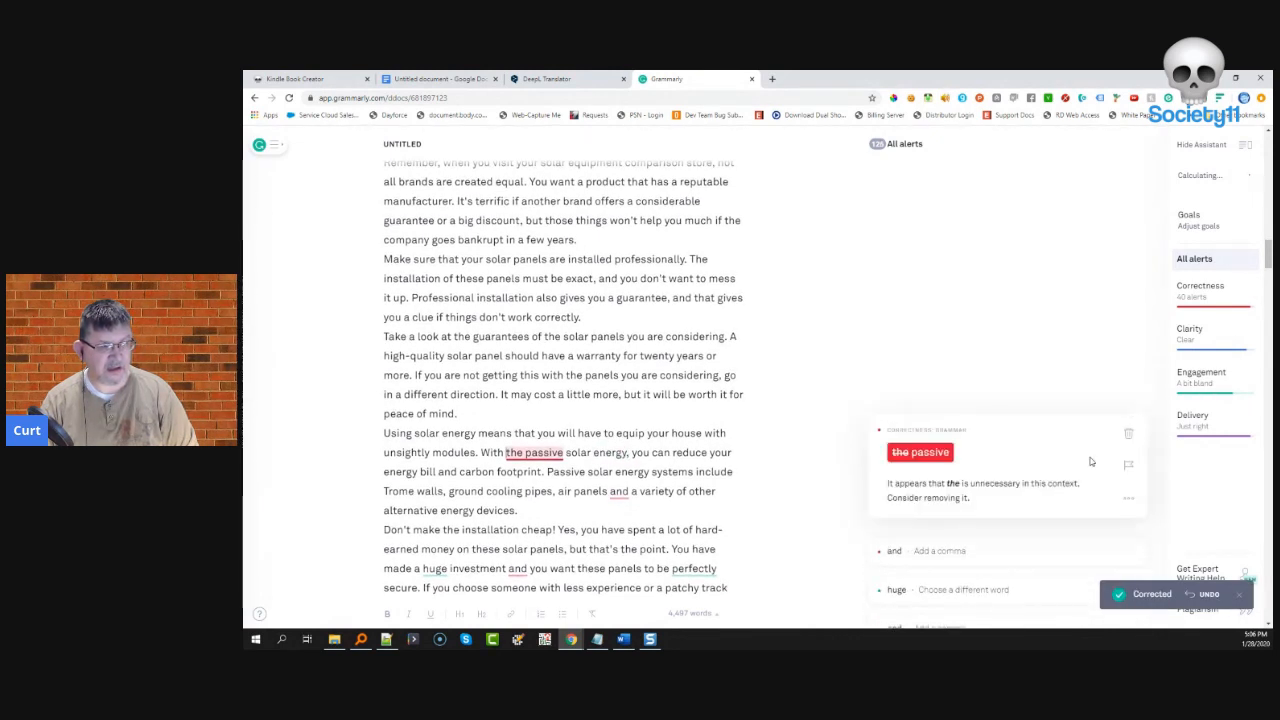
pyautogui.click(938, 455)
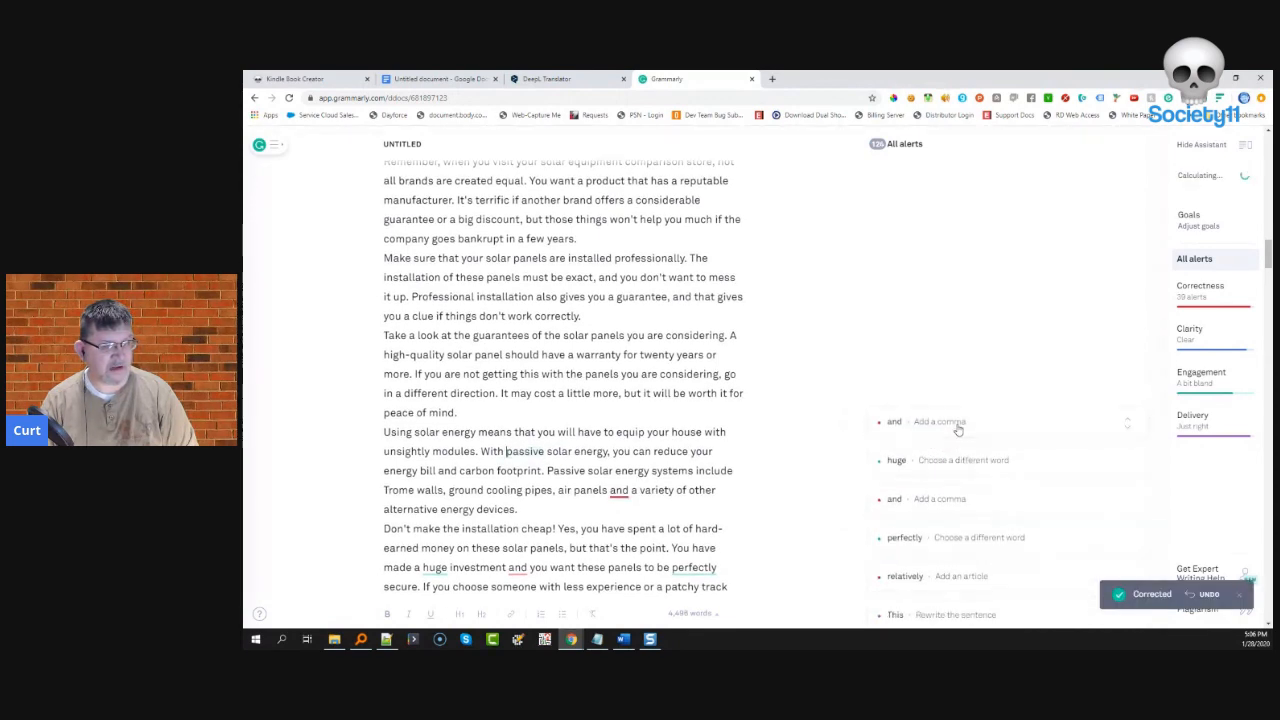
pyautogui.click(955, 432)
# - Add two commas before 'and', change 'huge' to 'considerable' and 'perfectly' to 'entirely'
pyautogui.click(912, 454)
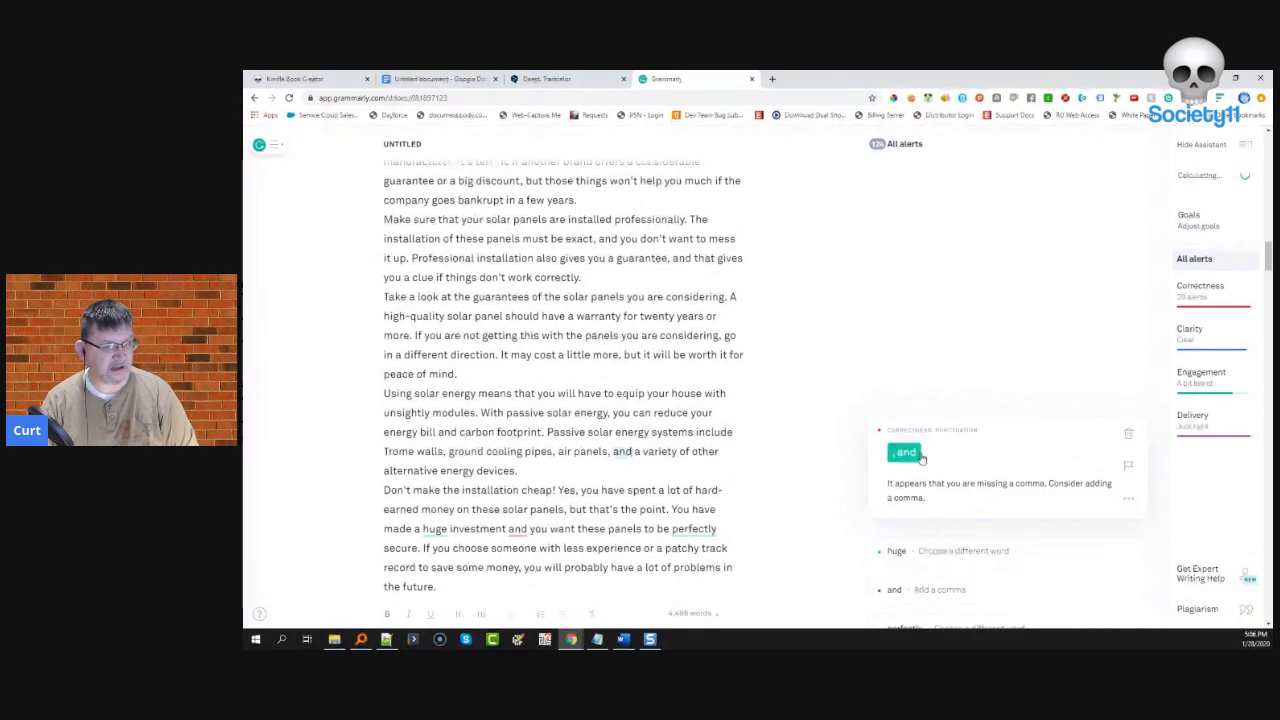
pyautogui.click(937, 425)
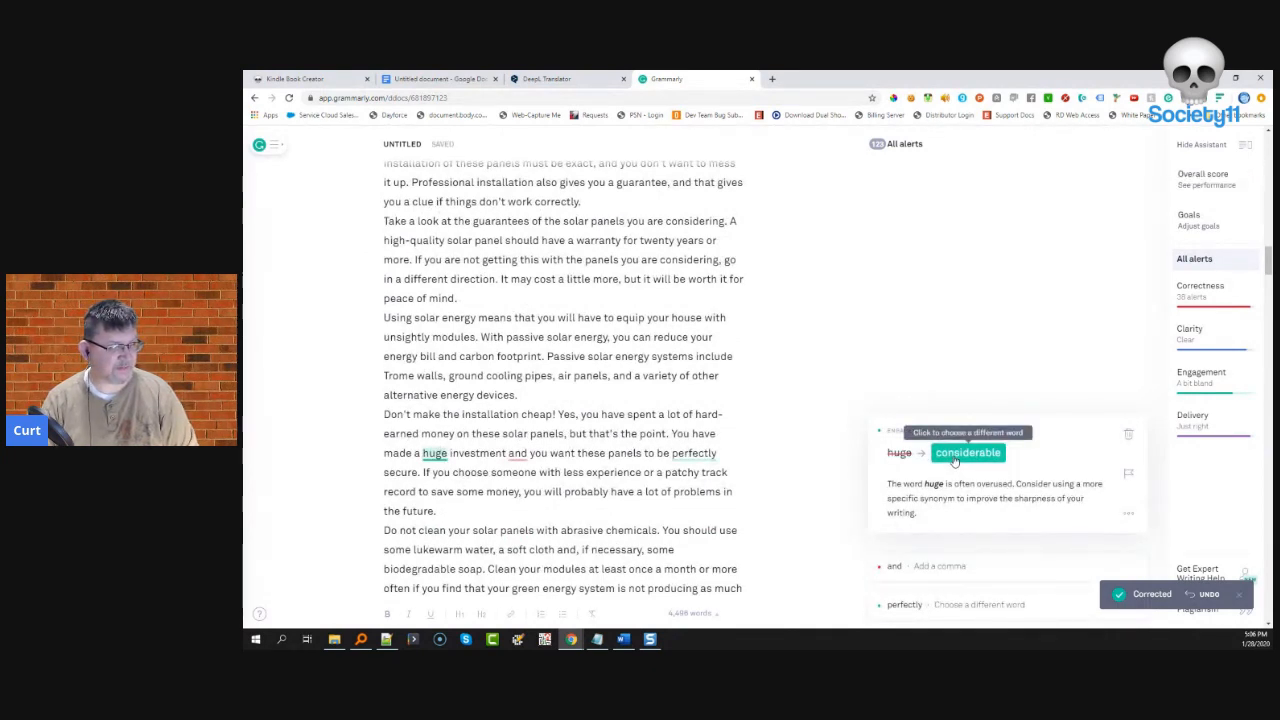
pyautogui.click(966, 453)
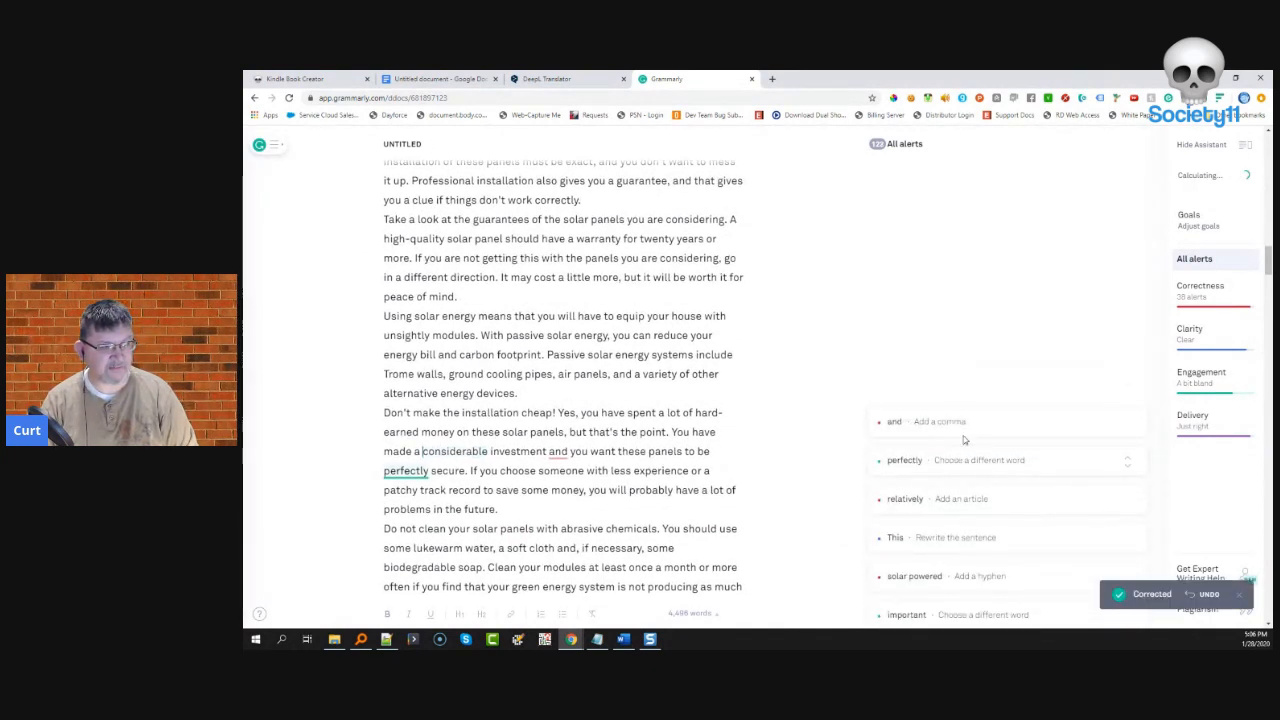
pyautogui.click(968, 436)
pyautogui.click(904, 453)
pyautogui.click(968, 425)
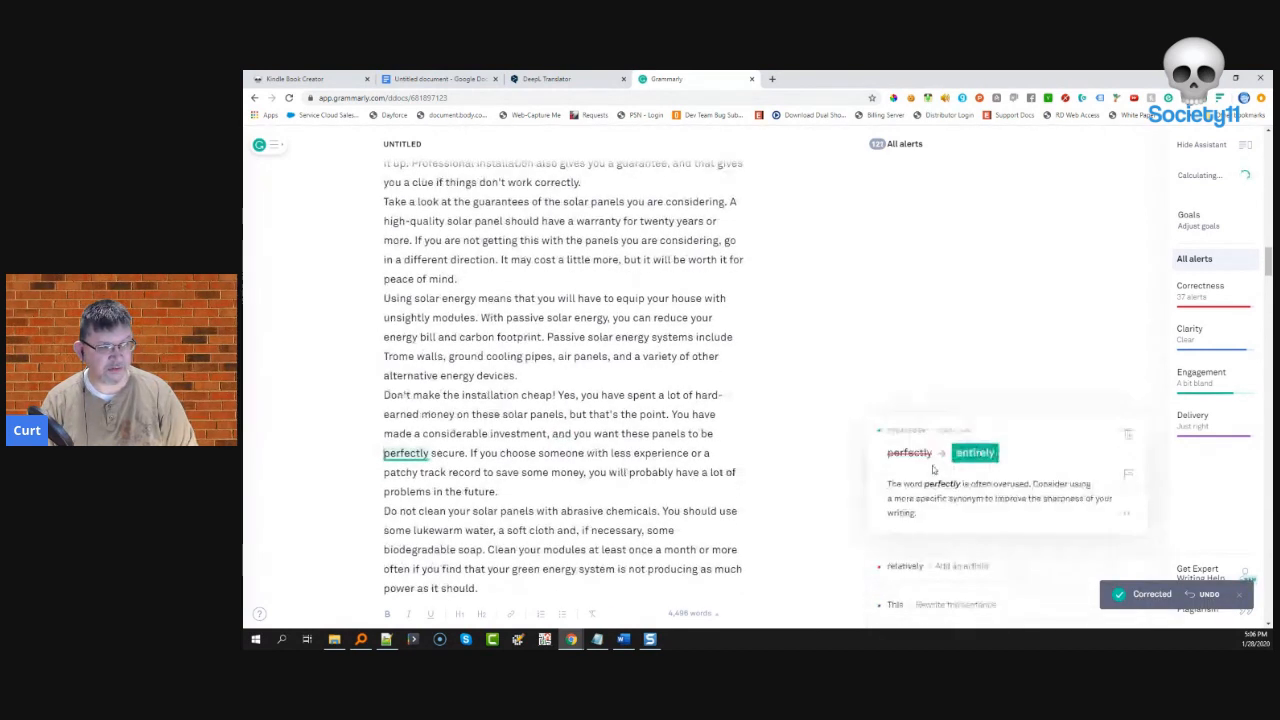
pyautogui.click(985, 452)
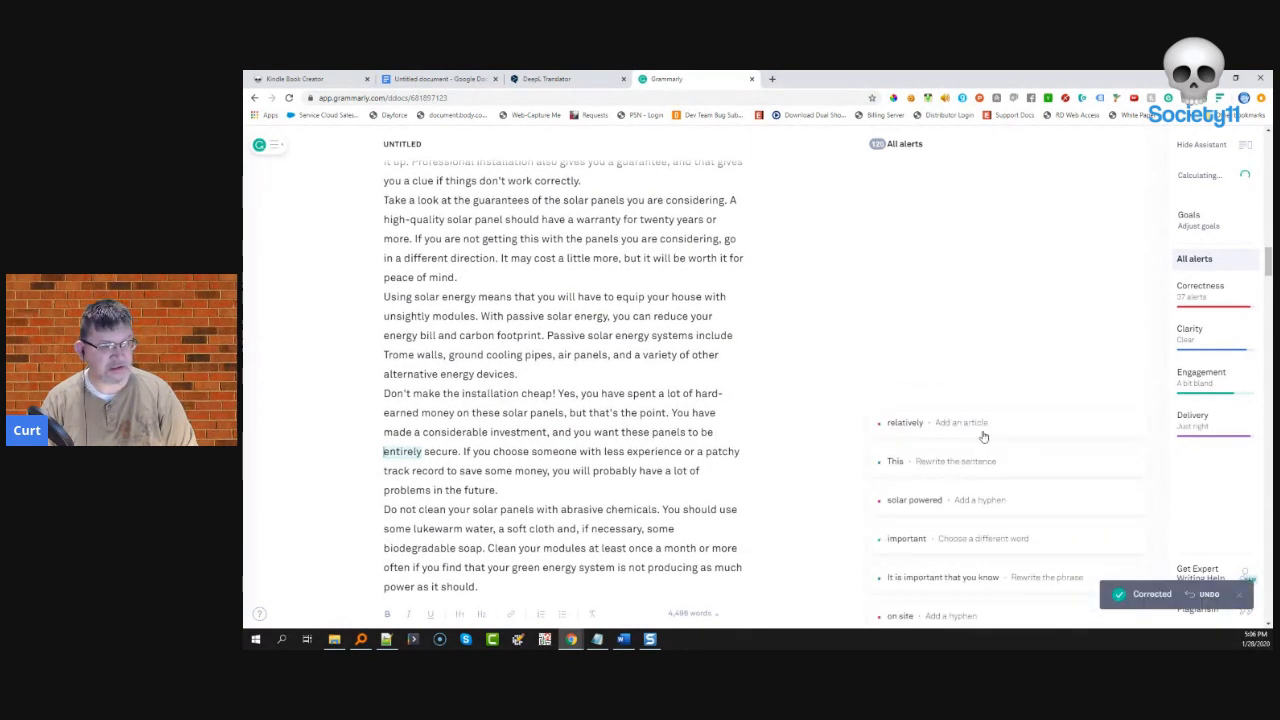
# - Insert 'a' before 'relatively', ignore the 'This' antecedent warning, and hyphenate 'solar-powered'
pyautogui.click(987, 443)
pyautogui.click(950, 455)
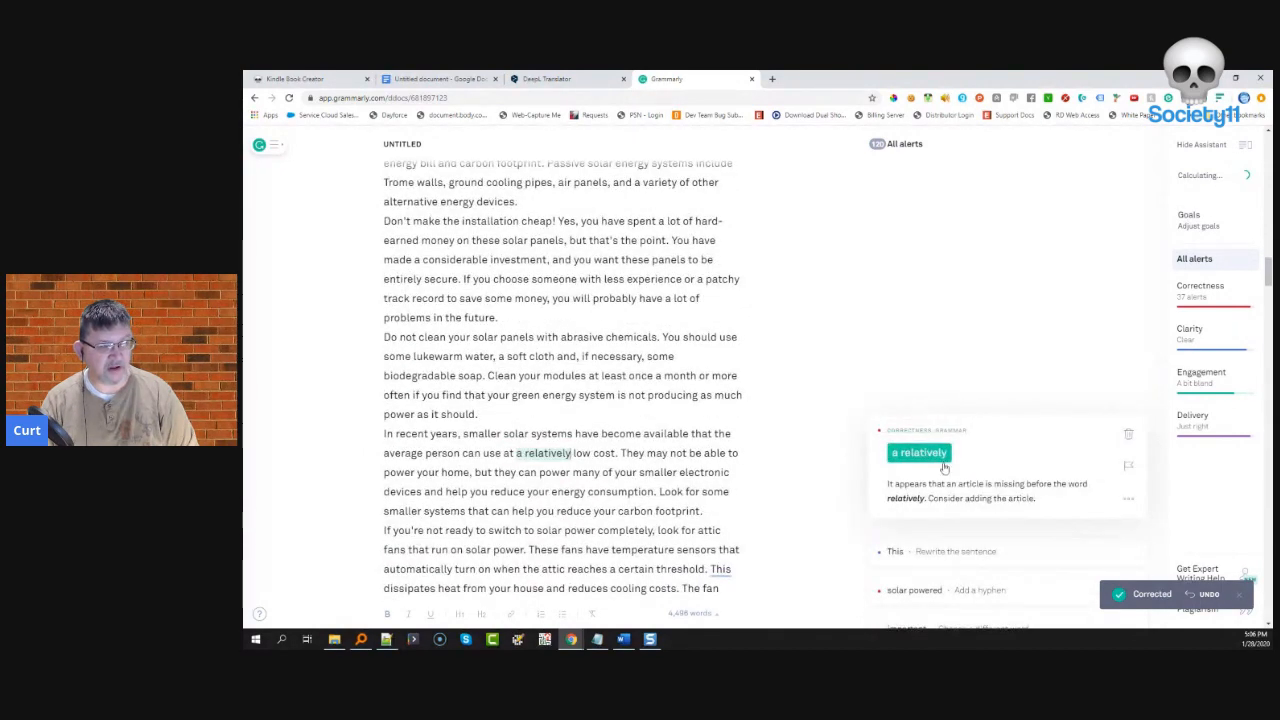
pyautogui.click(937, 434)
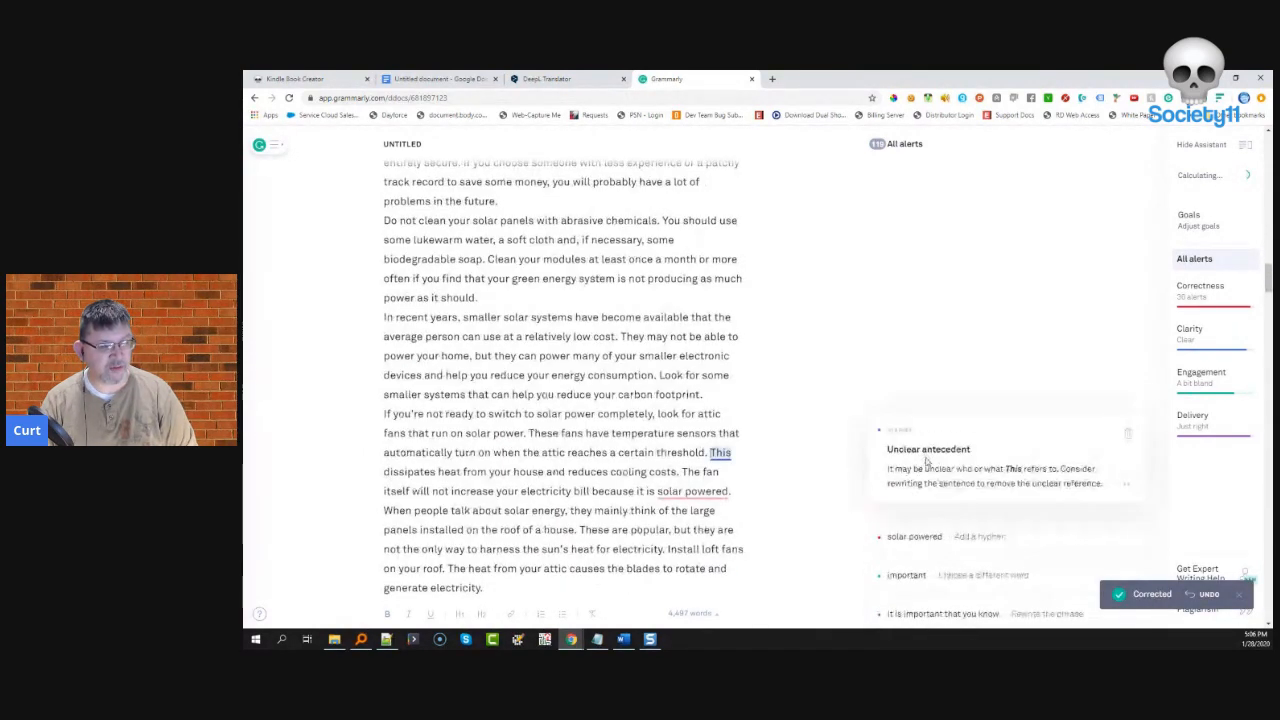
pyautogui.click(1130, 434)
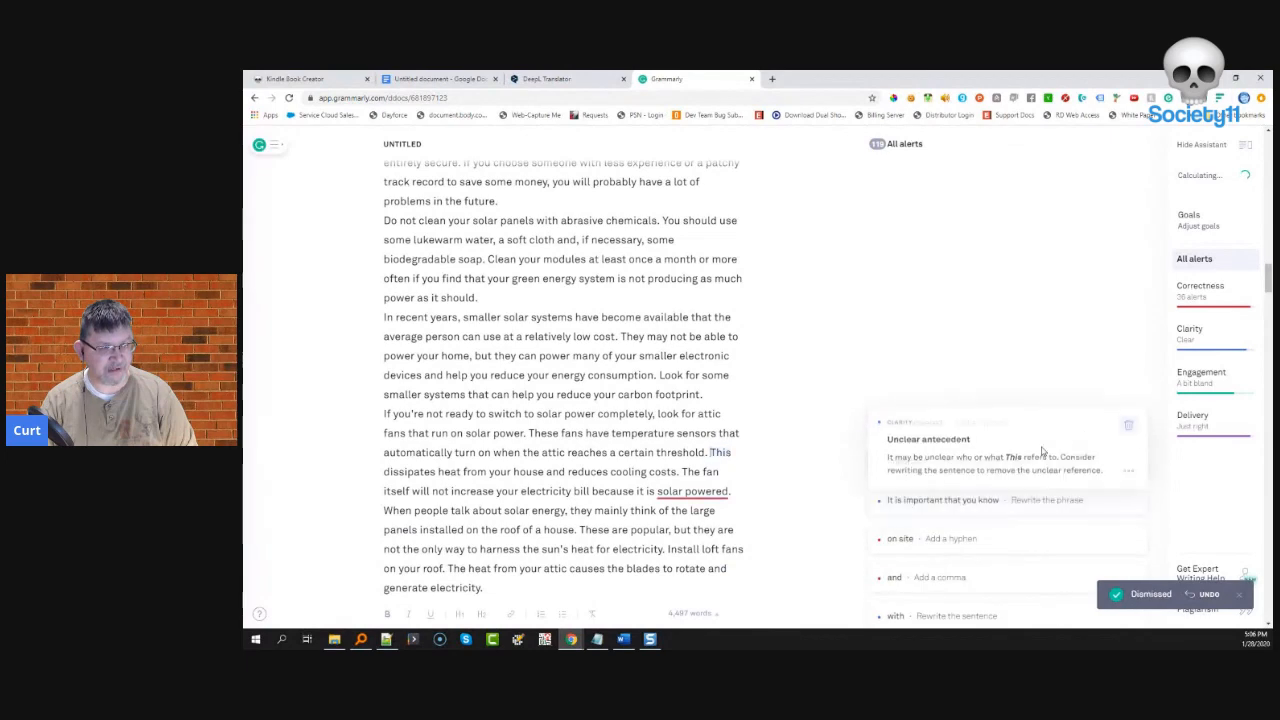
pyautogui.click(963, 433)
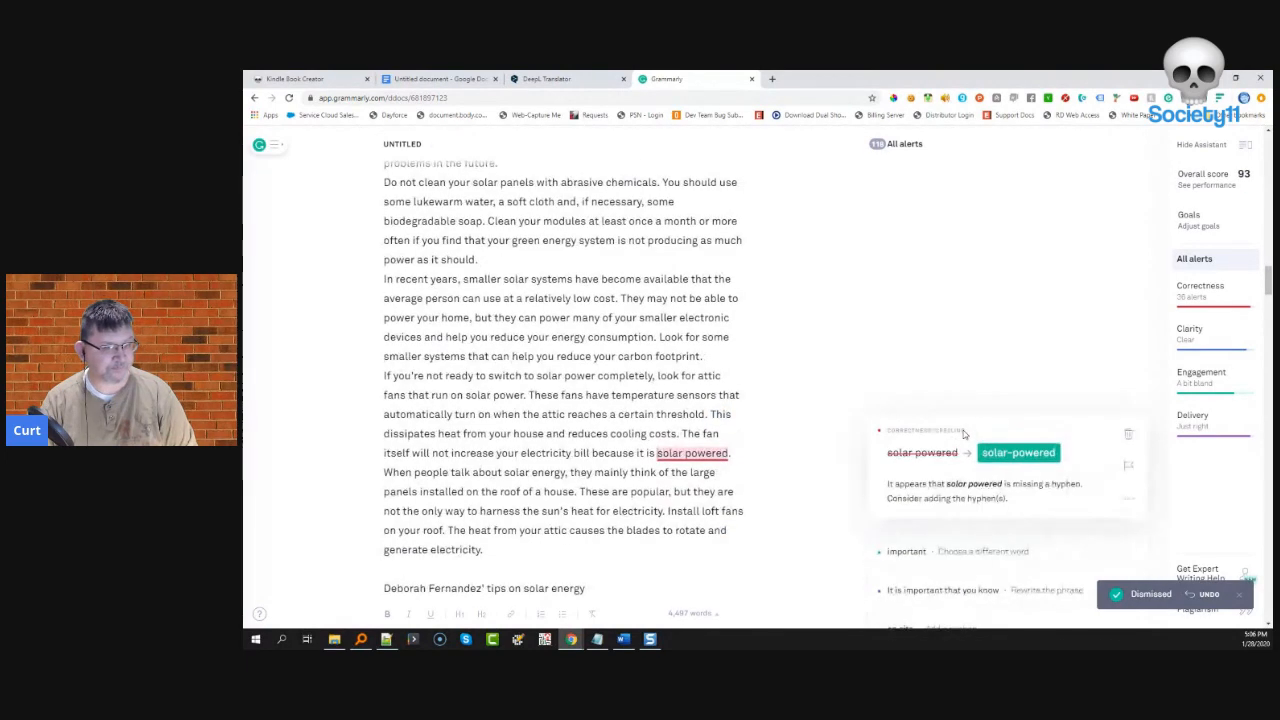
pyautogui.click(1030, 458)
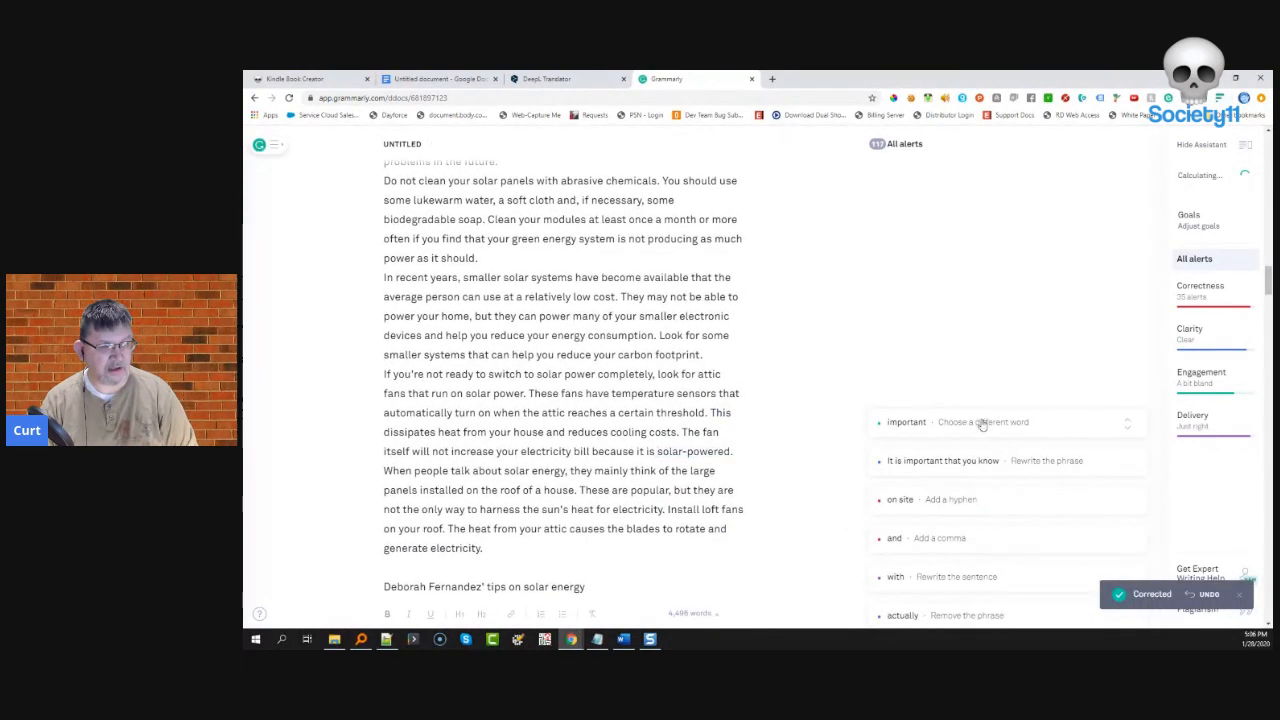
# - Rewrite the 'important' sentence as 'You must know', hyphenate 'on-site', and add a comma before 'and what budget'
pyautogui.click(983, 425)
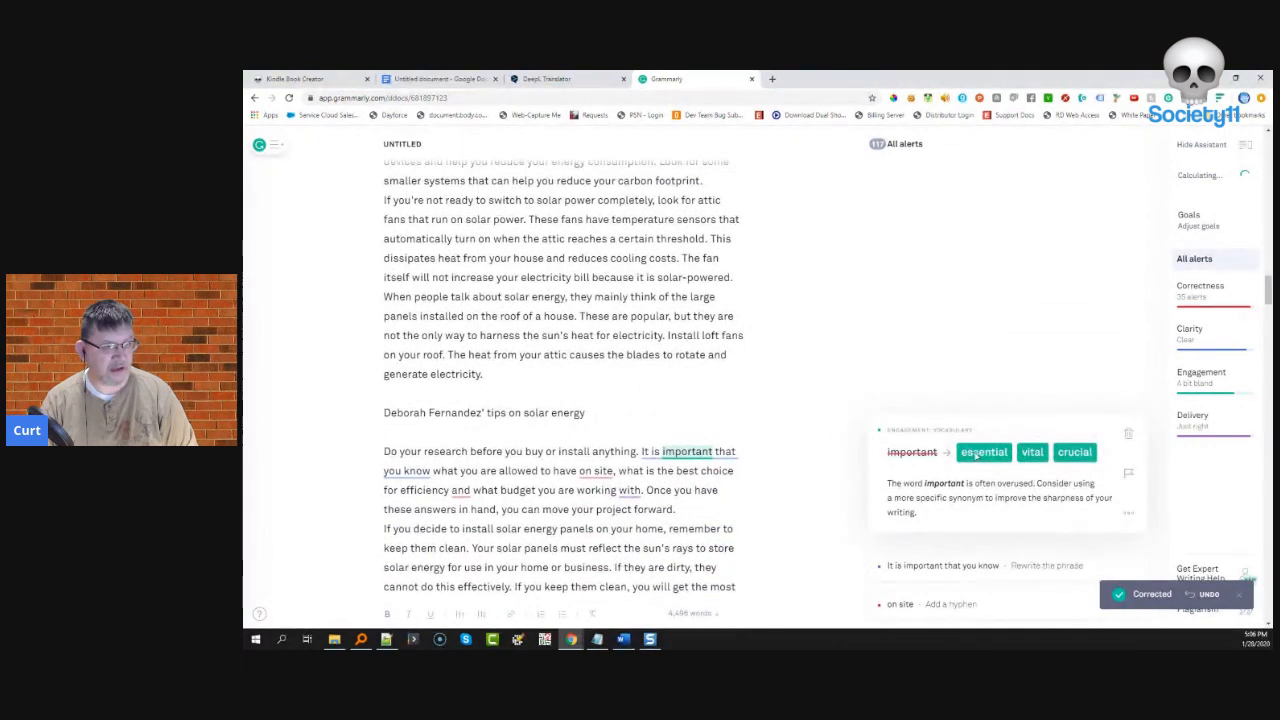
pyautogui.click(983, 452)
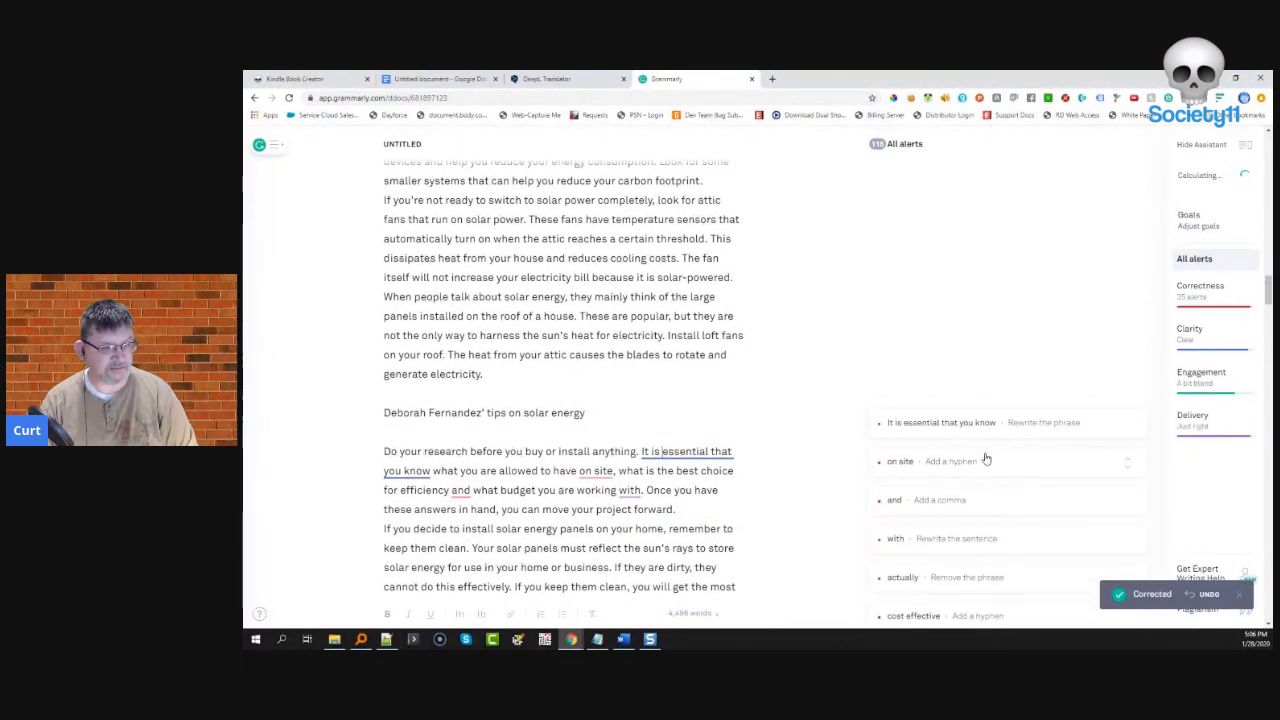
pyautogui.click(978, 427)
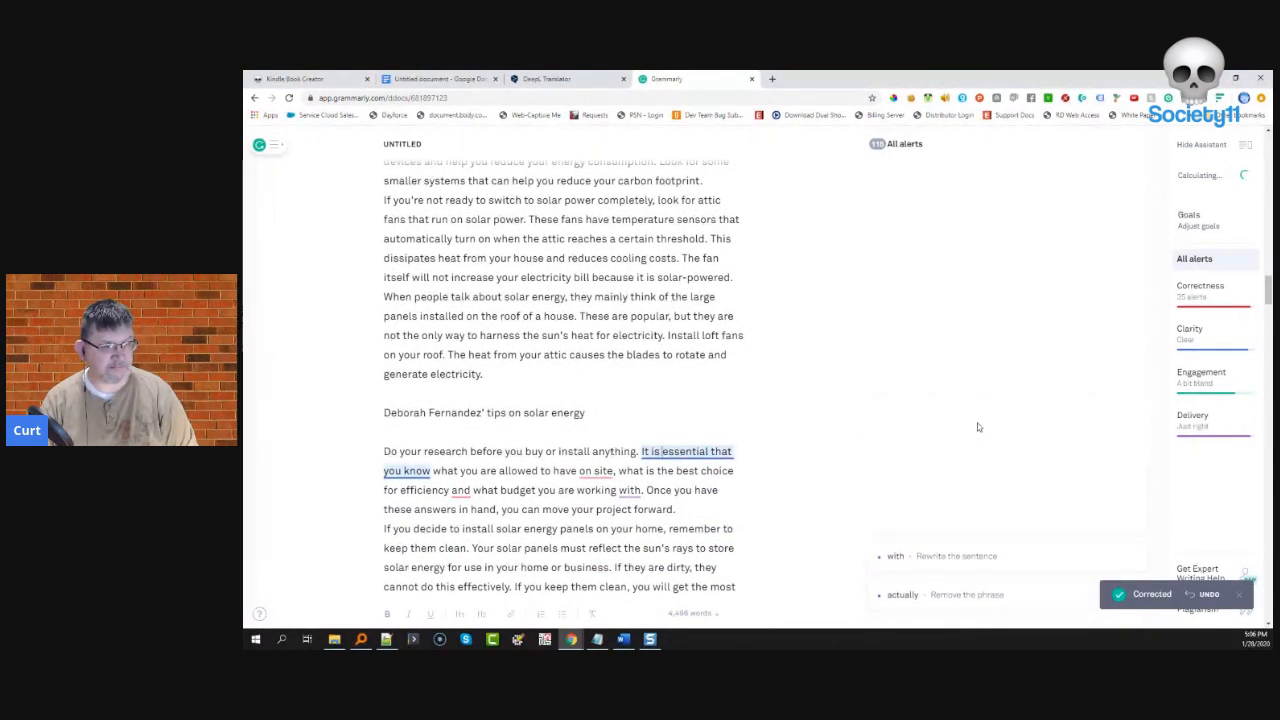
pyautogui.click(926, 453)
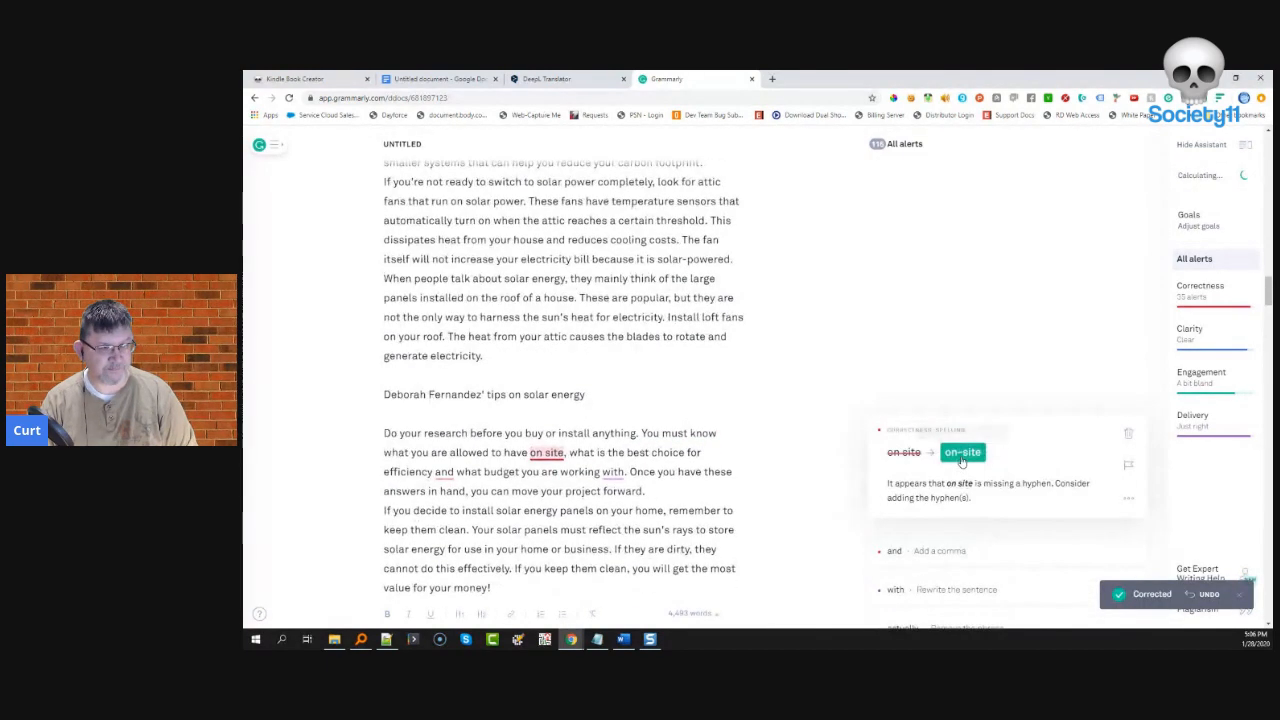
pyautogui.click(958, 452)
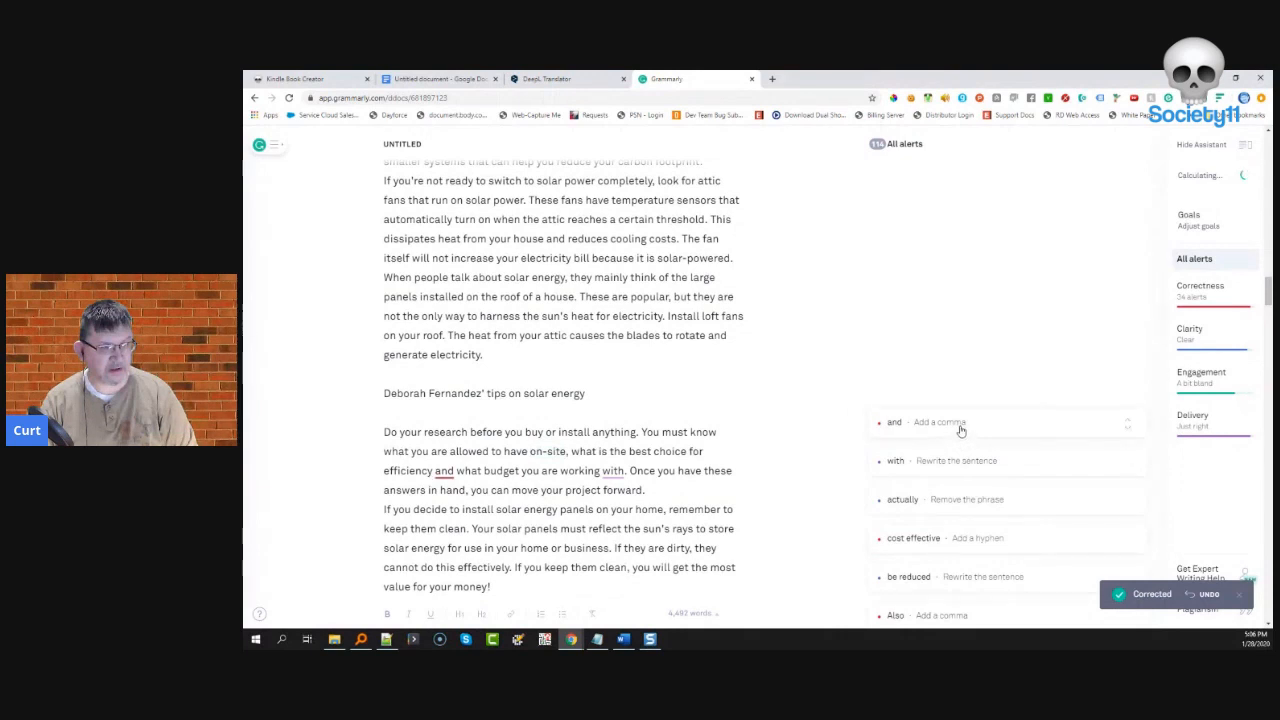
pyautogui.click(960, 426)
pyautogui.click(910, 452)
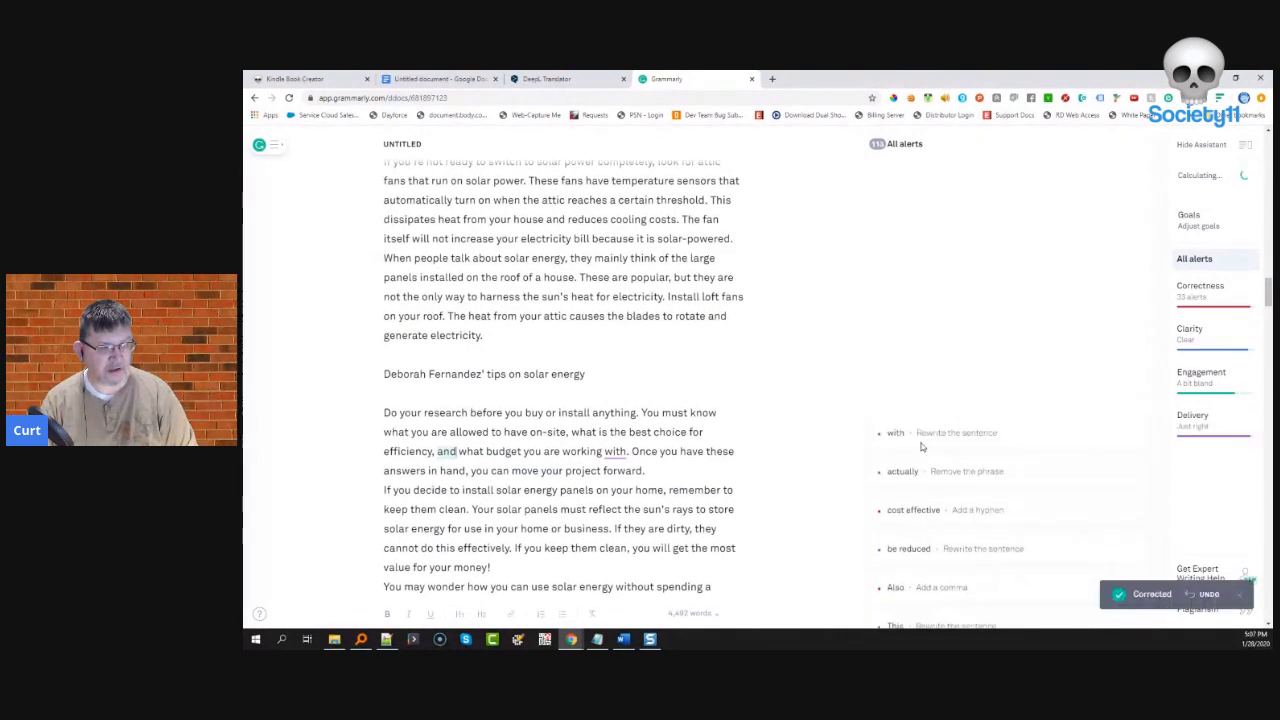
# - Ignore the sentence-ending 'with' warning, remove 'actually', and hyphenate 'cost-effective'
pyautogui.click(925, 428)
pyautogui.click(1125, 437)
pyautogui.click(988, 438)
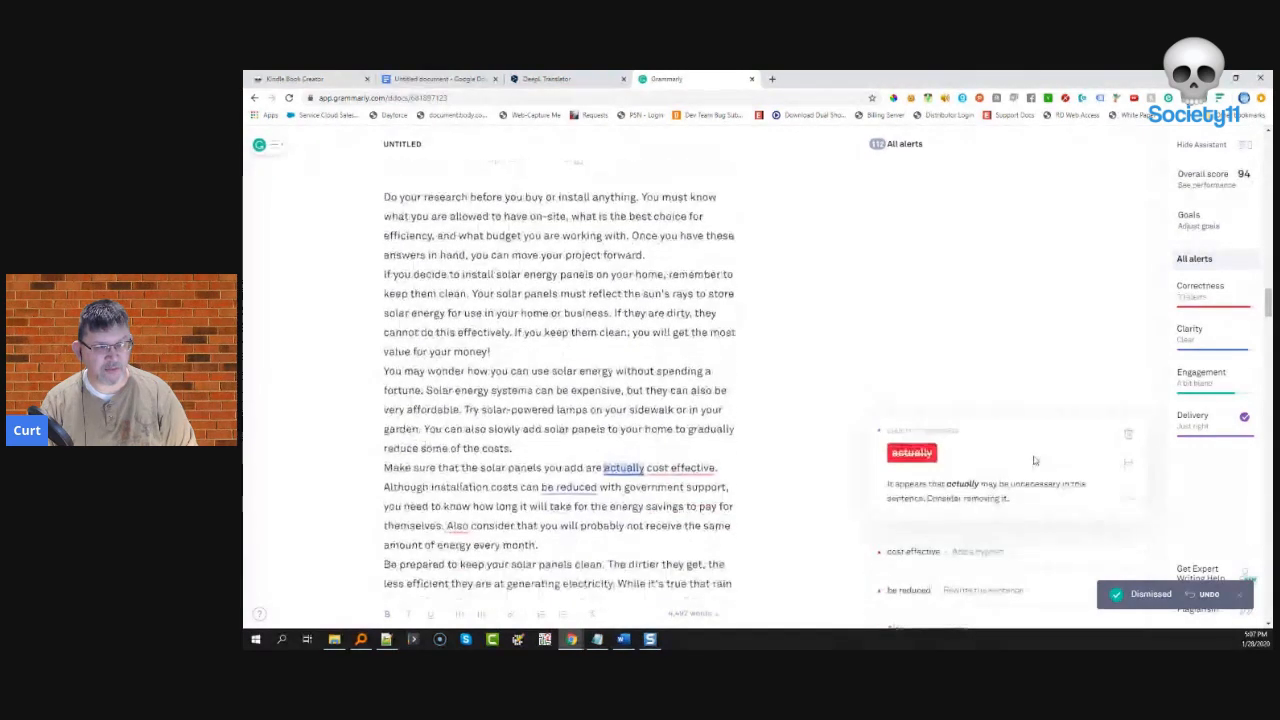
pyautogui.click(912, 452)
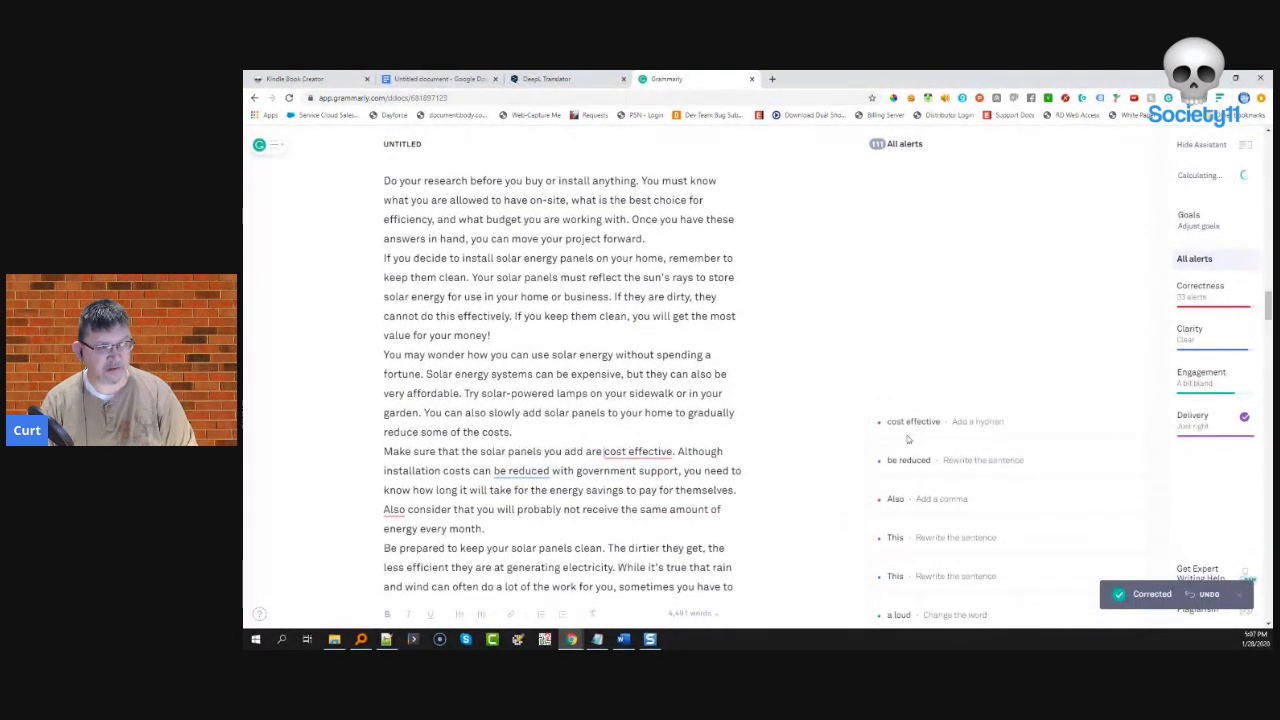
pyautogui.click(912, 425)
pyautogui.click(1015, 452)
# - Add a comma after 'Also' and ignore the 'be reduced' passive and two 'This' antecedent warnings
pyautogui.click(964, 432)
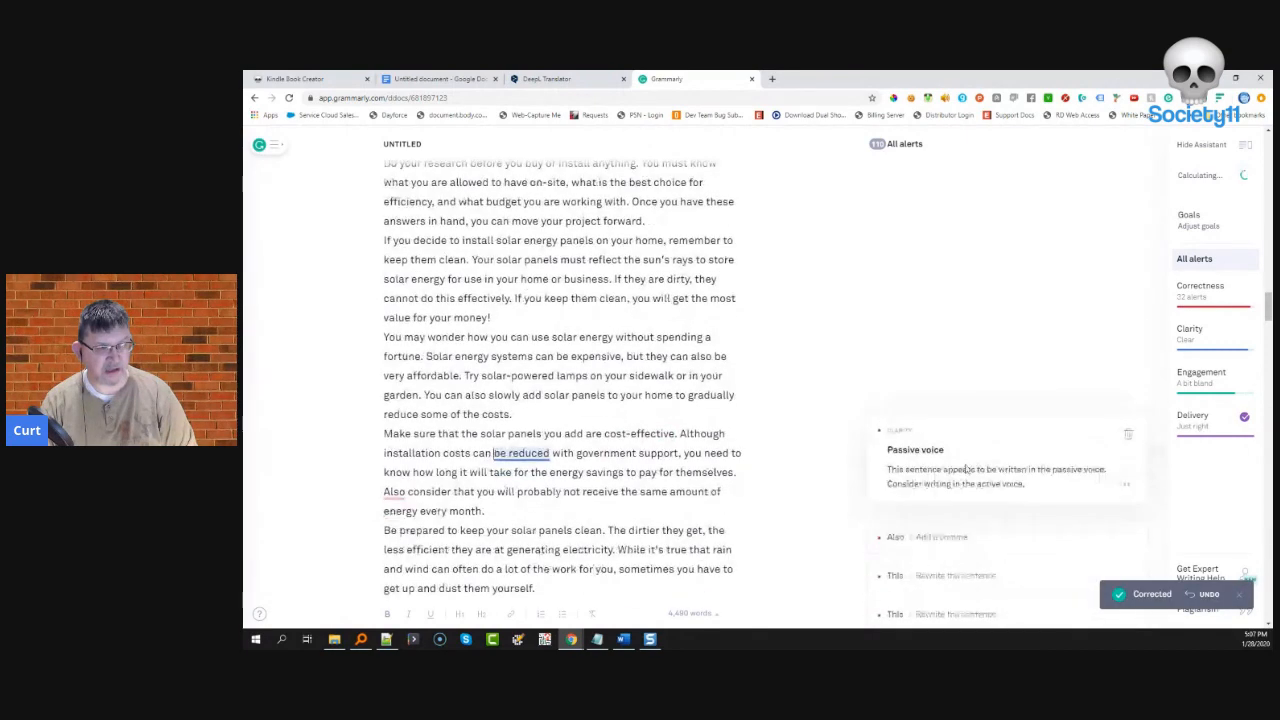
pyautogui.click(1130, 438)
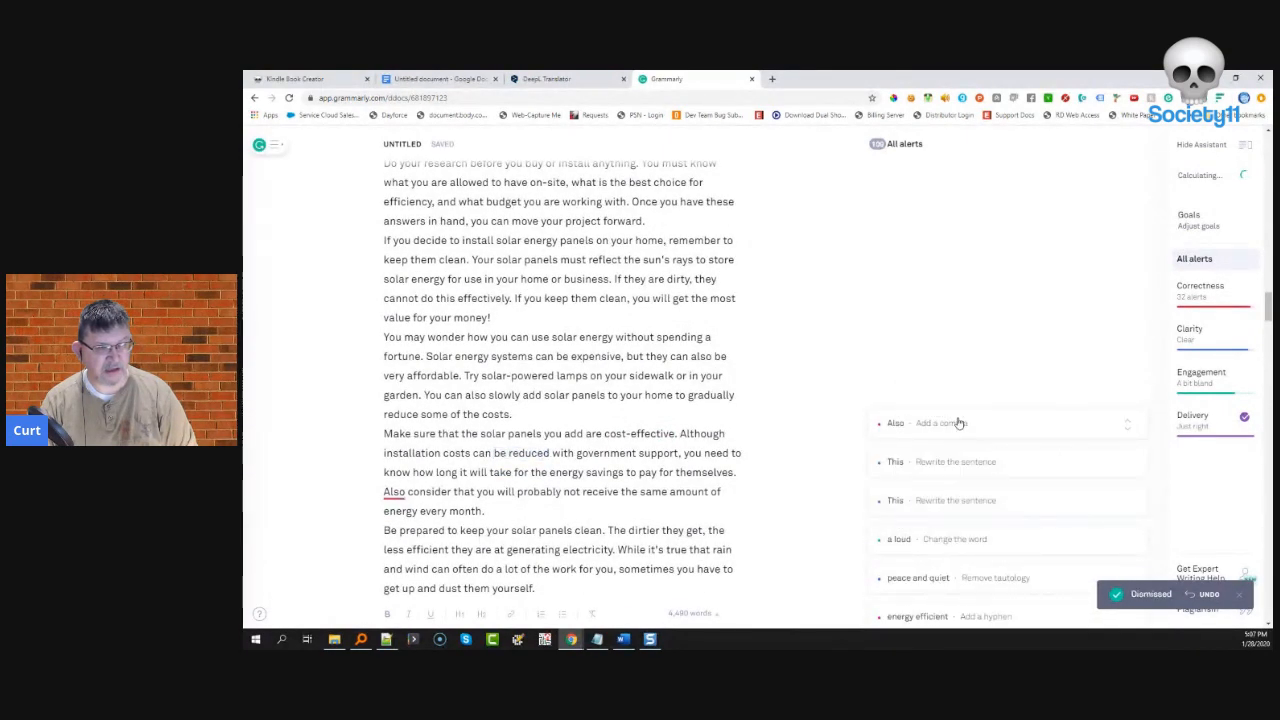
pyautogui.click(919, 460)
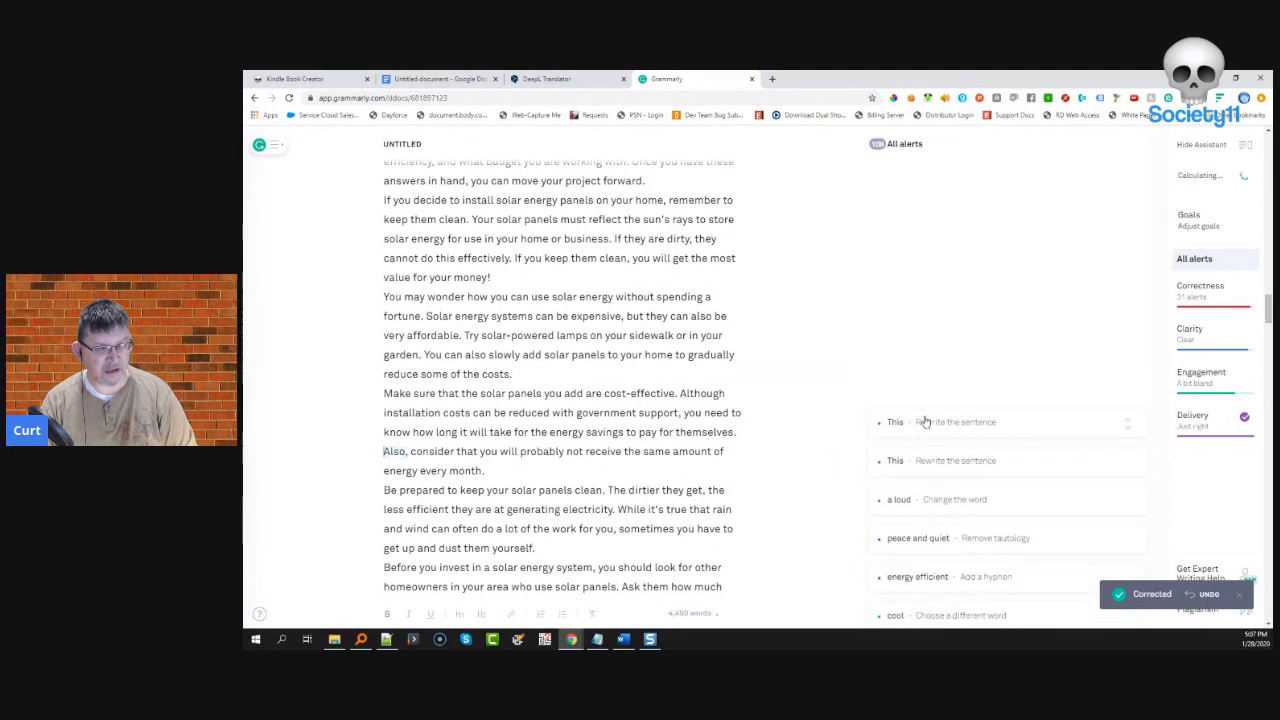
pyautogui.click(1120, 437)
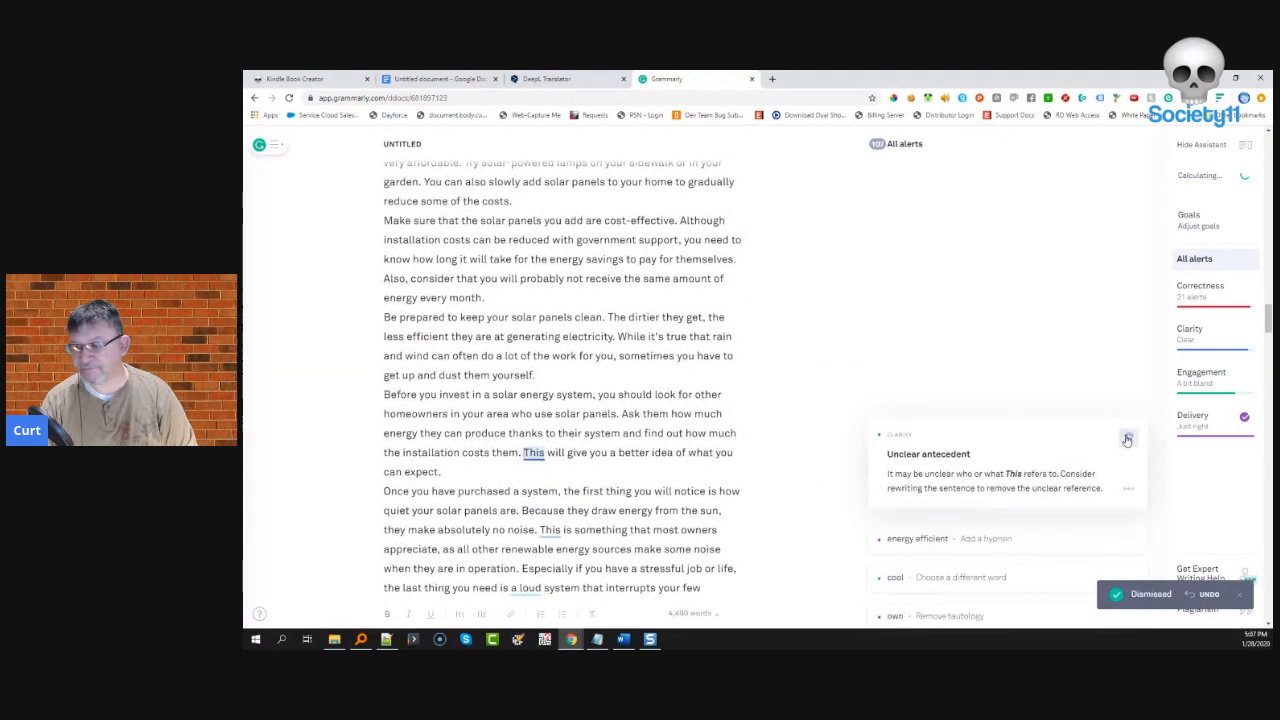
pyautogui.click(900, 423)
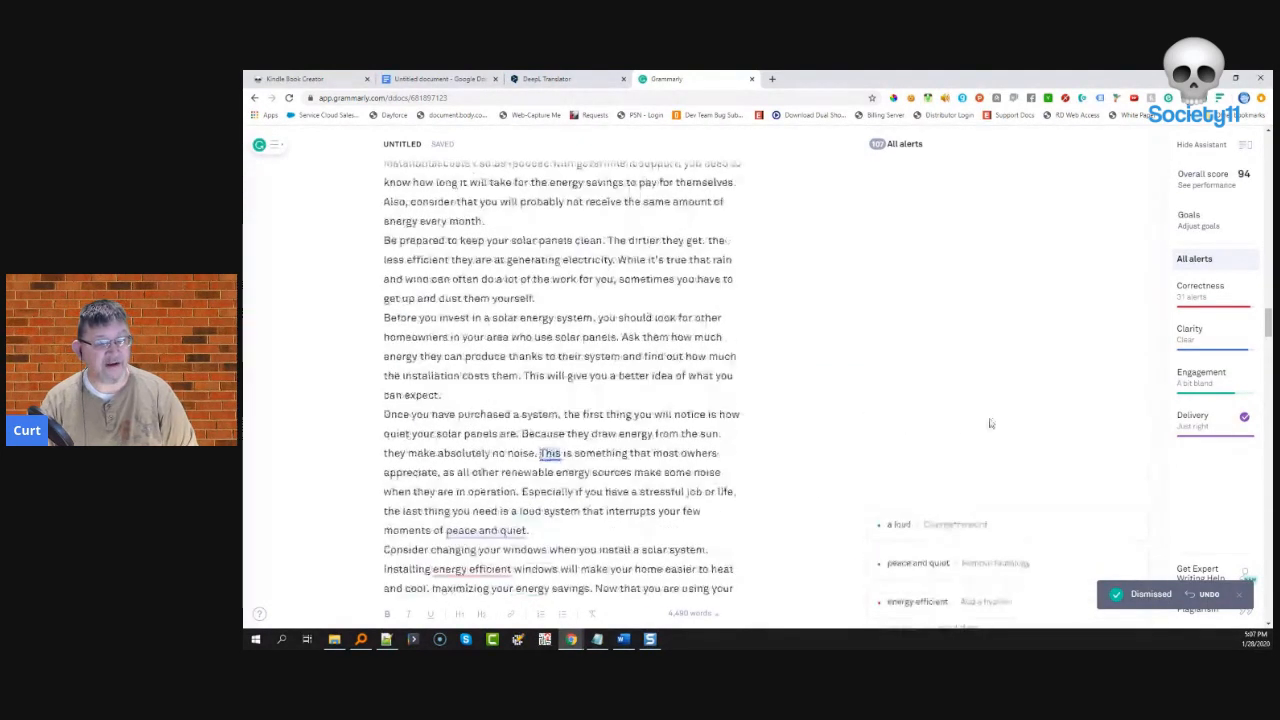
pyautogui.click(1128, 435)
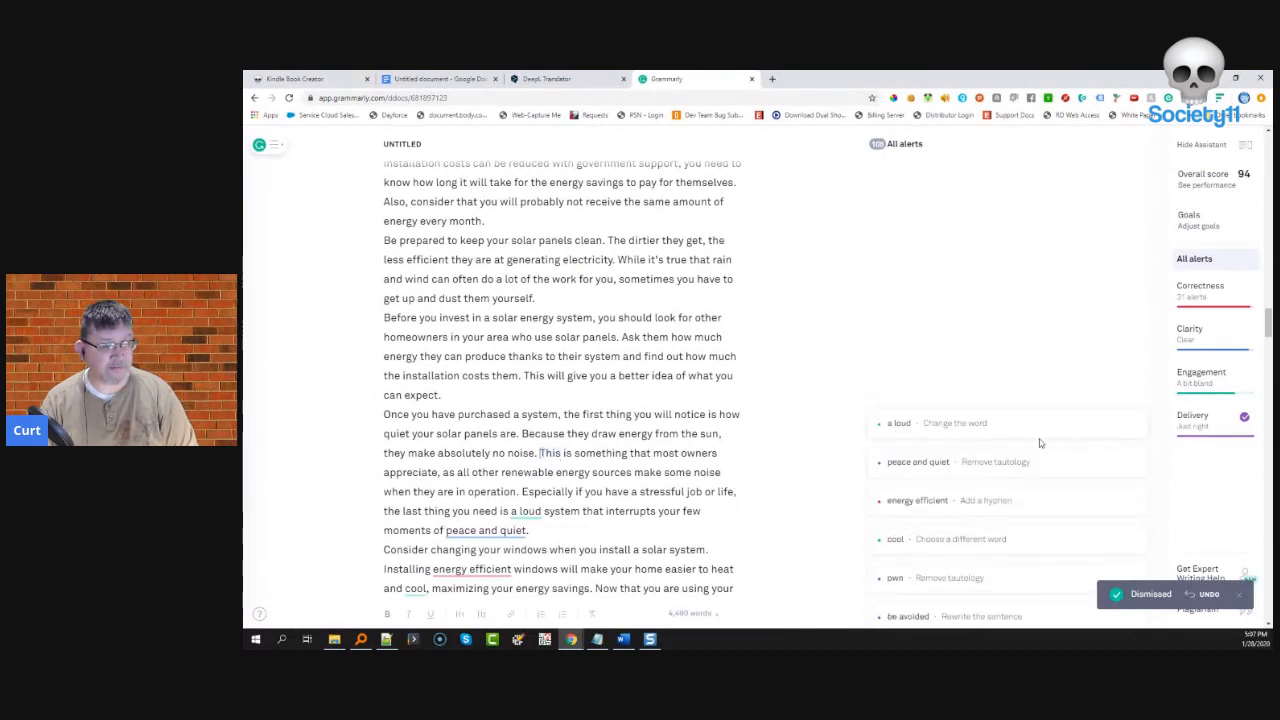
# - Keep 'a loud' and 'peace and quiet' unchanged by dismissing both alerts
pyautogui.click(968, 422)
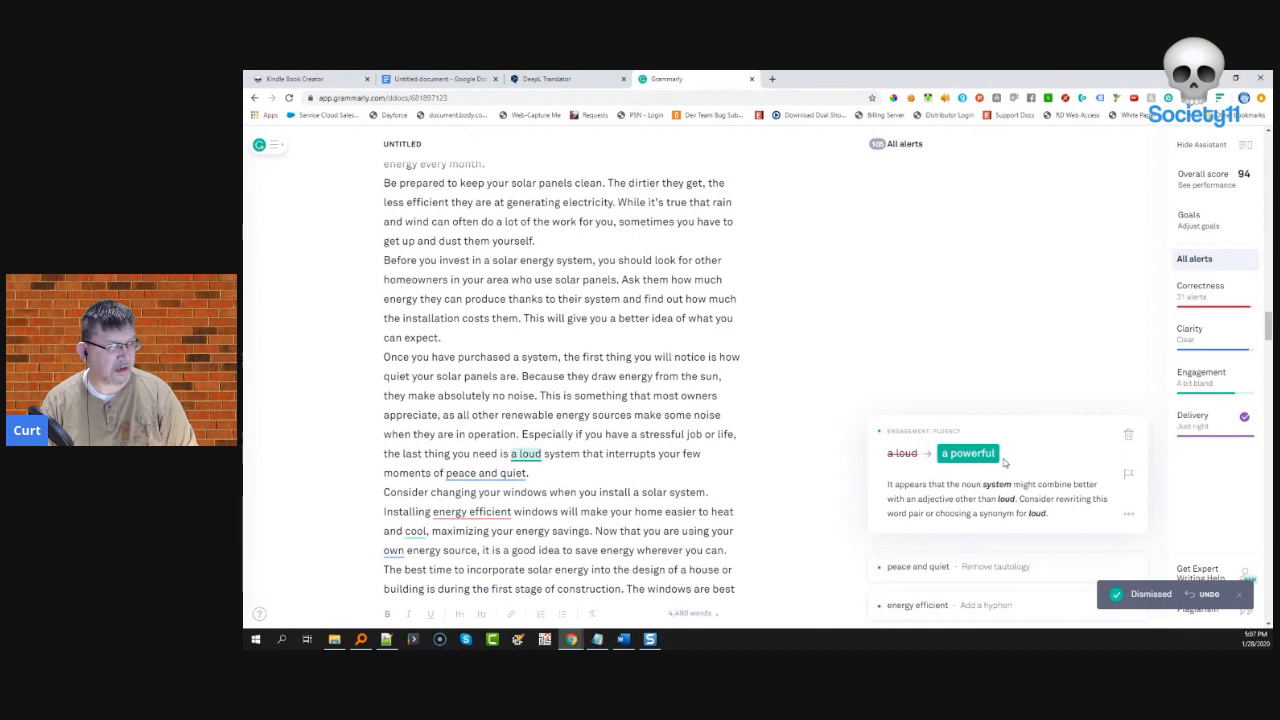
pyautogui.click(1133, 438)
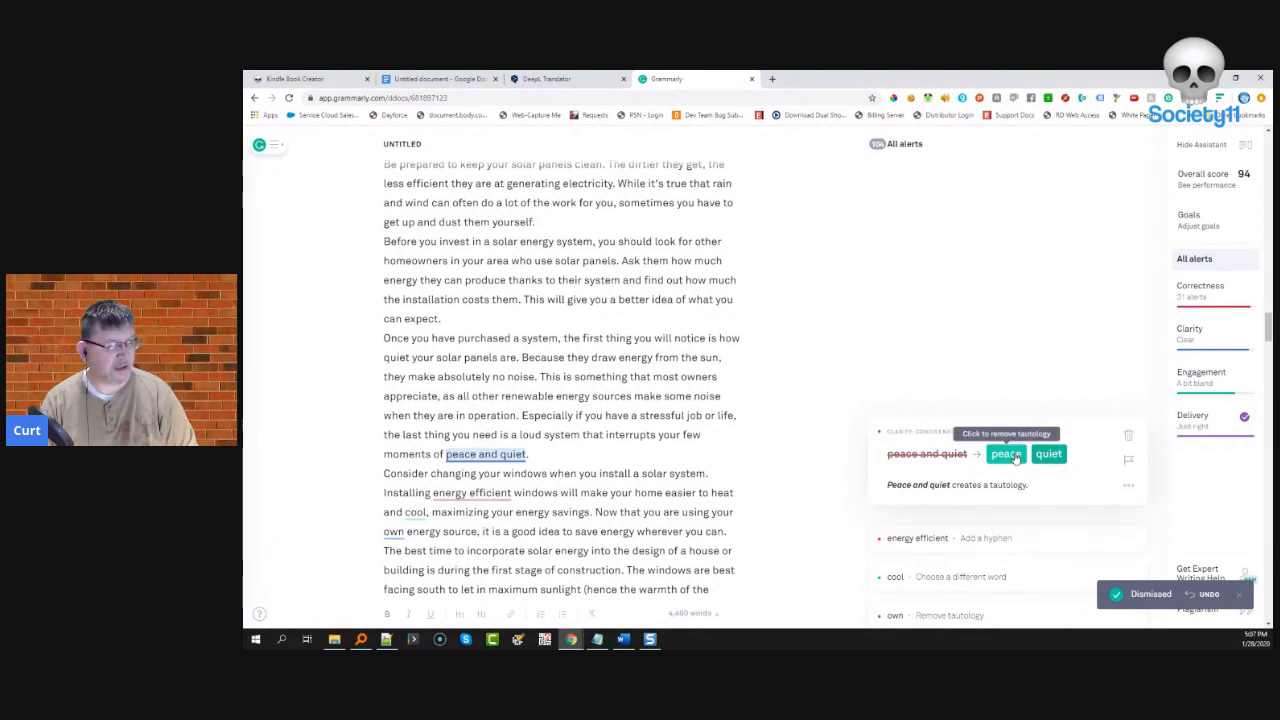
pyautogui.click(1127, 437)
pyautogui.click(986, 424)
# - Hyphenate 'energy-efficient', change 'cool' to 'cold', and remove the redundant 'own'
pyautogui.click(931, 453)
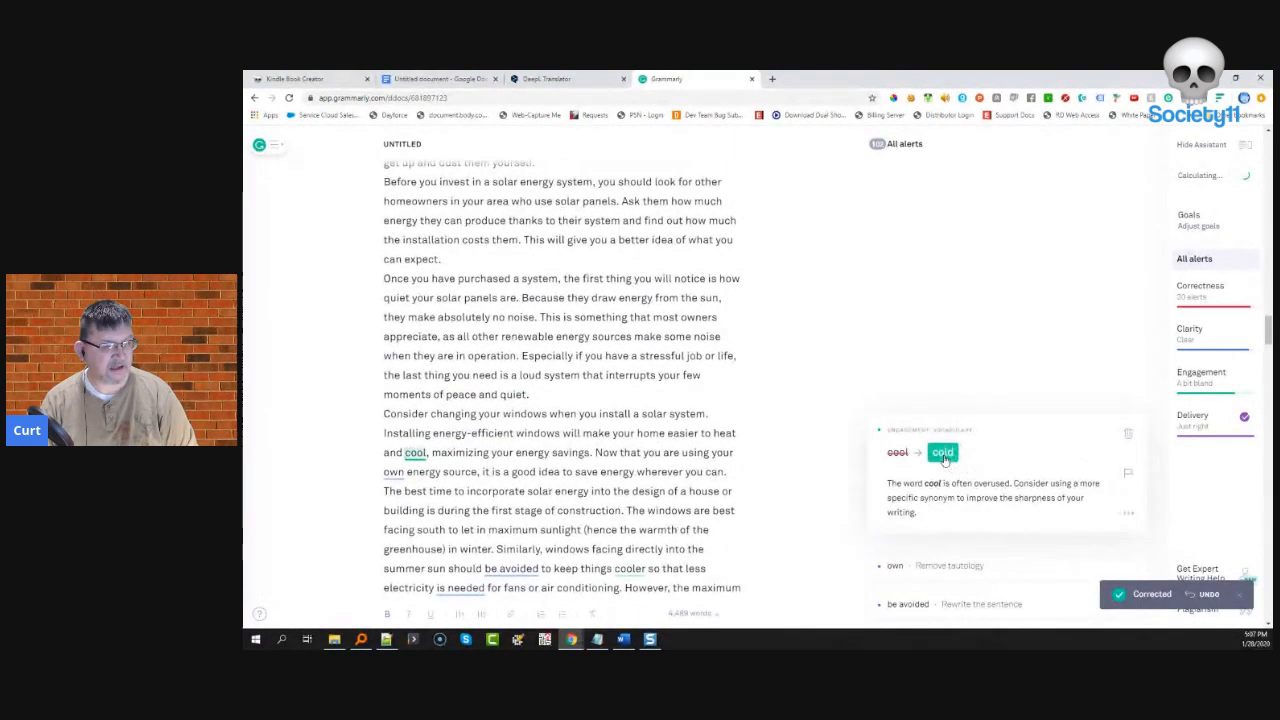
pyautogui.click(945, 440)
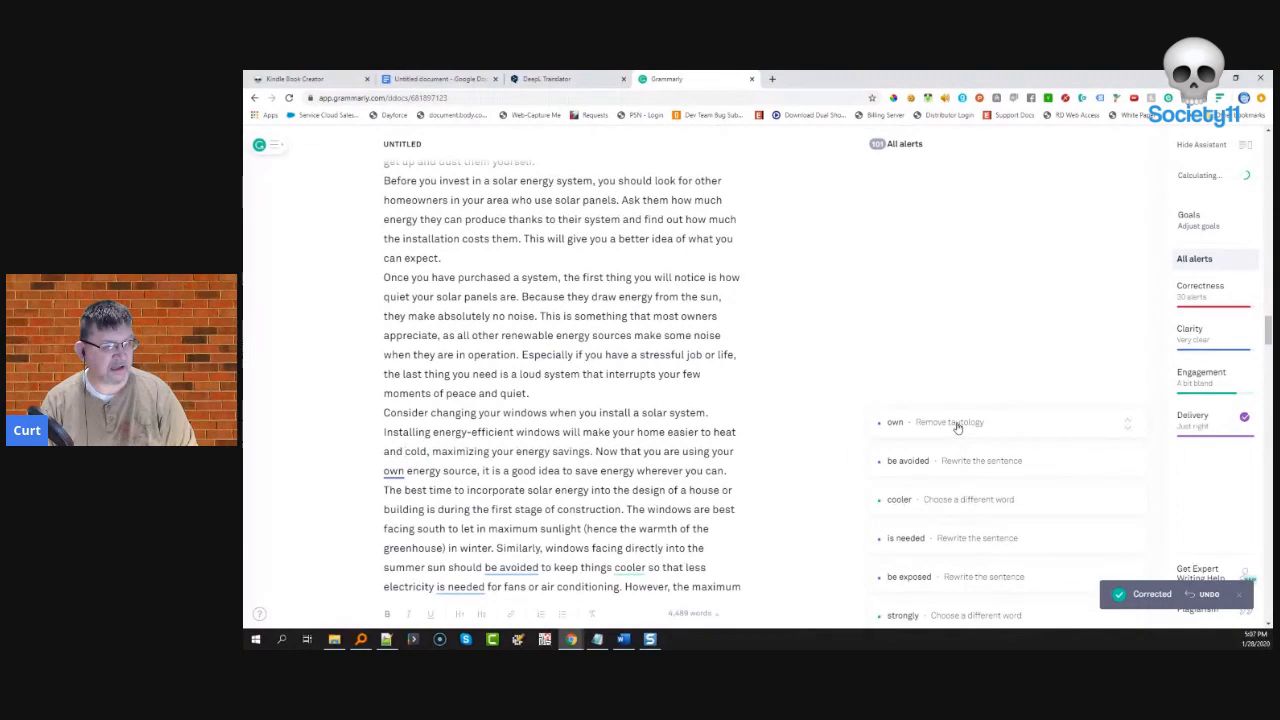
pyautogui.click(955, 424)
pyautogui.click(893, 454)
# - Dismiss the 'be avoided' passive, 'cooler' synonym and 'is needed' passive alerts
pyautogui.click(928, 420)
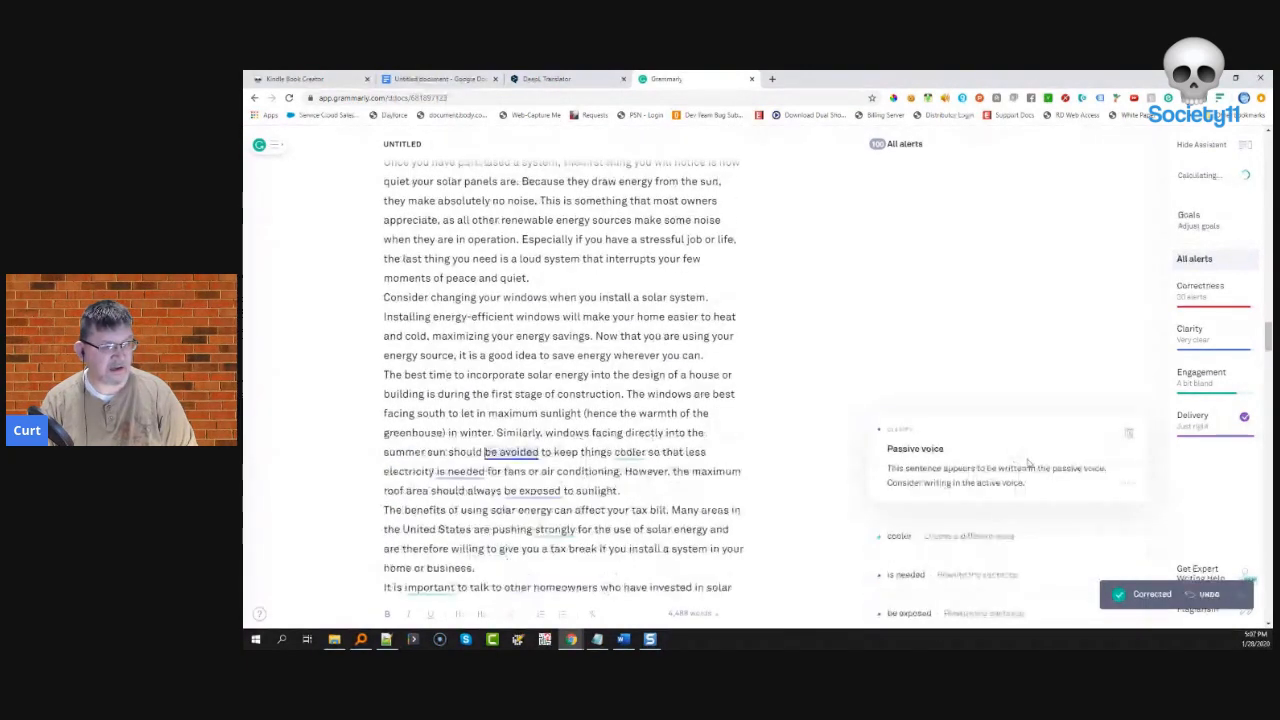
pyautogui.click(1127, 437)
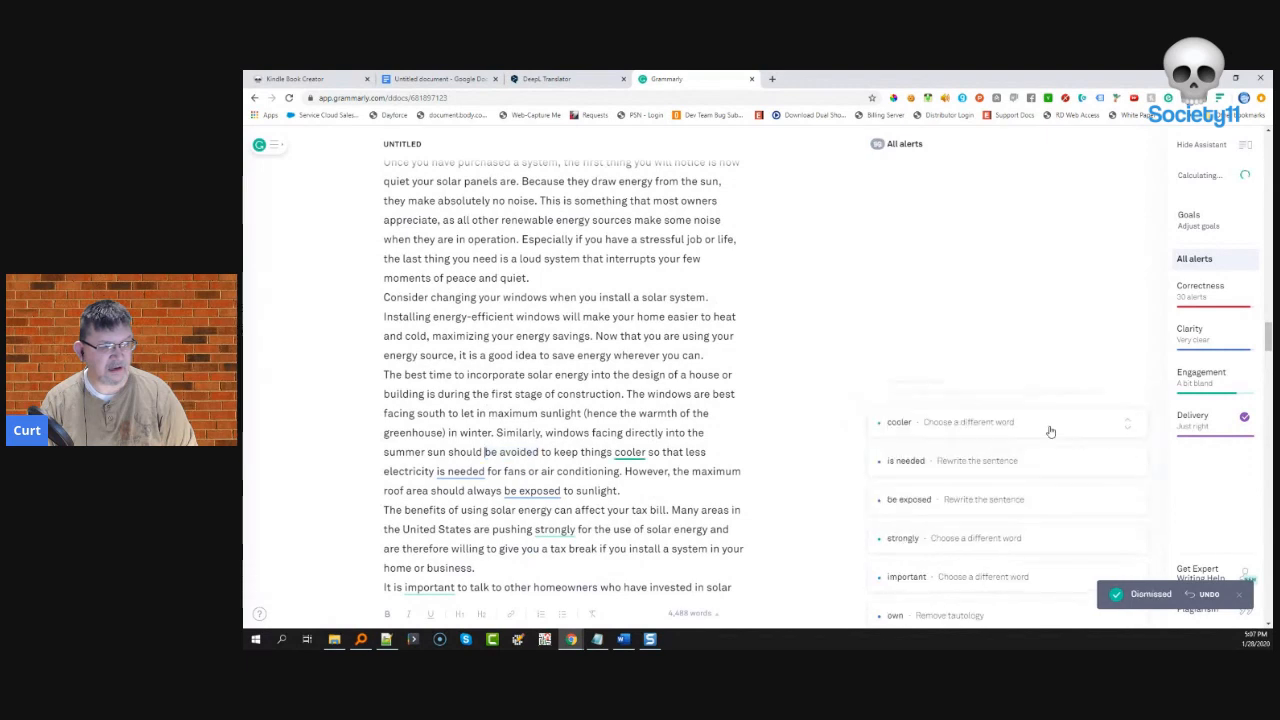
pyautogui.click(992, 426)
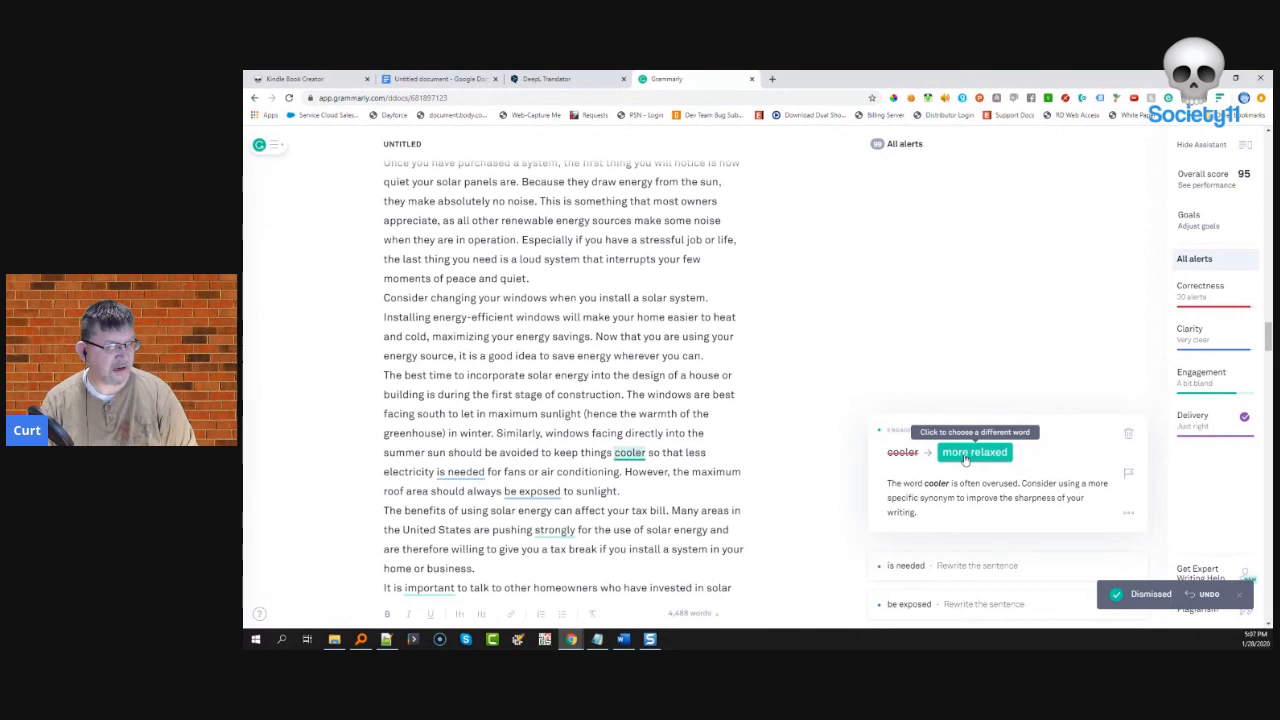
pyautogui.click(1127, 437)
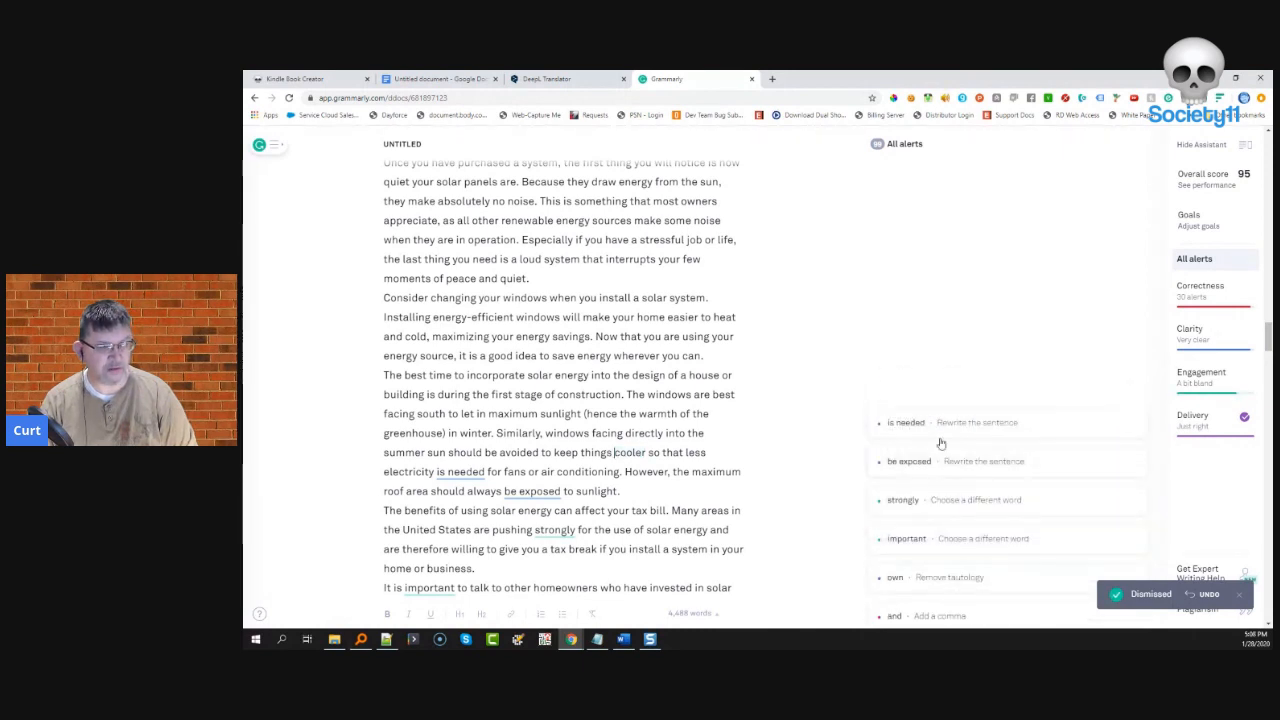
pyautogui.click(939, 436)
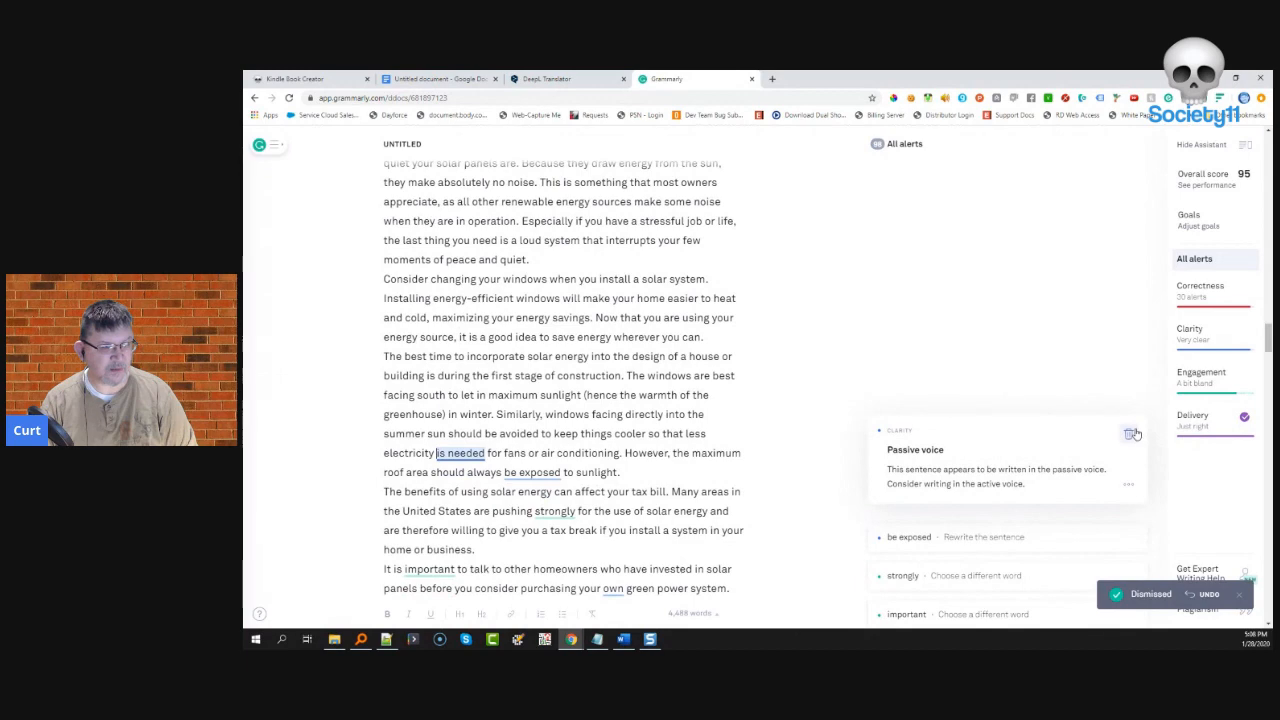
pyautogui.click(1131, 434)
# - Dismiss the 'be exposed' passive alert, then change 'strongly' to 'actively' and 'important' to 'essential'
pyautogui.click(951, 424)
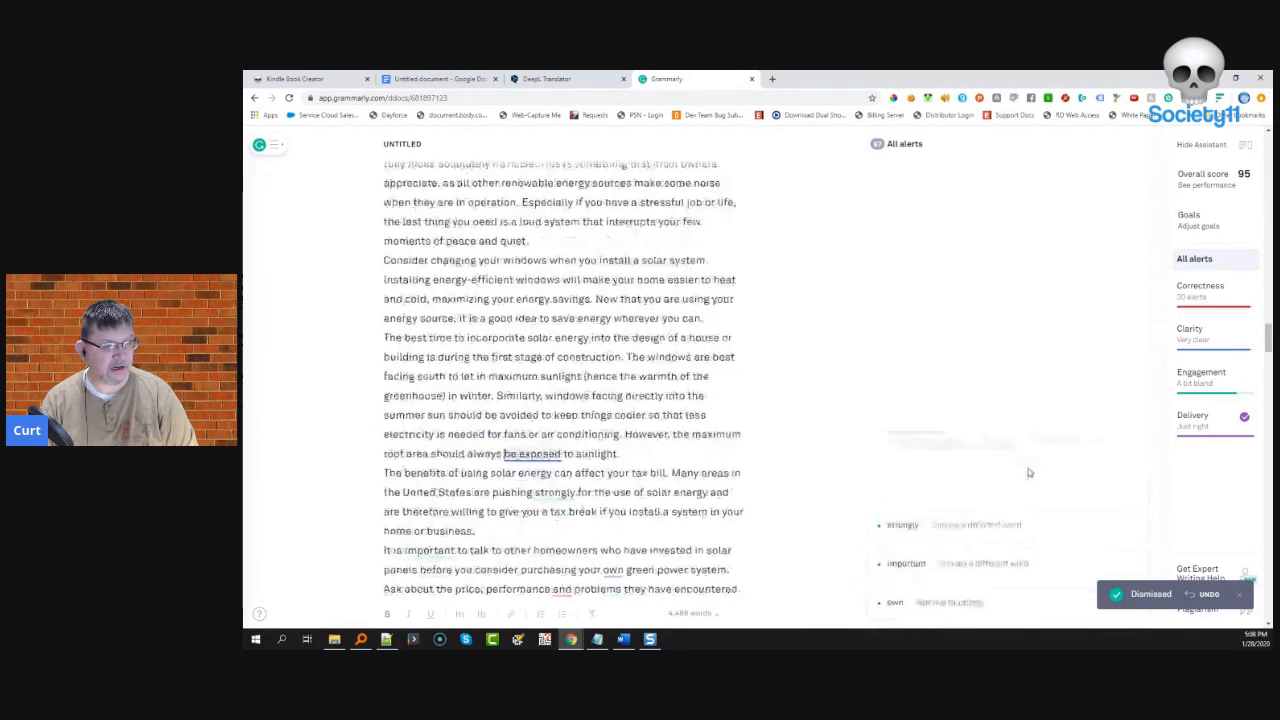
pyautogui.click(1127, 436)
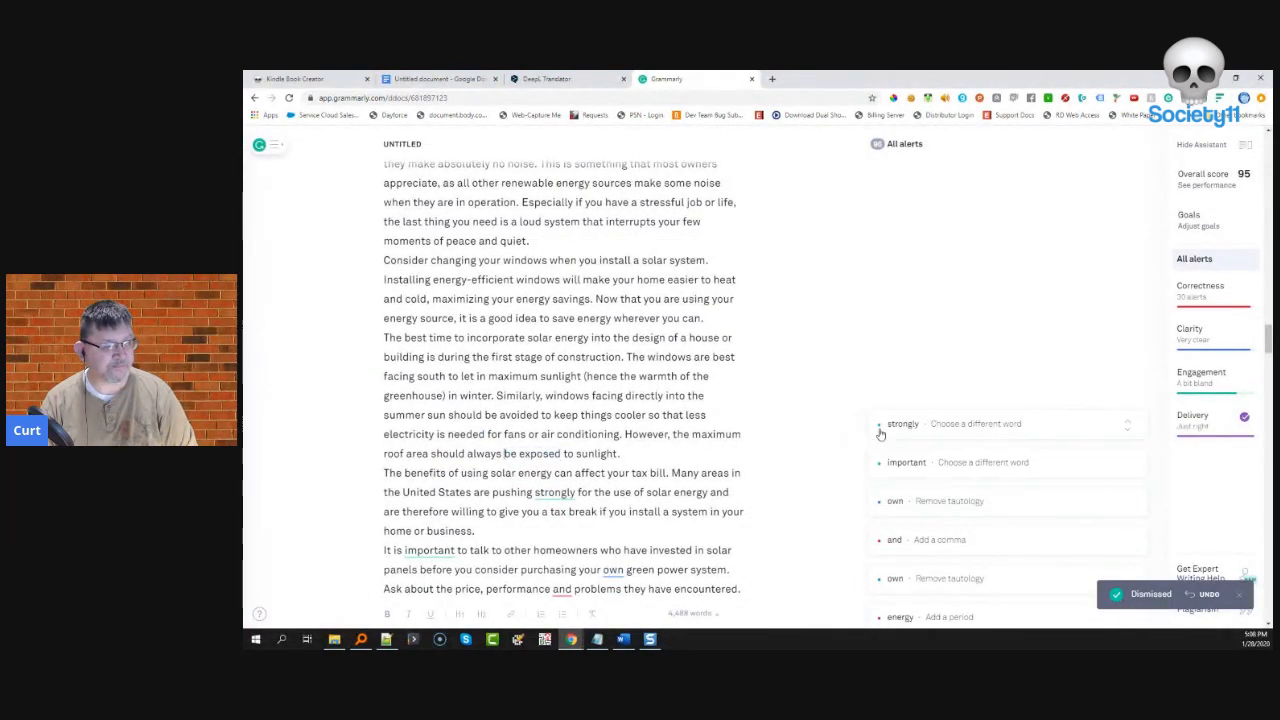
pyautogui.click(958, 421)
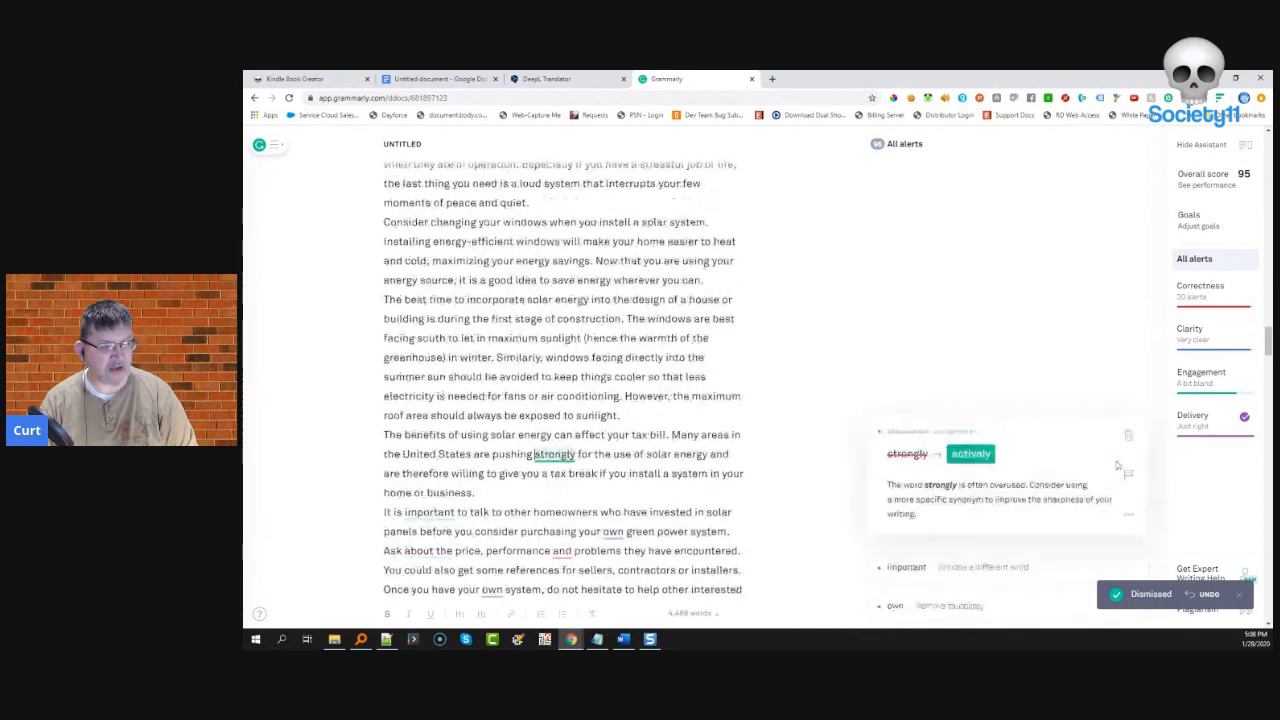
pyautogui.click(982, 455)
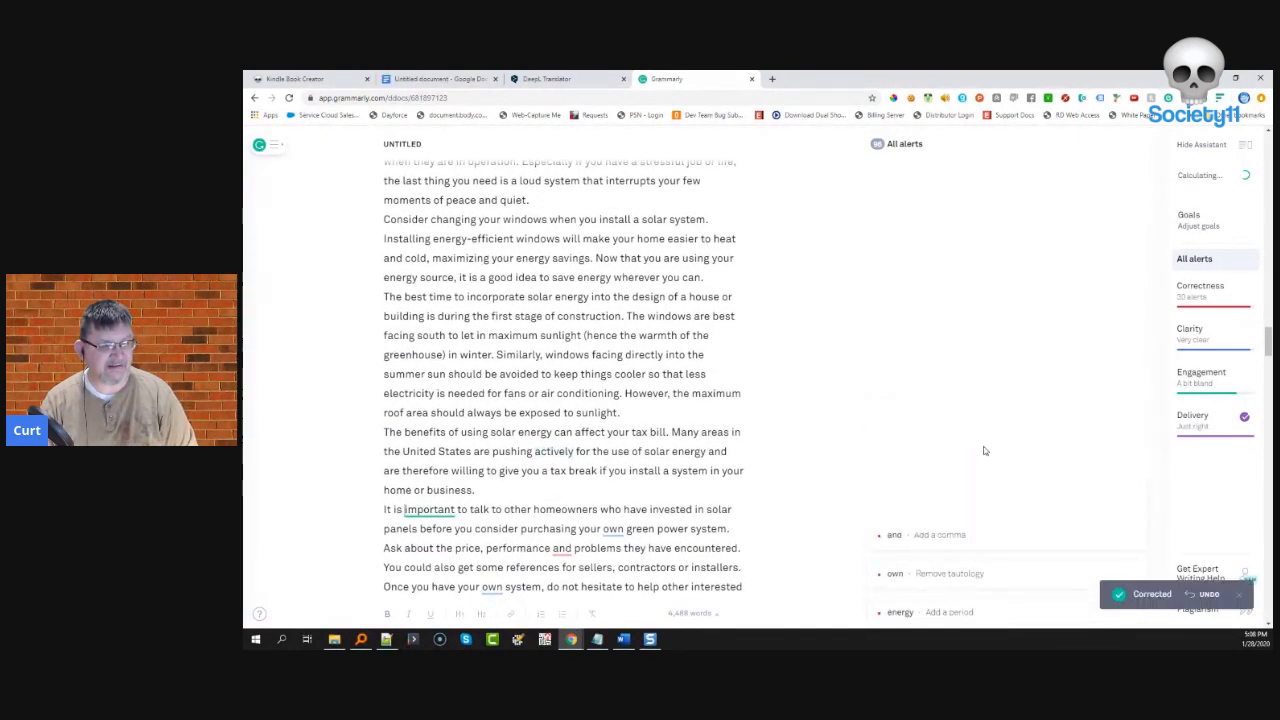
pyautogui.click(984, 452)
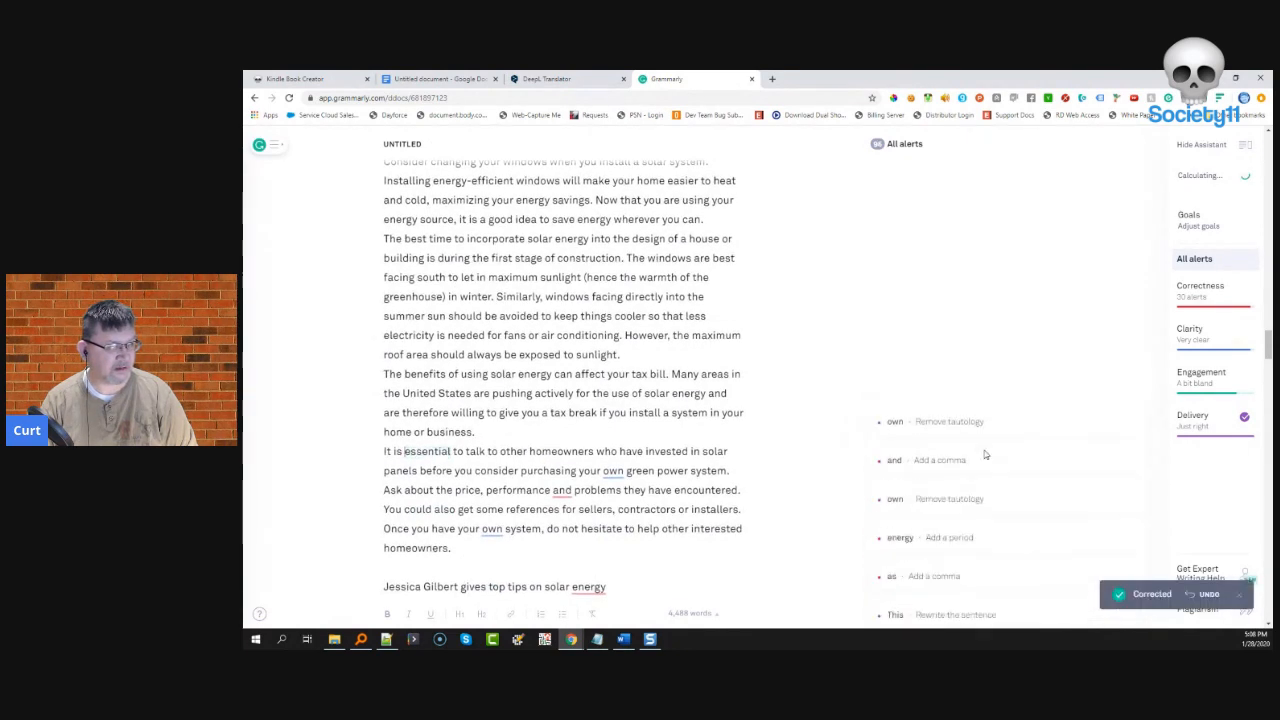
# - Drop 'own' from 'your own green power system' and 'your own system', and add a comma after 'performance'
pyautogui.click(978, 425)
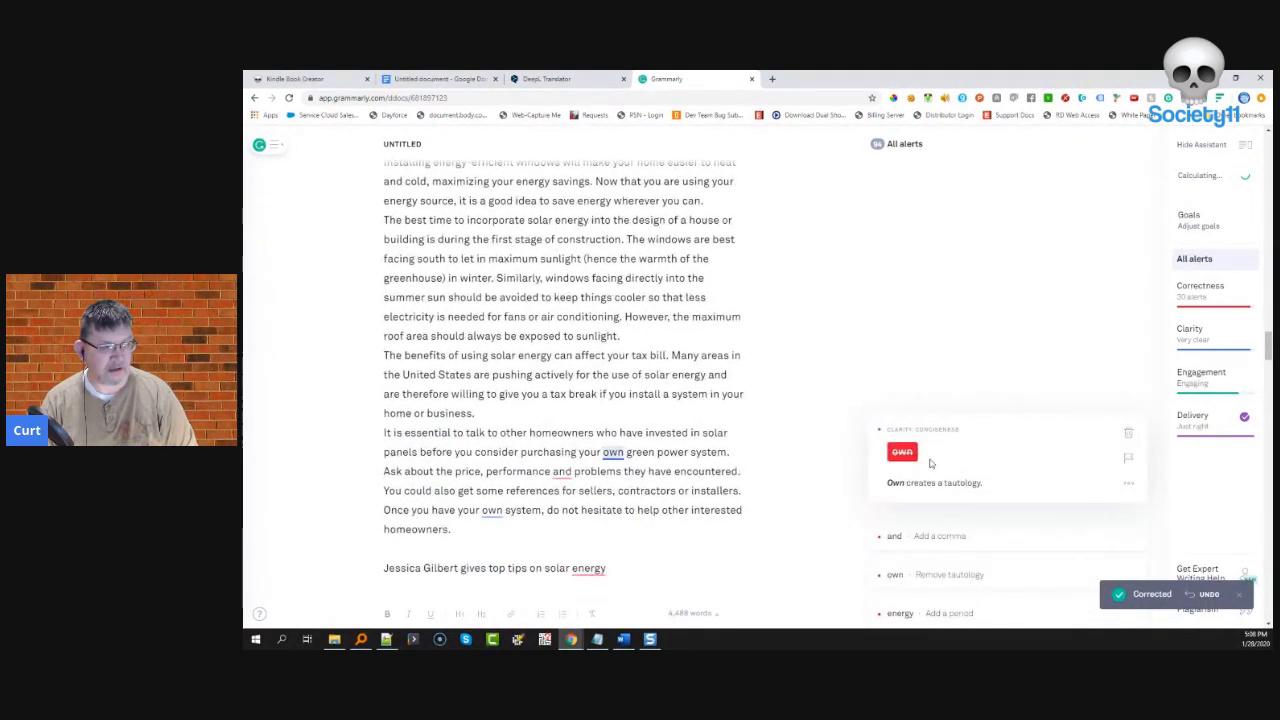
pyautogui.click(910, 454)
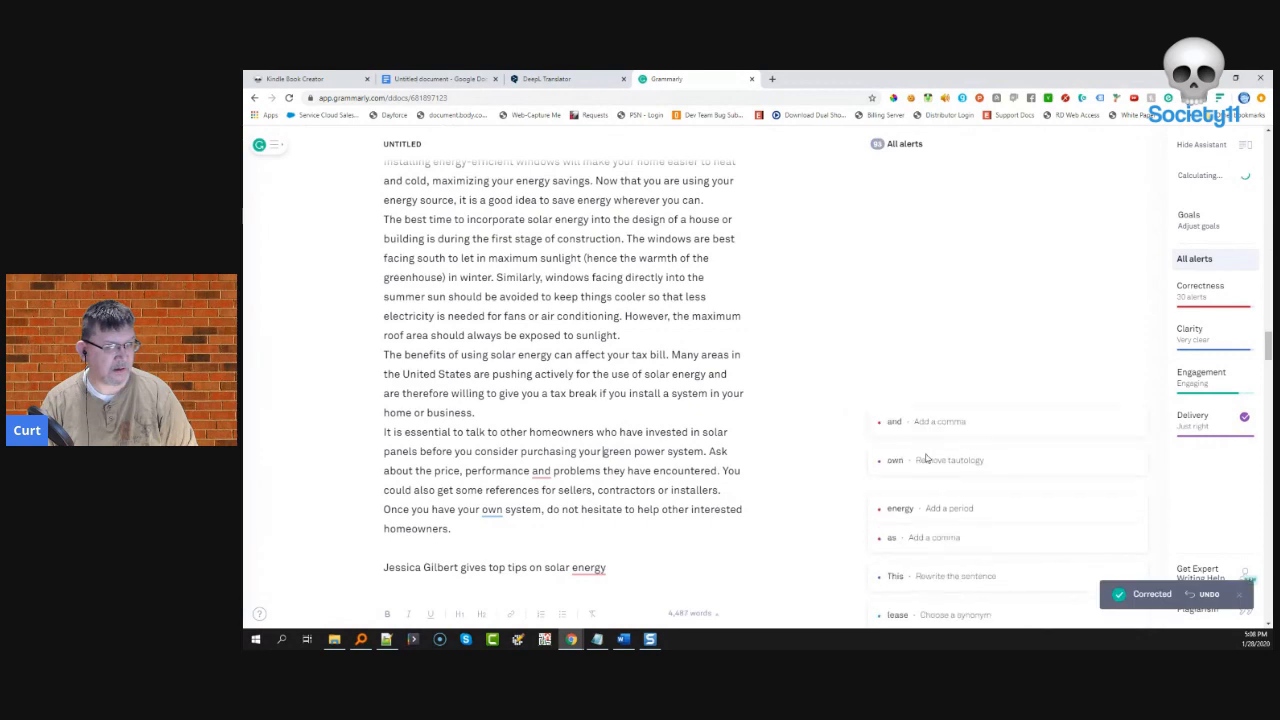
pyautogui.click(923, 432)
pyautogui.click(906, 450)
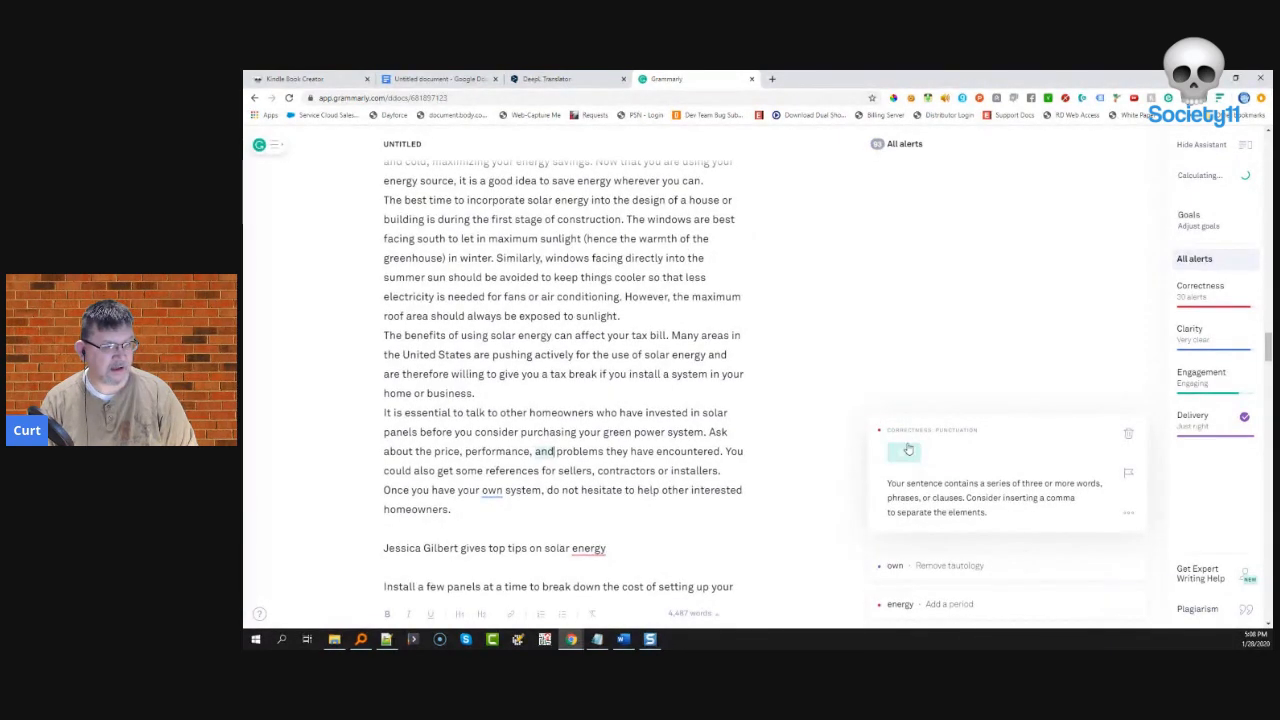
pyautogui.click(902, 425)
pyautogui.click(905, 452)
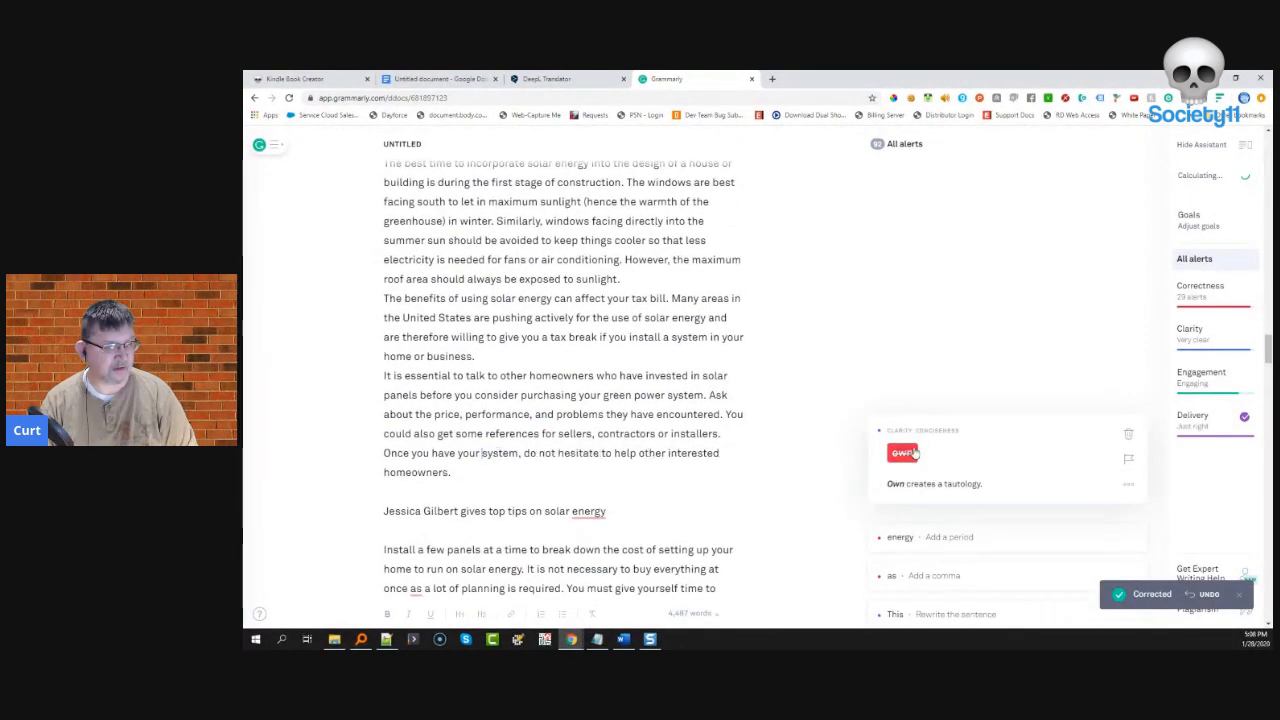
# - Add a period after 'solar energy' and a comma in 'once, as', and dismiss the unclear 'This' alert
pyautogui.click(902, 424)
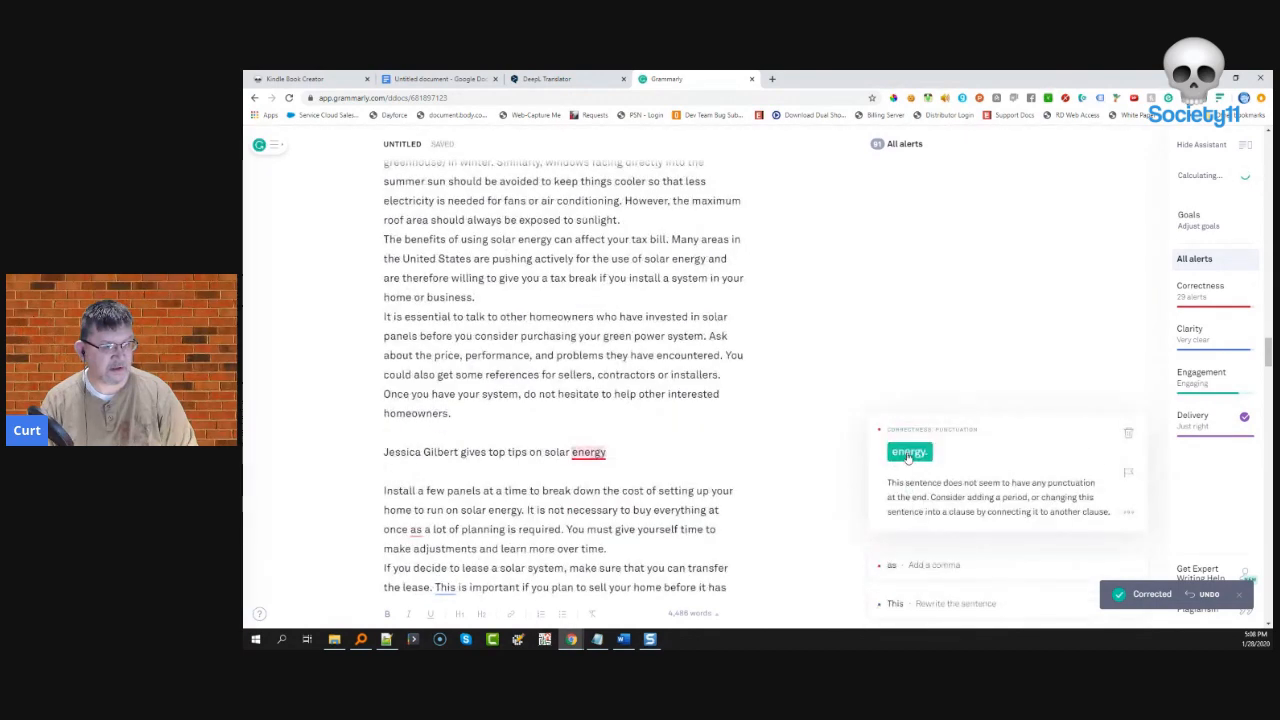
pyautogui.click(906, 451)
pyautogui.click(902, 424)
pyautogui.click(906, 451)
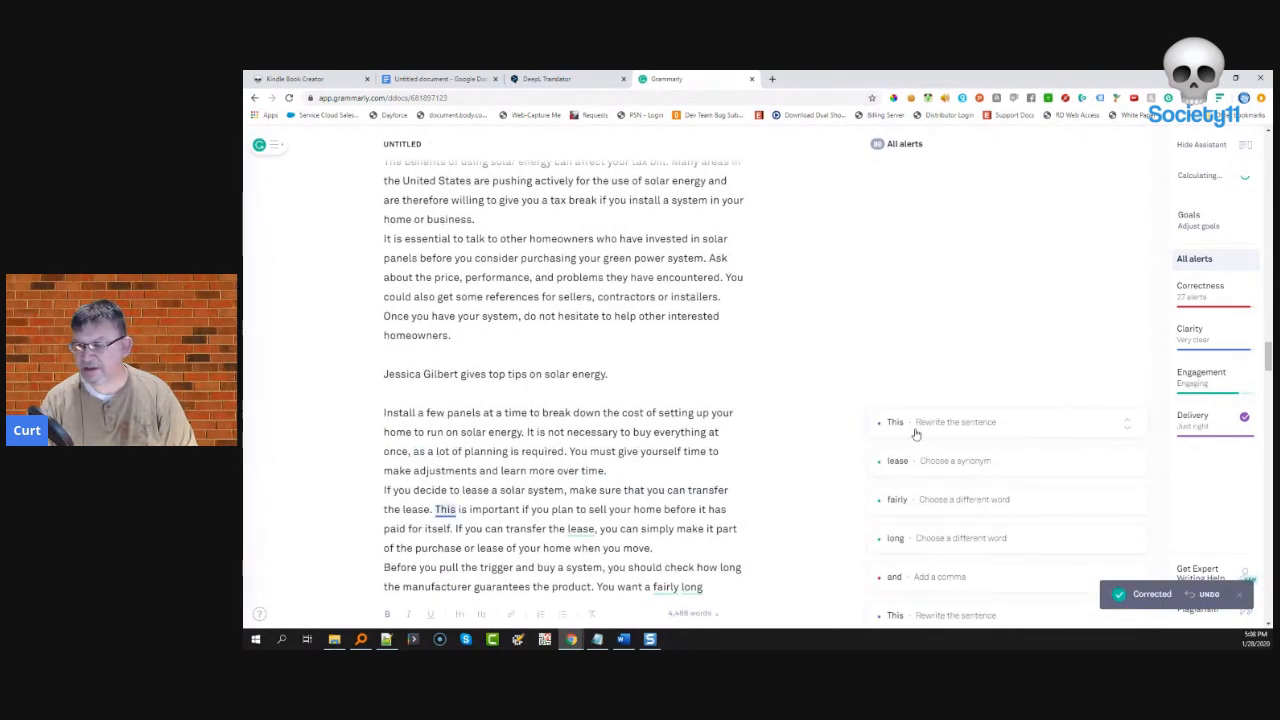
pyautogui.click(915, 433)
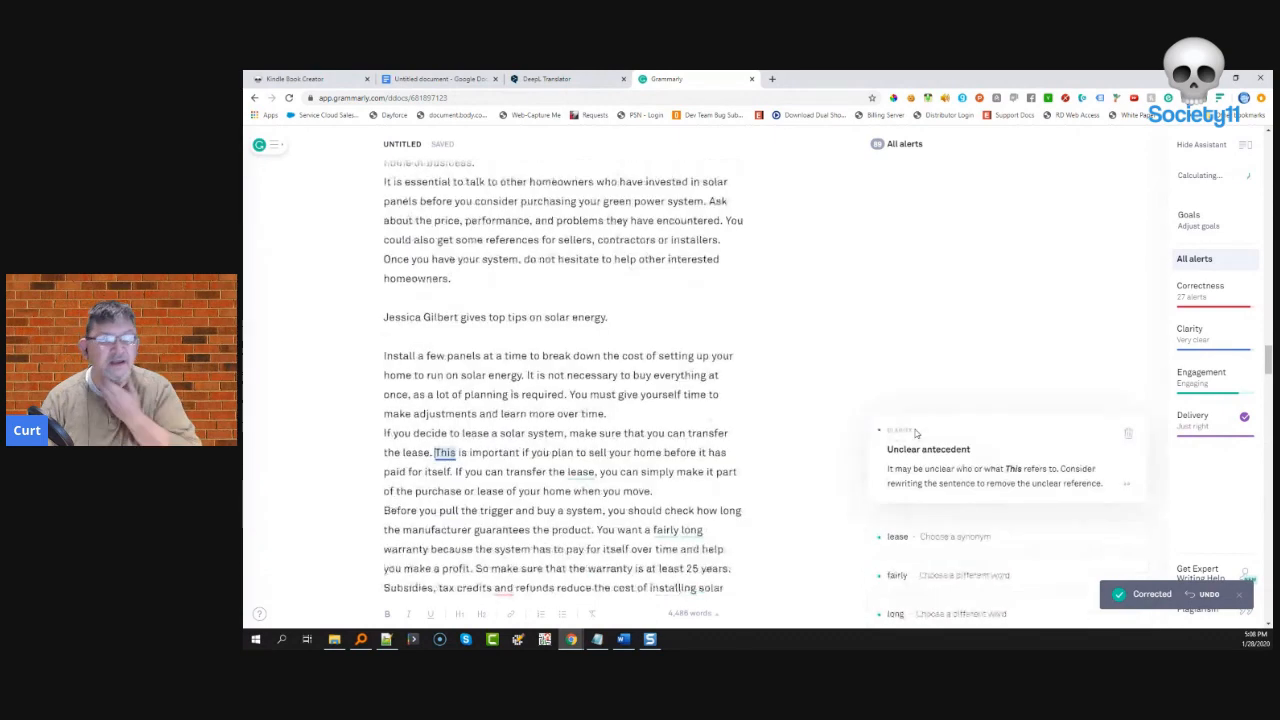
pyautogui.click(1130, 433)
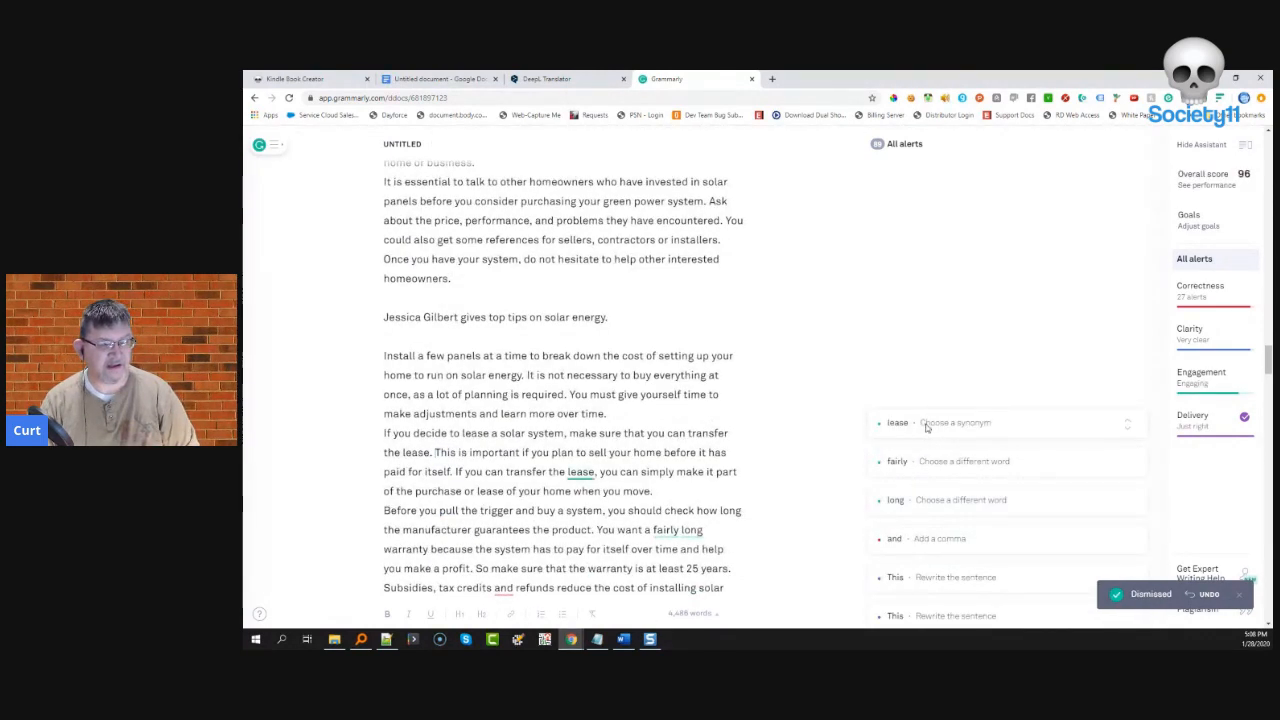
# - Reject 'contract' for 'lease', change 'fairly' to 'relatively' and 'long' to 'extended', and comma after 'tax credits'
pyautogui.click(927, 425)
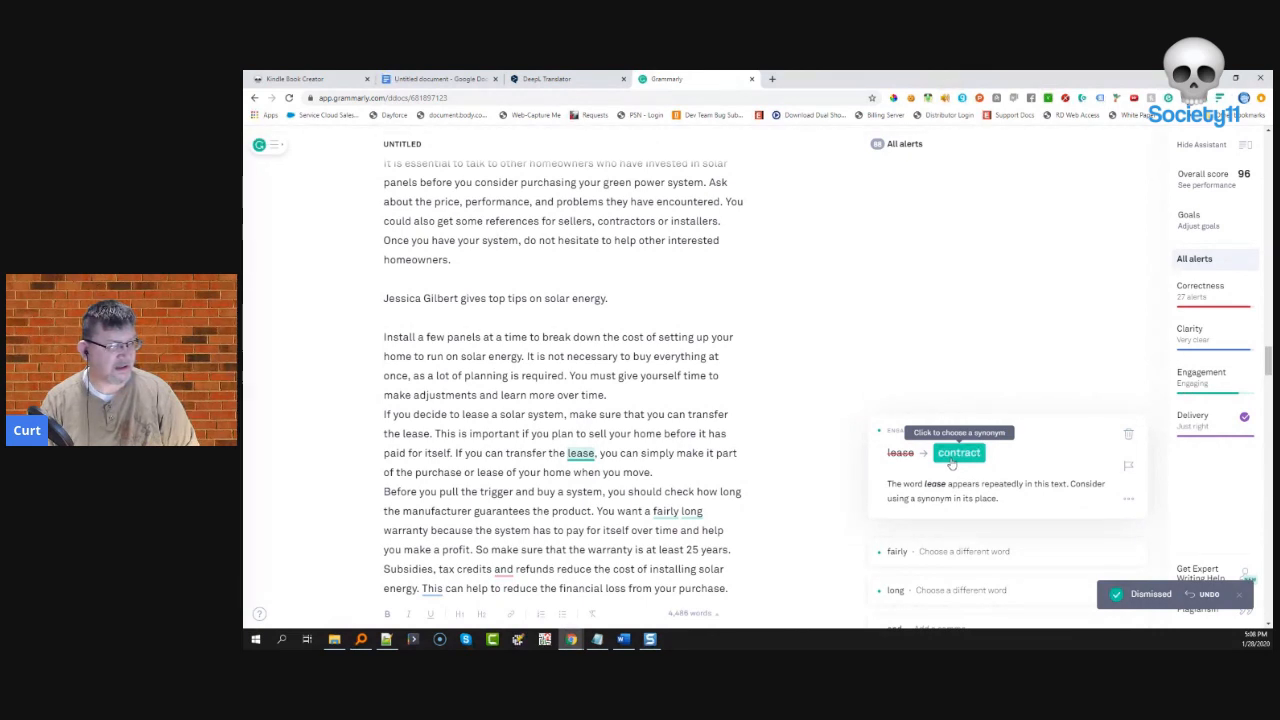
pyautogui.click(1130, 436)
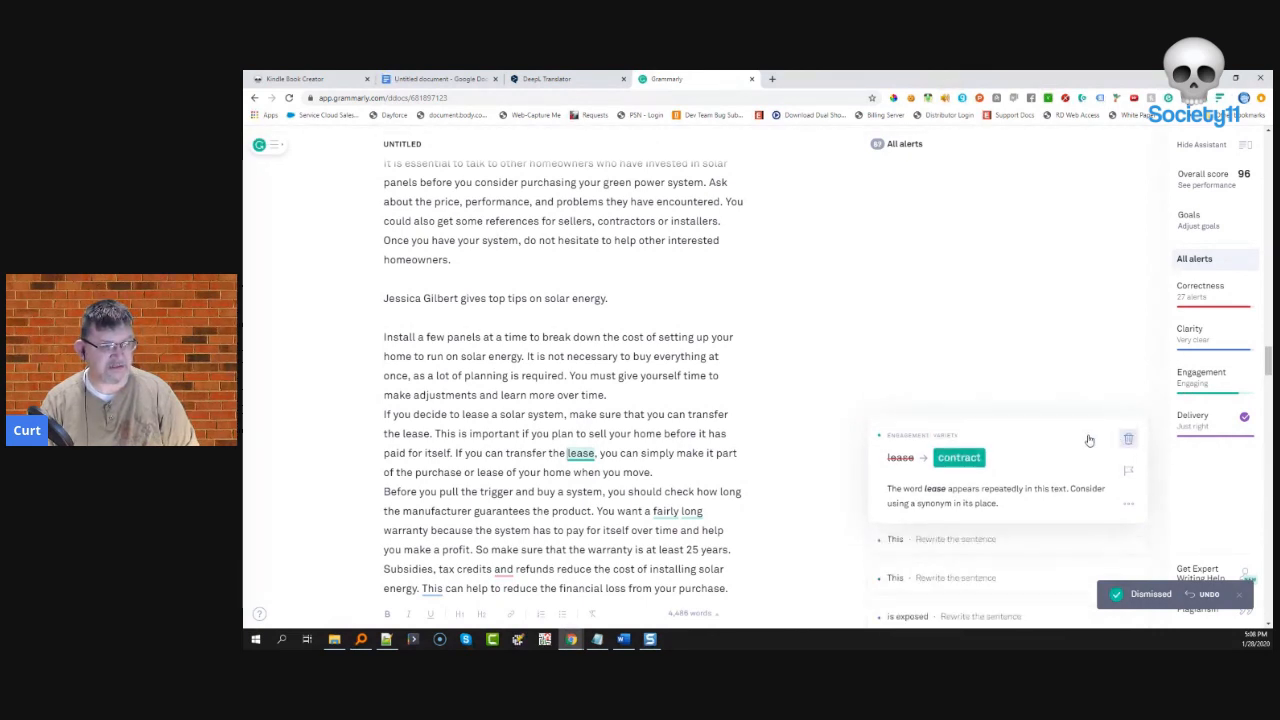
pyautogui.click(977, 427)
pyautogui.click(958, 452)
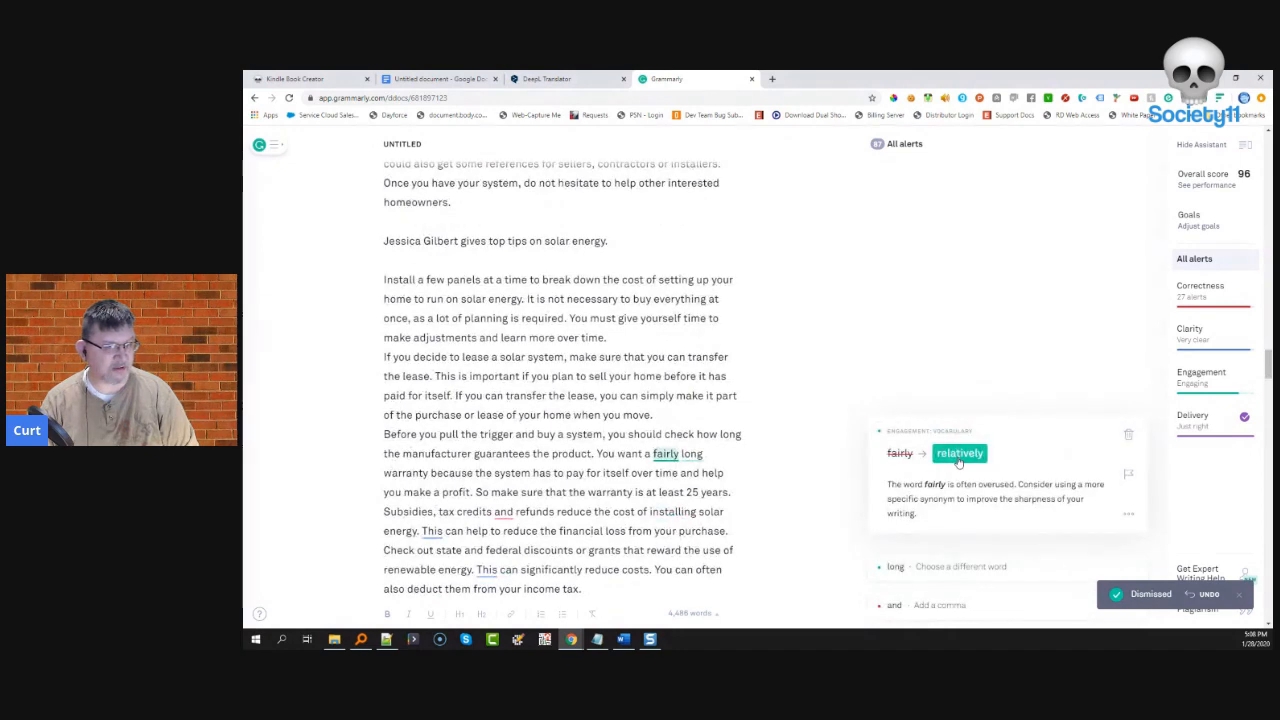
pyautogui.click(958, 452)
pyautogui.click(968, 425)
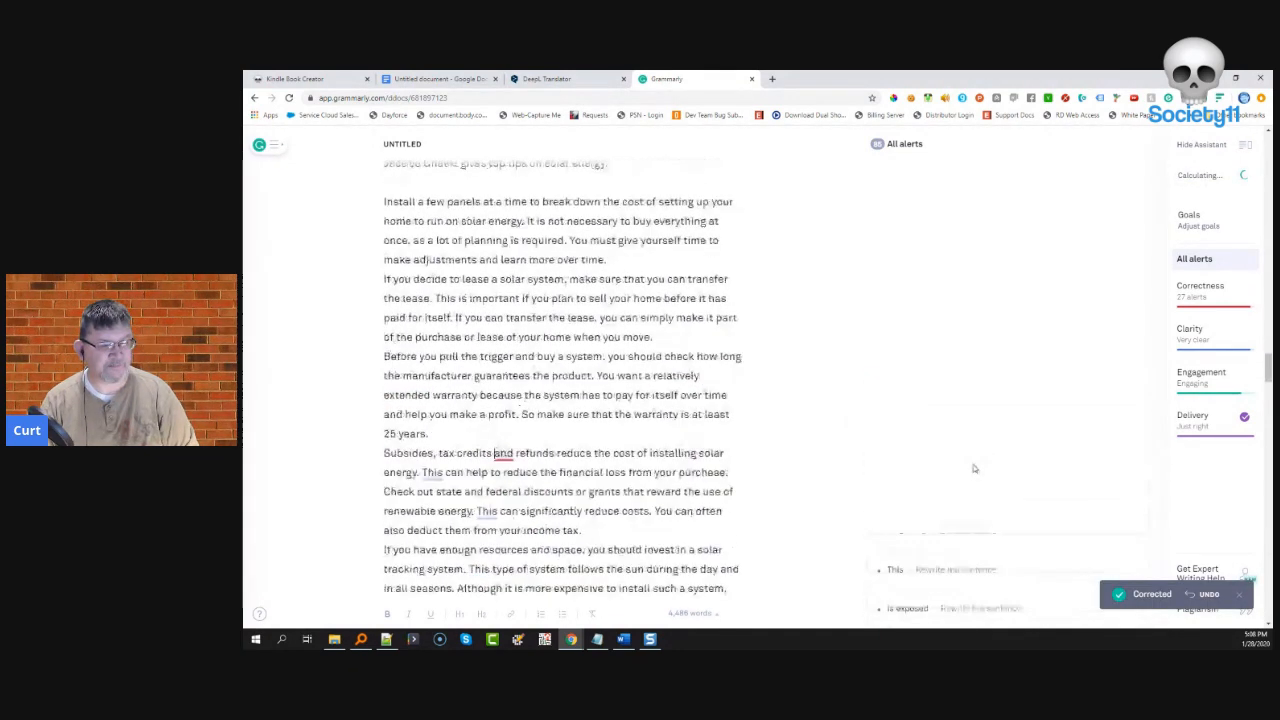
pyautogui.click(905, 452)
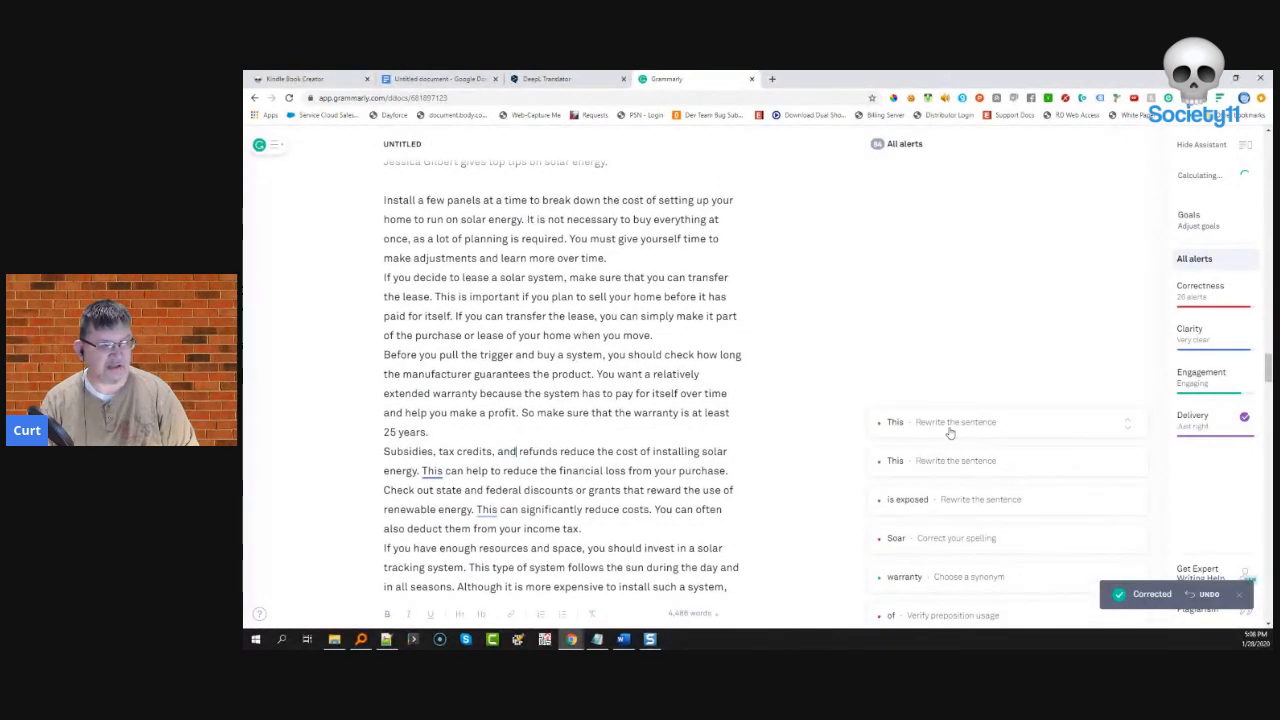
# - Dismiss two unclear-antecedent 'This' alerts and the passive-voice alert on 'is exposed'
pyautogui.click(950, 425)
pyautogui.click(1129, 436)
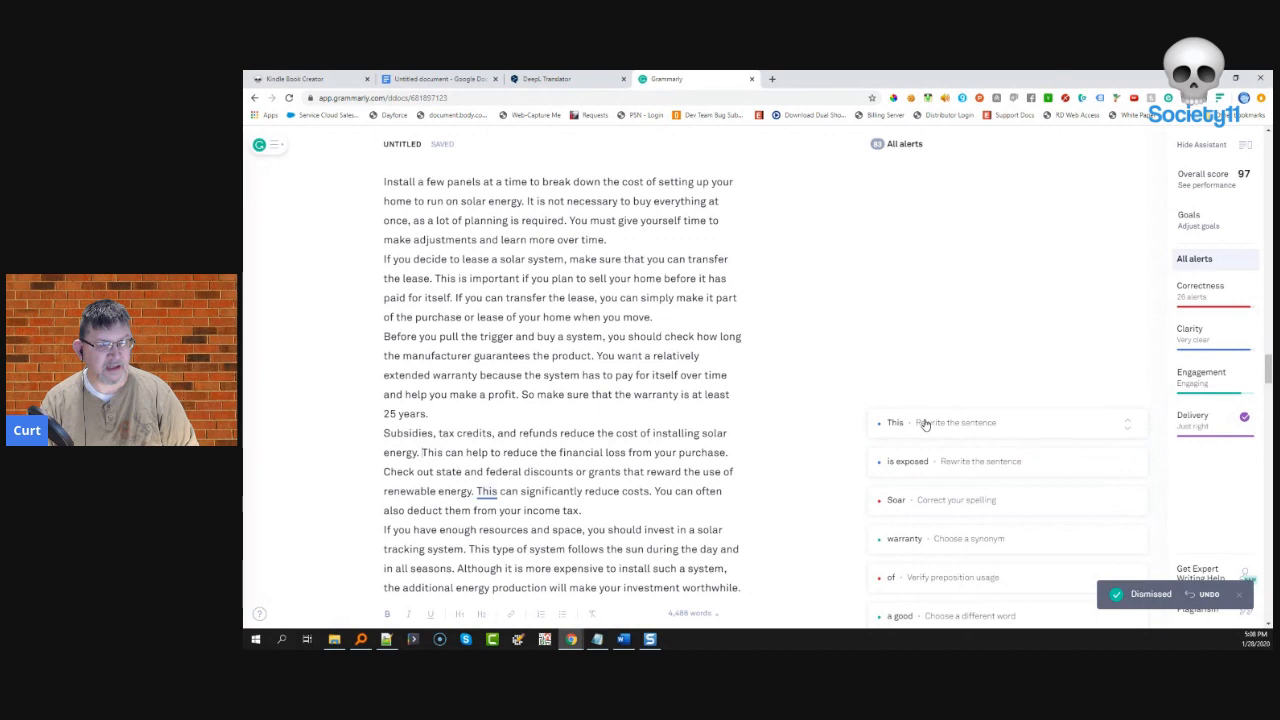
pyautogui.click(925, 425)
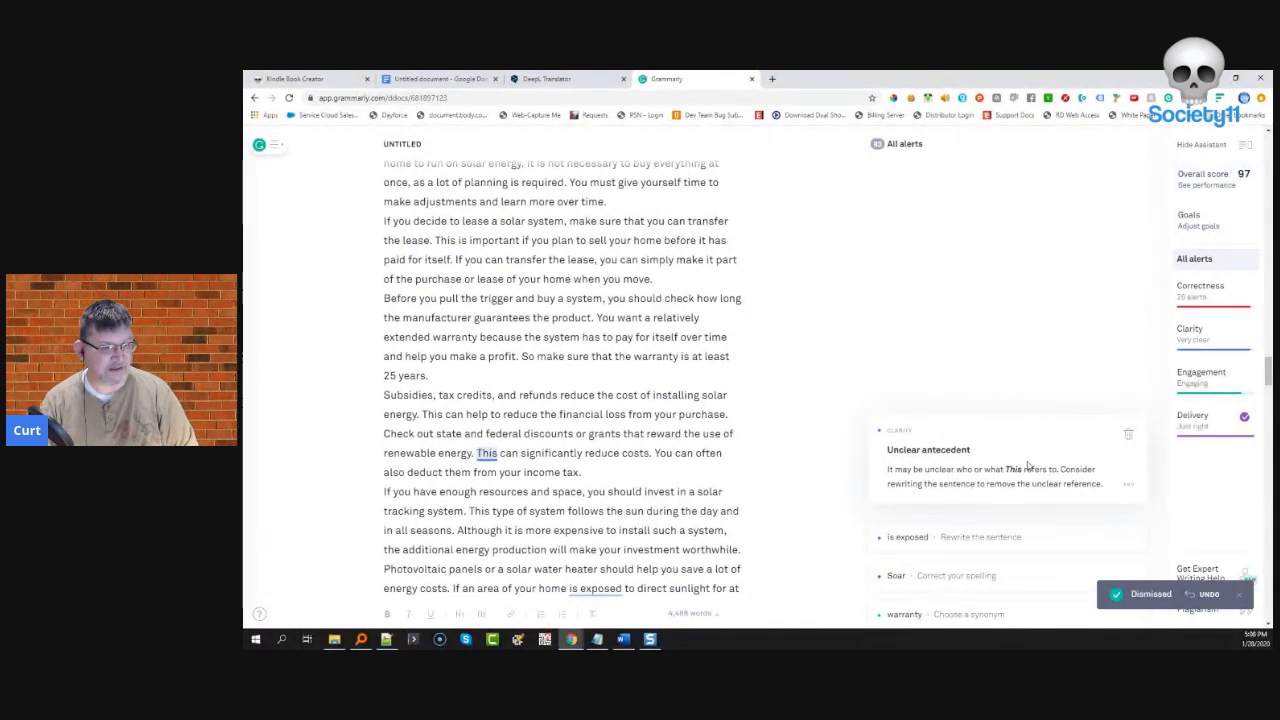
pyautogui.click(1130, 438)
pyautogui.click(987, 428)
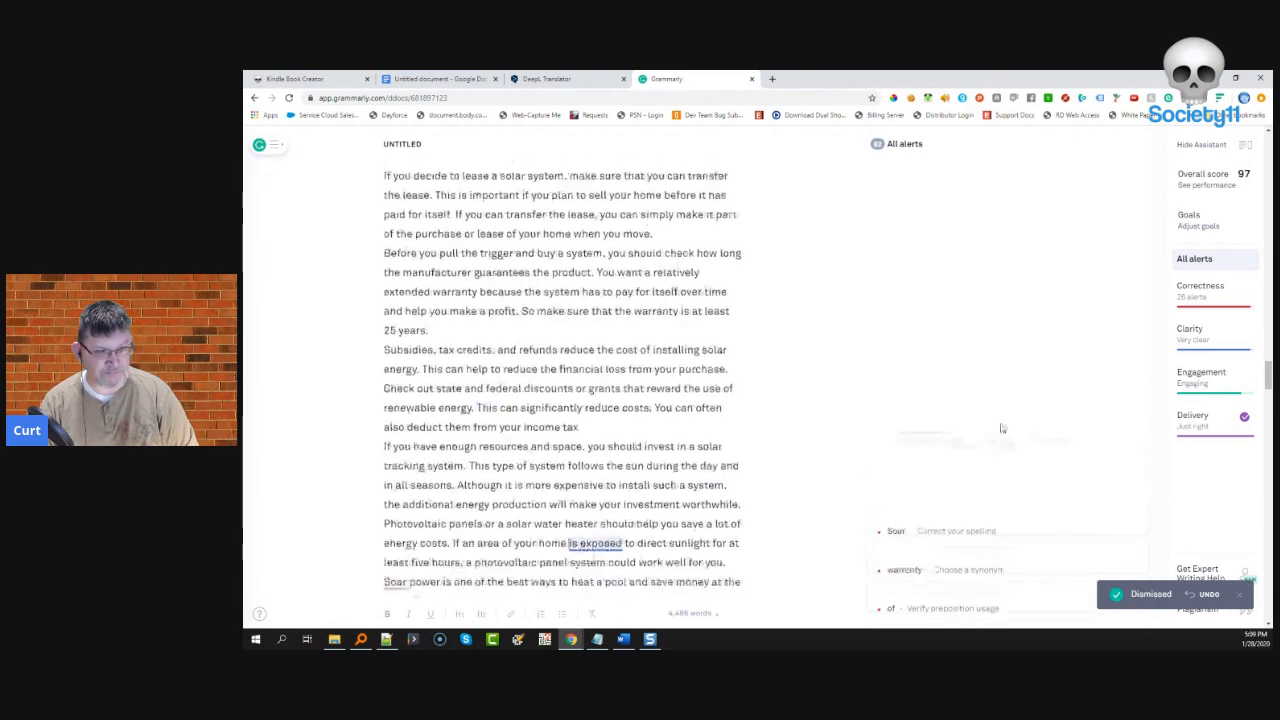
pyautogui.click(1128, 438)
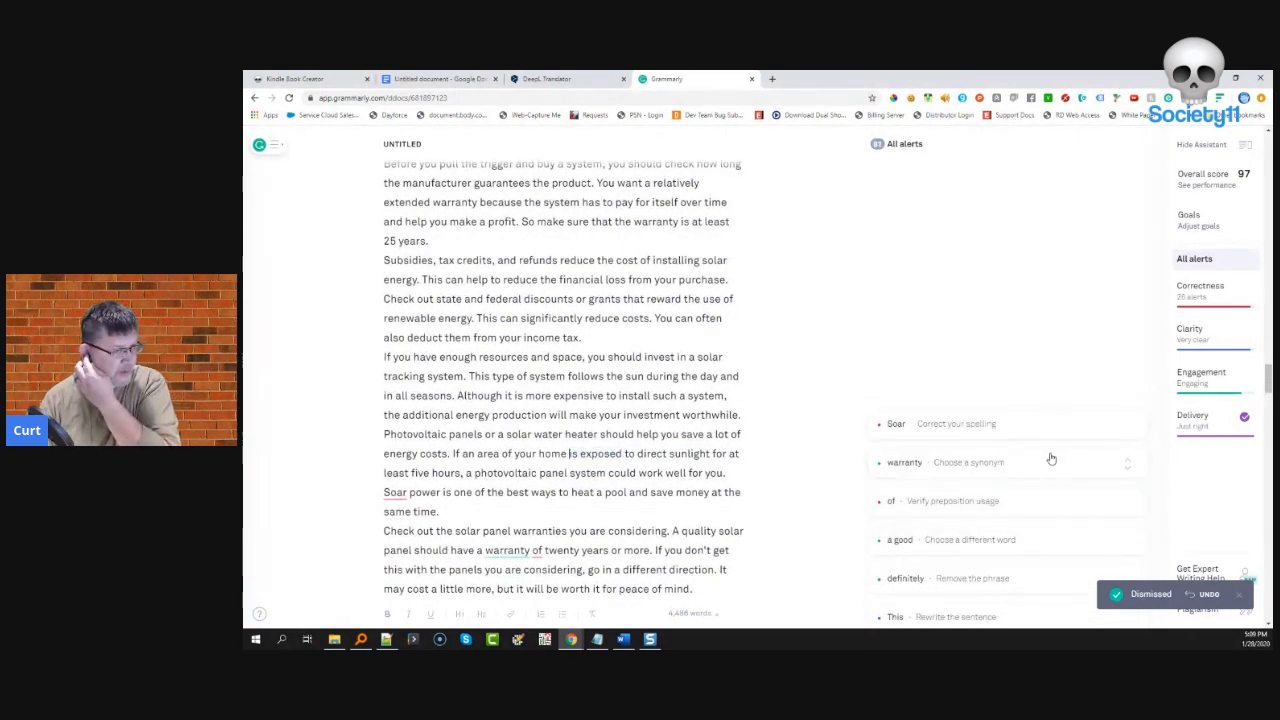
# - Correct 'Soar' to 'Solar', change 'warranty' to 'guarantee' and 'a good' to 'an excellent', and remove 'definitely'
pyautogui.click(1010, 426)
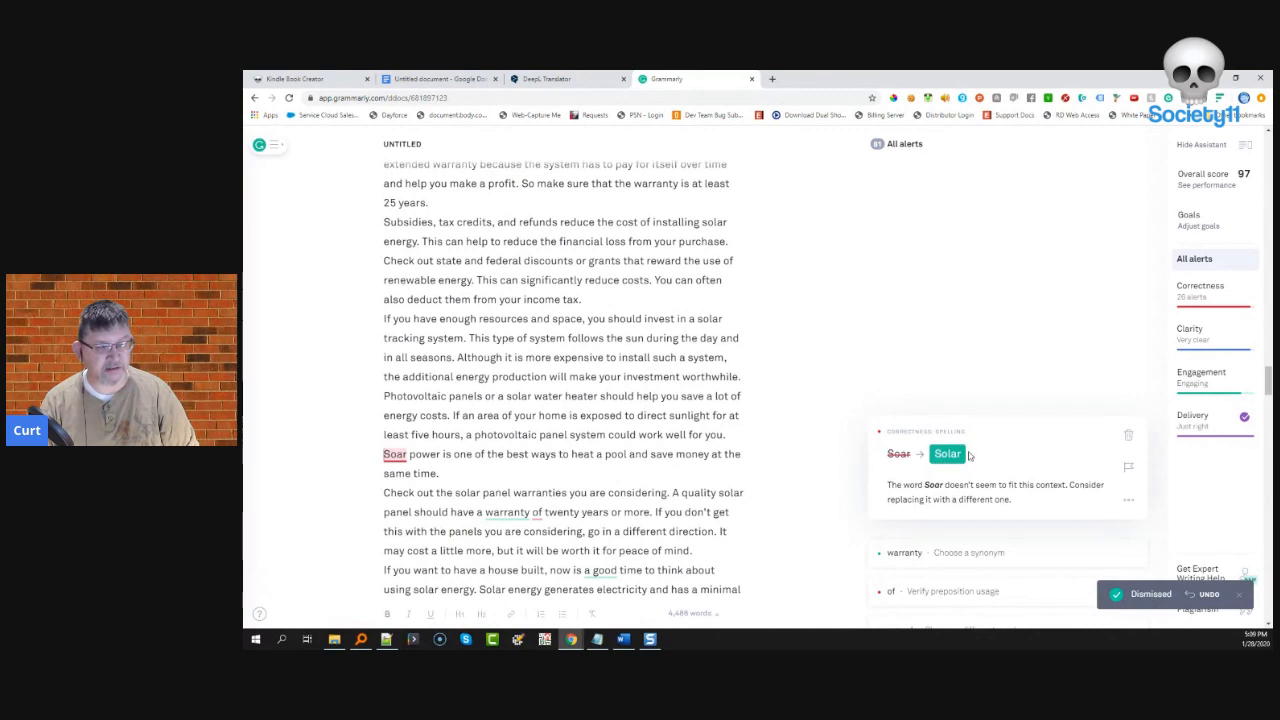
pyautogui.click(951, 456)
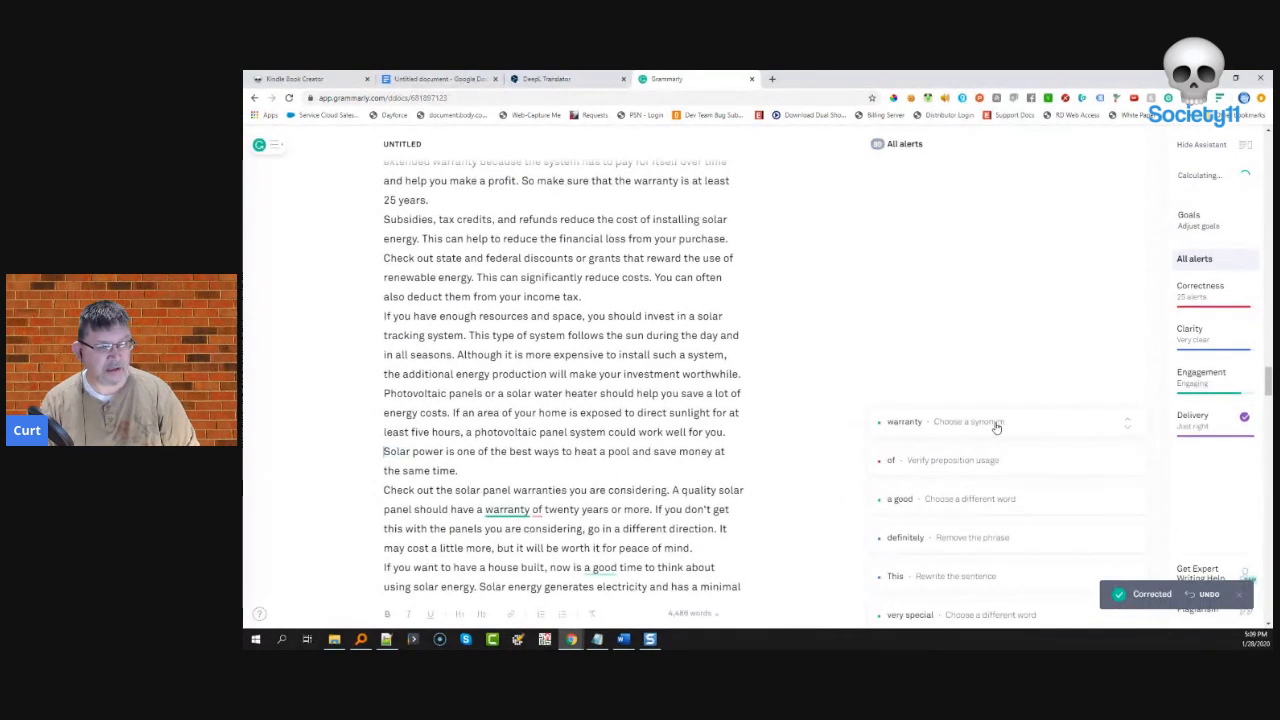
pyautogui.click(996, 426)
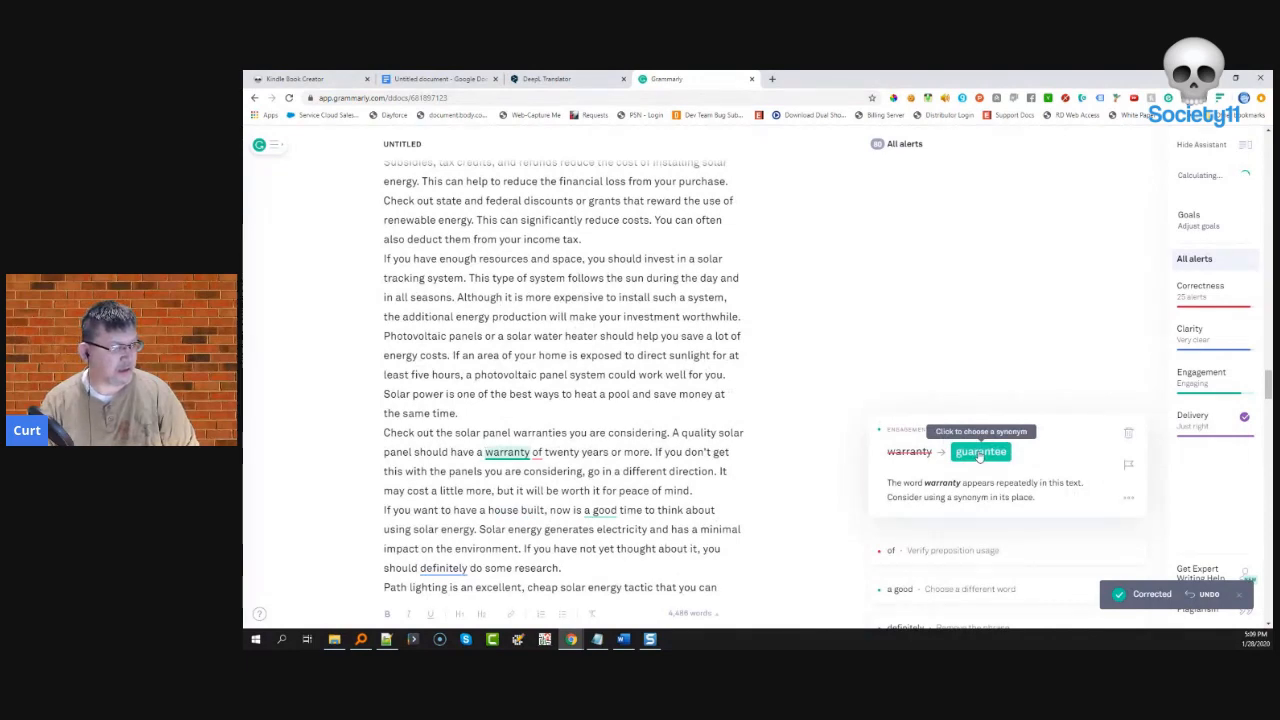
pyautogui.click(980, 452)
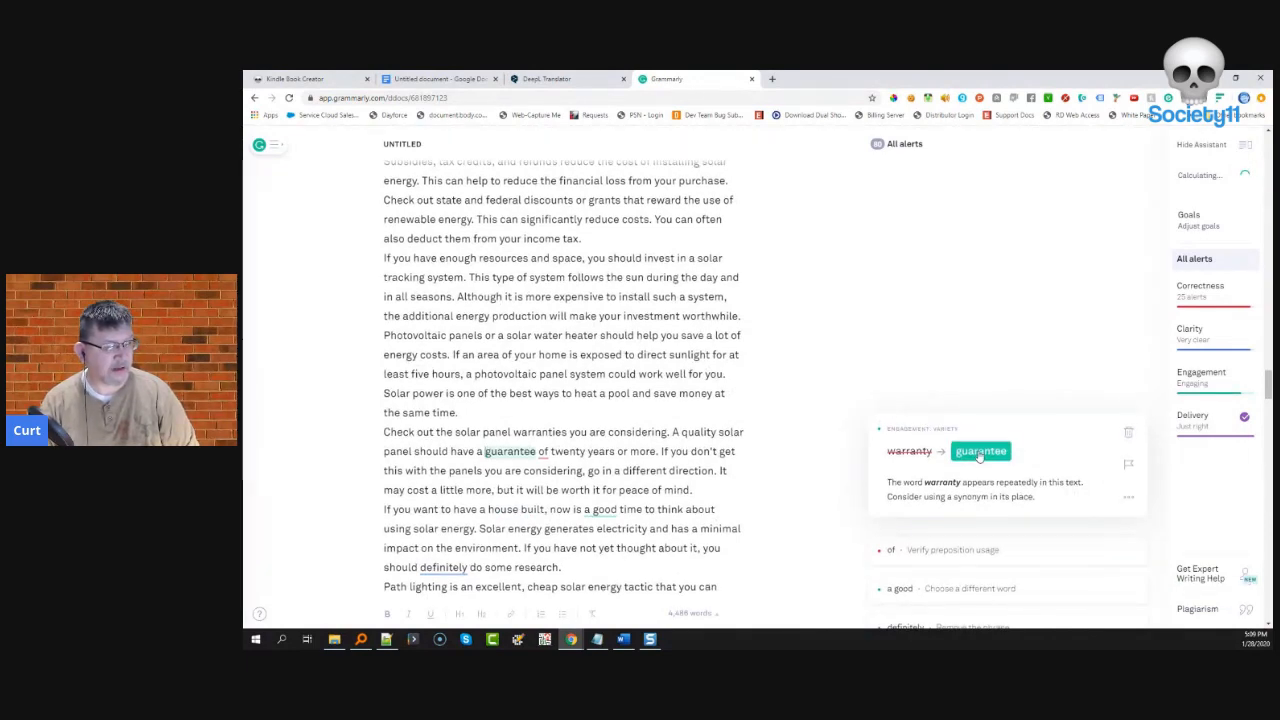
pyautogui.click(1050, 427)
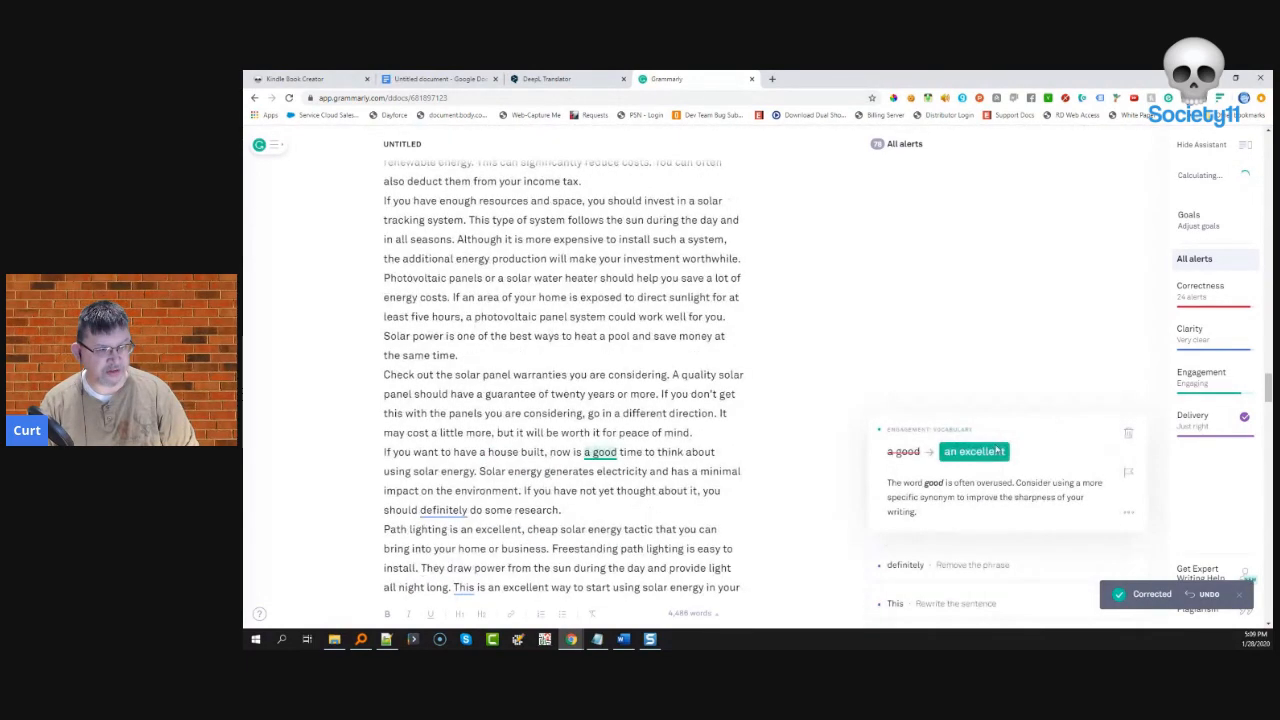
pyautogui.click(978, 452)
pyautogui.click(975, 437)
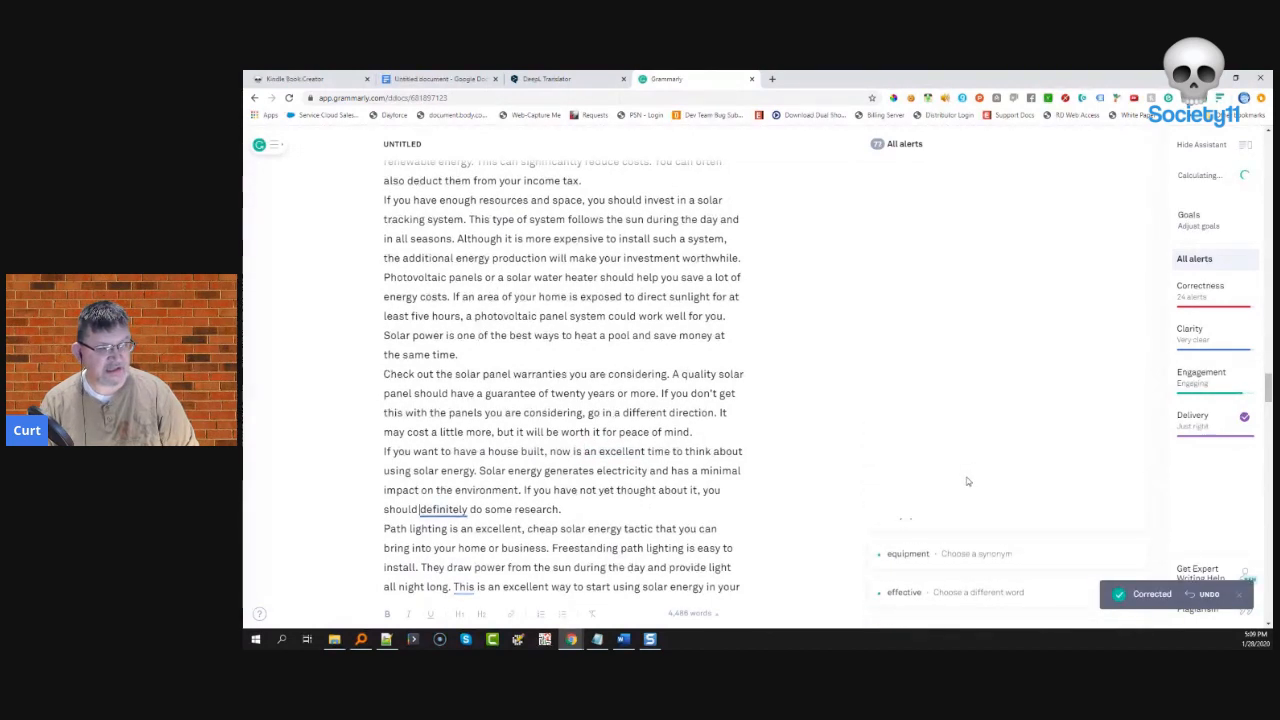
pyautogui.click(928, 454)
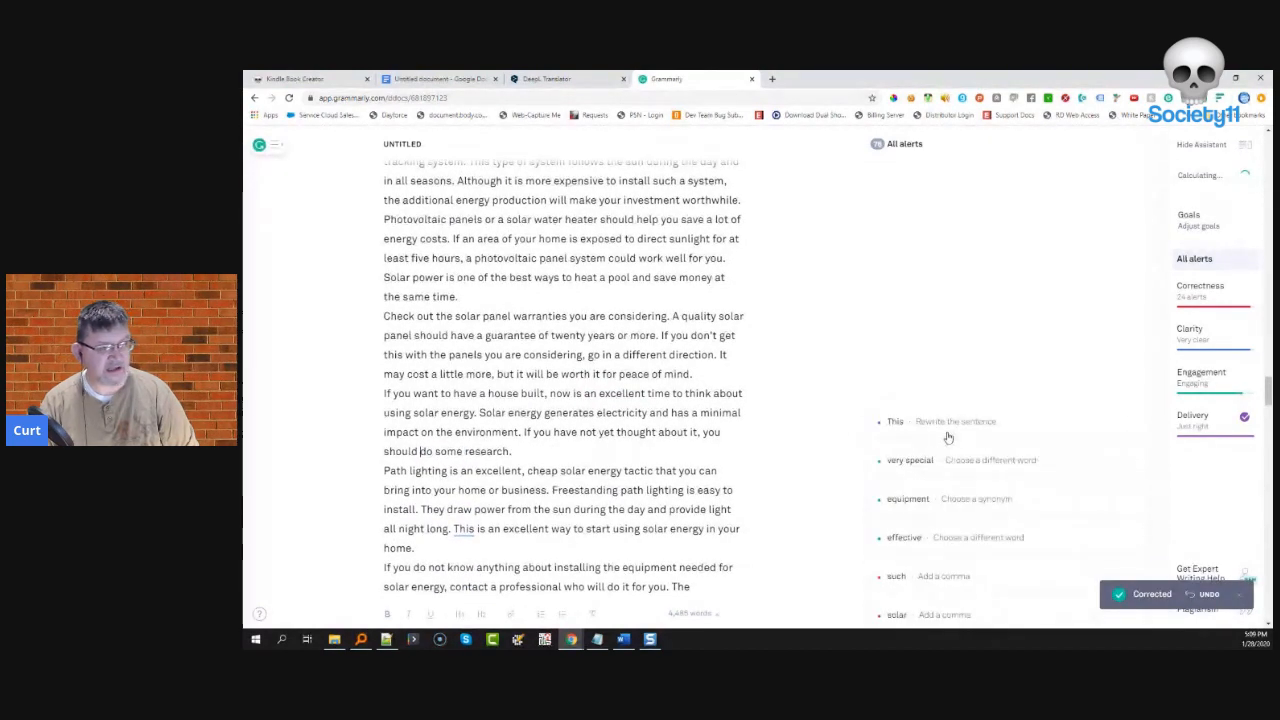
# - Dismiss another 'This' alert and change 'very special', 'equipment', 'effective' to 'extraordinary', 'material', 'active'
pyautogui.click(948, 435)
pyautogui.click(1127, 432)
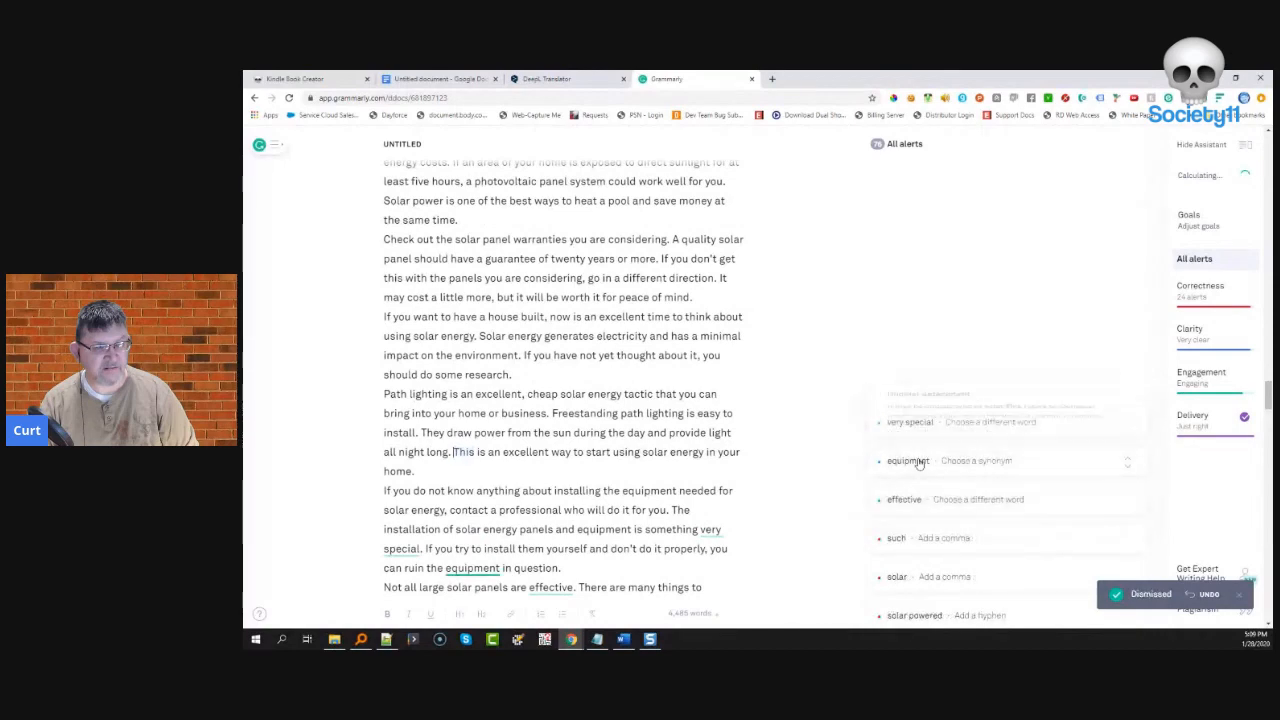
pyautogui.click(932, 422)
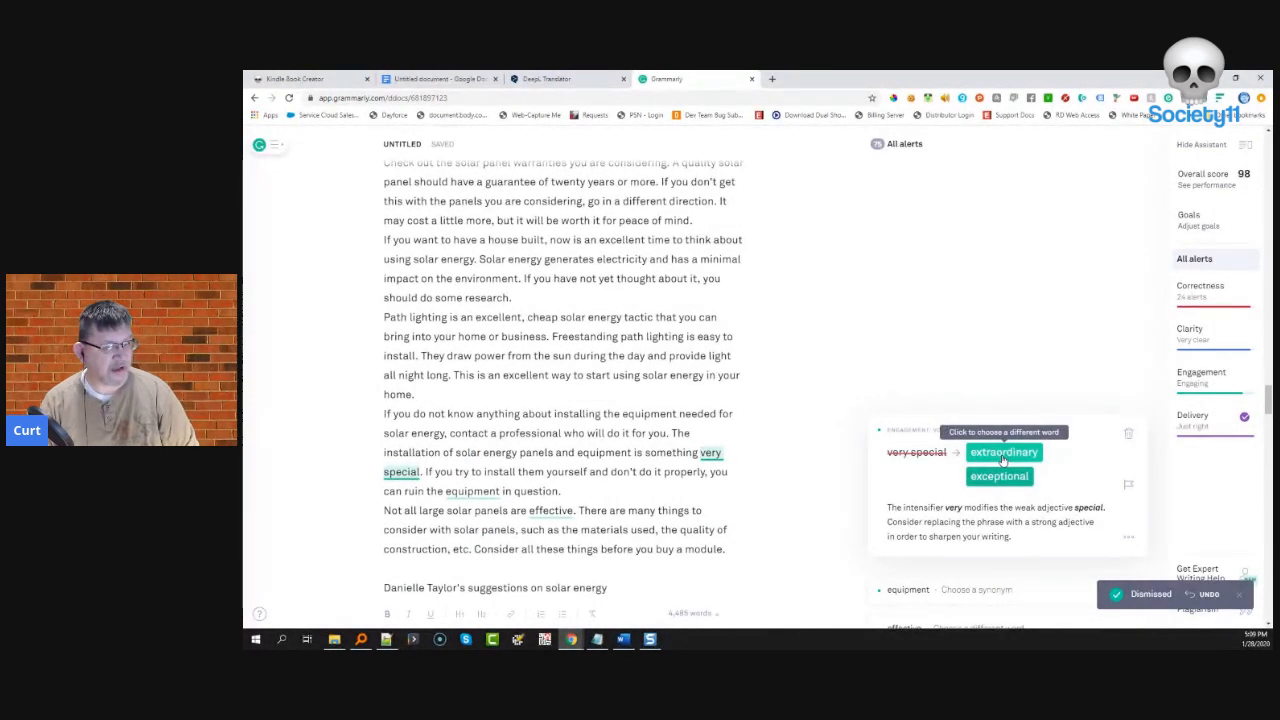
pyautogui.click(1003, 453)
pyautogui.click(995, 425)
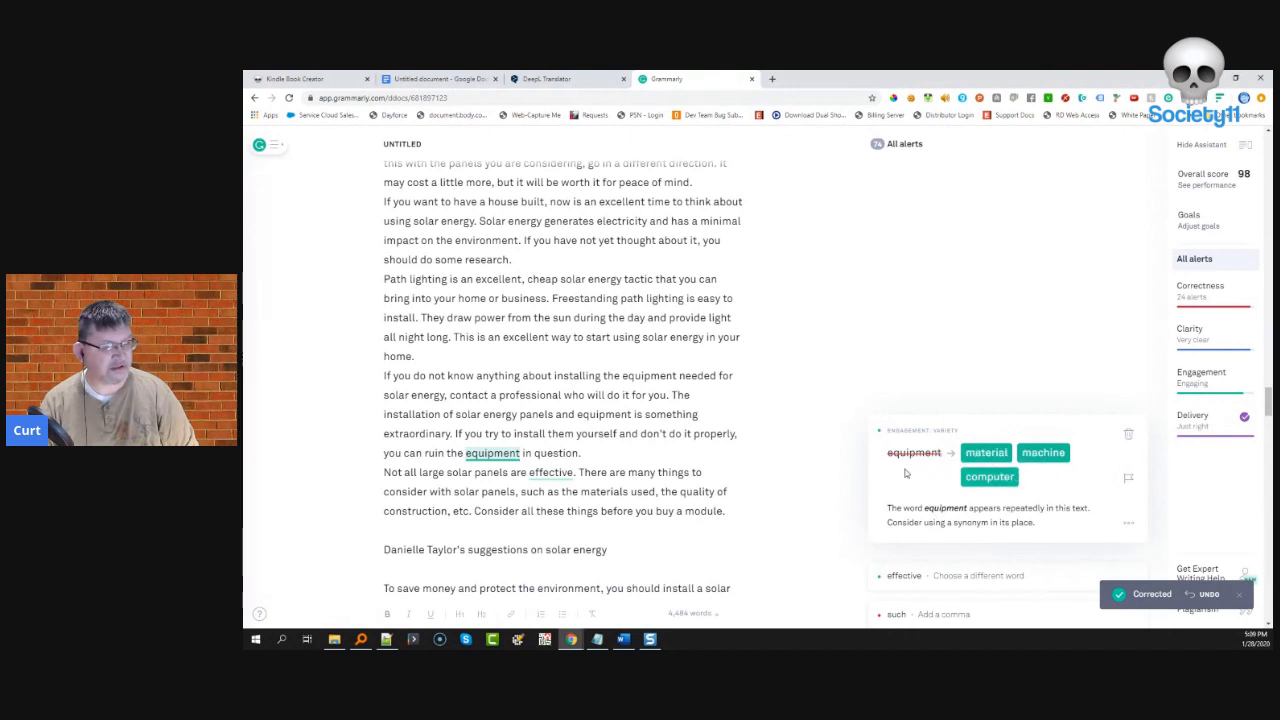
pyautogui.click(986, 453)
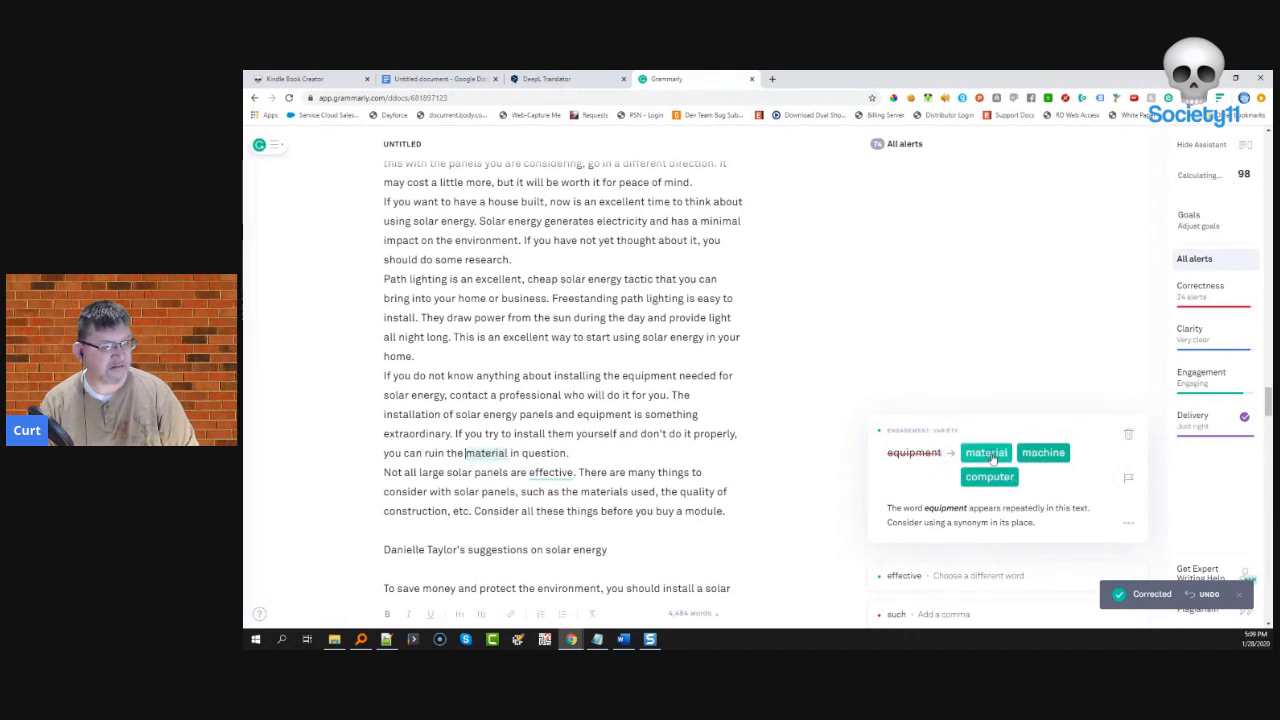
pyautogui.click(1015, 432)
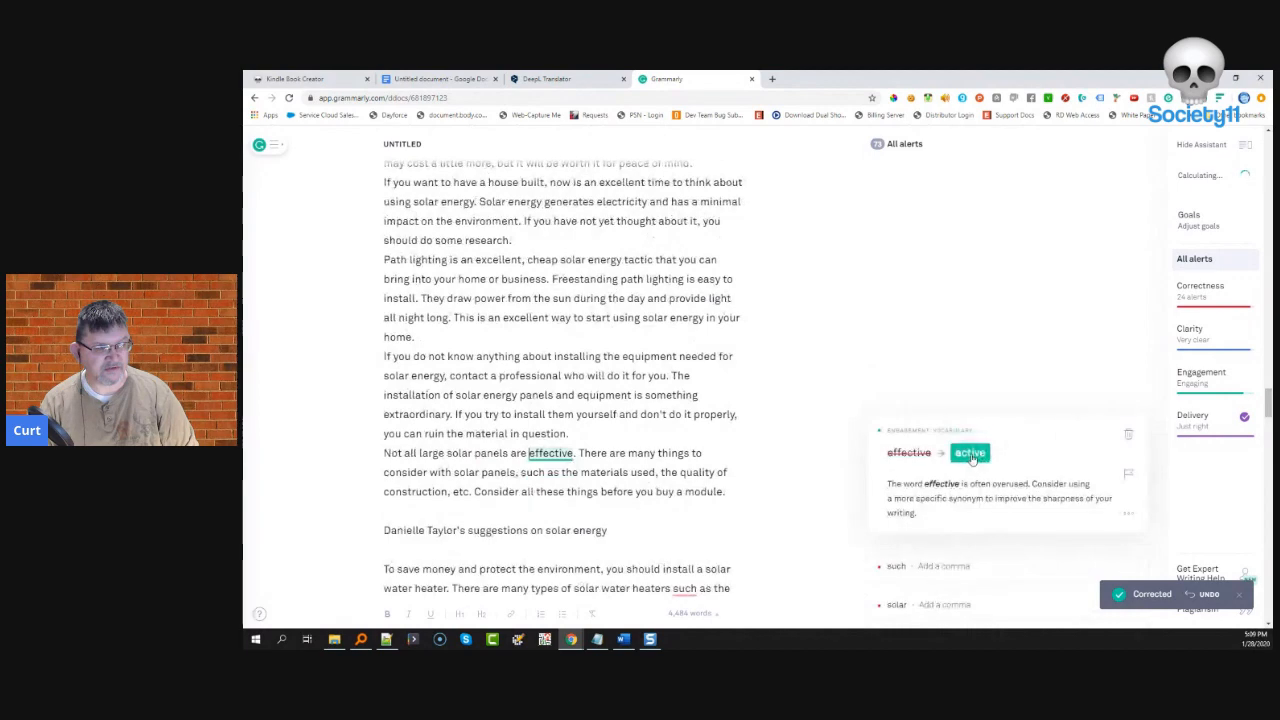
pyautogui.click(971, 452)
# - Add commas before 'such' and after 'solar', and reject the 'astral' synonym for 'solar'
pyautogui.click(966, 428)
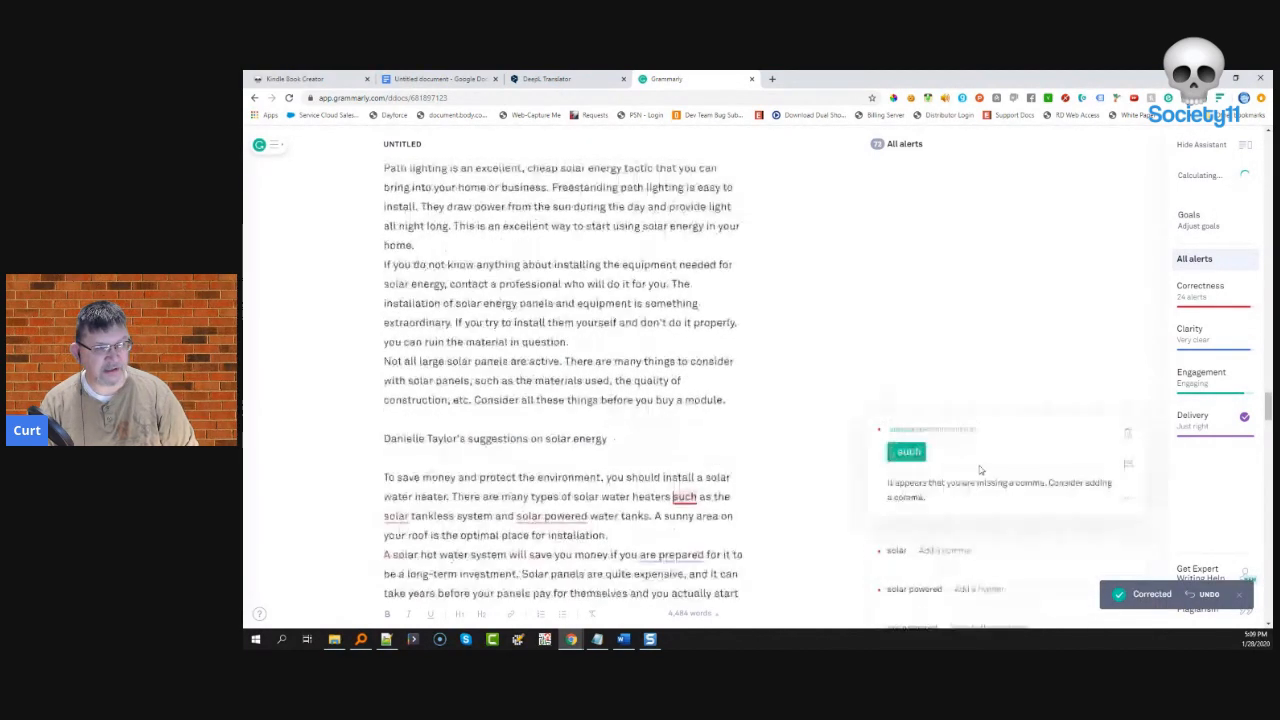
pyautogui.click(906, 453)
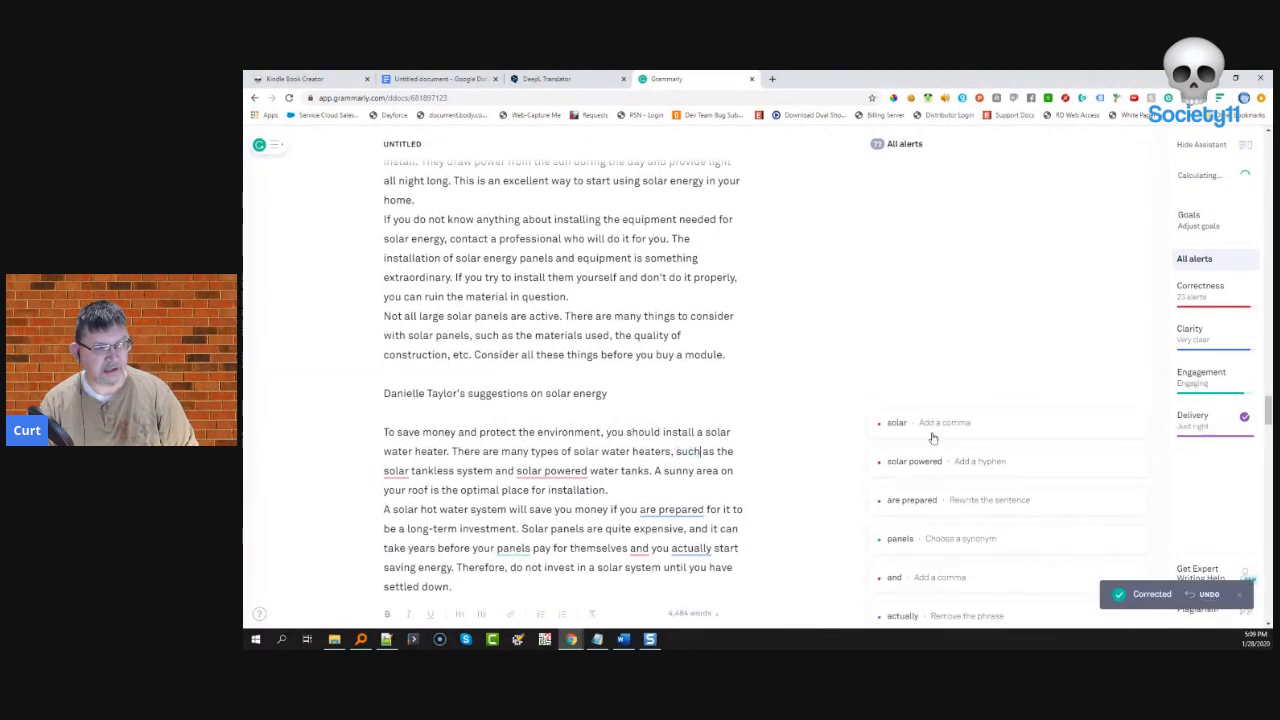
pyautogui.click(918, 424)
pyautogui.click(906, 453)
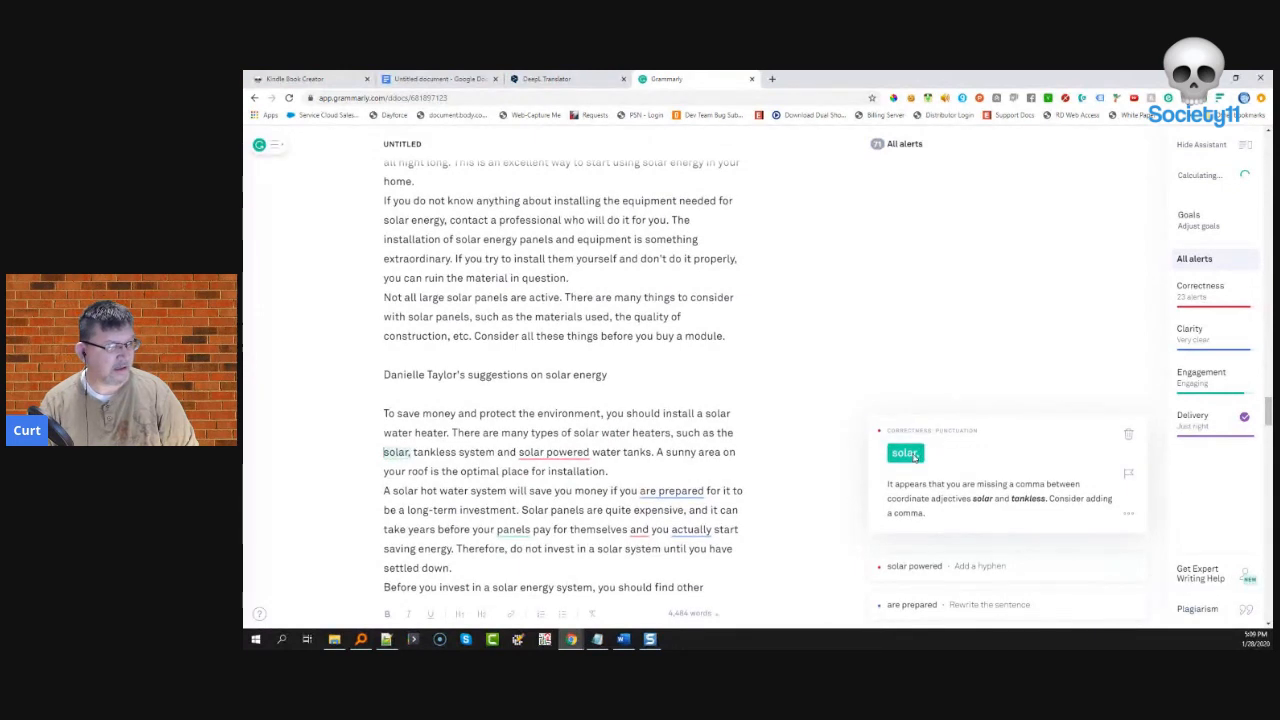
pyautogui.click(934, 423)
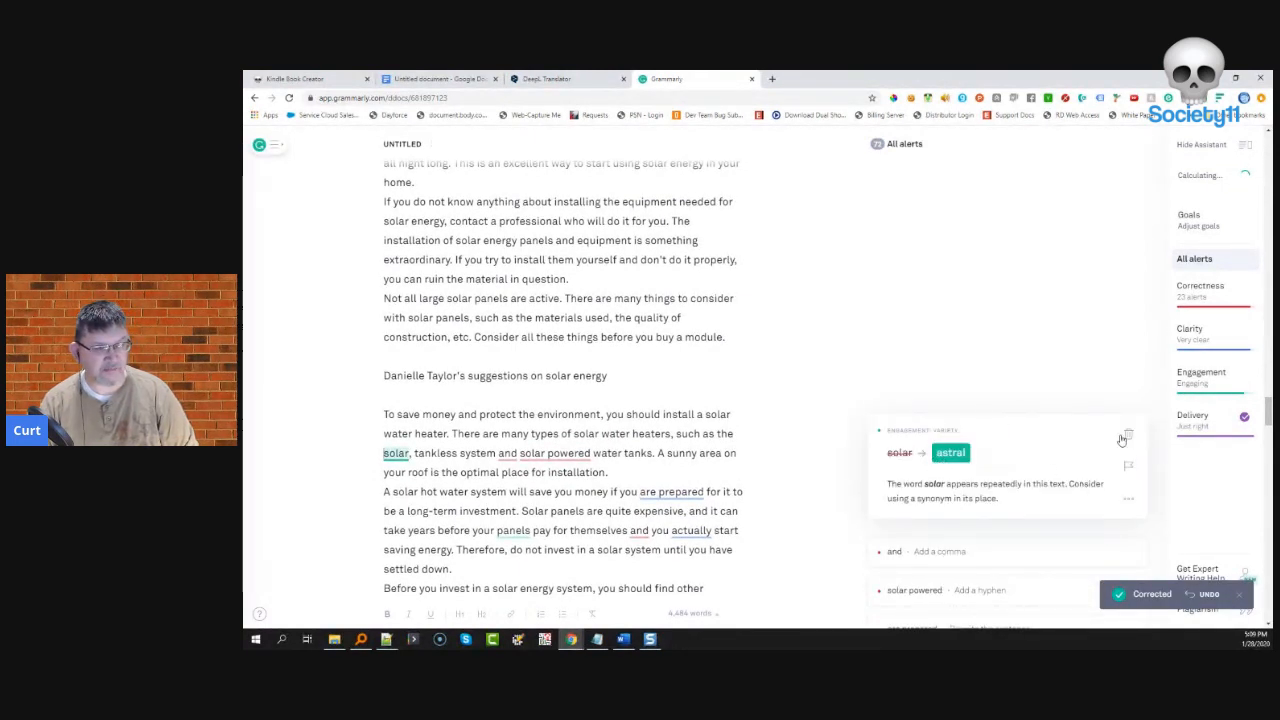
pyautogui.click(1129, 435)
# - Add a comma after 'system', remove 'the' before 'solar', and dismiss the comma suggestion on 'solar'
pyautogui.click(946, 431)
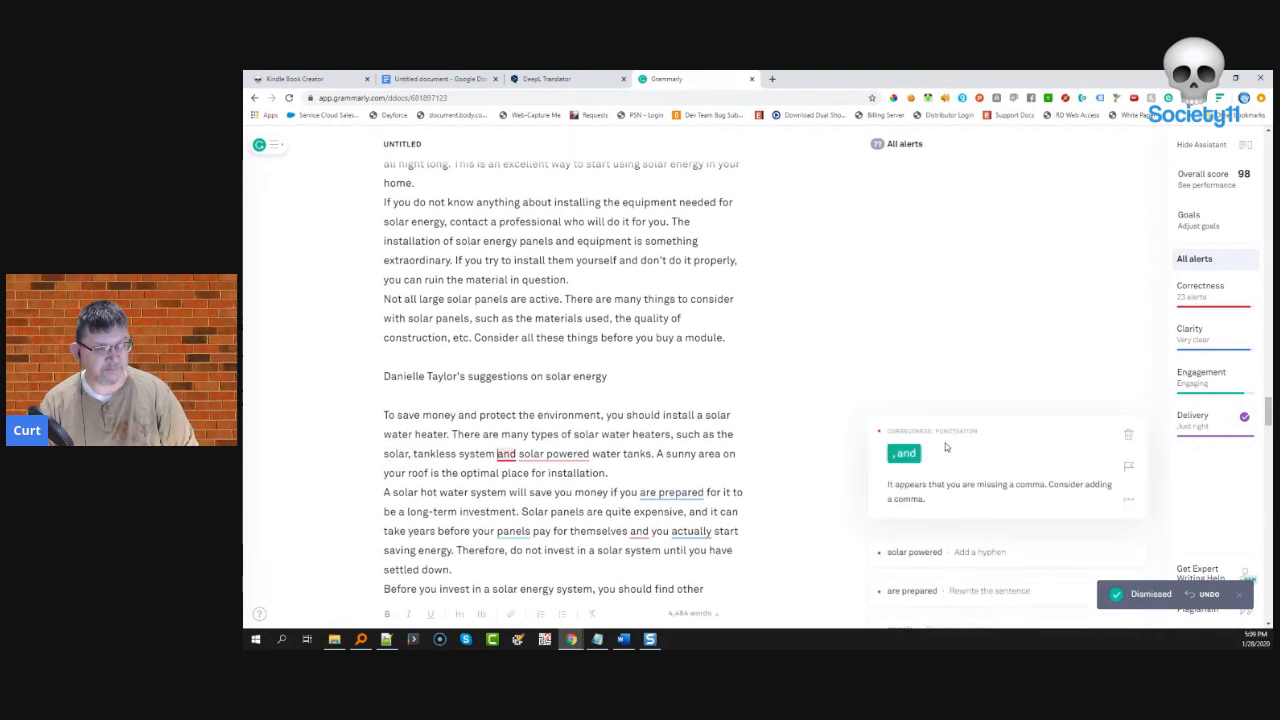
pyautogui.click(904, 454)
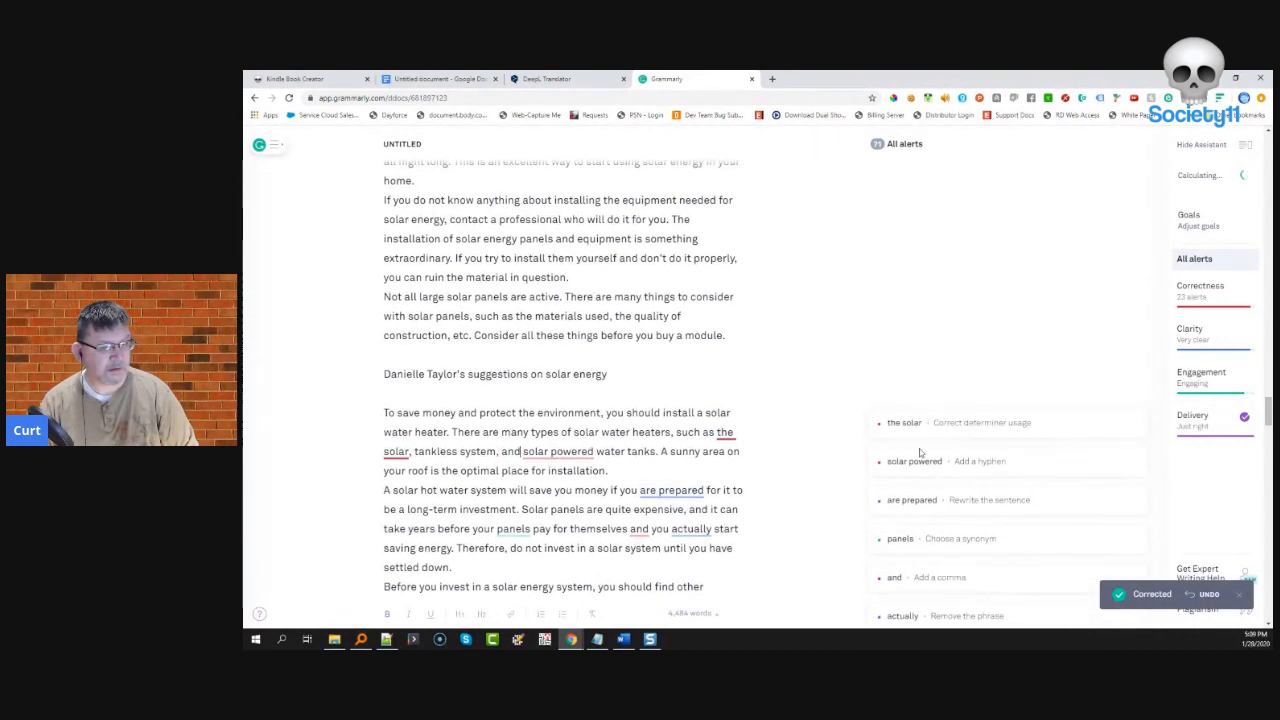
pyautogui.click(924, 430)
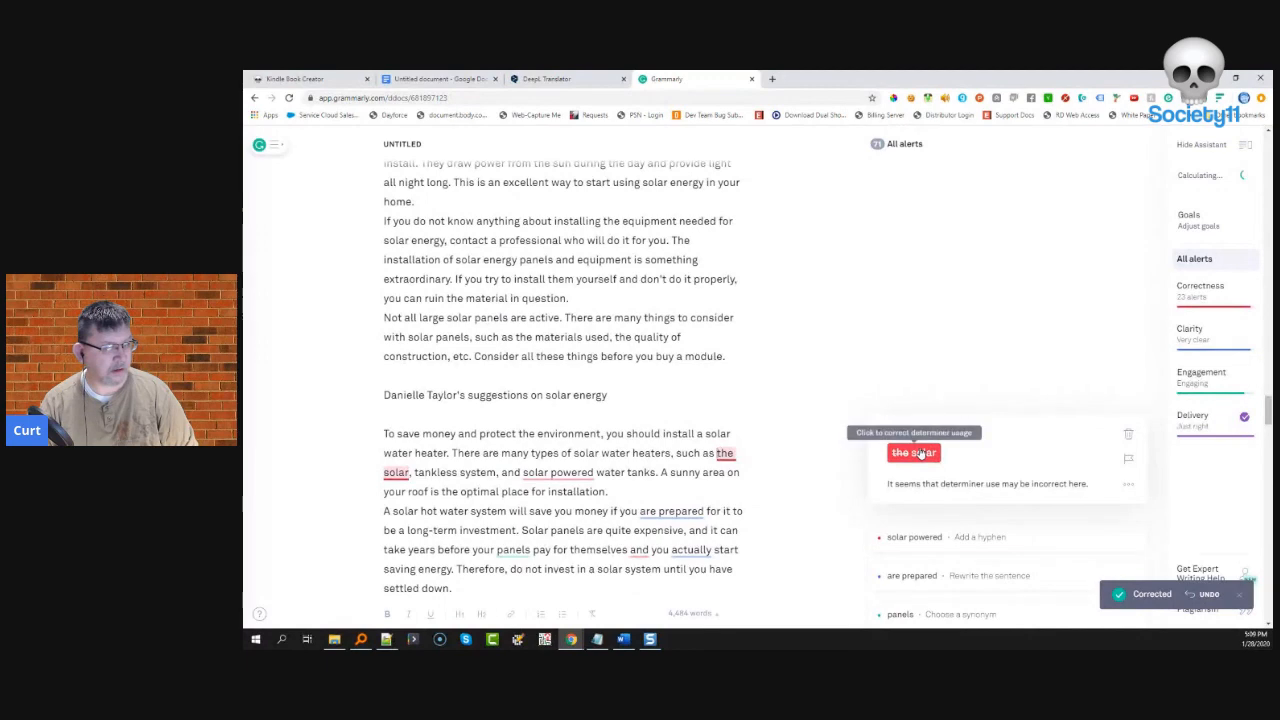
pyautogui.click(921, 453)
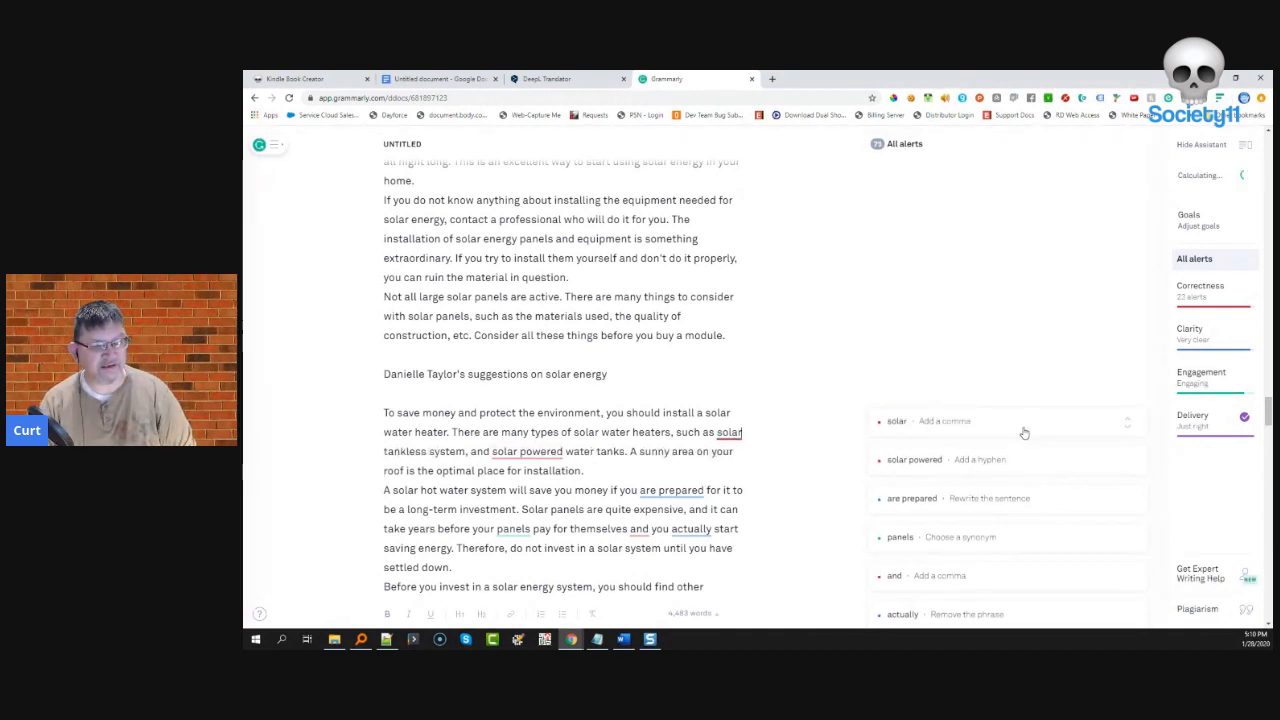
pyautogui.click(1117, 426)
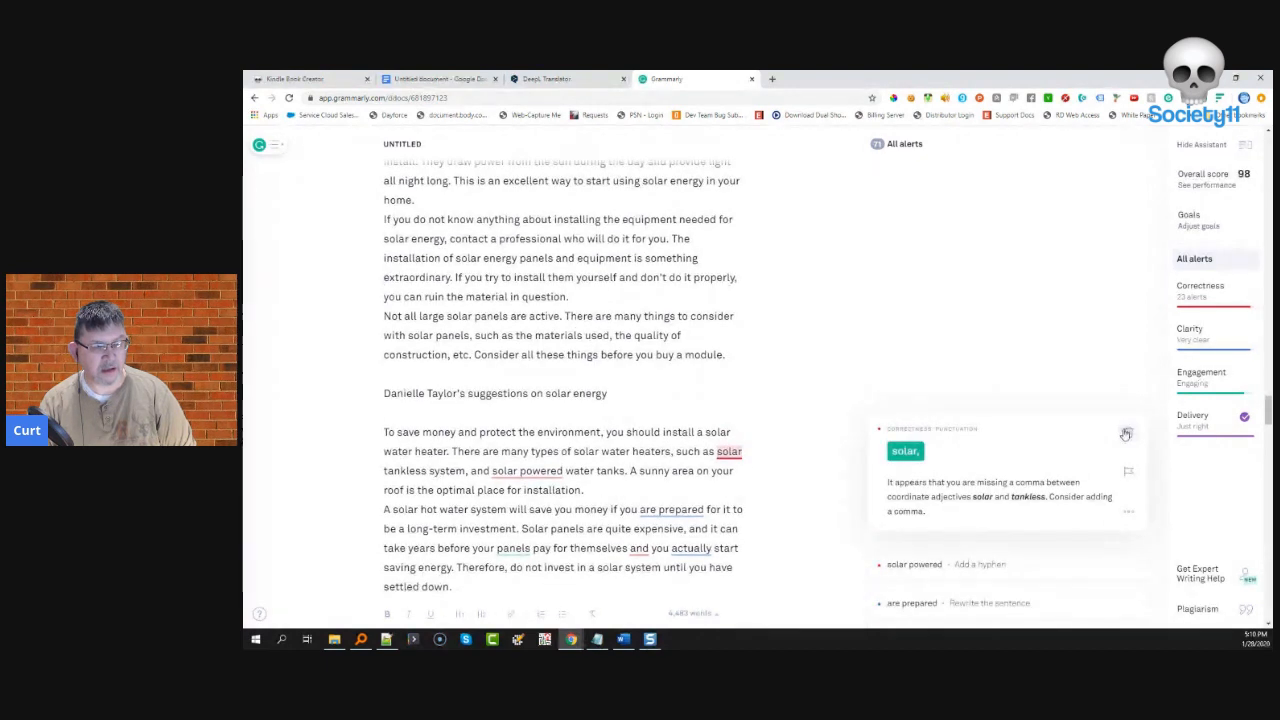
pyautogui.click(1126, 434)
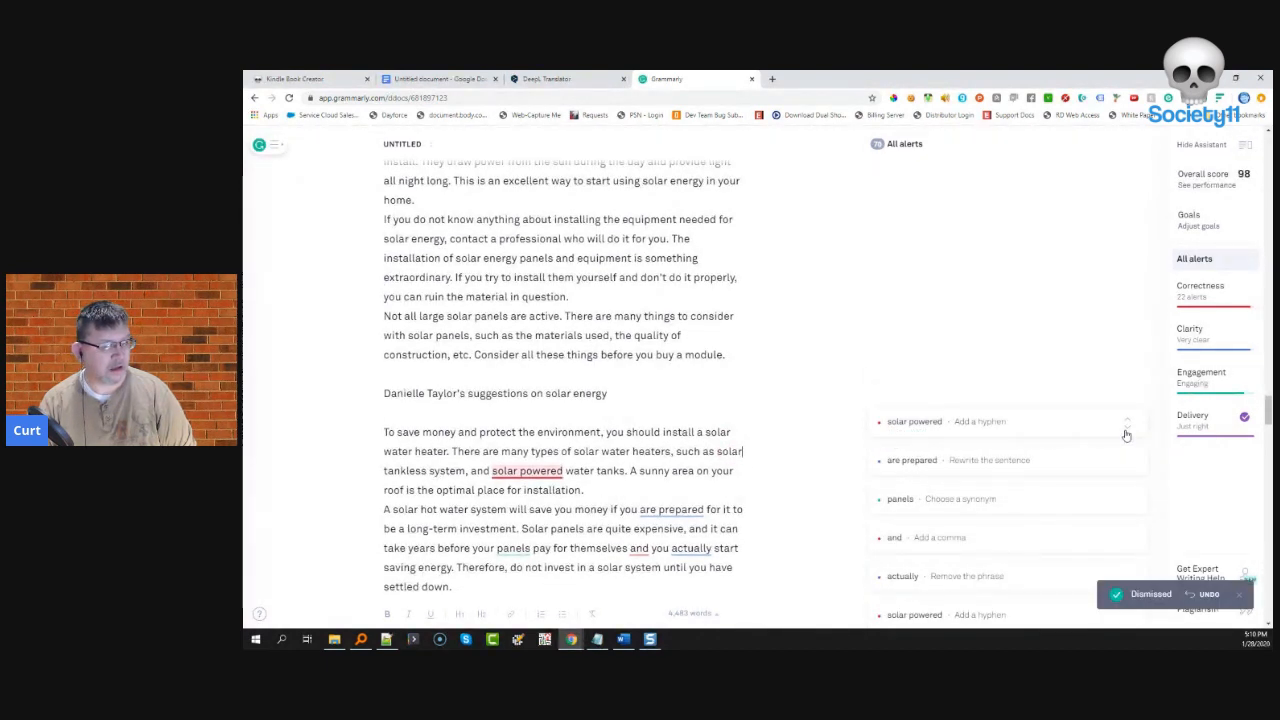
# - Hyphenate 'solar-powered', change 'system' to 'systems', and dismiss the 'are prepared' rewrite alert
pyautogui.click(1118, 436)
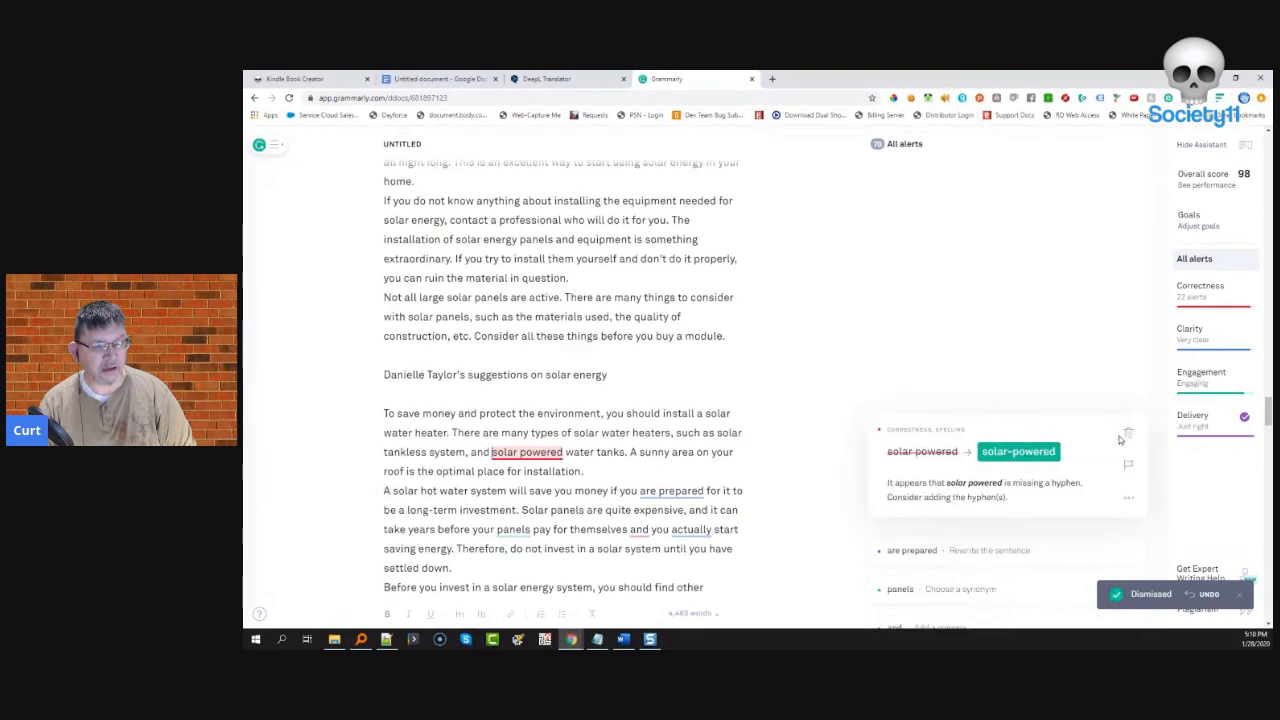
pyautogui.click(1020, 455)
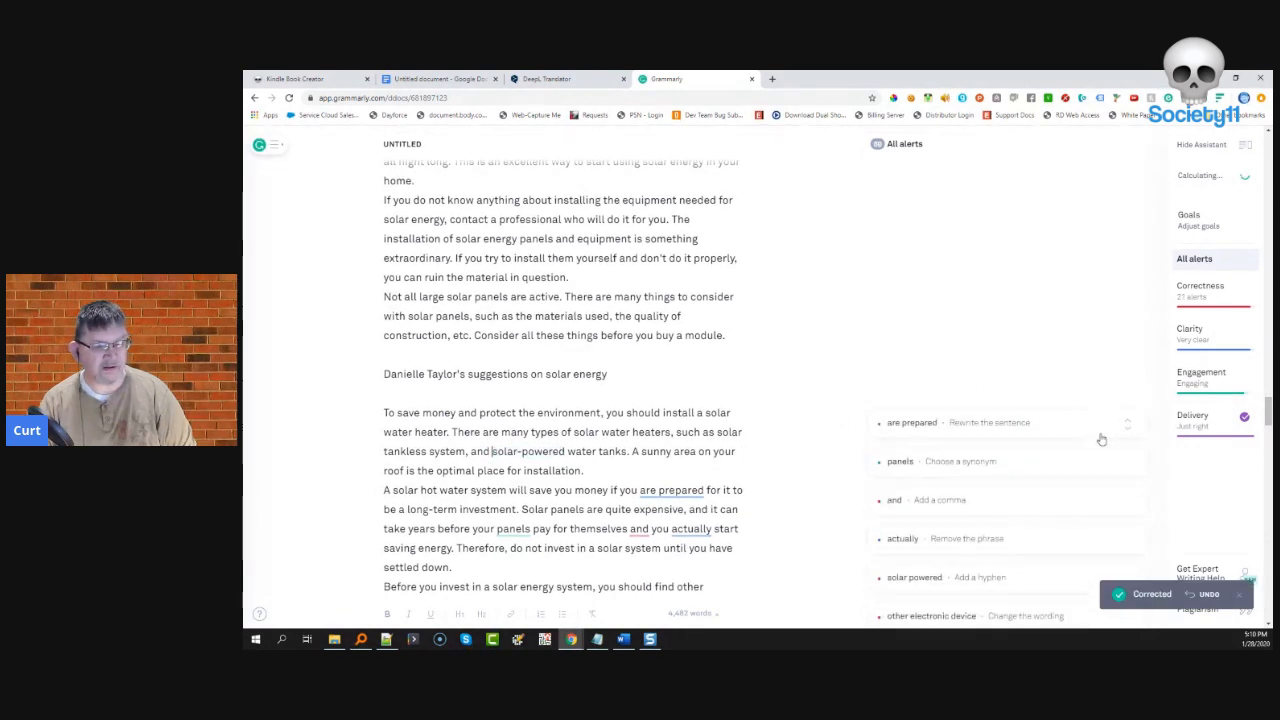
pyautogui.click(985, 432)
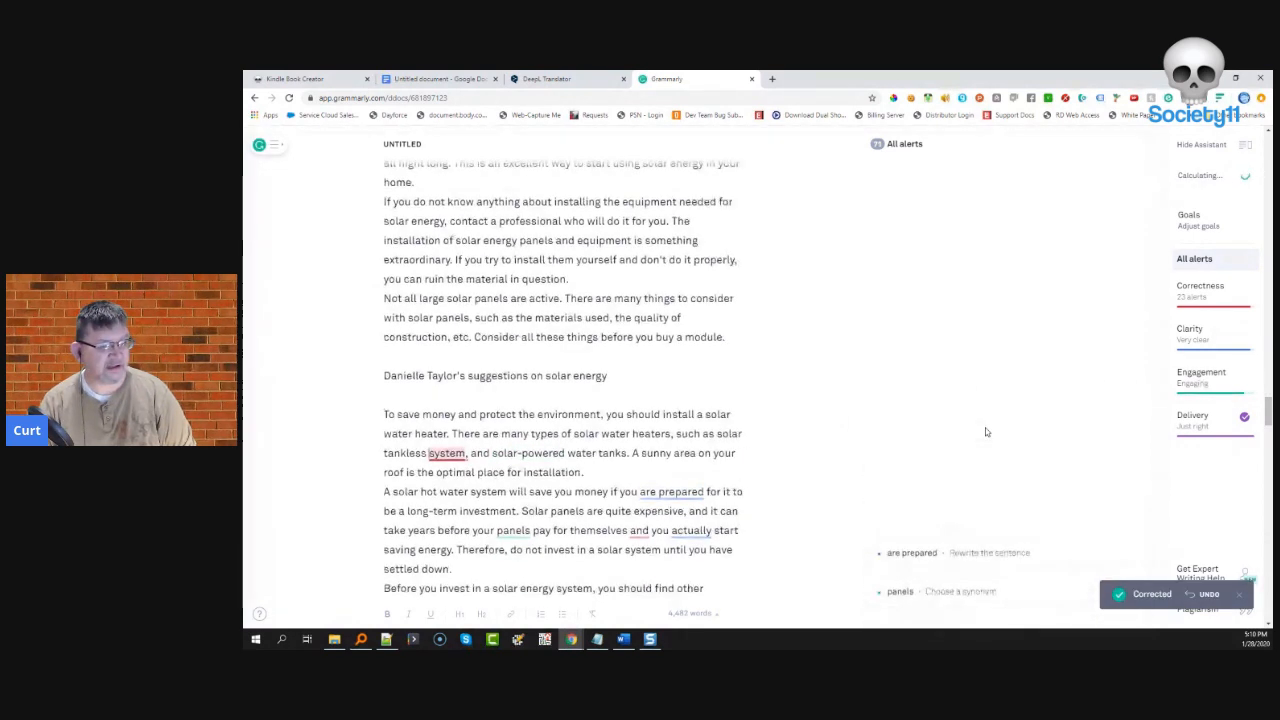
pyautogui.click(967, 452)
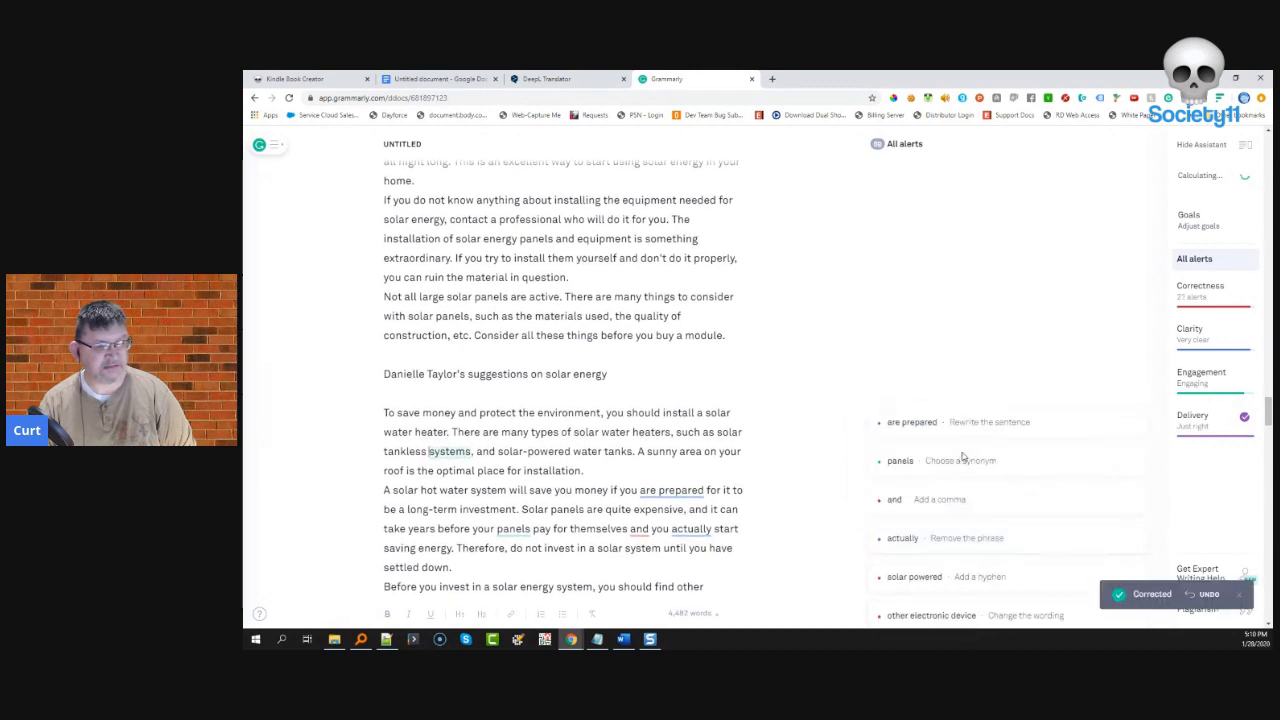
pyautogui.click(1131, 432)
# - Reject the 'groups' synonym for 'panels', add a comma after 'themselves', and delete 'actually'
pyautogui.click(937, 422)
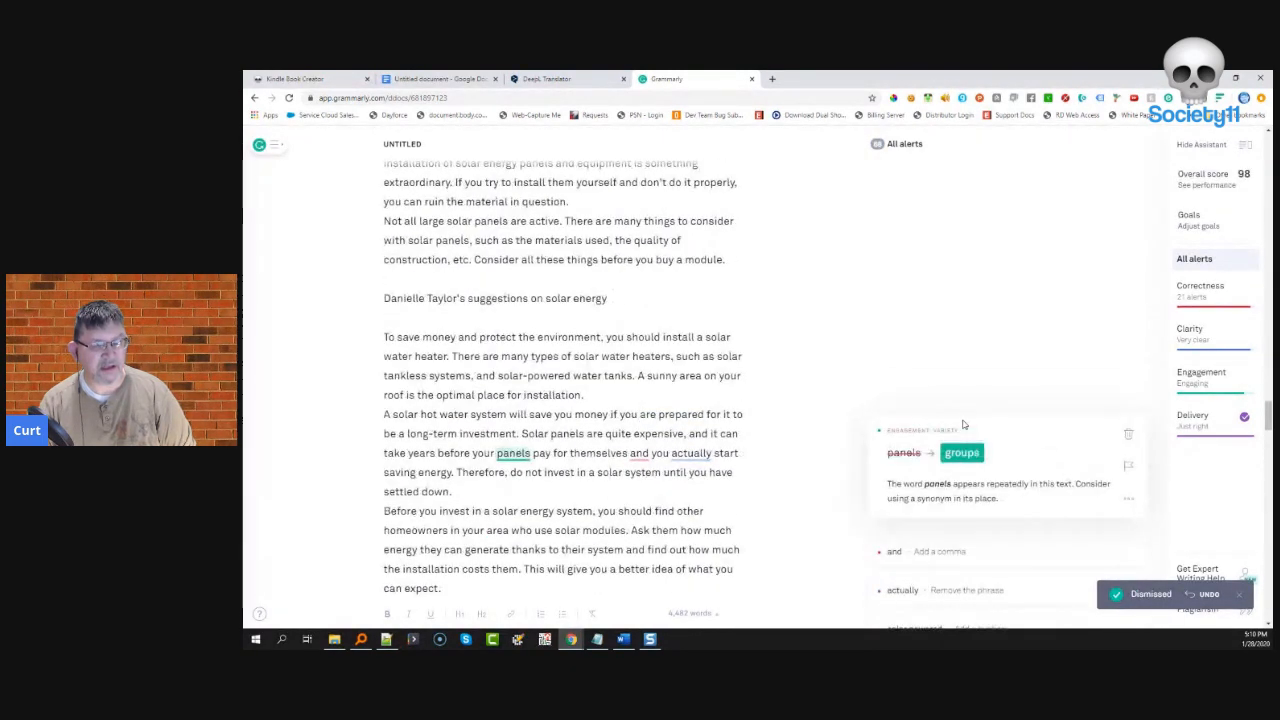
pyautogui.click(1125, 435)
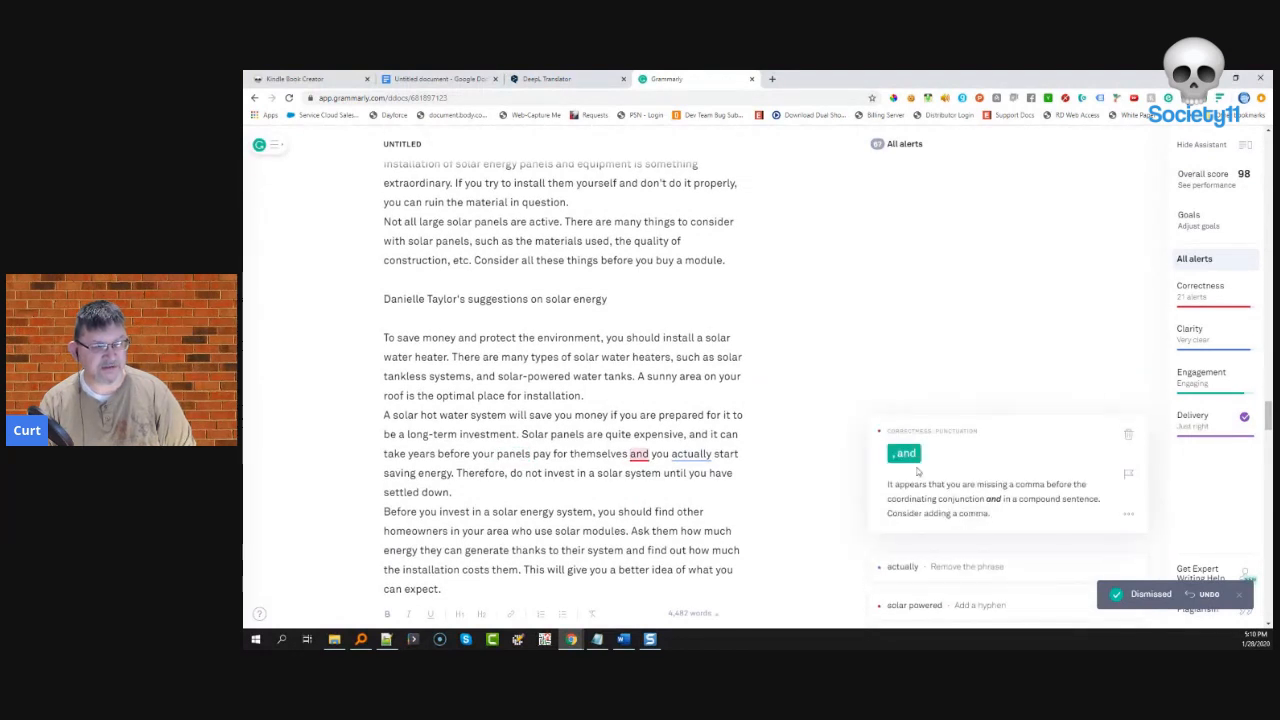
pyautogui.click(903, 453)
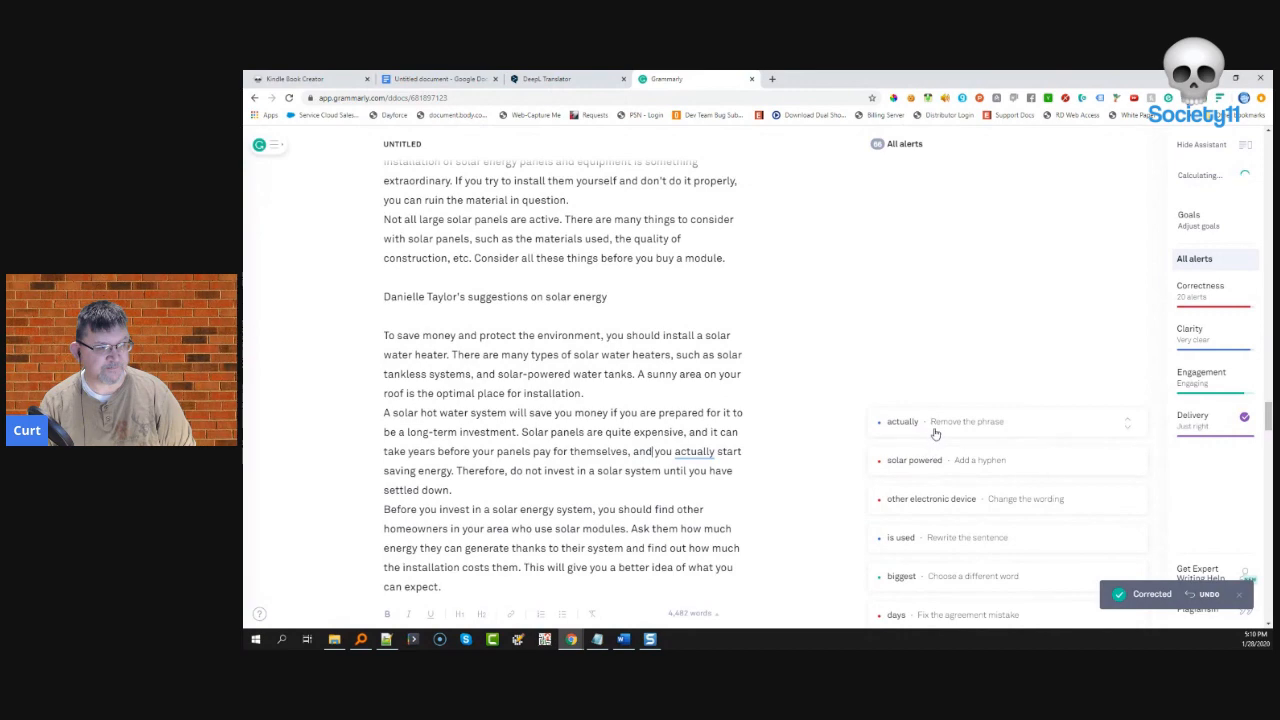
pyautogui.click(901, 450)
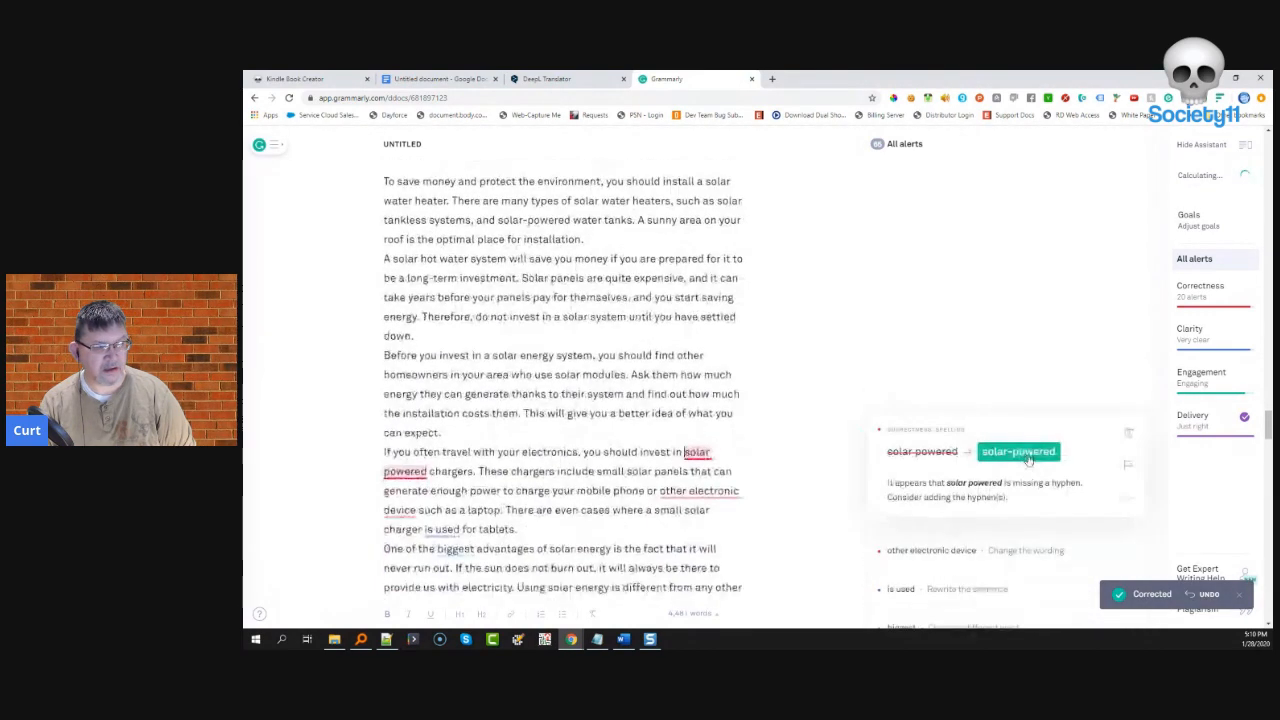
# - Hyphenate 'solar-powered' chargers, change to 'another electronic device', and dismiss the 'is used' passive-voice alert
pyautogui.click(1028, 455)
pyautogui.click(976, 424)
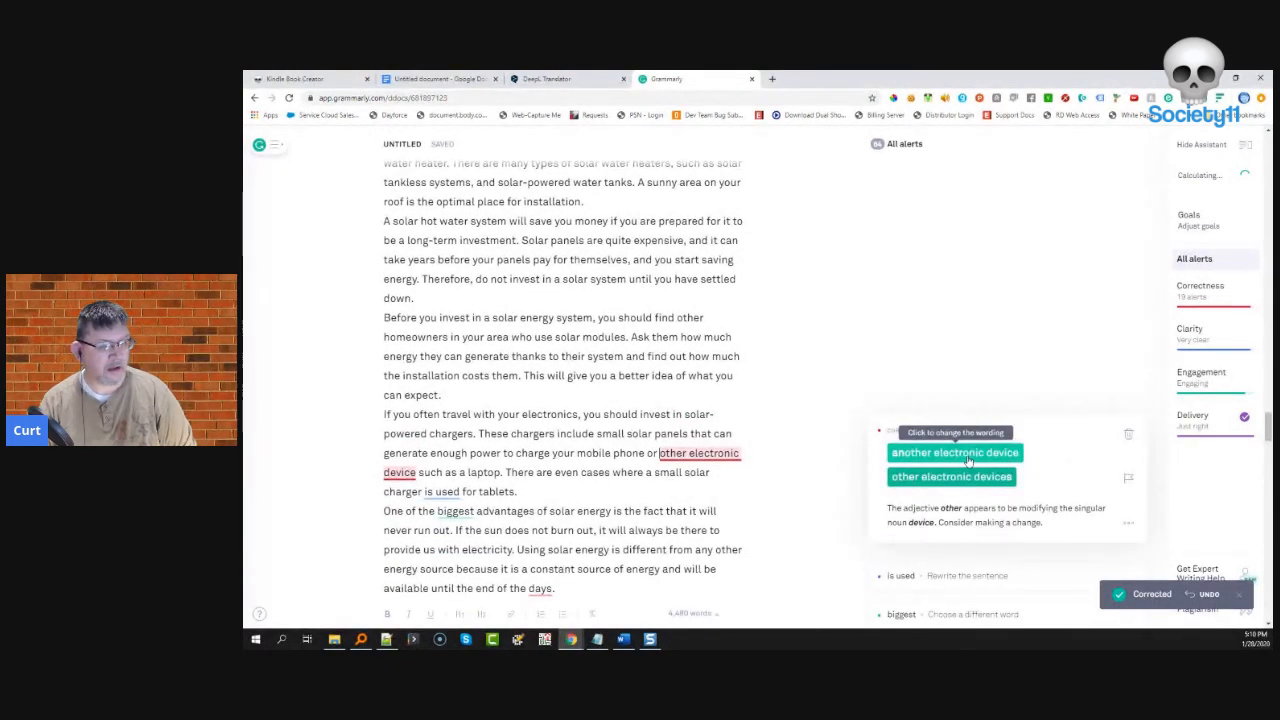
pyautogui.click(940, 455)
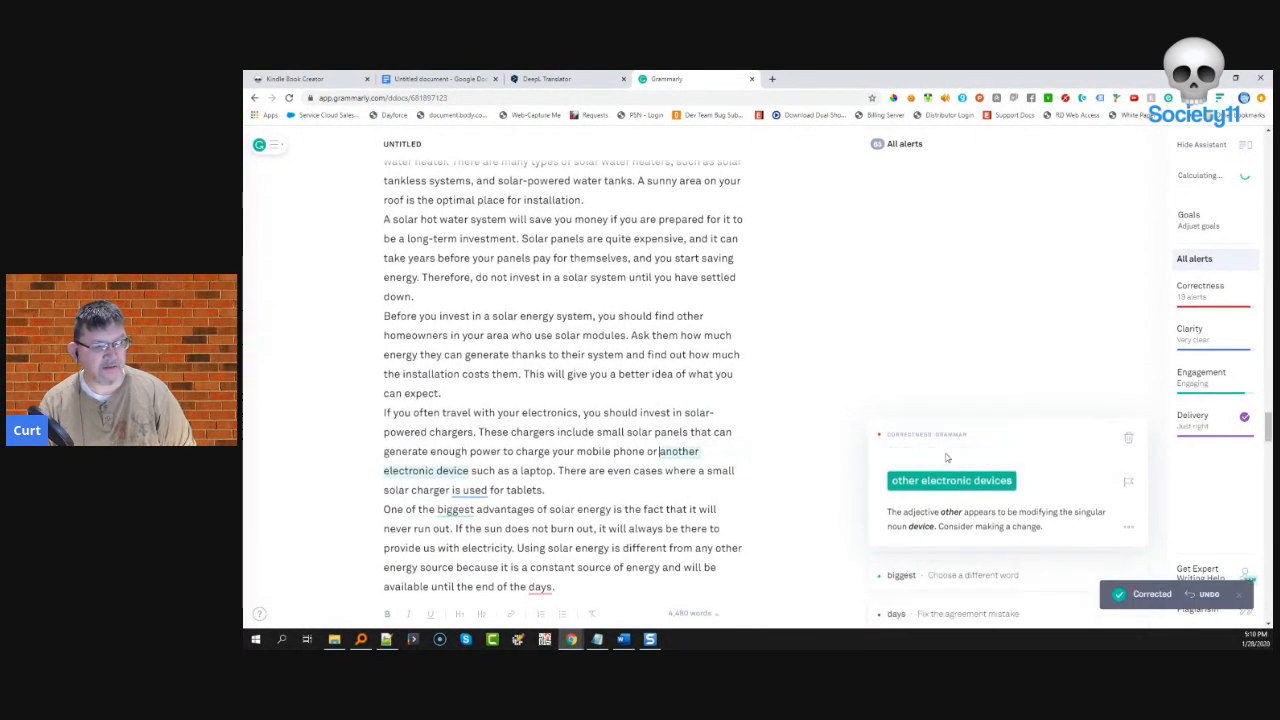
pyautogui.click(922, 424)
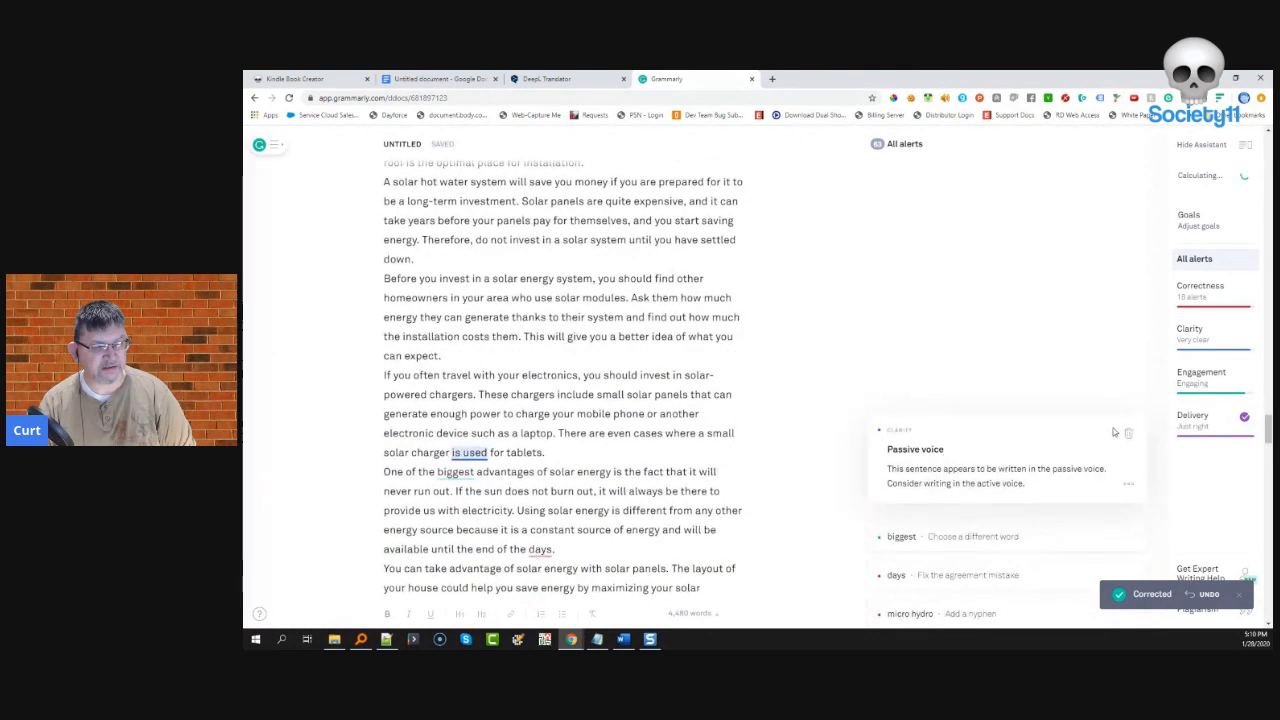
pyautogui.click(1126, 435)
# - Change 'biggest' to 'most significant', 'days' to 'day', 'big' to 'significant', and hyphenate 'micro-hydro'
pyautogui.click(901, 425)
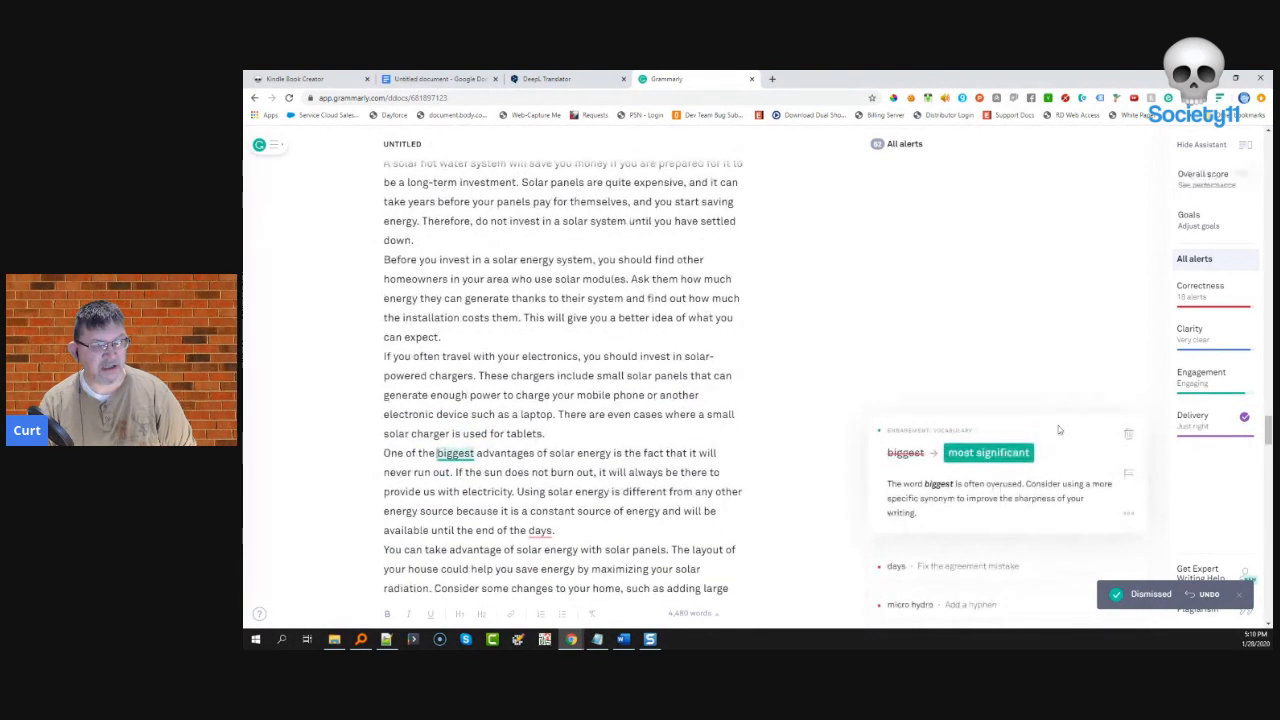
pyautogui.click(985, 455)
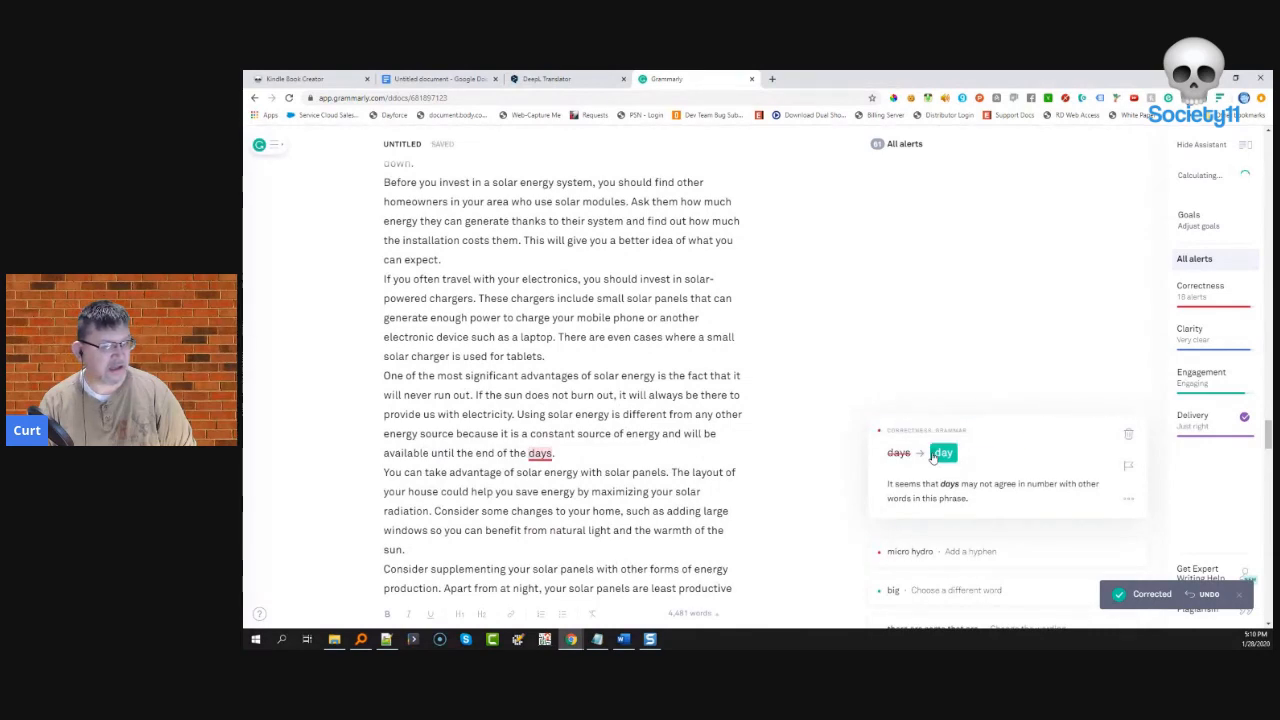
pyautogui.click(943, 450)
pyautogui.click(975, 440)
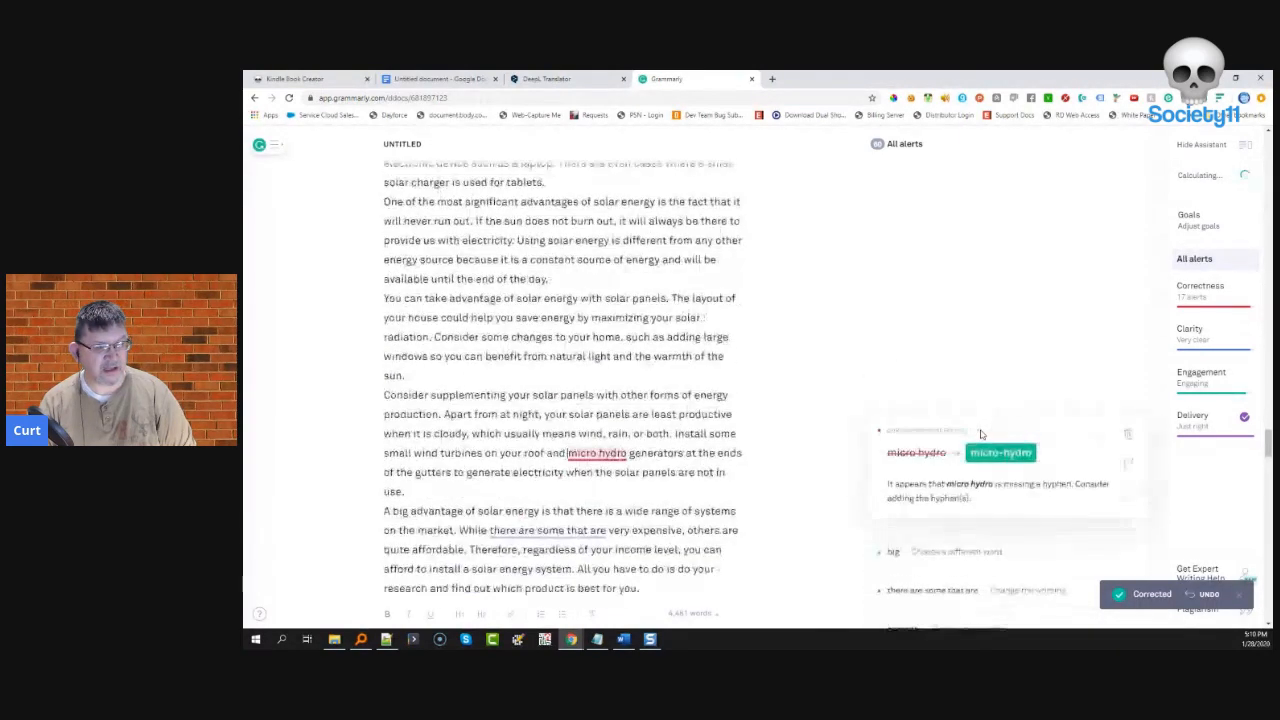
pyautogui.click(999, 455)
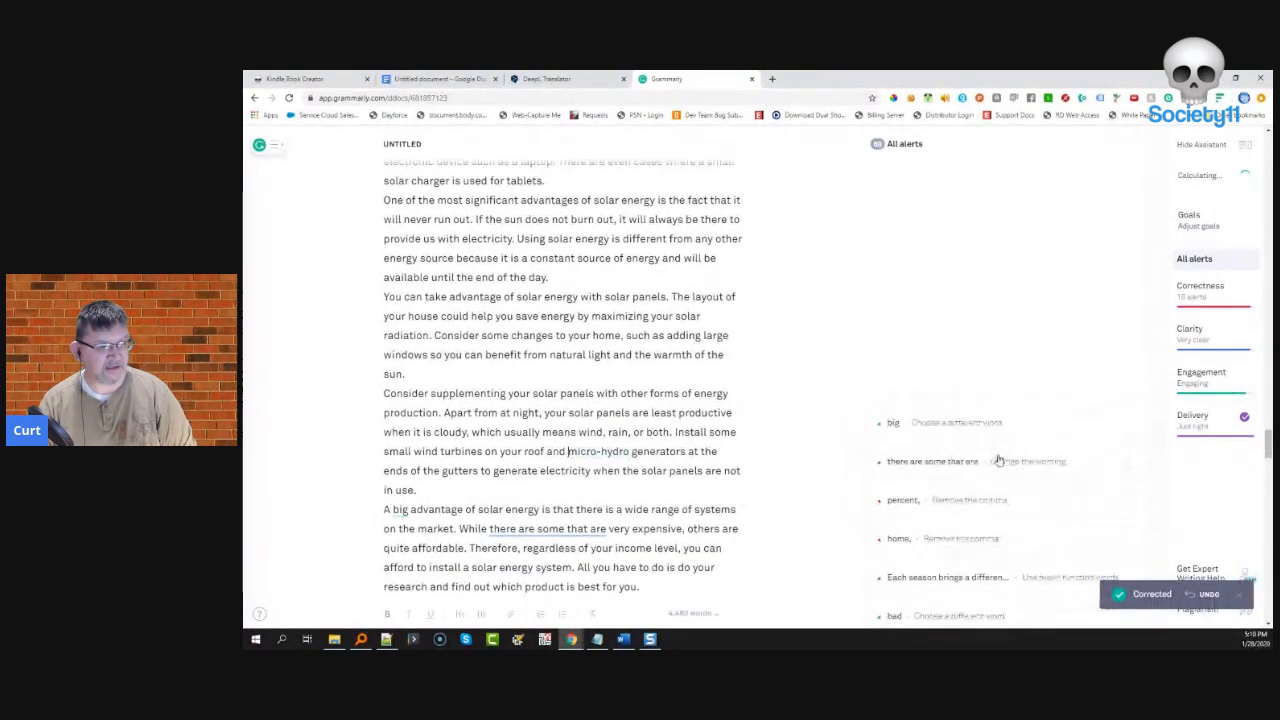
pyautogui.click(977, 422)
pyautogui.click(955, 453)
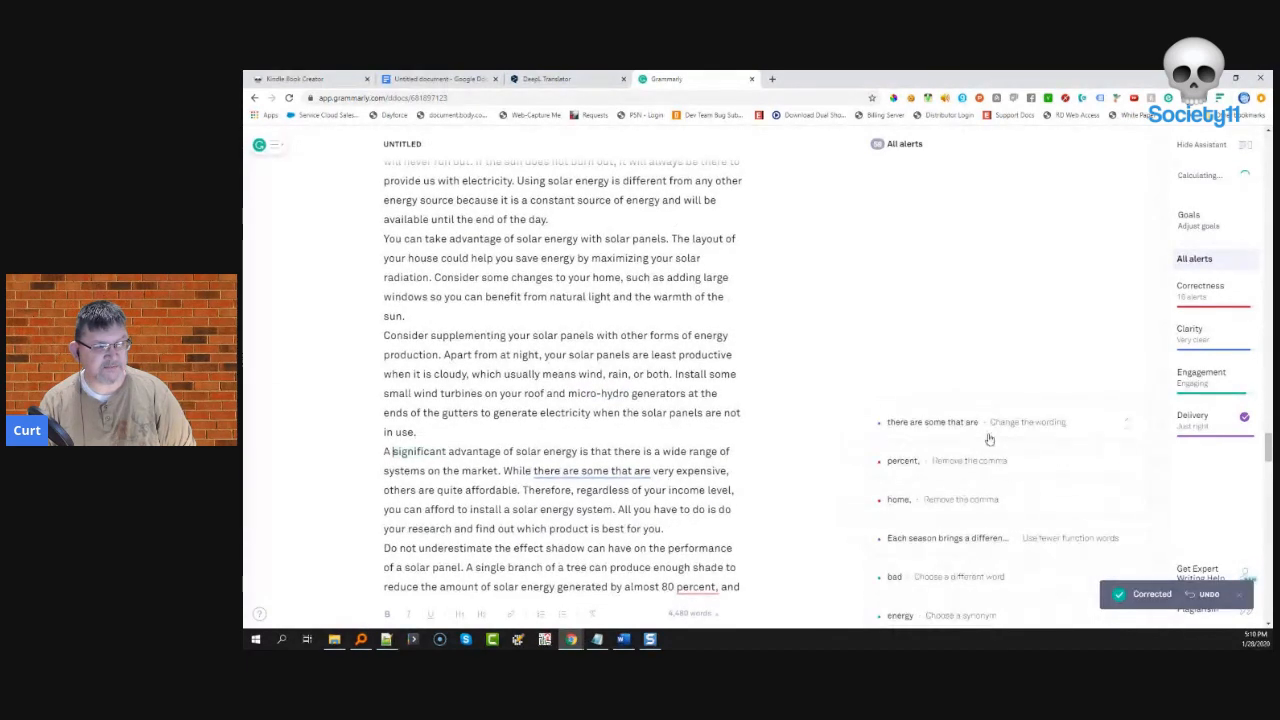
# - Simplify to 'some are', remove the commas after 'percent' and 'home', and dismiss the wordy 'Each season' alert
pyautogui.click(985, 432)
pyautogui.click(912, 452)
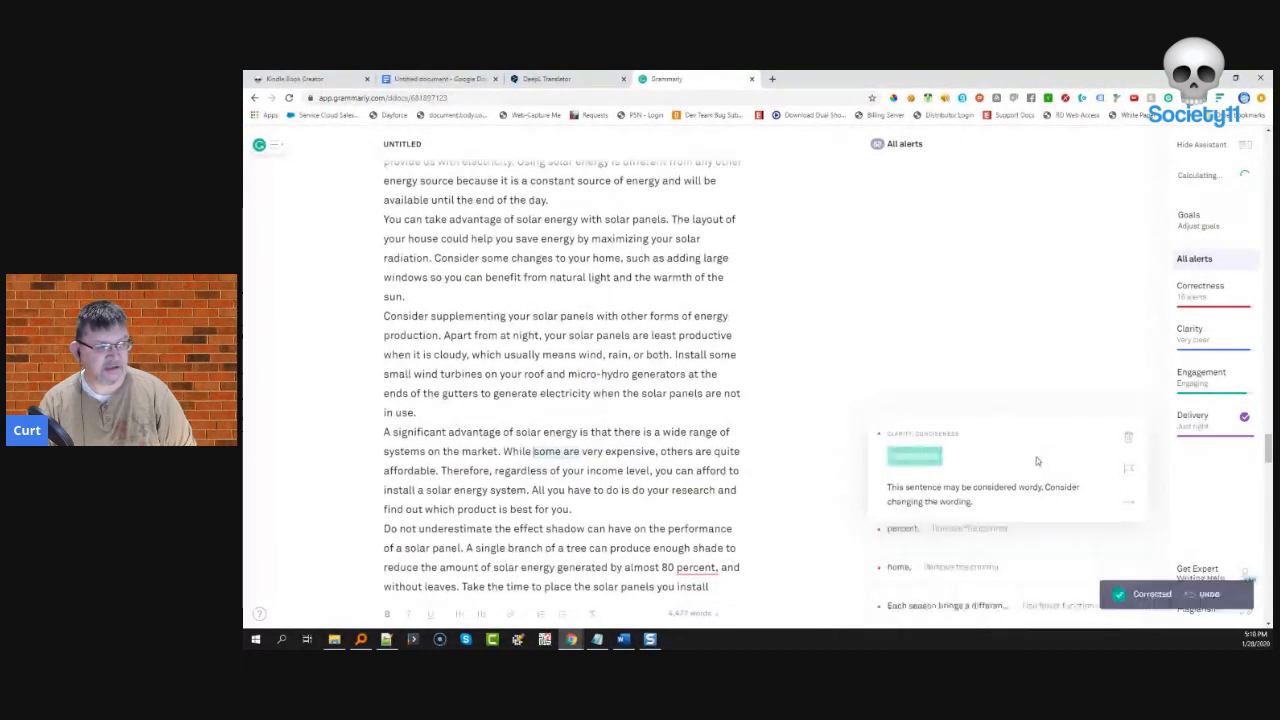
pyautogui.click(964, 436)
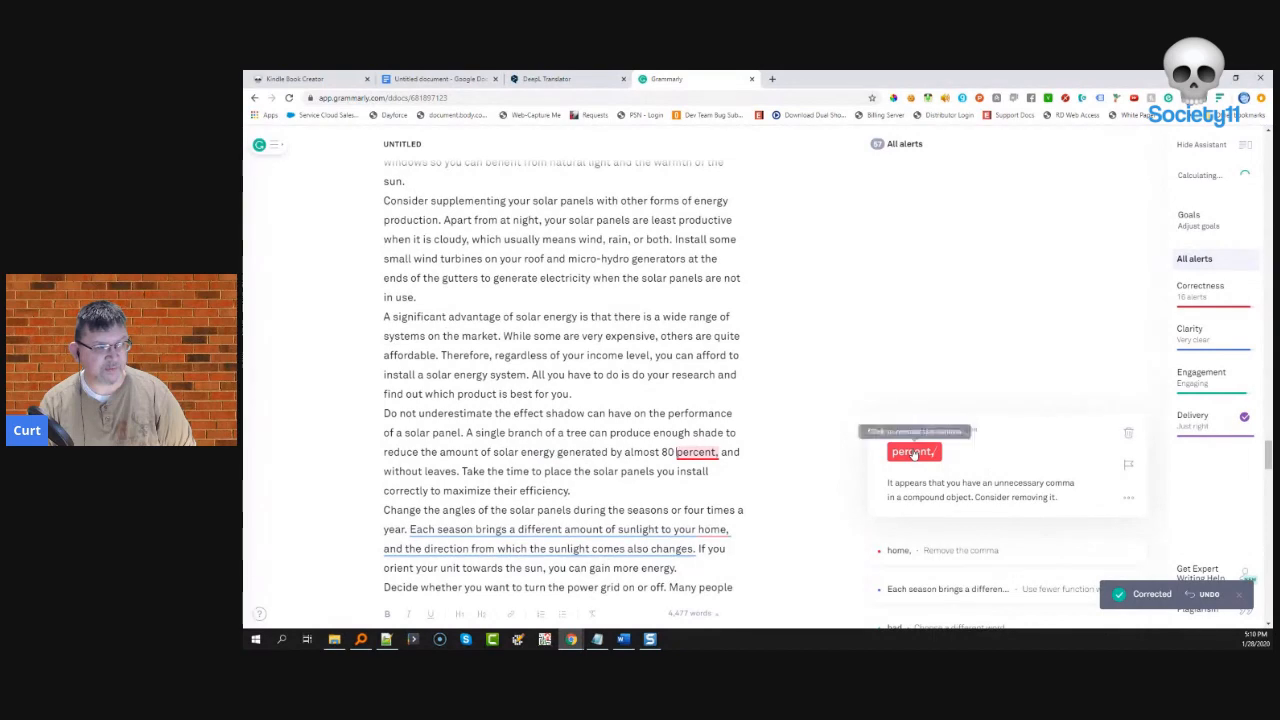
pyautogui.click(945, 430)
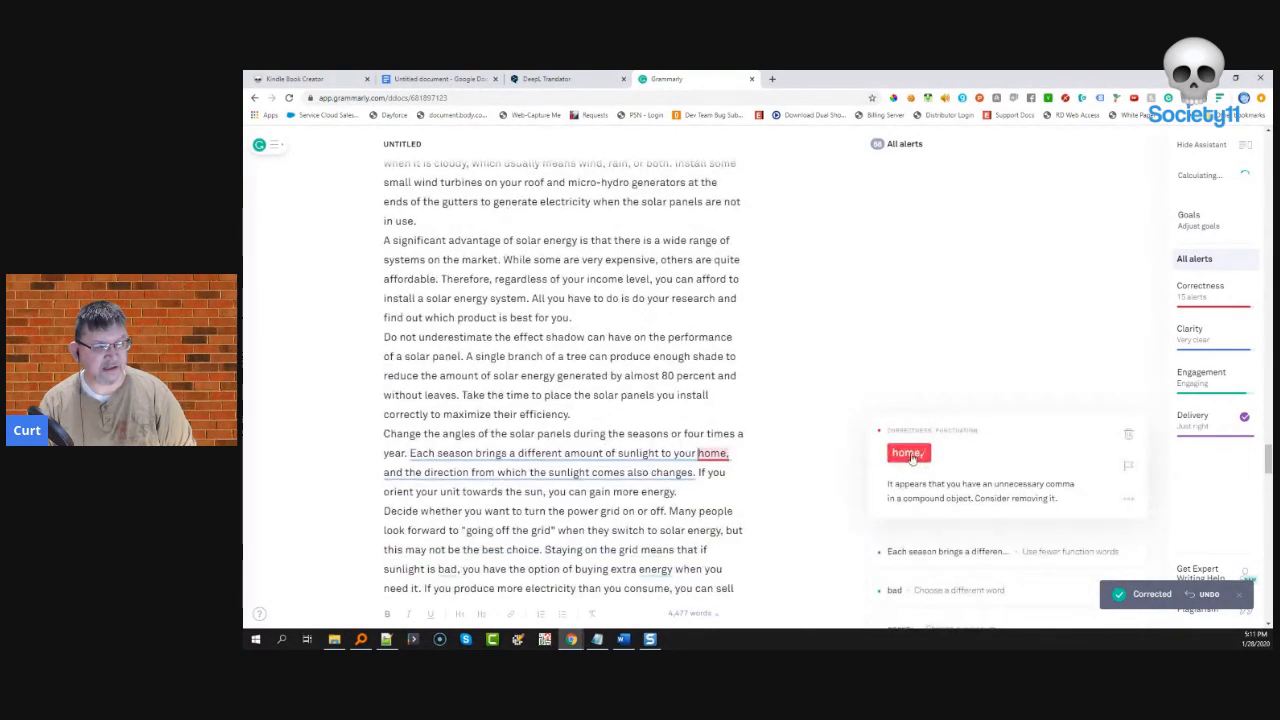
pyautogui.click(911, 456)
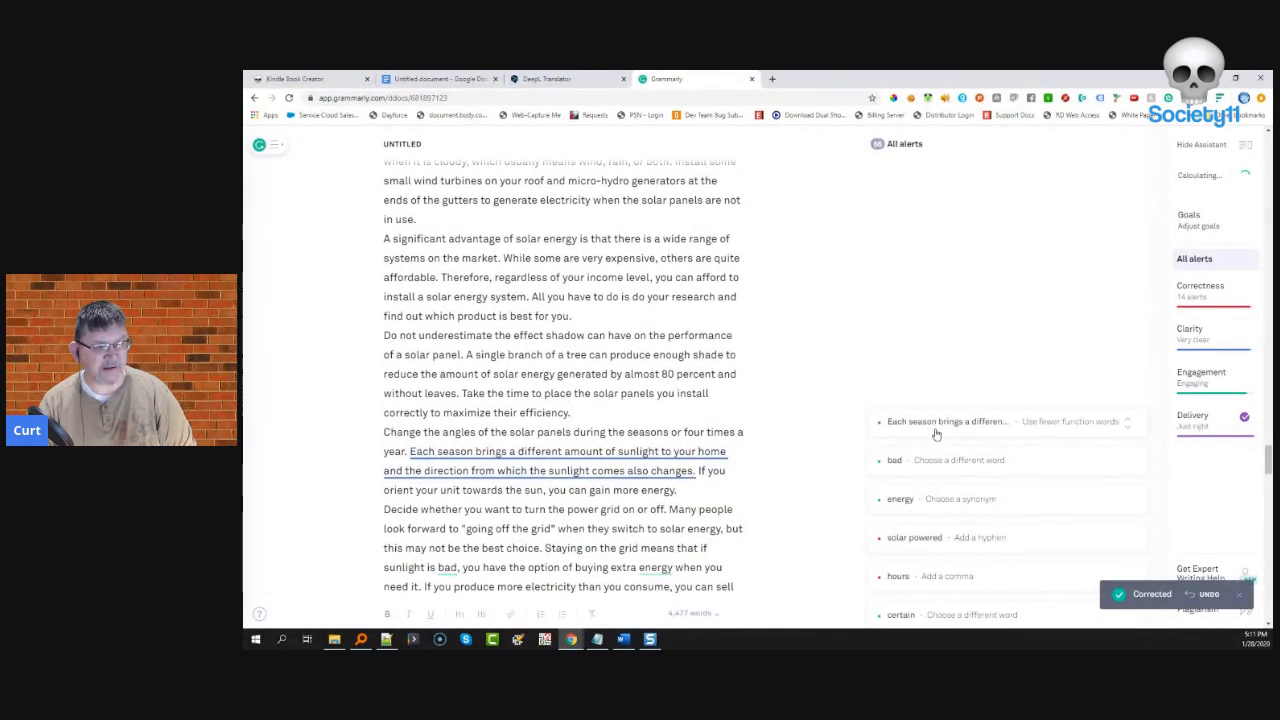
pyautogui.click(935, 428)
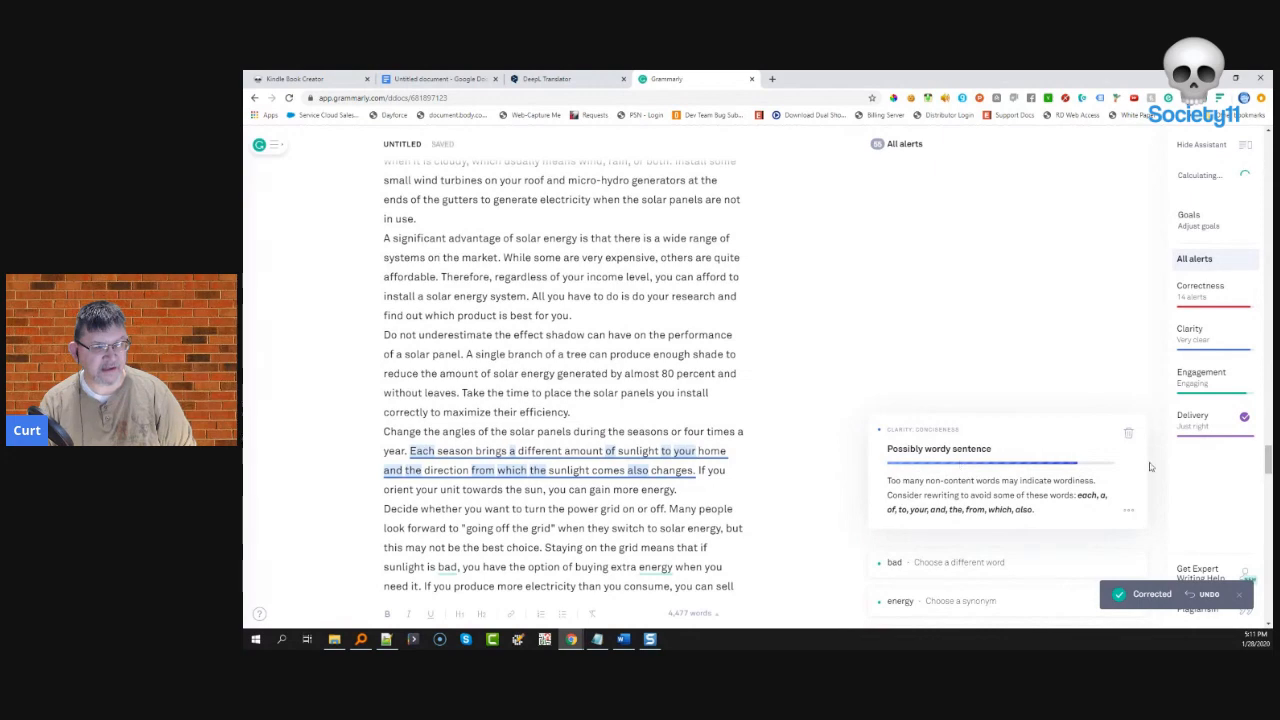
pyautogui.click(1129, 434)
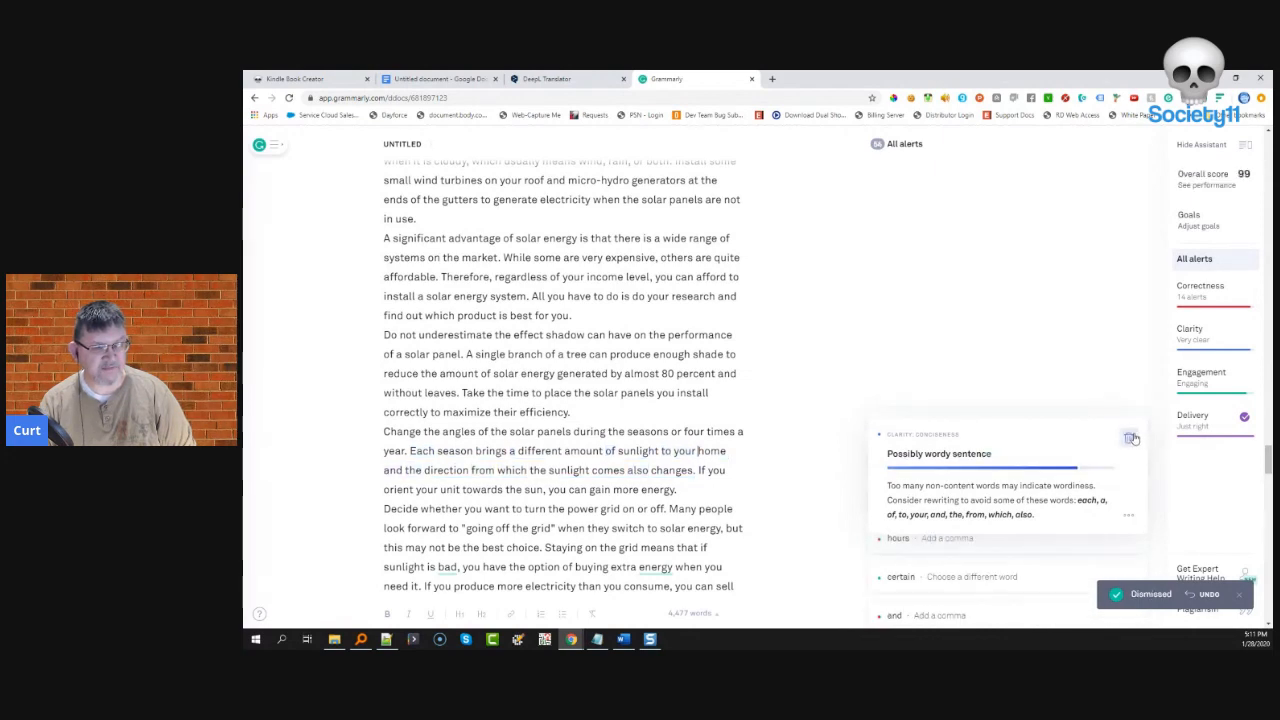
# - Replace 'bad' with 'terrible' and the repeated 'energy' with 'power'
pyautogui.click(965, 422)
pyautogui.click(963, 447)
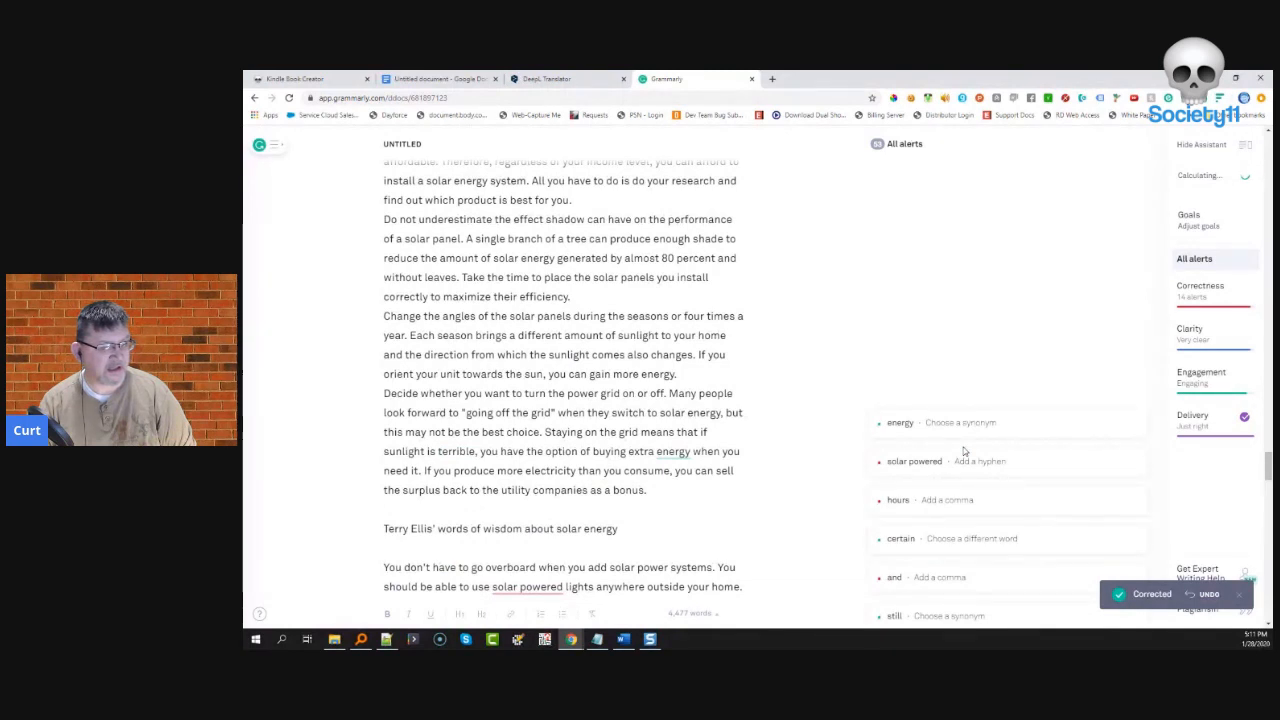
pyautogui.click(1069, 423)
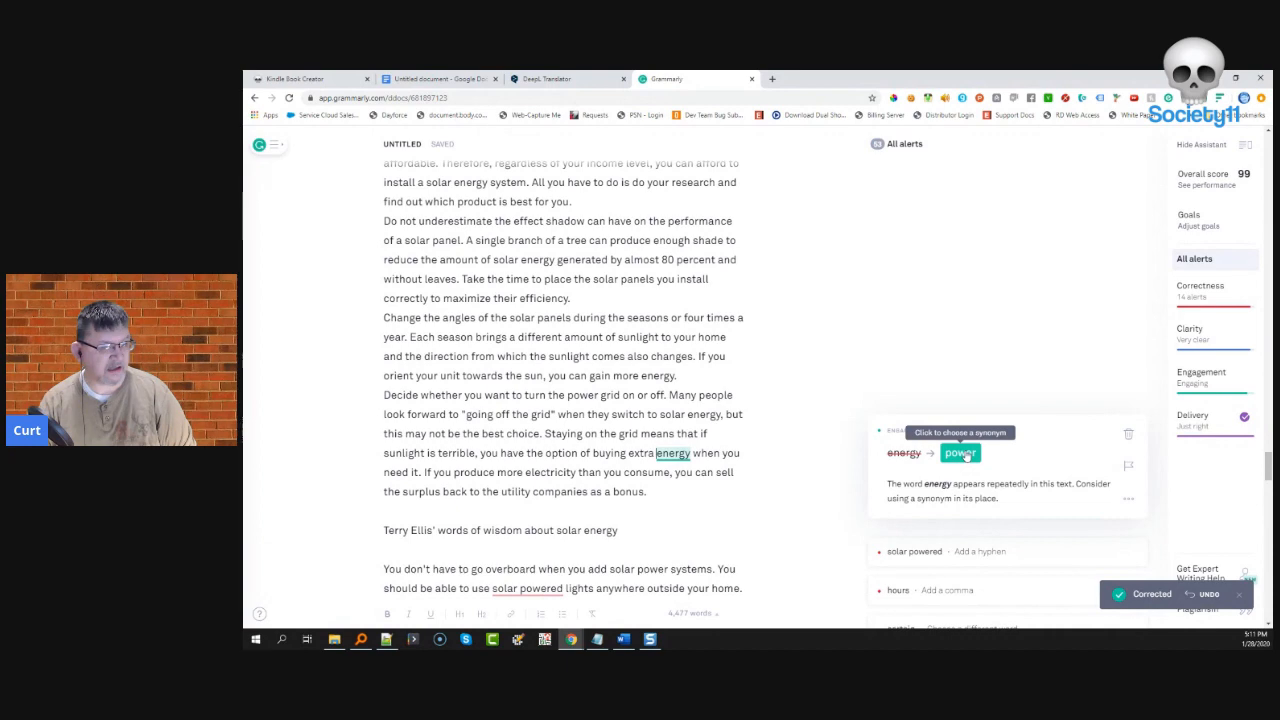
pyautogui.click(960, 453)
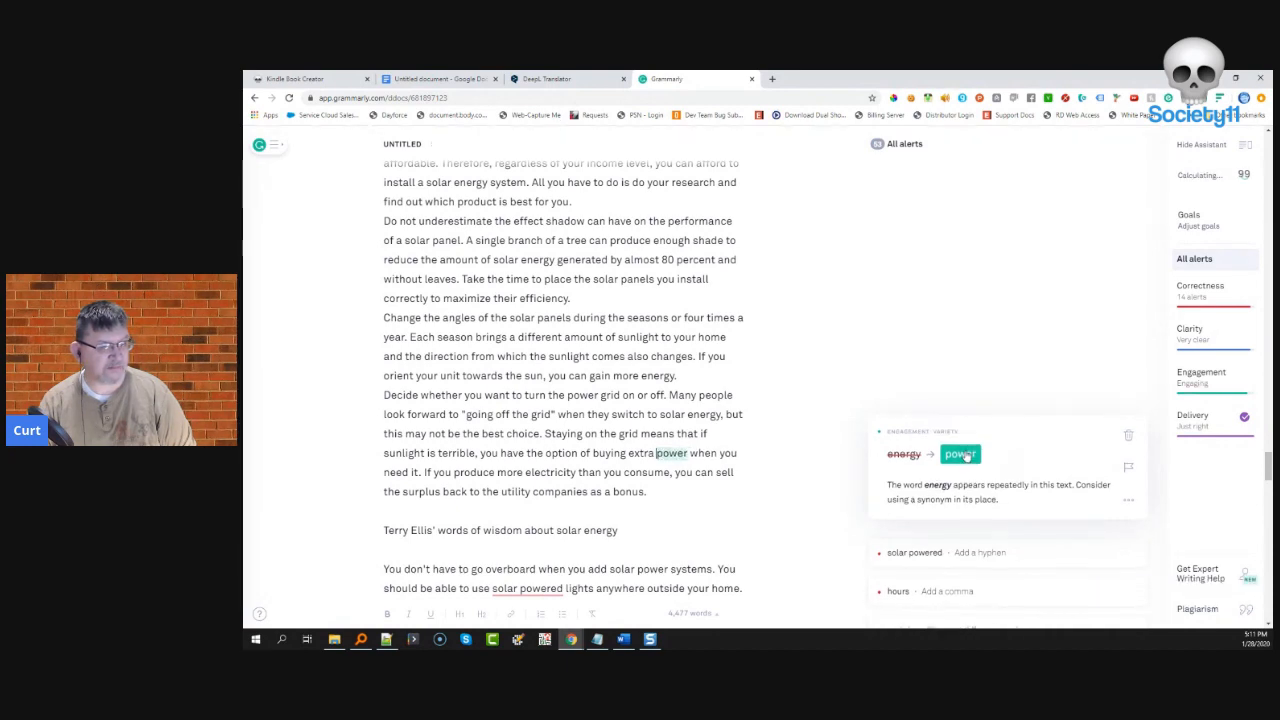
# - Hyphenate 'solar-powered', add commas after 'hours' and before 'and', and change 'certain' to 'individual'
pyautogui.click(982, 441)
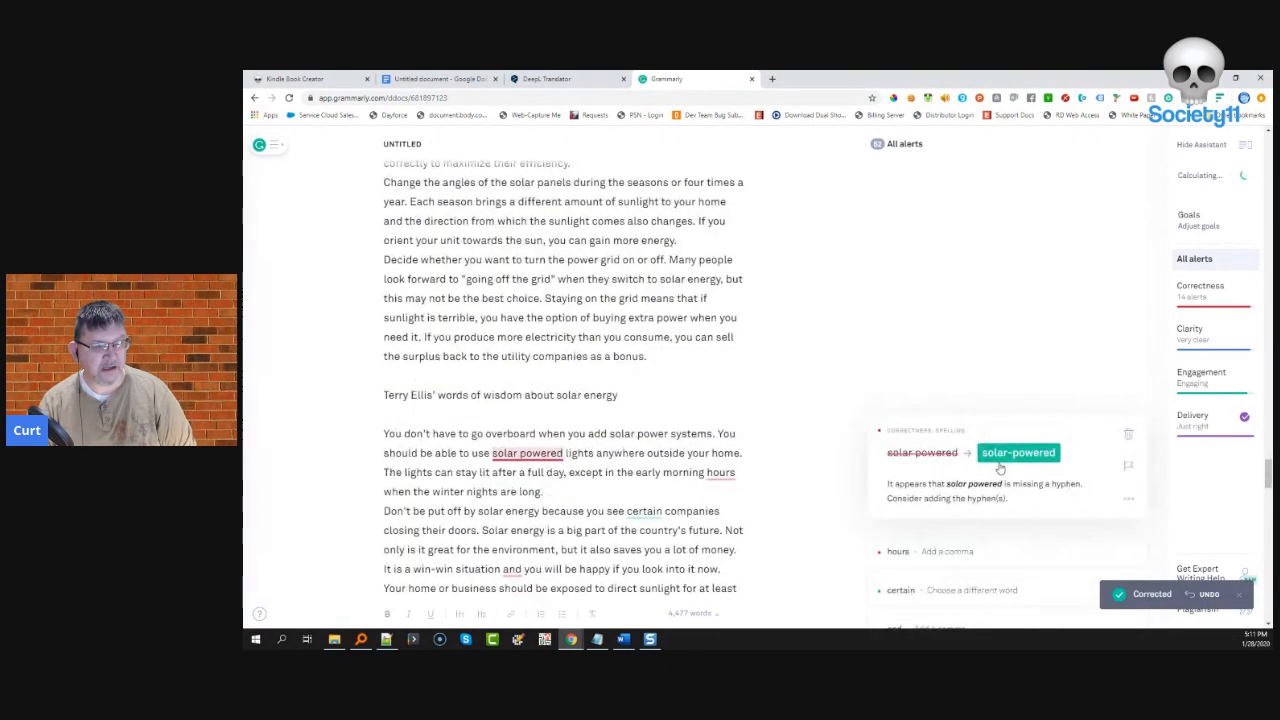
pyautogui.click(1018, 455)
pyautogui.click(948, 428)
pyautogui.click(908, 453)
pyautogui.click(958, 428)
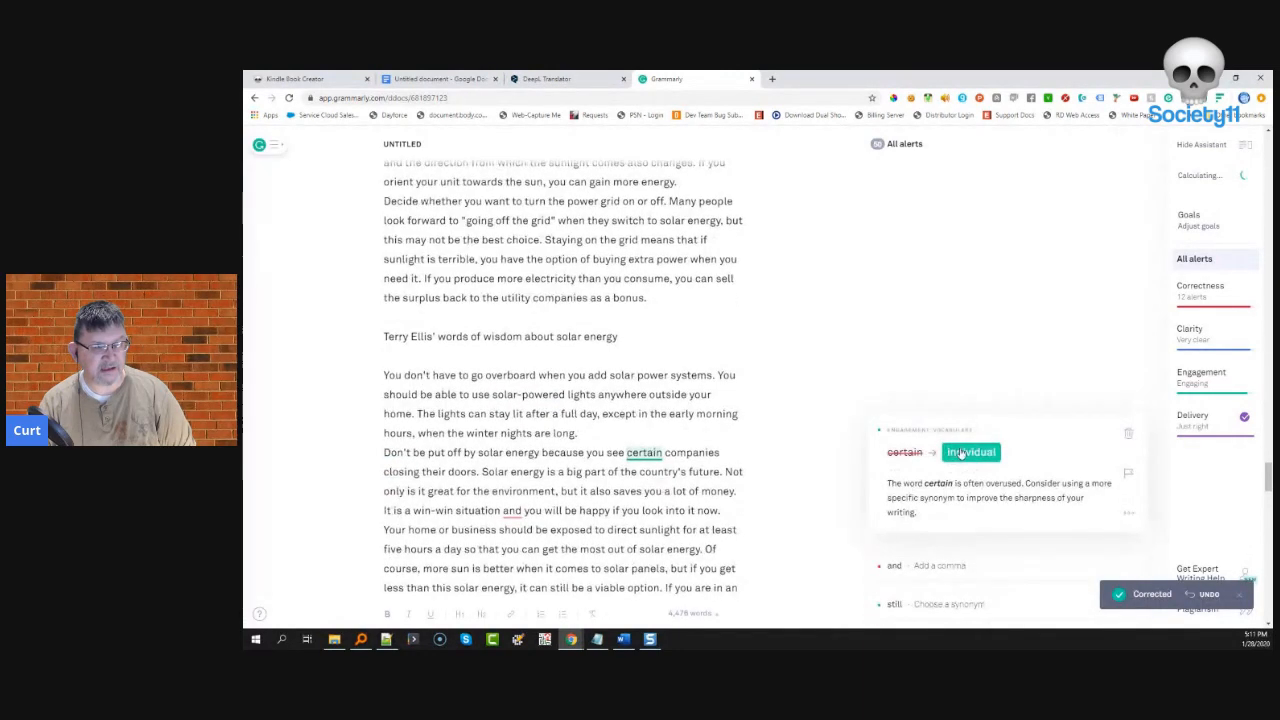
pyautogui.click(960, 453)
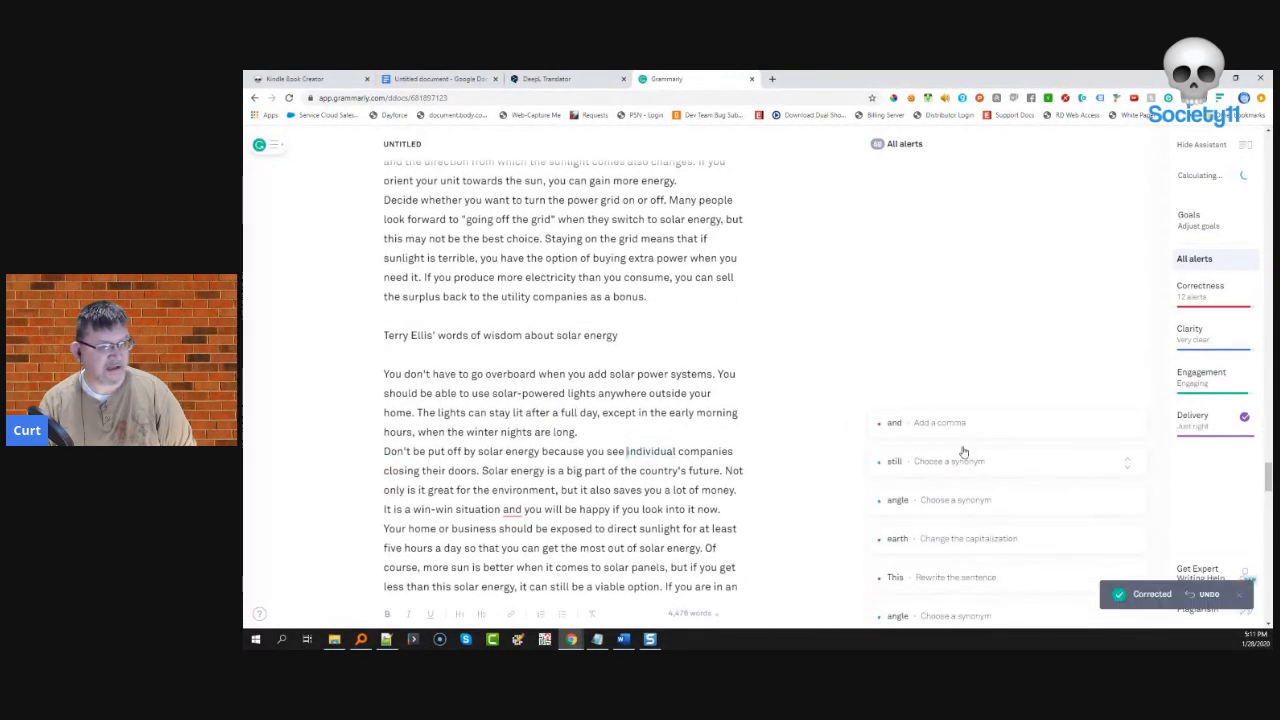
pyautogui.click(968, 432)
pyautogui.click(906, 453)
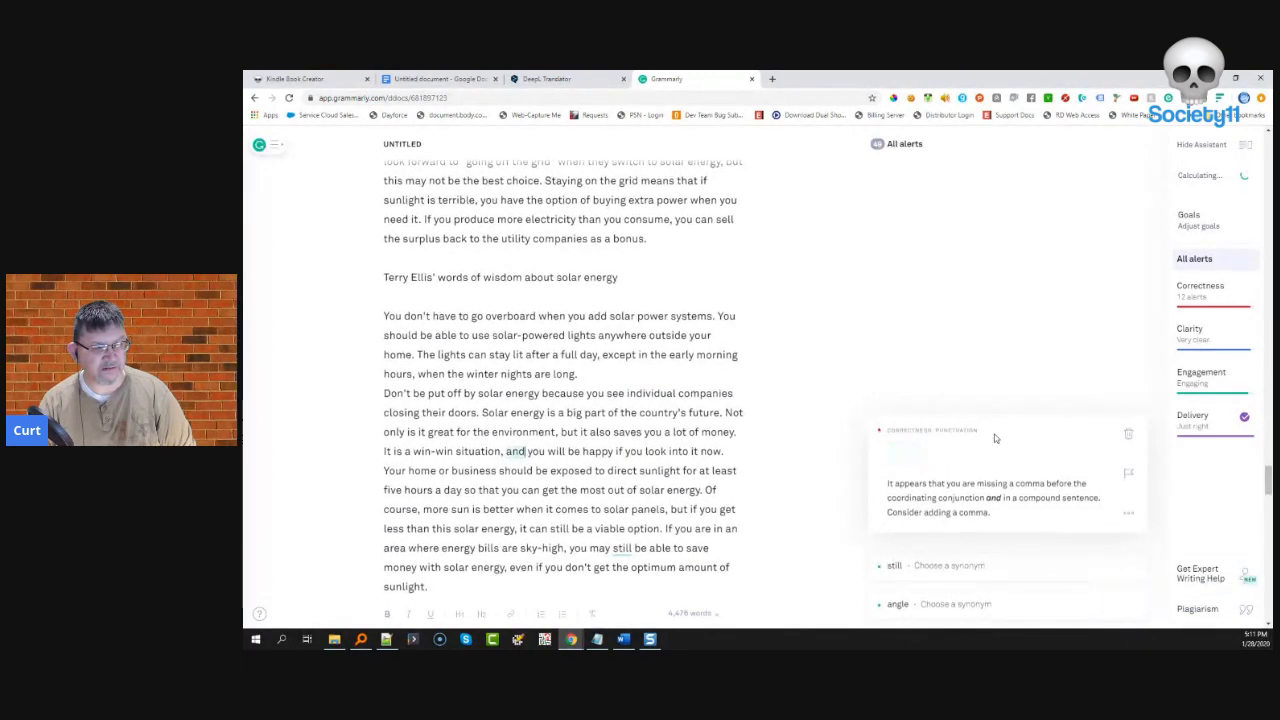
# - Change 'still' to 'always' and 'earth' to 'Earth', dismissing the 'angle' synonym and unclear 'This' alerts
pyautogui.click(970, 433)
pyautogui.click(933, 451)
pyautogui.click(957, 429)
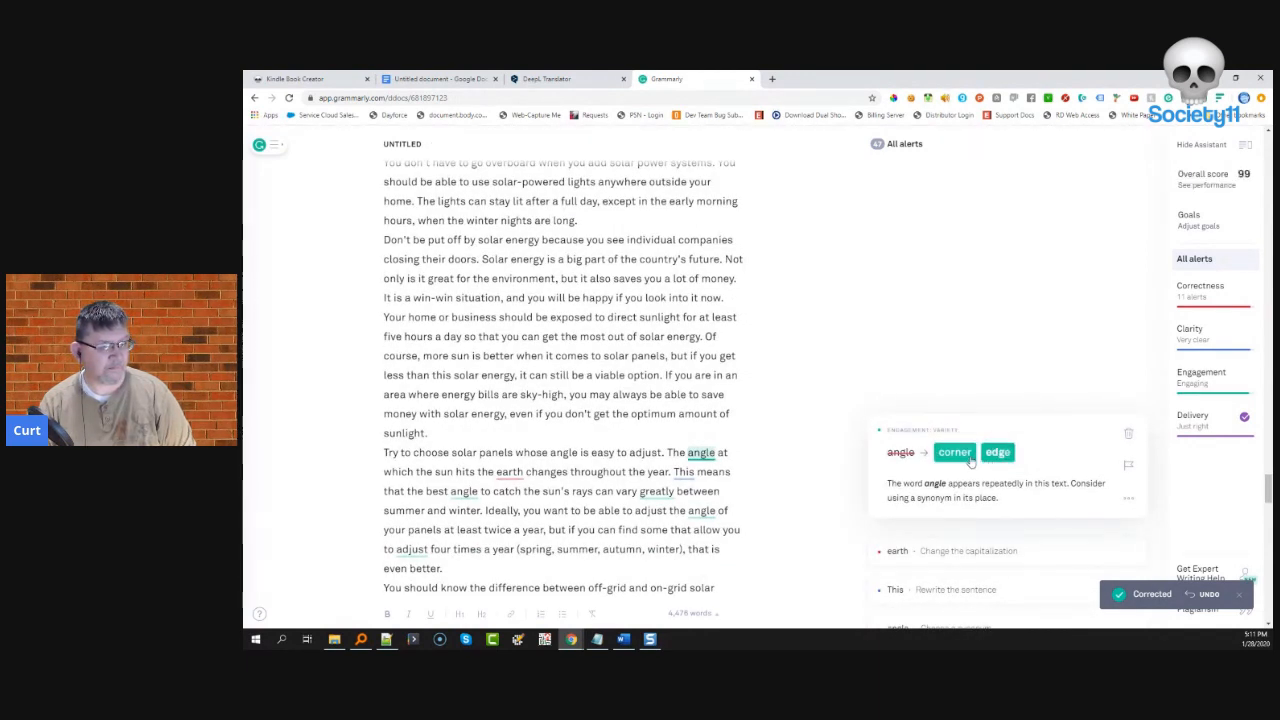
pyautogui.click(1128, 433)
pyautogui.click(908, 421)
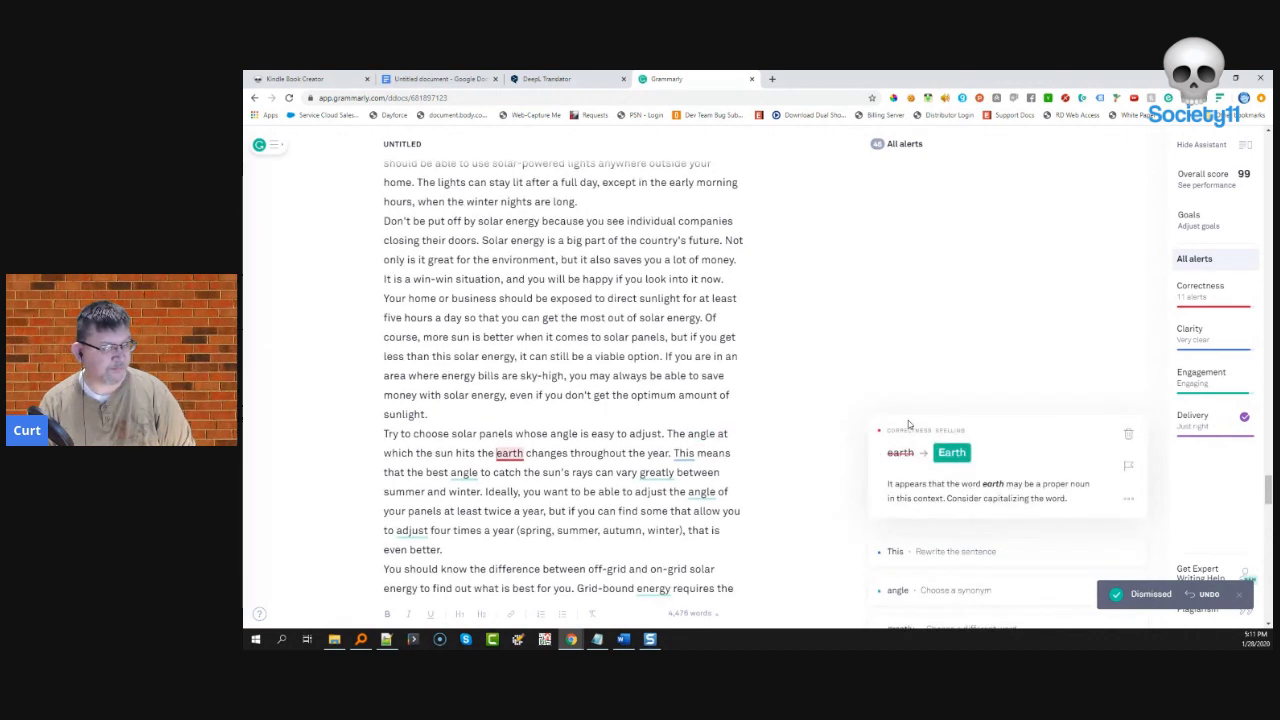
pyautogui.click(952, 454)
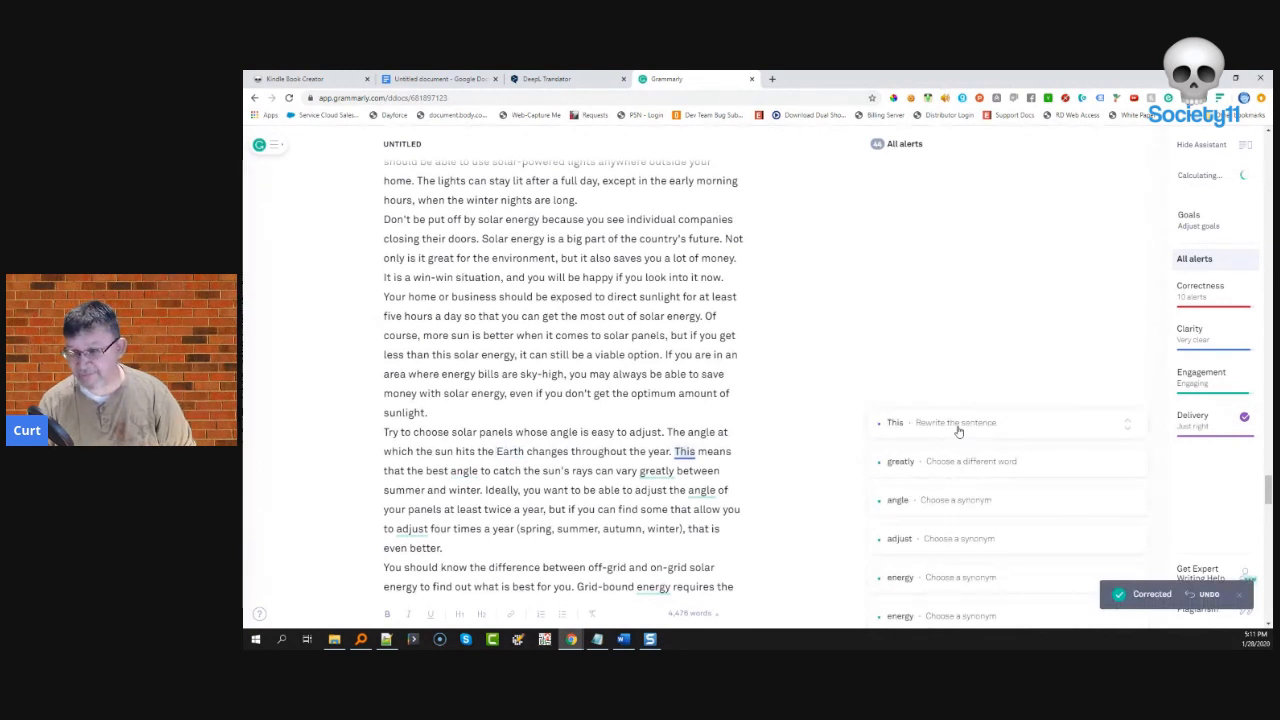
pyautogui.click(958, 431)
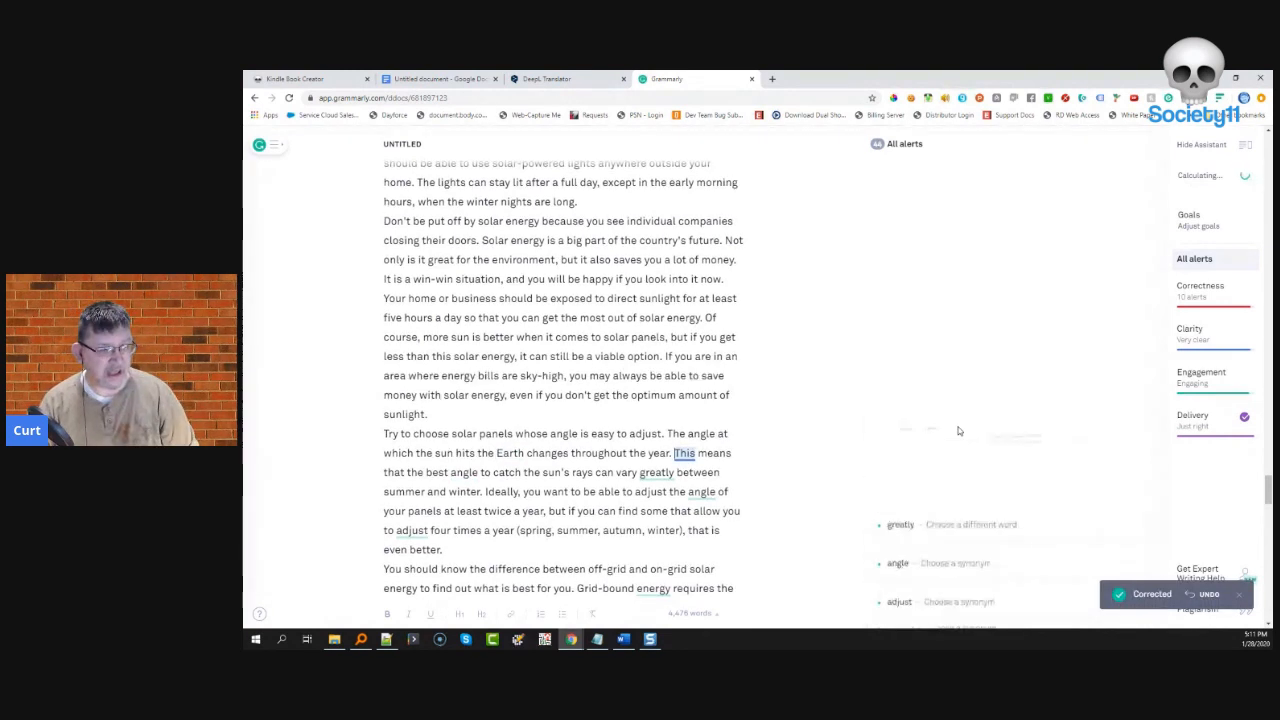
pyautogui.click(1130, 440)
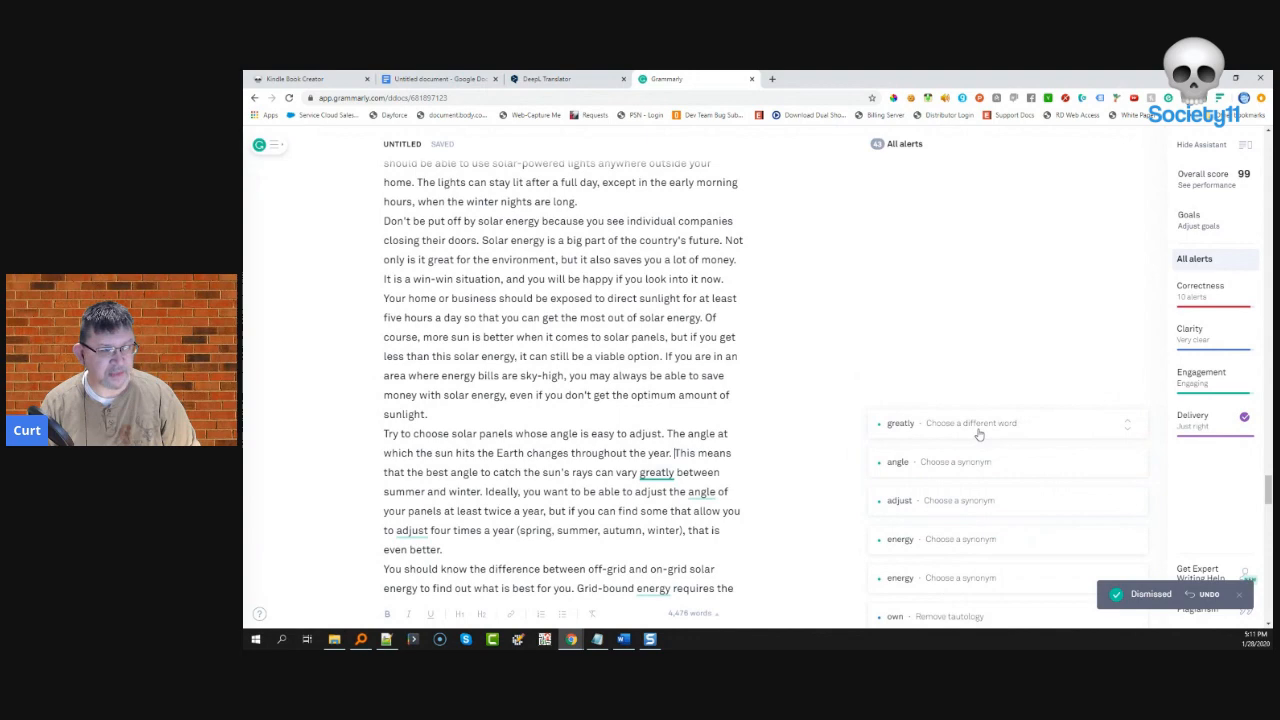
# - Change 'greatly' to 'significantly' and 'adjust' to 'change', rejecting the second 'angle' synonym
pyautogui.click(977, 430)
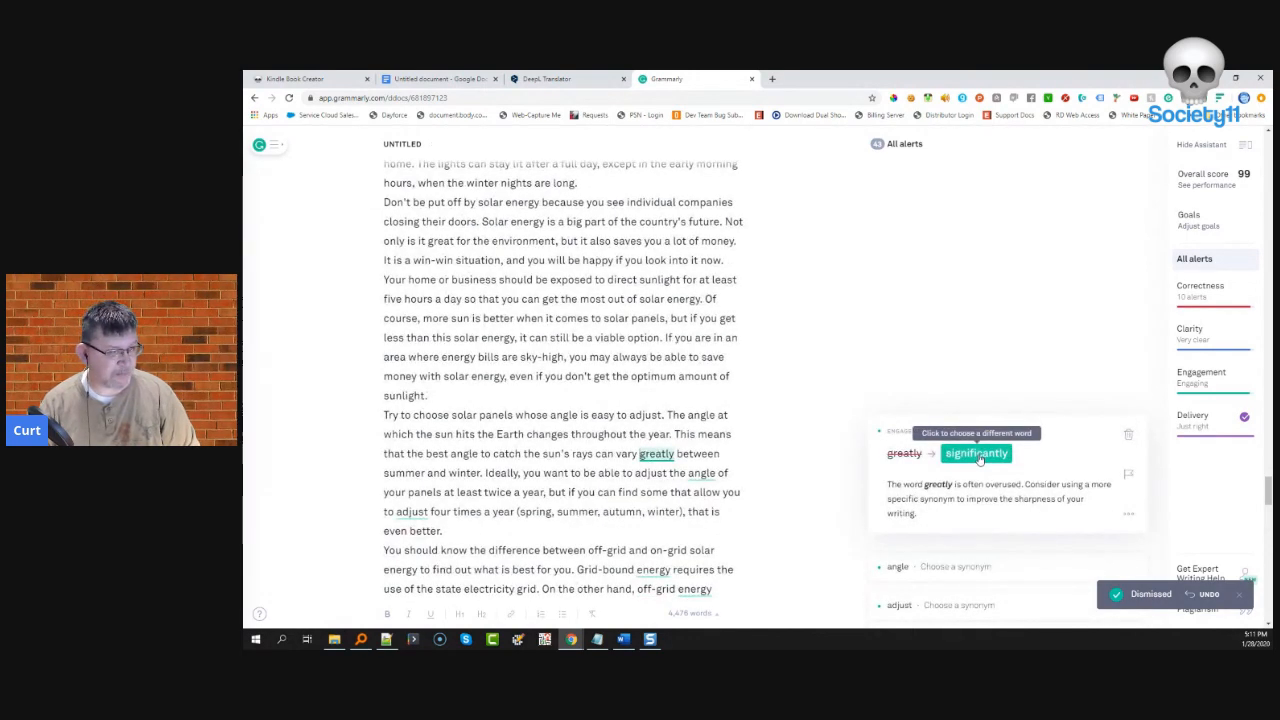
pyautogui.click(978, 456)
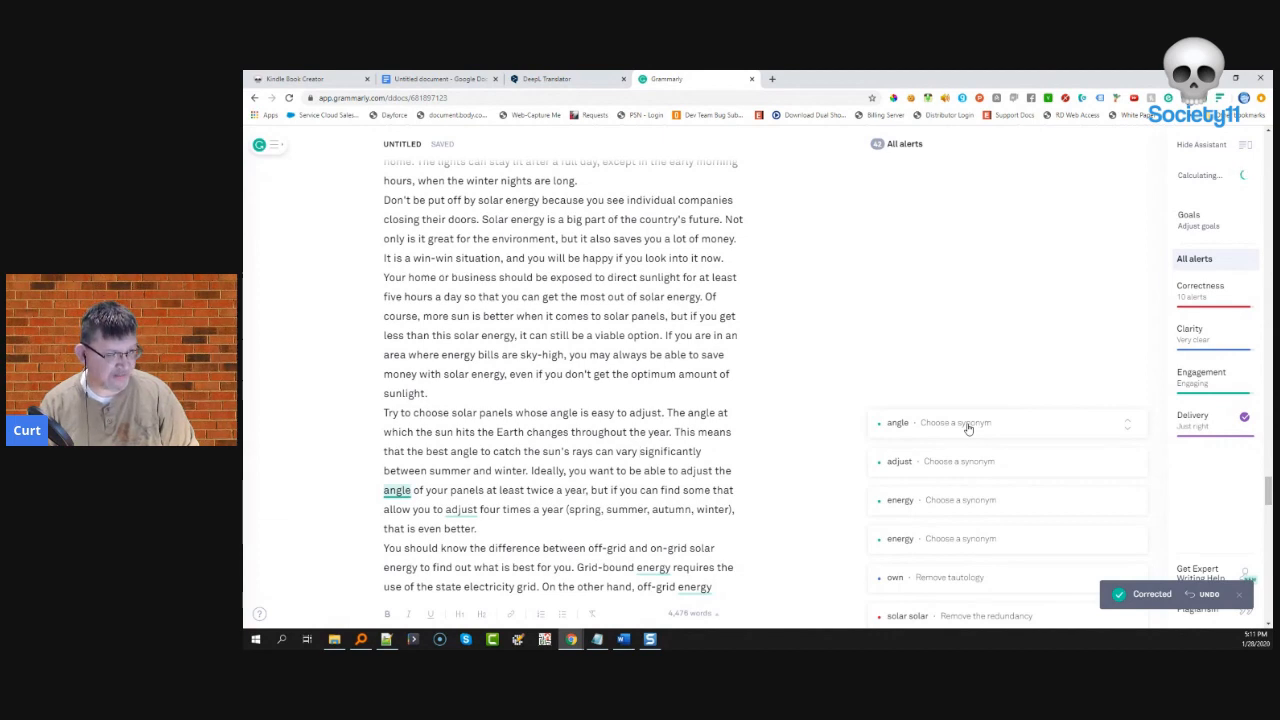
pyautogui.click(968, 427)
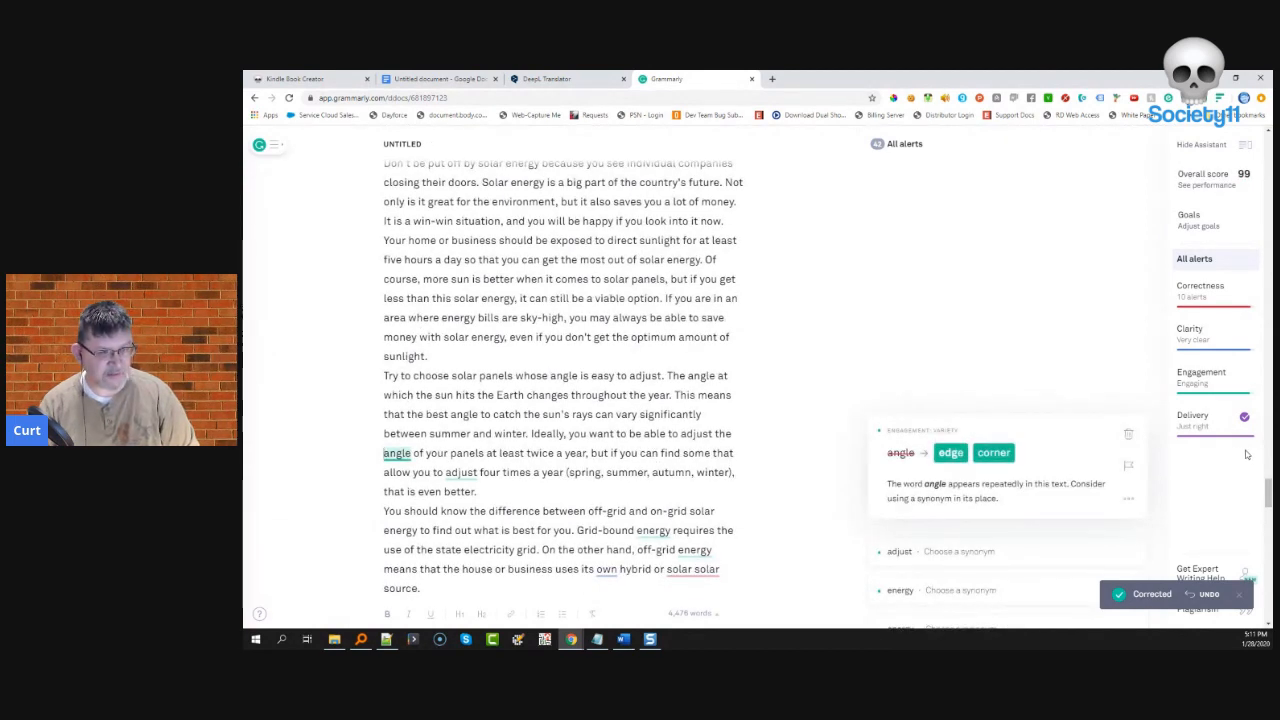
pyautogui.click(1130, 437)
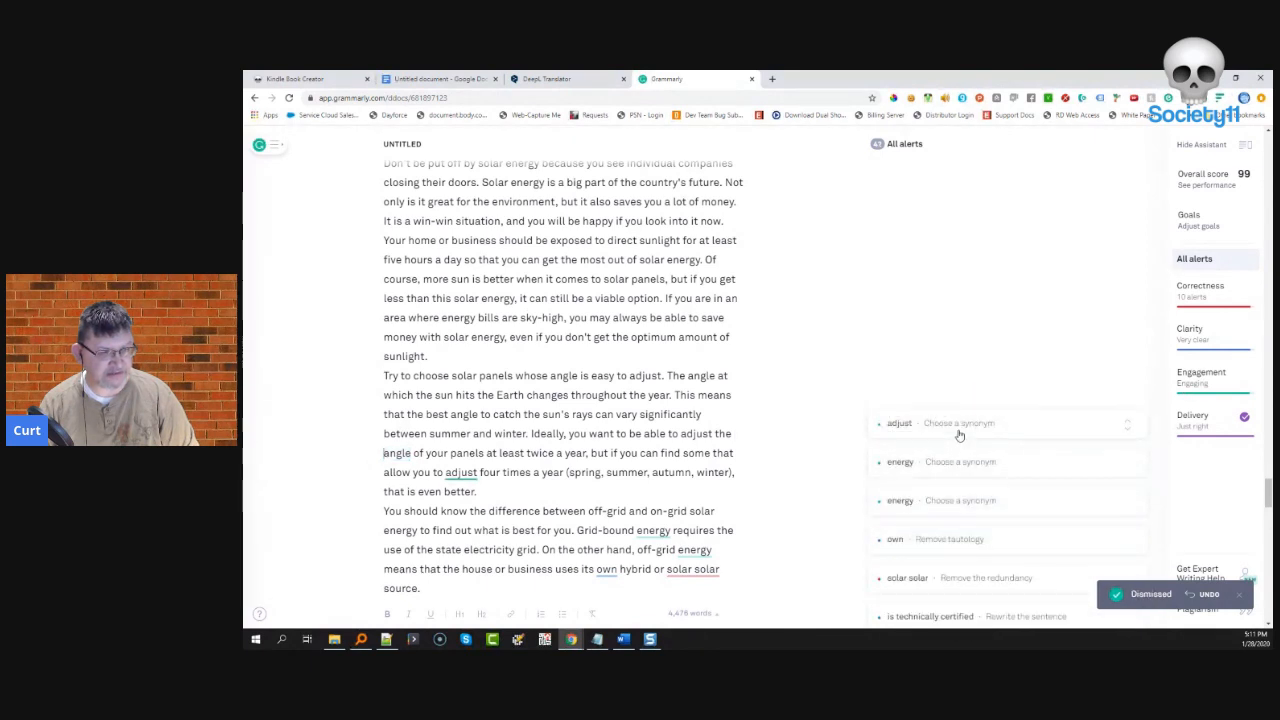
pyautogui.click(958, 430)
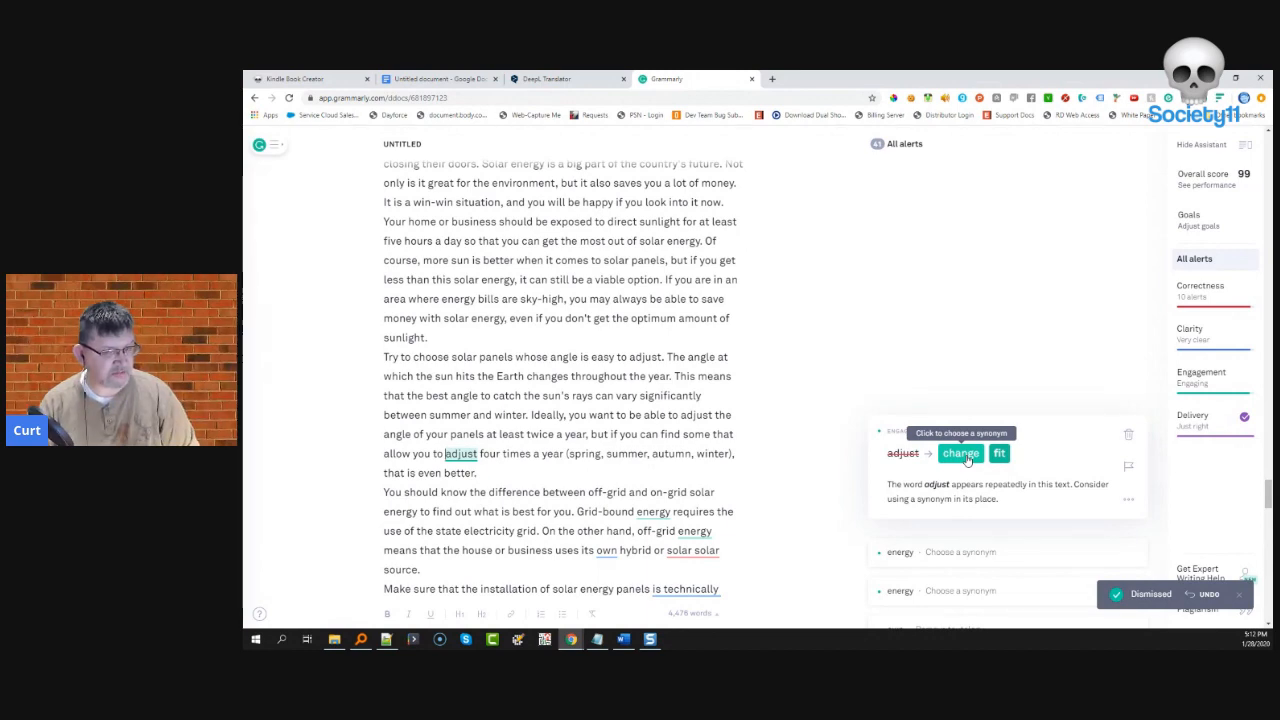
pyautogui.click(961, 454)
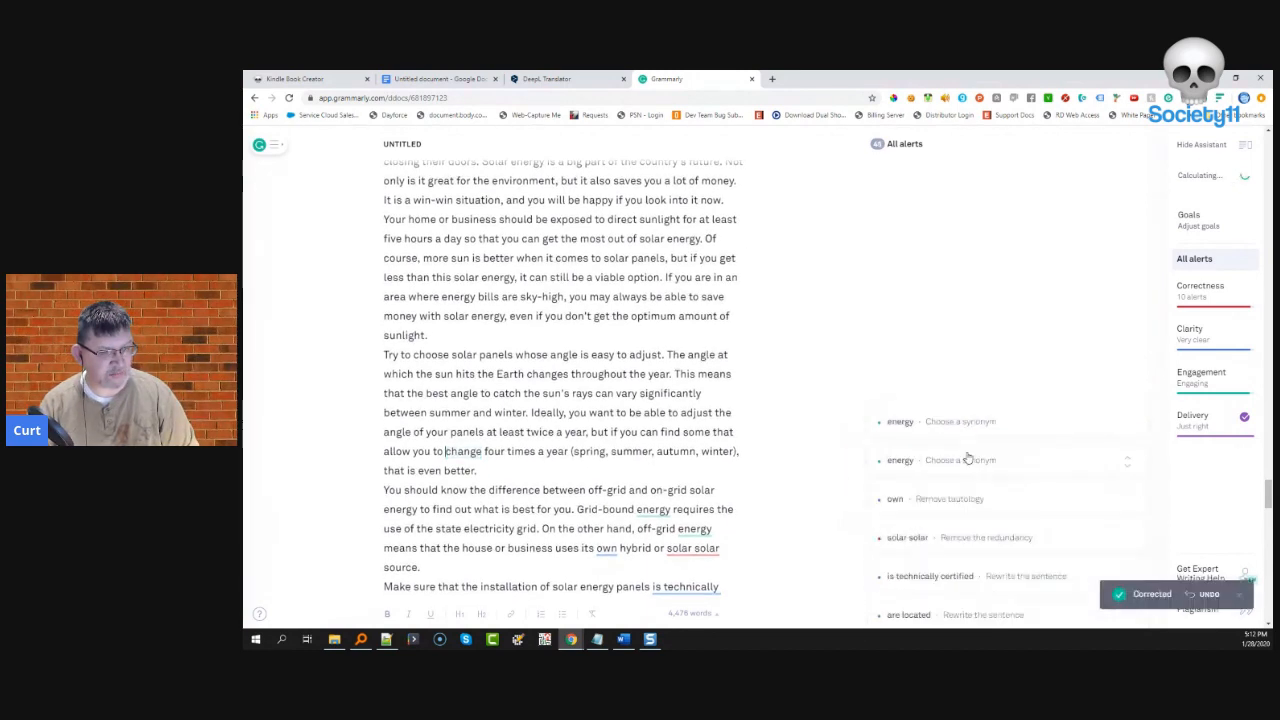
pyautogui.click(968, 432)
# - Make it 'Grid-bound power', drop 'own' from 'its own hybrid', and delete the duplicated 'solar'
pyautogui.click(966, 452)
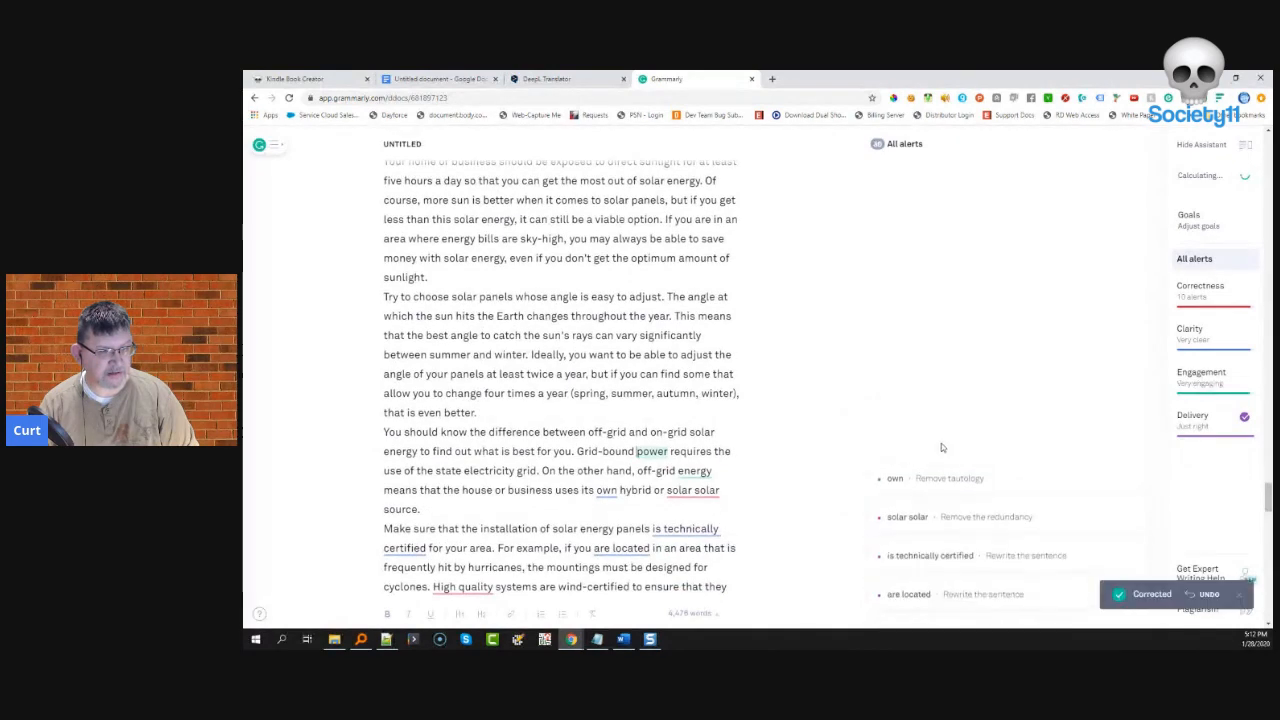
pyautogui.click(940, 428)
pyautogui.click(904, 462)
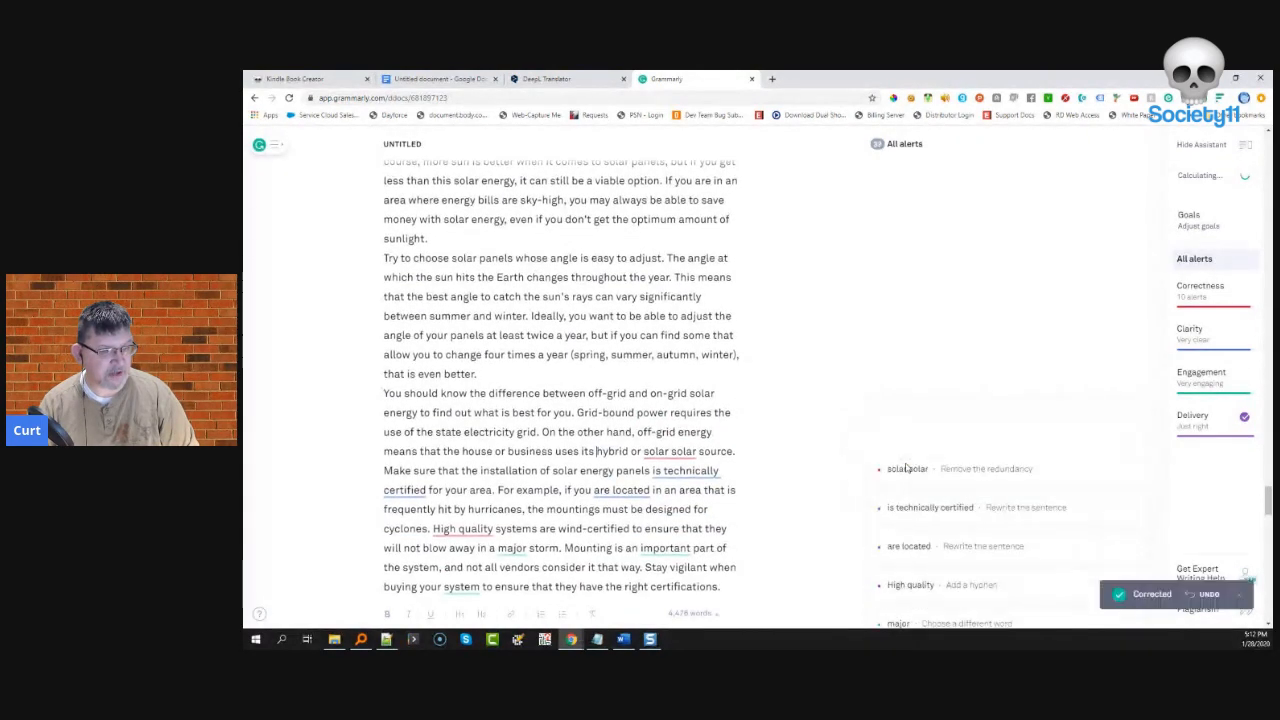
pyautogui.click(927, 432)
pyautogui.click(926, 452)
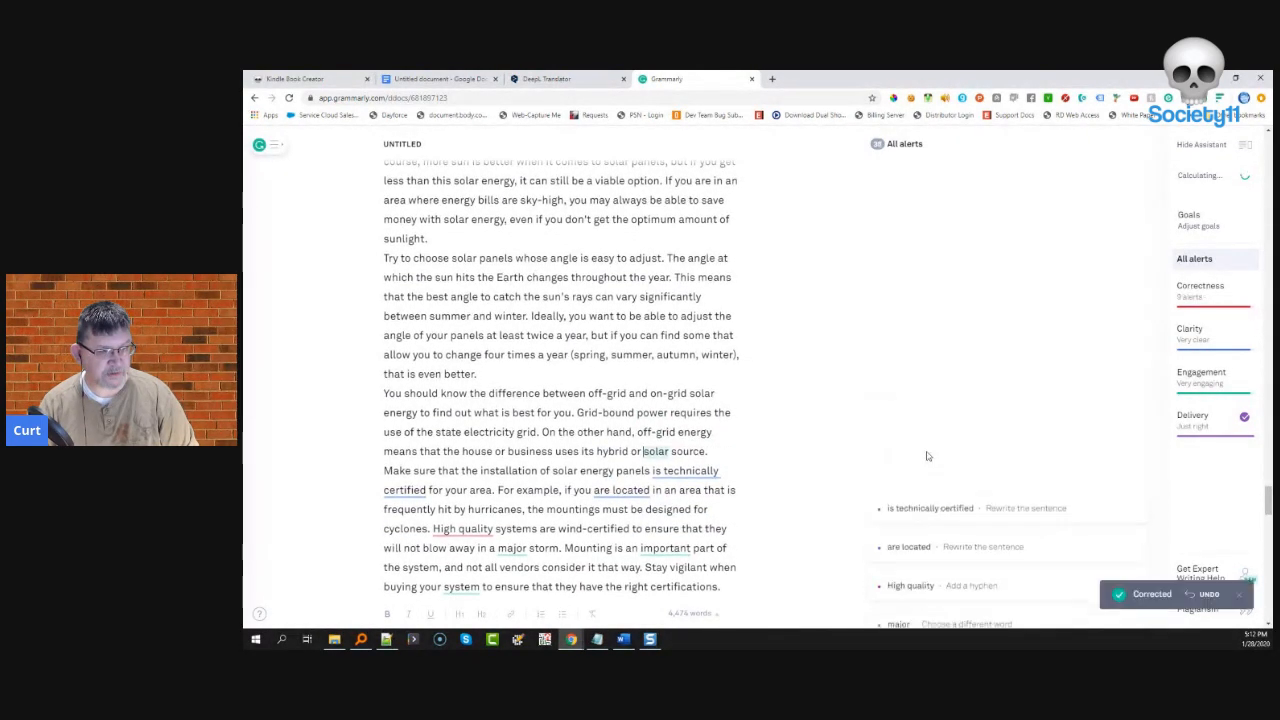
# - Dismiss the passive-voice alerts on 'certified' and 'are located', and hyphenate 'High-quality'
pyautogui.click(945, 423)
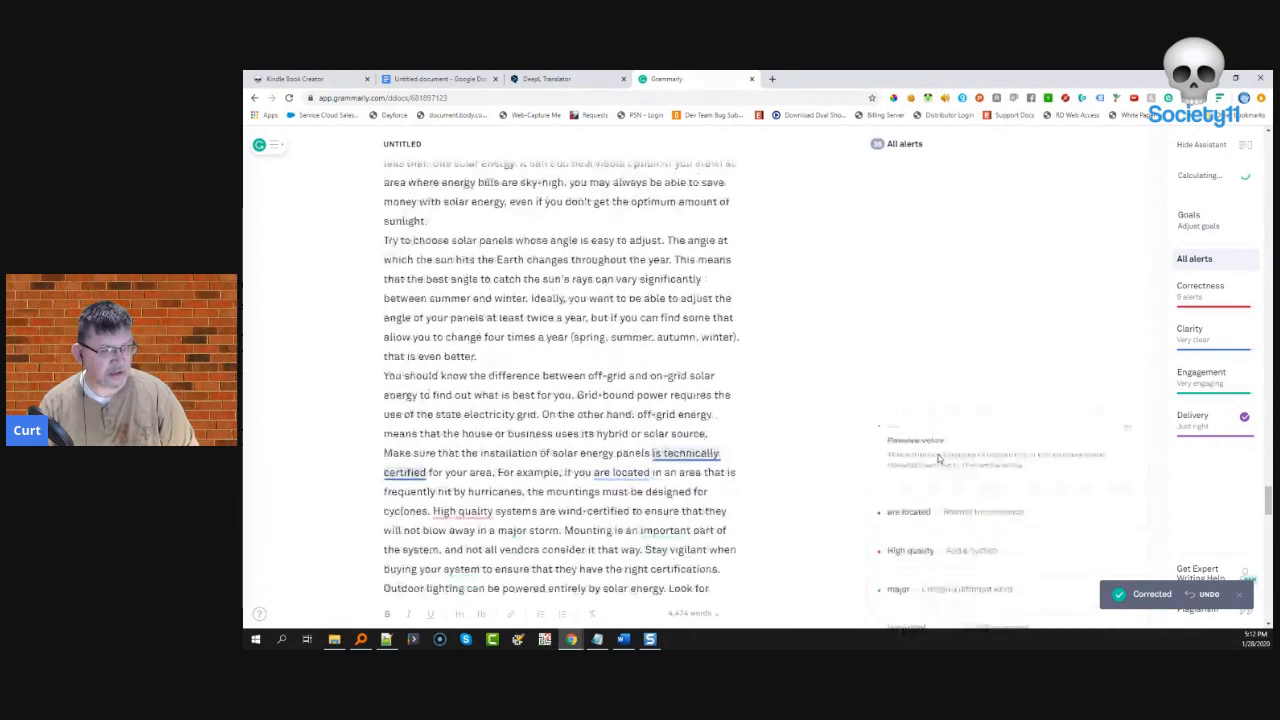
pyautogui.click(1128, 434)
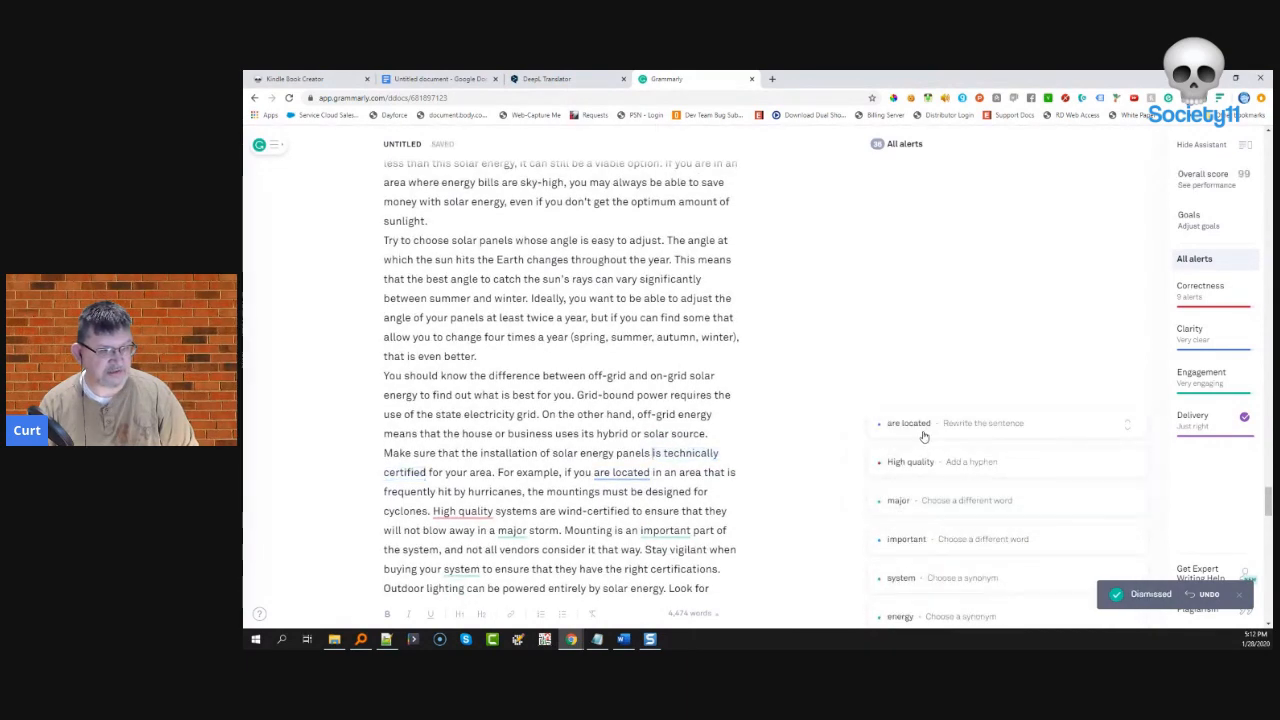
pyautogui.click(926, 428)
pyautogui.click(1127, 438)
pyautogui.click(1023, 432)
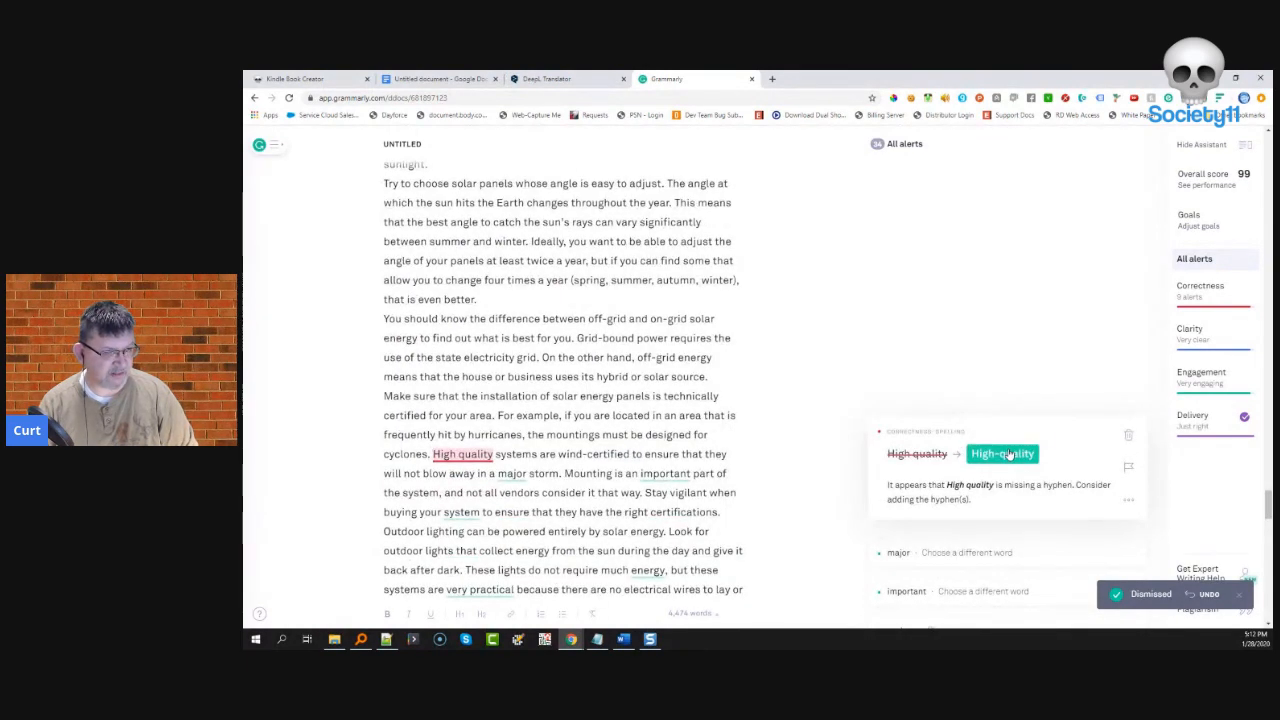
pyautogui.click(1010, 454)
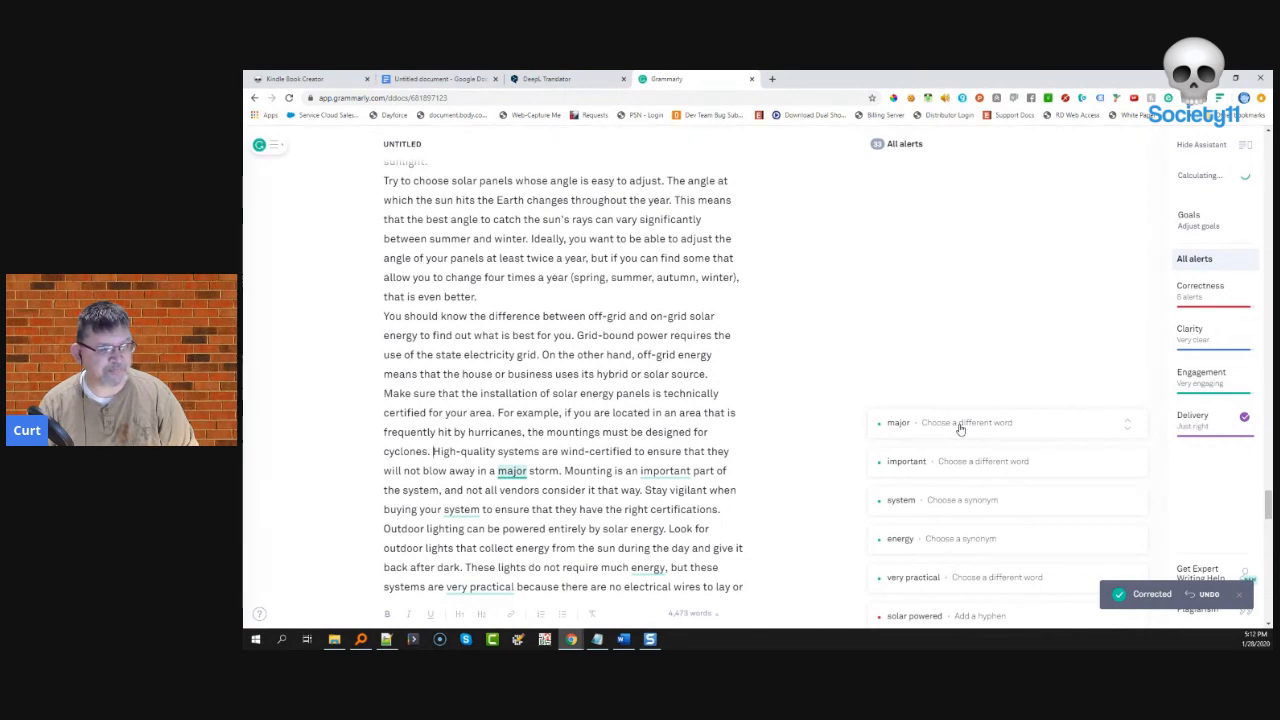
# - Change 'major' to 'significant' and 'important' to 'integral'
pyautogui.click(960, 428)
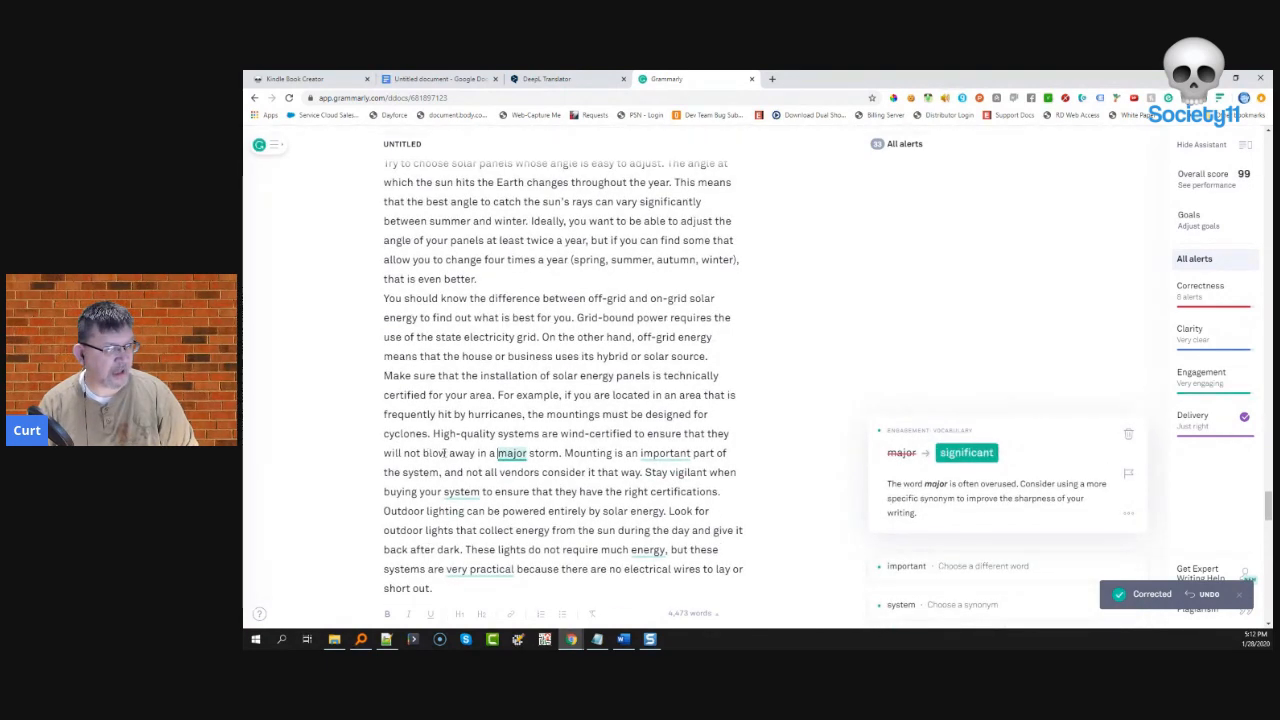
pyautogui.click(966, 453)
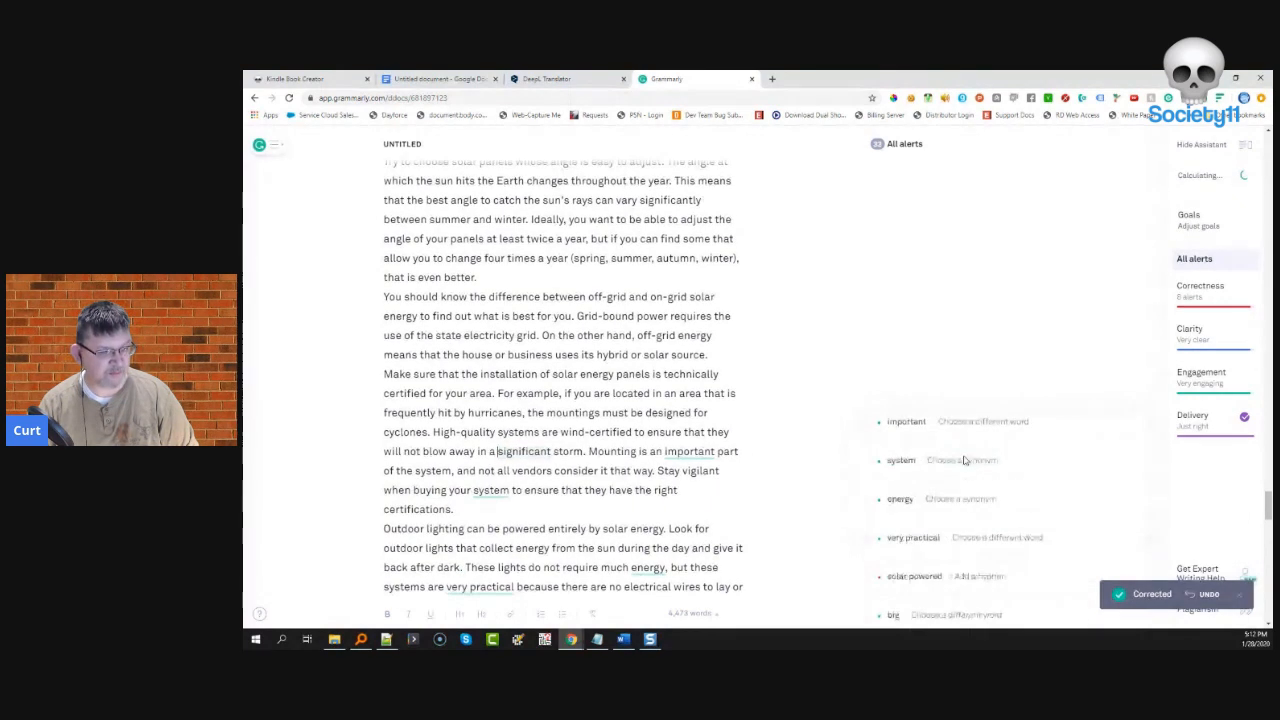
pyautogui.click(983, 422)
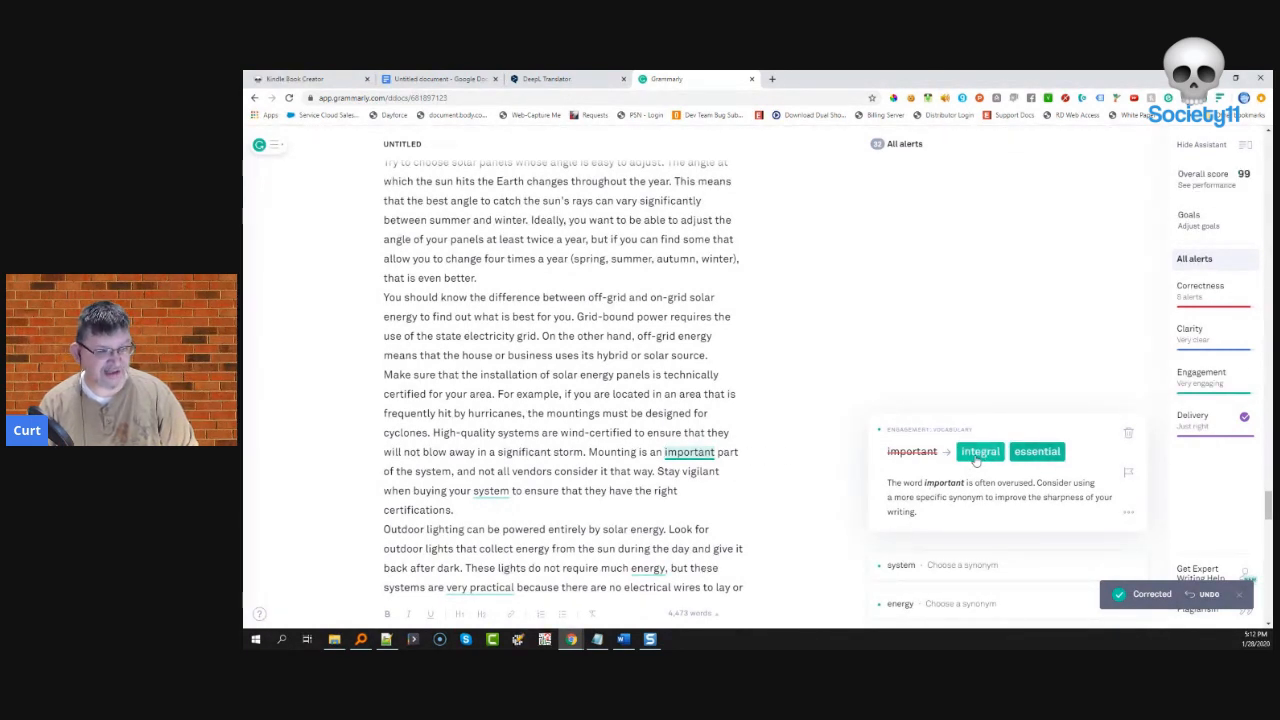
pyautogui.click(978, 453)
# - Reject the 'system' synonym suggestion and change 'energy' to 'power' to read 'much power'
pyautogui.click(960, 421)
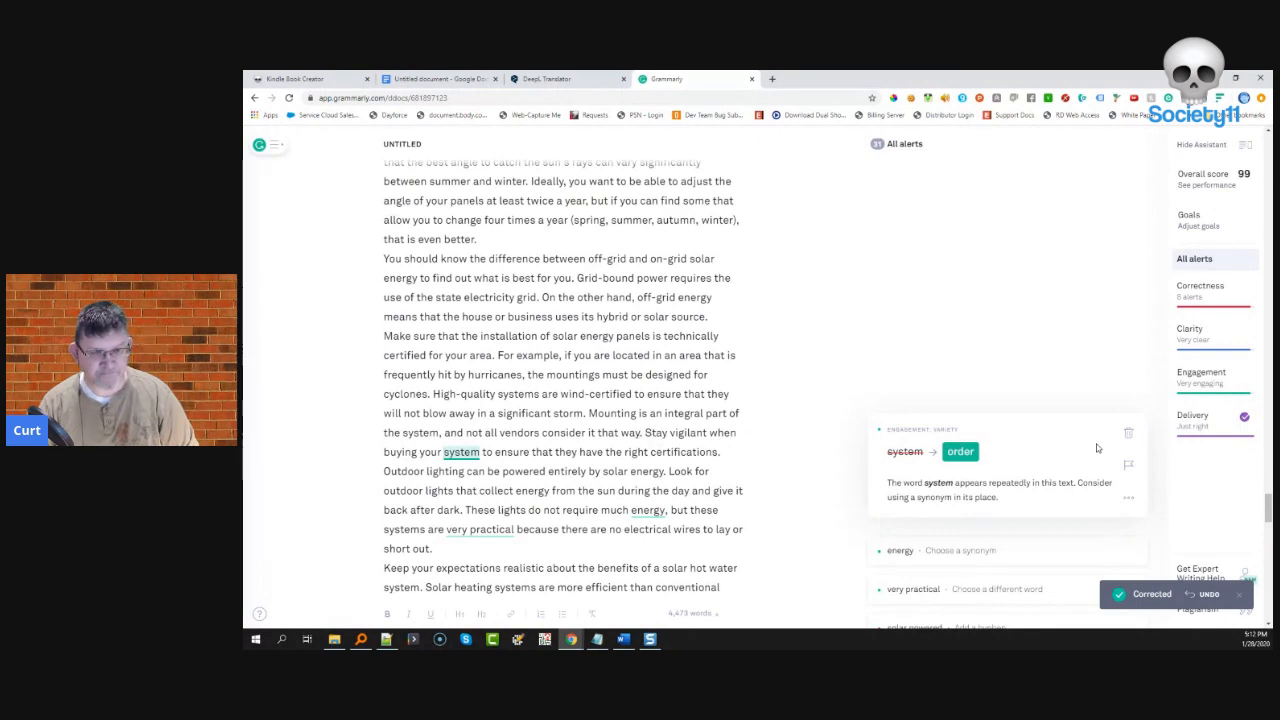
pyautogui.click(1128, 437)
pyautogui.click(966, 426)
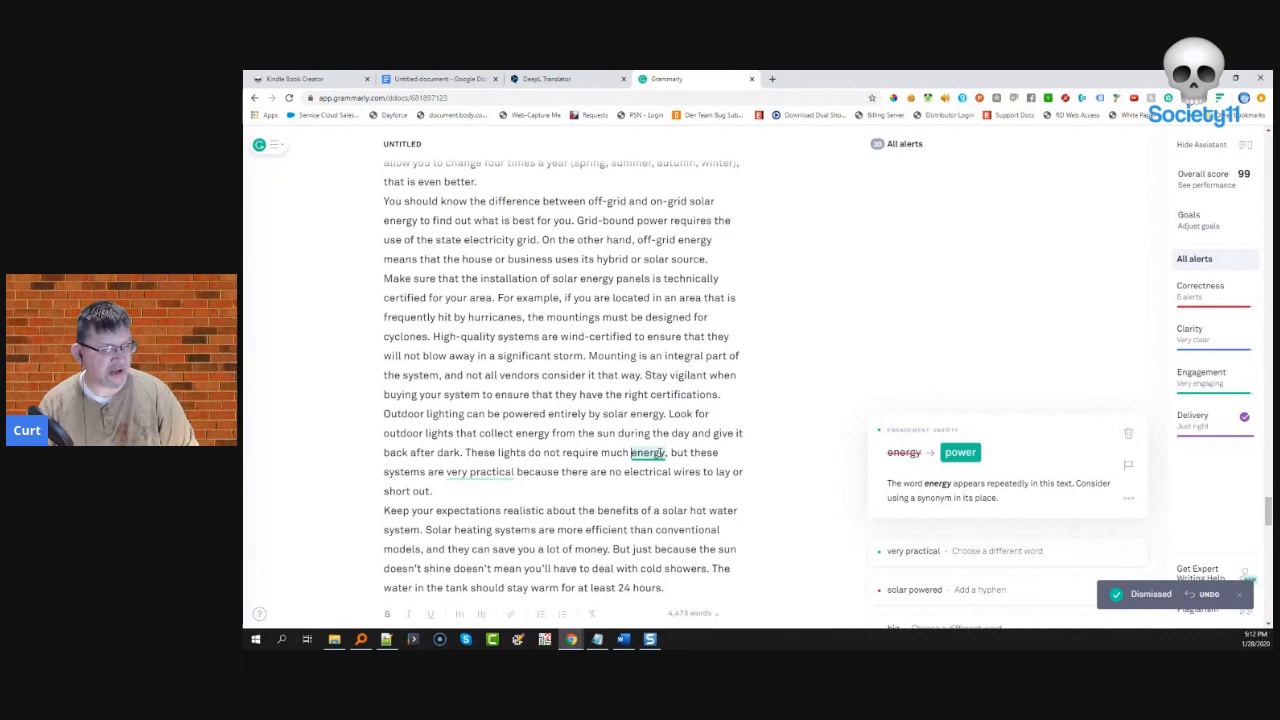
pyautogui.click(960, 453)
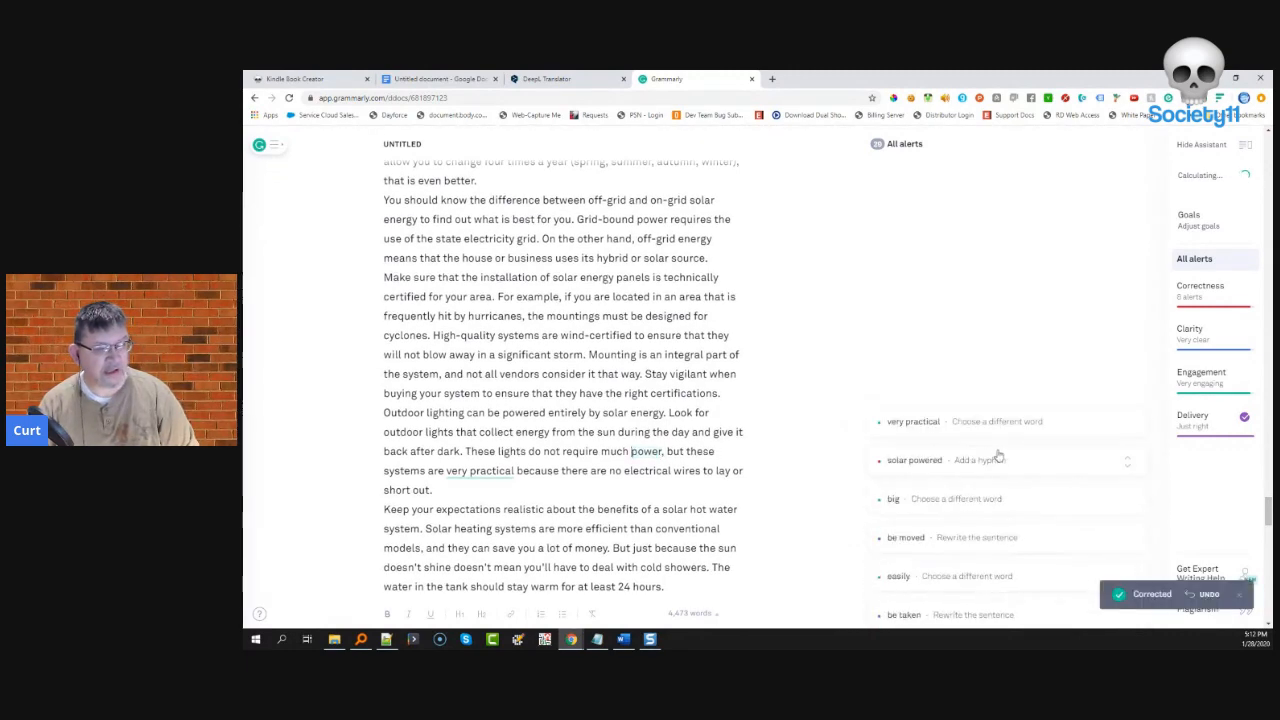
pyautogui.click(1011, 423)
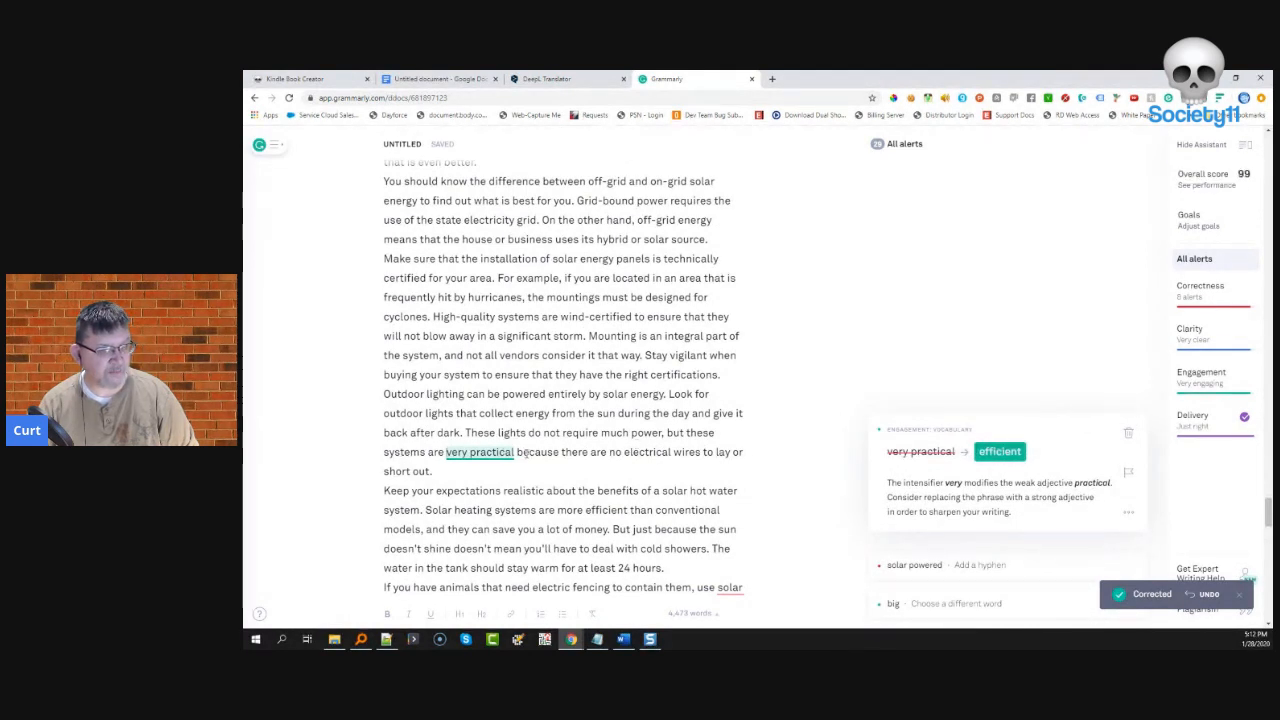
# - Accept the 'efficient', hyphenated 'solar-powered' and 'significant' (replacing 'big') suggestions
pyautogui.click(999, 451)
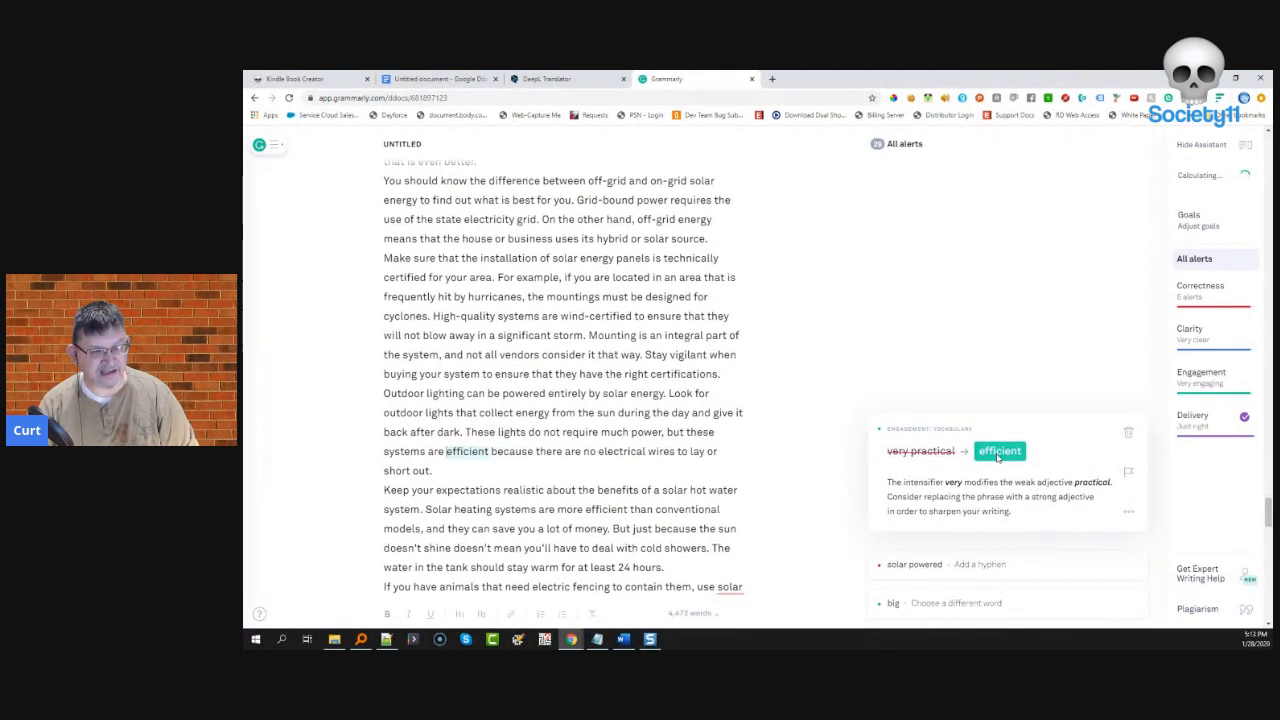
pyautogui.click(997, 424)
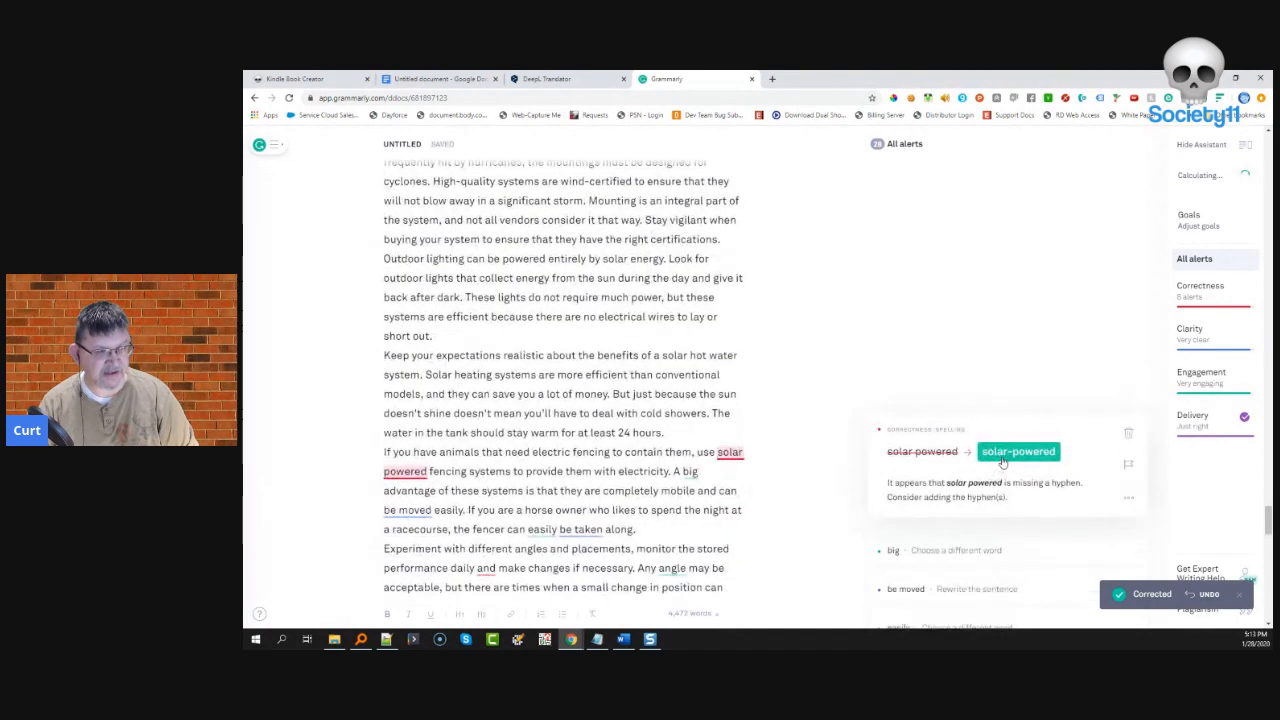
pyautogui.click(1012, 468)
pyautogui.click(952, 425)
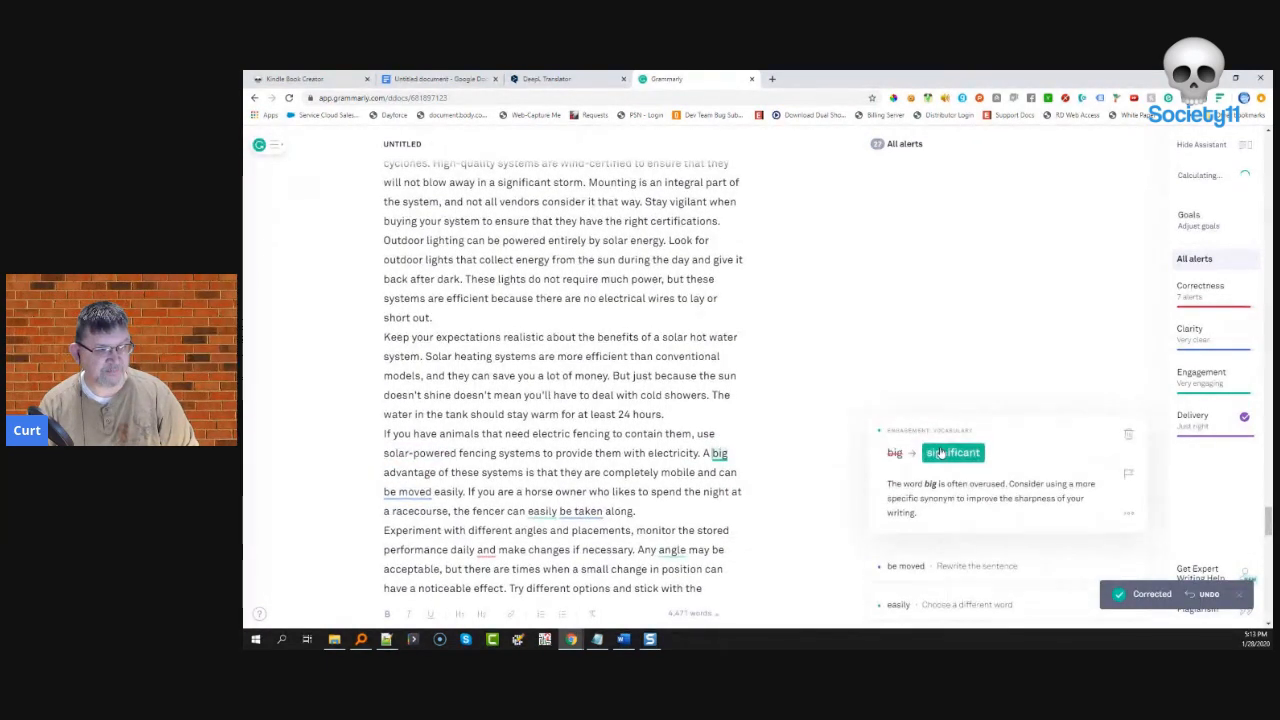
pyautogui.click(940, 453)
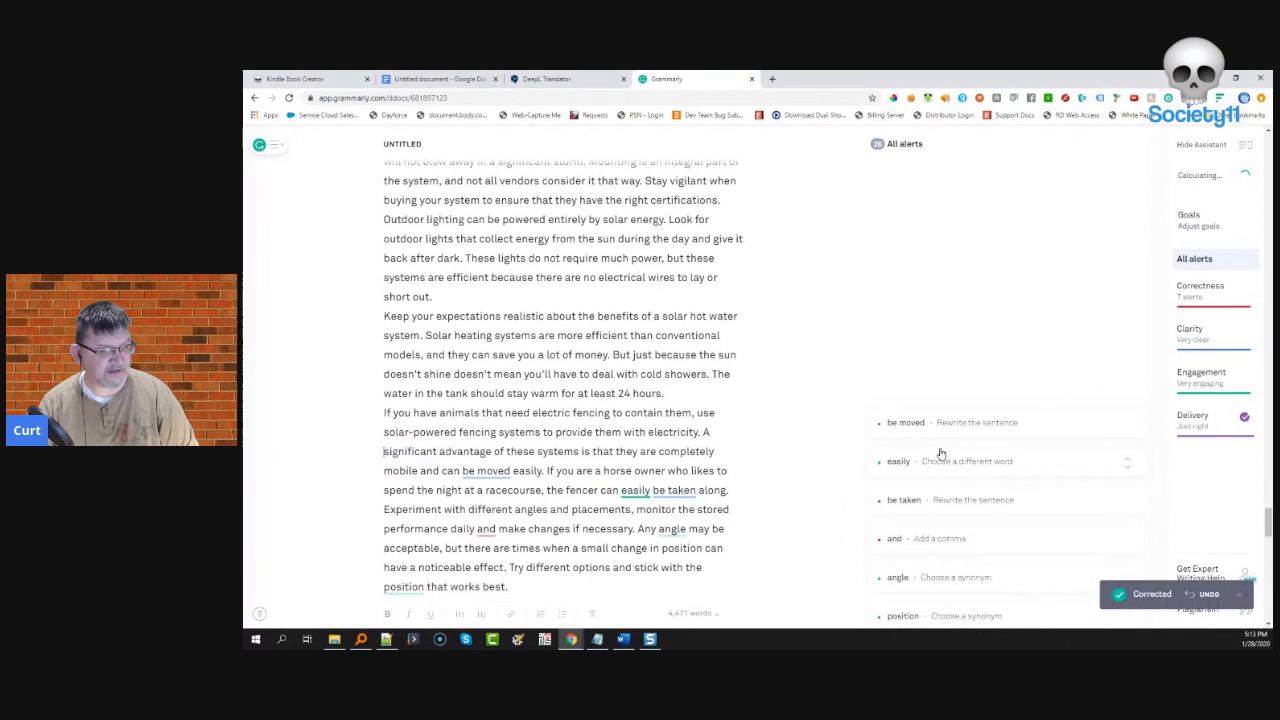
# - Dismiss the passive-voice alerts for 'be moved' and 'be taken', and replace 'easily' with 'quickly'
pyautogui.click(936, 423)
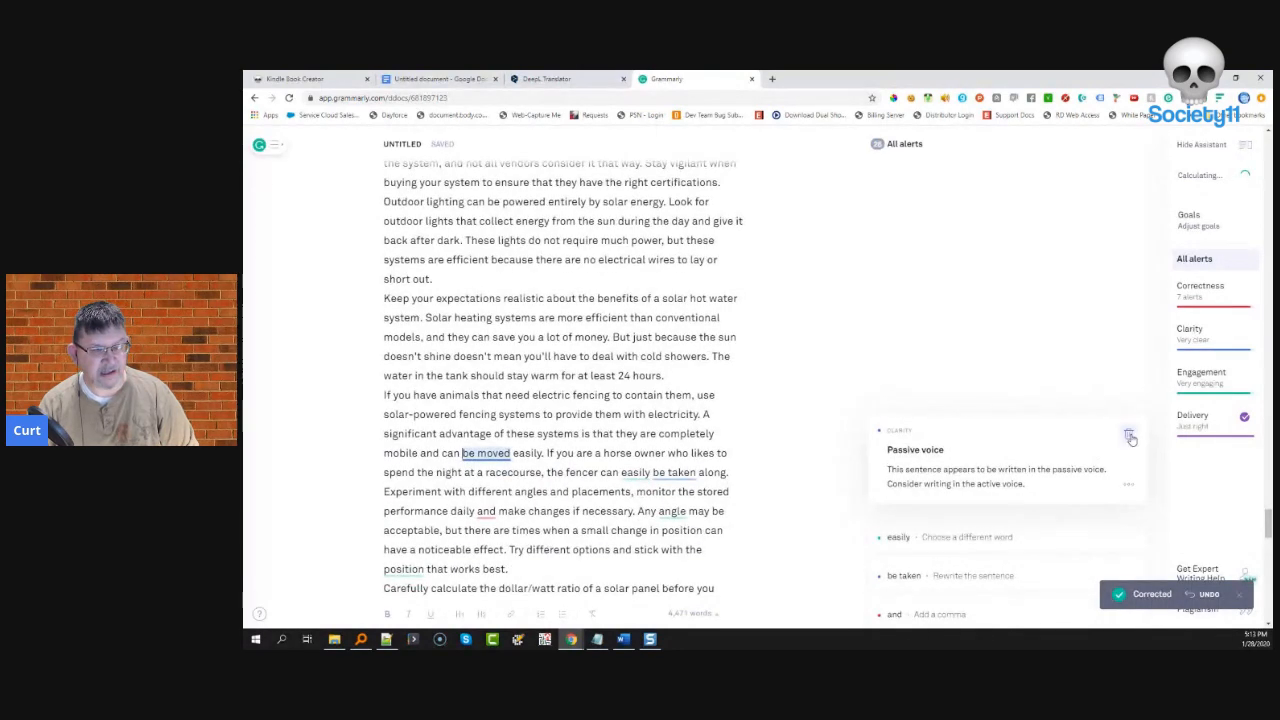
pyautogui.click(1129, 437)
pyautogui.click(1104, 431)
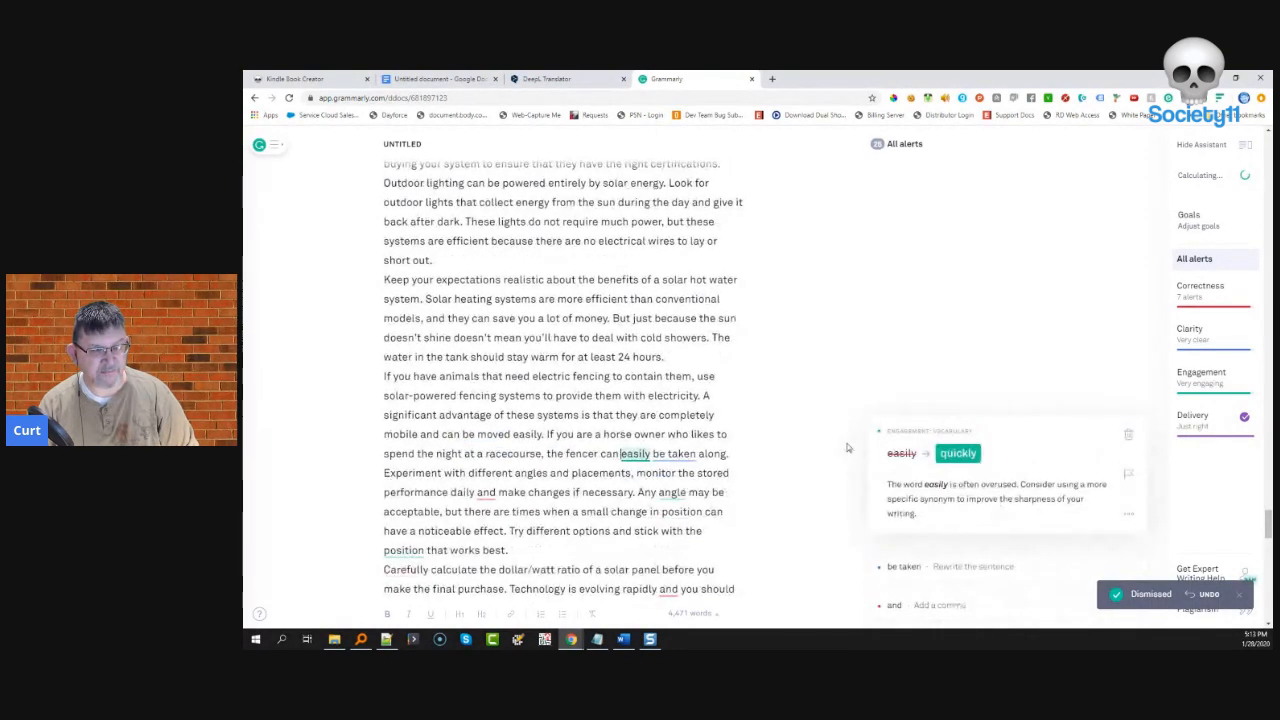
pyautogui.click(970, 455)
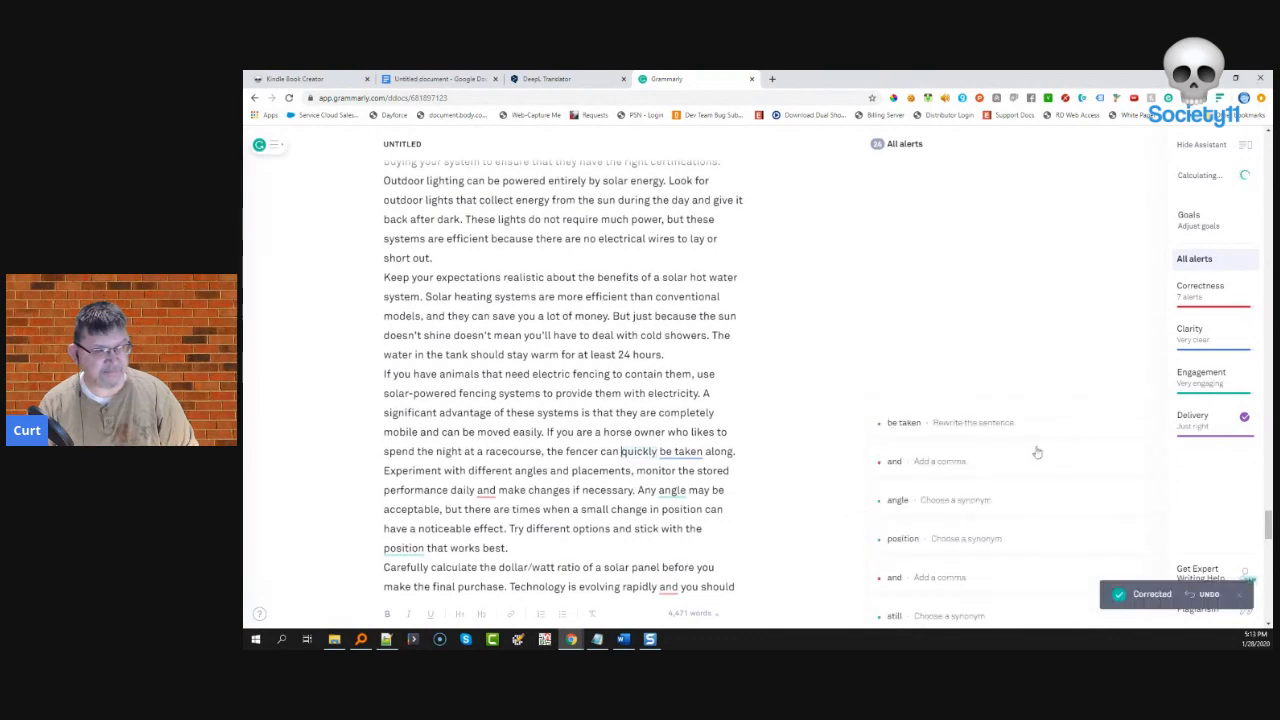
pyautogui.click(978, 428)
pyautogui.click(1128, 437)
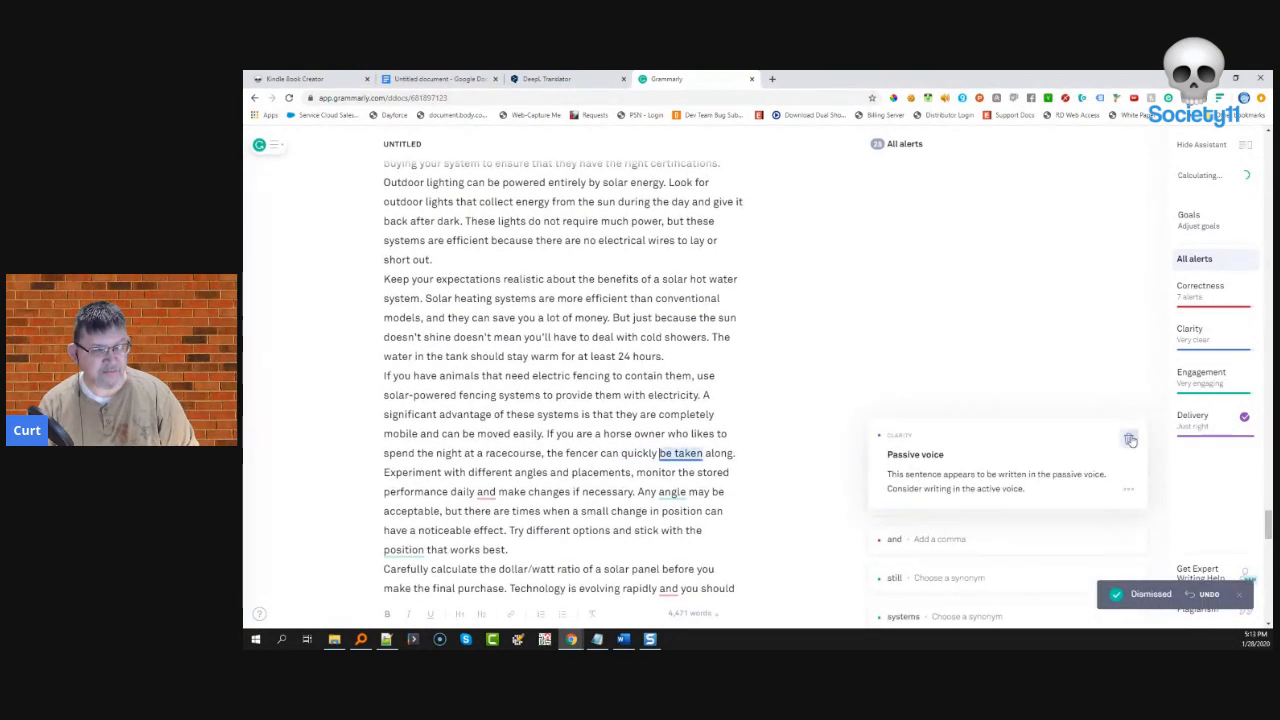
# - Add the comma after 'daily' and dismiss the 'angle' and 'position' synonym alerts
pyautogui.click(971, 432)
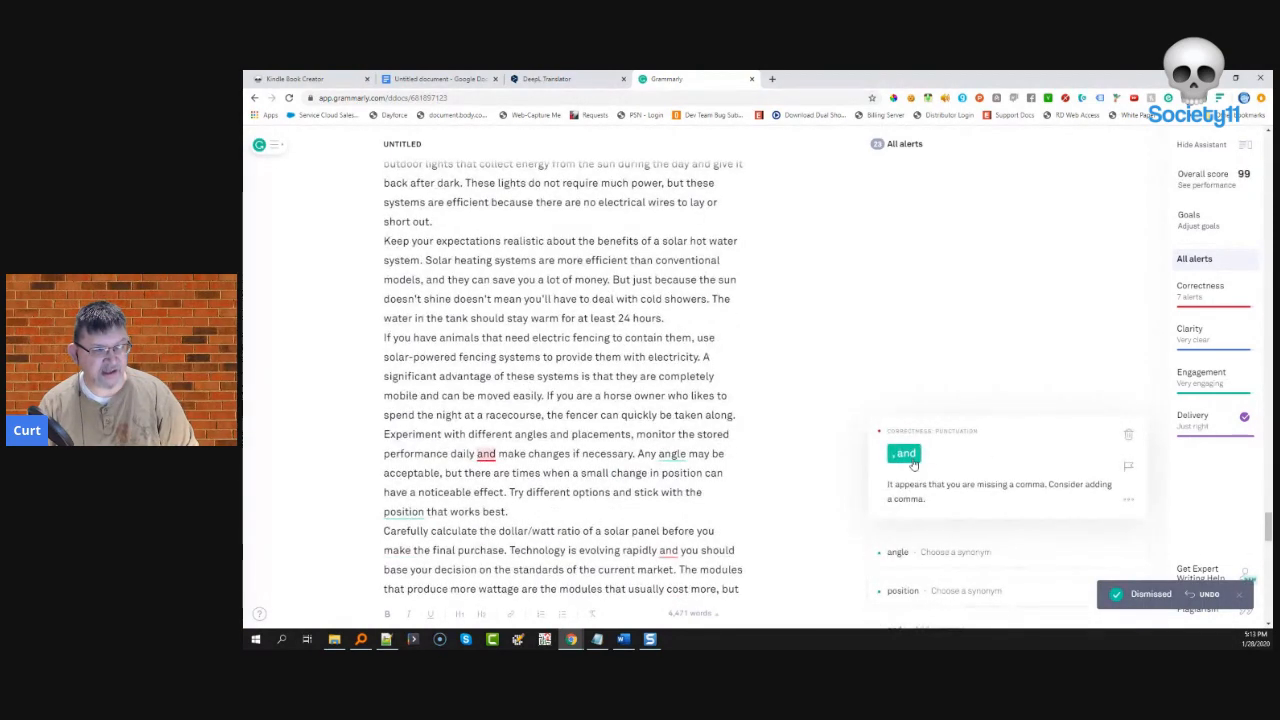
pyautogui.click(907, 458)
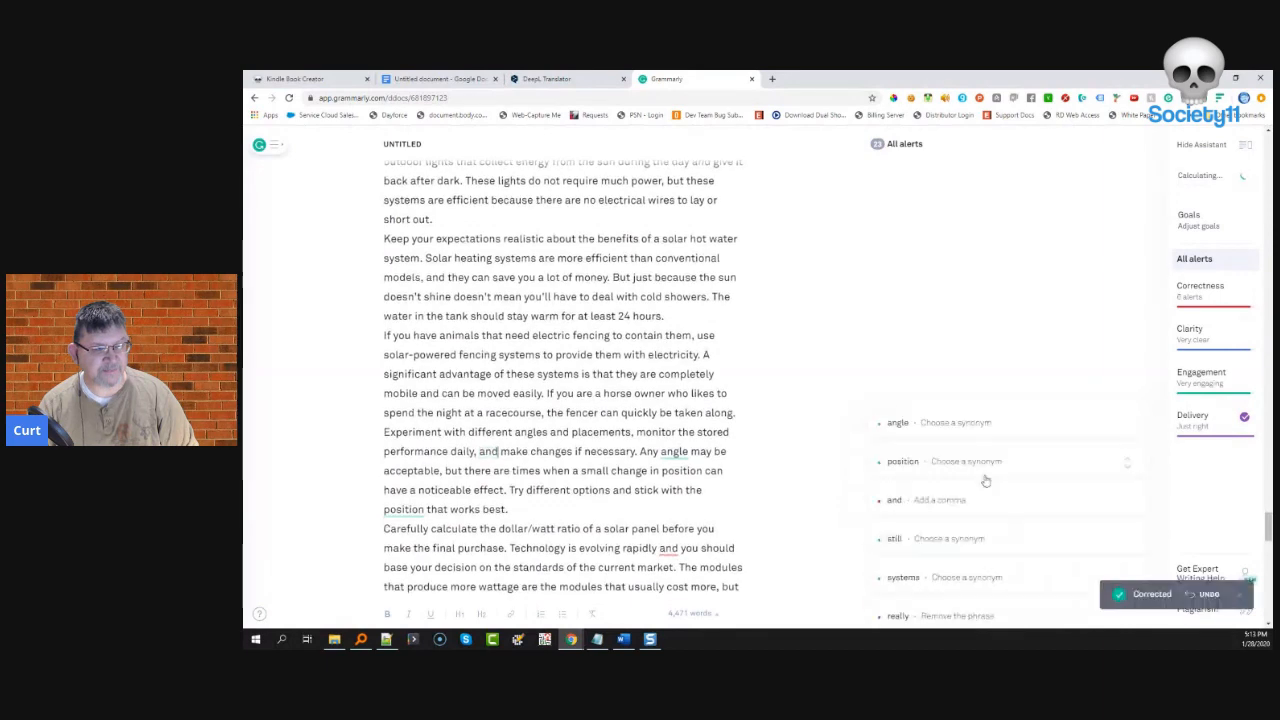
pyautogui.click(980, 420)
pyautogui.click(1130, 435)
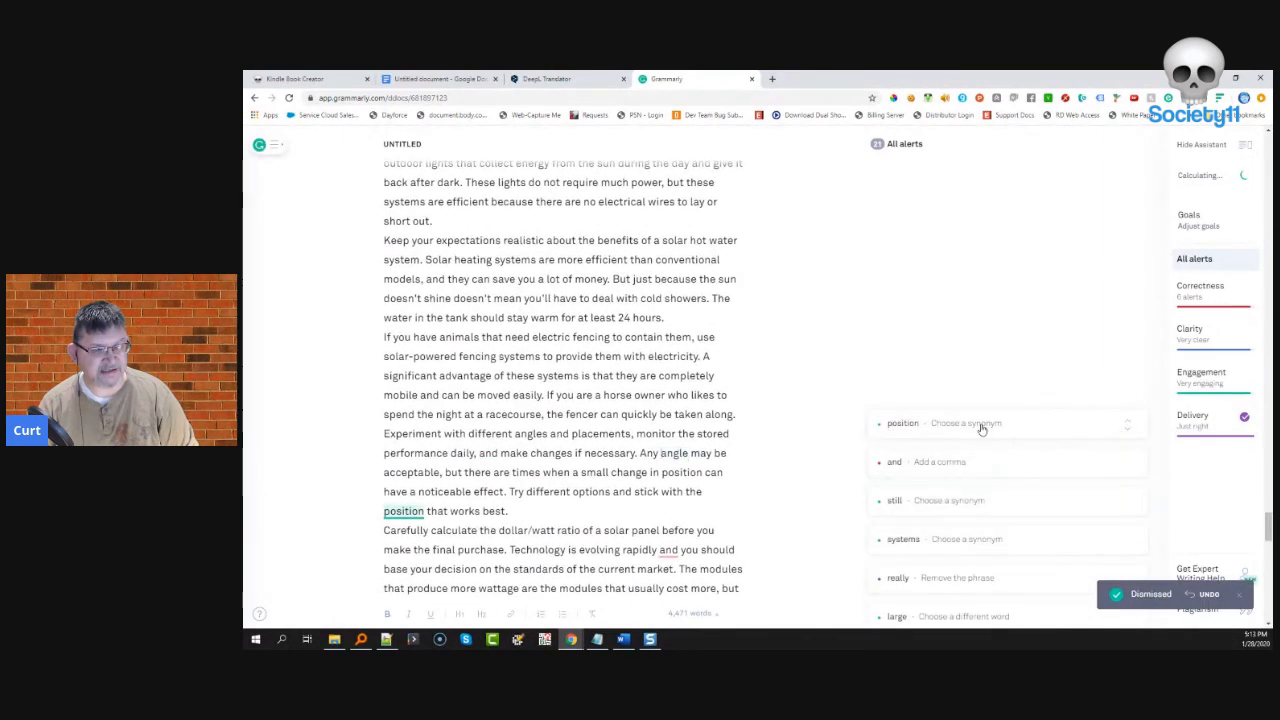
pyautogui.click(982, 425)
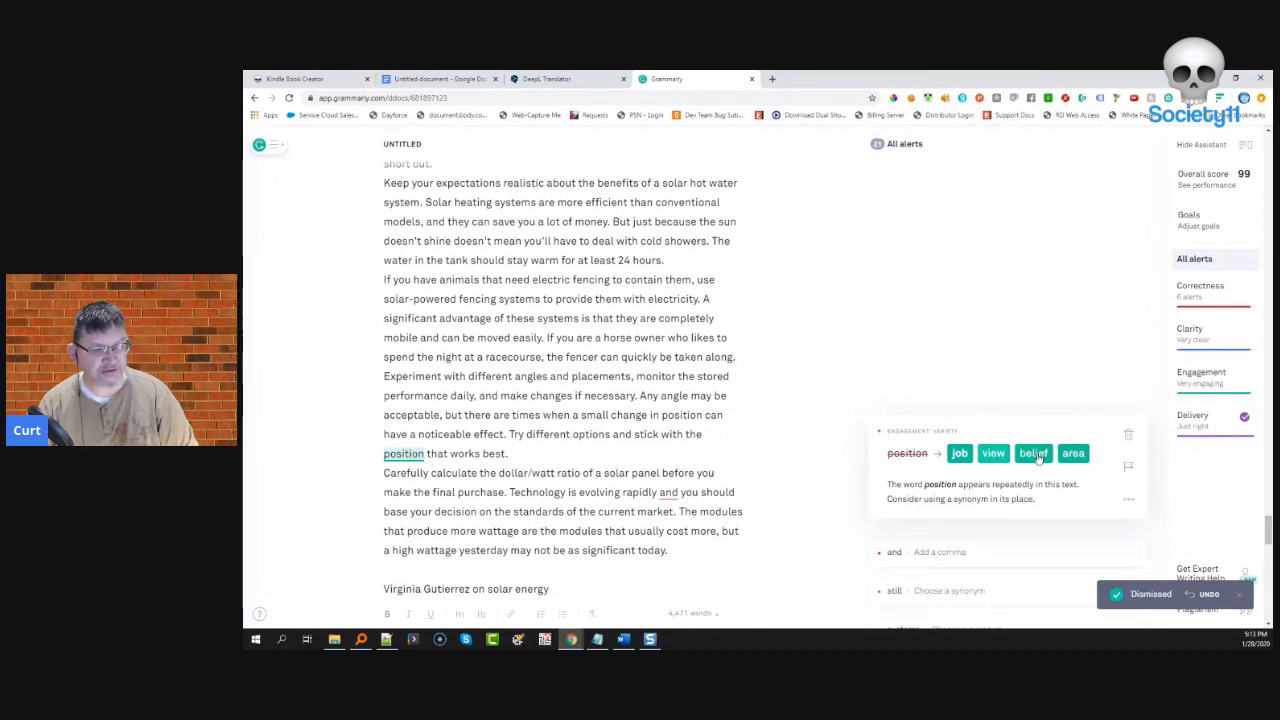
pyautogui.click(1131, 437)
pyautogui.click(945, 426)
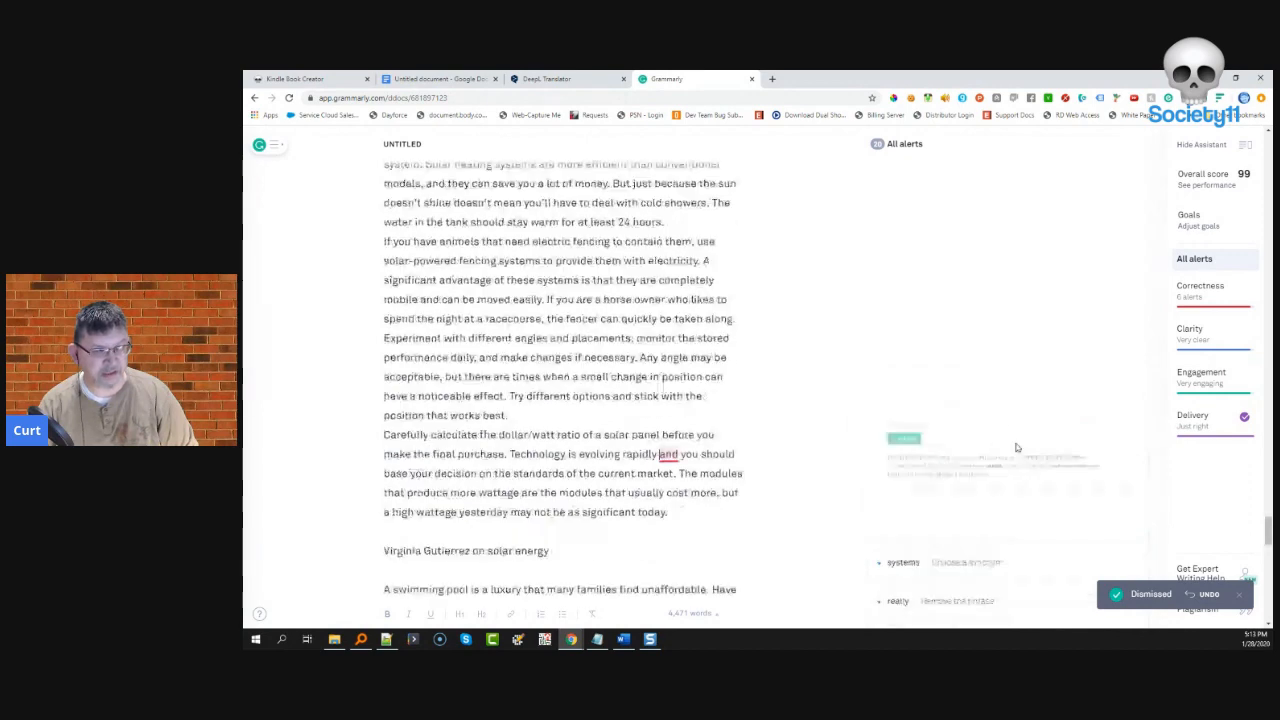
# - Add the comma after 'evolving rapidly', change 'still' to 'always', and dismiss the 'systems' synonym alert
pyautogui.click(903, 454)
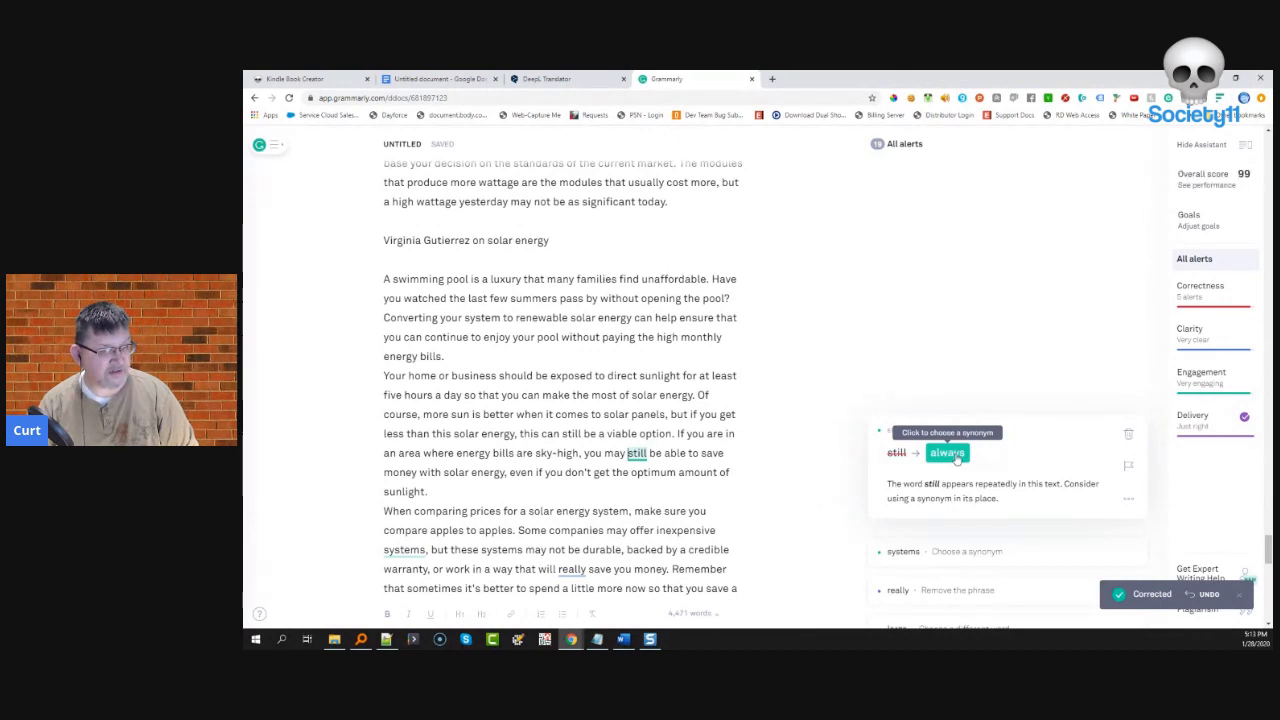
pyautogui.click(956, 454)
pyautogui.click(957, 422)
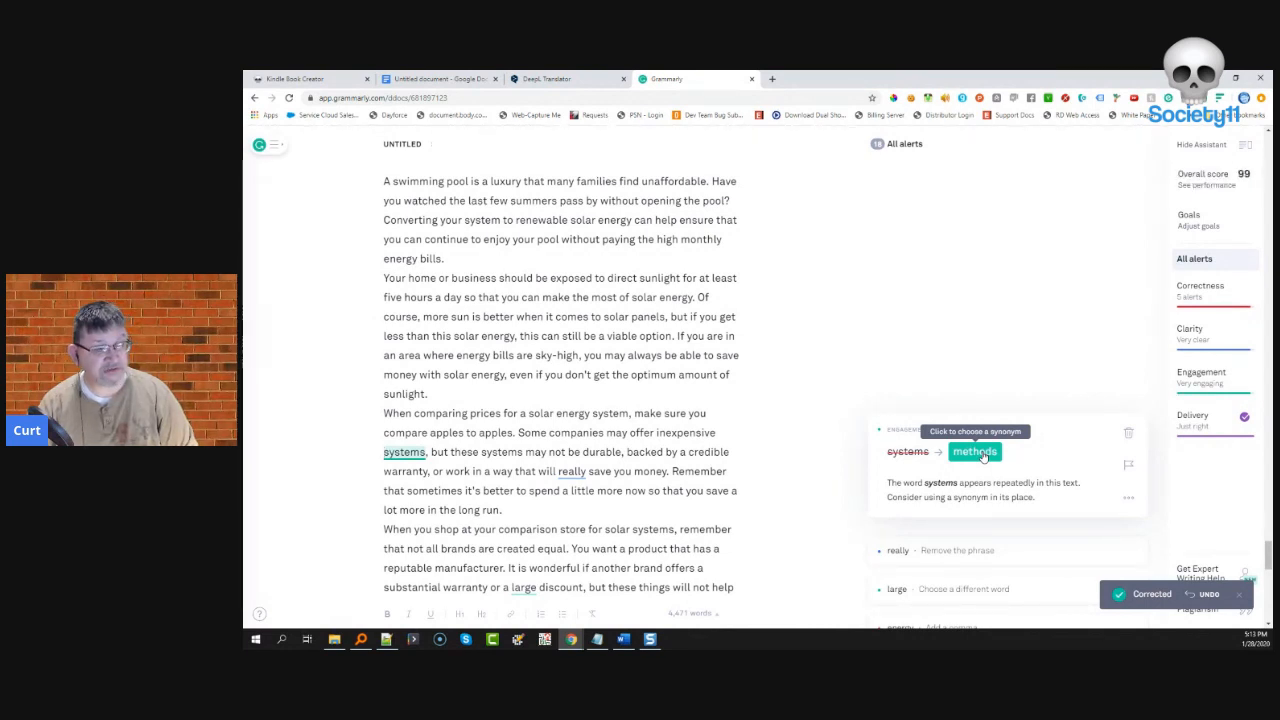
pyautogui.click(1128, 433)
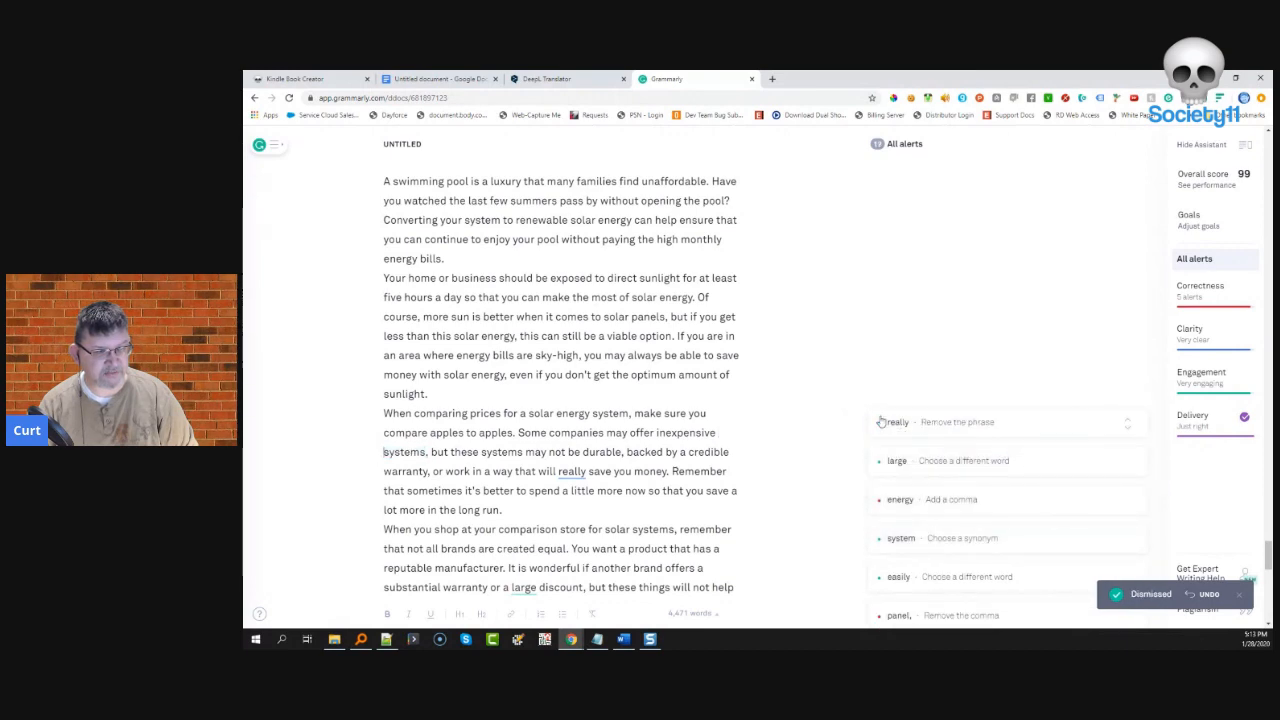
# - Remove 'really' from the sentence
pyautogui.click(902, 421)
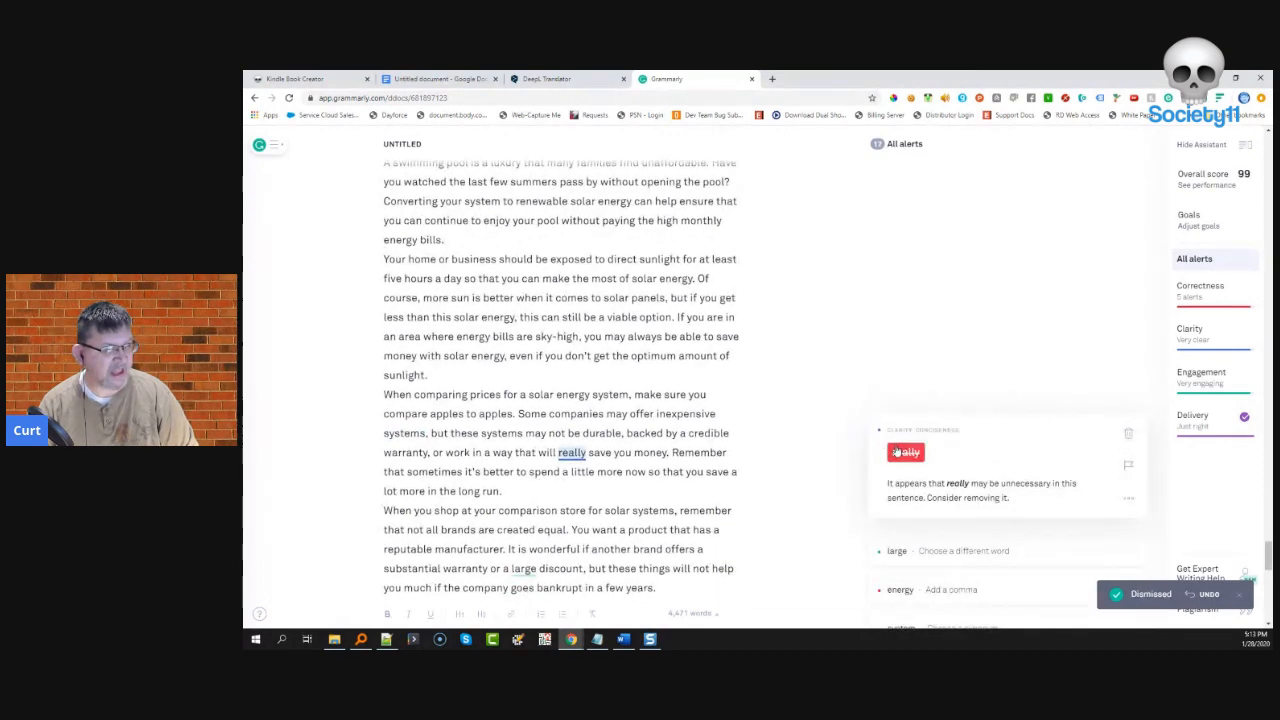
pyautogui.click(905, 450)
pyautogui.click(912, 422)
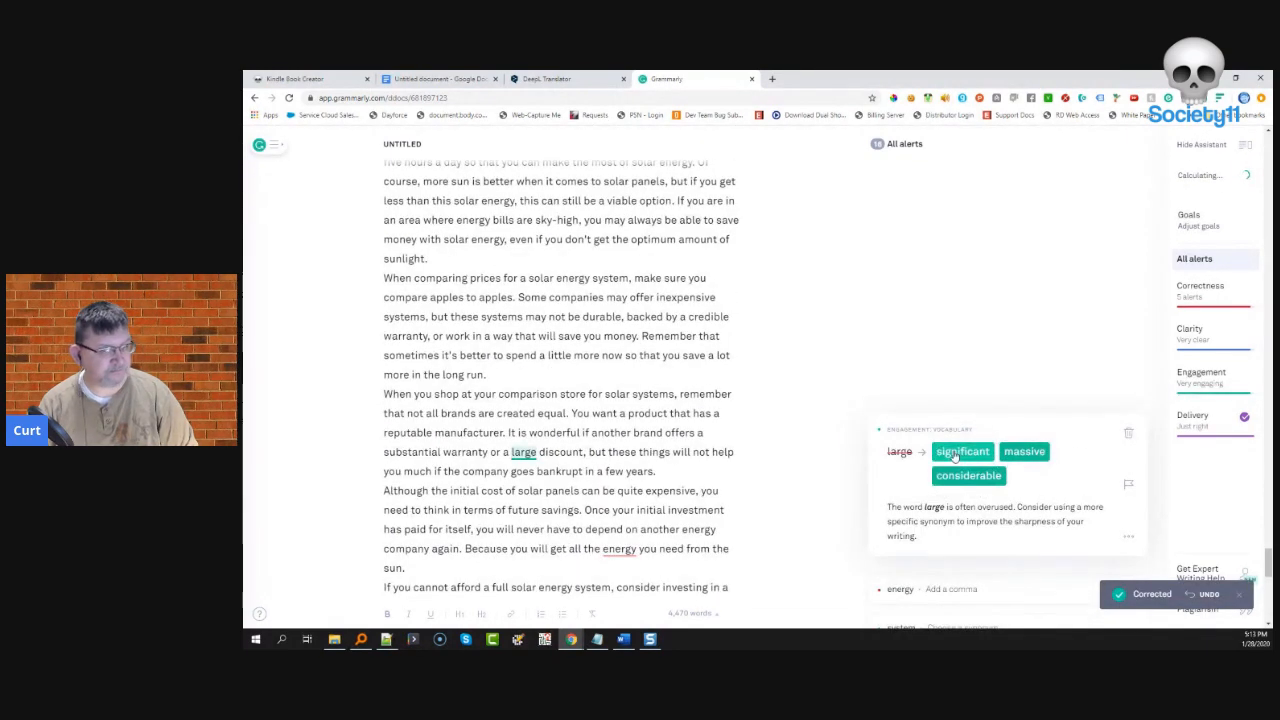
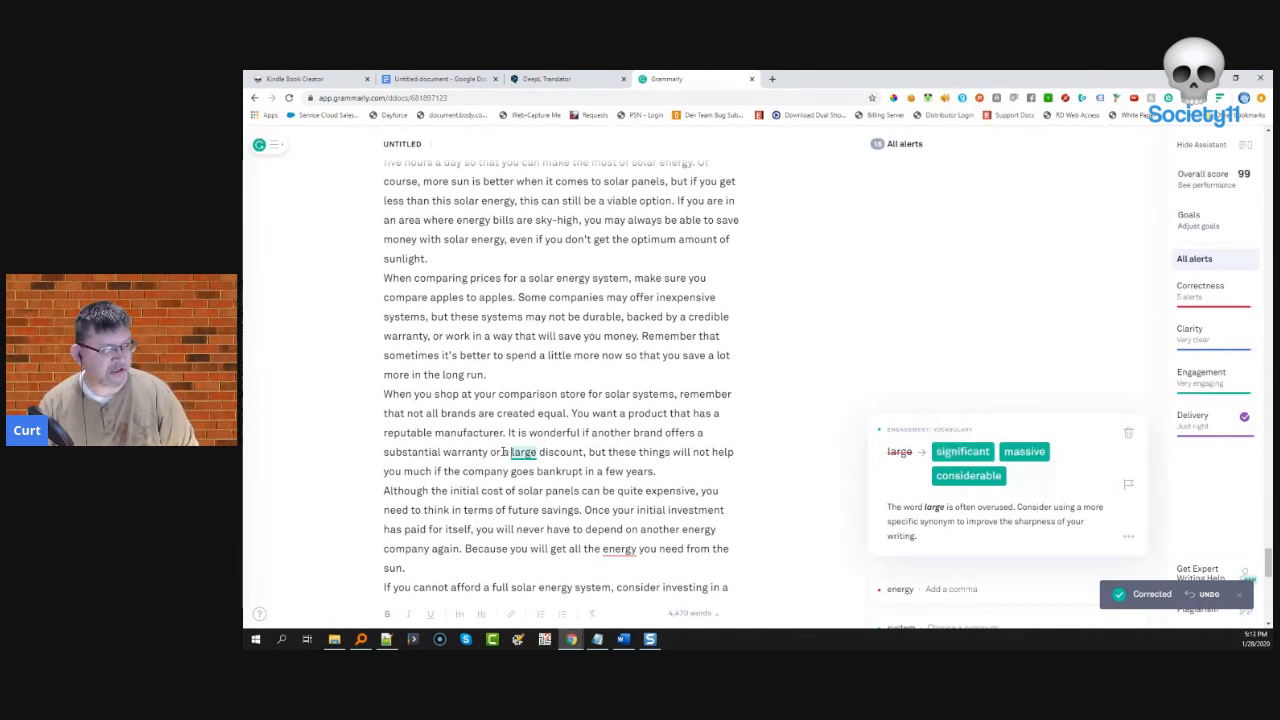
# - Accept 'considerable', the comma after 'energy' and 'quickly', and reject the 'system' to 'order' suggestion
pyautogui.click(966, 475)
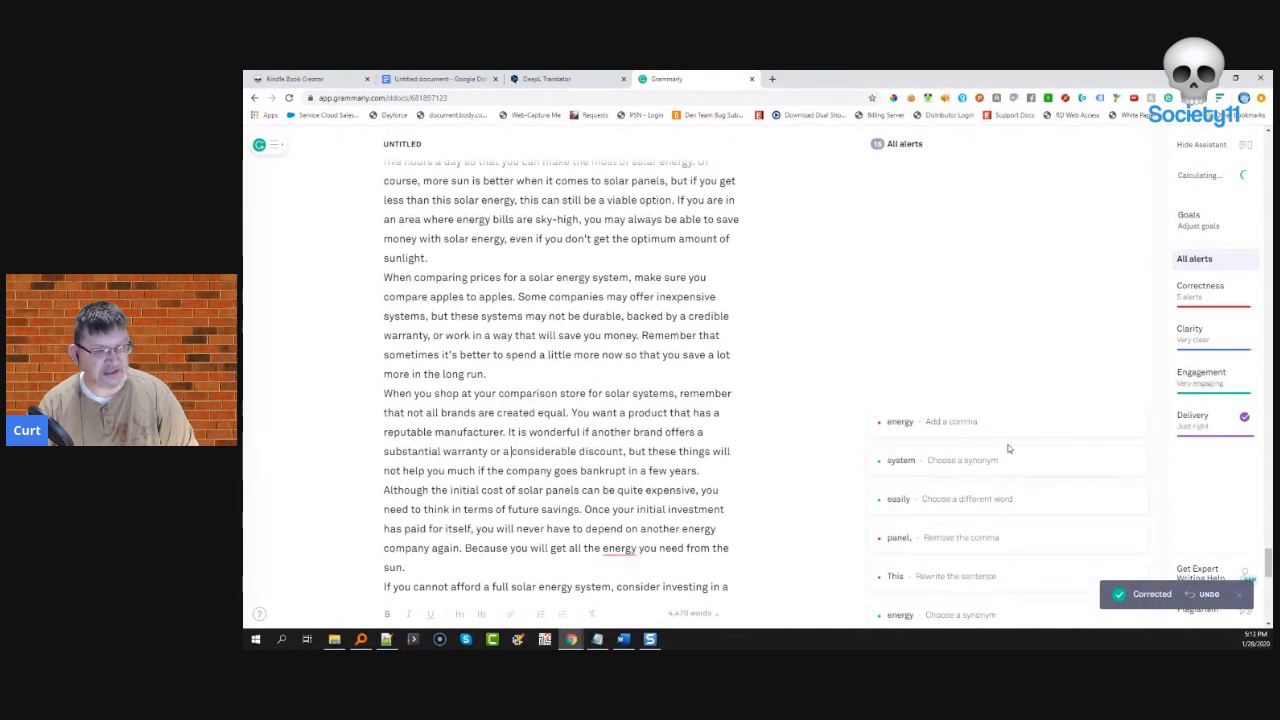
pyautogui.click(980, 430)
pyautogui.click(918, 455)
pyautogui.click(930, 424)
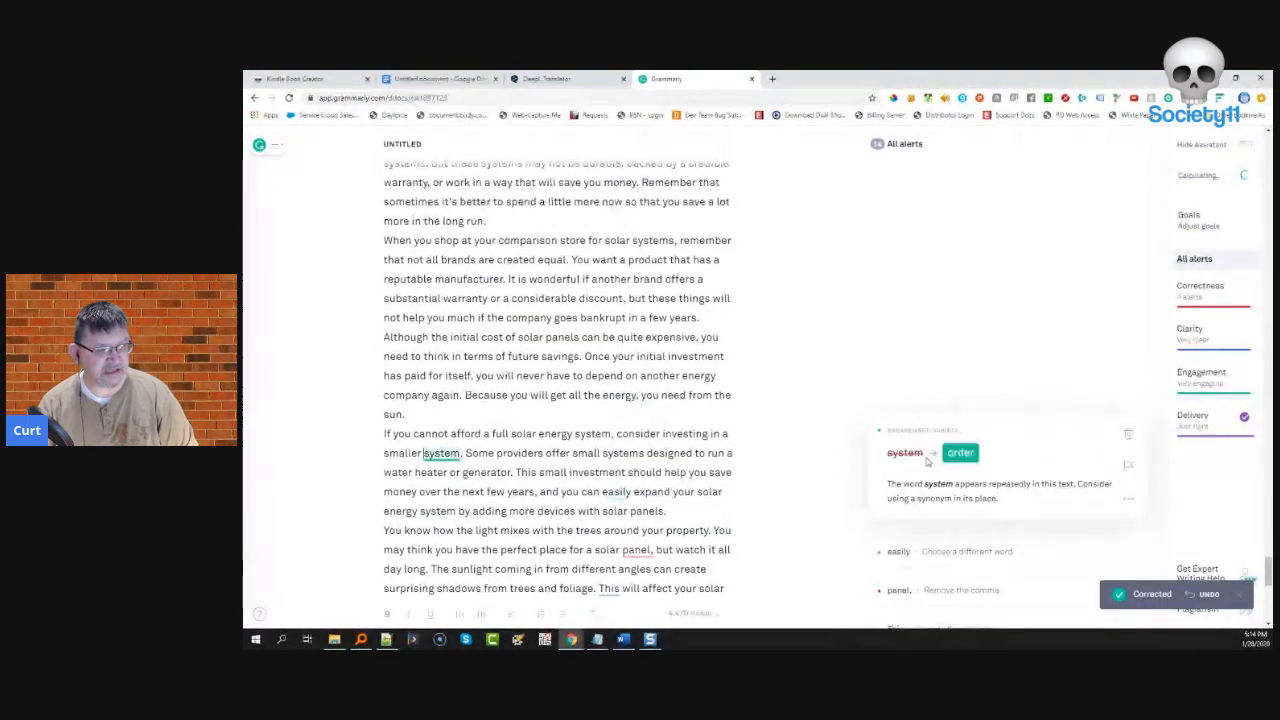
pyautogui.click(1128, 433)
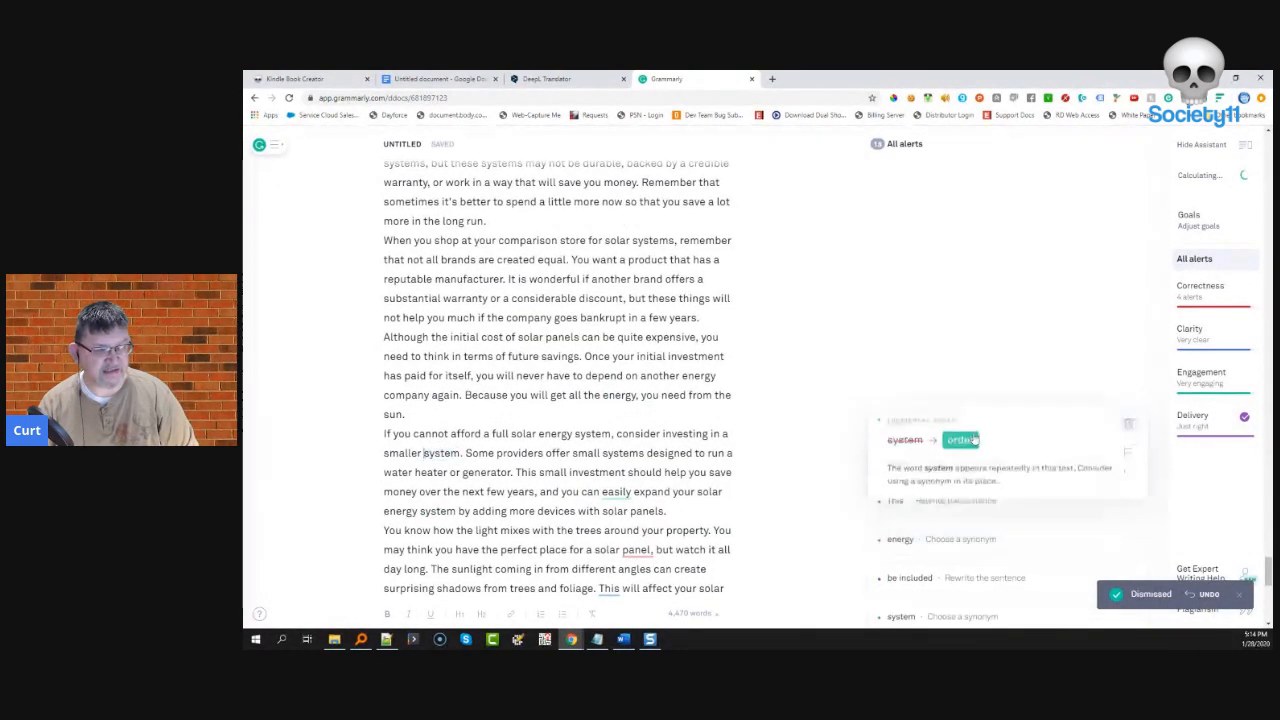
pyautogui.click(923, 424)
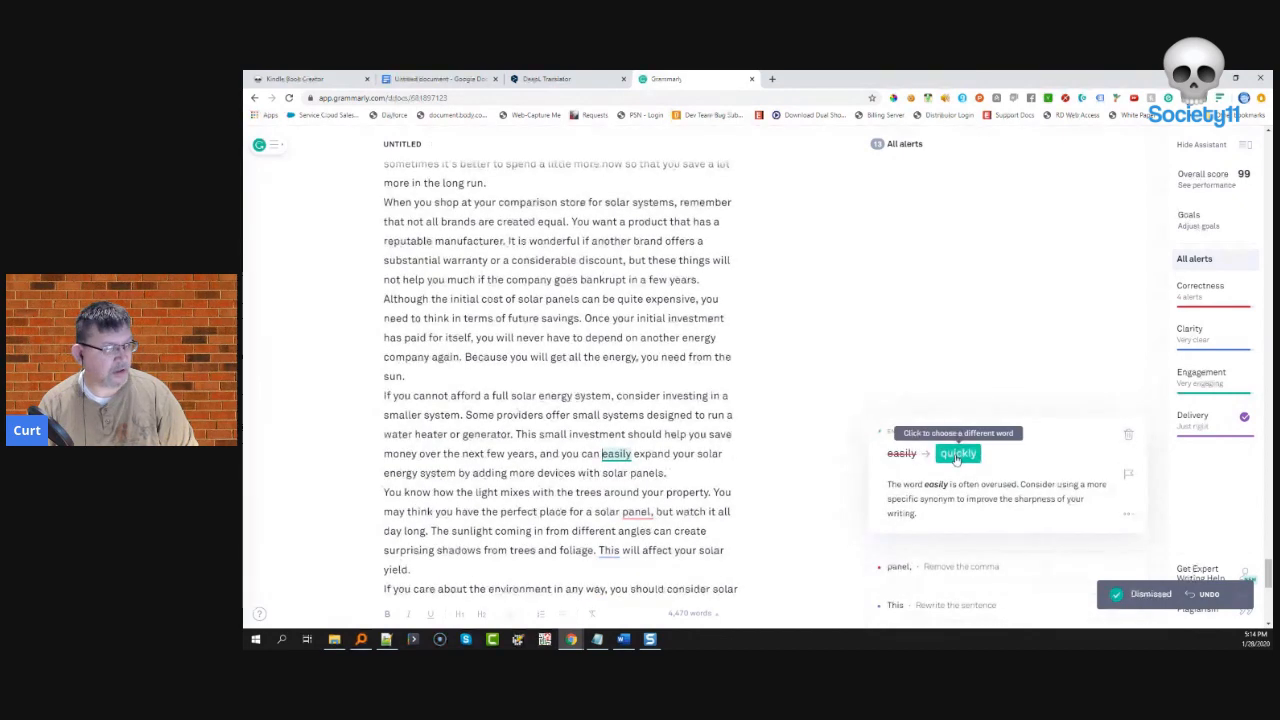
pyautogui.click(957, 455)
# - Remove the comma after 'panel' and dismiss the 'This', 'energy' and passive-voice alerts
pyautogui.click(957, 424)
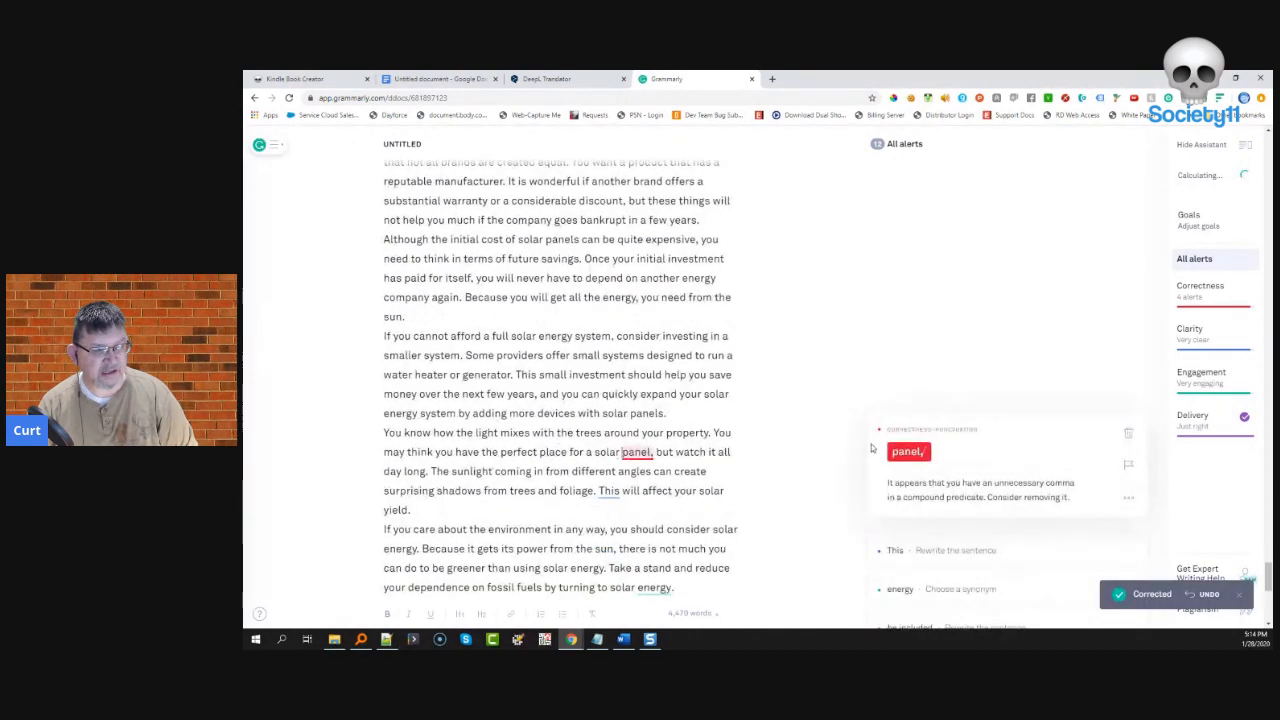
pyautogui.click(906, 453)
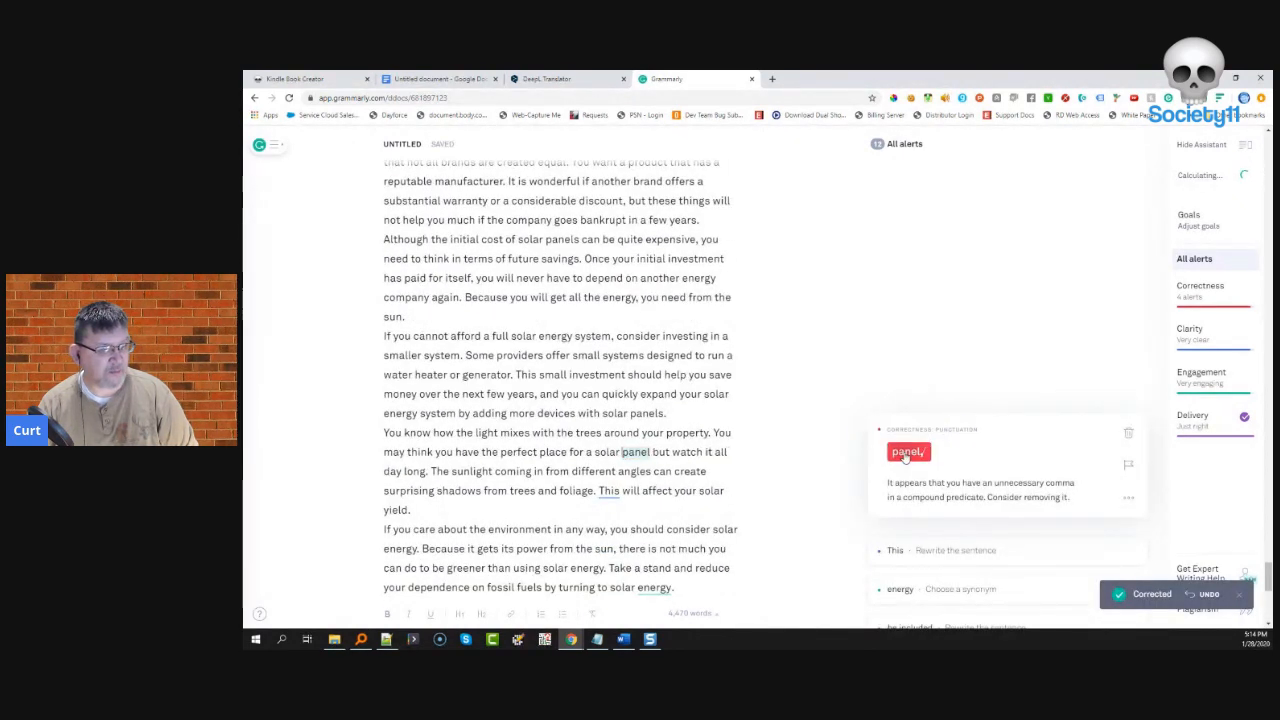
pyautogui.click(948, 424)
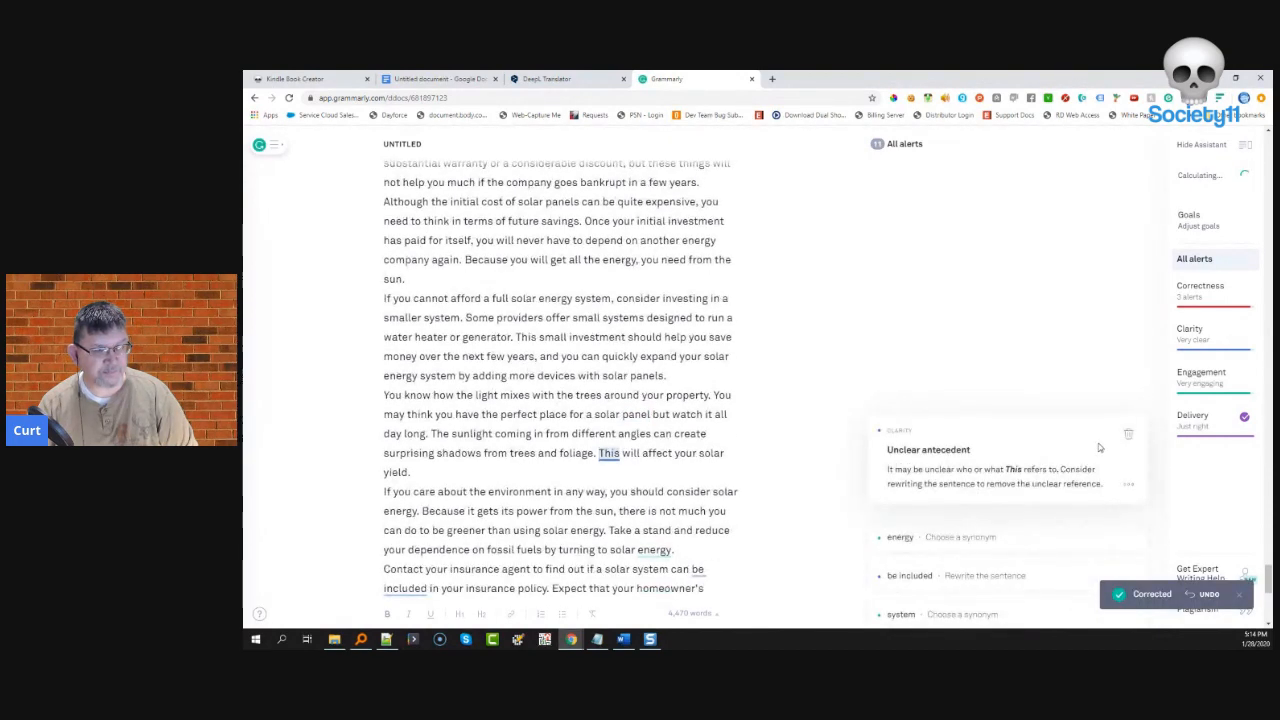
pyautogui.click(1128, 434)
pyautogui.click(955, 430)
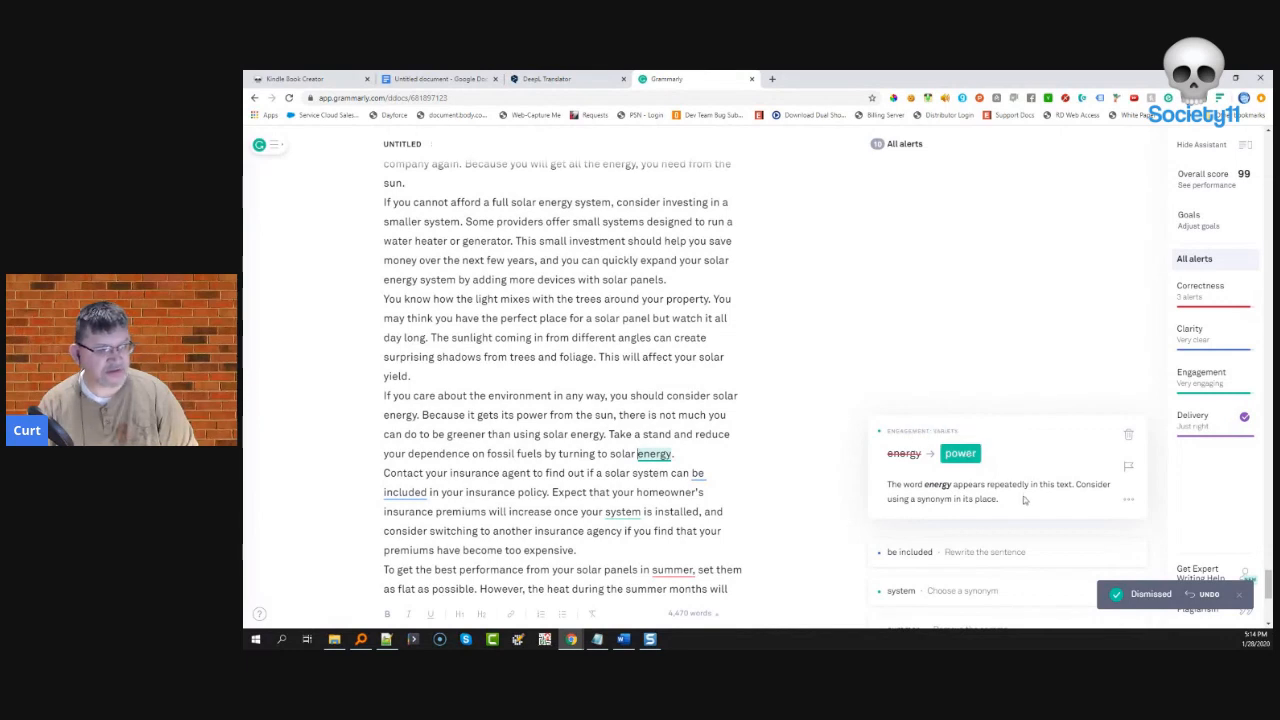
pyautogui.click(1128, 434)
pyautogui.click(1002, 426)
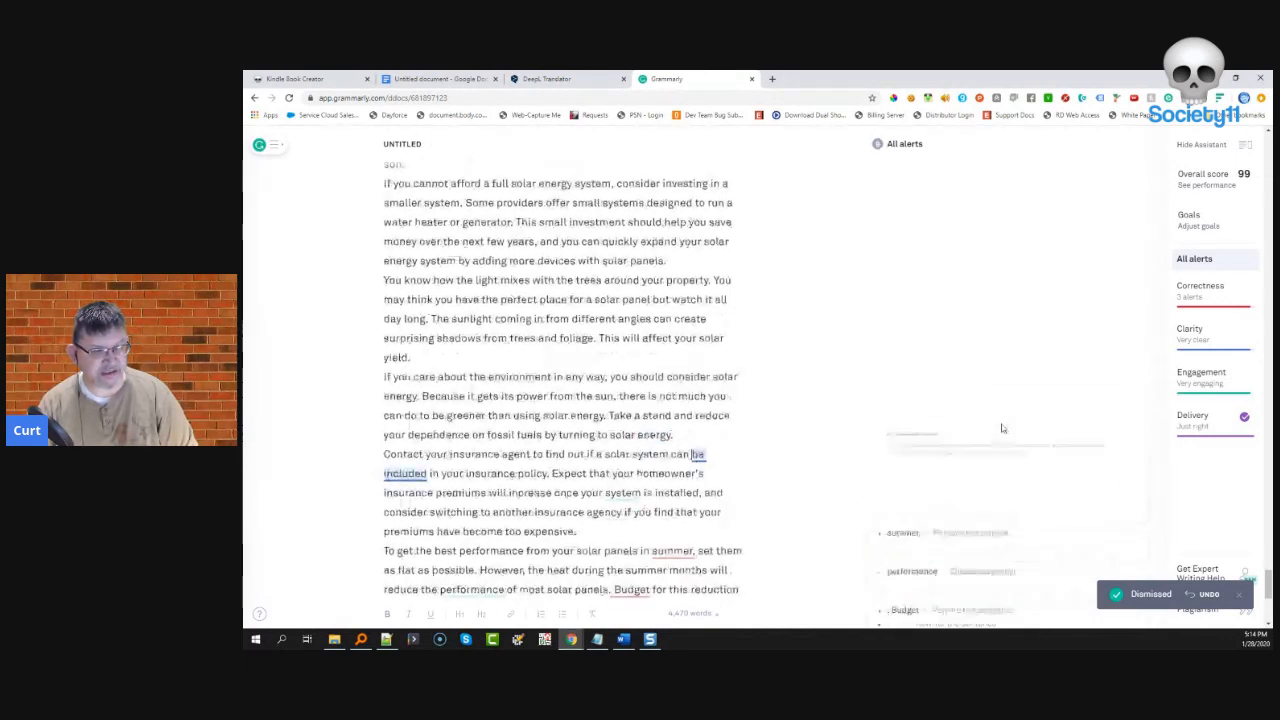
pyautogui.click(1124, 434)
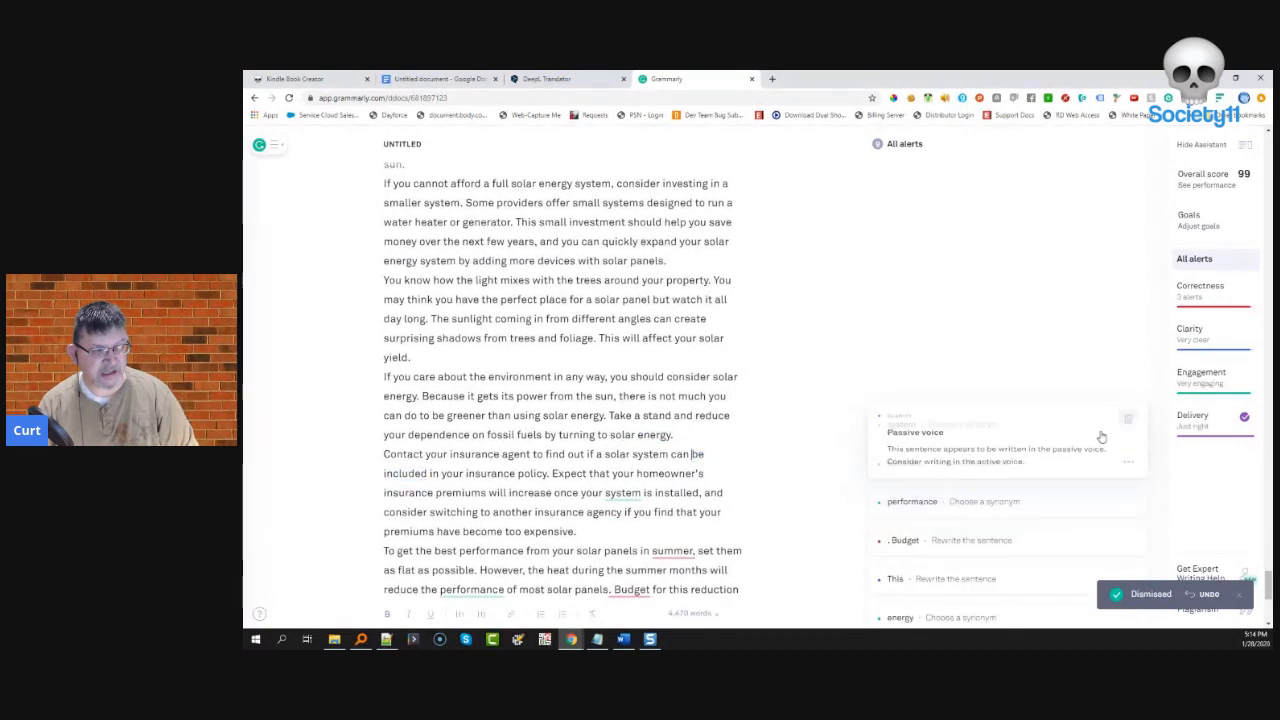
# - Remove the comma after 'summer', reject the 'system' and 'performance' synonyms, and join 'panels — budget'
pyautogui.click(965, 428)
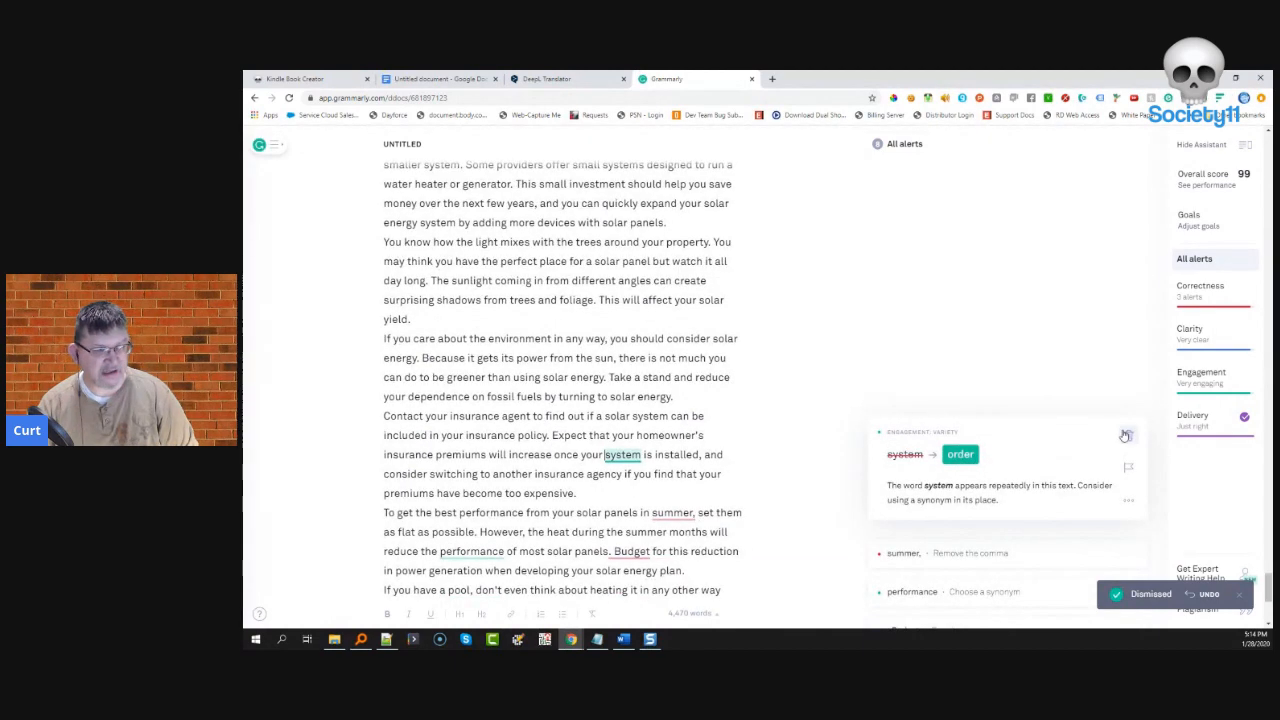
pyautogui.click(1128, 435)
pyautogui.click(1000, 437)
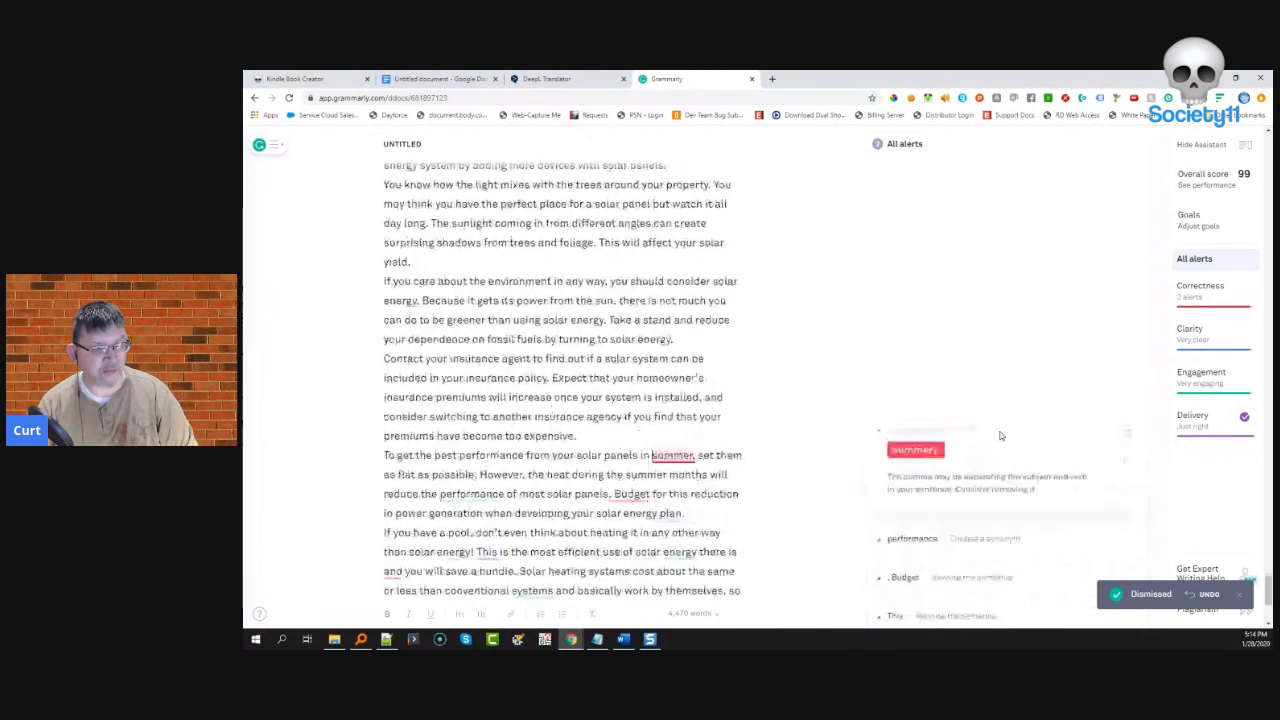
pyautogui.click(945, 461)
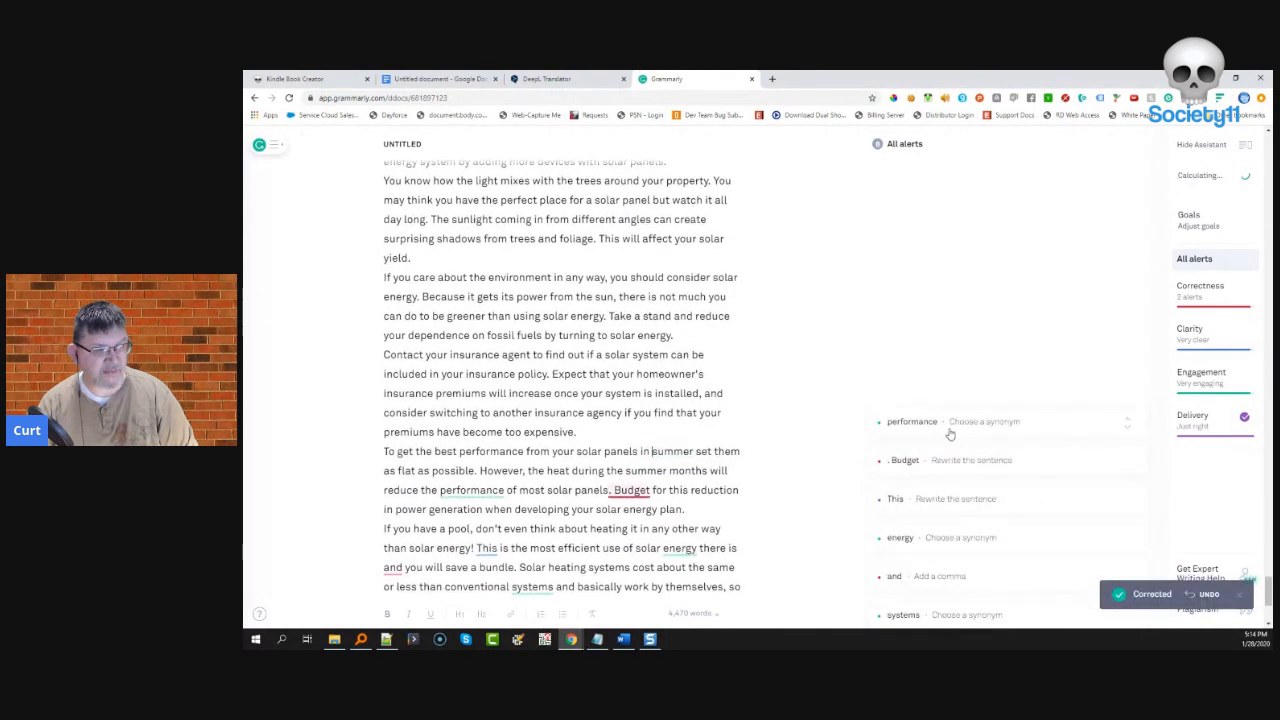
pyautogui.click(916, 432)
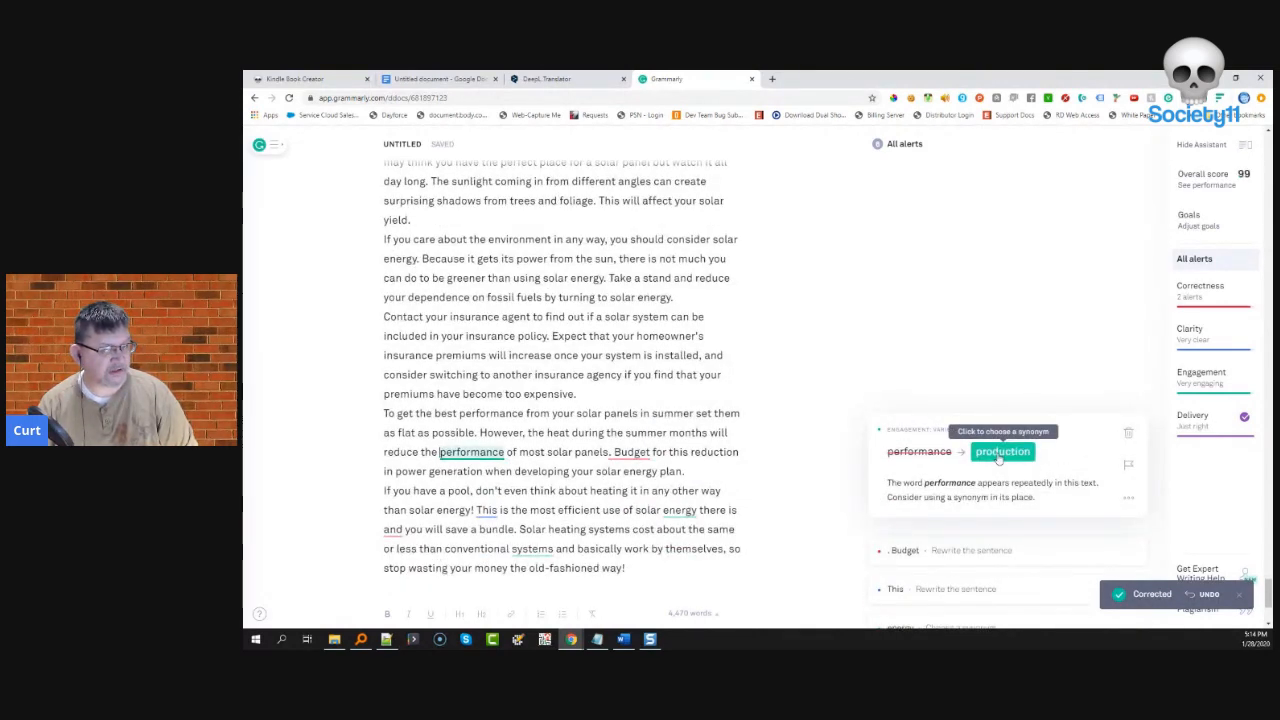
pyautogui.click(1127, 433)
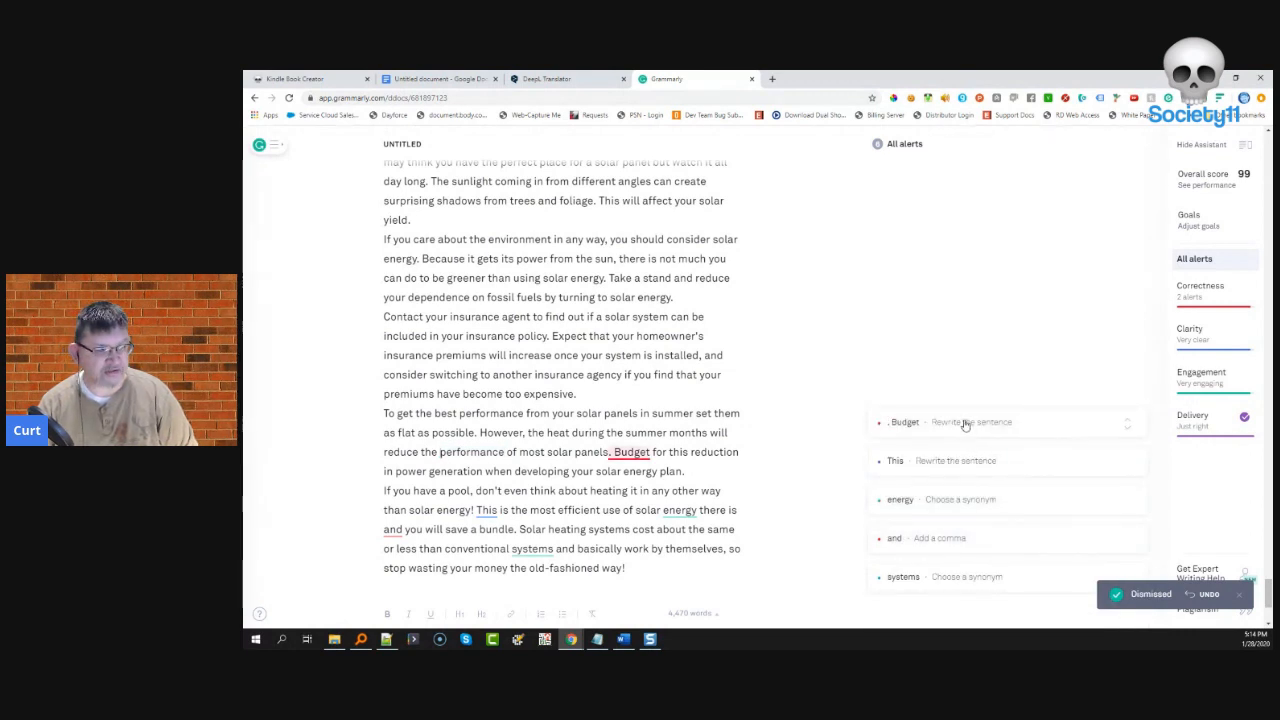
pyautogui.click(966, 424)
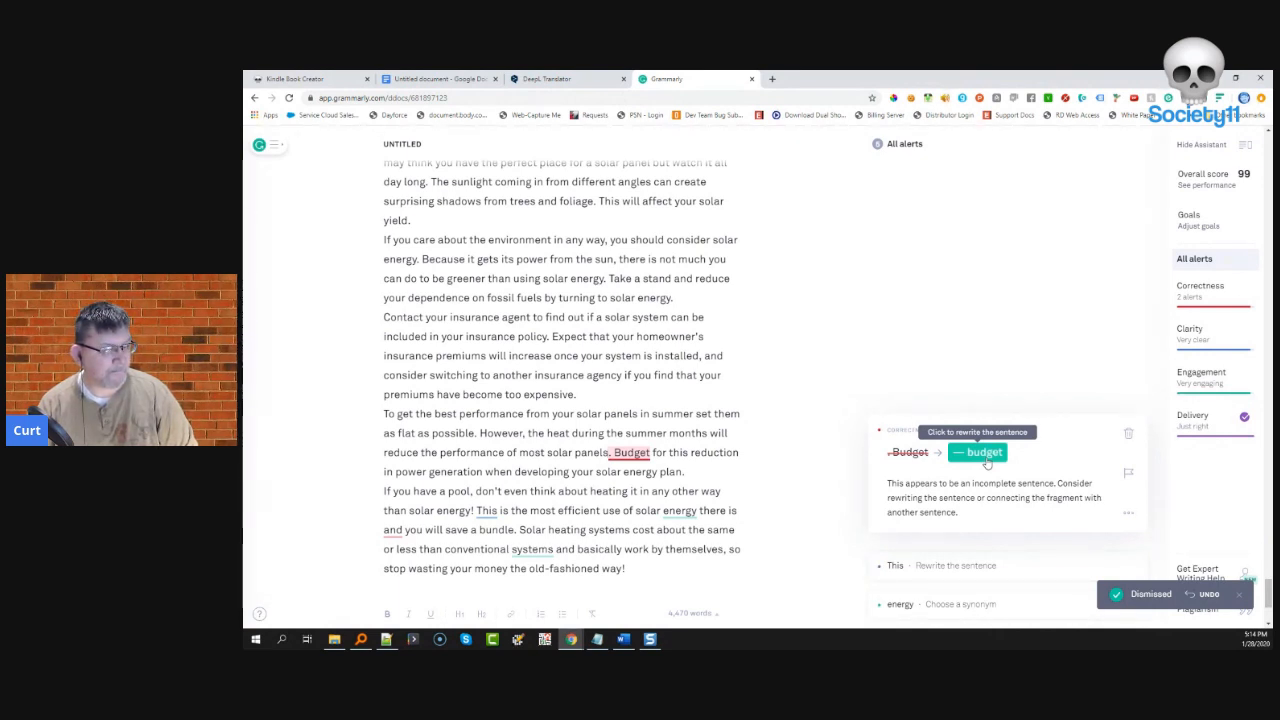
pyautogui.click(984, 455)
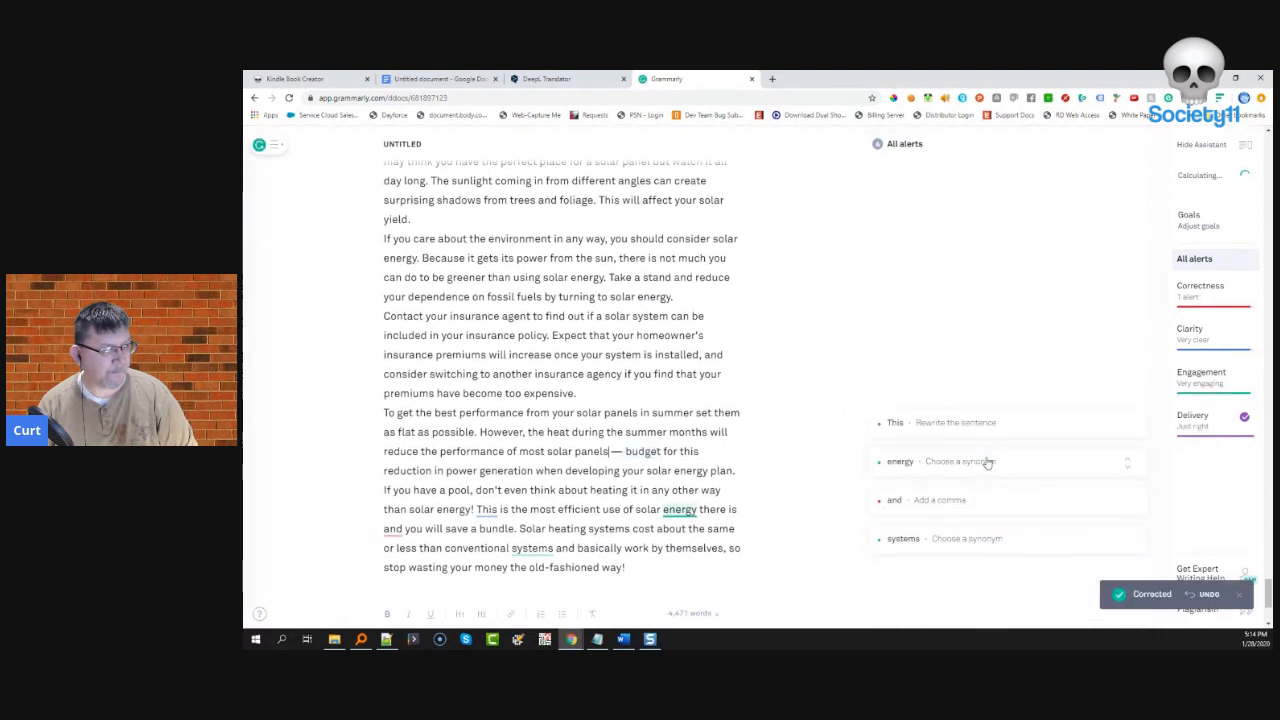
# - Dismiss the 'This' and 'energy' alerts, add the comma after 'there is', and reject 'methods'
pyautogui.click(1069, 435)
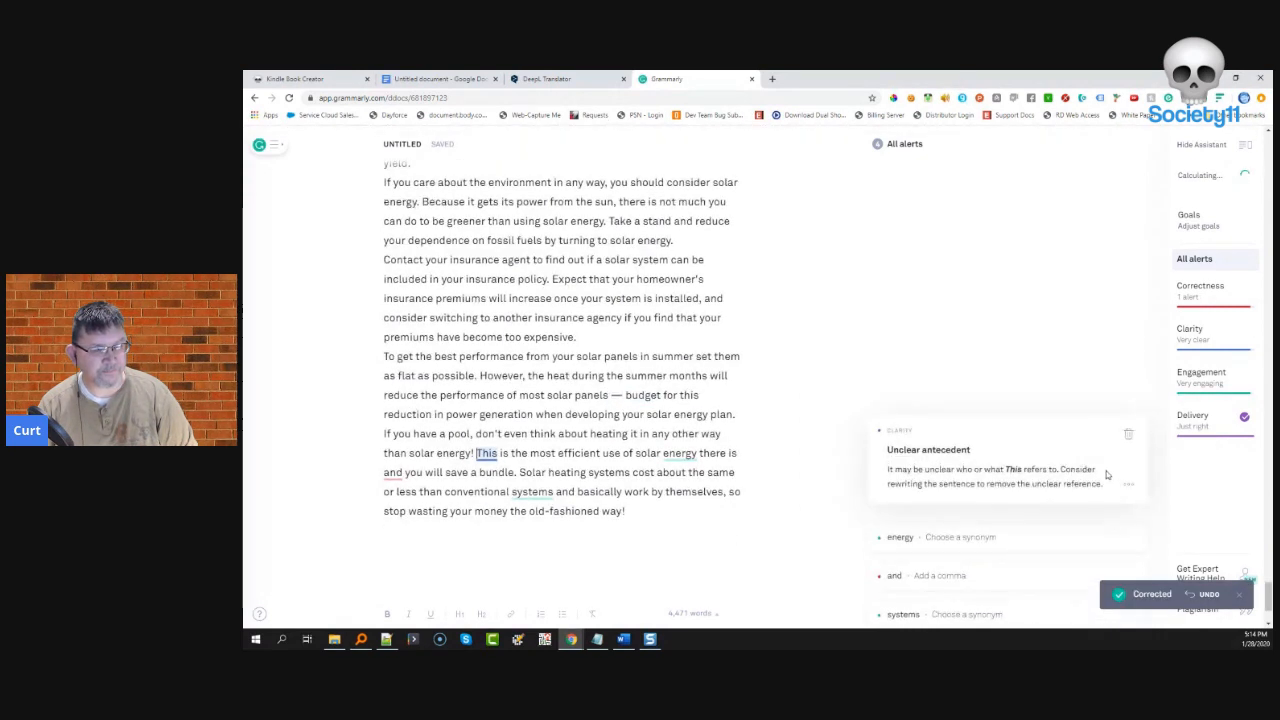
pyautogui.click(1128, 442)
pyautogui.click(969, 432)
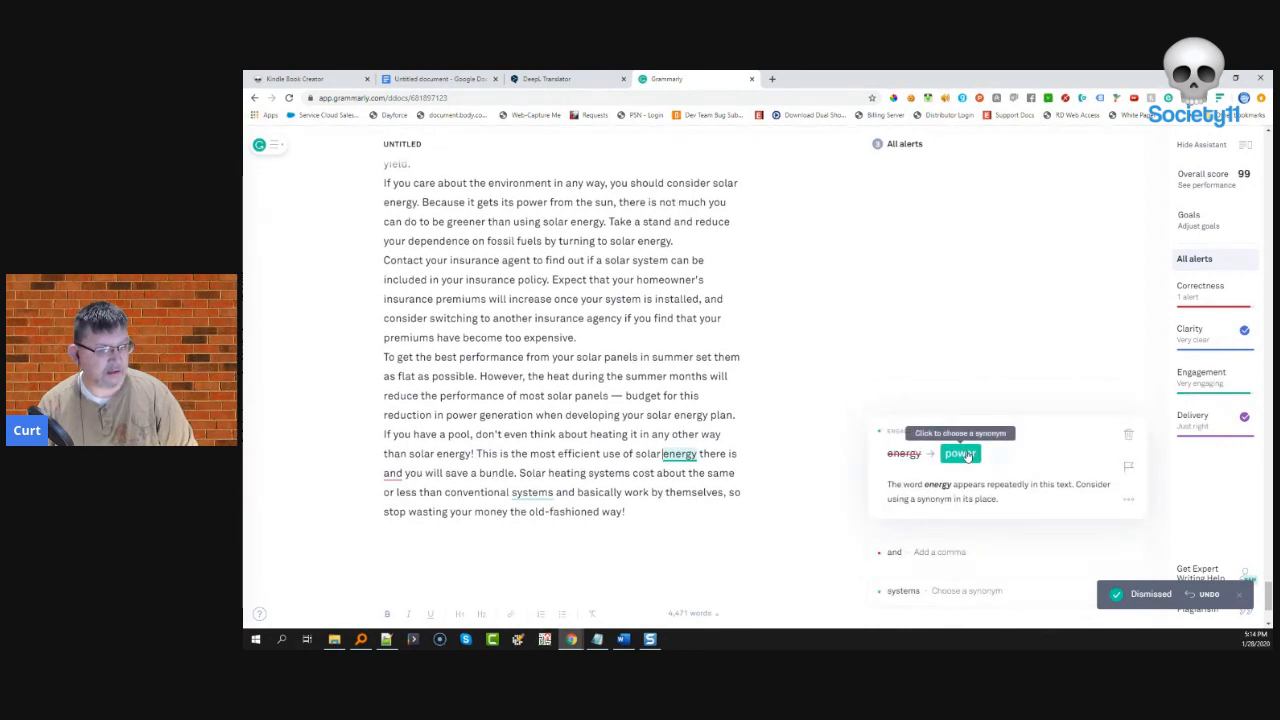
pyautogui.click(1128, 435)
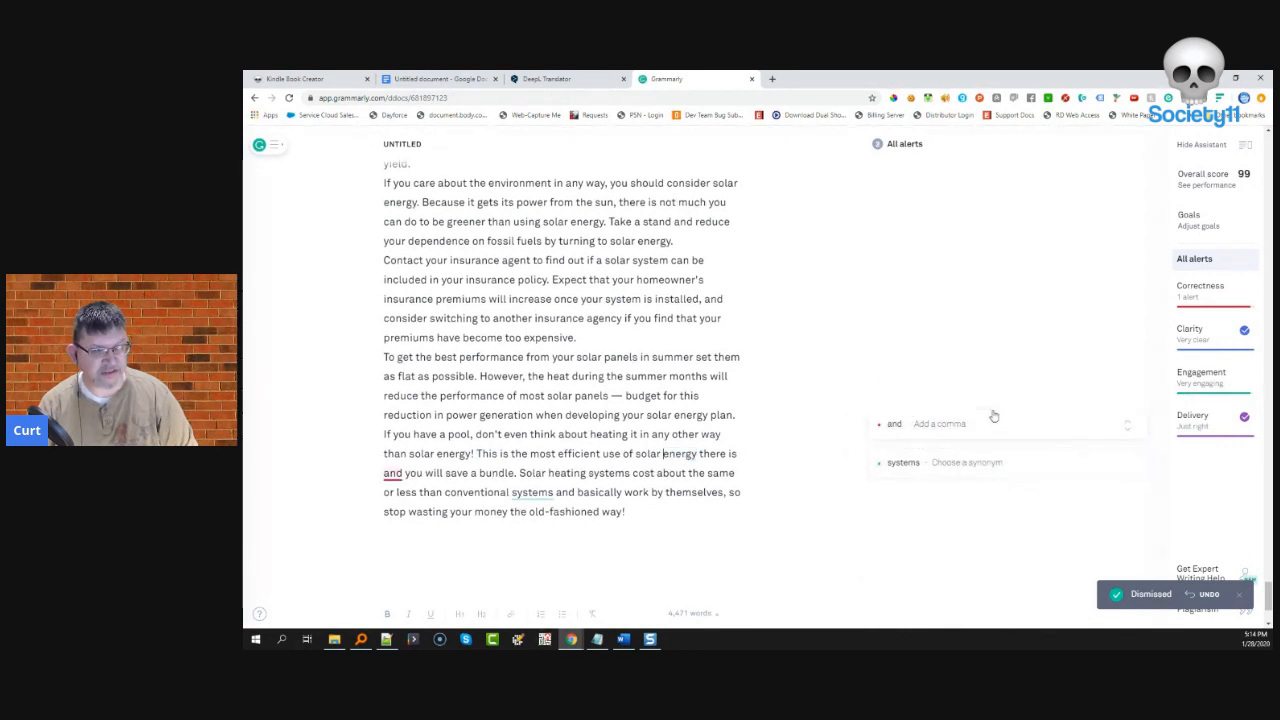
pyautogui.click(1003, 425)
pyautogui.click(906, 452)
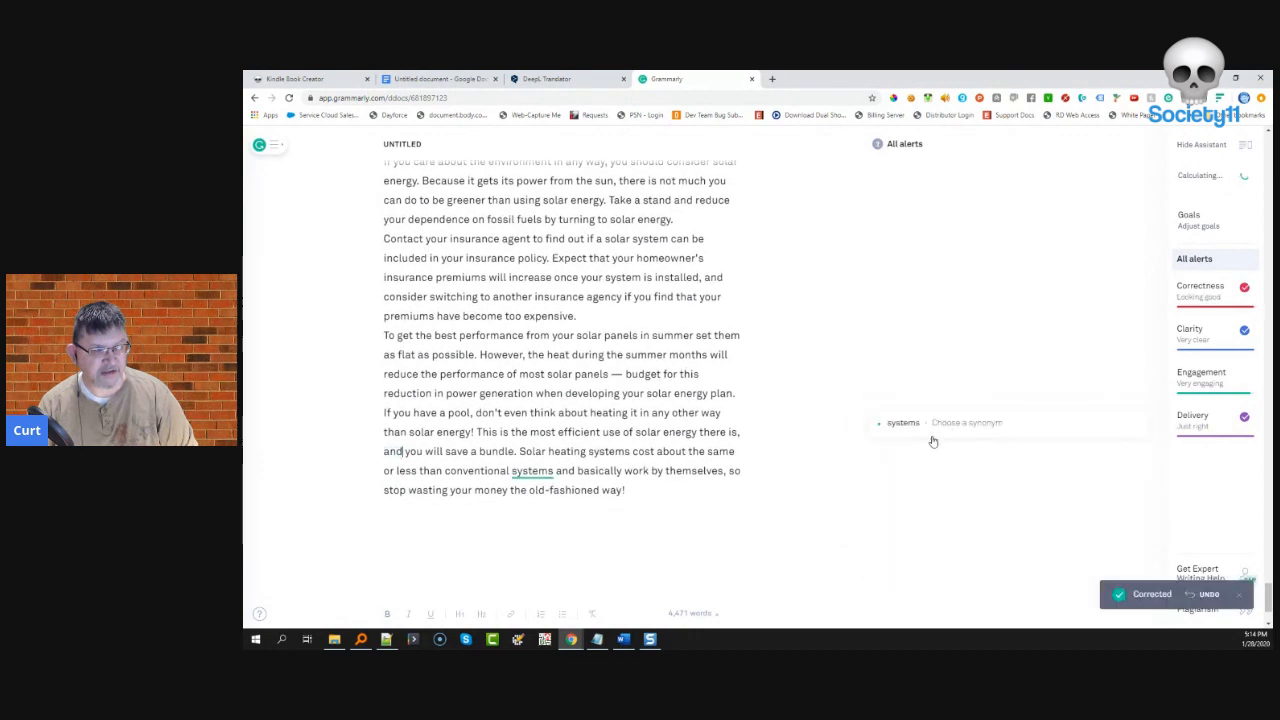
pyautogui.click(932, 423)
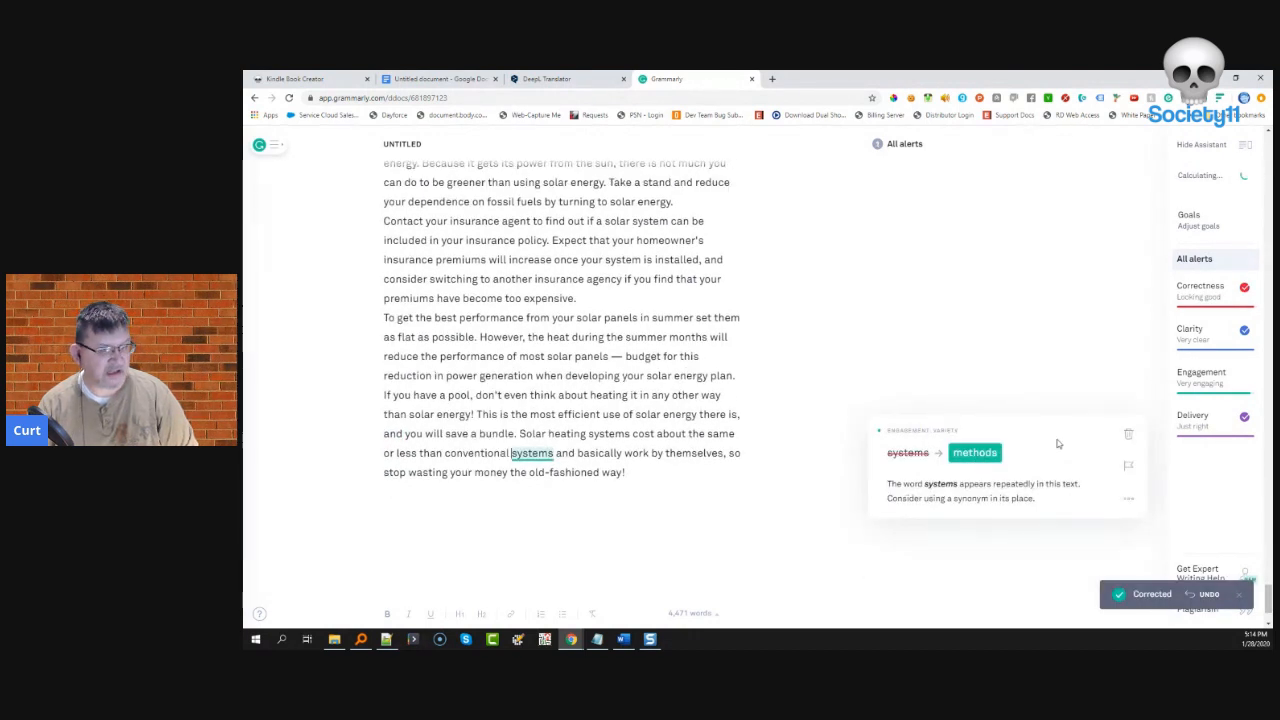
pyautogui.click(1128, 435)
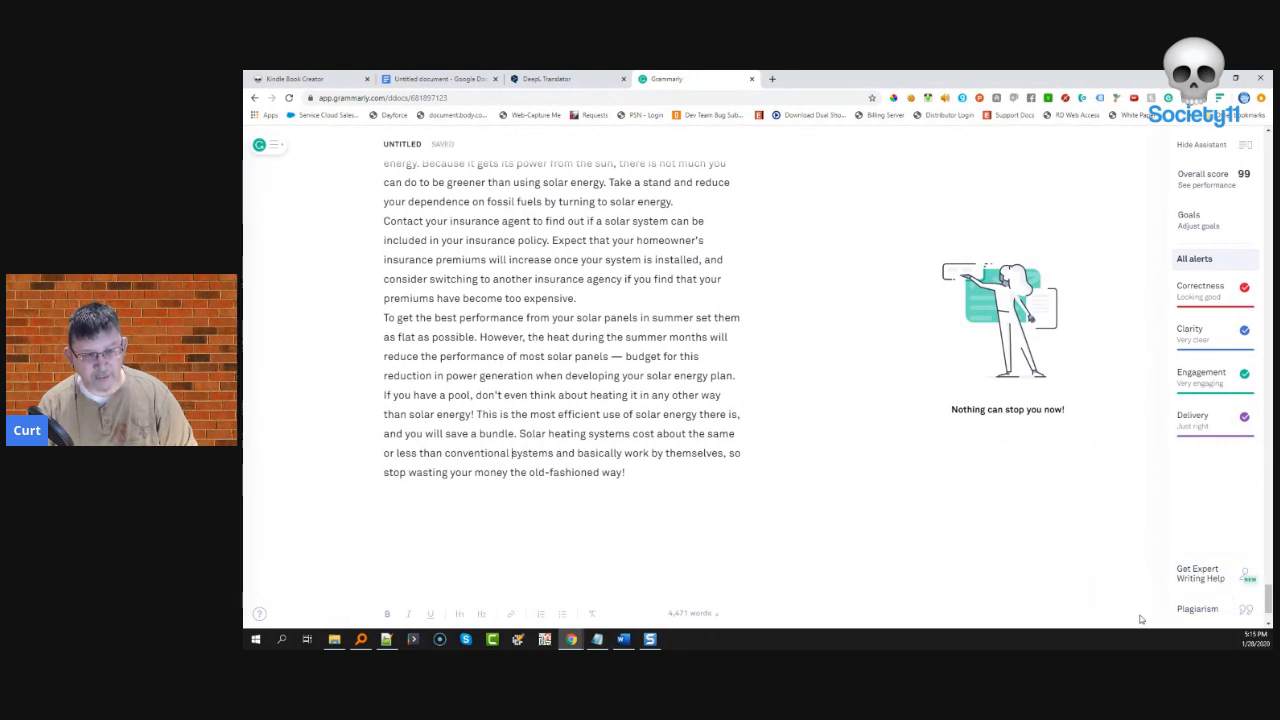
# - Run Grammarly's plagiarism check and scroll through the 11% matching results
pyautogui.click(1197, 610)
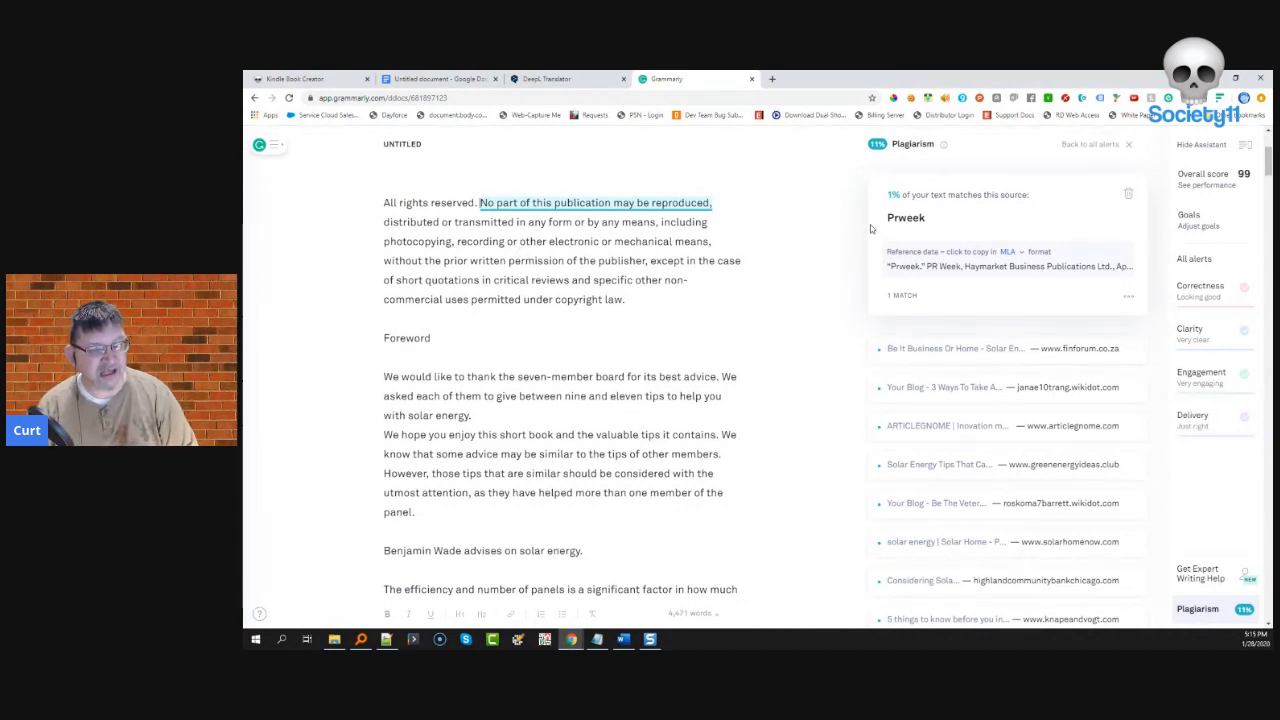
pyautogui.scroll(-15, 945, 350)
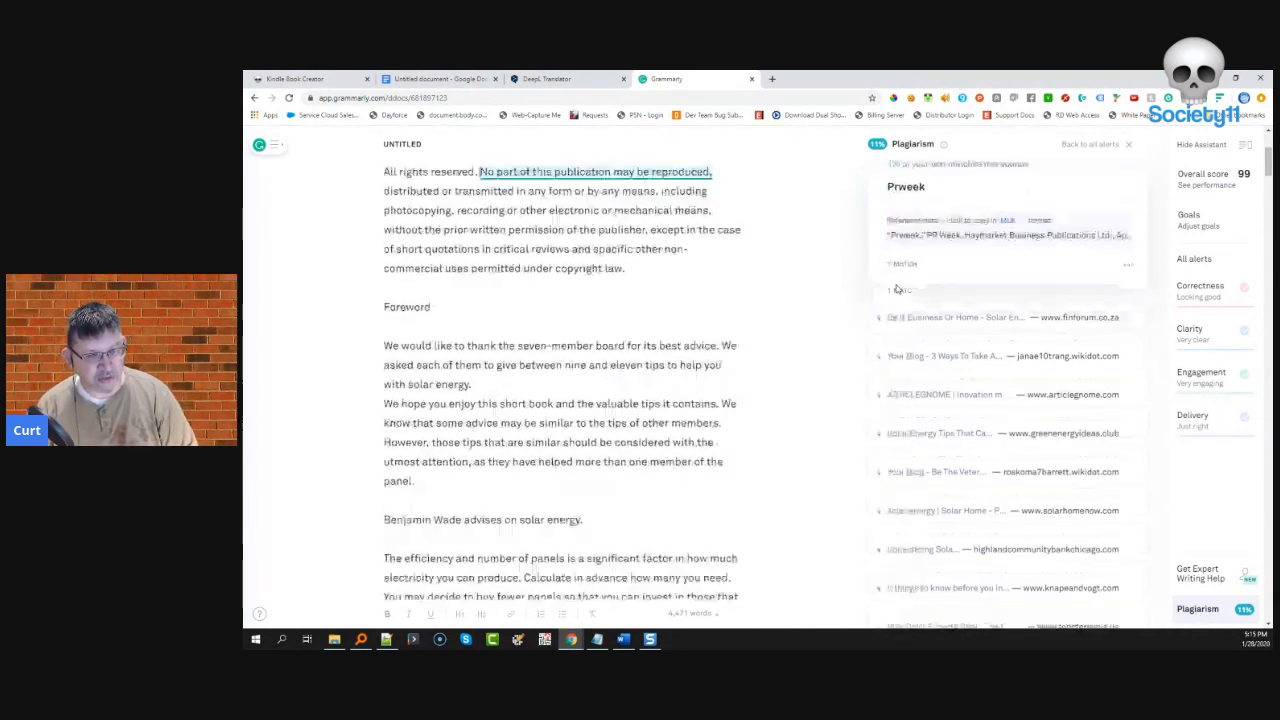
pyautogui.scroll(15, 953, 408)
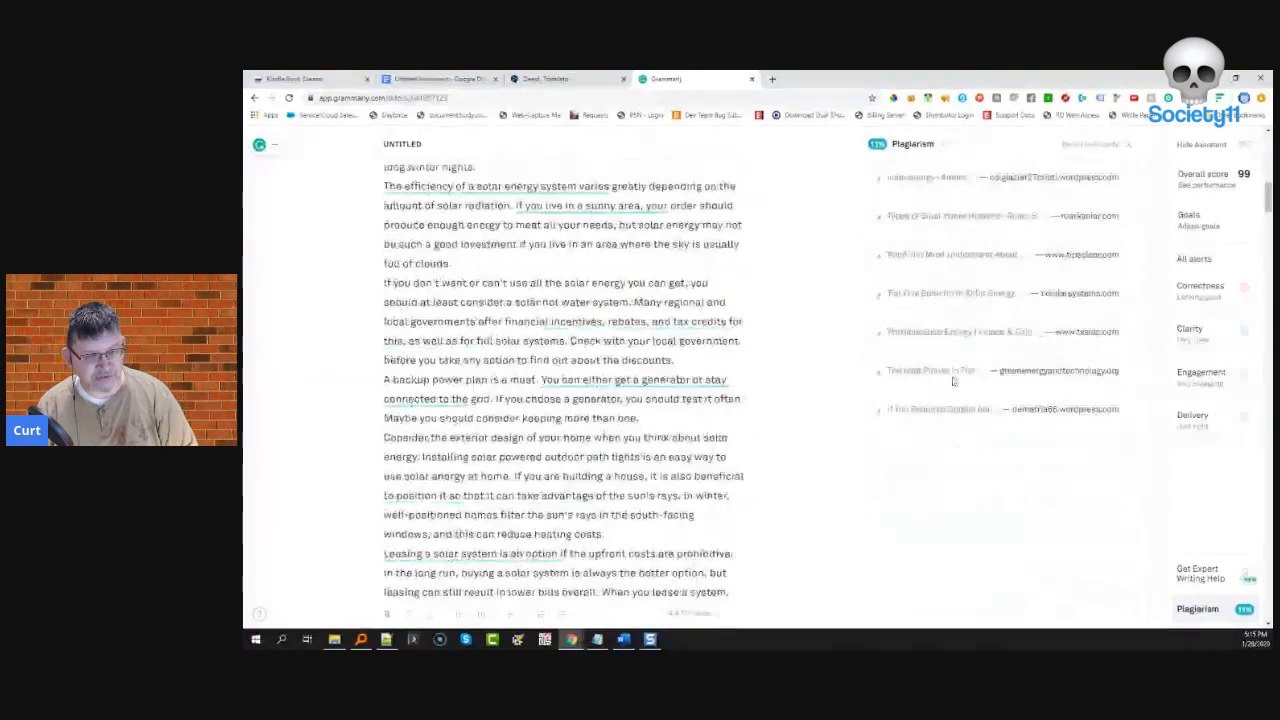
pyautogui.scroll(-2, 942, 378)
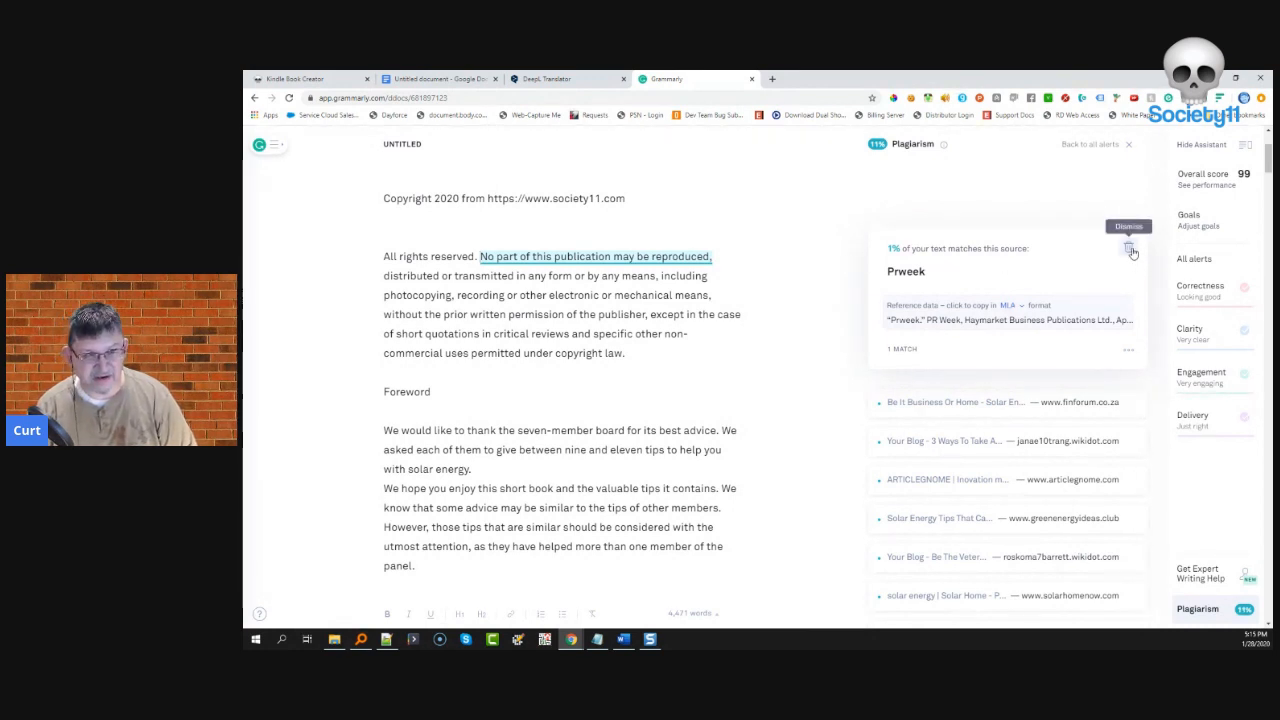
# - Dismiss the Prweek, ARTICLEGNOME and Solar Energy Tips plagiarism matches, then expand the next source
pyautogui.click(1128, 247)
pyautogui.click(916, 238)
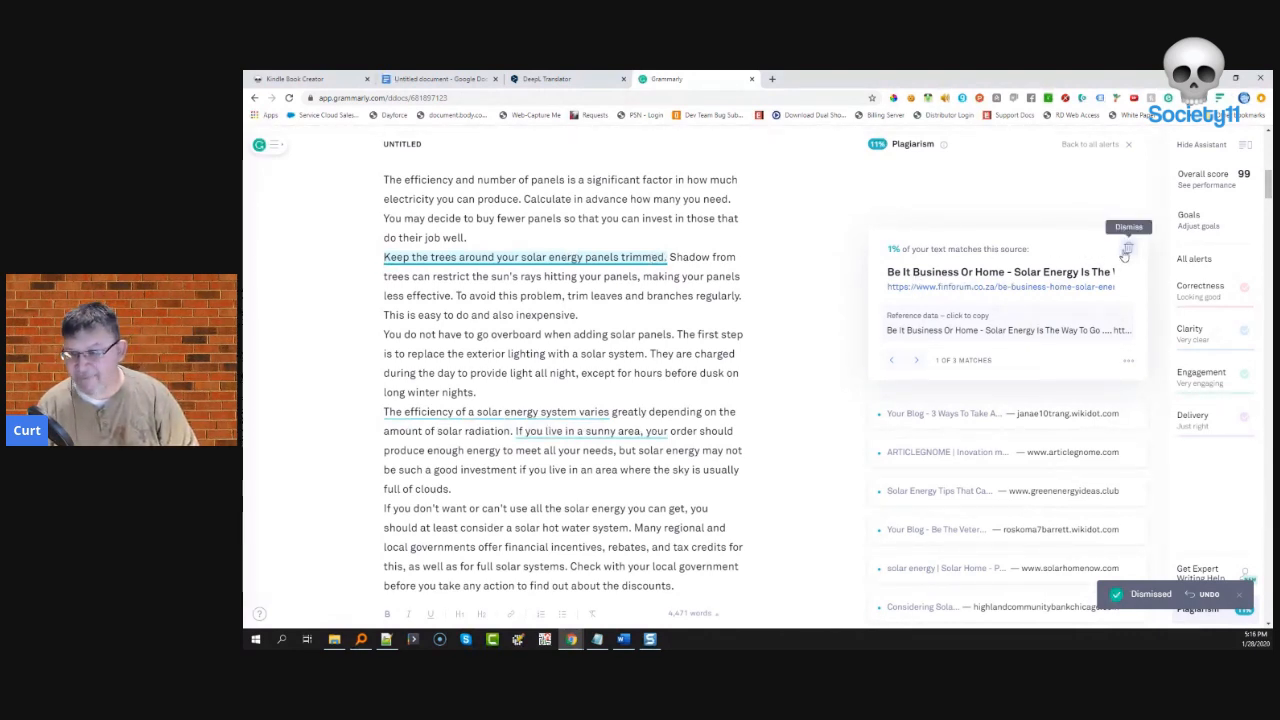
pyautogui.click(1126, 250)
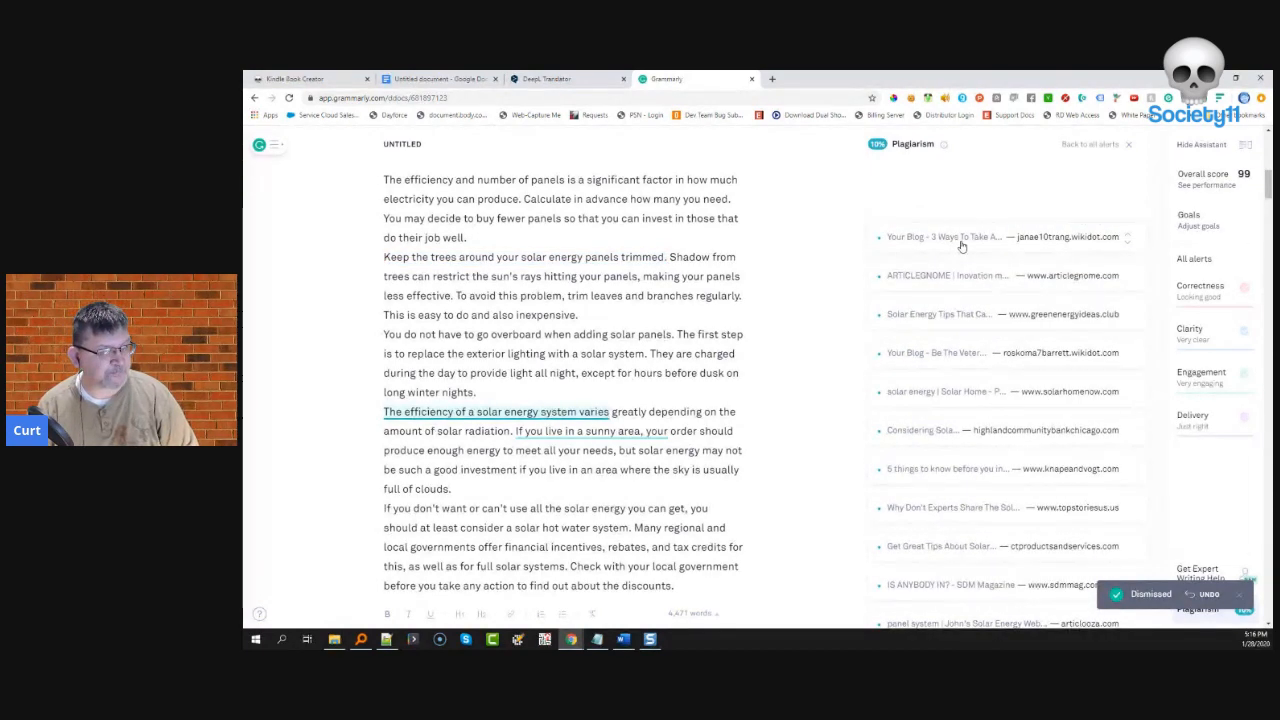
pyautogui.click(961, 243)
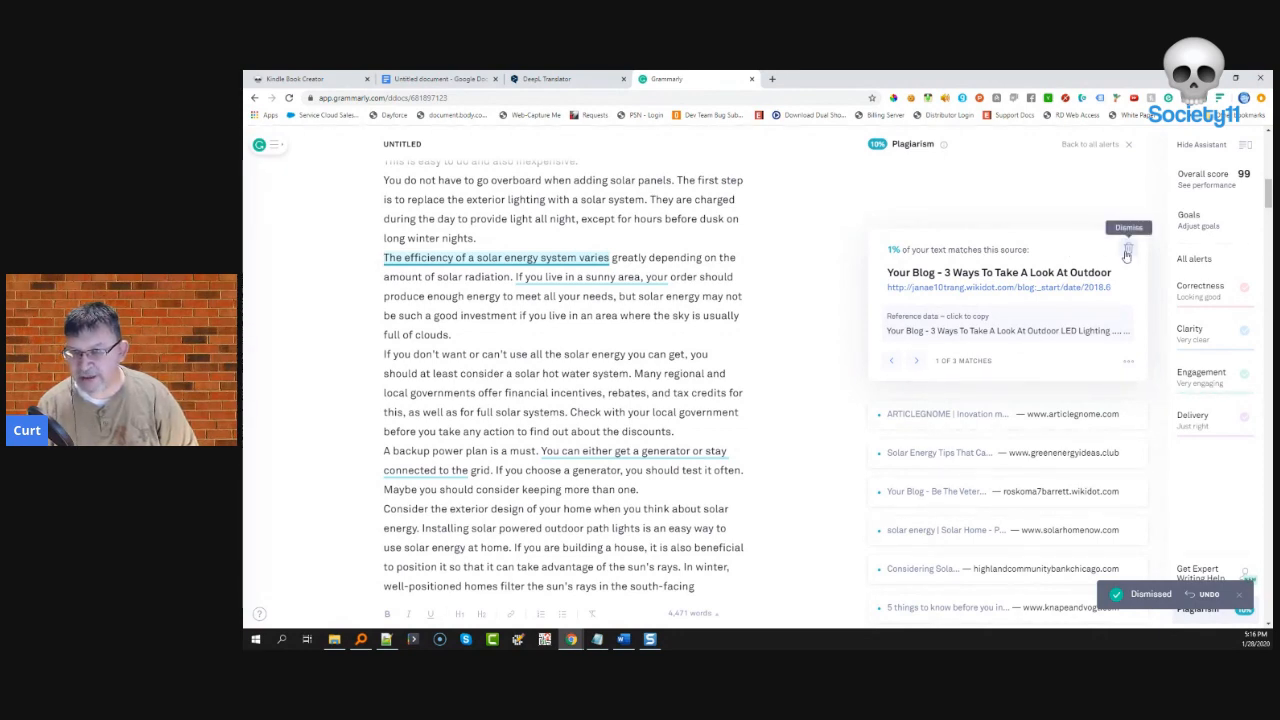
pyautogui.click(1127, 252)
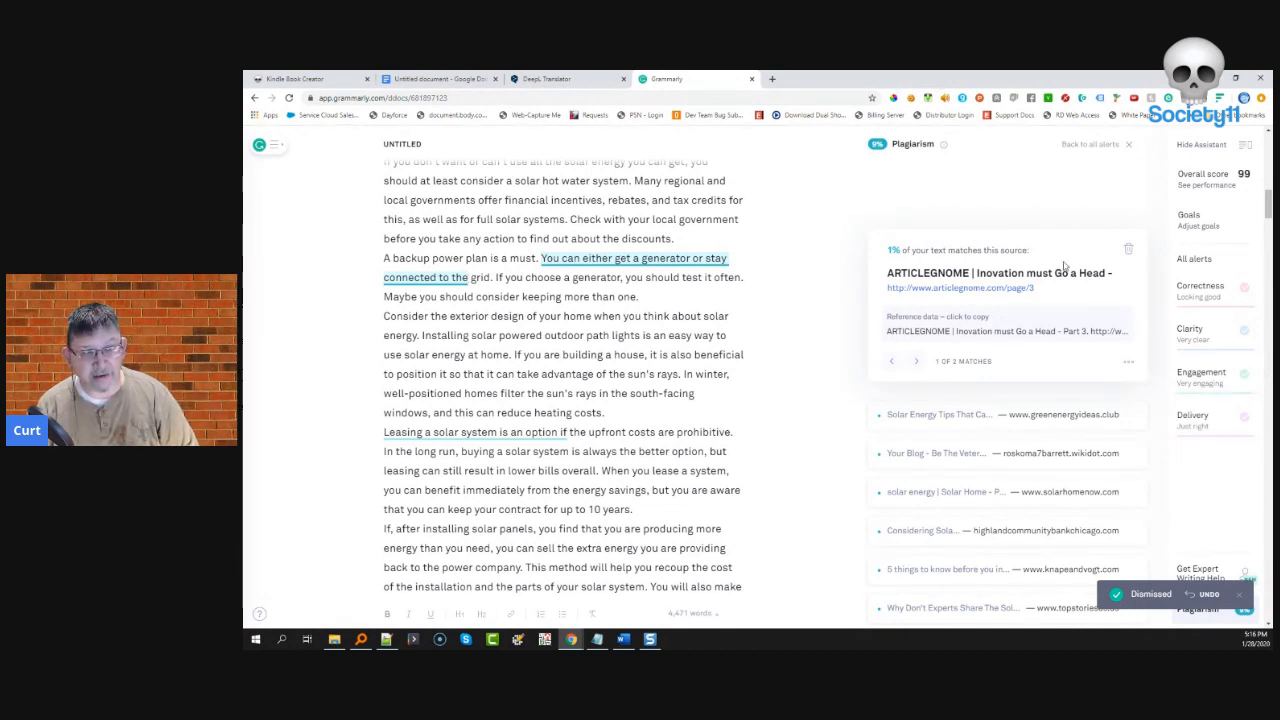
pyautogui.click(1127, 252)
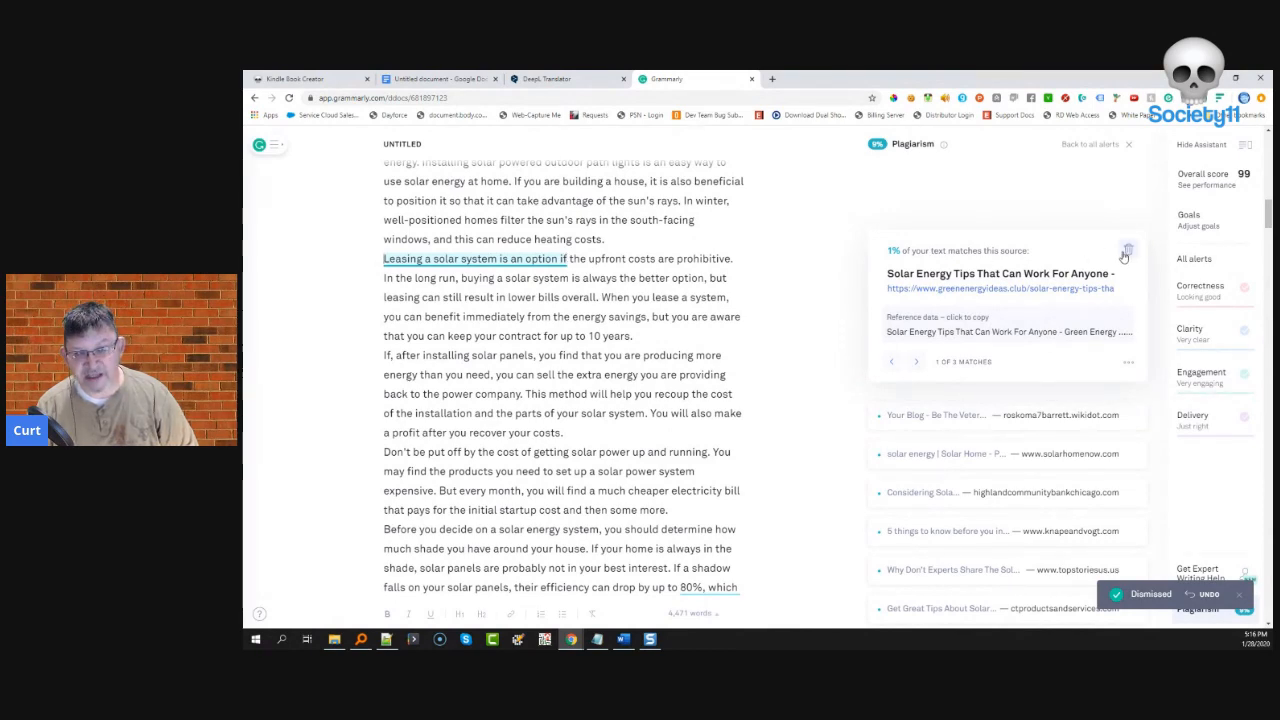
pyautogui.click(1128, 251)
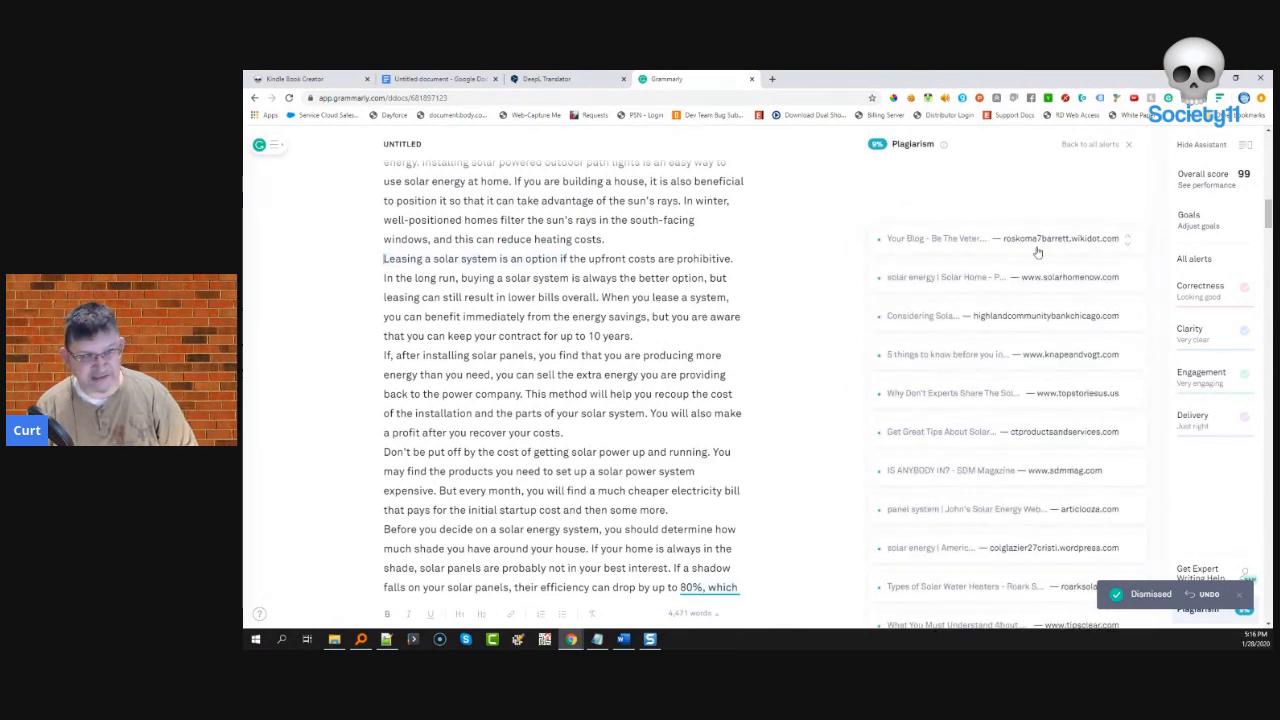
pyautogui.click(945, 250)
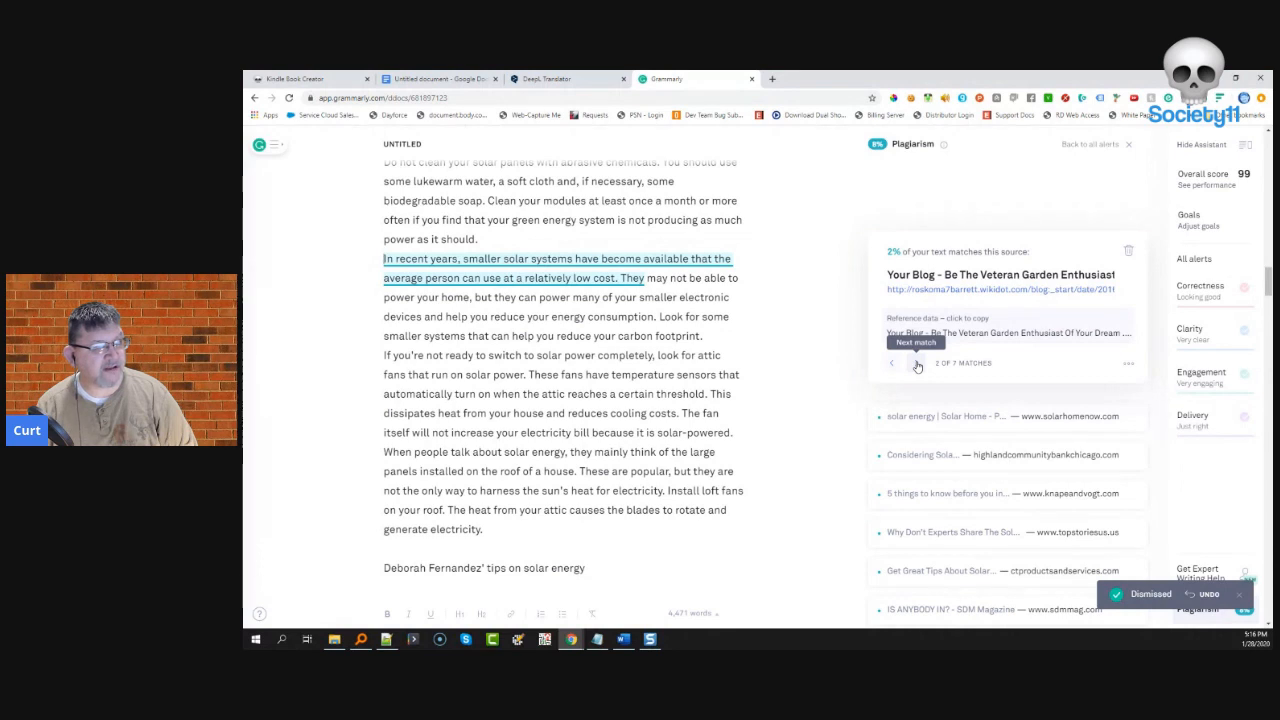
# - Dismiss the Your Blog, Solar Home, 5 things to know, Get Great Tips and panel system matches
pyautogui.click(1125, 256)
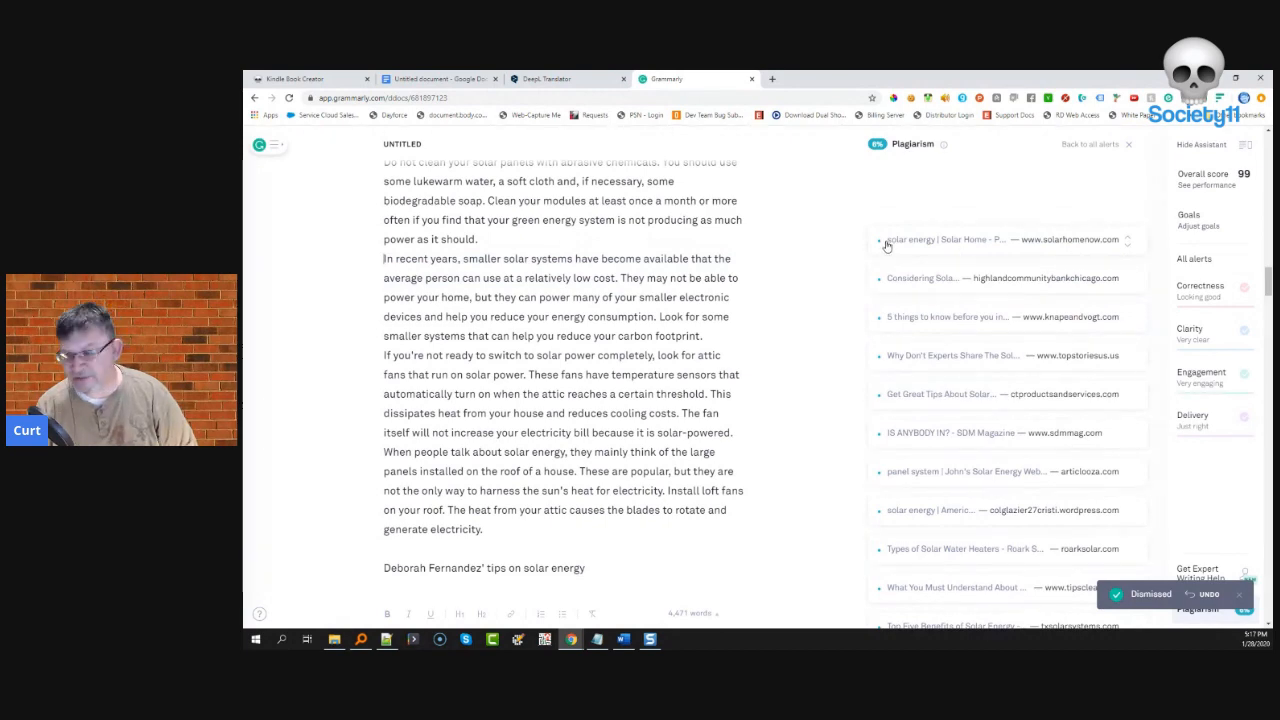
pyautogui.click(886, 245)
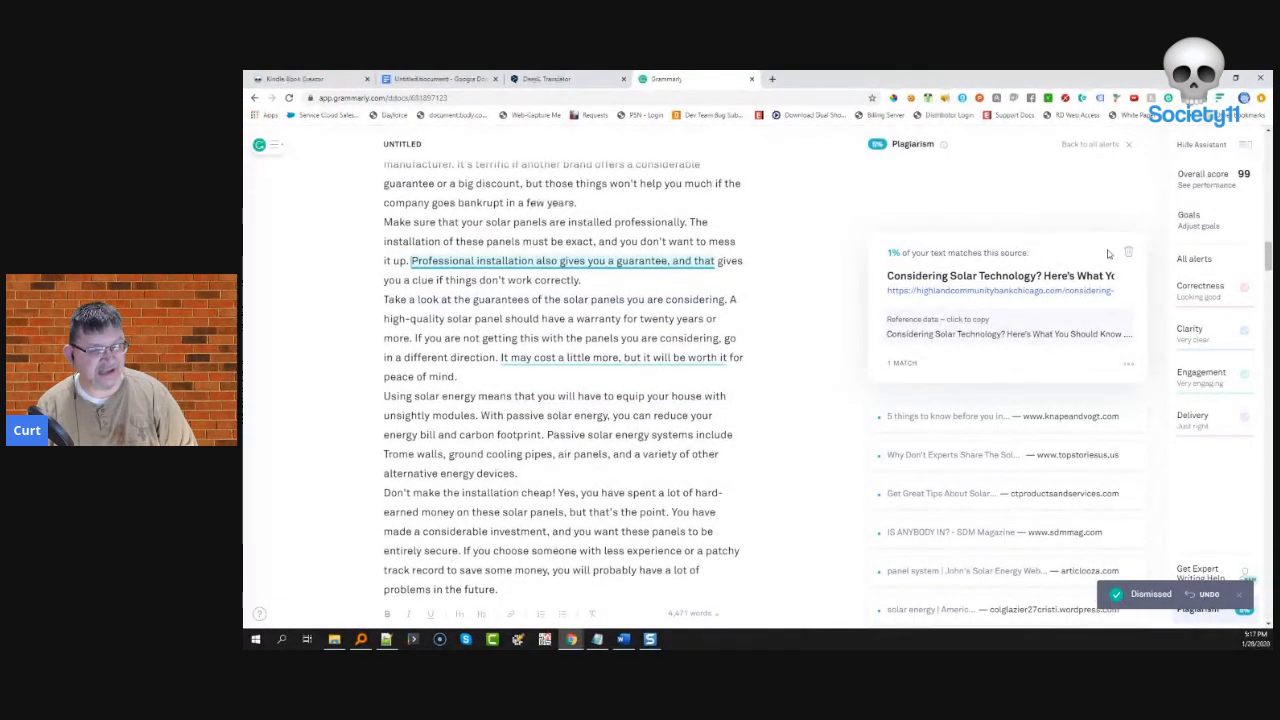
pyautogui.click(1128, 252)
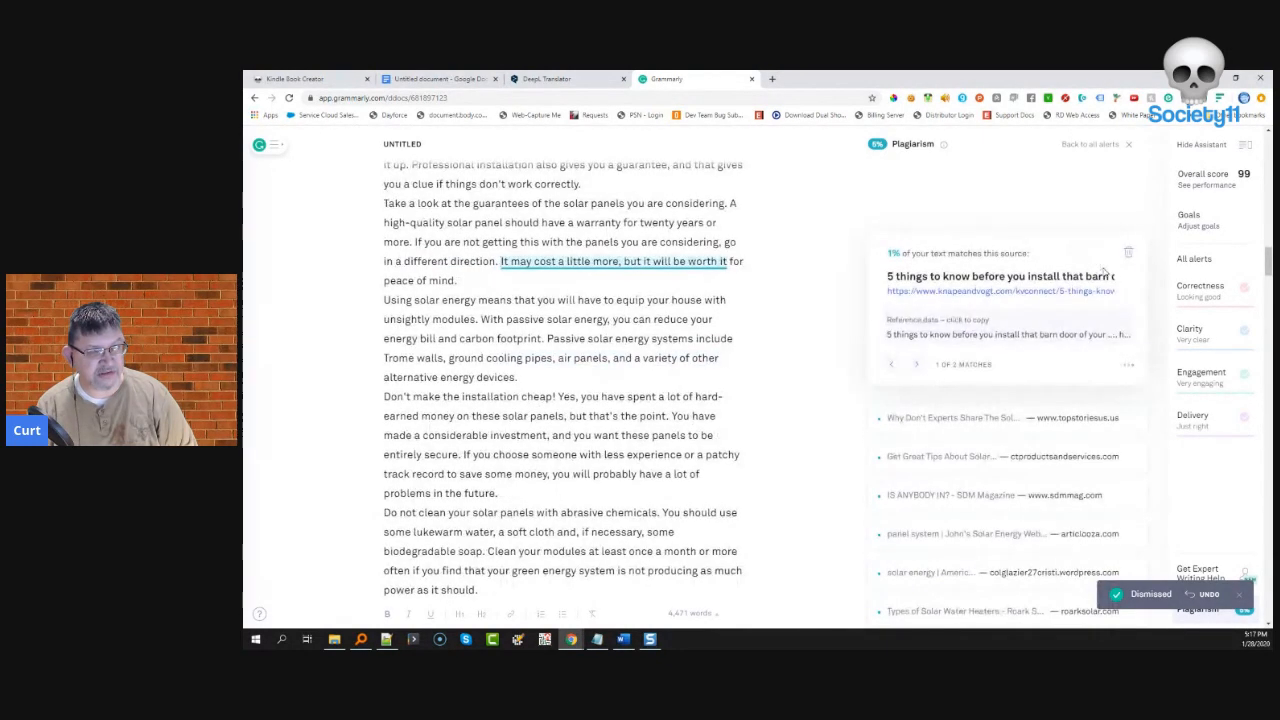
pyautogui.click(1128, 252)
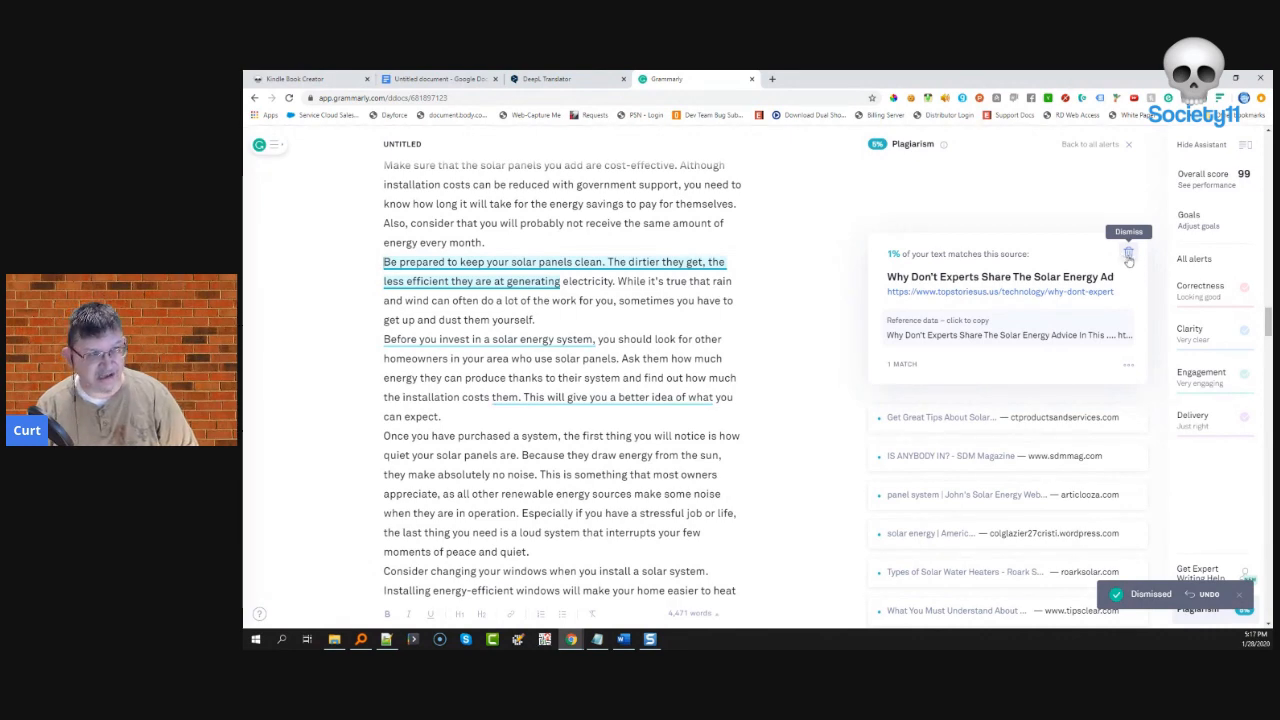
pyautogui.click(1128, 256)
pyautogui.click(964, 253)
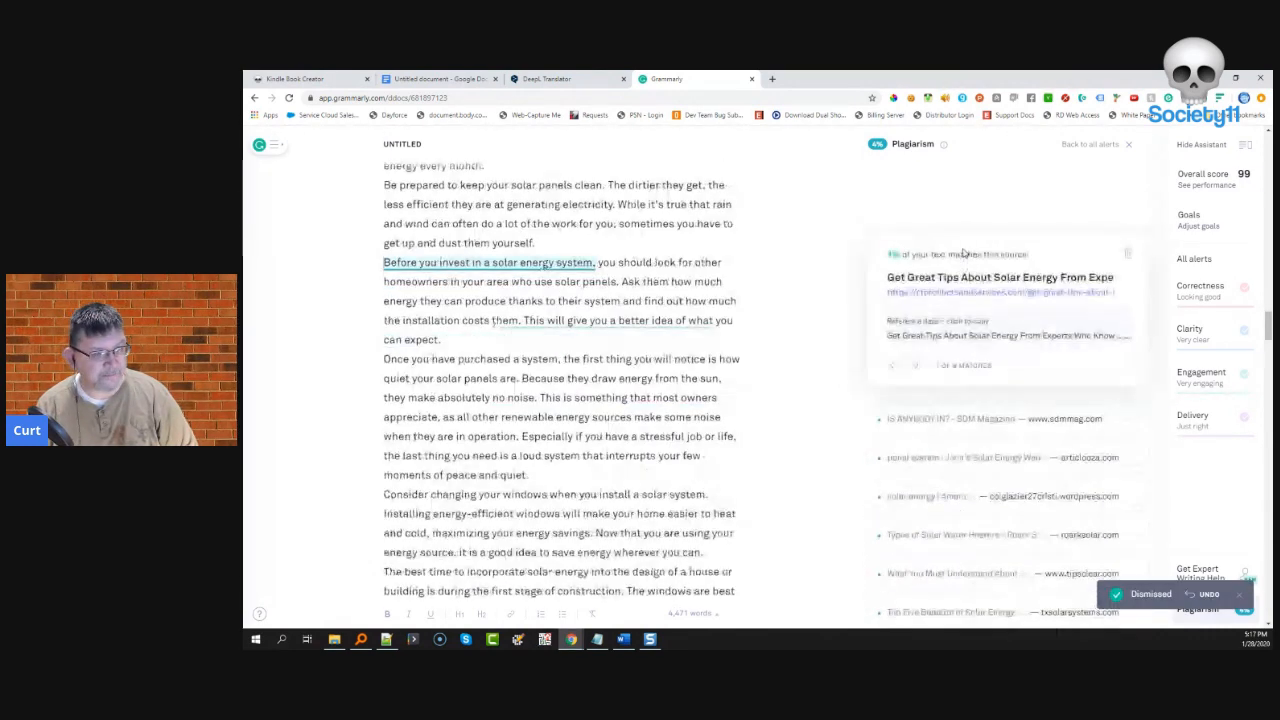
pyautogui.click(1127, 254)
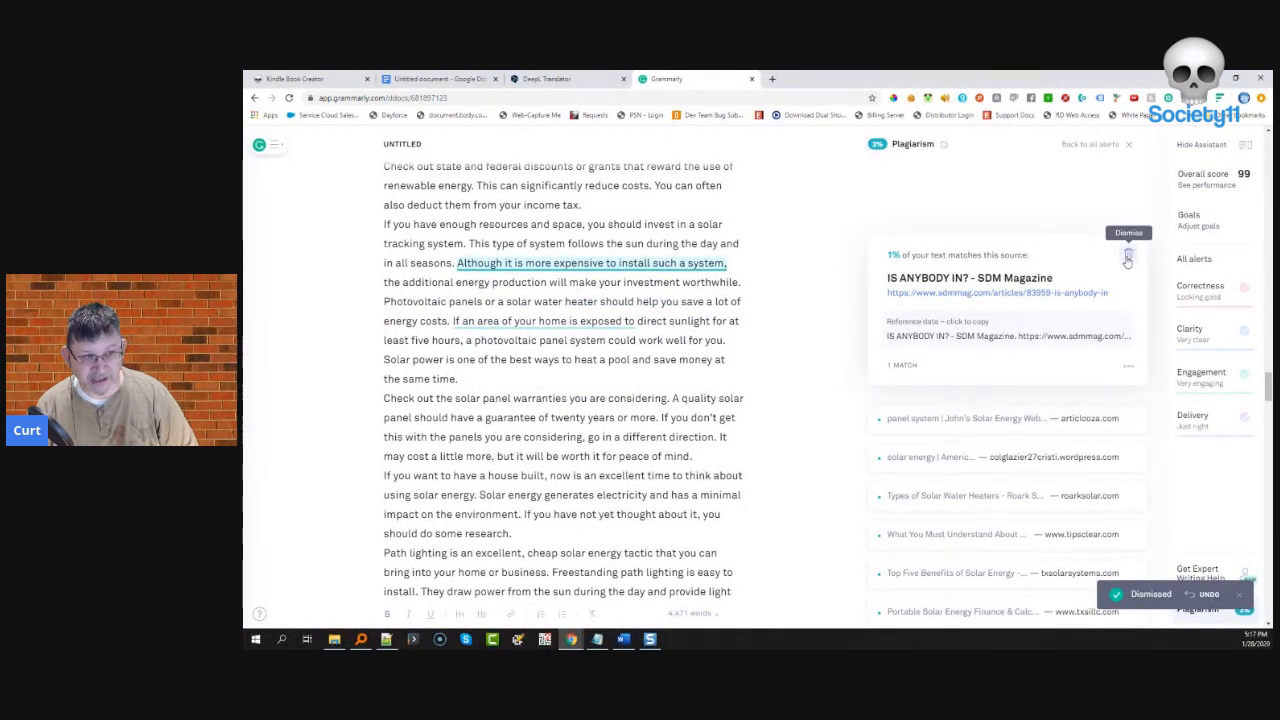
pyautogui.click(1128, 257)
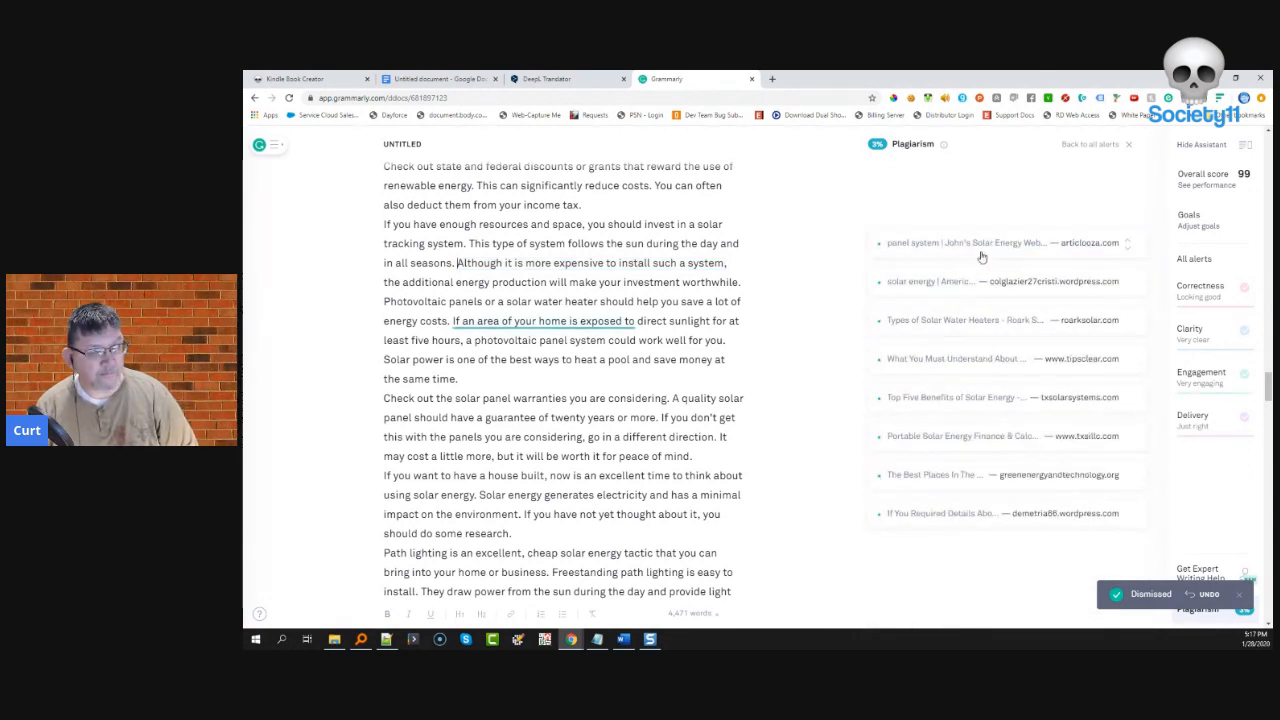
pyautogui.click(975, 244)
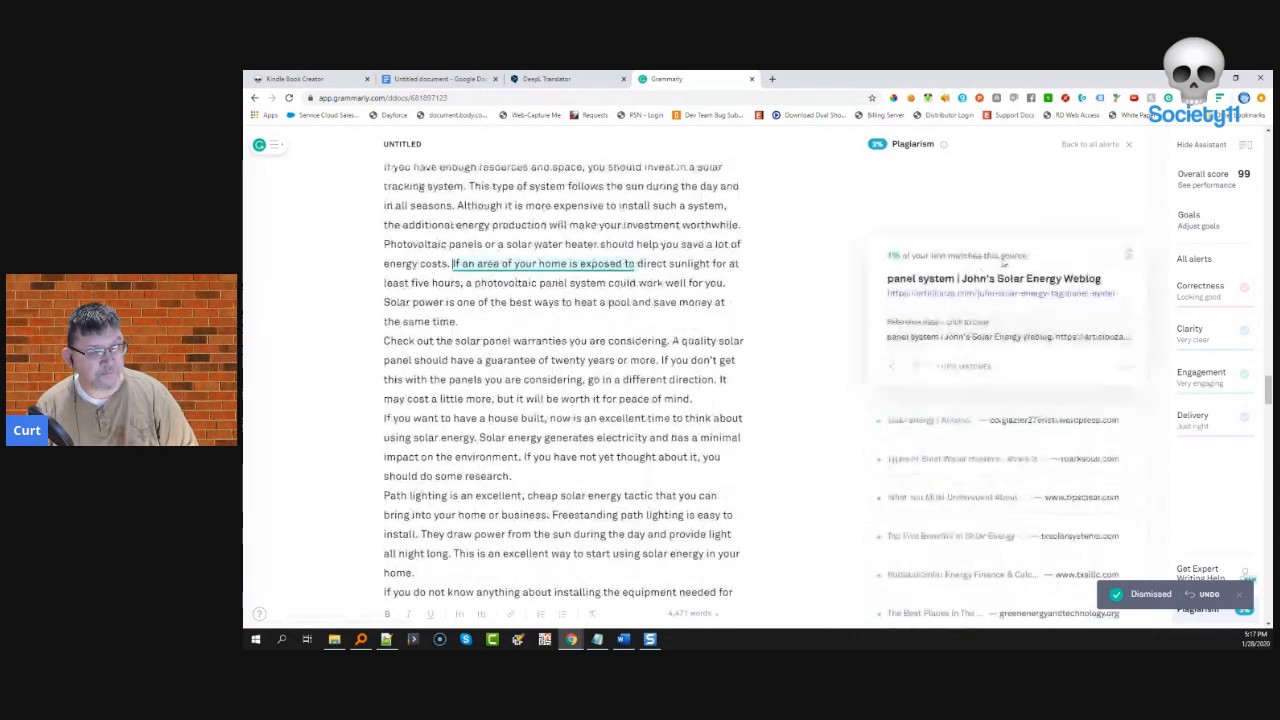
pyautogui.click(1128, 255)
# - Dismiss the Roark Solar, Top Five Benefits, Portable Solar Energy, Best Places and last remaining matches
pyautogui.click(888, 250)
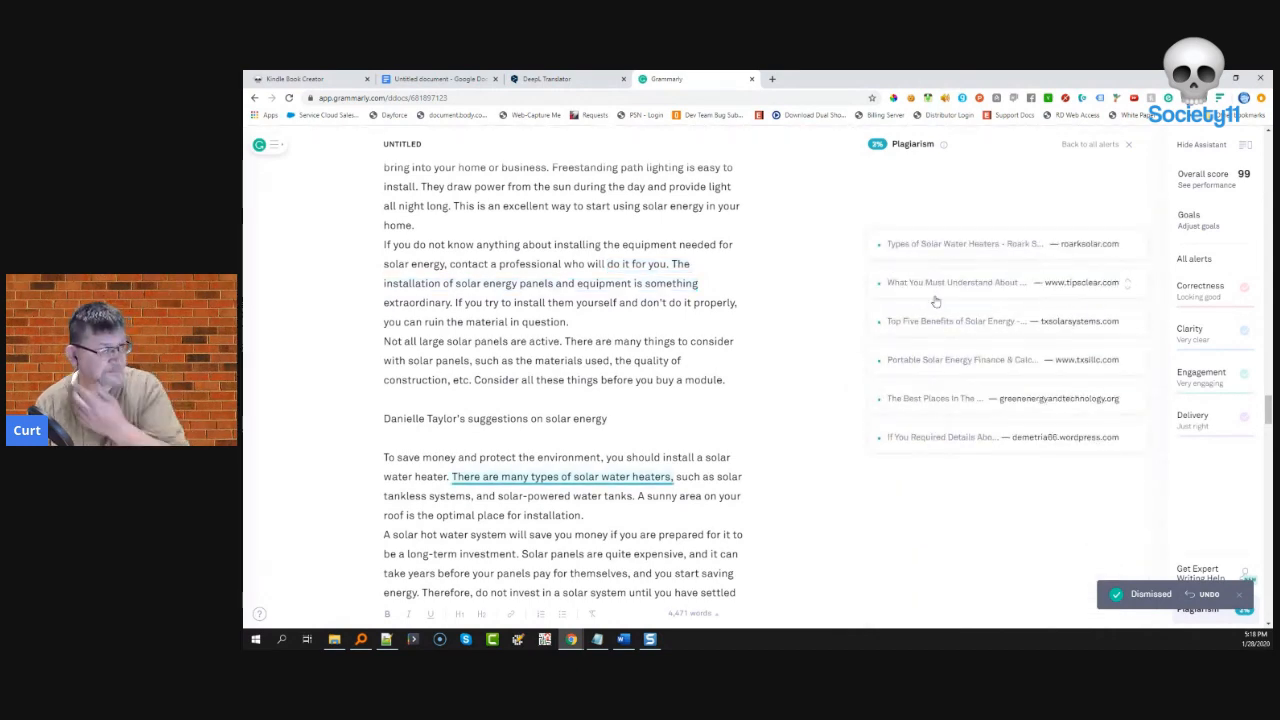
pyautogui.click(937, 252)
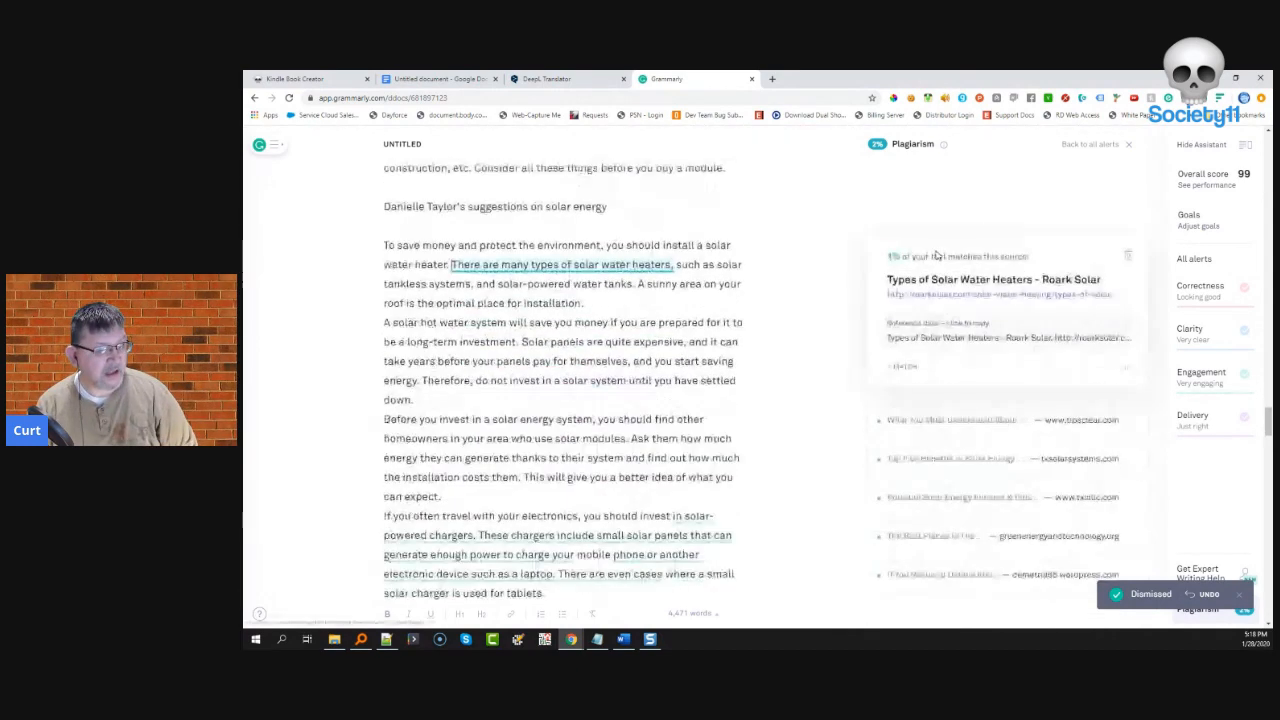
pyautogui.click(1126, 258)
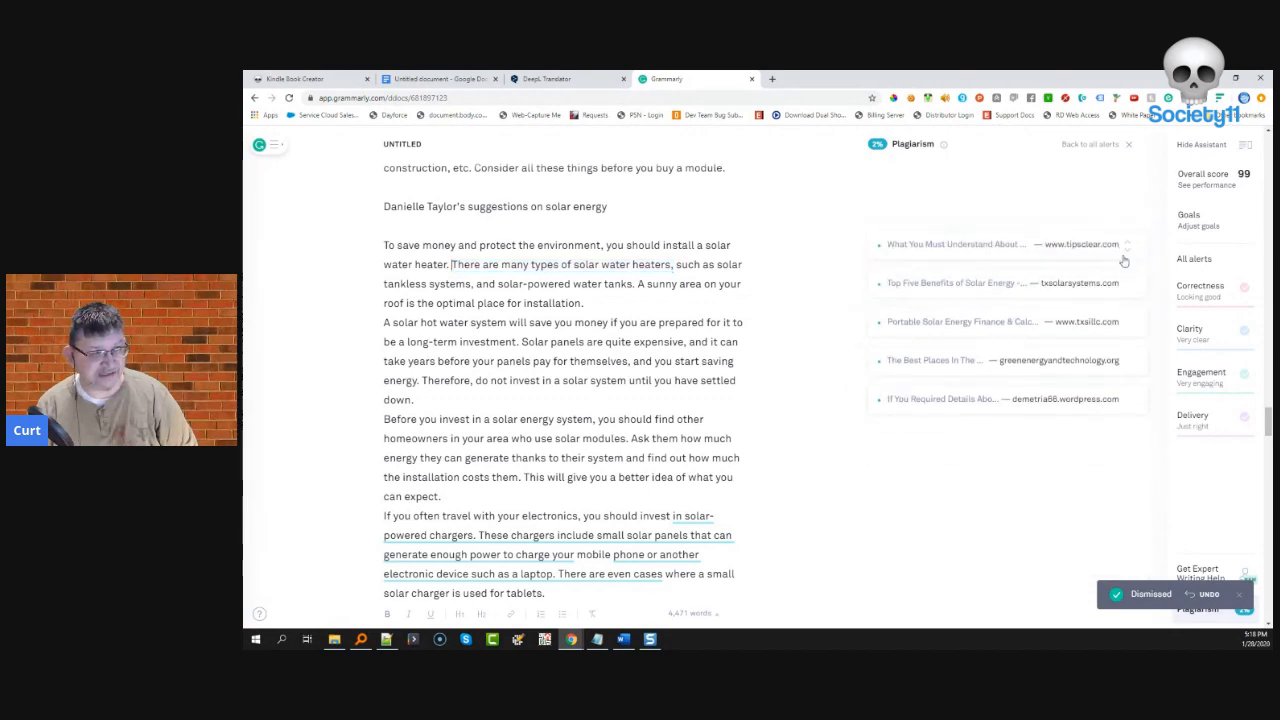
pyautogui.click(992, 248)
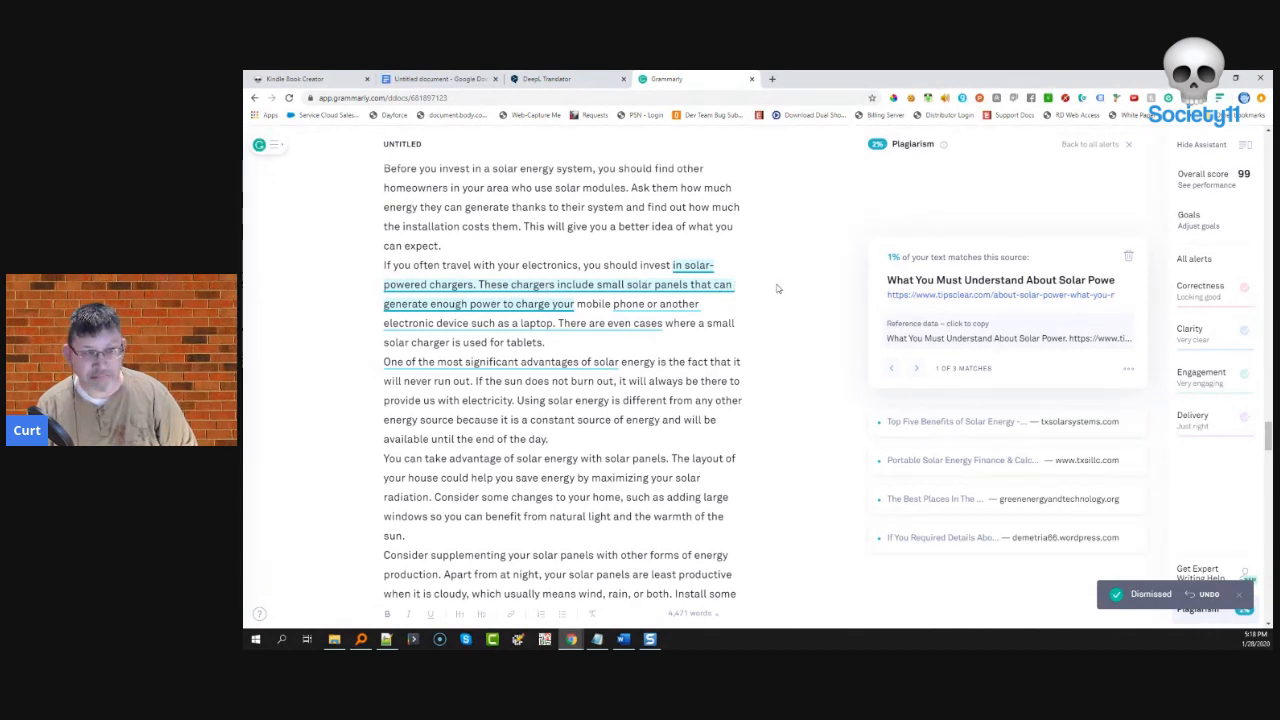
pyautogui.click(1128, 259)
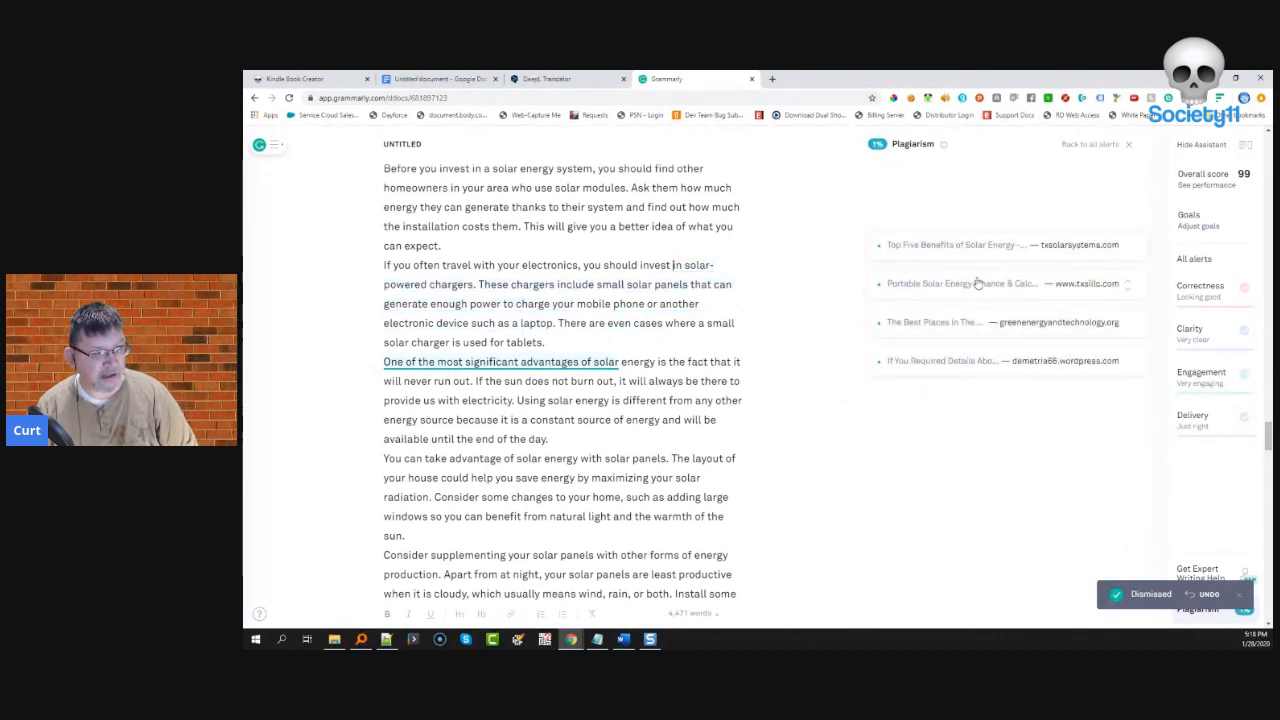
pyautogui.click(958, 247)
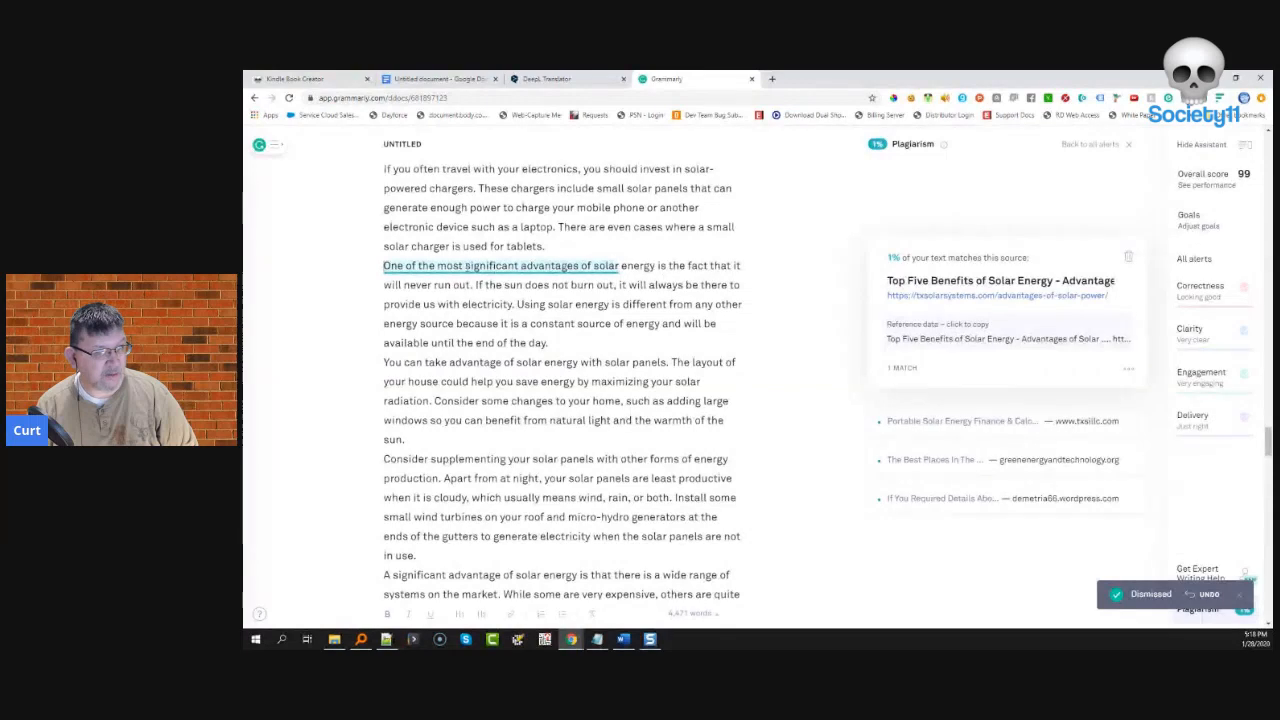
pyautogui.click(1128, 257)
pyautogui.click(903, 251)
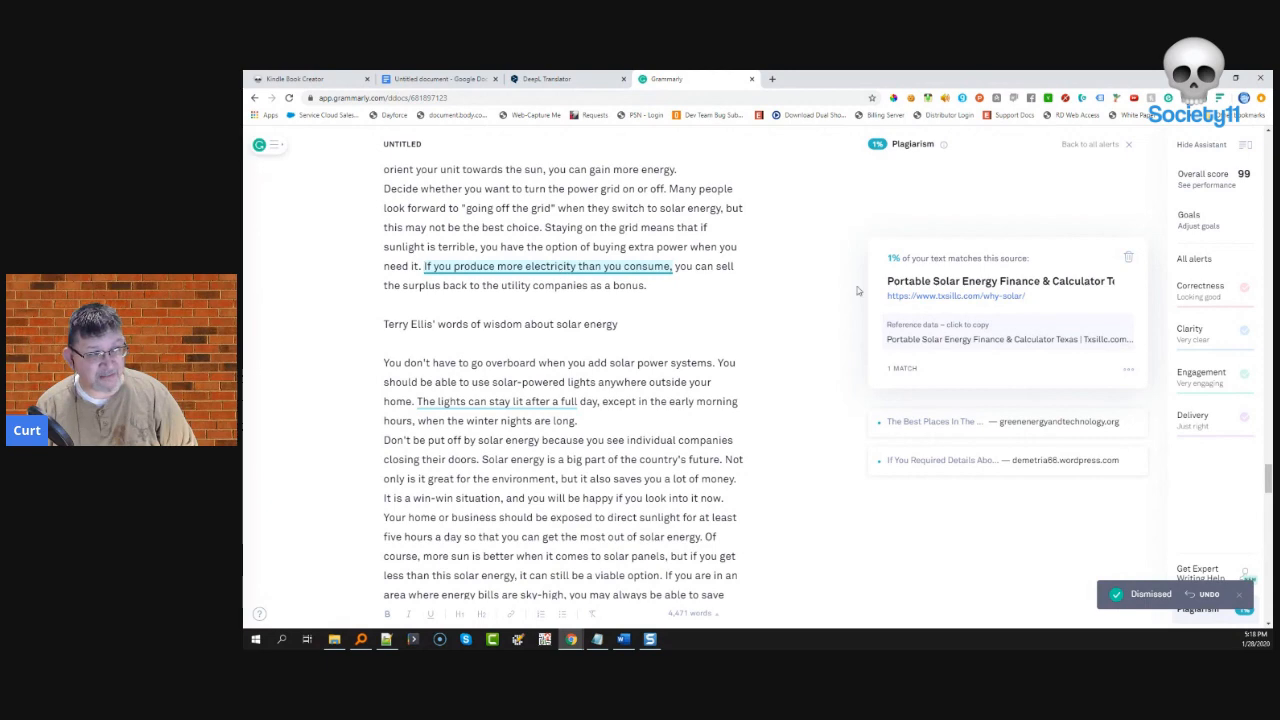
pyautogui.click(1128, 257)
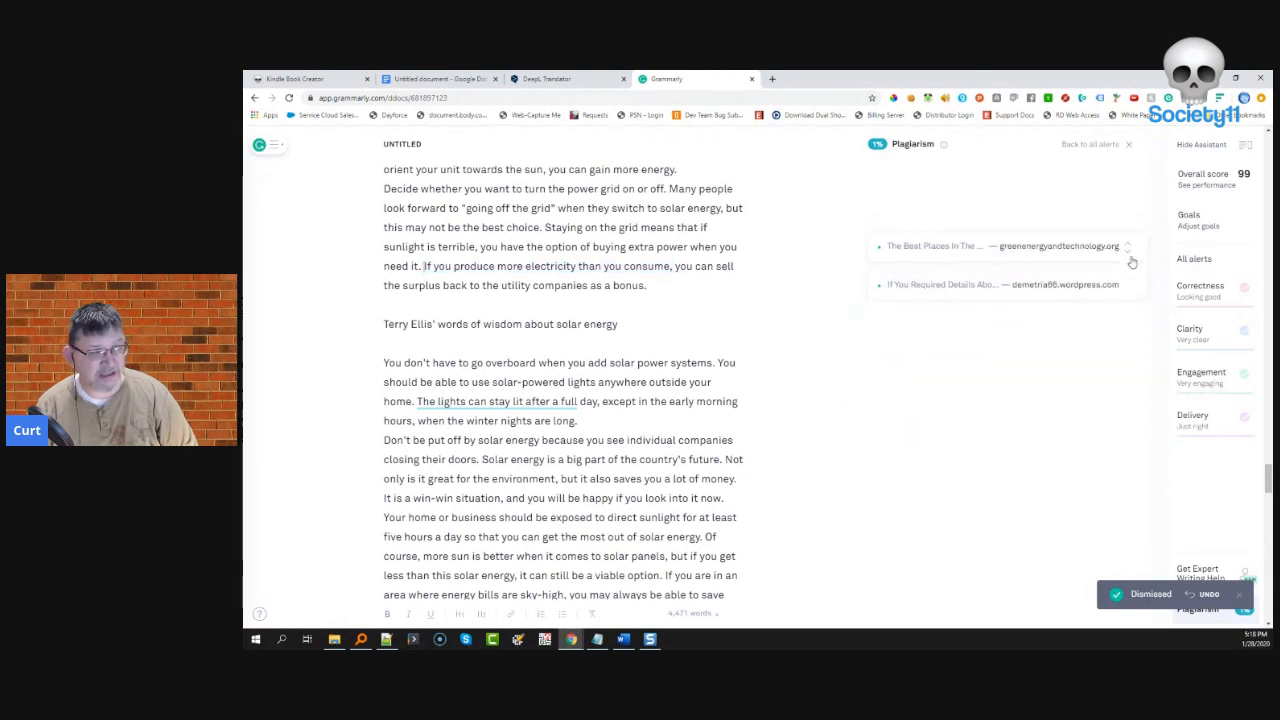
pyautogui.click(1031, 254)
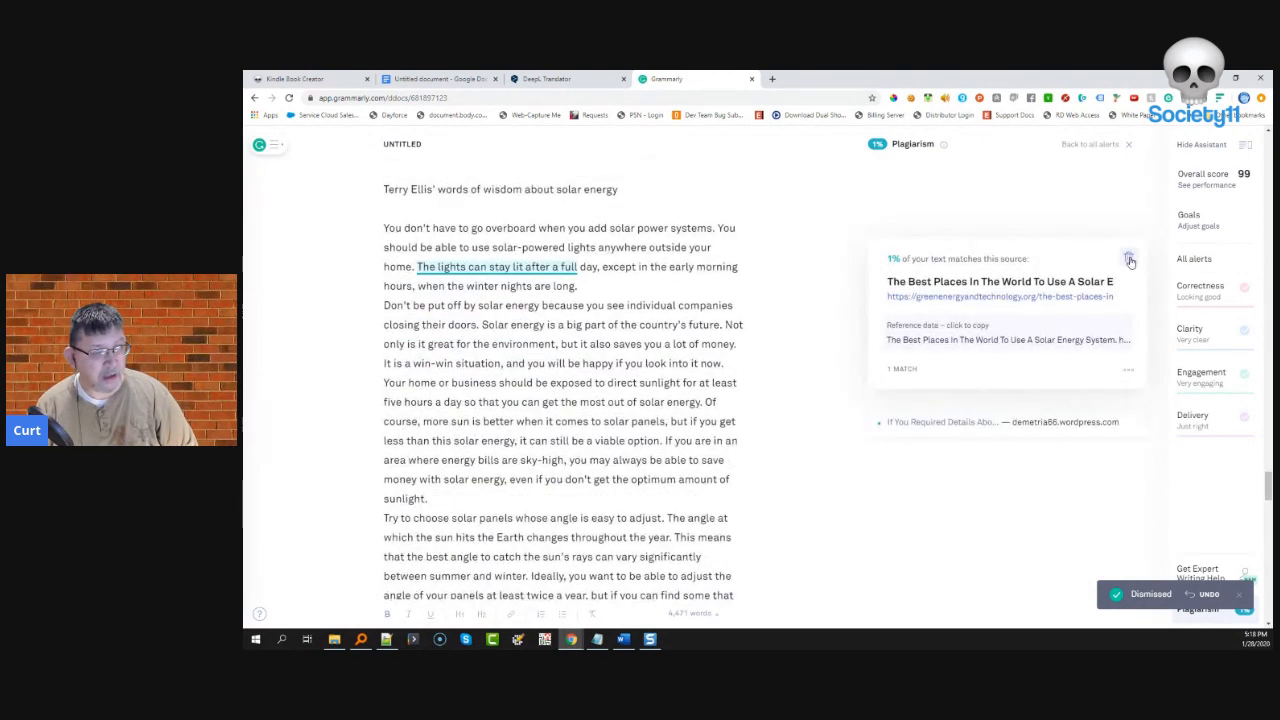
pyautogui.click(1130, 261)
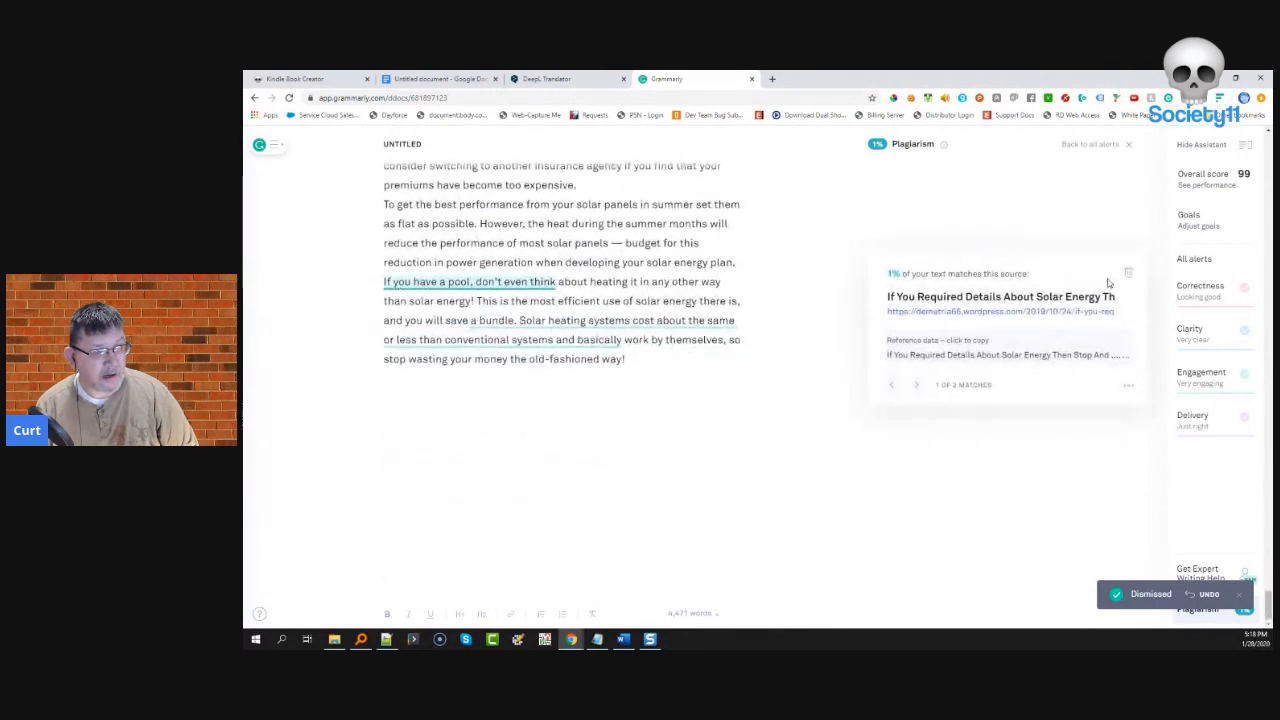
pyautogui.click(1130, 281)
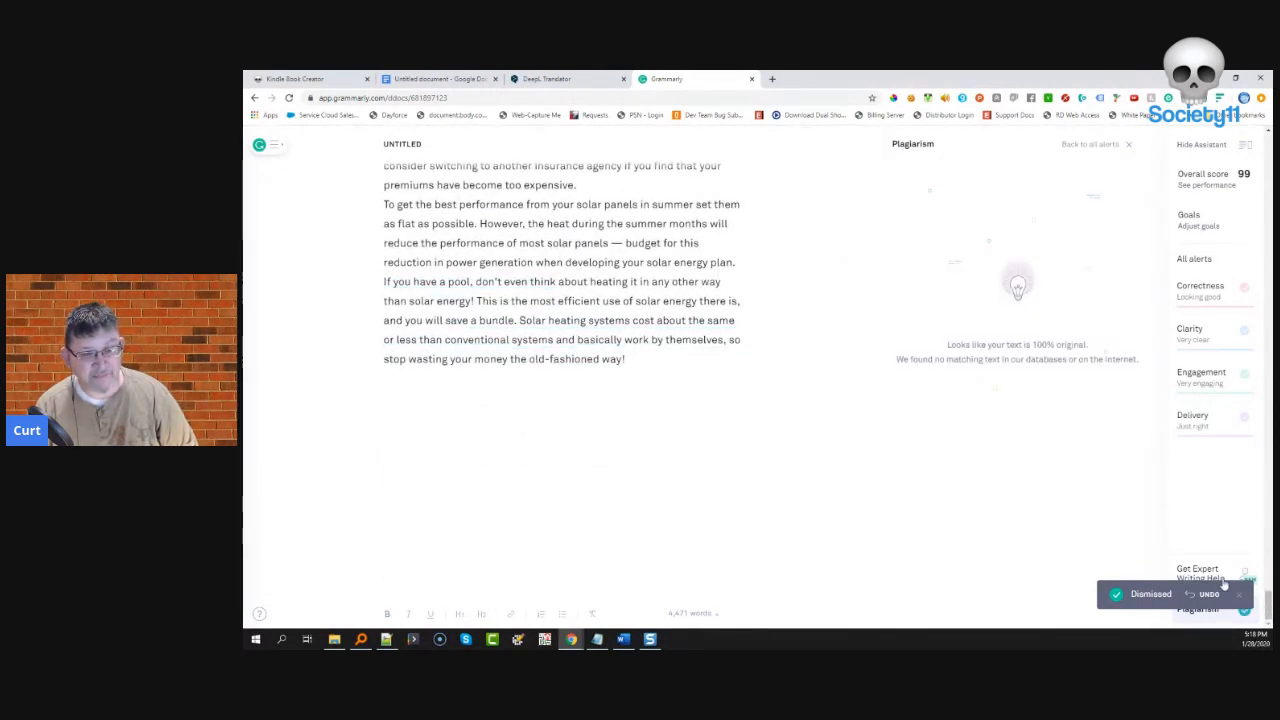
# - Copy the entire corrected book text from Grammarly and return to the Google Docs document
pyautogui.moveTo(628, 357); pyautogui.dragTo(373, 214)
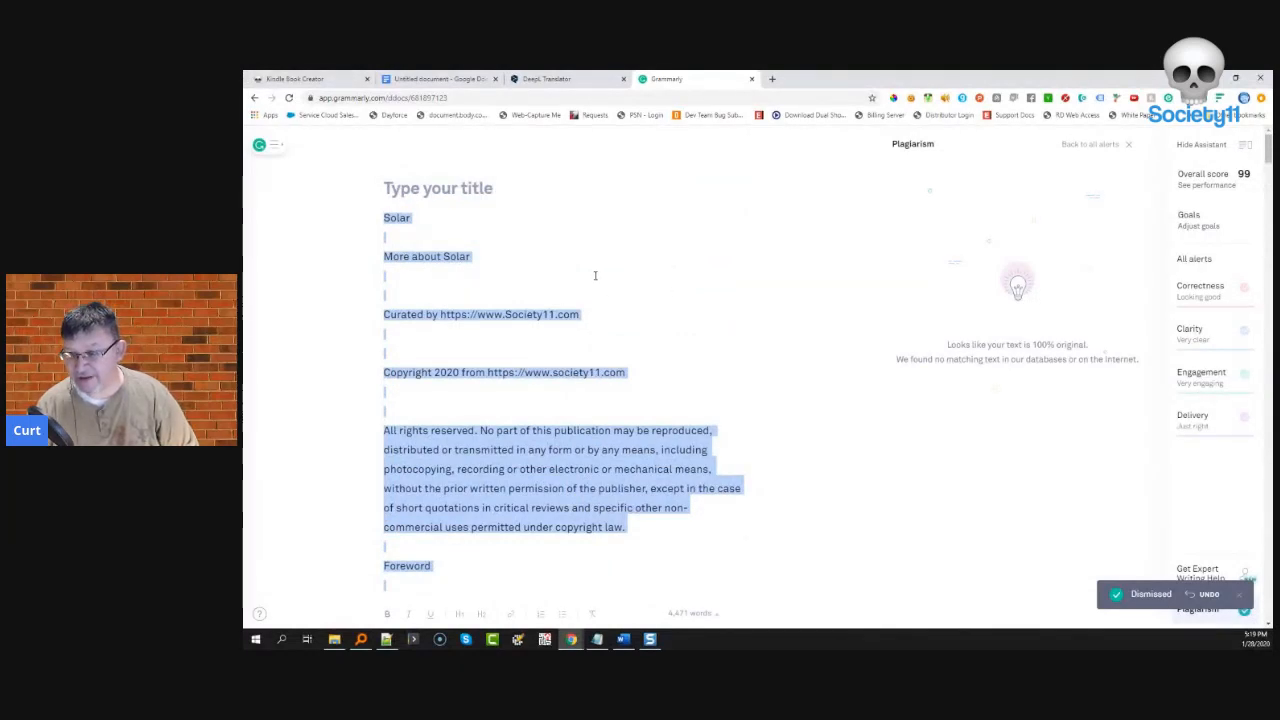
pyautogui.rightClick(424, 258)
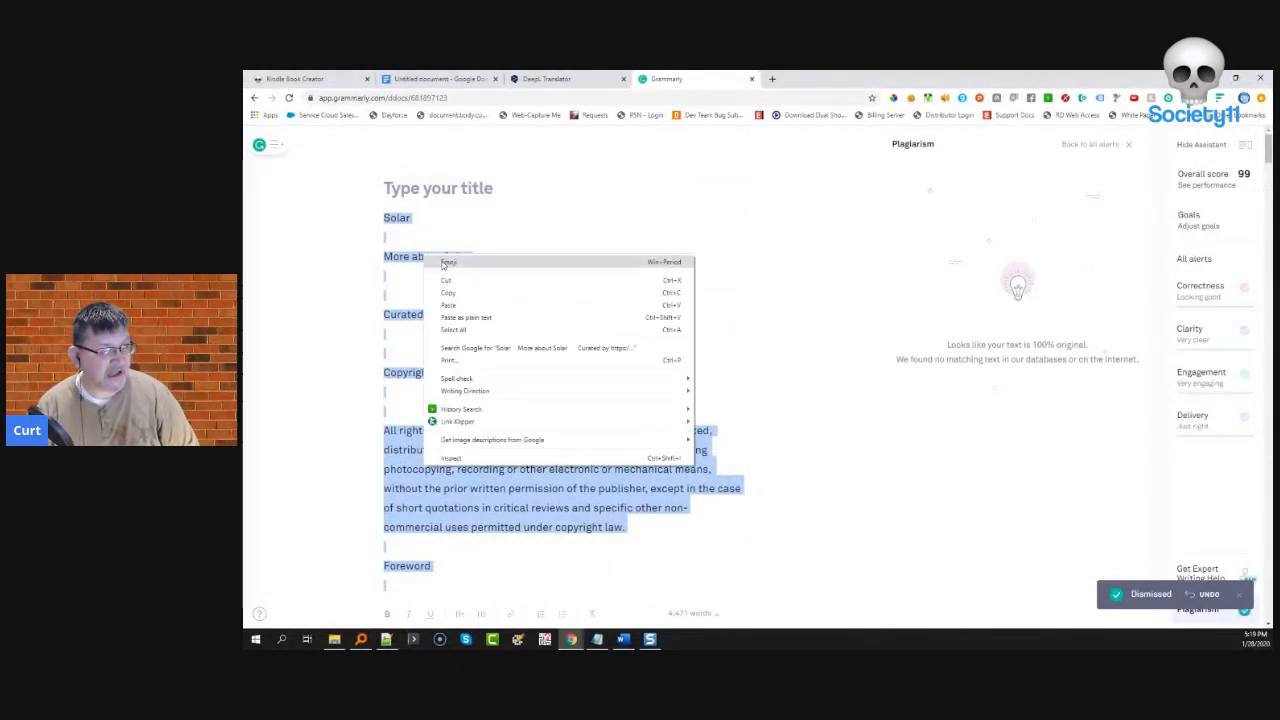
pyautogui.click(453, 292)
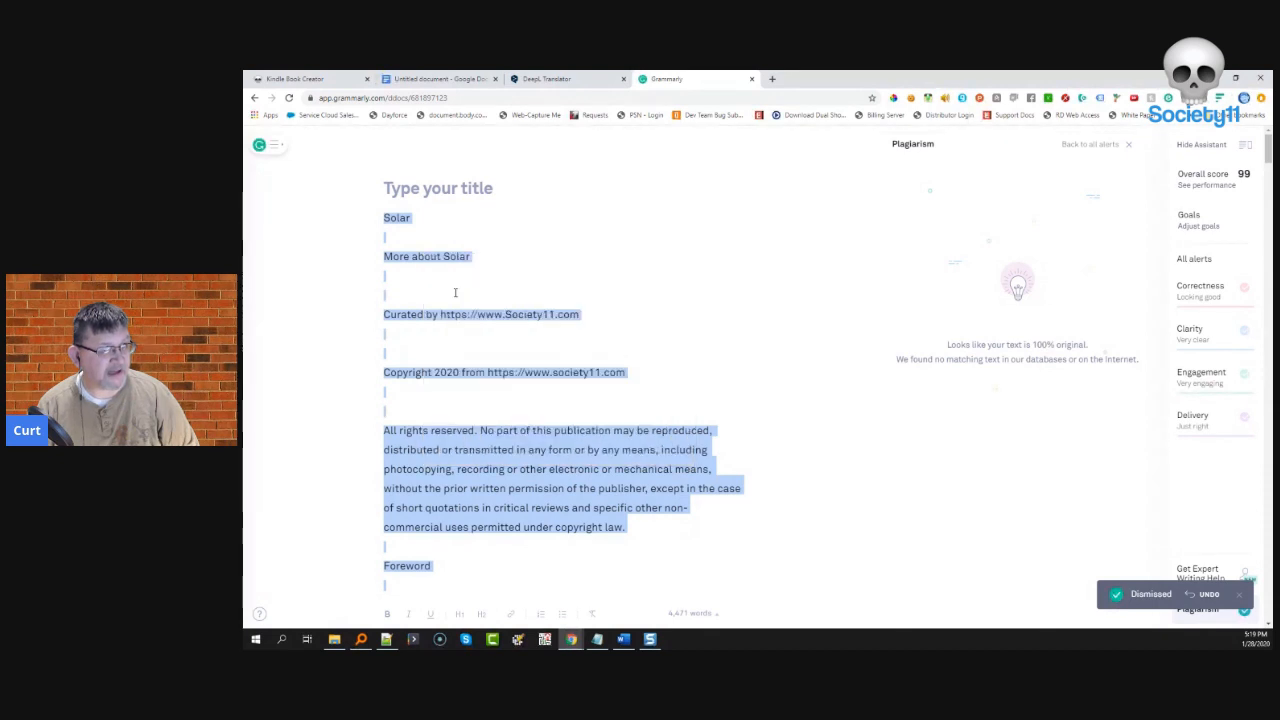
pyautogui.click(437, 79)
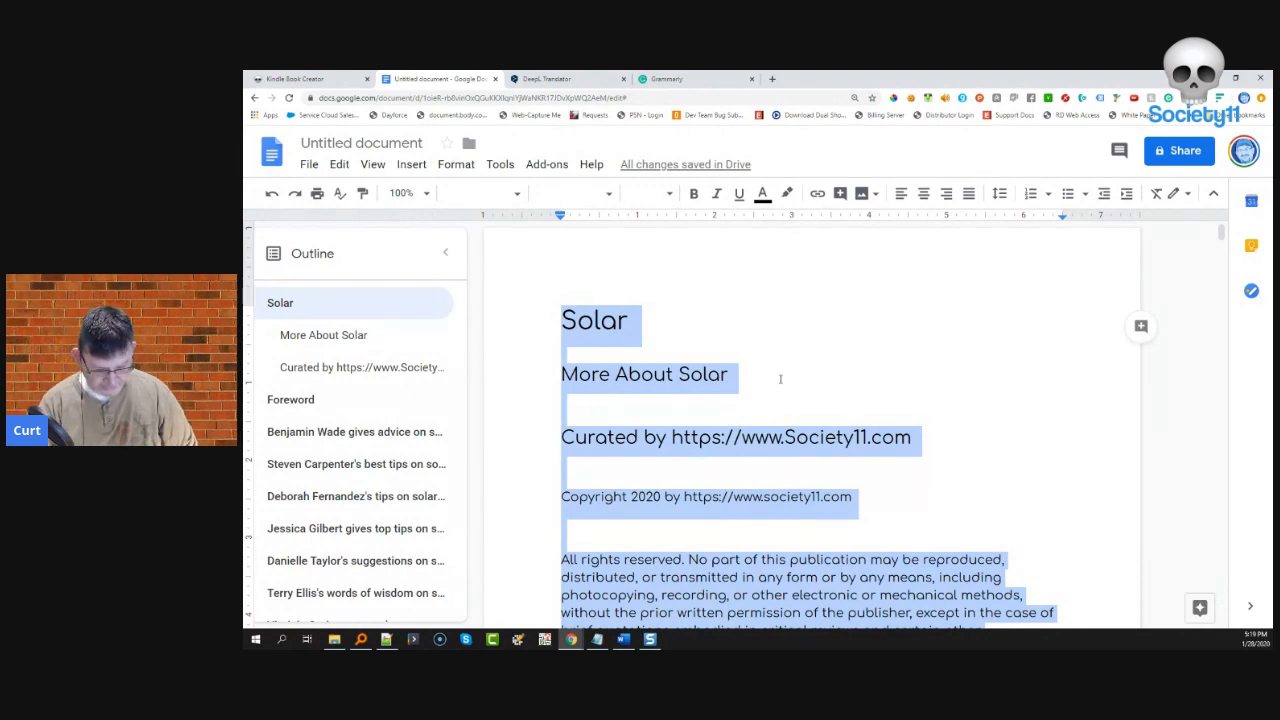
# - Replace the old document content with the pasted Grammarly-corrected text and return to the top
pyautogui.press('BackSpace')
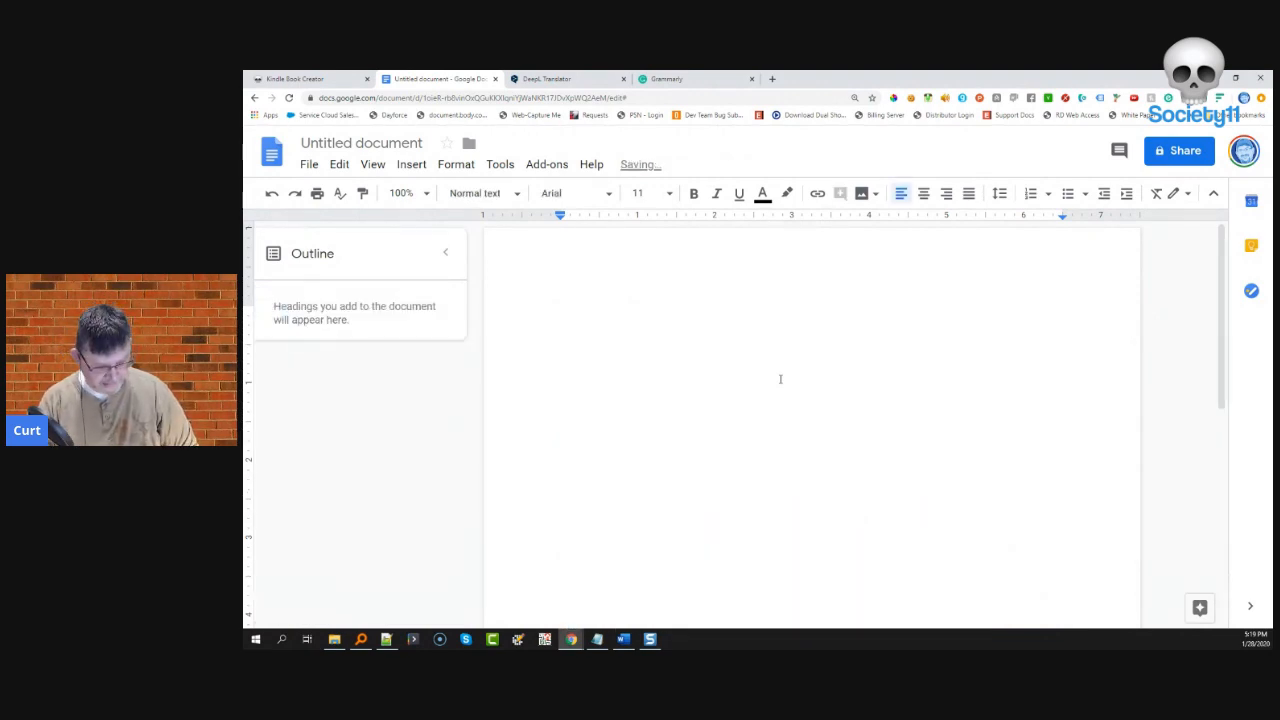
pyautogui.hotkey('ctrl', 'v')
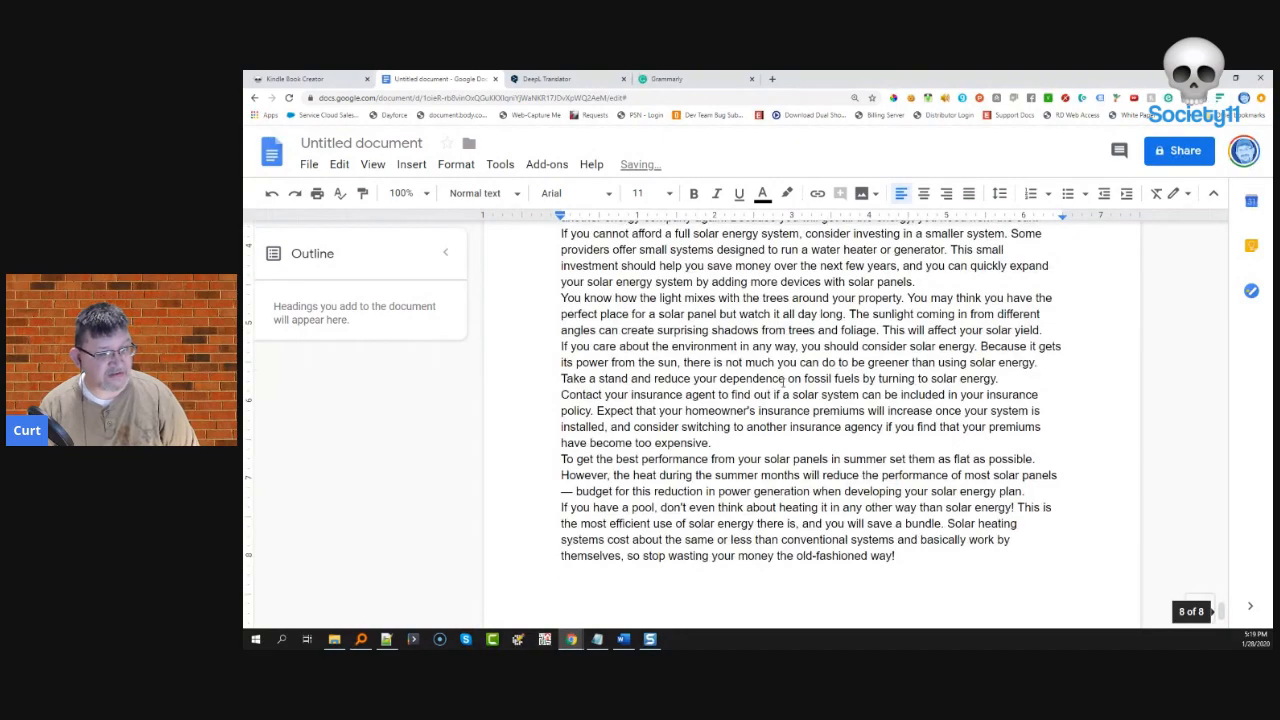
pyautogui.scroll(20, 738, 440)
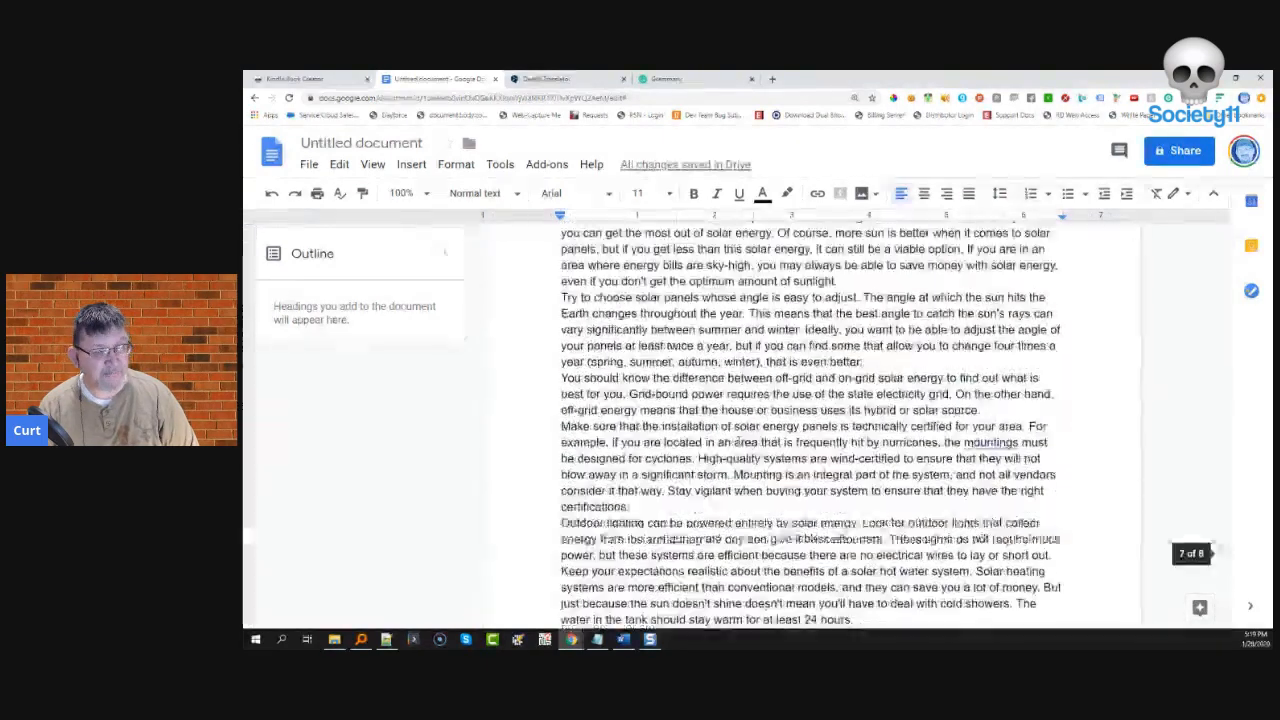
pyautogui.scroll(20, 741, 442)
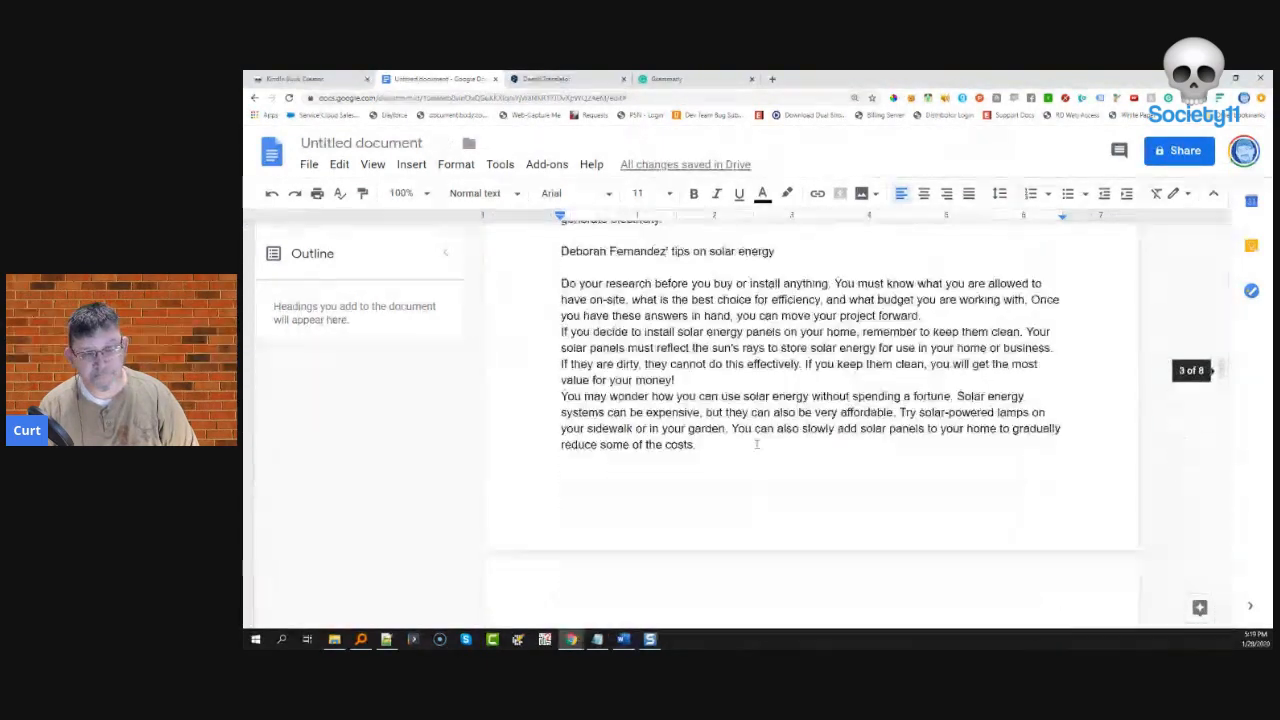
pyautogui.scroll(4, 760, 449)
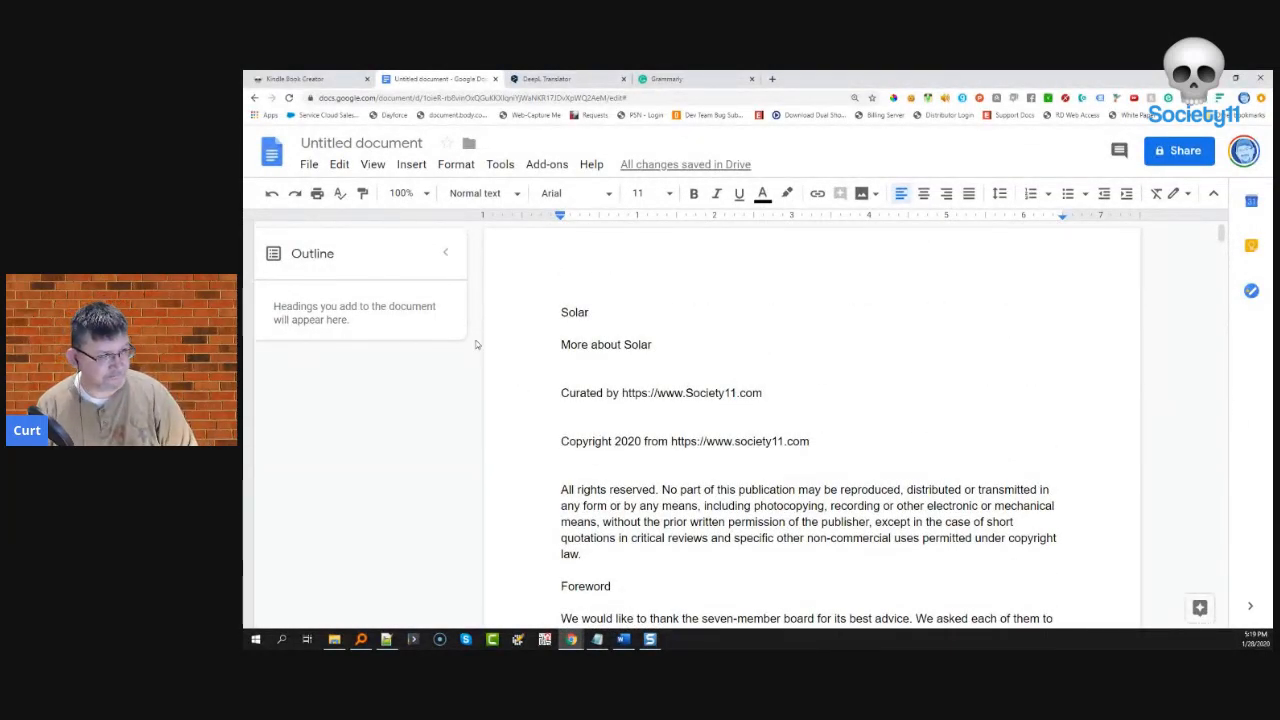
# - Start the Copyright 2020 line on a new page and add blank lines above All rights reserved
pyautogui.moveTo(561, 312); pyautogui.dragTo(655, 343)
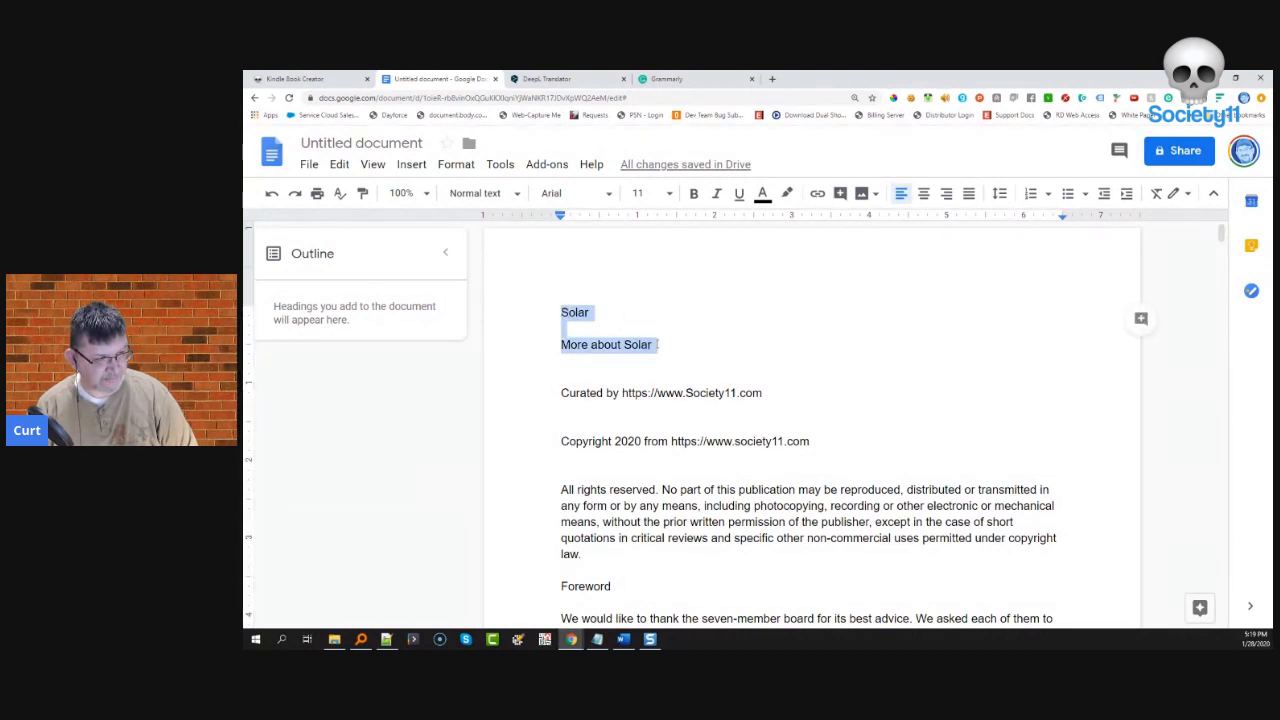
pyautogui.moveTo(669, 345); pyautogui.dragTo(768, 393)
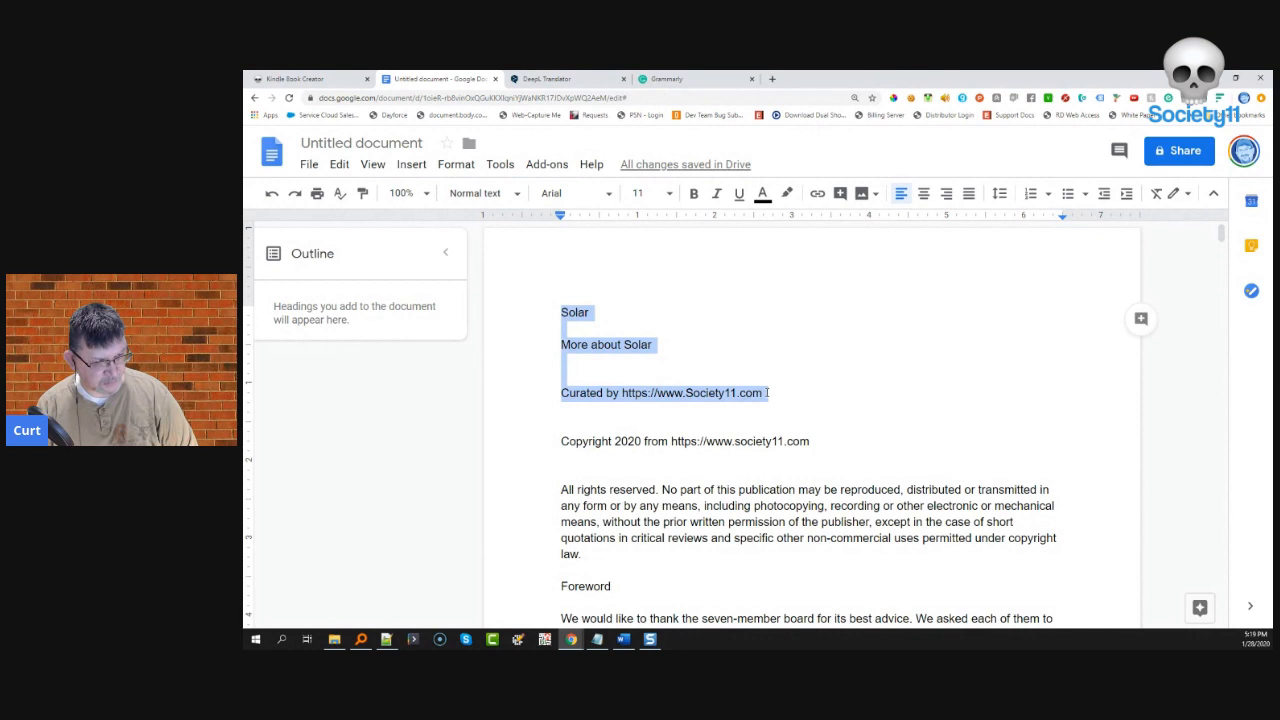
pyautogui.click(634, 374)
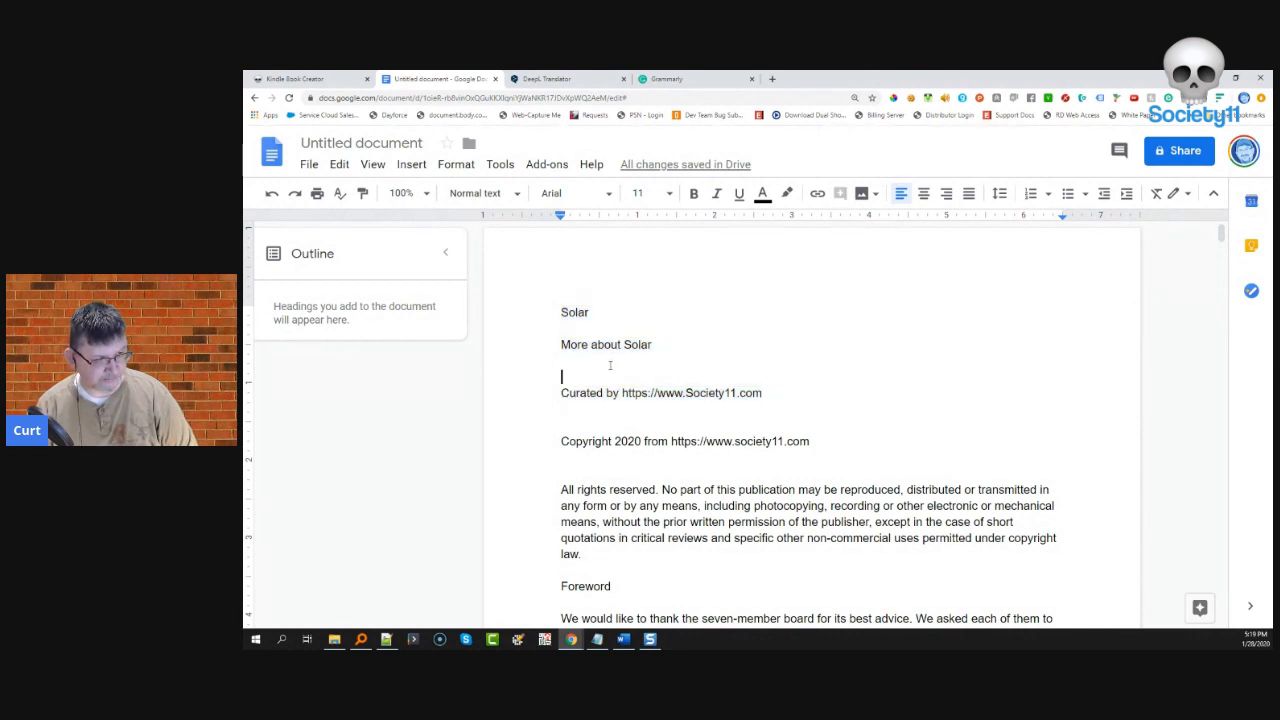
pyautogui.press('Down')
pyautogui.press('Down')
pyautogui.press('Down')
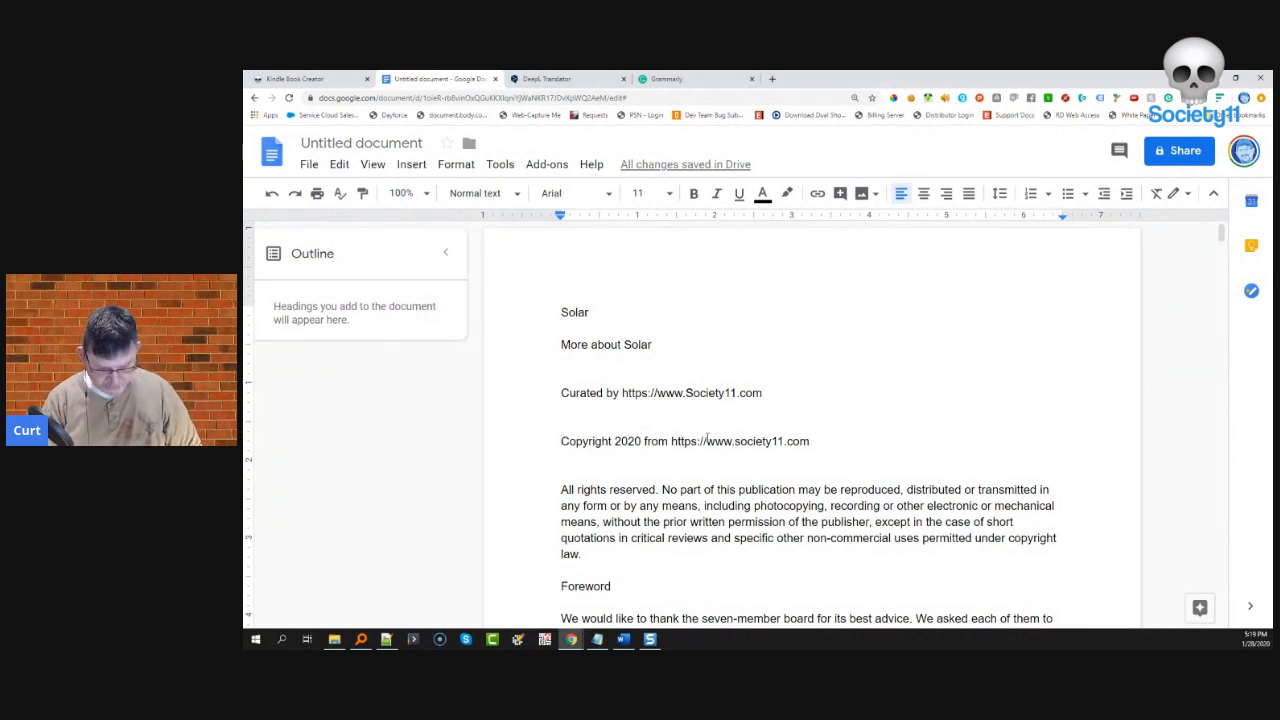
pyautogui.hotkey('ctrl', 'Return')
pyautogui.scroll(-5, 707, 437)
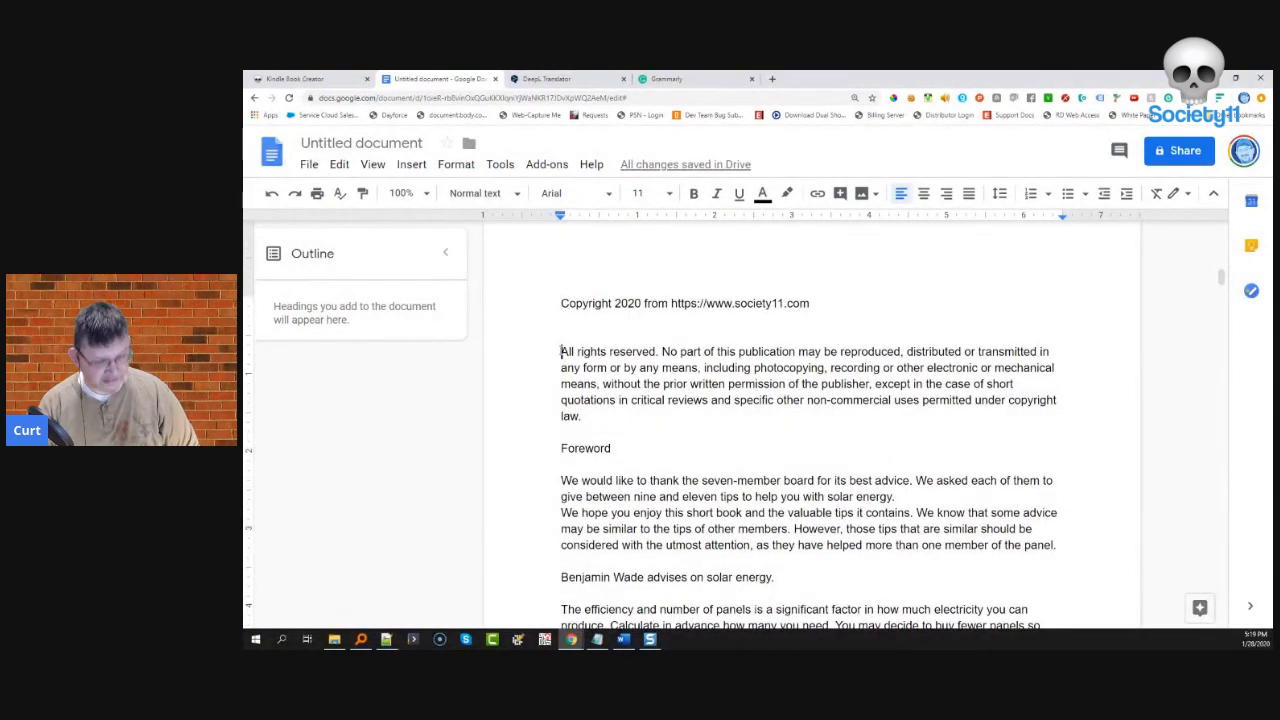
pyautogui.press('Return')
pyautogui.press('Return')
pyautogui.press('Return')
pyautogui.press('Return')
pyautogui.press('Return')
pyautogui.press('Return')
pyautogui.press('Return')
pyautogui.press('Return')
pyautogui.press('Return')
pyautogui.press('Return')
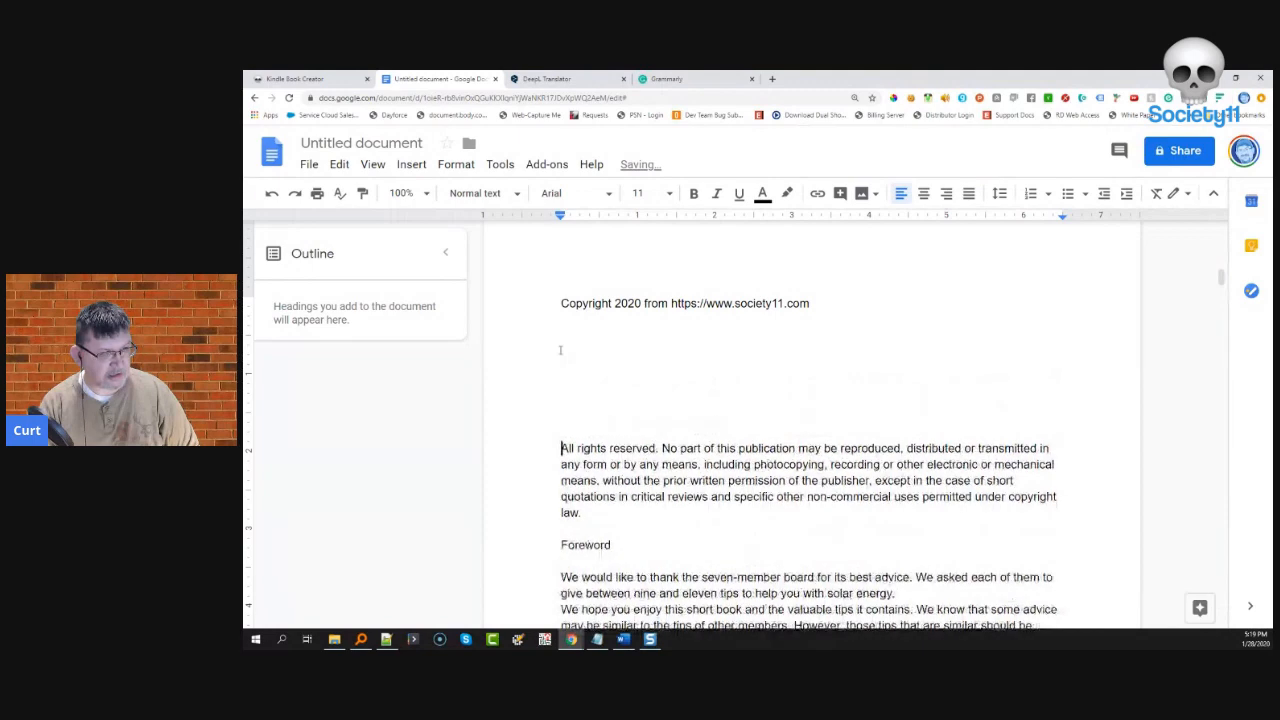
pyautogui.scroll(-2, 560, 350)
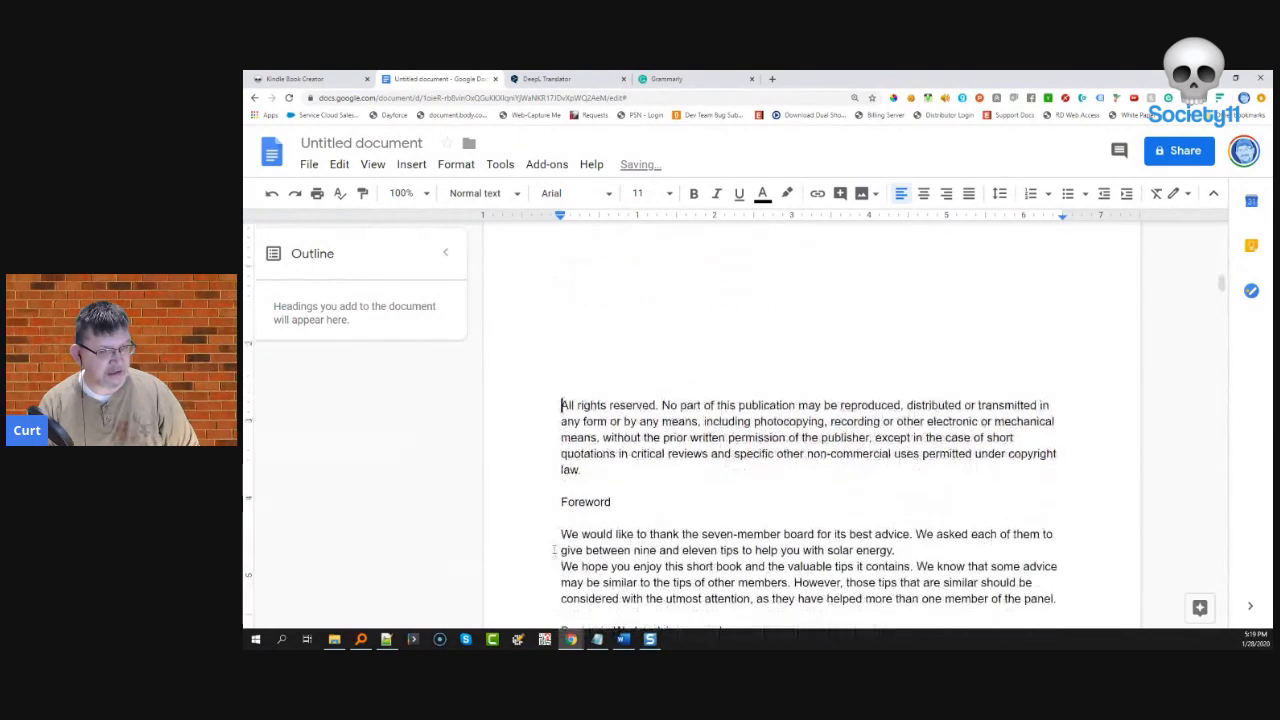
# - Insert page breaks before the Foreword and the first contributor's tips heading
pyautogui.click(561, 502)
pyautogui.hotkey('ctrl', 'Return')
pyautogui.scroll(-8, 561, 502)
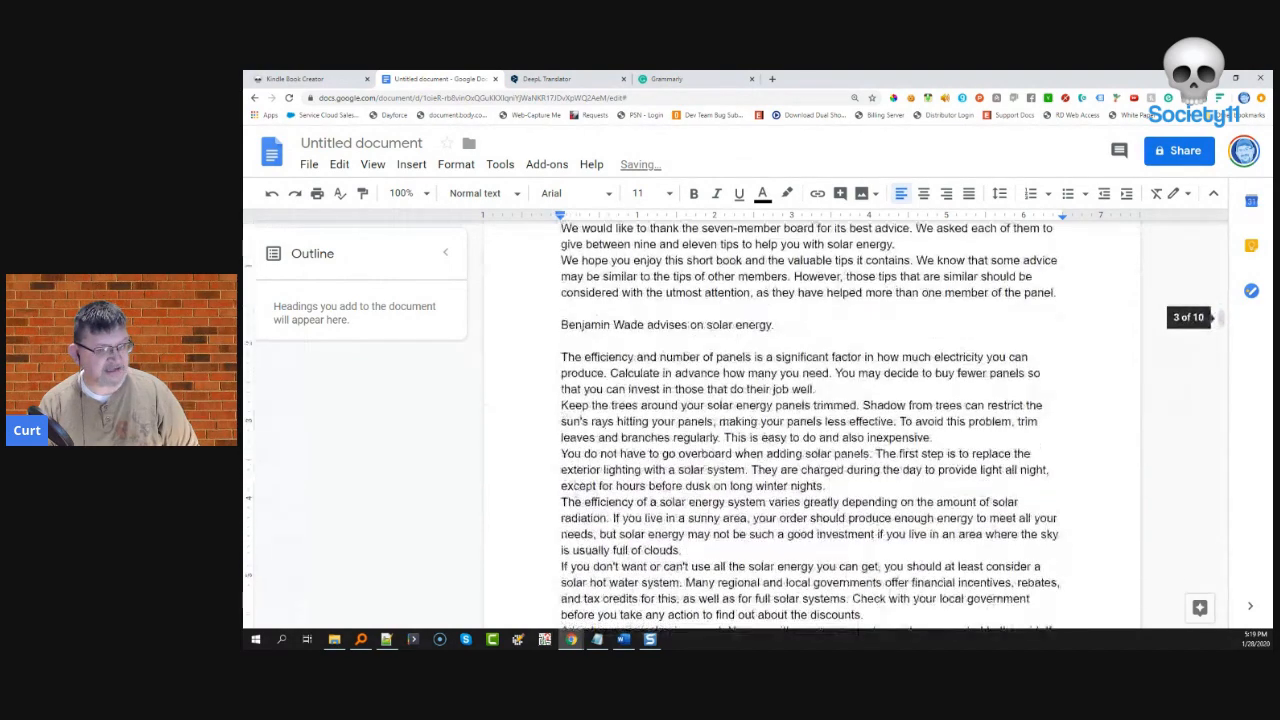
pyautogui.click(559, 326)
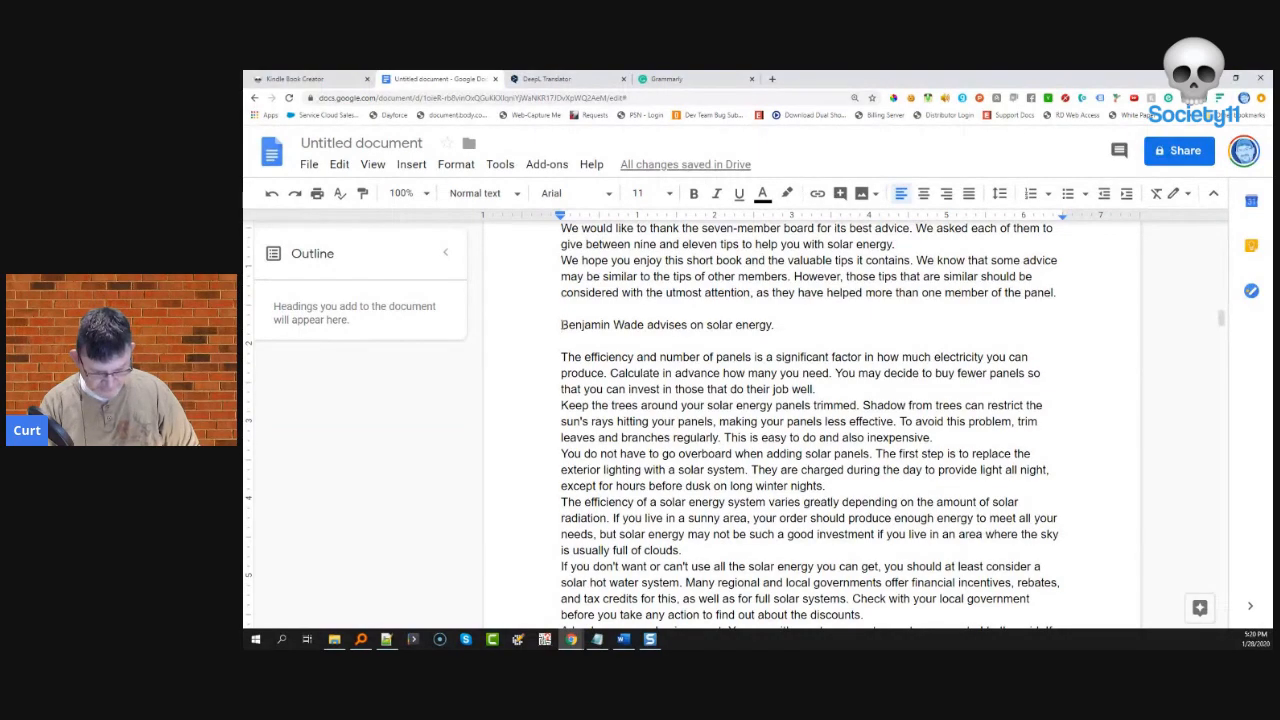
pyautogui.hotkey('ctrl', 'Return')
# - Insert page breaks before the next two contributors' tips headings
pyautogui.scroll(-3, 583, 366)
pyautogui.scroll(-9, 588, 373)
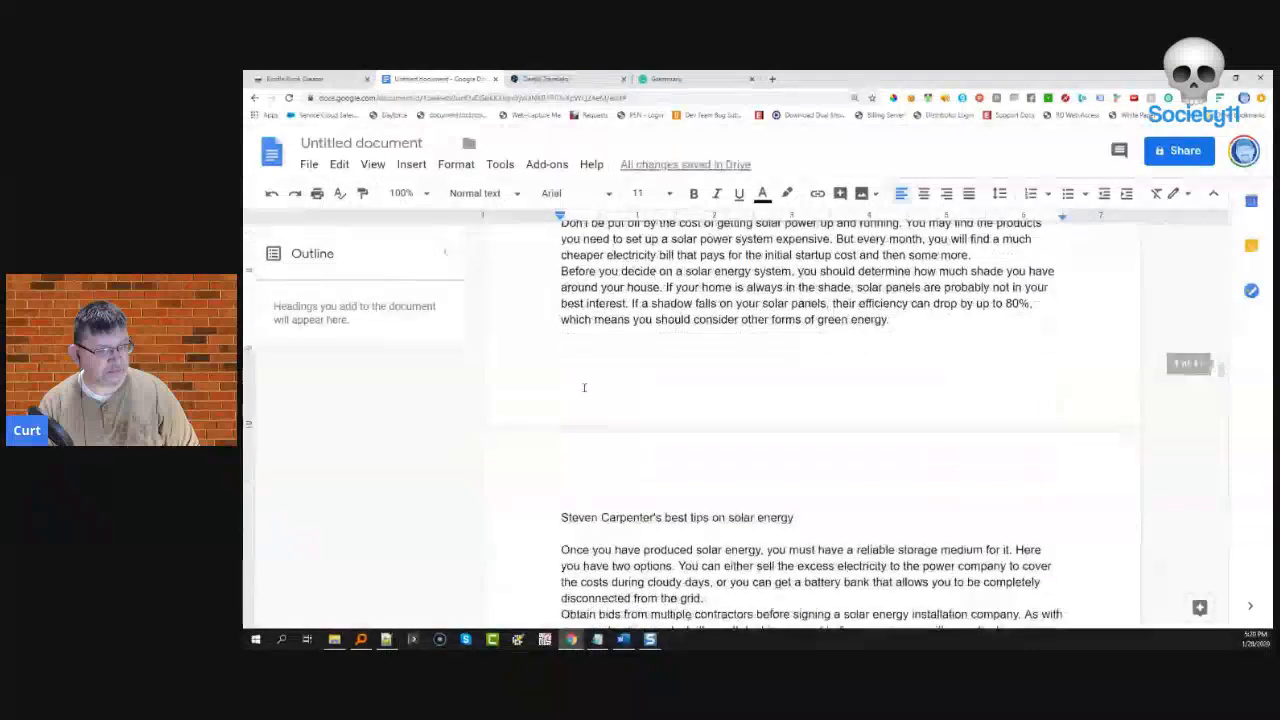
pyautogui.click(559, 360)
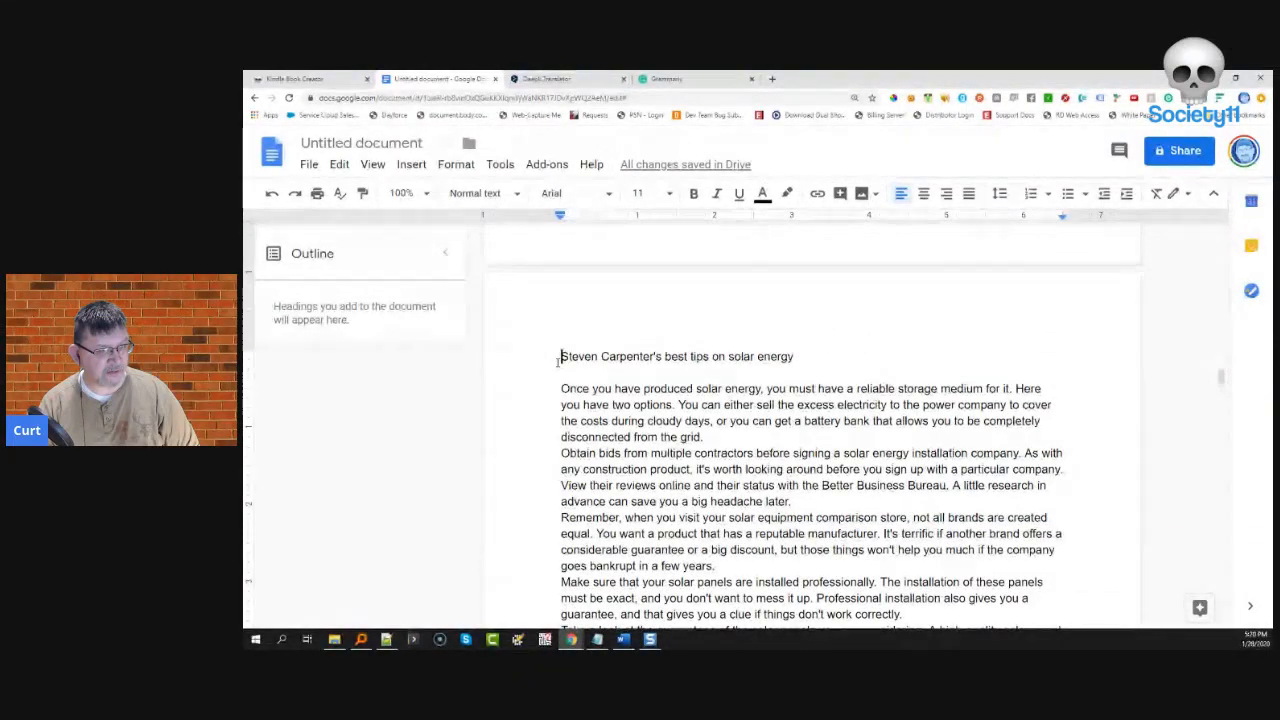
pyautogui.scroll(-3, 570, 382)
pyautogui.scroll(-5, 578, 385)
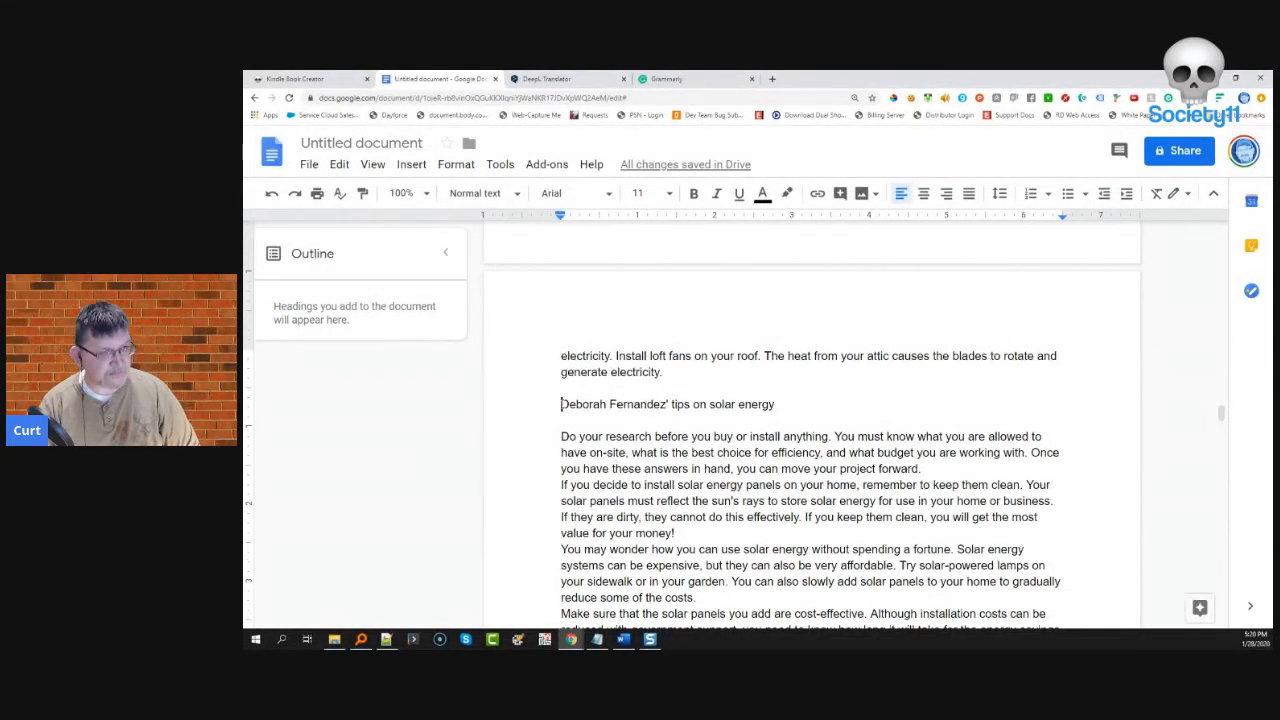
pyautogui.hotkey('ctrl', 'Return')
pyautogui.scroll(-15, 556, 407)
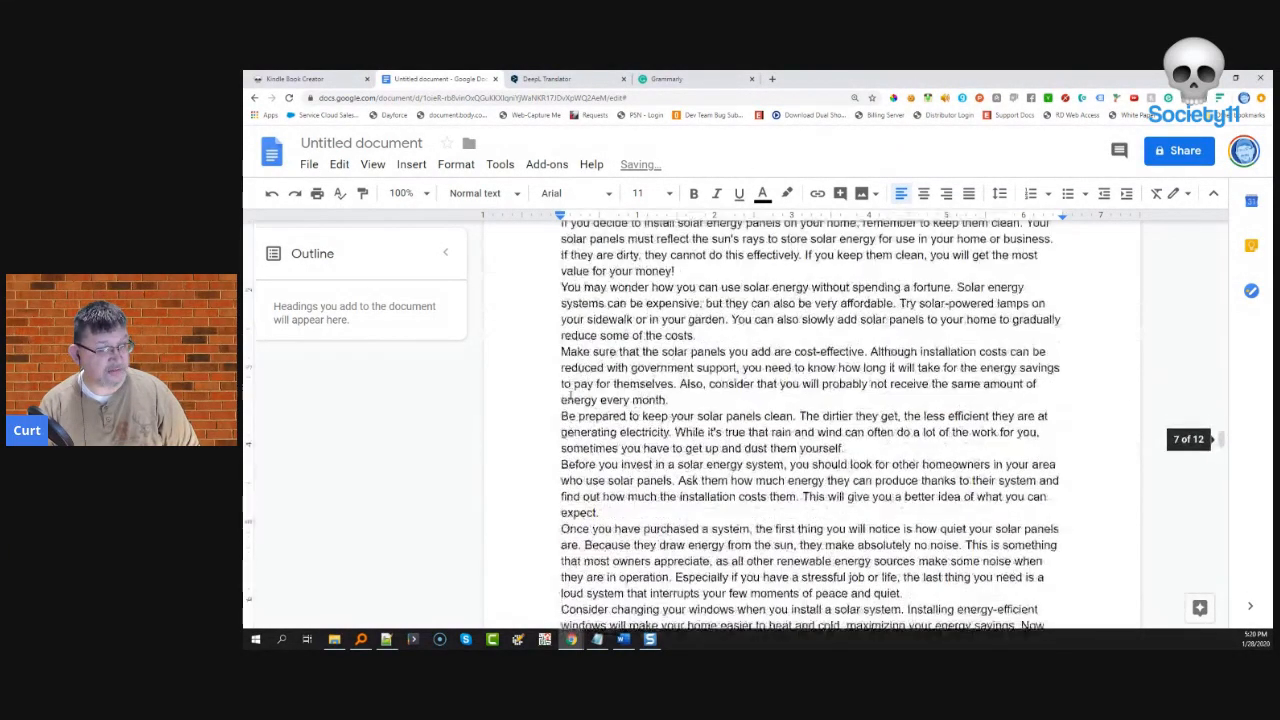
pyautogui.scroll(-5, 611, 400)
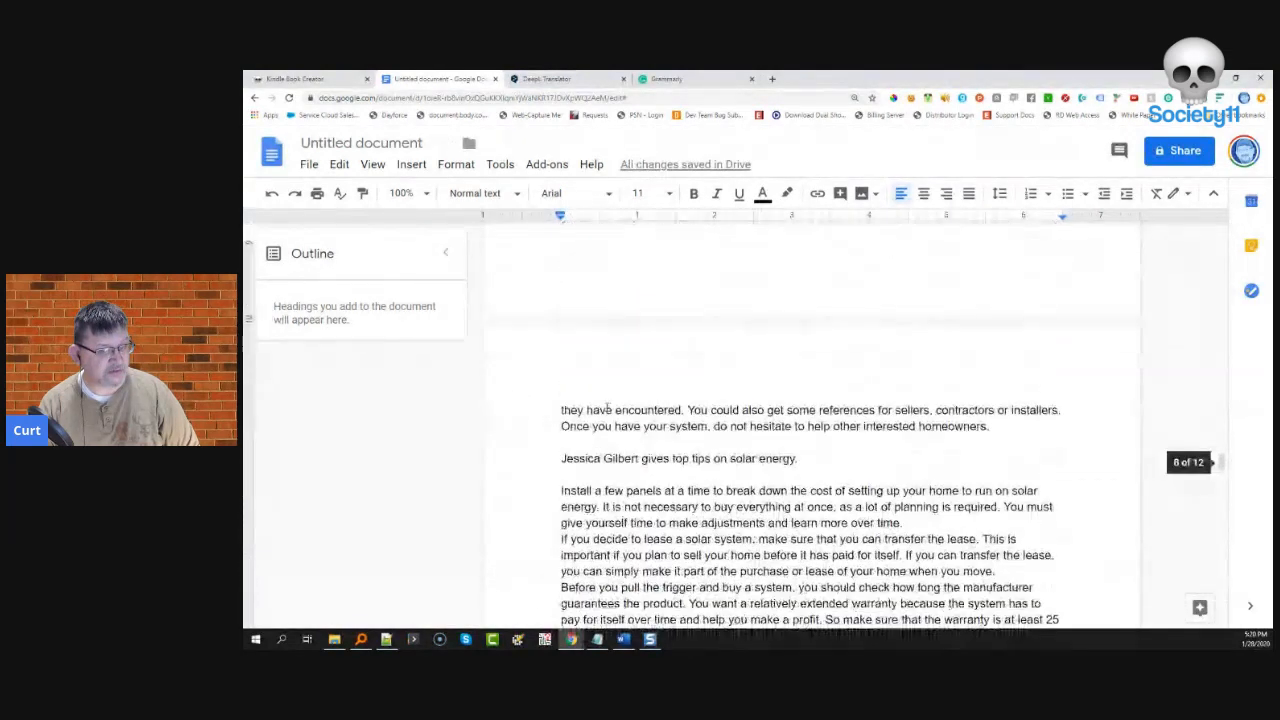
pyautogui.click(561, 458)
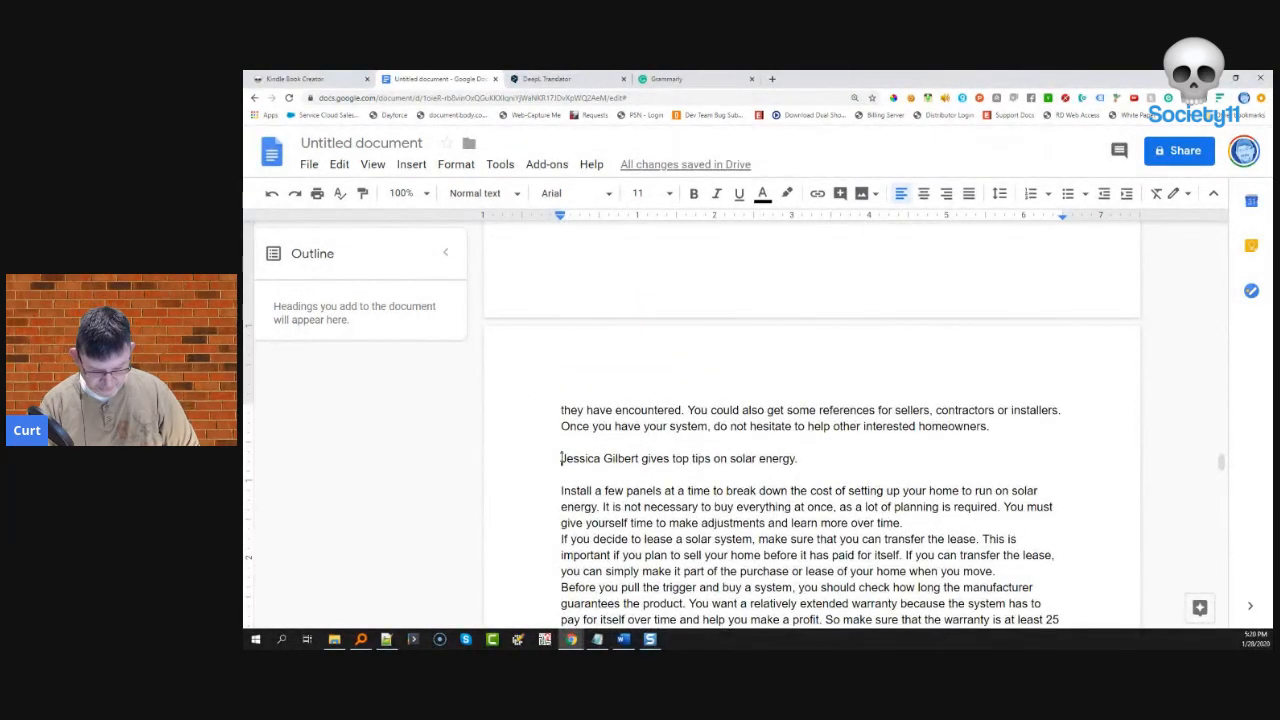
pyautogui.hotkey('ctrl', 'Return')
# - Insert page breaks before the suggestions heading and the last contributor's section
pyautogui.scroll(-10, 576, 451)
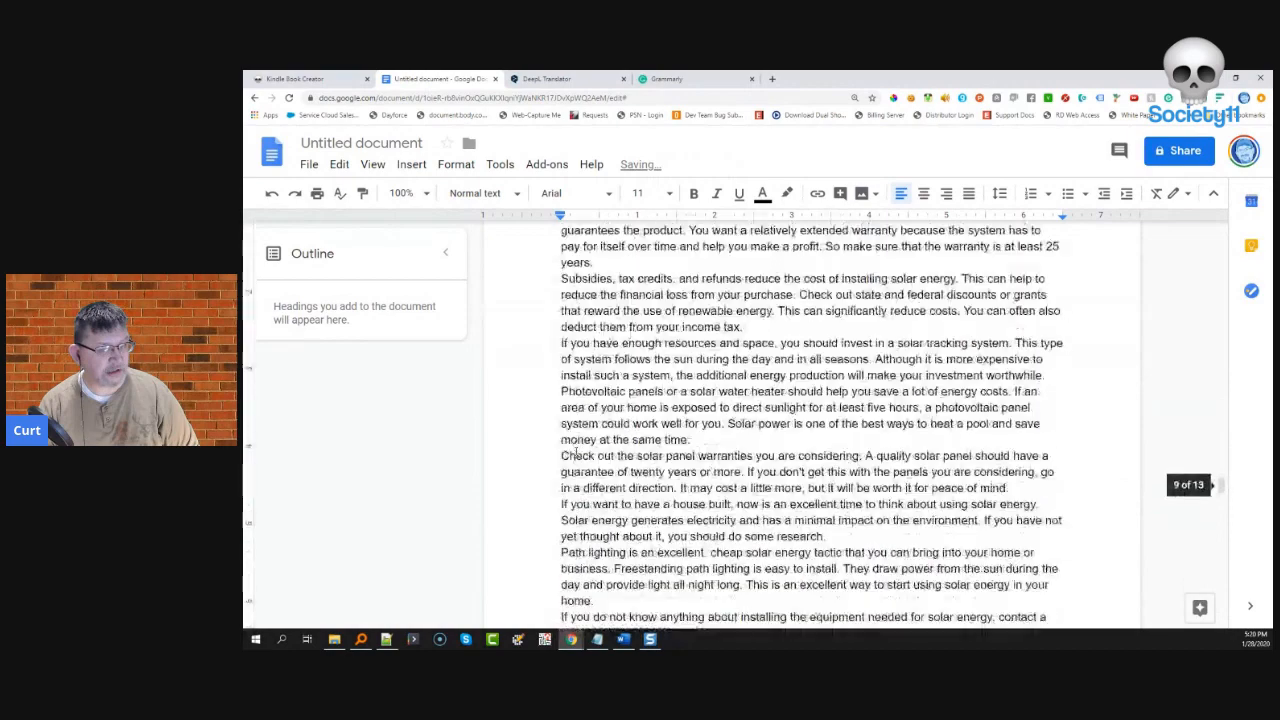
pyautogui.scroll(-1, 576, 451)
pyautogui.scroll(1, 563, 392)
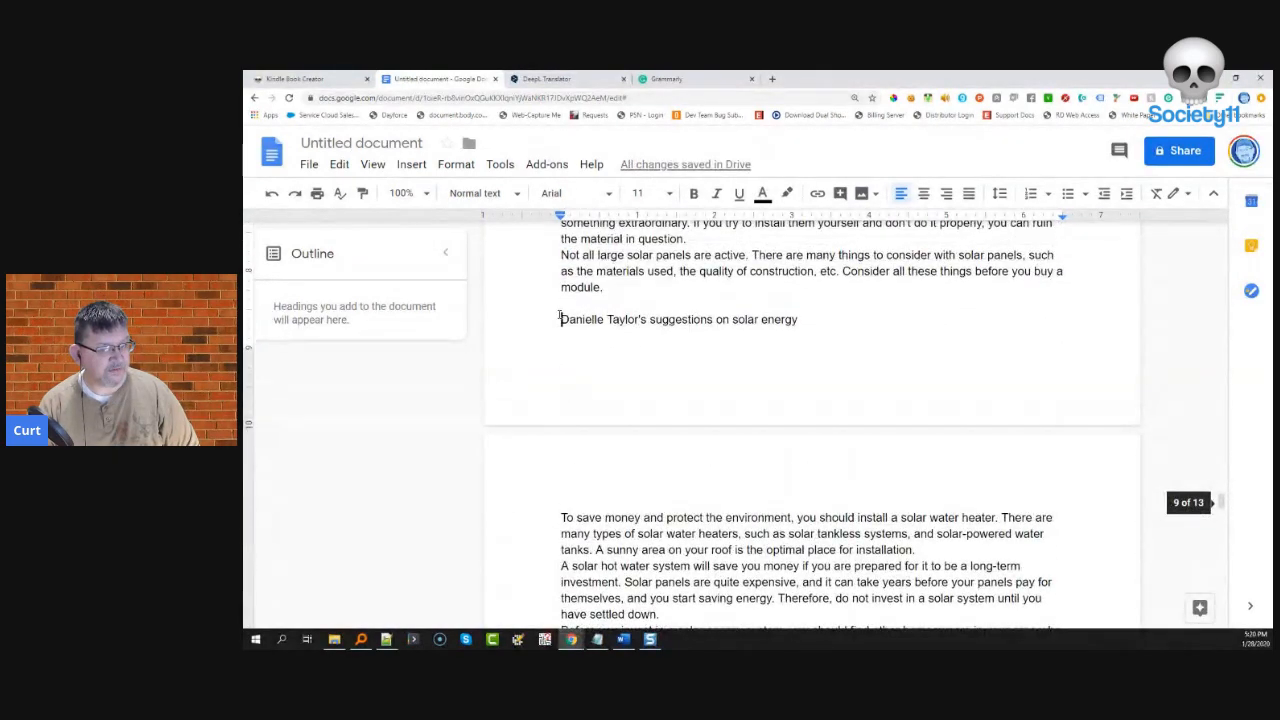
pyautogui.click(561, 318)
pyautogui.hotkey('ctrl', 'Return')
pyautogui.scroll(-10, 607, 440)
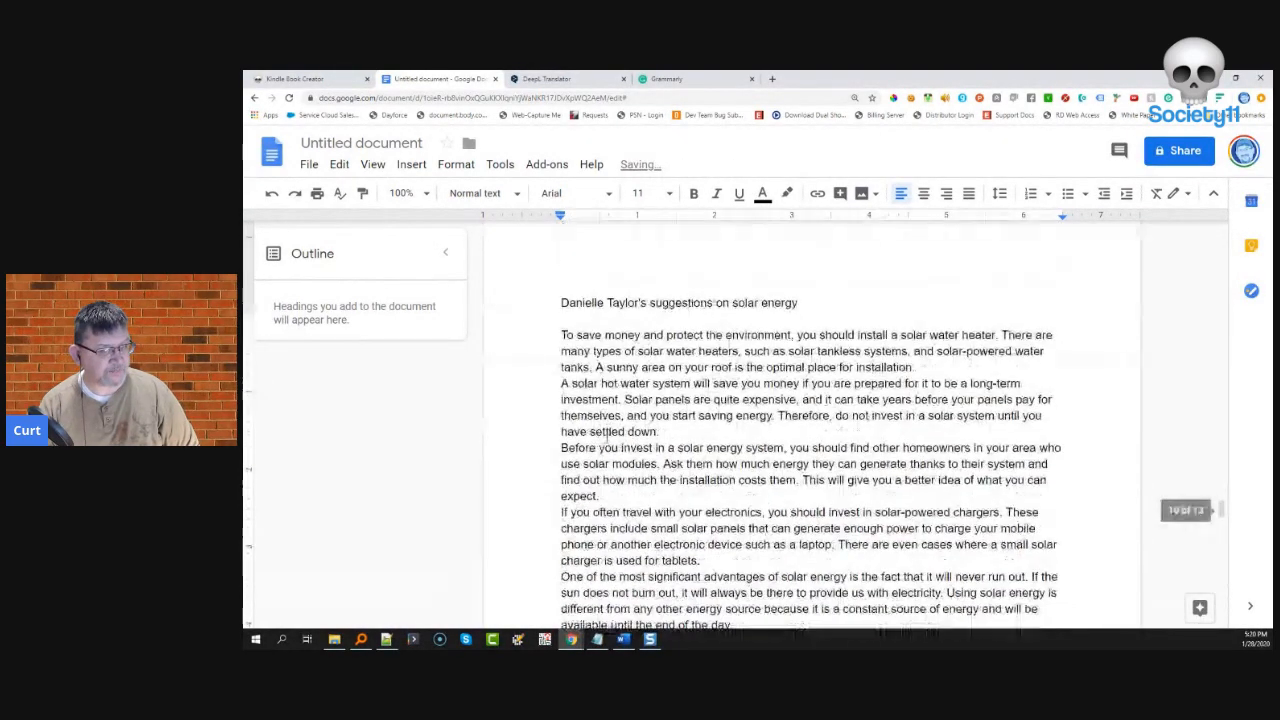
pyautogui.scroll(-10, 607, 441)
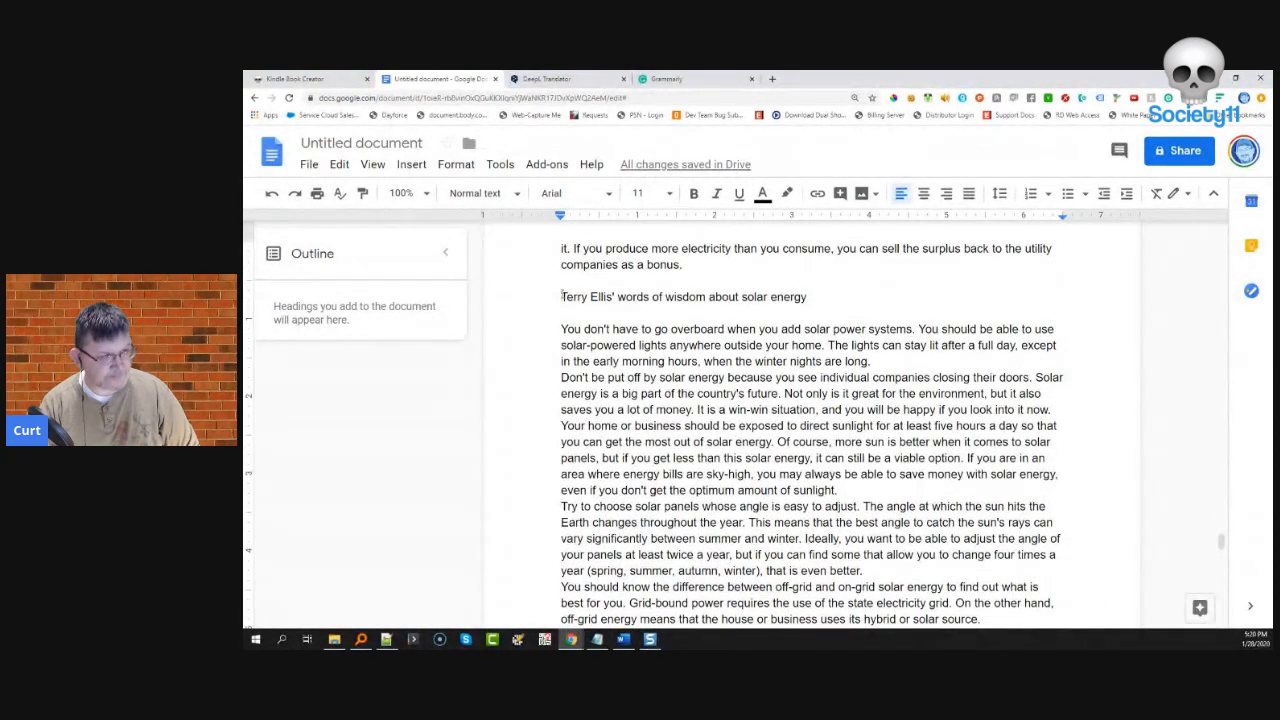
pyautogui.scroll(-15, 606, 366)
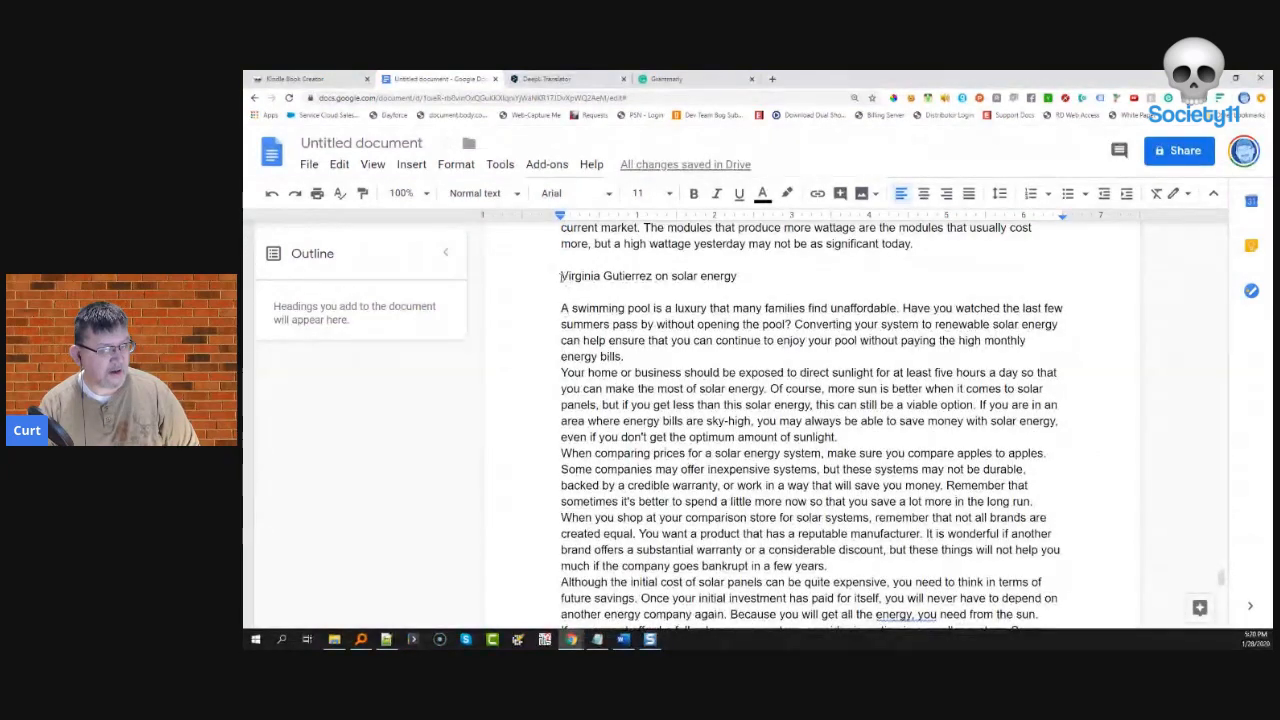
pyautogui.click(560, 276)
pyautogui.hotkey('ctrl', 'Return')
# - Return to the title page and select the title word Solar
pyautogui.scroll(-15, 593, 365)
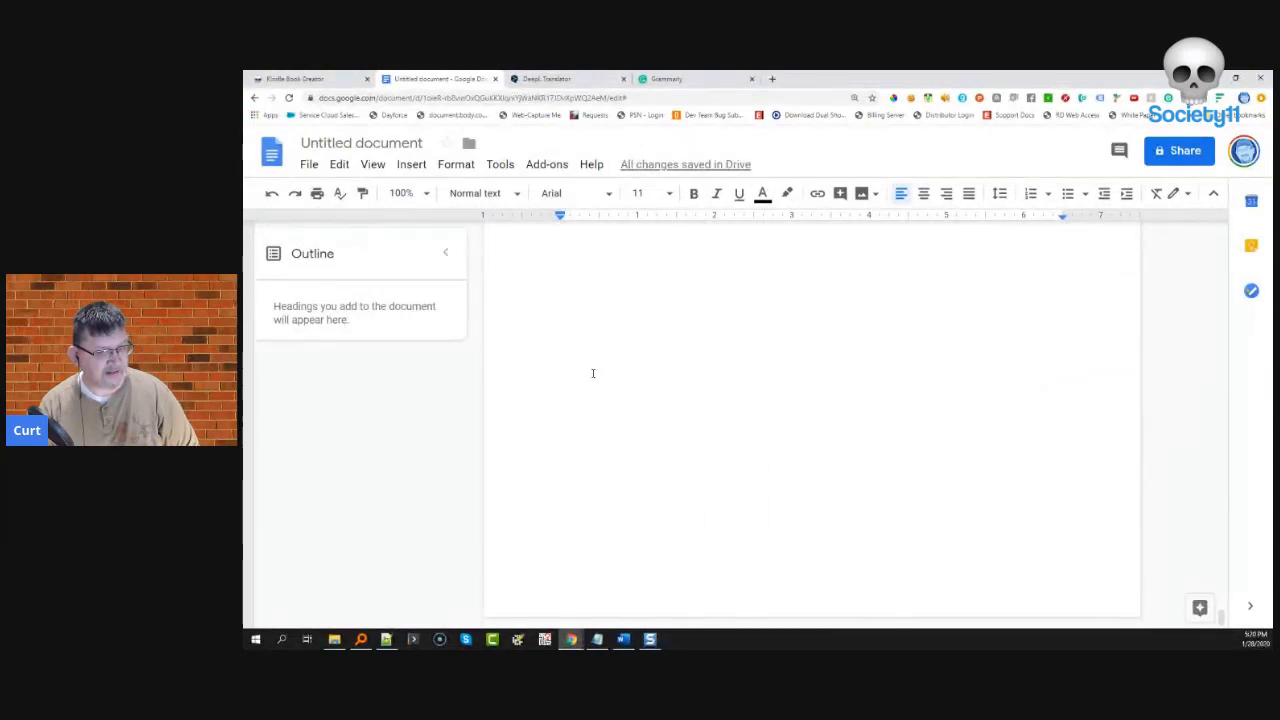
pyautogui.scroll(15, 593, 373)
pyautogui.scroll(20, 592, 369)
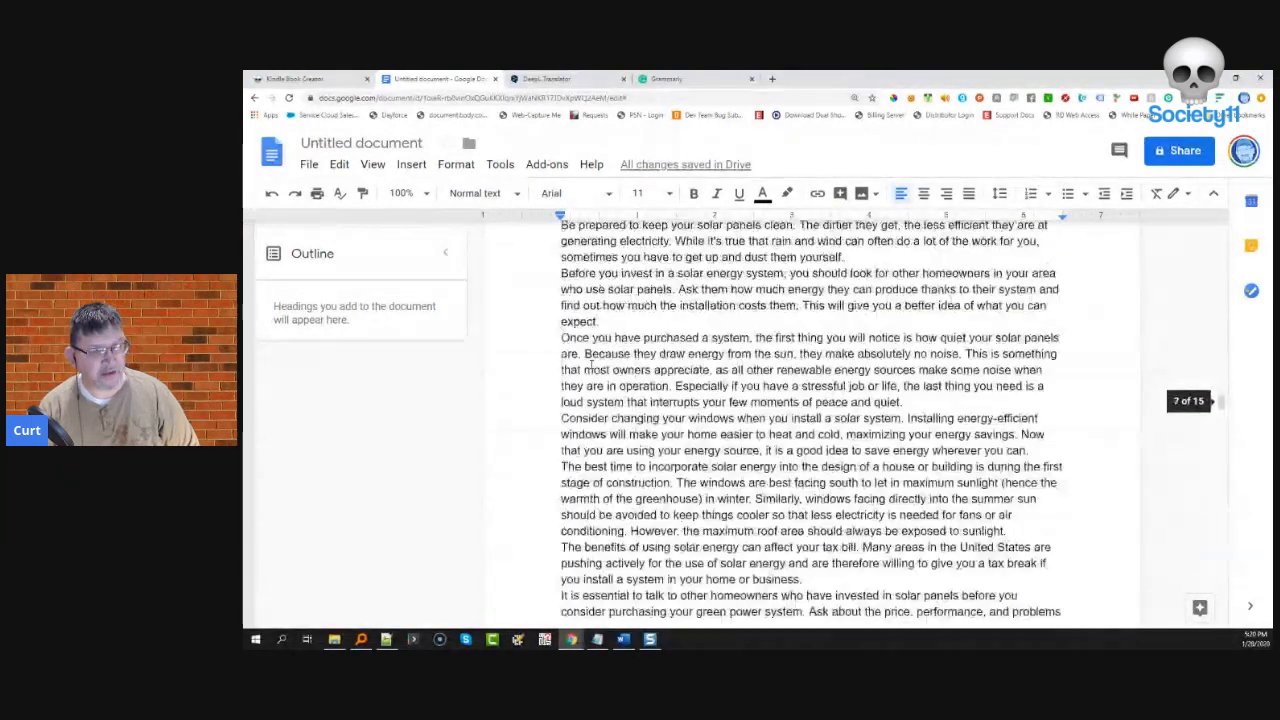
pyautogui.scroll(15, 592, 368)
pyautogui.scroll(3, 592, 368)
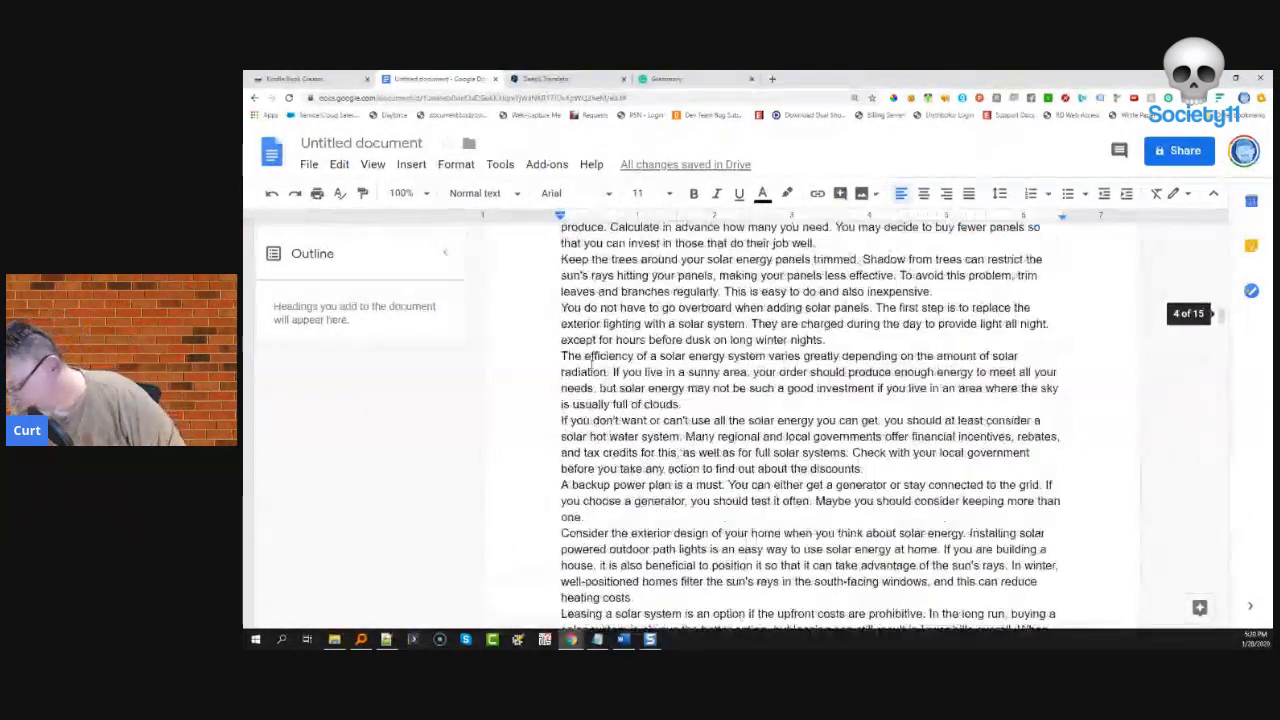
pyautogui.scroll(1, 592, 365)
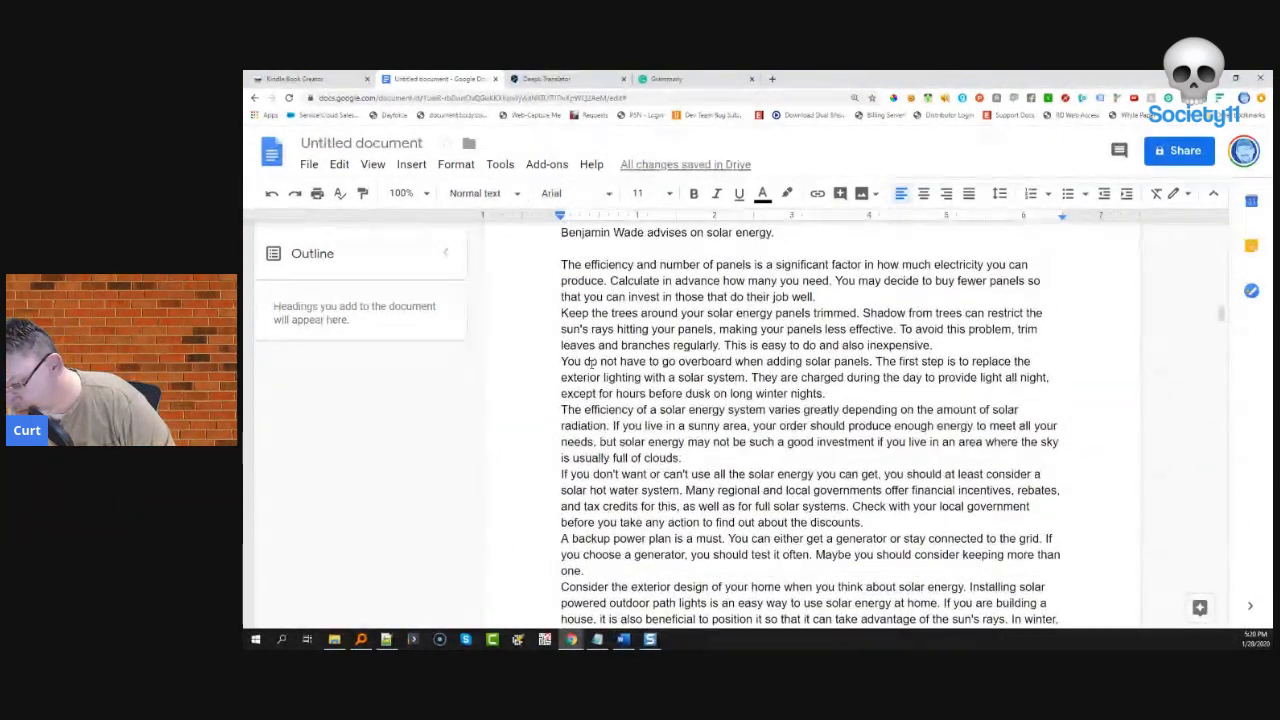
pyautogui.scroll(10, 592, 365)
pyautogui.scroll(15, 591, 364)
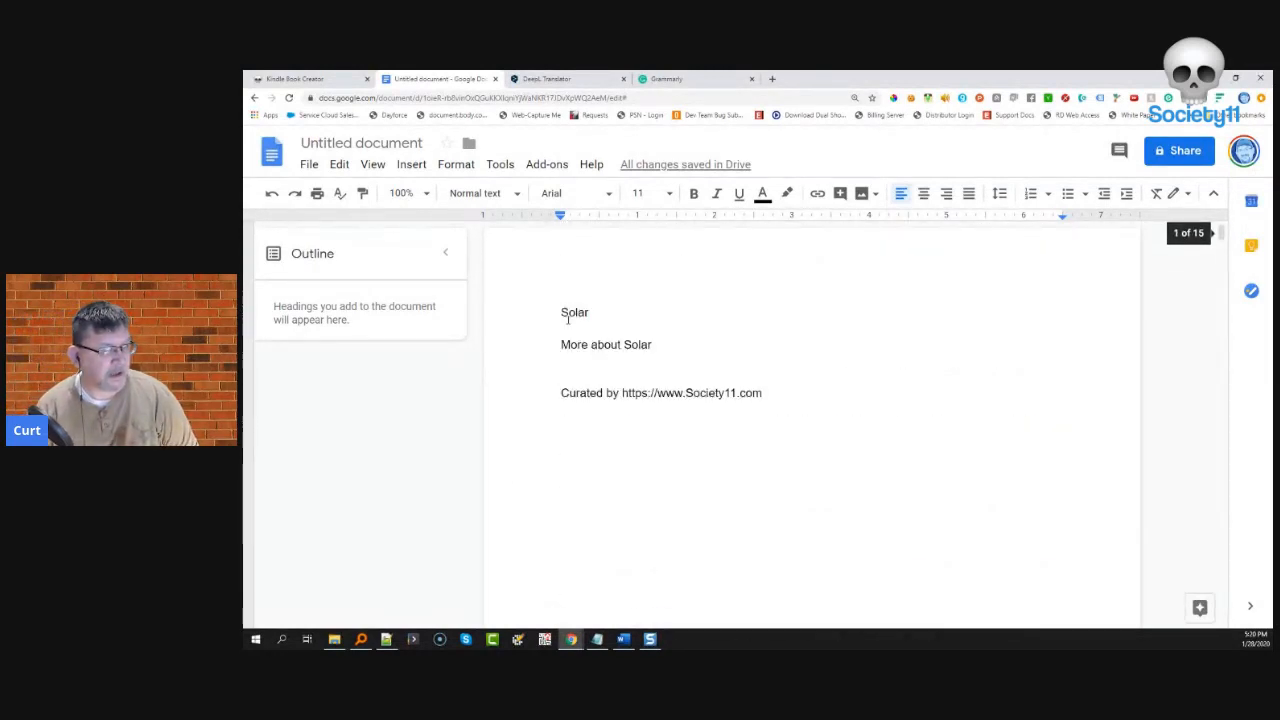
pyautogui.moveTo(560, 312); pyautogui.dragTo(590, 311)
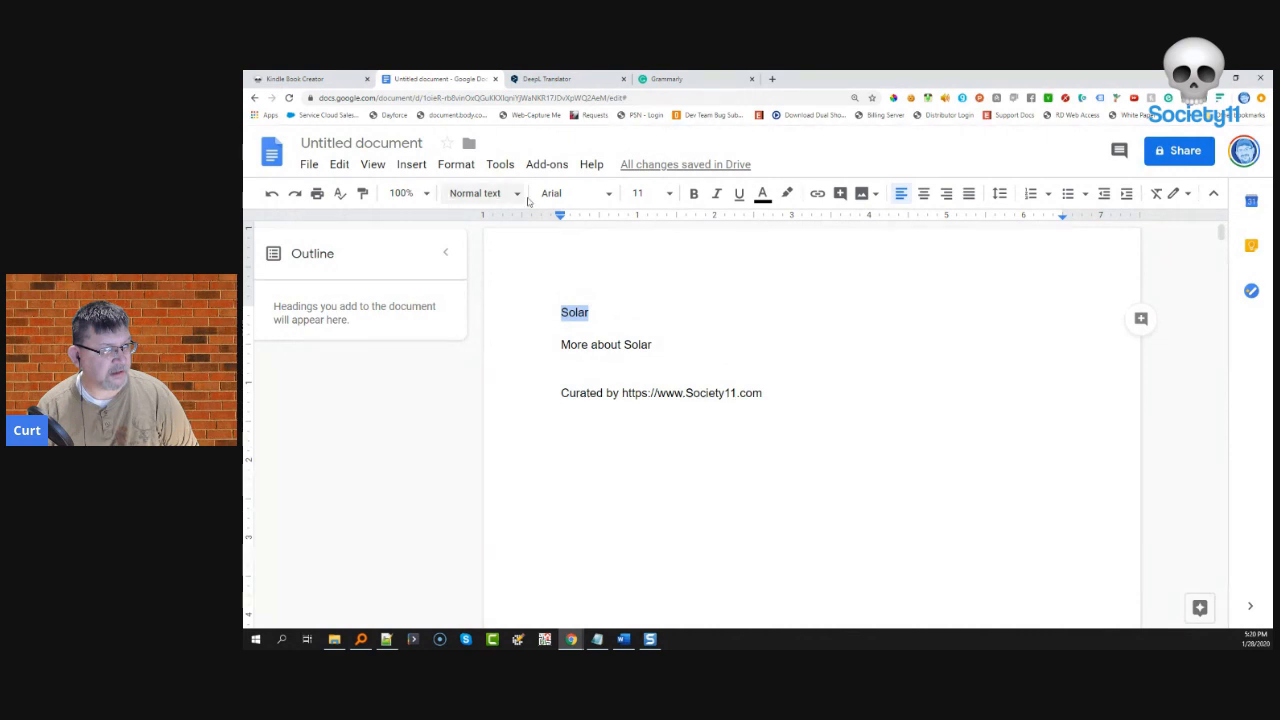
# - Make Solar a Heading 1, and More about Solar and the Curated by line Heading 2
pyautogui.click(480, 194)
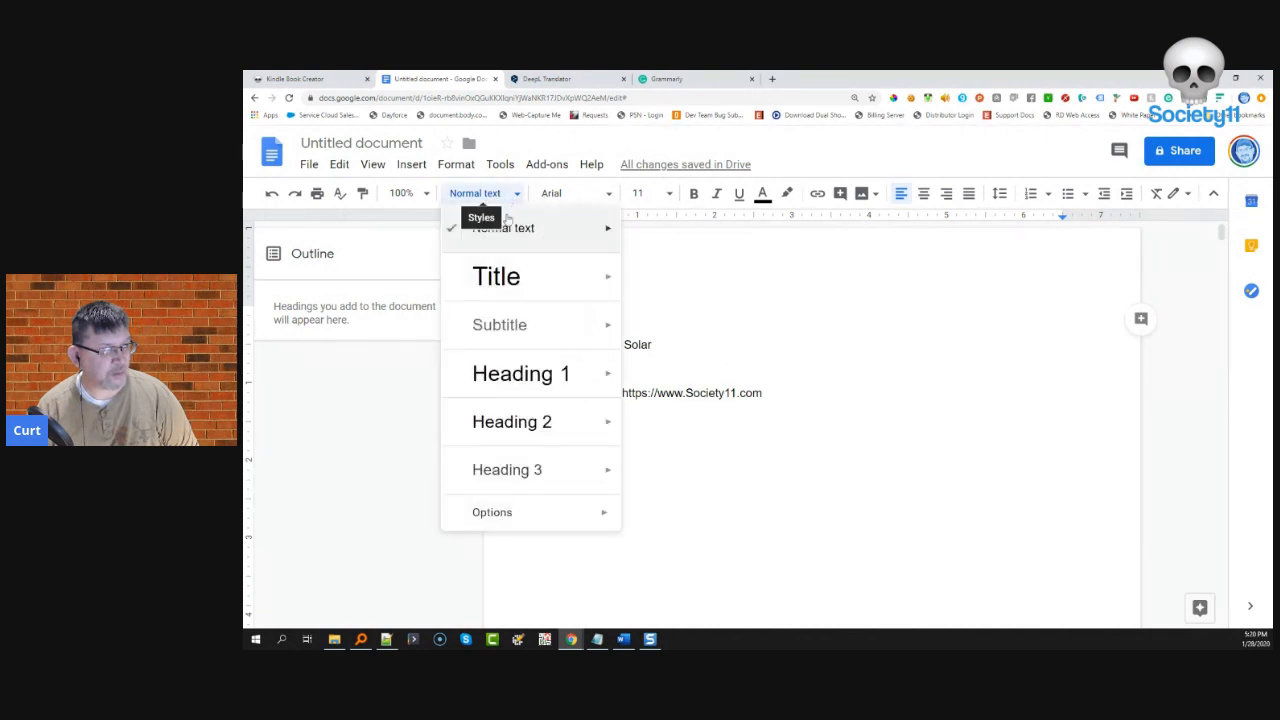
pyautogui.click(521, 374)
pyautogui.moveTo(654, 385); pyautogui.dragTo(542, 385)
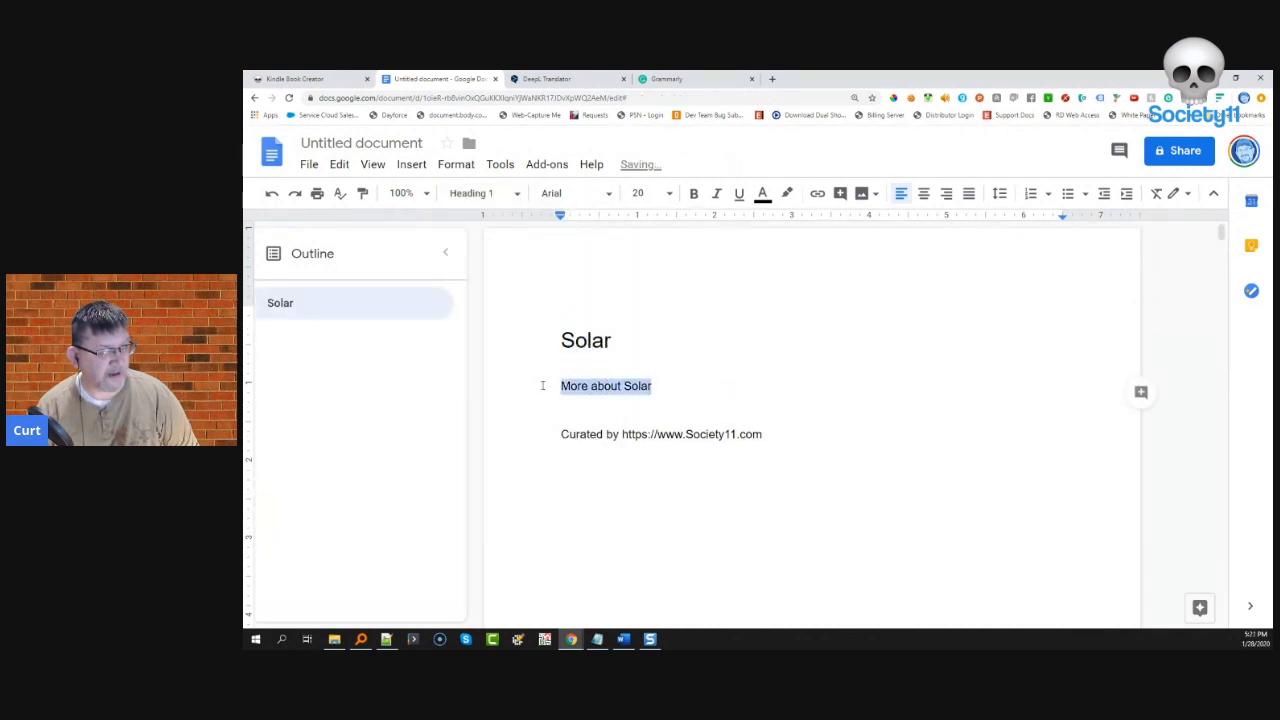
pyautogui.click(484, 194)
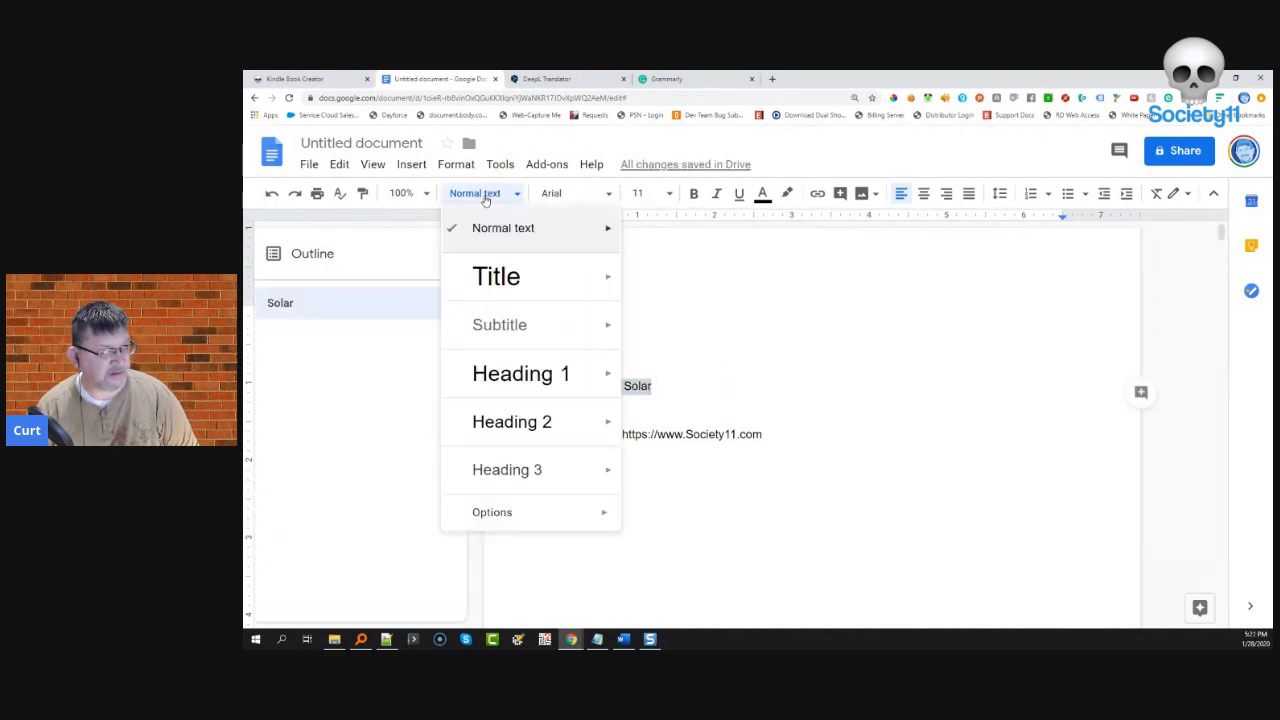
pyautogui.click(524, 424)
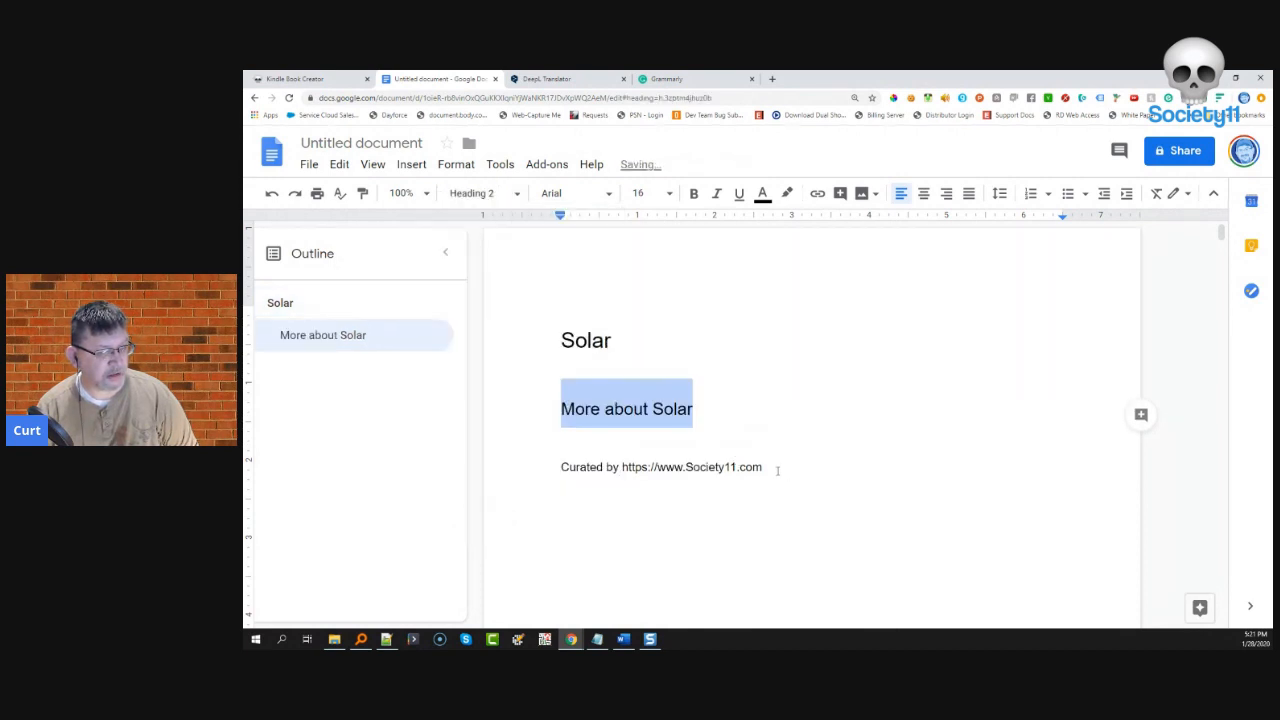
pyautogui.moveTo(777, 470); pyautogui.dragTo(561, 467)
pyautogui.click(468, 196)
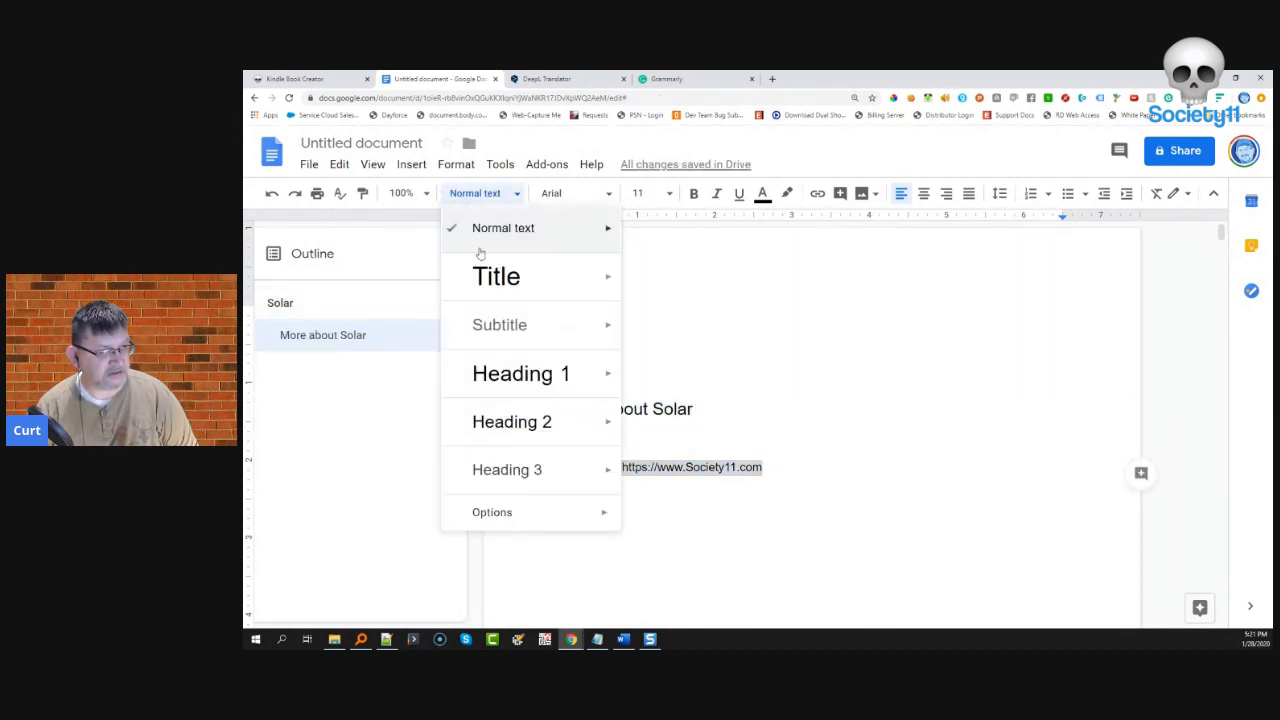
pyautogui.click(508, 421)
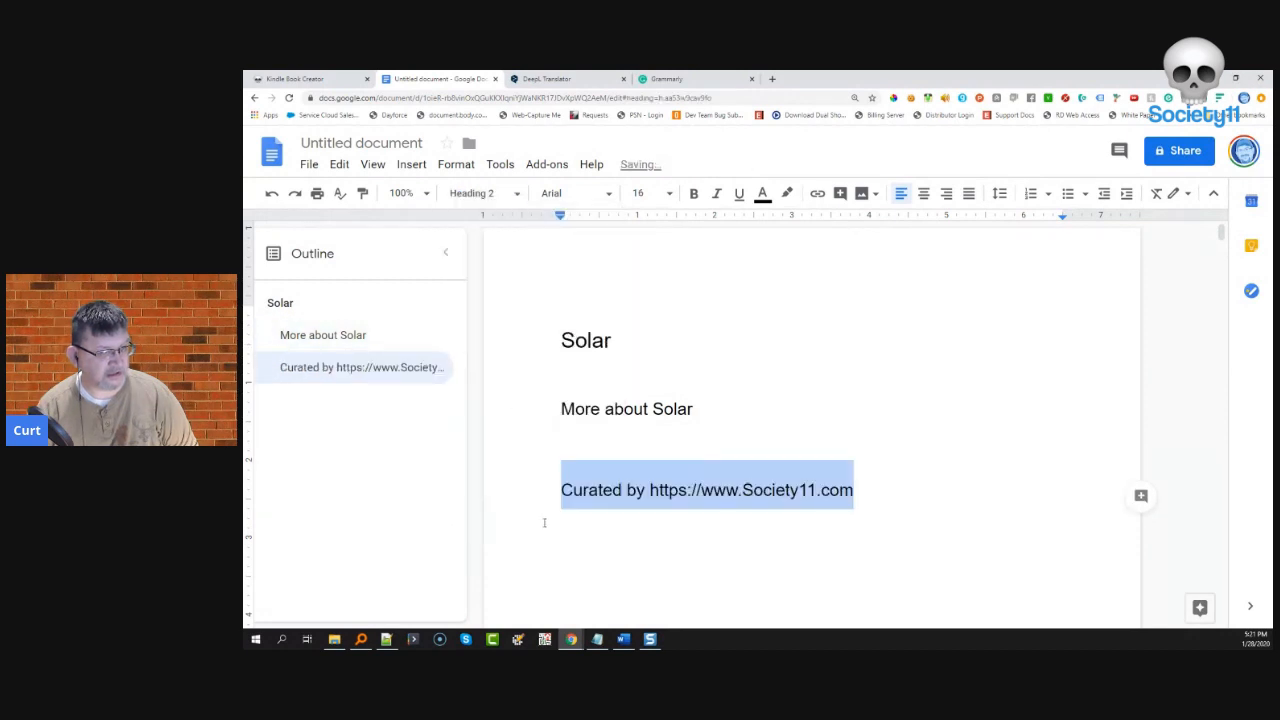
# - Push the Curated by line lower with two blank lines, then make Foreword a Heading 2
pyautogui.click(561, 472)
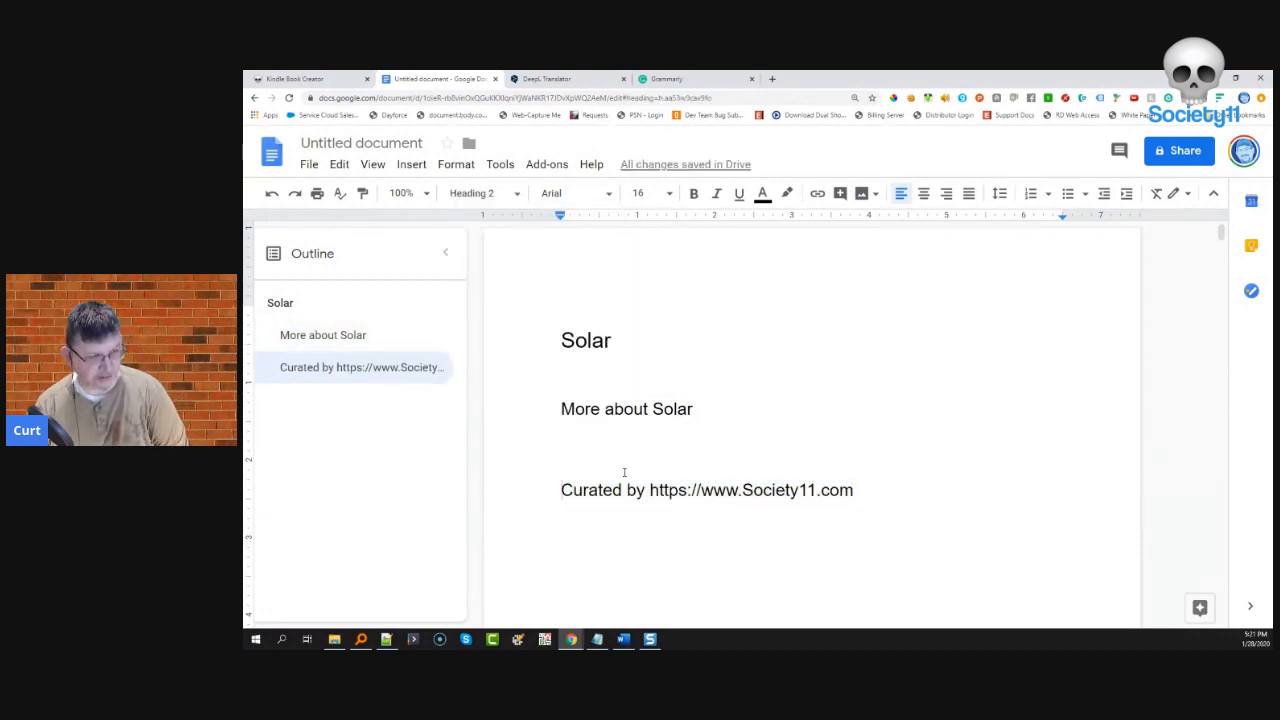
pyautogui.press('Return')
pyautogui.press('Return')
pyautogui.press('Return')
pyautogui.press('Return')
pyautogui.press('Return')
pyautogui.press('Return')
pyautogui.press('Return')
pyautogui.press('Return')
pyautogui.press('Return')
pyautogui.press('Return')
pyautogui.press('Return')
pyautogui.press('Return')
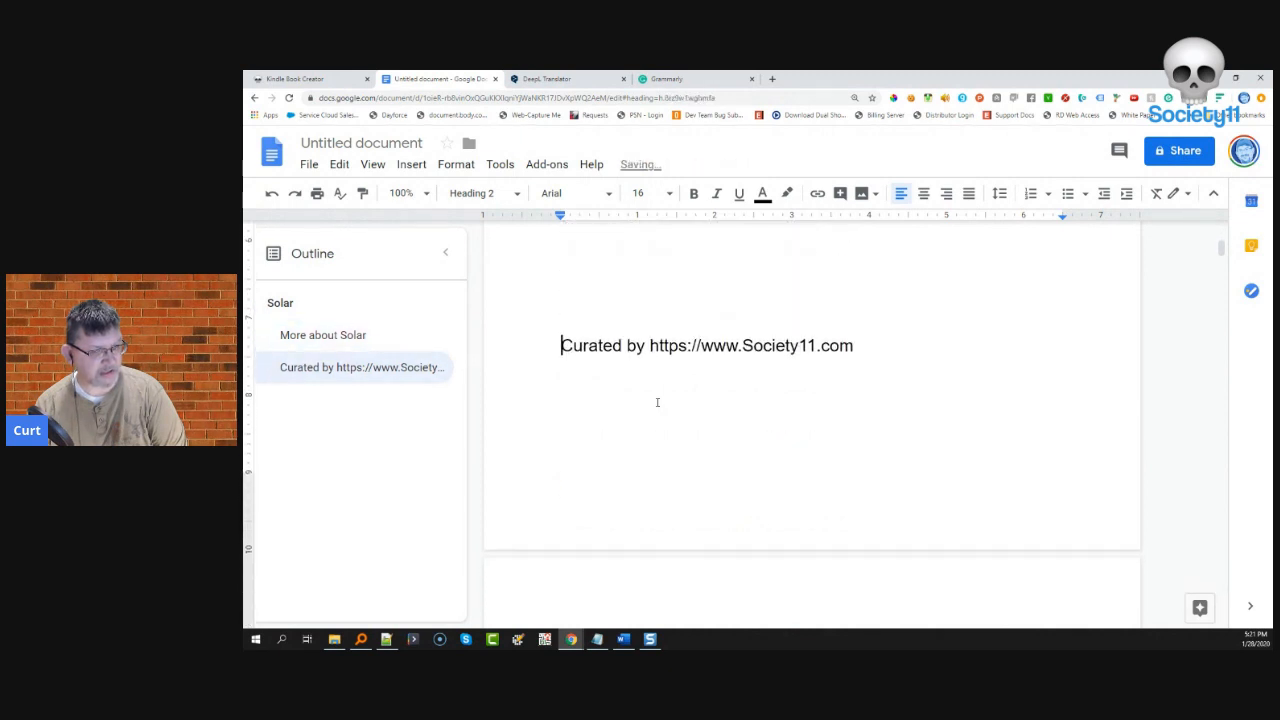
pyautogui.press('Return')
pyautogui.scroll(-3, 630, 420)
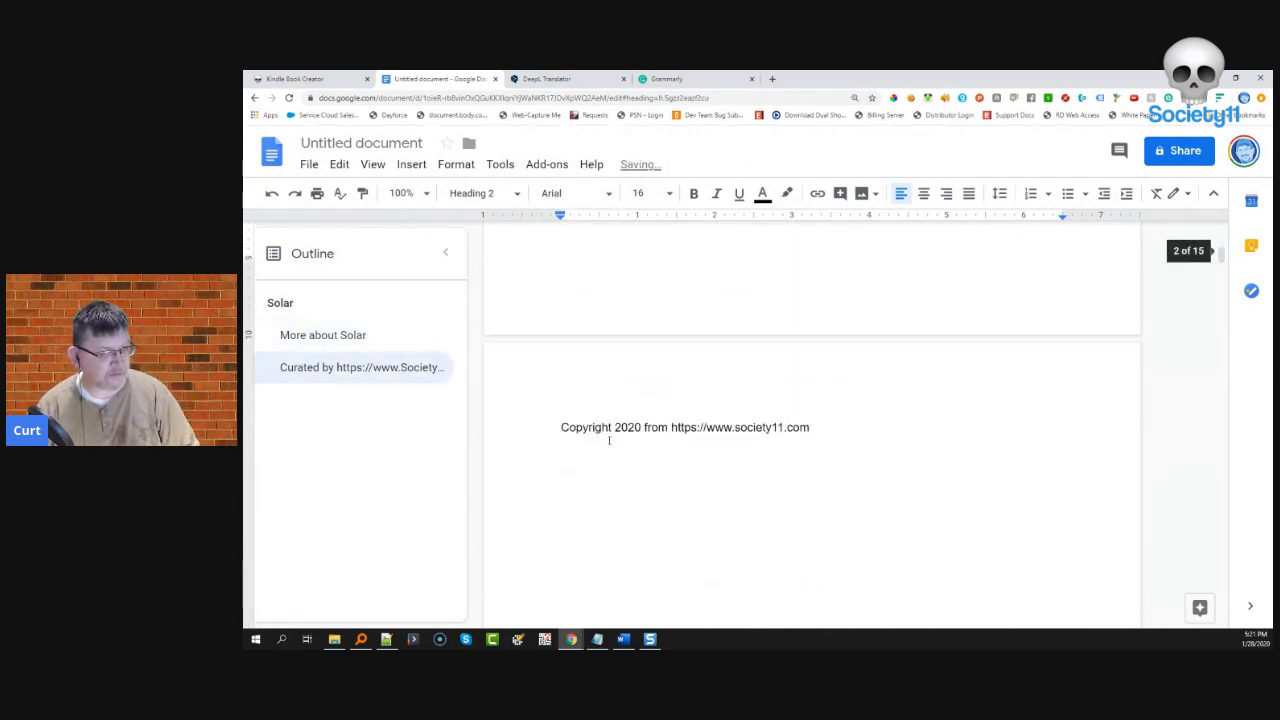
pyautogui.scroll(-1, 566, 430)
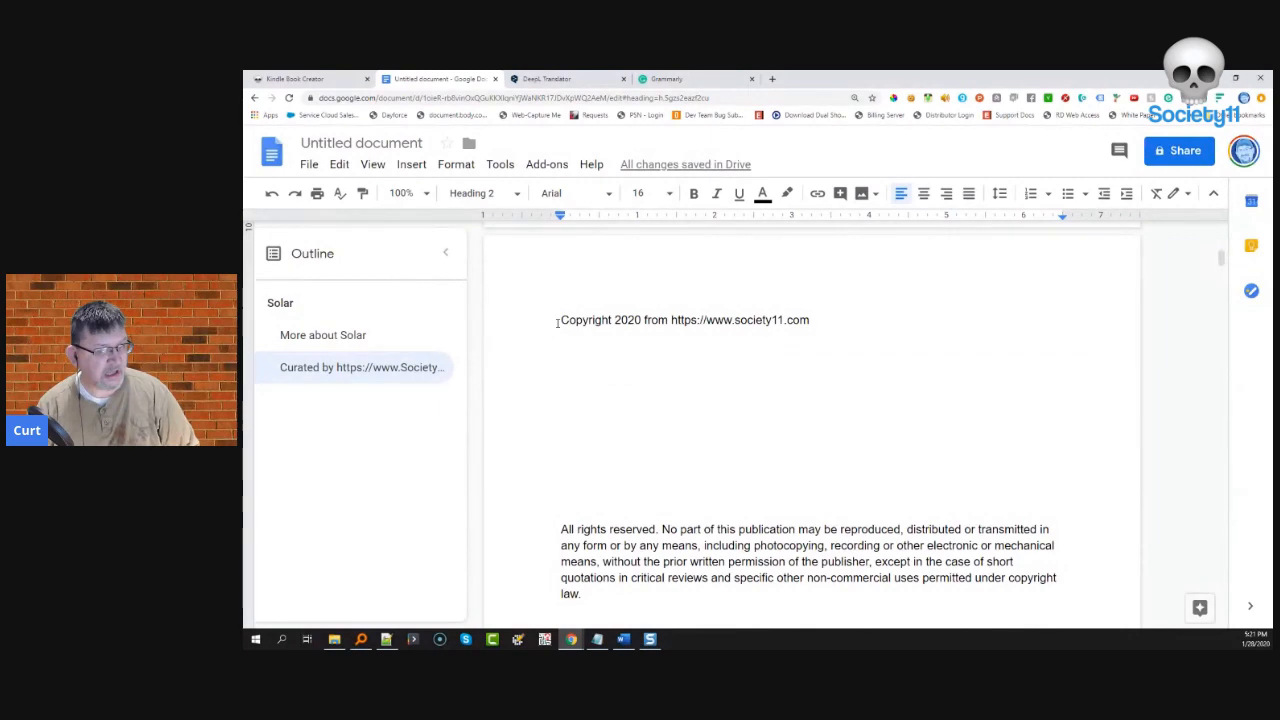
pyautogui.scroll(-2, 677, 440)
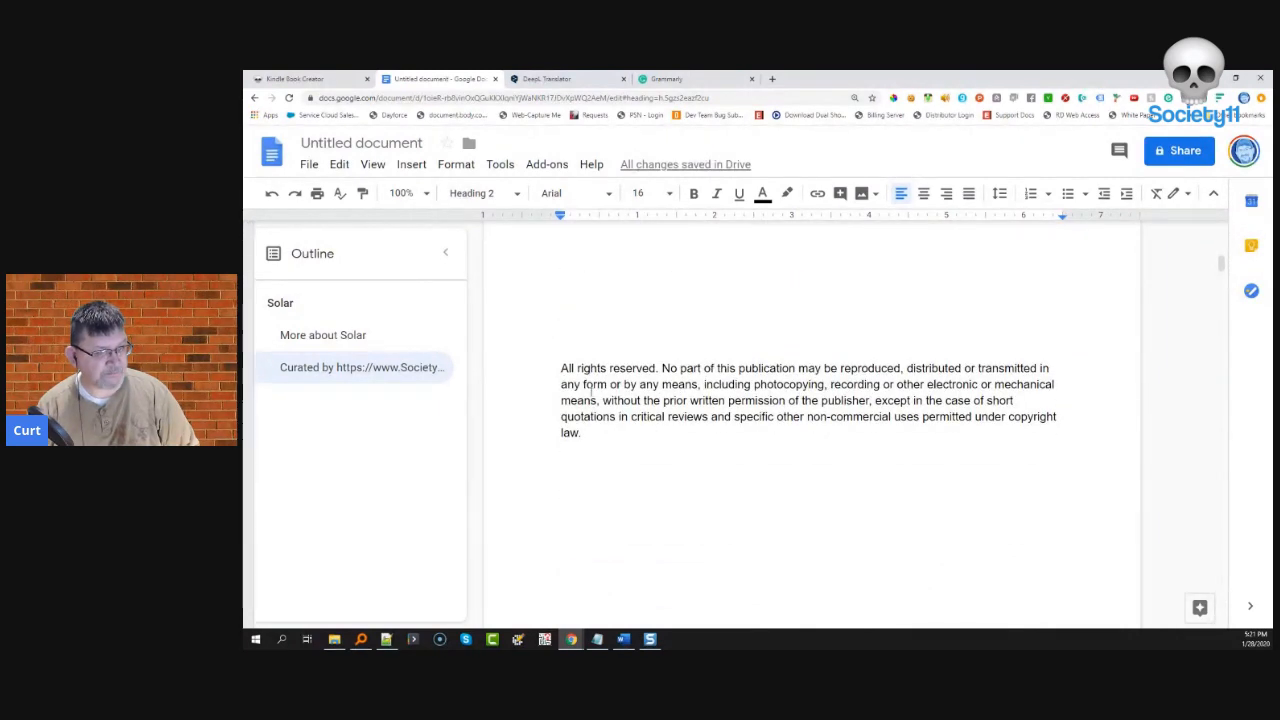
pyautogui.scroll(-6, 577, 384)
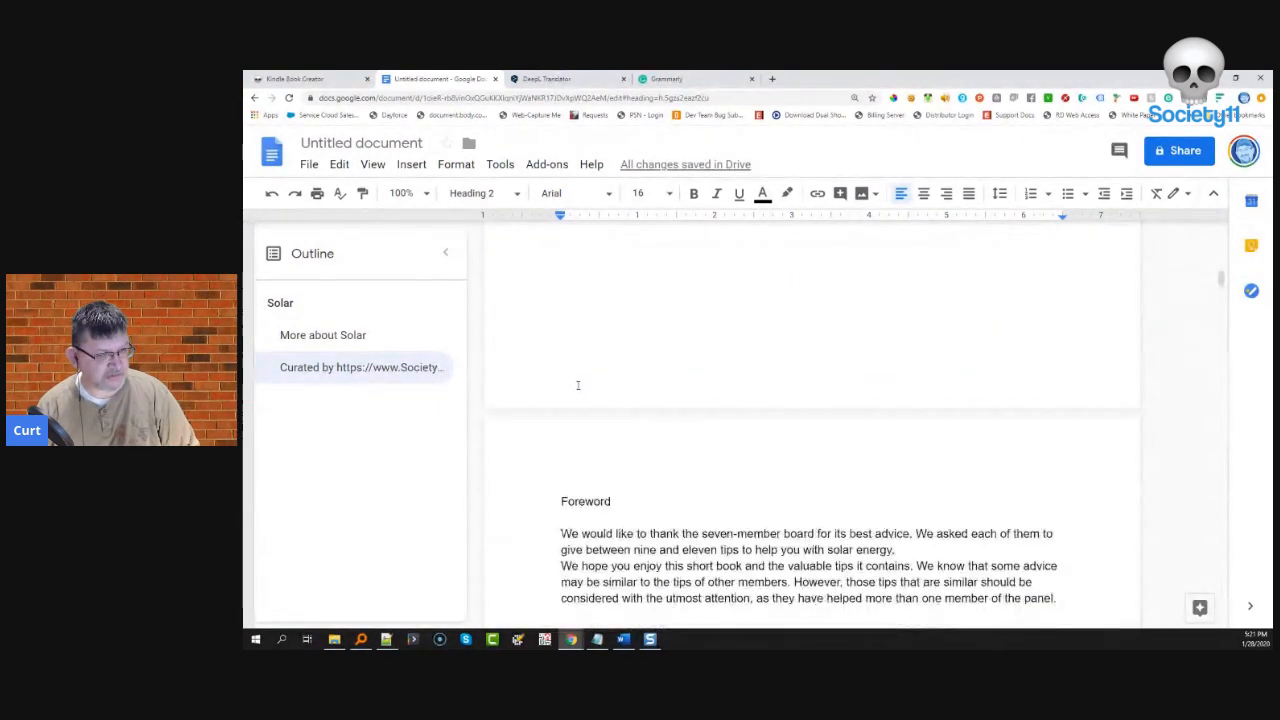
pyautogui.moveTo(561, 373); pyautogui.dragTo(626, 371)
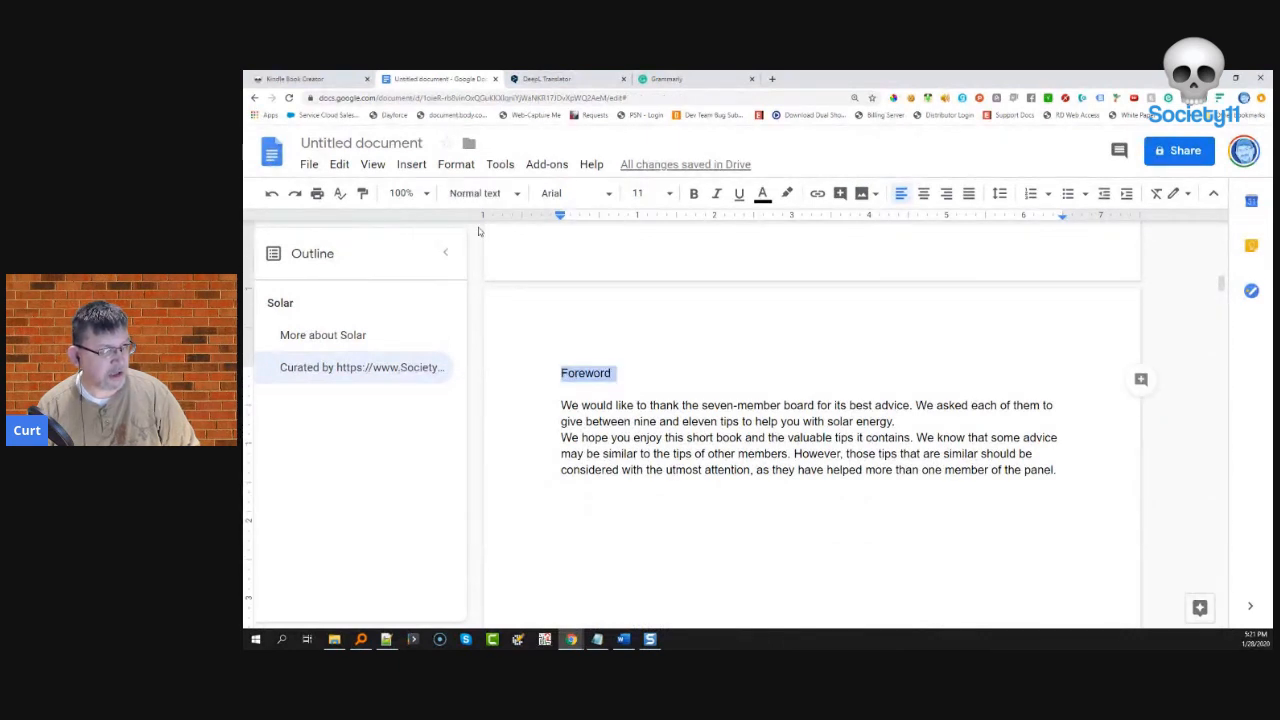
pyautogui.click(483, 190)
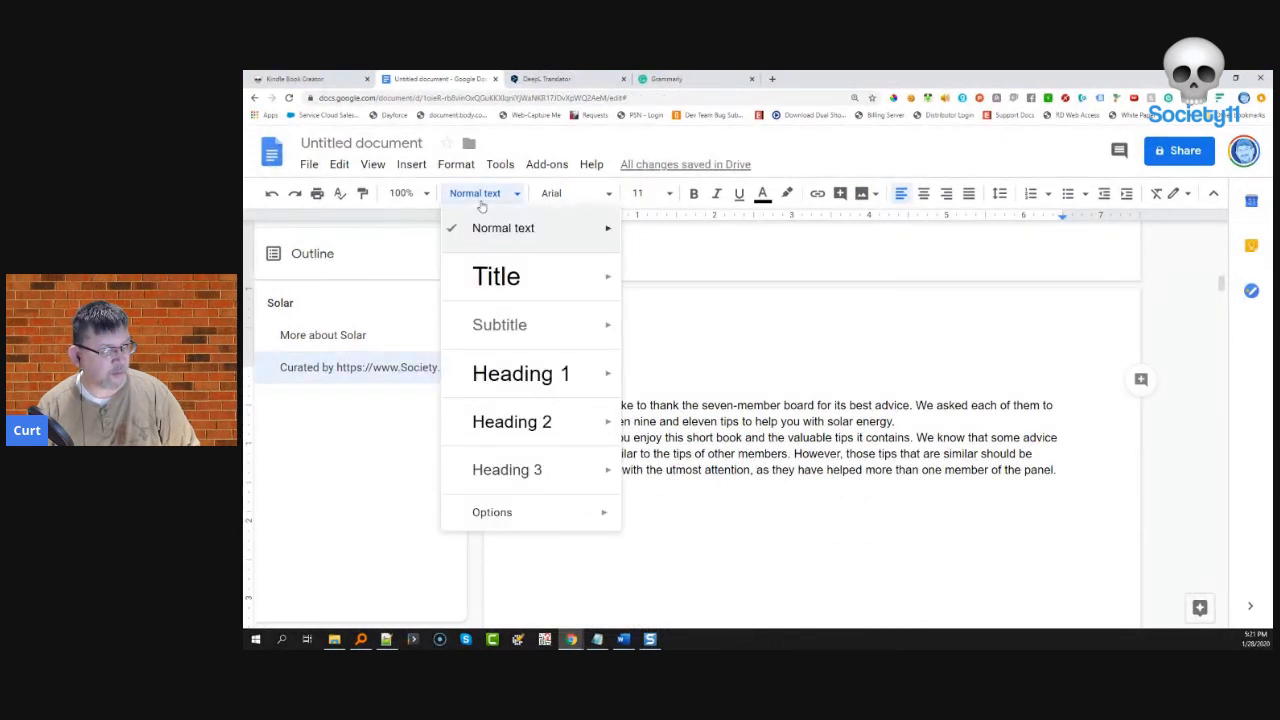
pyautogui.click(498, 422)
pyautogui.scroll(-5, 621, 441)
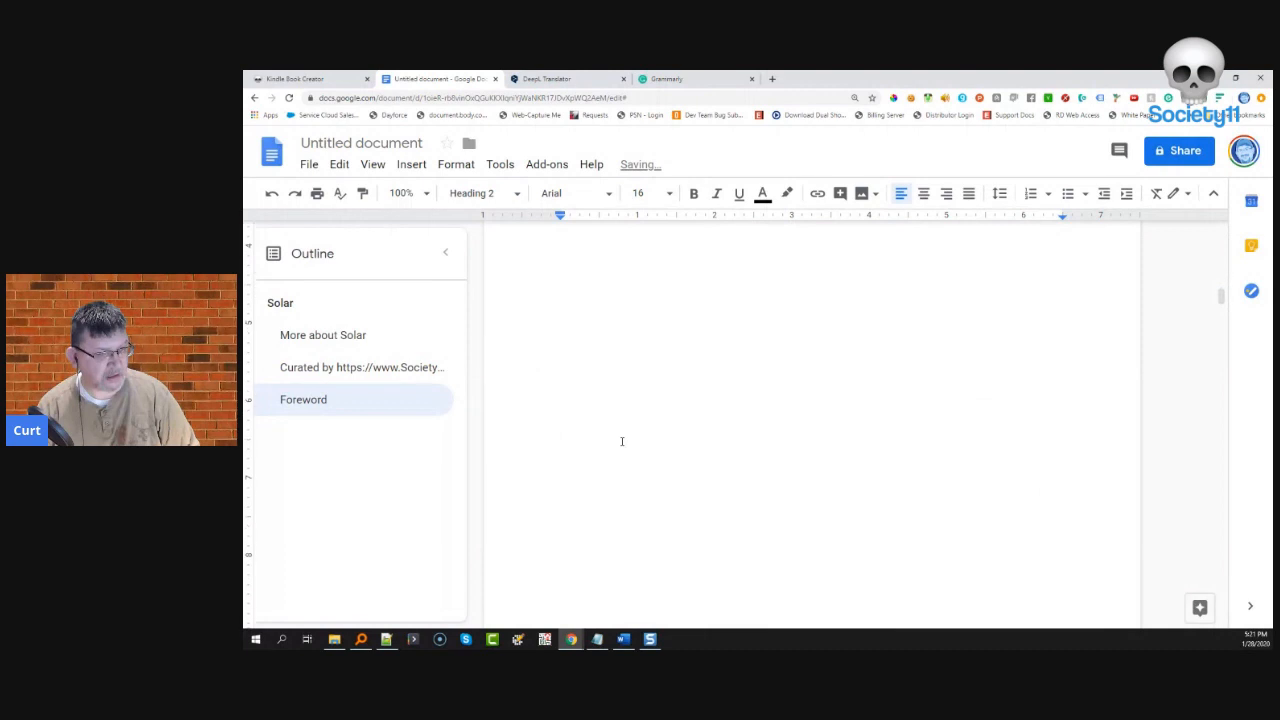
pyautogui.scroll(-3, 621, 441)
# - Make the first contributor's solar tip title a Heading 2
pyautogui.moveTo(560, 480); pyautogui.dragTo(773, 480)
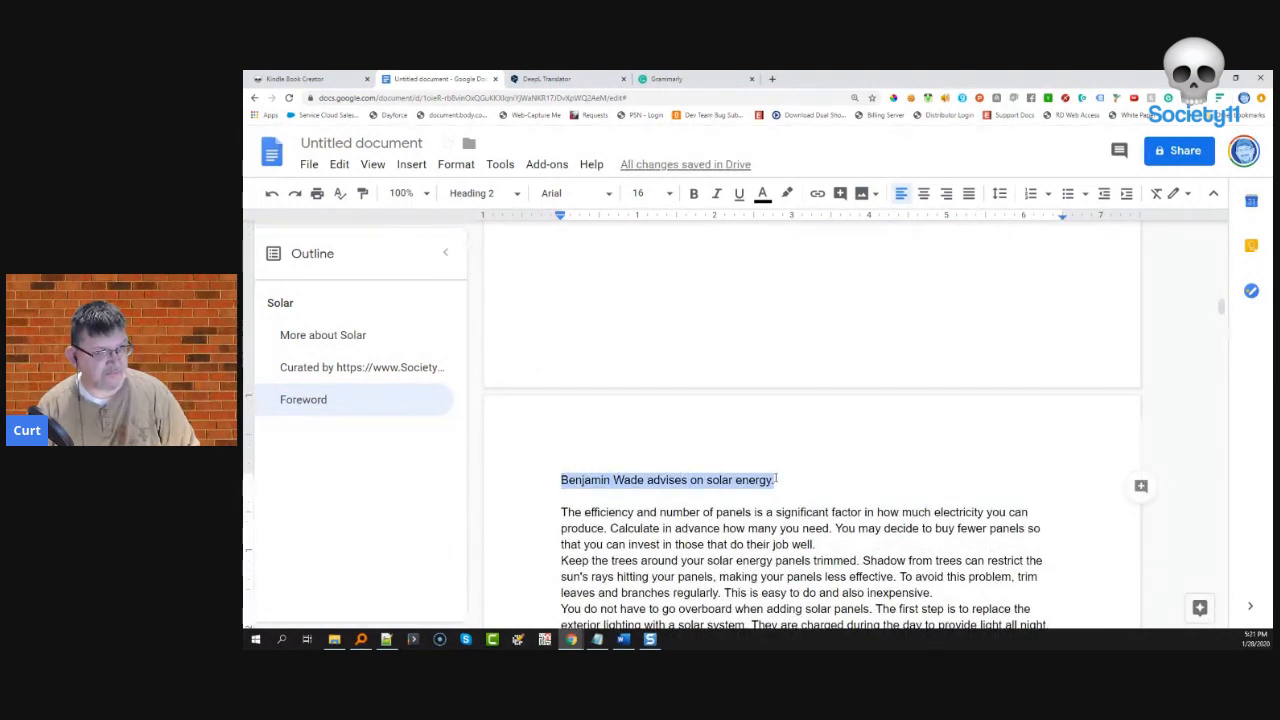
pyautogui.click(497, 197)
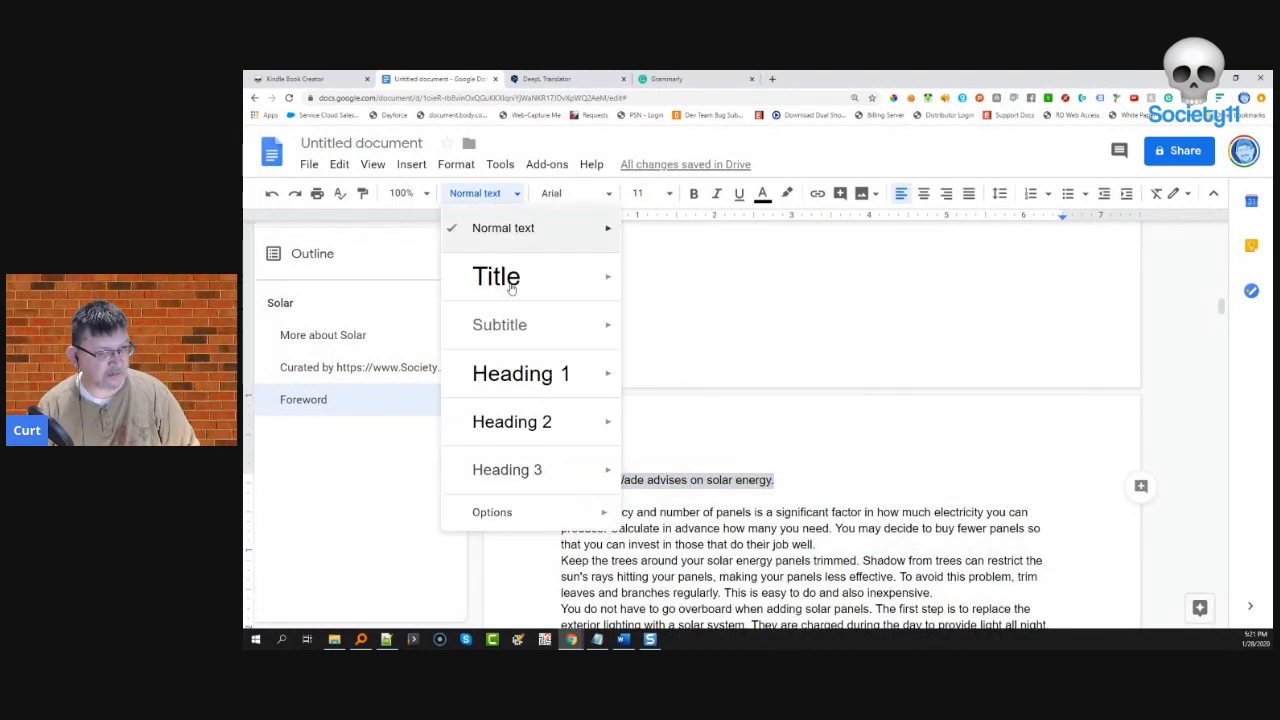
pyautogui.click(522, 422)
pyautogui.scroll(-10, 525, 421)
pyautogui.scroll(-10, 525, 421)
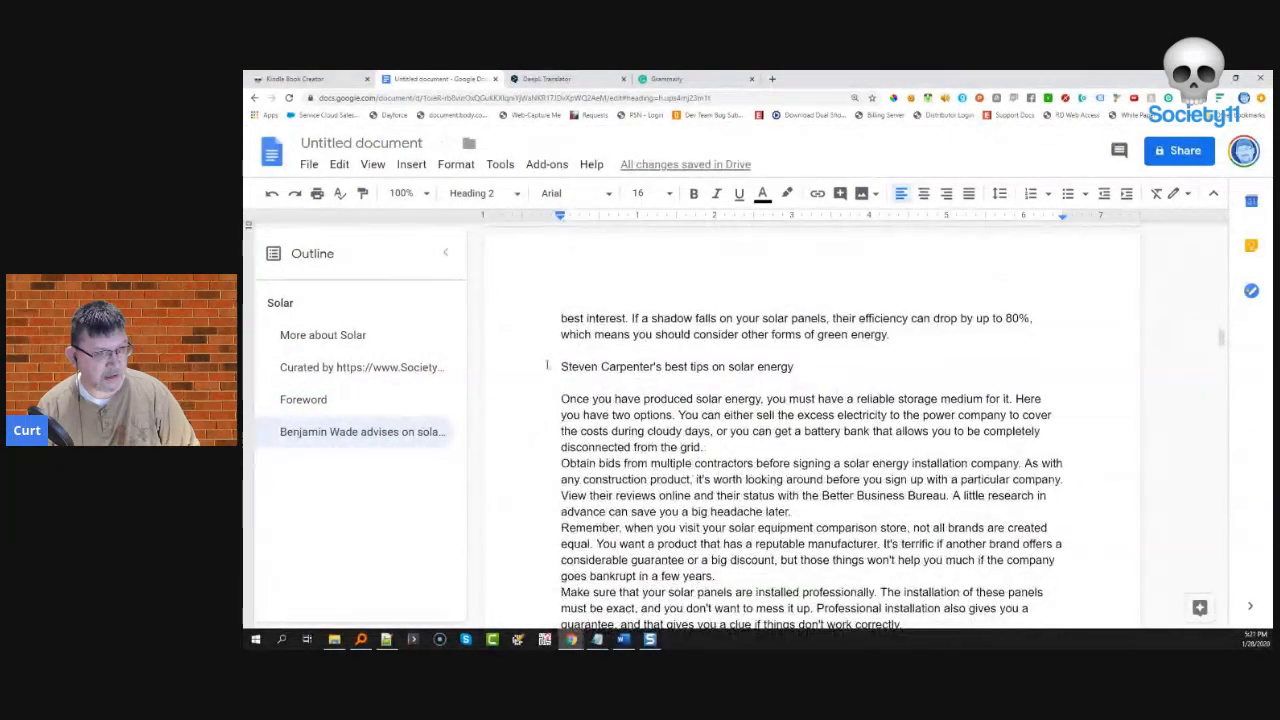
# - Make the second contributor's title a Heading 2 and start it on a new page
pyautogui.click(547, 366)
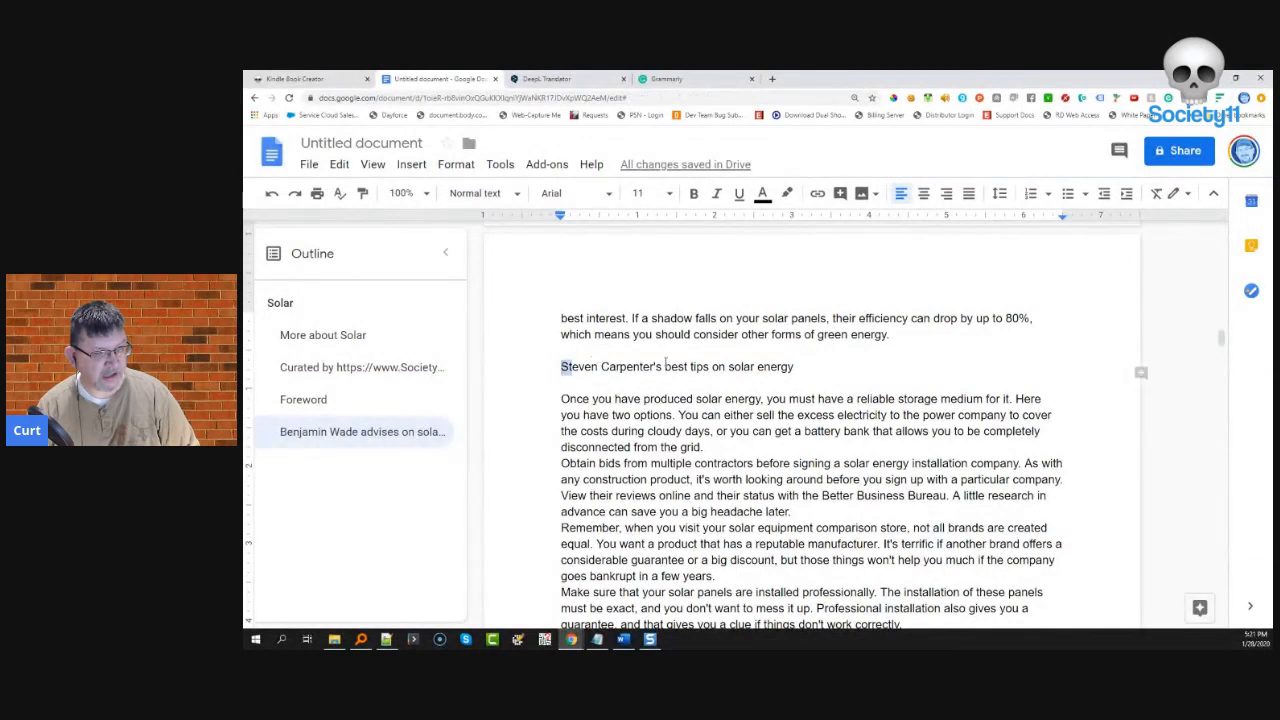
pyautogui.moveTo(666, 363); pyautogui.dragTo(784, 371)
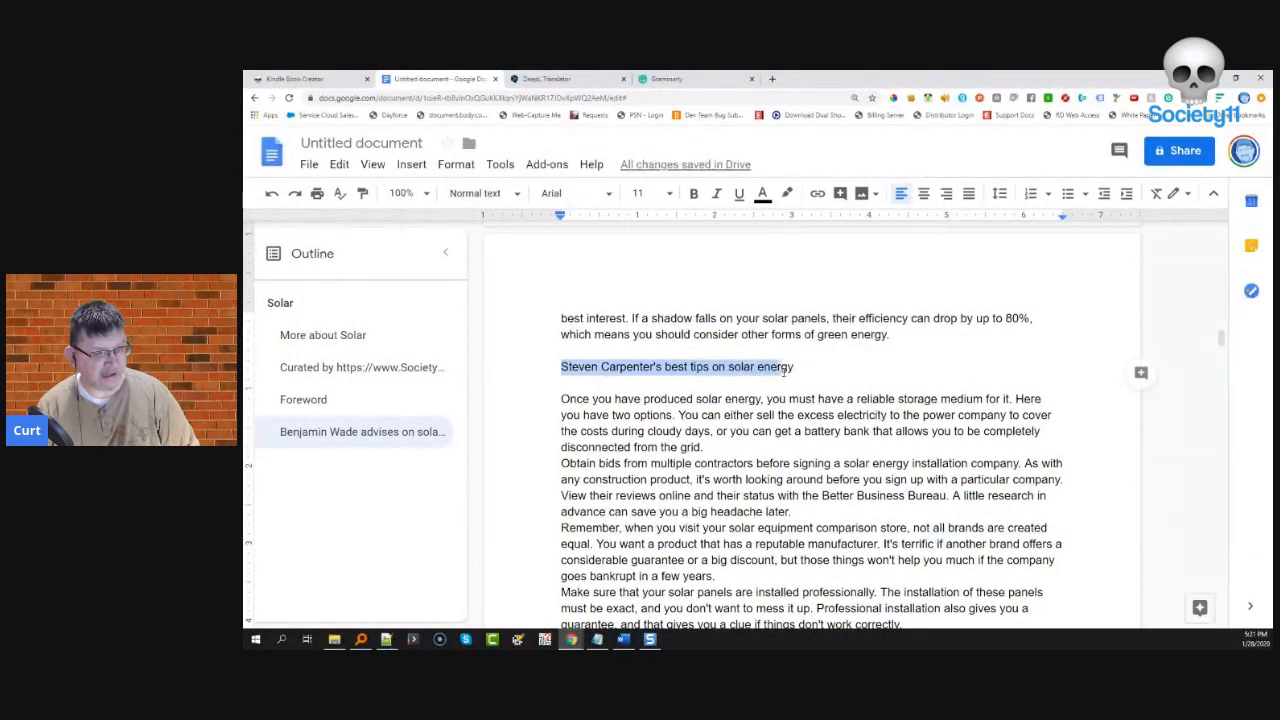
pyautogui.click(482, 193)
pyautogui.click(505, 420)
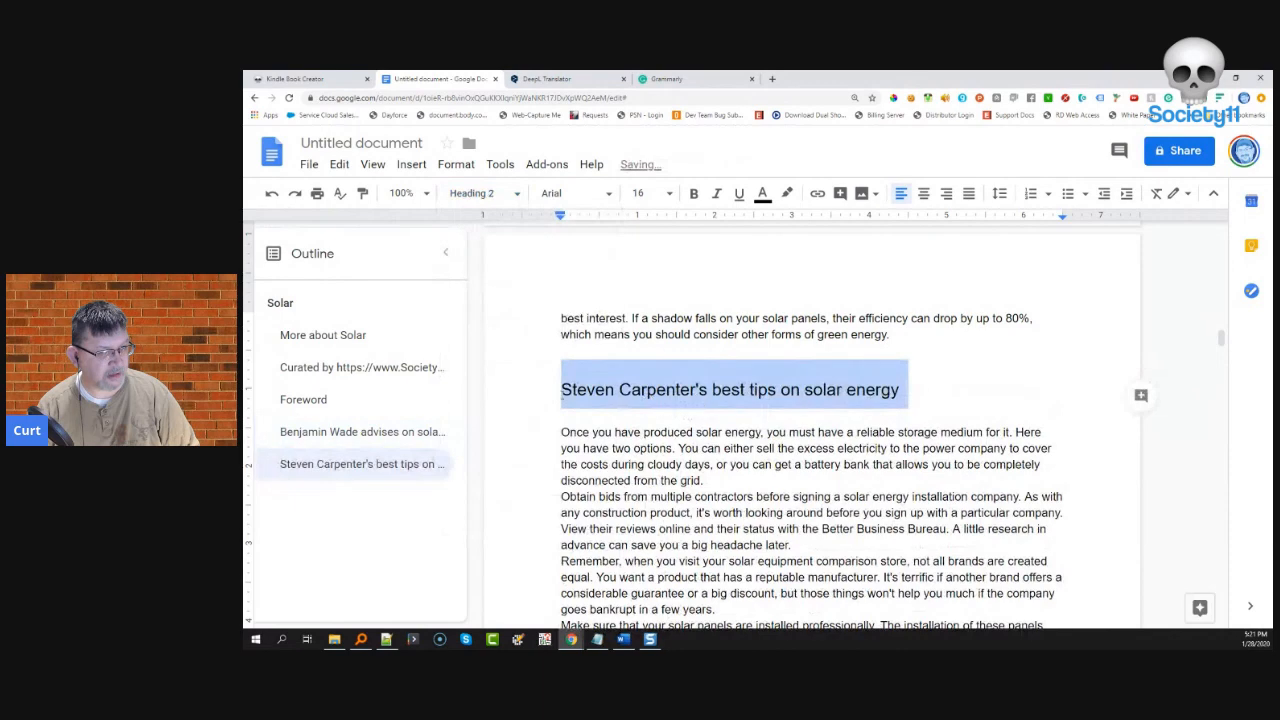
pyautogui.click(553, 391)
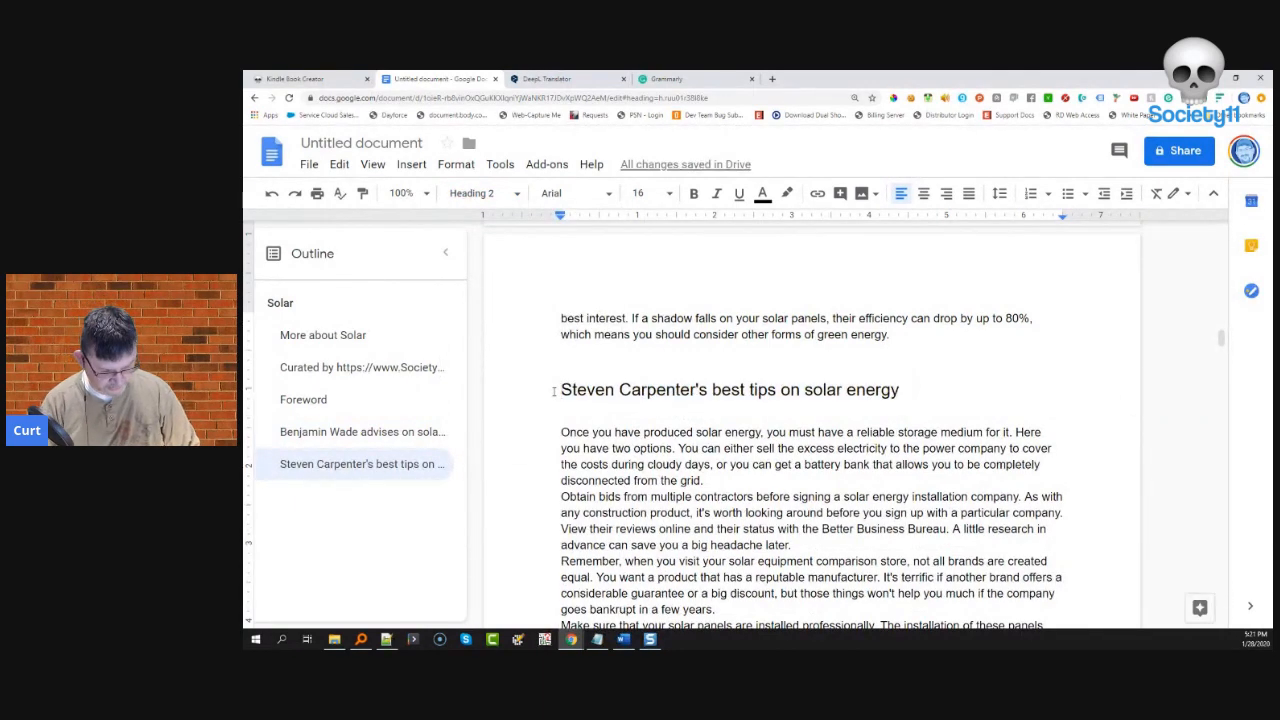
pyautogui.hotkey('ctrl', 'Return')
pyautogui.scroll(-7, 560, 420)
pyautogui.scroll(-6, 600, 445)
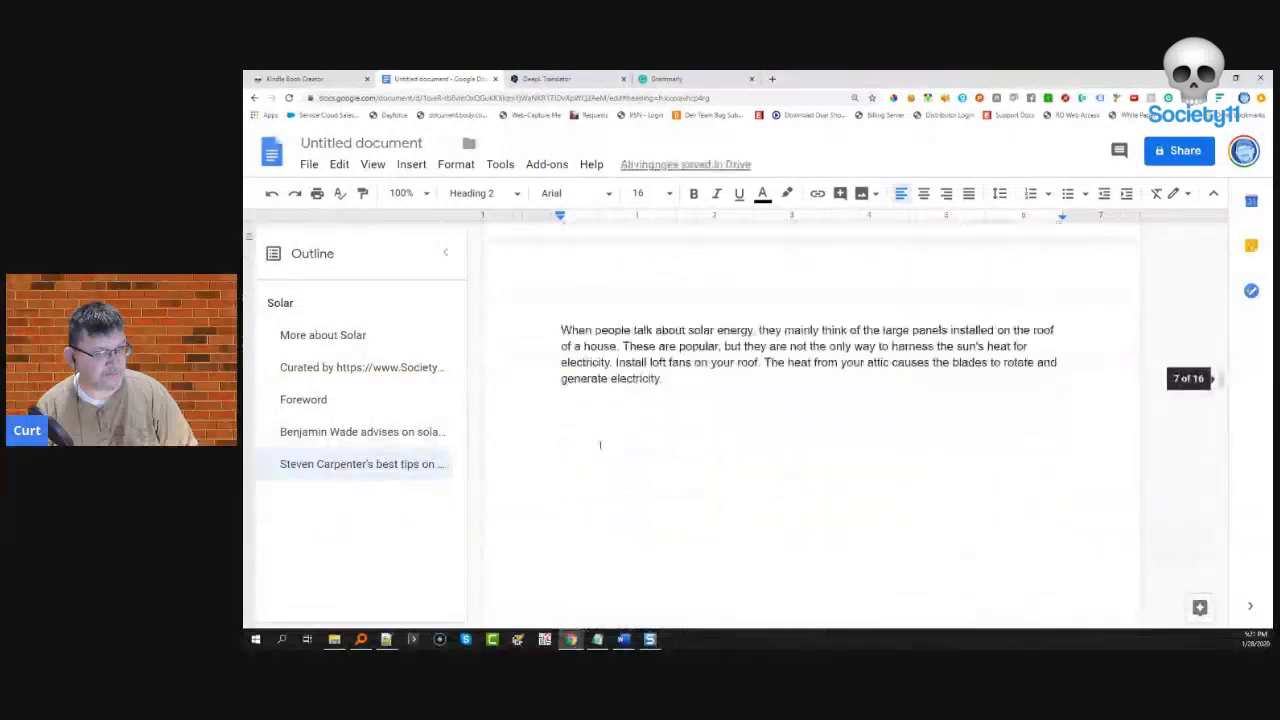
pyautogui.scroll(-3, 600, 445)
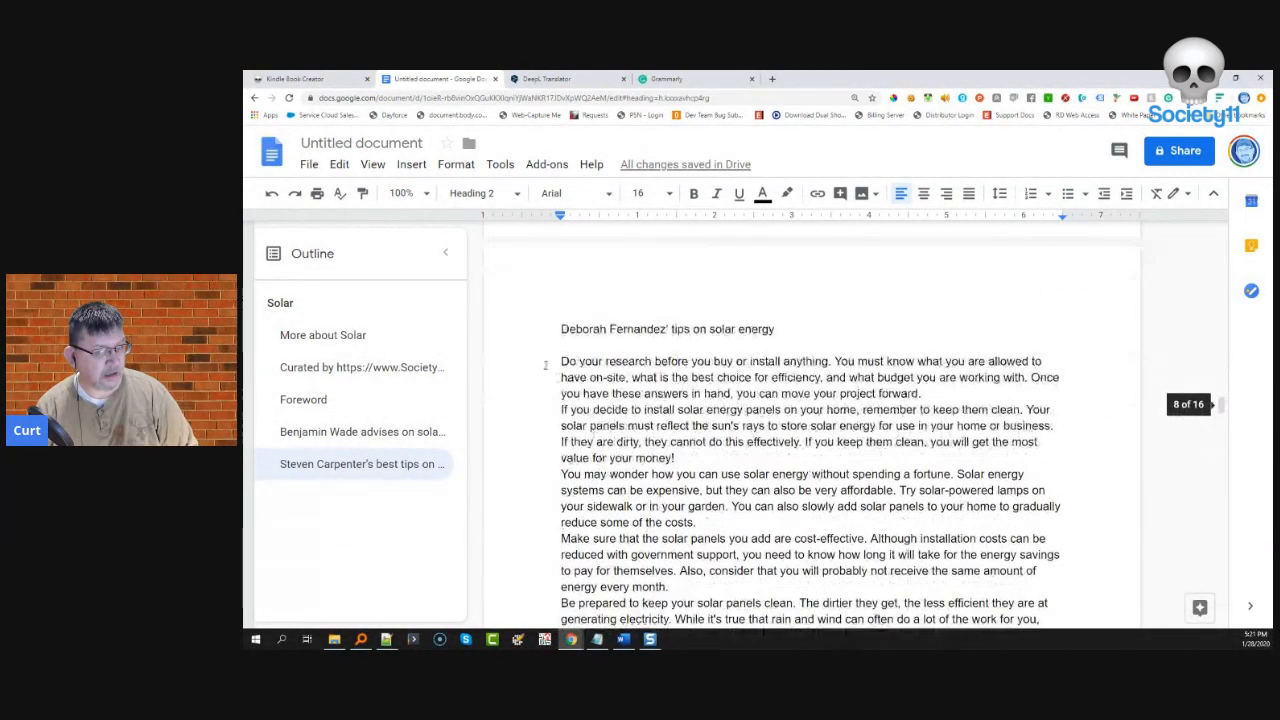
# - Select the full third contributor title line and make it a Heading 2
pyautogui.moveTo(560, 329); pyautogui.dragTo(741, 331)
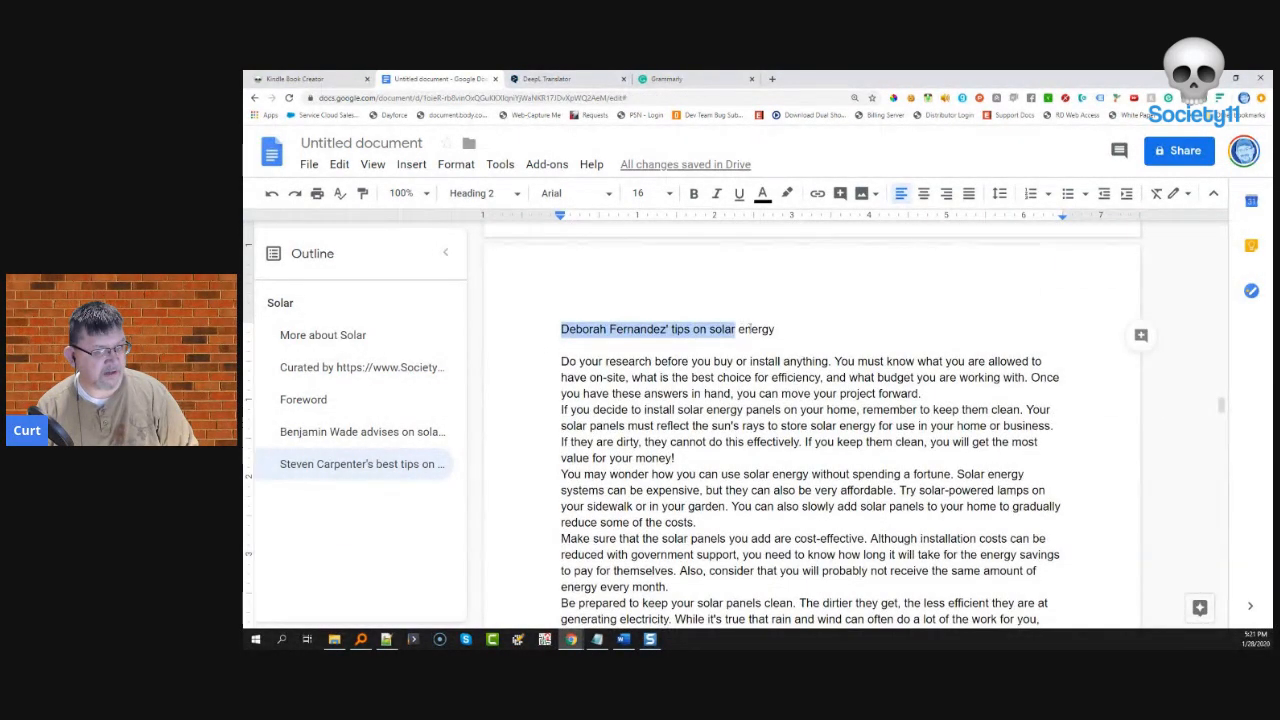
pyautogui.click(783, 329)
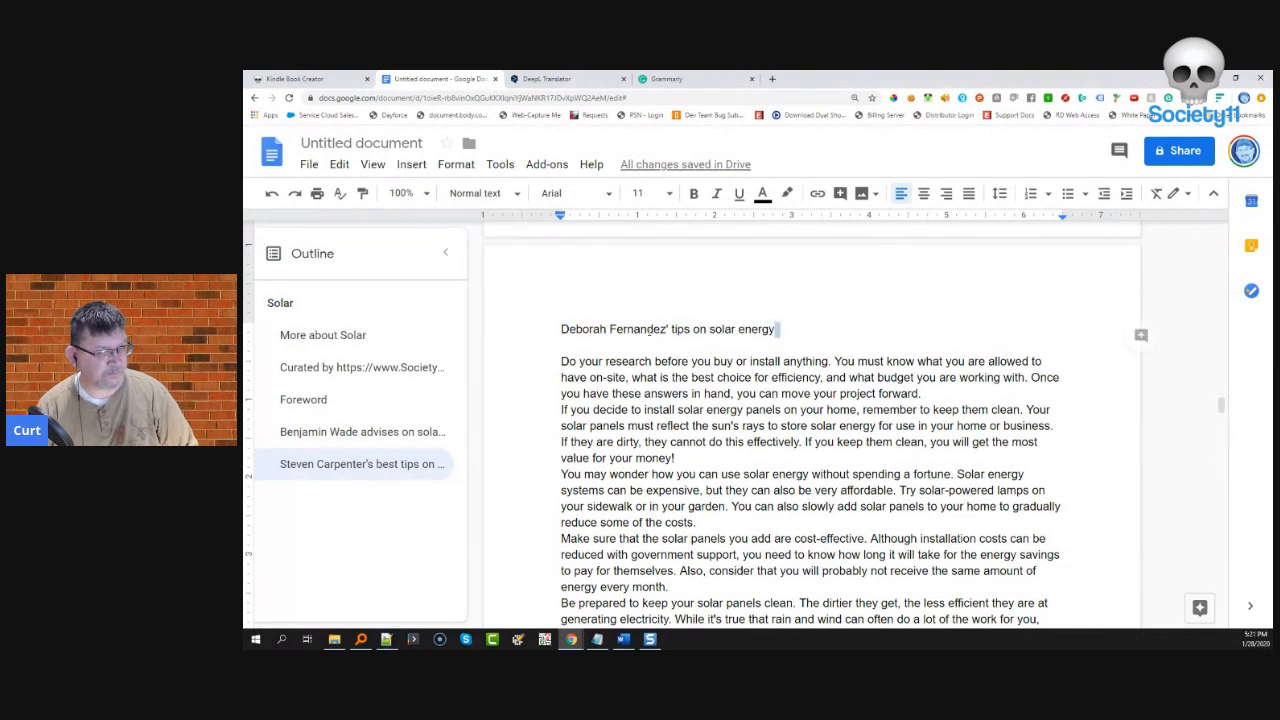
pyautogui.moveTo(778, 329); pyautogui.dragTo(576, 328)
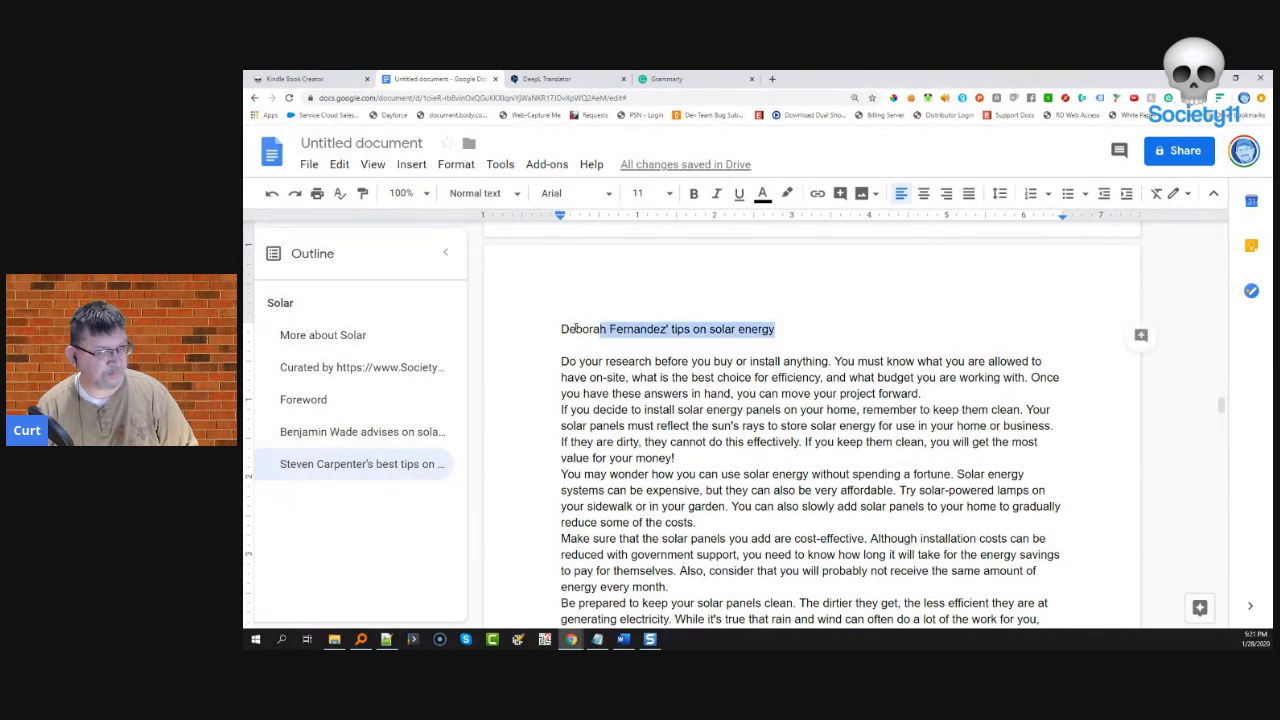
pyautogui.click(484, 197)
pyautogui.click(502, 416)
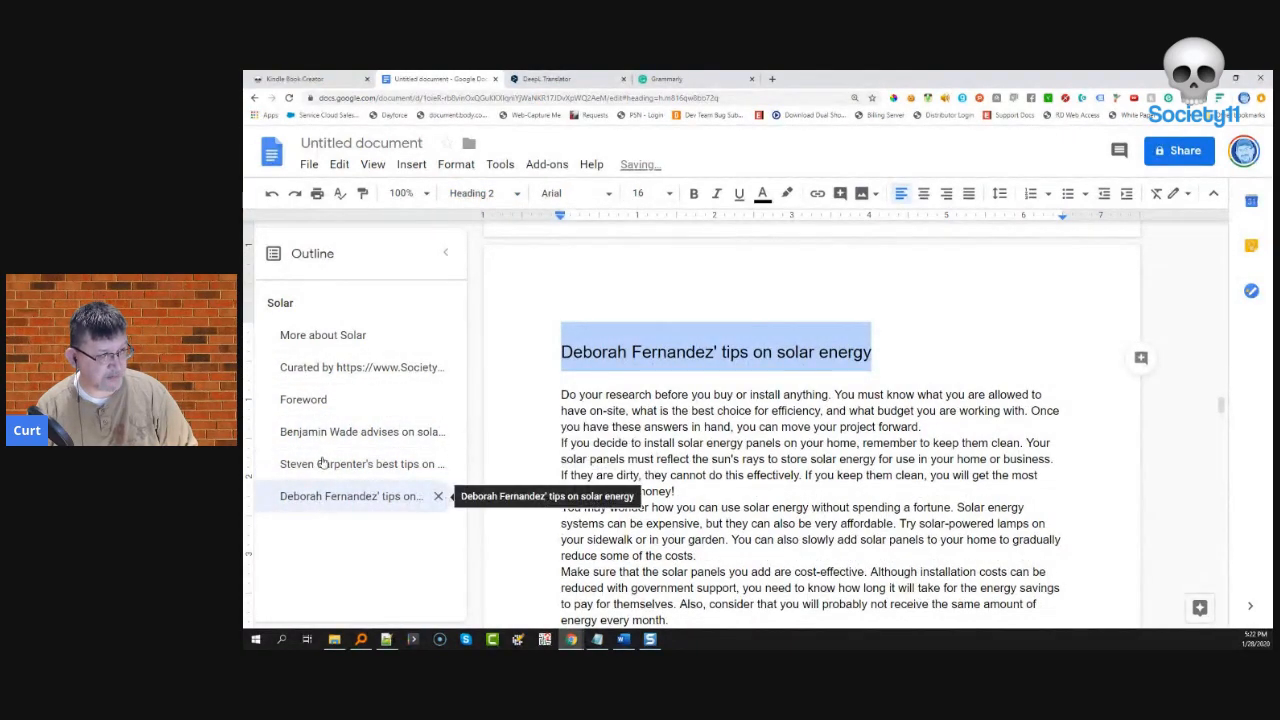
pyautogui.scroll(-10, 650, 525)
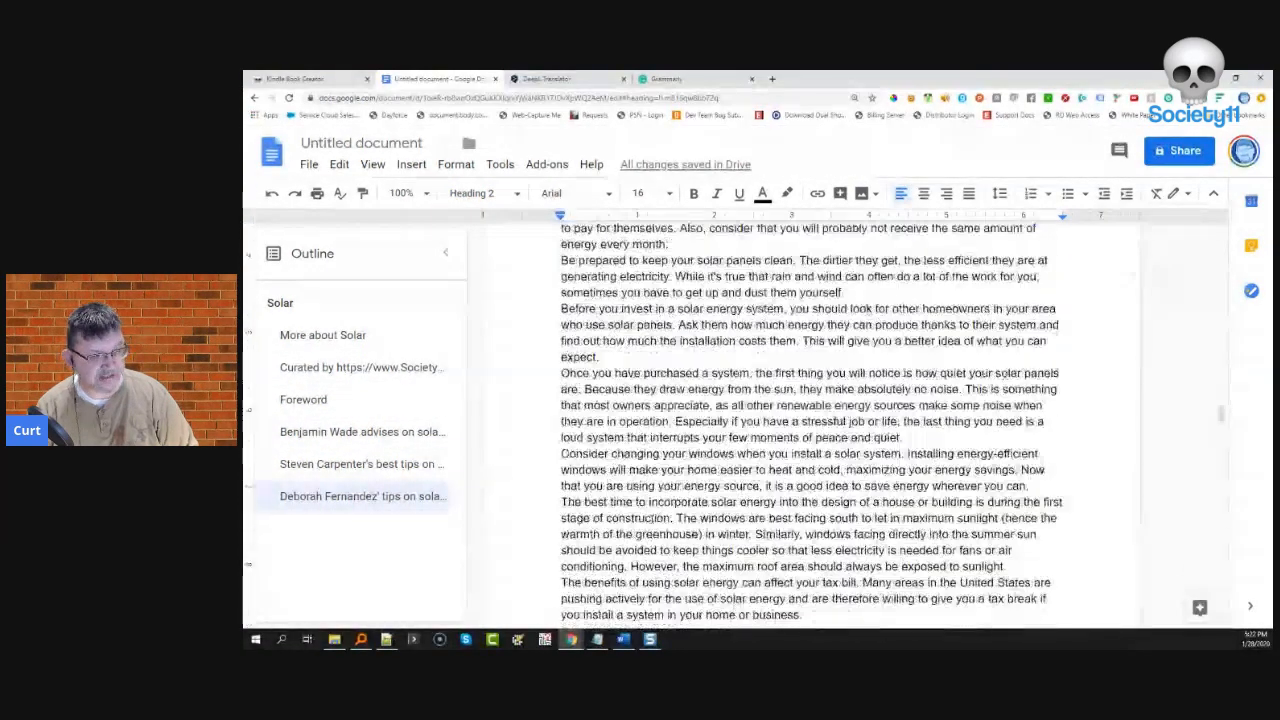
pyautogui.scroll(-8, 646, 523)
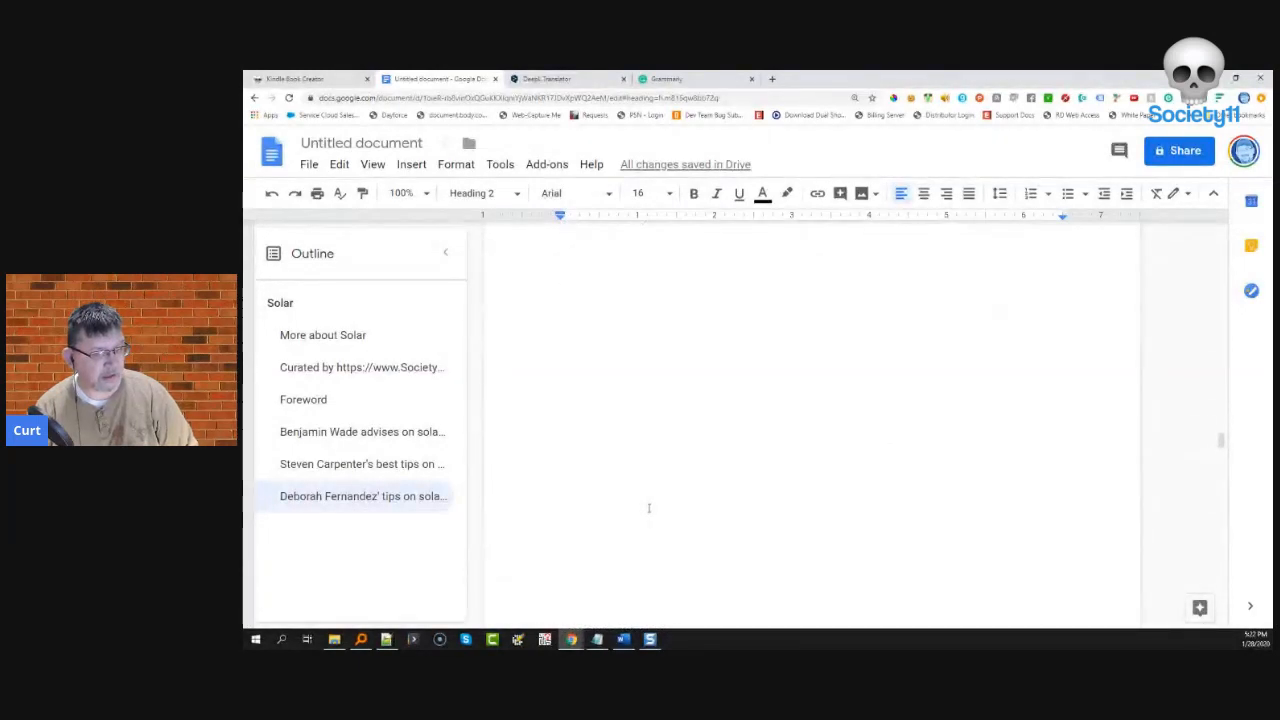
# - Make the fourth and fifth contributors' tip titles Heading 2
pyautogui.moveTo(798, 436); pyautogui.dragTo(759, 436)
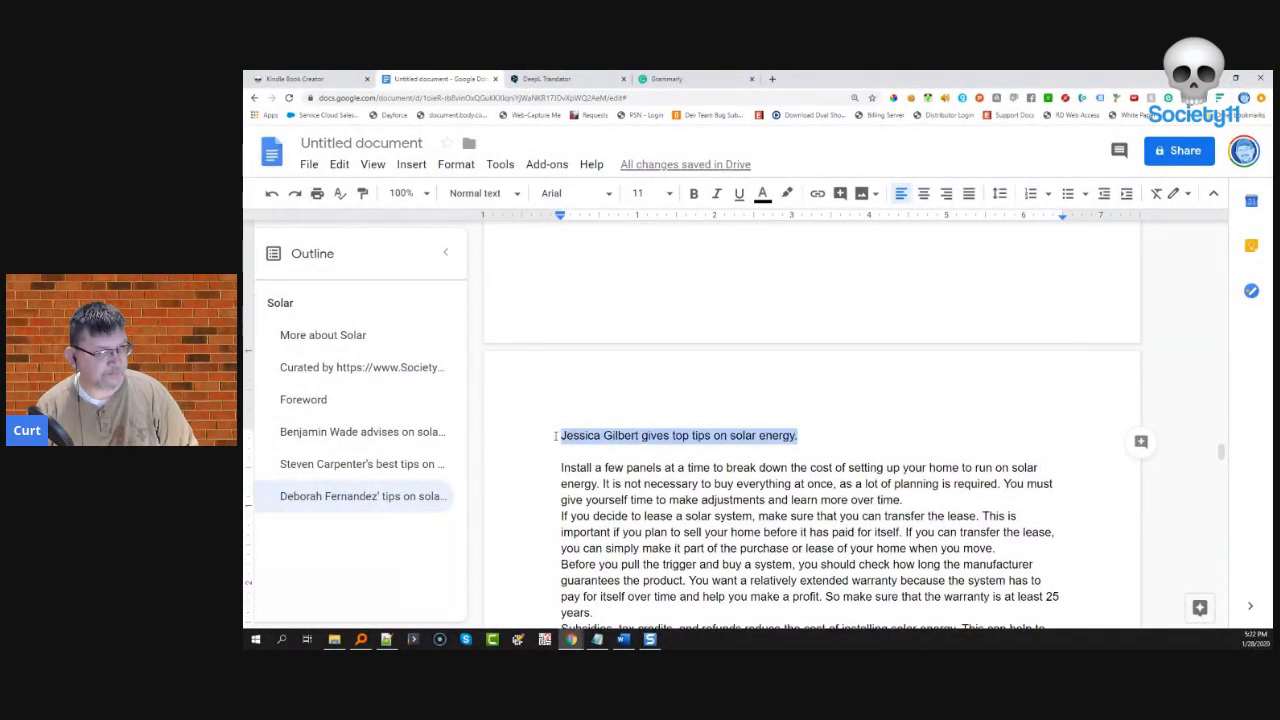
pyautogui.click(483, 193)
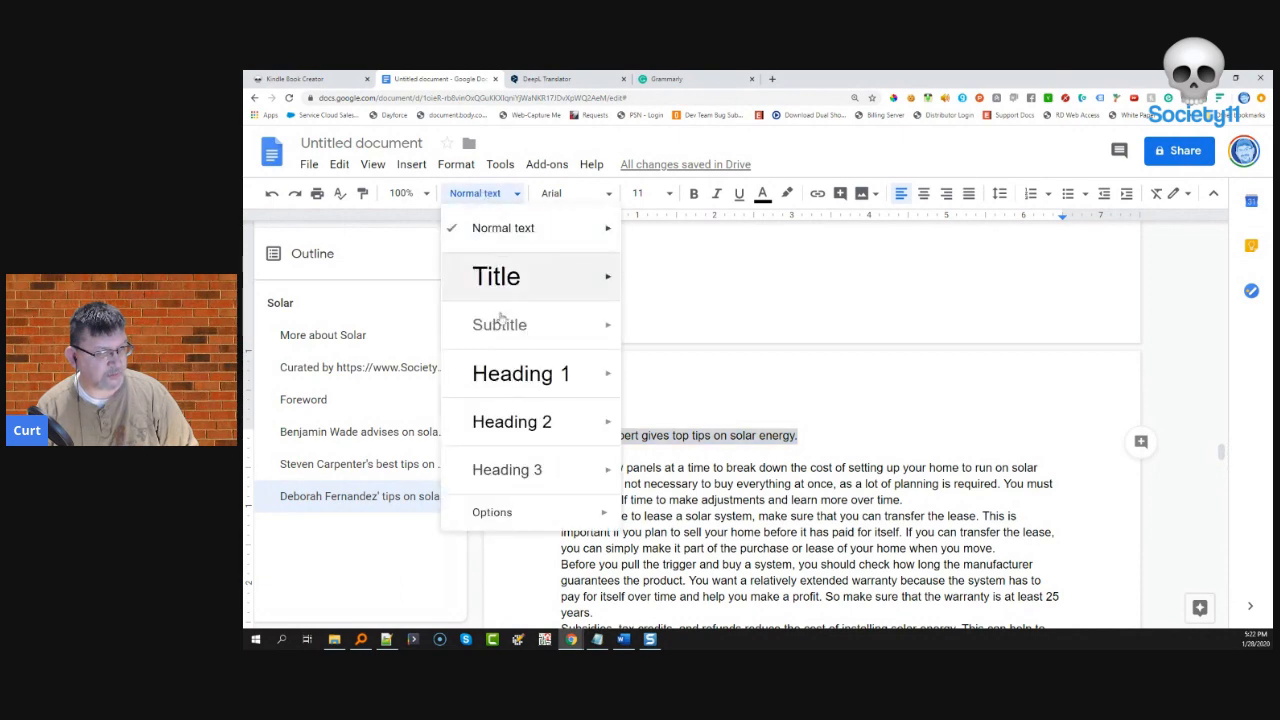
pyautogui.click(503, 421)
pyautogui.scroll(-10, 674, 451)
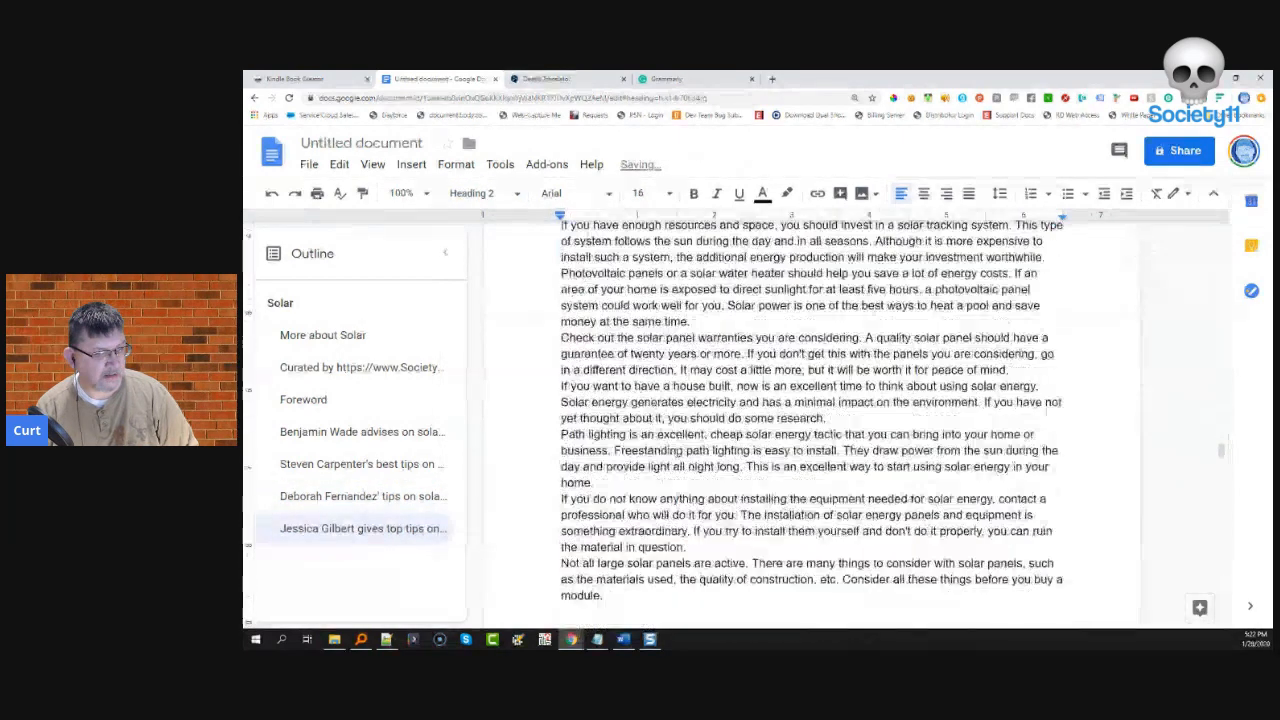
pyautogui.scroll(-5, 646, 440)
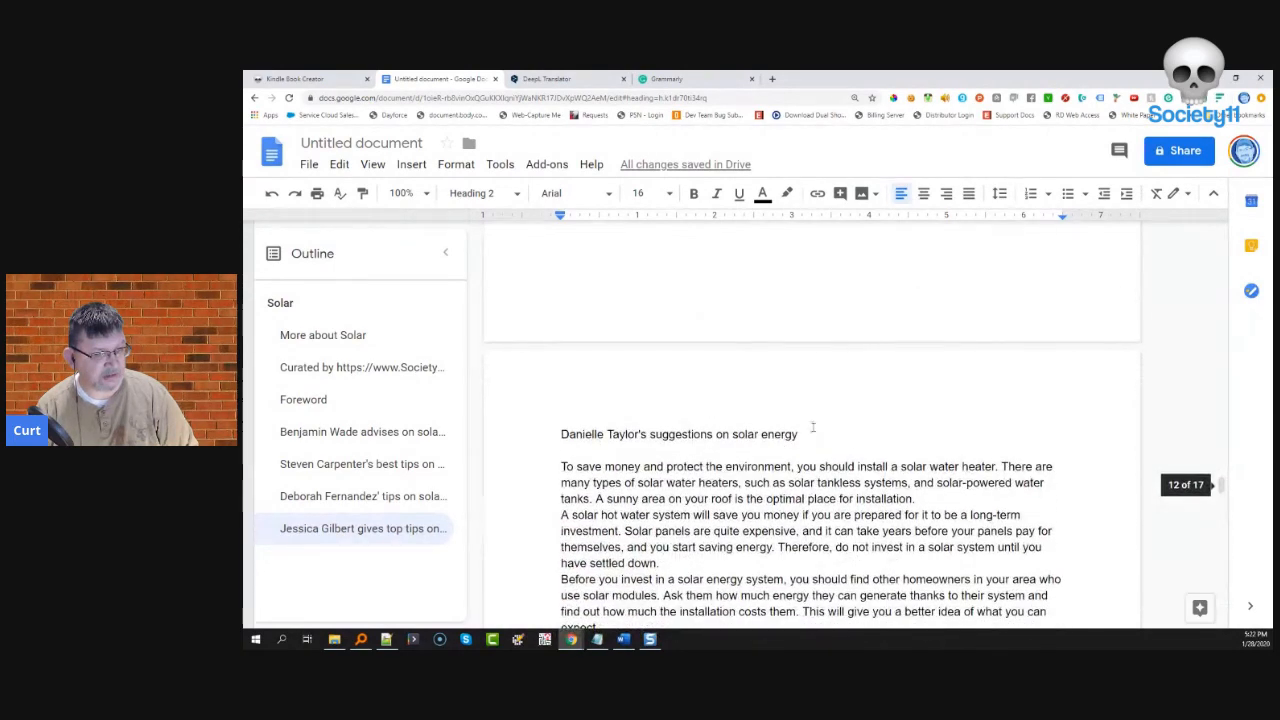
pyautogui.moveTo(805, 436); pyautogui.dragTo(528, 434)
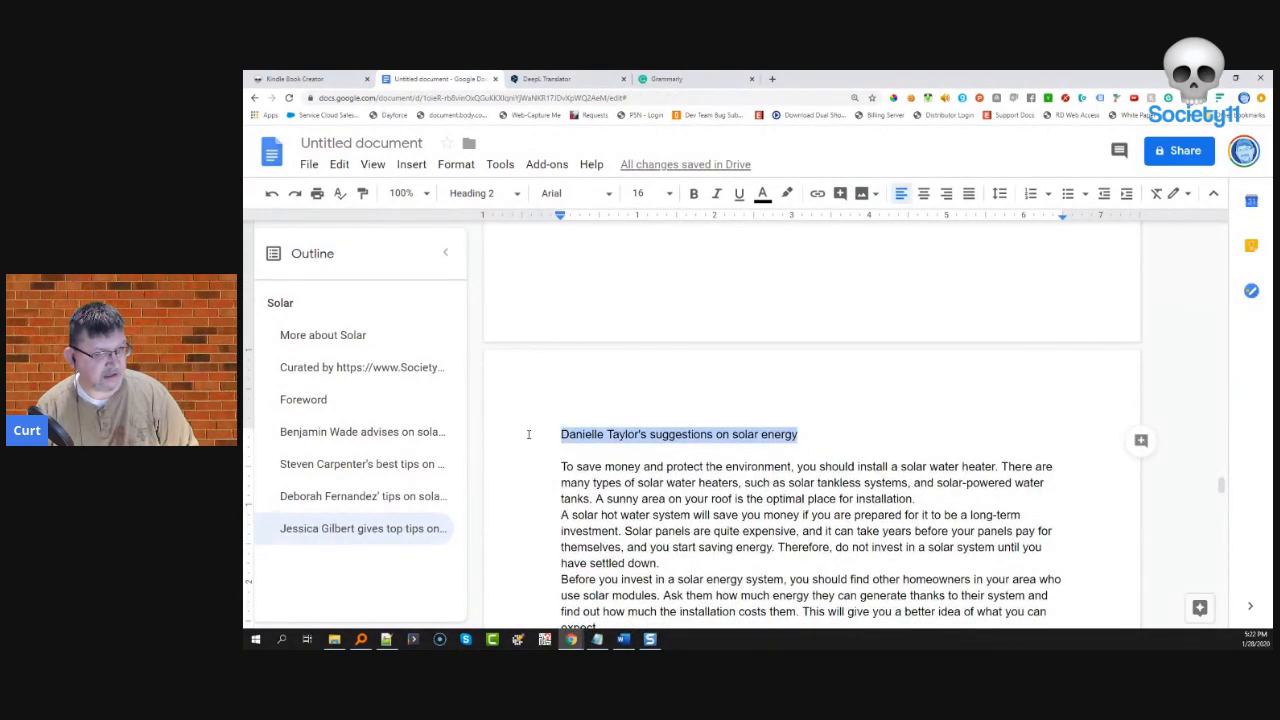
pyautogui.click(490, 195)
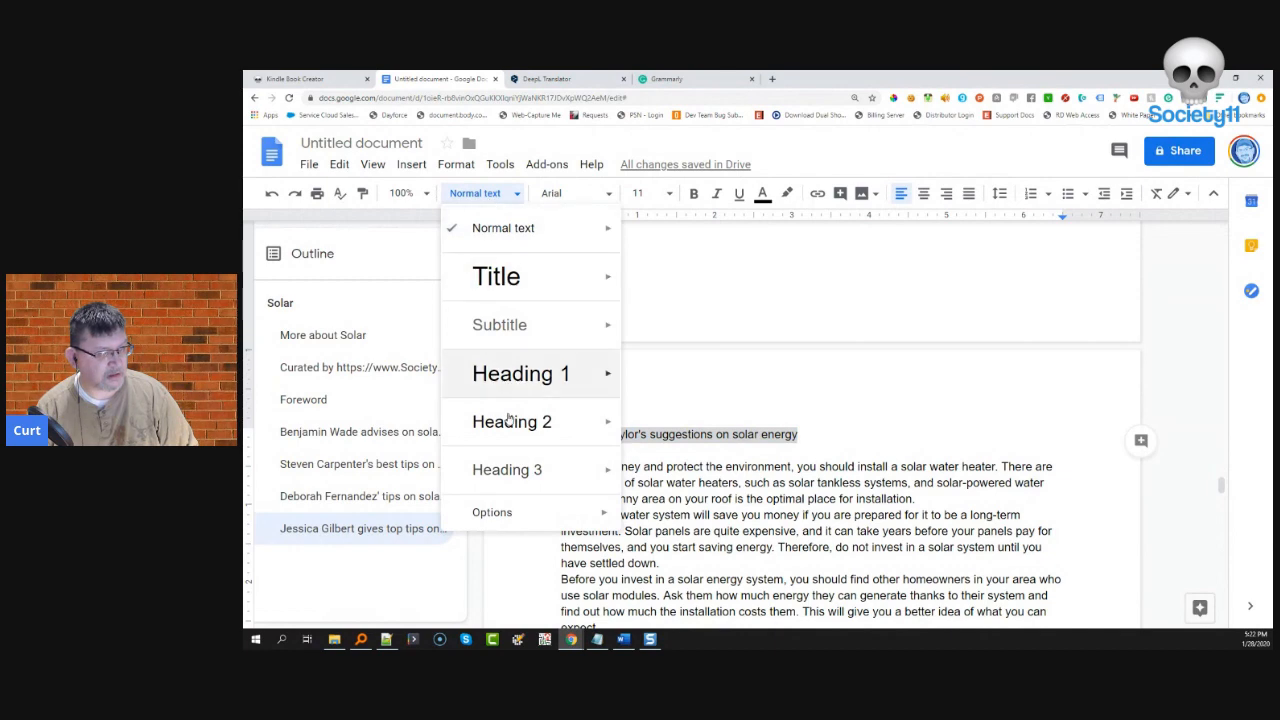
pyautogui.click(545, 420)
# - Remove the empty blank page before the next section
pyautogui.scroll(5, 566, 420)
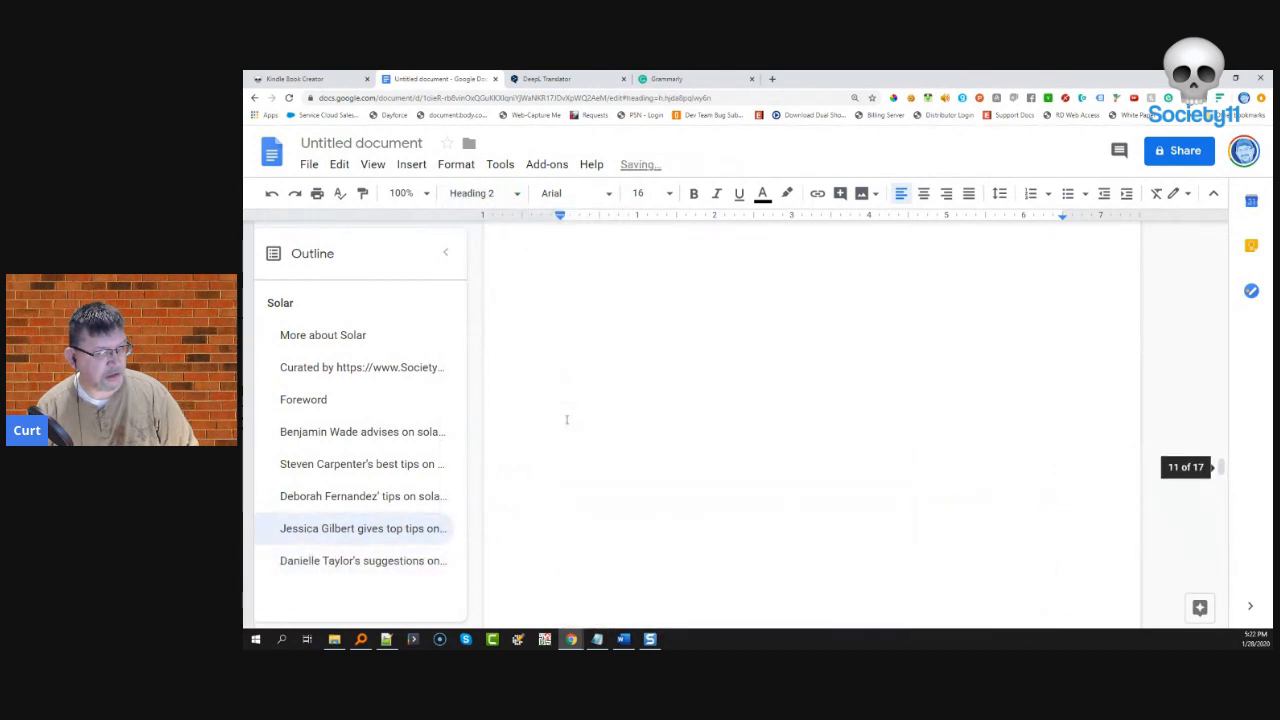
pyautogui.click(601, 432)
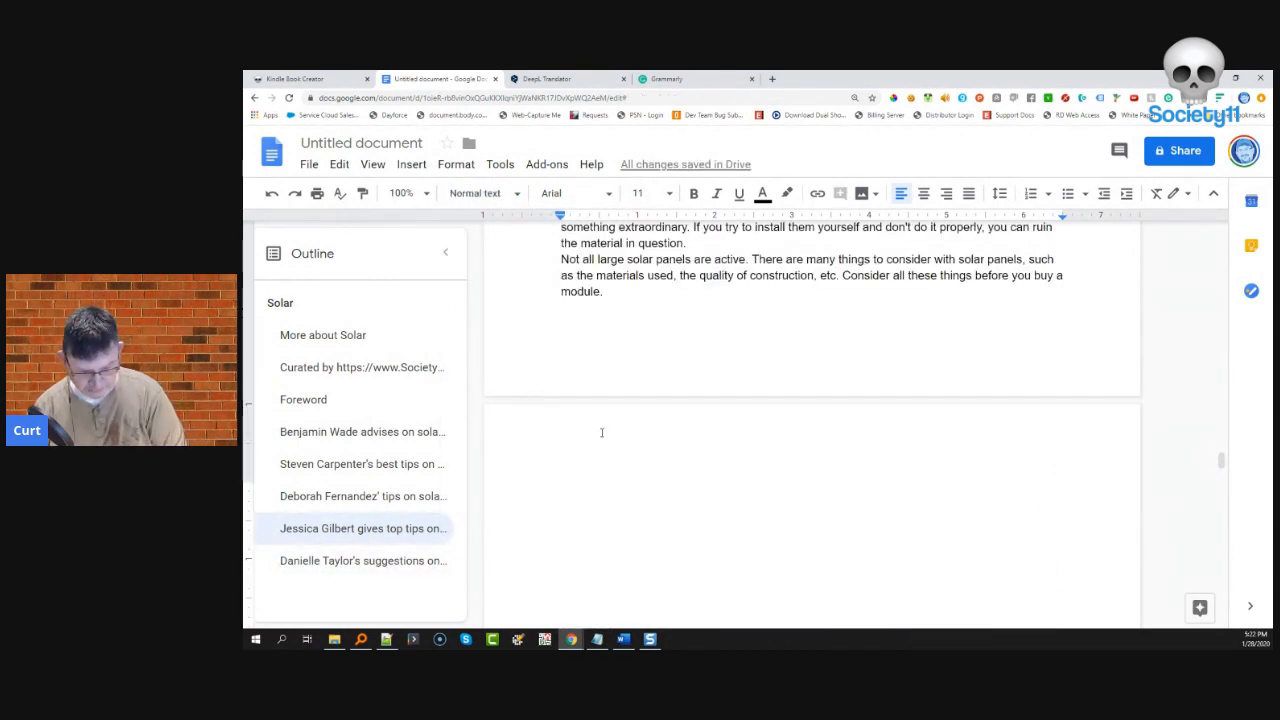
pyautogui.hotkey('ctrl', 'z')
pyautogui.scroll(5, 601, 433)
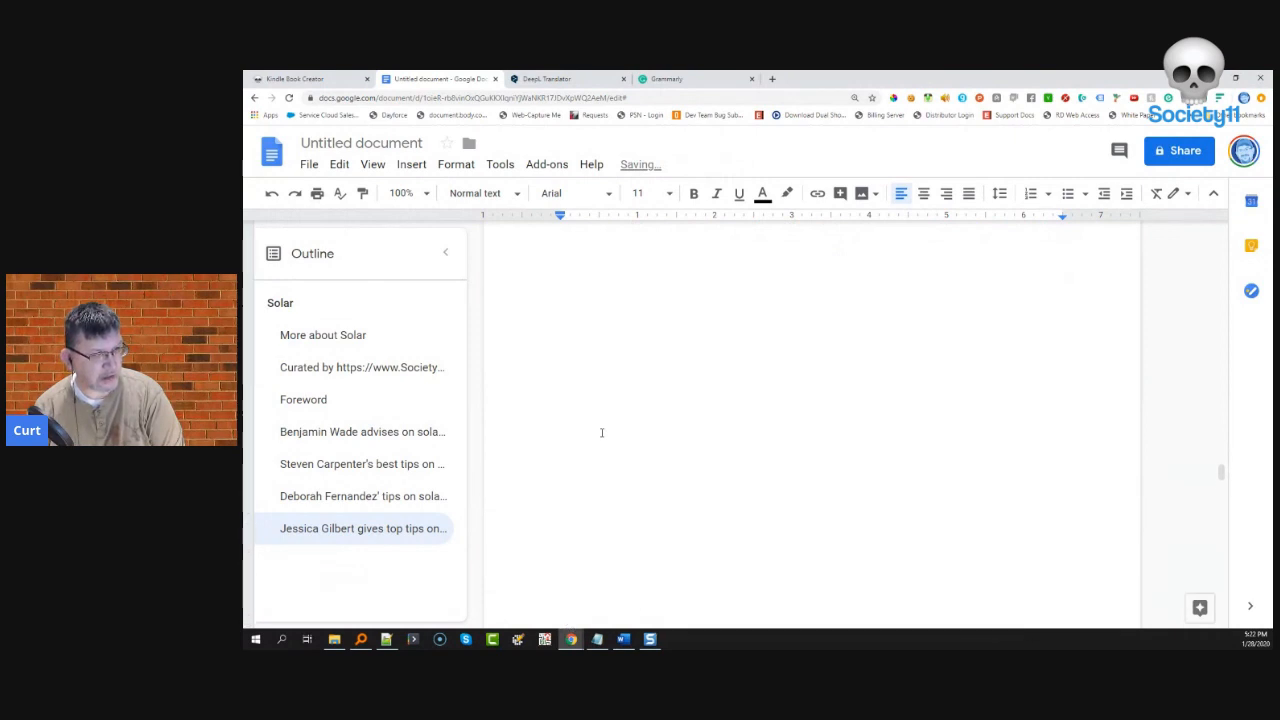
pyautogui.press('BackSpace')
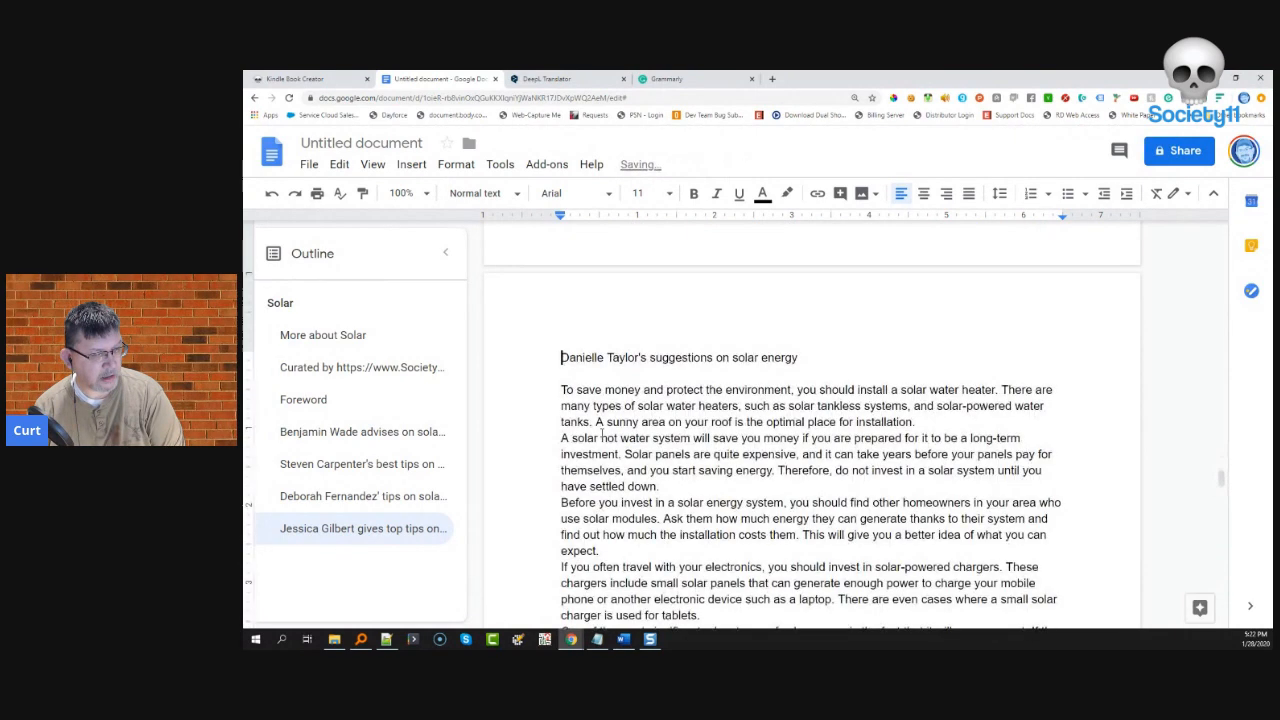
# - Make the suggestions-on-solar-energy heading a Heading 2
pyautogui.moveTo(805, 360); pyautogui.dragTo(592, 363)
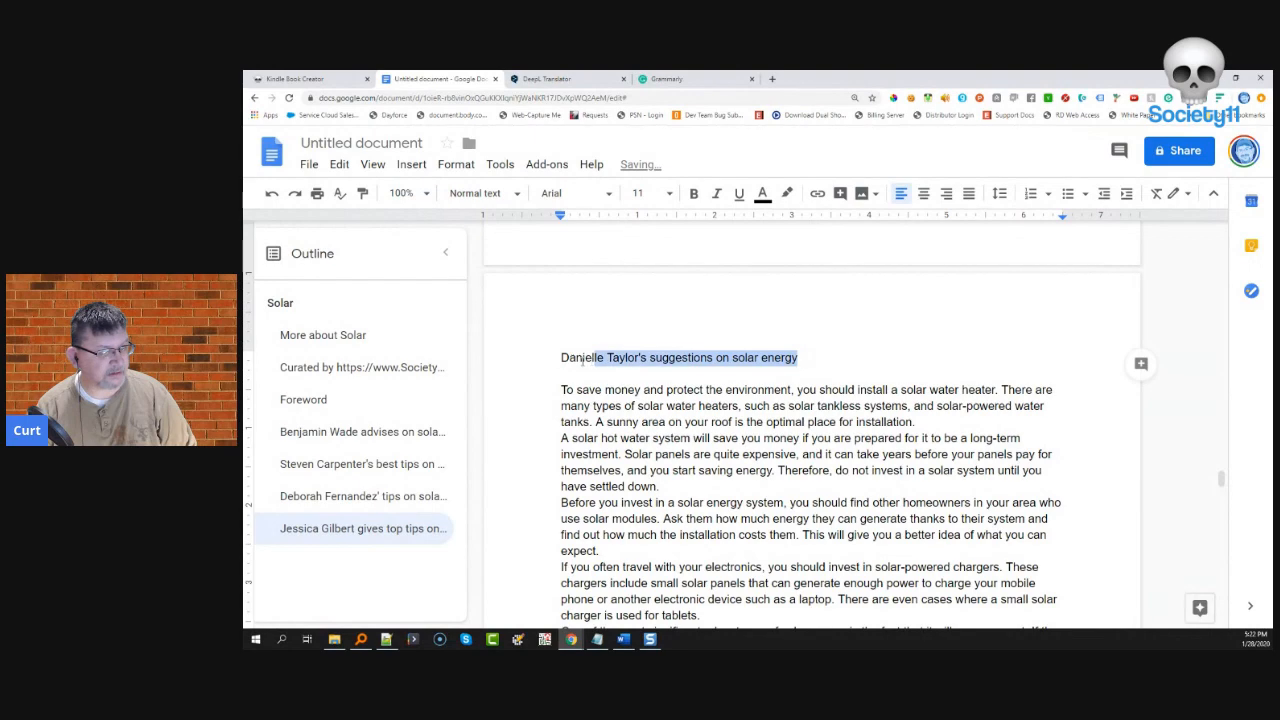
pyautogui.click(508, 193)
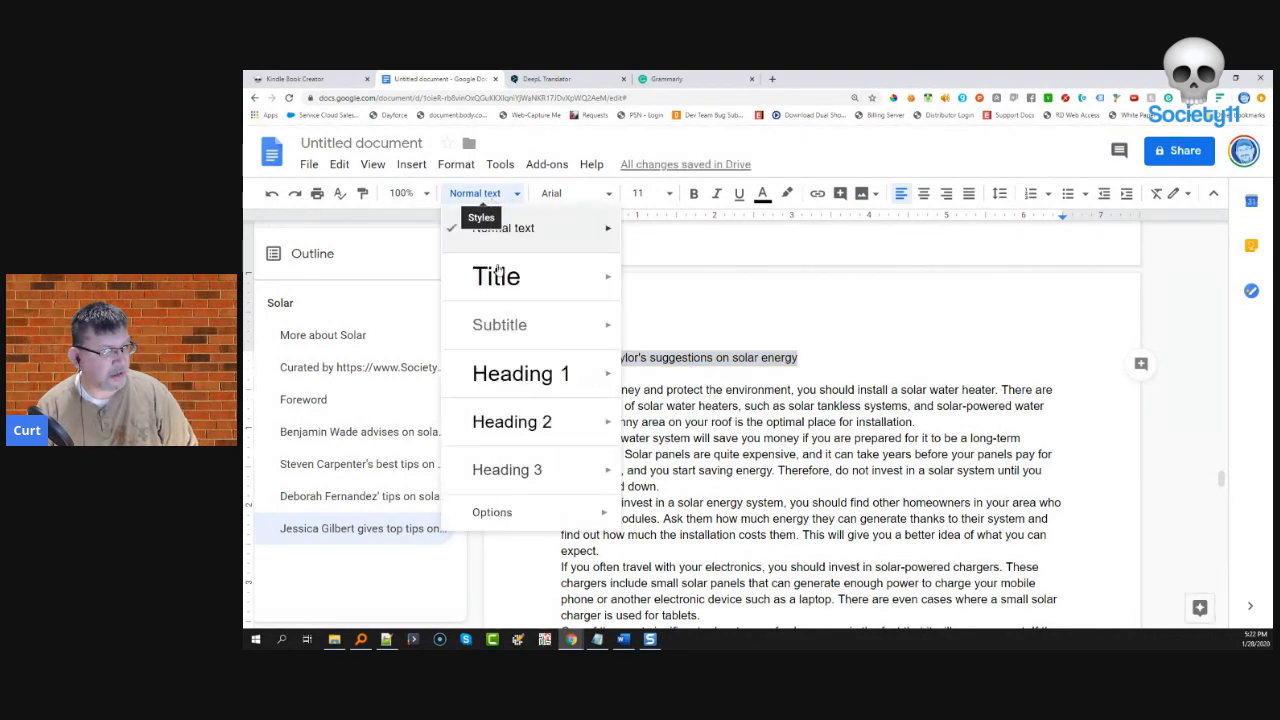
pyautogui.click(513, 421)
pyautogui.scroll(-10, 648, 400)
pyautogui.scroll(-10, 648, 400)
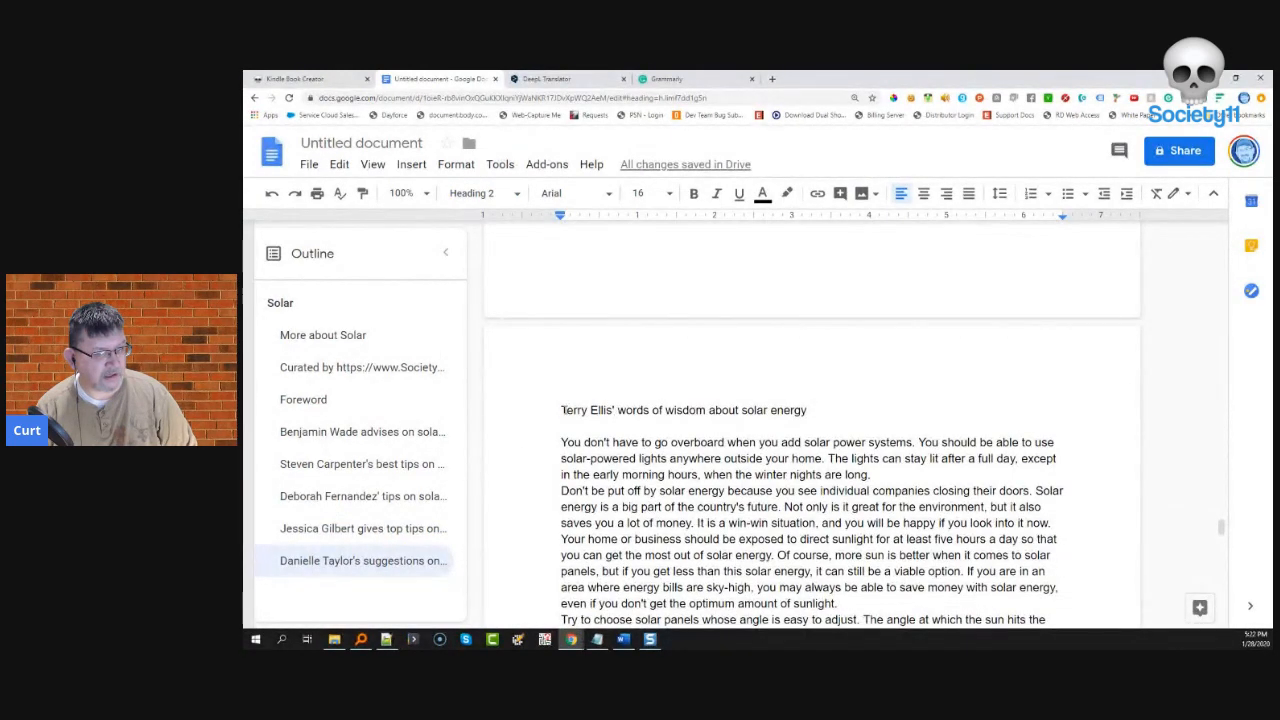
# - Apply Heading 2 to the words-of-wisdom heading and the final section's heading
pyautogui.moveTo(563, 410); pyautogui.dragTo(486, 398)
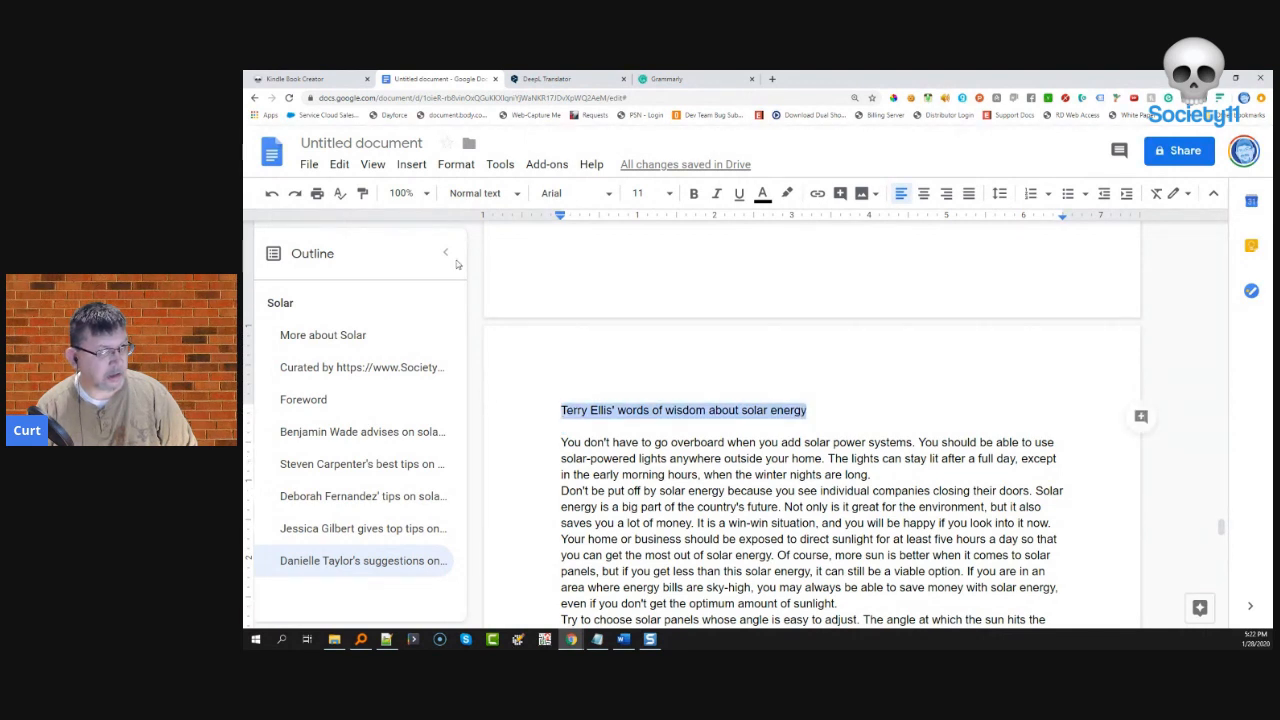
pyautogui.click(457, 198)
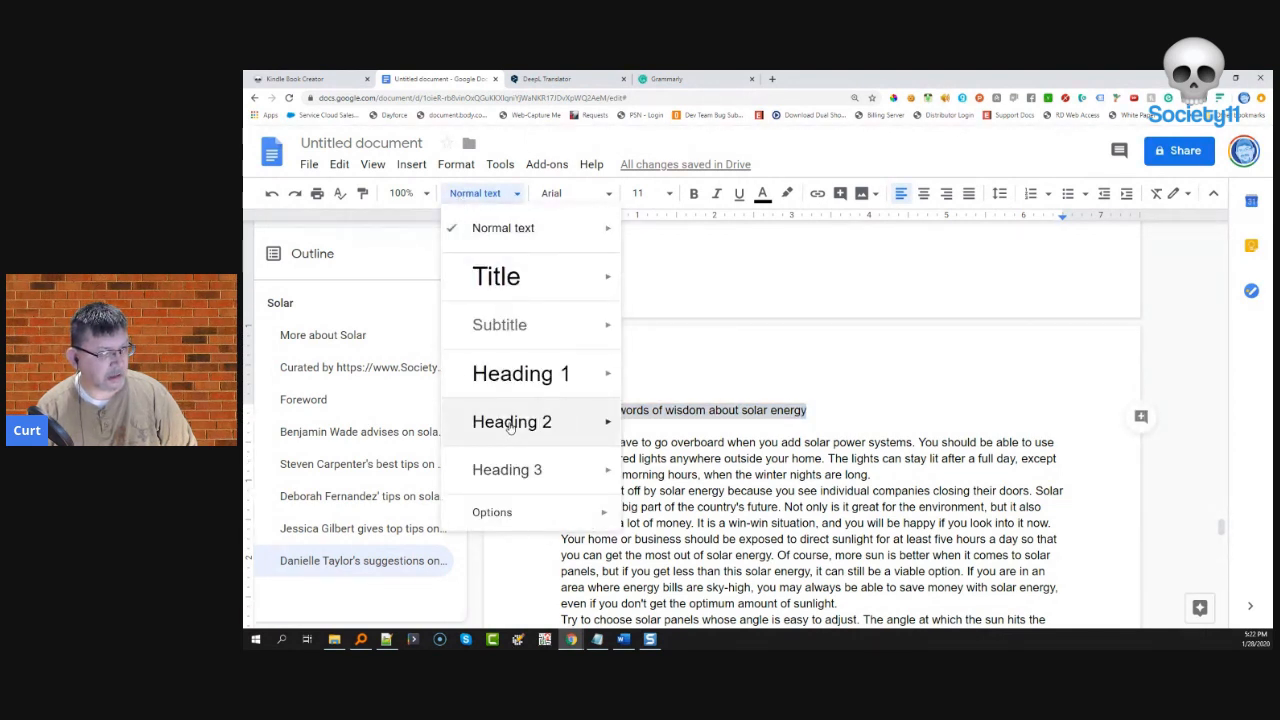
pyautogui.click(508, 421)
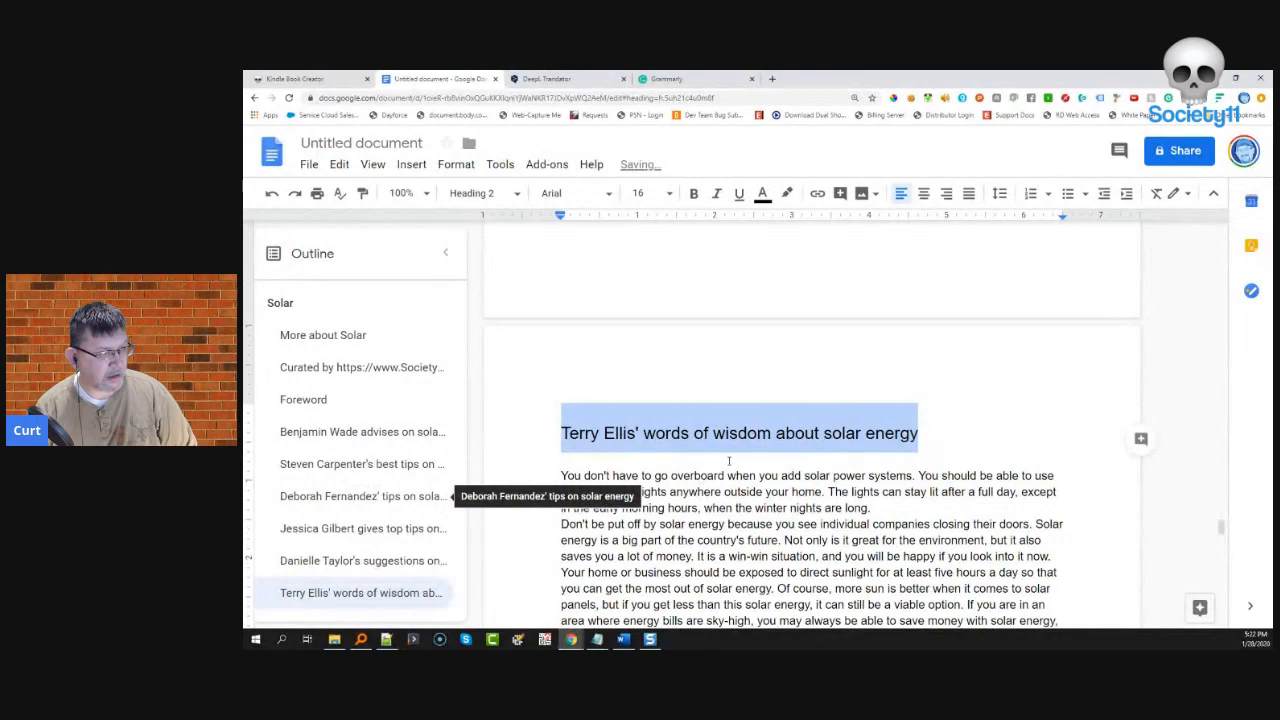
pyautogui.scroll(-3, 729, 461)
pyautogui.scroll(-15, 727, 461)
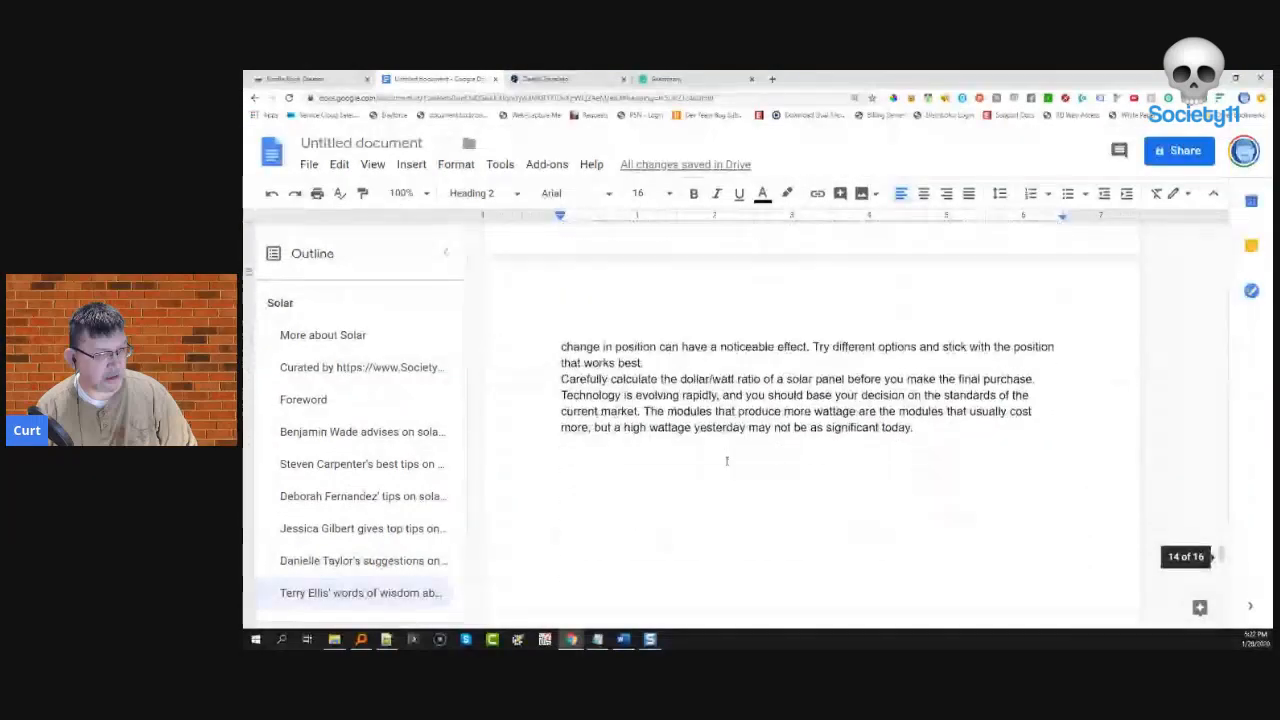
pyautogui.scroll(-5, 727, 461)
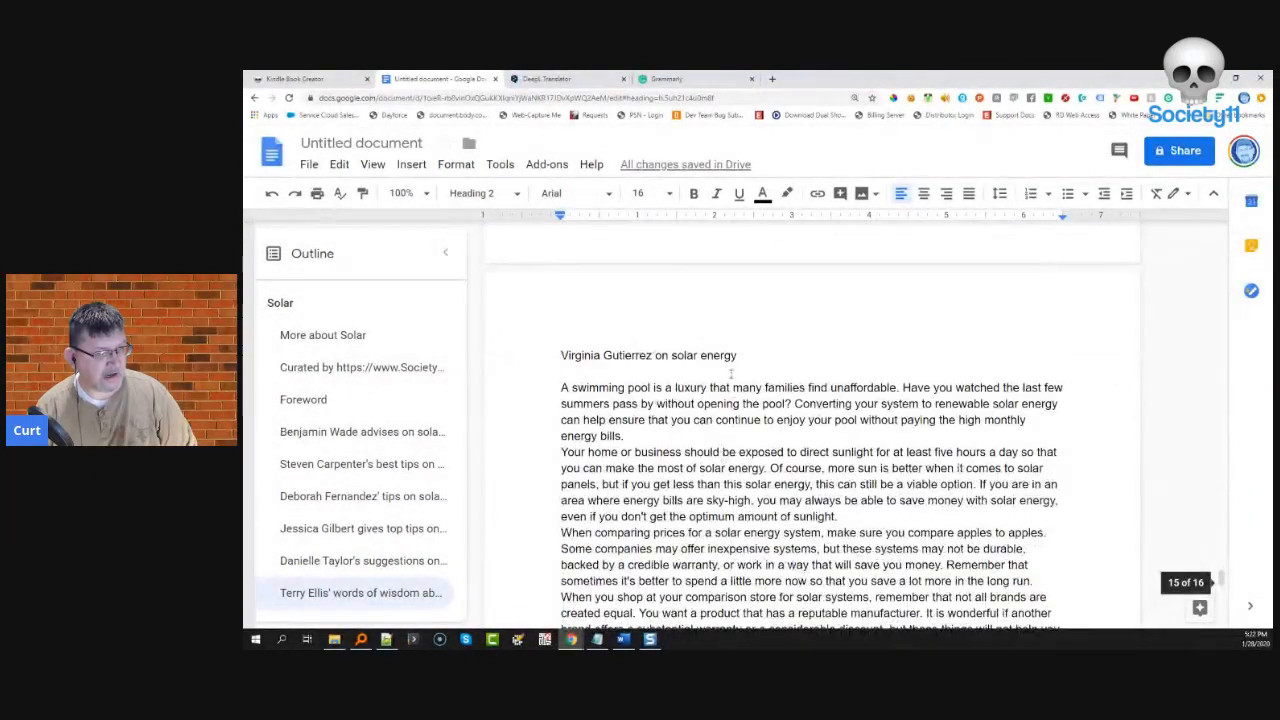
pyautogui.moveTo(738, 347); pyautogui.dragTo(562, 355)
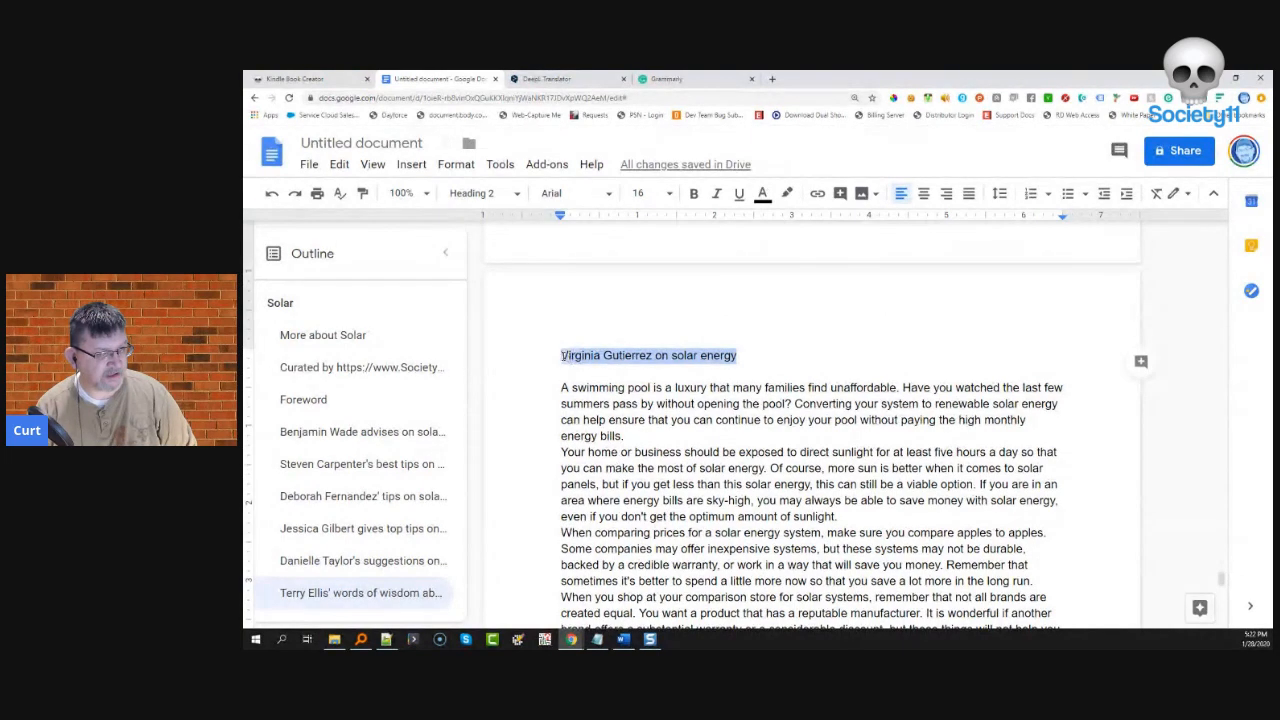
pyautogui.click(468, 198)
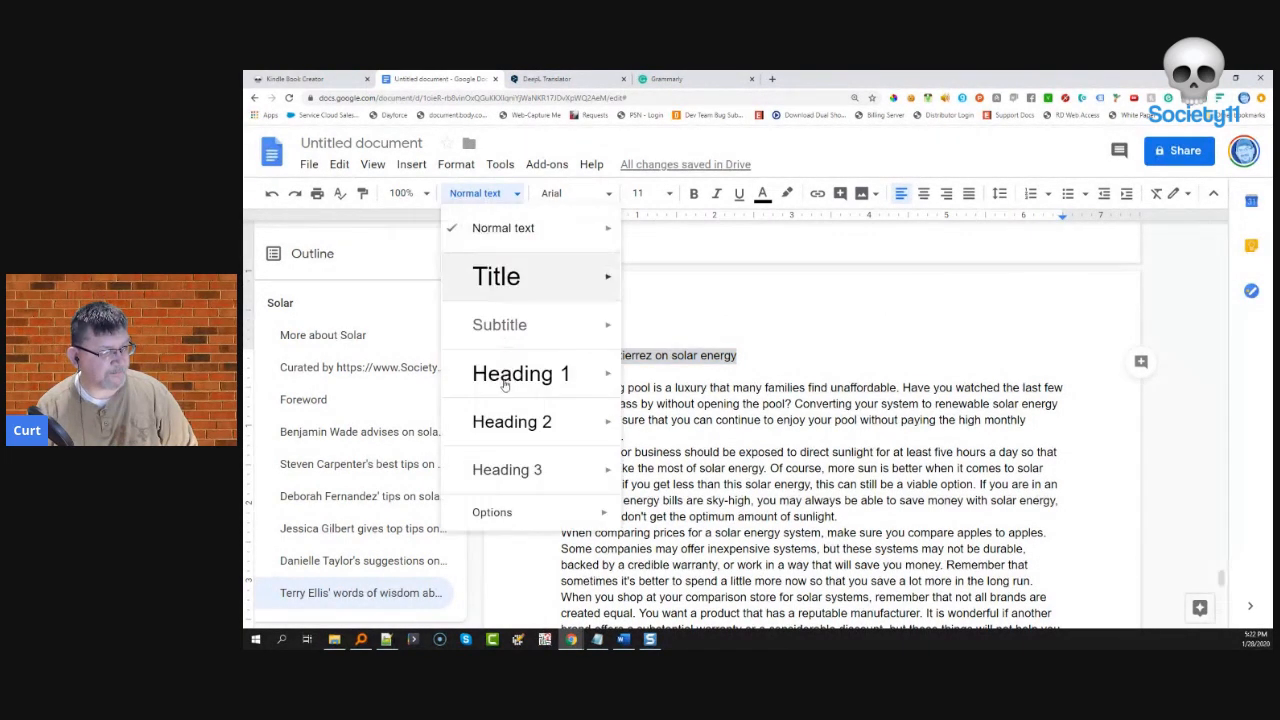
pyautogui.click(502, 421)
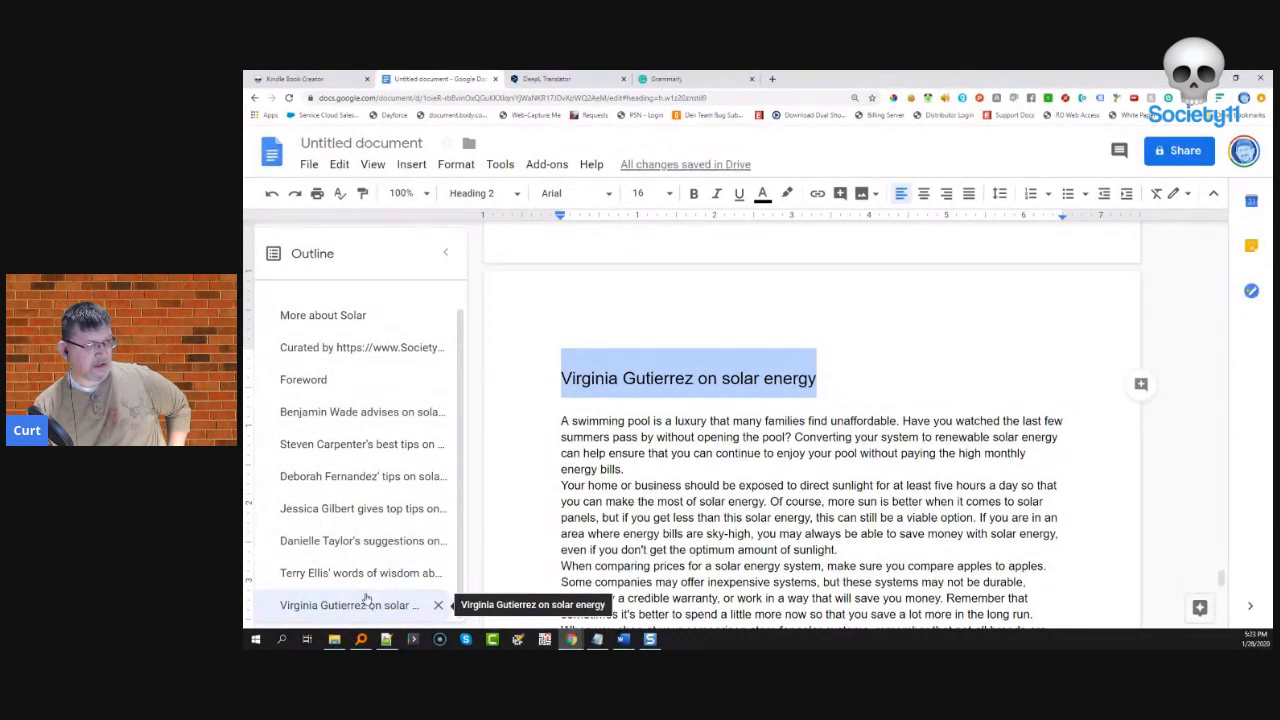
# - Check the styles of the Solar, More about Solar and Curated by lines at the top
pyautogui.scroll(1, 333, 396)
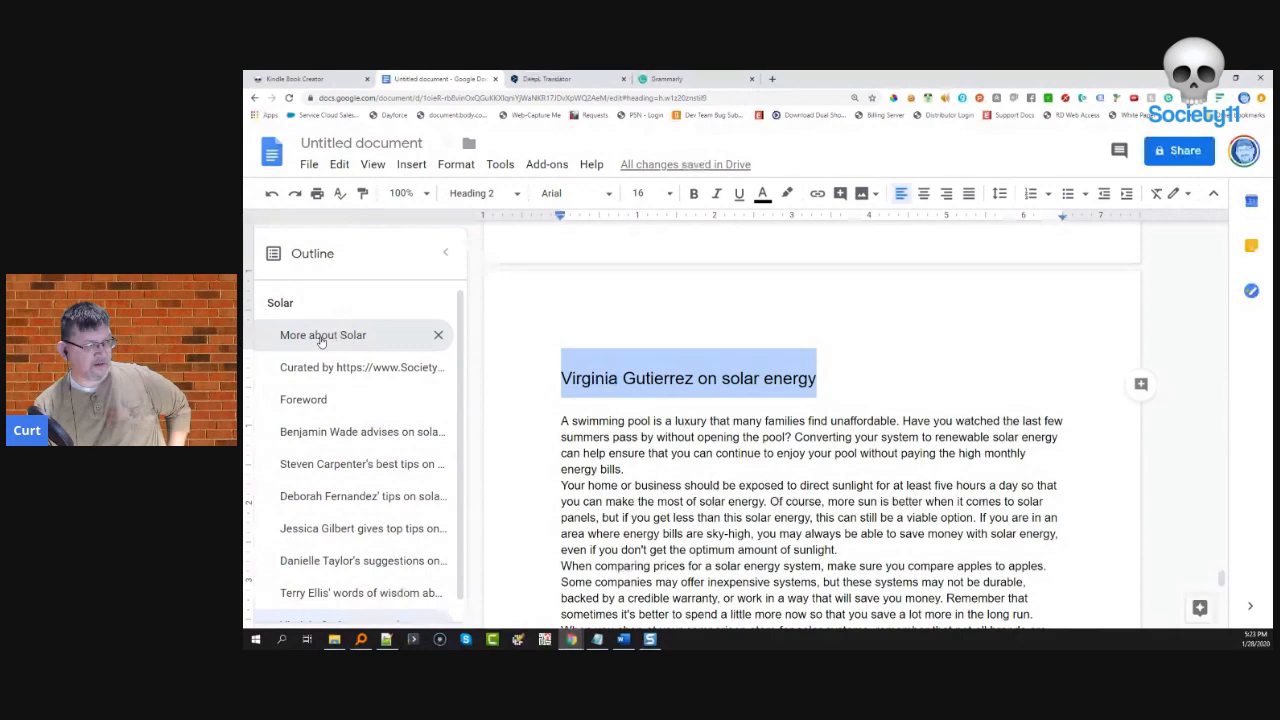
pyautogui.scroll(20, 578, 357)
pyautogui.scroll(15, 578, 357)
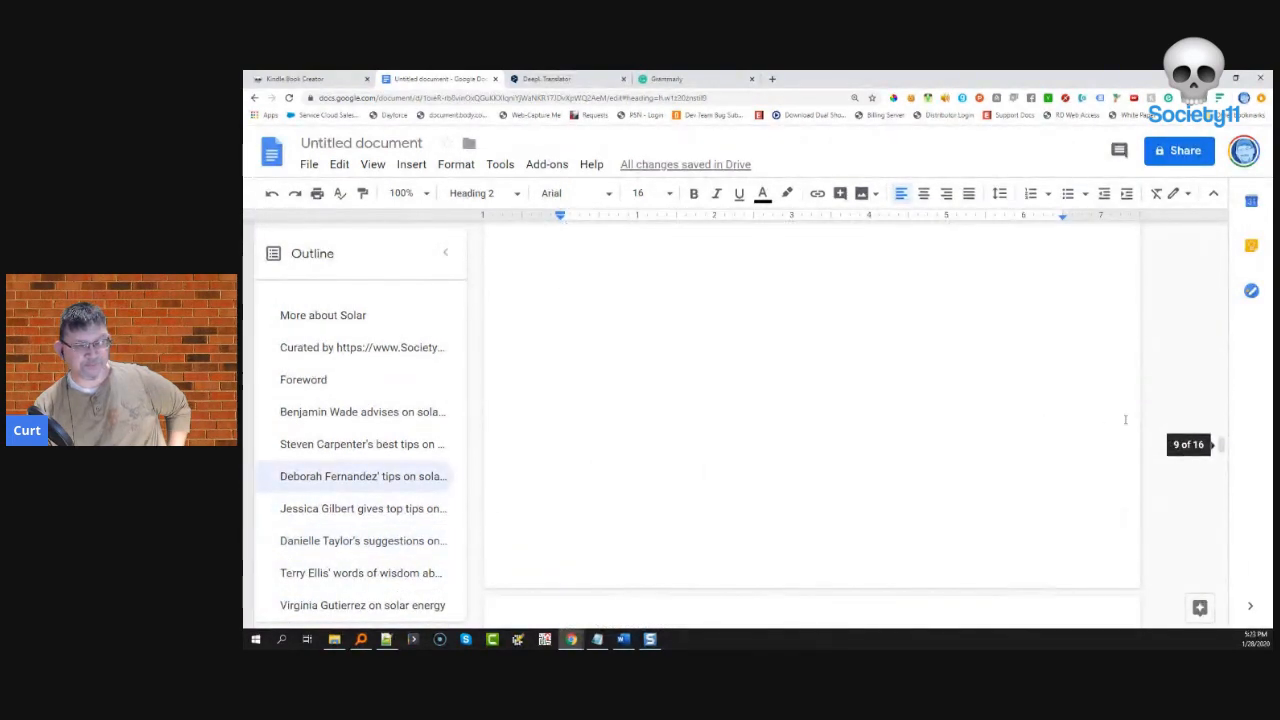
pyautogui.moveTo(1220, 445); pyautogui.dragTo(1236, 226)
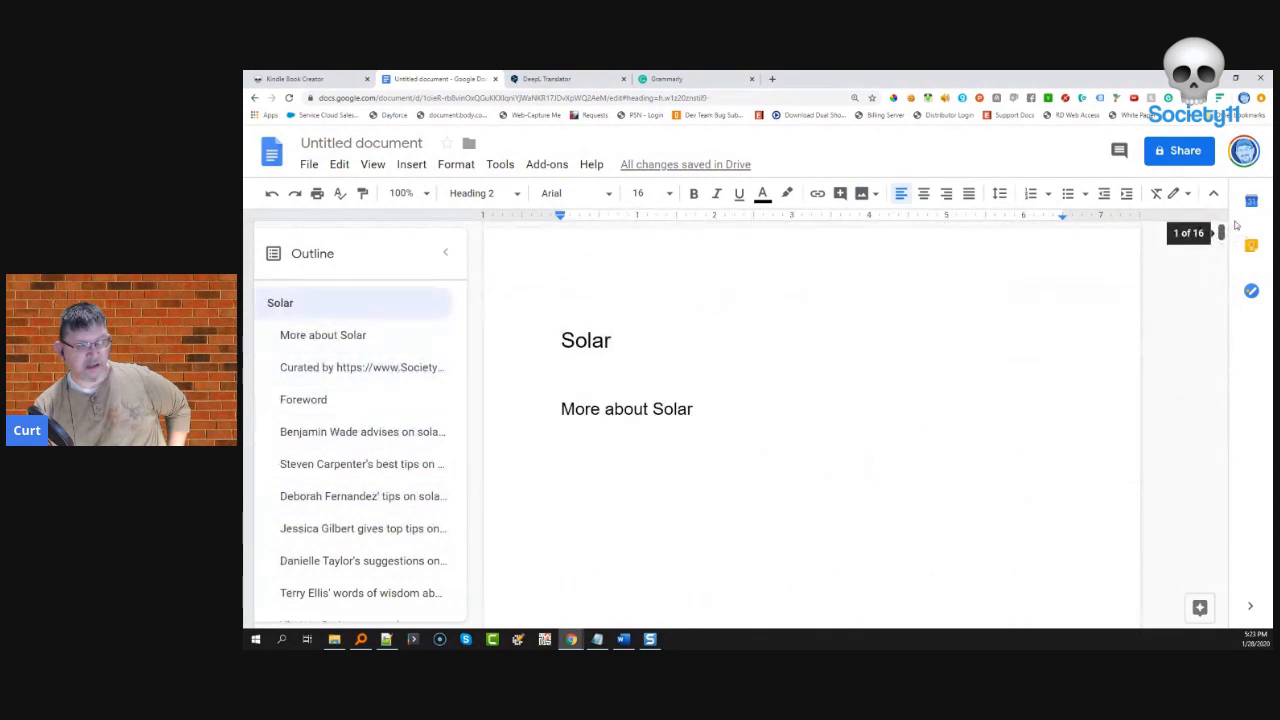
pyautogui.click(662, 344)
pyautogui.click(653, 410)
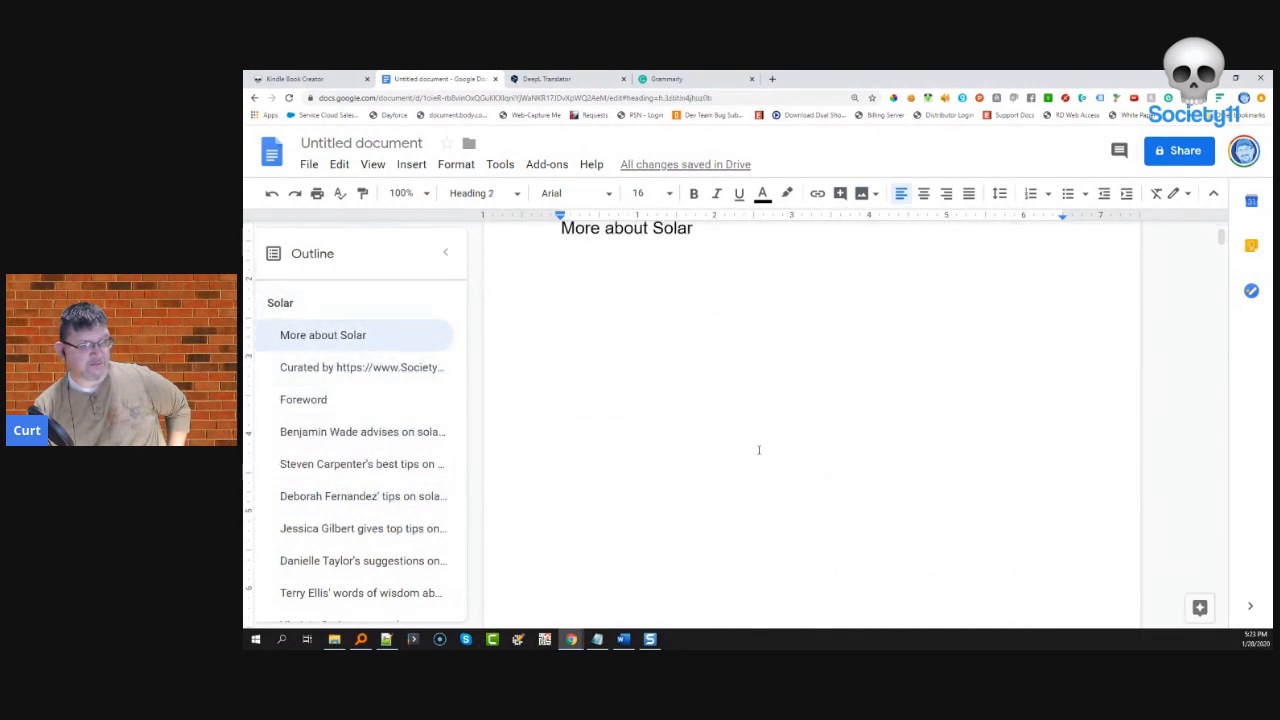
pyautogui.scroll(-5, 650, 546)
pyautogui.click(598, 594)
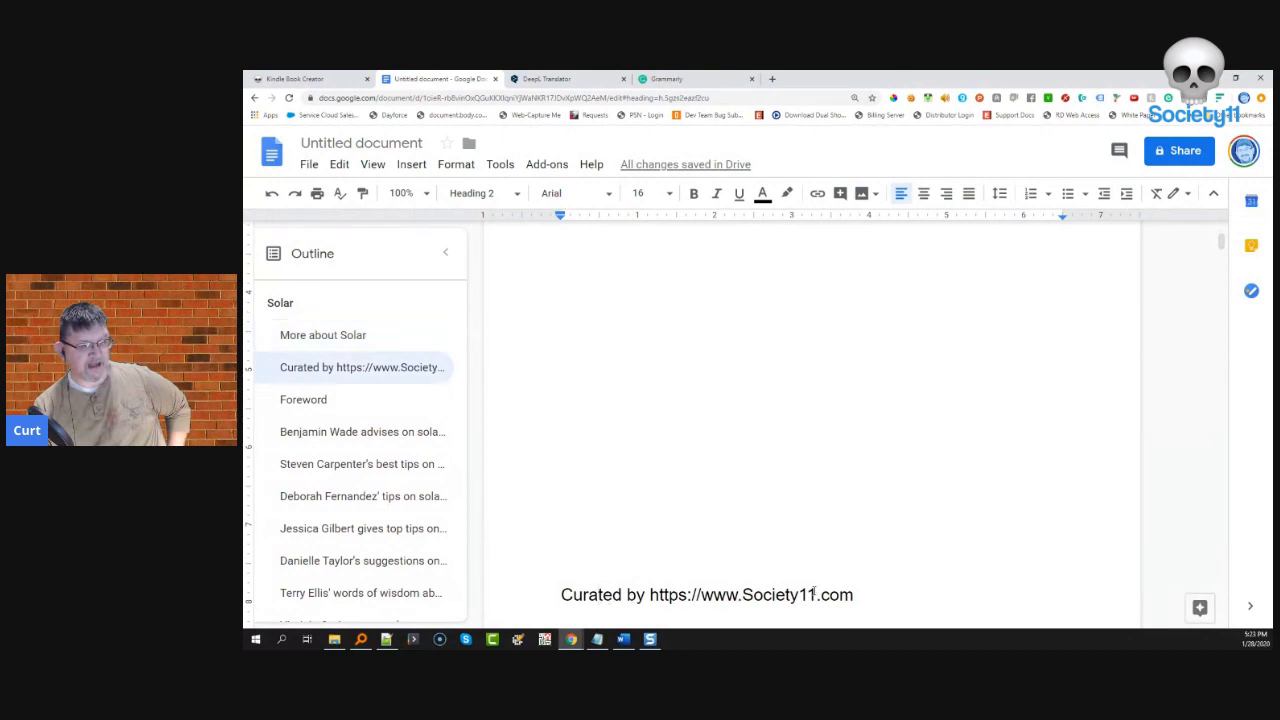
# - Scroll down to the first contributor's solar-energy advice section
pyautogui.scroll(-3, 790, 543)
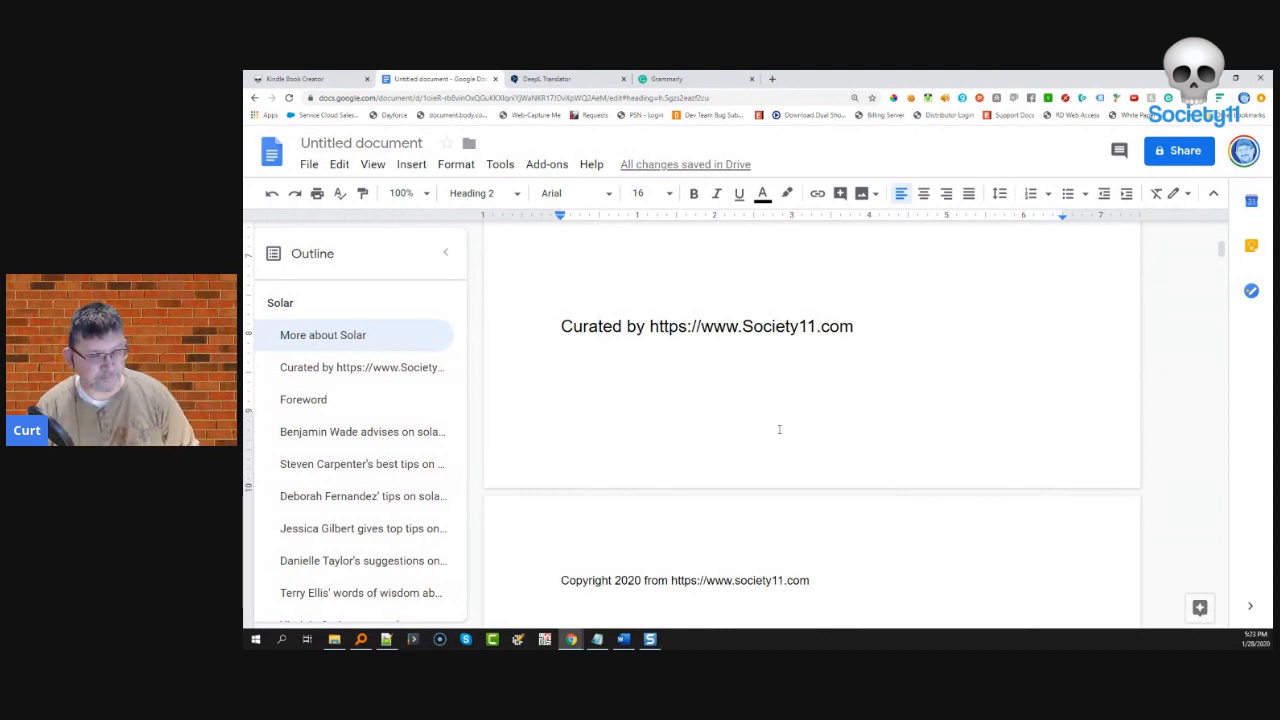
pyautogui.scroll(-8, 696, 448)
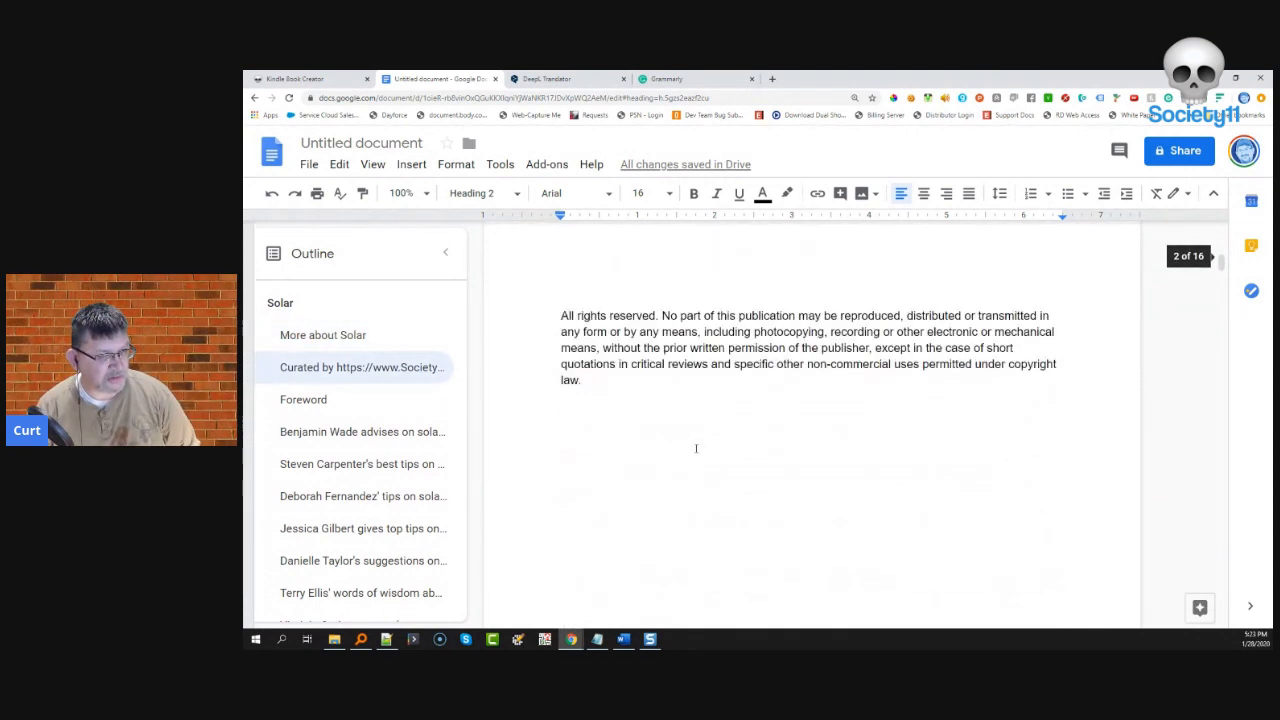
pyautogui.scroll(-3, 696, 448)
pyautogui.scroll(-10, 696, 448)
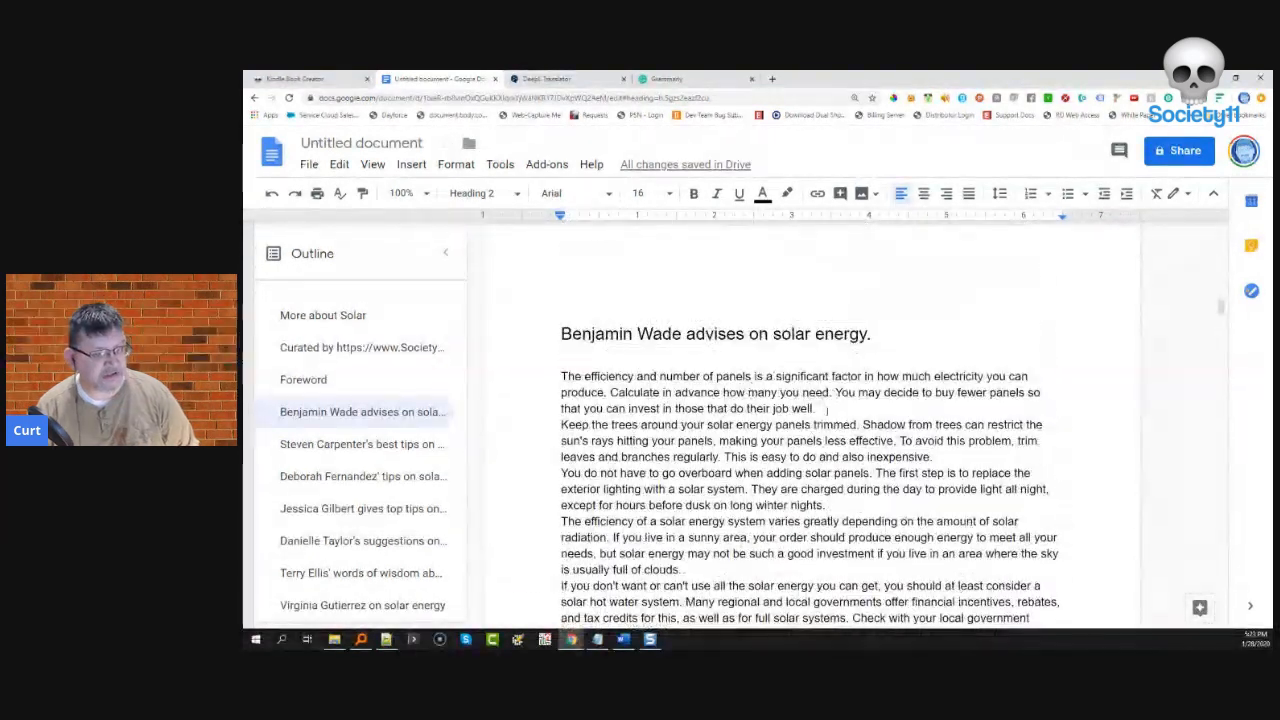
# - Add blank lines after the opening winter-nights, clouds and discounts paragraphs
pyautogui.click(824, 409)
pyautogui.press('Return')
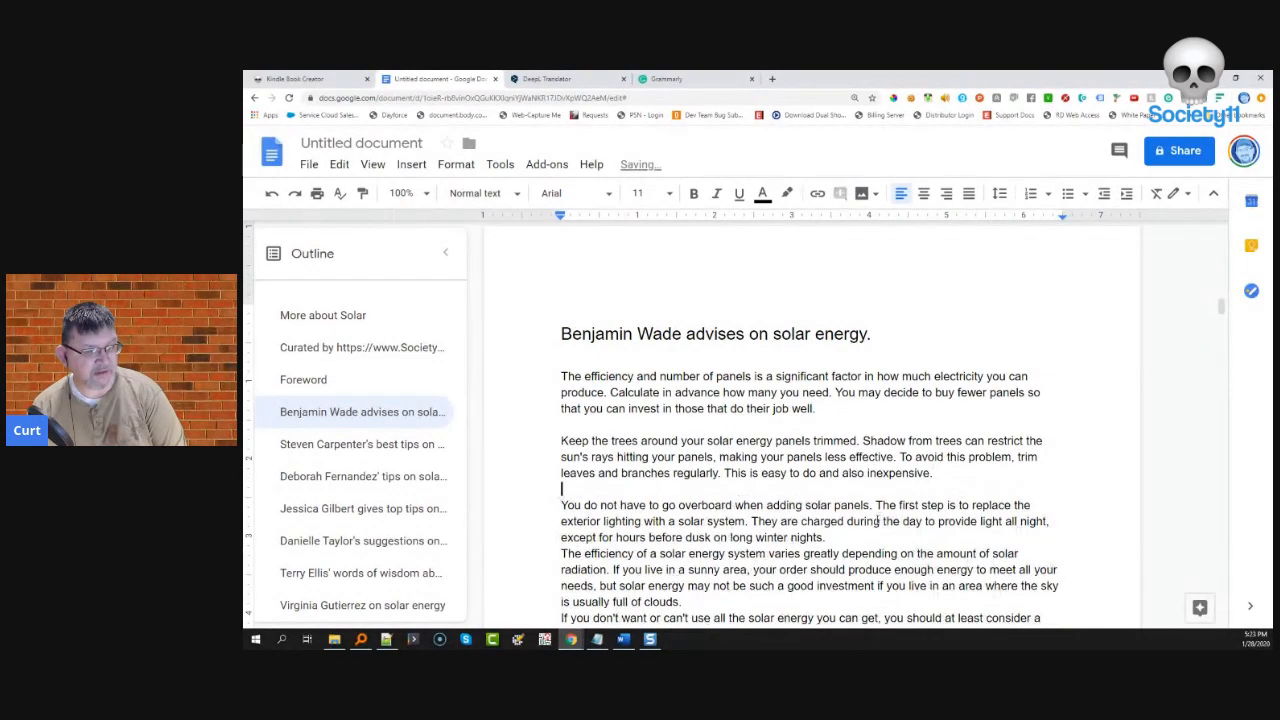
pyautogui.press('Return')
pyautogui.scroll(-3, 800, 500)
pyautogui.click(720, 460)
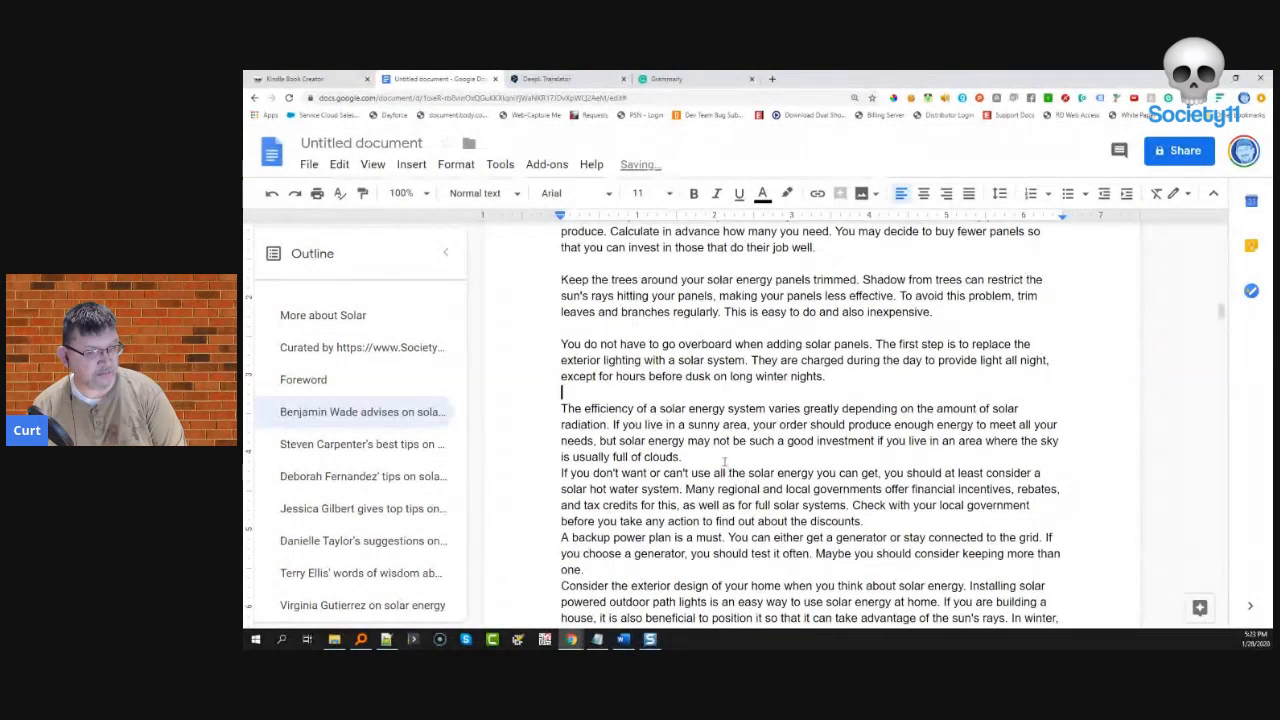
pyautogui.press('Return')
pyautogui.press('Down')
pyautogui.press('Down')
pyautogui.press('Down')
pyautogui.press('End')
pyautogui.press('Return')
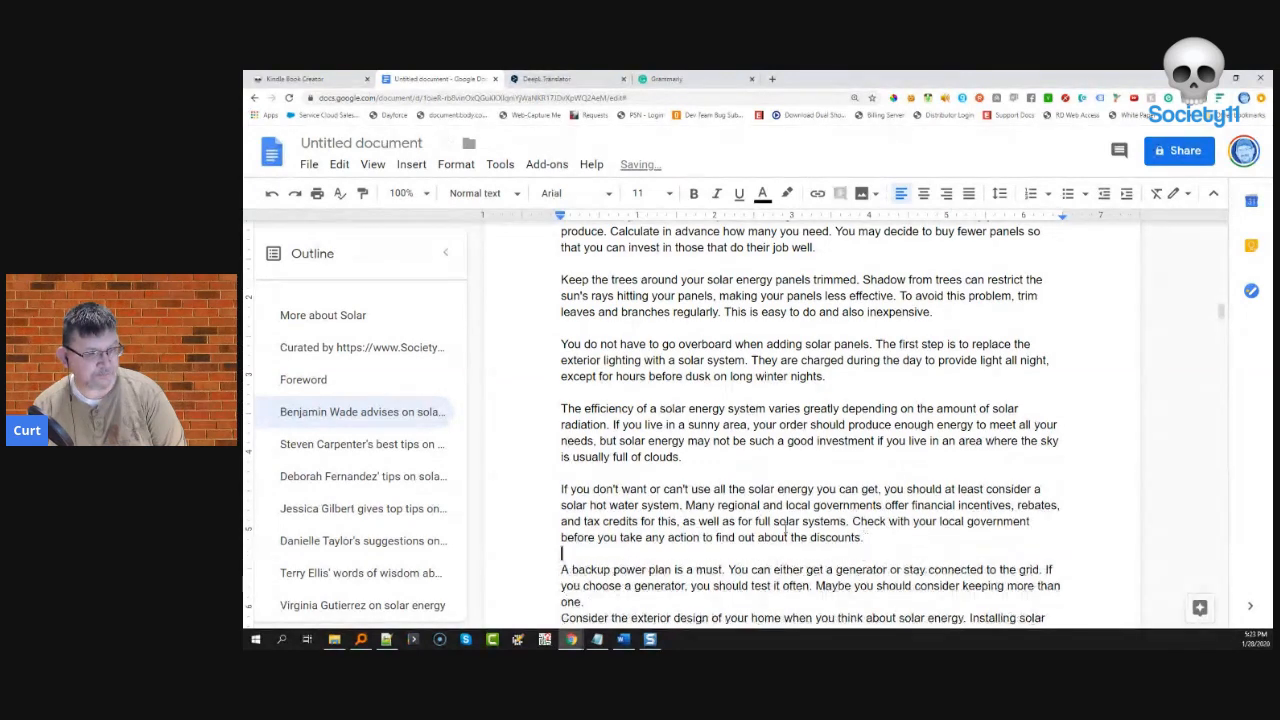
pyautogui.scroll(-2, 655, 512)
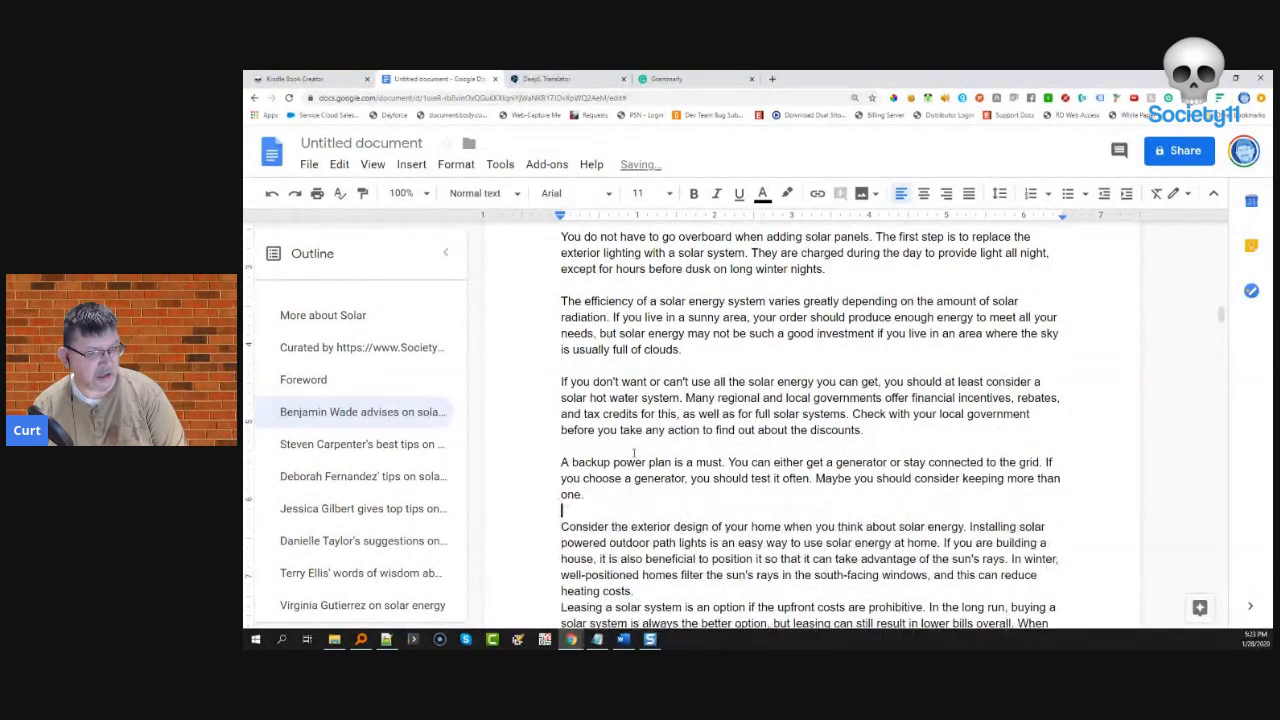
pyautogui.scroll(-2, 628, 463)
# - Separate the heating-costs, storage, contractor-bids and few-years paragraphs with blank lines
pyautogui.click(654, 481)
pyautogui.press('Return')
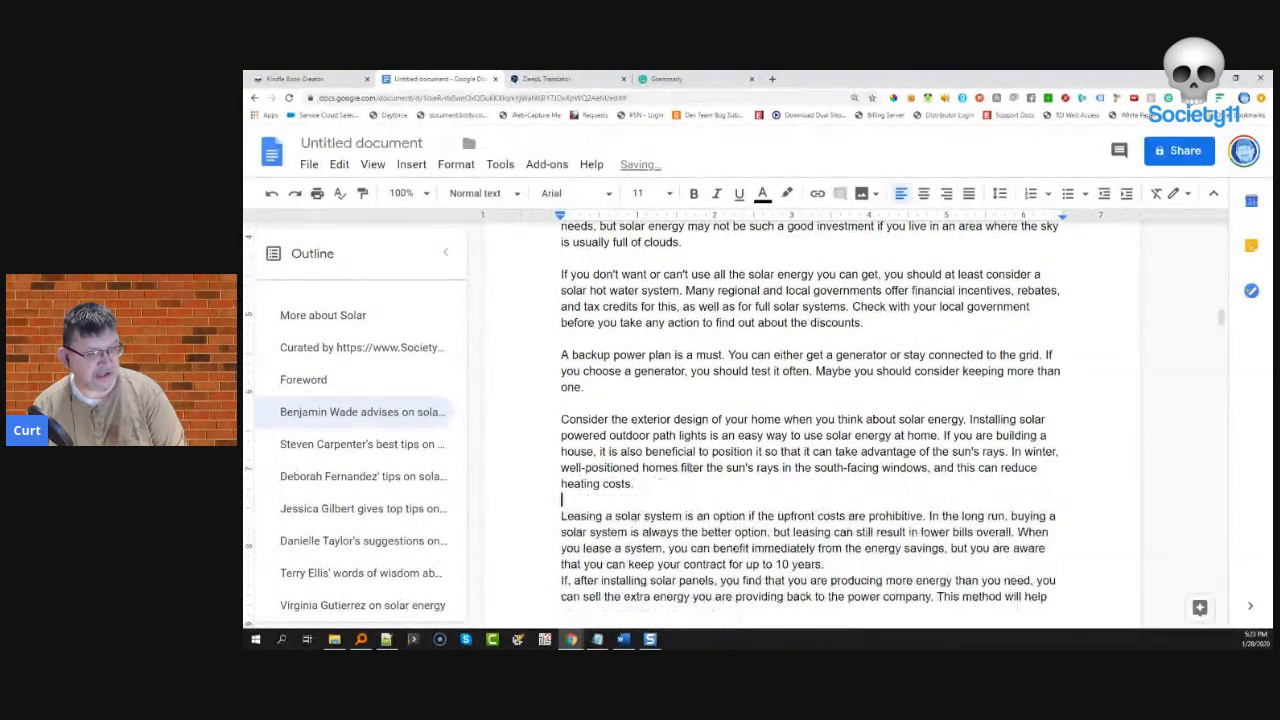
pyautogui.scroll(-2, 855, 467)
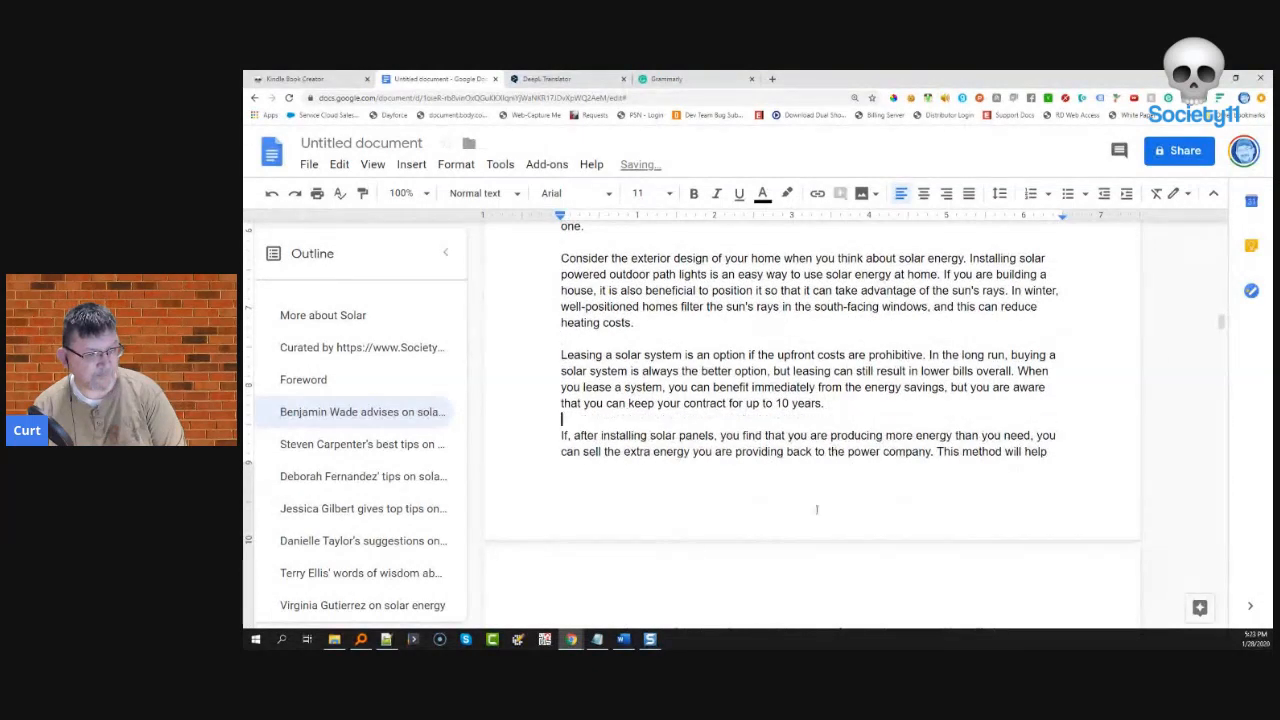
pyautogui.scroll(-7, 816, 510)
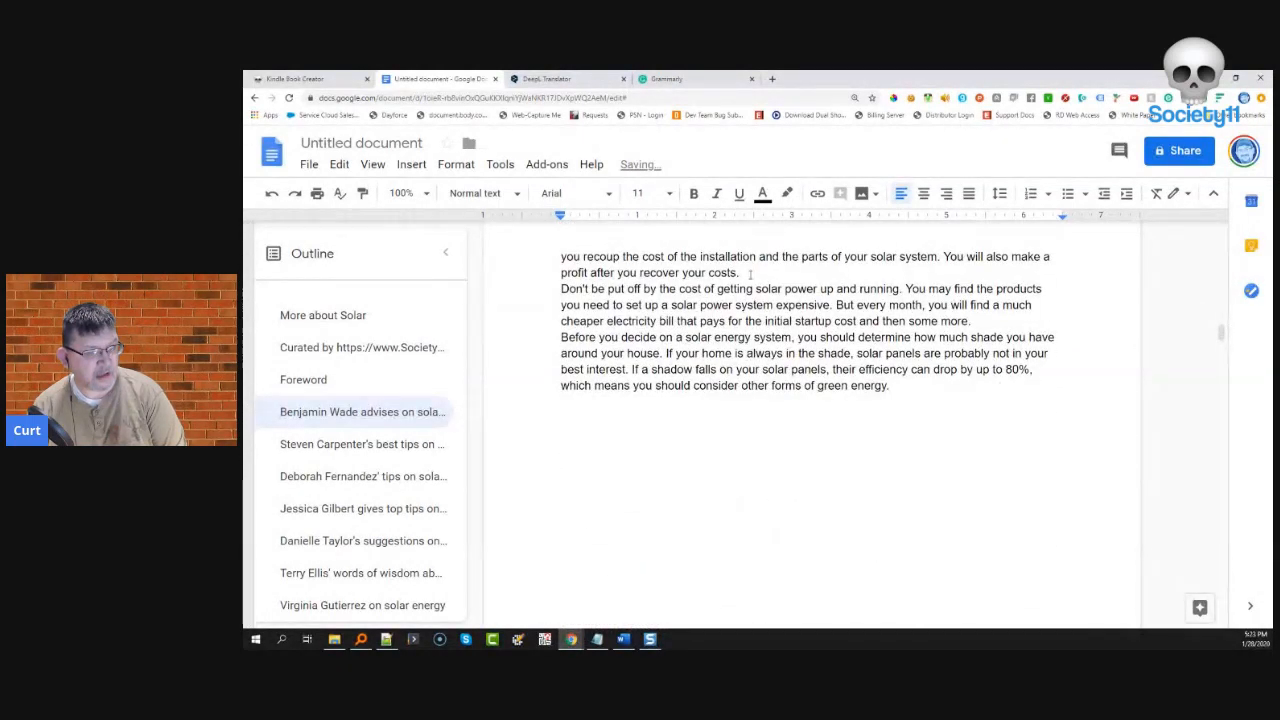
pyautogui.scroll(-10, 760, 400)
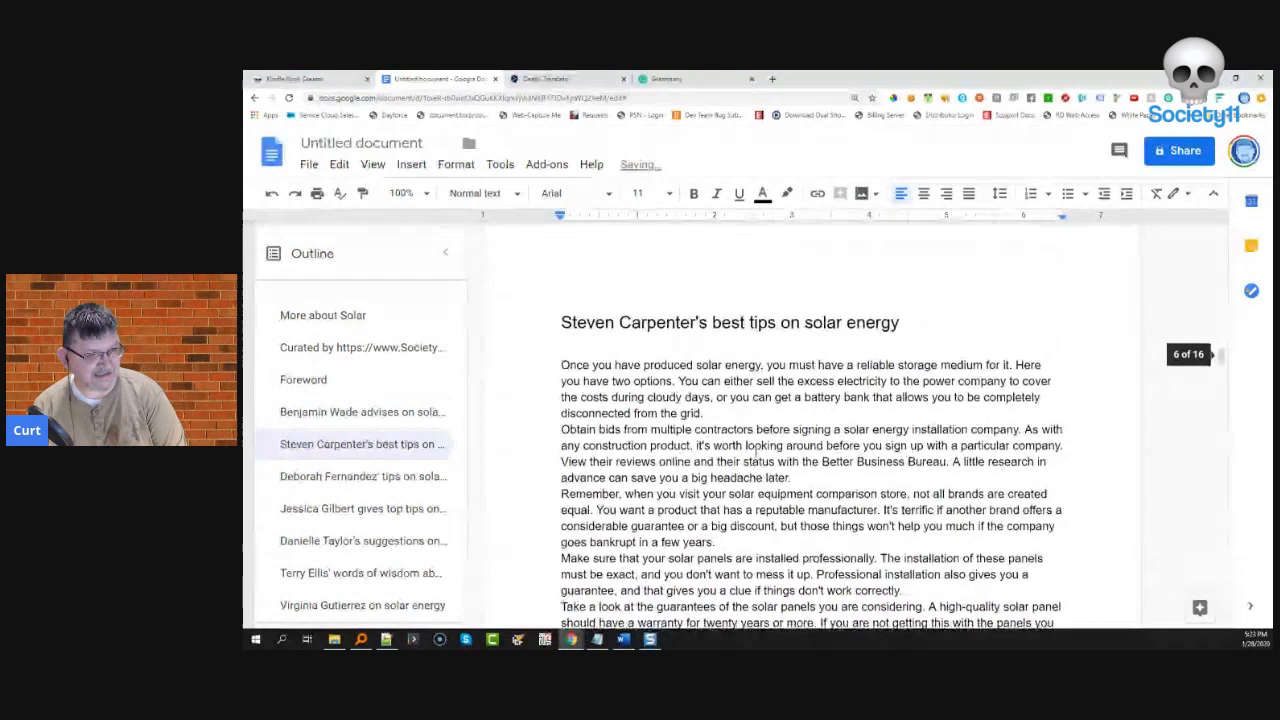
pyautogui.scroll(-1, 757, 448)
pyautogui.click(712, 364)
pyautogui.press('Return')
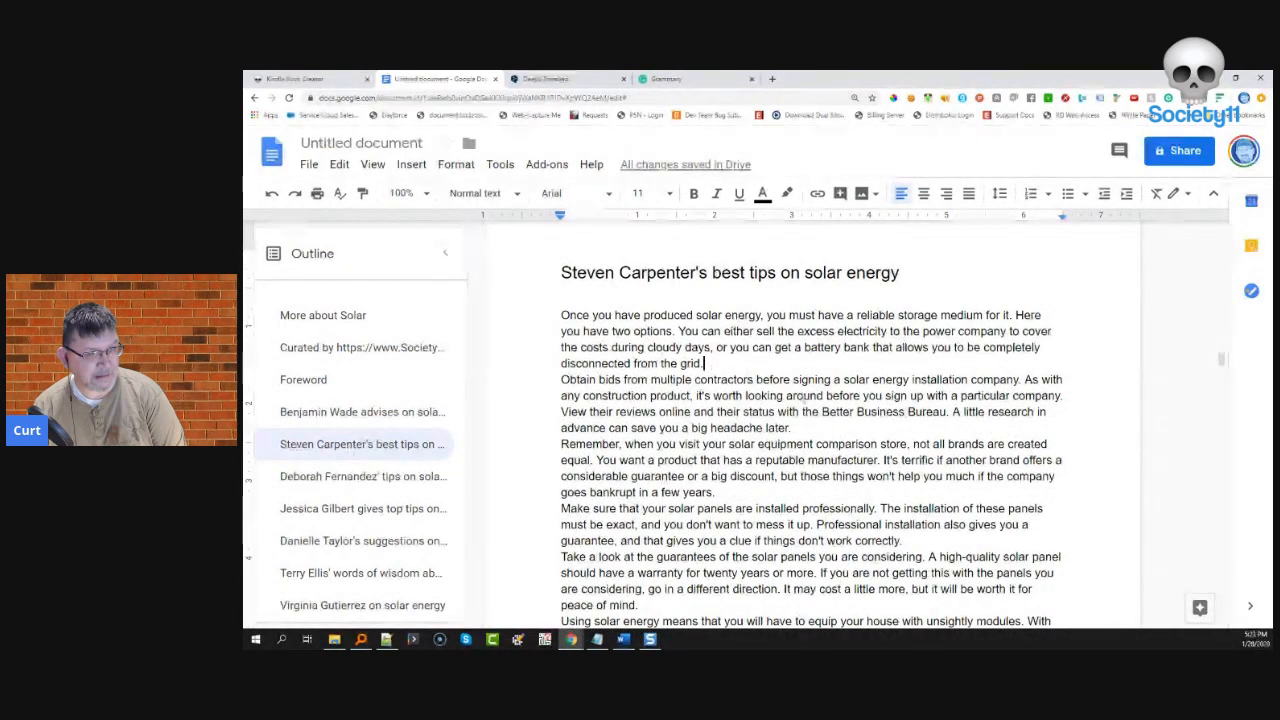
pyautogui.click(792, 444)
pyautogui.press('Return')
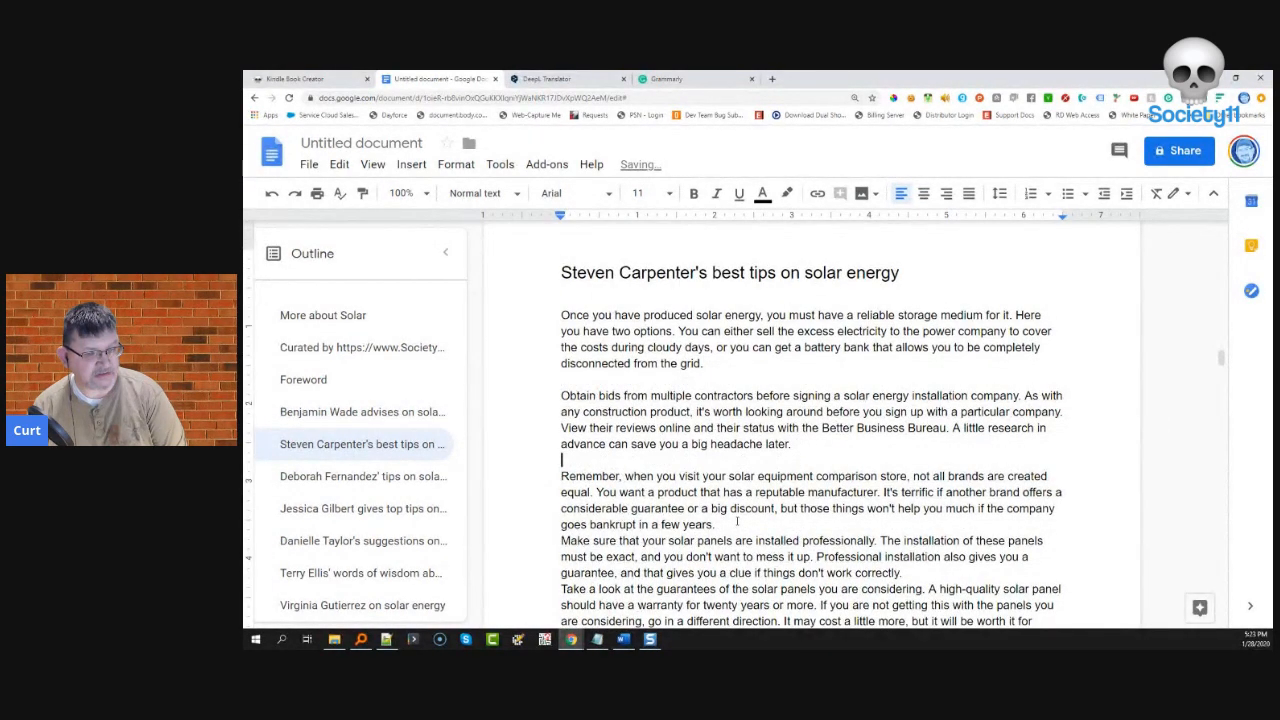
pyautogui.press('Return')
# - Add blank lines after the installation, peace-of-mind, passive solar, as-it-should and carbon footprint paragraphs
pyautogui.scroll(-2, 760, 450)
pyautogui.click(903, 428)
pyautogui.press('Return')
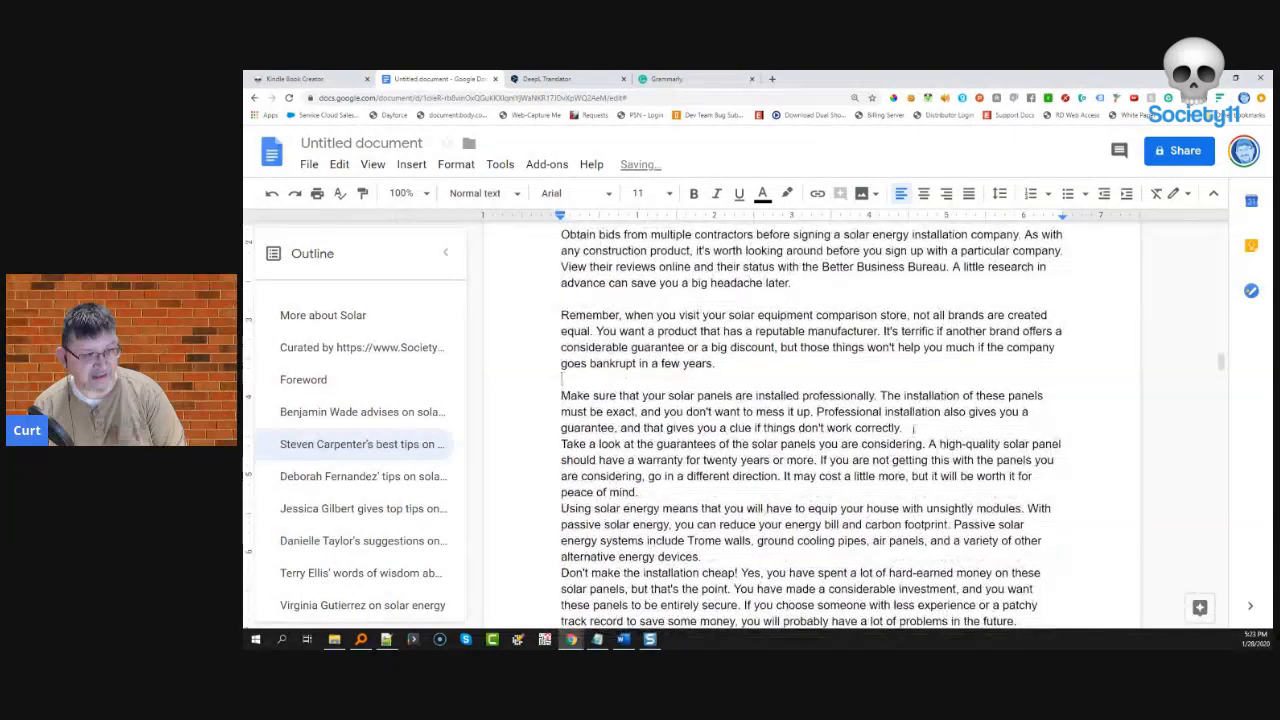
pyautogui.press('Return')
pyautogui.click(703, 573)
pyautogui.press('Return')
pyautogui.scroll(-3, 669, 450)
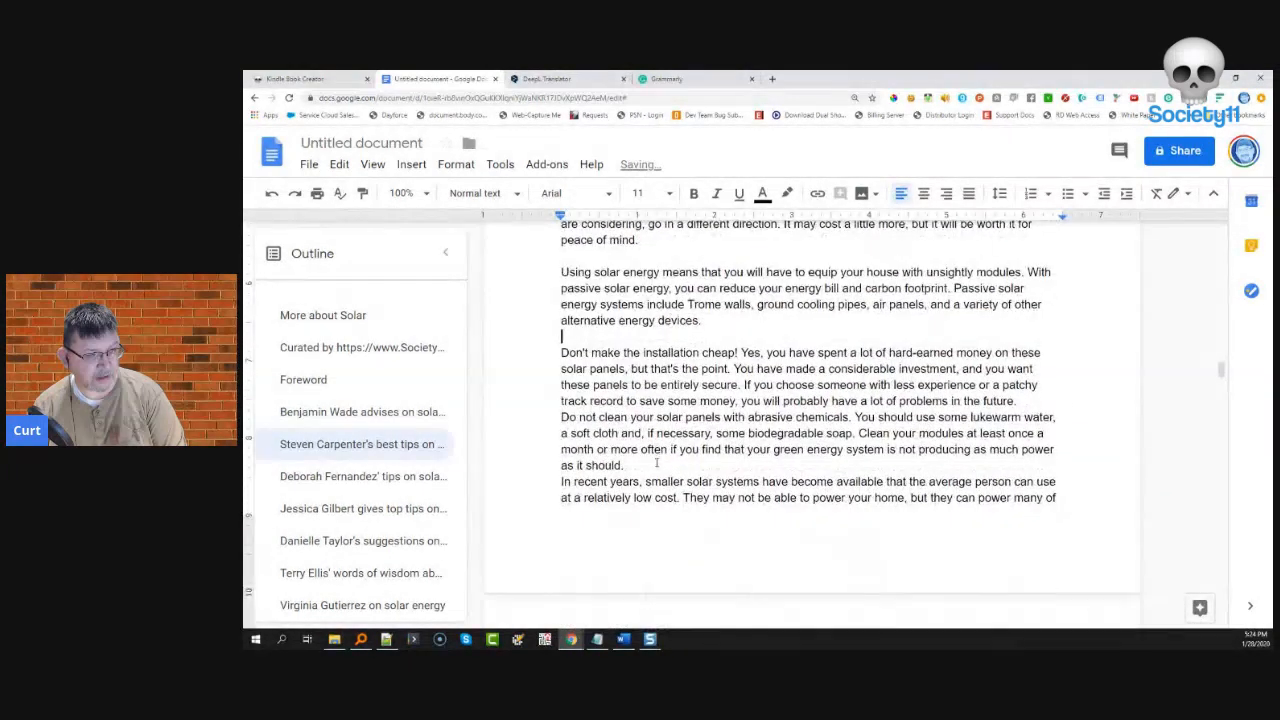
pyautogui.press('Return')
pyautogui.scroll(-4, 760, 450)
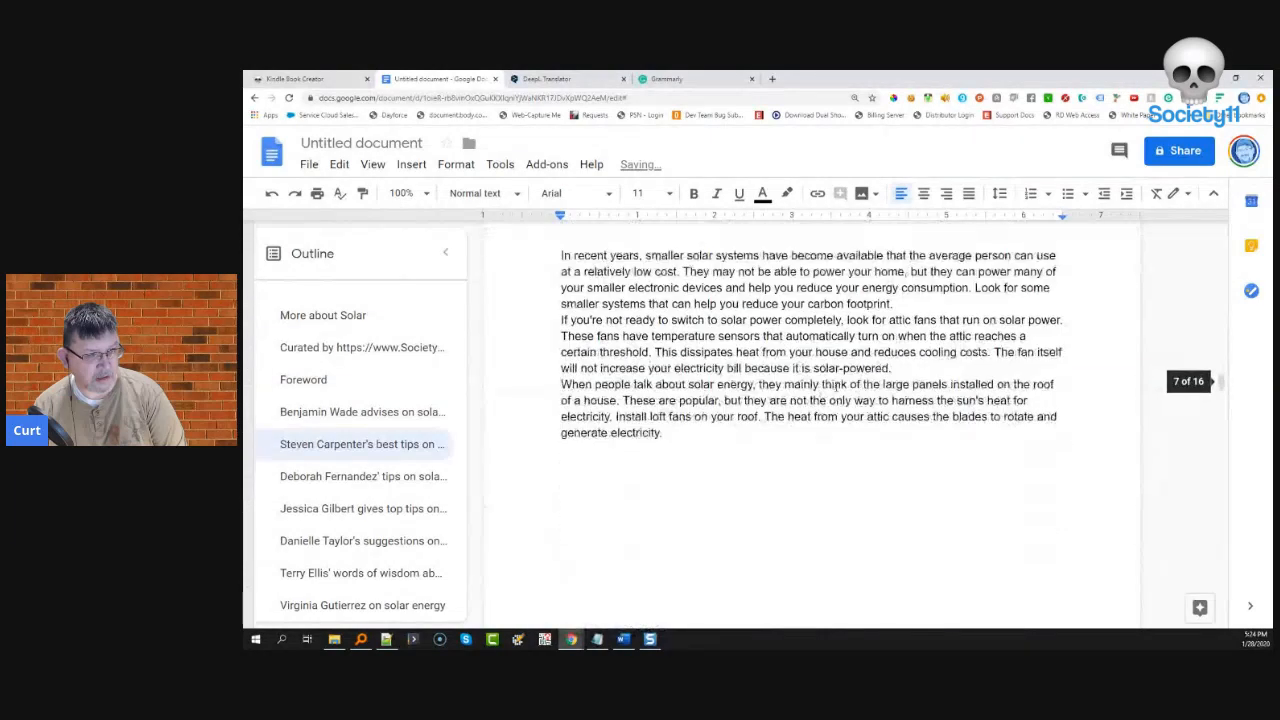
pyautogui.click(897, 308)
pyautogui.press('Return')
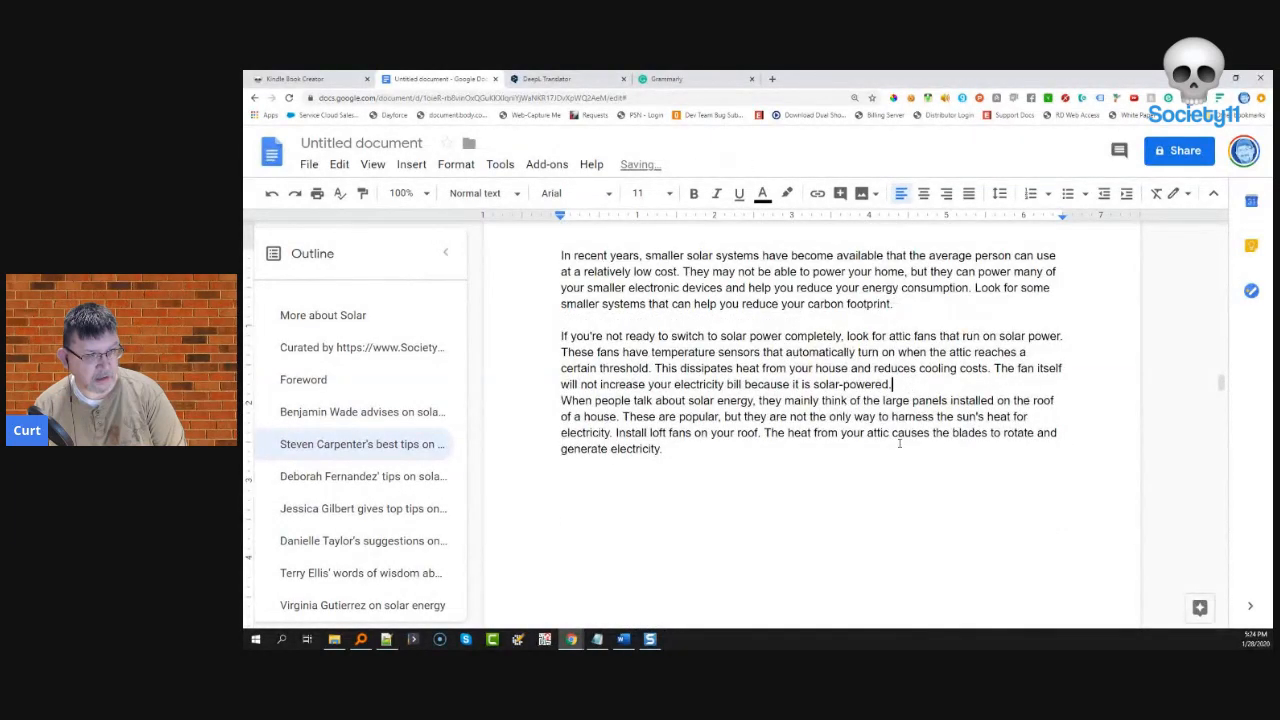
# - Separate the project-forward, value-for-money, reduce-costs, energy-every-month and dust-them-yourself paragraphs
pyautogui.scroll(-10, 700, 500)
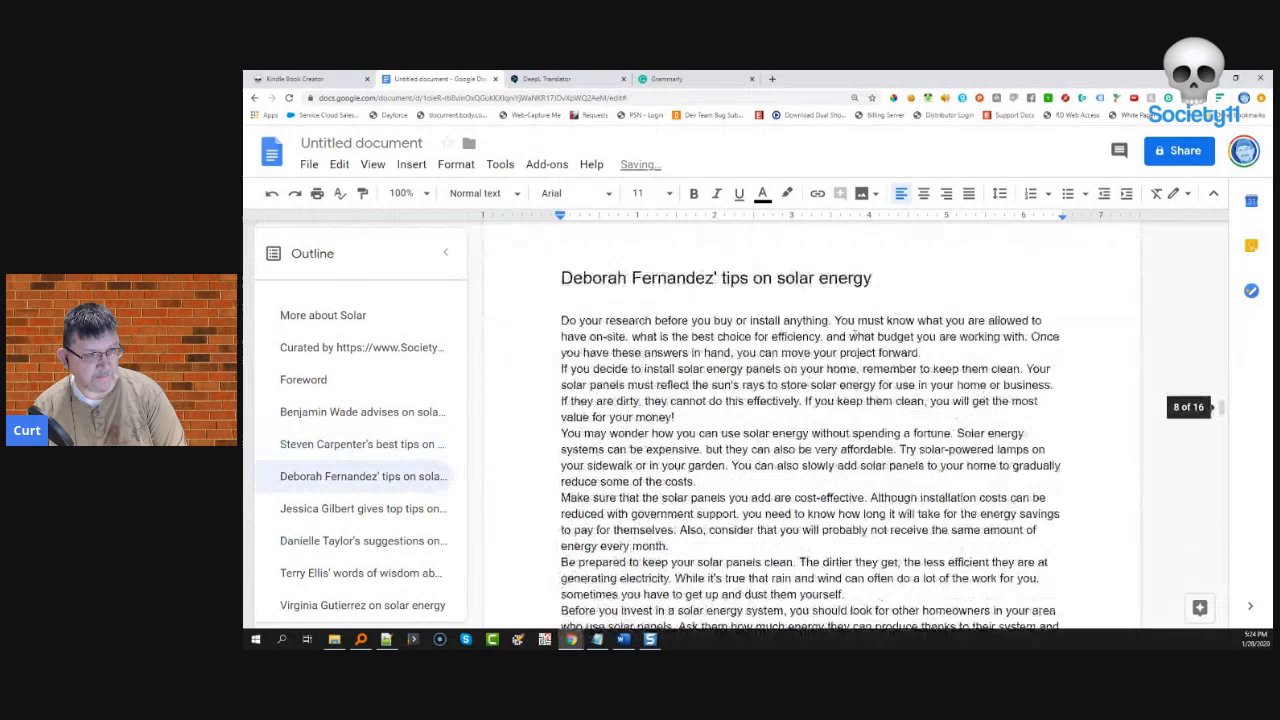
pyautogui.click(921, 353)
pyautogui.press('Return')
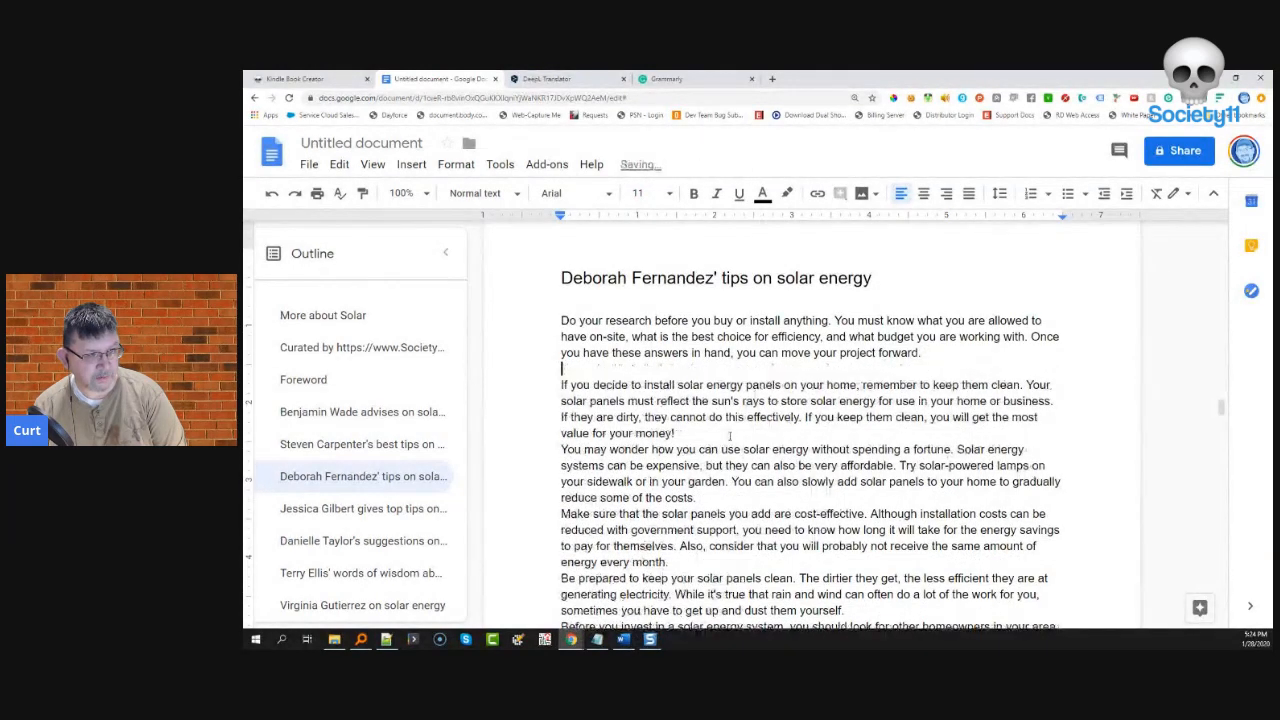
pyautogui.click(692, 432)
pyautogui.press('Return')
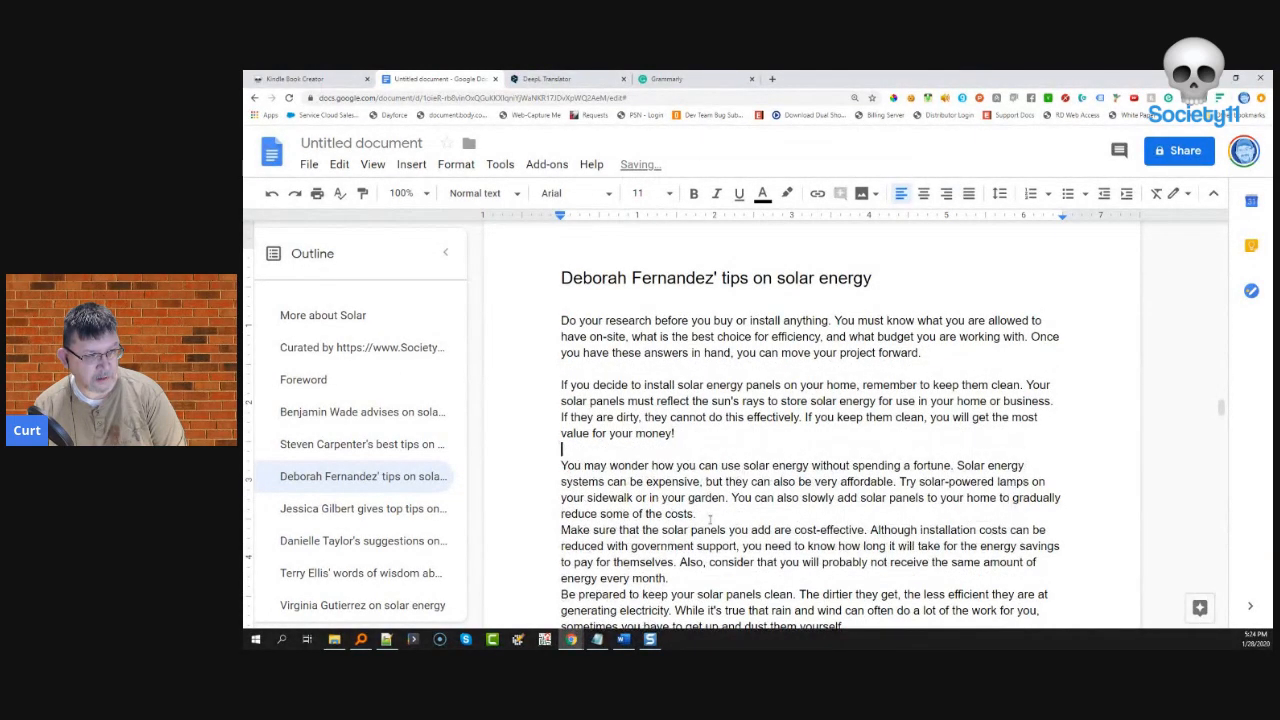
pyautogui.click(710, 517)
pyautogui.press('Return')
pyautogui.scroll(-1, 693, 497)
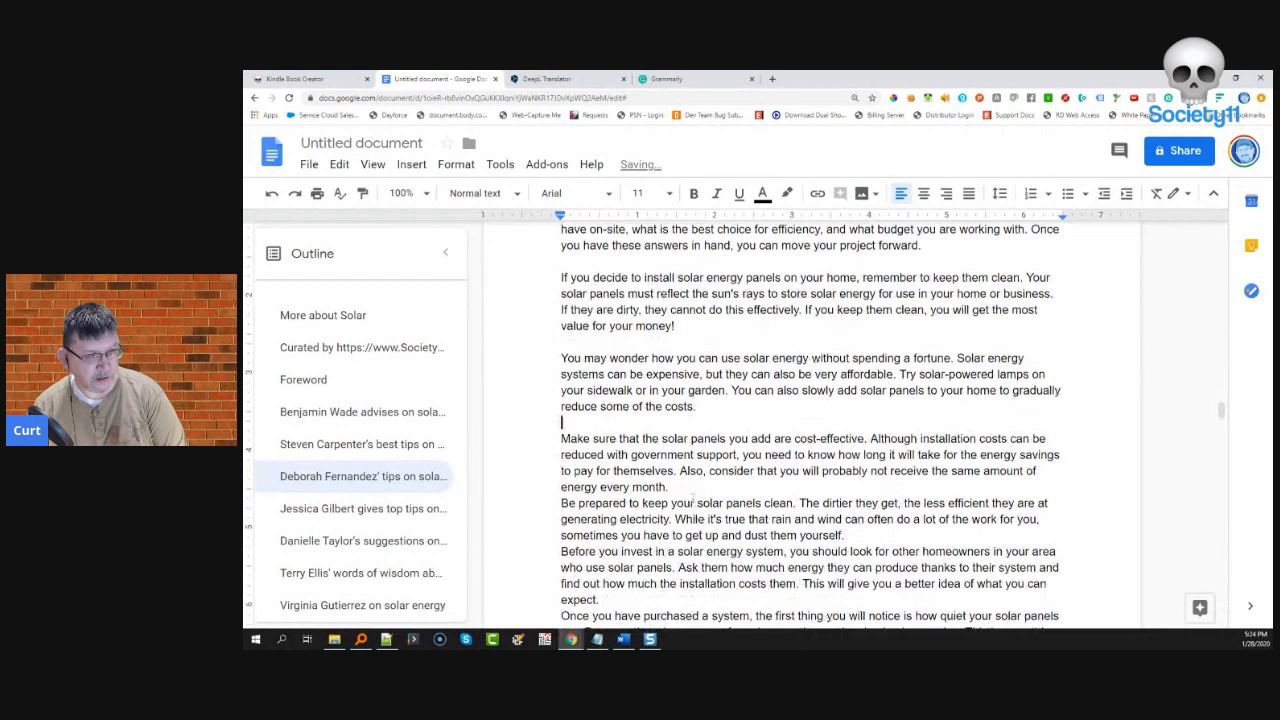
pyautogui.press('Return')
pyautogui.scroll(-1, 691, 487)
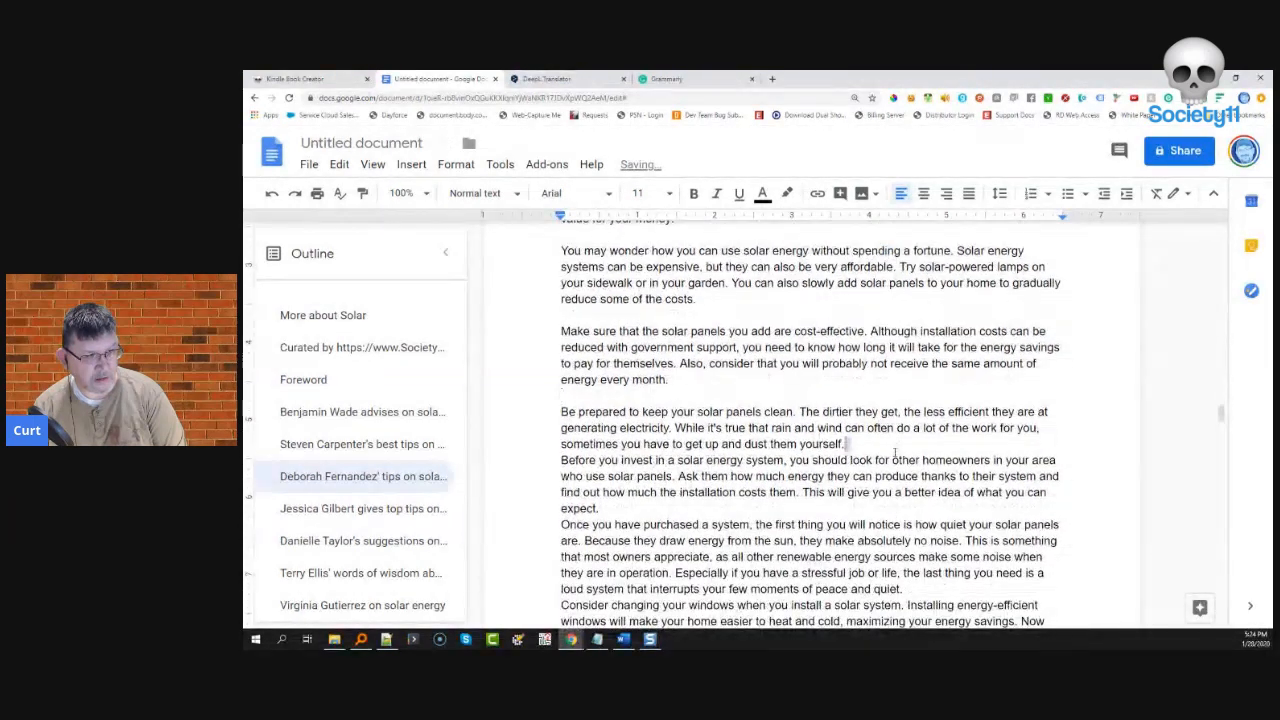
pyautogui.click(1141, 437)
pyautogui.press('Return')
# - Add blank lines after the paragraphs ending 'expect.' and 'home or business'
pyautogui.scroll(-2, 810, 420)
pyautogui.click(930, 363)
pyautogui.press('Return')
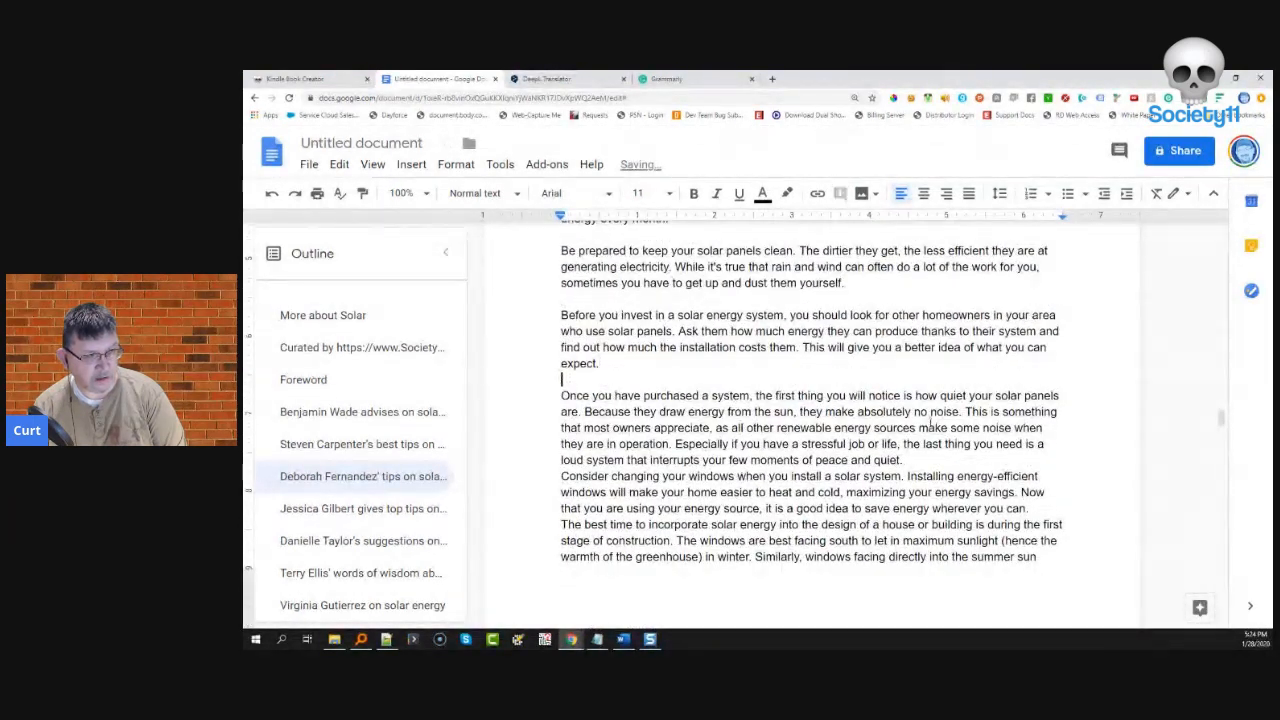
pyautogui.scroll(-3, 880, 420)
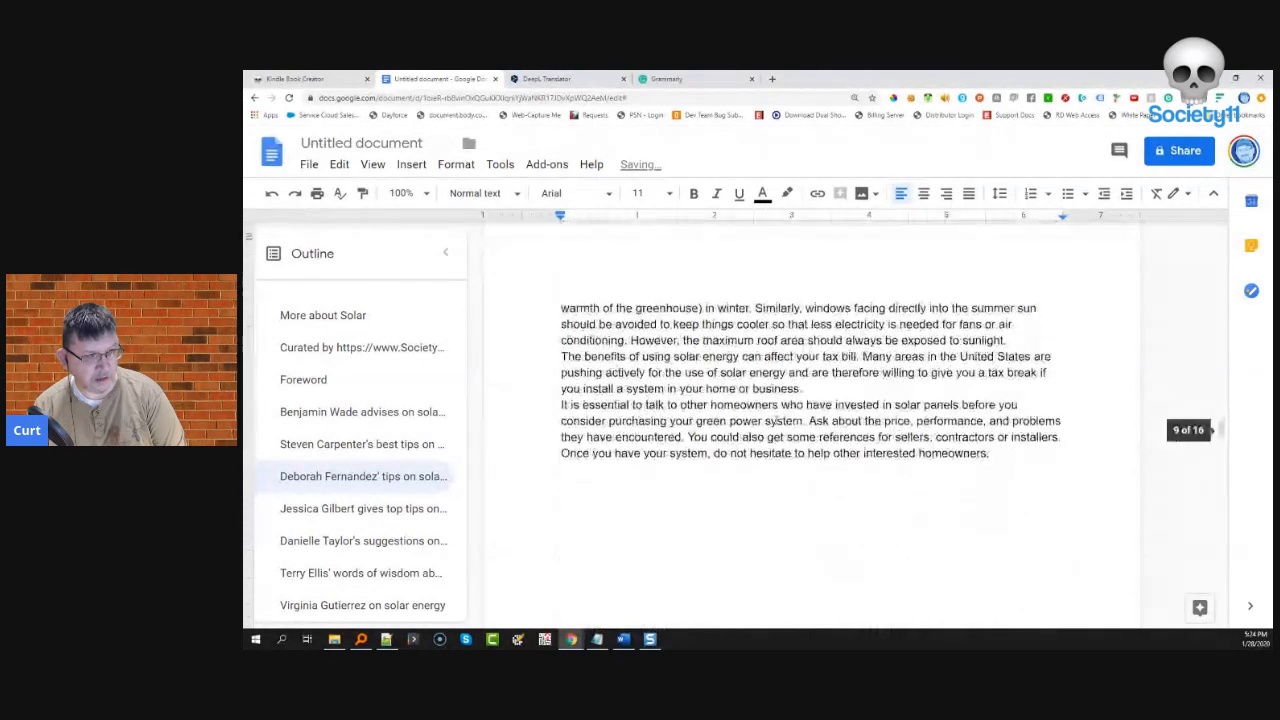
pyautogui.click(806, 388)
pyautogui.press('Return')
pyautogui.scroll(-5, 753, 432)
# - Split the next contributor's over-time, move, warranty, income tax and same-time paragraphs with blank lines
pyautogui.click(926, 410)
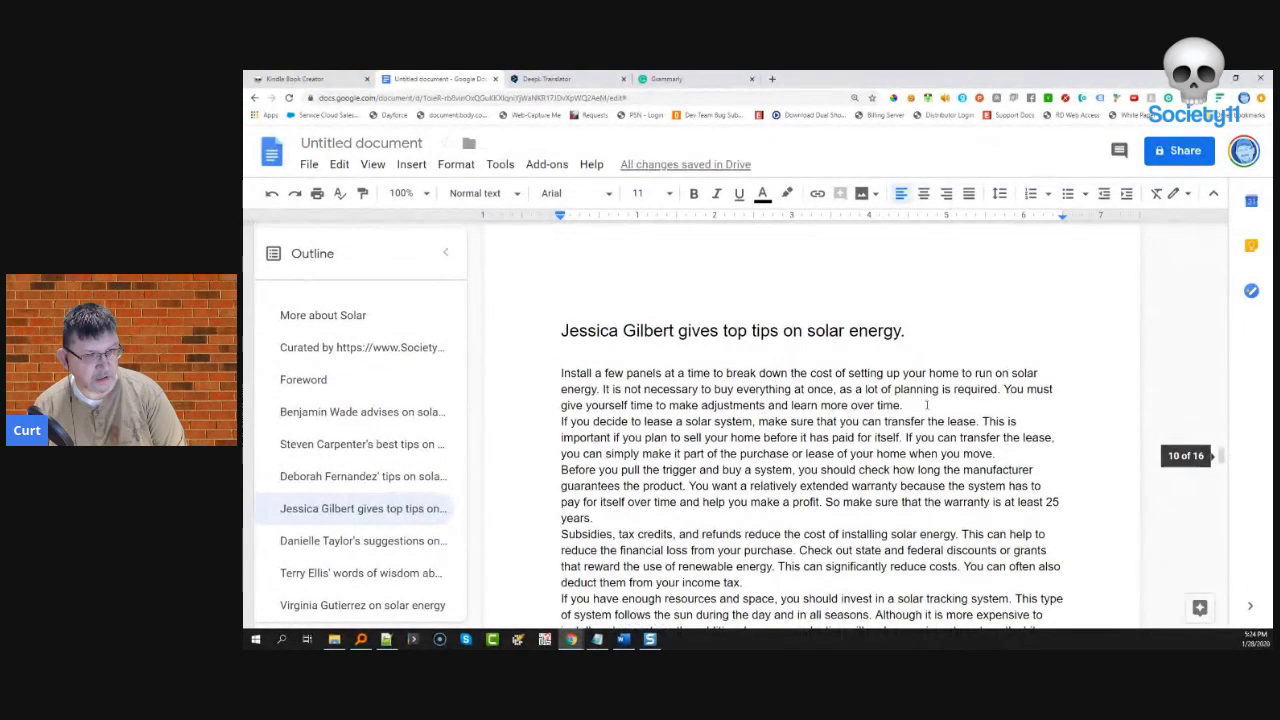
pyautogui.press('Return')
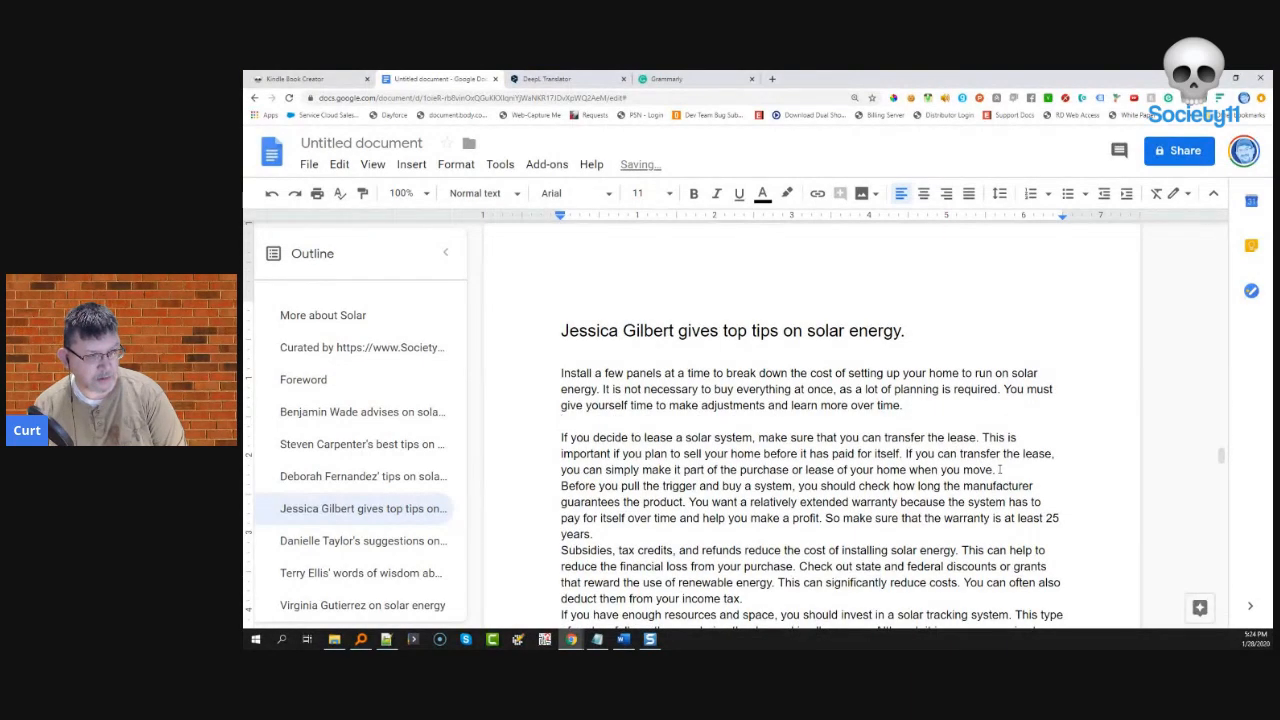
pyautogui.press('Return')
pyautogui.scroll(-3, 597, 389)
pyautogui.click(594, 389)
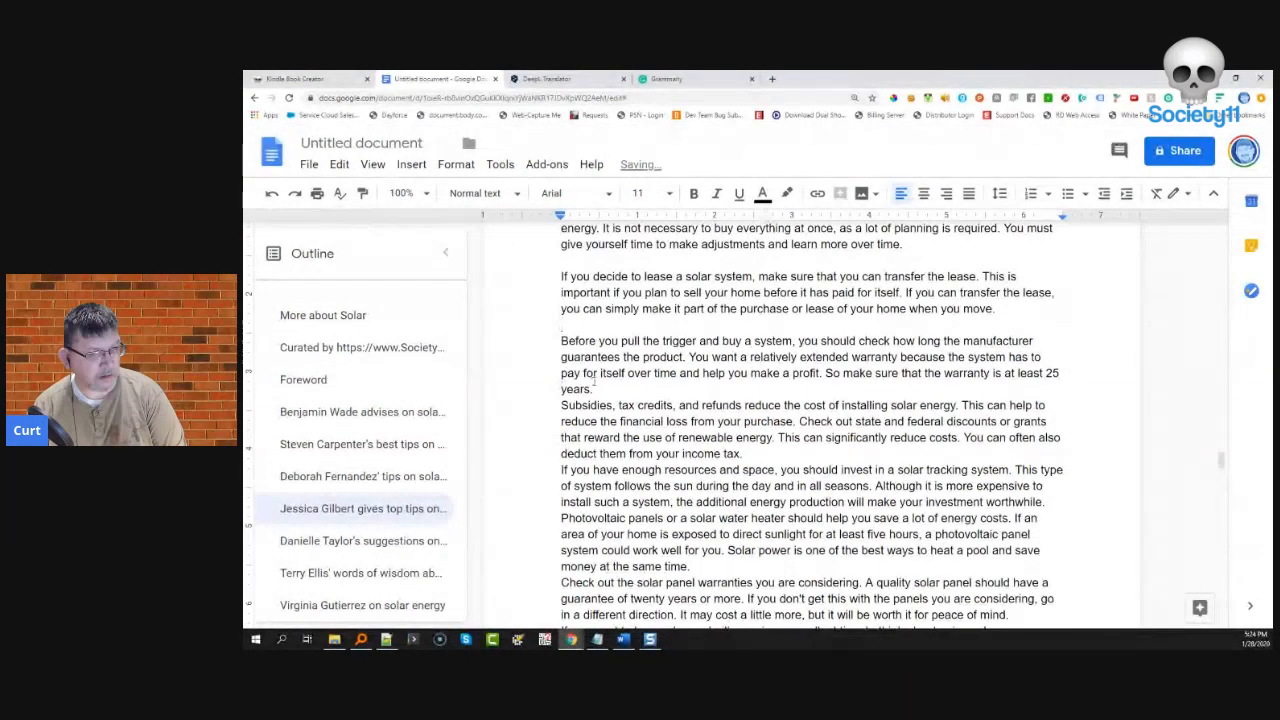
pyautogui.press('Return')
pyautogui.click(742, 469)
pyautogui.press('Return')
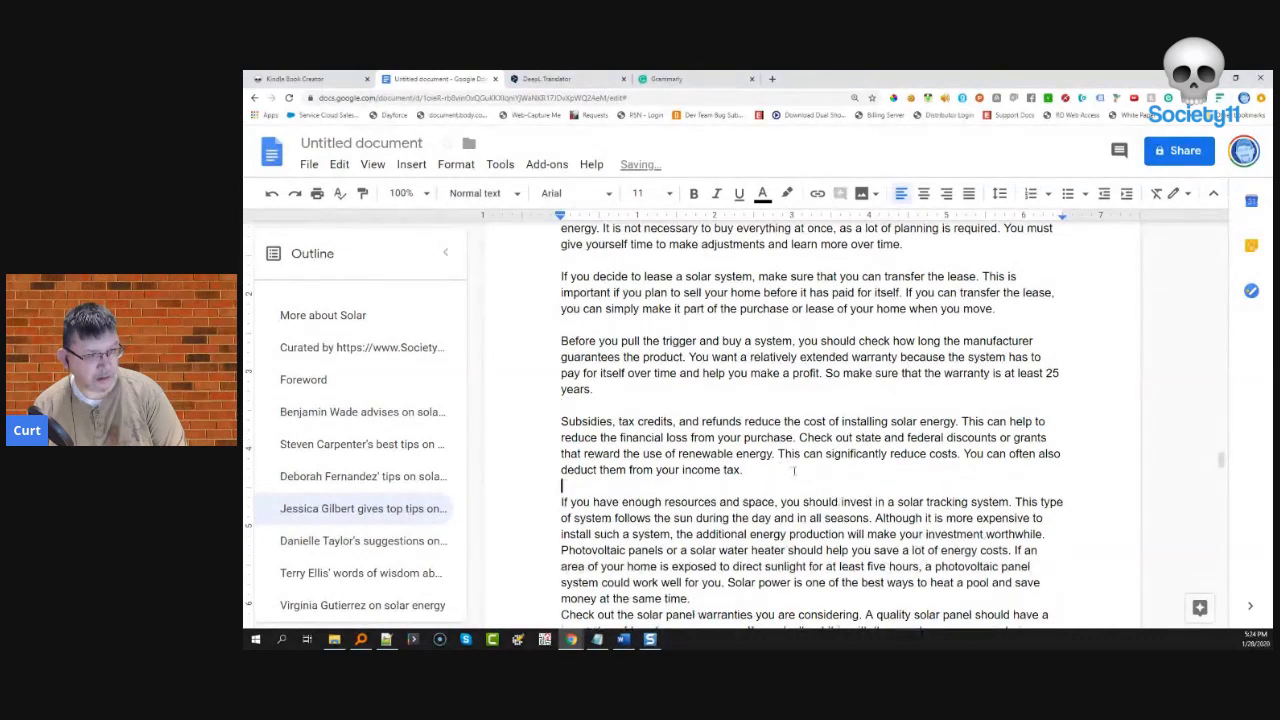
pyautogui.scroll(-3, 703, 446)
pyautogui.click(693, 437)
pyautogui.press('Return')
# - Add blank lines after the research, path lighting, material-in-question, installation and settled-down paragraphs
pyautogui.scroll(-3, 847, 333)
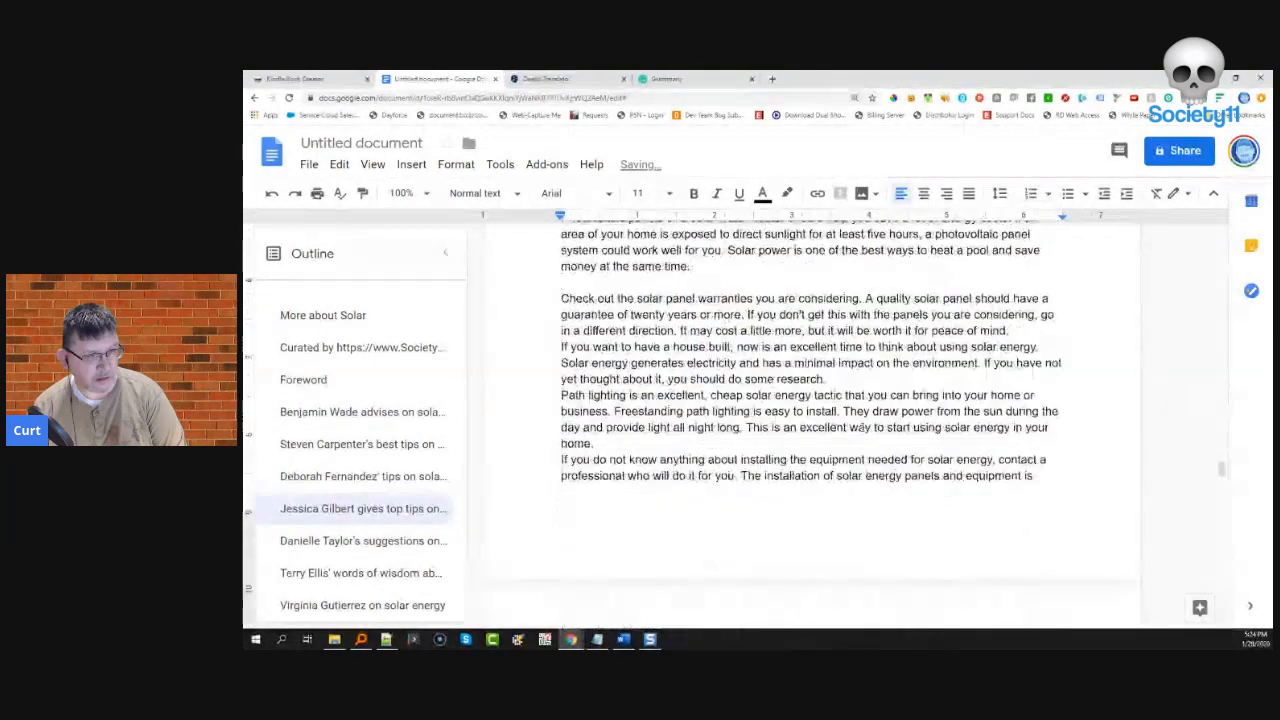
pyautogui.press('Return')
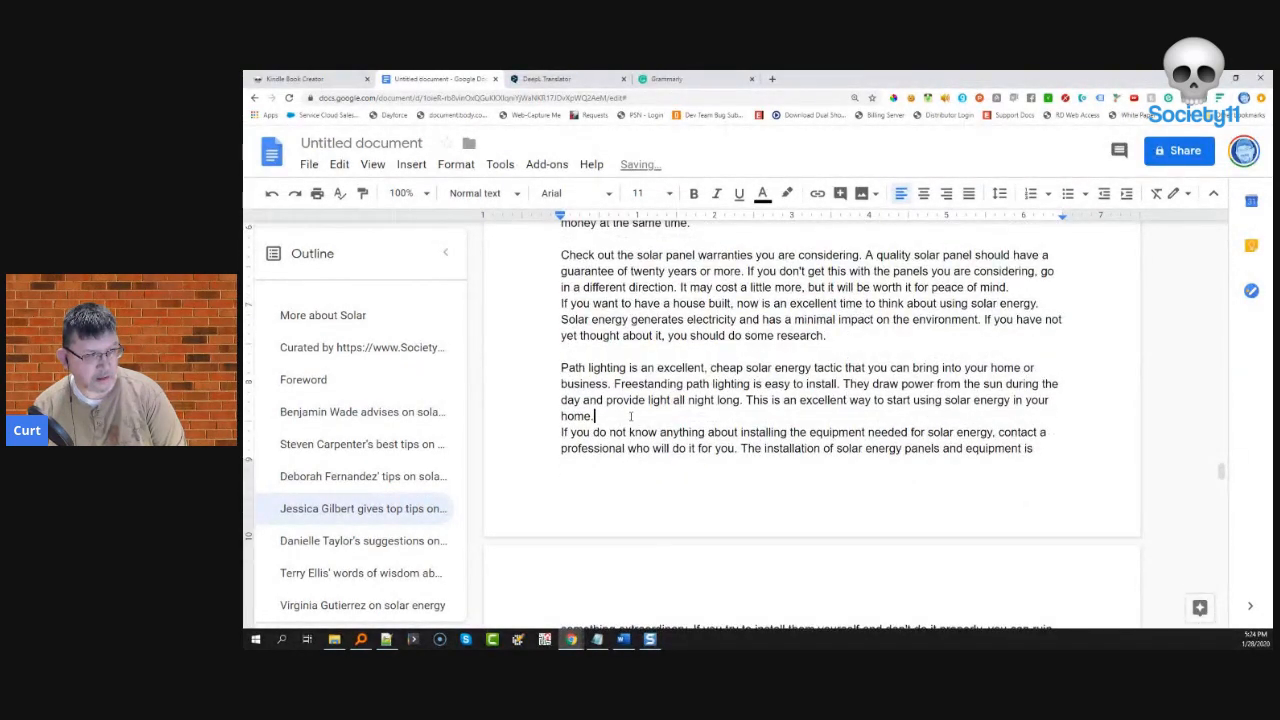
pyautogui.press('Return')
pyautogui.scroll(-3, 630, 416)
pyautogui.click(697, 356)
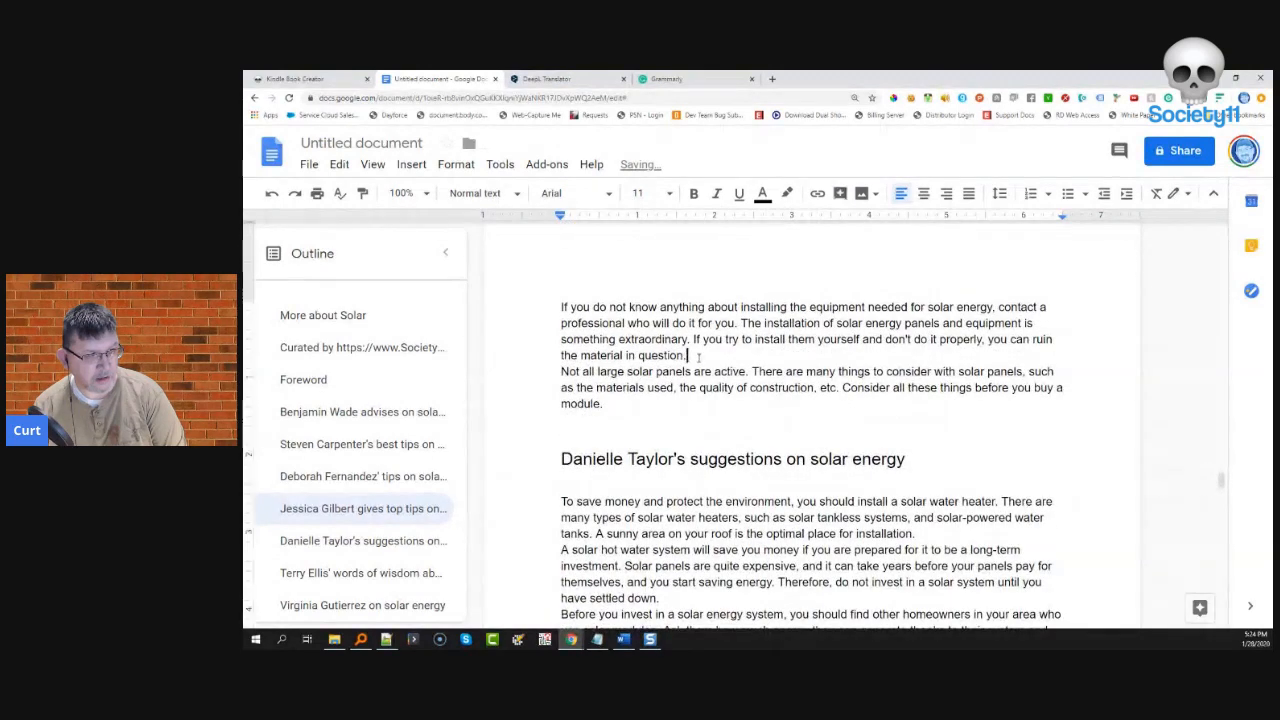
pyautogui.press('Return')
pyautogui.scroll(-4, 771, 346)
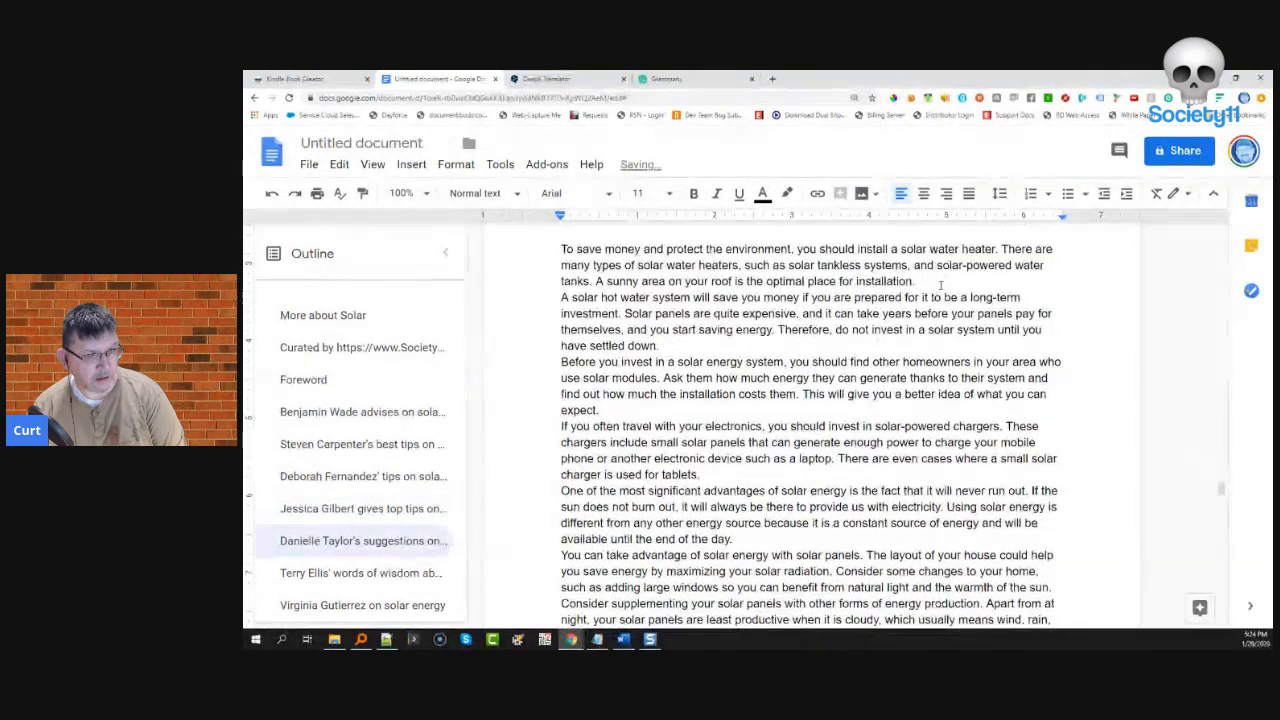
pyautogui.click(940, 286)
pyautogui.press('Return')
pyautogui.press('Return')
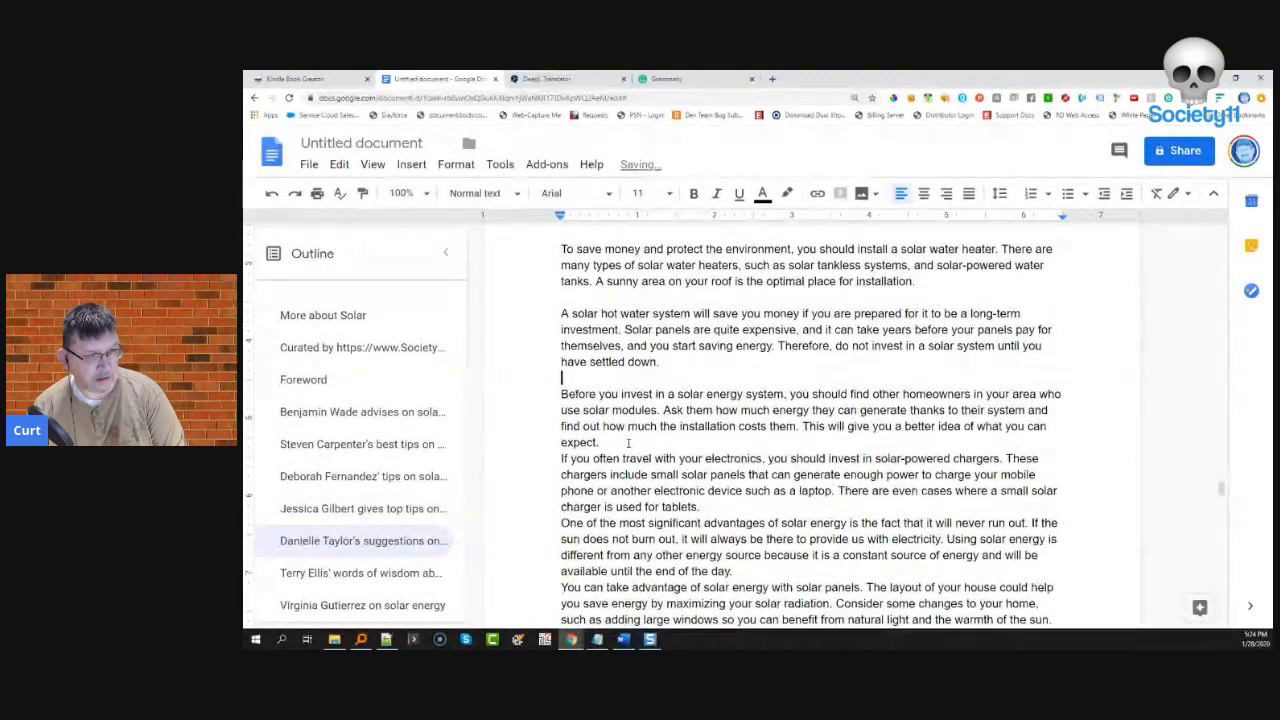
pyautogui.click(696, 442)
pyautogui.press('Return')
pyautogui.press('Return')
# - Separate the not-in-use and efficiency paragraphs with blank lines
pyautogui.scroll(-3, 760, 470)
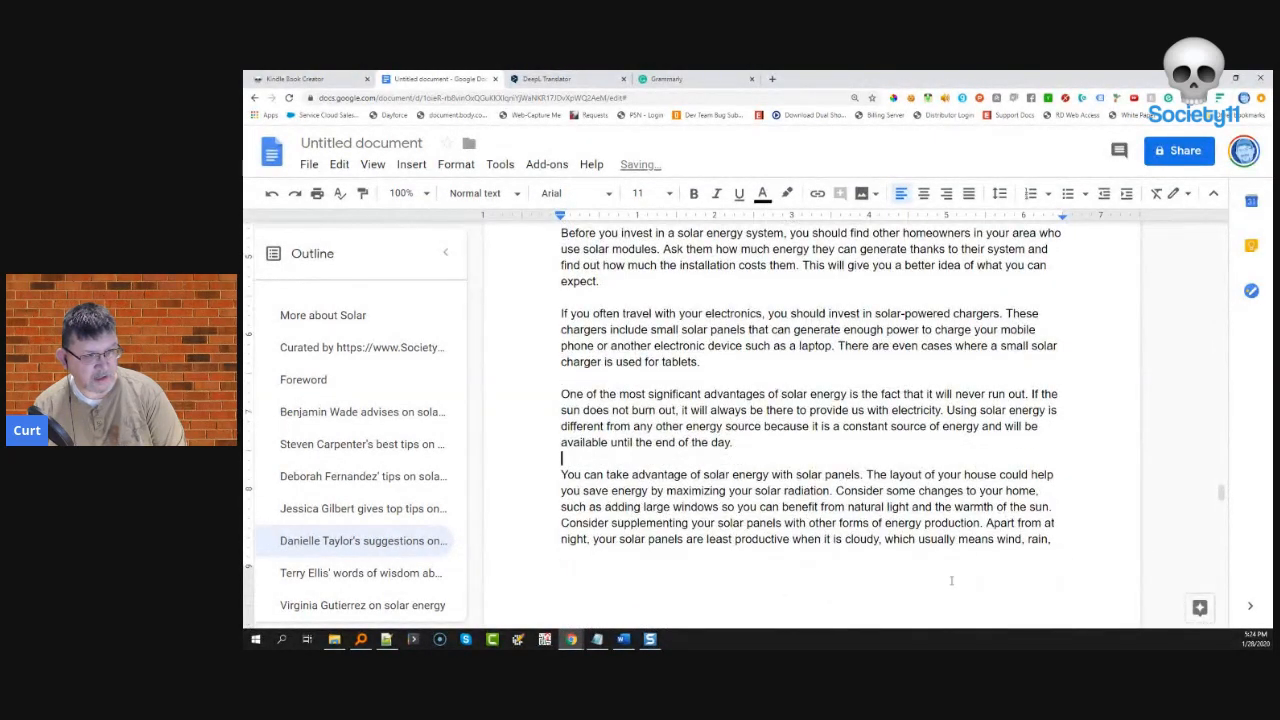
pyautogui.scroll(-5, 951, 580)
pyautogui.click(938, 324)
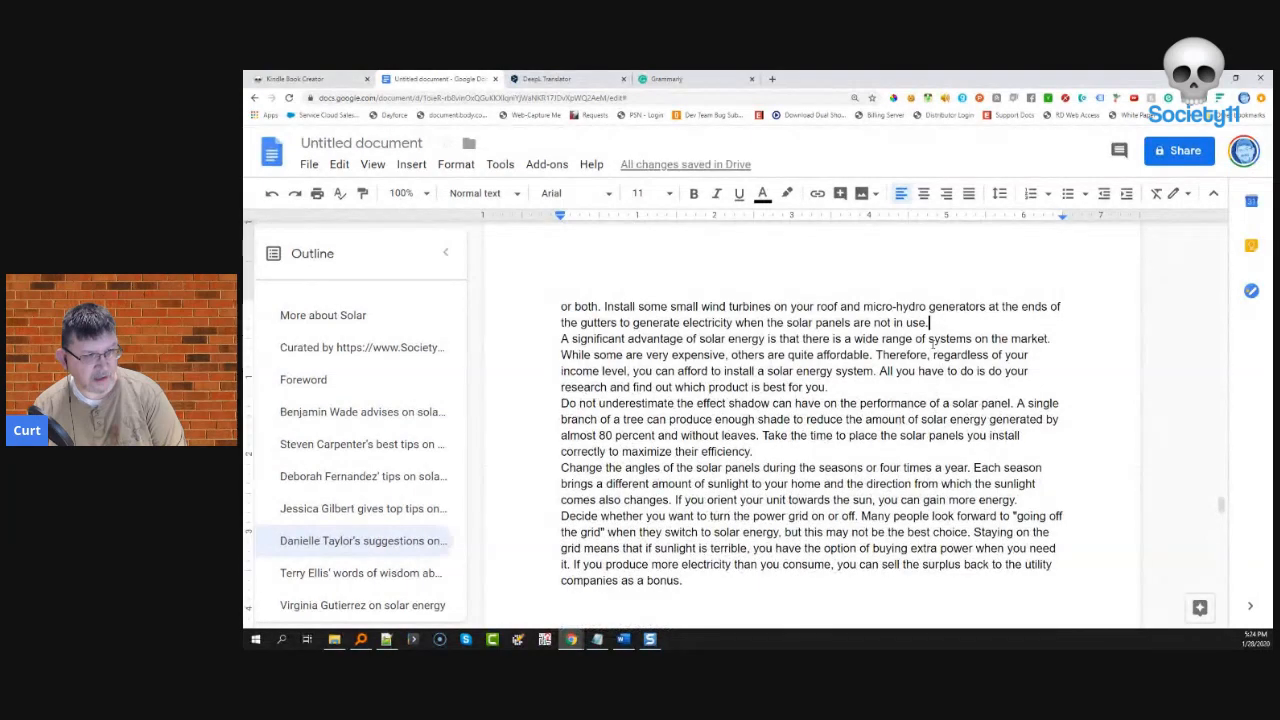
pyautogui.press('Return')
pyautogui.click(768, 487)
pyautogui.press('Return')
pyautogui.scroll(-3, 1117, 365)
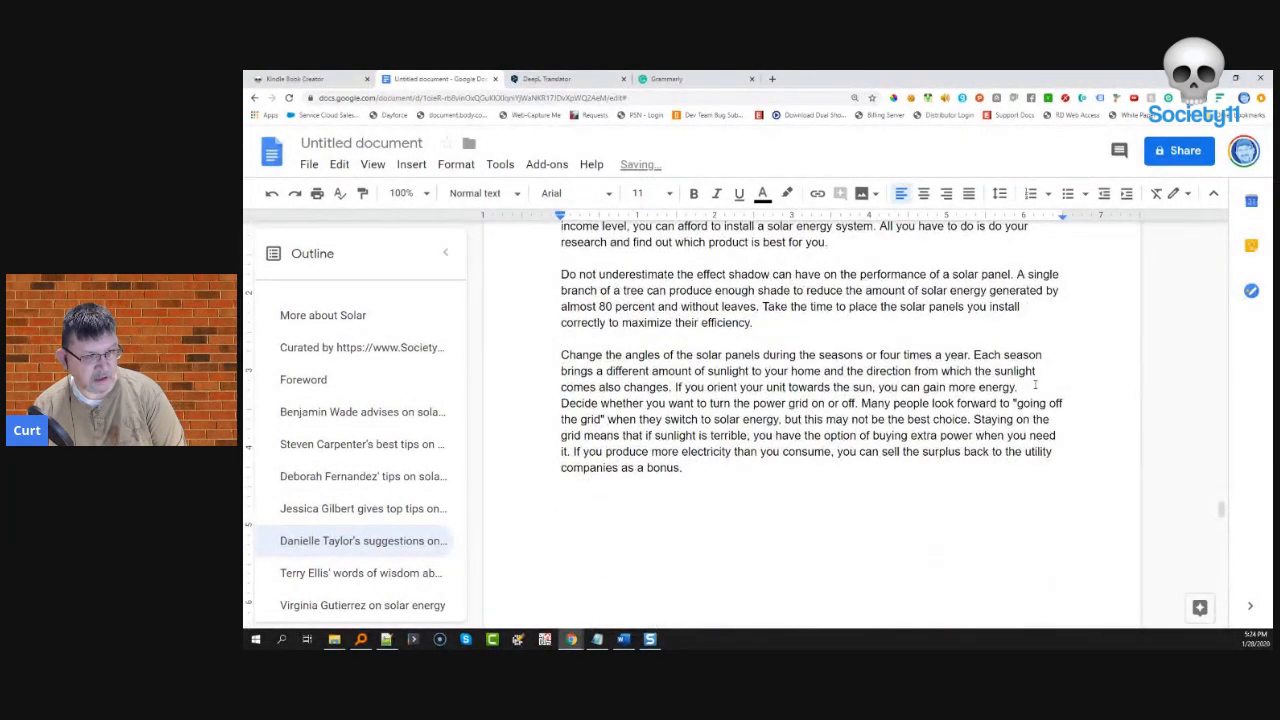
pyautogui.scroll(-10, 863, 485)
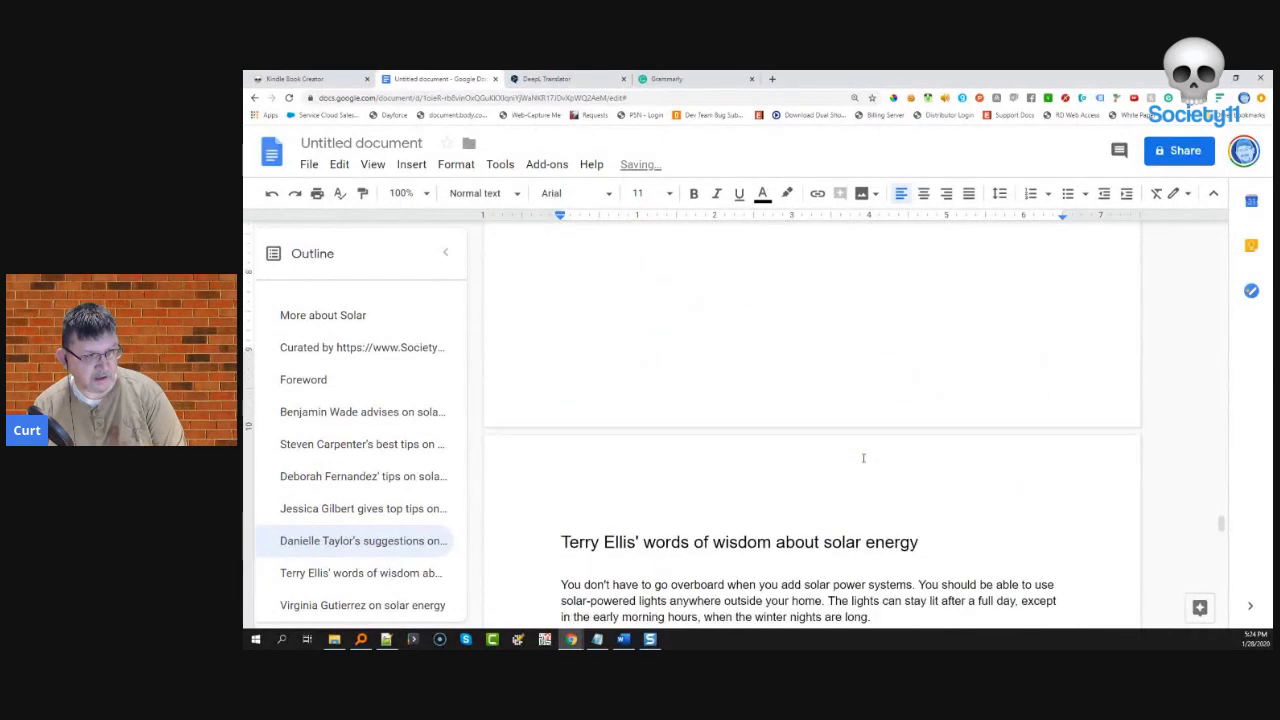
# - Split the next contributor's winter-nights, sunlight, even-better, solar-source and certifications paragraphs with blank lines
pyautogui.scroll(2, 881, 358)
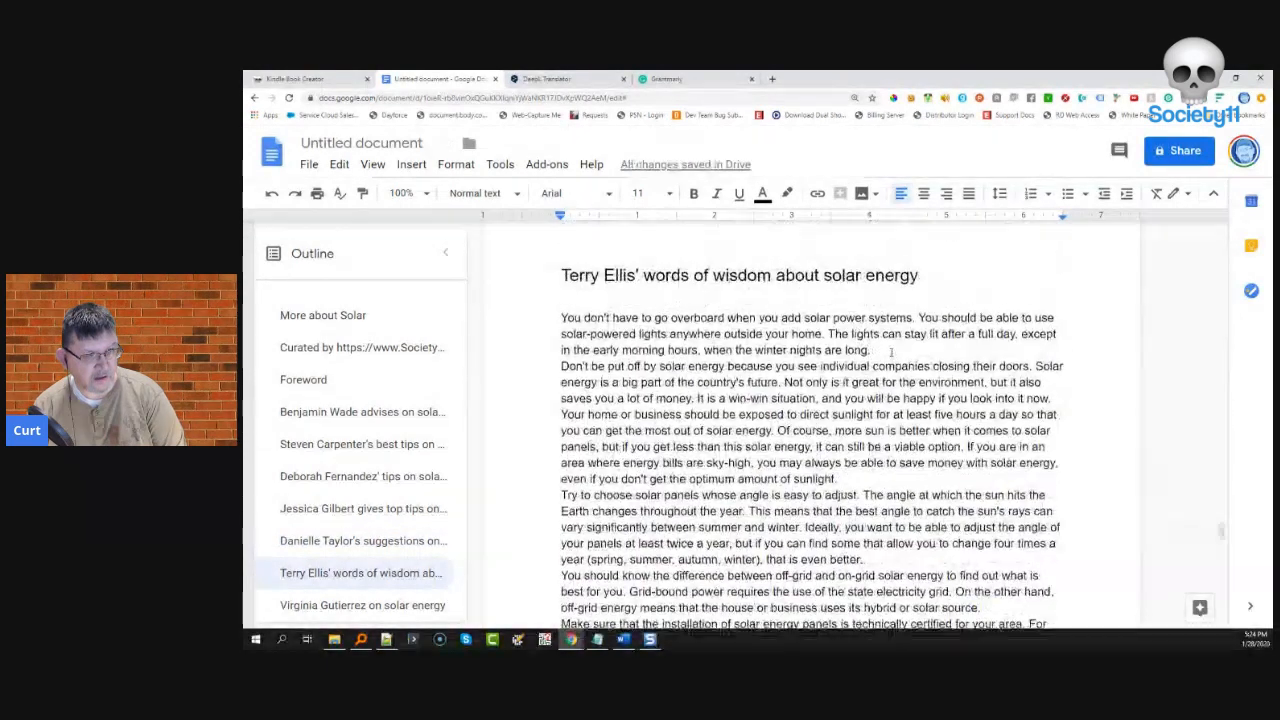
pyautogui.click(873, 350)
pyautogui.press('Return')
pyautogui.click(877, 491)
pyautogui.press('Return')
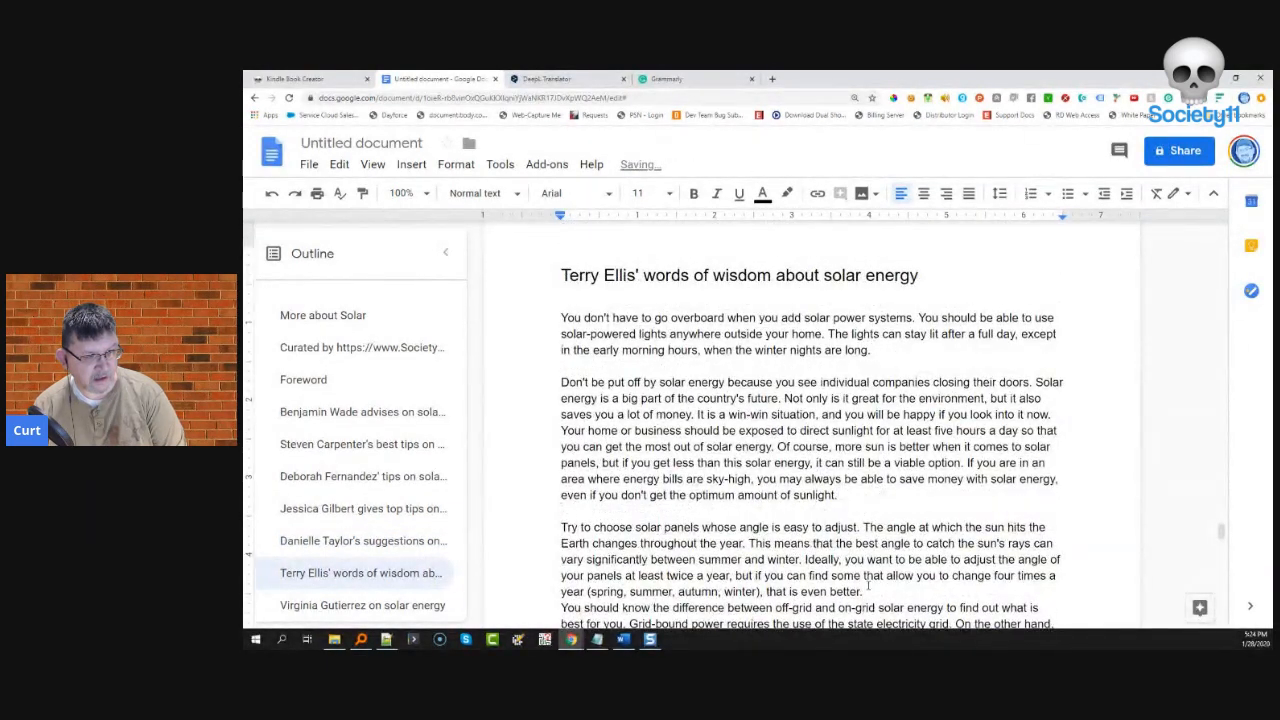
pyautogui.press('Return')
pyautogui.scroll(-3, 875, 591)
pyautogui.click(981, 387)
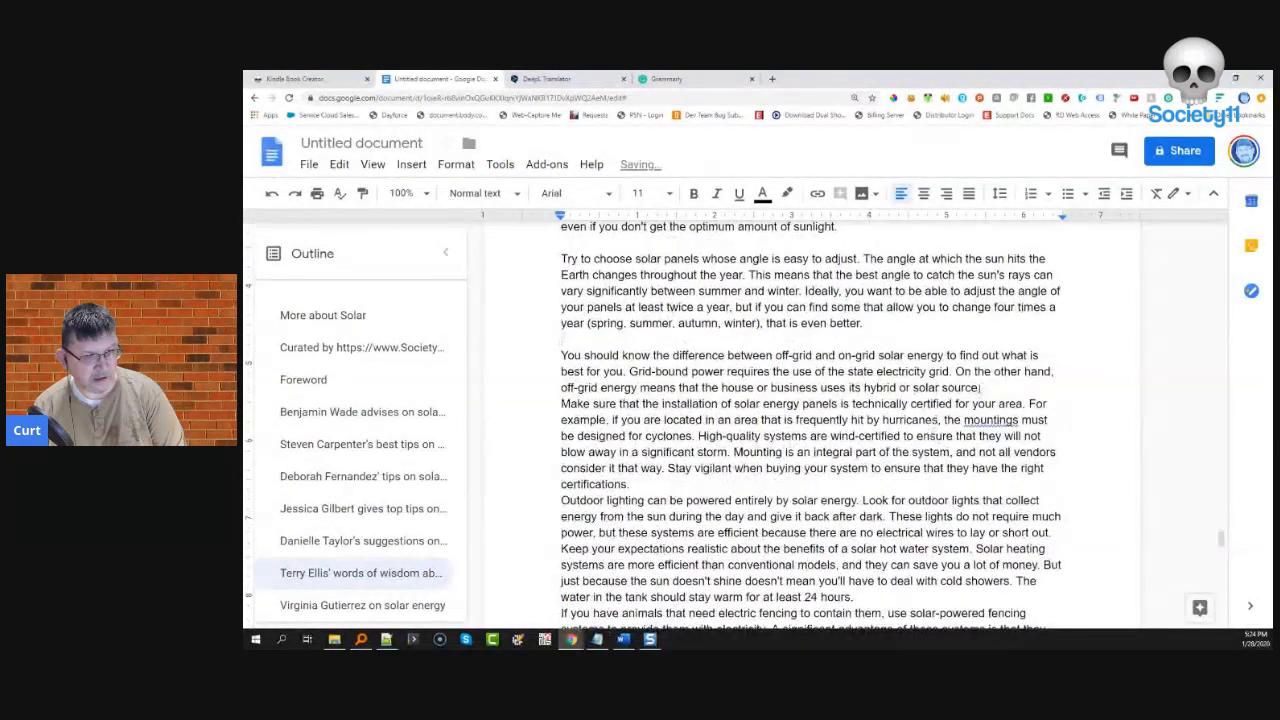
pyautogui.press('Return')
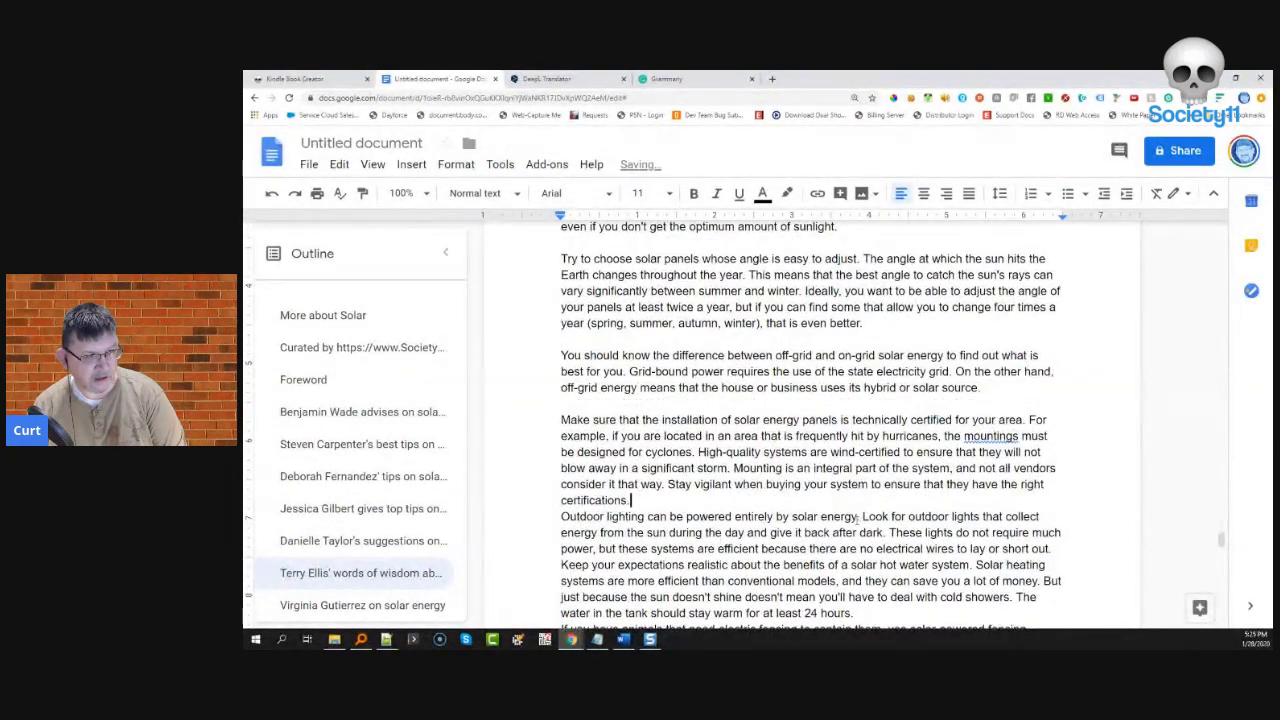
pyautogui.press('Return')
pyautogui.scroll(-2, 870, 500)
# - Add blank lines after the 24-hours and taken-along paragraphs
pyautogui.click(909, 473)
pyautogui.press('Return')
pyautogui.scroll(-5, 905, 420)
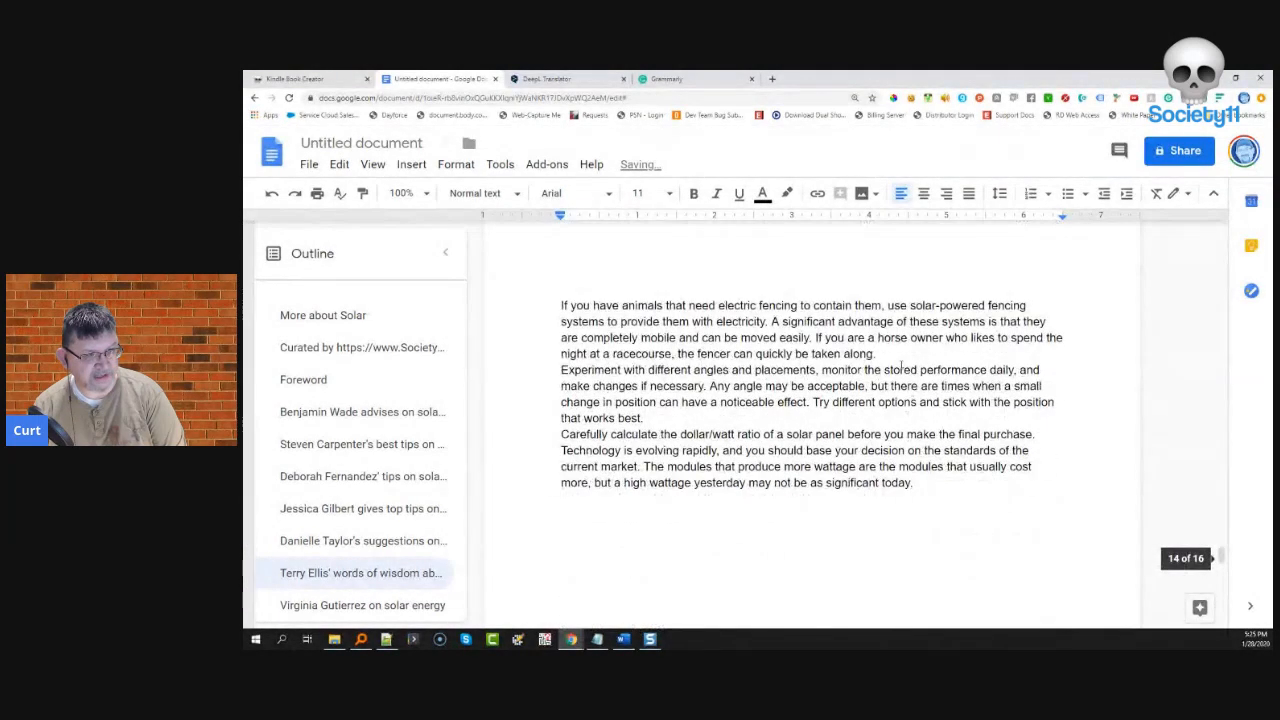
pyautogui.click(890, 354)
pyautogui.press('Return')
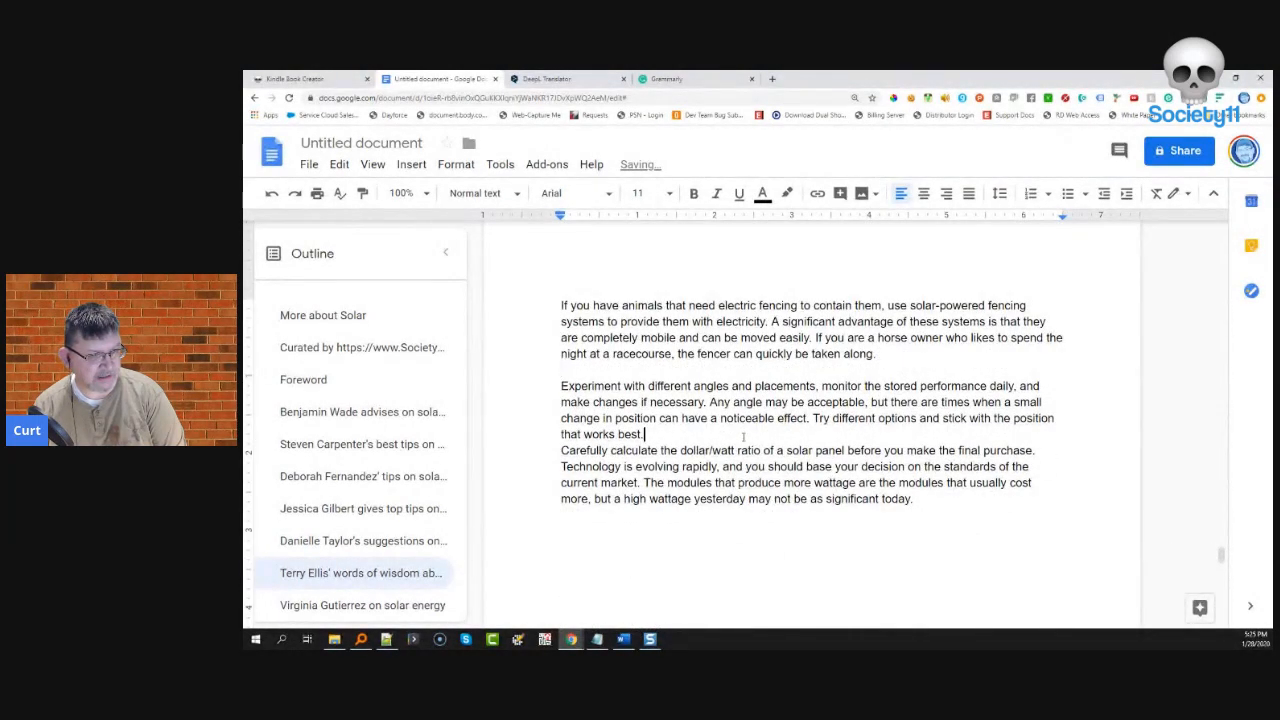
pyautogui.scroll(-10, 956, 526)
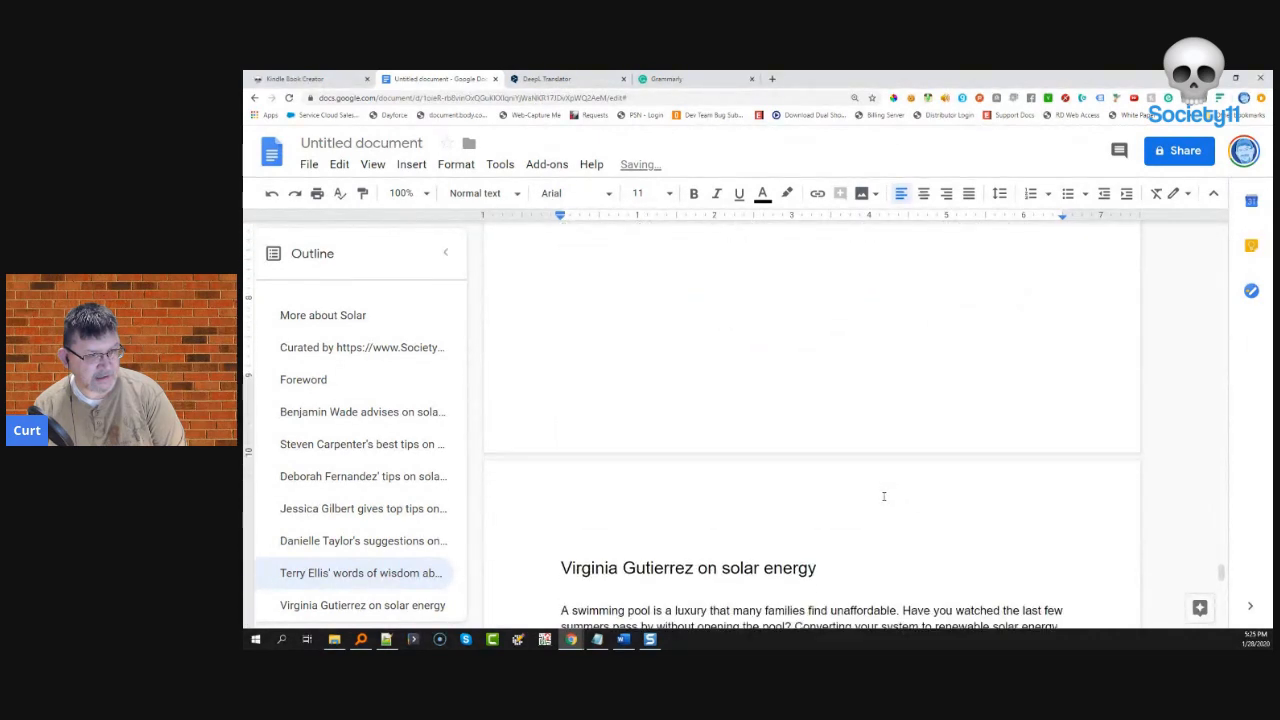
pyautogui.scroll(1, 876, 486)
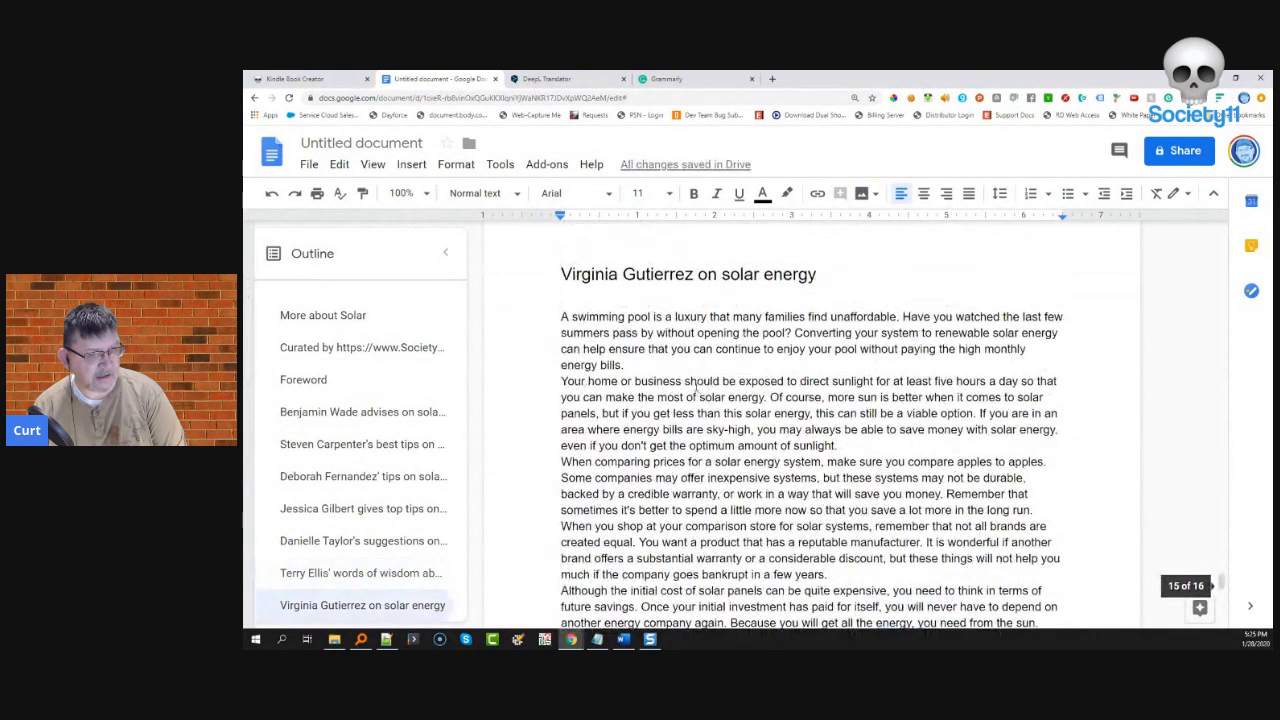
# - Separate the final contributor's energy-bills, sunlight, bankrupt and 'solar panels.' paragraphs with blank lines
pyautogui.click(624, 365)
pyautogui.press('Return')
pyautogui.click(854, 465)
pyautogui.press('Return')
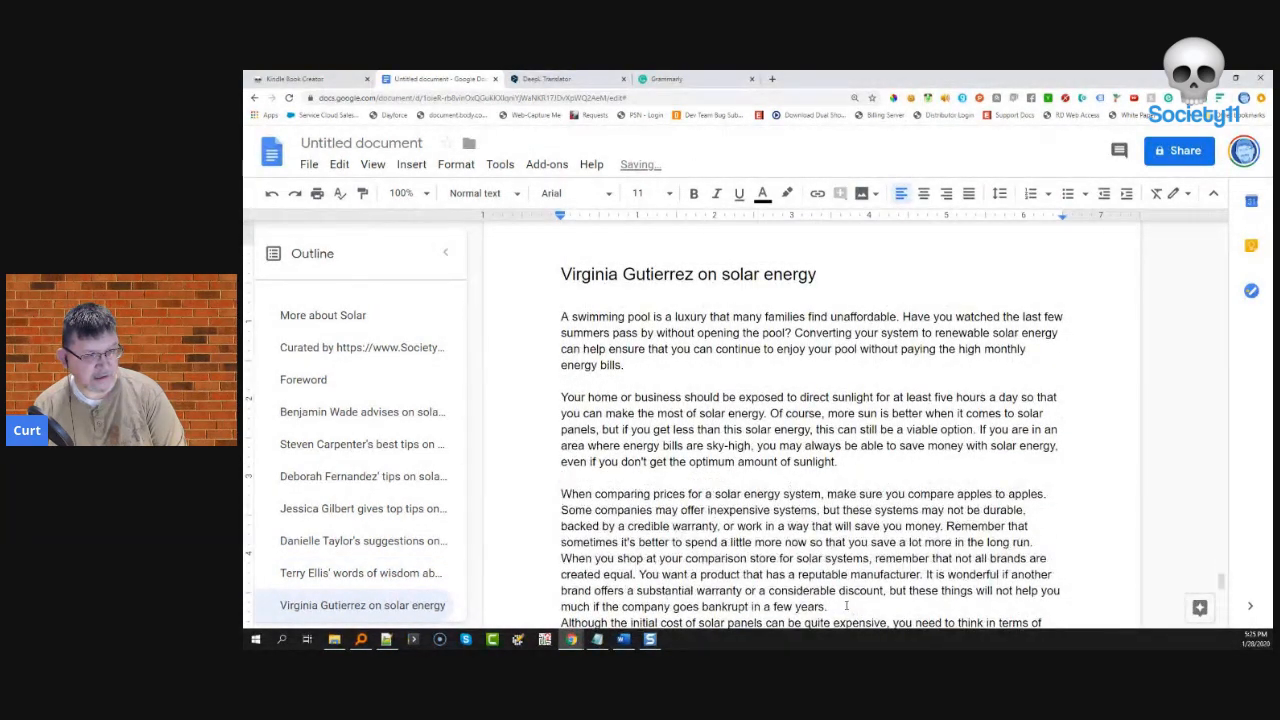
pyautogui.click(846, 606)
pyautogui.press('Return')
pyautogui.scroll(-5, 937, 467)
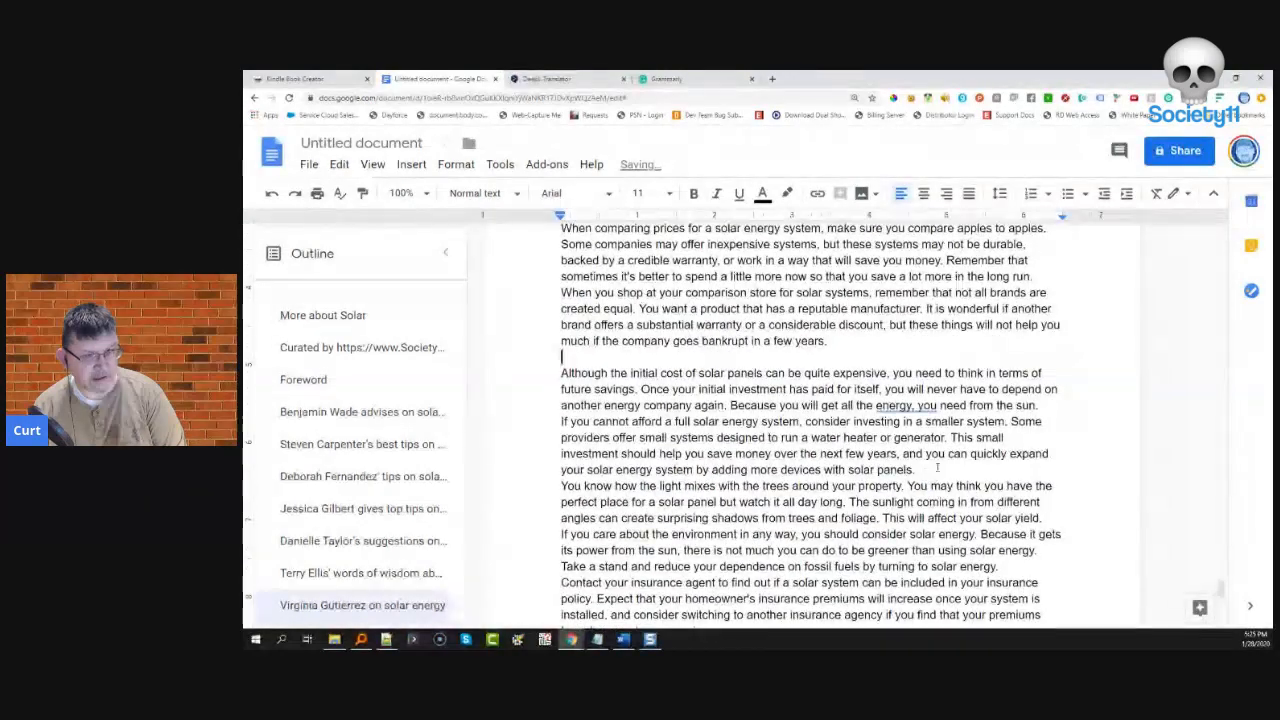
pyautogui.click(937, 468)
pyautogui.press('Return')
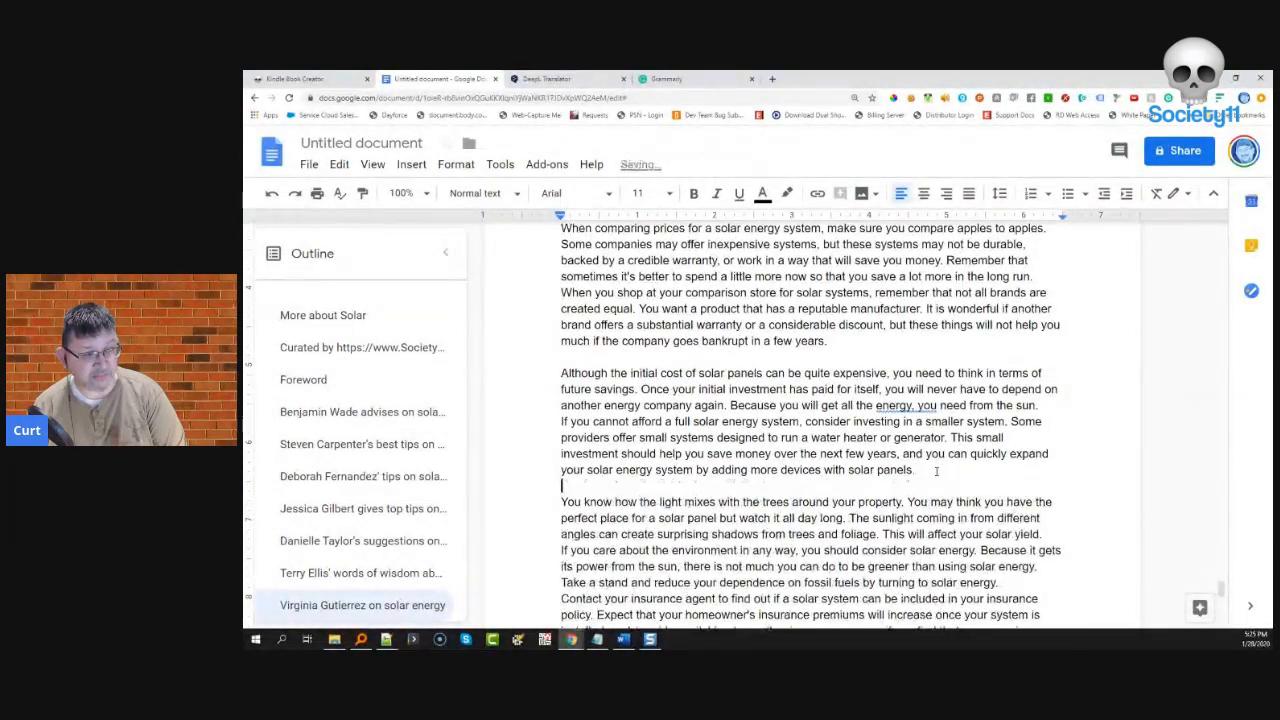
pyautogui.scroll(-3, 937, 470)
# - Add blank lines after the 'turning to solar energy.' and 'solar energy plan.' paragraphs
pyautogui.click(998, 418)
pyautogui.press('Return')
pyautogui.scroll(-3, 796, 545)
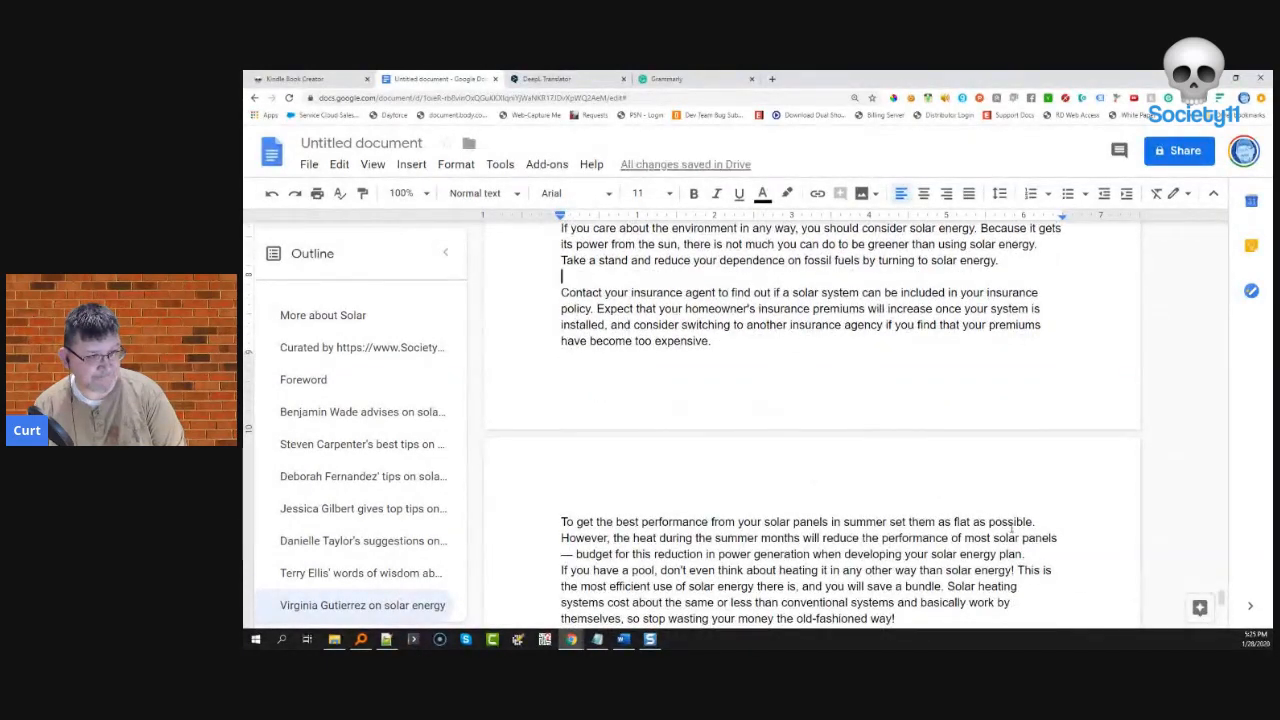
pyautogui.scroll(-1, 1041, 557)
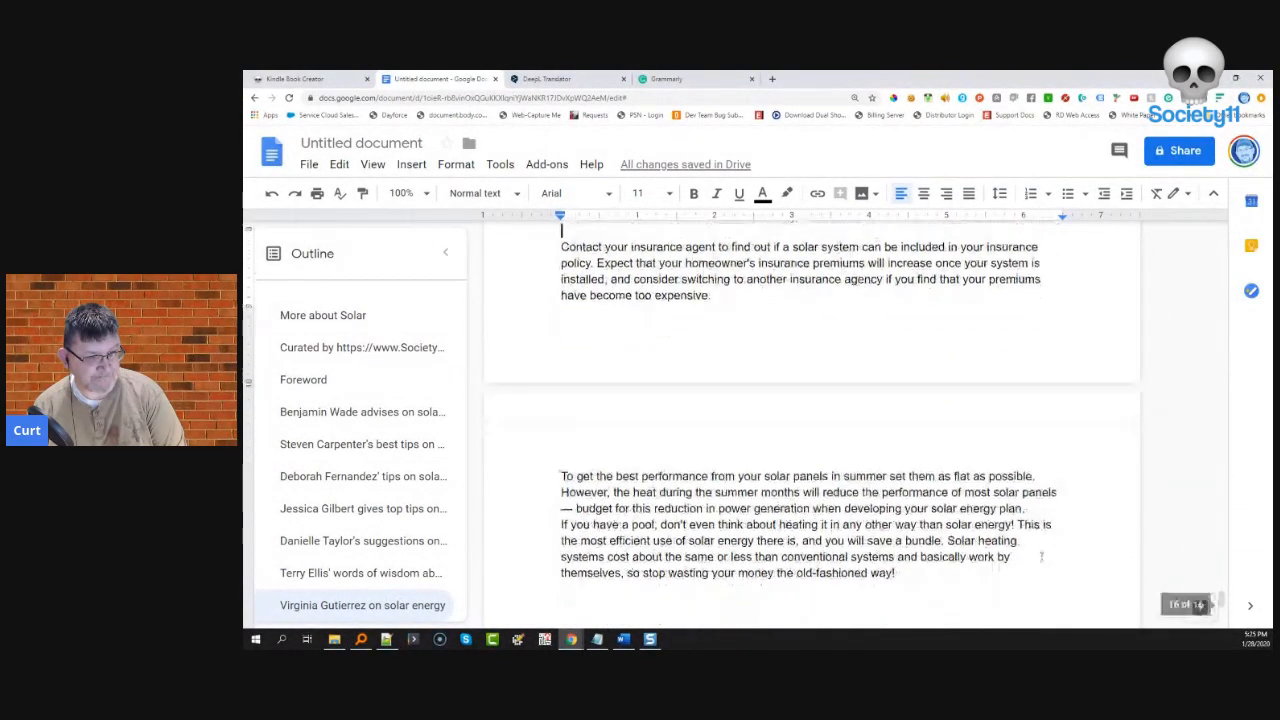
pyautogui.click(1025, 500)
pyautogui.press('Return')
pyautogui.scroll(-8, 1014, 517)
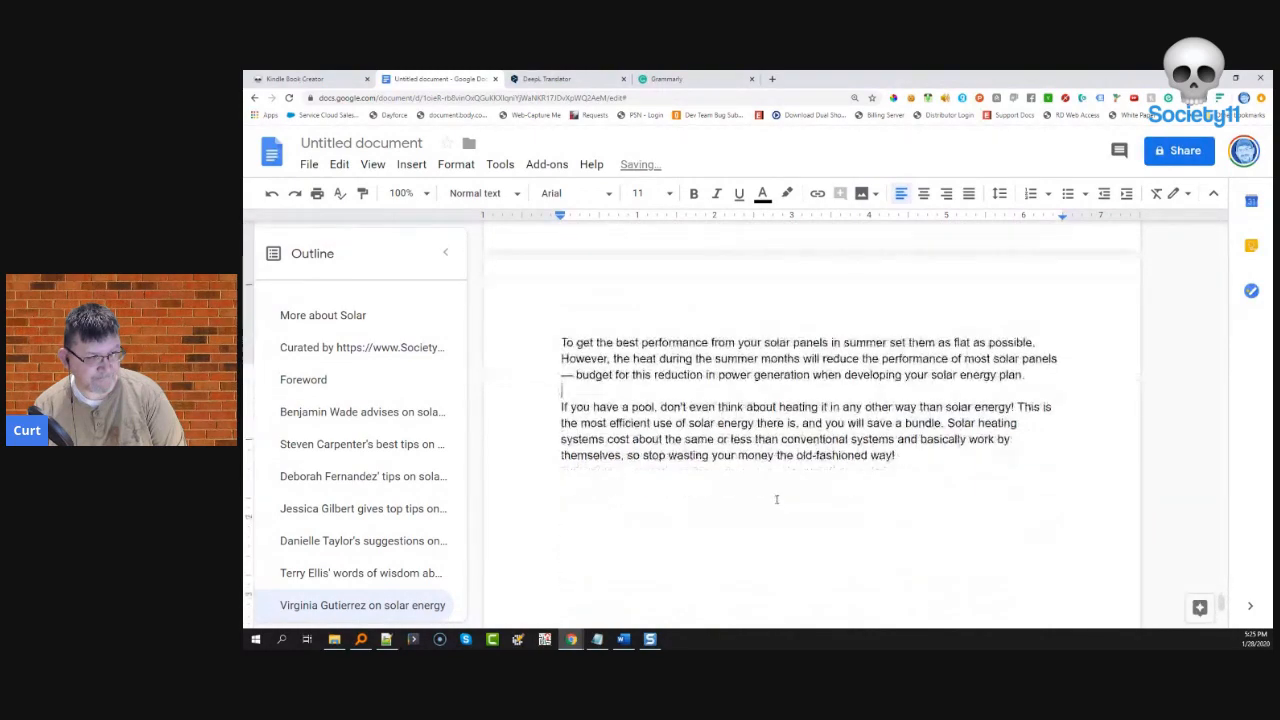
# - Return to the top of the document and select the book title word 'Solar'
pyautogui.moveTo(1220, 614); pyautogui.dragTo(1220, 357)
pyautogui.scroll(20, 776, 496)
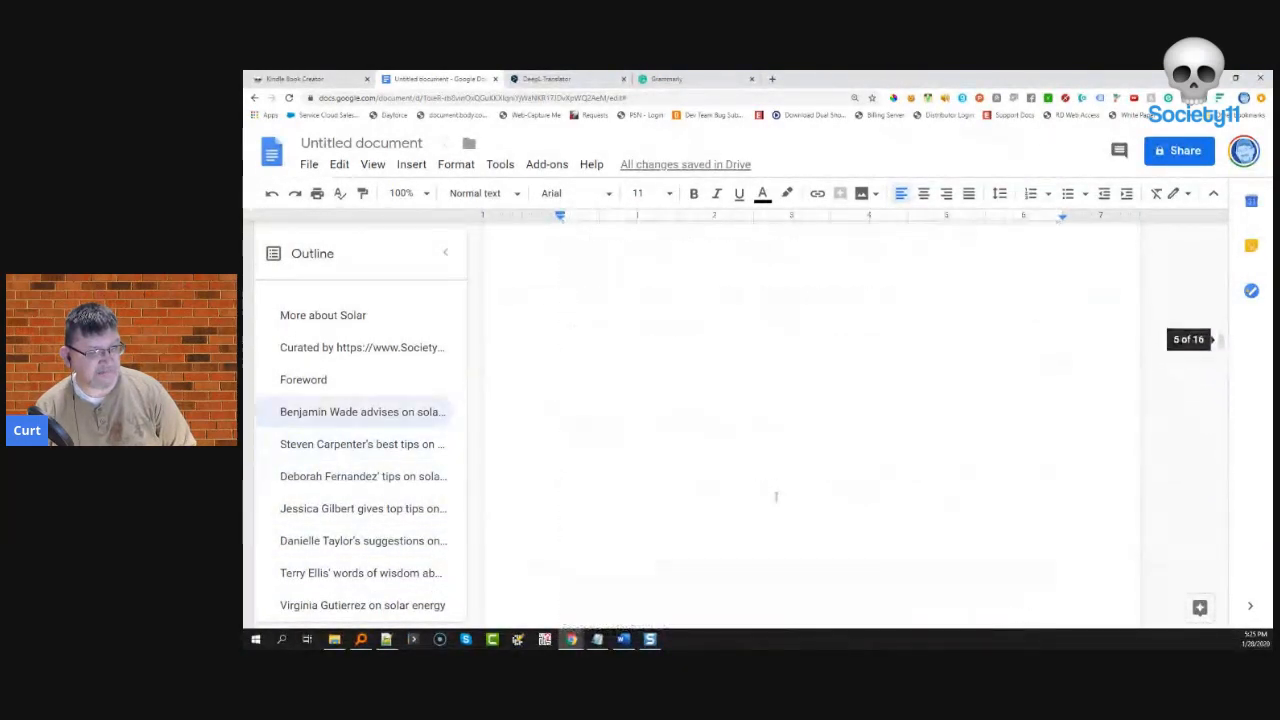
pyautogui.scroll(10, 776, 496)
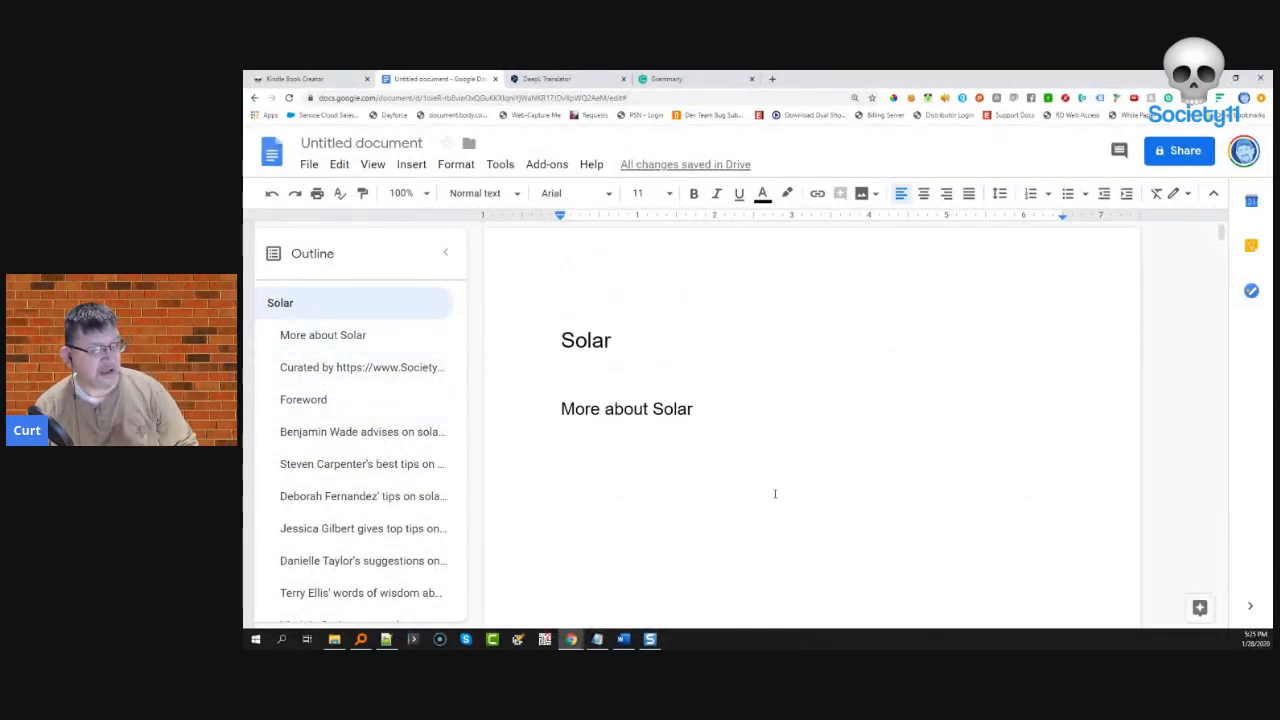
pyautogui.doubleClick(625, 343)
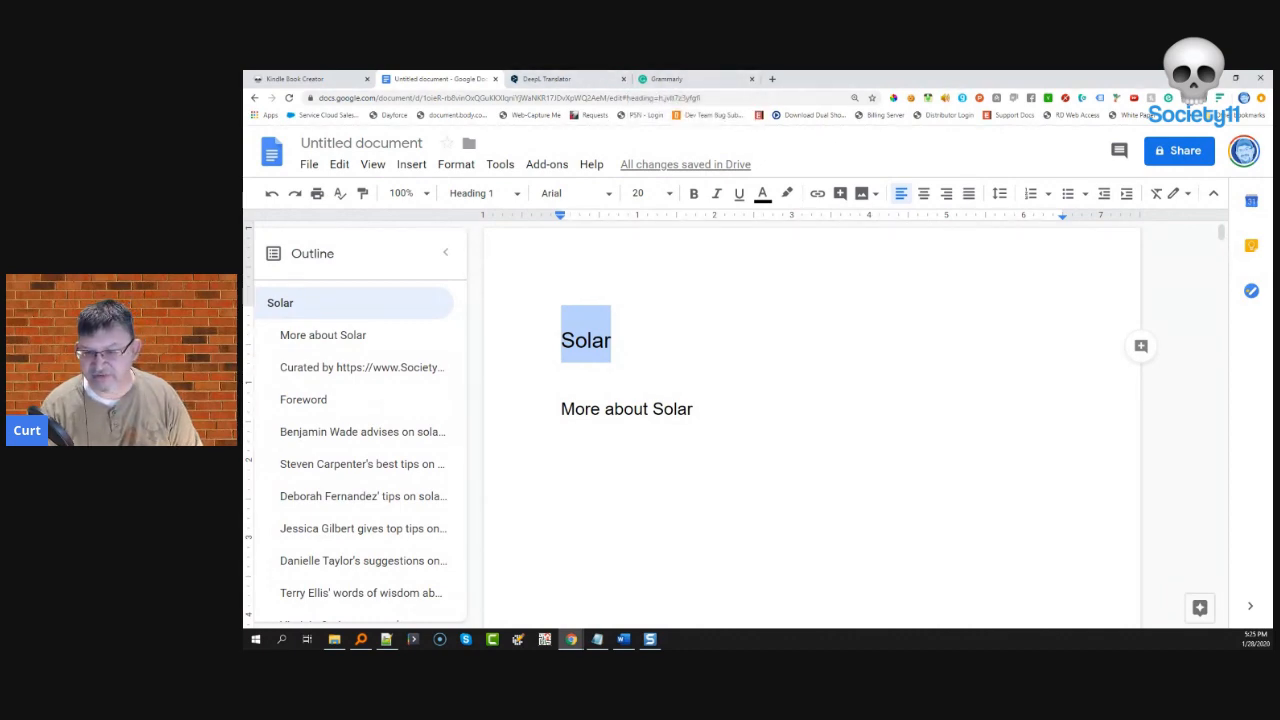
# - Copy the title-generator.com URL from the Notepad process notes into a new browser tab
pyautogui.hotkey('alt', 'Tab')
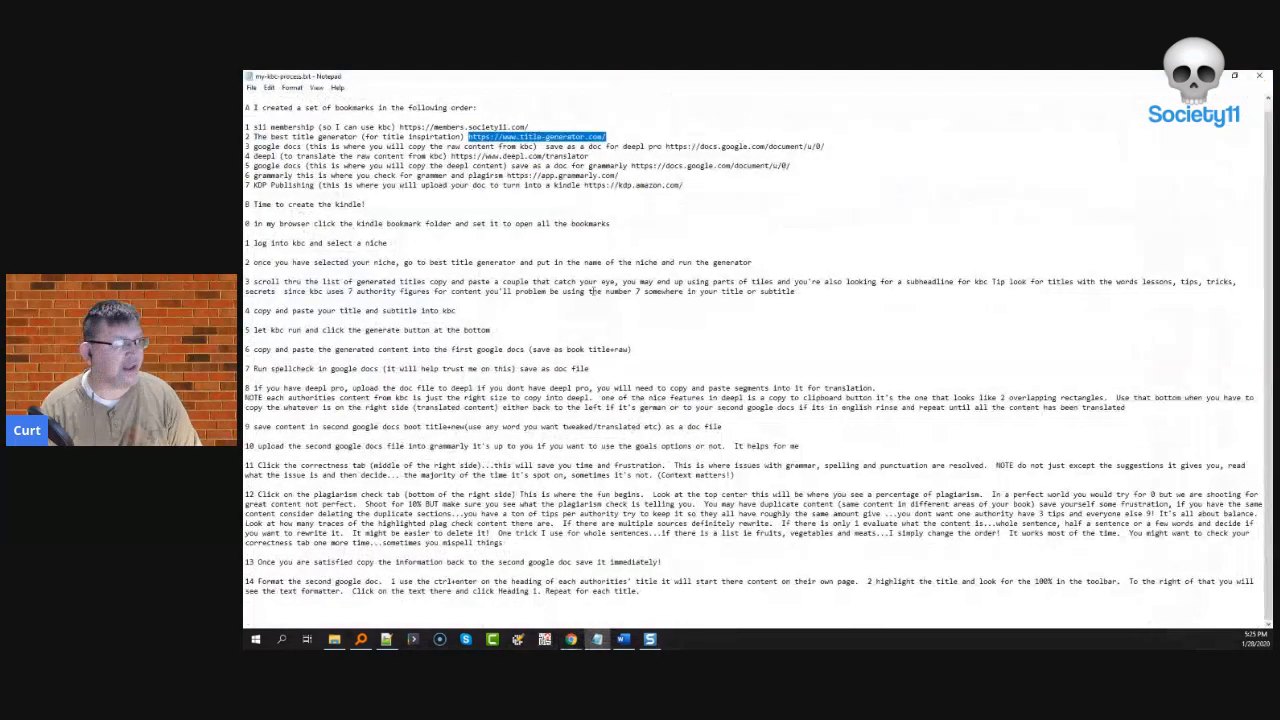
pyautogui.rightClick(515, 141)
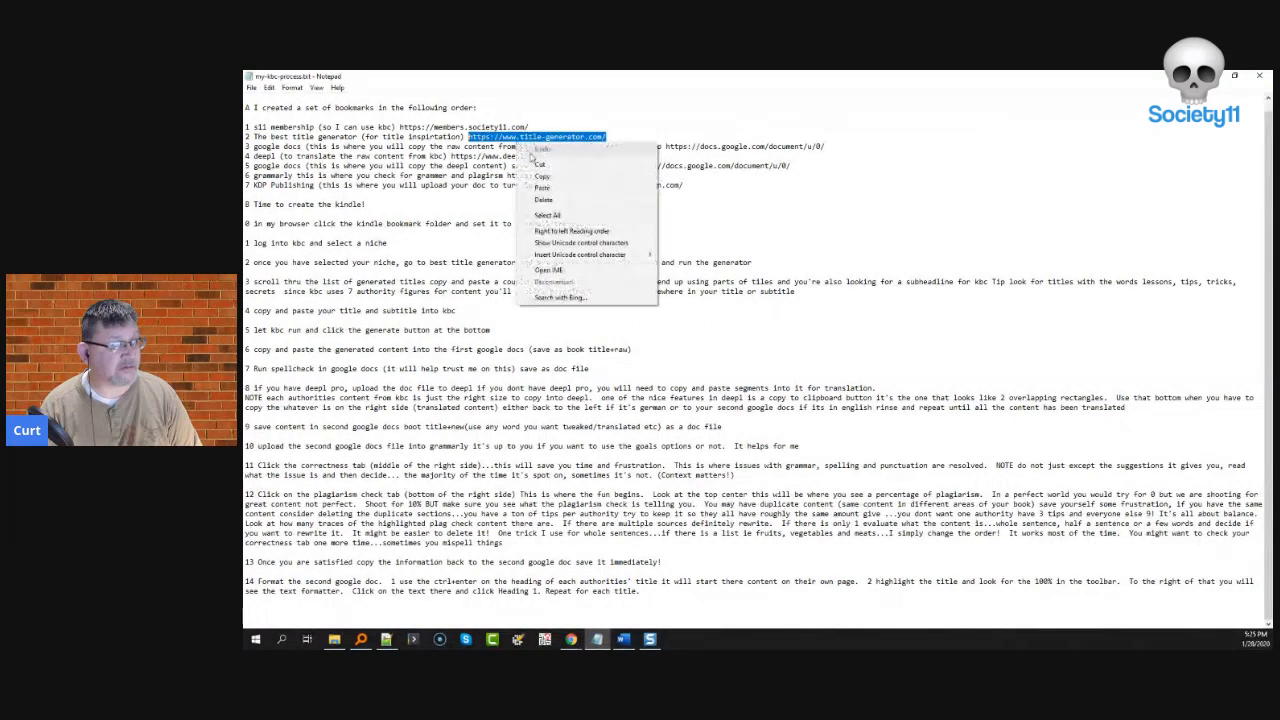
pyautogui.click(540, 178)
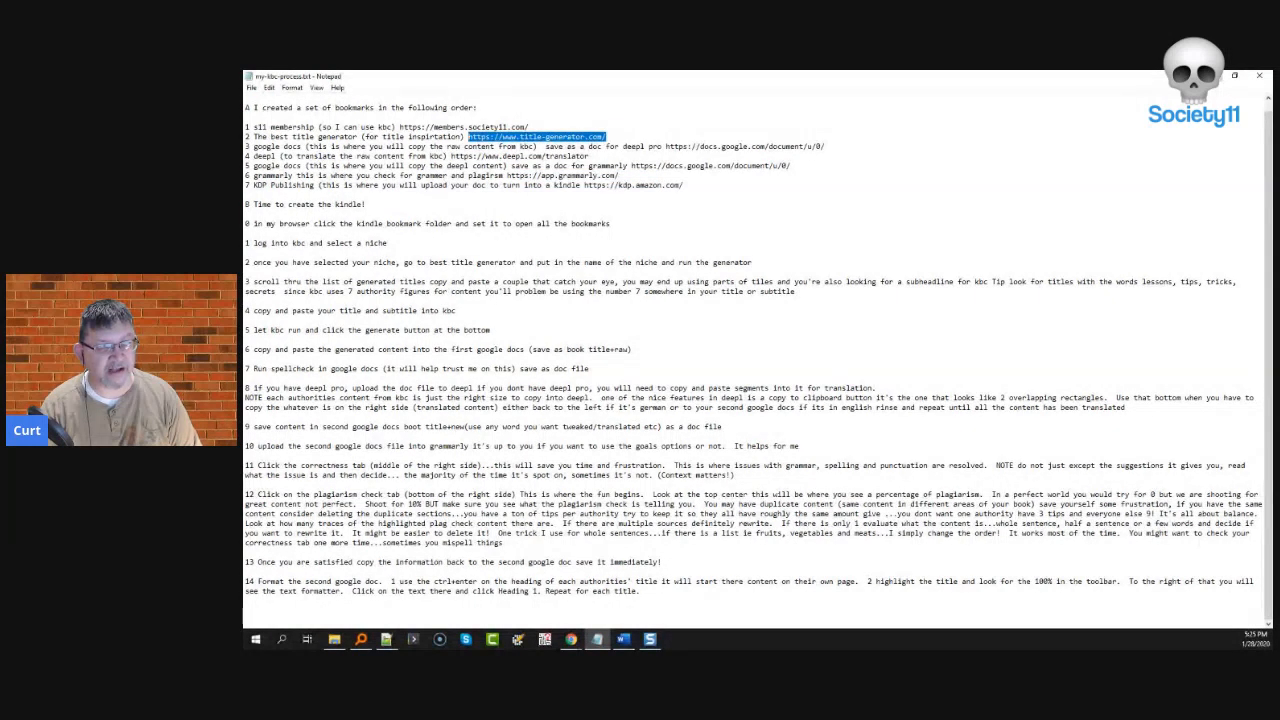
pyautogui.hotkey('alt', 'Tab')
pyautogui.click(772, 79)
# - Load title-generator.com and generate headlines for the keyword Solar Panels
pyautogui.hotkey('ctrl', 'v')
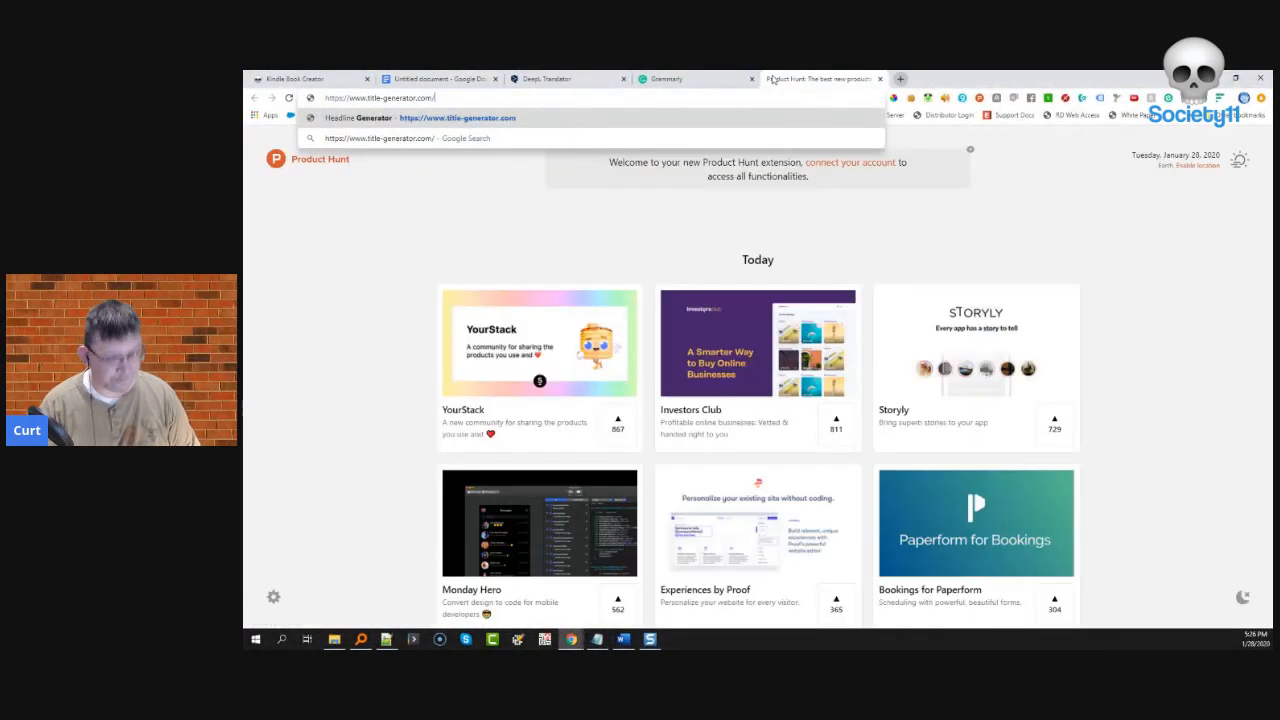
pyautogui.press('Return')
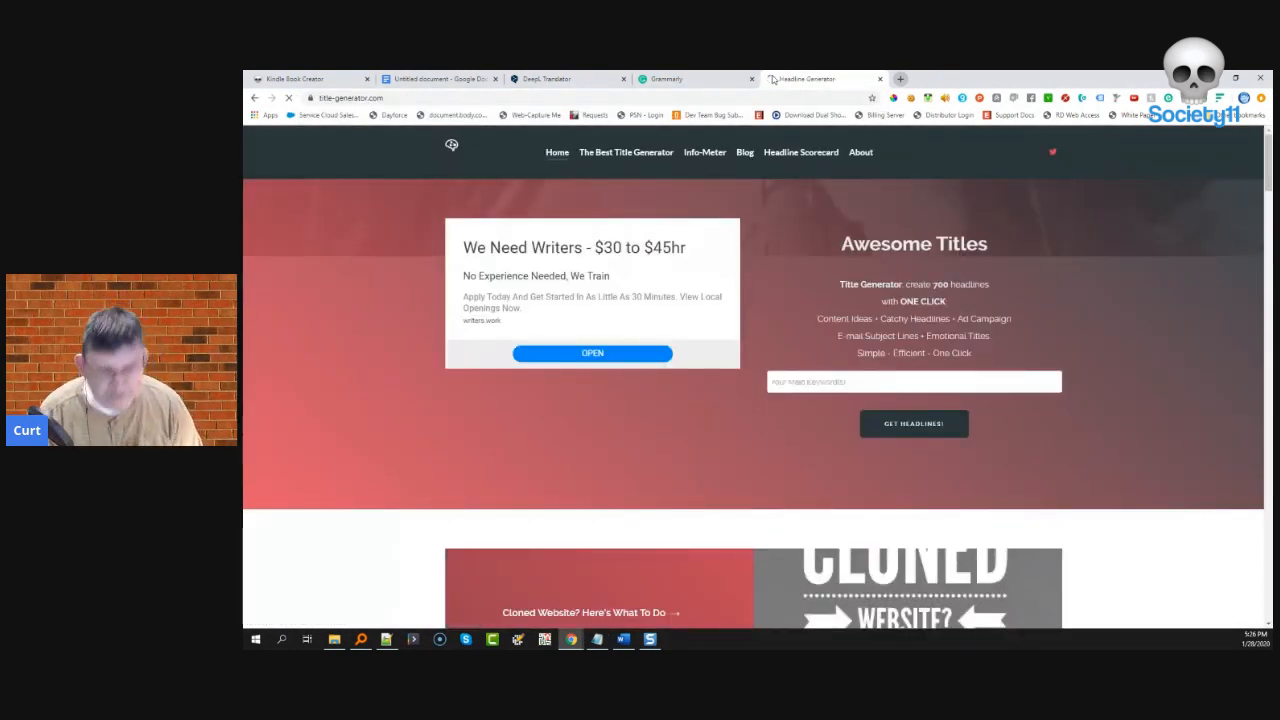
pyautogui.click(802, 390)
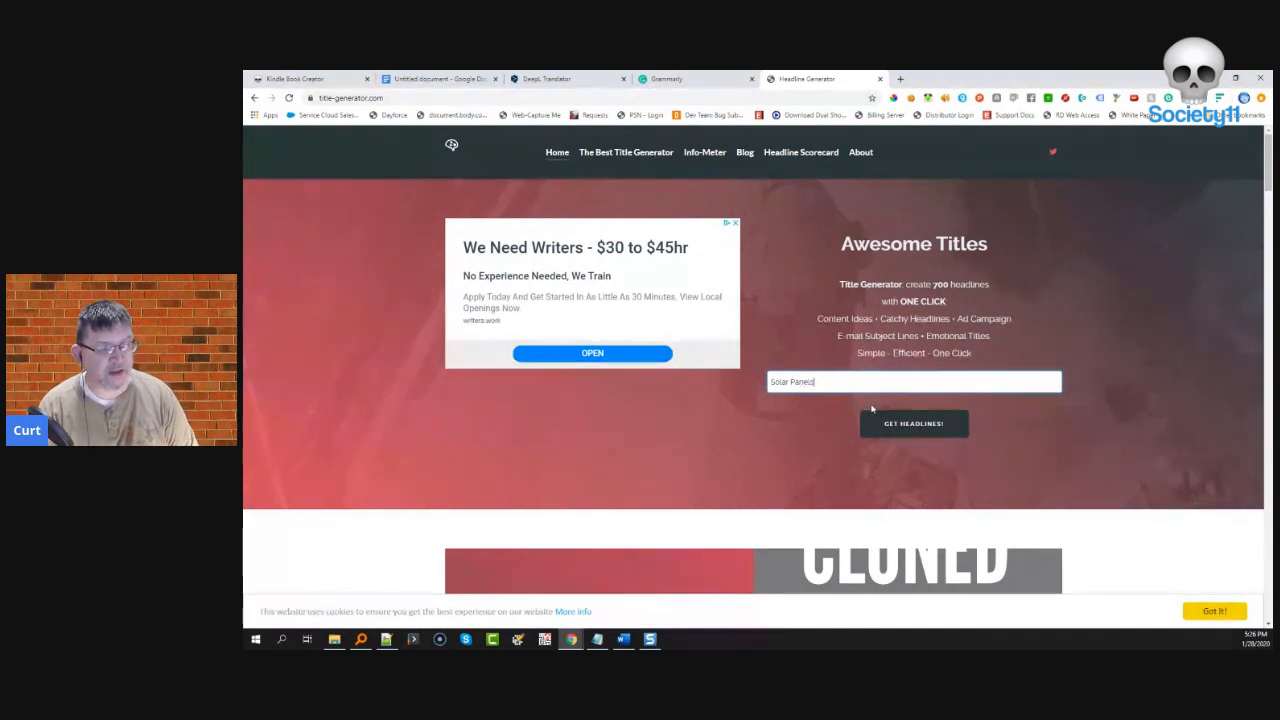
pyautogui.click(913, 424)
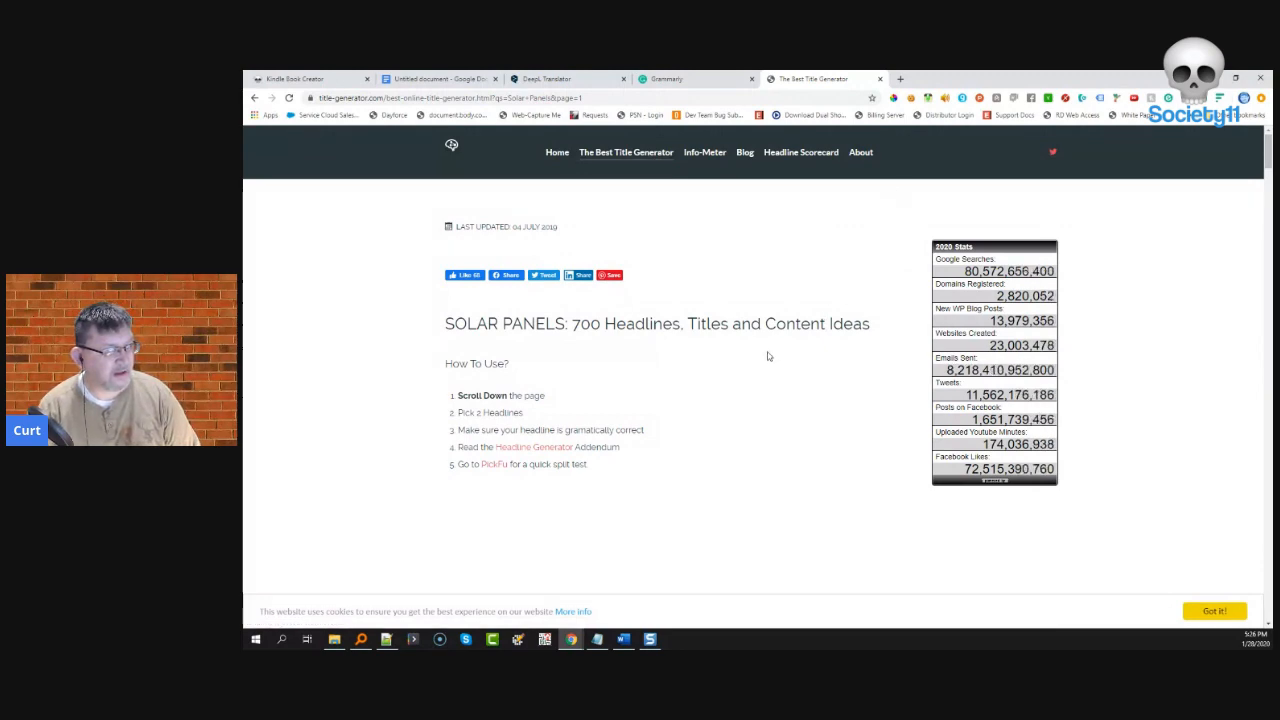
# - Browse the SOLAR PANELS headline list, highlighting headlines 3, 4 and 5 as title candidates
pyautogui.scroll(-5, 766, 357)
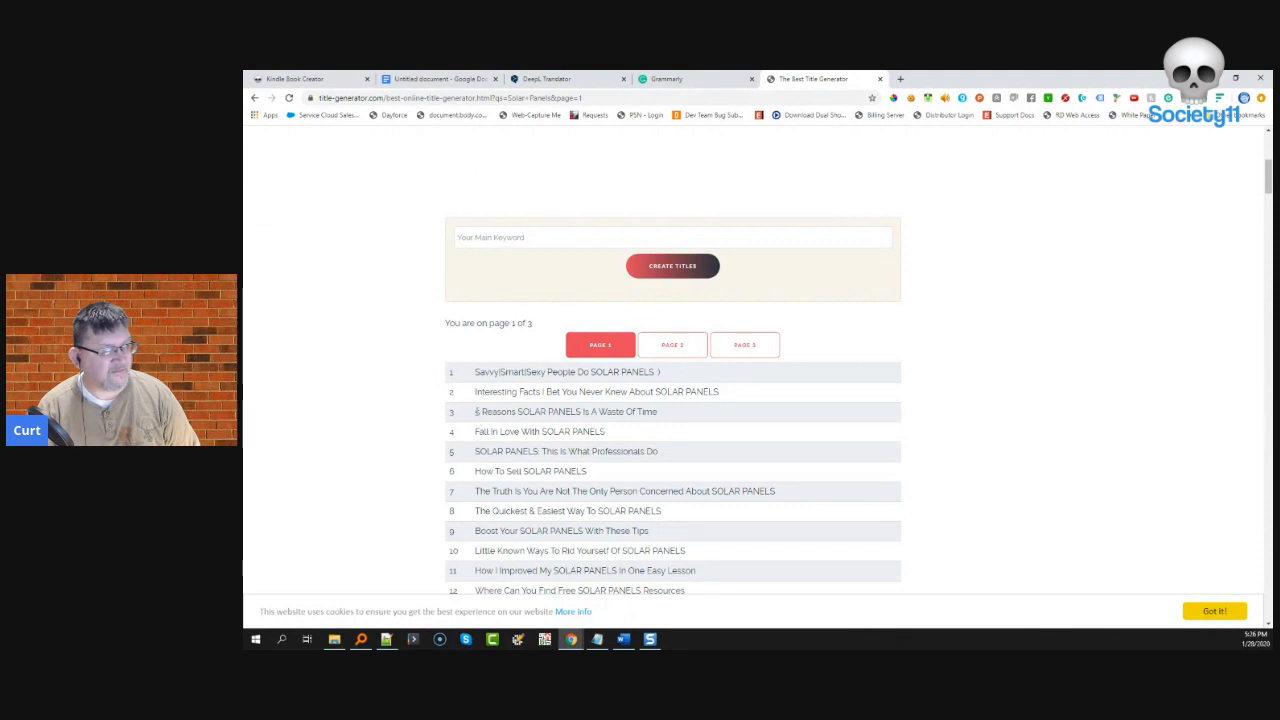
pyautogui.moveTo(476, 414); pyautogui.dragTo(665, 411)
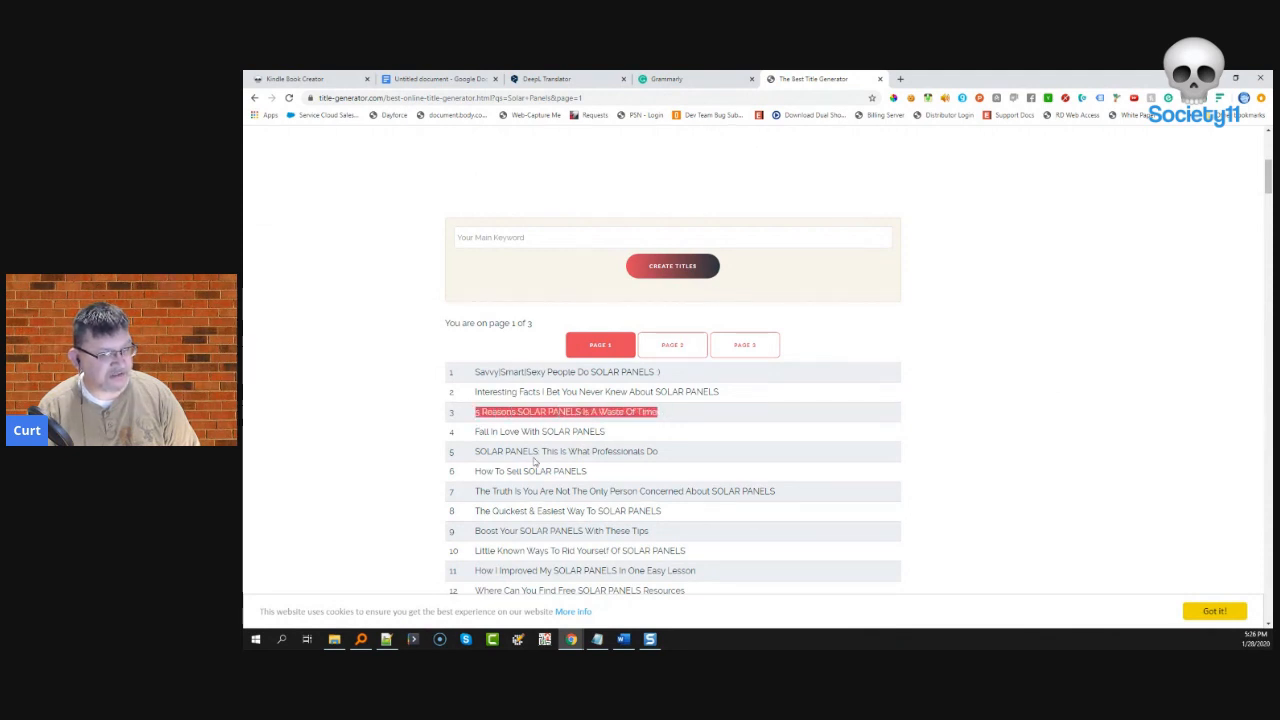
pyautogui.moveTo(474, 434); pyautogui.dragTo(592, 431)
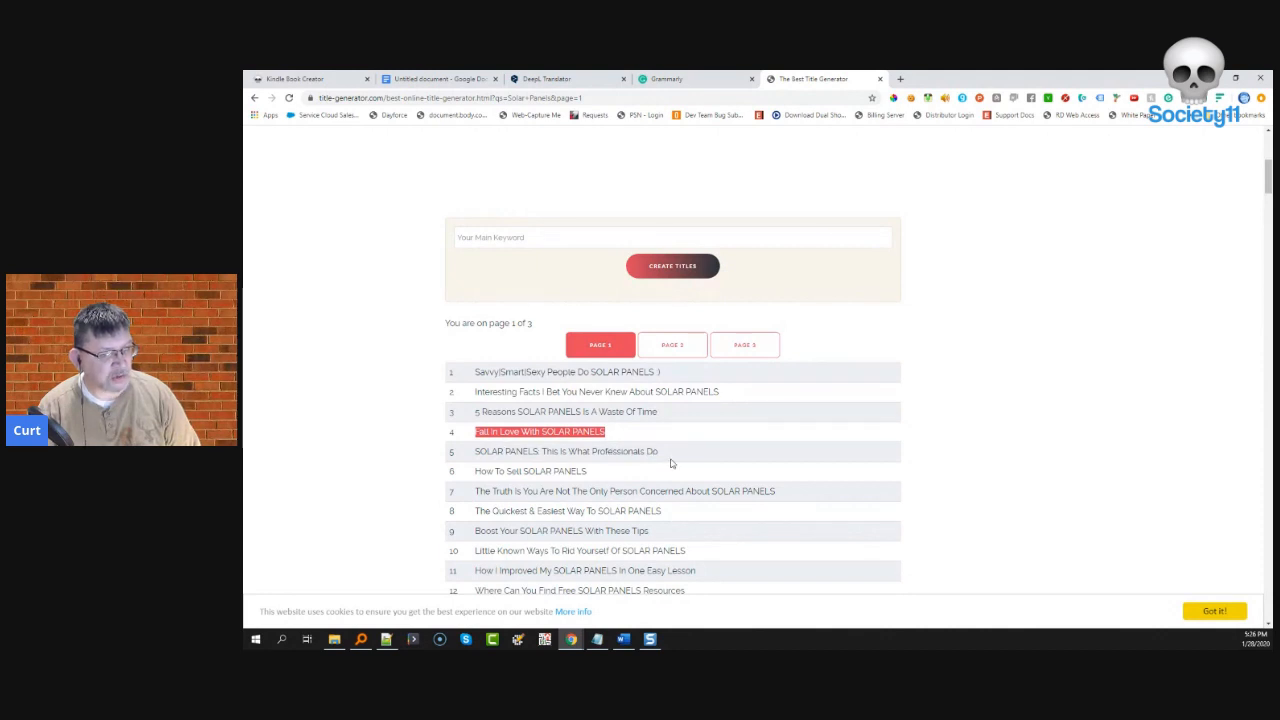
pyautogui.moveTo(660, 453); pyautogui.dragTo(478, 462)
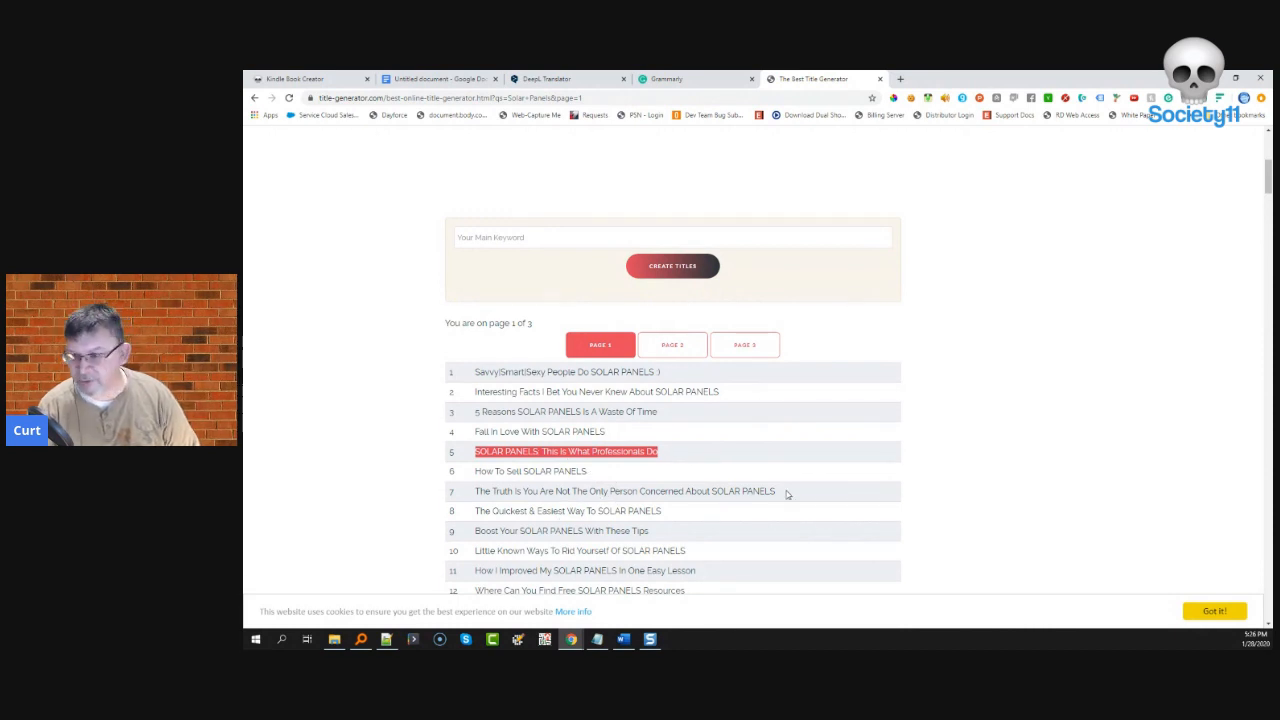
pyautogui.scroll(-1, 780, 493)
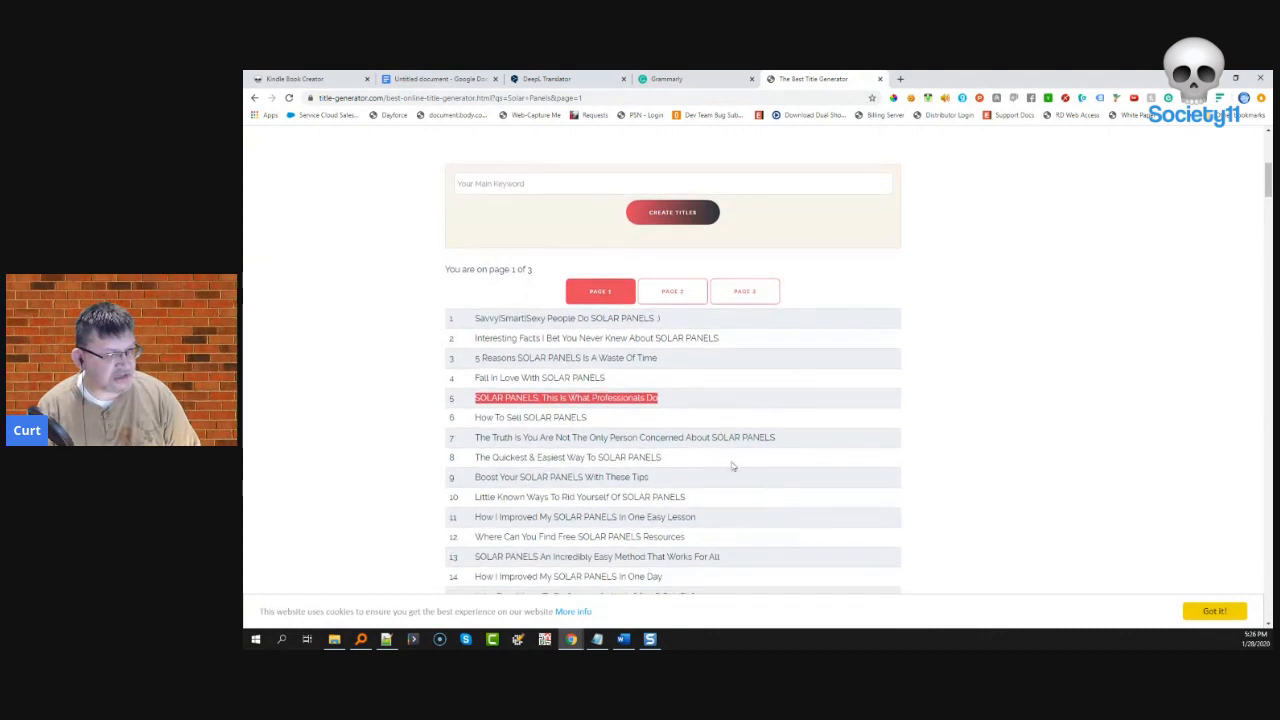
pyautogui.click(583, 97)
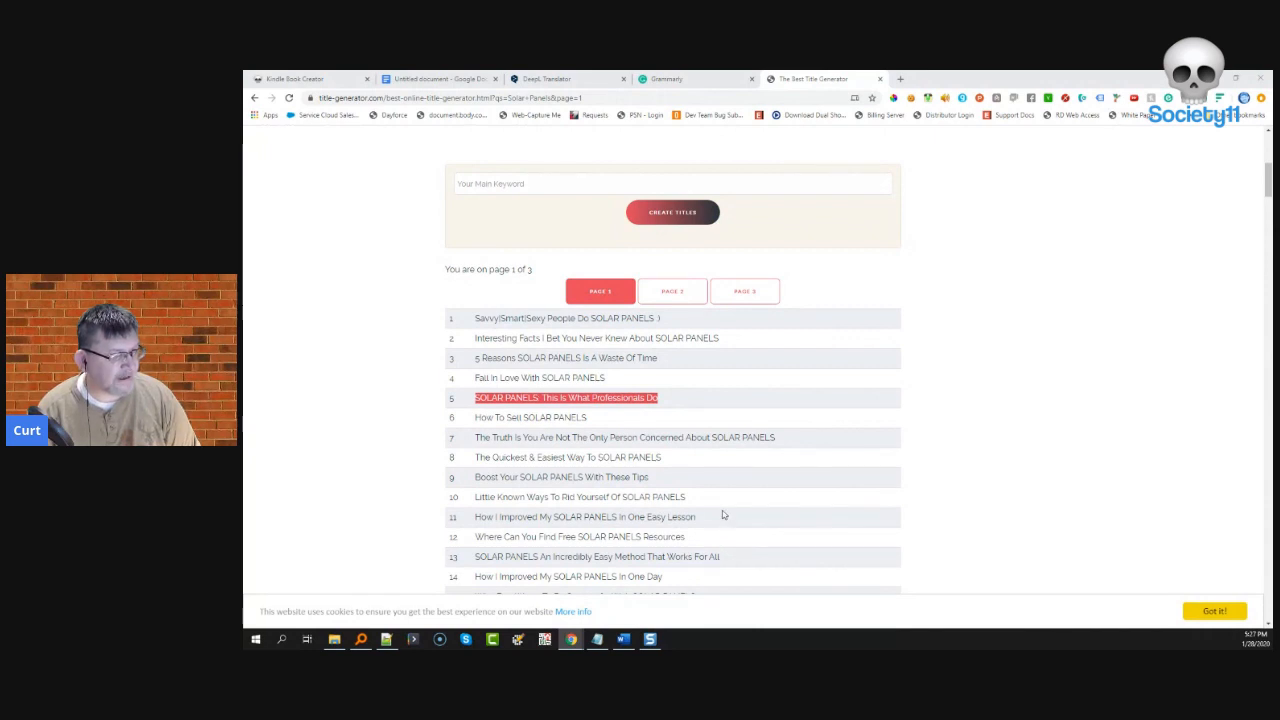
# - Select headline 15, 'Who Else Wants To Be Successful With SOLAR PANELS', as the new title
pyautogui.scroll(-1, 698, 497)
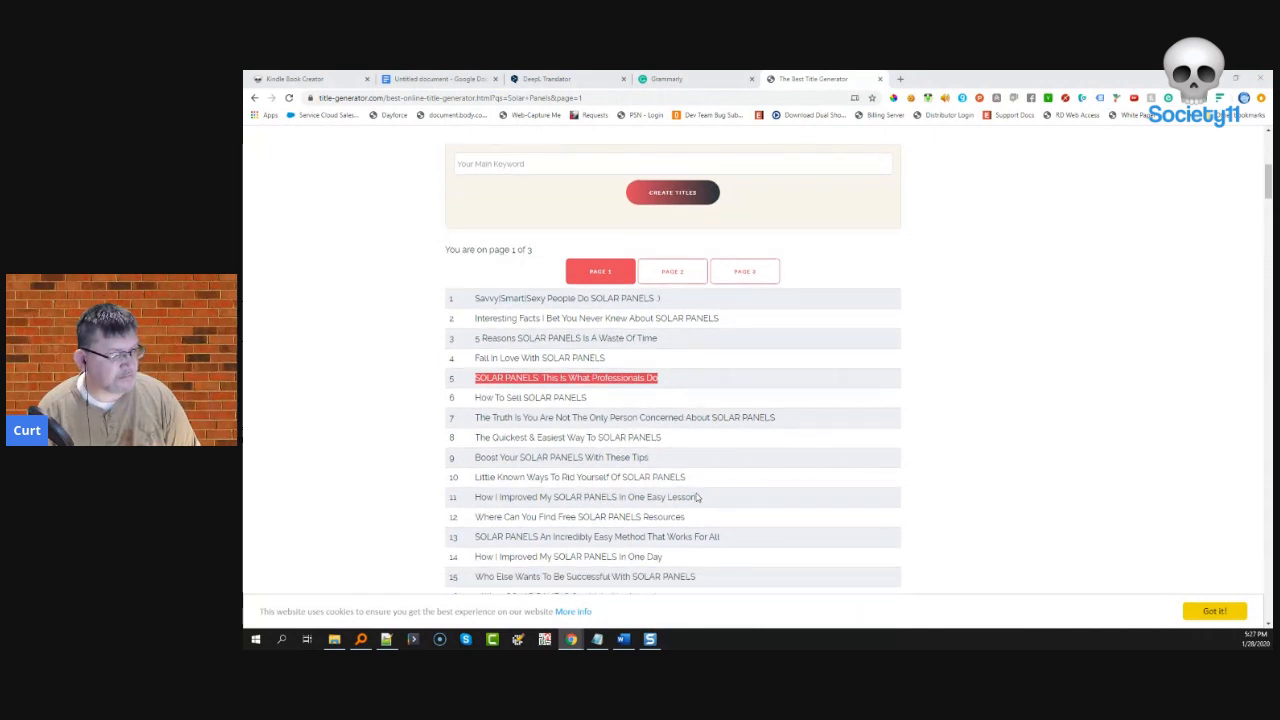
pyautogui.scroll(-2, 698, 497)
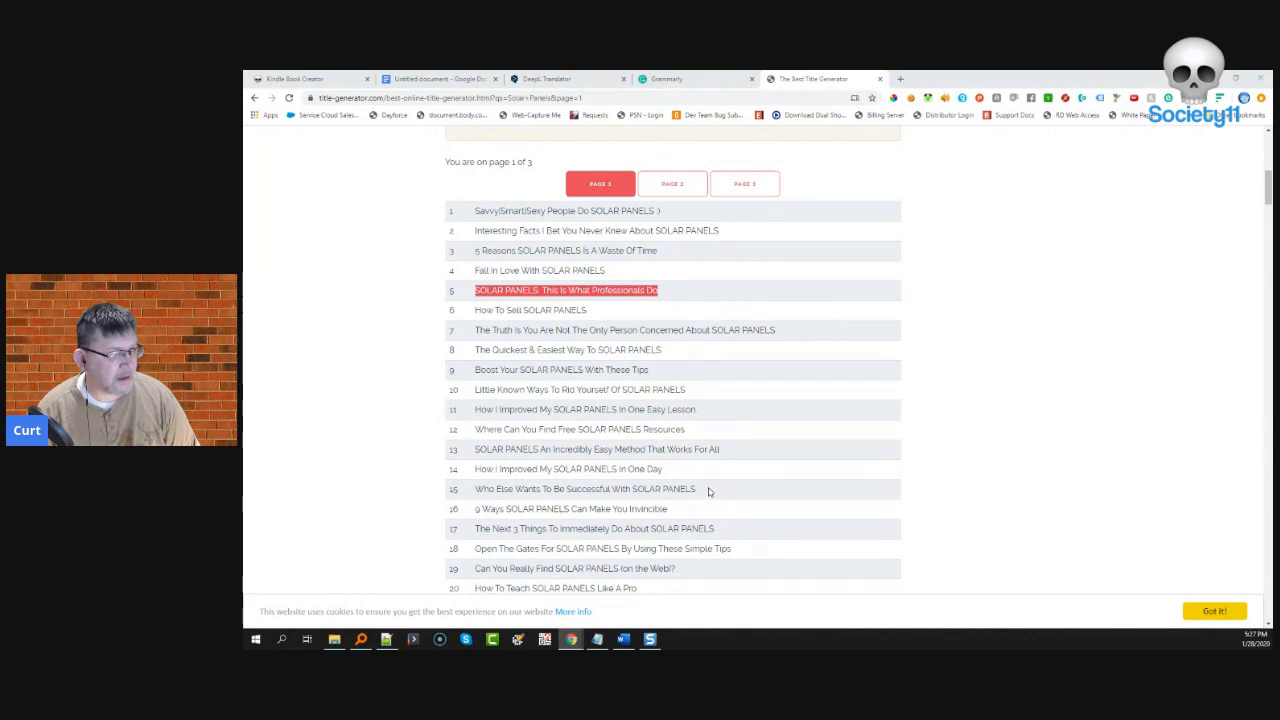
pyautogui.click(708, 490)
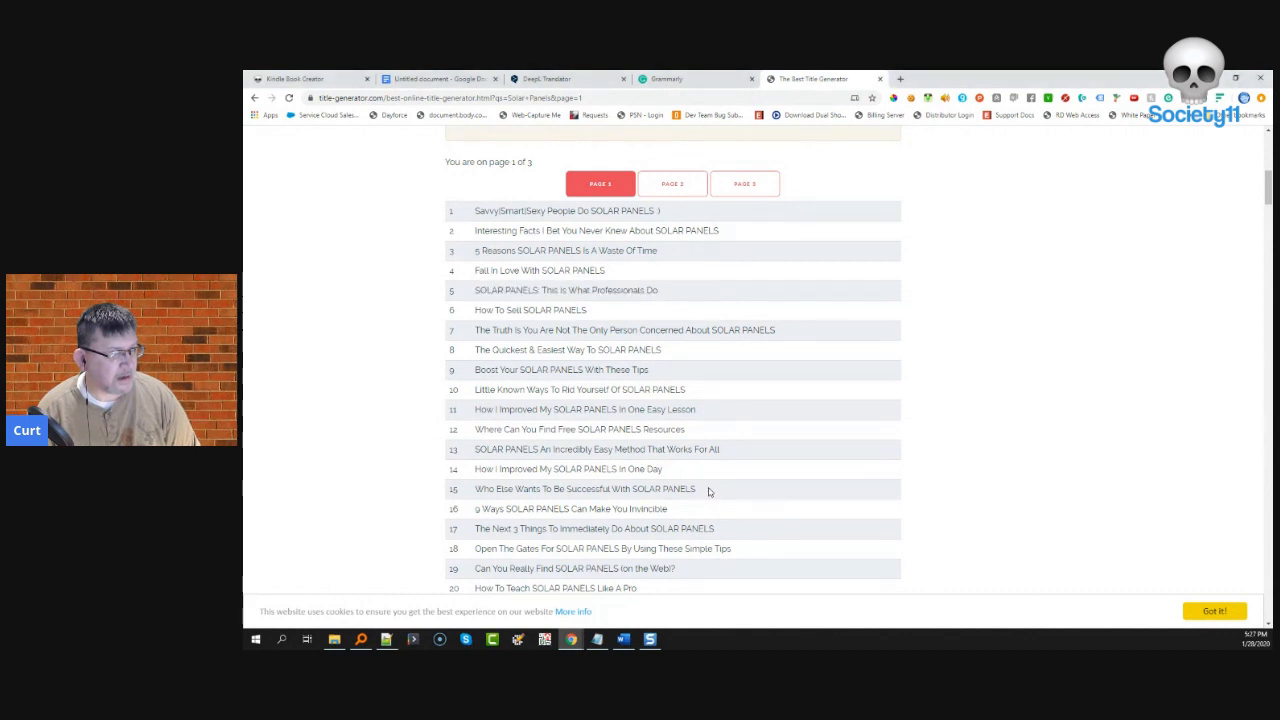
pyautogui.moveTo(708, 490); pyautogui.dragTo(472, 492)
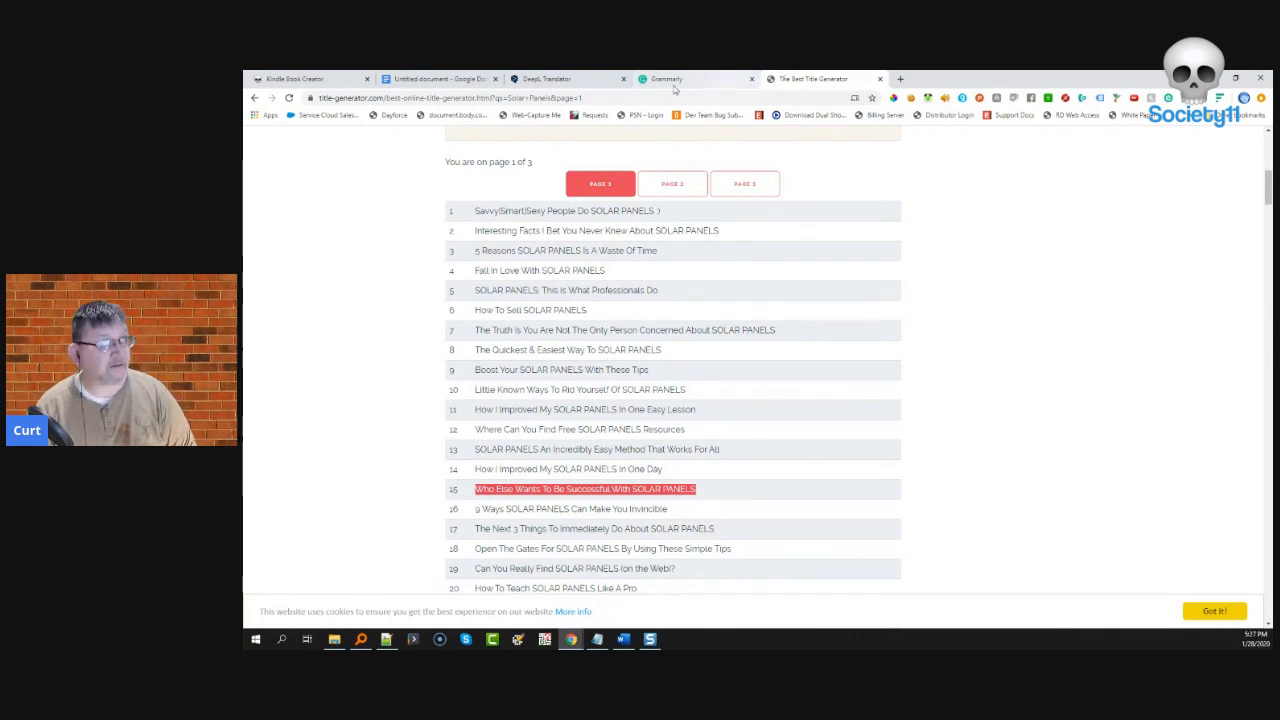
# - Back in the Google Docs book, select the title word 'Solar' for replacement
pyautogui.click(400, 80)
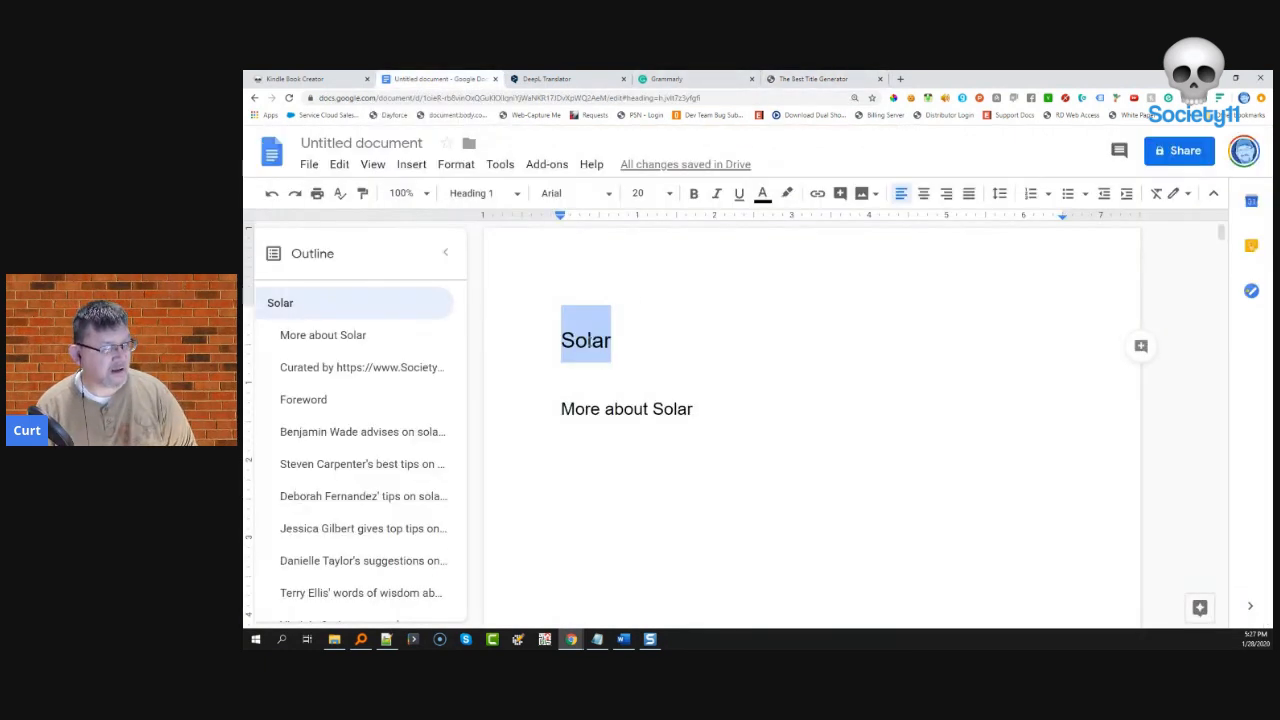
pyautogui.click(594, 340)
pyautogui.moveTo(561, 340); pyautogui.dragTo(621, 343)
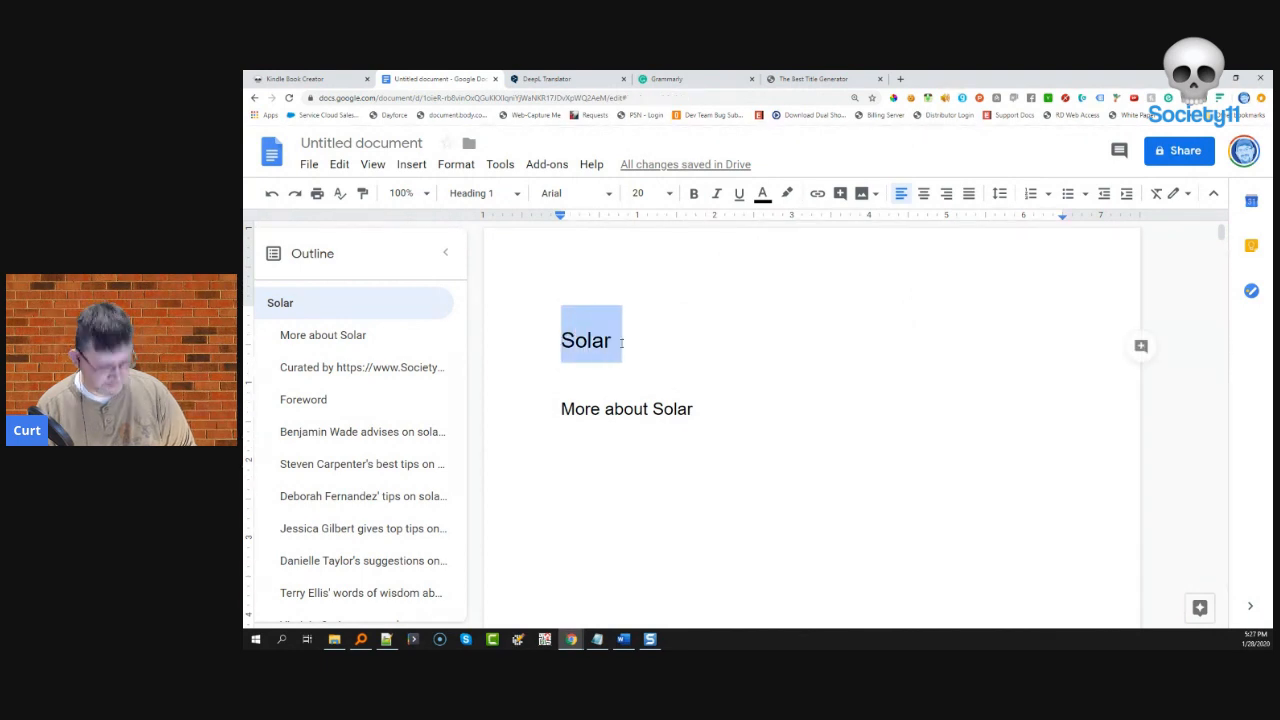
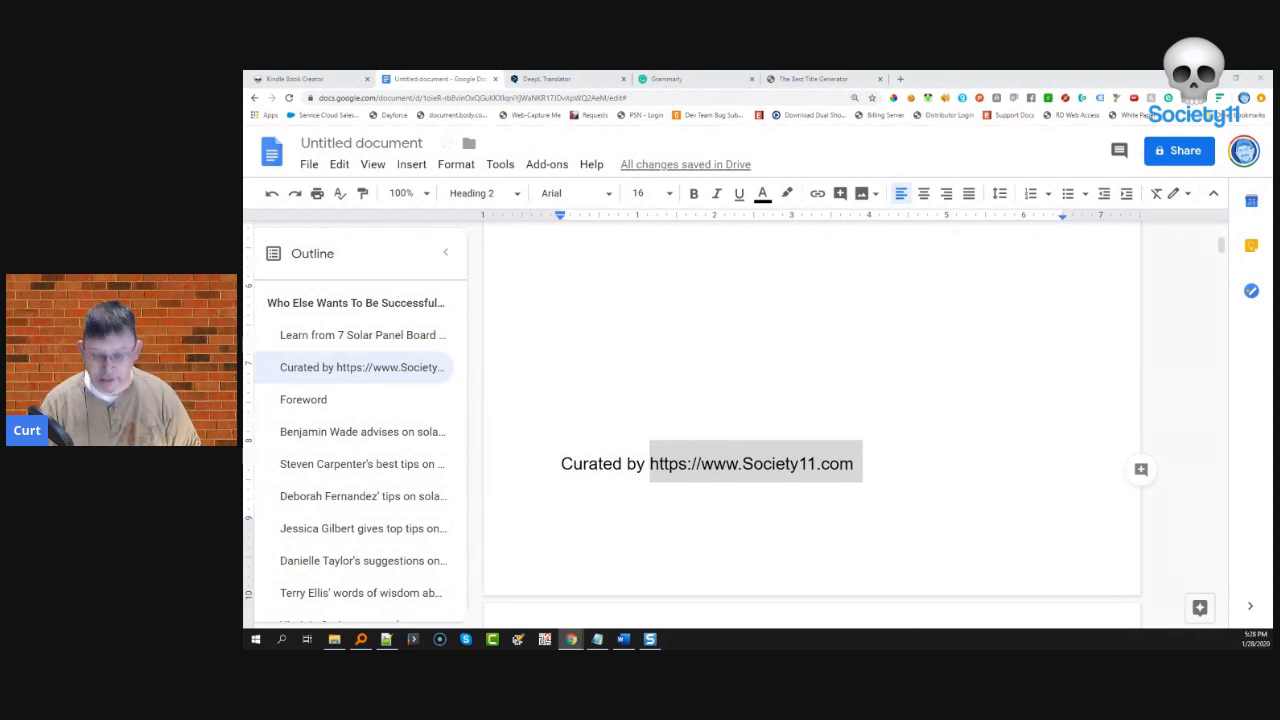
pyautogui.click(752, 463)
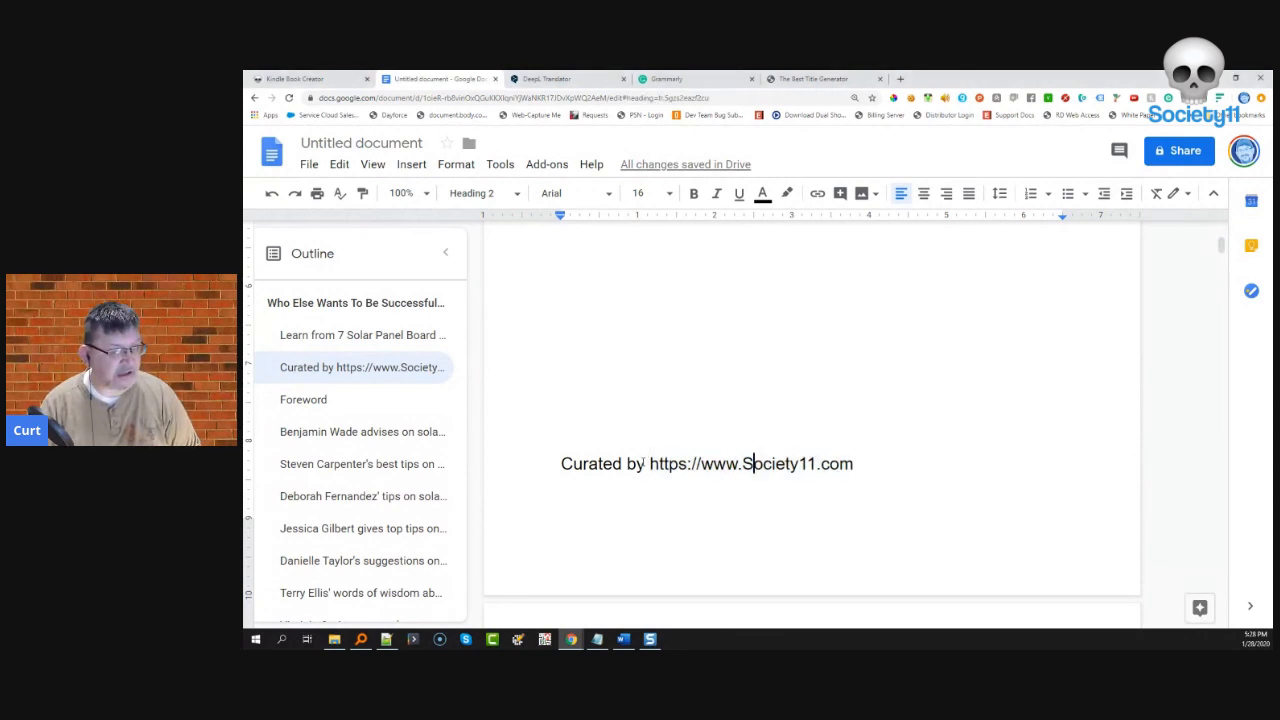
pyautogui.moveTo(650, 463); pyautogui.dragTo(857, 468)
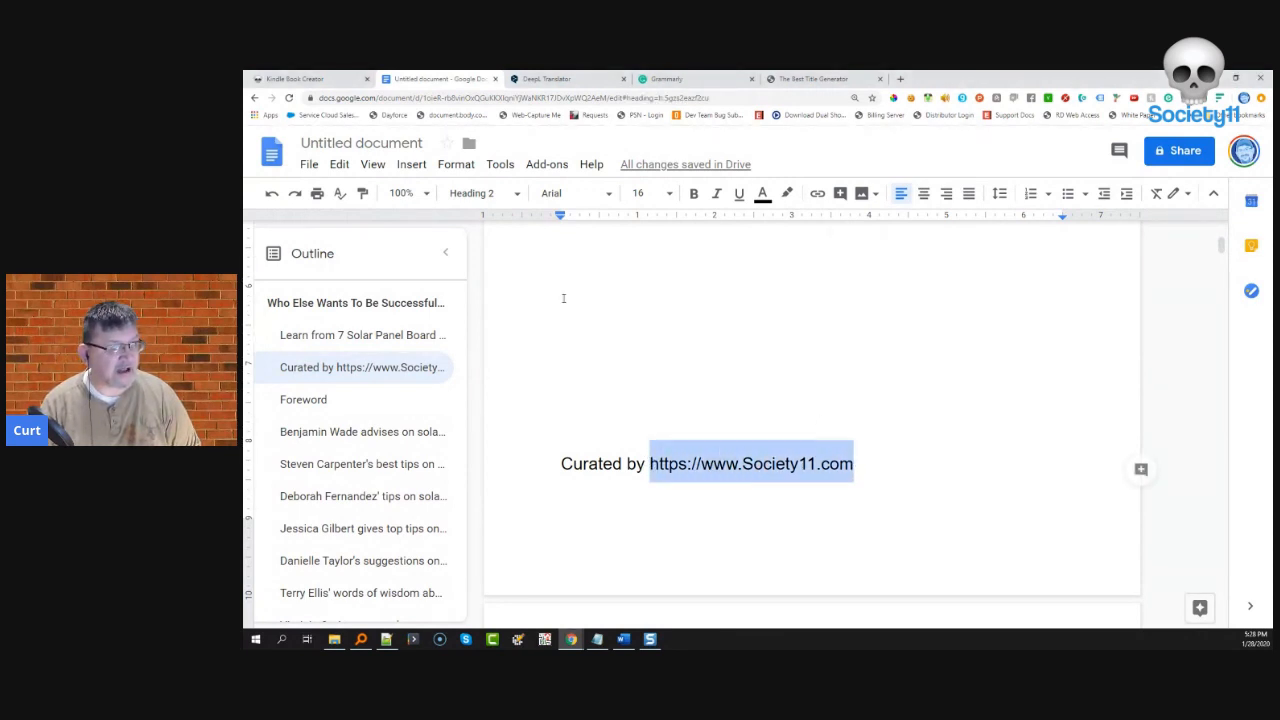
pyautogui.click(817, 192)
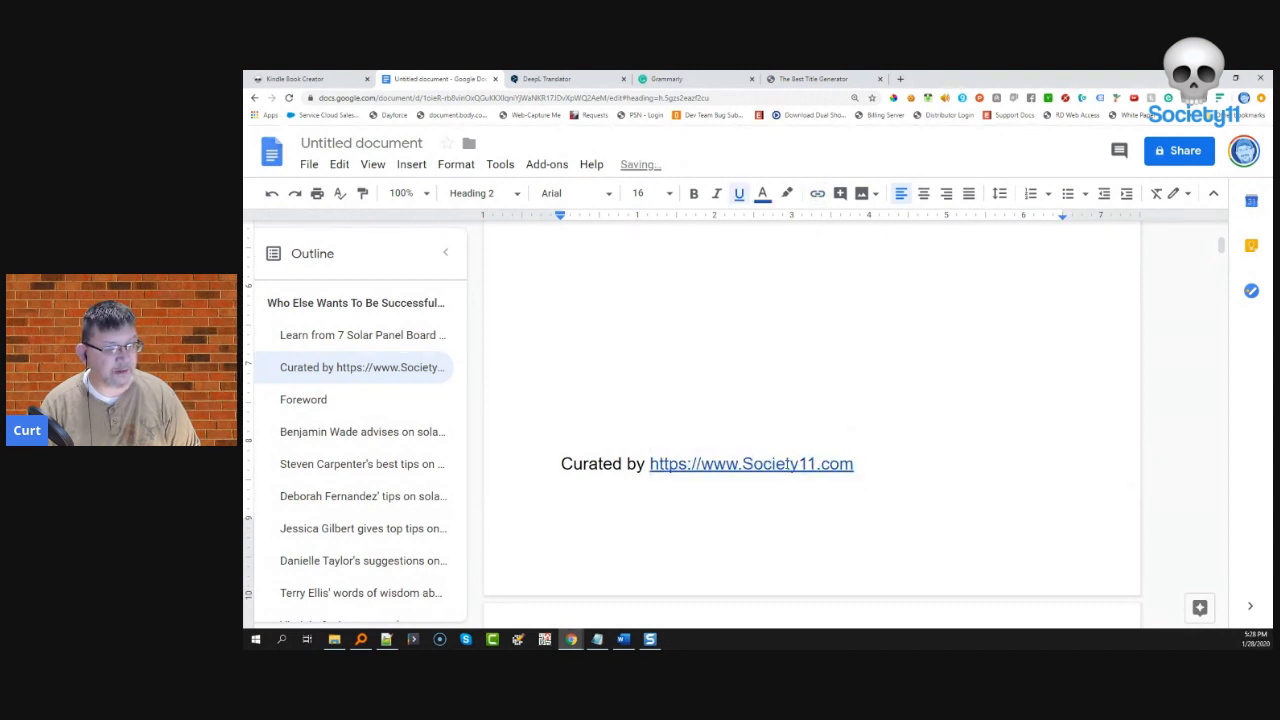
pyautogui.rightClick(786, 465)
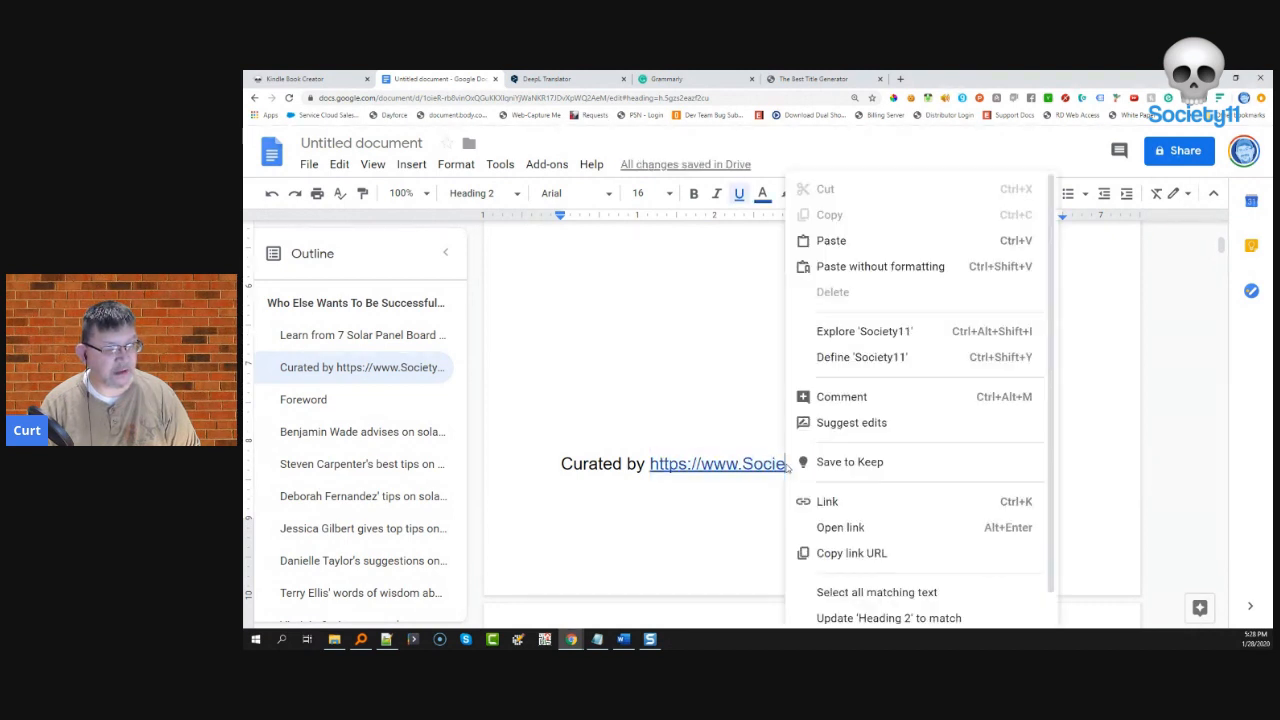
pyautogui.click(829, 501)
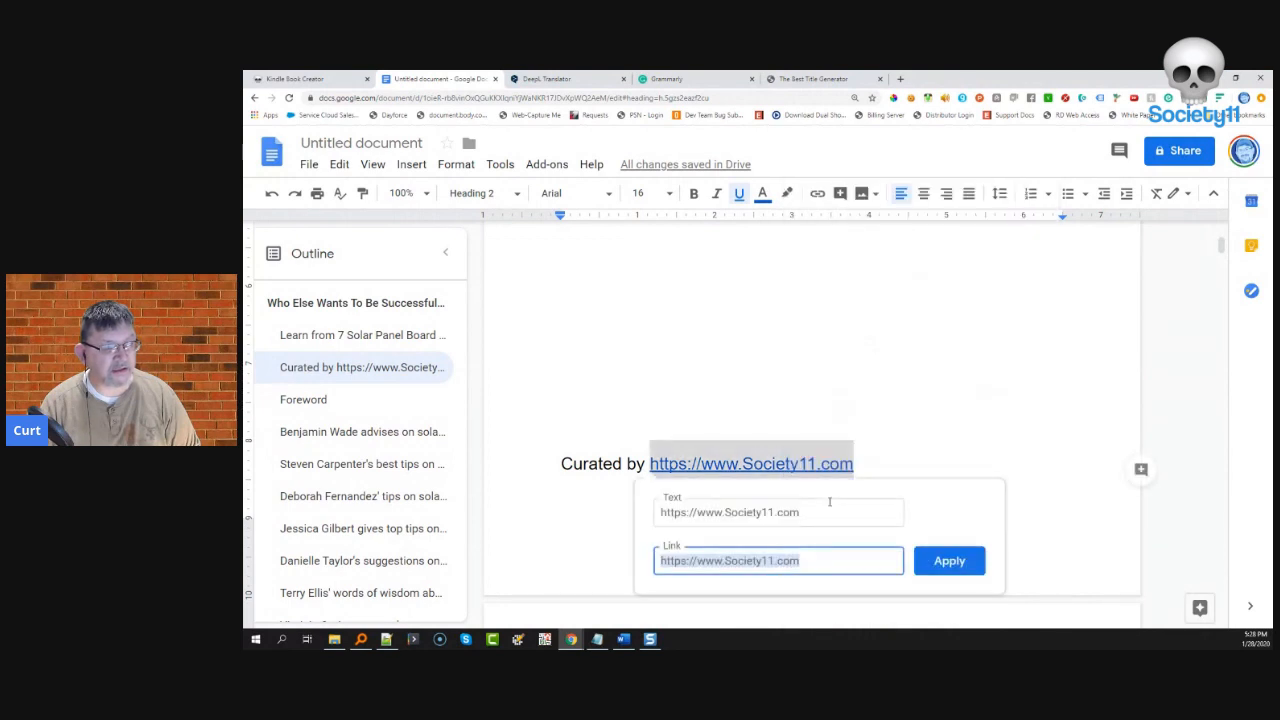
pyautogui.click(821, 556)
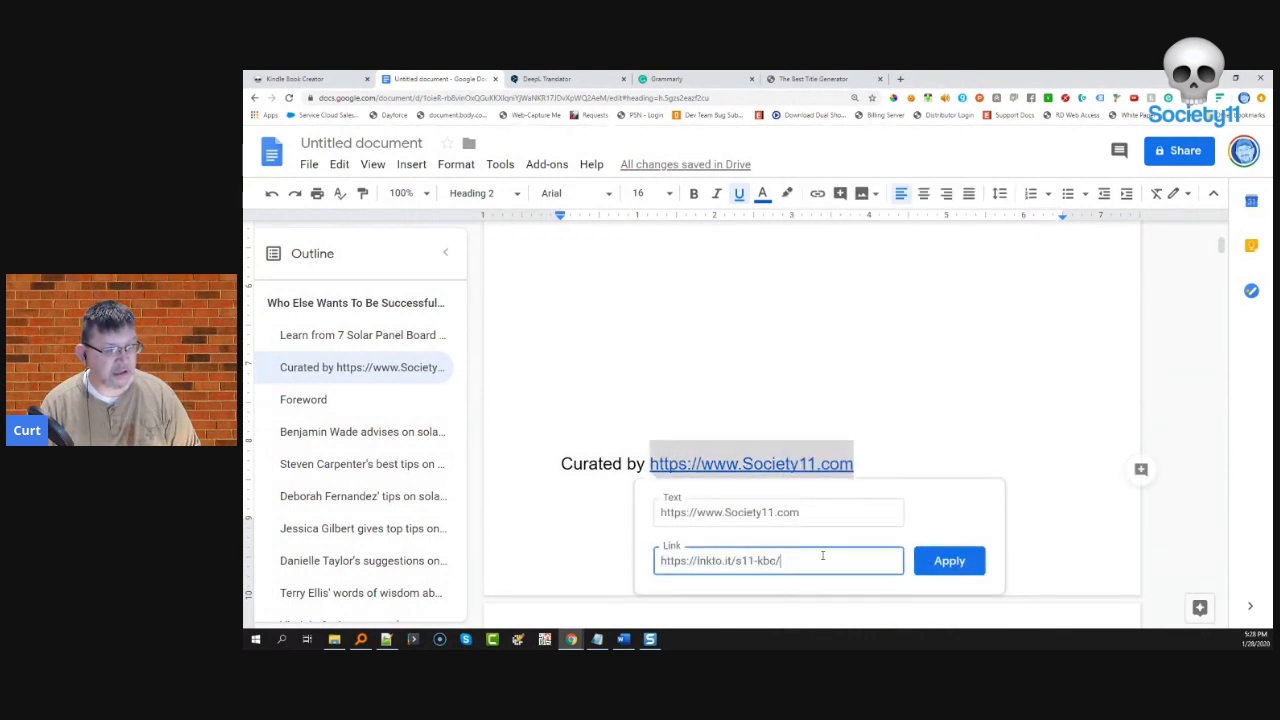
pyautogui.click(950, 561)
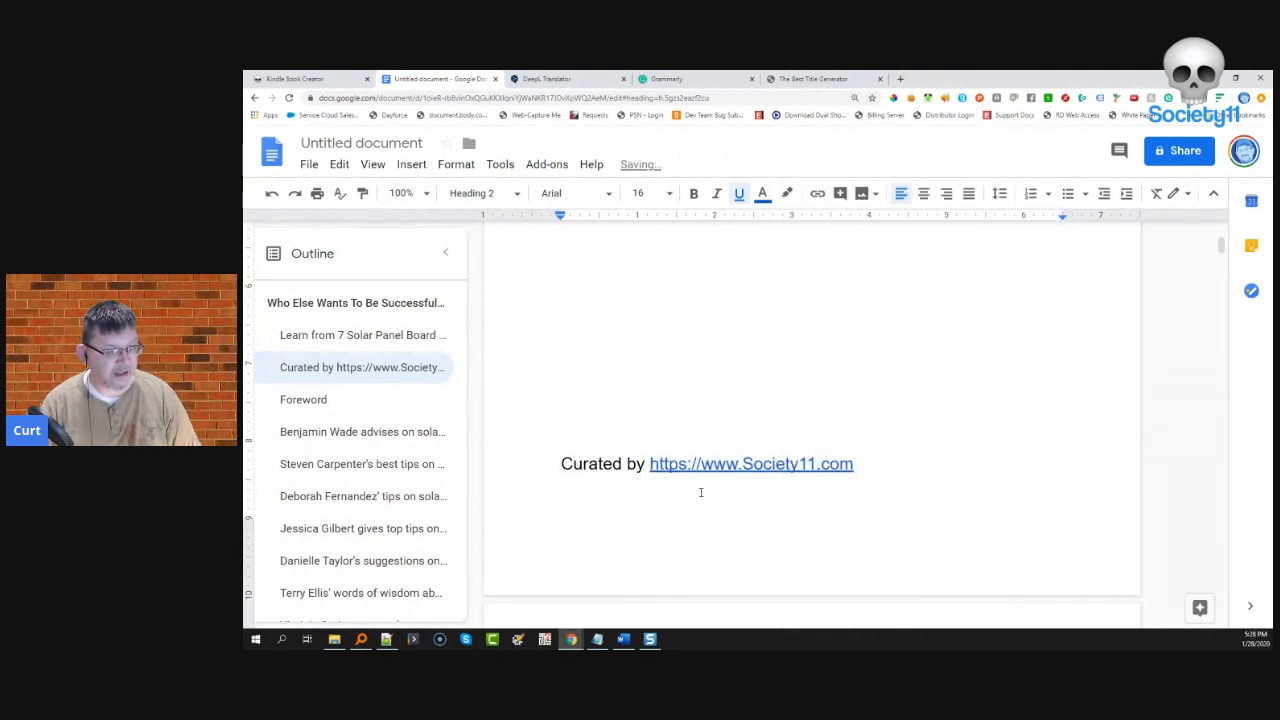
pyautogui.scroll(-5, 701, 492)
pyautogui.scroll(-3, 701, 492)
pyautogui.scroll(-2, 701, 492)
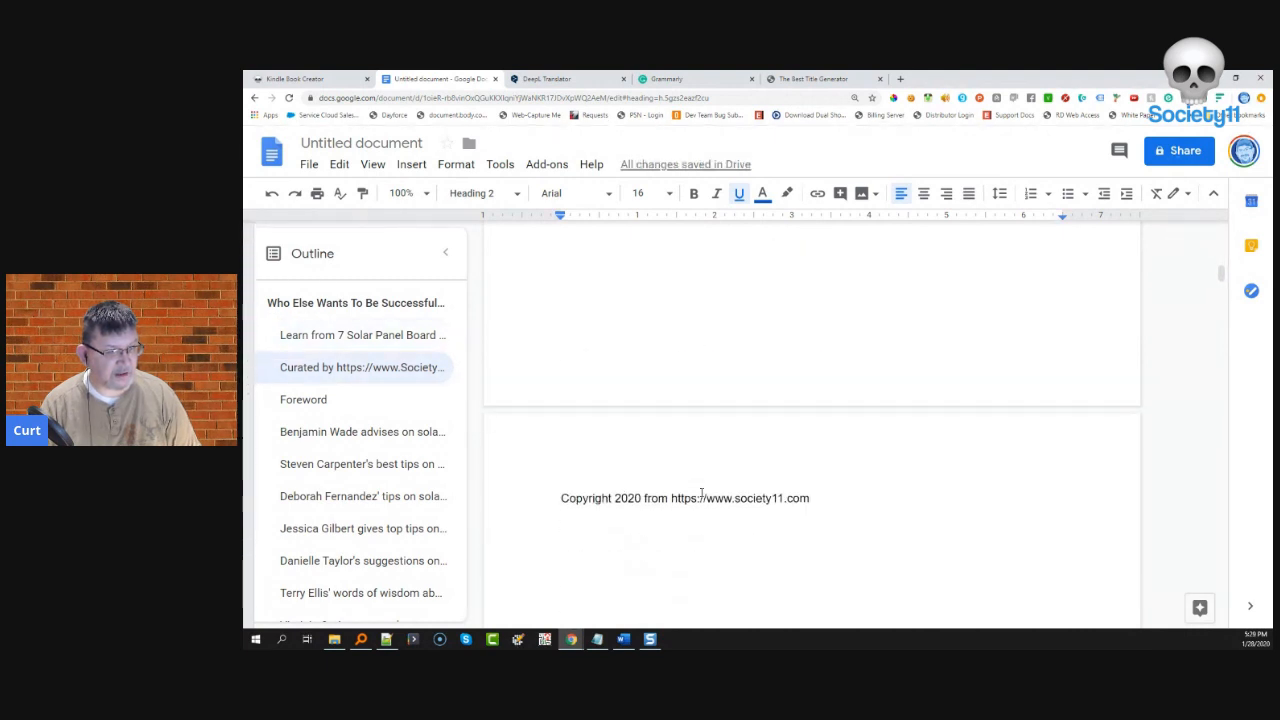
pyautogui.moveTo(673, 419); pyautogui.dragTo(810, 419)
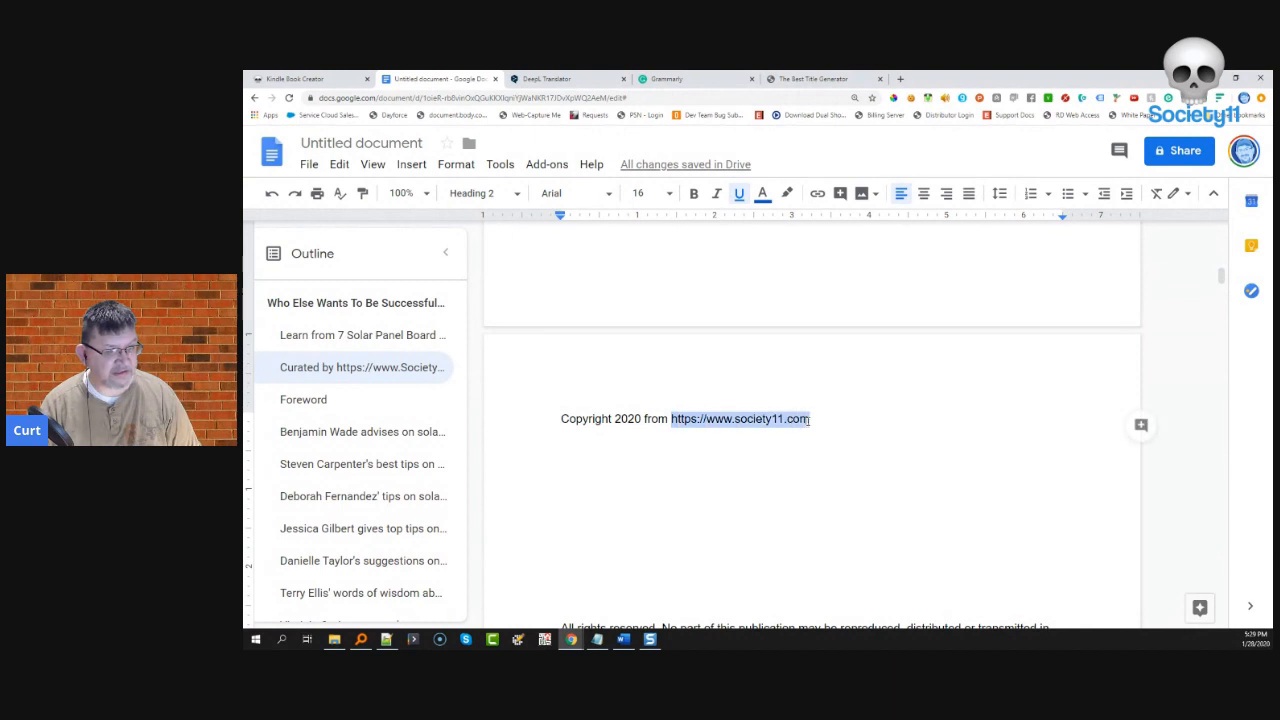
pyautogui.click(817, 193)
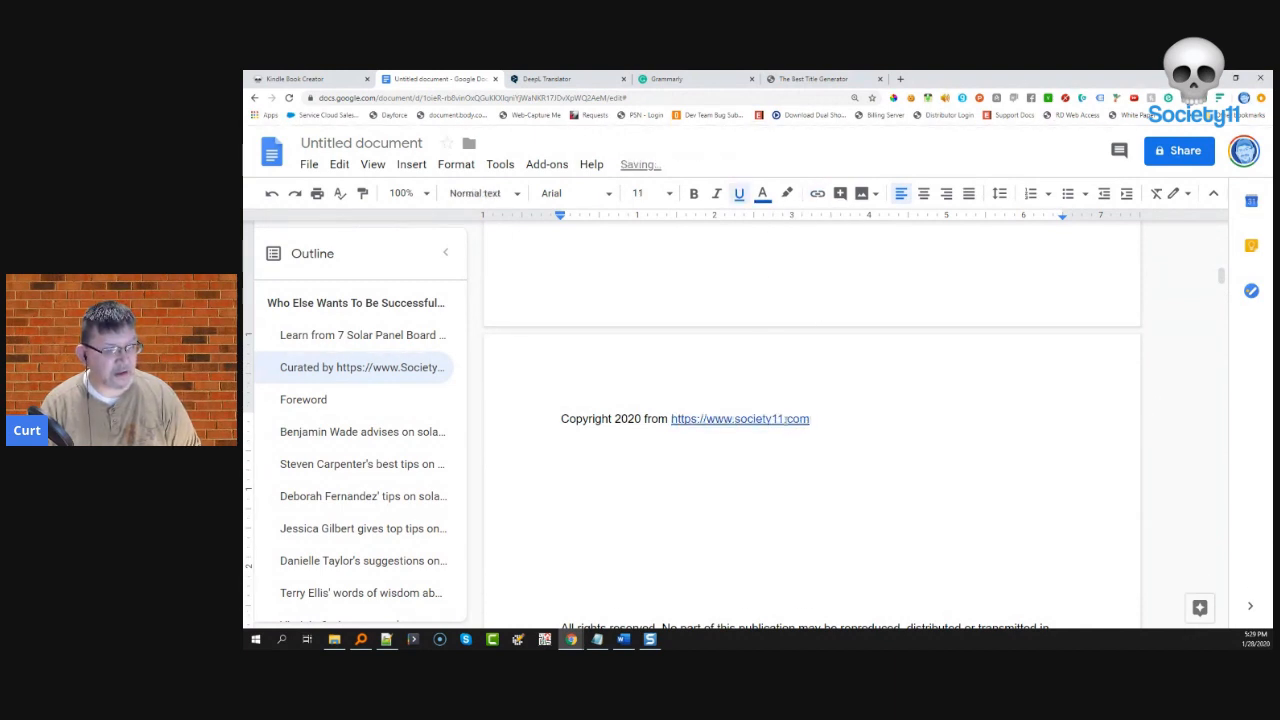
pyautogui.rightClick(786, 419)
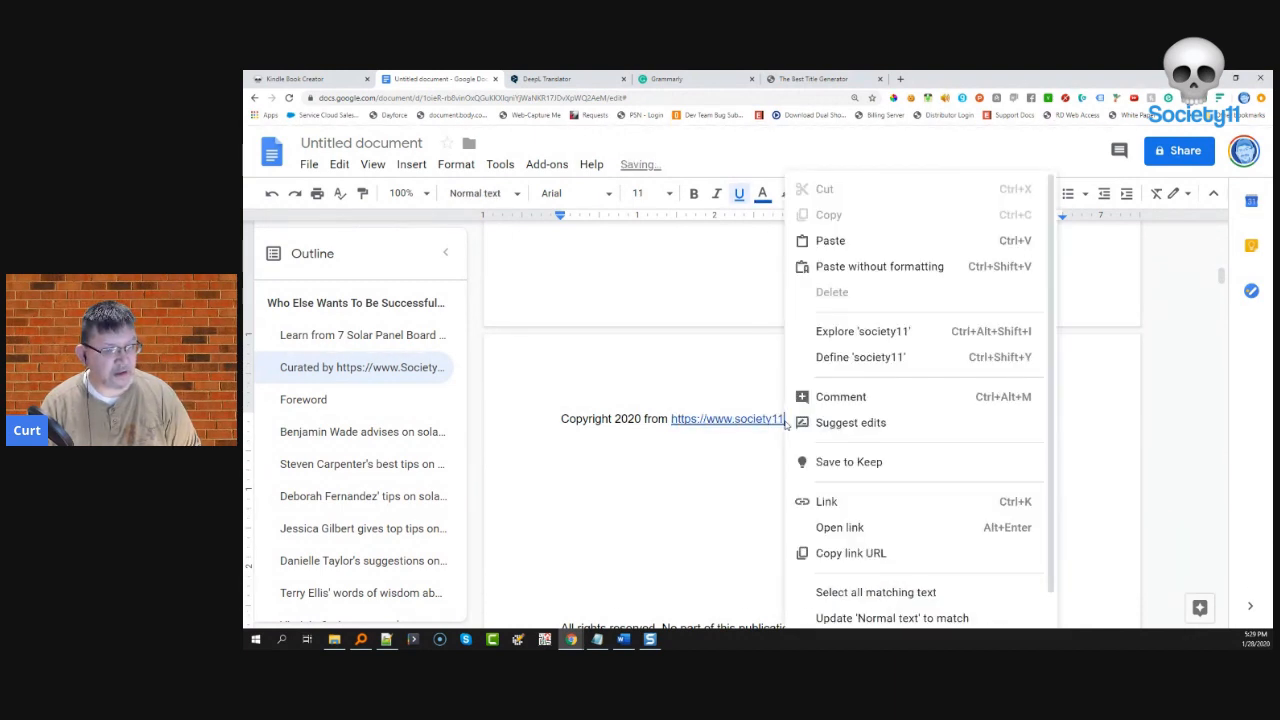
pyautogui.click(827, 502)
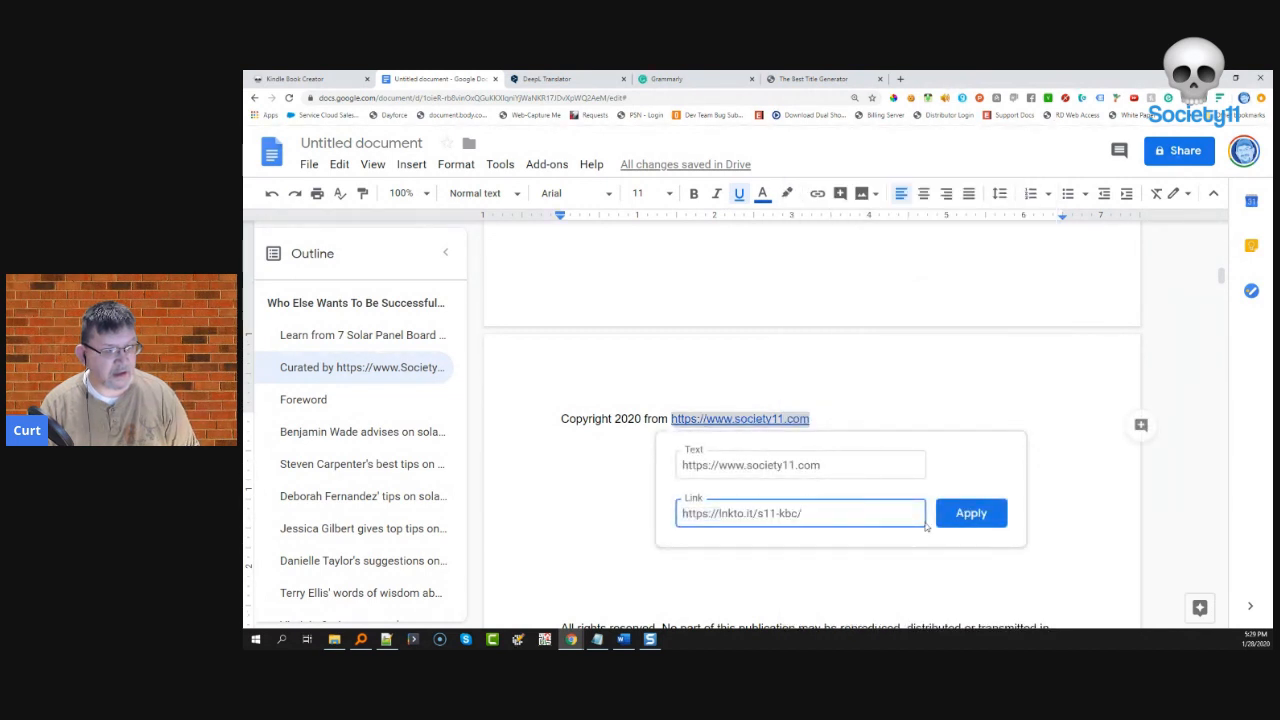
pyautogui.click(971, 513)
# - Place the caret in the empty area above the copyright page
pyautogui.scroll(5, 760, 480)
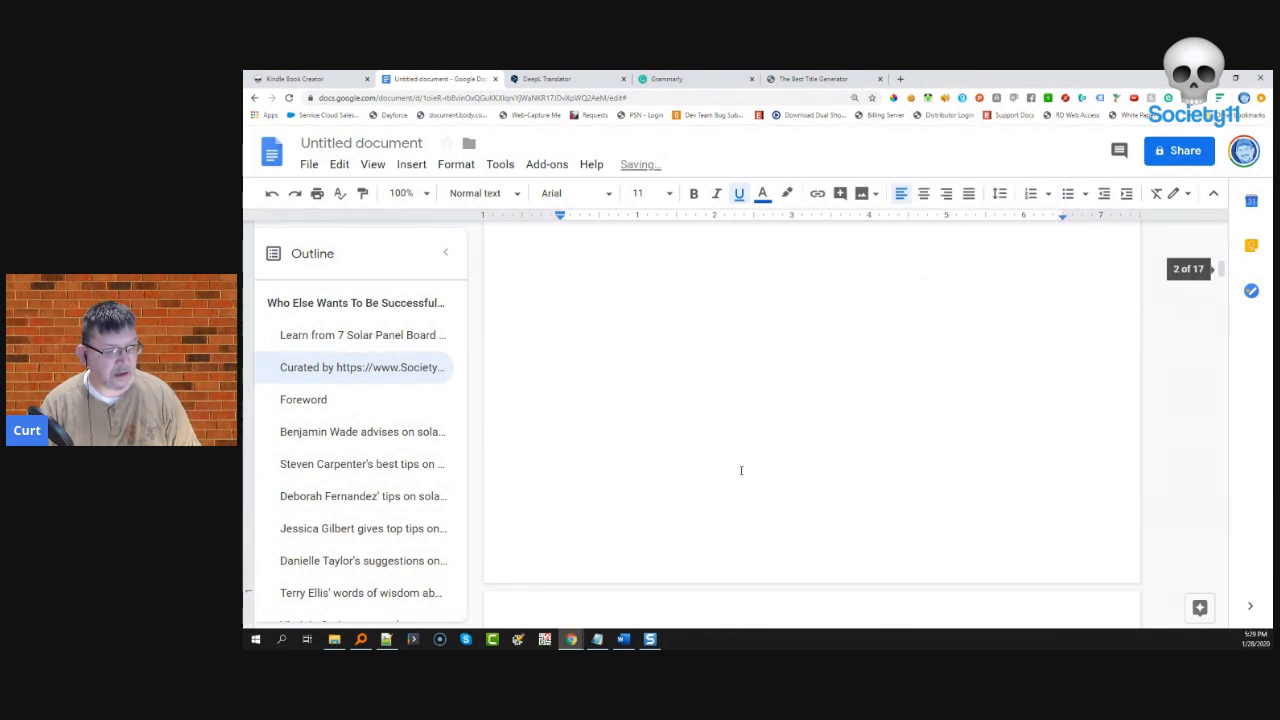
pyautogui.scroll(1, 740, 466)
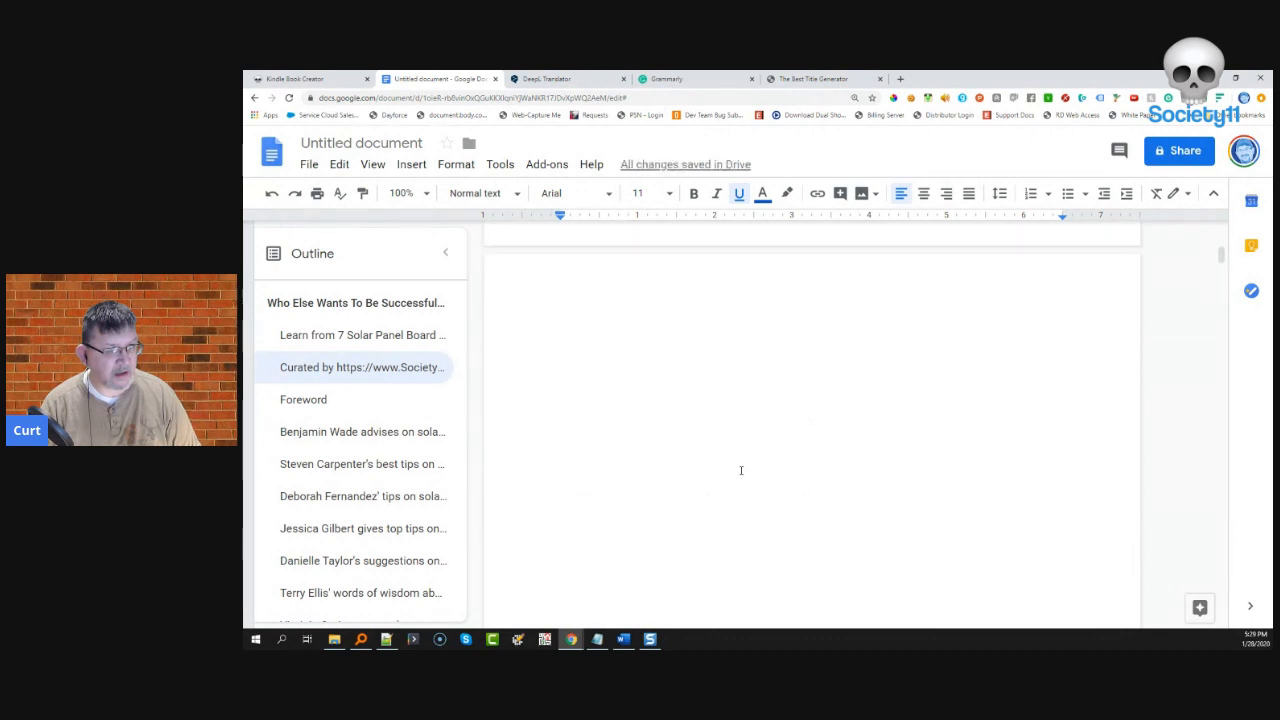
pyautogui.click(659, 385)
# - Delete the blank space before the copyright line, insert a page break, and review the 16 pages
pyautogui.press('BackSpace')
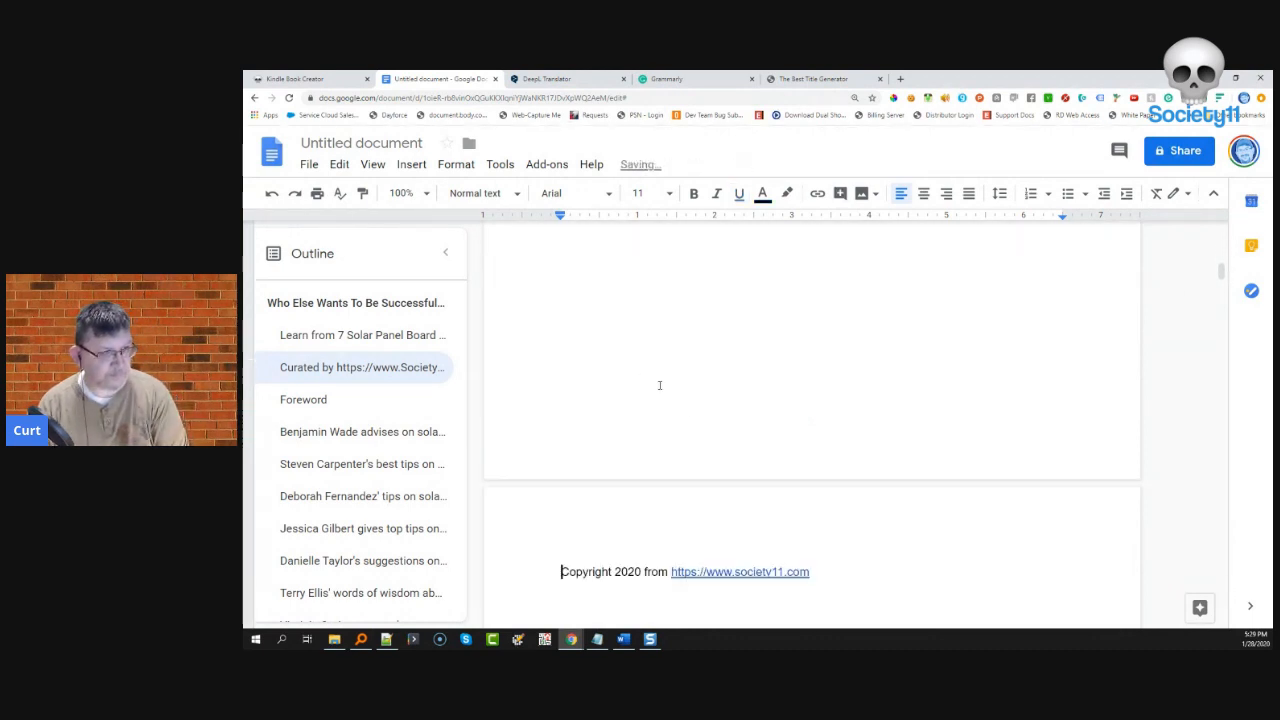
pyautogui.press('BackSpace')
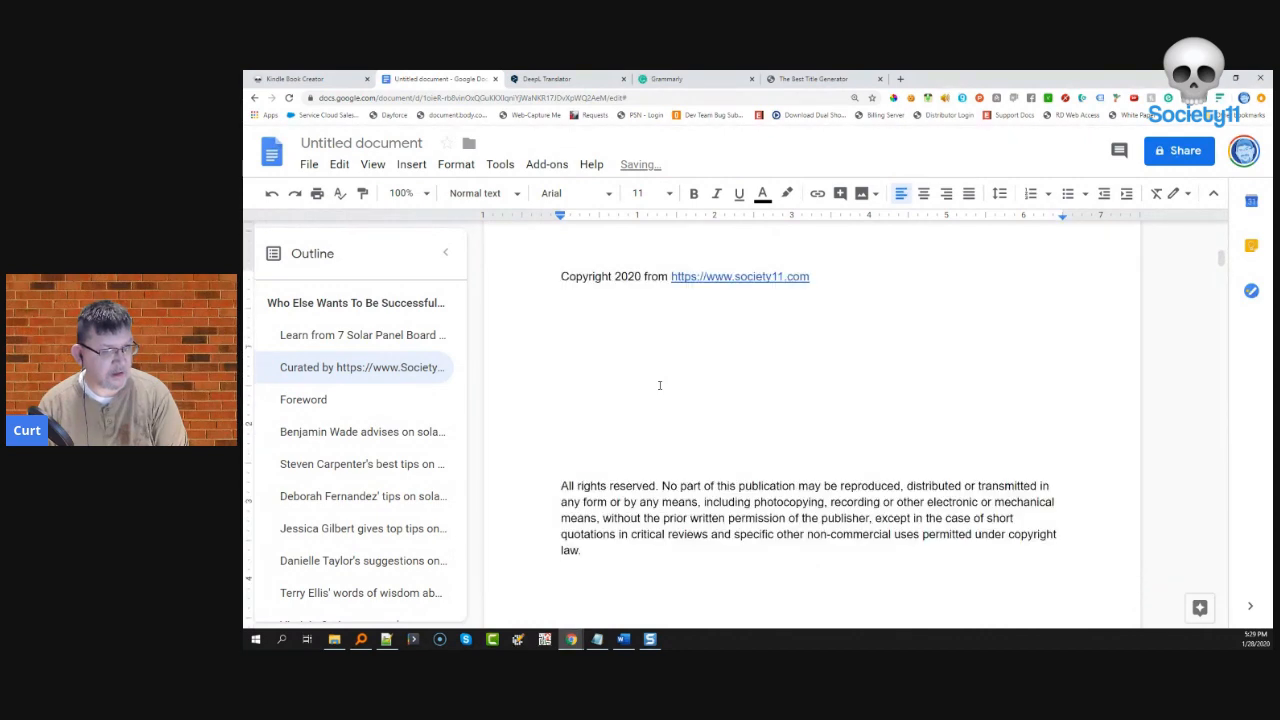
pyautogui.hotkey('ctrl', 'Return')
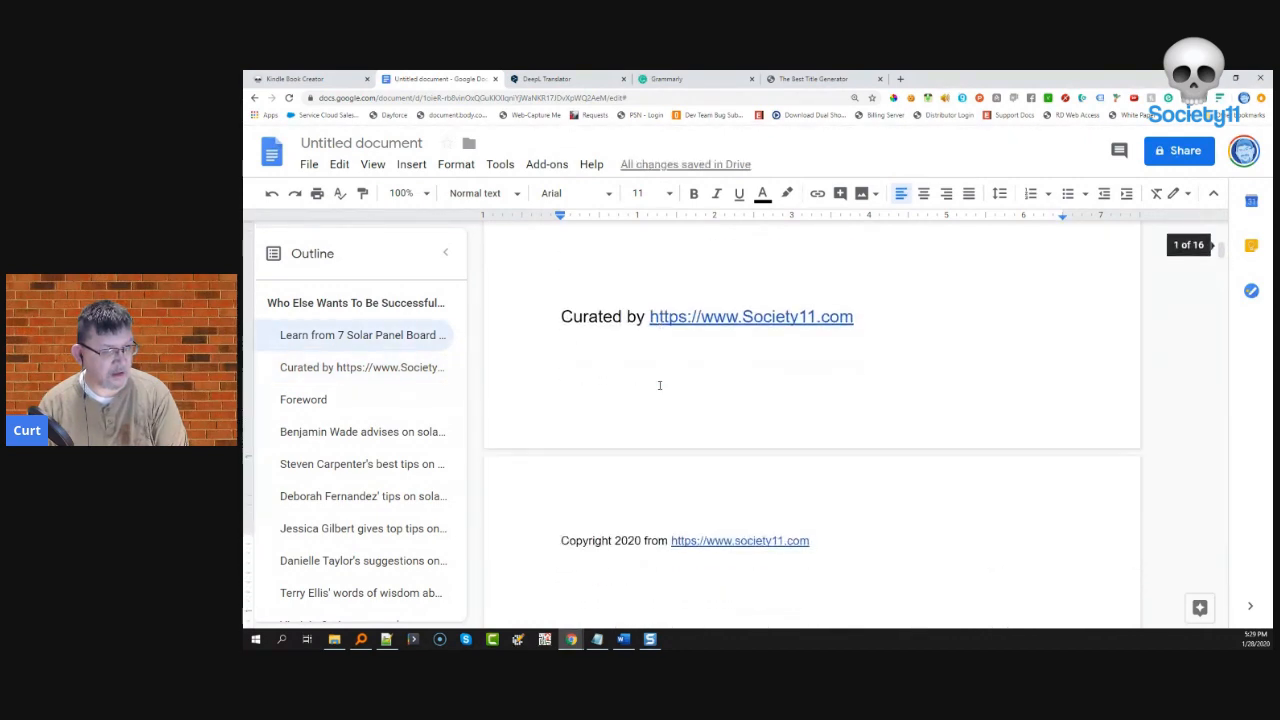
pyautogui.scroll(-9, 660, 384)
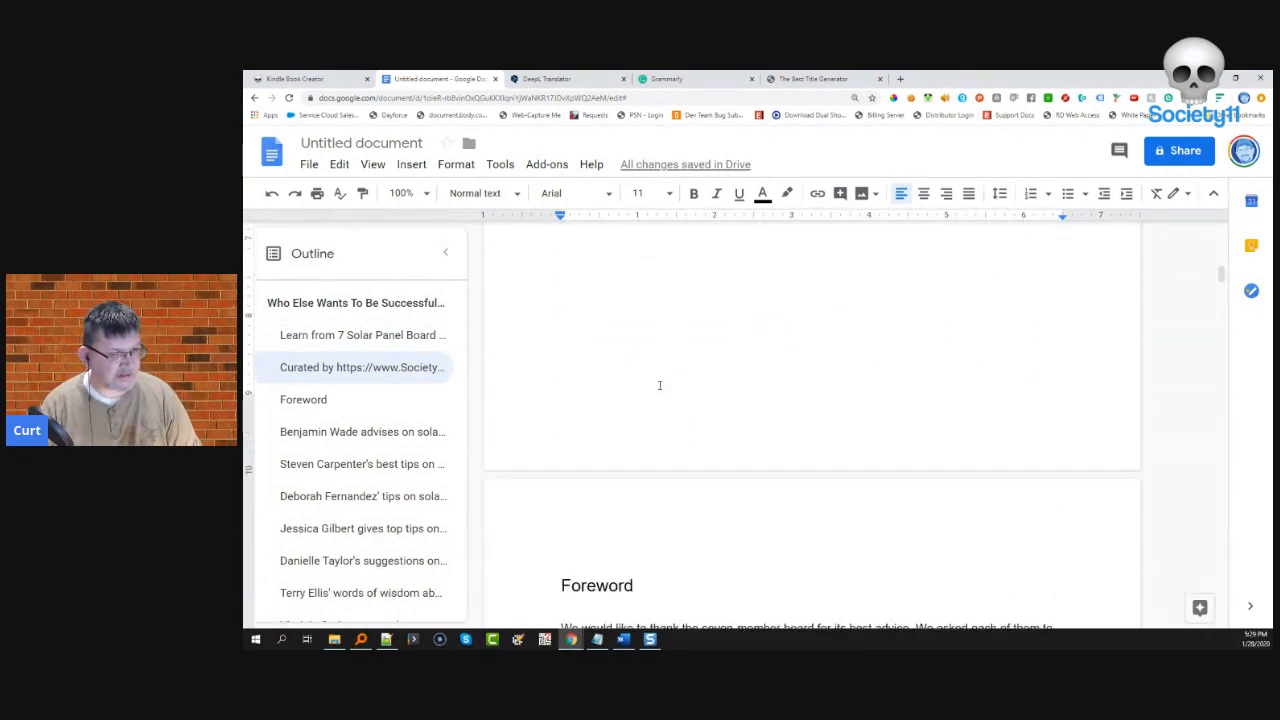
pyautogui.scroll(-8, 660, 384)
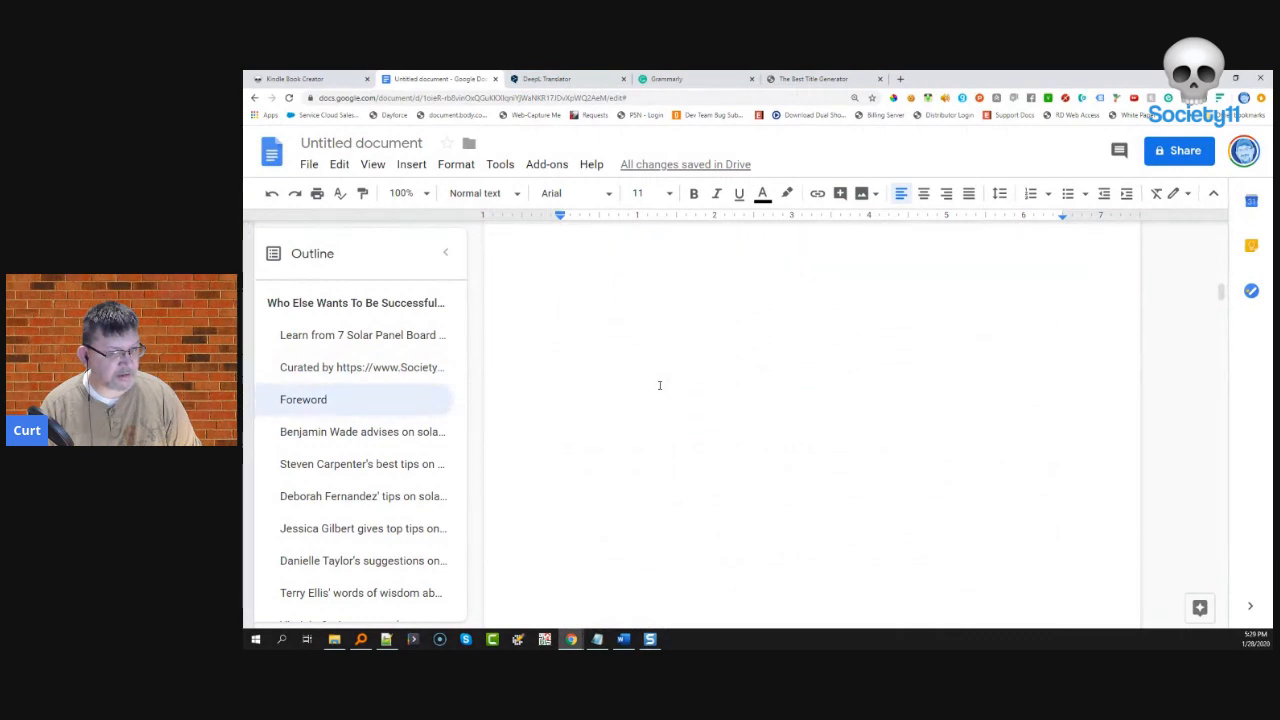
pyautogui.scroll(10, 660, 384)
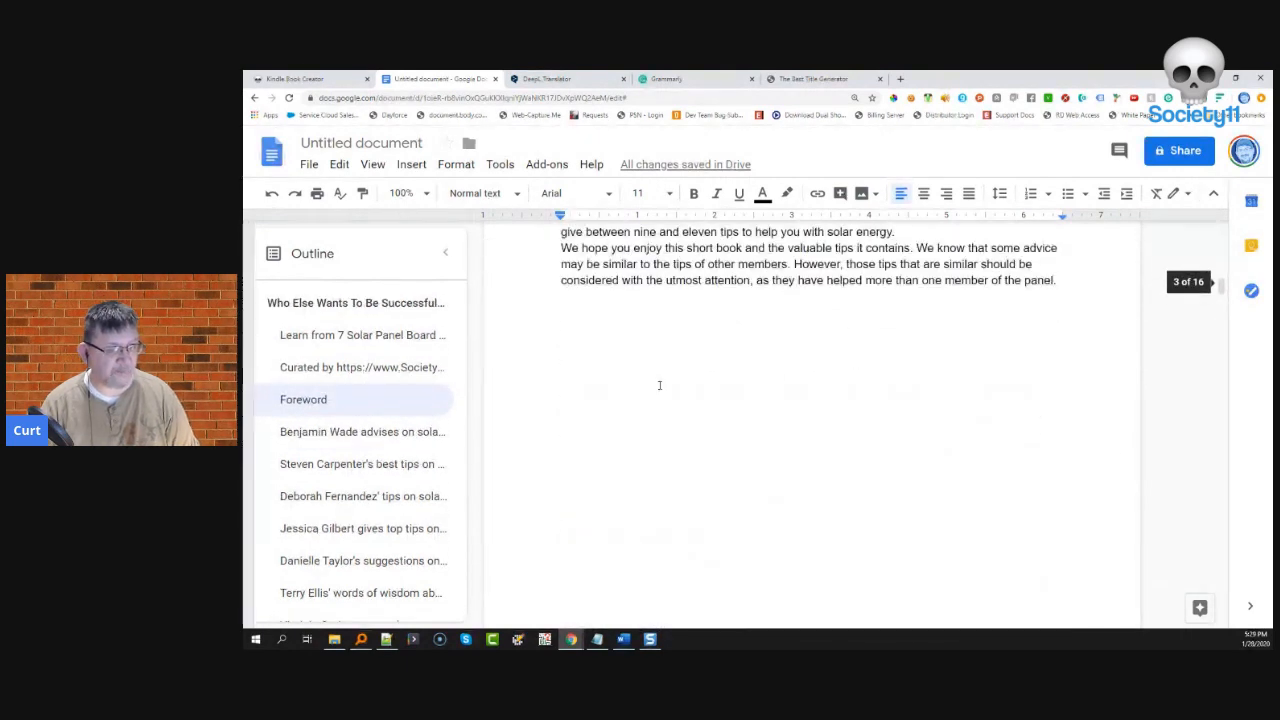
pyautogui.scroll(10, 660, 385)
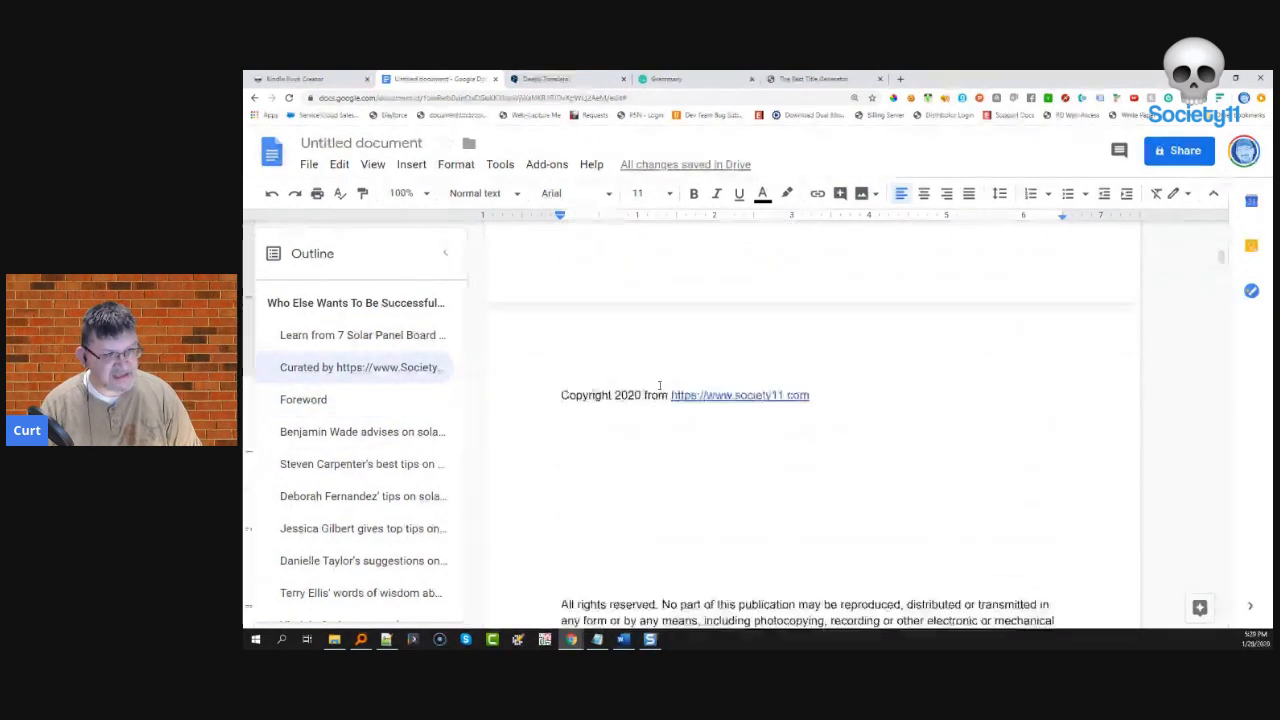
pyautogui.scroll(3, 659, 385)
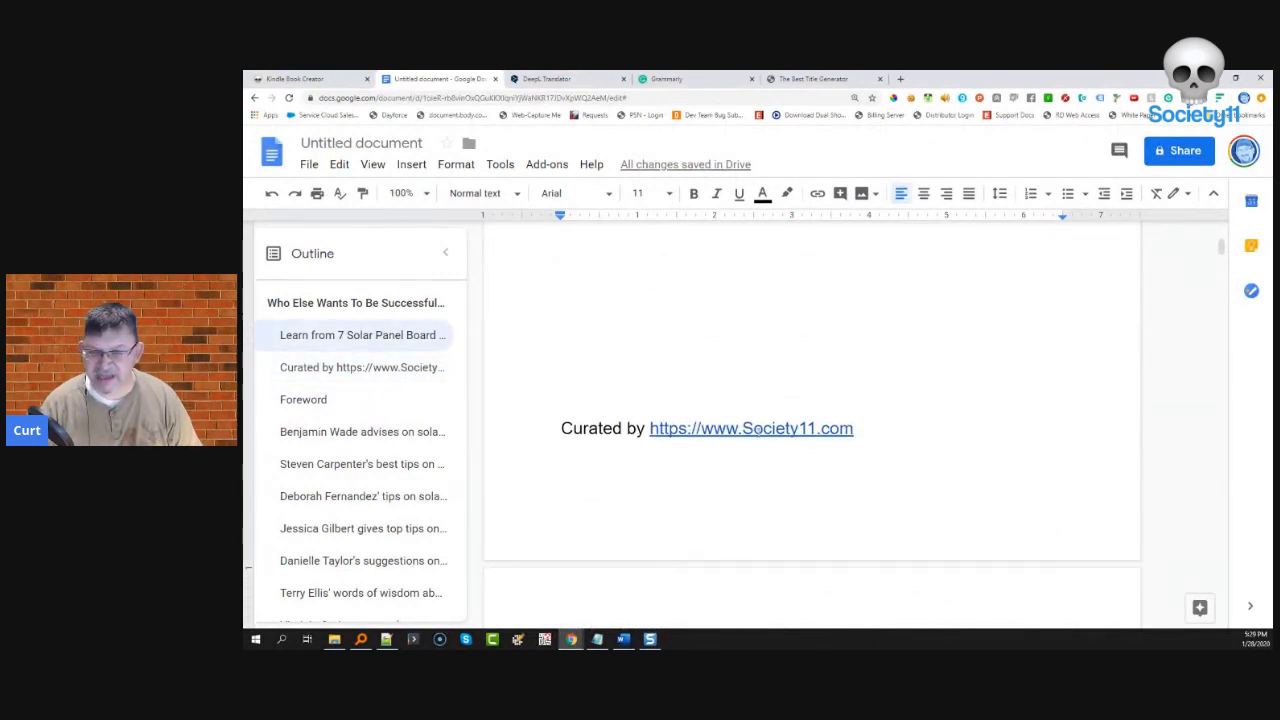
pyautogui.scroll(-4, 745, 455)
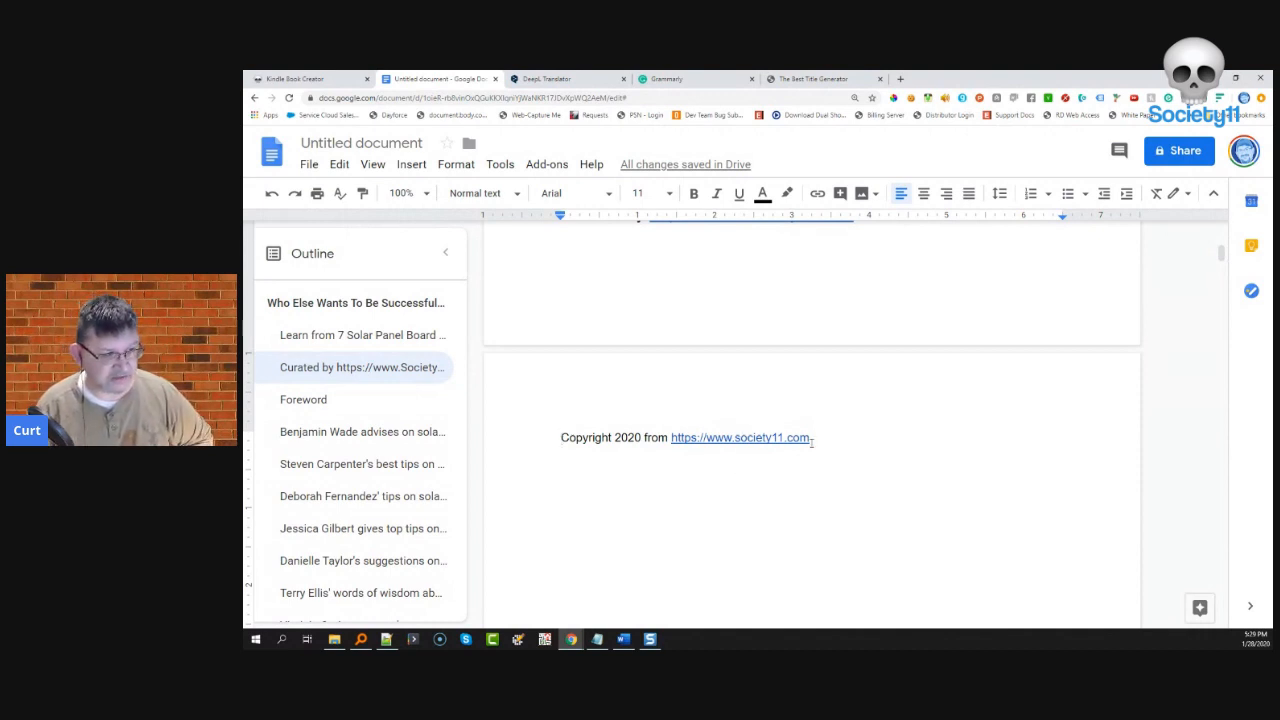
# - Append '--Content Created by Society11 Kindle Book Creator in 40 Minutes.' to the copyright line
pyautogui.press('End')
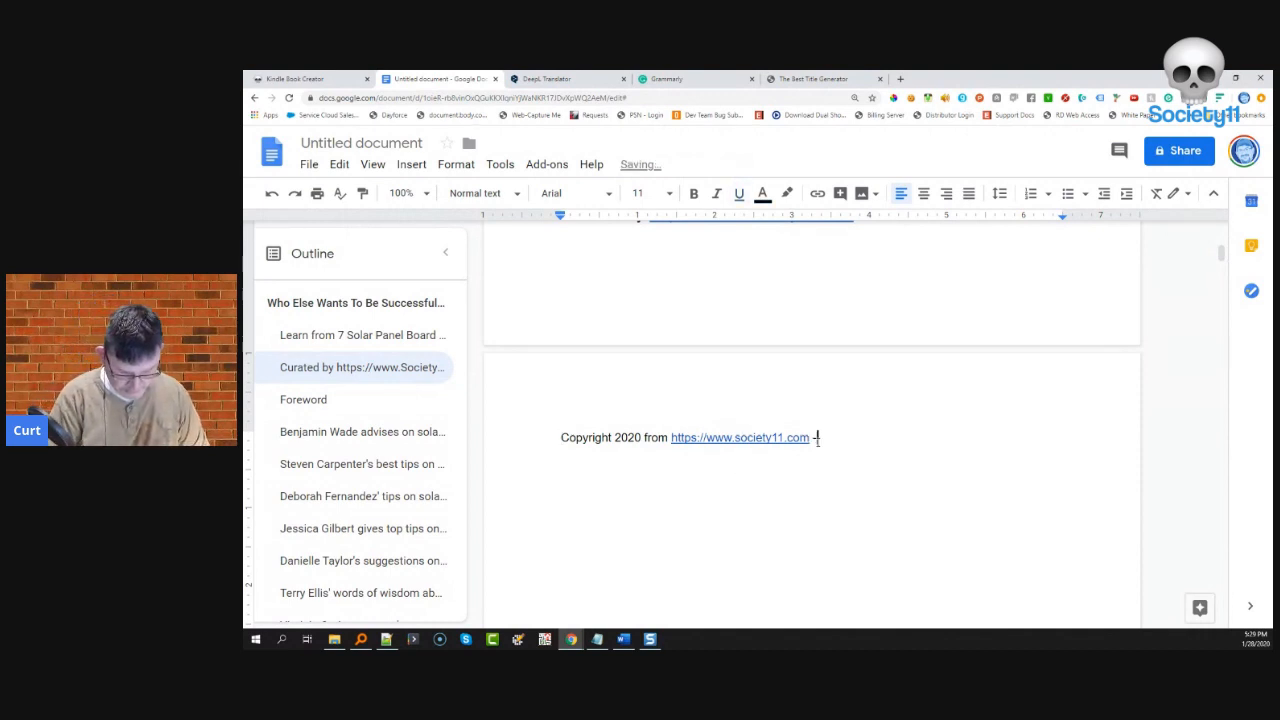
pyautogui.write('--Content Created by Society11')
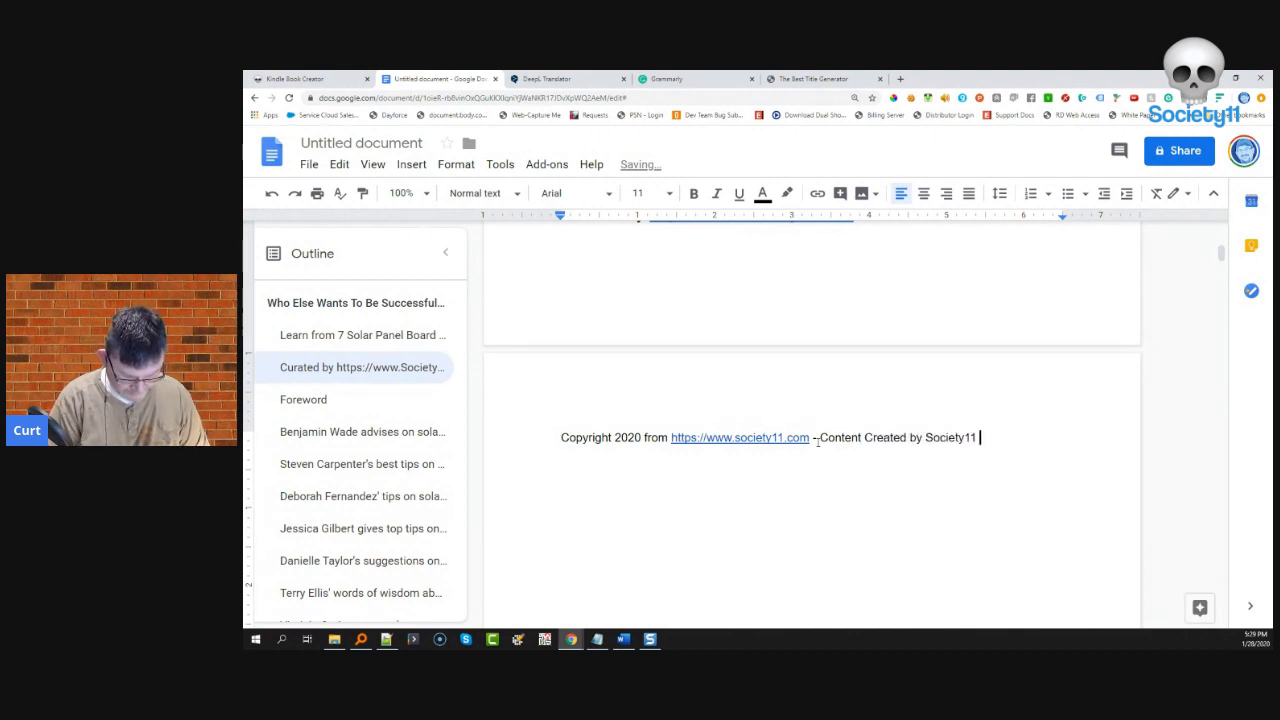
pyautogui.write('Kindle Book Creator')
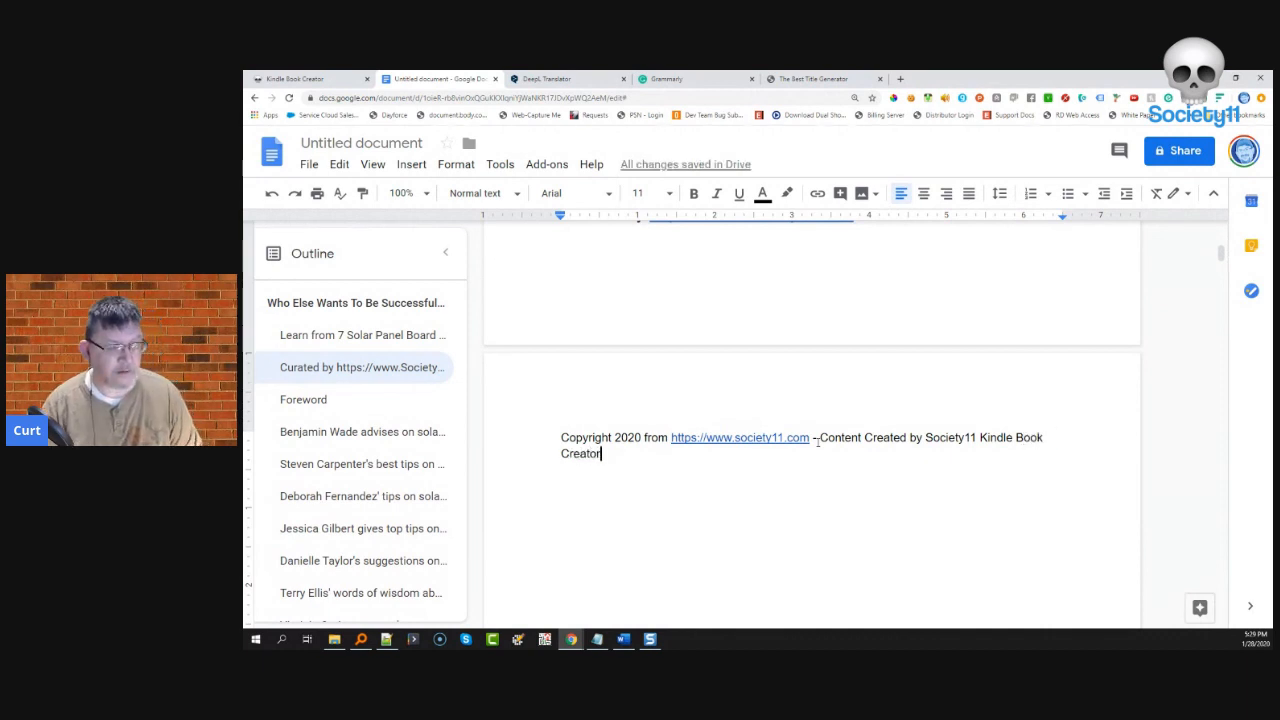
pyautogui.write(' in')
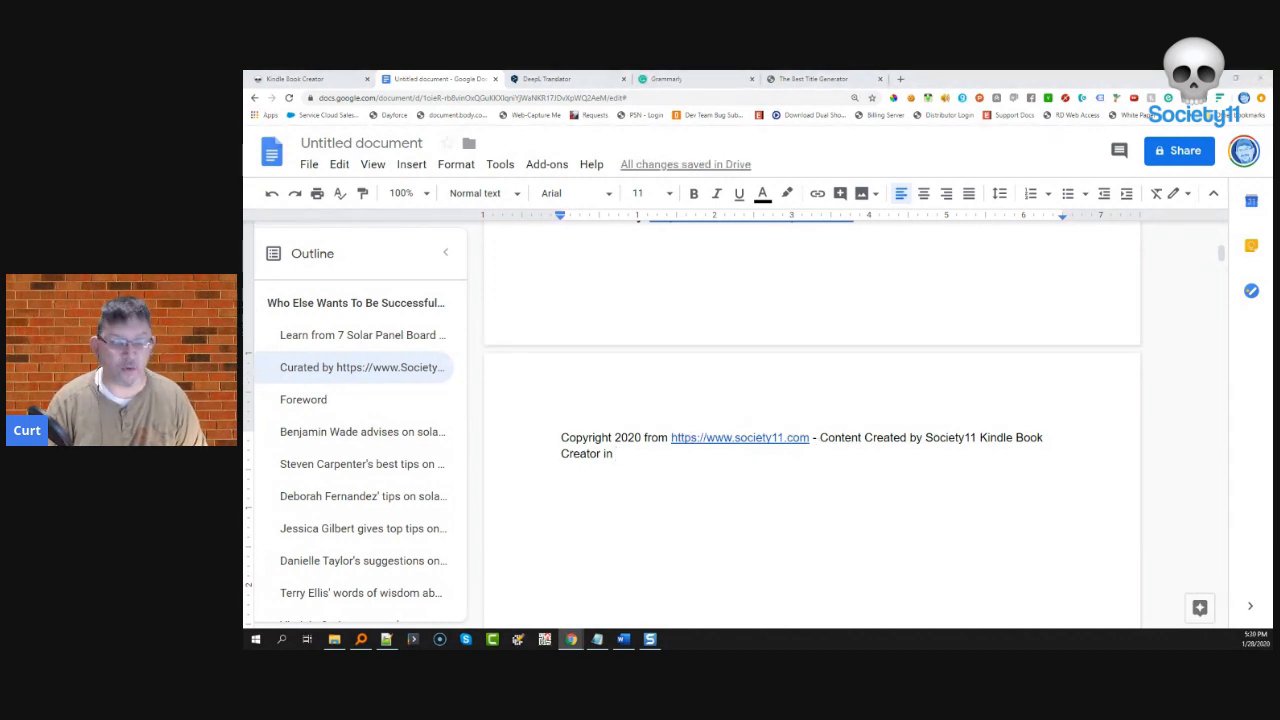
pyautogui.hotkey('shift', 'Right')
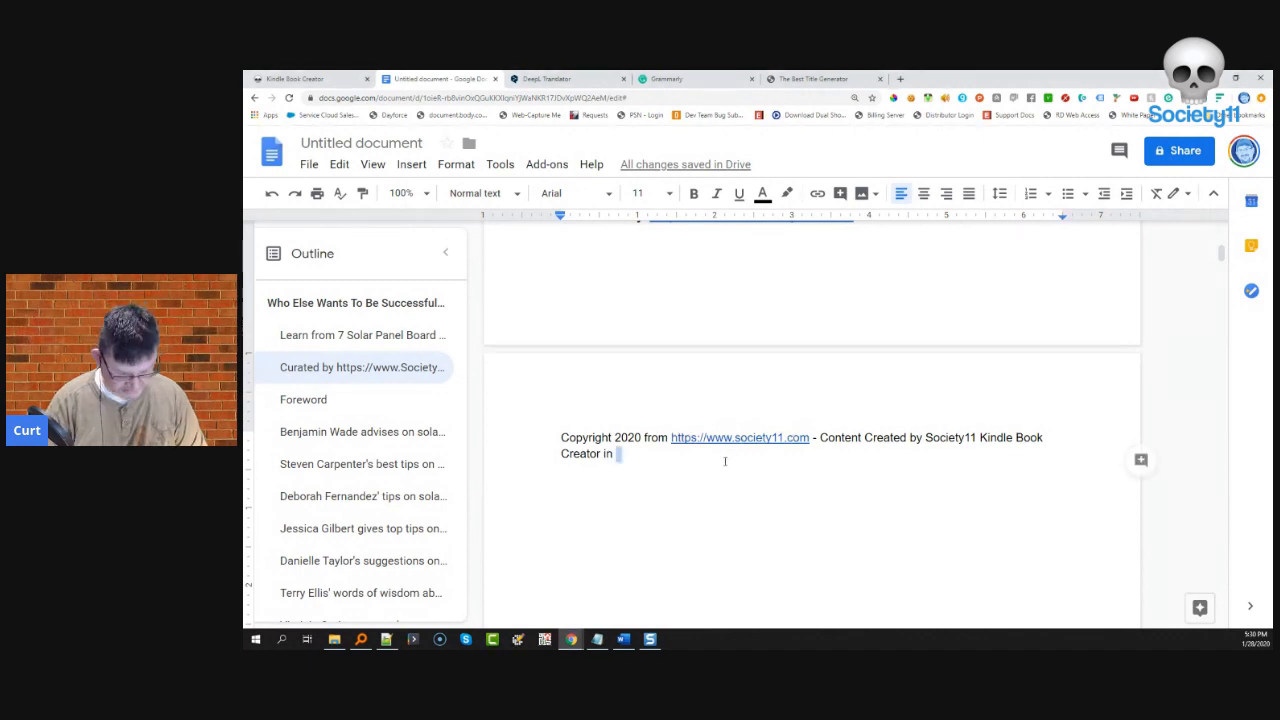
pyautogui.write('40 Minutes')
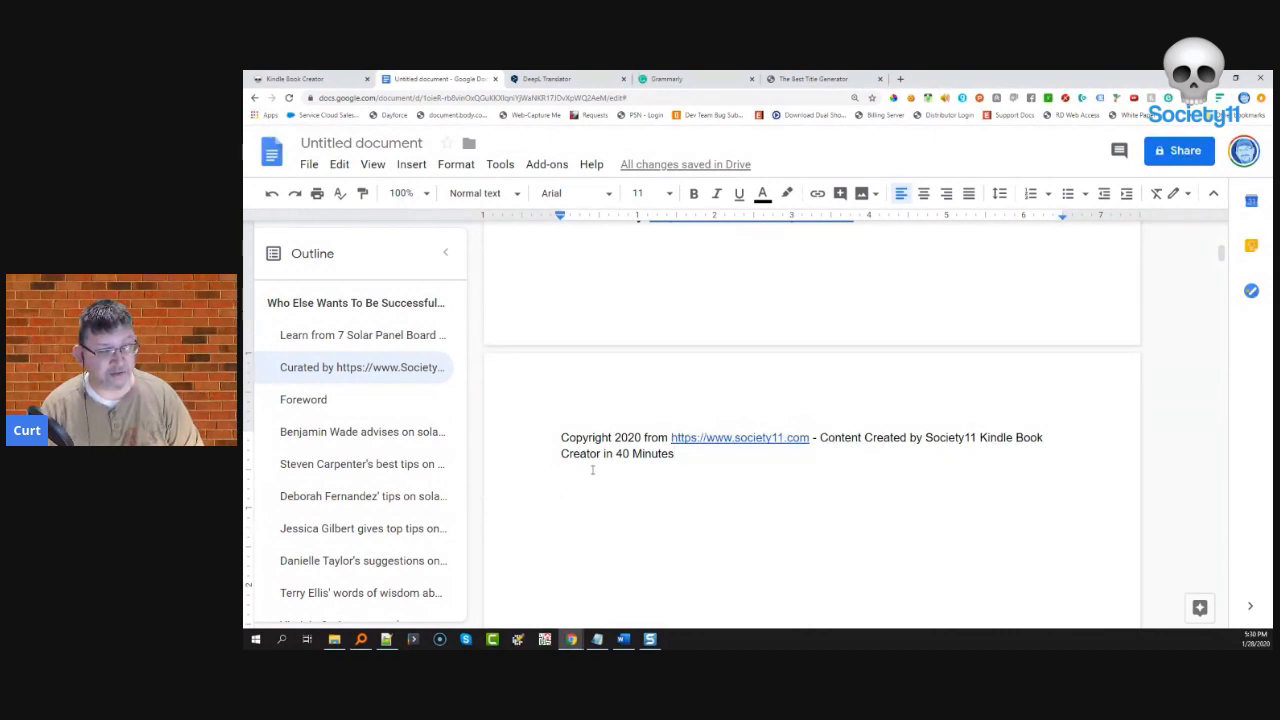
pyautogui.write('.')
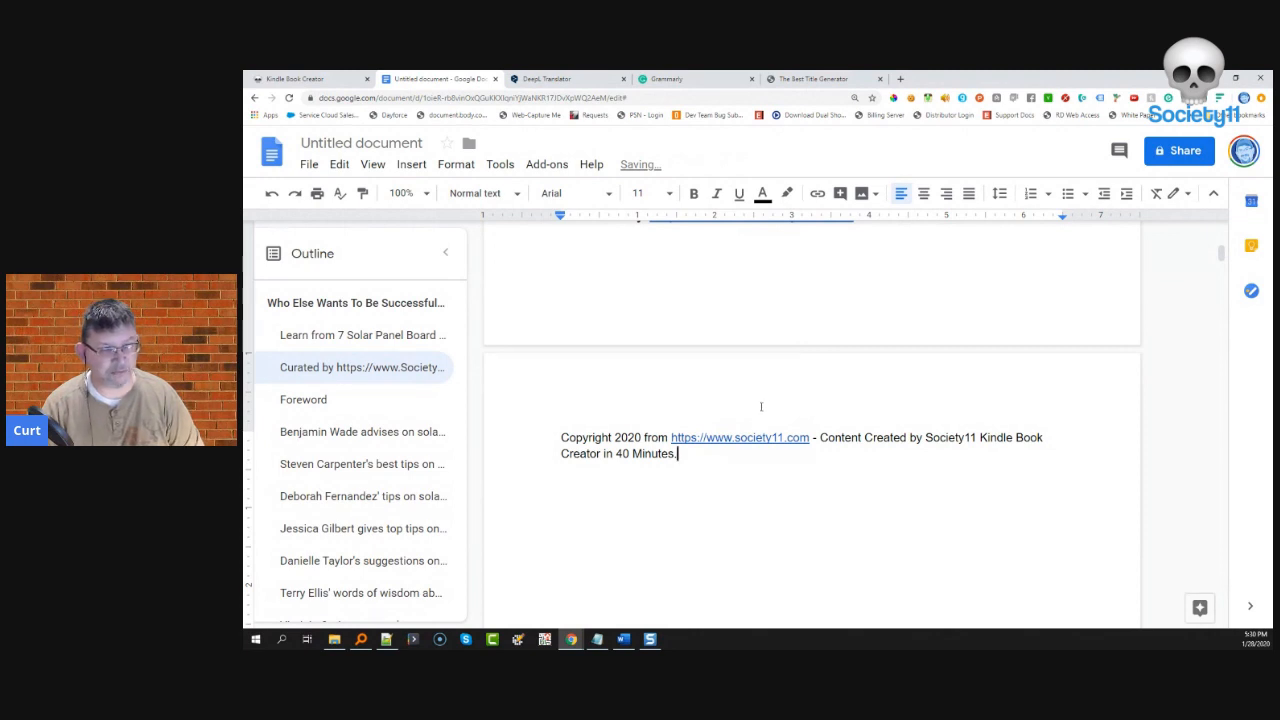
# - Accept the suggested title 'Who Else Wants To Be Successful With SOLAR PANELS' for the document
pyautogui.scroll(10, 757, 427)
pyautogui.scroll(-10, 767, 409)
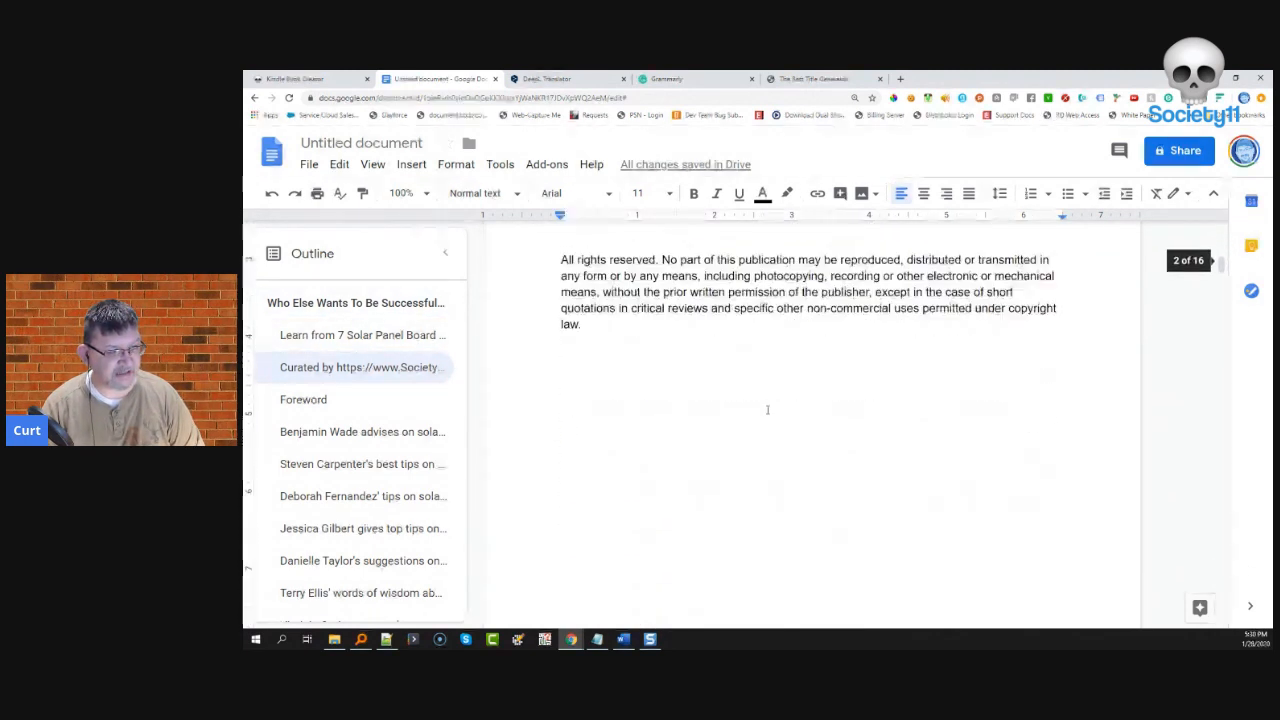
pyautogui.scroll(-4, 767, 409)
pyautogui.scroll(7, 768, 412)
pyautogui.scroll(8, 766, 410)
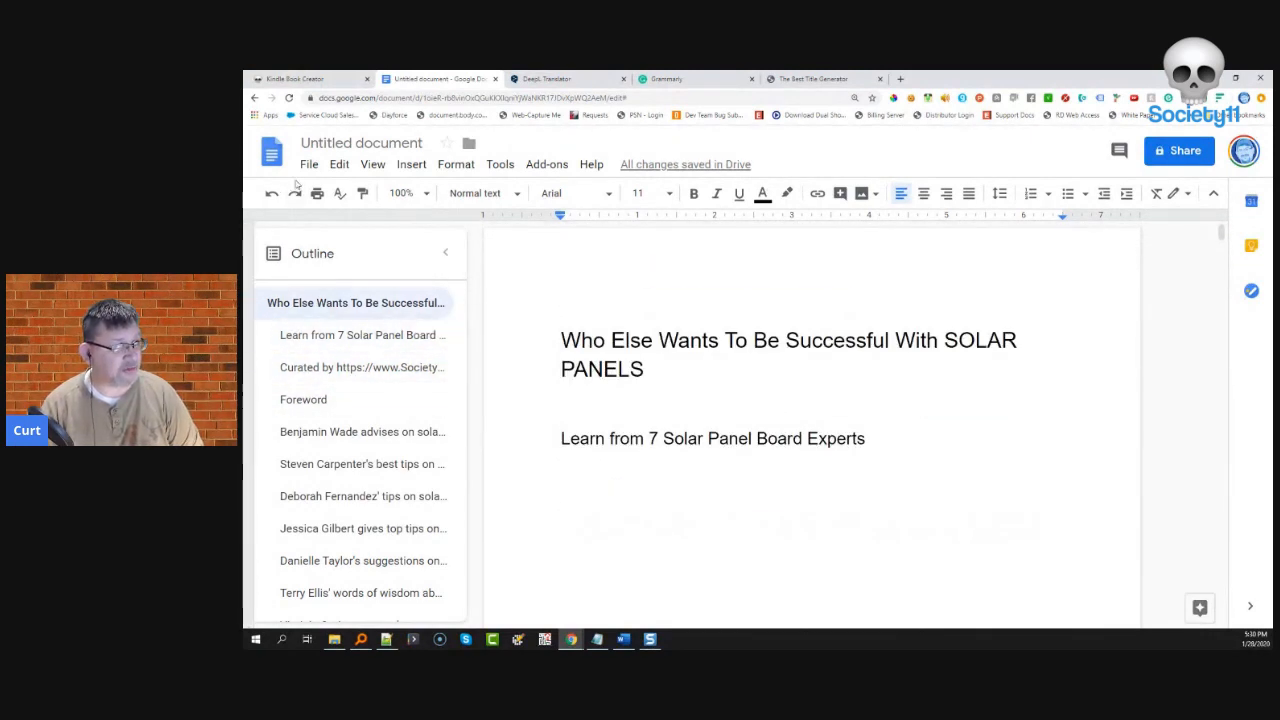
pyautogui.click(330, 143)
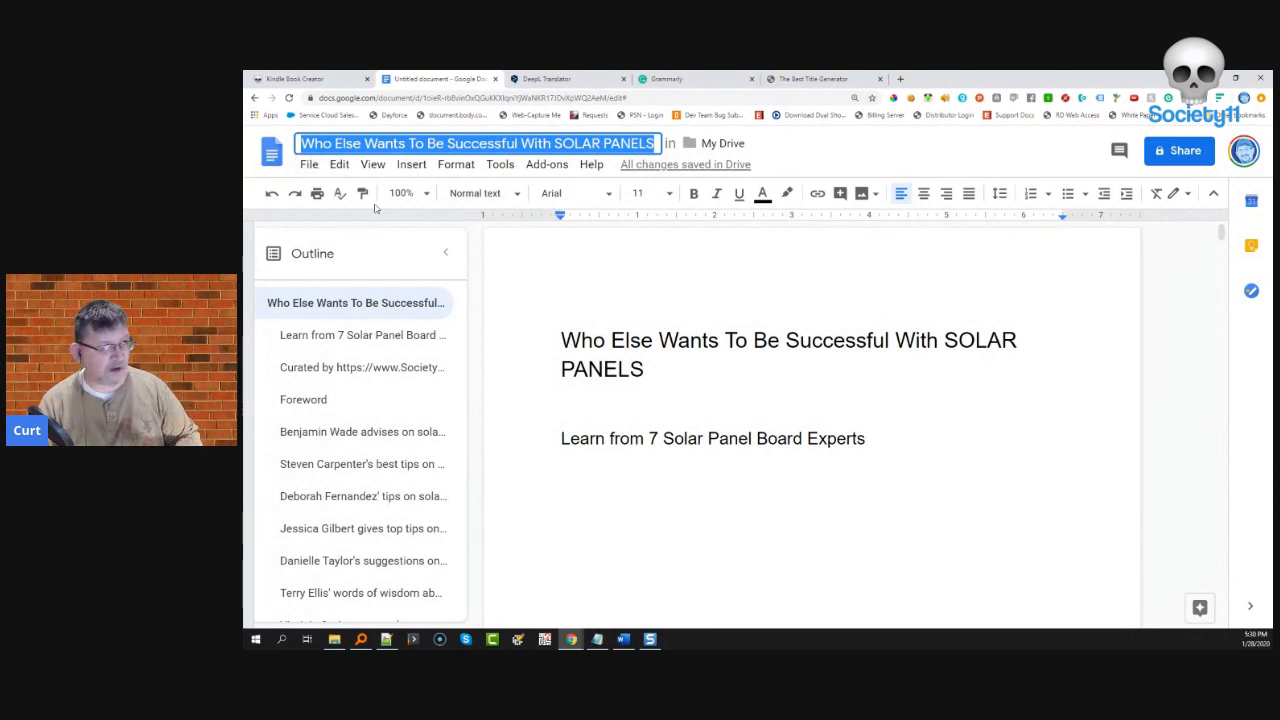
# - Download the book as a Microsoft Word (.docx) file and open it
pyautogui.click(309, 164)
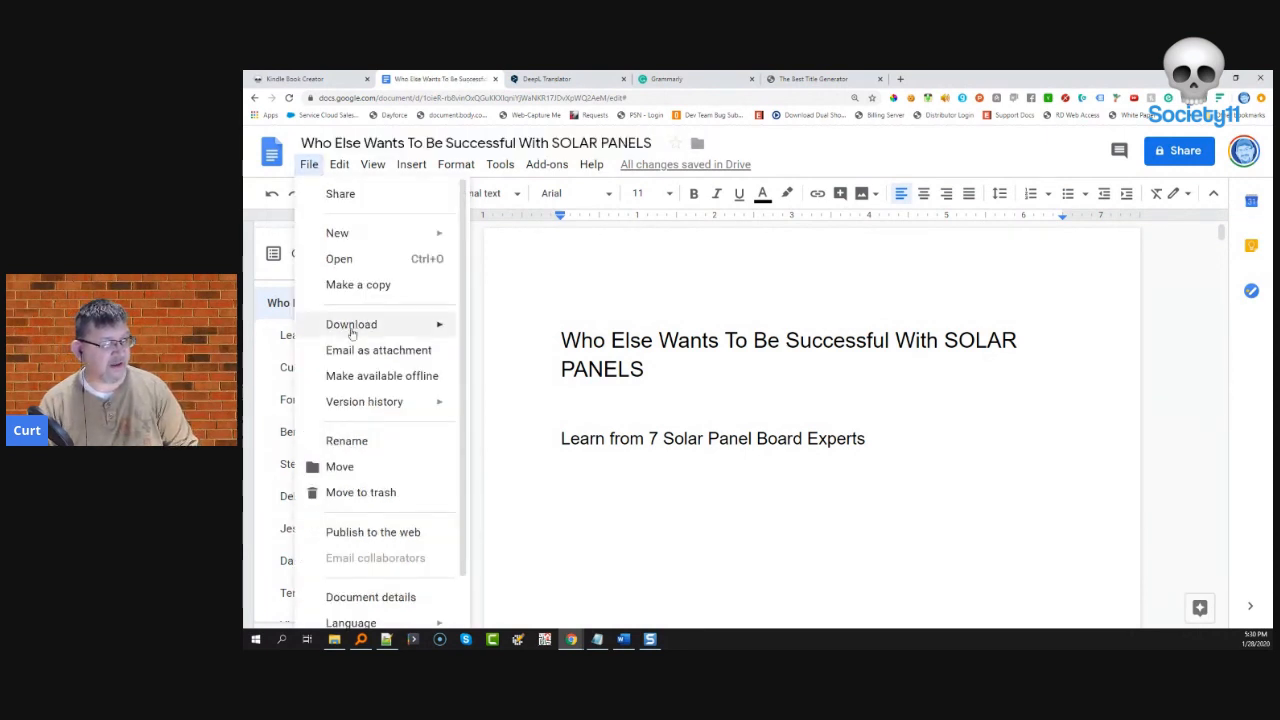
pyautogui.moveTo(352, 334)
pyautogui.click(490, 330)
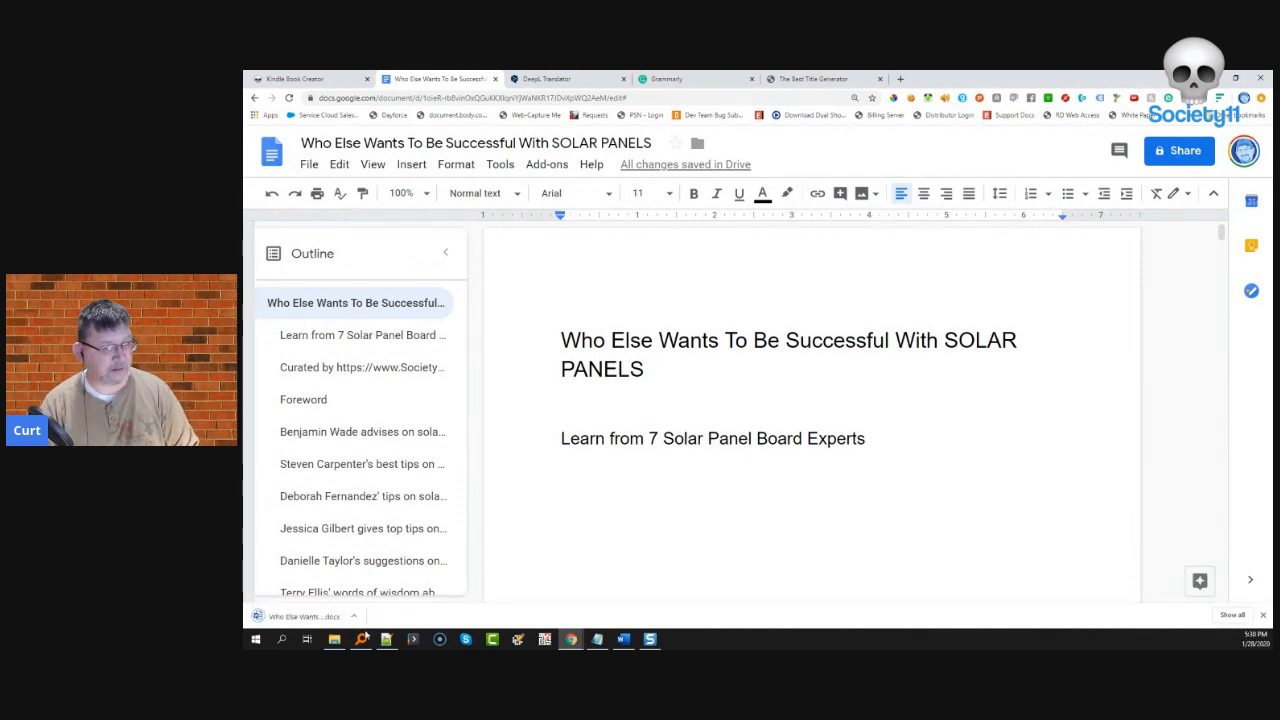
pyautogui.click(305, 616)
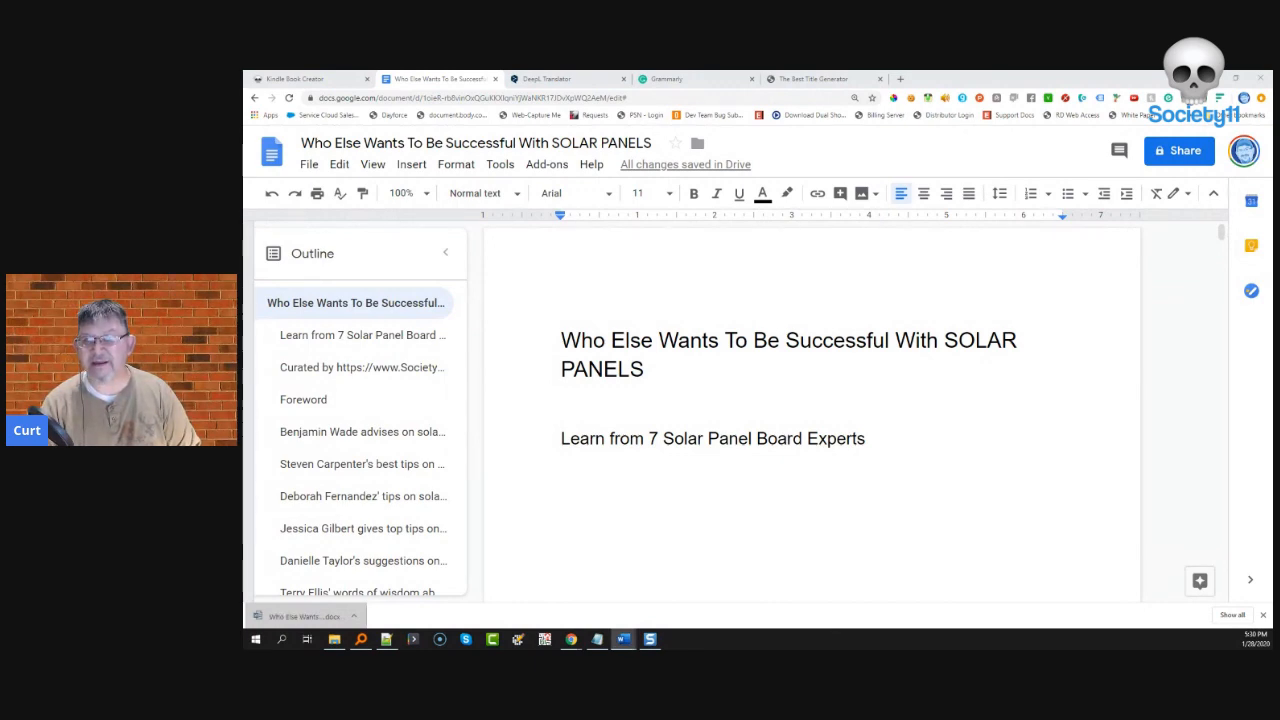
# - Maximize the Word window and scroll through the converted 16-page SOLAR PANELS book
pyautogui.moveTo(1228, 127); pyautogui.dragTo(825, 97)
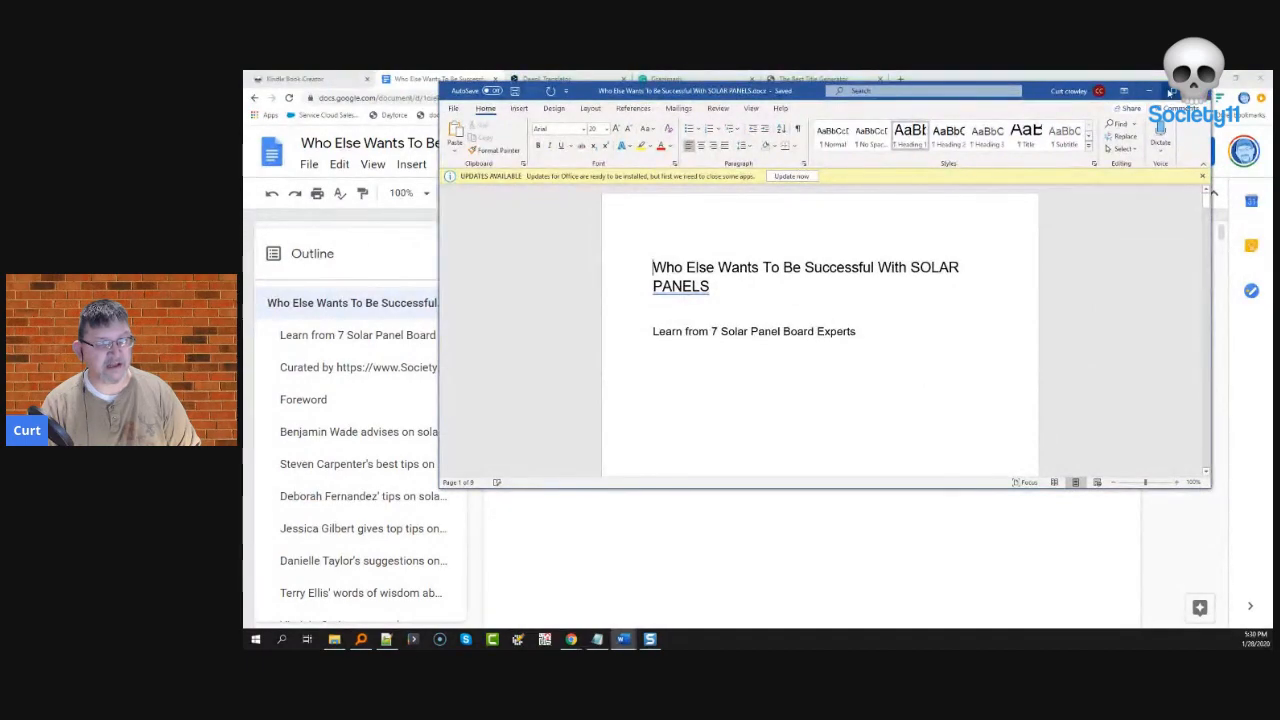
pyautogui.click(1173, 90)
pyautogui.scroll(-10, 474, 357)
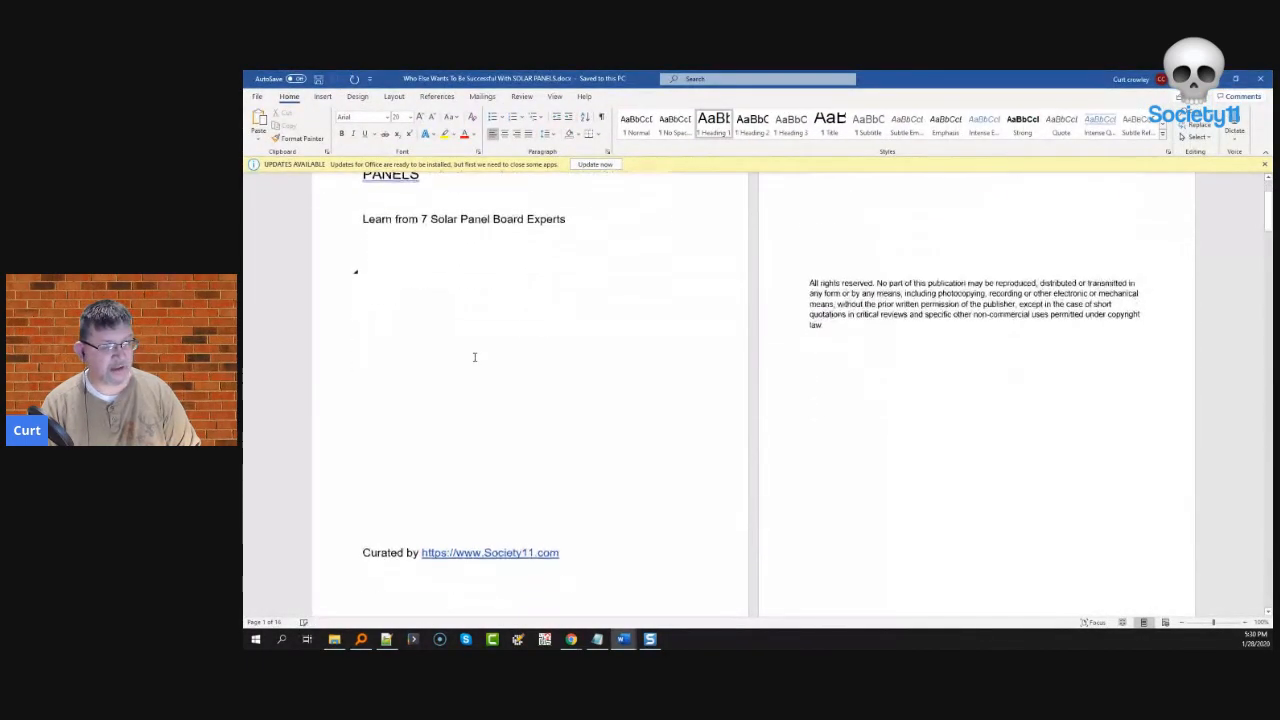
pyautogui.scroll(-12, 474, 357)
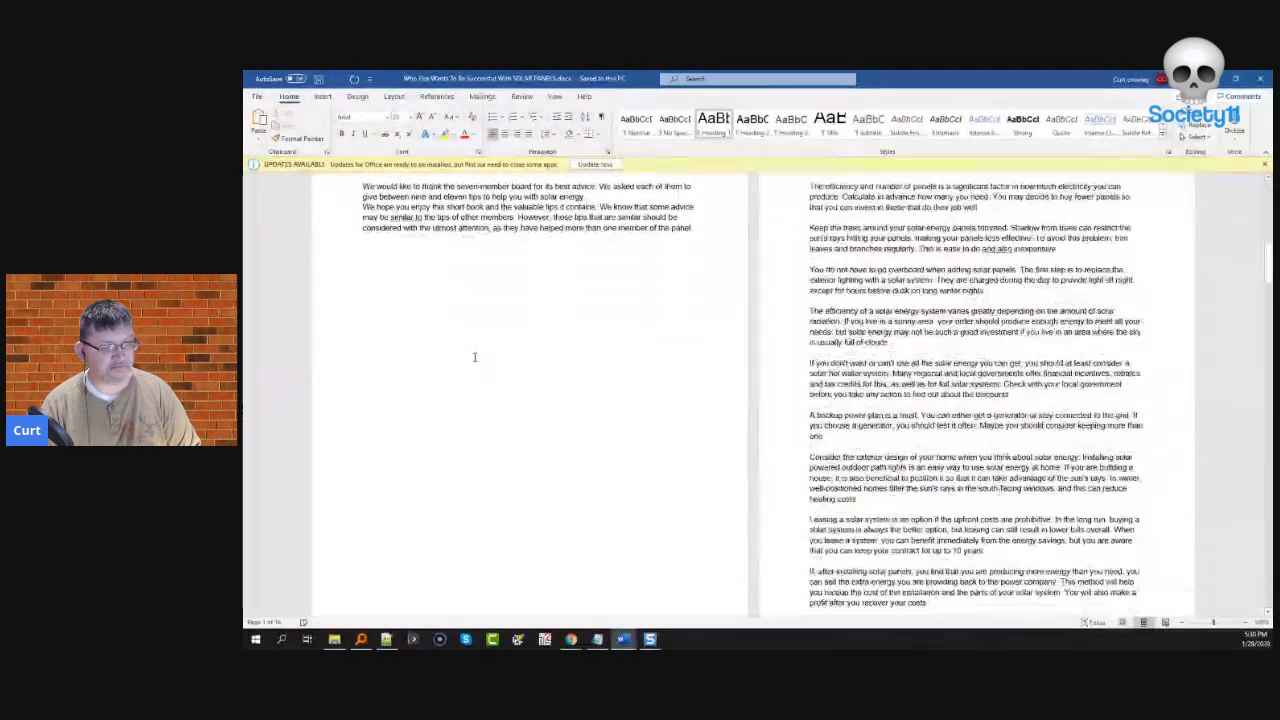
pyautogui.scroll(-12, 474, 357)
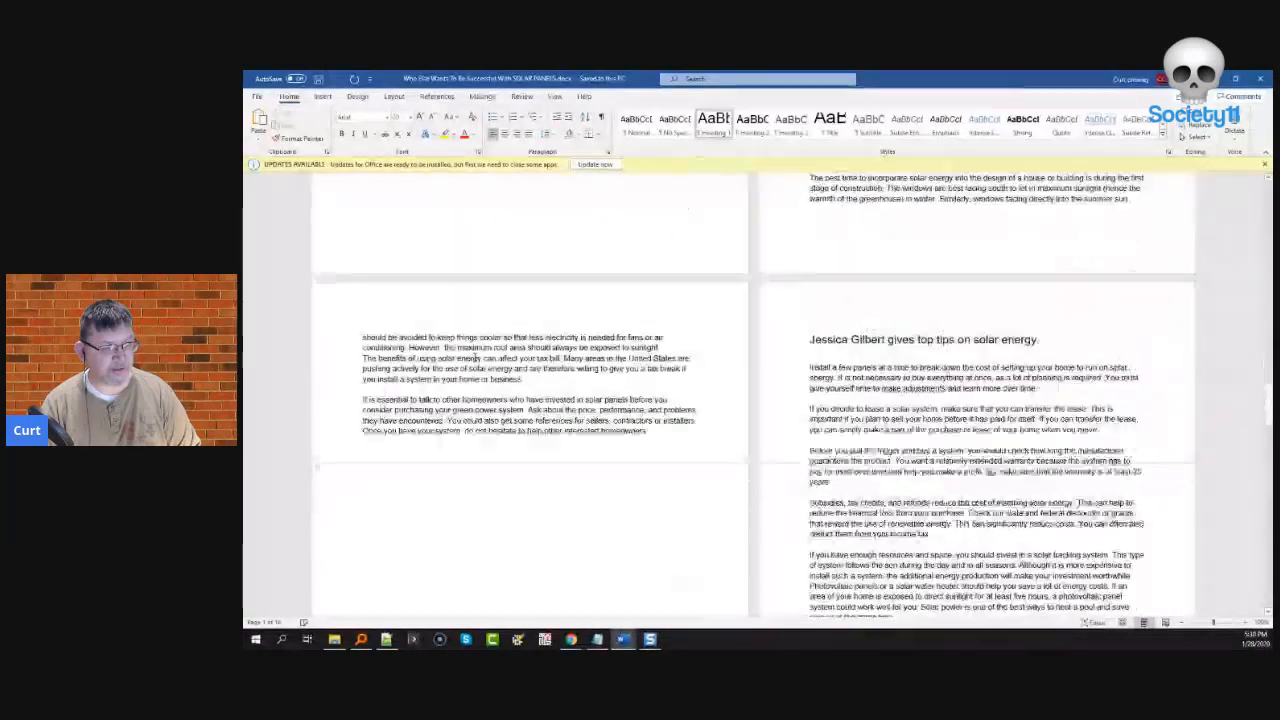
pyautogui.scroll(-8, 475, 357)
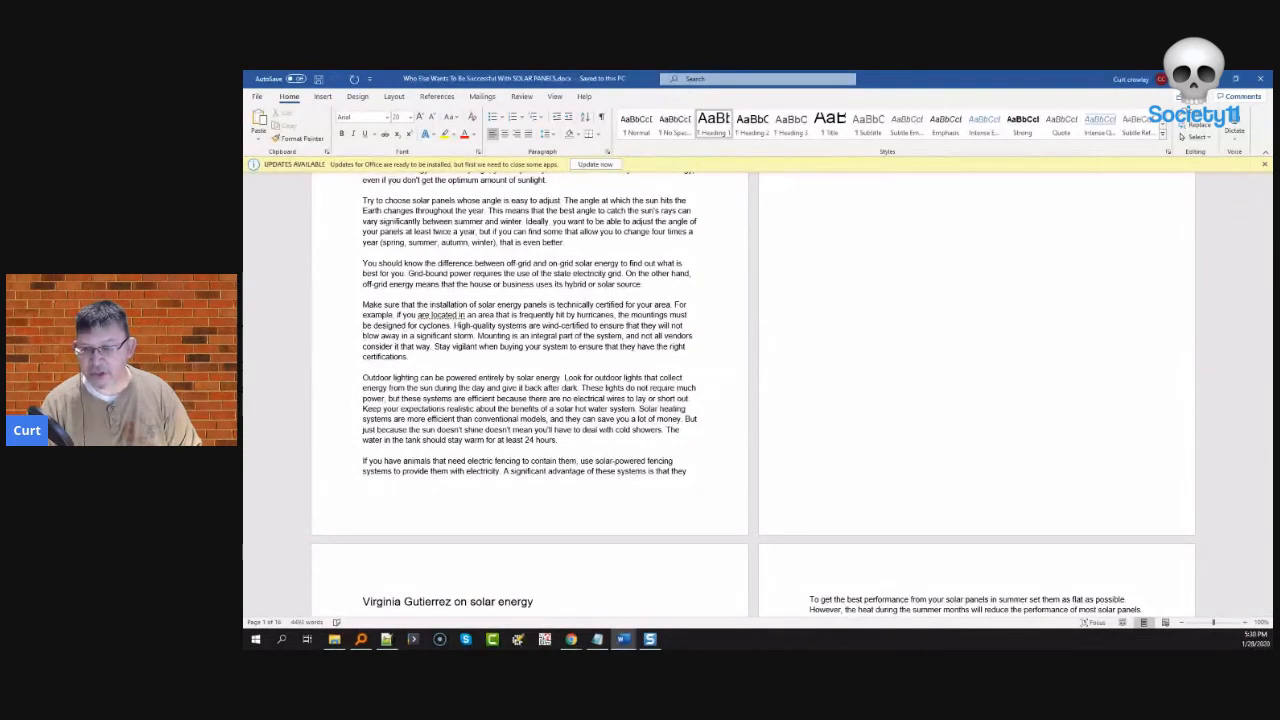
# - Browse the Start menu's installed program list for Kindle Create, then close it with Esc
pyautogui.click(255, 639)
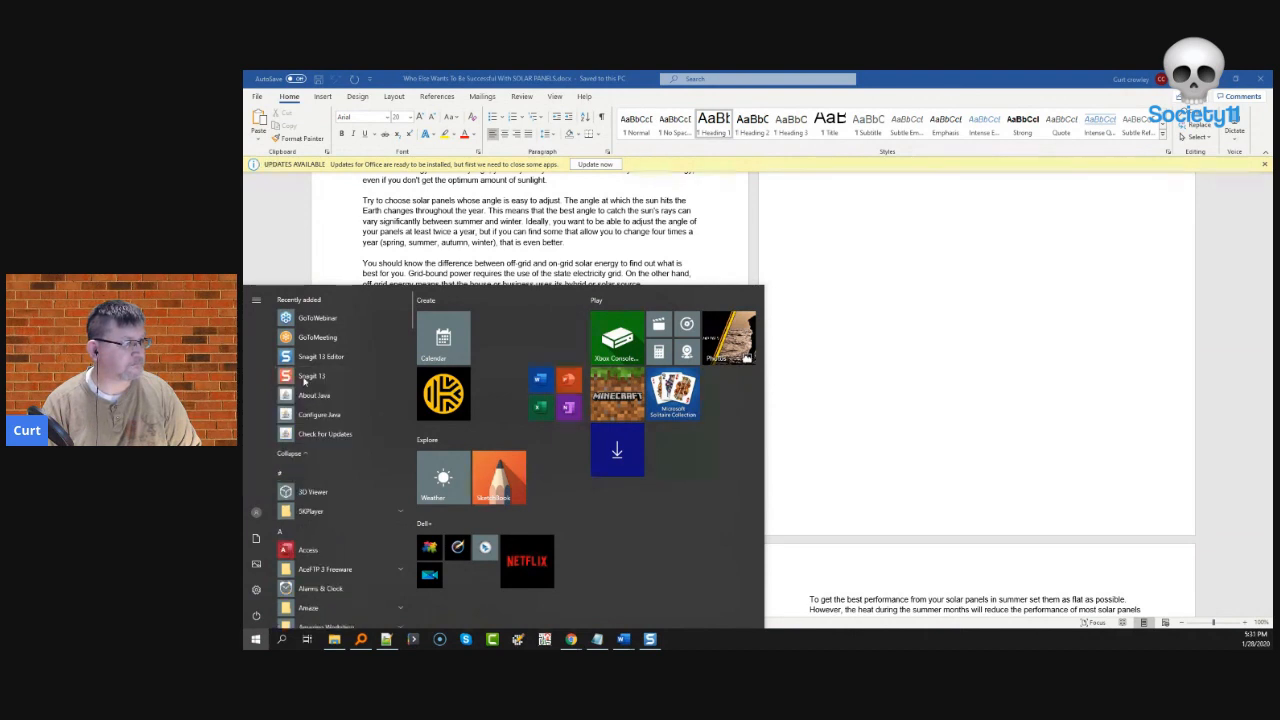
pyautogui.scroll(-4, 341, 525)
pyautogui.scroll(-6, 342, 530)
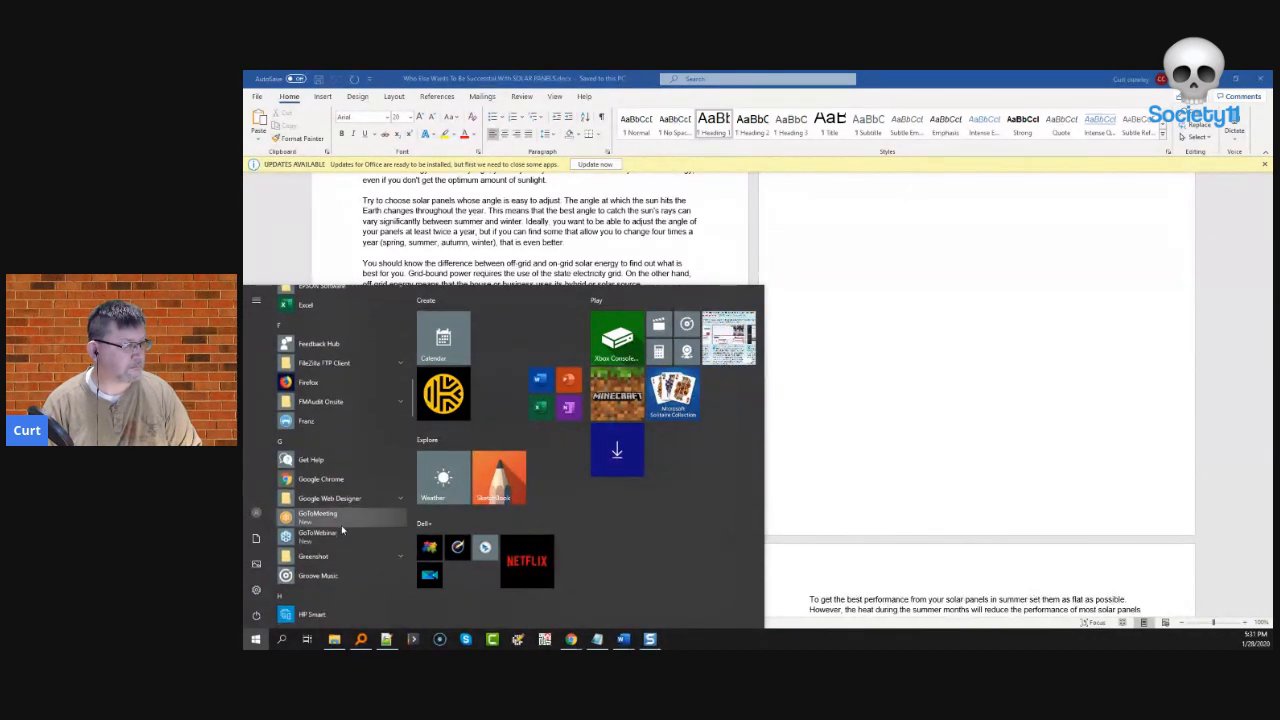
pyautogui.scroll(-3, 341, 525)
pyautogui.scroll(-2, 341, 525)
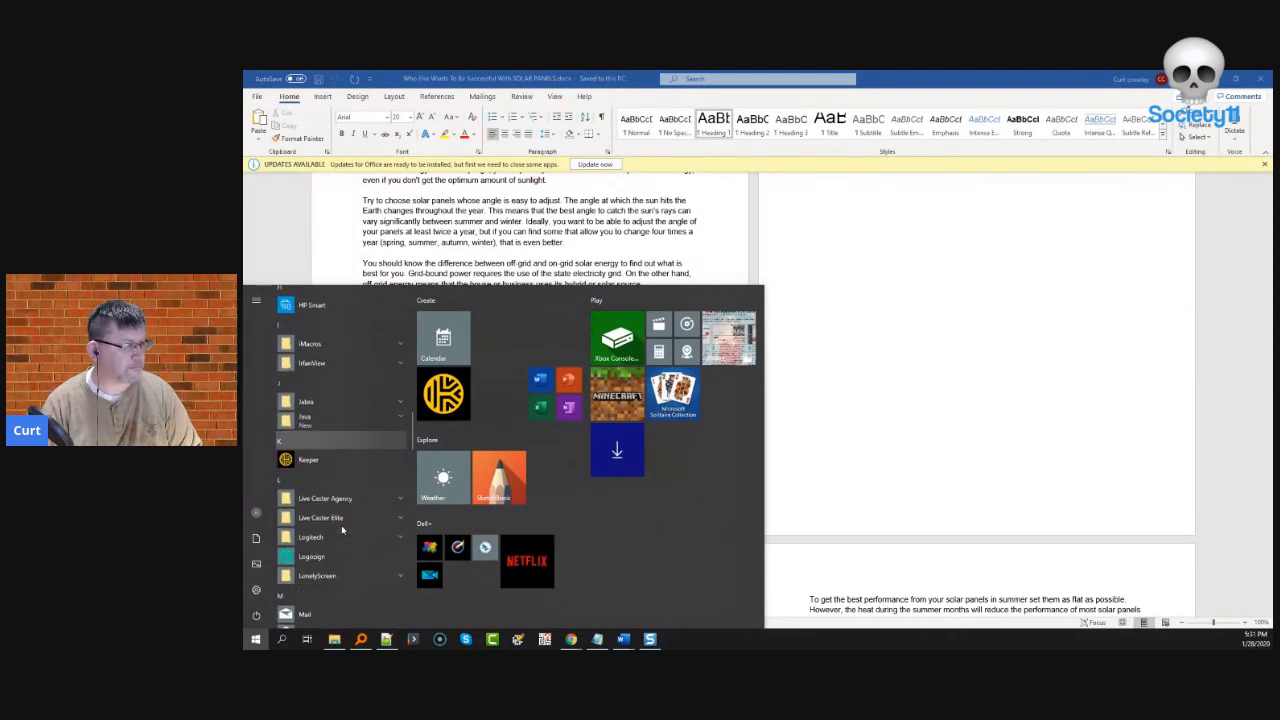
pyautogui.scroll(3, 341, 525)
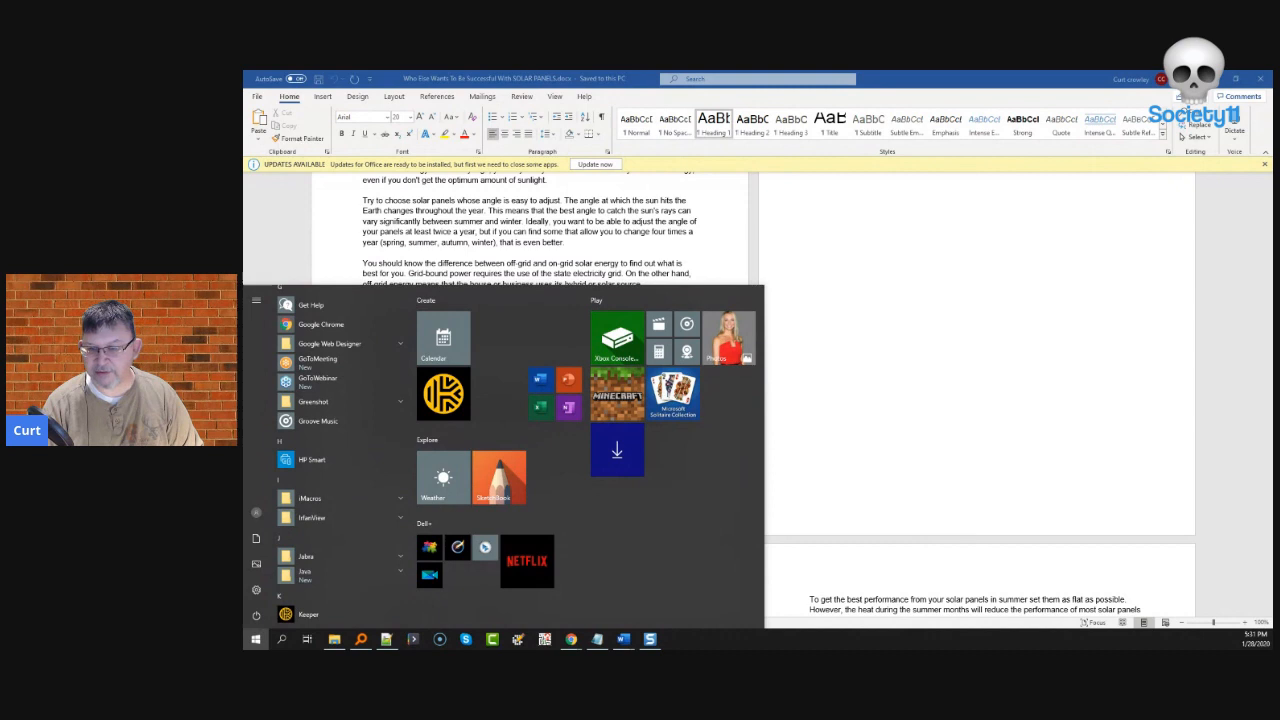
pyautogui.press('Escape')
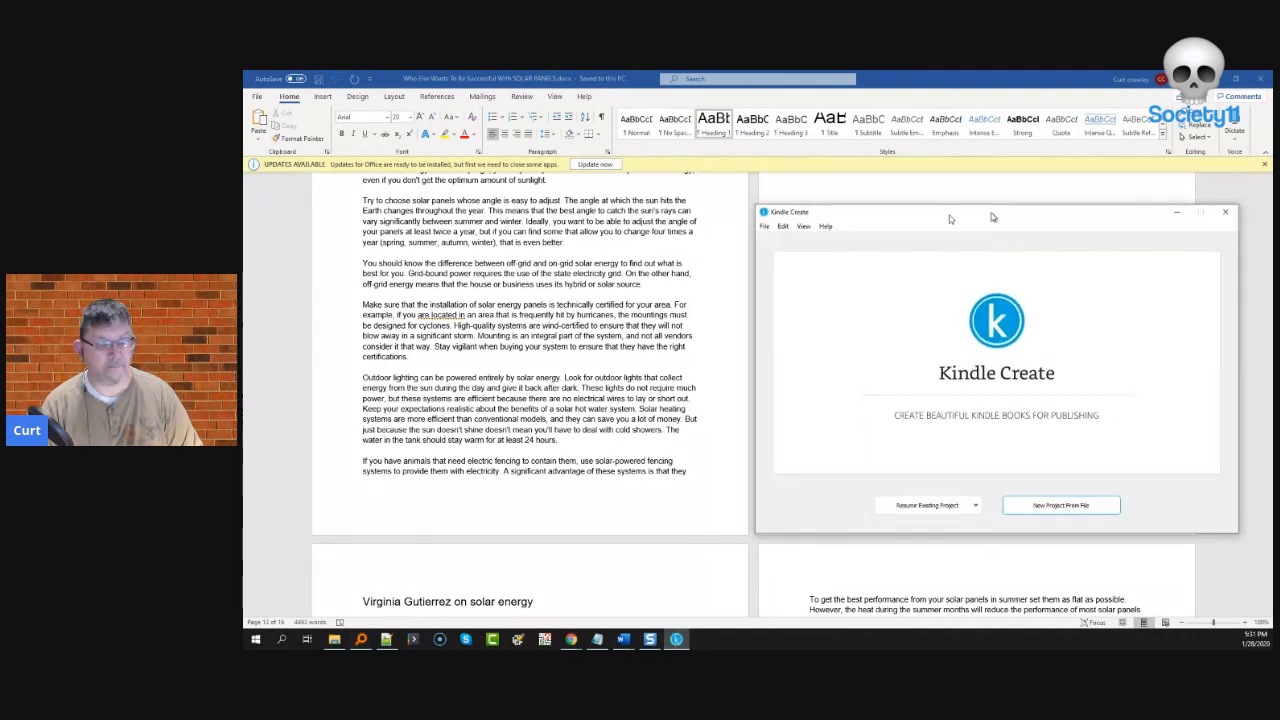
# - Import the SOLAR PANELS .docx from Downloads as a new Kindle Create project
pyautogui.moveTo(987, 208); pyautogui.dragTo(633, 211)
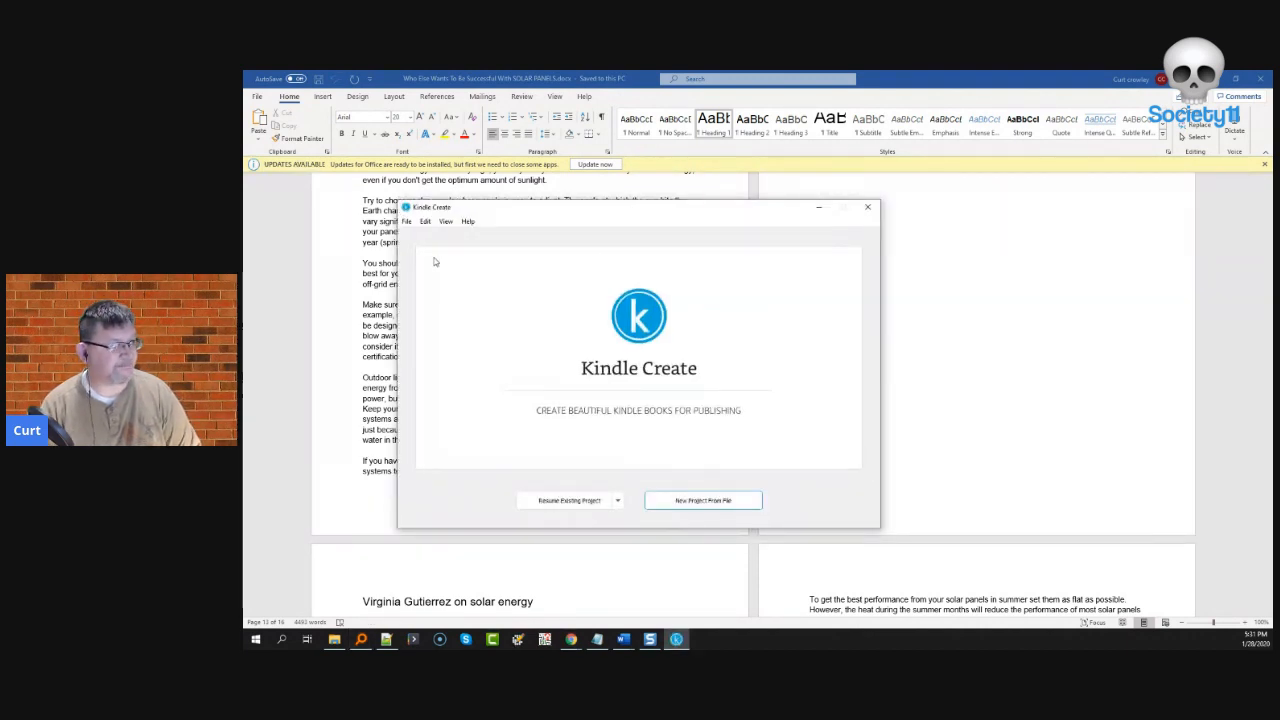
pyautogui.click(676, 505)
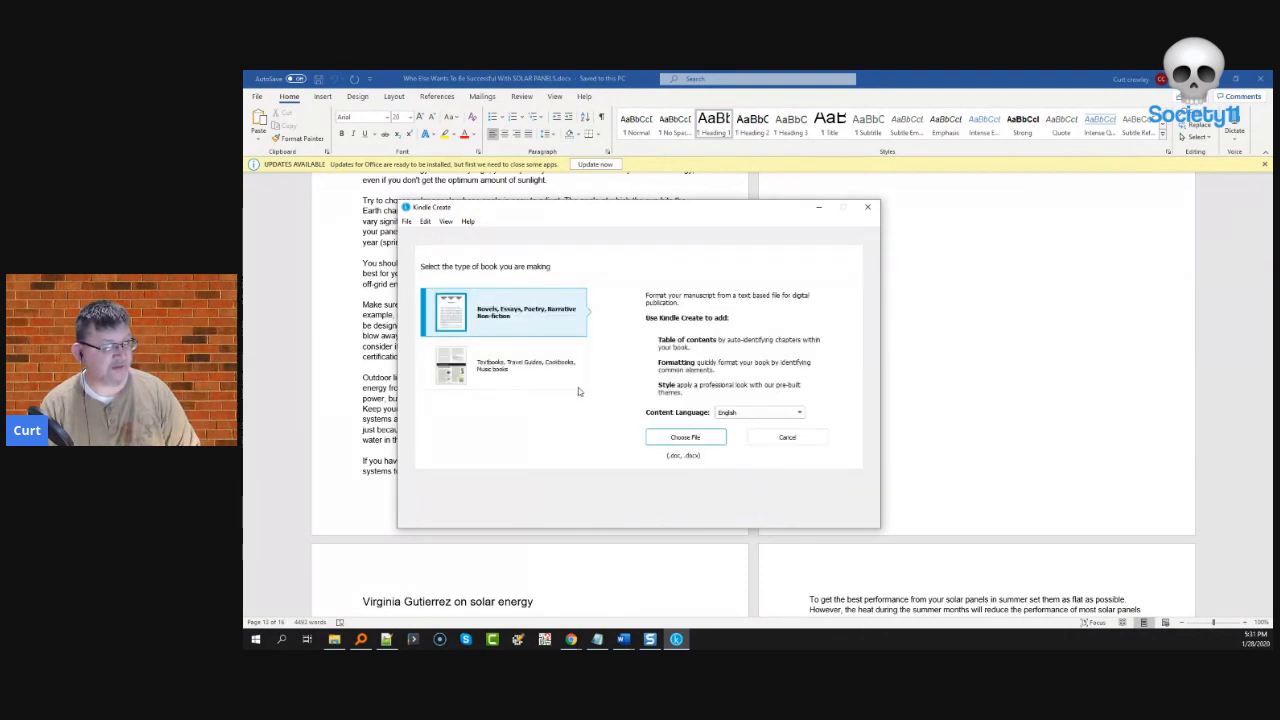
pyautogui.click(684, 439)
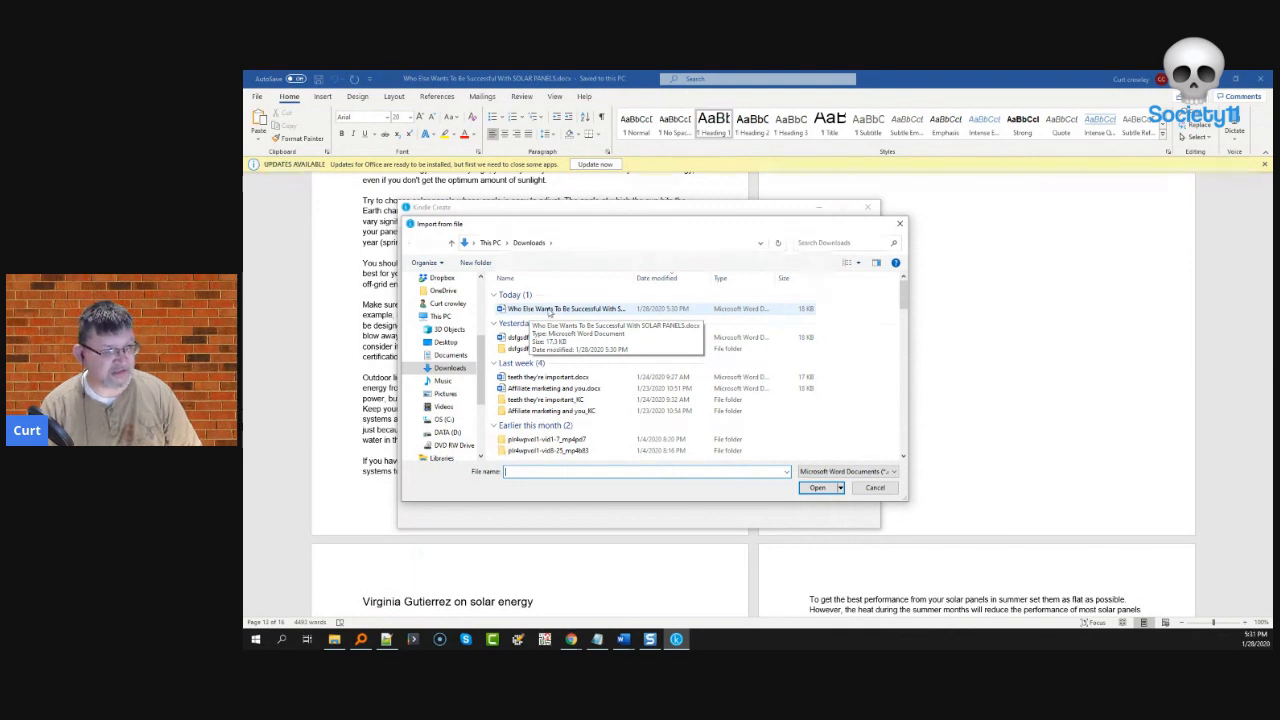
pyautogui.doubleClick(548, 313)
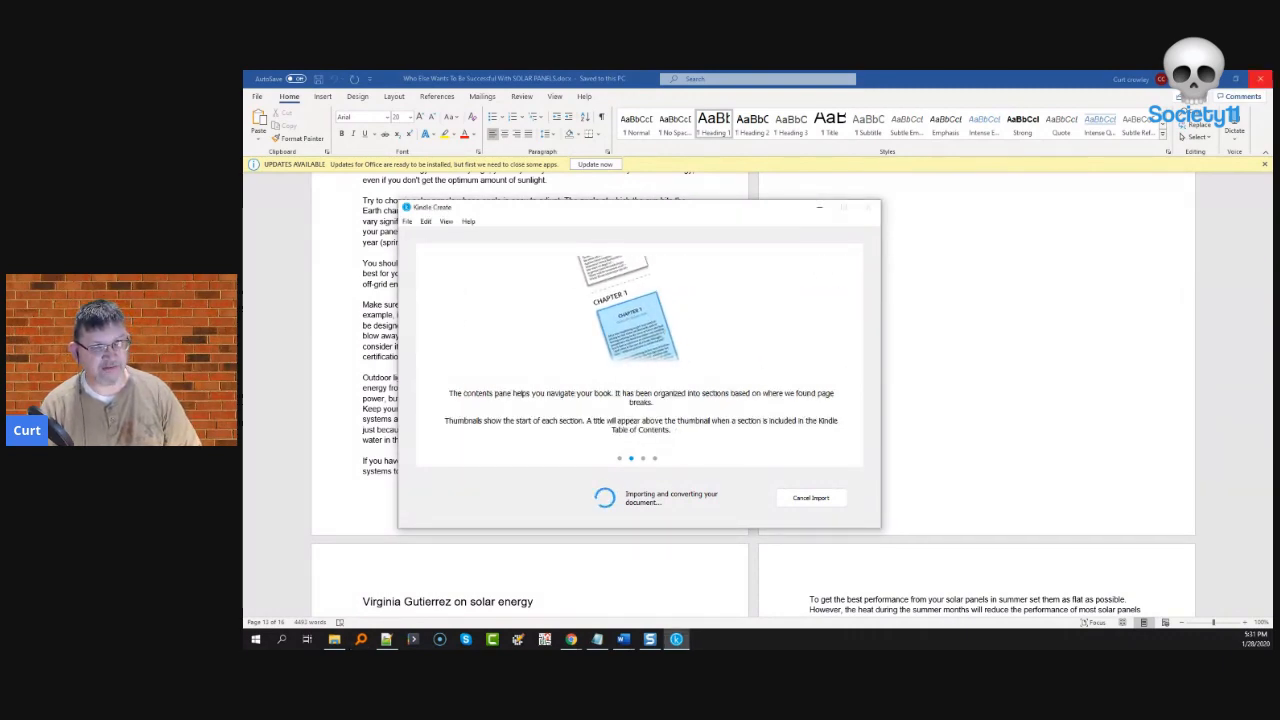
pyautogui.click(1261, 77)
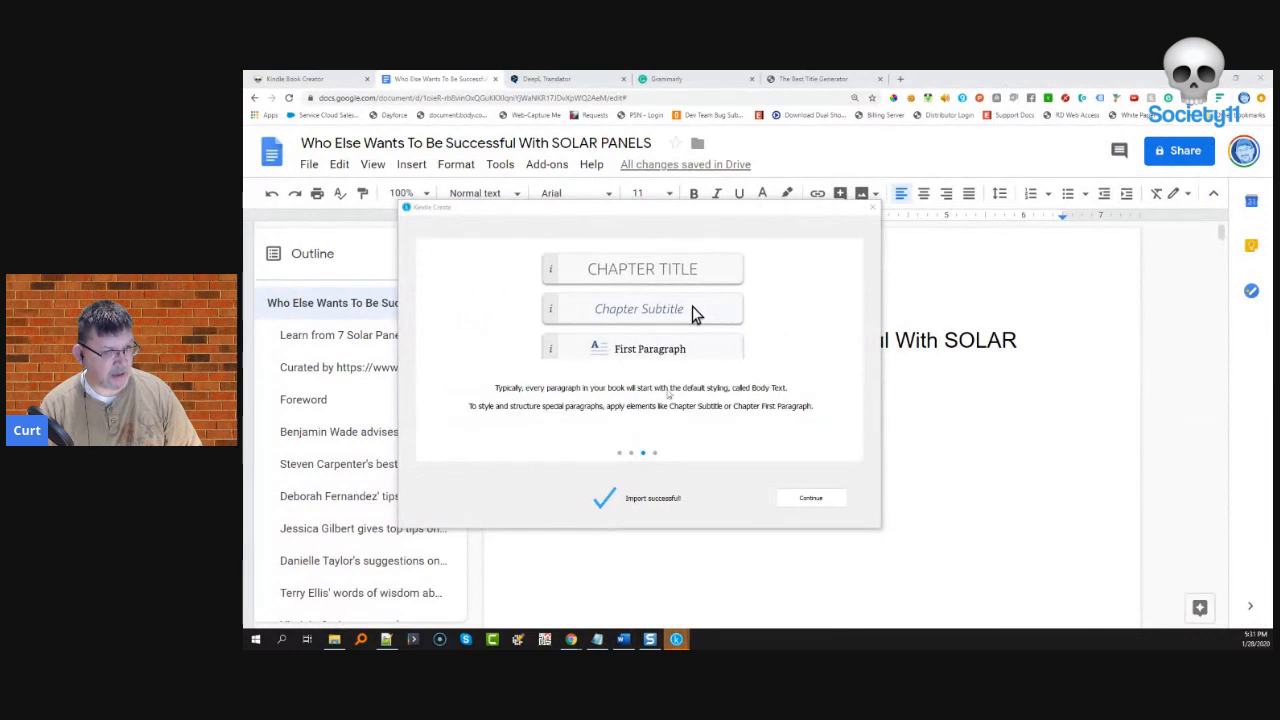
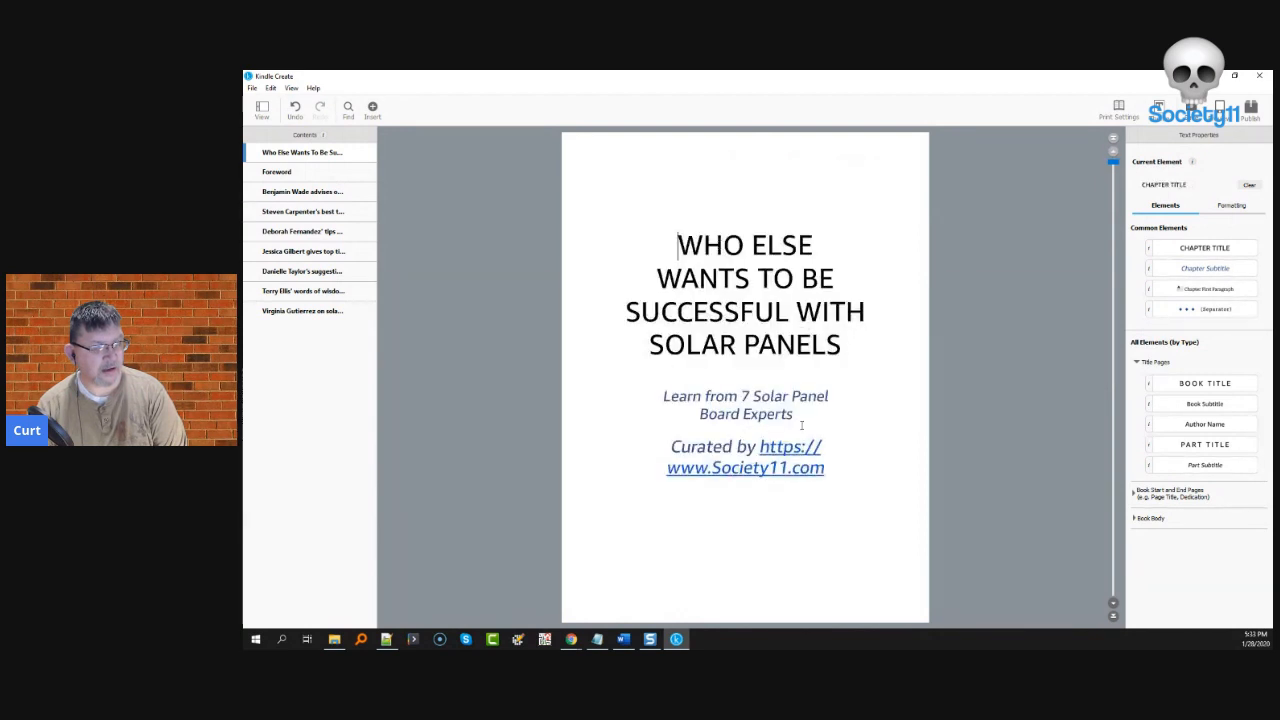
# - Place the caret before 'Curated by' on the title page, then review the Foreword and all seven expert chapters
pyautogui.scroll(-1, 802, 425)
pyautogui.scroll(1, 802, 425)
pyautogui.click(668, 488)
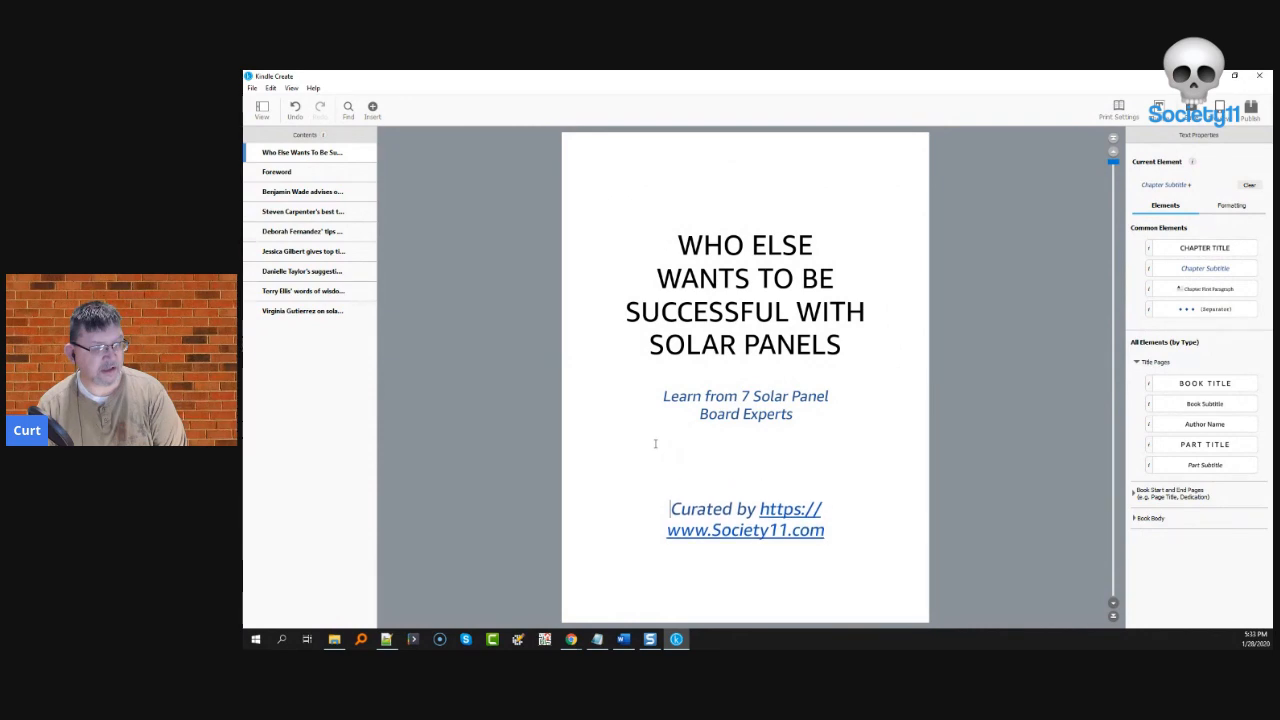
pyautogui.scroll(-2, 655, 443)
pyautogui.scroll(-3, 655, 443)
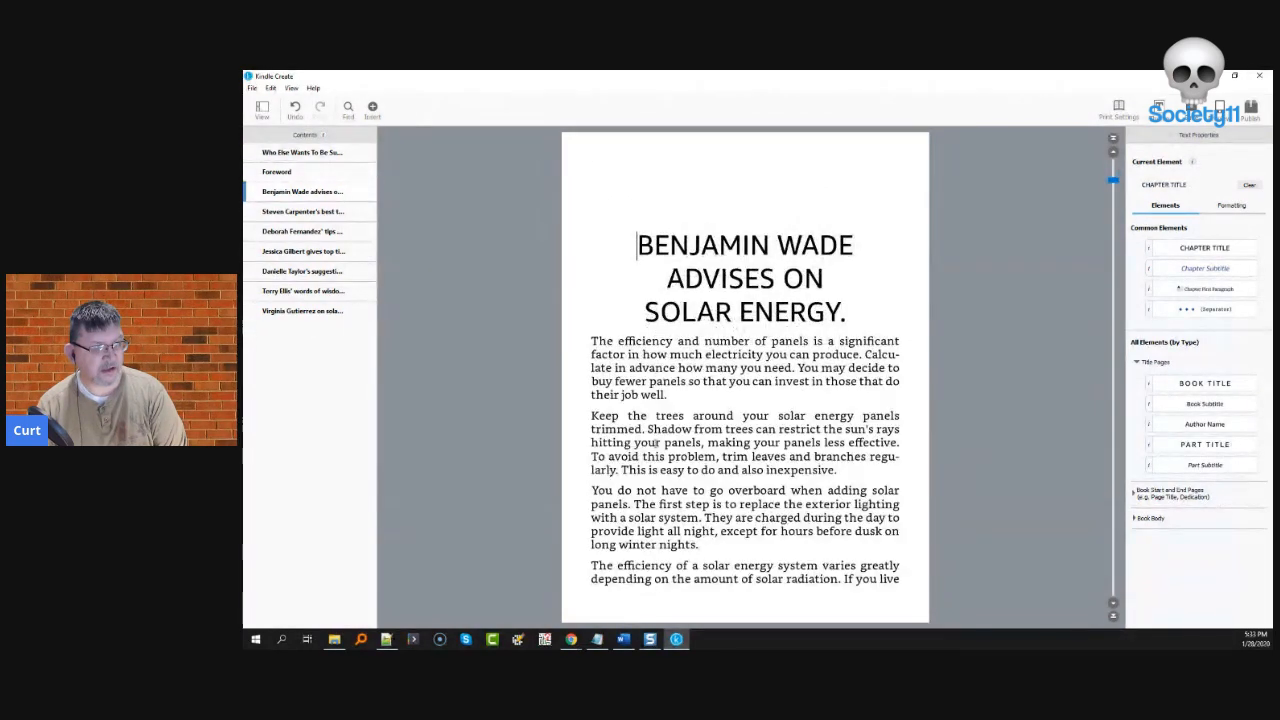
pyautogui.scroll(-5, 657, 443)
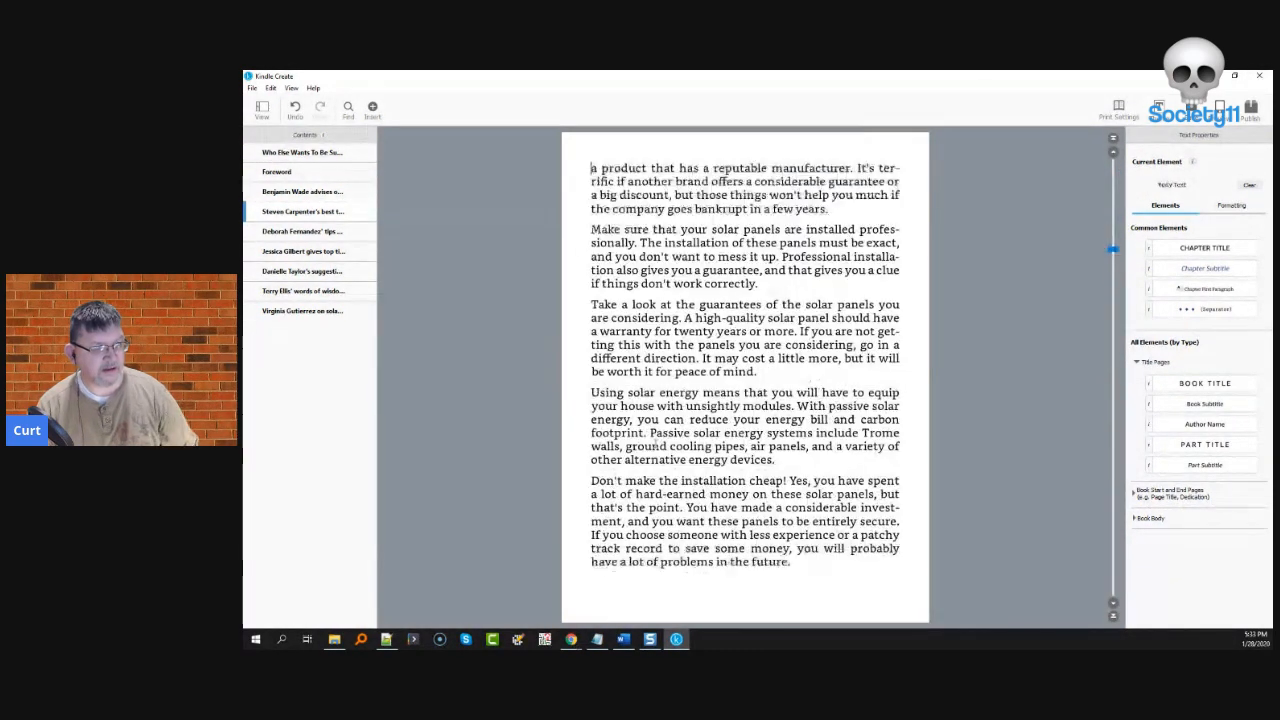
pyautogui.scroll(-5, 657, 443)
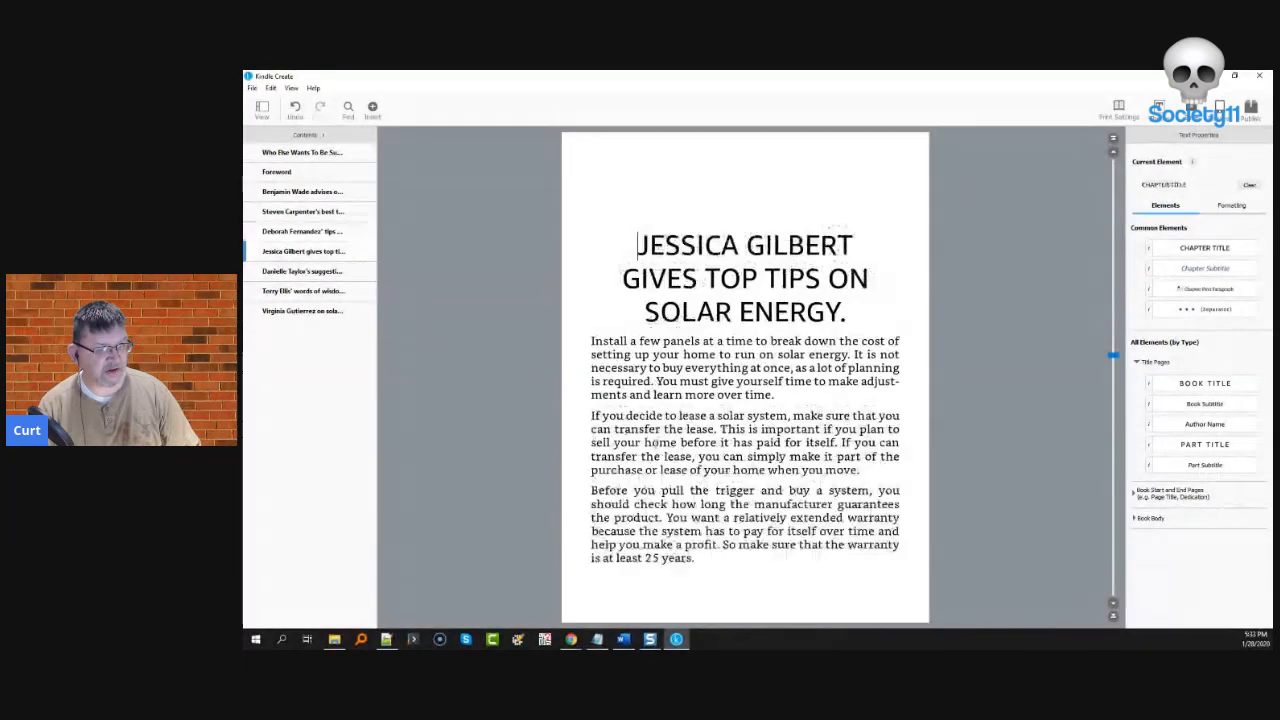
pyautogui.scroll(-4, 655, 443)
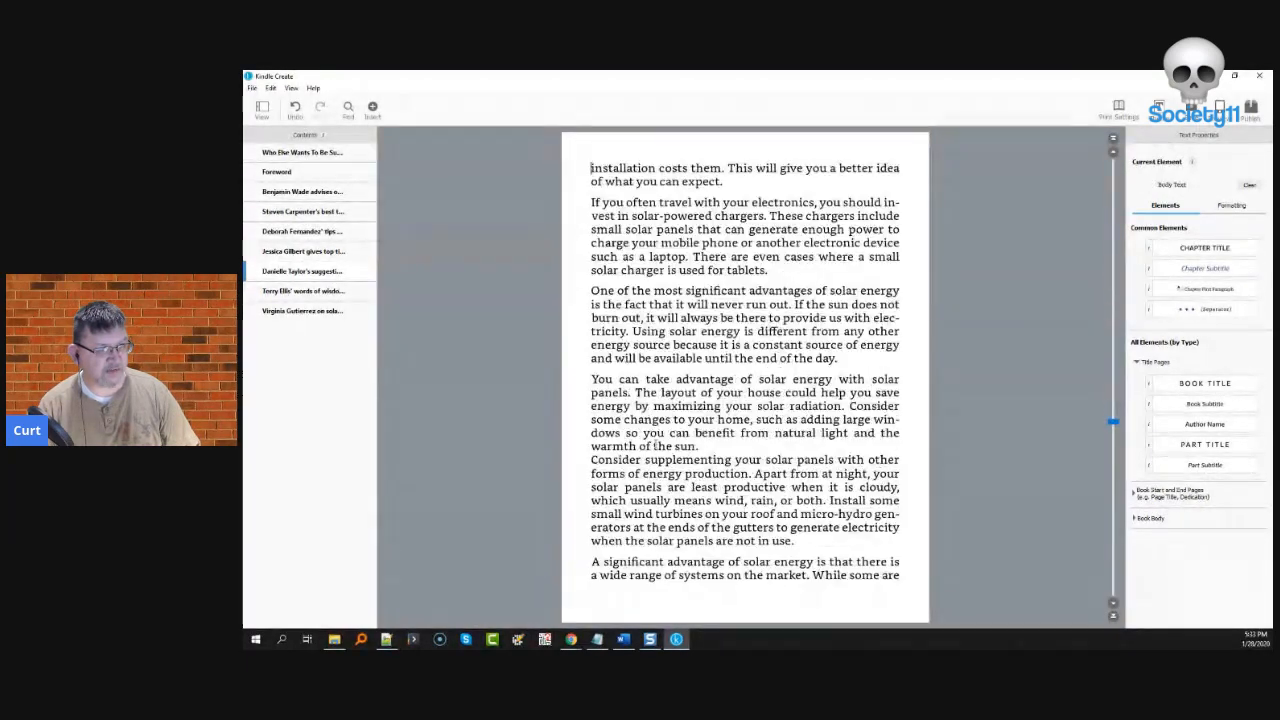
pyautogui.scroll(-5, 657, 443)
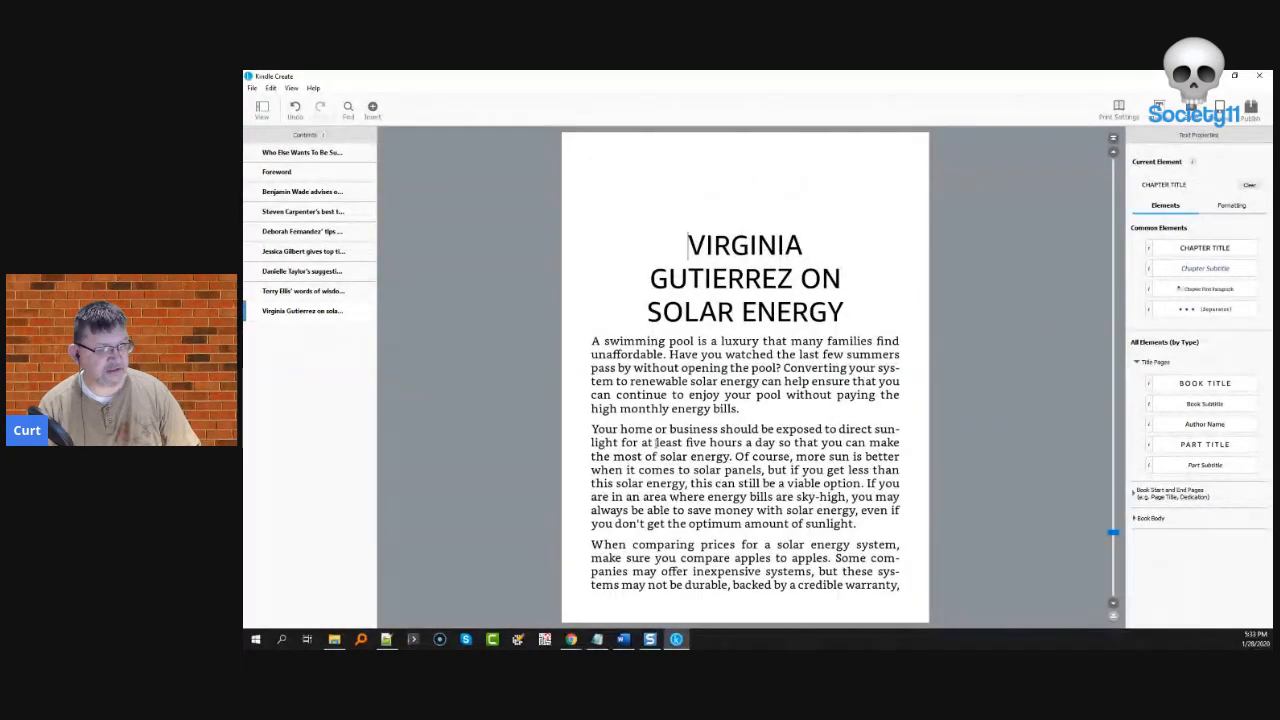
pyautogui.scroll(20, 657, 443)
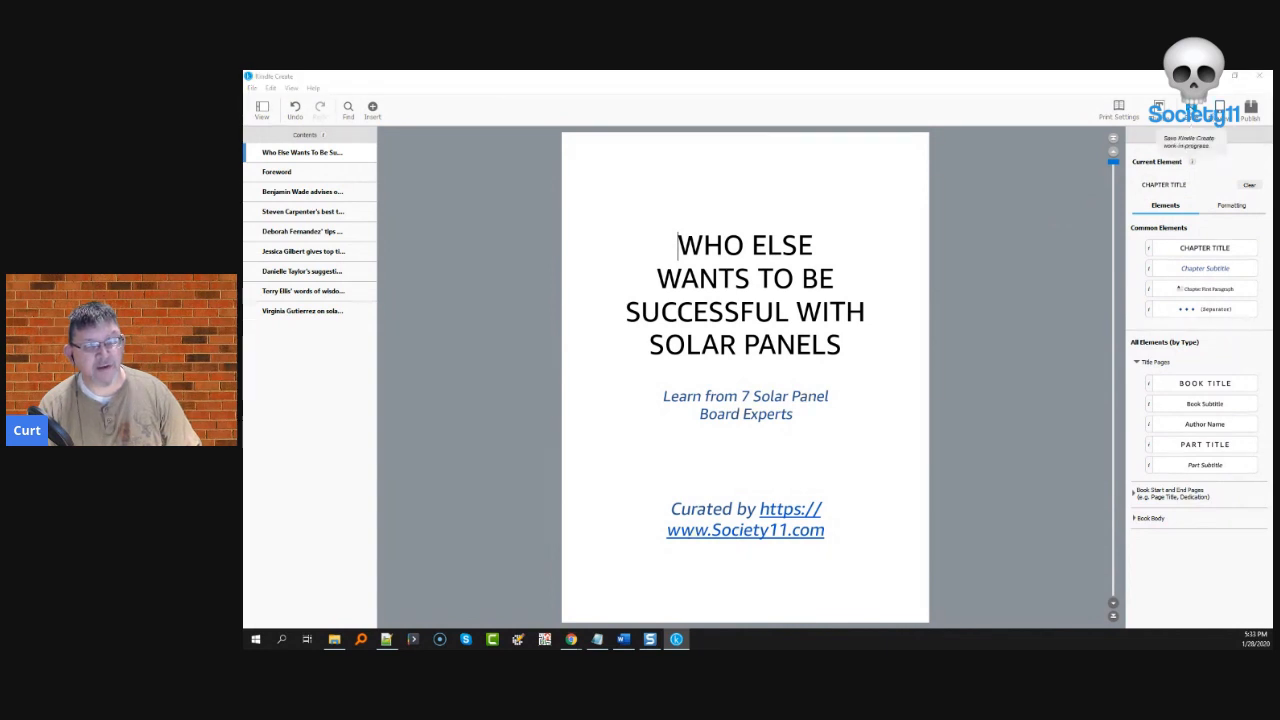
# - Save the Solar Panels project under its default name and export it as a KPF file for publishing
pyautogui.hotkey('ctrl', 's')
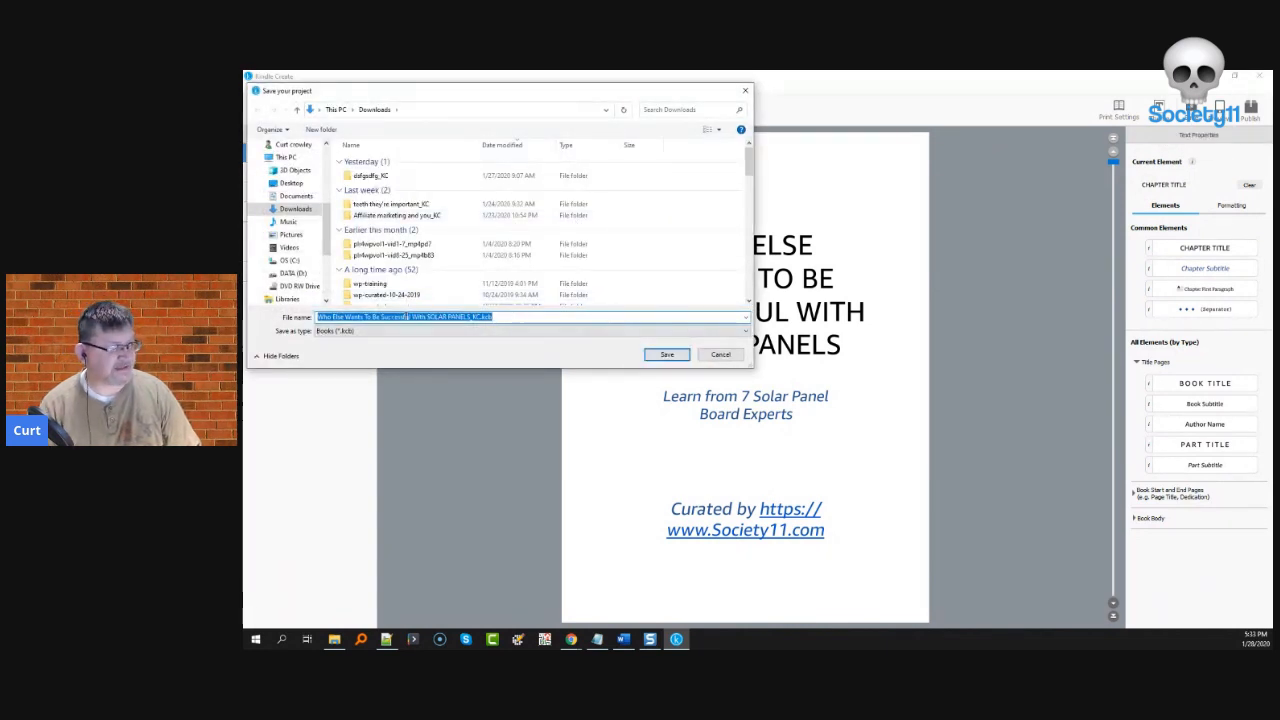
pyautogui.click(650, 354)
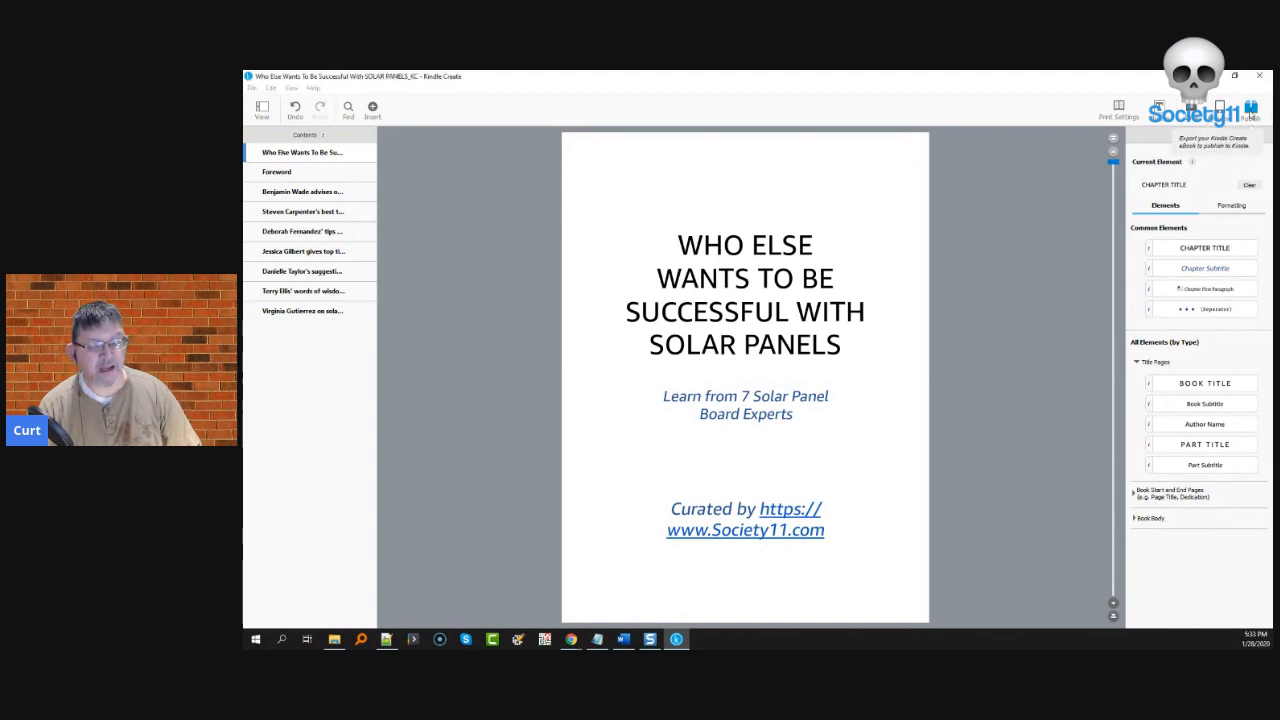
pyautogui.click(1250, 108)
pyautogui.click(666, 354)
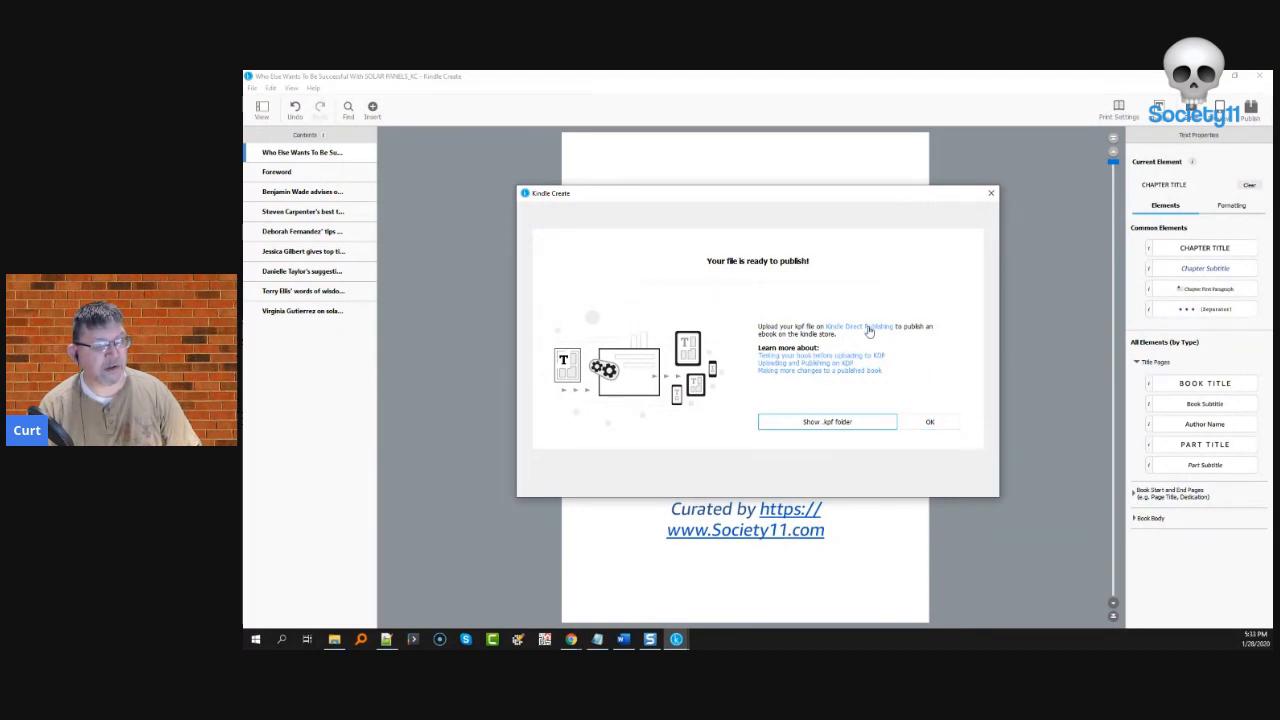
pyautogui.hotkey('alt', 'Tab')
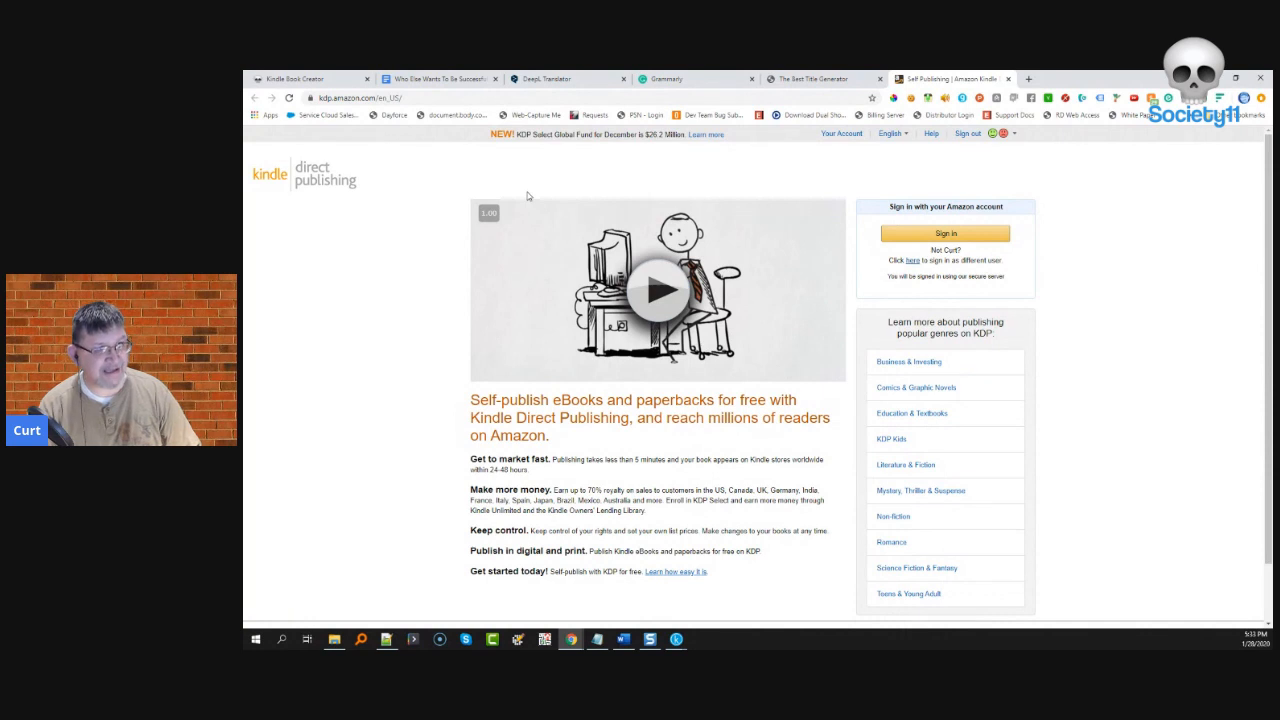
# - Begin signing in to KDP and dismiss Kindle Create's ready-to-publish confirmation
pyautogui.click(942, 234)
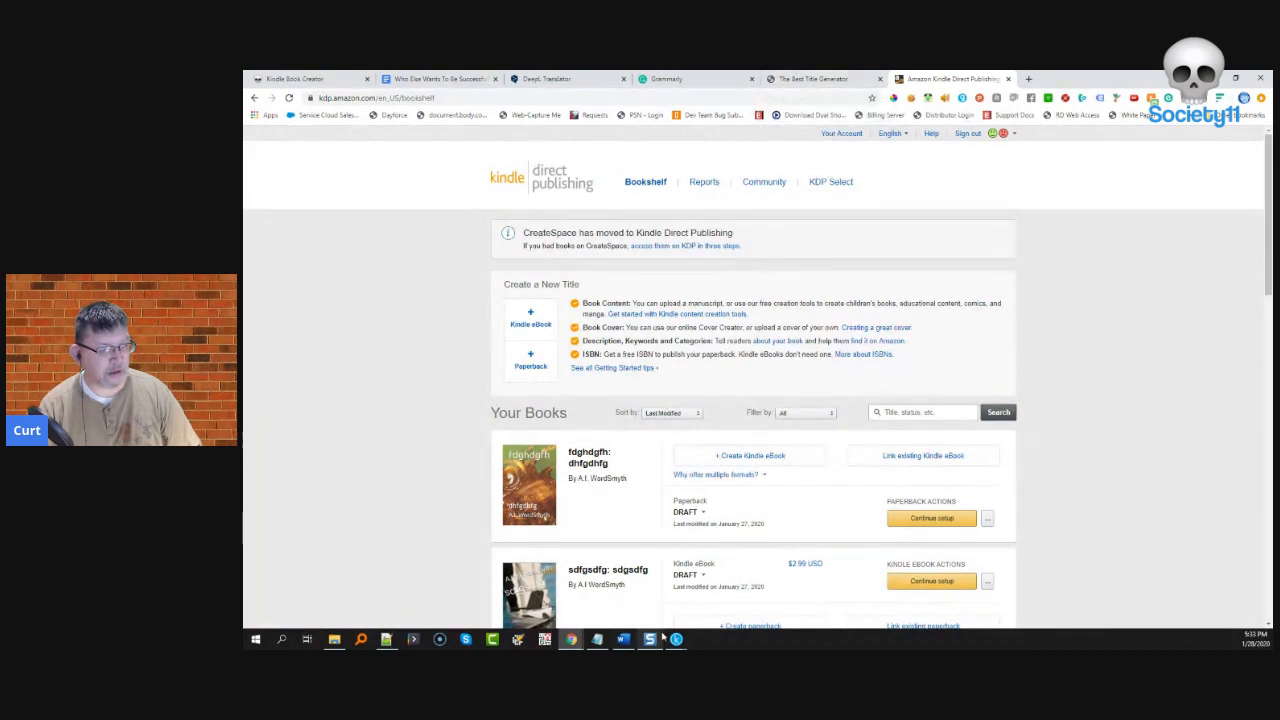
pyautogui.moveTo(675, 640)
pyautogui.click(735, 590)
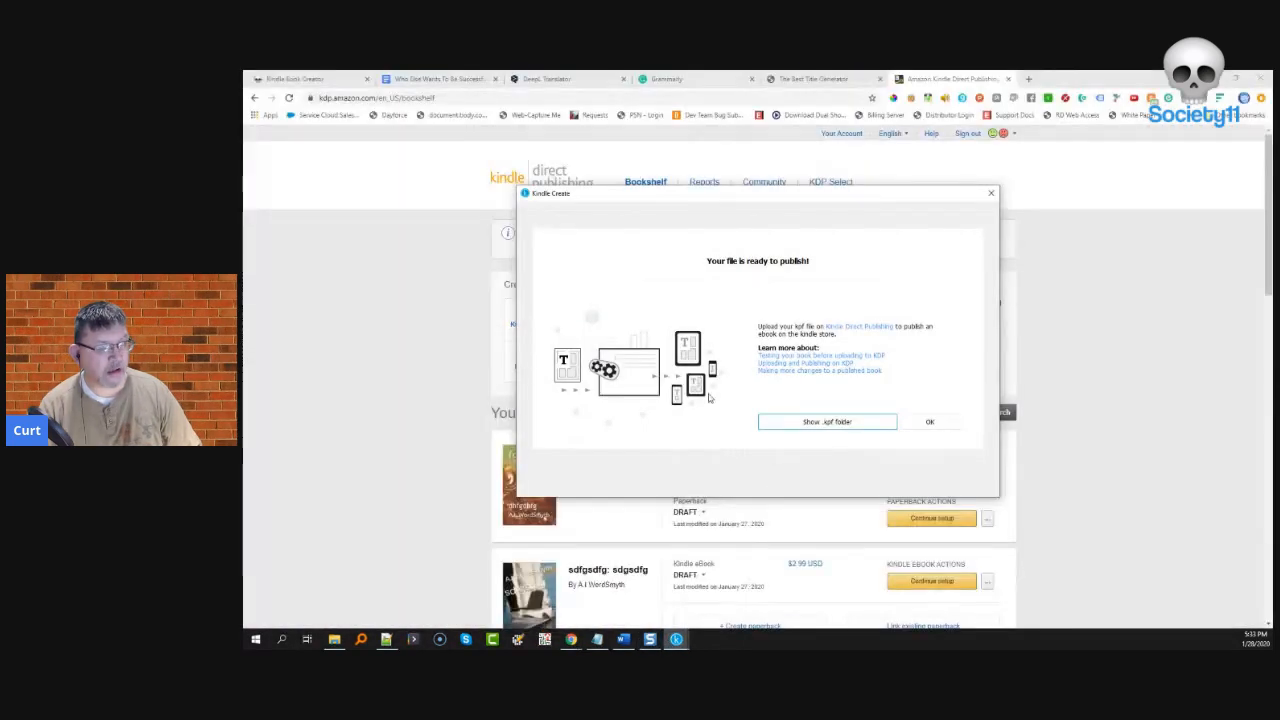
pyautogui.click(930, 422)
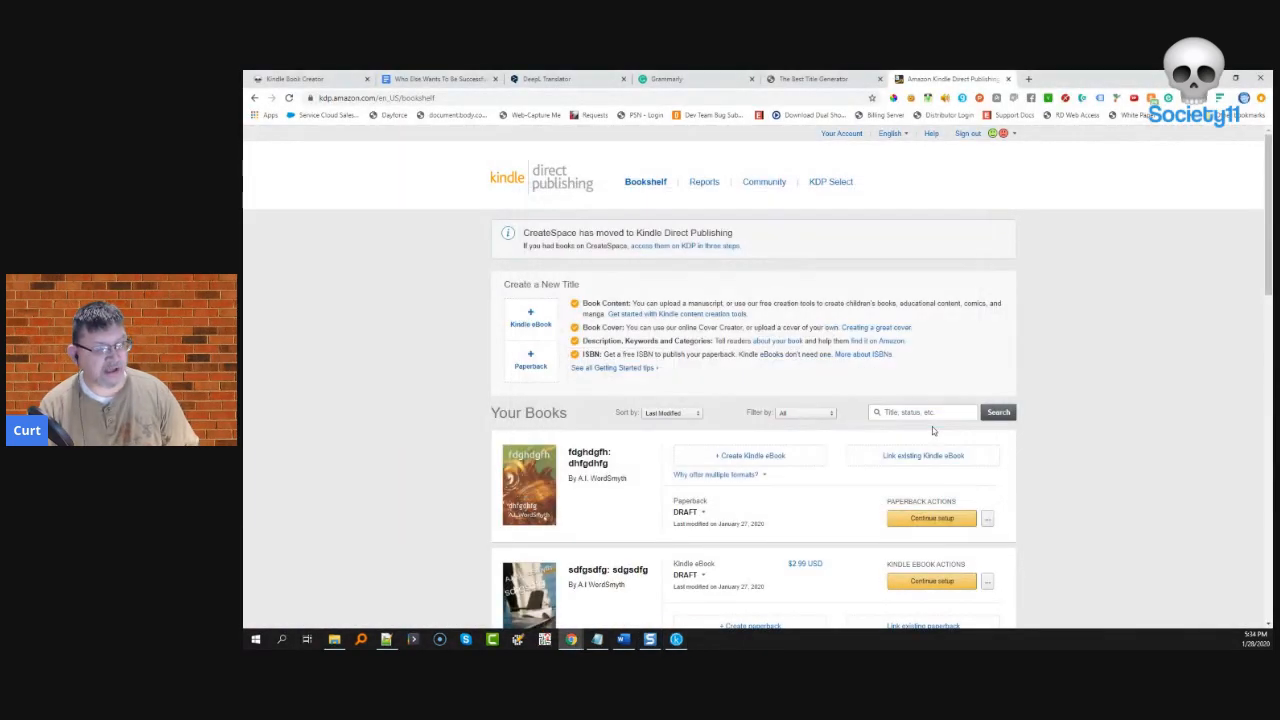
# - Start a new Kindle eBook and finish signing in with the saved account password
pyautogui.click(527, 325)
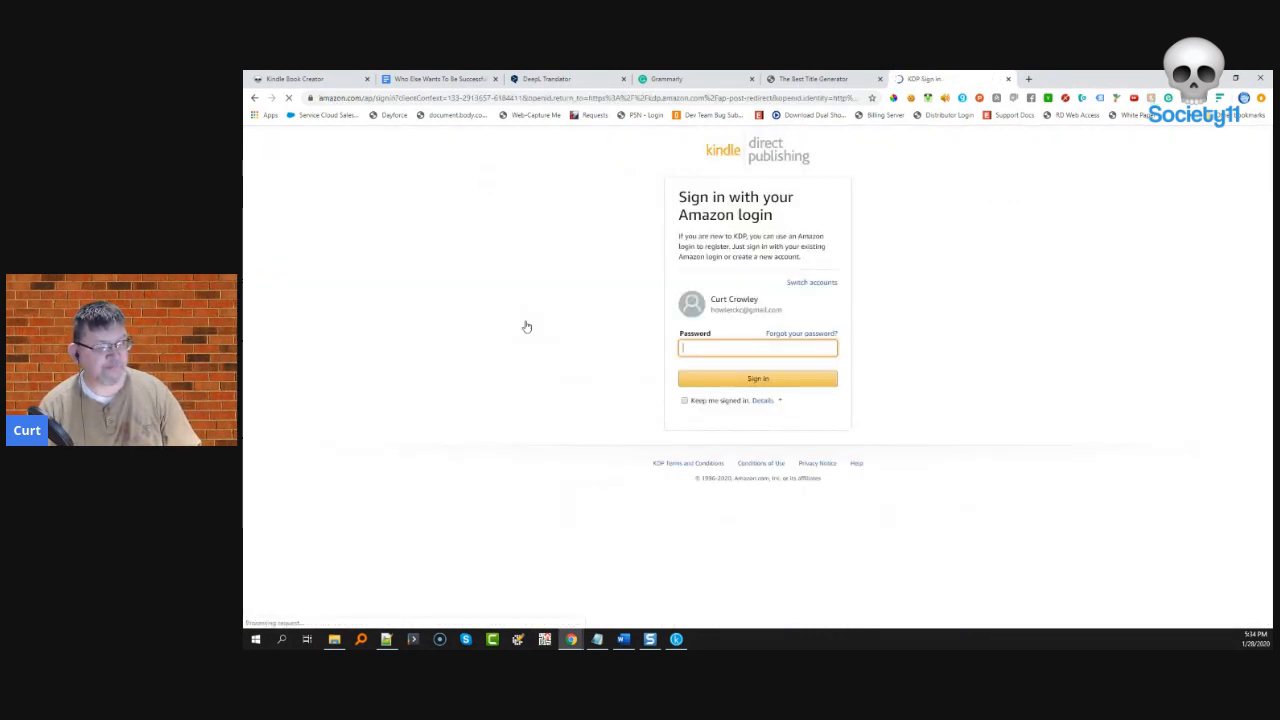
pyautogui.click(764, 347)
pyautogui.click(762, 368)
pyautogui.click(758, 379)
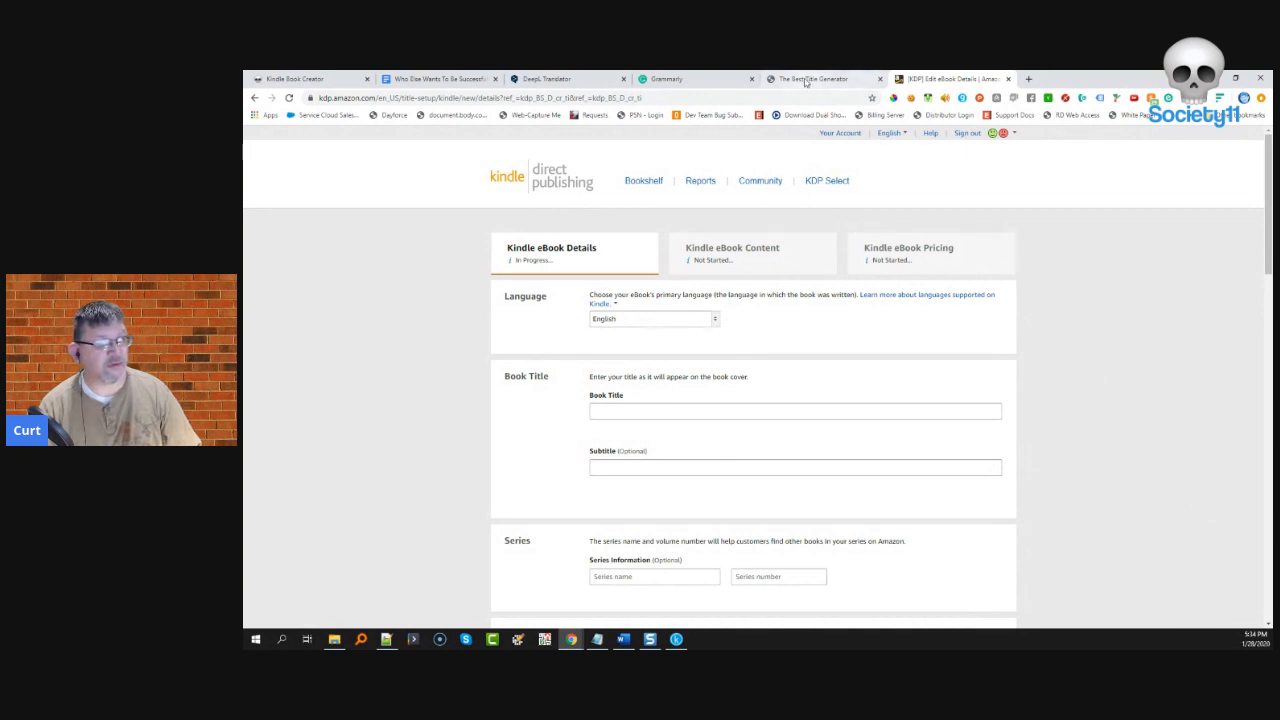
# - Copy the book title heading from the Google Docs manuscript into Book Title
pyautogui.click(435, 80)
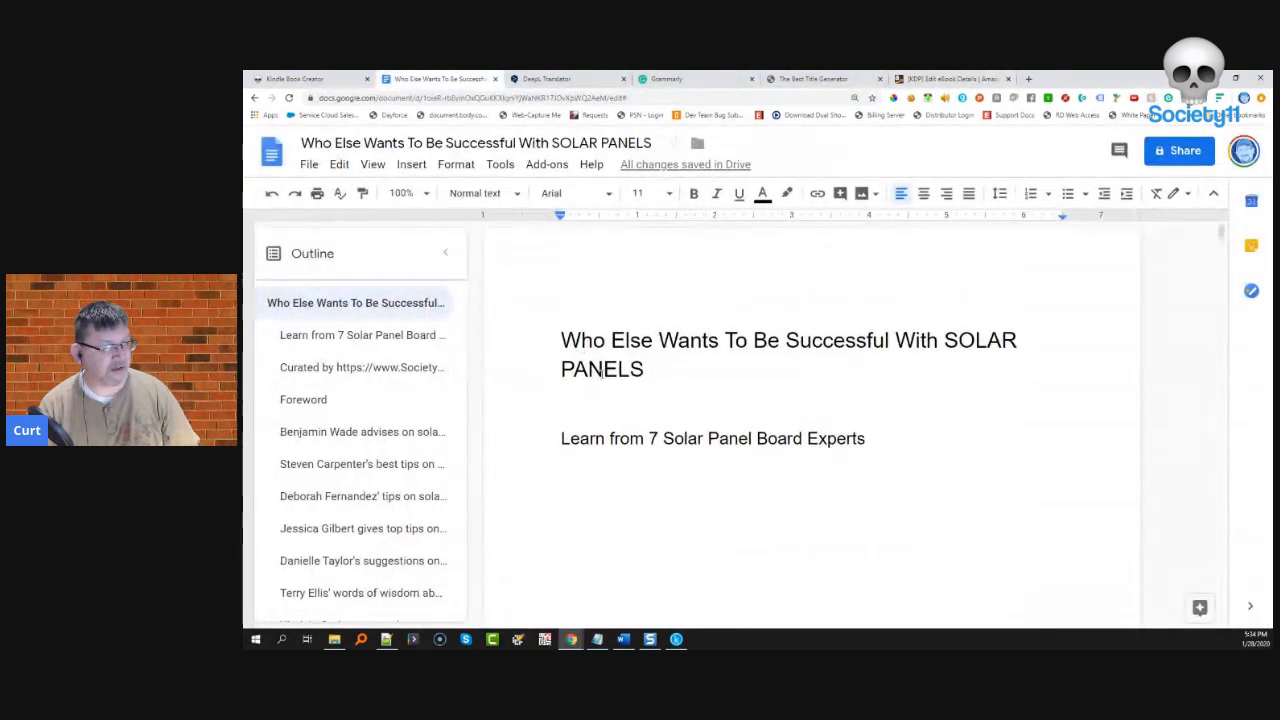
pyautogui.moveTo(563, 338); pyautogui.dragTo(643, 360)
pyautogui.hotkey('ctrl', 'c')
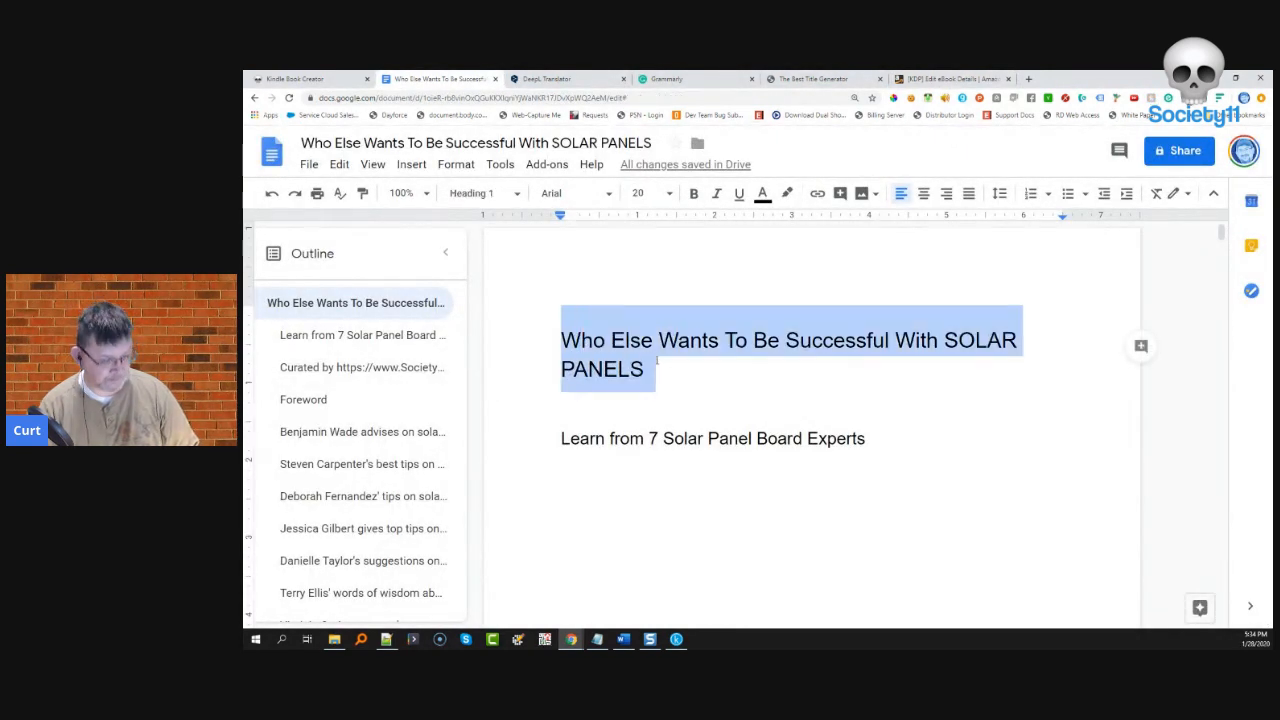
pyautogui.click(952, 79)
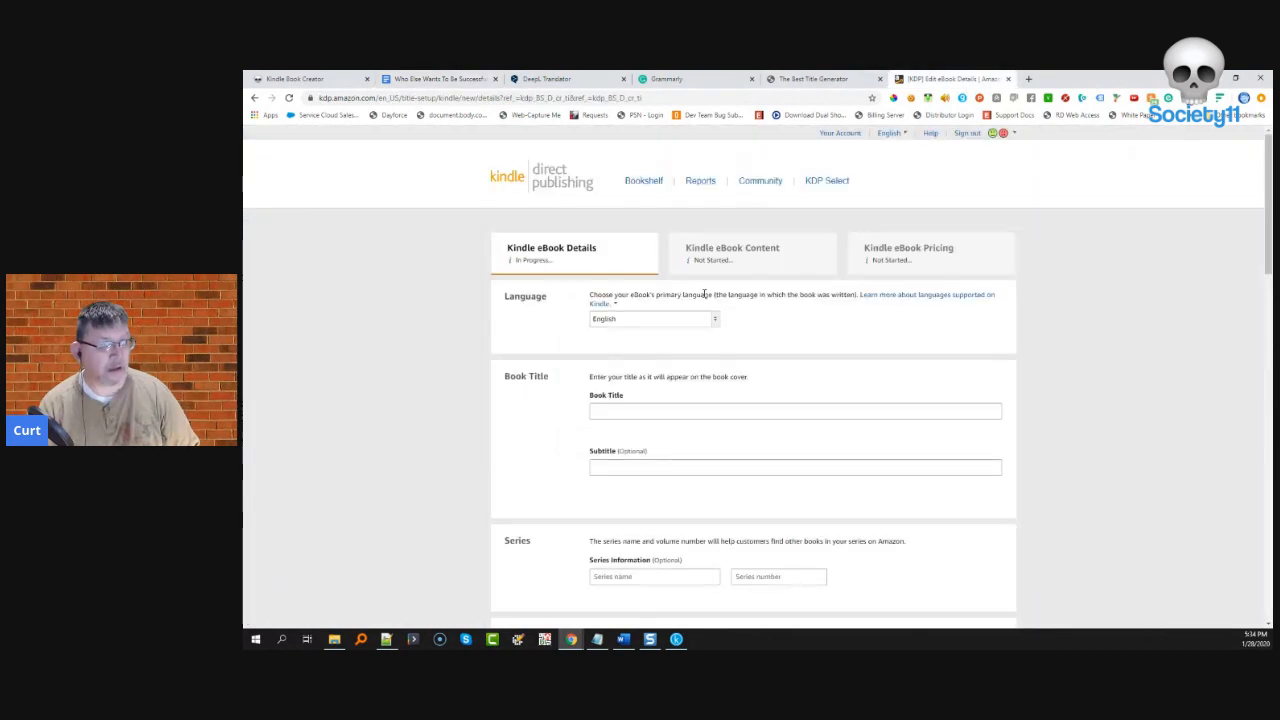
pyautogui.click(670, 409)
pyautogui.hotkey('ctrl', 'v')
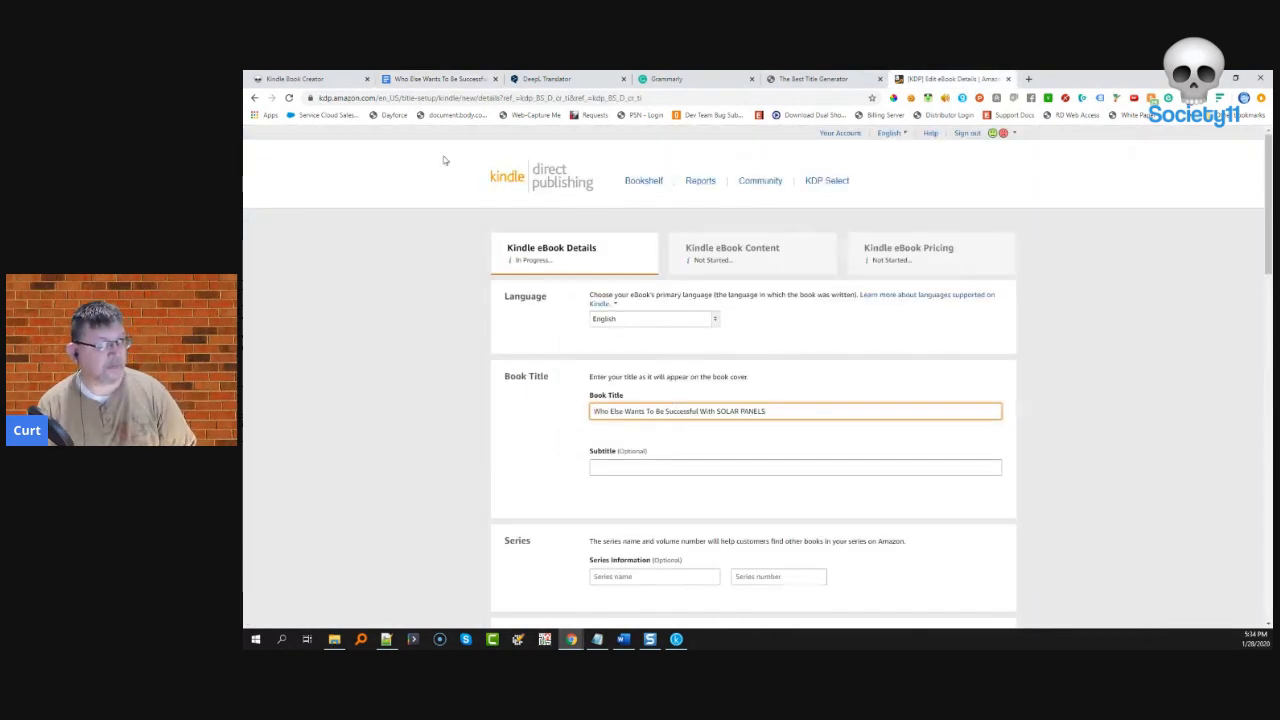
# - Copy the subtitle 'Learn from 7 Solar Panel Board Experts' into the Subtitle field
pyautogui.click(455, 79)
pyautogui.moveTo(866, 442); pyautogui.dragTo(562, 439)
pyautogui.hotkey('ctrl', 'c')
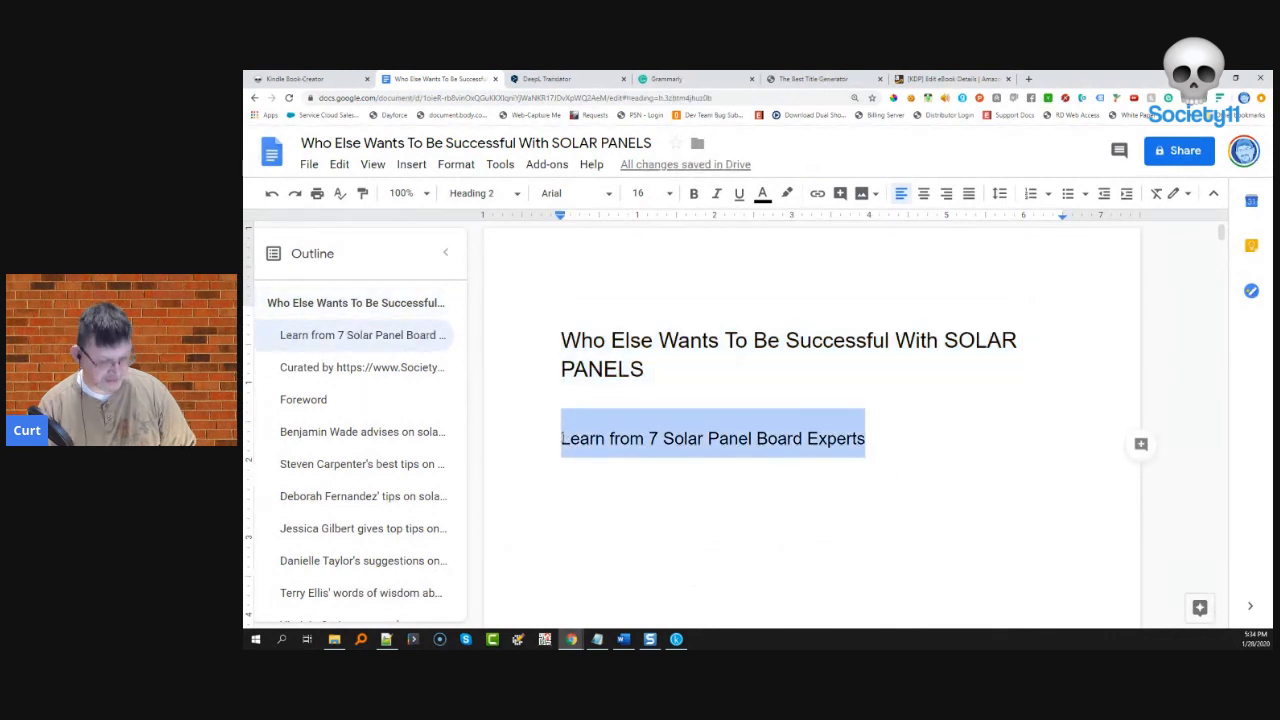
pyautogui.click(950, 79)
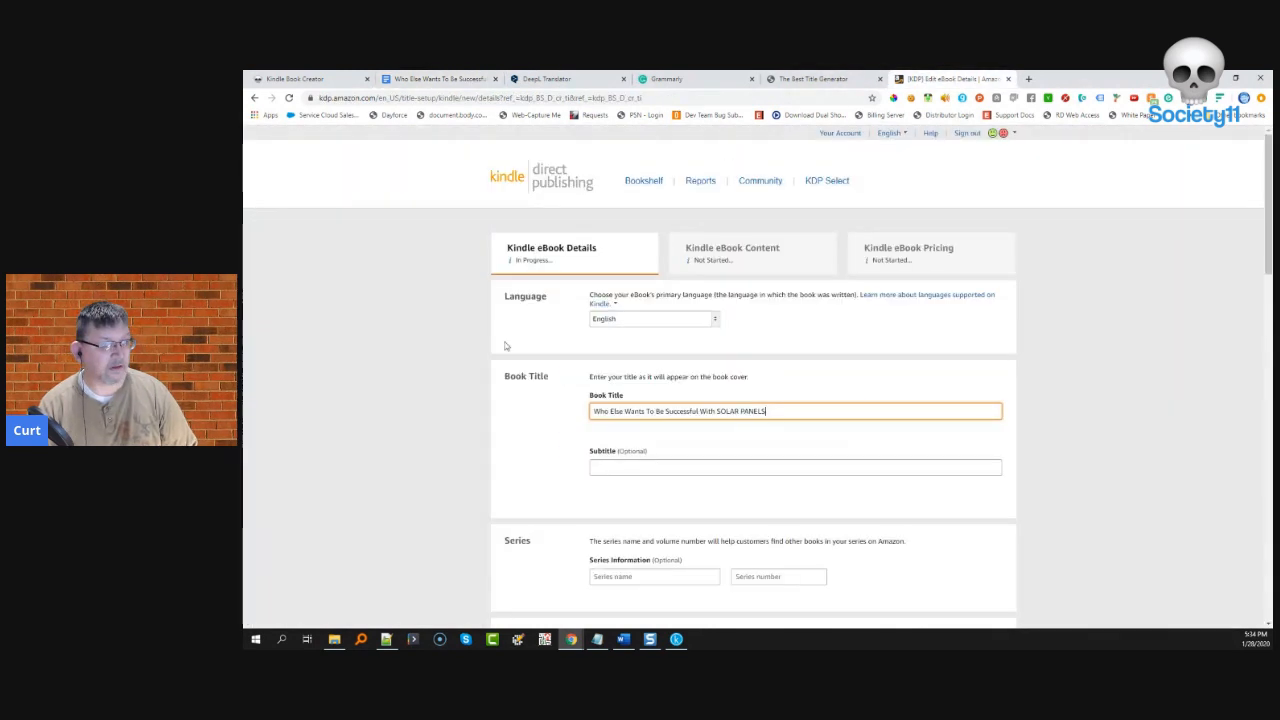
pyautogui.click(600, 467)
pyautogui.hotkey('ctrl', 'v')
# - Fill in the author's name in the author fields
pyautogui.scroll(-1, 549, 474)
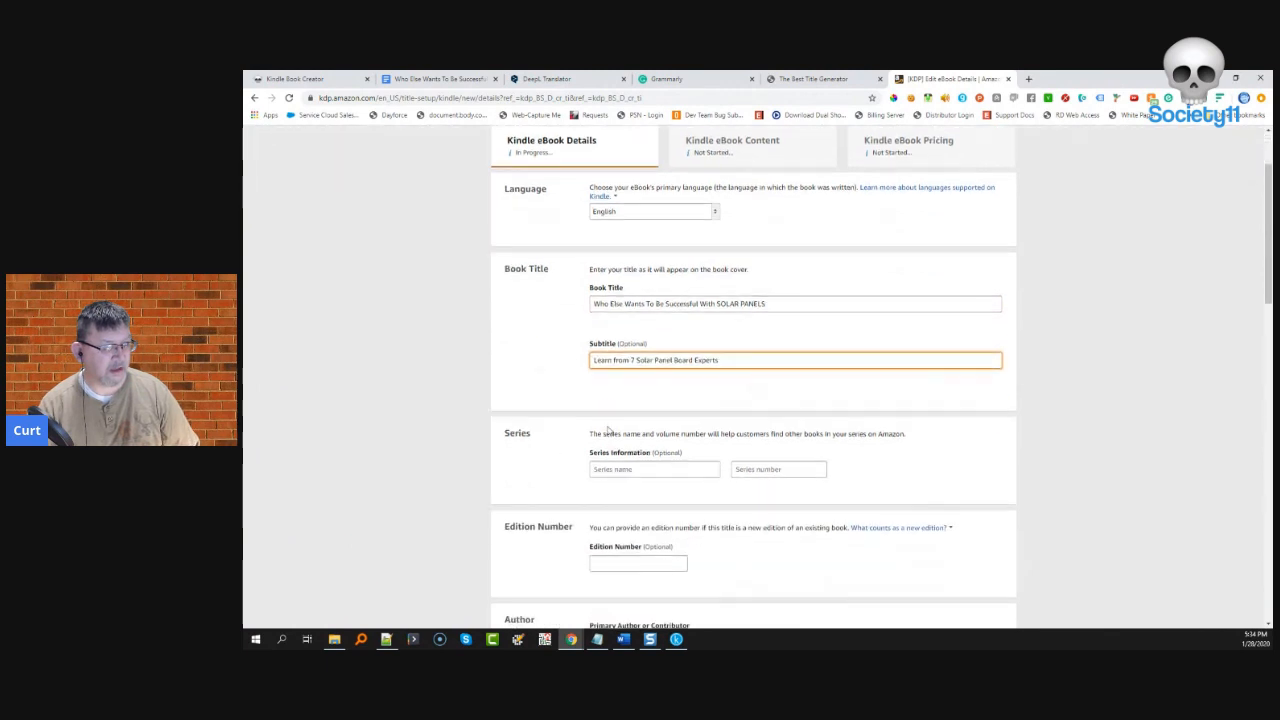
pyautogui.scroll(-4, 622, 469)
pyautogui.click(626, 428)
pyautogui.write('A.I.')
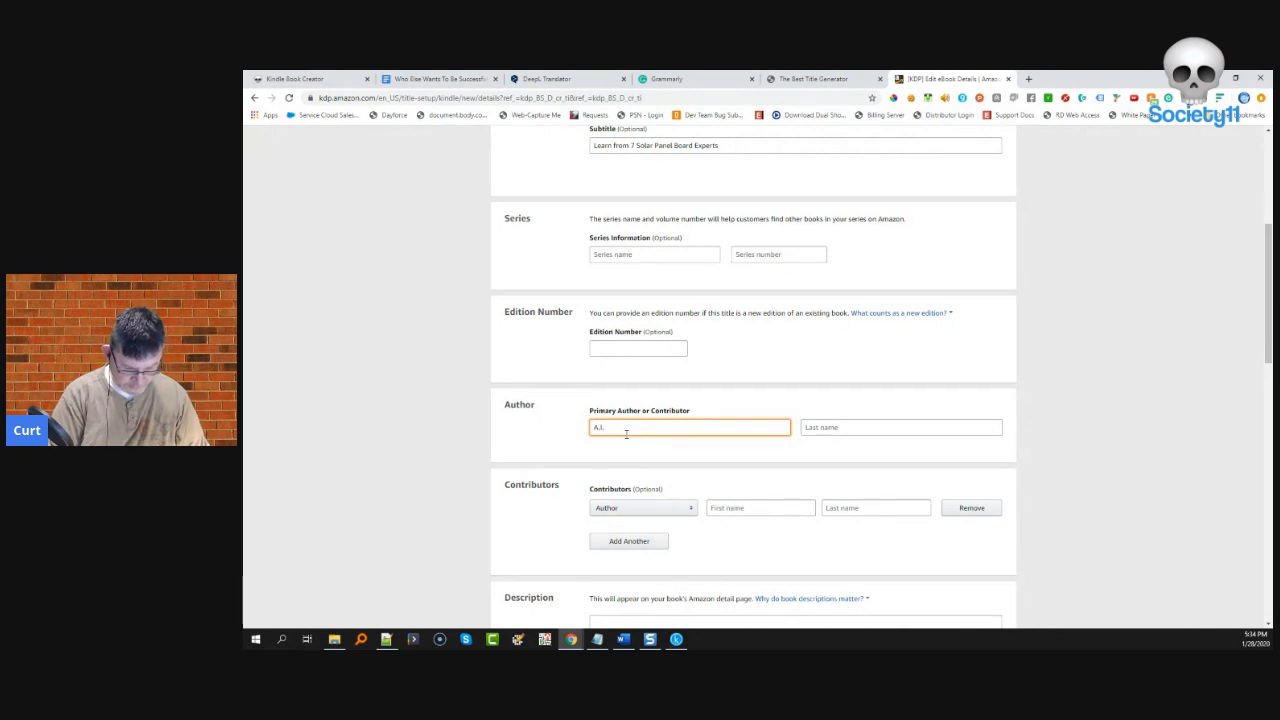
pyautogui.write(' WordSmyth')
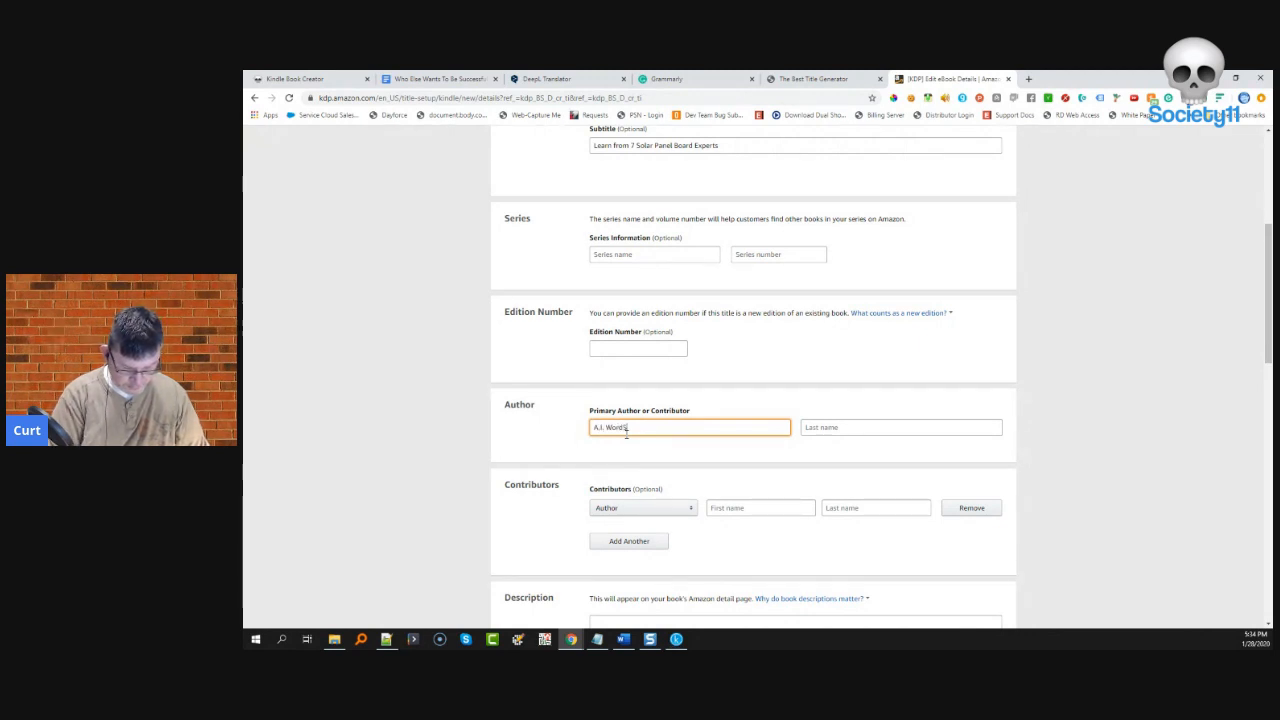
pyautogui.scroll(-3, 656, 470)
# - Write a blurb about a 7-member group's ideas on being successful, correcting the misspelling to 'successful'
pyautogui.click(656, 472)
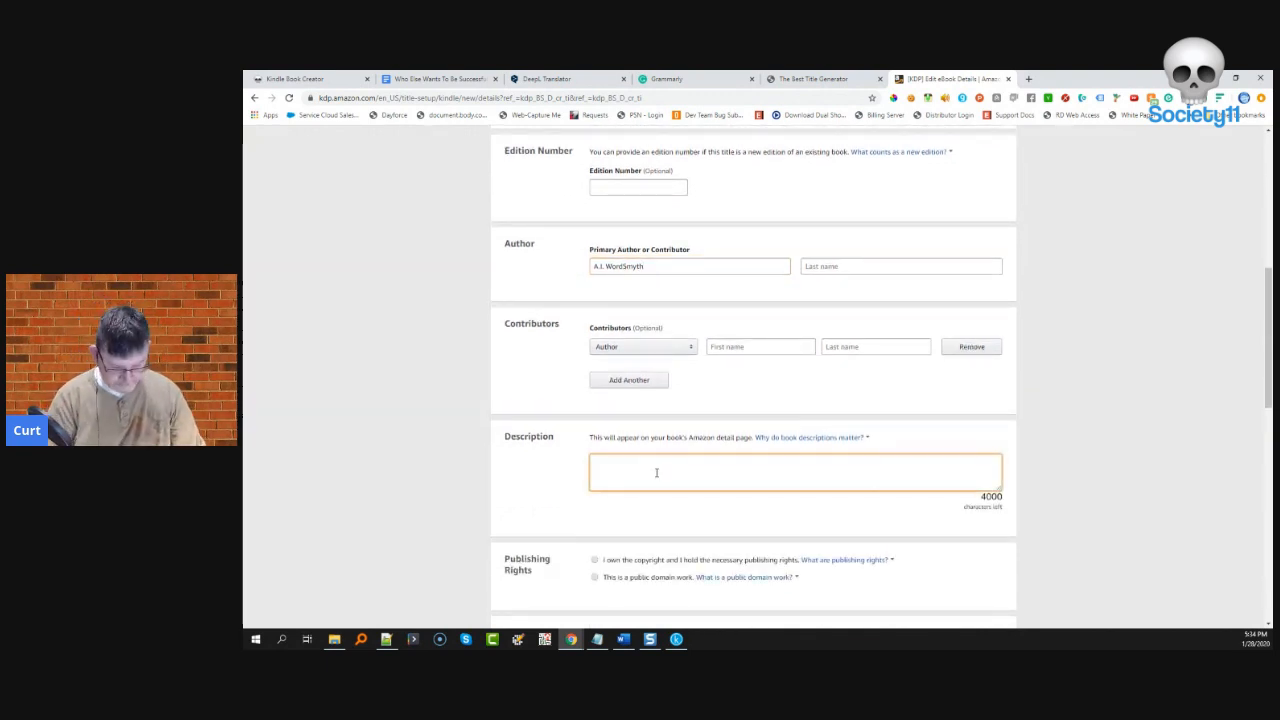
pyautogui.write('John a board me')
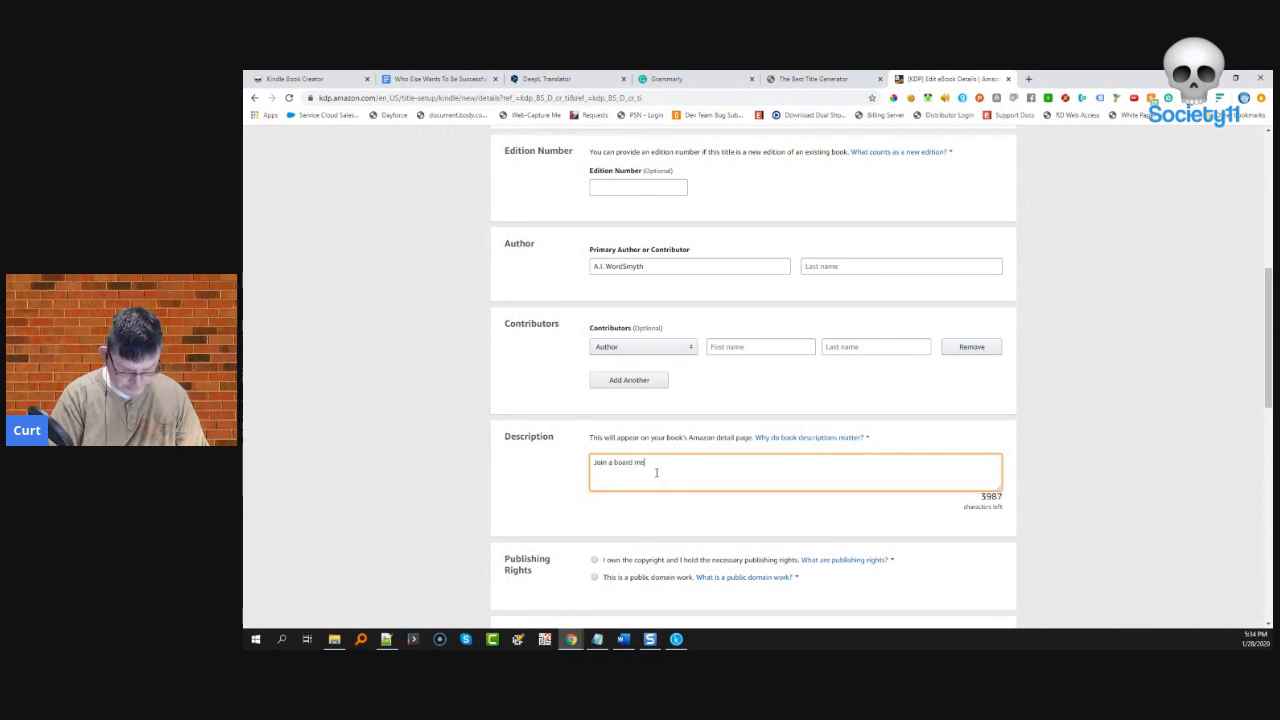
pyautogui.write('mer')
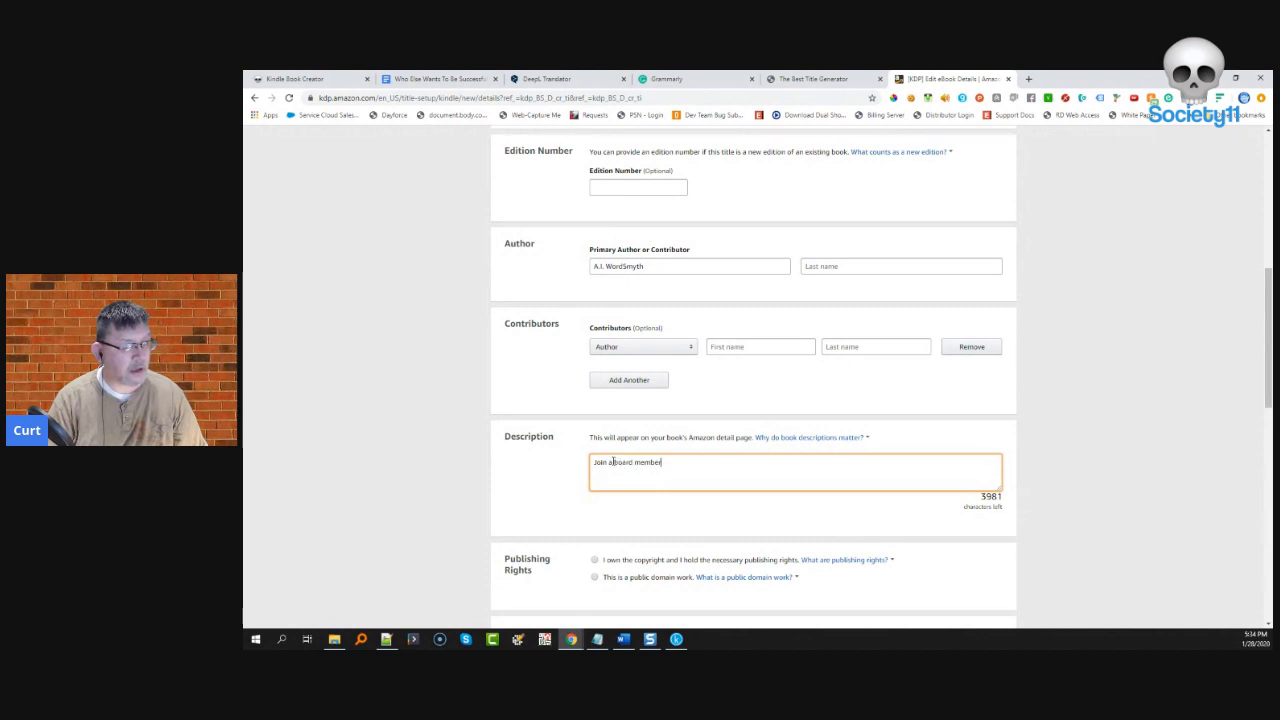
pyautogui.hotkey('ctrl', 'Left')
pyautogui.hotkey('ctrl', 'Left')
pyautogui.write('7')
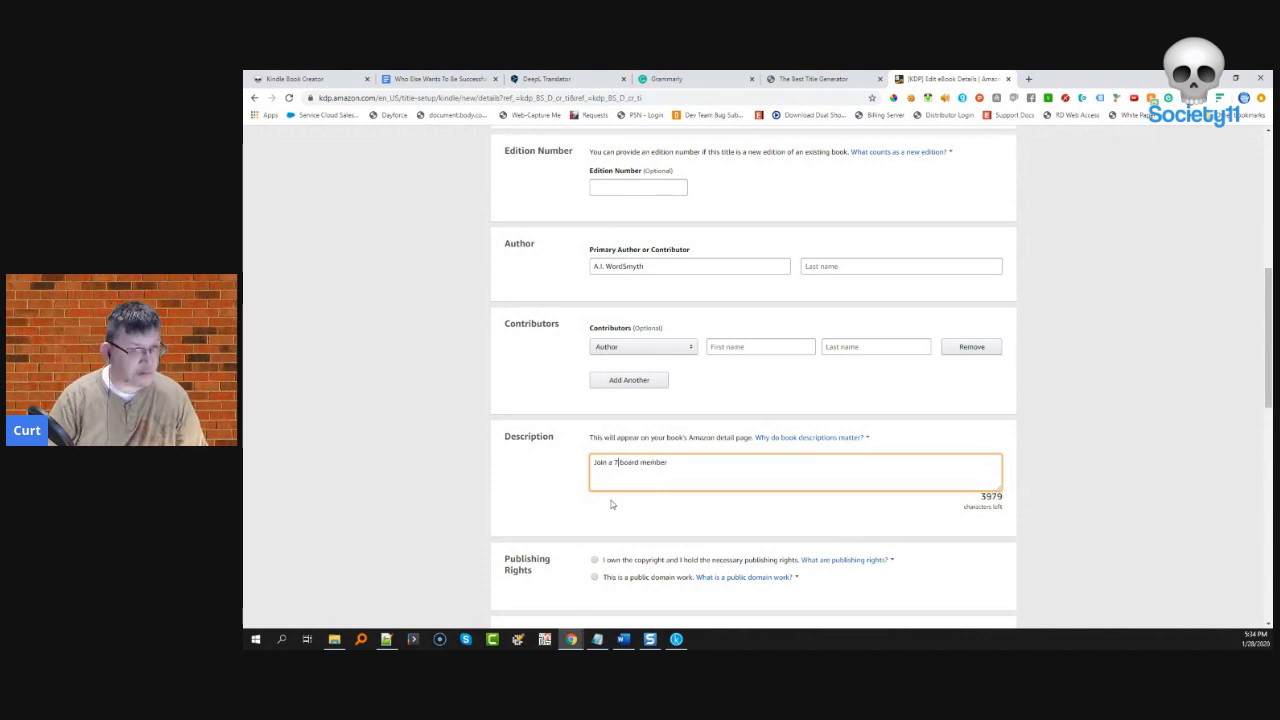
pyautogui.press('Delete')
pyautogui.press('Delete')
pyautogui.press('Delete')
pyautogui.press('Delete')
pyautogui.press('Delete')
pyautogui.press('Delete')
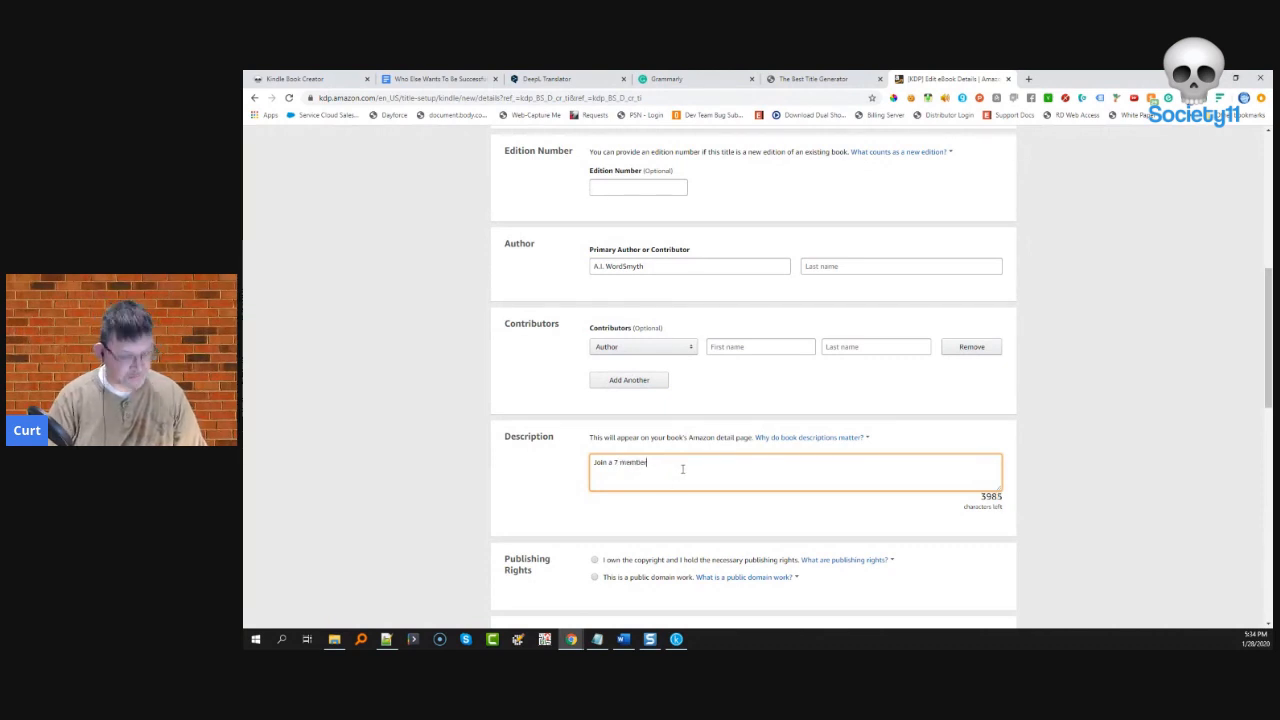
pyautogui.write('roup about the')
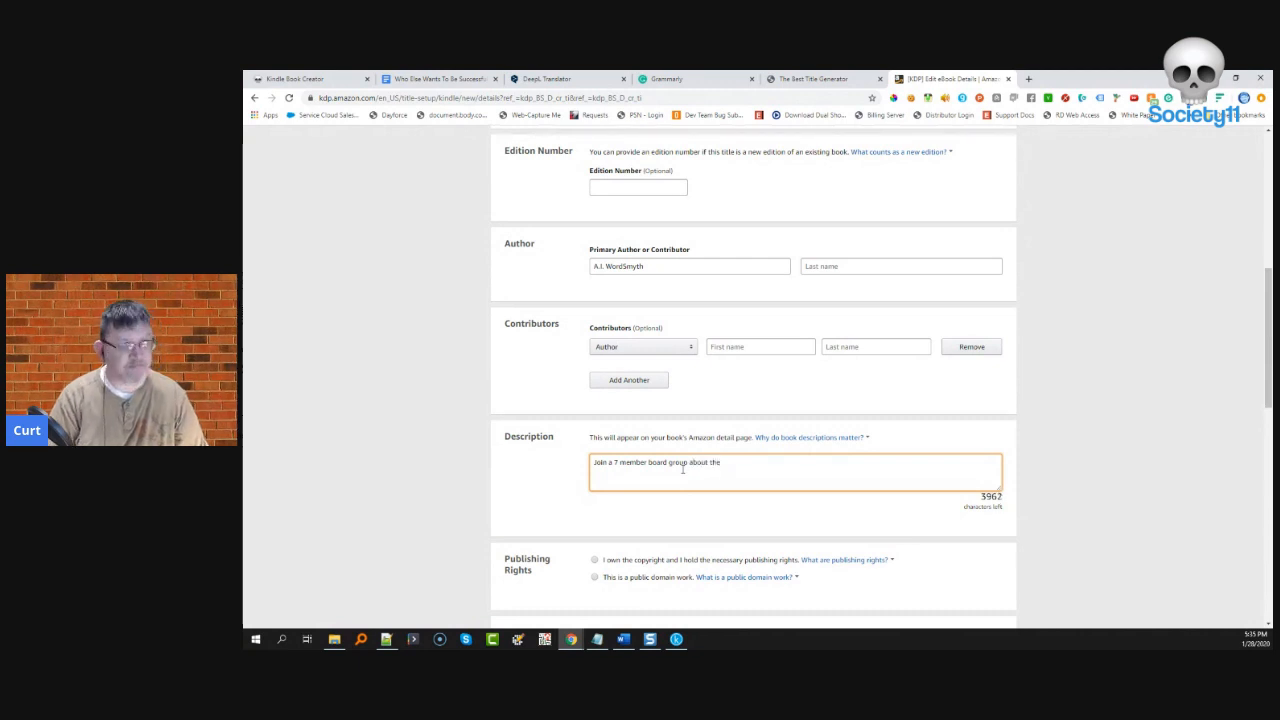
pyautogui.write(' ideas on how to be succe')
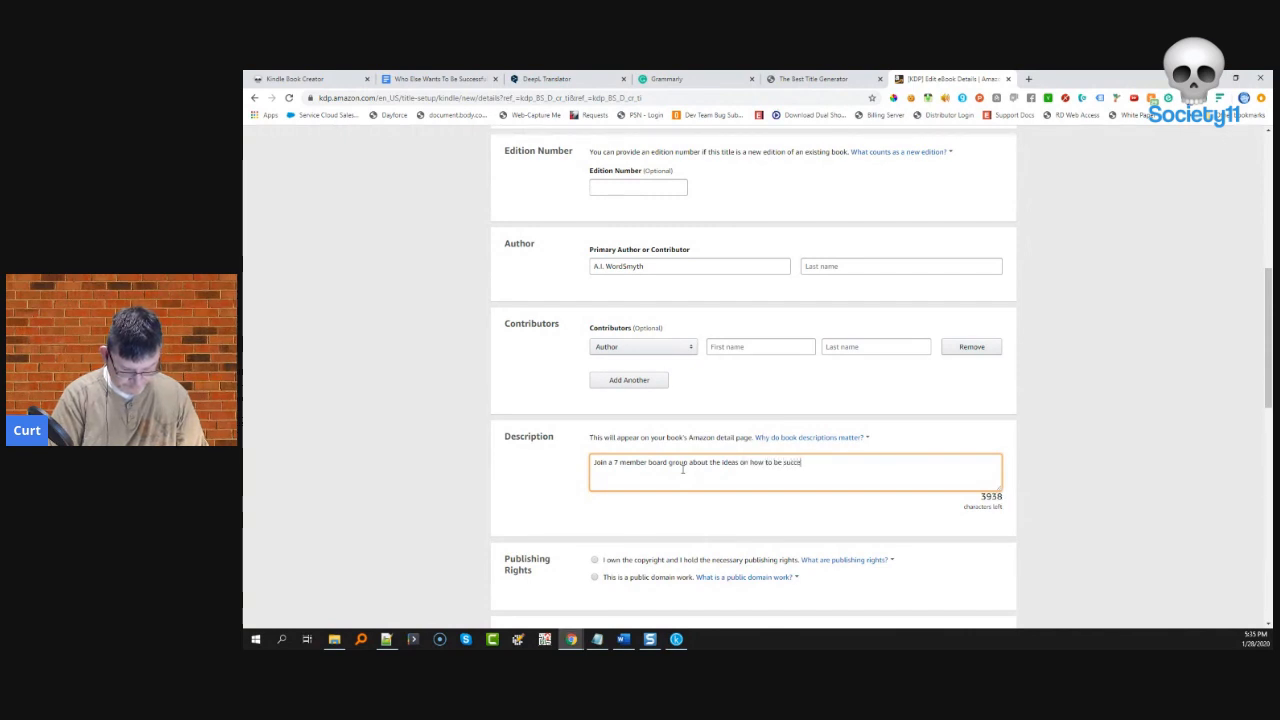
pyautogui.write('ssful on 3')
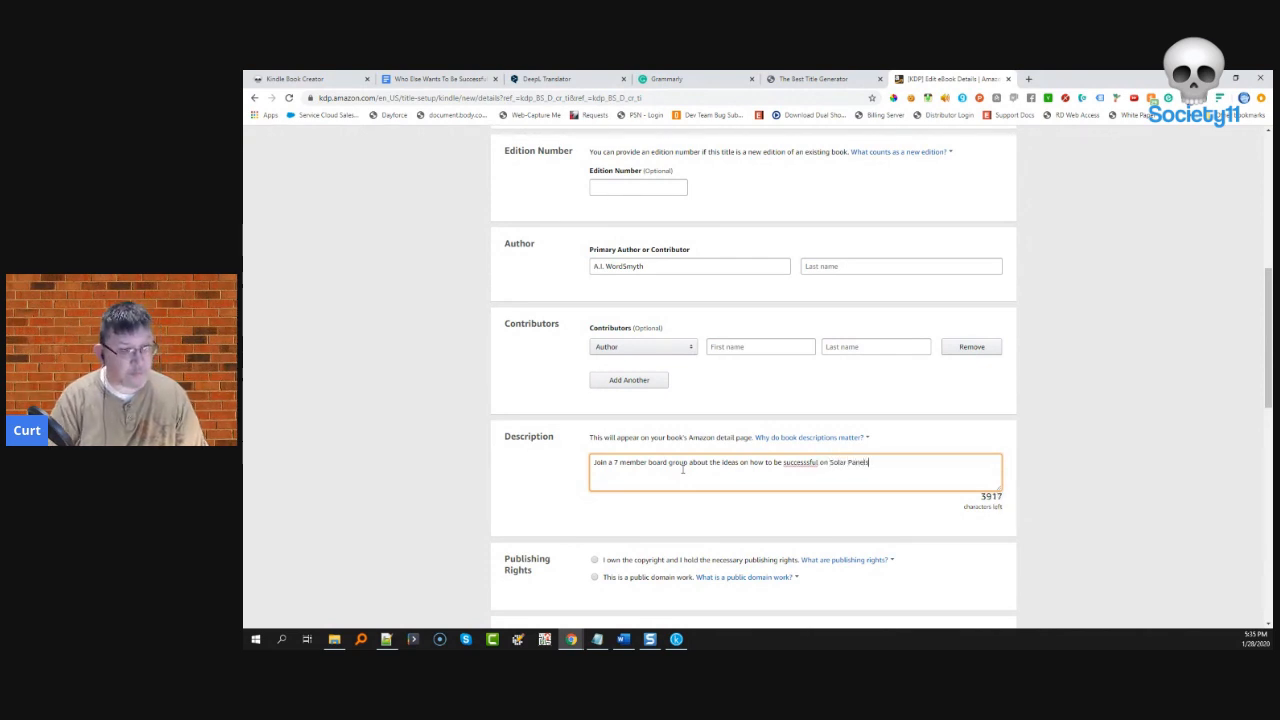
pyautogui.rightClick(812, 463)
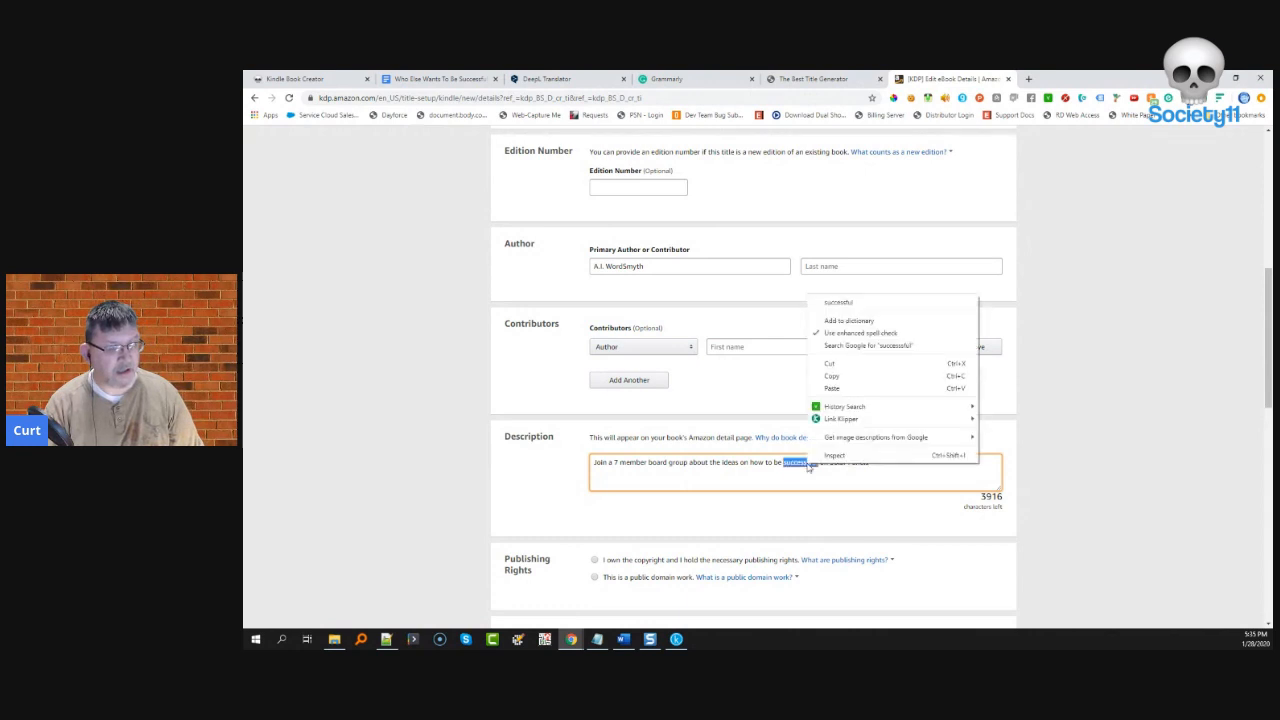
pyautogui.click(838, 304)
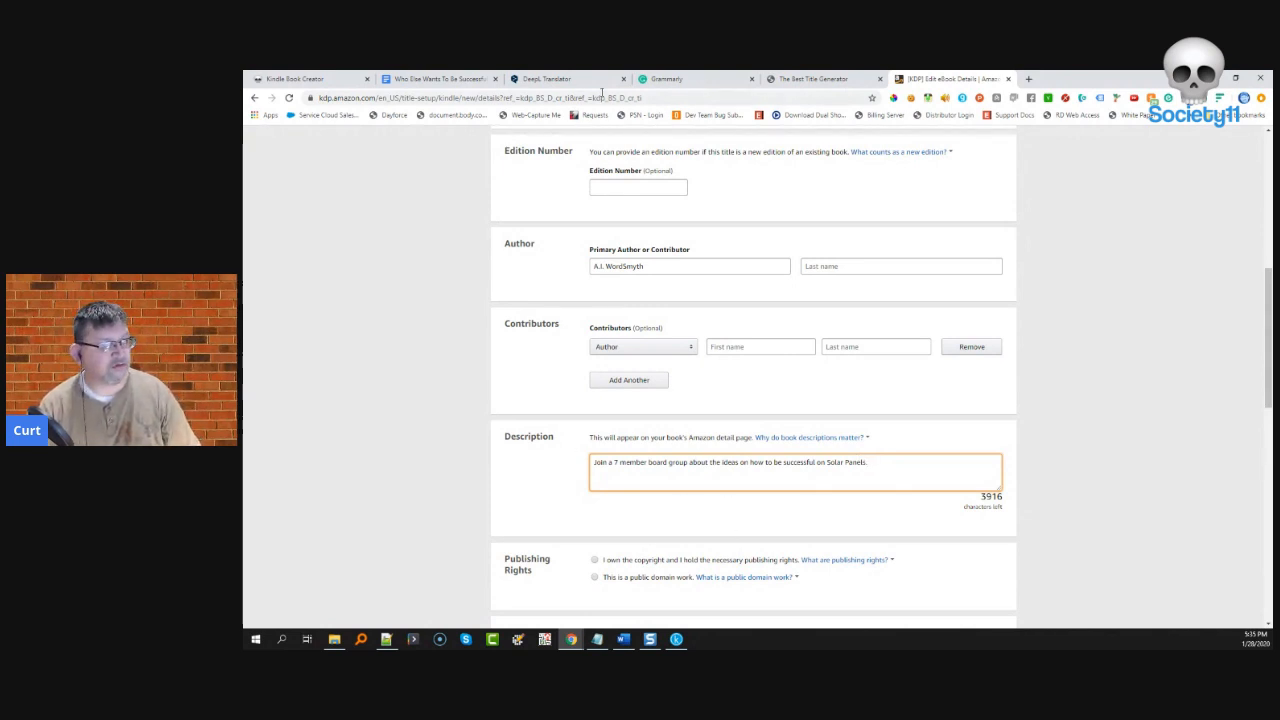
# - Paste the manuscript's Foreword paragraphs into the description and select 'I own the copyright'
pyautogui.click(440, 78)
pyautogui.scroll(-10, 598, 380)
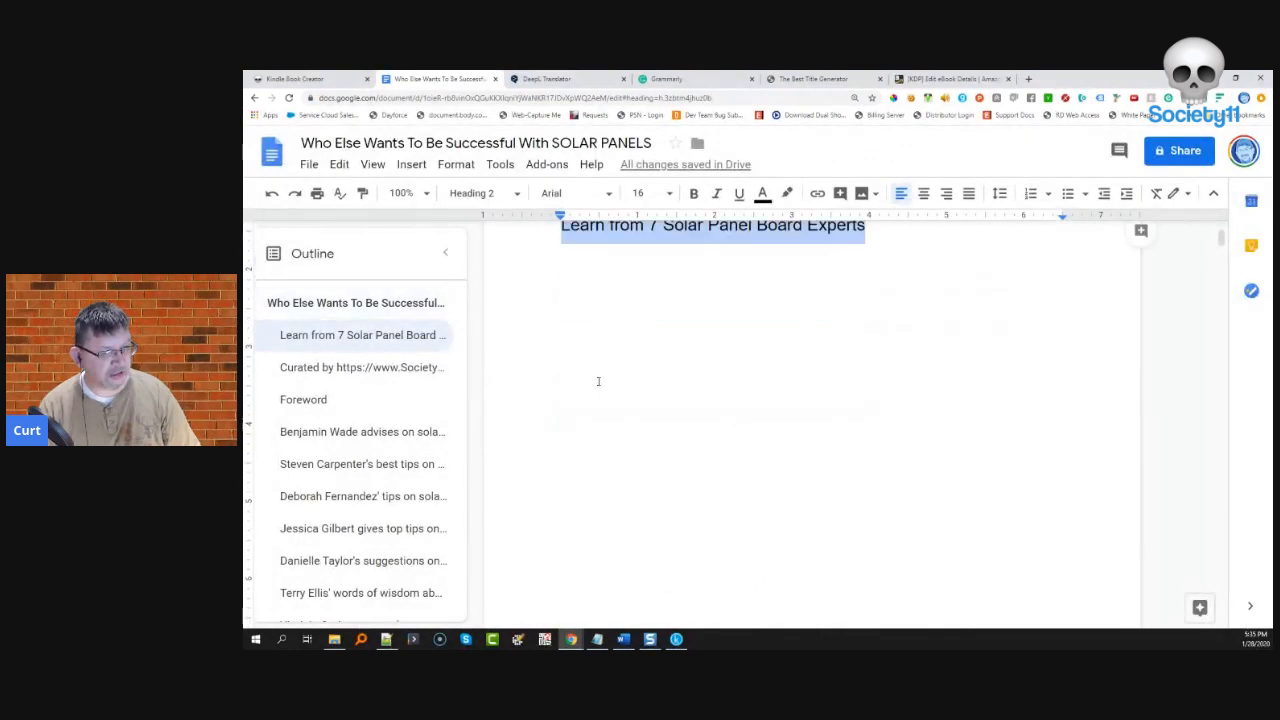
pyautogui.scroll(-8, 598, 380)
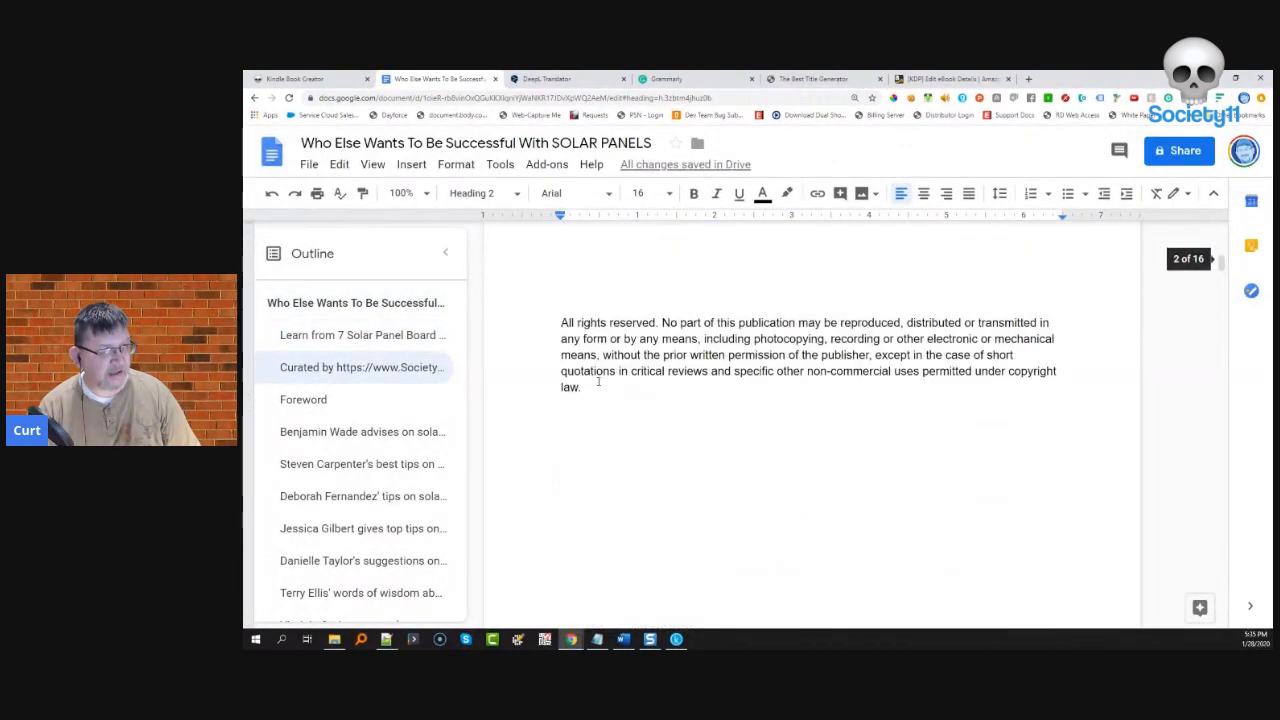
pyautogui.scroll(-3, 598, 380)
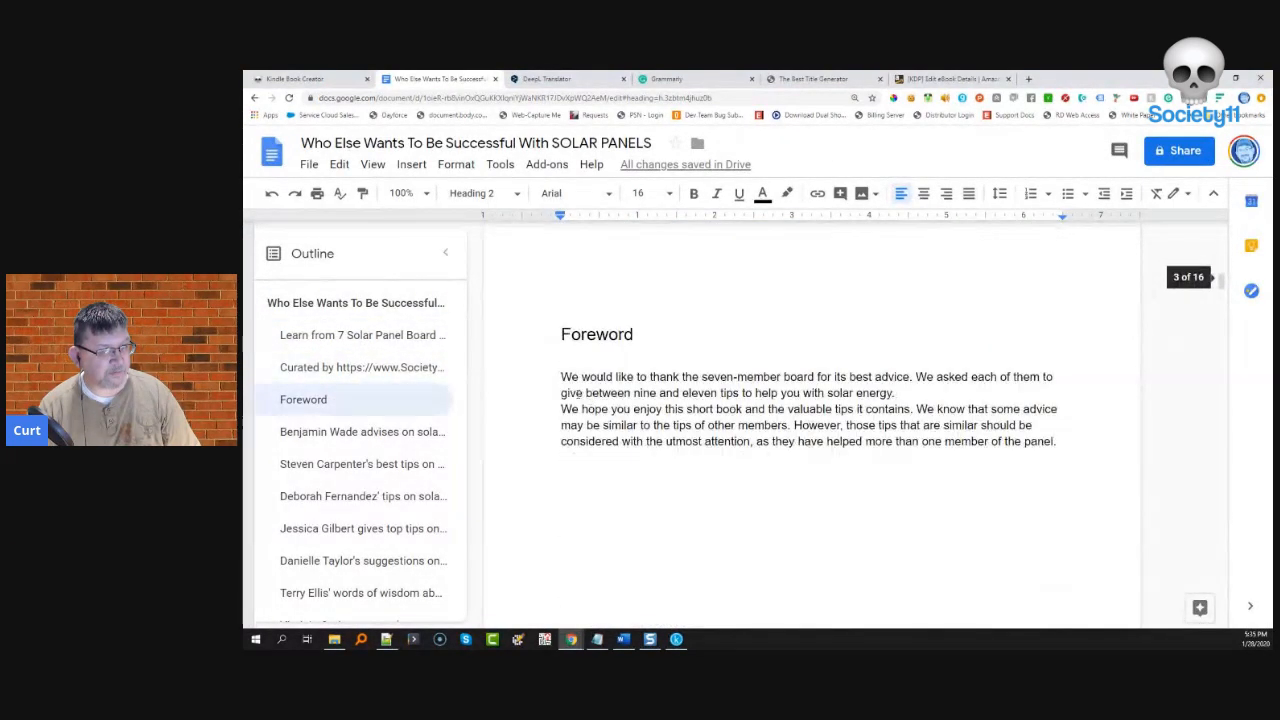
pyautogui.moveTo(561, 358); pyautogui.dragTo(1059, 443)
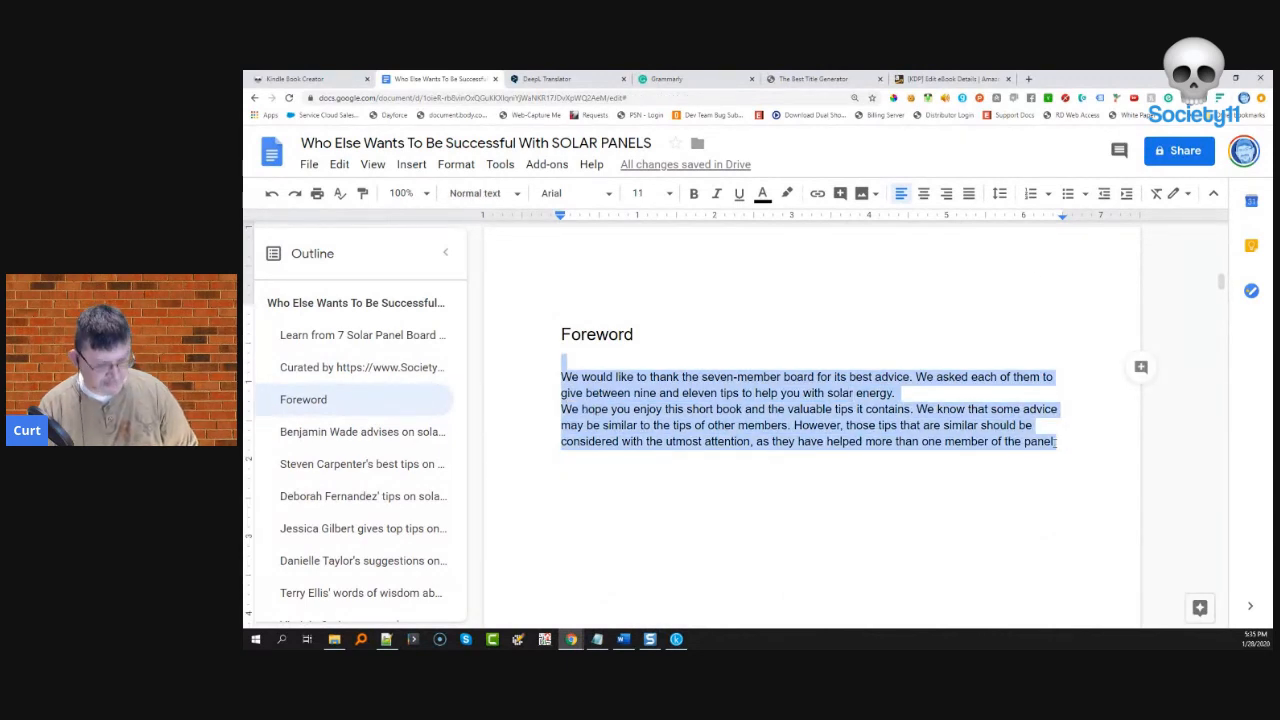
pyautogui.click(952, 78)
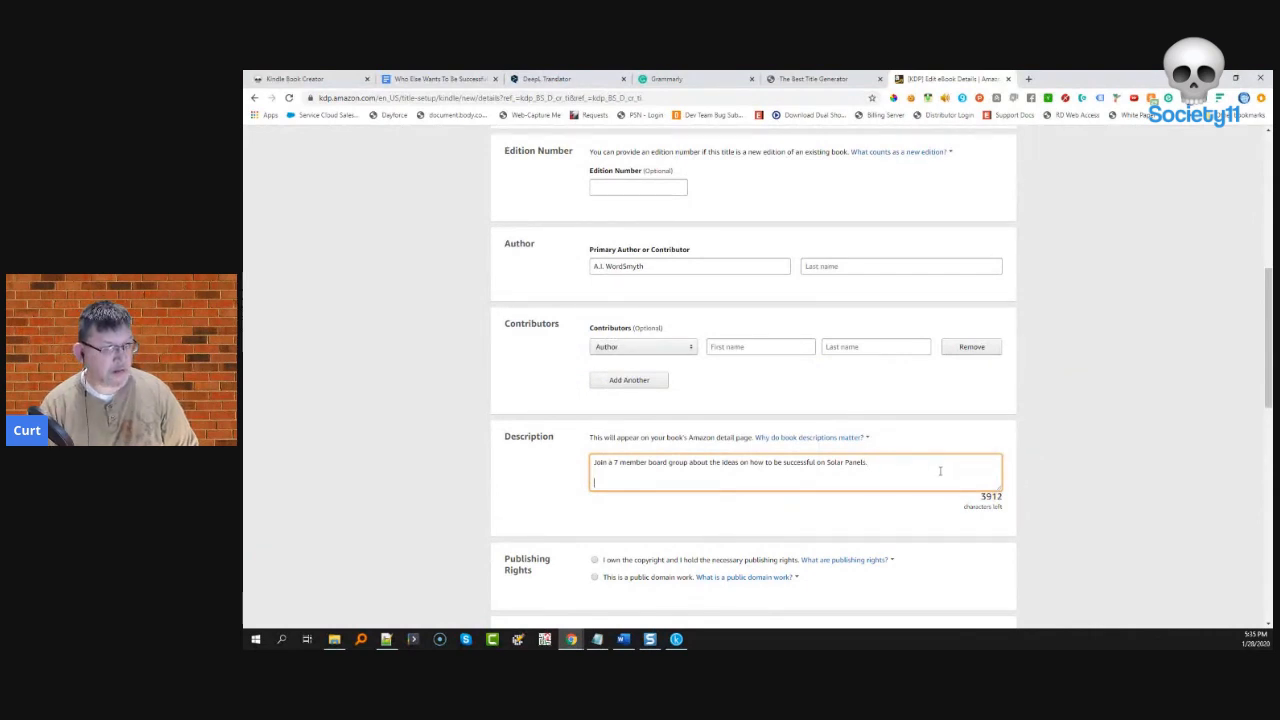
pyautogui.hotkey('ctrl', 'v')
pyautogui.scroll(-1, 734, 502)
pyautogui.click(595, 507)
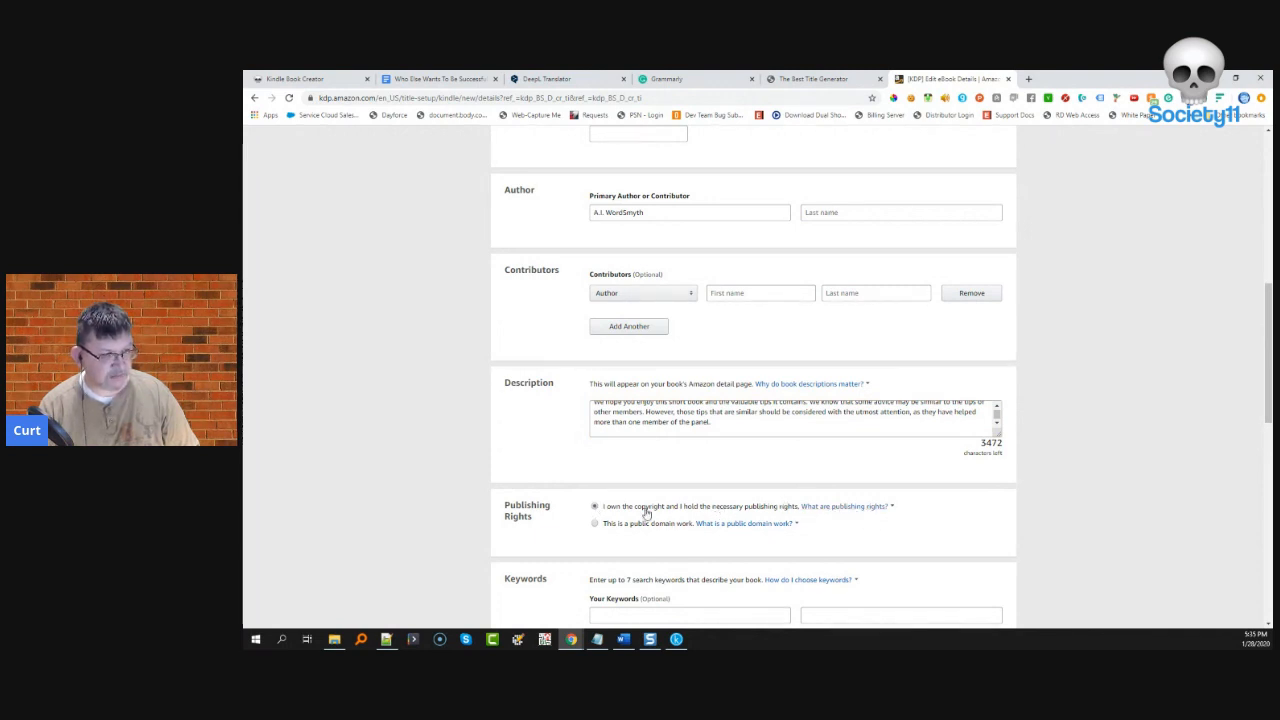
pyautogui.scroll(-2, 646, 517)
# - Add the keywords Solar Panels and Solar Energy in the first two keyword boxes
pyautogui.click(614, 509)
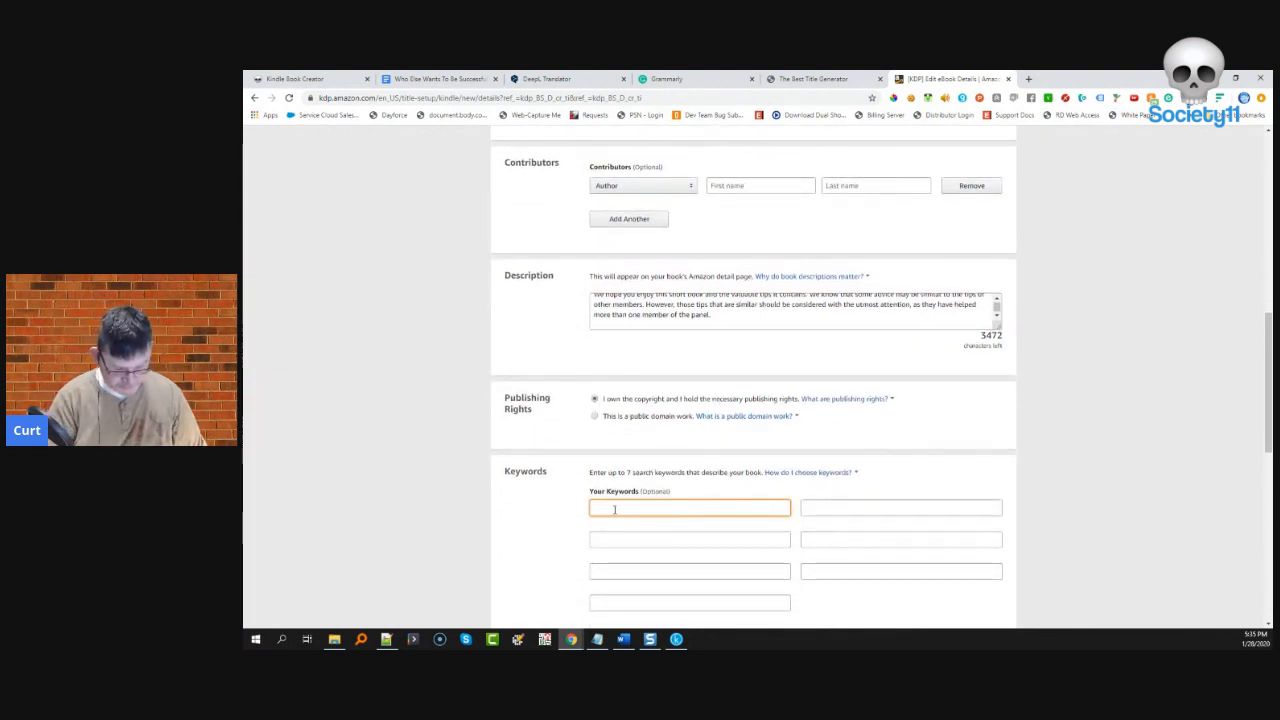
pyautogui.write('Solar ')
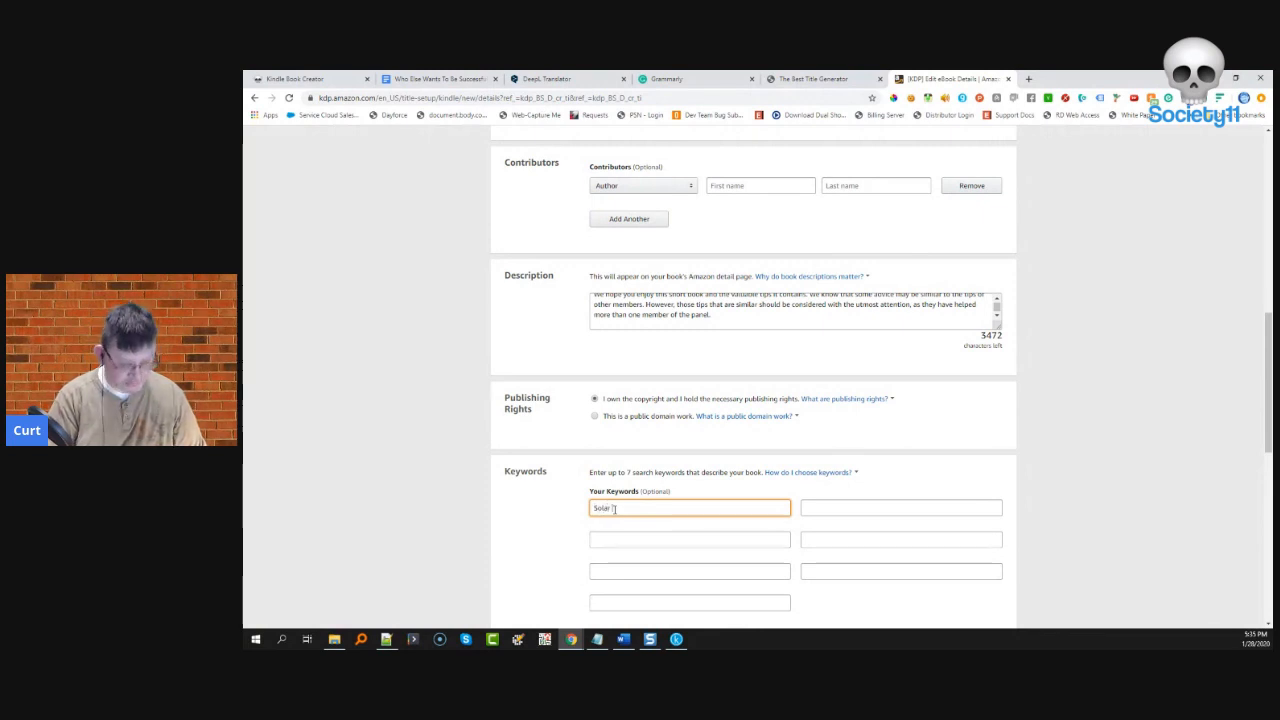
pyautogui.write('Panels')
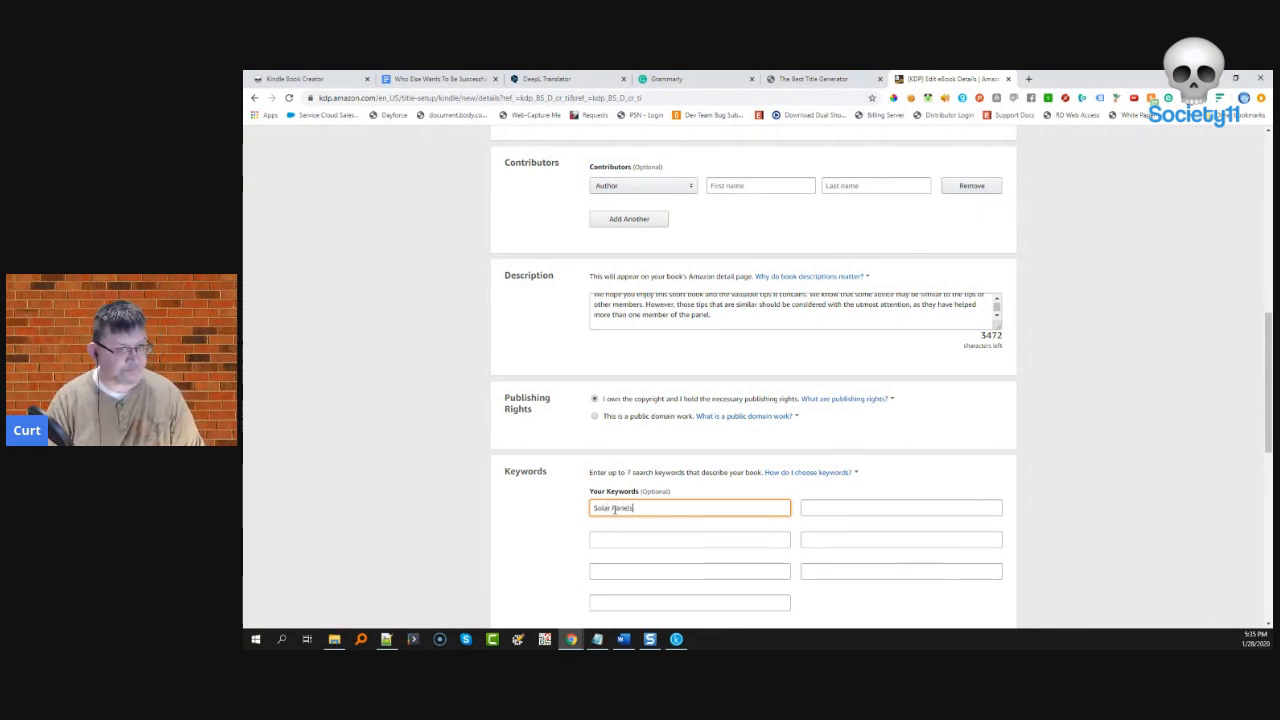
pyautogui.click(854, 510)
pyautogui.write('Solar Energy')
pyautogui.click(678, 543)
# - Open the category chooser and expand the Nonfiction categories
pyautogui.scroll(-3, 677, 545)
pyautogui.click(634, 478)
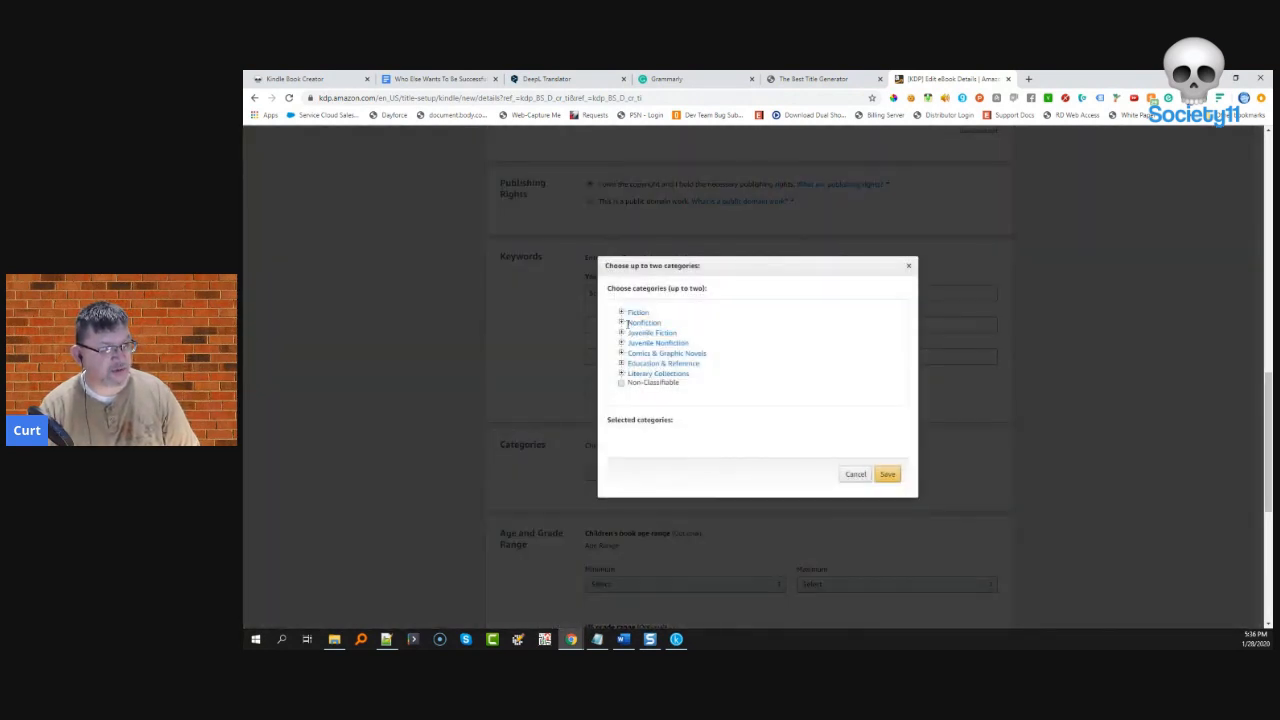
pyautogui.click(621, 323)
pyautogui.scroll(-1, 648, 350)
pyautogui.scroll(-1, 648, 352)
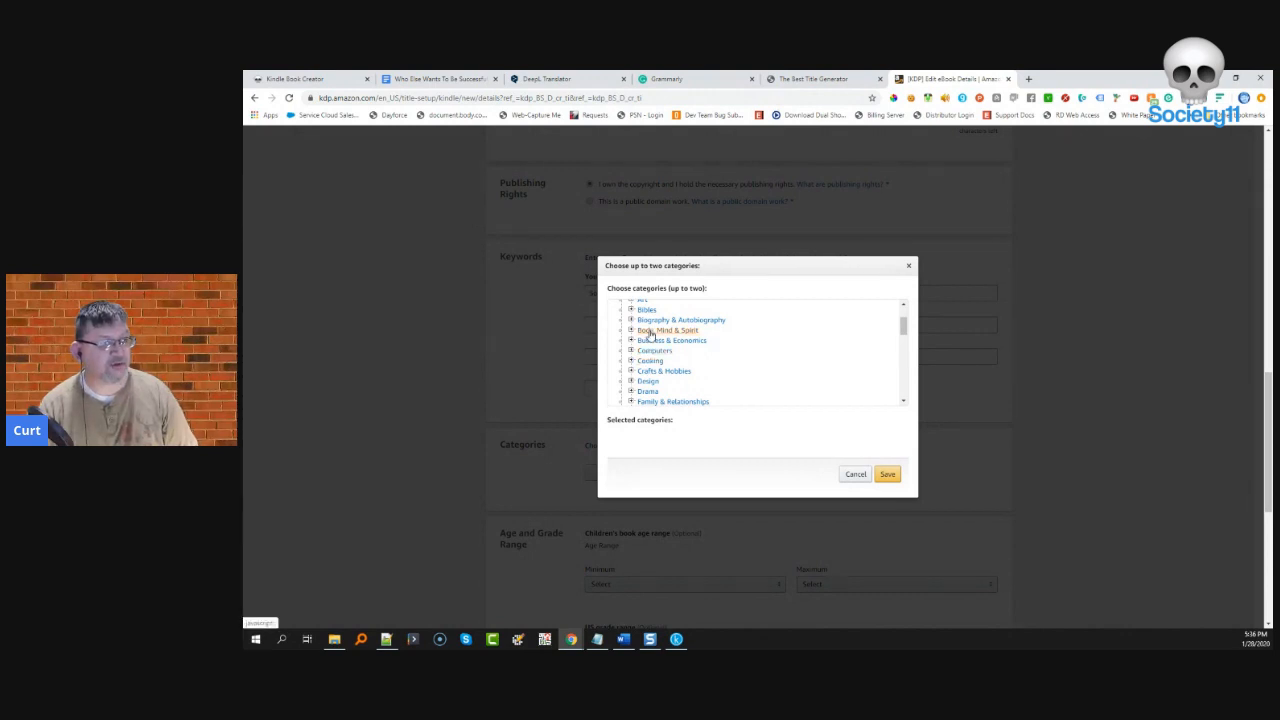
pyautogui.scroll(-2, 683, 374)
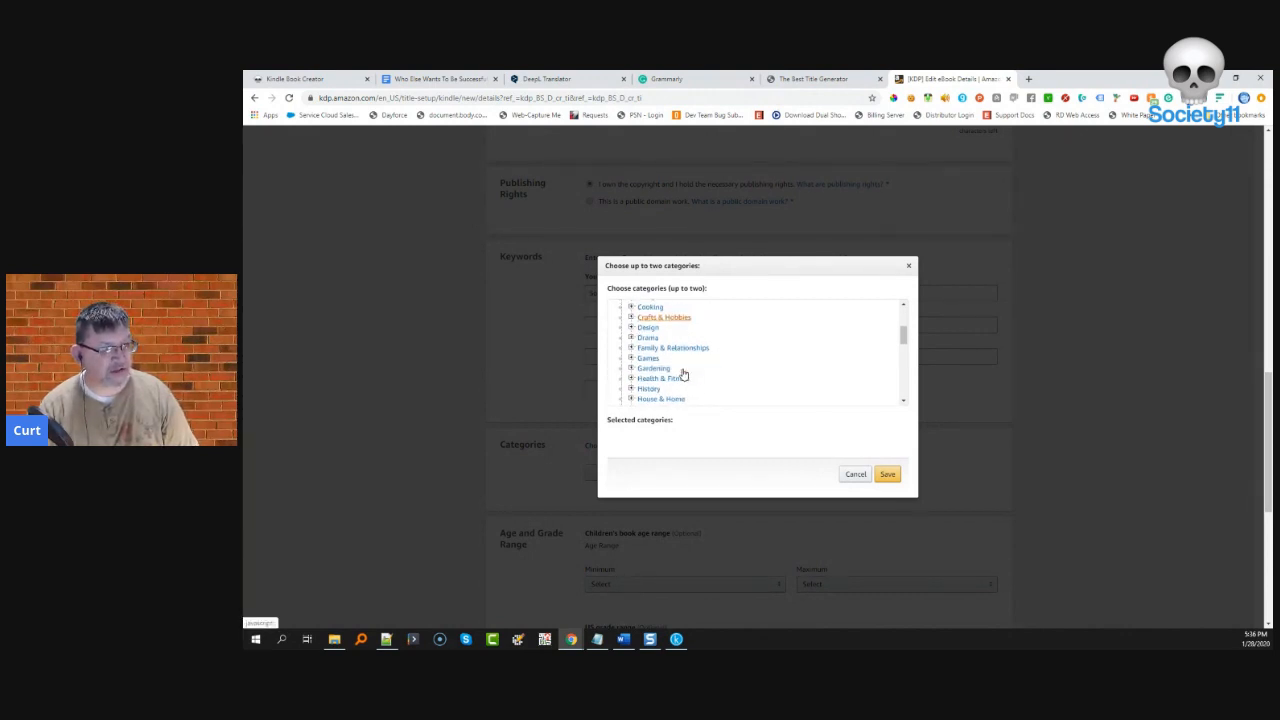
pyautogui.scroll(-2, 684, 373)
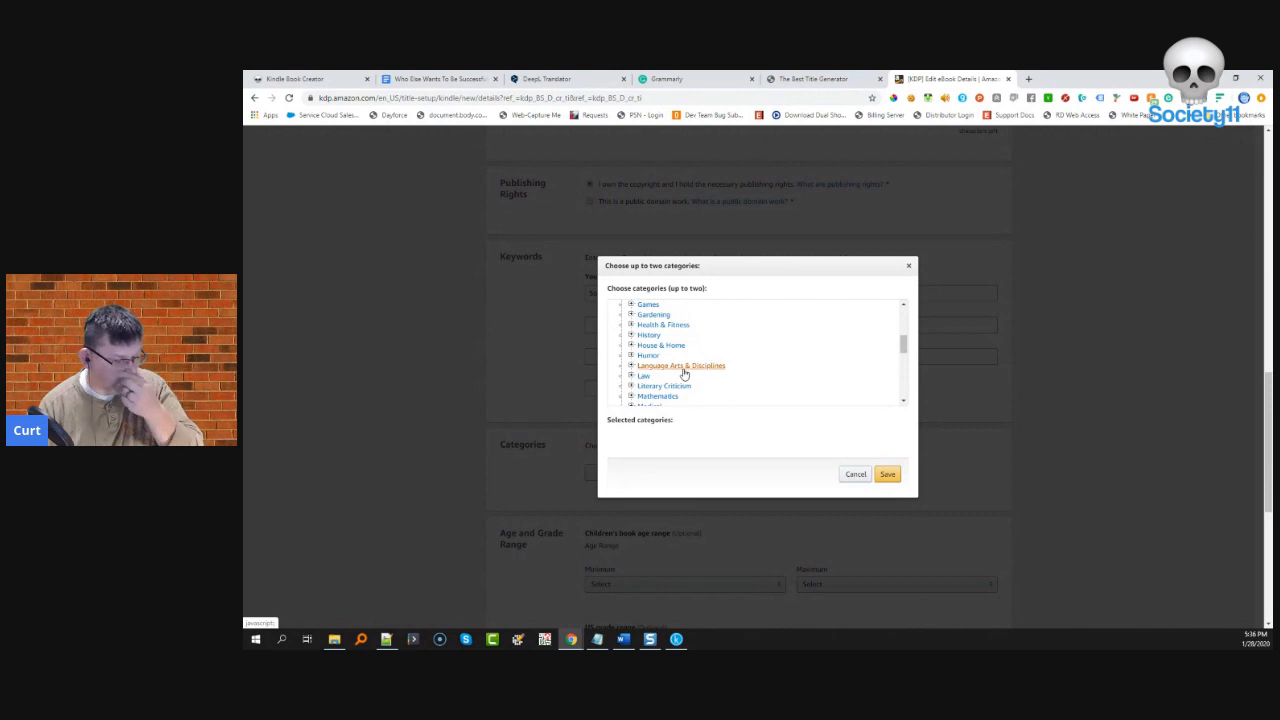
pyautogui.scroll(-2, 742, 357)
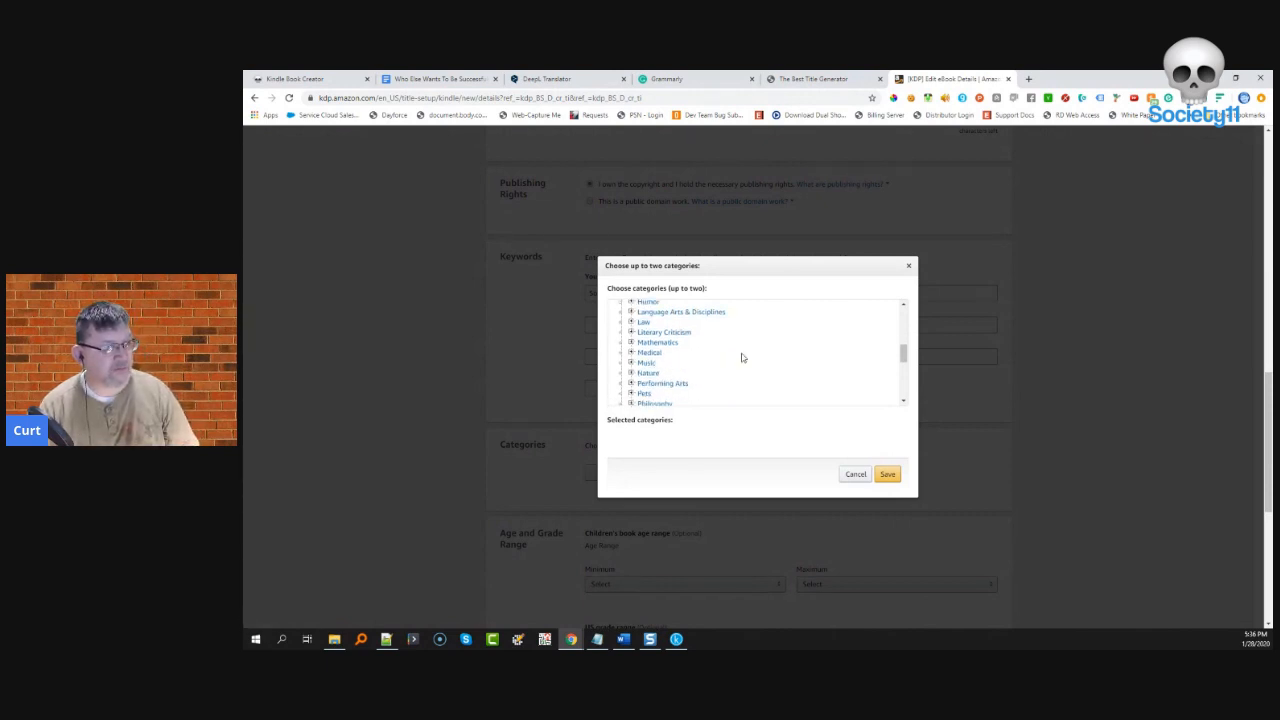
pyautogui.scroll(-2, 742, 357)
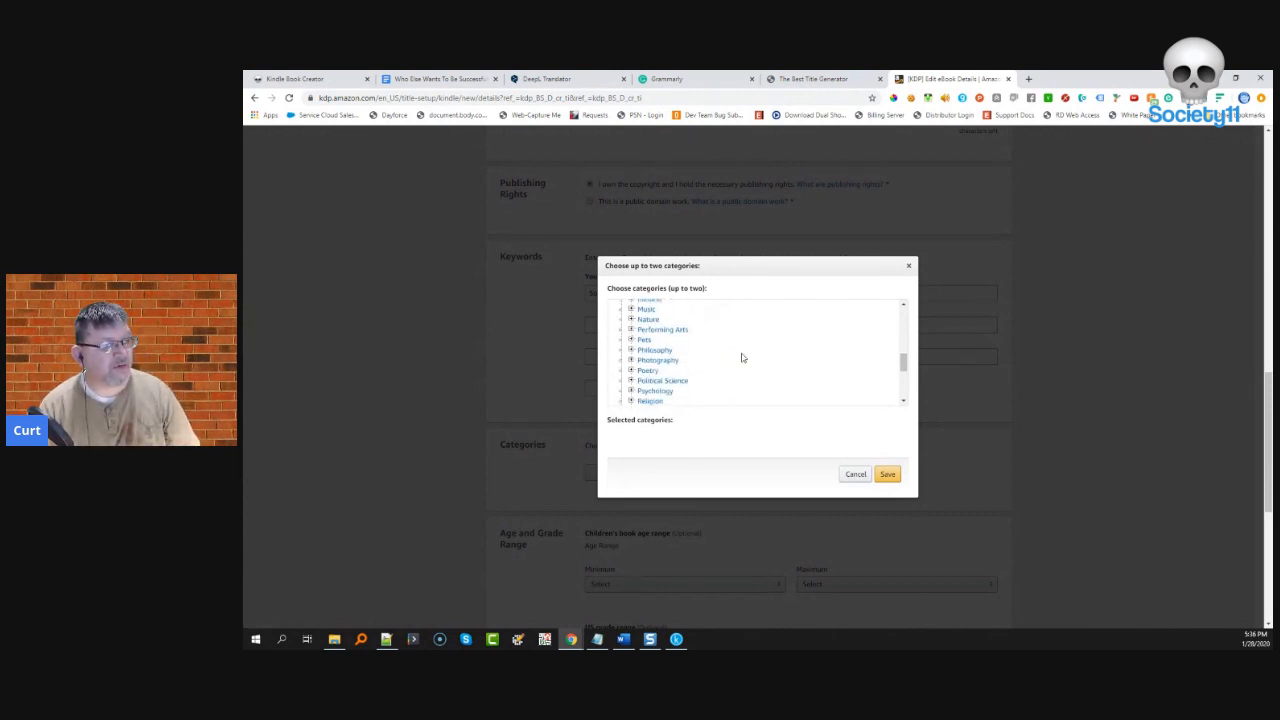
pyautogui.scroll(-2, 742, 357)
# - Select Science > Energy as the book's category and save it
pyautogui.click(631, 358)
pyautogui.scroll(-3, 714, 372)
pyautogui.click(641, 313)
pyautogui.scroll(-1, 738, 366)
pyautogui.scroll(-3, 738, 366)
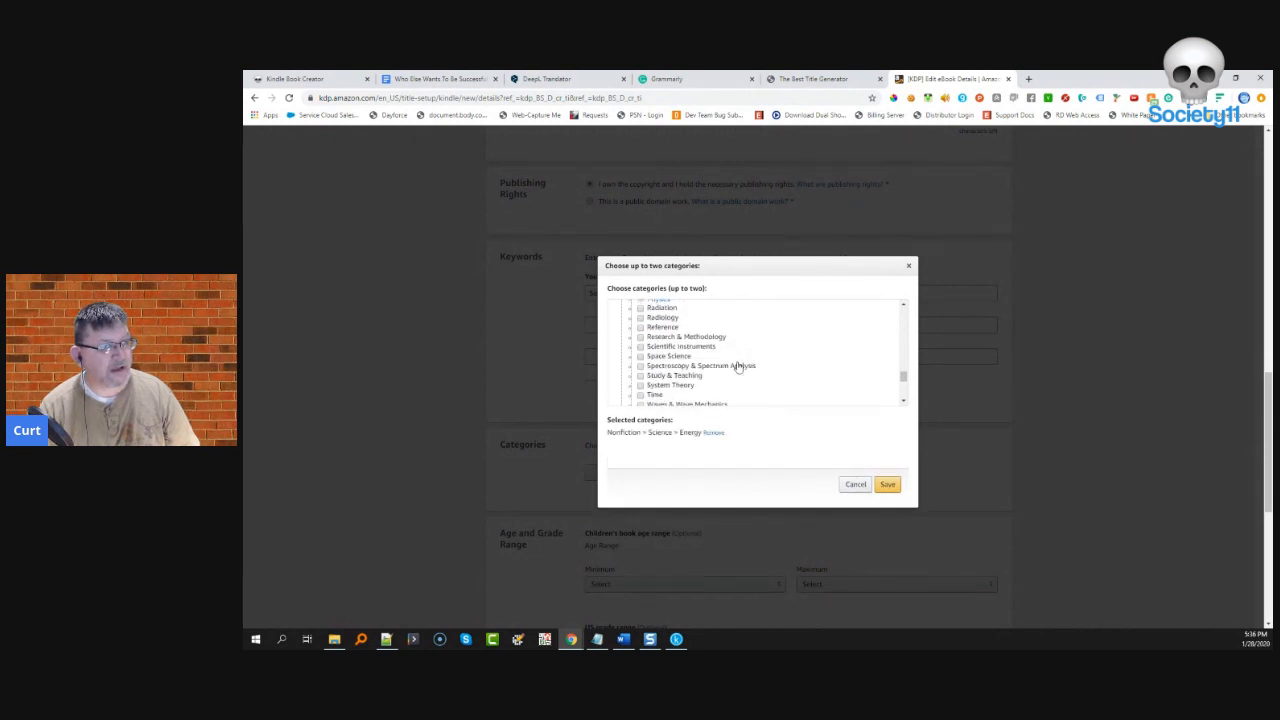
pyautogui.scroll(-1, 738, 366)
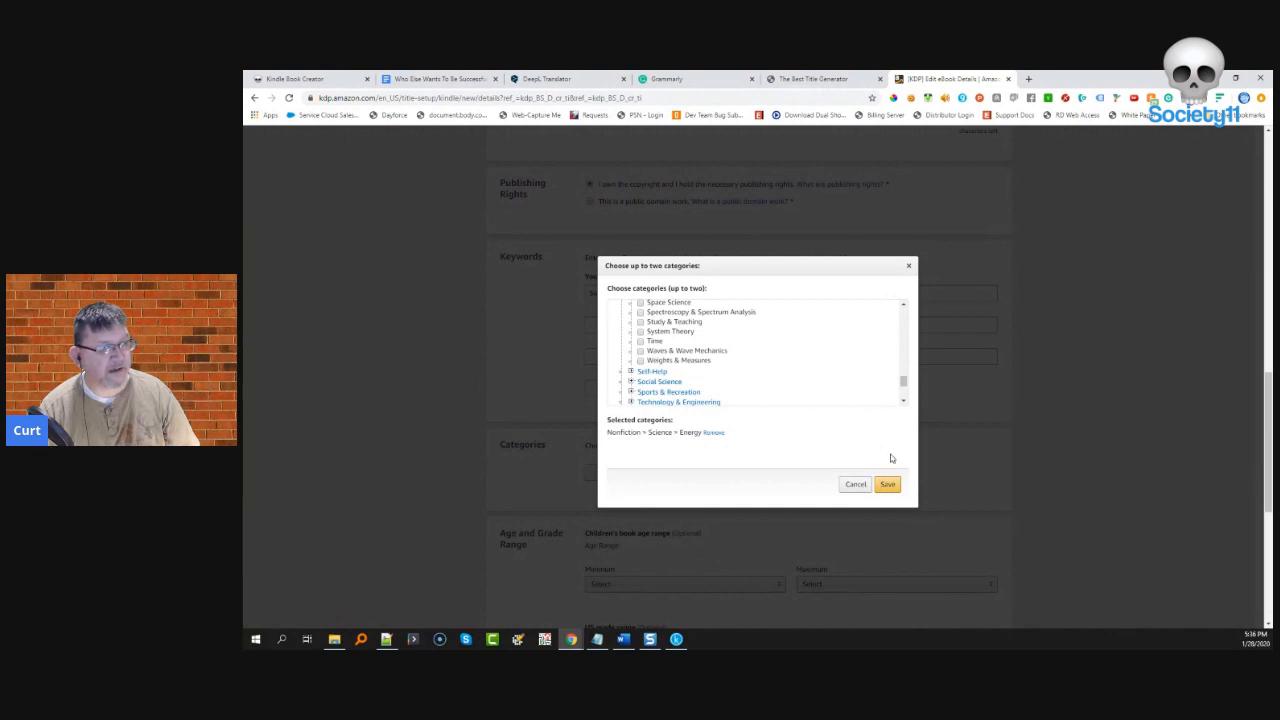
pyautogui.click(886, 487)
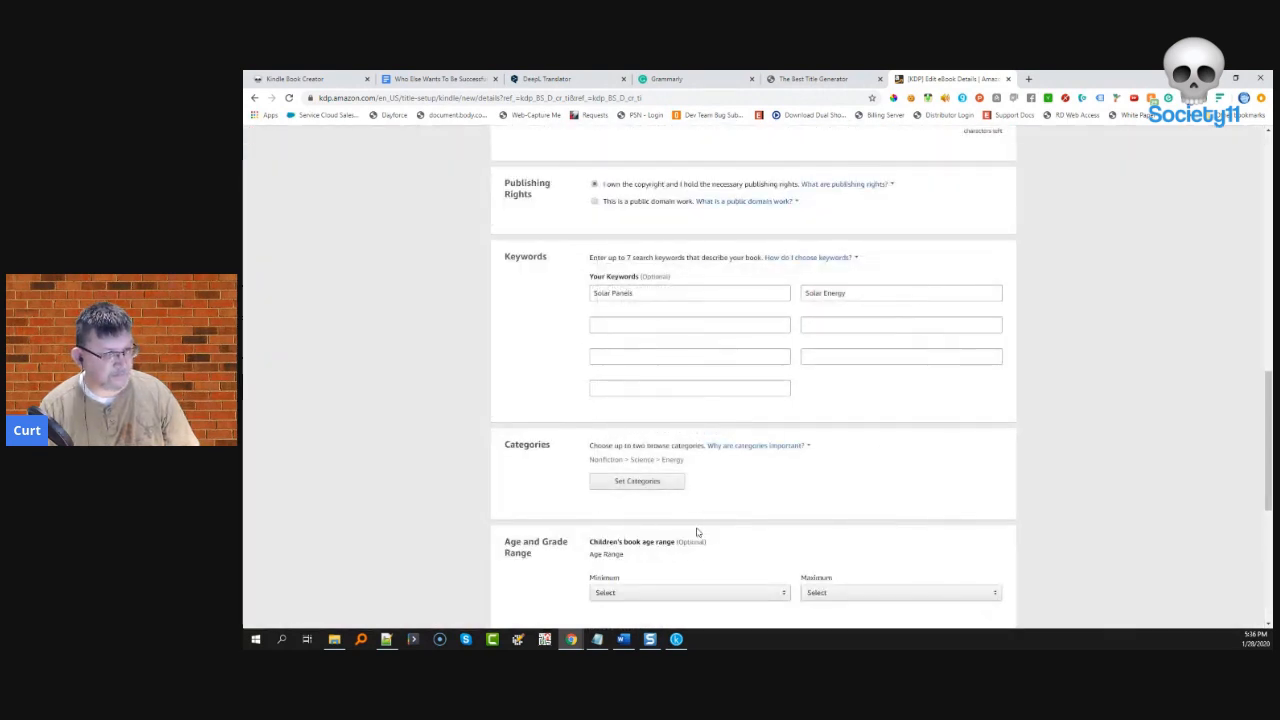
# - Attempt Save and Continue at the bottom of the eBook details, triggering a fix-errors notice
pyautogui.scroll(-1, 694, 513)
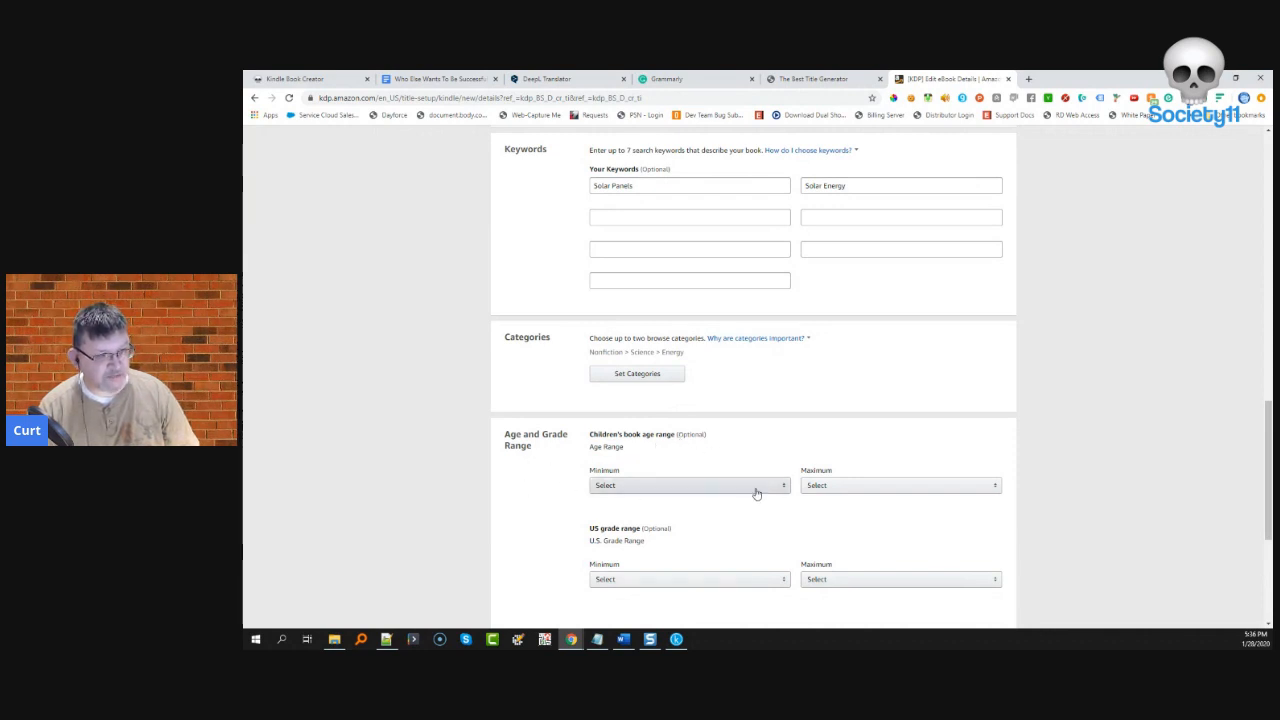
pyautogui.scroll(-2, 667, 463)
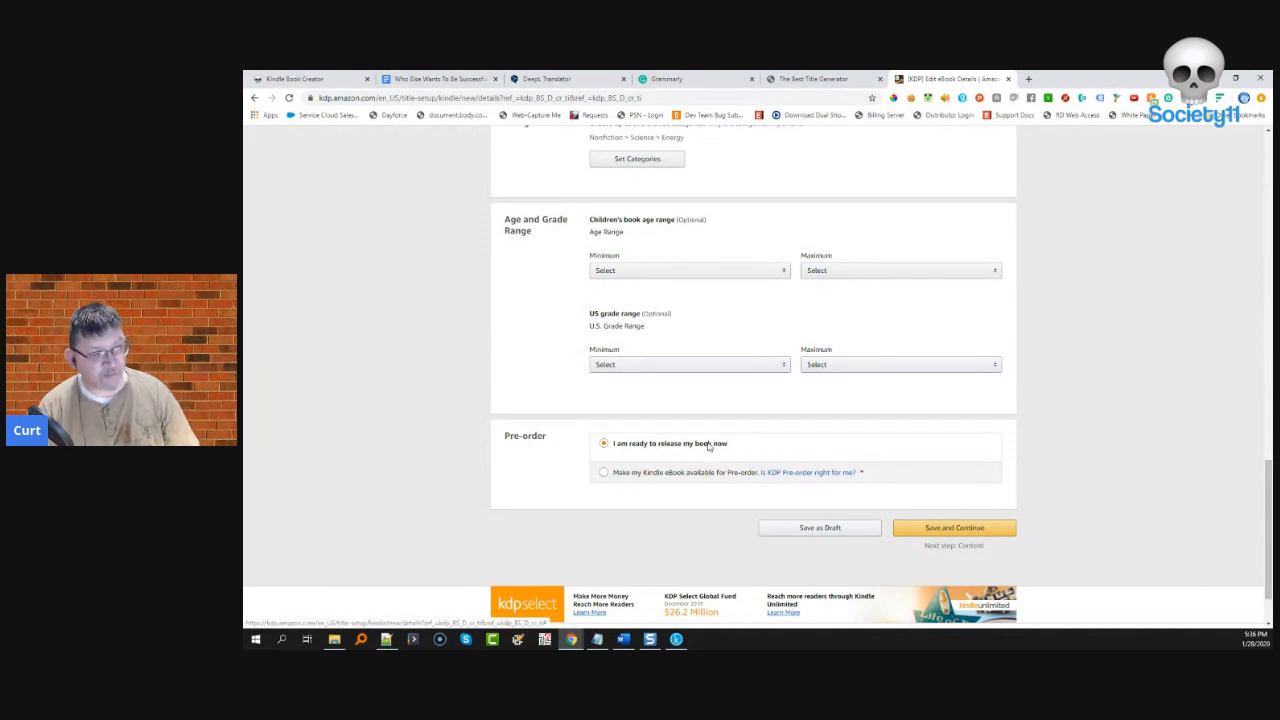
pyautogui.click(947, 531)
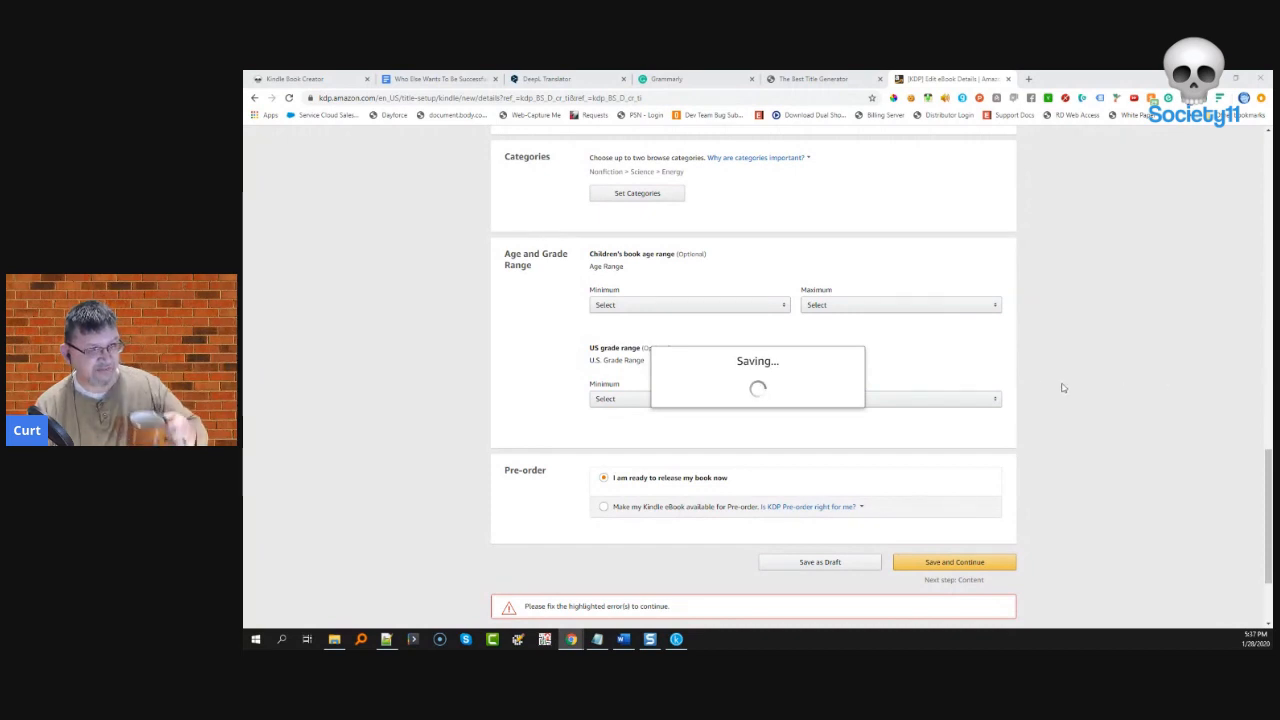
# - Remove the surname from the author's first-name field, then save the details and continue to Content
pyautogui.scroll(5, 914, 403)
pyautogui.scroll(3, 911, 404)
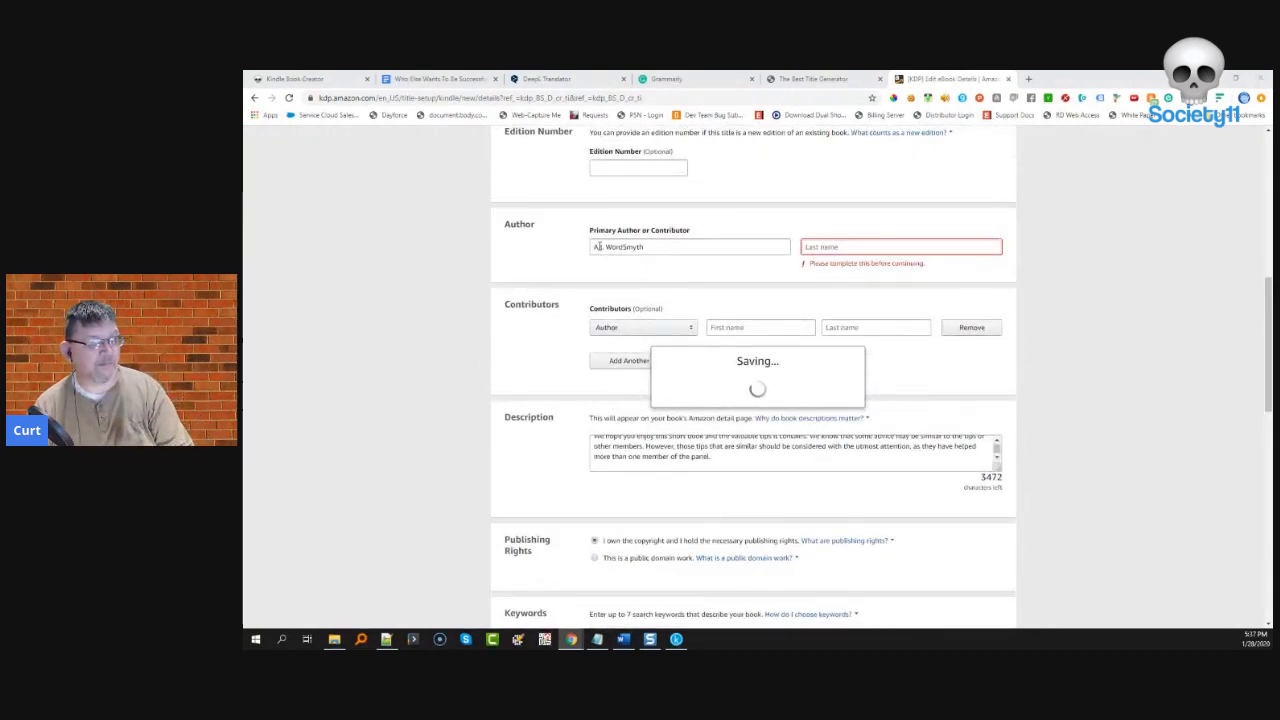
pyautogui.moveTo(605, 248); pyautogui.dragTo(660, 243)
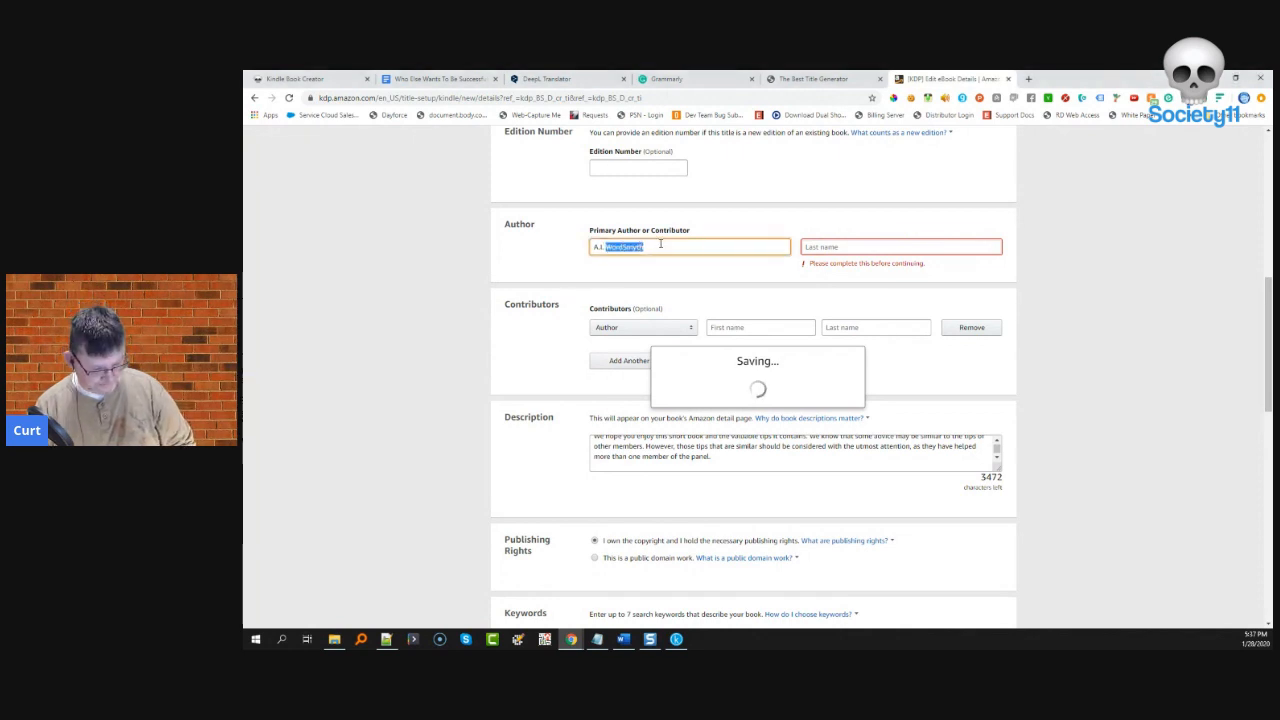
pyautogui.press('BackSpace')
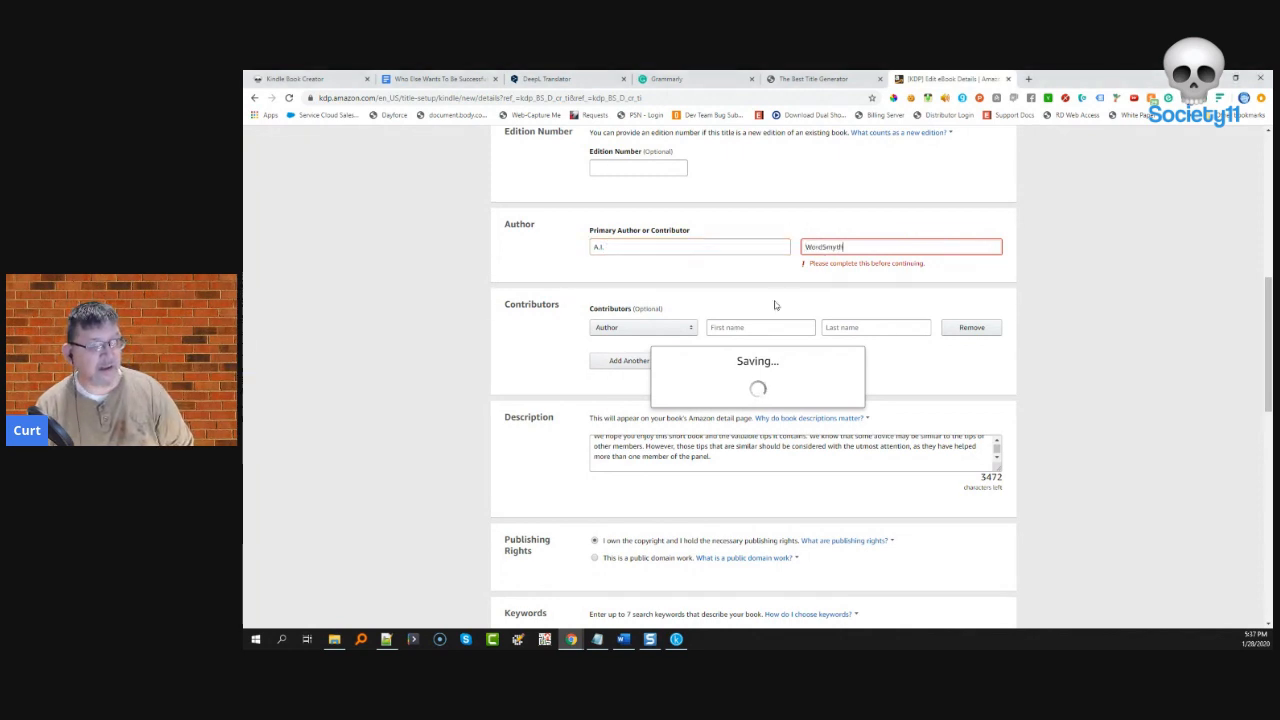
pyautogui.scroll(-7, 800, 400)
pyautogui.scroll(-3, 830, 445)
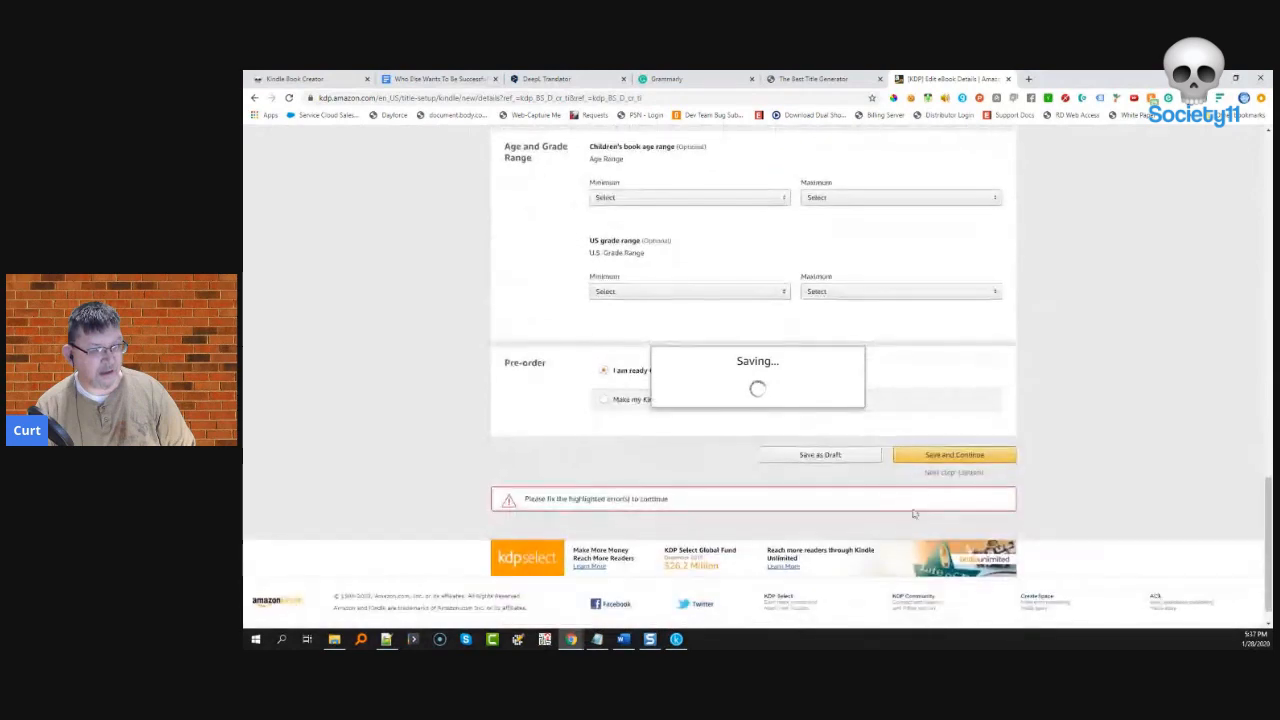
pyautogui.click(928, 458)
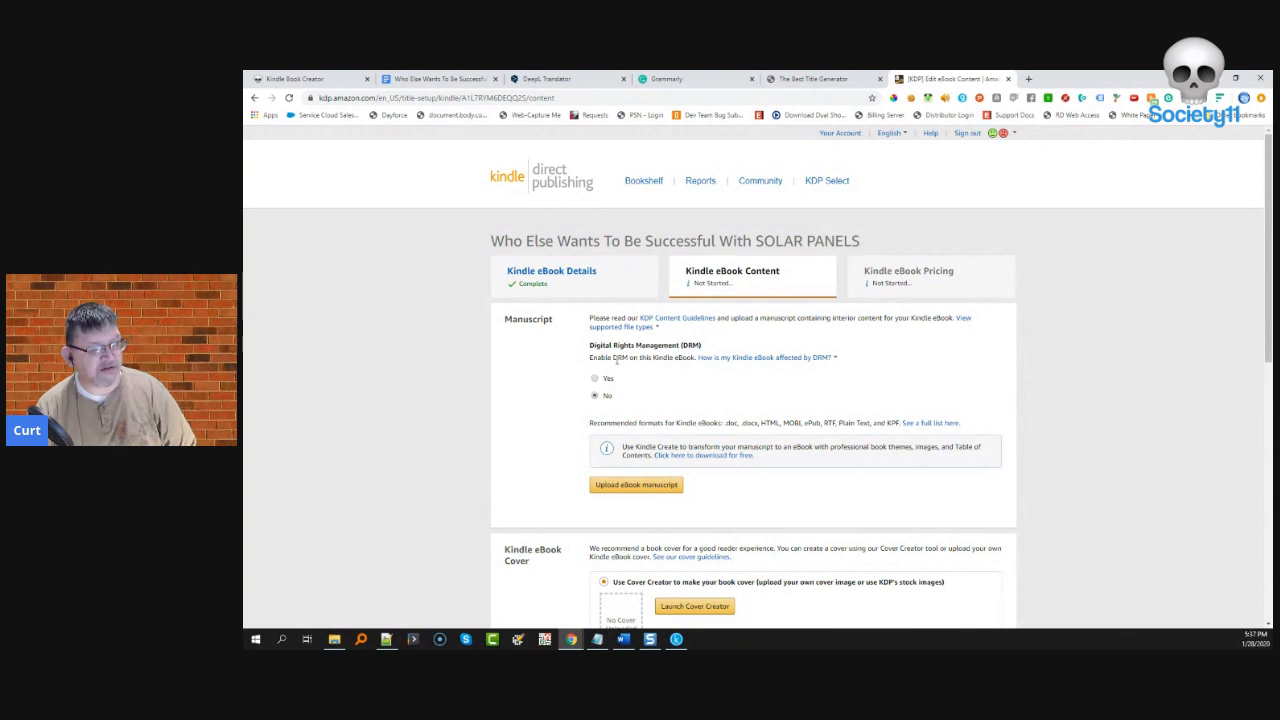
# - Review the DRM help, keep DRM set to No, and open the manuscript upload picker
pyautogui.click(720, 358)
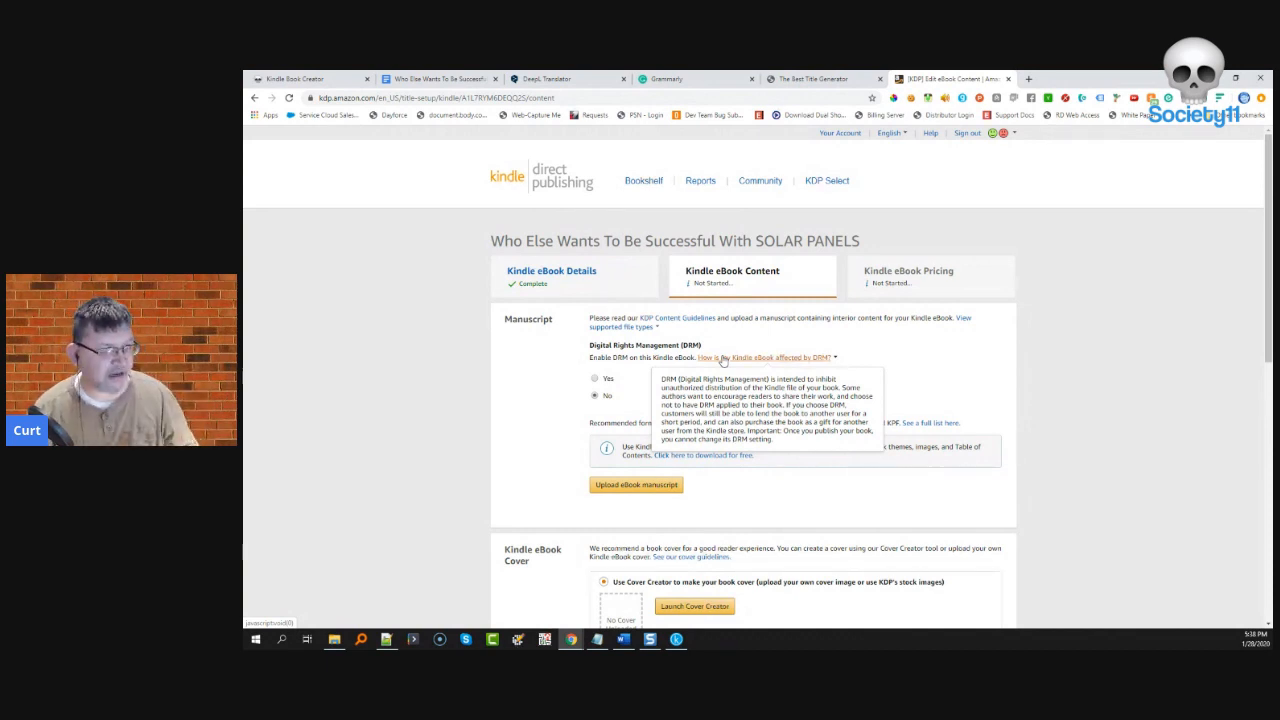
pyautogui.scroll(-1, 536, 422)
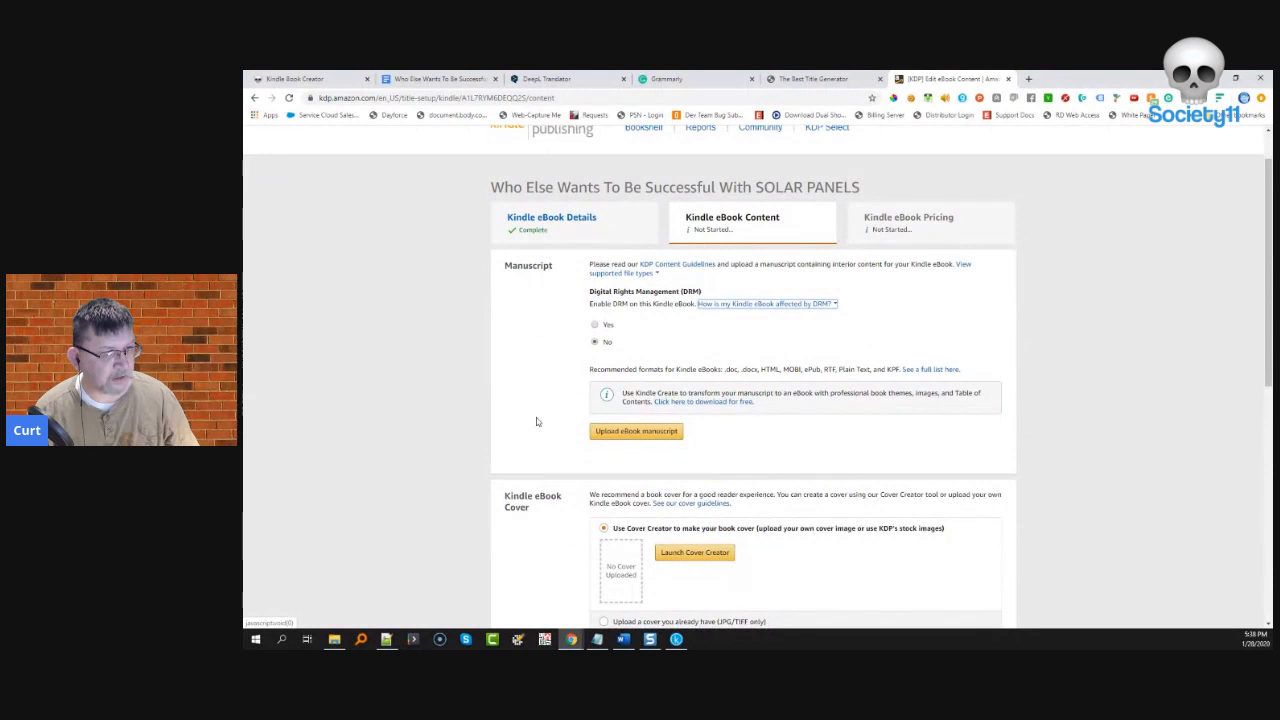
pyautogui.click(647, 433)
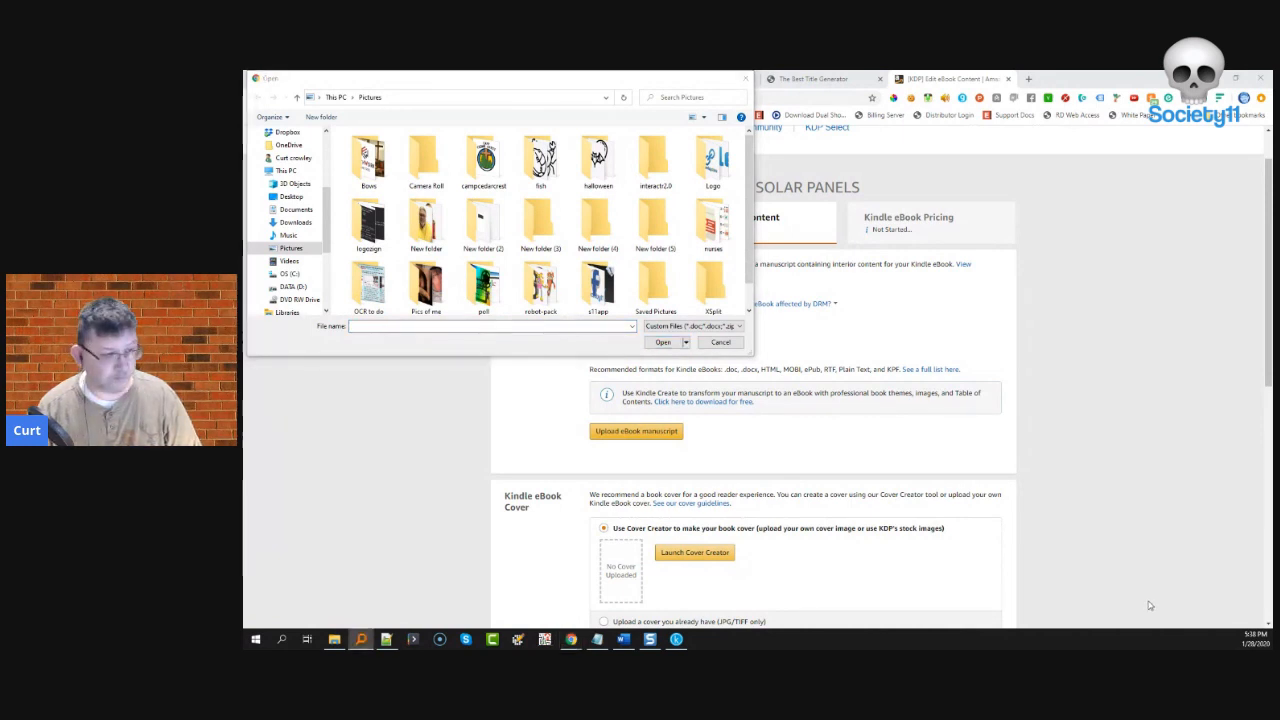
# - Upload the SOLAR PANELS .kpf manuscript from Downloads and choose to upload an existing cover
pyautogui.click(677, 640)
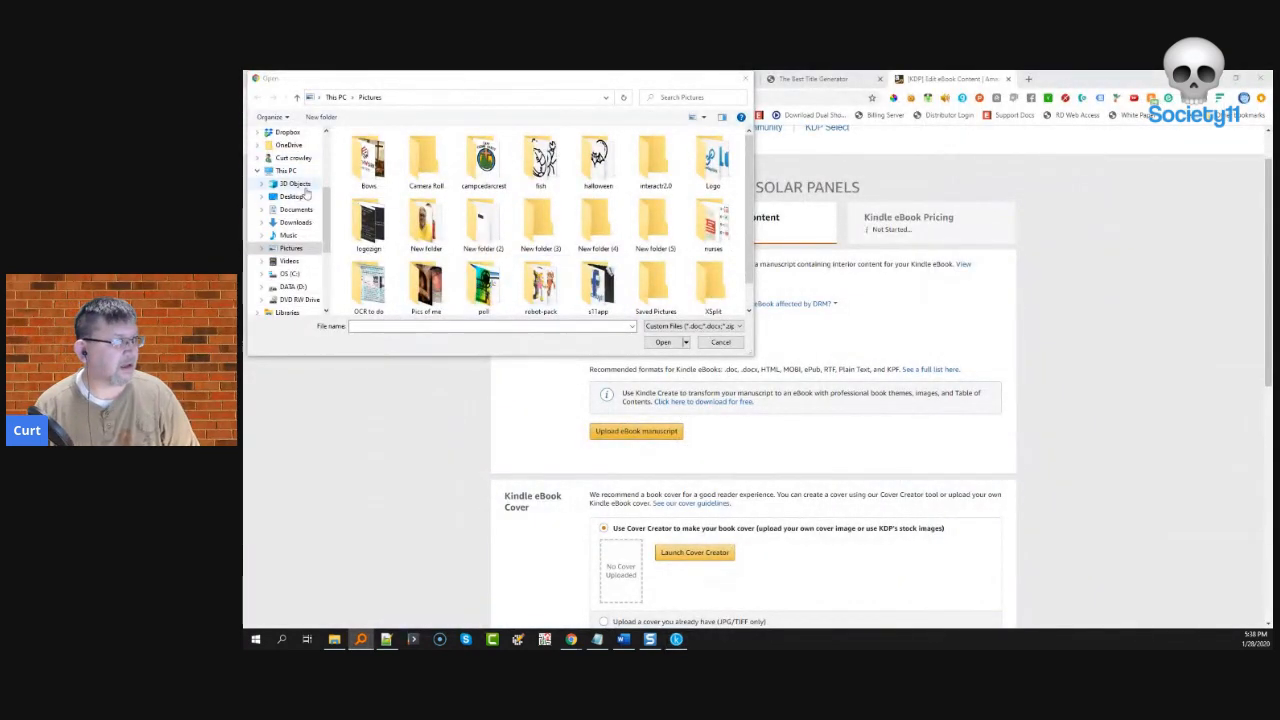
pyautogui.click(310, 222)
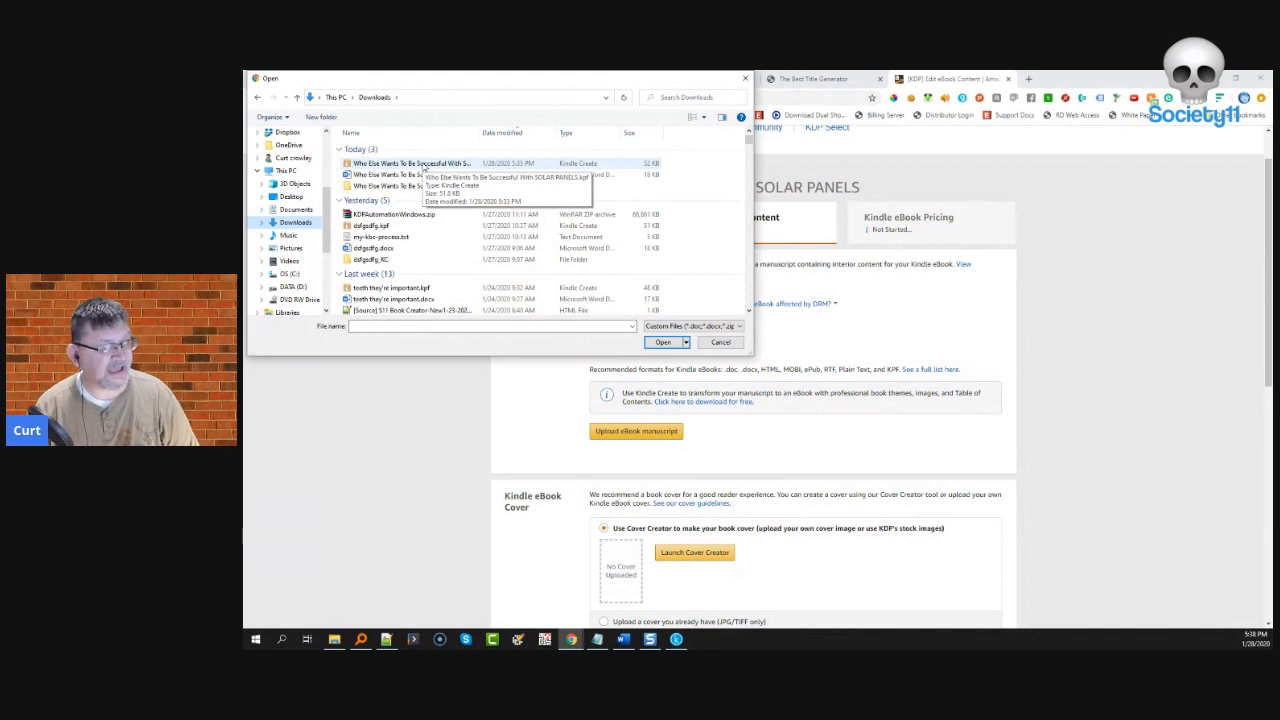
pyautogui.doubleClick(424, 164)
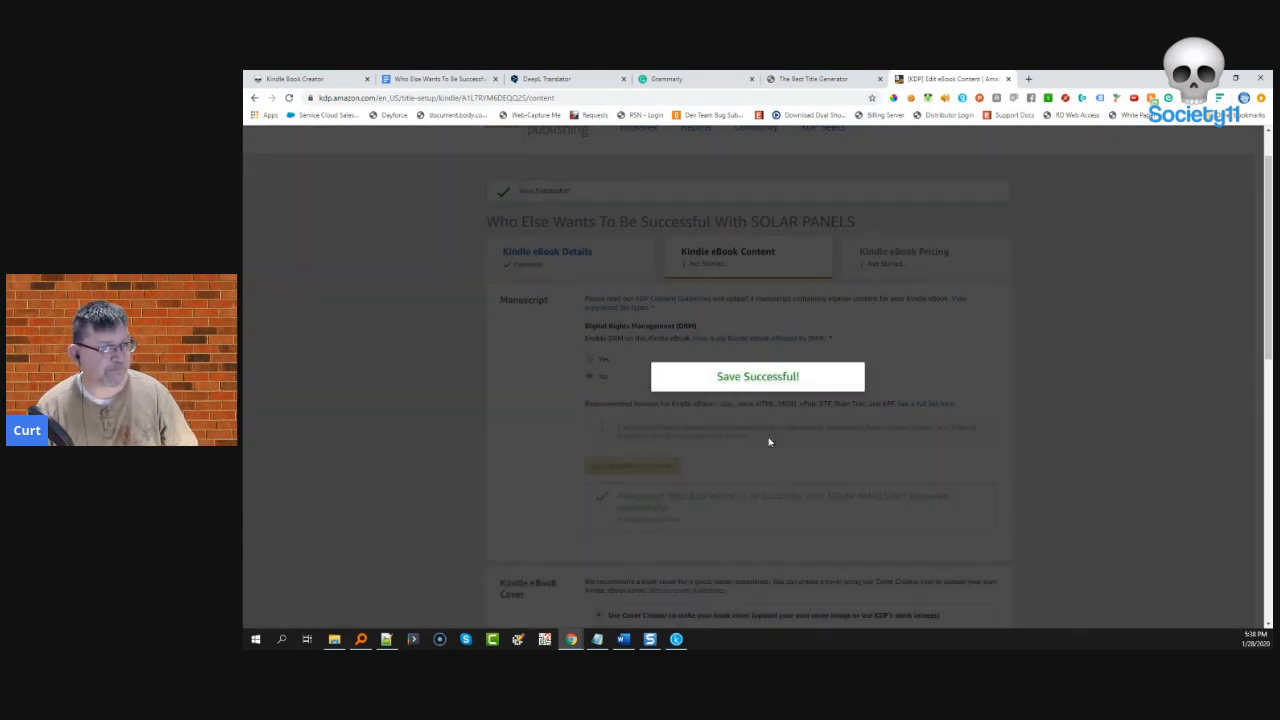
pyautogui.scroll(-2, 764, 441)
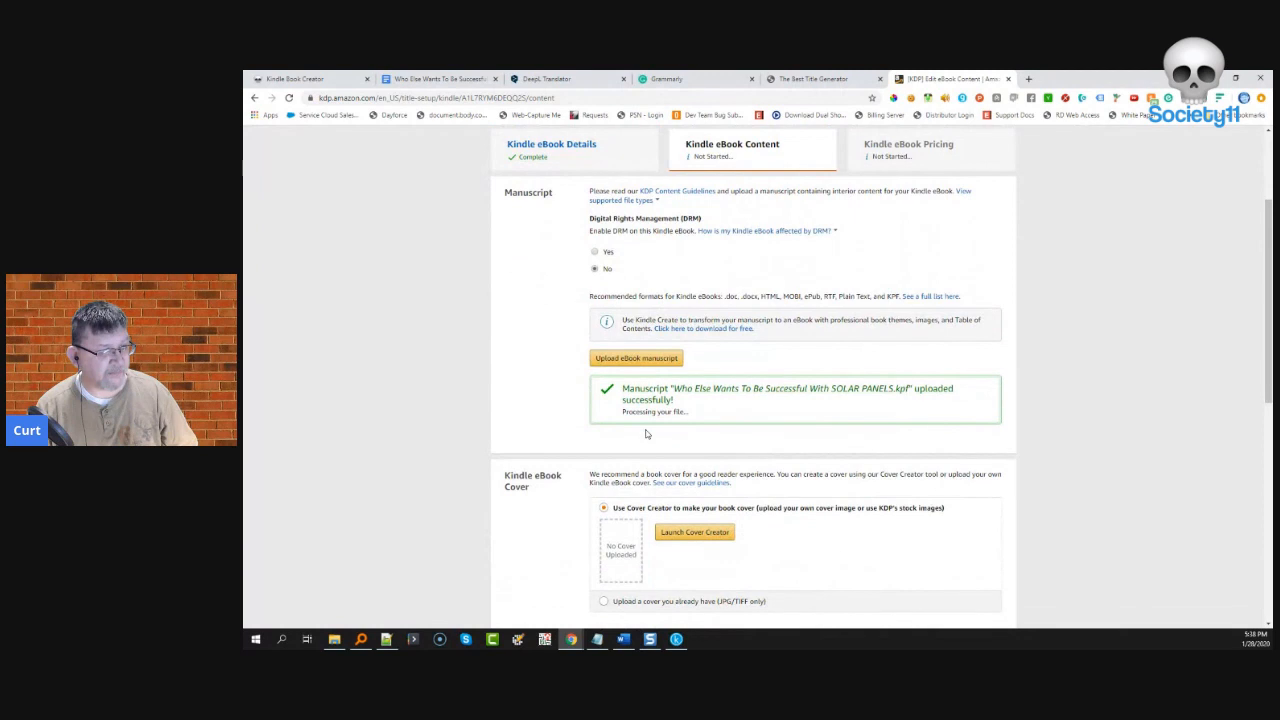
pyautogui.scroll(-2, 589, 447)
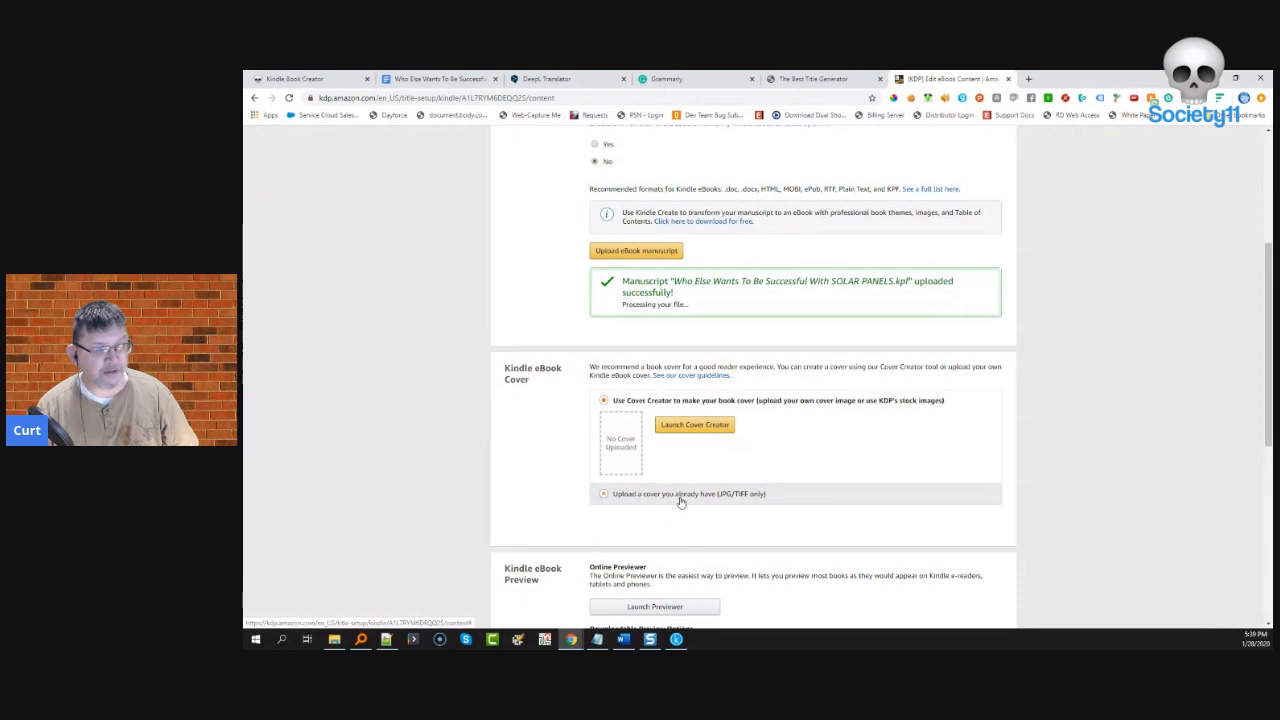
pyautogui.click(720, 500)
# - Open the Stencil app in a new tab and start a design from the Ceddar Cove eBook template
pyautogui.click(1028, 78)
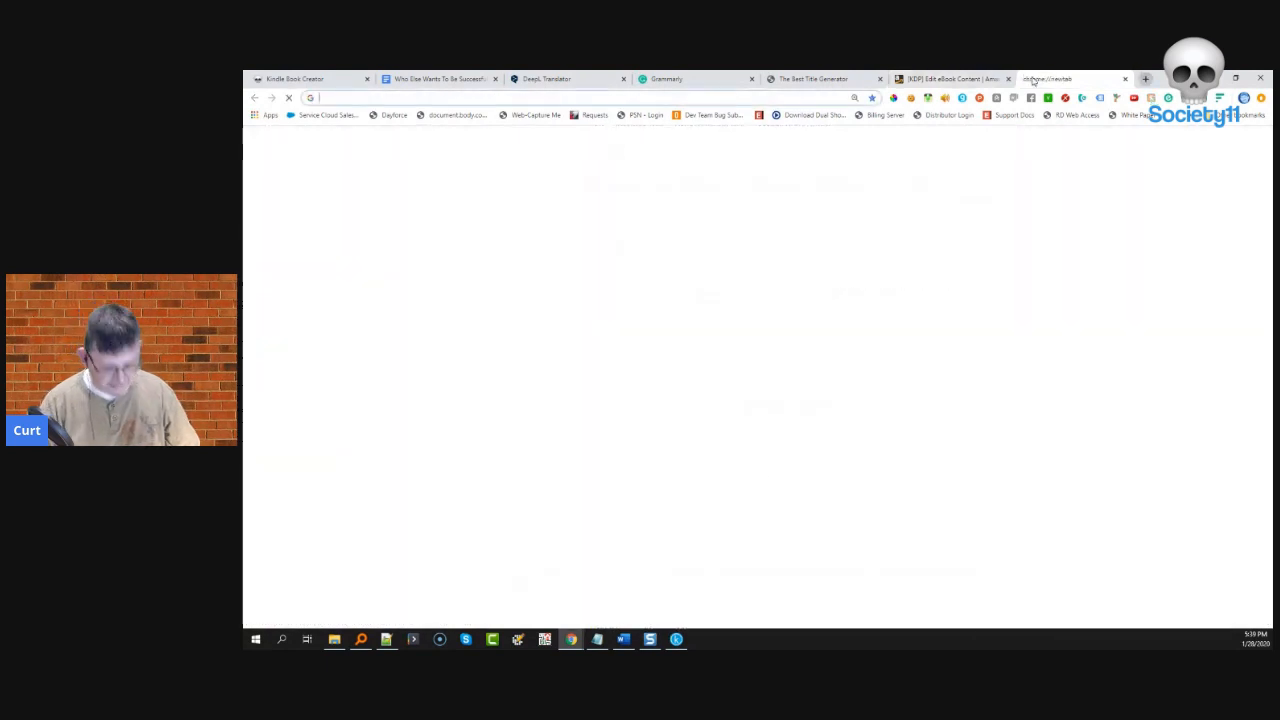
pyautogui.write('get')
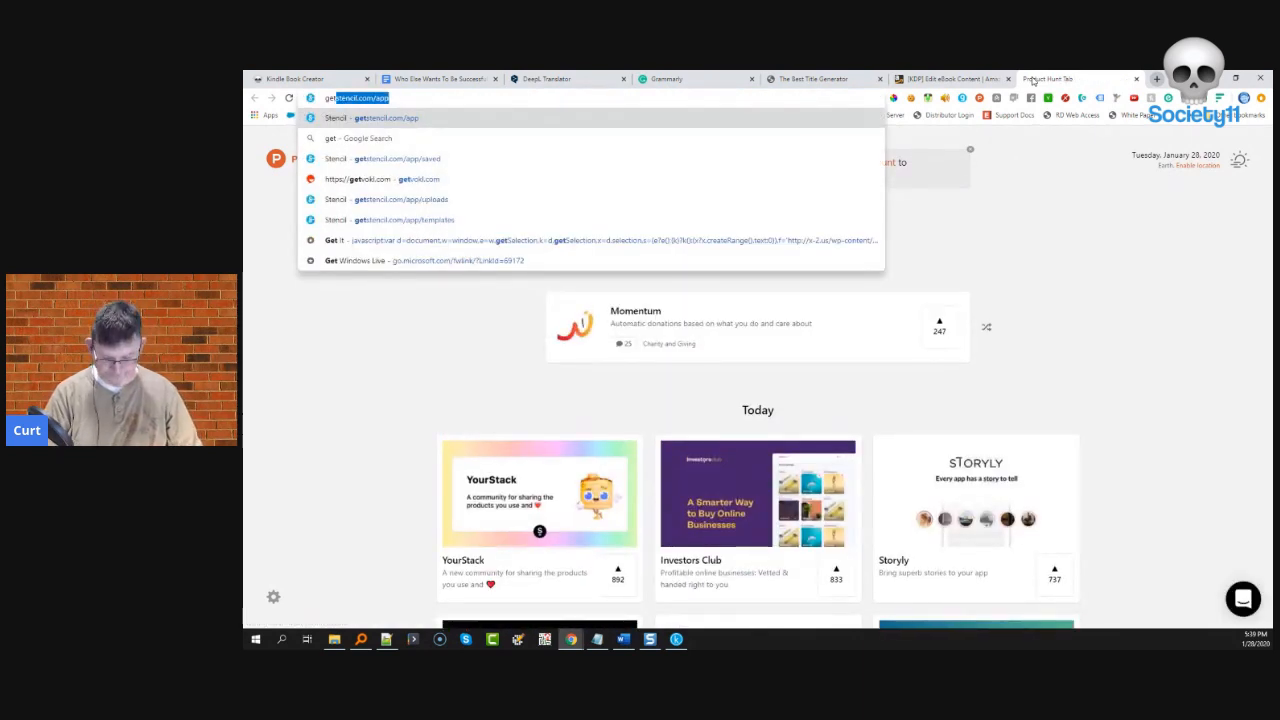
pyautogui.press('Return')
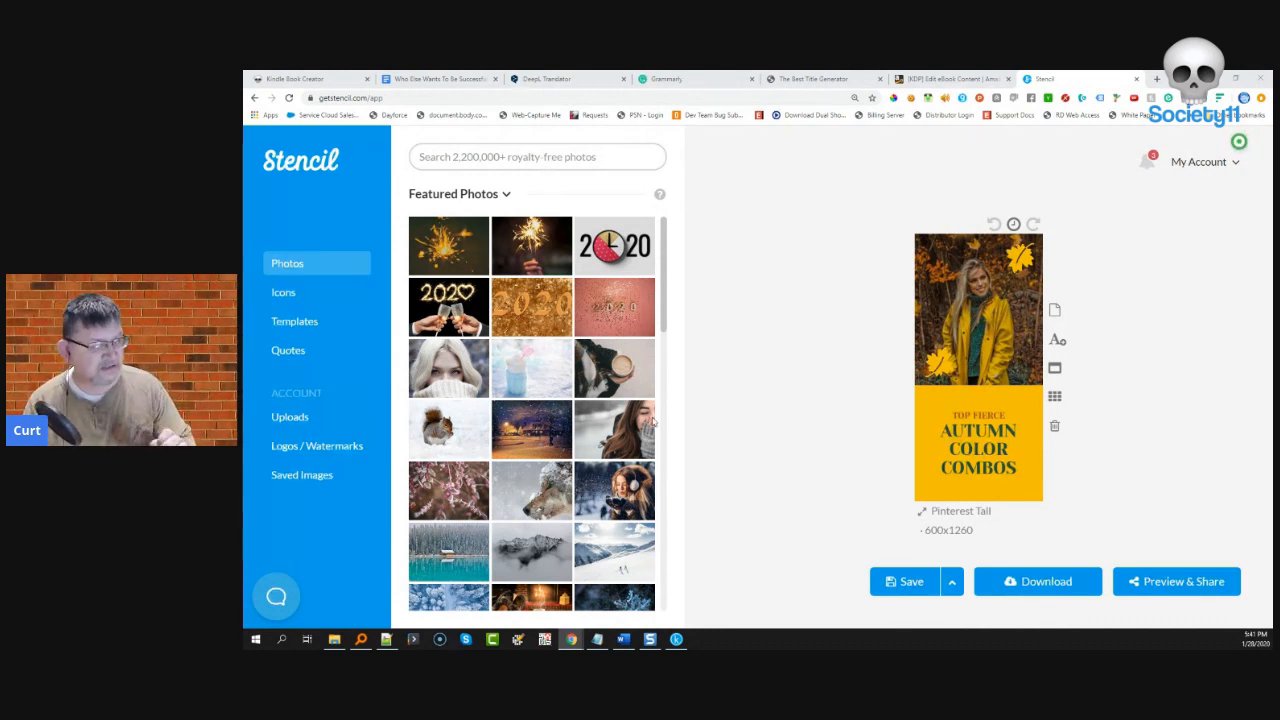
pyautogui.click(298, 324)
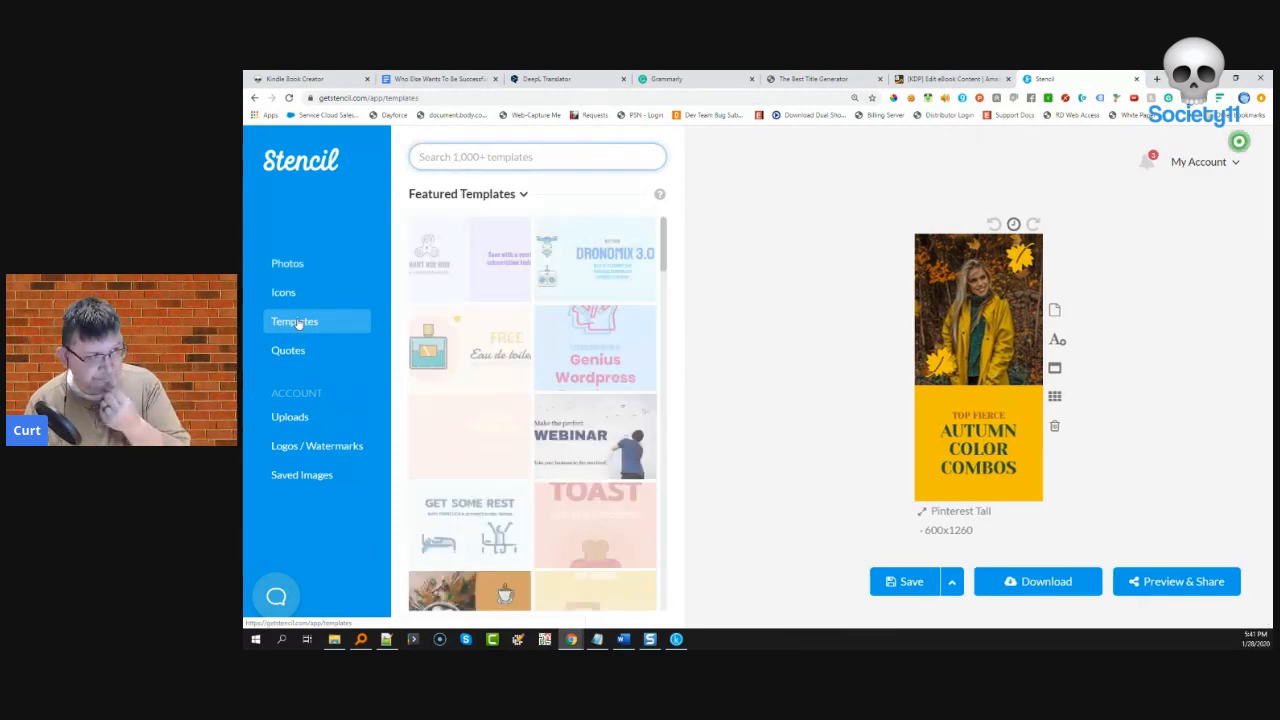
pyautogui.click(520, 196)
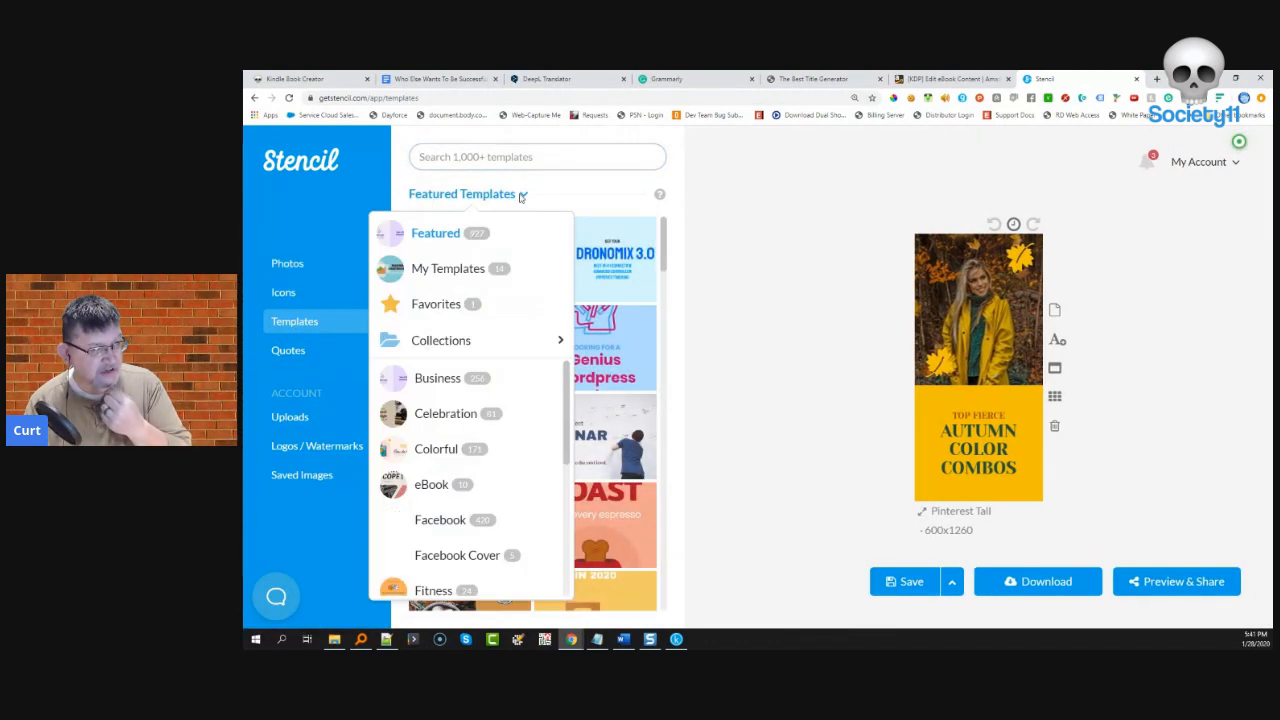
pyautogui.scroll(-3, 440, 450)
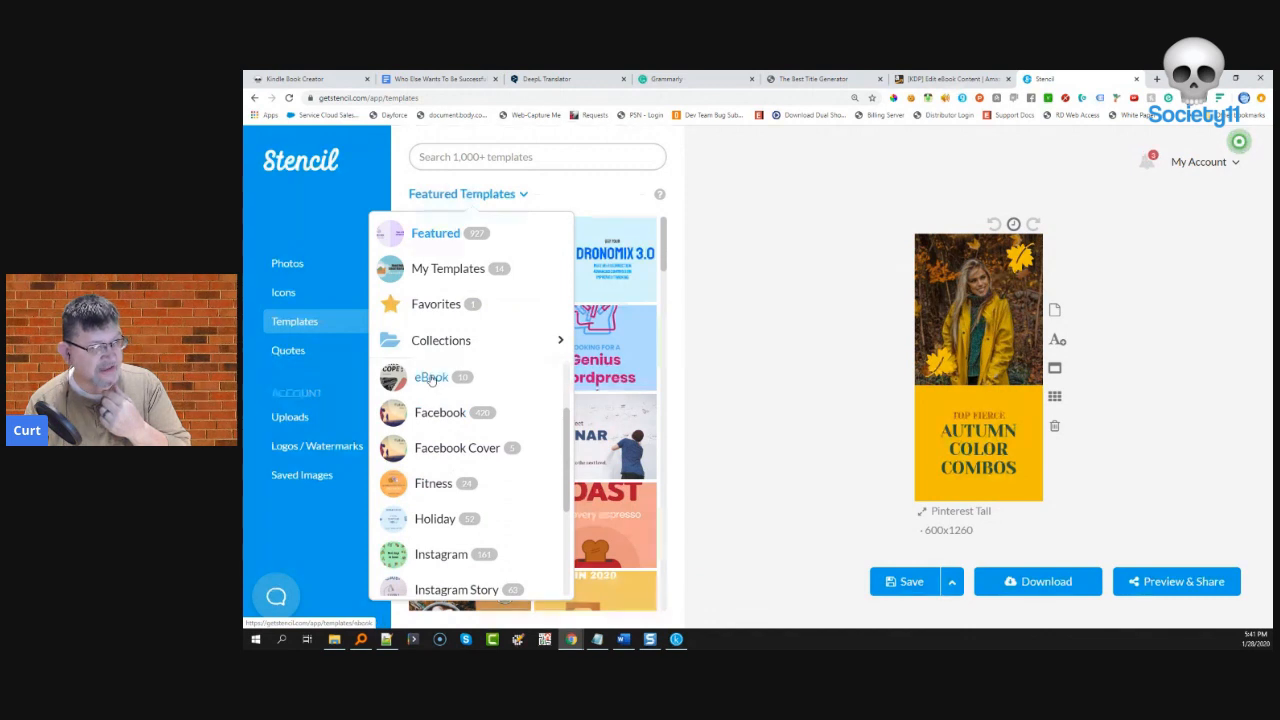
pyautogui.click(431, 379)
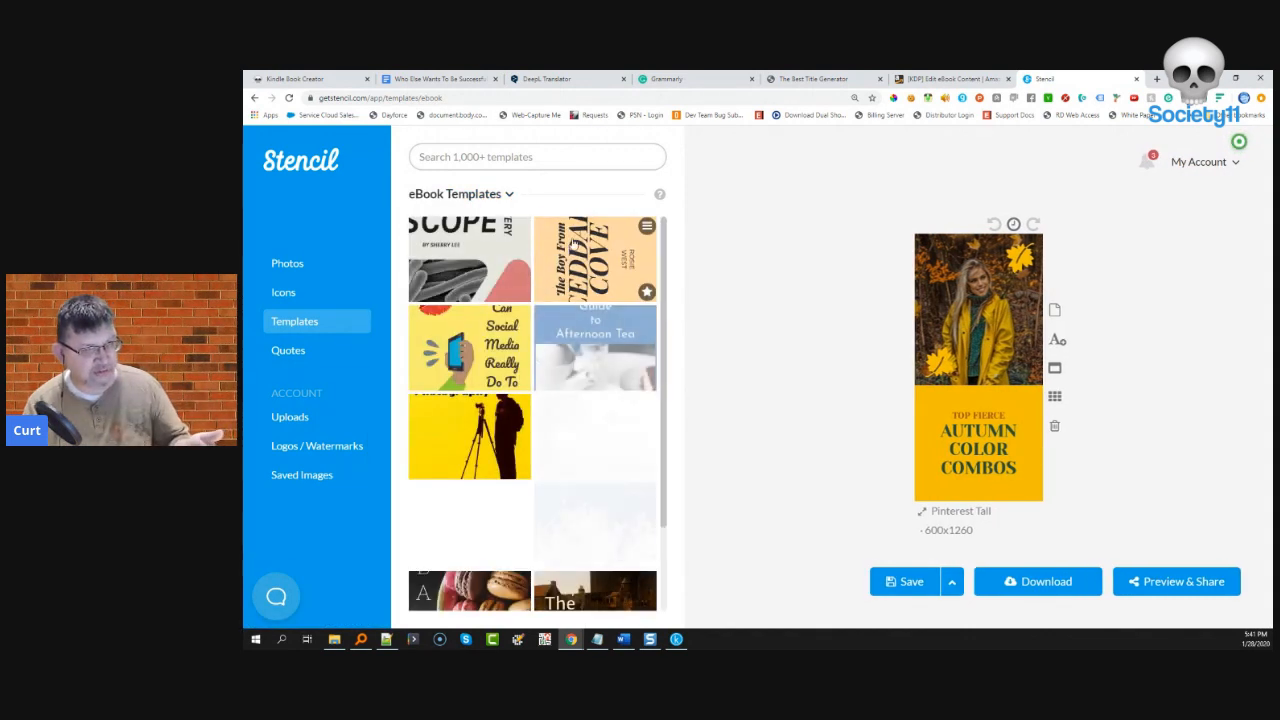
pyautogui.click(575, 245)
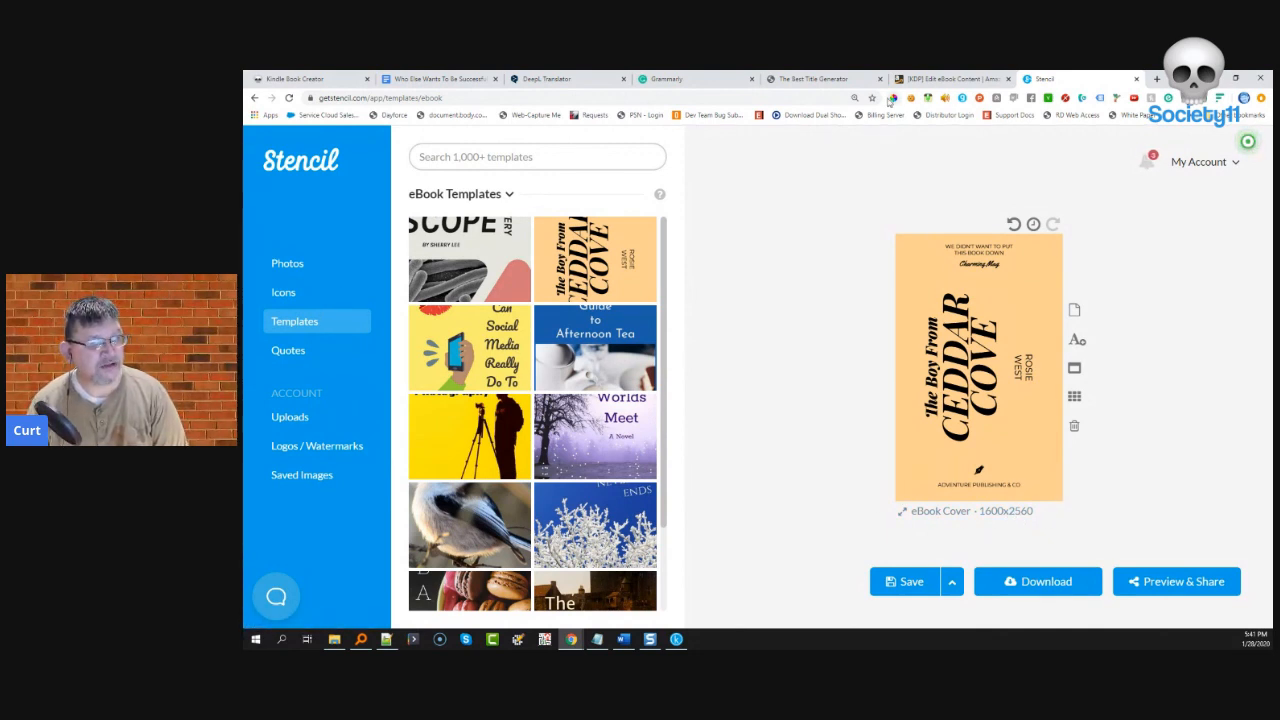
# - Search the templates for 'solar', then bring up the stock photo library
pyautogui.click(489, 157)
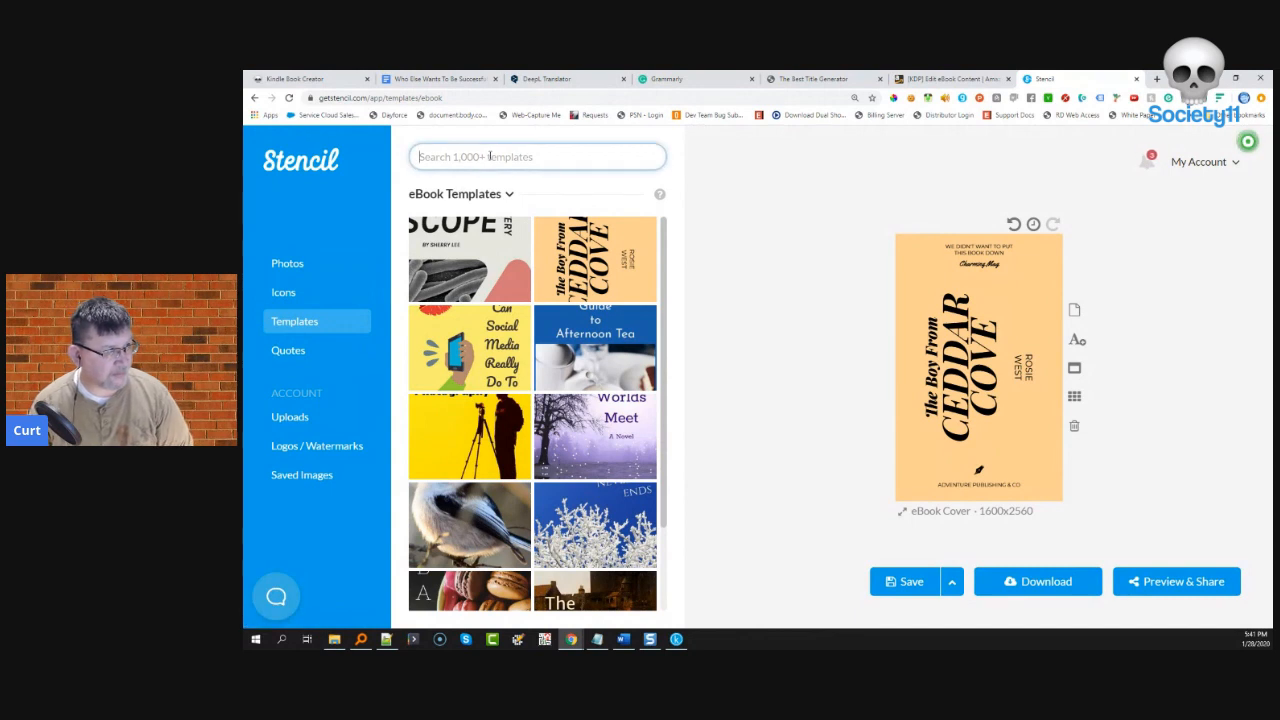
pyautogui.write('soloa')
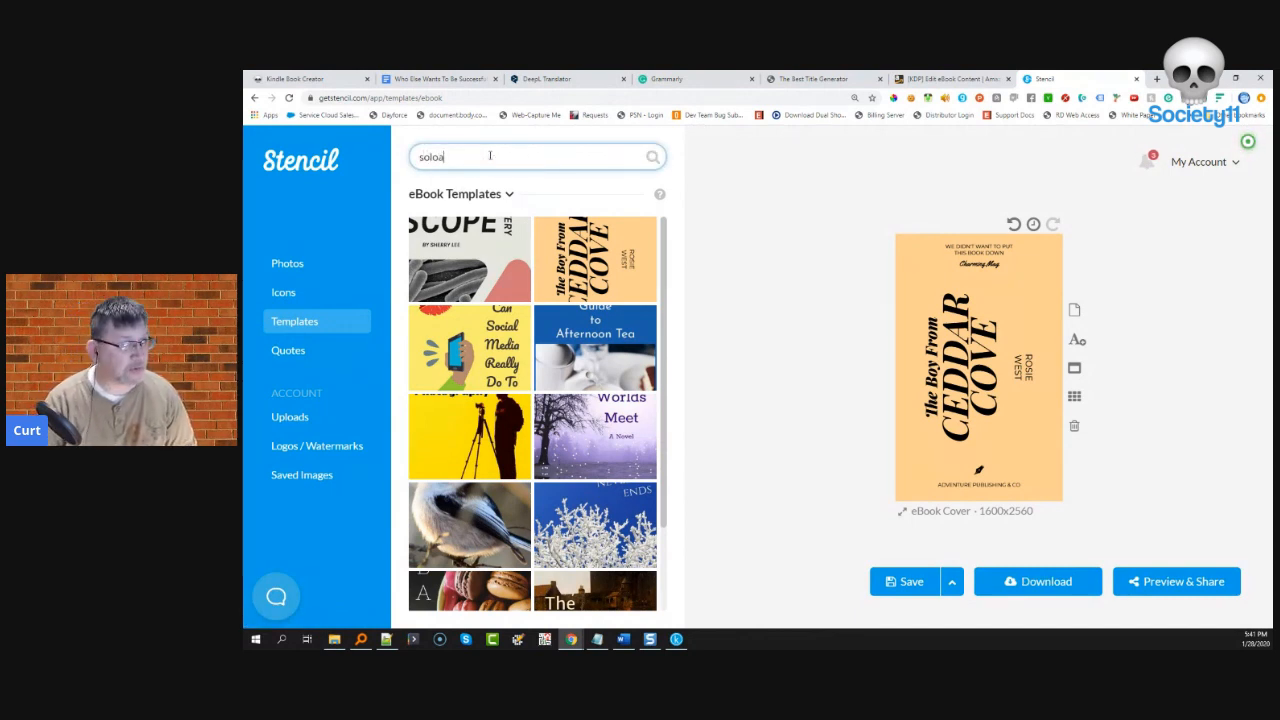
pyautogui.press('BackSpace')
pyautogui.press('BackSpace')
pyautogui.write('ar')
pyautogui.click(648, 160)
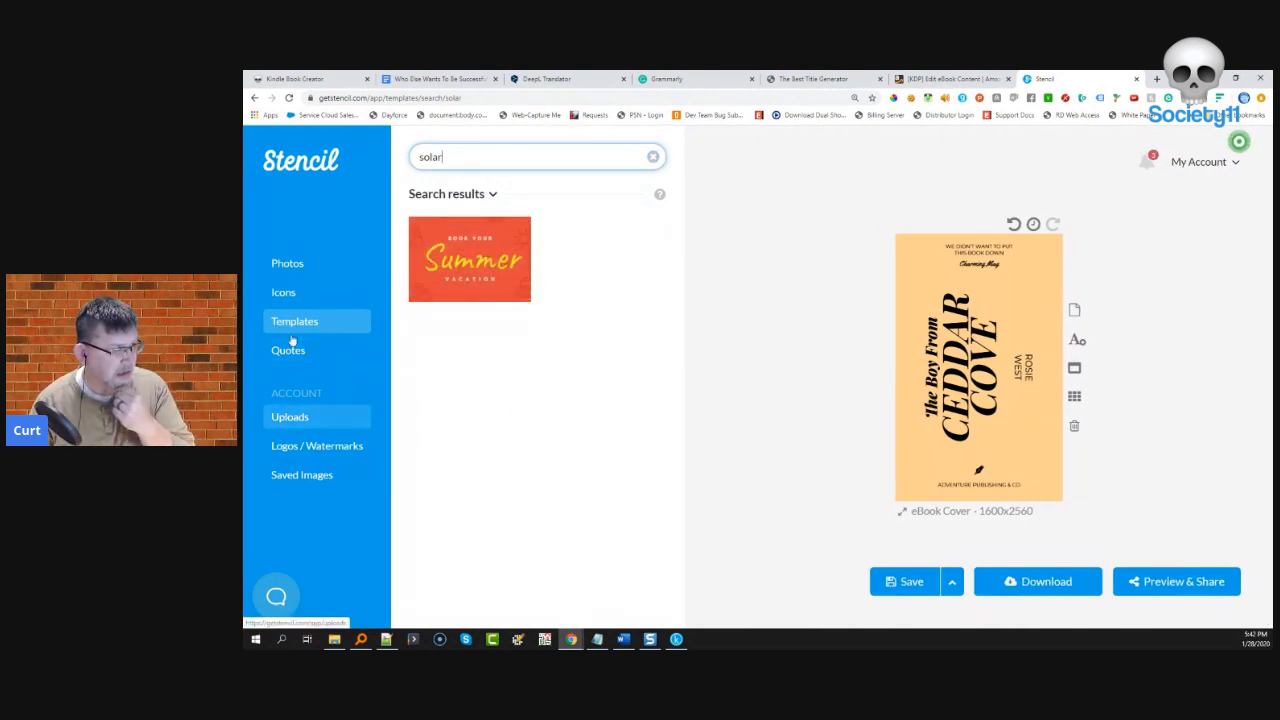
pyautogui.click(292, 266)
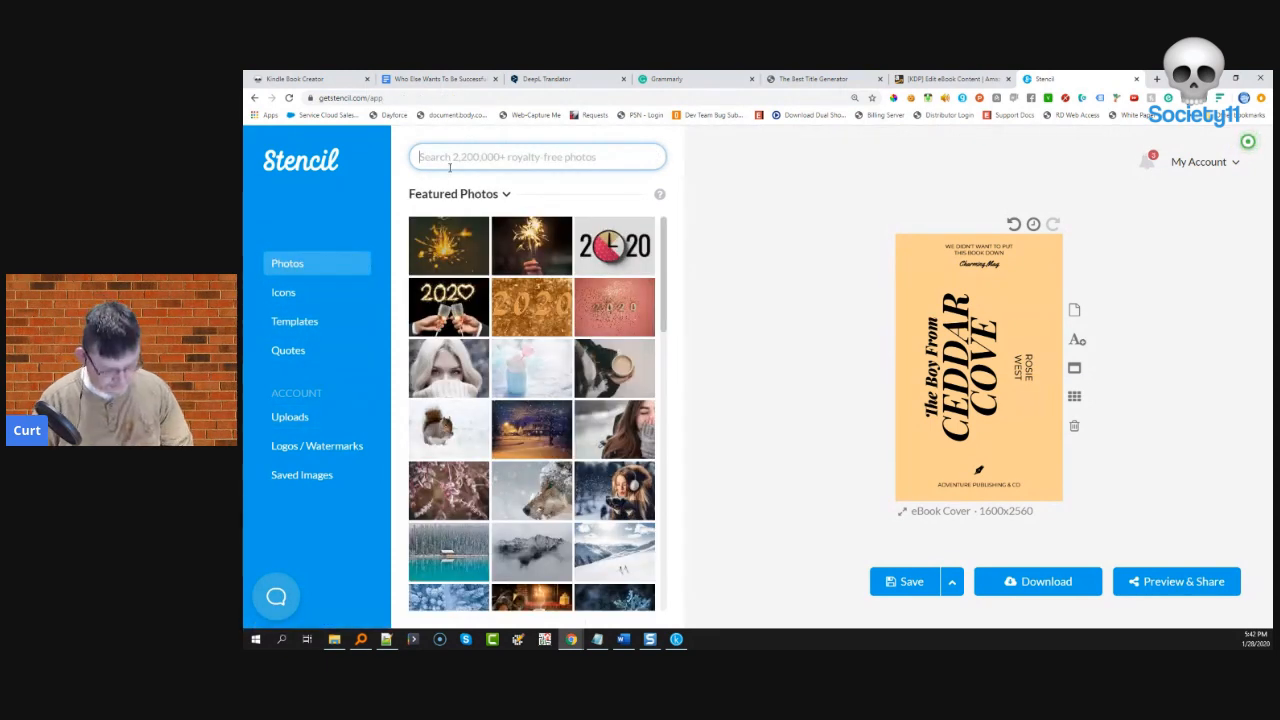
# - Search stock photos for 'solar' and make a solar-panel photo the cover background
pyautogui.write('solar')
pyautogui.press('Return')
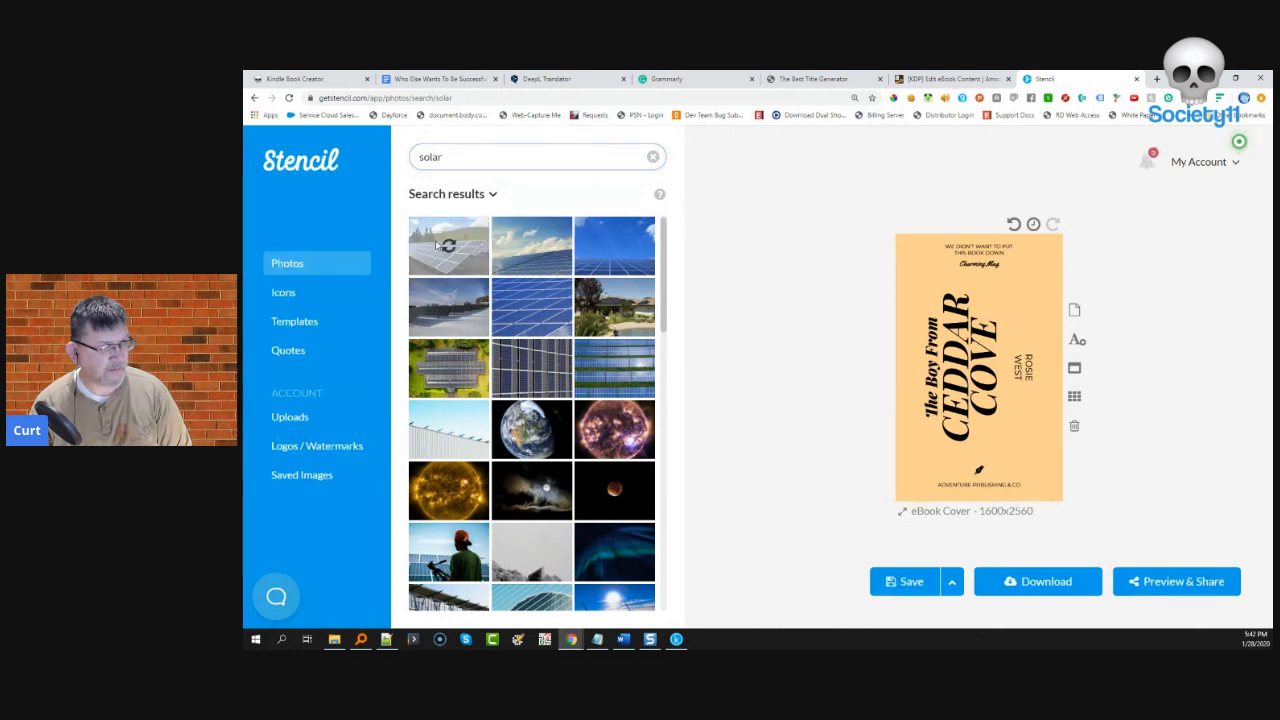
pyautogui.click(448, 246)
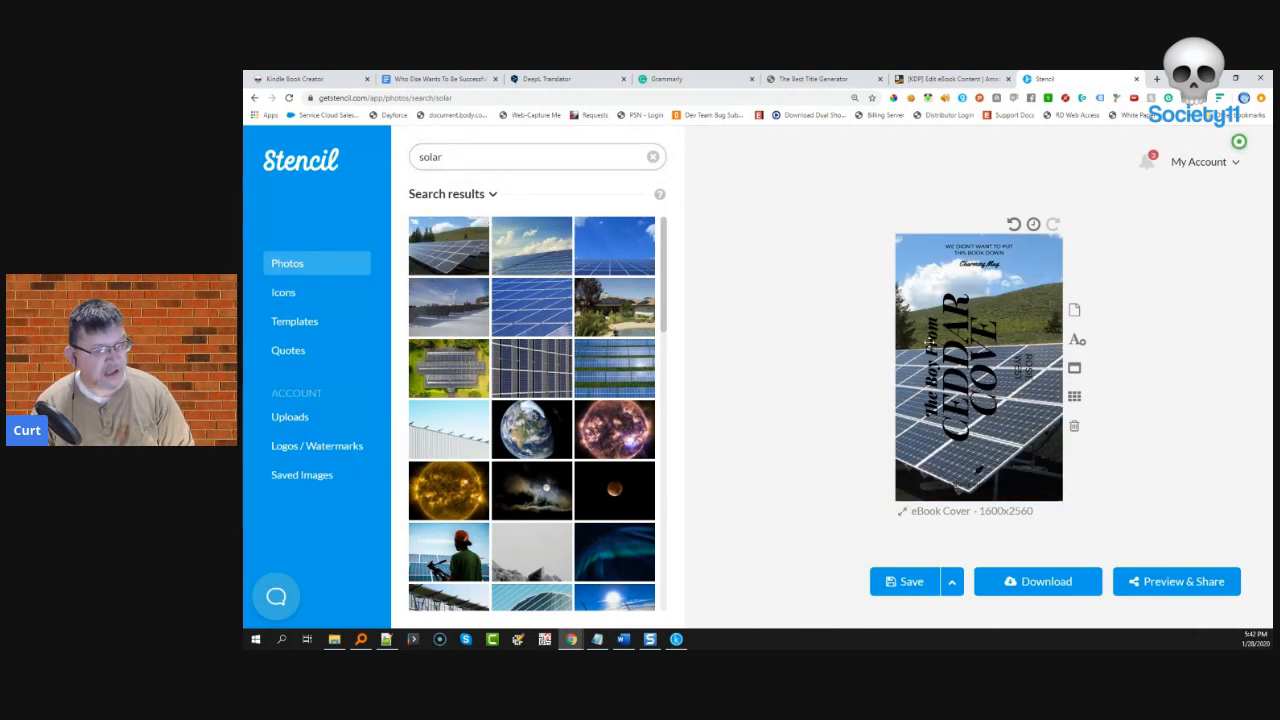
# - Swap to the When Purple Worlds Meet eBook template with the solar-panel photo behind its title
pyautogui.click(289, 322)
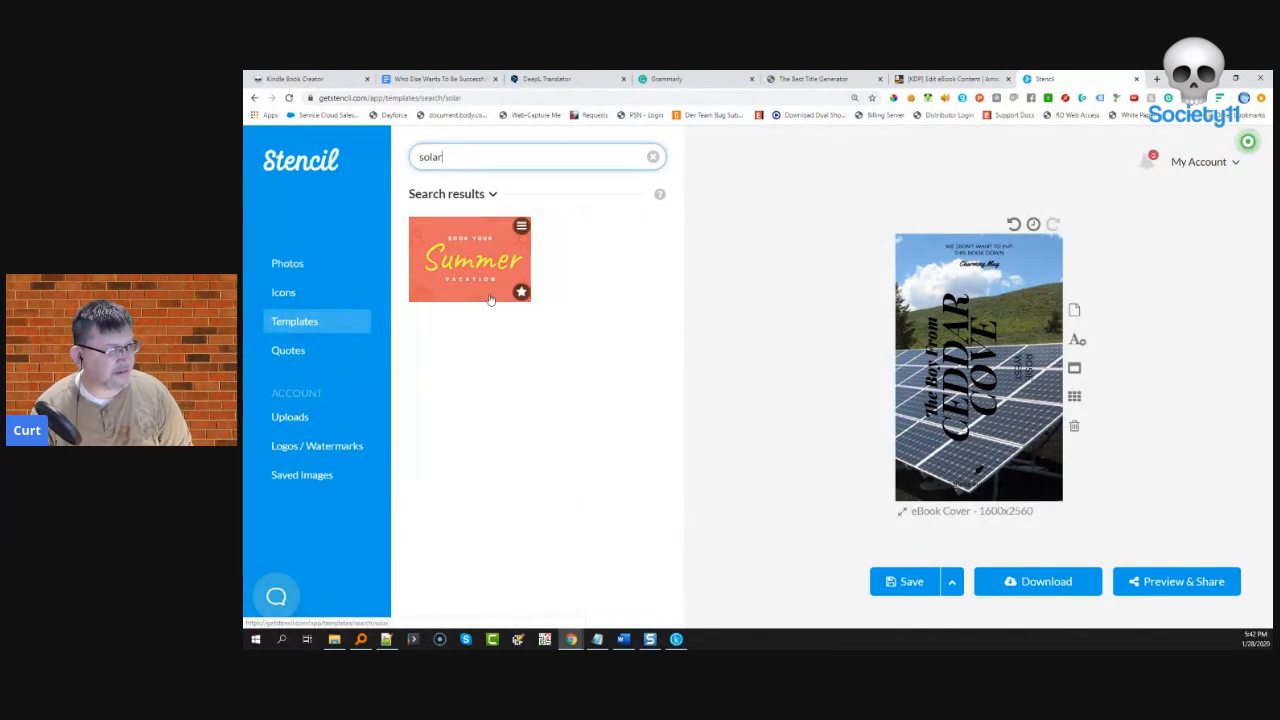
pyautogui.click(450, 194)
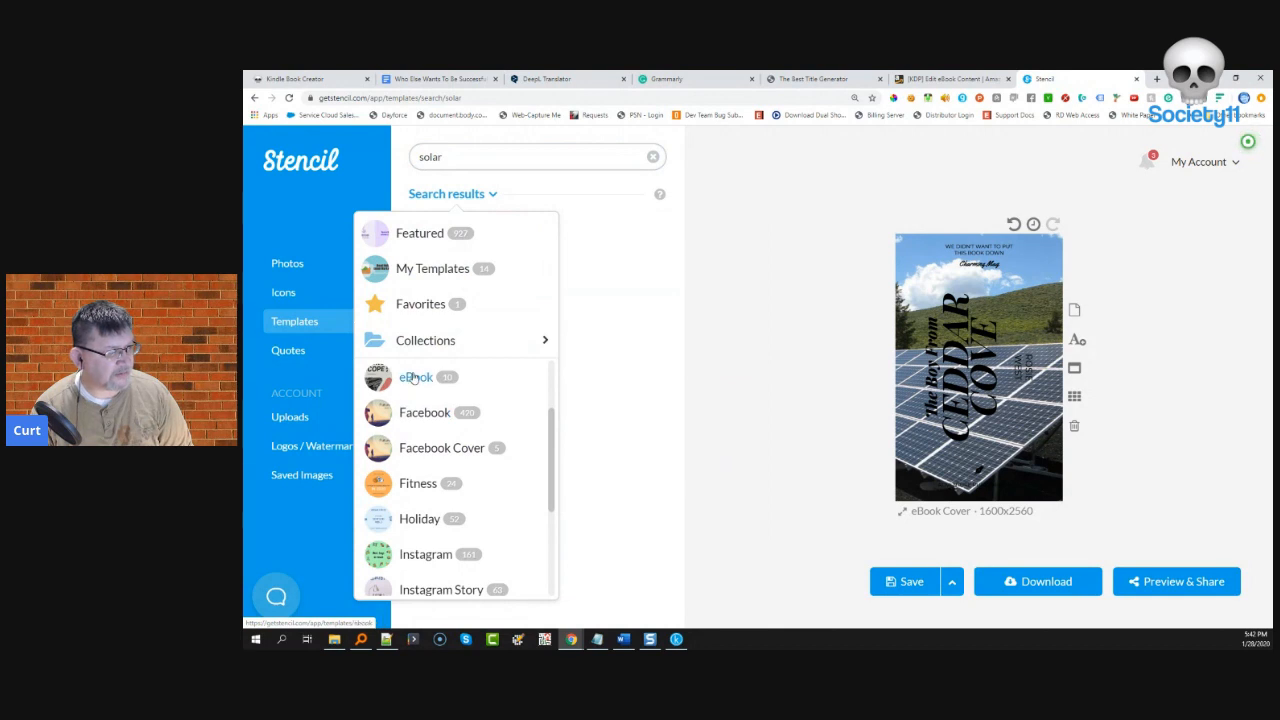
pyautogui.click(414, 377)
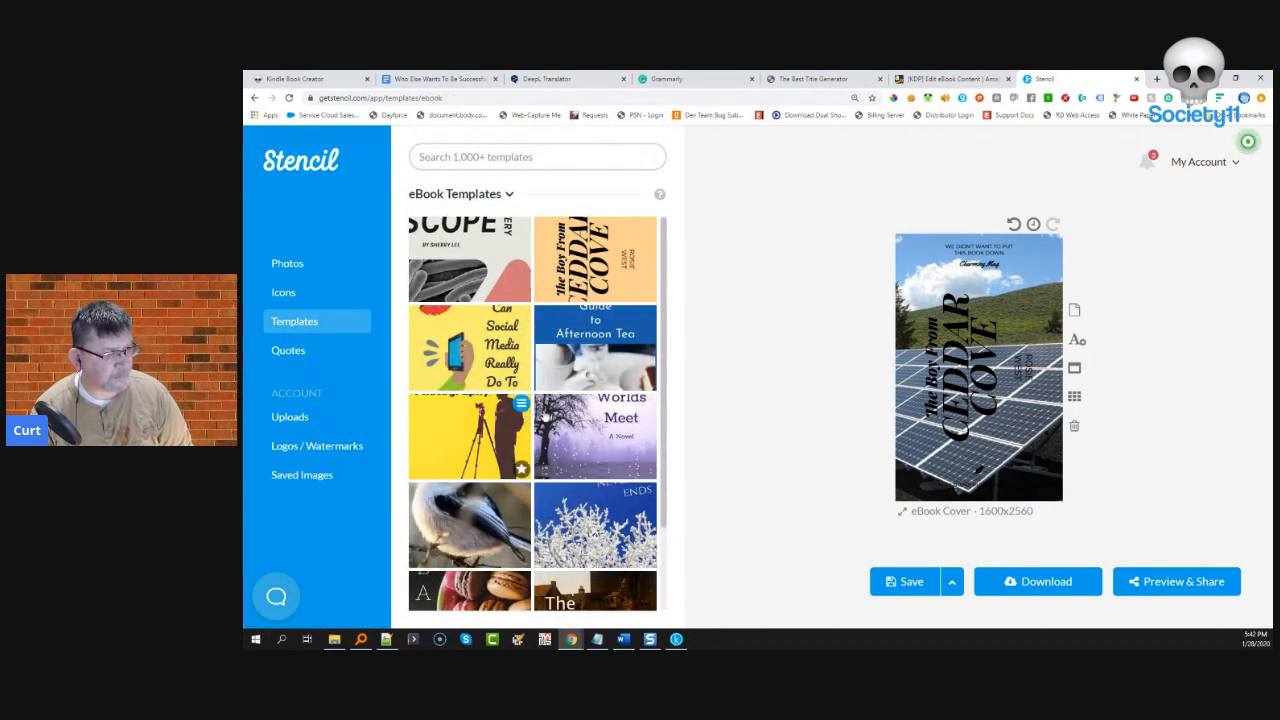
pyautogui.click(547, 416)
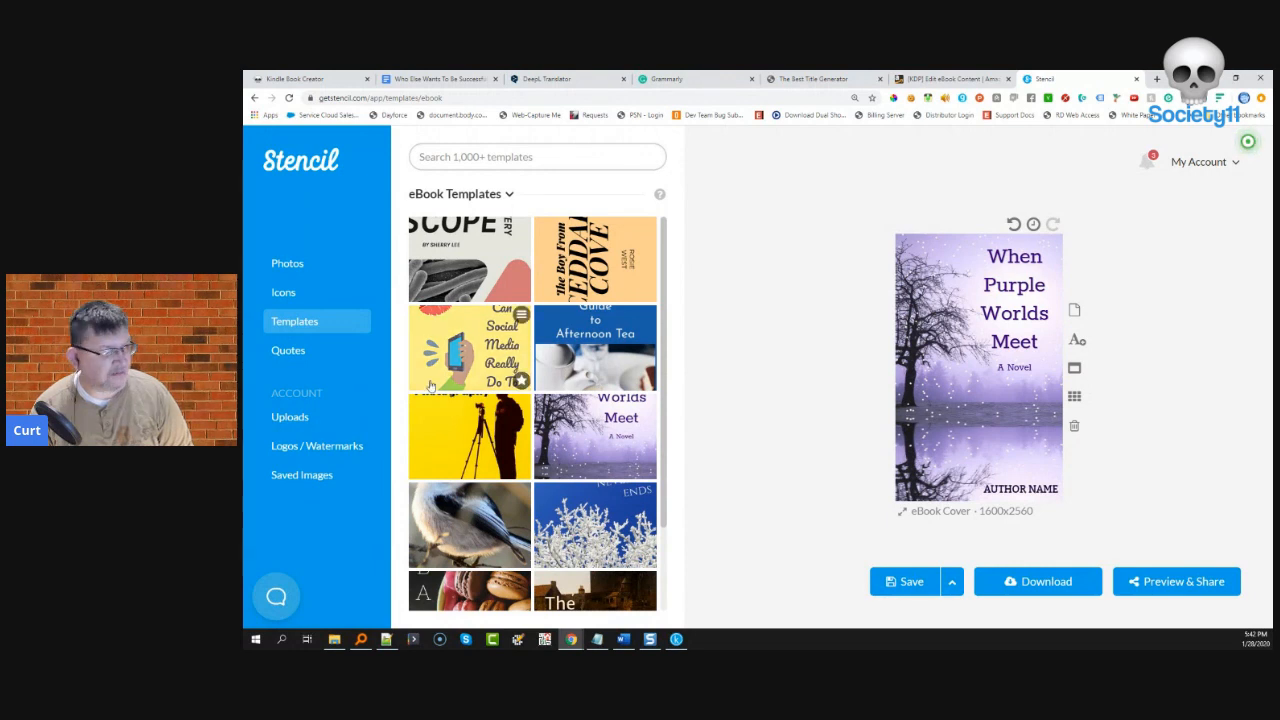
pyautogui.click(290, 263)
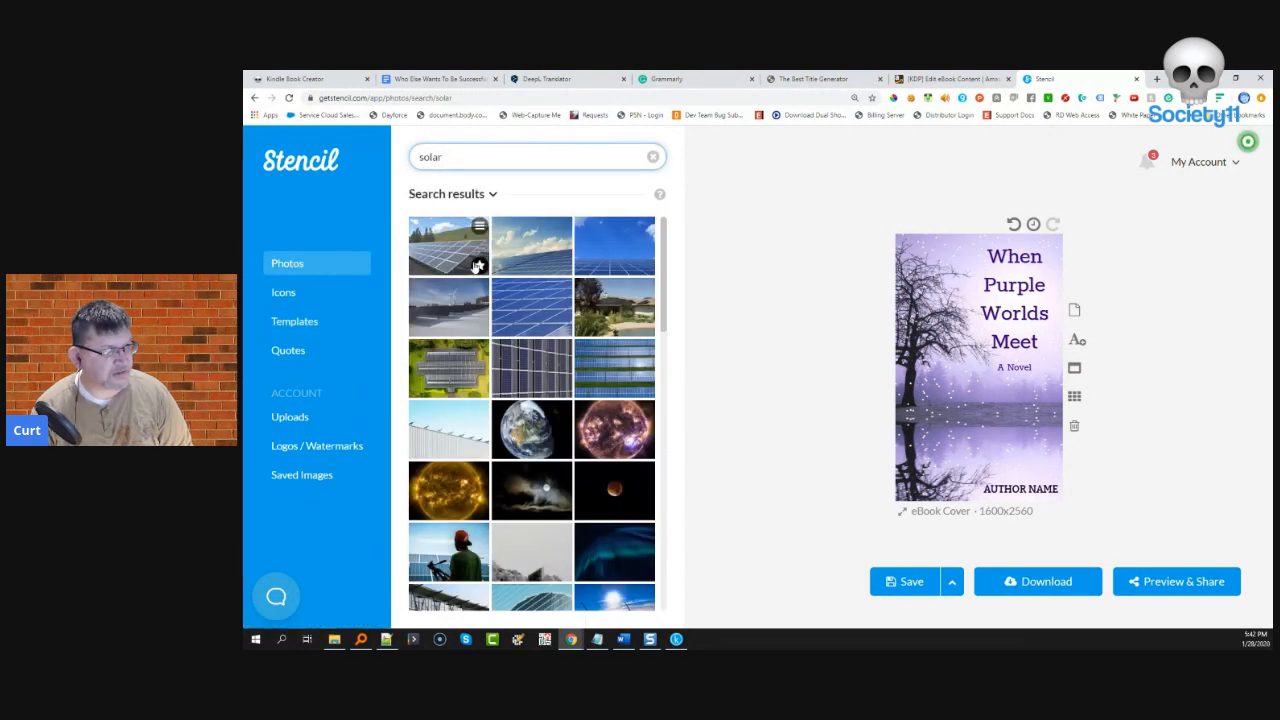
pyautogui.click(452, 246)
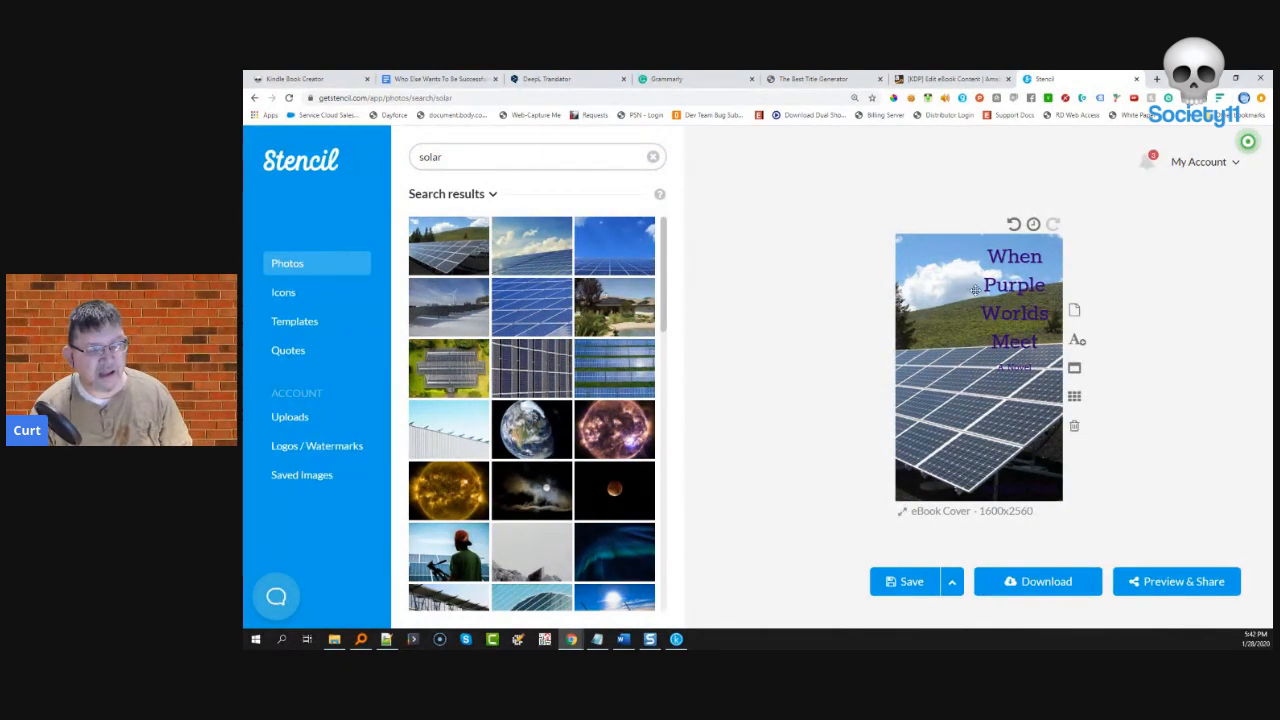
pyautogui.click(1012, 293)
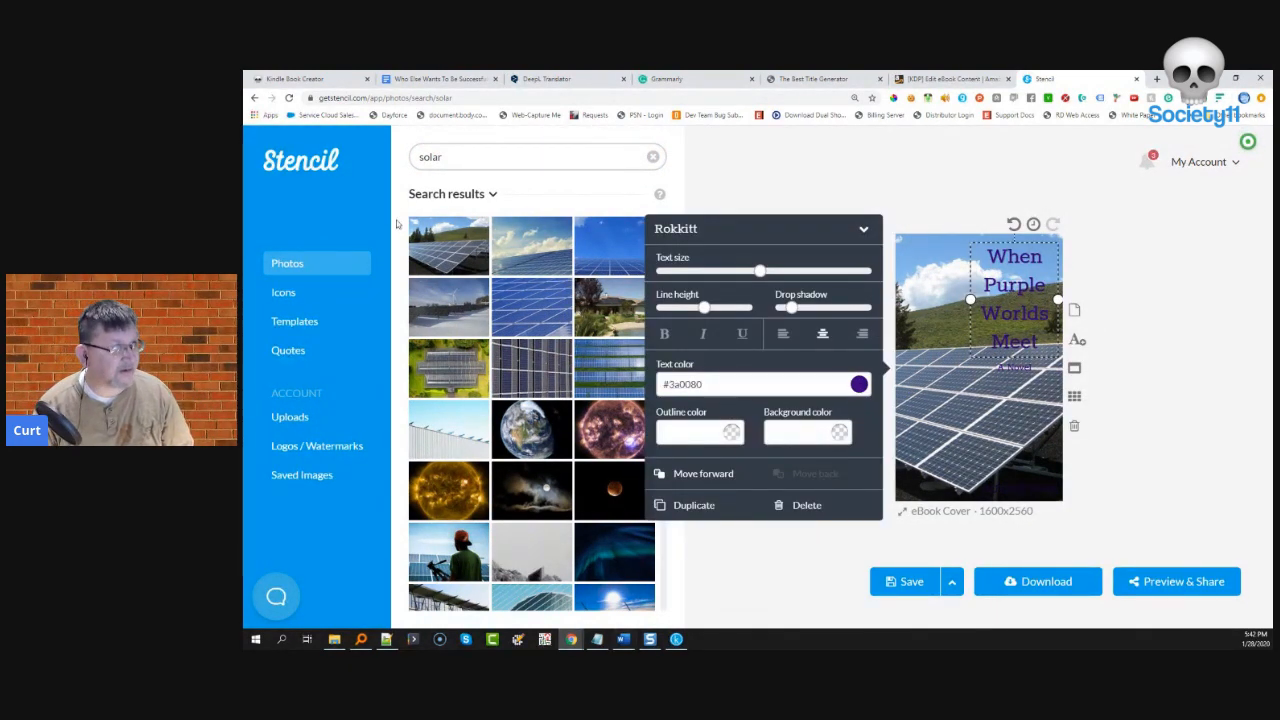
# - Copy the book title from Google Docs and paste it over the cover's title text
pyautogui.click(432, 80)
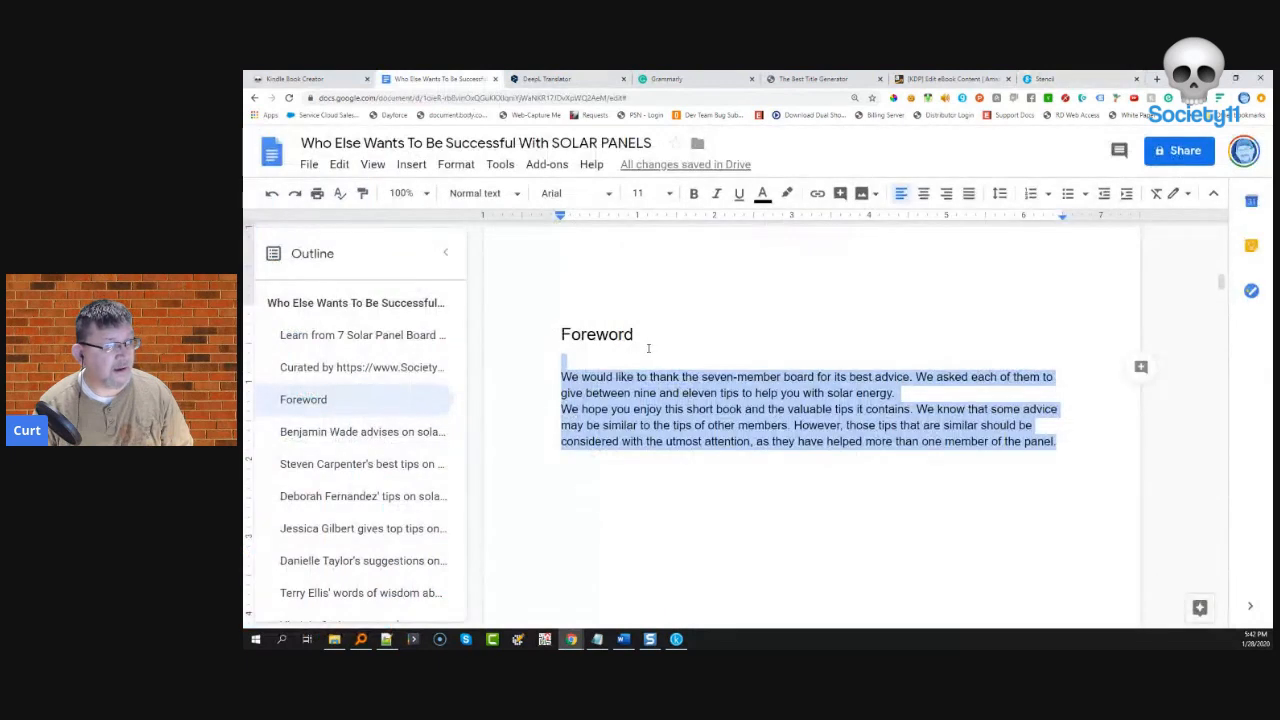
pyautogui.scroll(10, 648, 348)
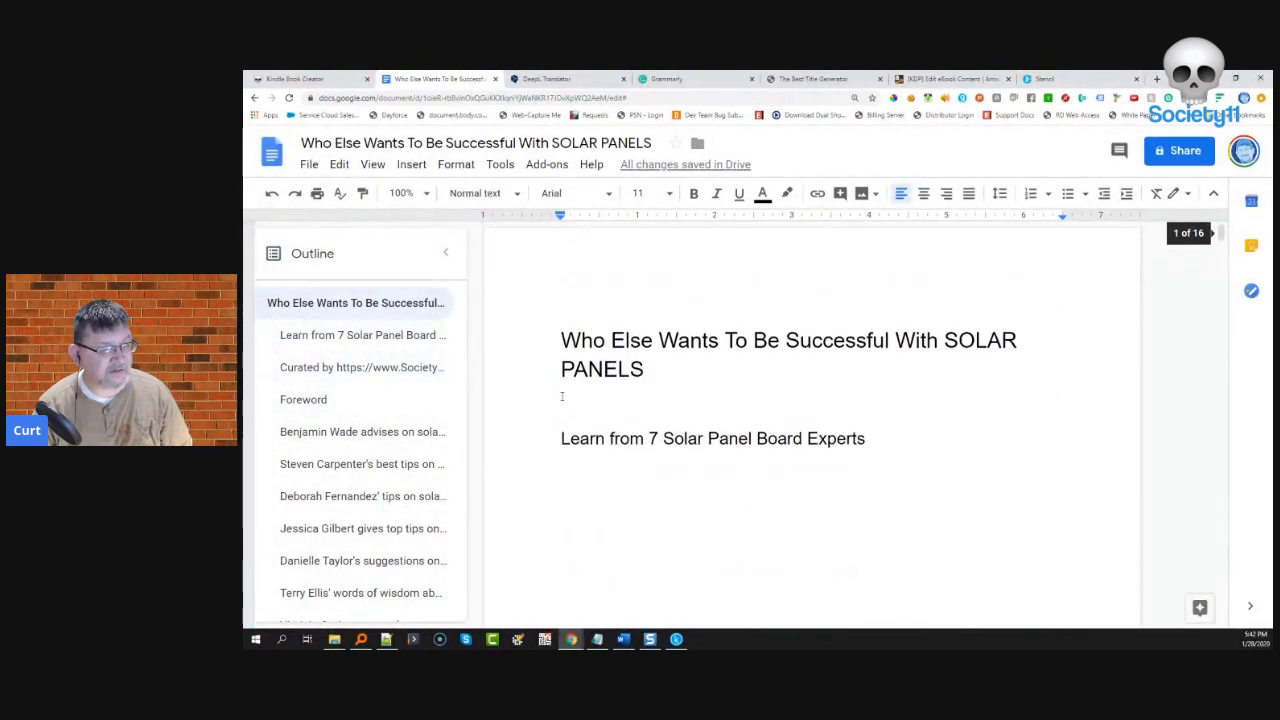
pyautogui.moveTo(642, 370); pyautogui.dragTo(561, 341)
pyautogui.hotkey('ctrl', 'c')
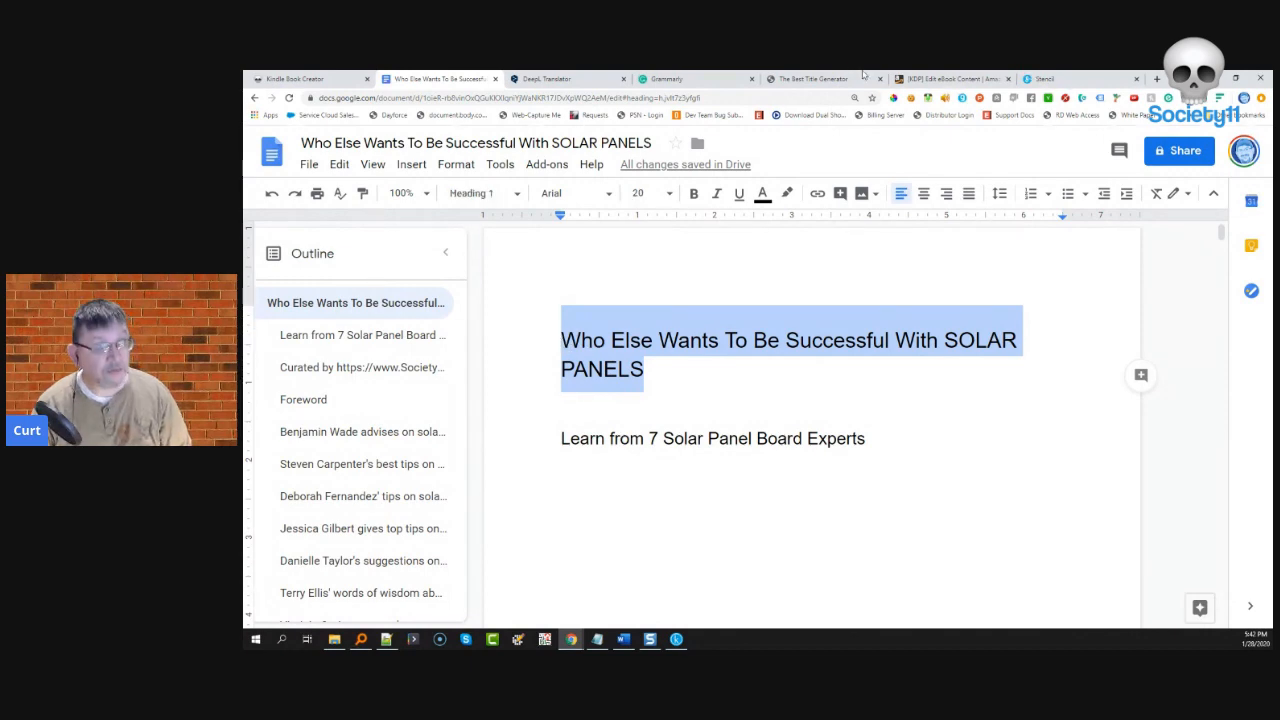
pyautogui.click(1045, 78)
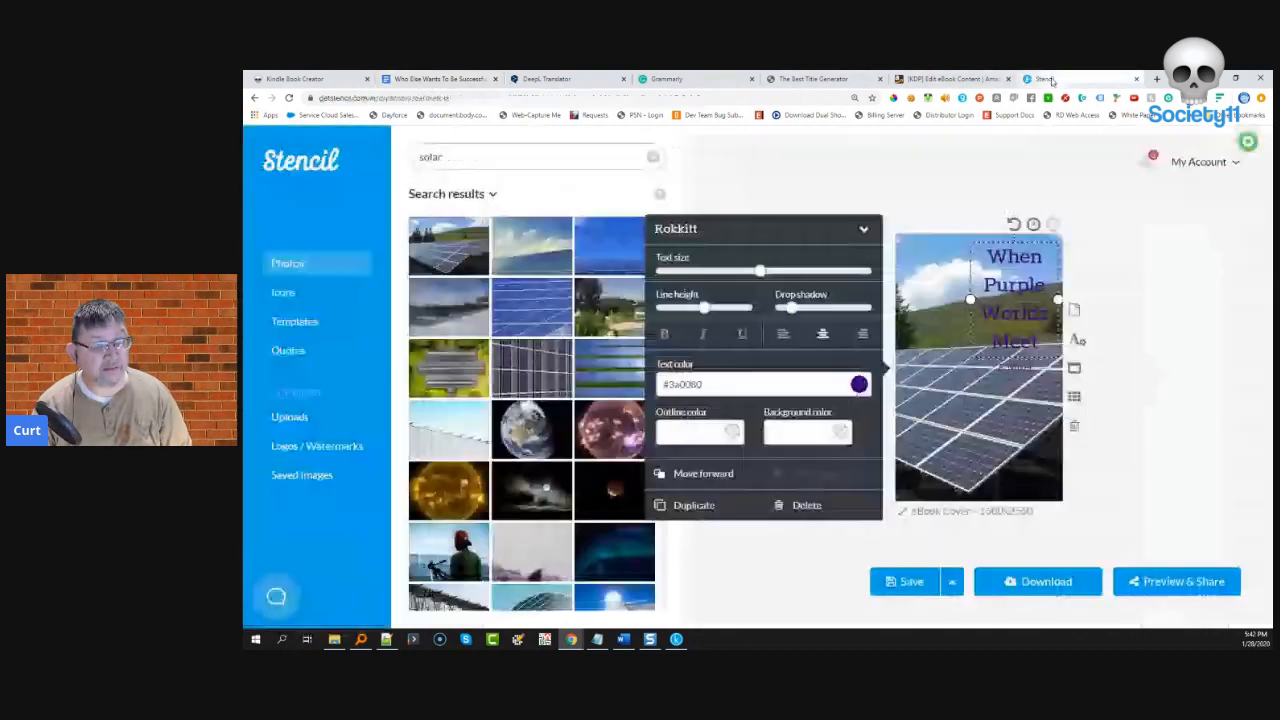
pyautogui.doubleClick(998, 265)
pyautogui.hotkey('ctrl', 'a')
pyautogui.hotkey('ctrl', 'v')
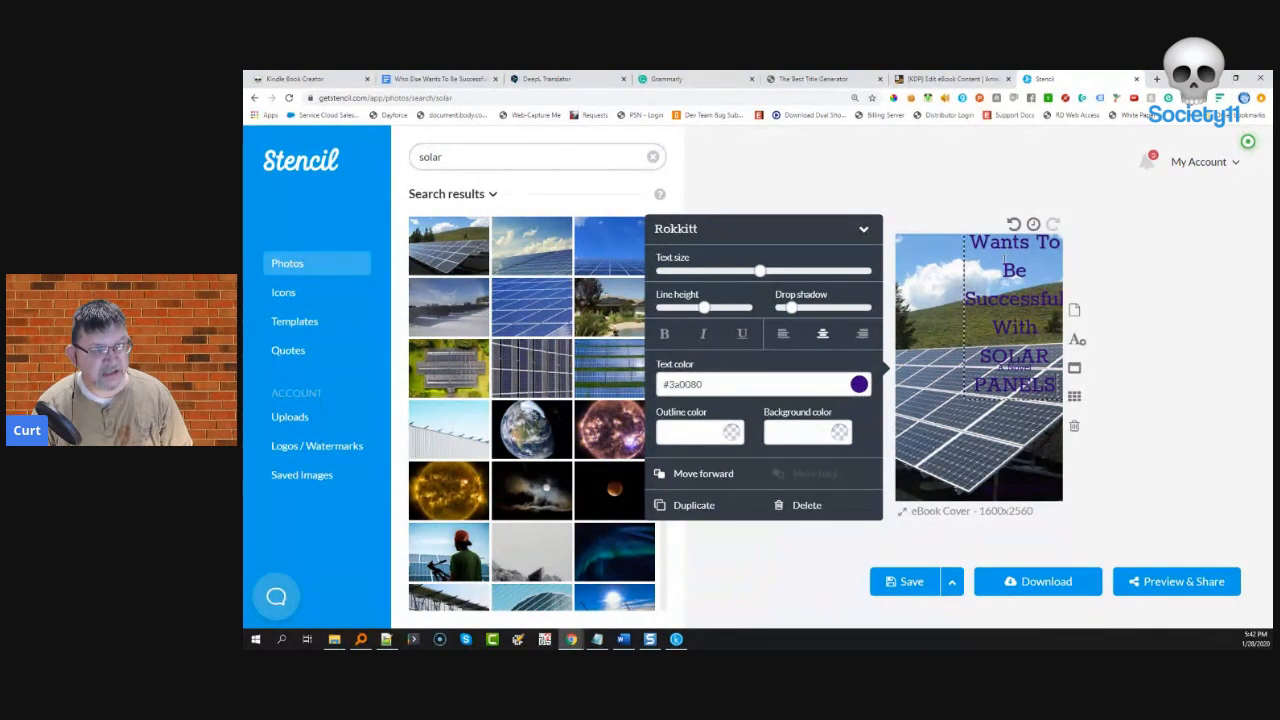
# - Lower the title text size to 131 and widen the title box across the cover
pyautogui.moveTo(758, 272)
pyautogui.moveTo(756, 276); pyautogui.dragTo(755, 275)
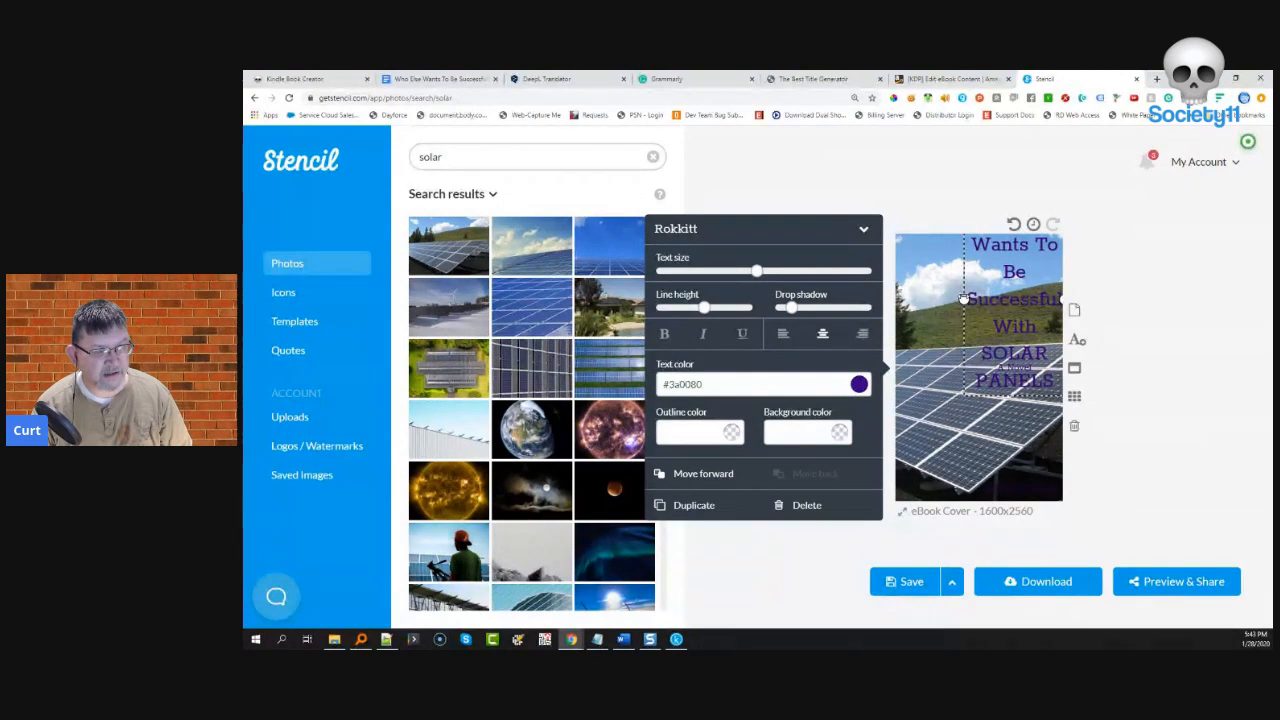
pyautogui.moveTo(965, 300)
pyautogui.mouseDown()
pyautogui.moveTo(905, 300)
pyautogui.moveTo(968, 302)
pyautogui.mouseUp()
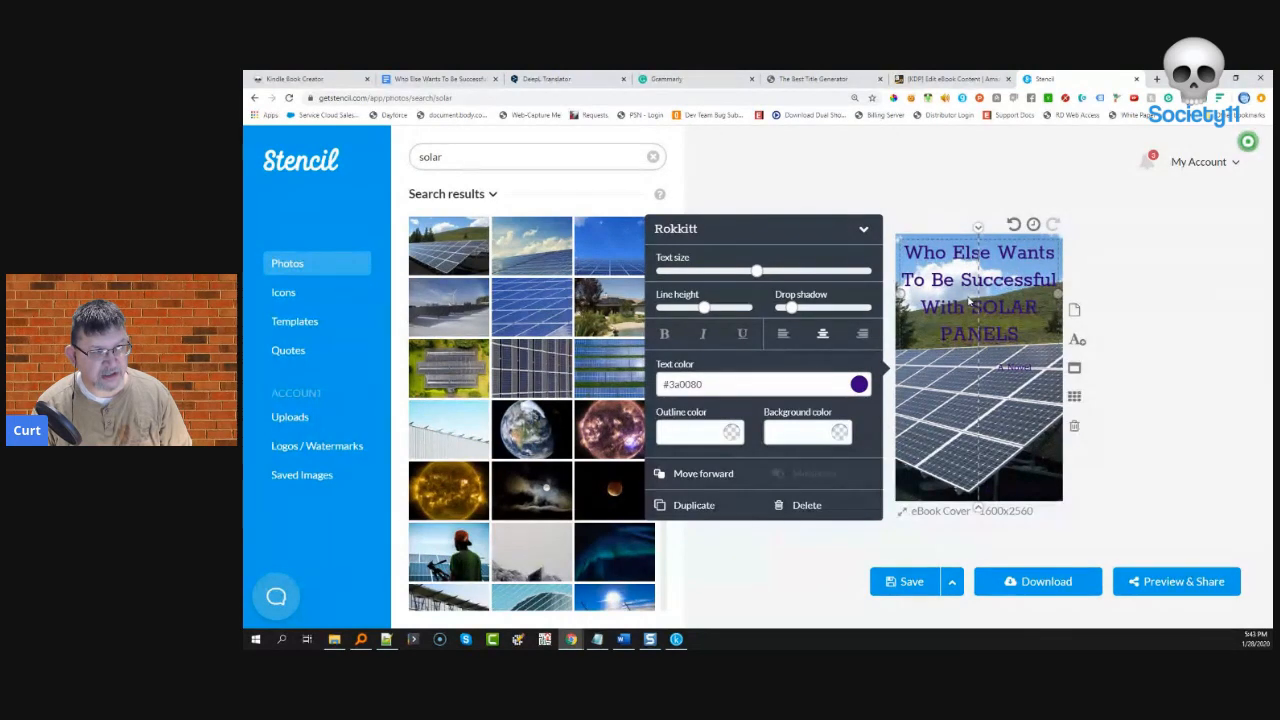
pyautogui.moveTo(968, 302); pyautogui.dragTo(968, 302)
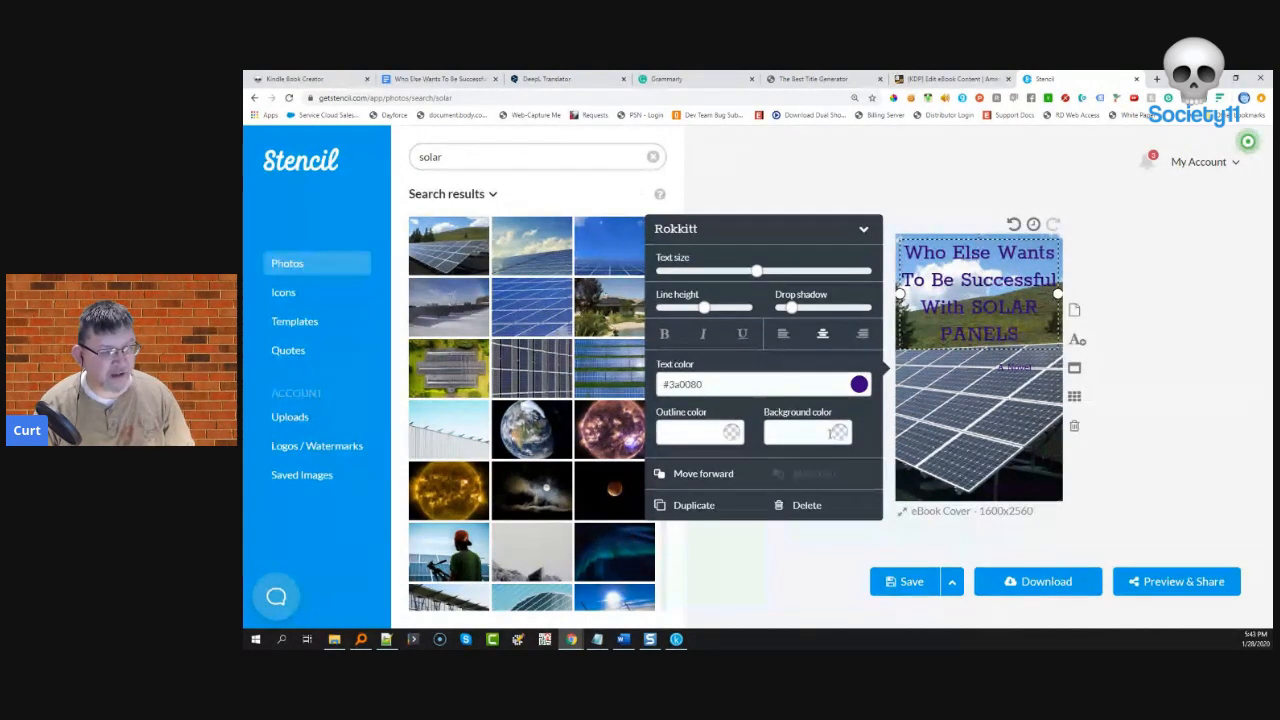
# - Give the cover title a translucent blue #457de6 background
pyautogui.click(775, 432)
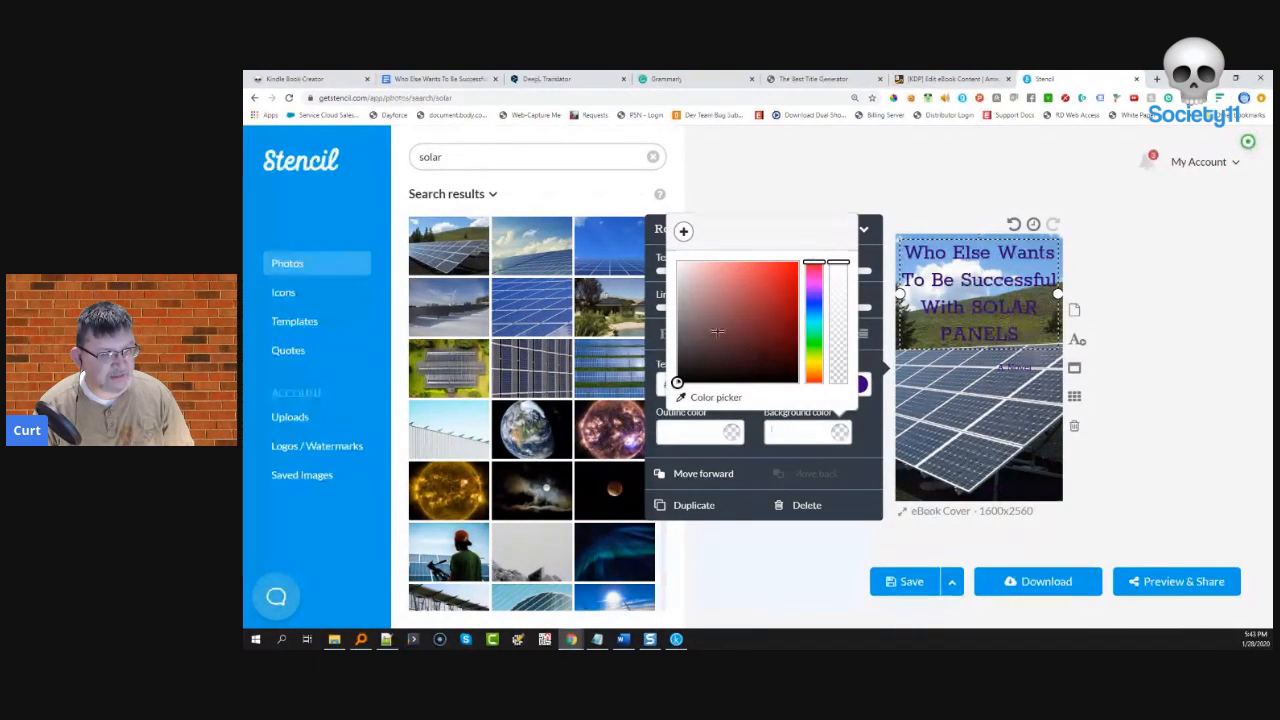
pyautogui.moveTo(676, 382); pyautogui.dragTo(695, 335)
pyautogui.moveTo(838, 264)
pyautogui.mouseDown()
pyautogui.moveTo(842, 353)
pyautogui.moveTo(838, 336)
pyautogui.mouseUp()
pyautogui.moveTo(694, 334)
pyautogui.mouseDown()
pyautogui.moveTo(691, 346)
pyautogui.moveTo(690, 304)
pyautogui.moveTo(741, 277)
pyautogui.moveTo(806, 266)
pyautogui.moveTo(806, 309)
pyautogui.mouseUp()
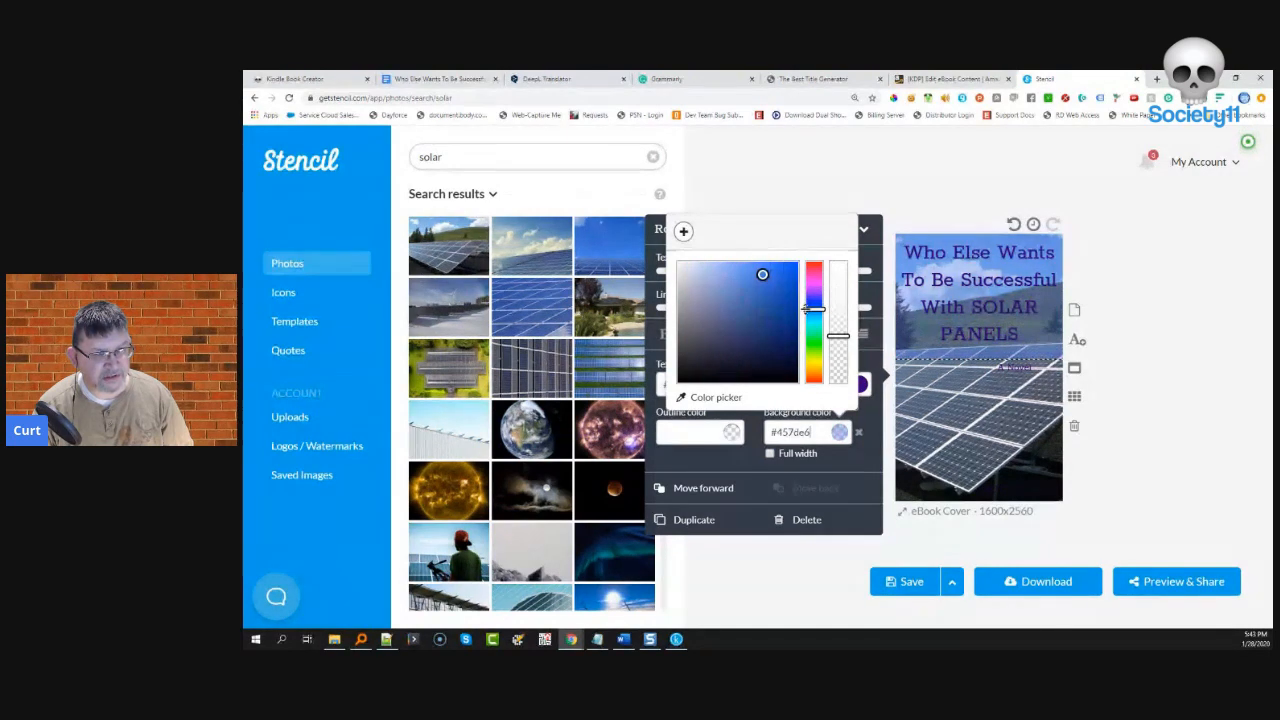
pyautogui.click(978, 340)
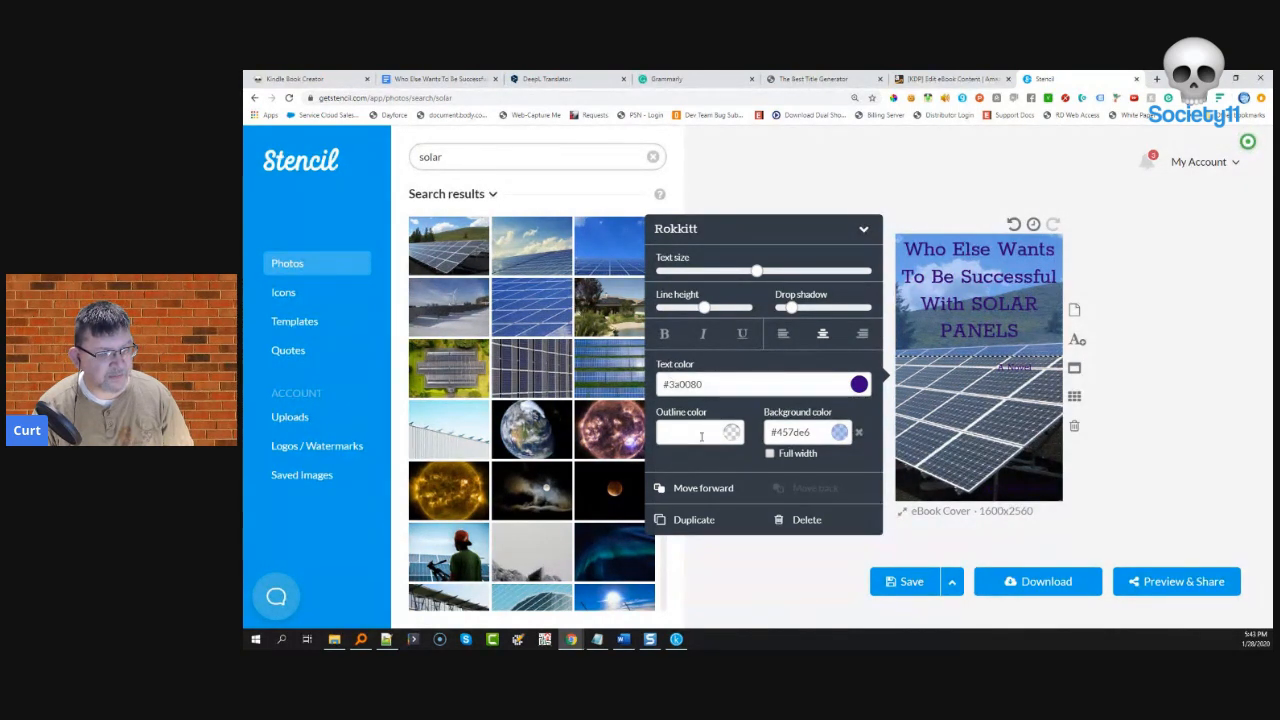
# - Set the cover title's outline colour to white #ffffff
pyautogui.click(733, 432)
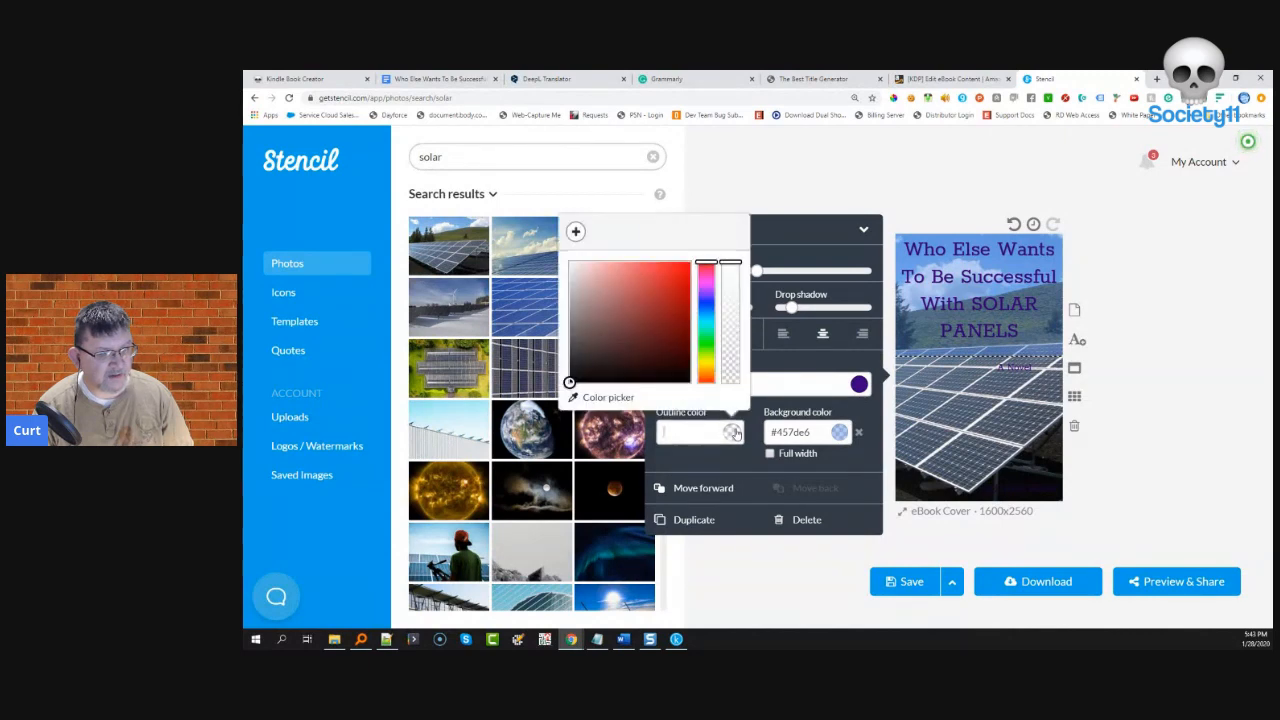
pyautogui.click(578, 378)
pyautogui.moveTo(578, 378); pyautogui.dragTo(568, 260)
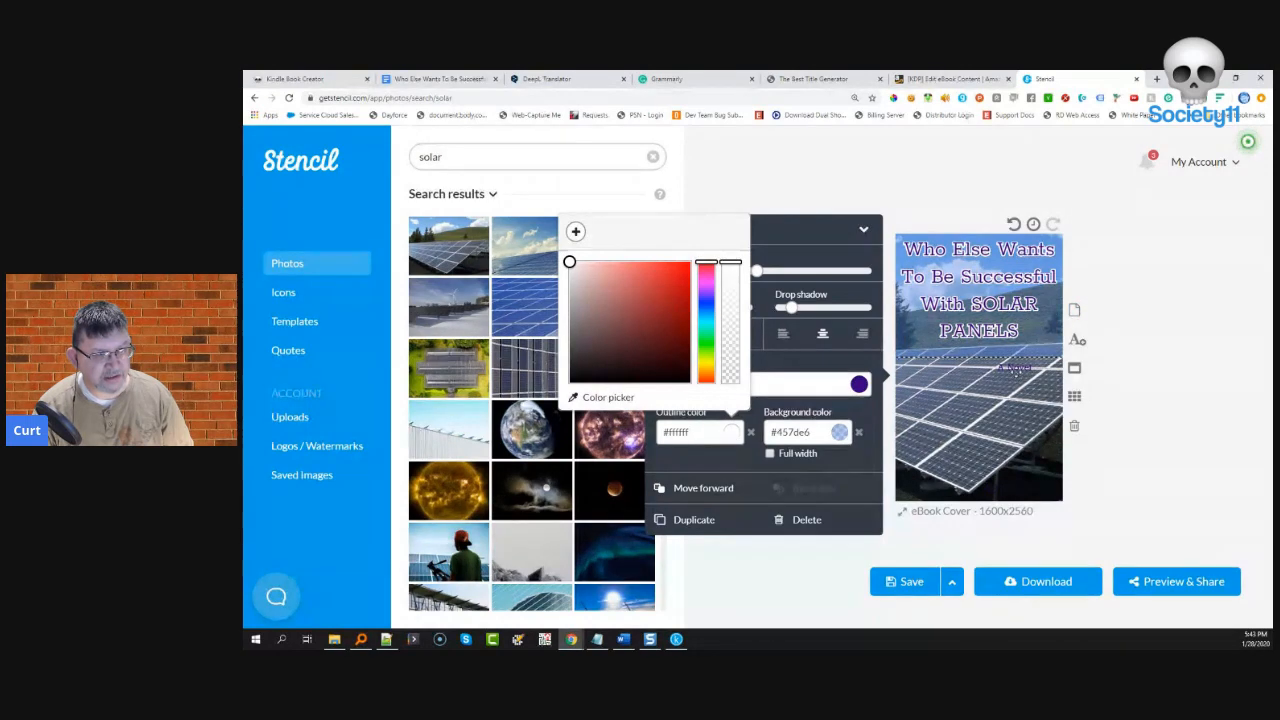
pyautogui.click(1013, 368)
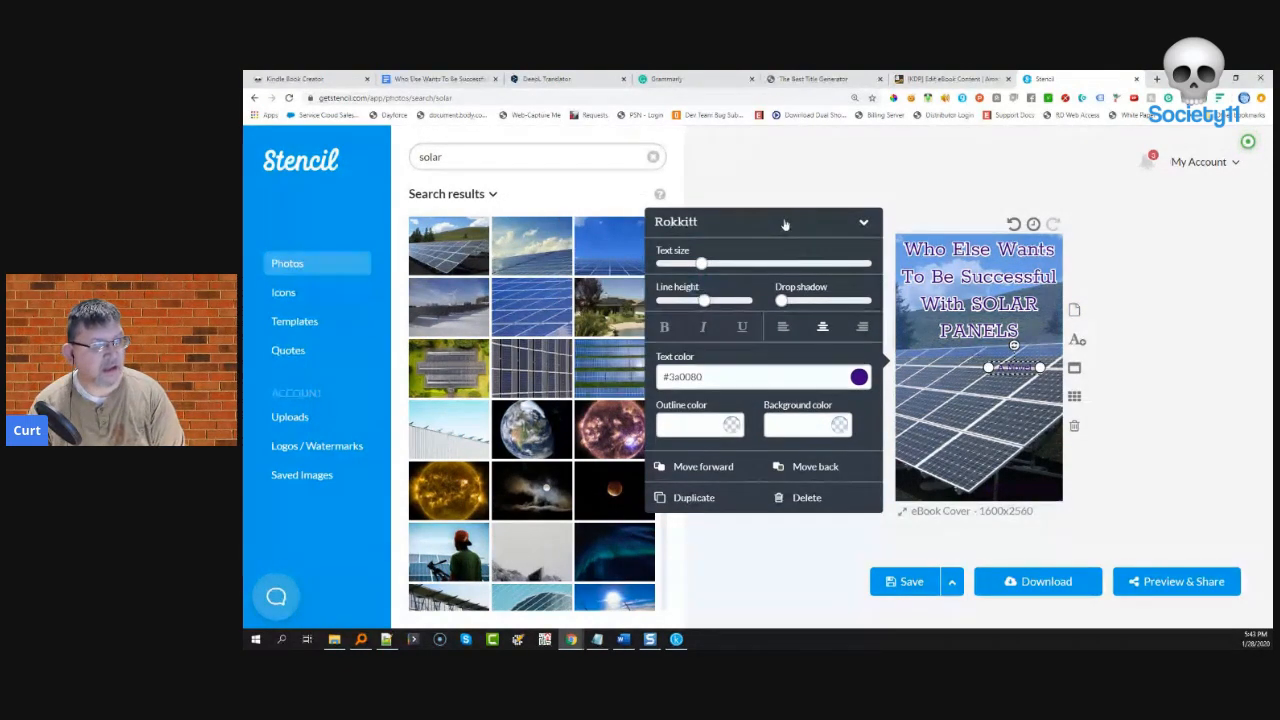
# - Replace 'A Novel' with 'Learn from 7 Solar Panel Board Experts' copied from Google Docs
pyautogui.click(445, 78)
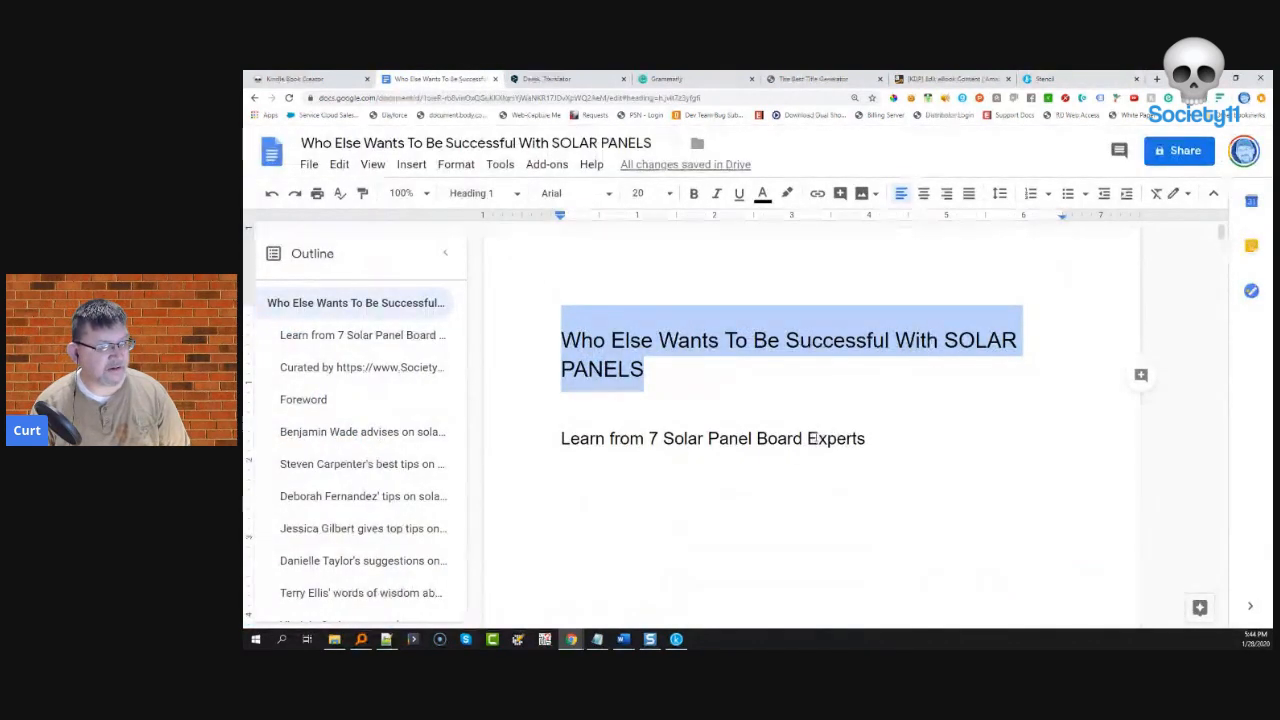
pyautogui.moveTo(877, 443); pyautogui.dragTo(536, 436)
pyautogui.hotkey('ctrl', 'c')
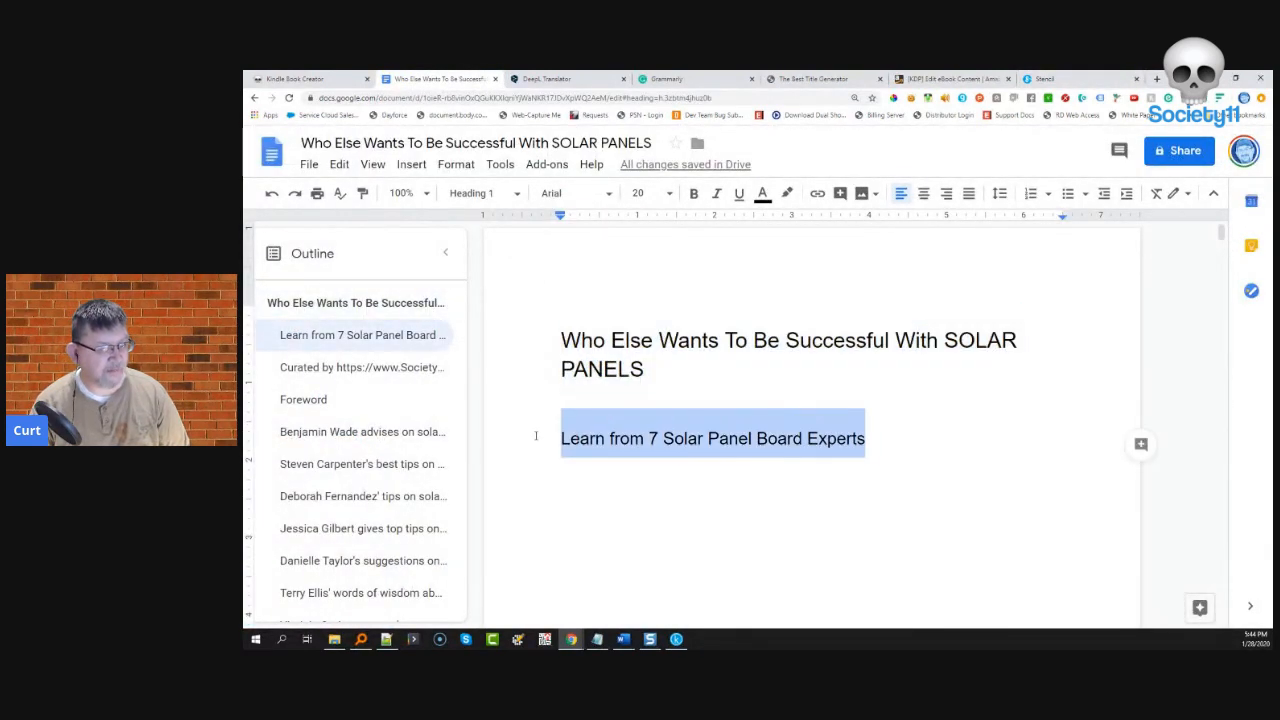
pyautogui.click(1045, 78)
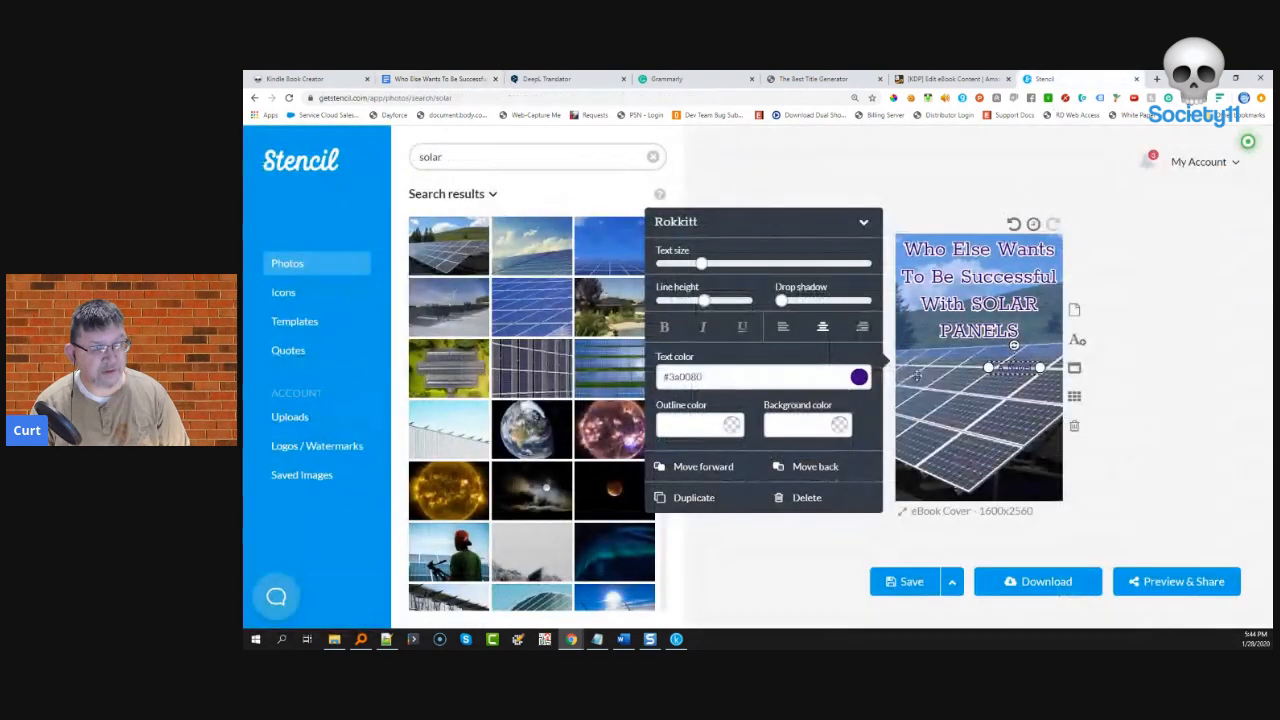
pyautogui.doubleClick(1012, 368)
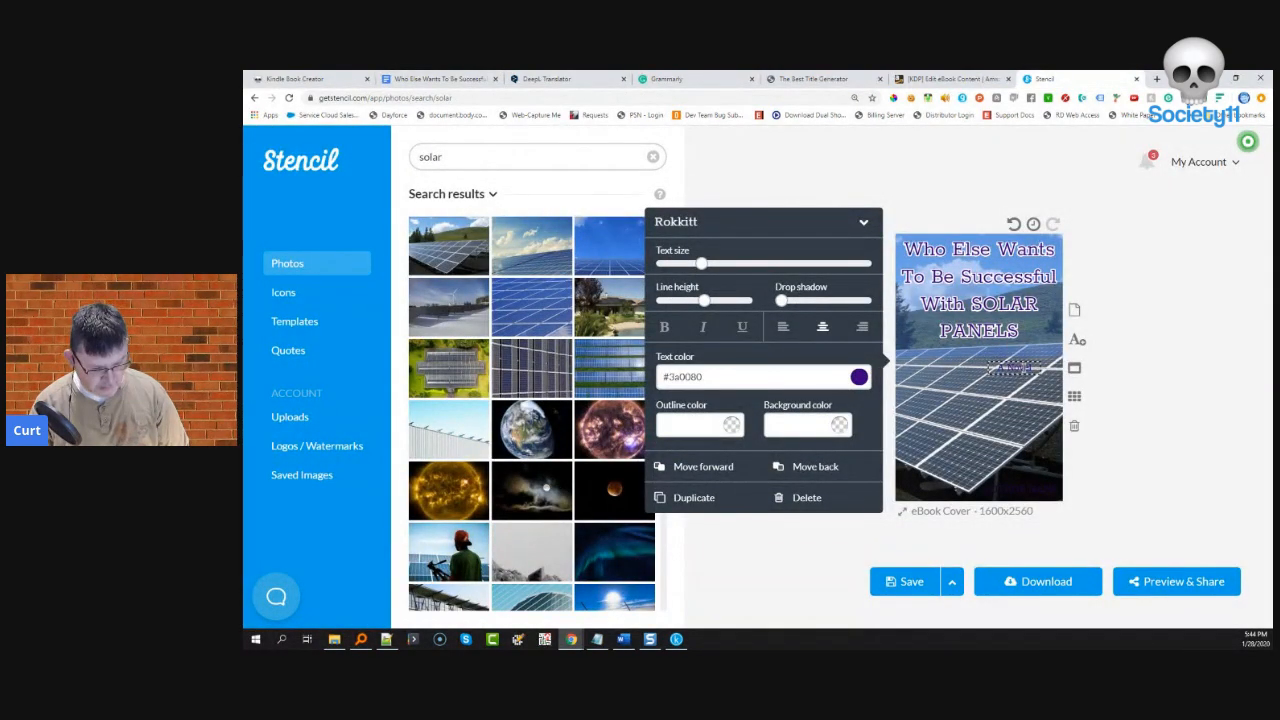
pyautogui.hotkey('ctrl', 'v')
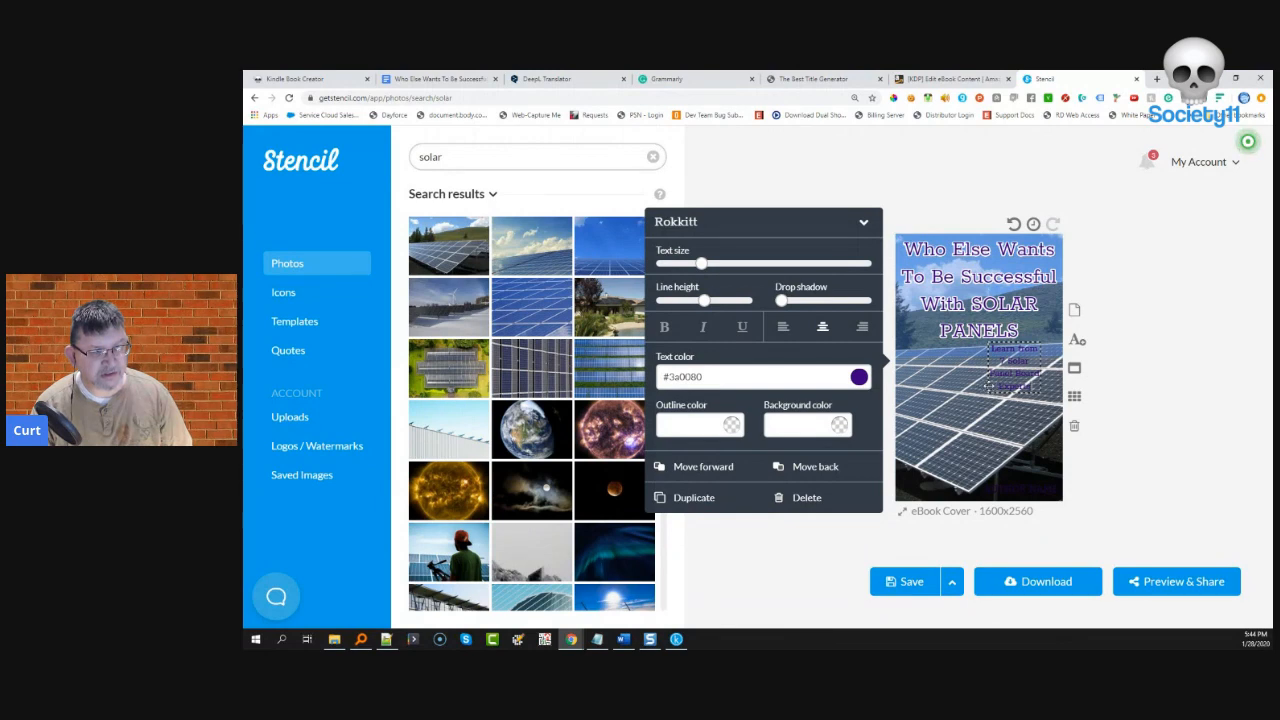
# - Move the subtitle box lower, give it a grey #999999 background, and widen it to two lines
pyautogui.click(1000, 410)
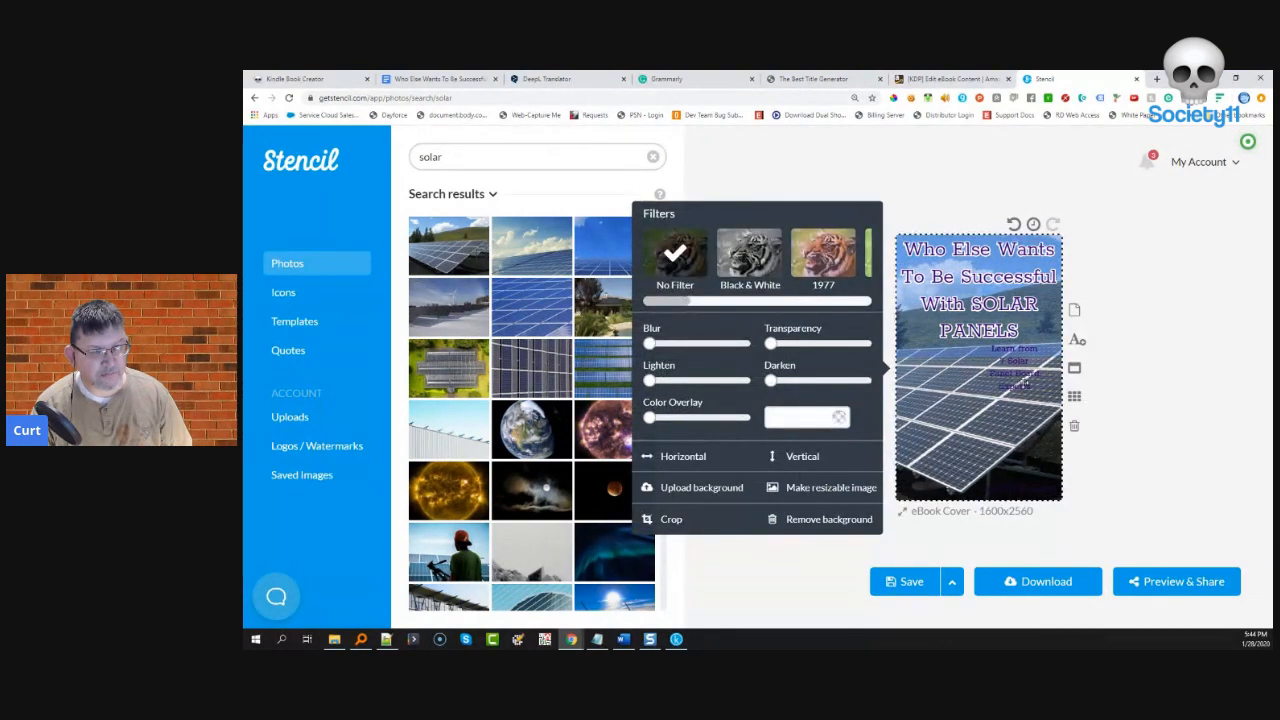
pyautogui.click(1017, 376)
pyautogui.moveTo(1017, 376); pyautogui.dragTo(979, 396)
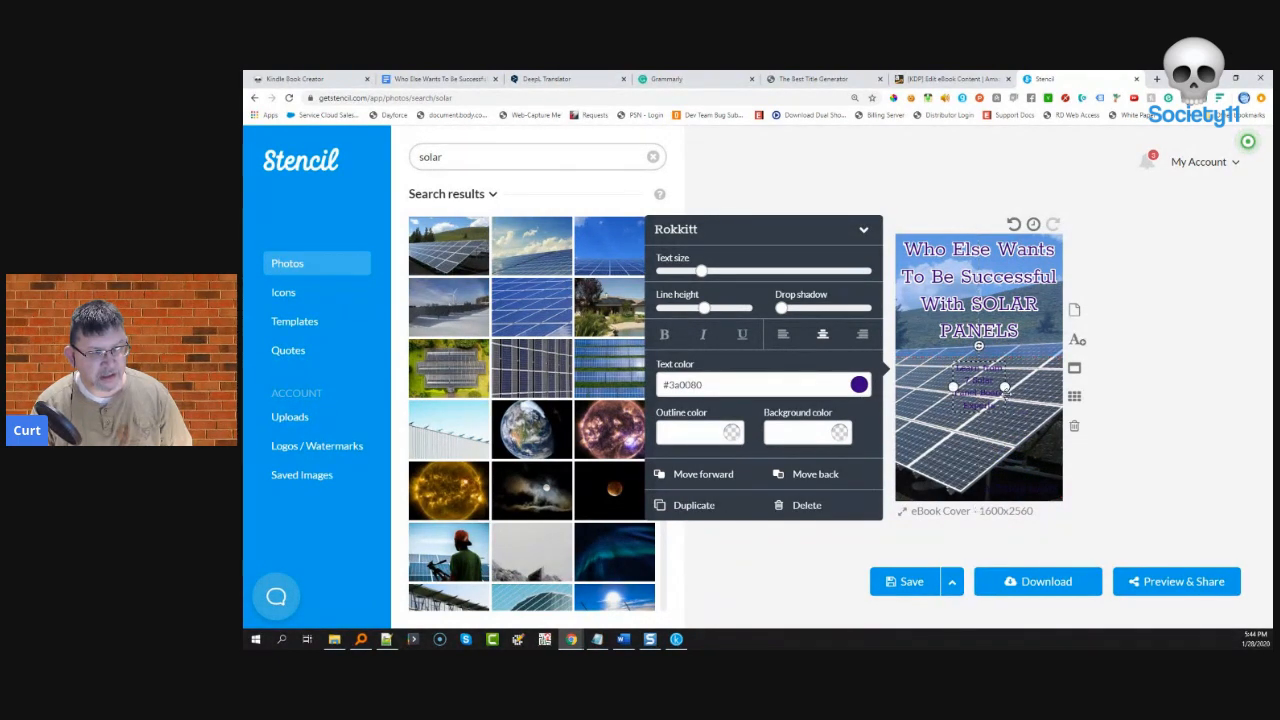
pyautogui.click(839, 435)
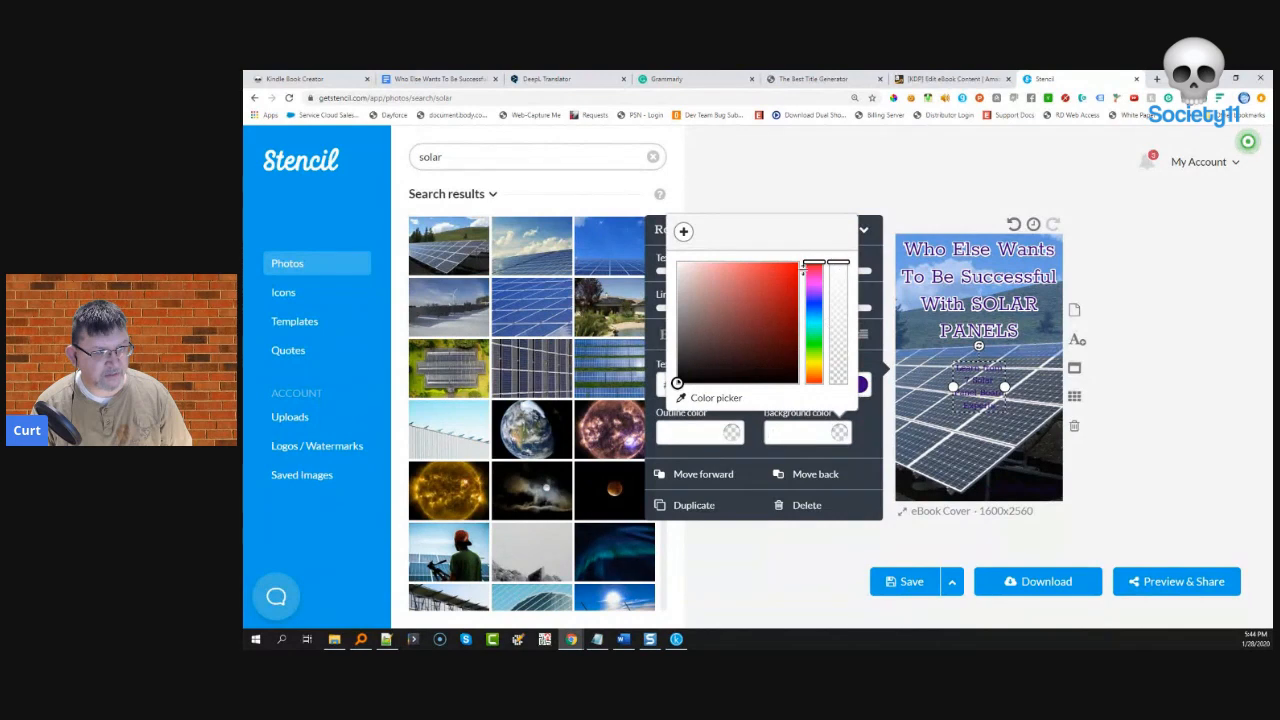
pyautogui.moveTo(678, 334); pyautogui.dragTo(678, 311)
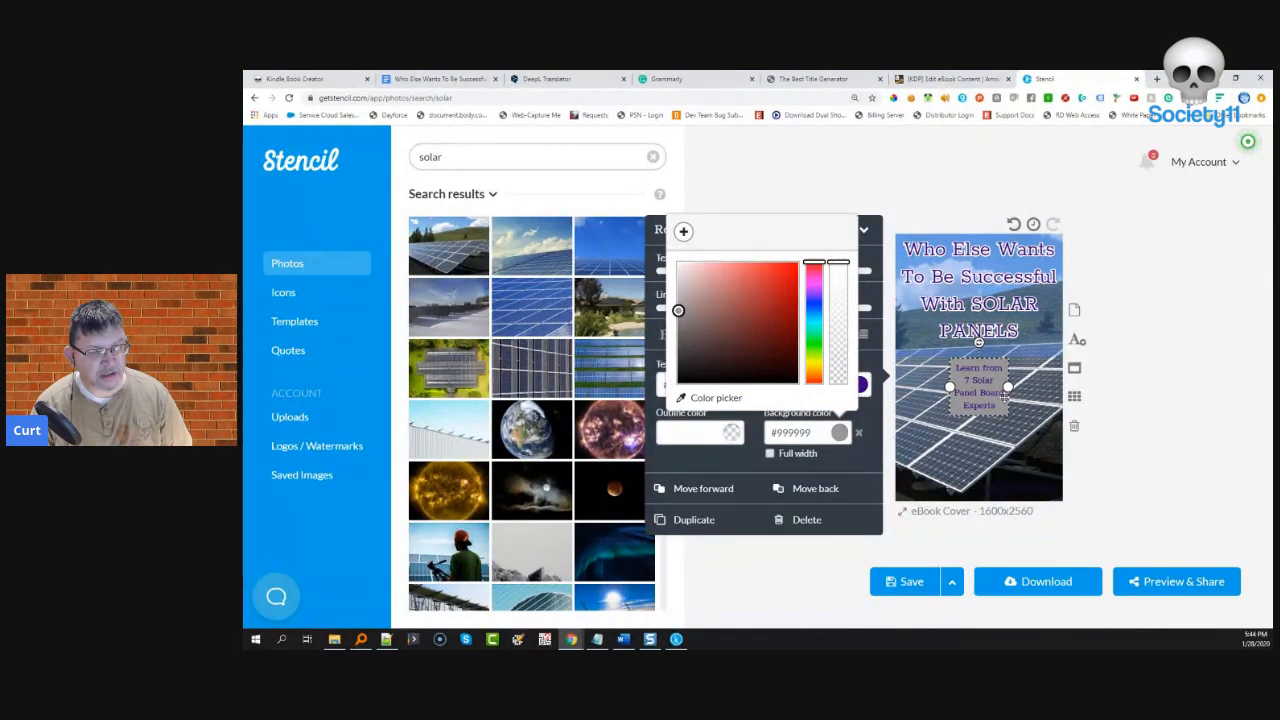
pyautogui.click(1008, 387)
pyautogui.moveTo(1008, 387); pyautogui.dragTo(1033, 387)
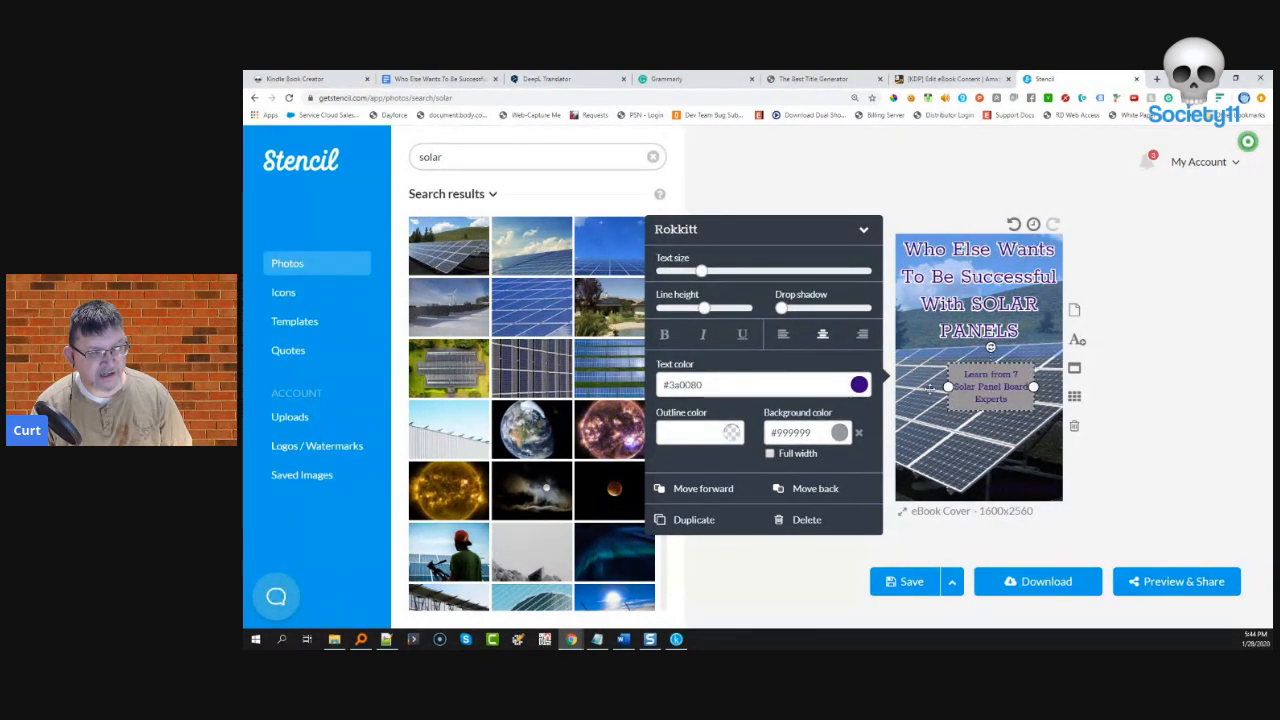
pyautogui.moveTo(948, 387); pyautogui.dragTo(988, 454)
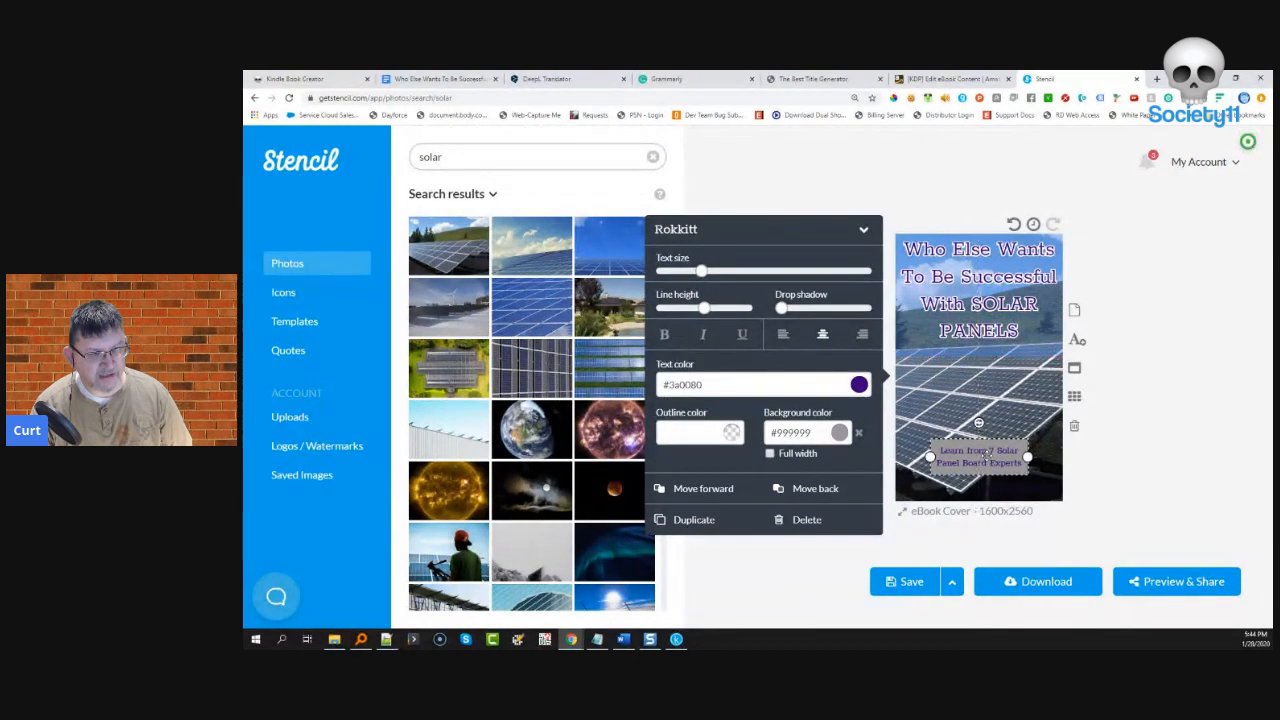
pyautogui.click(1195, 341)
# - Make the cover title's background fully transparent
pyautogui.click(1022, 328)
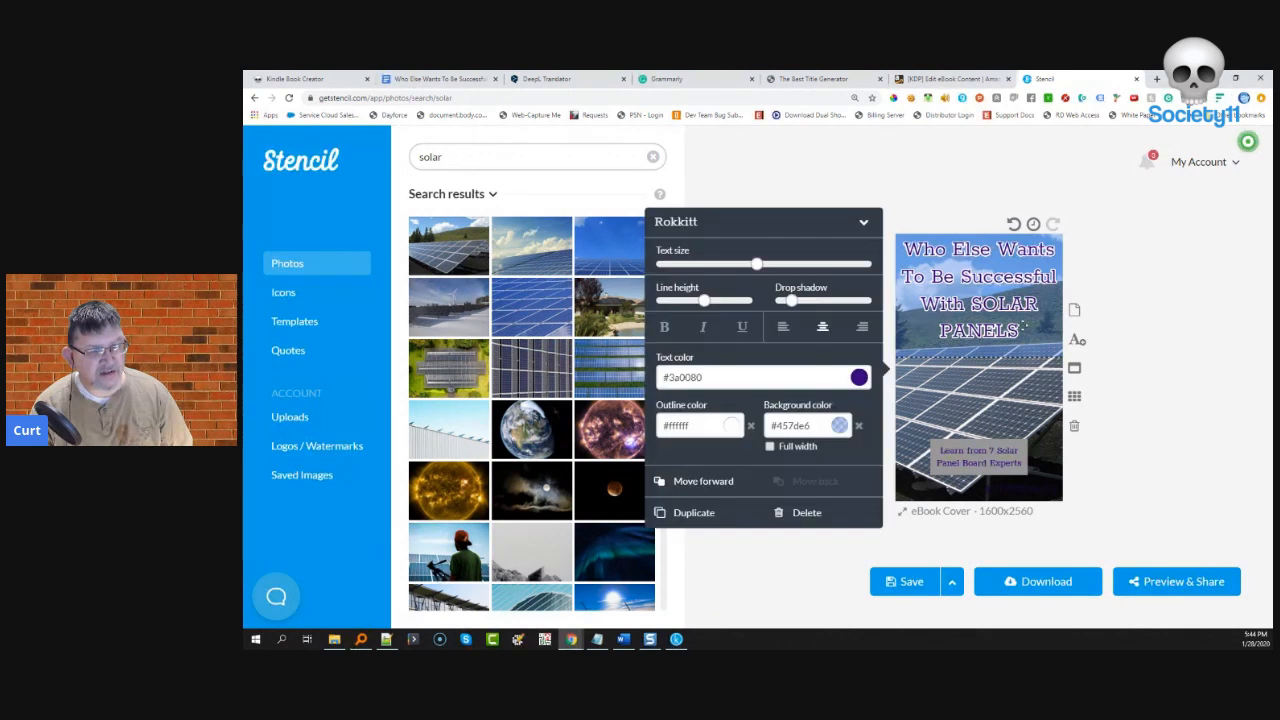
pyautogui.click(840, 426)
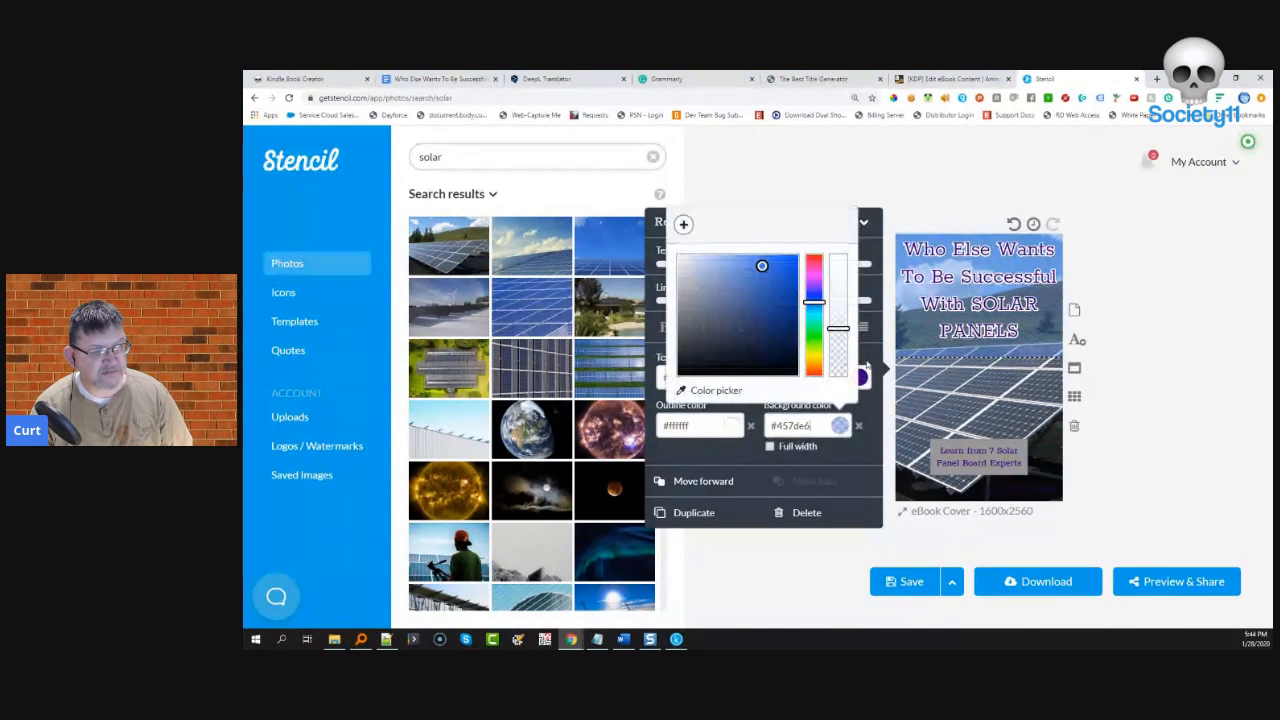
pyautogui.moveTo(838, 328); pyautogui.dragTo(838, 376)
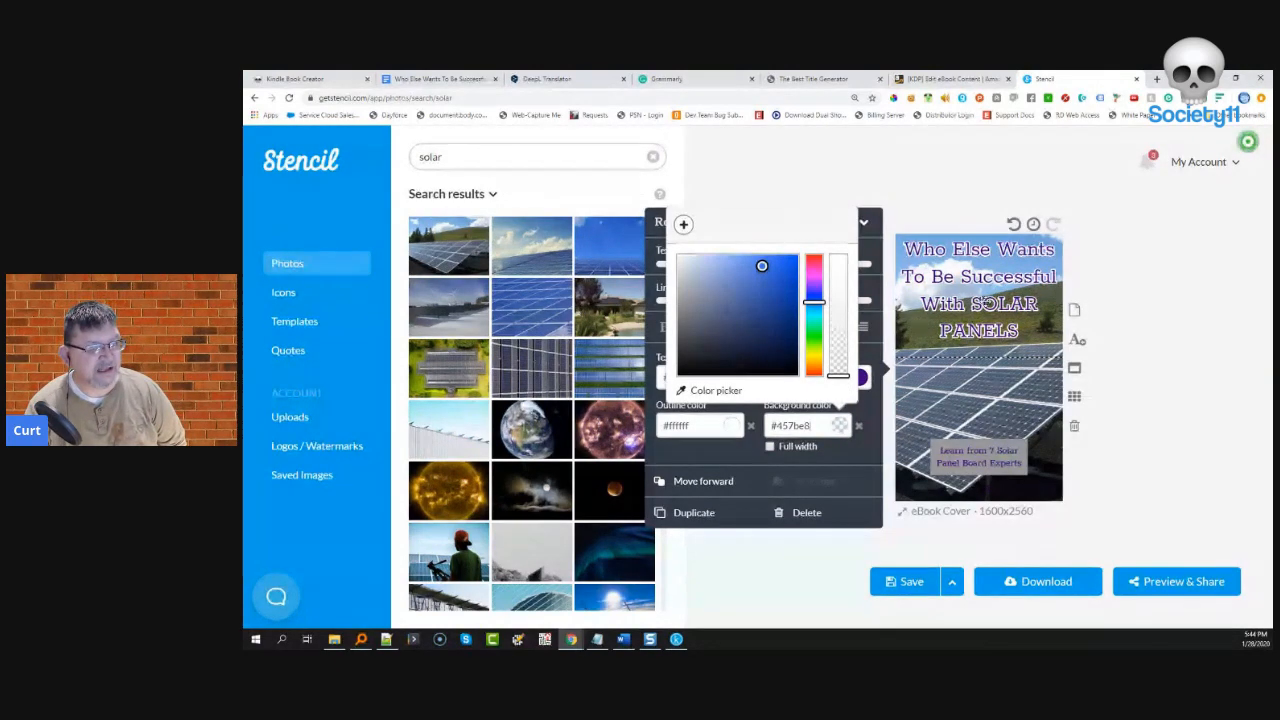
pyautogui.click(1163, 287)
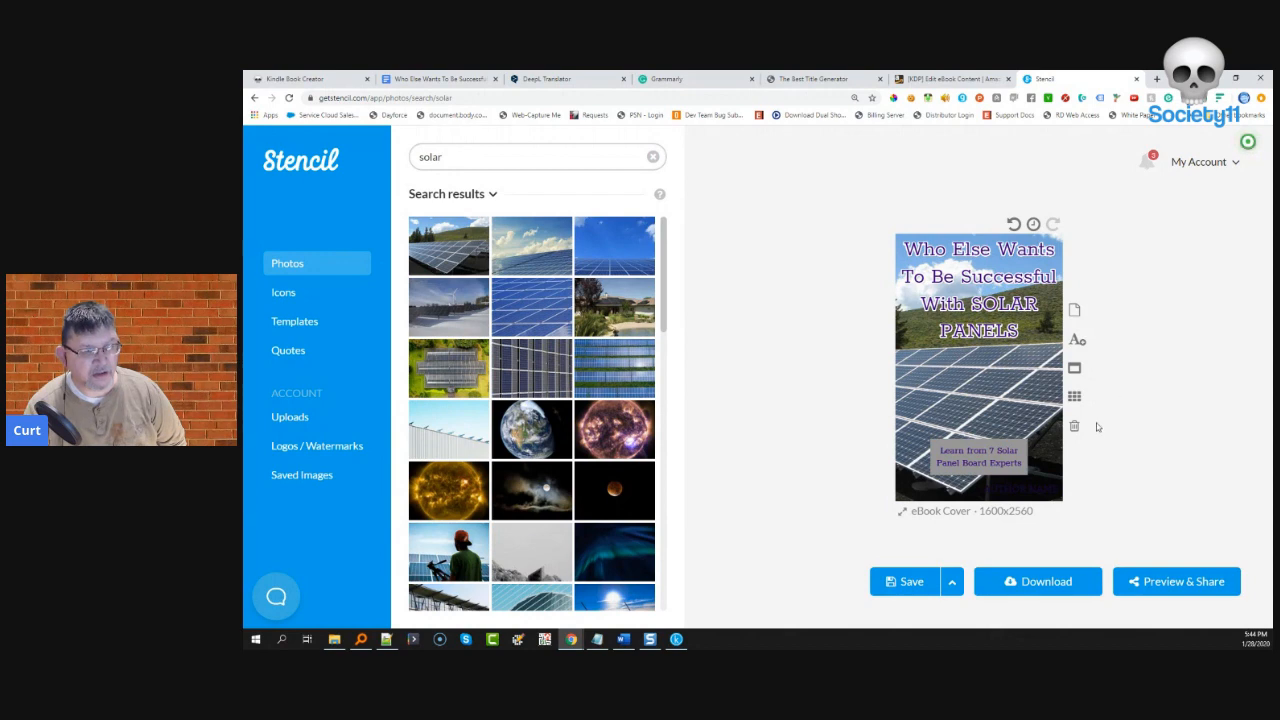
# - Download the cover as a 1600 x 2560 digital JPG, stencil.ebook-cover.jpg
pyautogui.click(1054, 584)
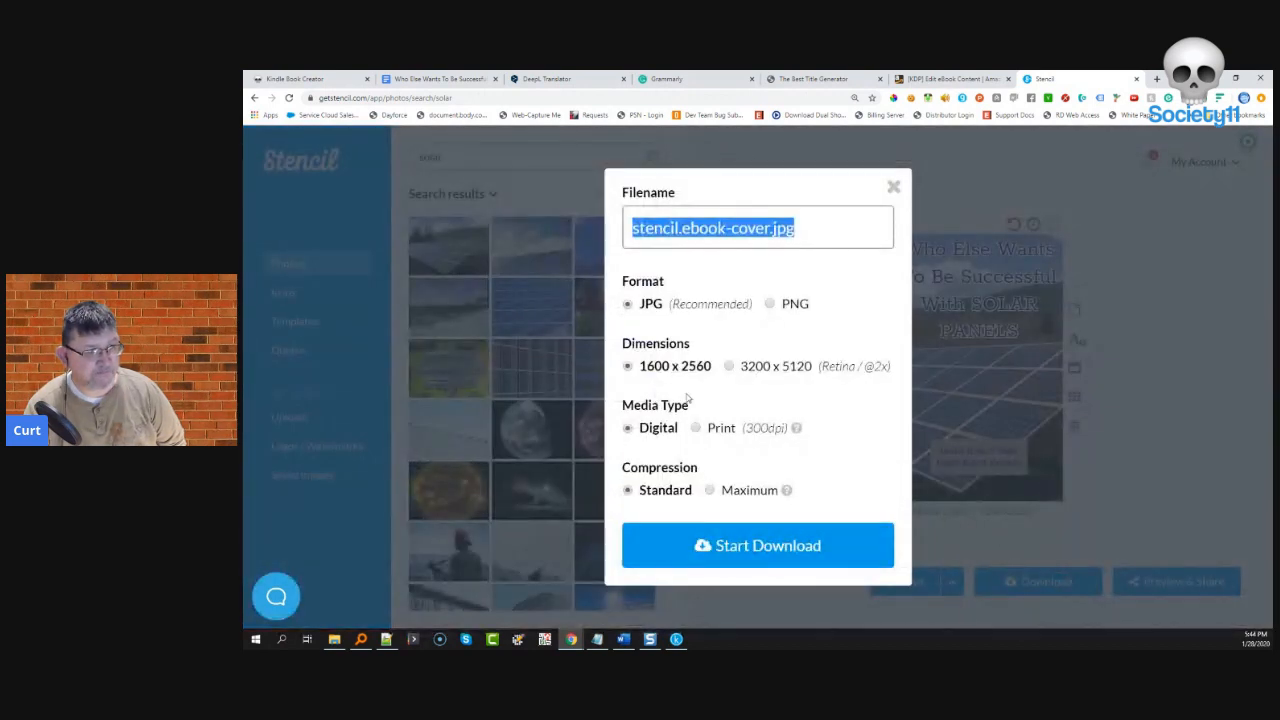
pyautogui.click(780, 553)
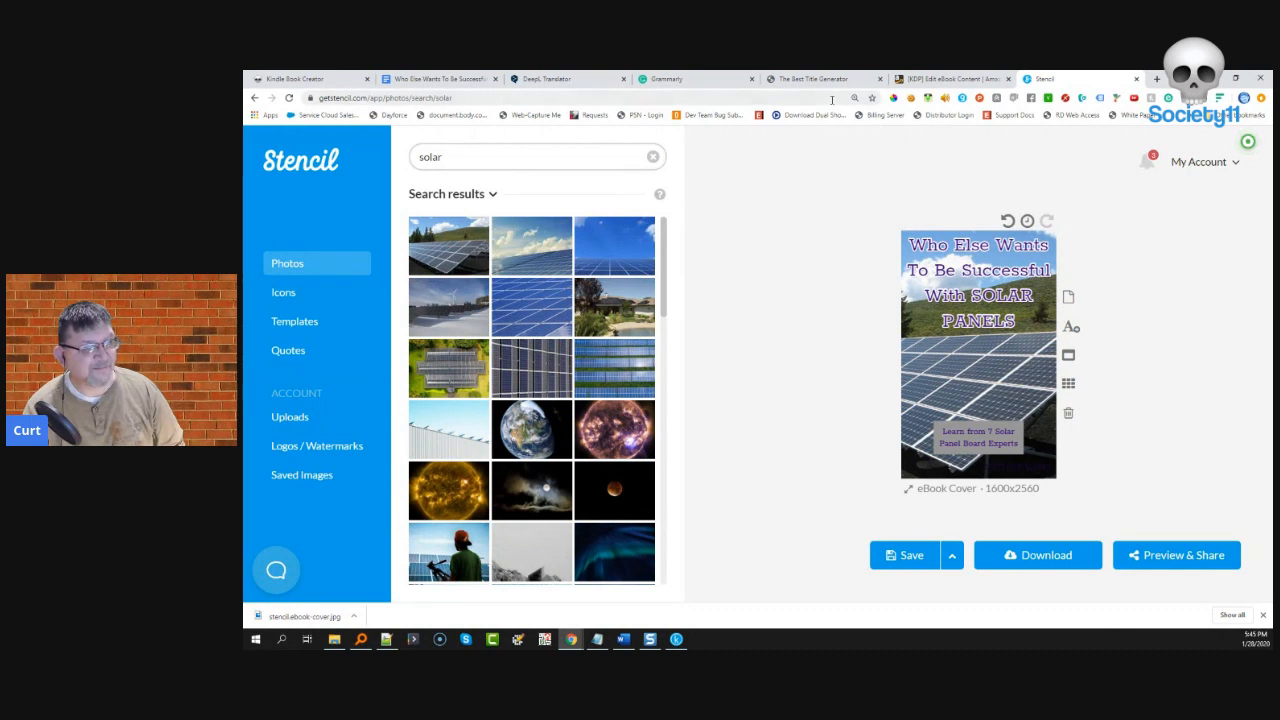
# - Upload stencil.ebook-cover.jpg from Downloads as the KDP eBook cover, choosing 'Upload a cover you already have'
pyautogui.click(950, 78)
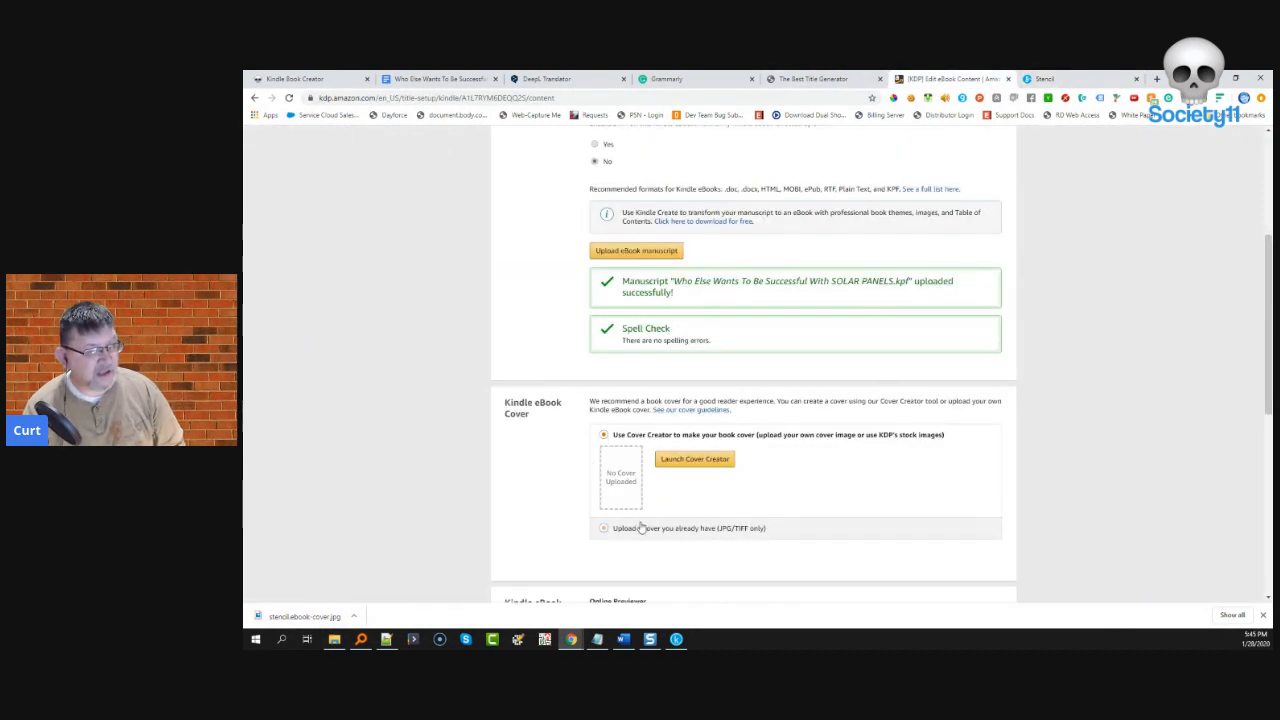
pyautogui.click(604, 529)
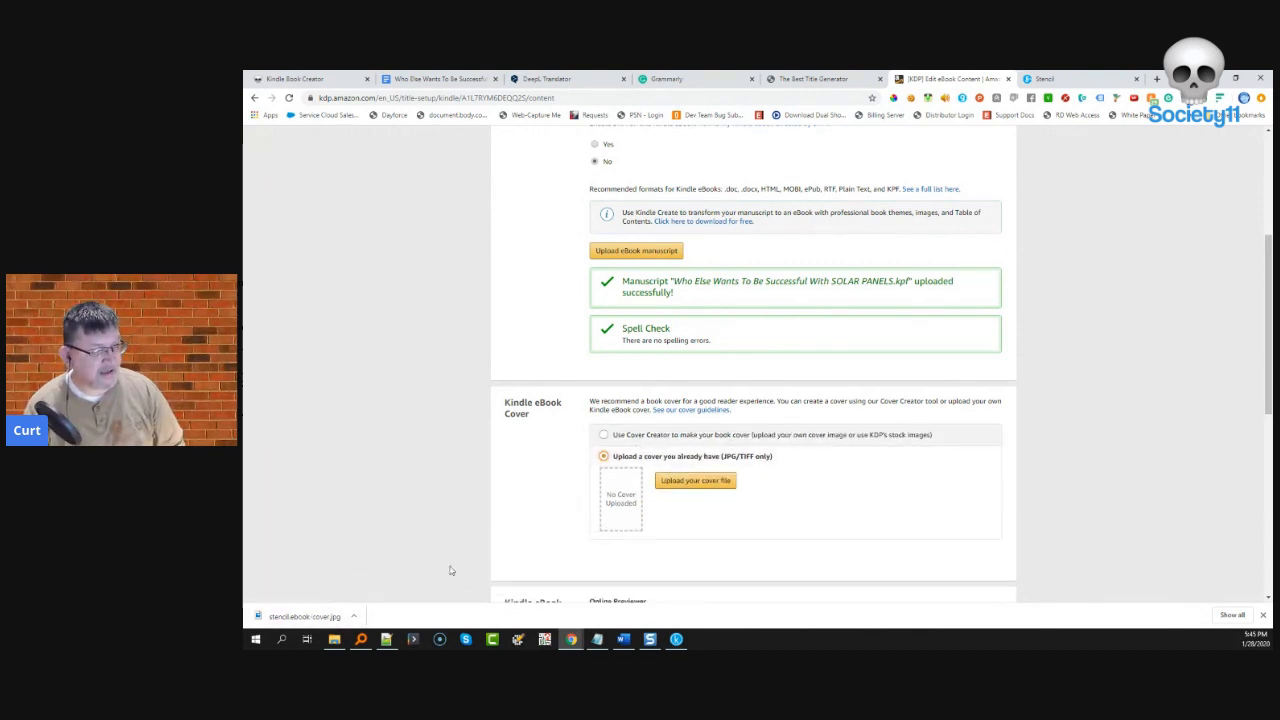
pyautogui.click(354, 616)
pyautogui.click(366, 580)
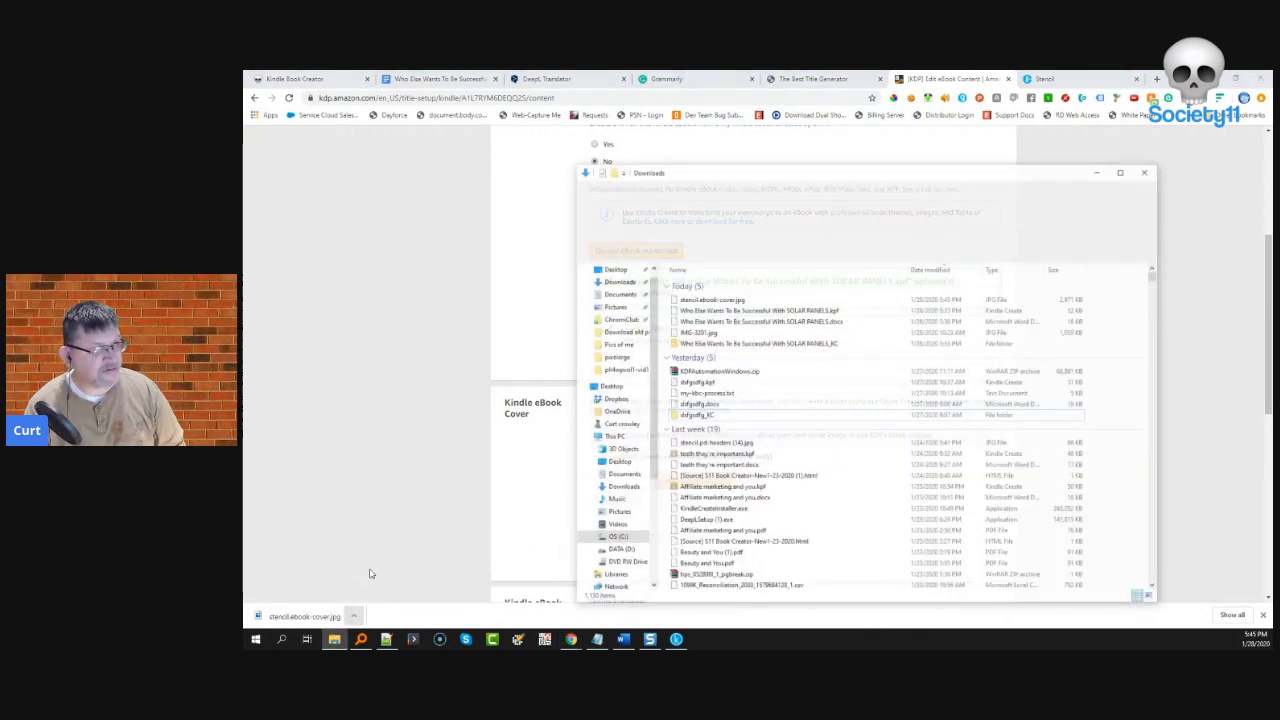
pyautogui.moveTo(857, 150); pyautogui.dragTo(1171, 141)
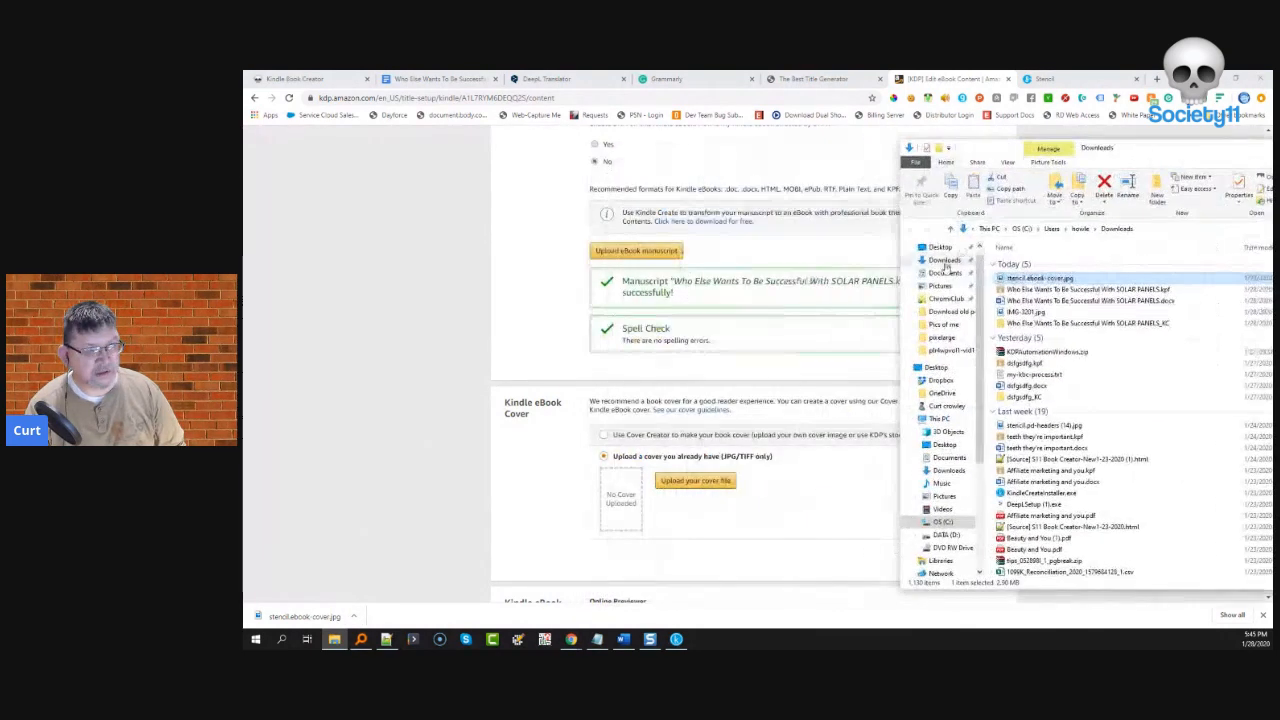
pyautogui.moveTo(1008, 276)
pyautogui.mouseDown()
pyautogui.moveTo(1045, 282)
pyautogui.moveTo(935, 325)
pyautogui.moveTo(680, 488)
pyautogui.moveTo(815, 424)
pyautogui.moveTo(1015, 284)
pyautogui.mouseUp()
pyautogui.click(695, 480)
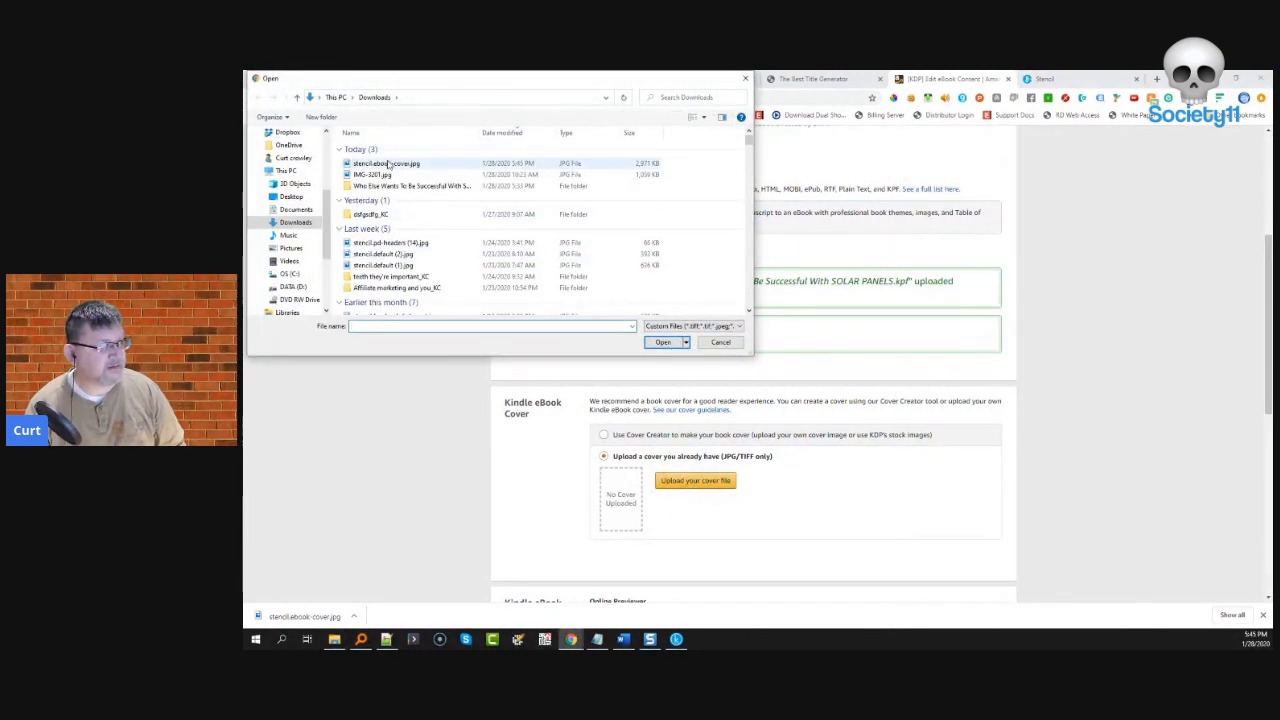
pyautogui.doubleClick(386, 163)
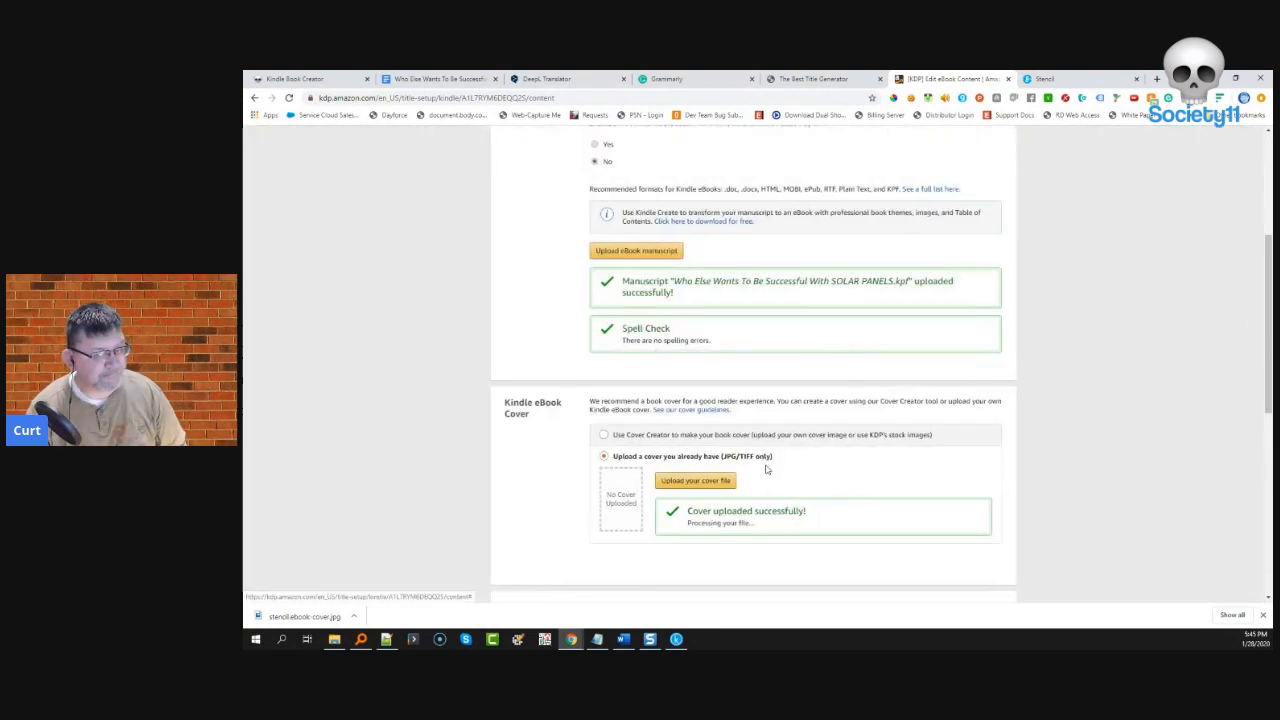
pyautogui.scroll(-2, 766, 480)
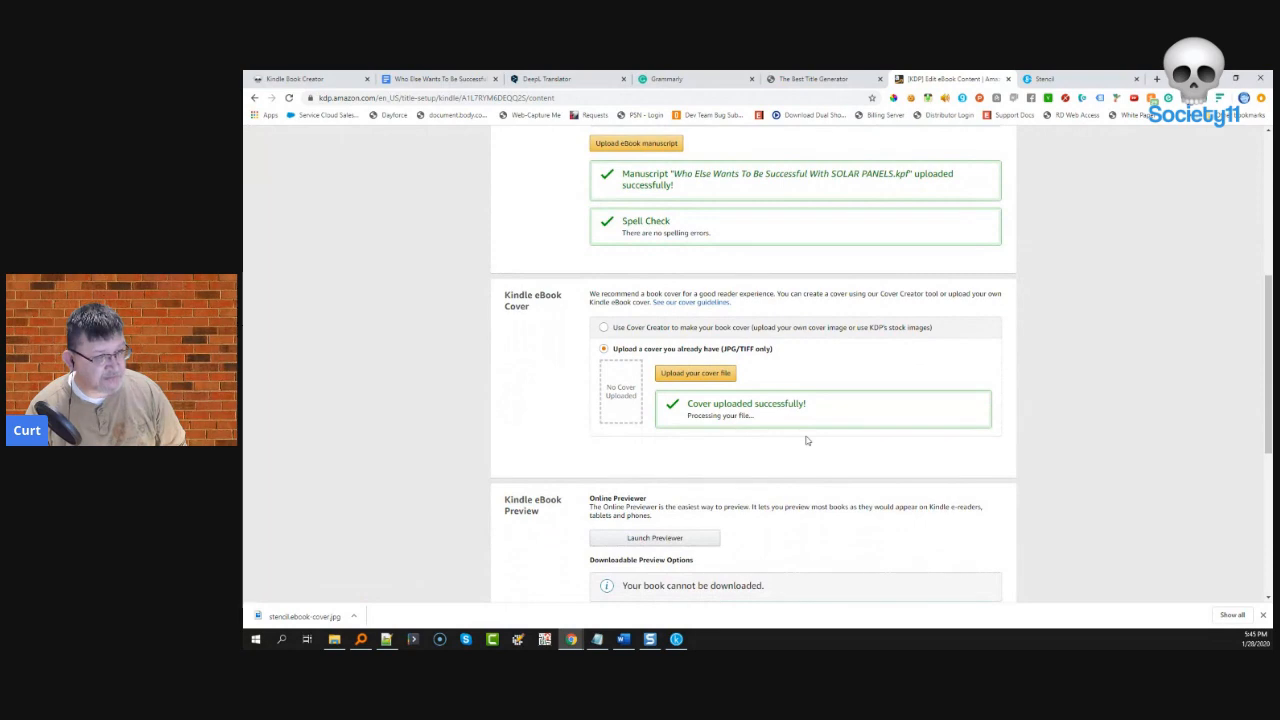
pyautogui.scroll(4, 806, 440)
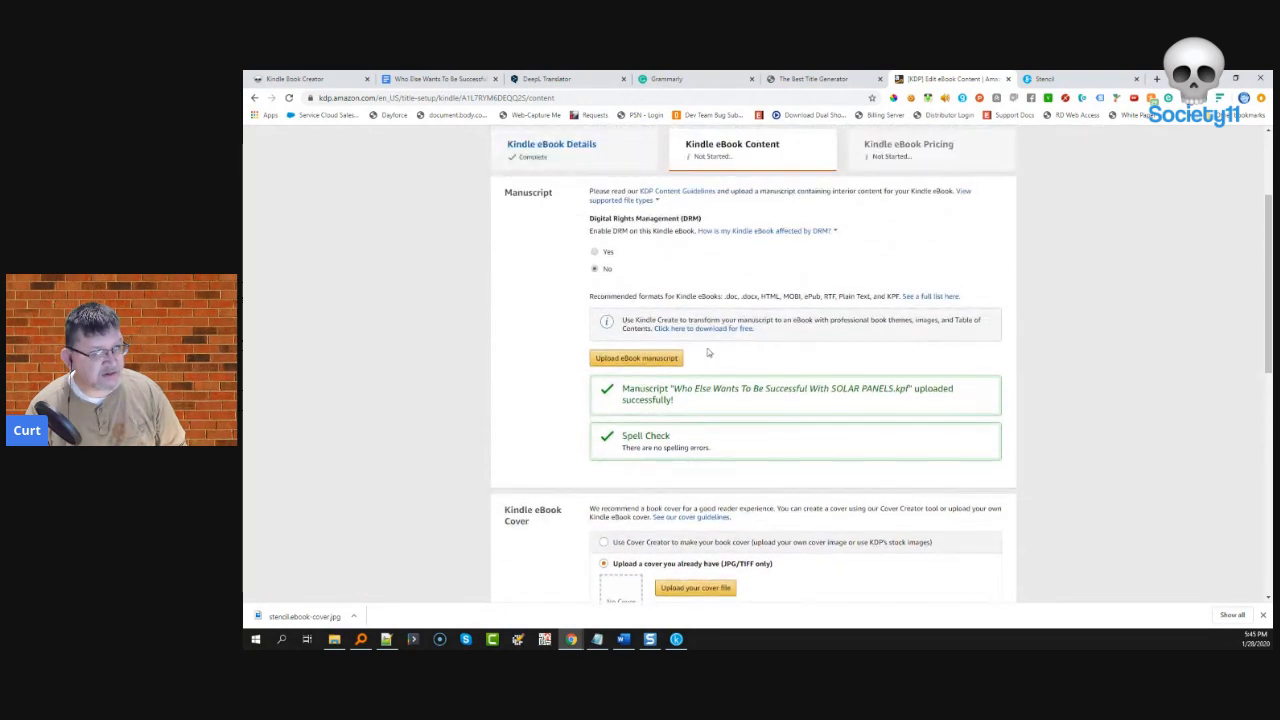
pyautogui.scroll(-6, 707, 348)
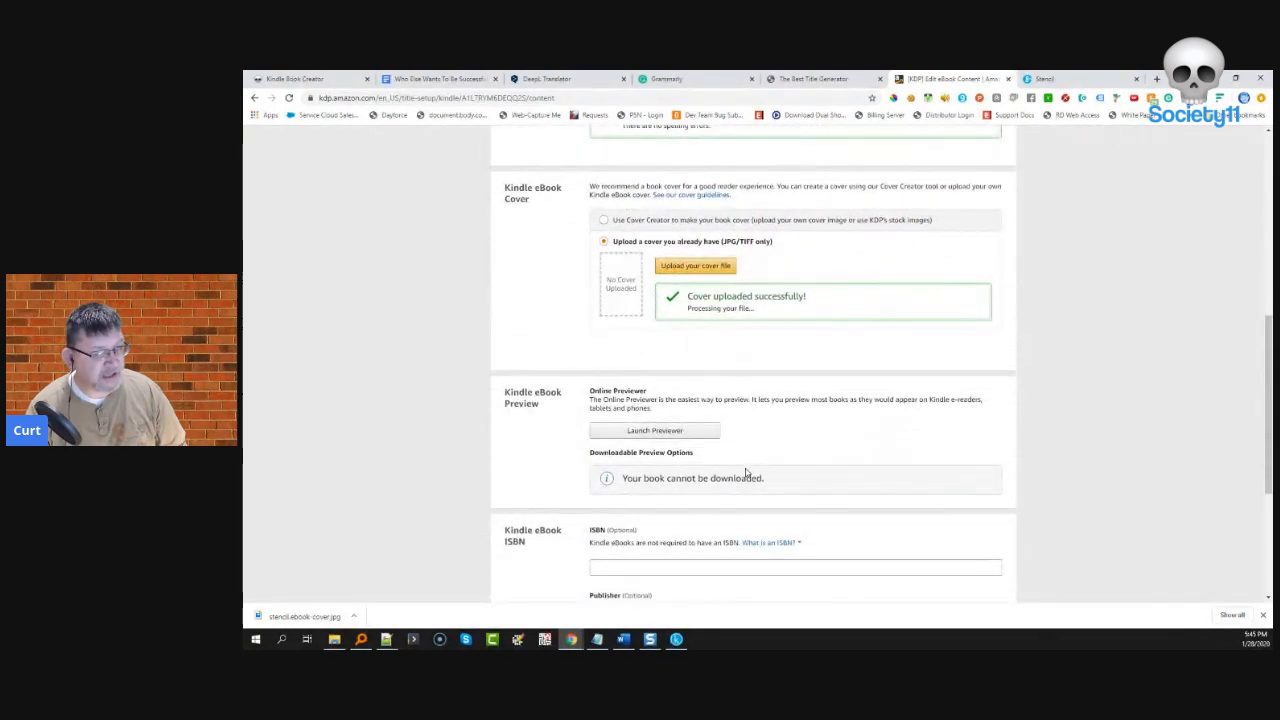
# - Launch the online previewer and page forward through the ebook's interior
pyautogui.click(643, 432)
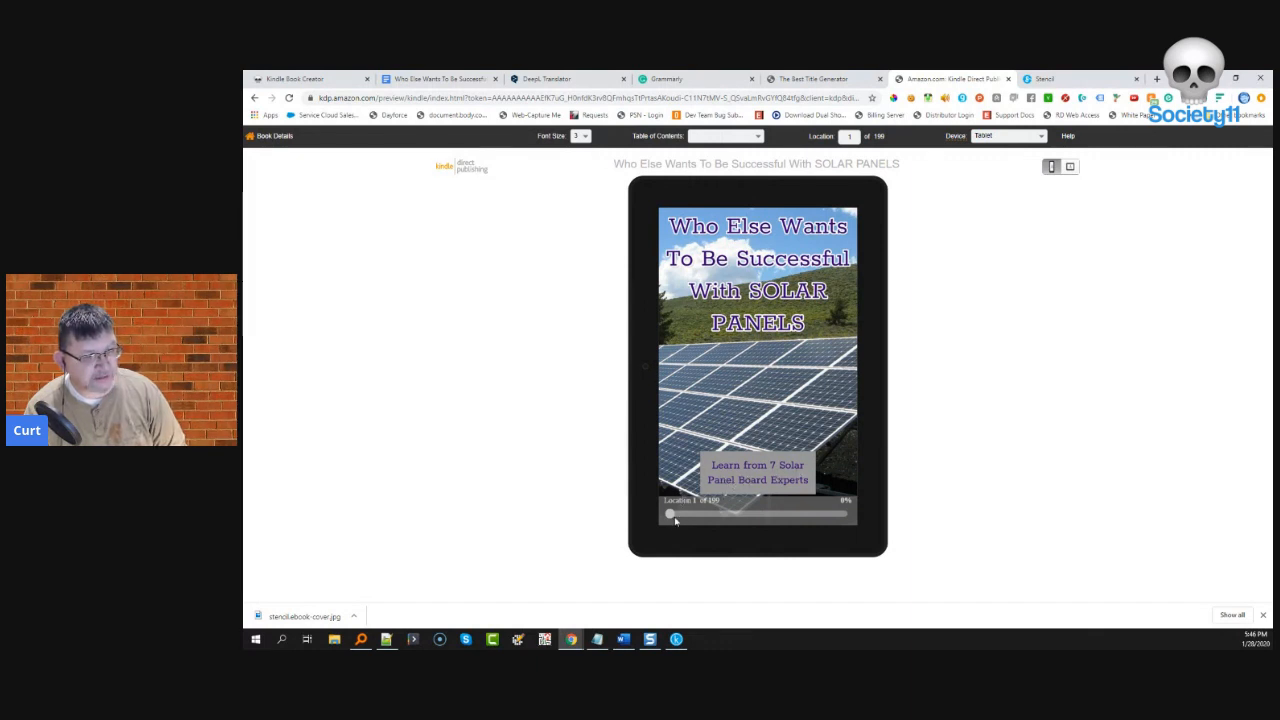
pyautogui.moveTo(670, 514); pyautogui.dragTo(677, 515)
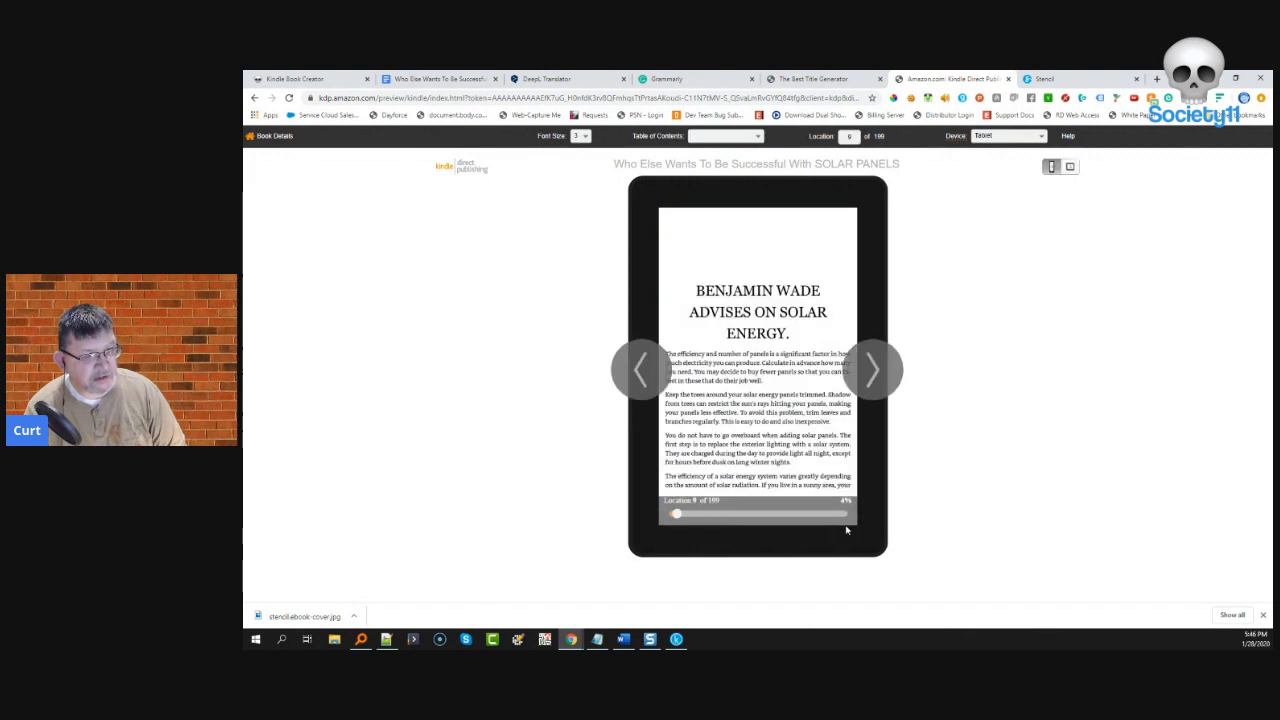
pyautogui.moveTo(864, 415)
pyautogui.click(872, 372)
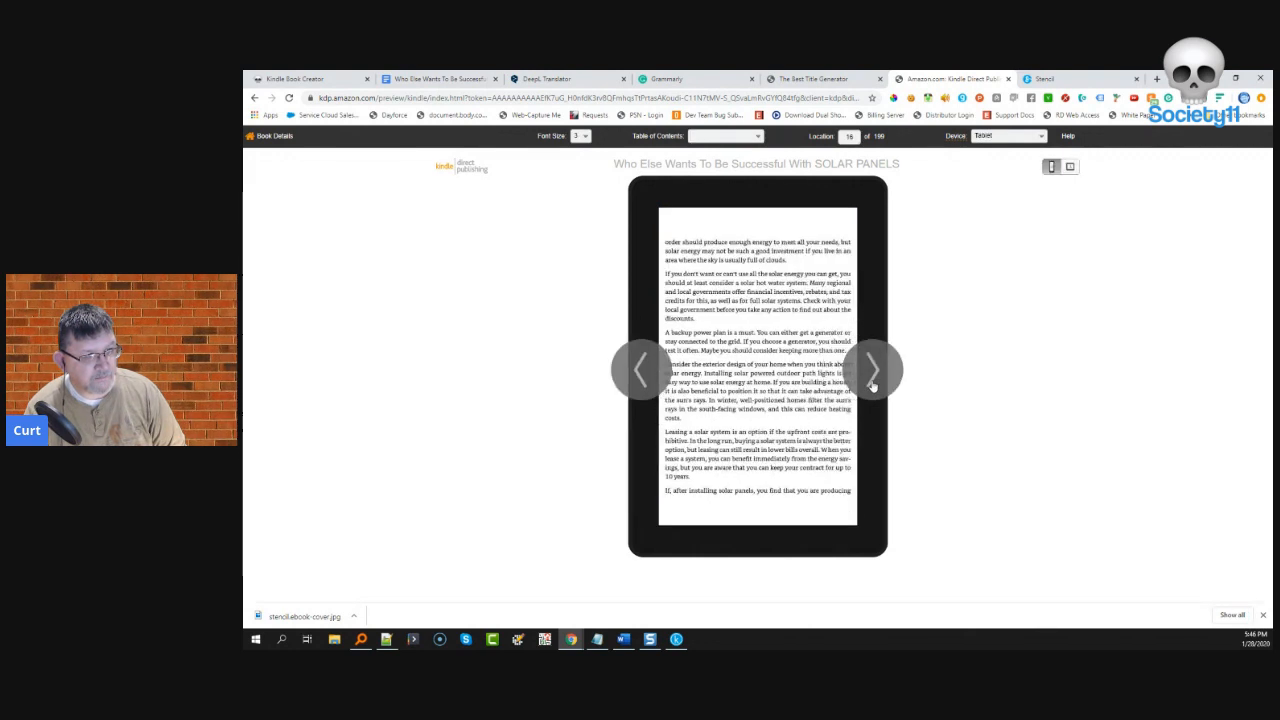
pyautogui.click(872, 372)
pyautogui.click(872, 385)
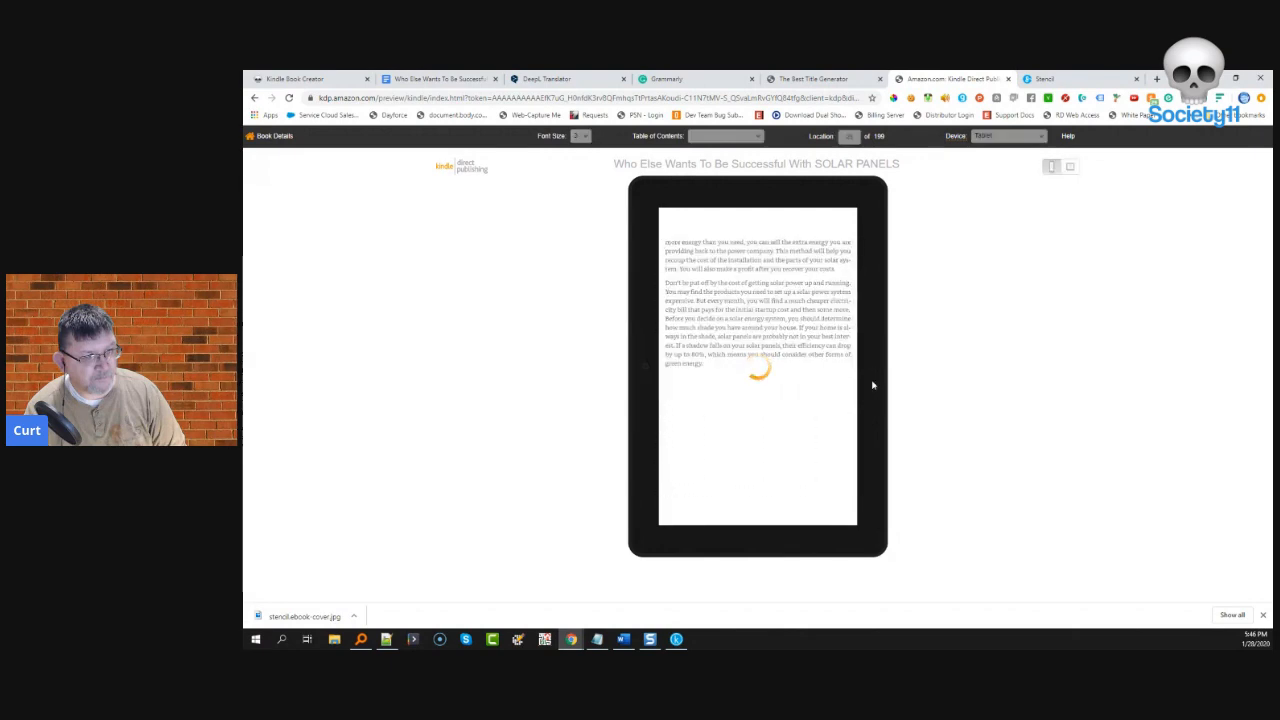
pyautogui.click(872, 385)
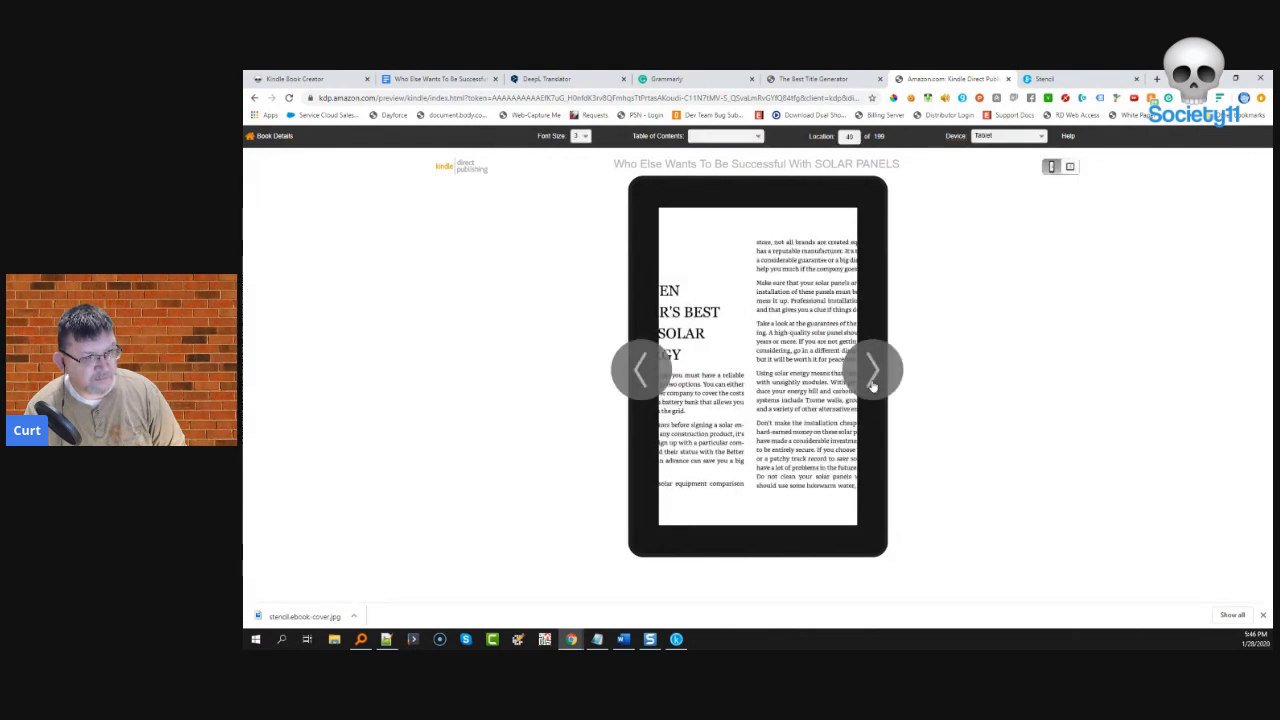
# - Page back through copyright and title pages to the cover, then return to content setup
pyautogui.click(652, 373)
pyautogui.click(652, 373)
pyautogui.click(652, 373)
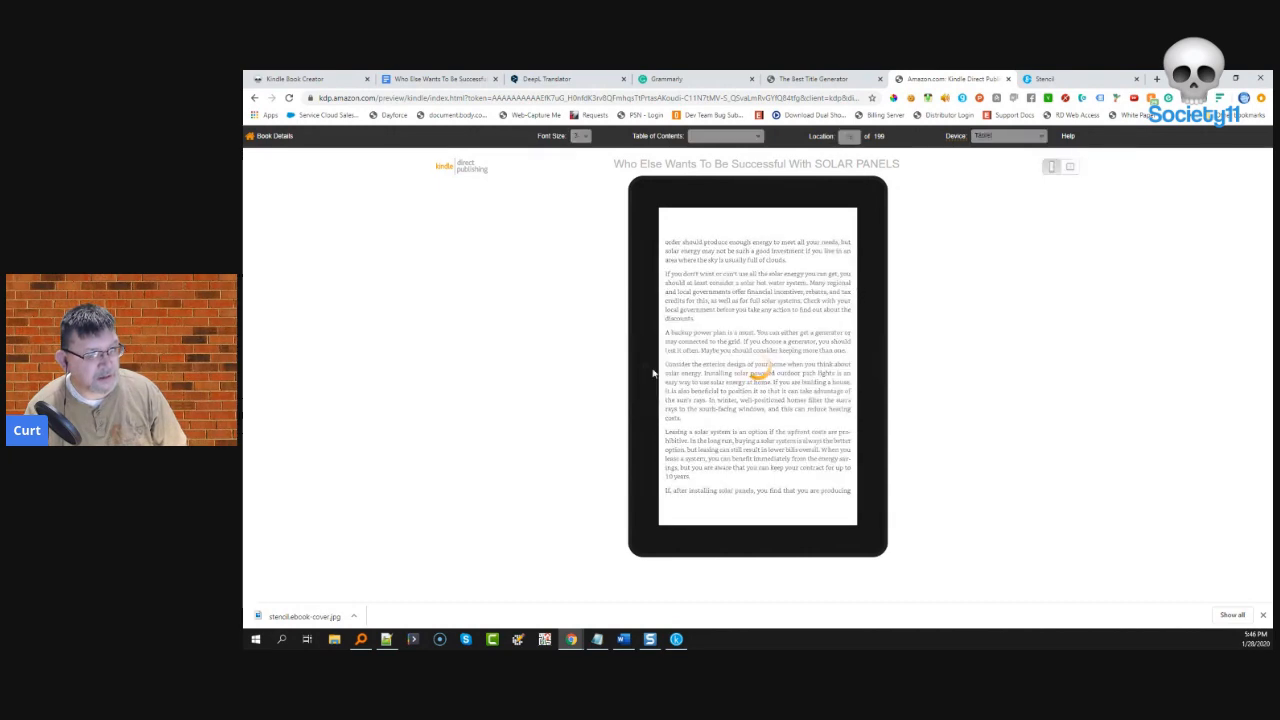
pyautogui.click(652, 373)
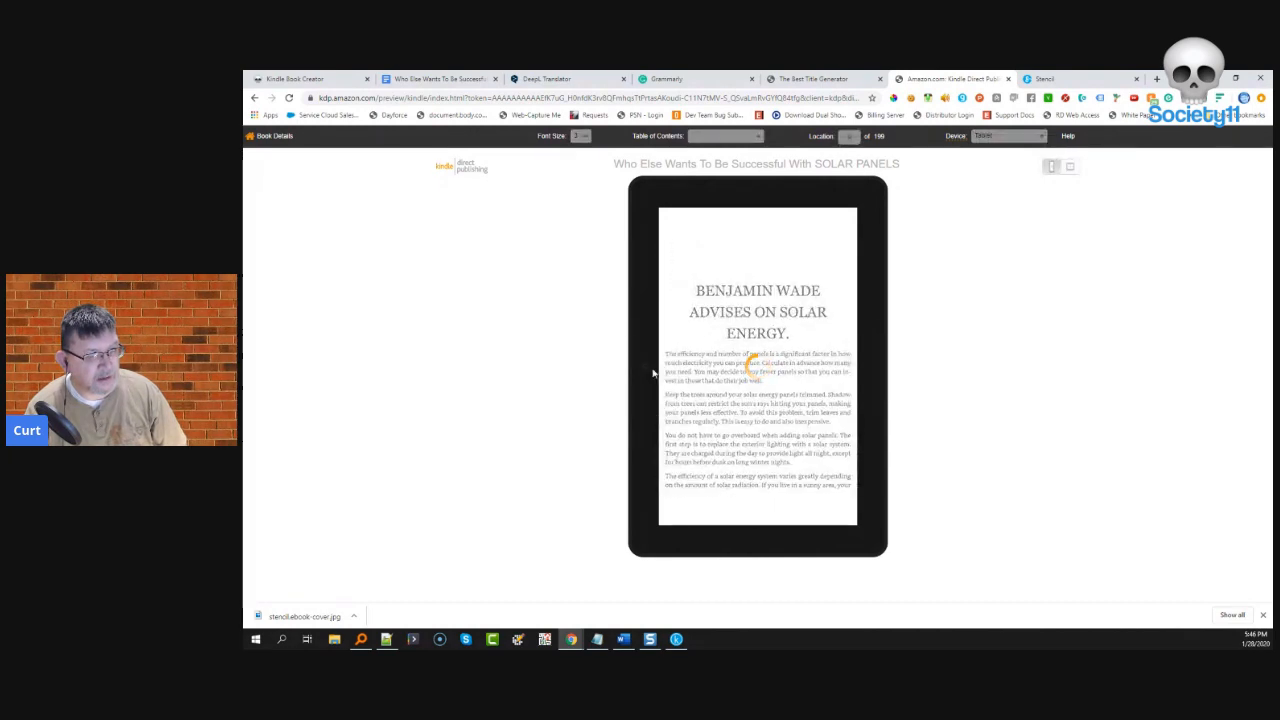
pyautogui.click(652, 373)
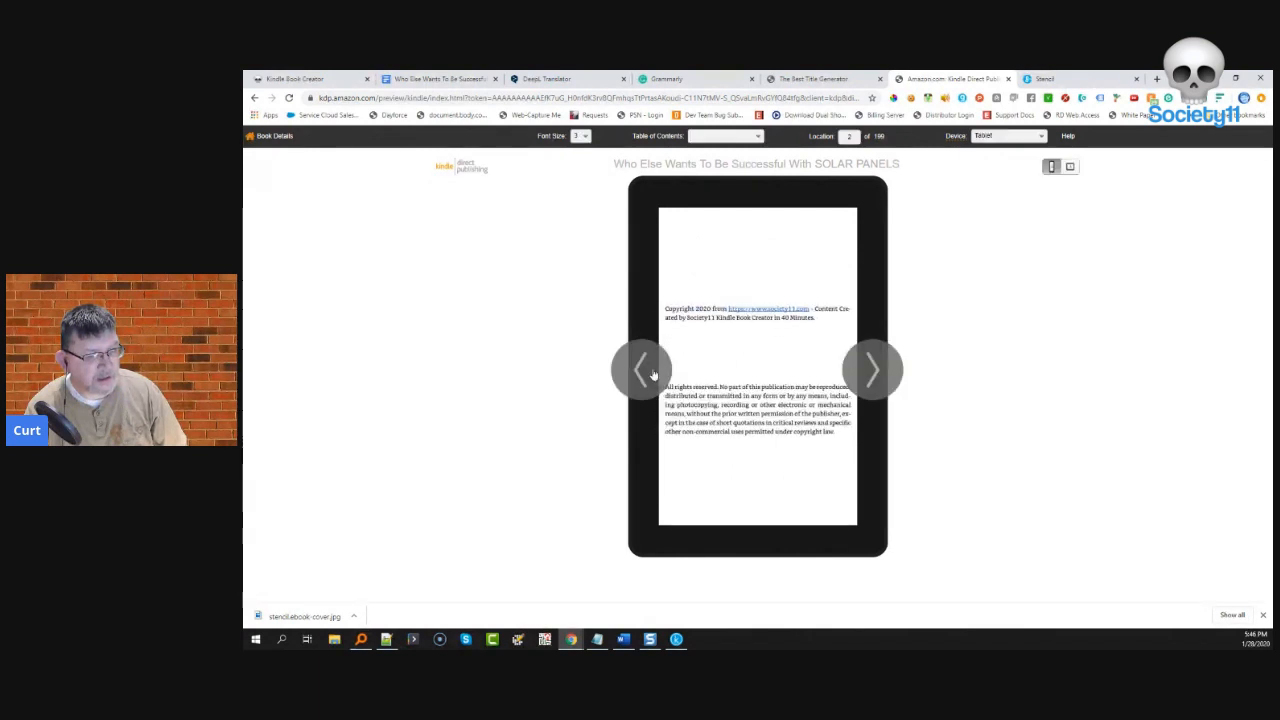
pyautogui.click(652, 373)
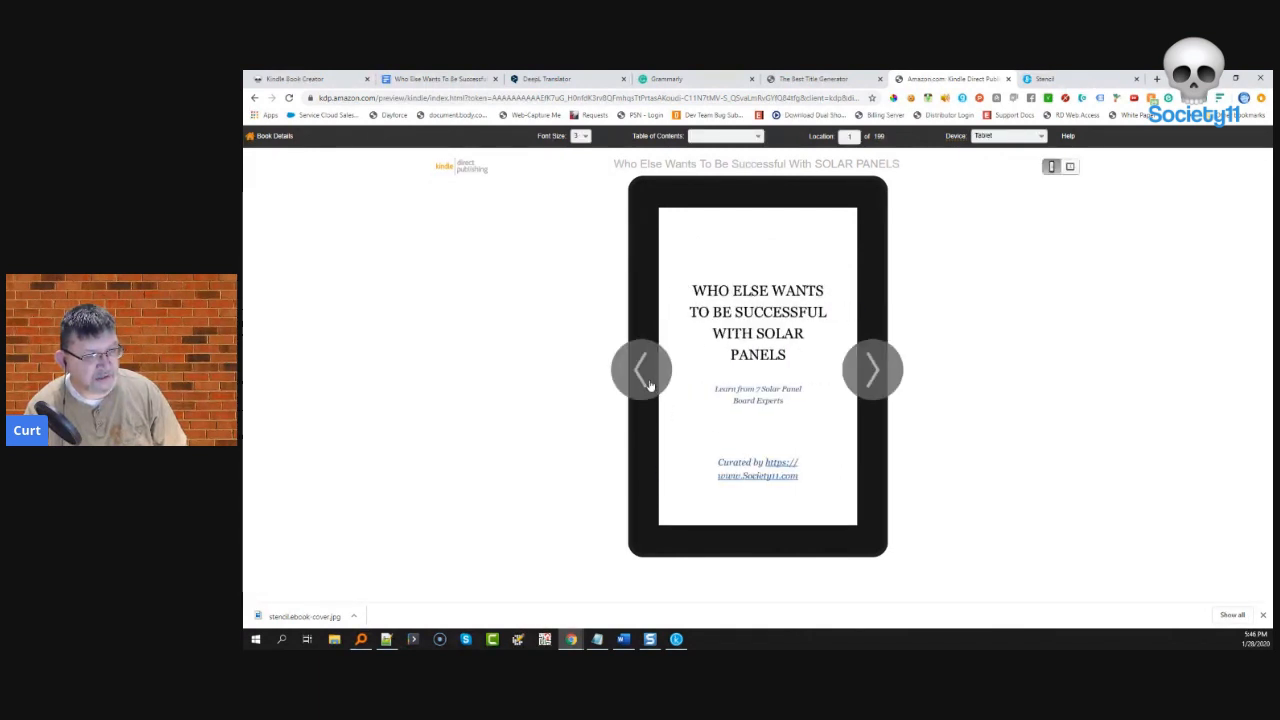
pyautogui.click(649, 384)
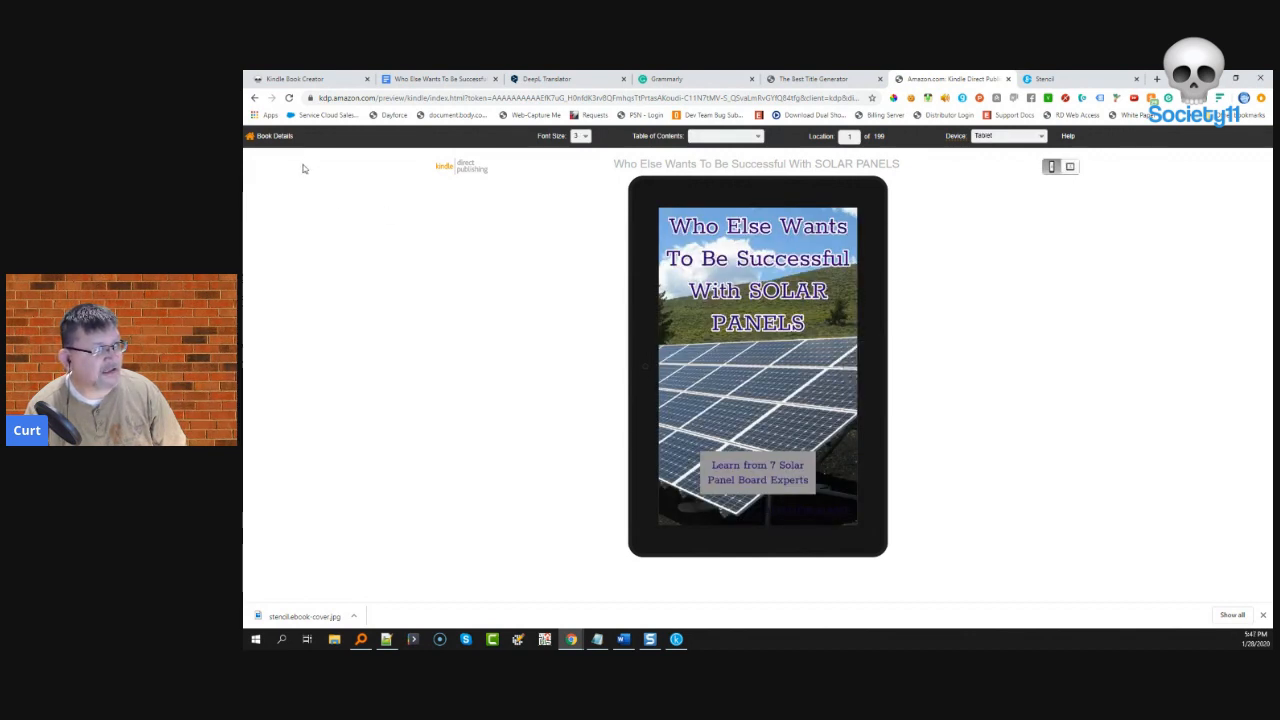
pyautogui.click(285, 138)
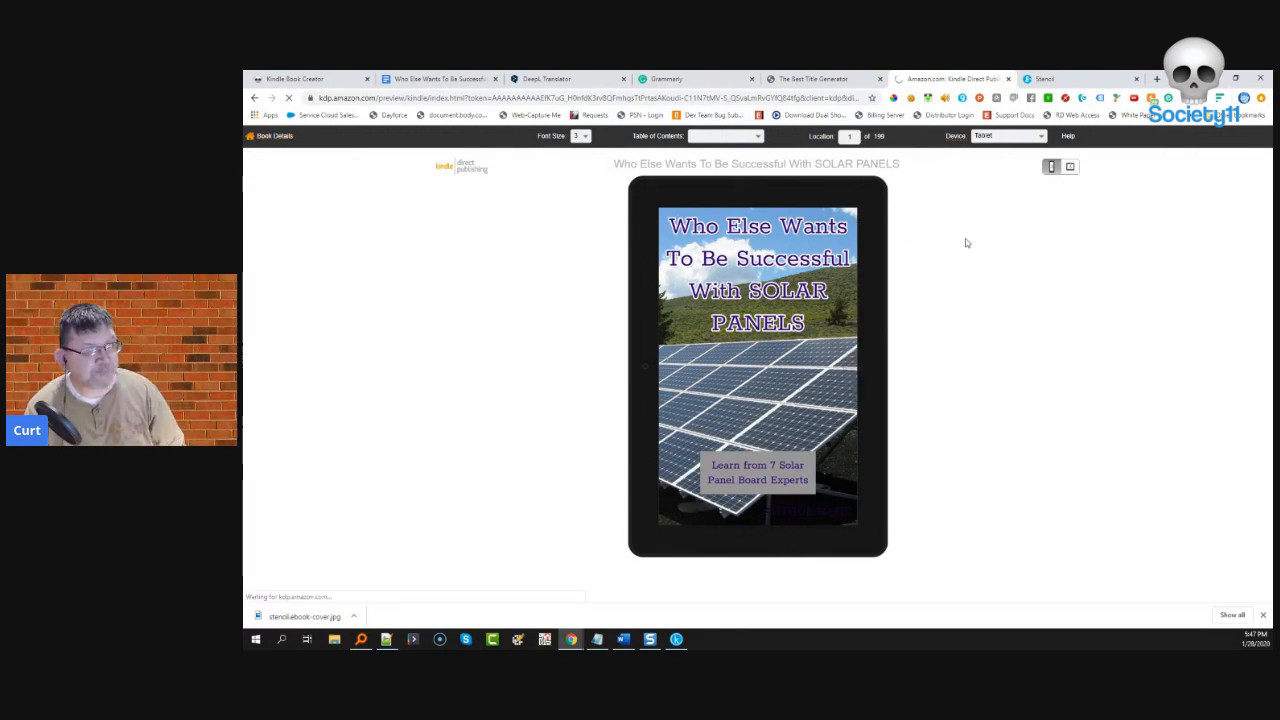
# - Save the completed eBook content with Save and Continue to reach the Pricing page
pyautogui.scroll(-8, 800, 430)
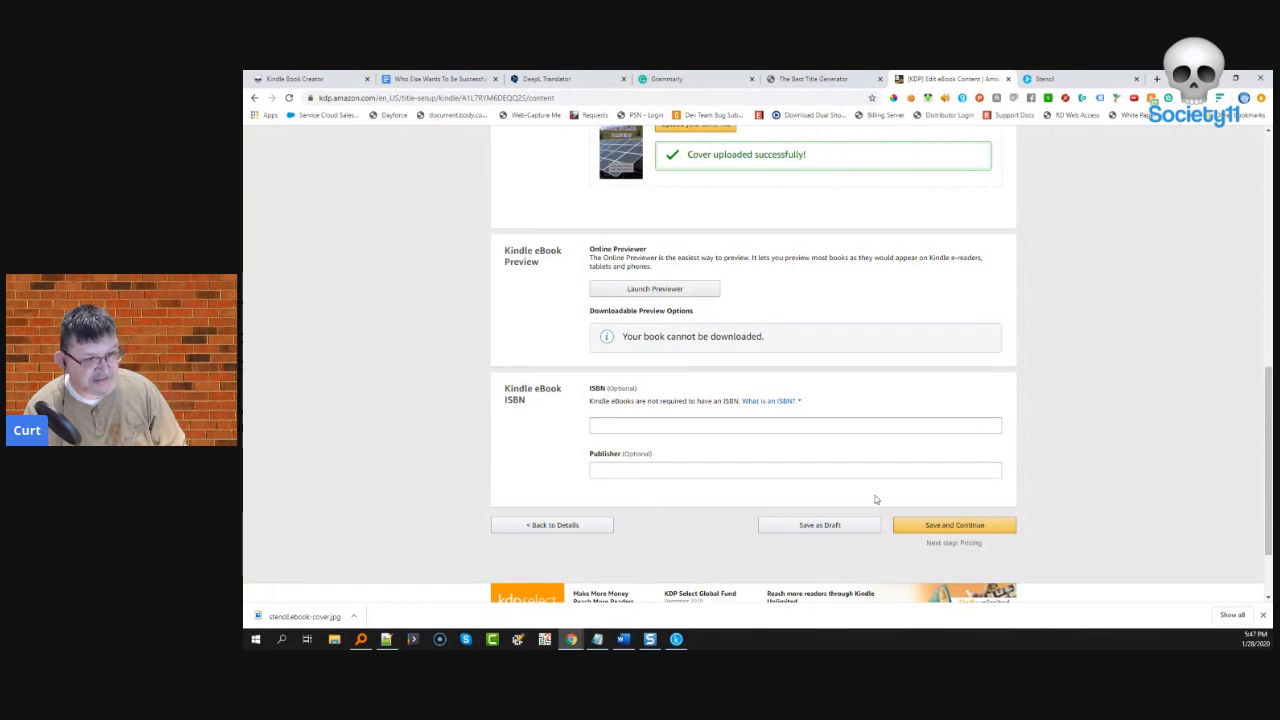
pyautogui.click(968, 527)
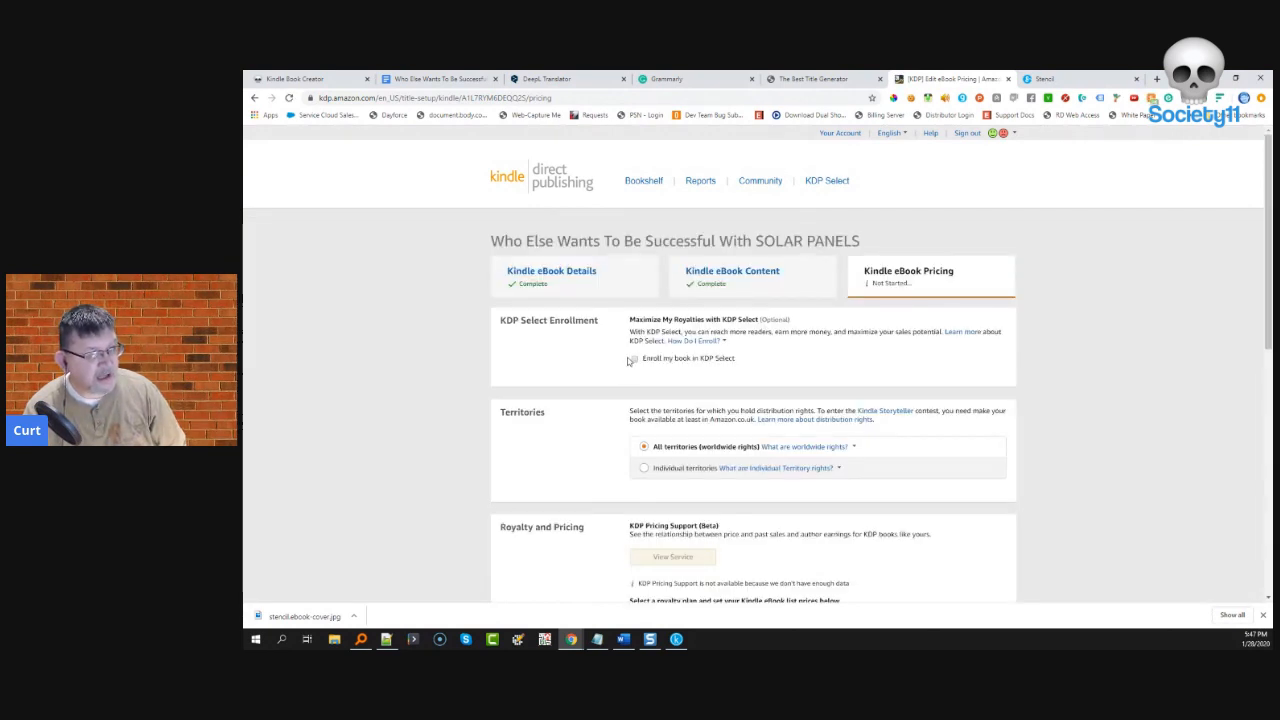
# - Review the KDP Select enrollment help note, leaving enrollment unchecked
pyautogui.click(692, 340)
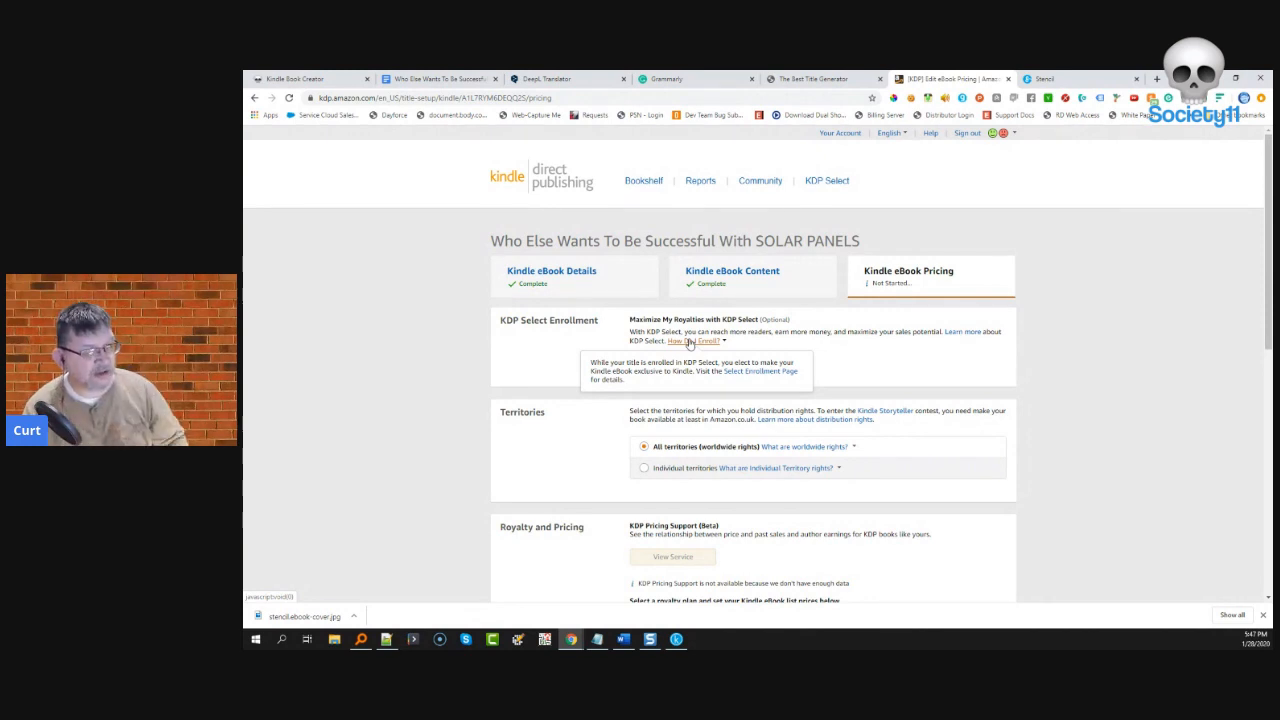
pyautogui.click(753, 342)
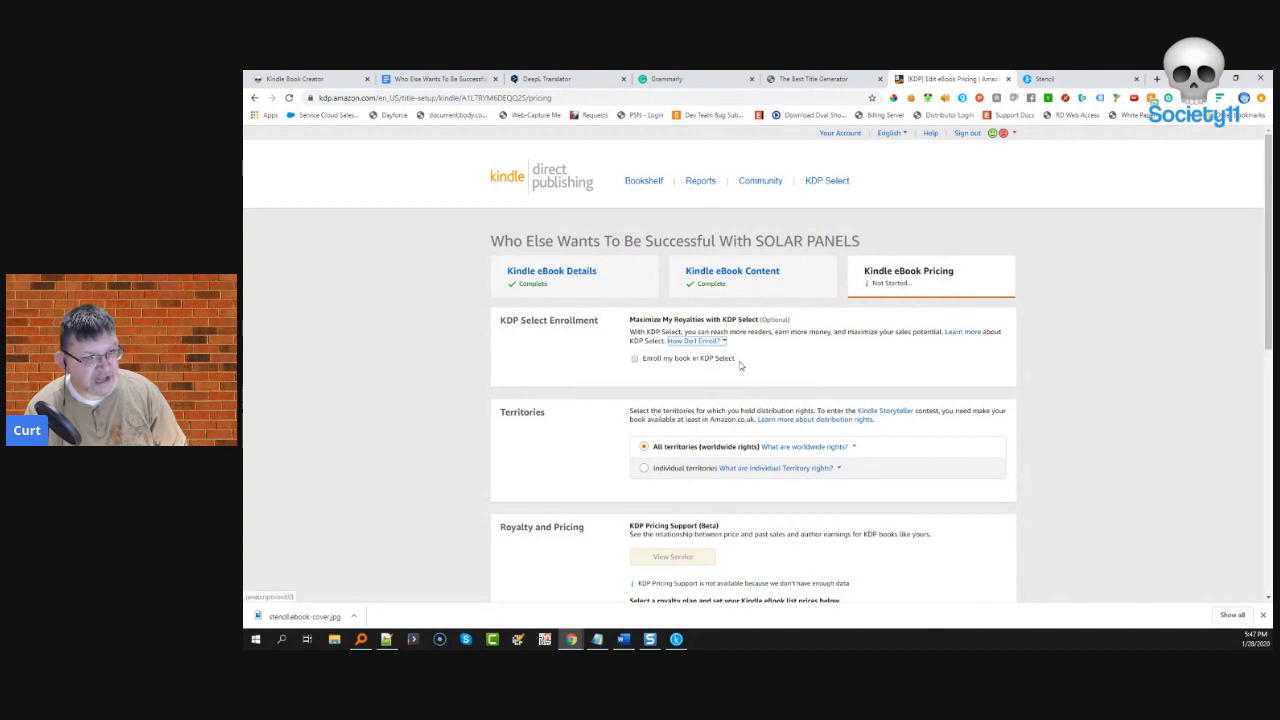
pyautogui.moveTo(744, 362); pyautogui.dragTo(643, 367)
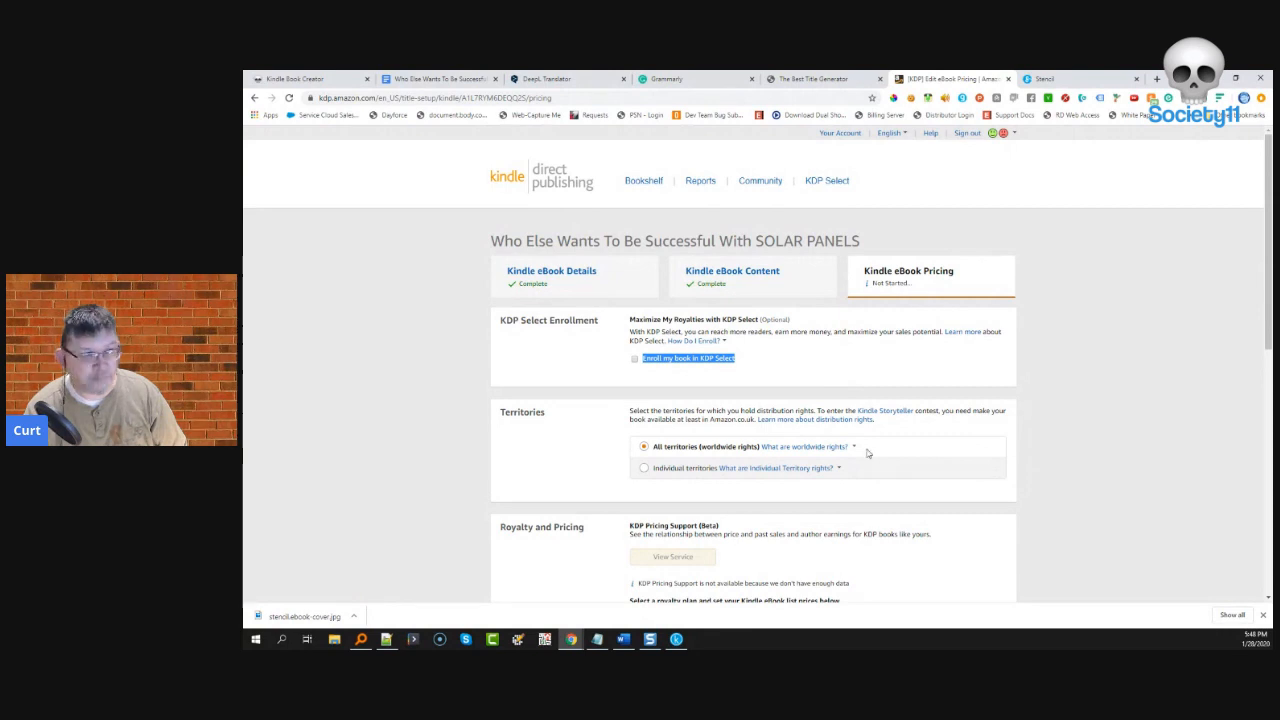
pyautogui.moveTo(865, 451)
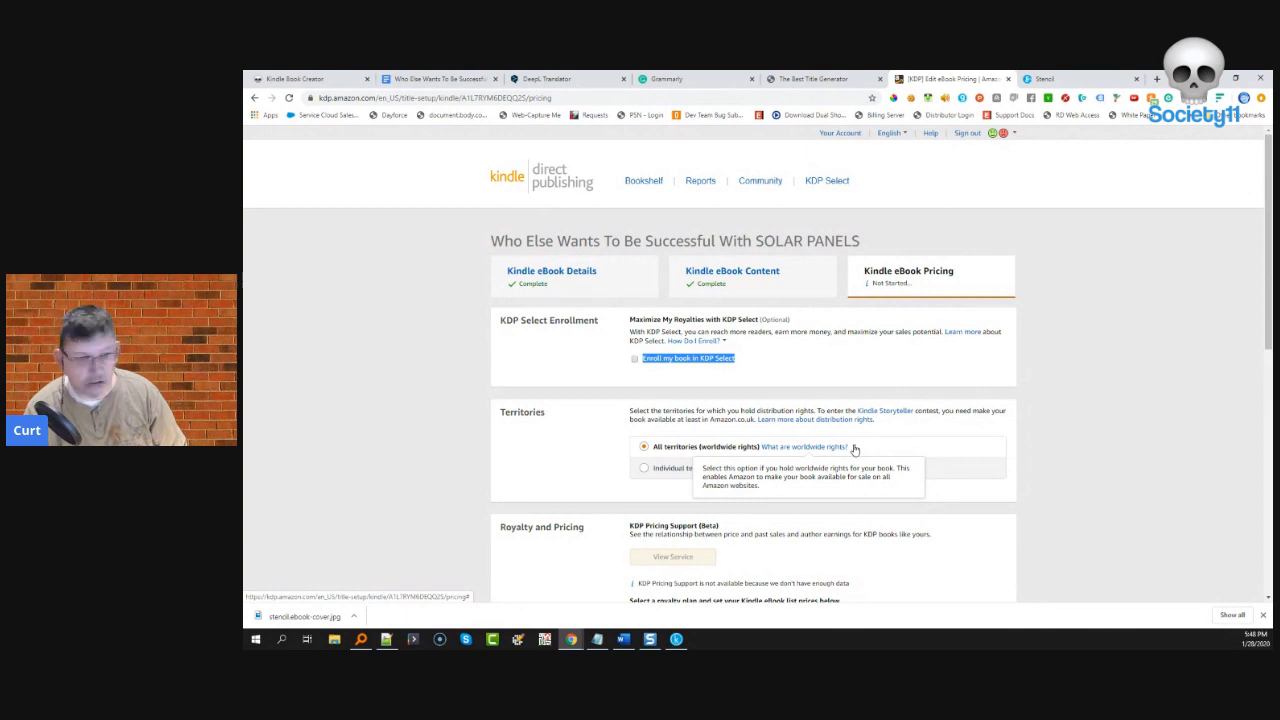
# - Compare the 35% and 70% royalty plan options
pyautogui.scroll(-1, 855, 450)
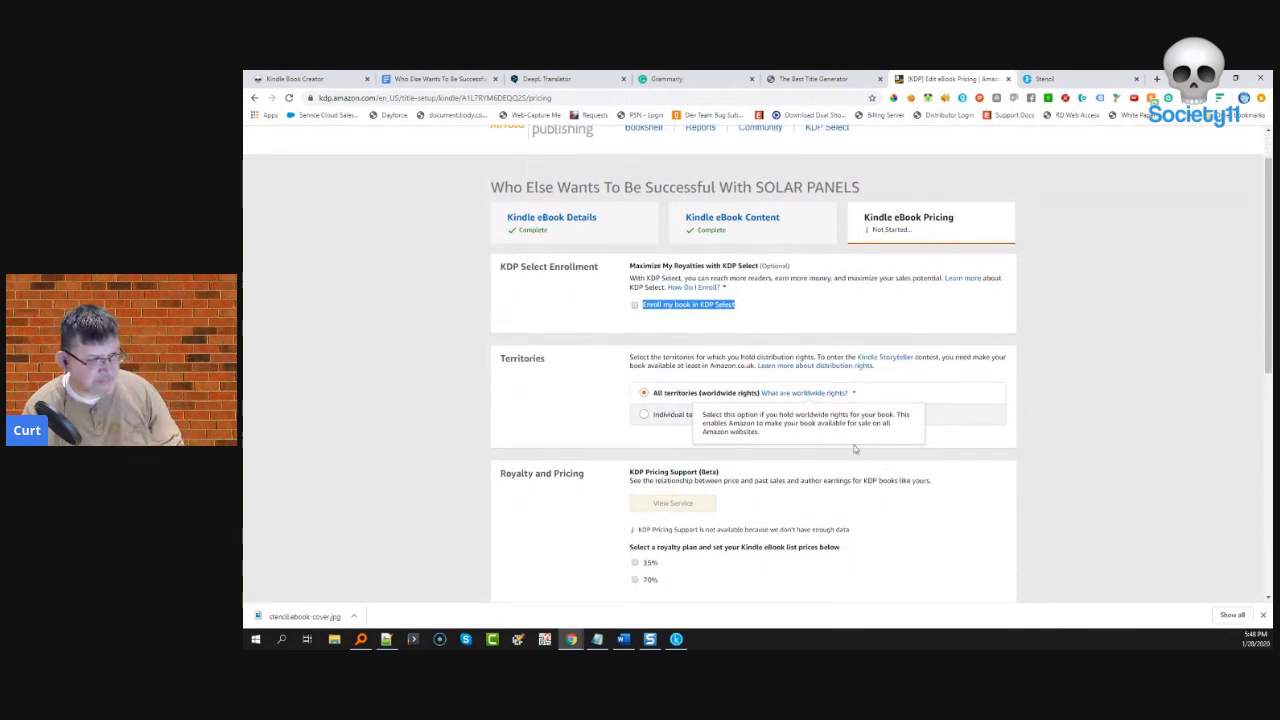
pyautogui.scroll(-1, 600, 480)
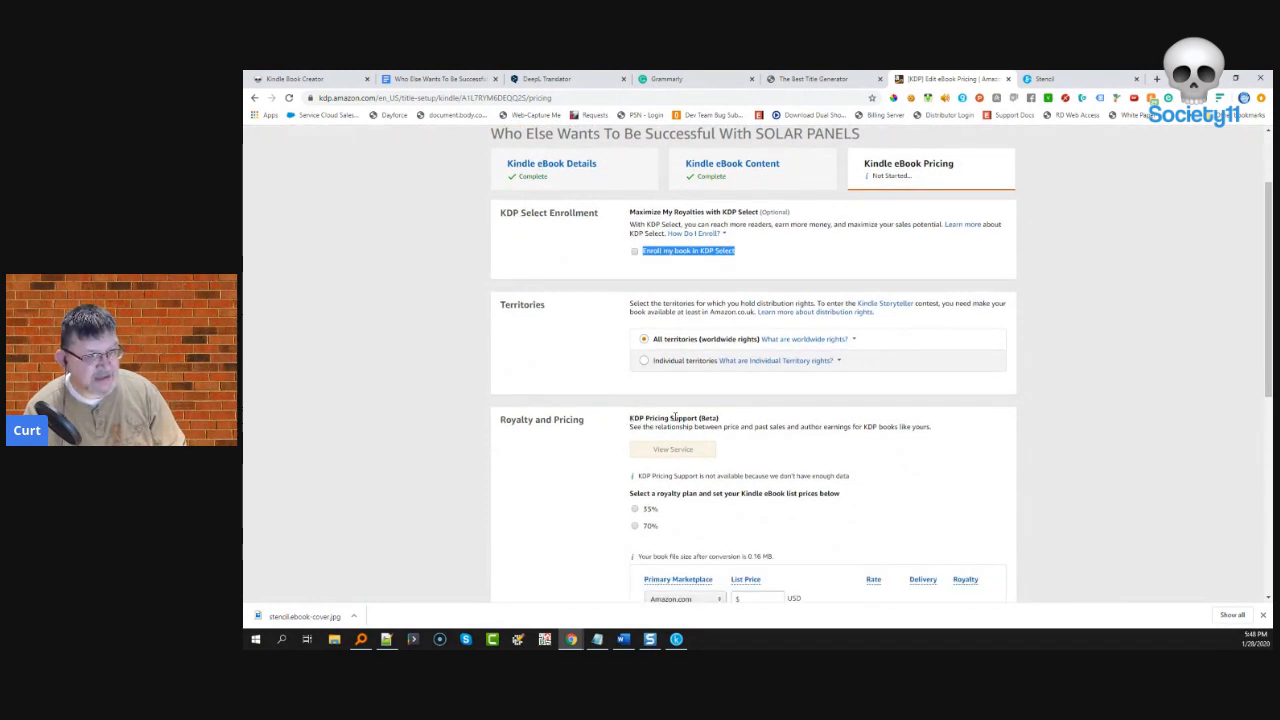
pyautogui.scroll(-2, 718, 420)
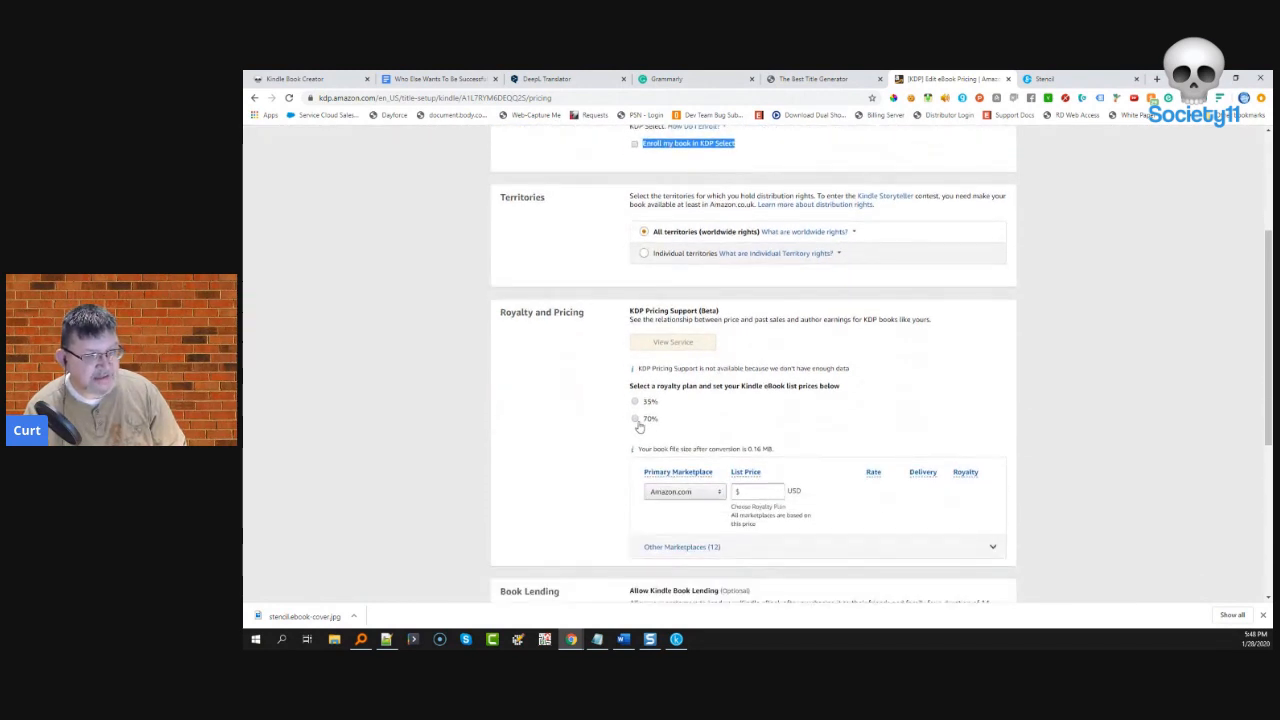
pyautogui.click(634, 403)
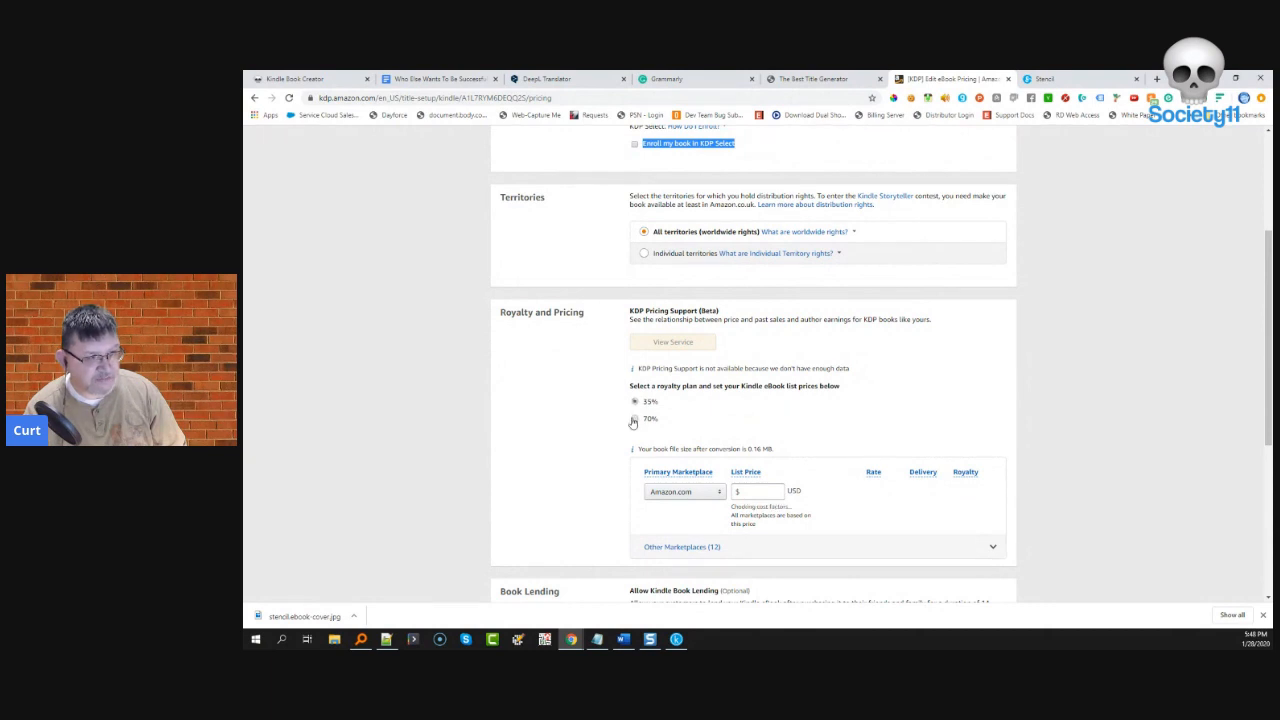
pyautogui.click(634, 422)
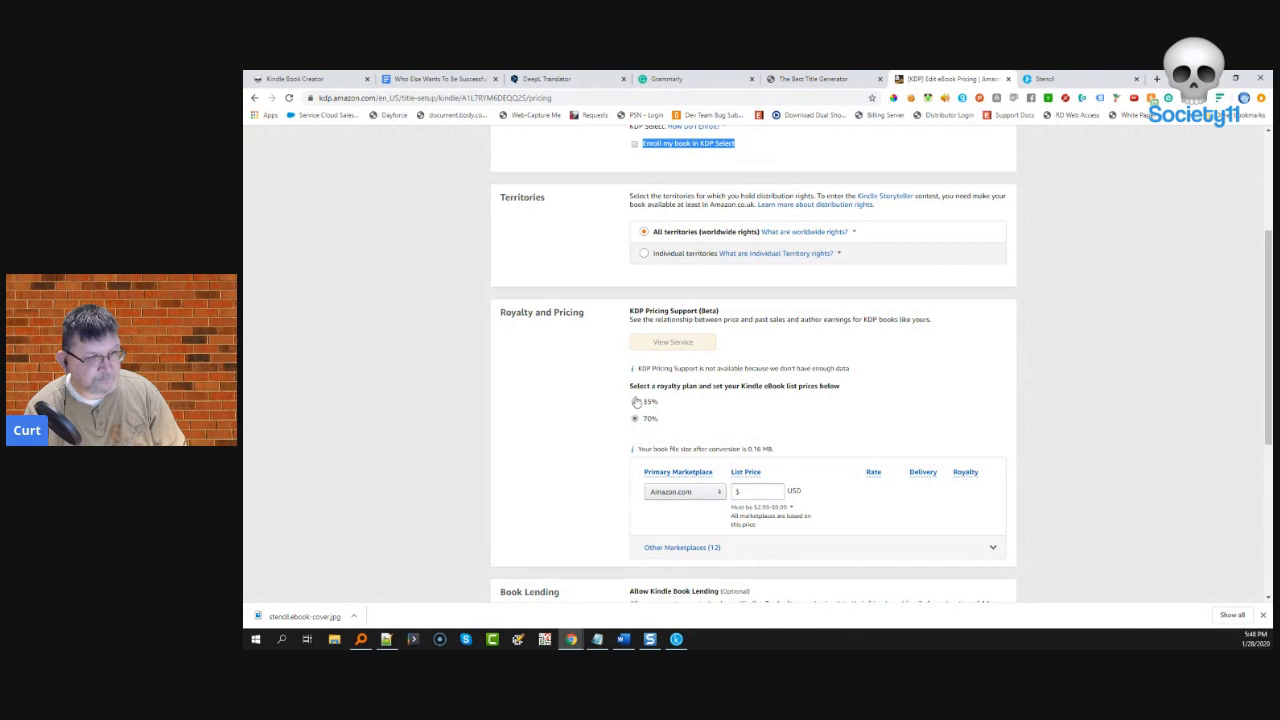
pyautogui.click(635, 402)
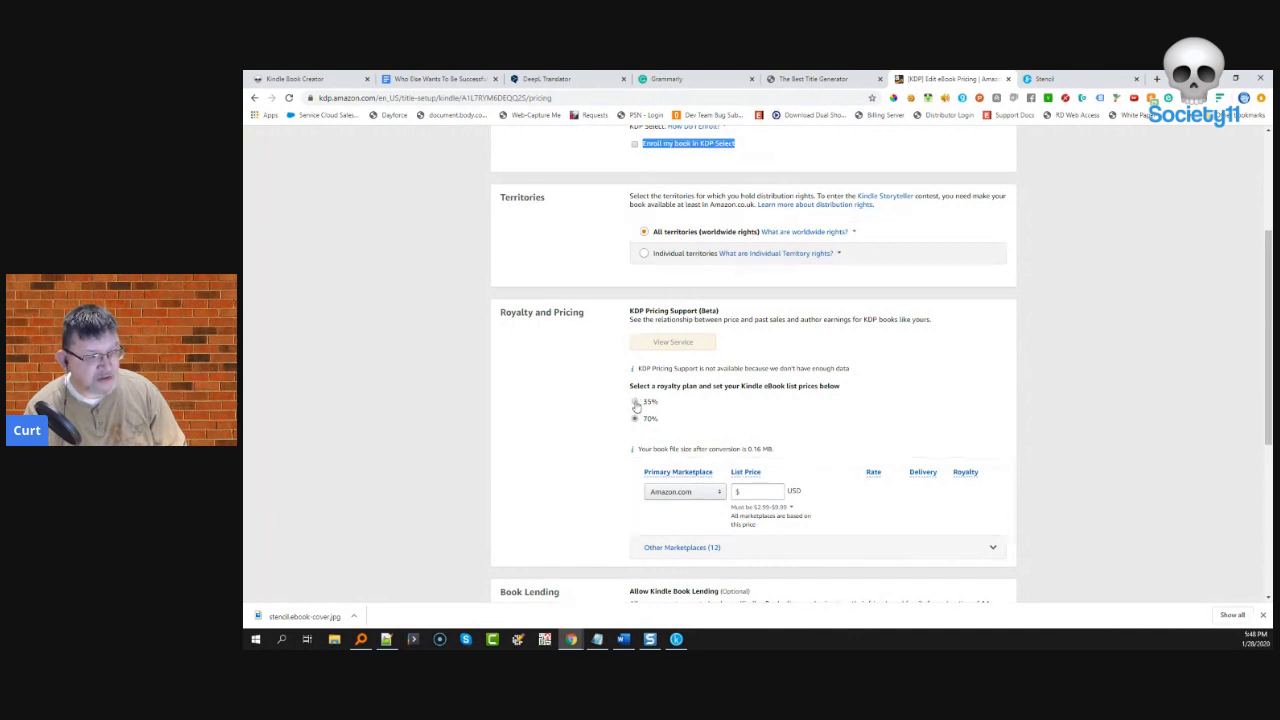
# - Read the limited price-range explanation while toggling between 70% and 35% royalty
pyautogui.click(757, 506)
pyautogui.click(751, 493)
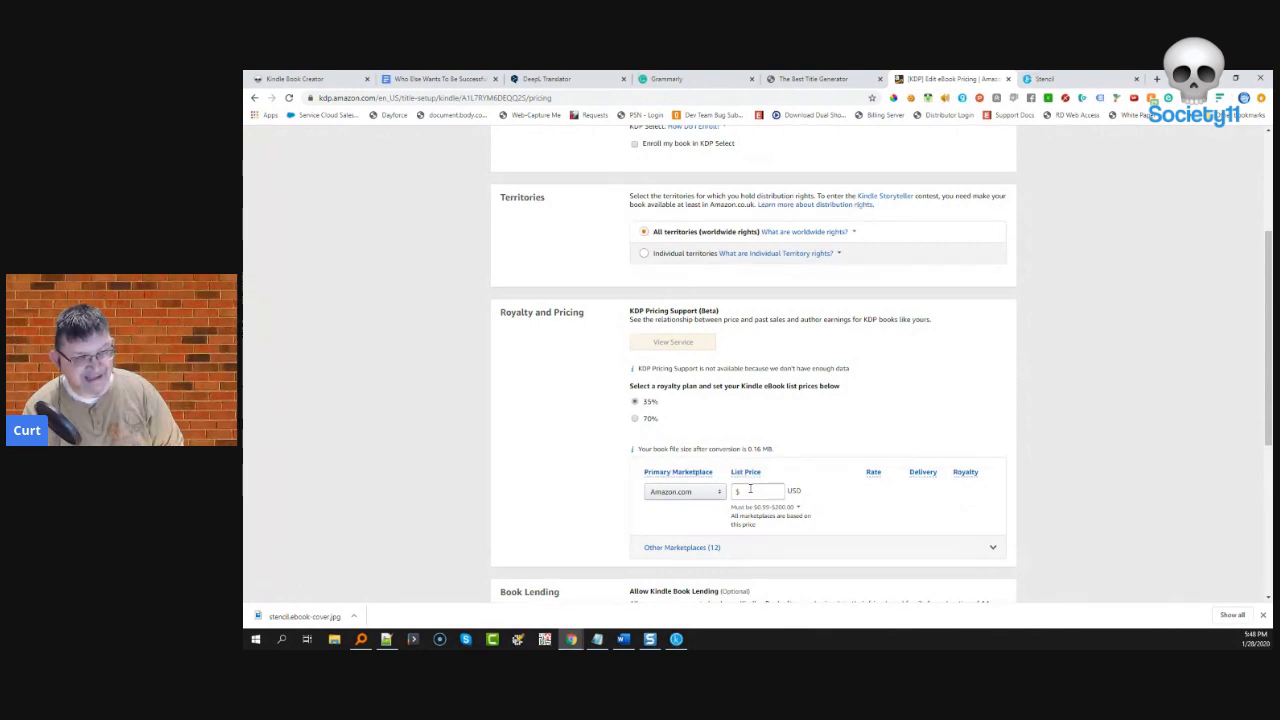
pyautogui.click(788, 507)
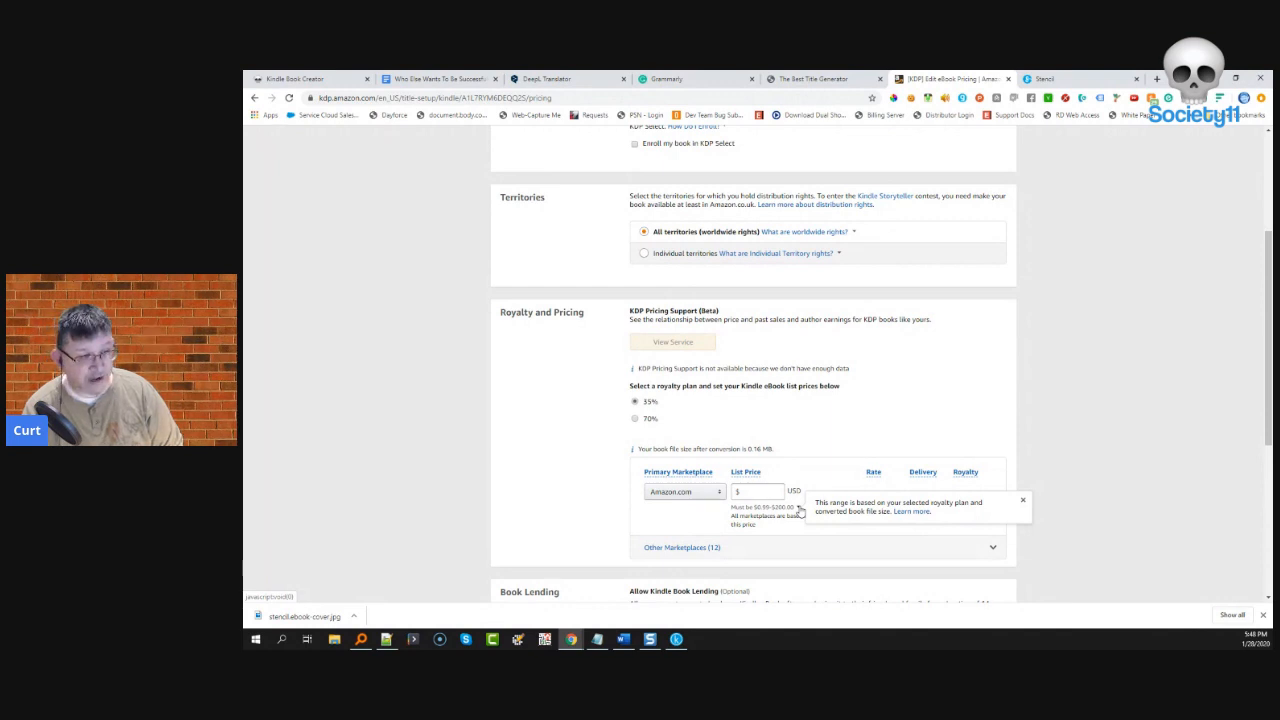
pyautogui.click(698, 463)
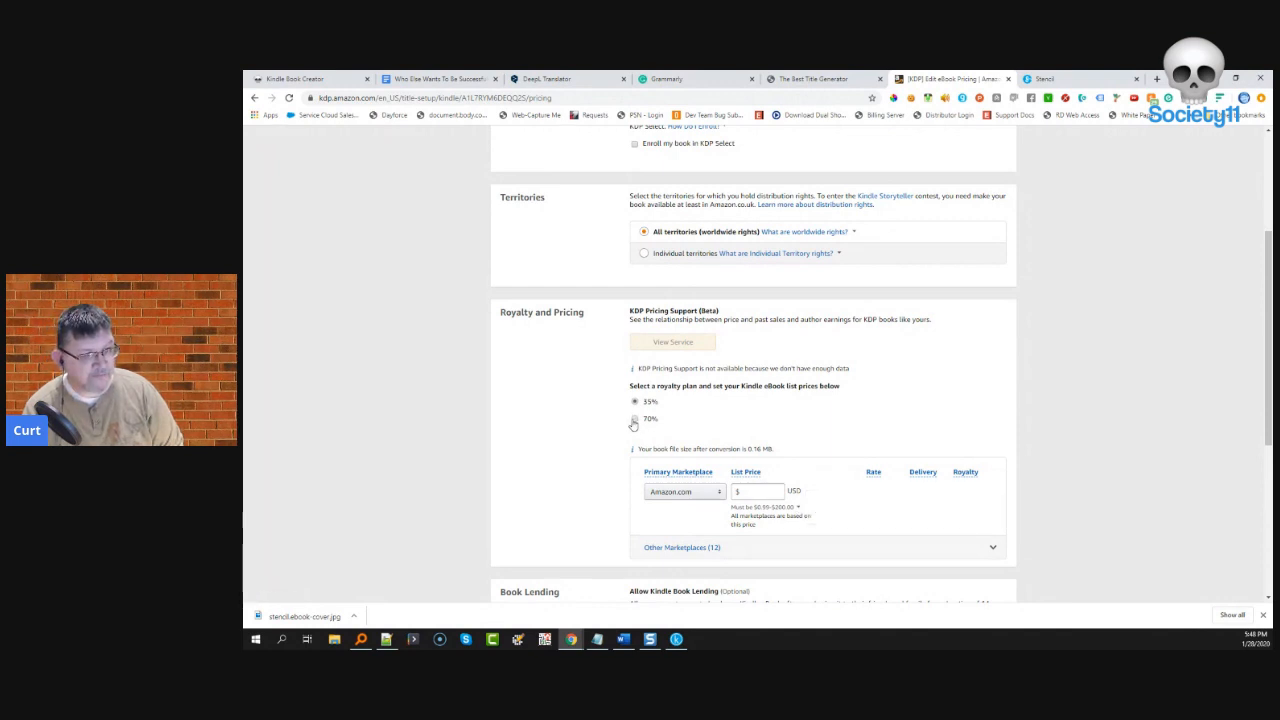
pyautogui.click(634, 420)
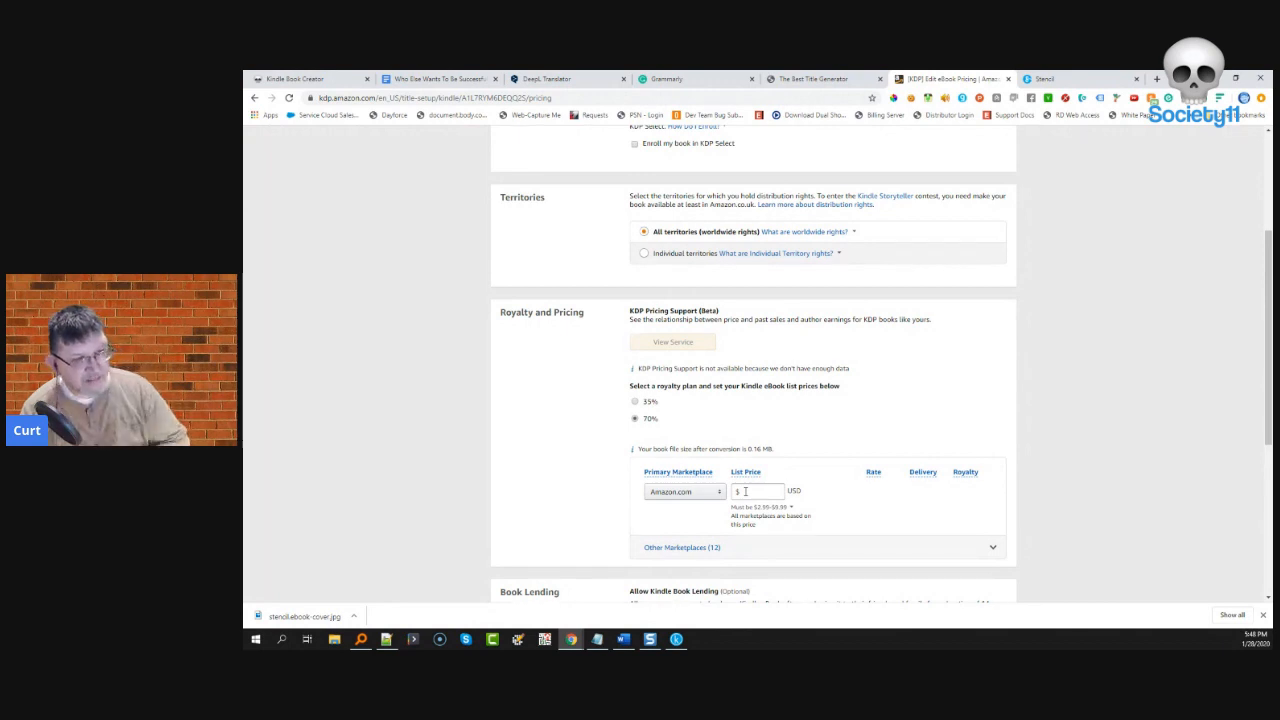
pyautogui.moveTo(786, 514)
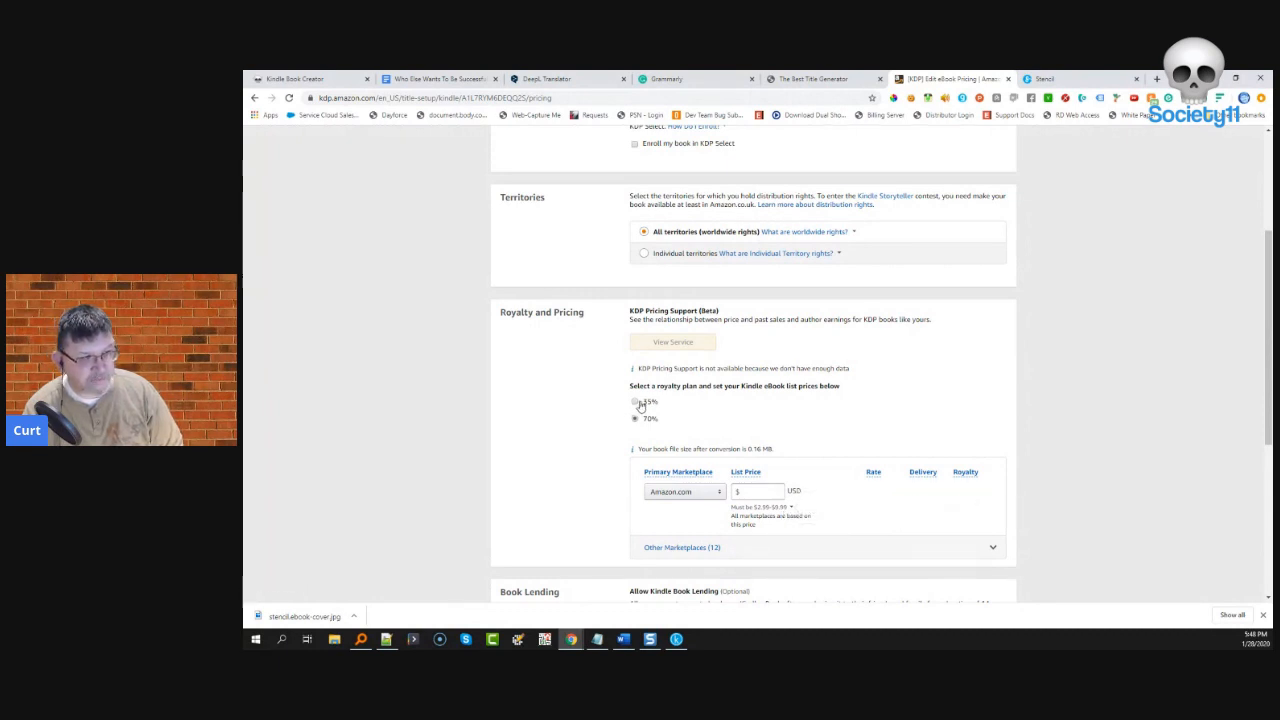
pyautogui.click(636, 402)
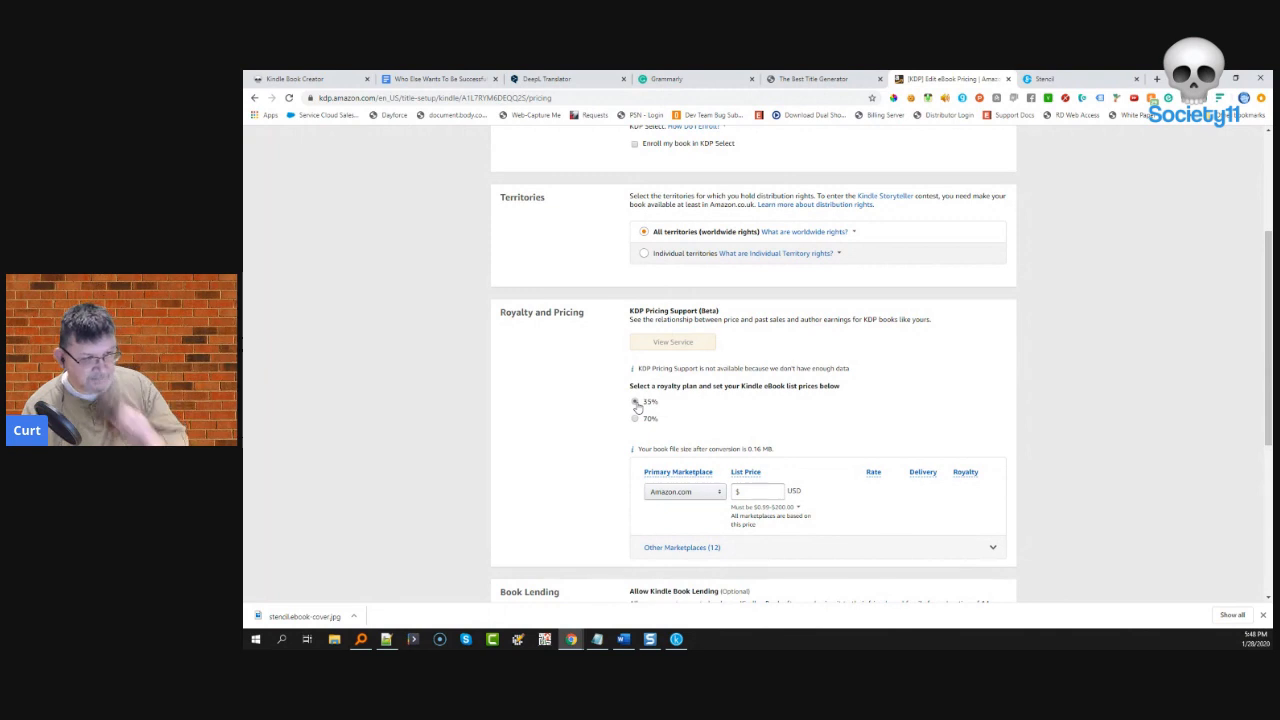
# - Enter a $2.99 Amazon.com list price on the 70% plan, comparing $1.05 and $2.08 royalties
pyautogui.click(753, 492)
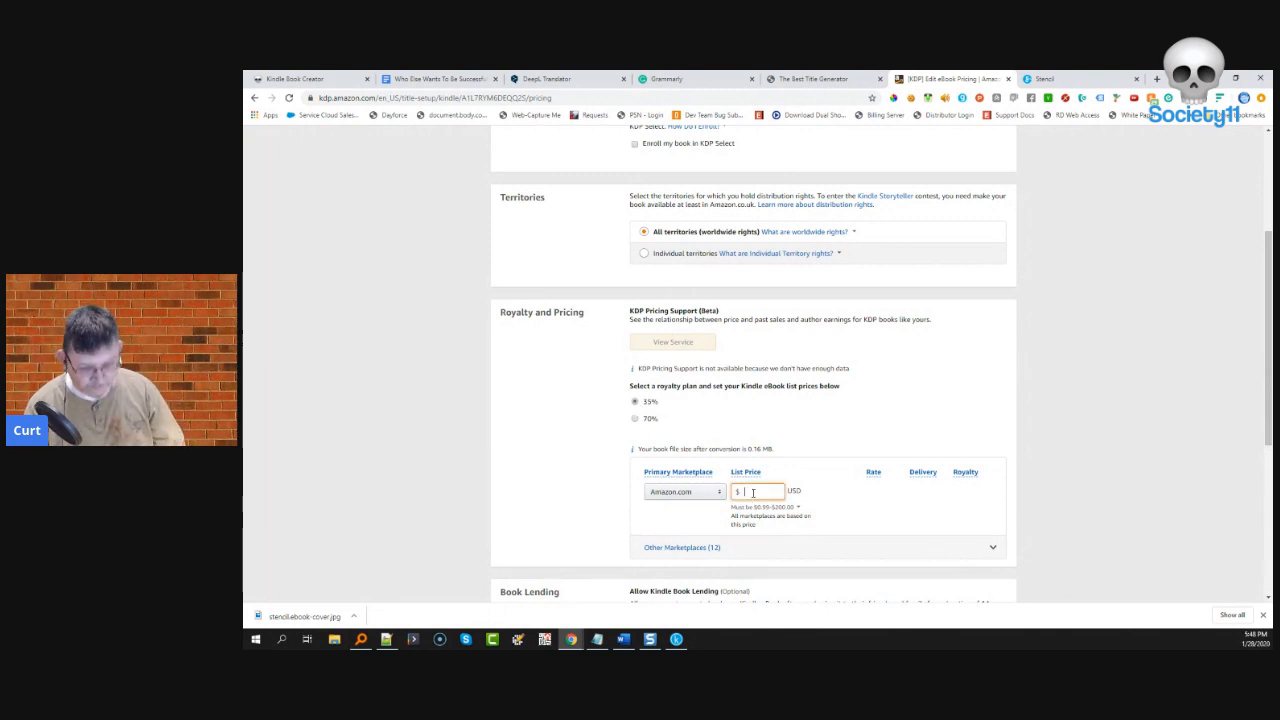
pyautogui.write('.99')
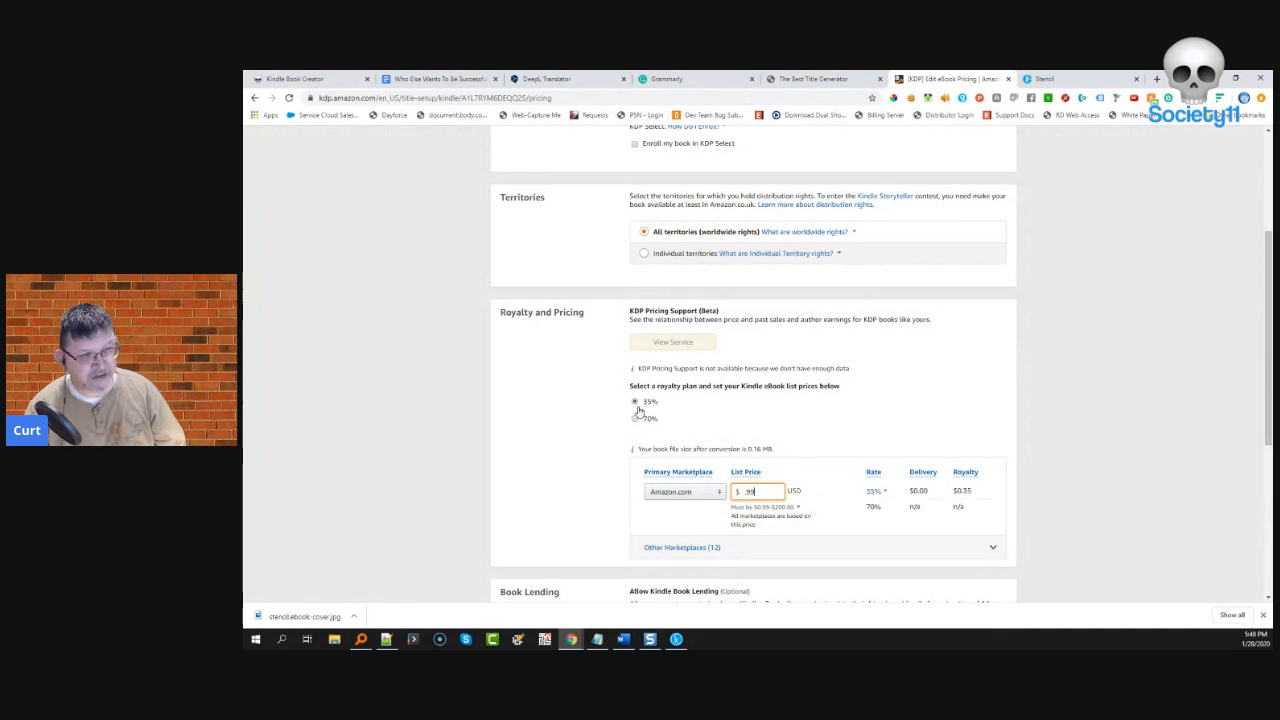
pyautogui.click(635, 419)
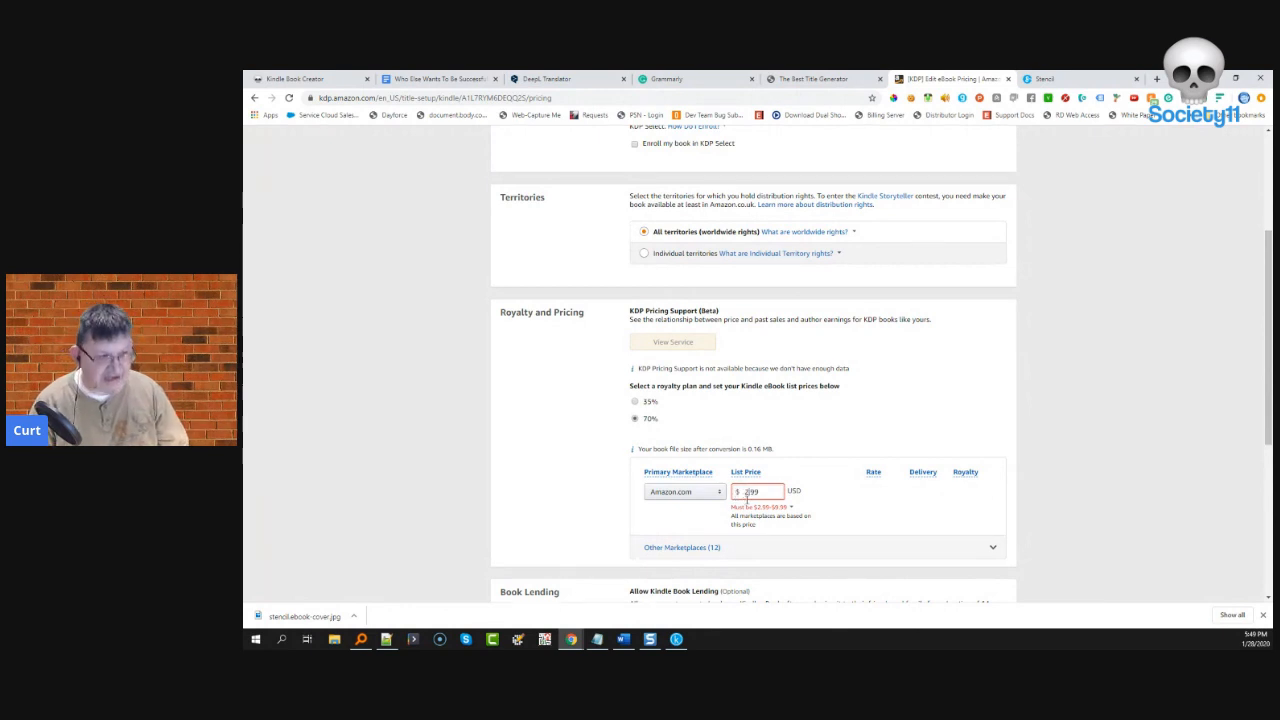
pyautogui.click(790, 471)
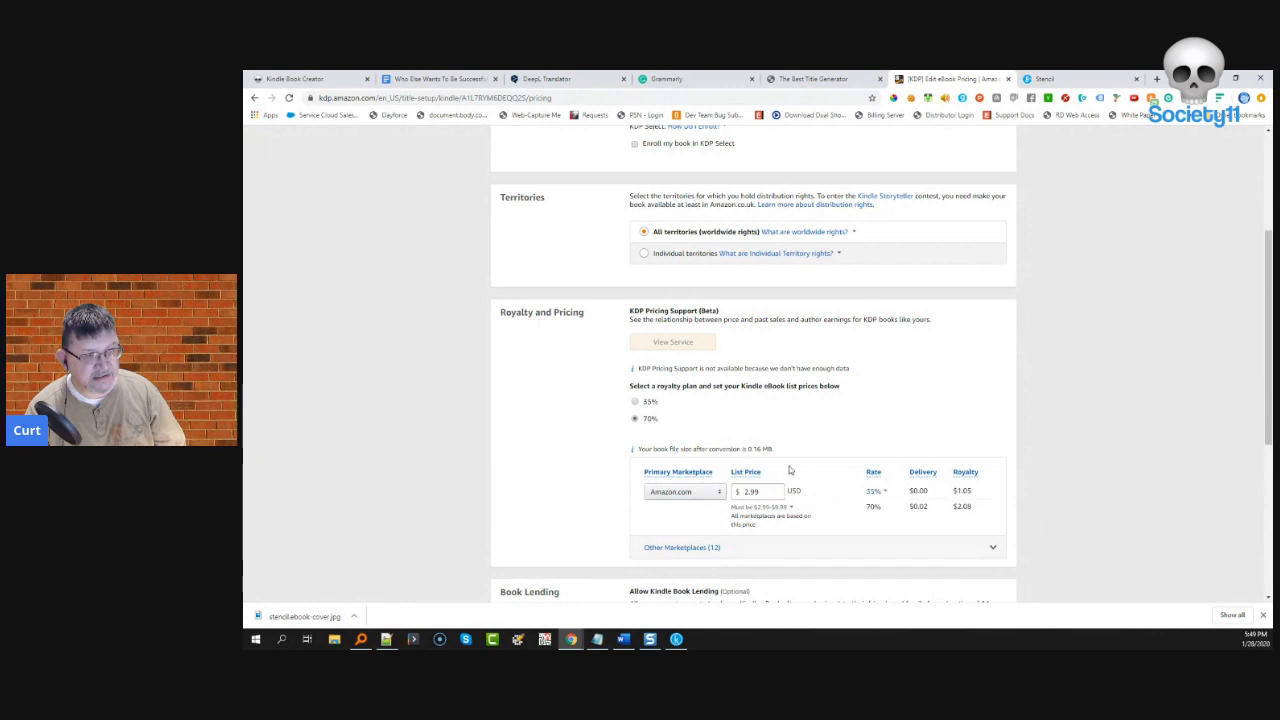
pyautogui.moveTo(980, 494); pyautogui.dragTo(953, 491)
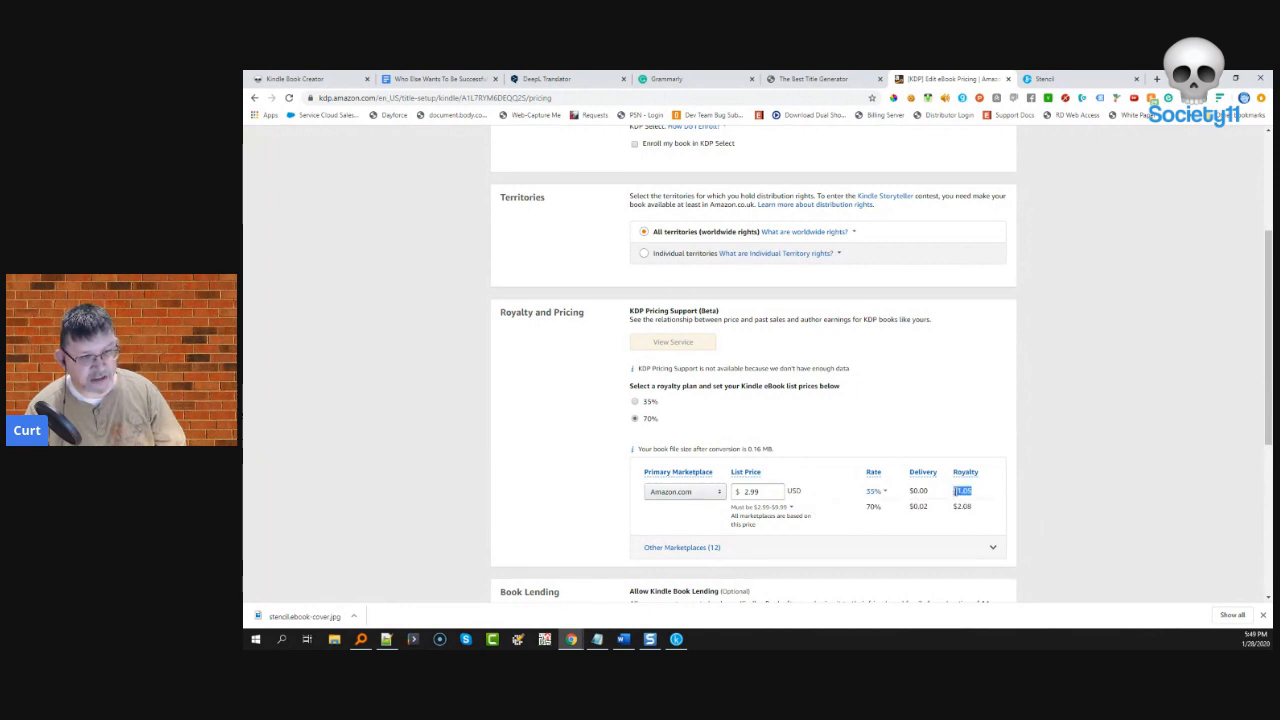
pyautogui.click(976, 507)
pyautogui.moveTo(976, 507); pyautogui.dragTo(942, 513)
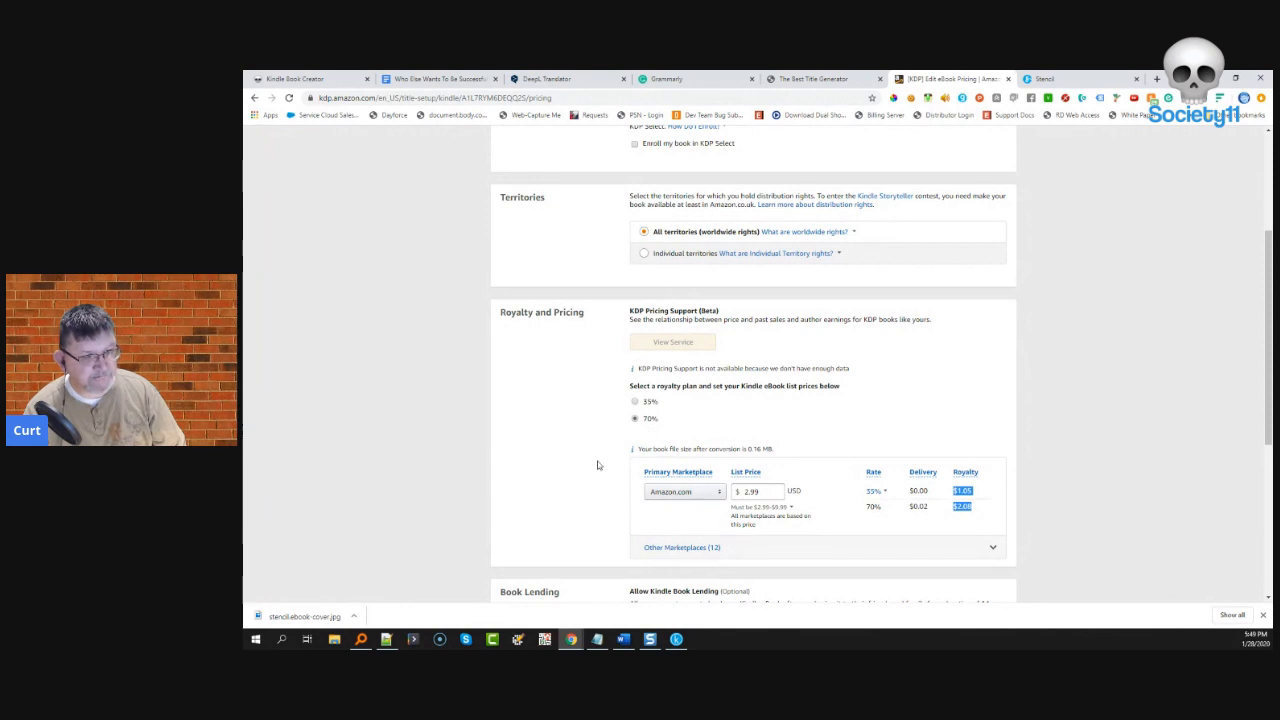
pyautogui.scroll(-1, 600, 462)
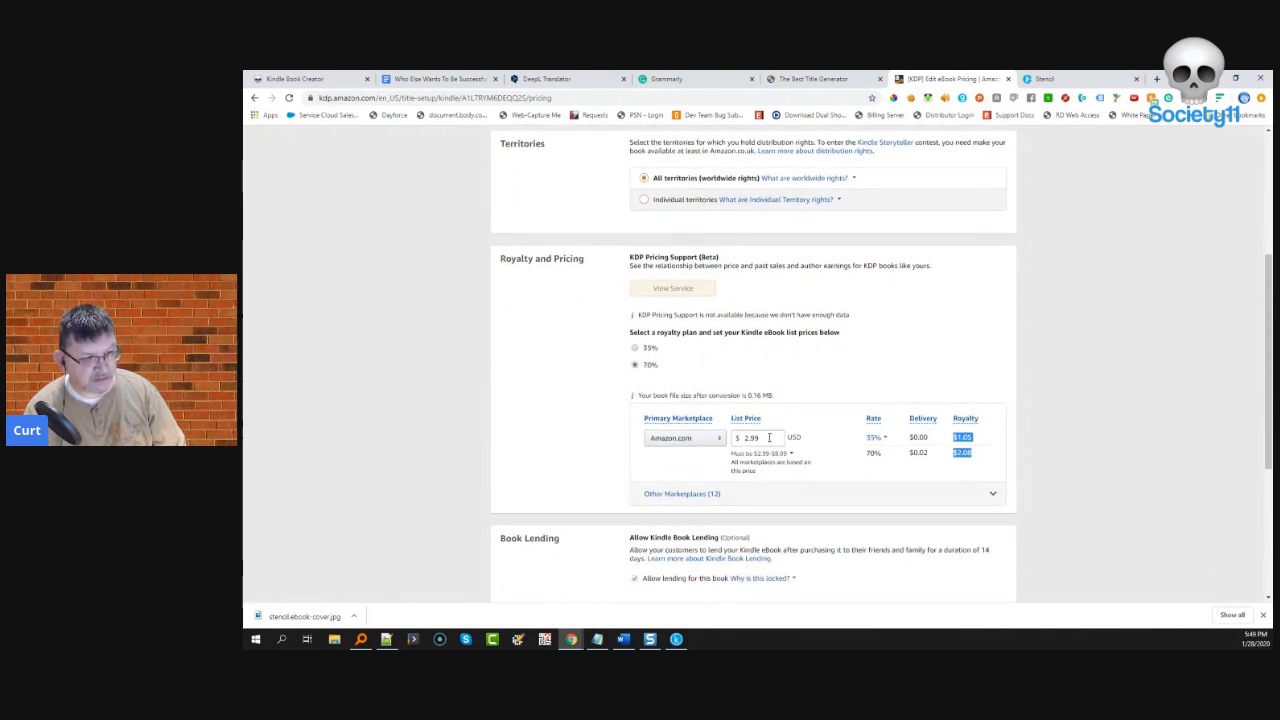
pyautogui.scroll(-3, 590, 470)
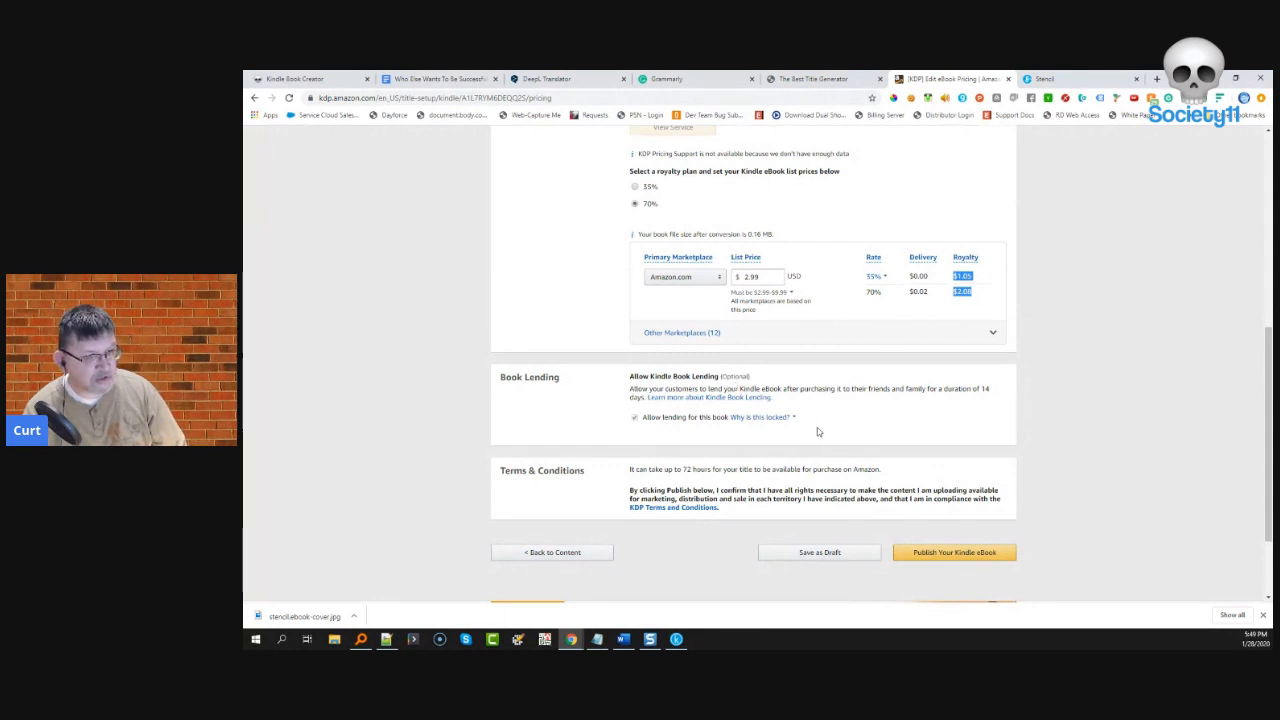
pyautogui.scroll(3, 817, 431)
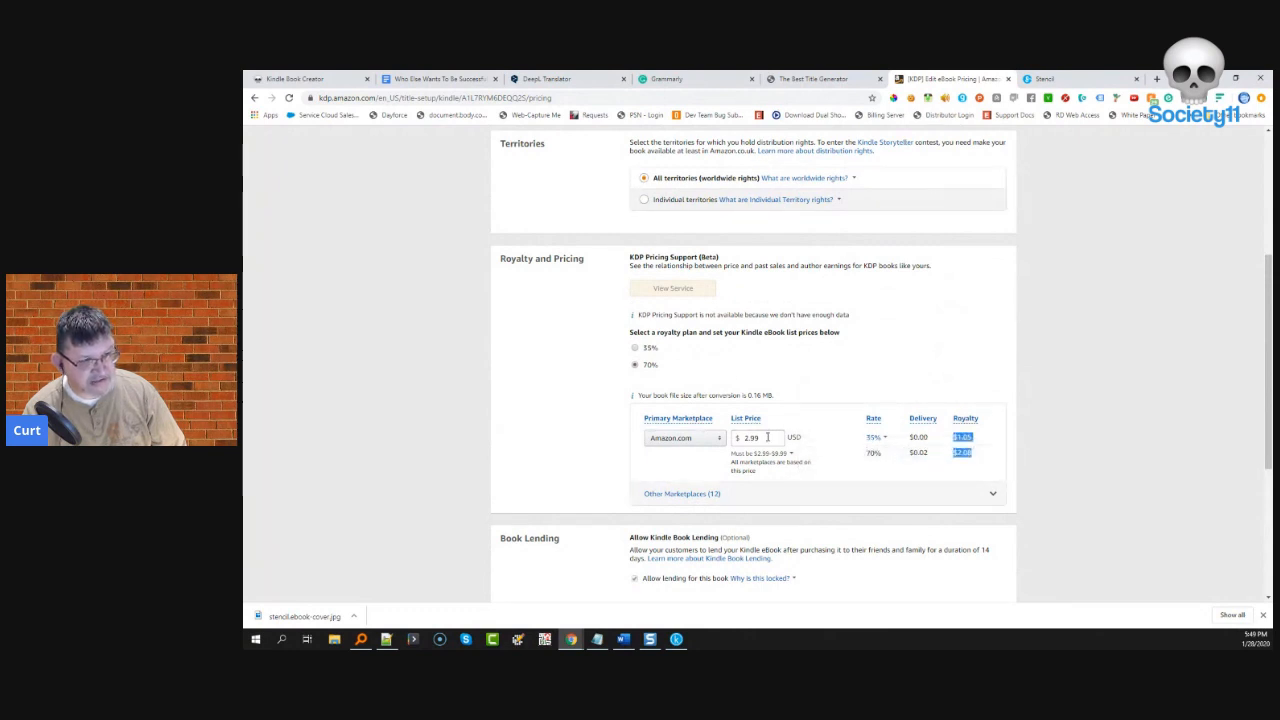
# - Review the prices for the other 12 marketplaces, then publish the Solar Panels Kindle eBook at $2.99
pyautogui.click(994, 495)
pyautogui.scroll(-3, 820, 500)
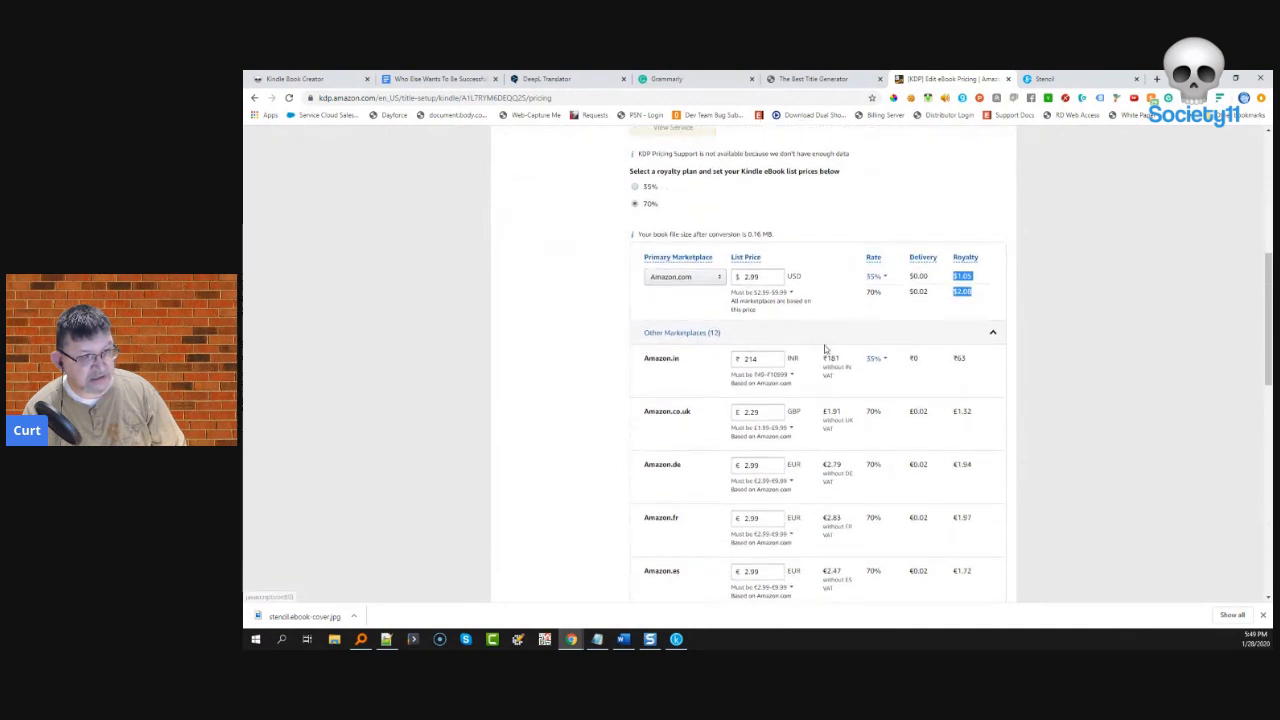
pyautogui.scroll(-5, 808, 428)
pyautogui.scroll(4, 800, 410)
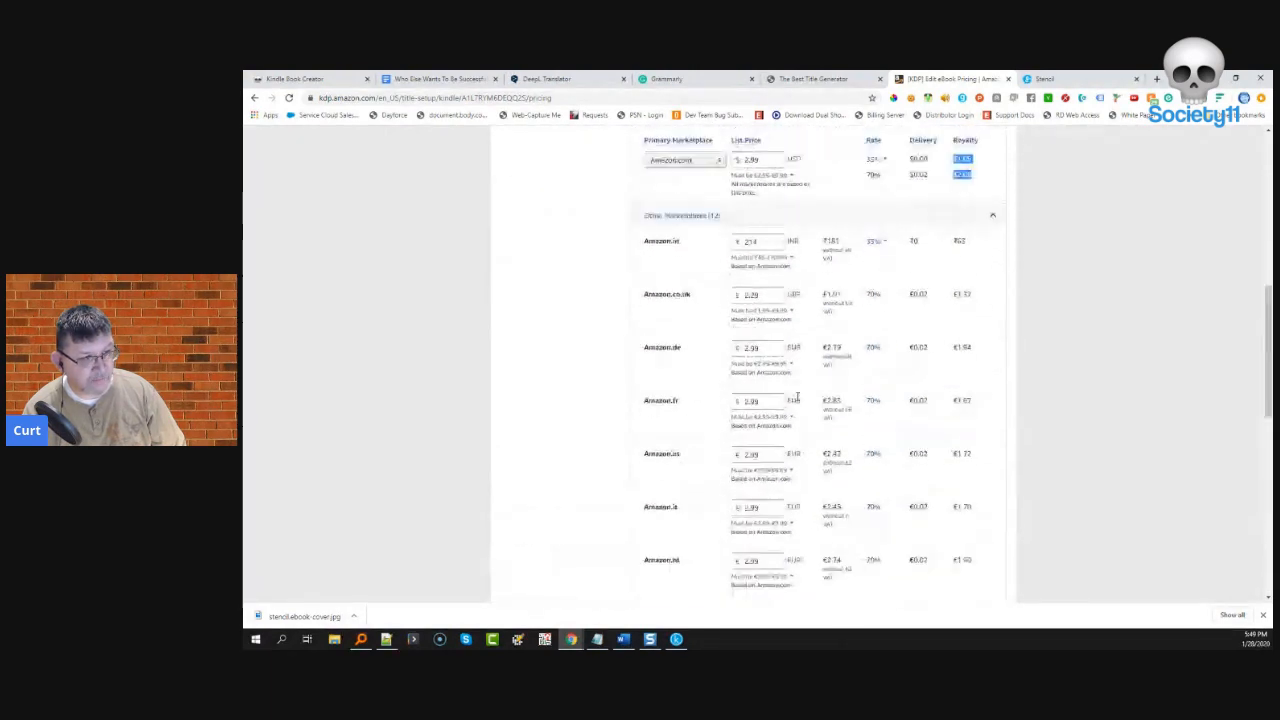
pyautogui.scroll(-6, 798, 398)
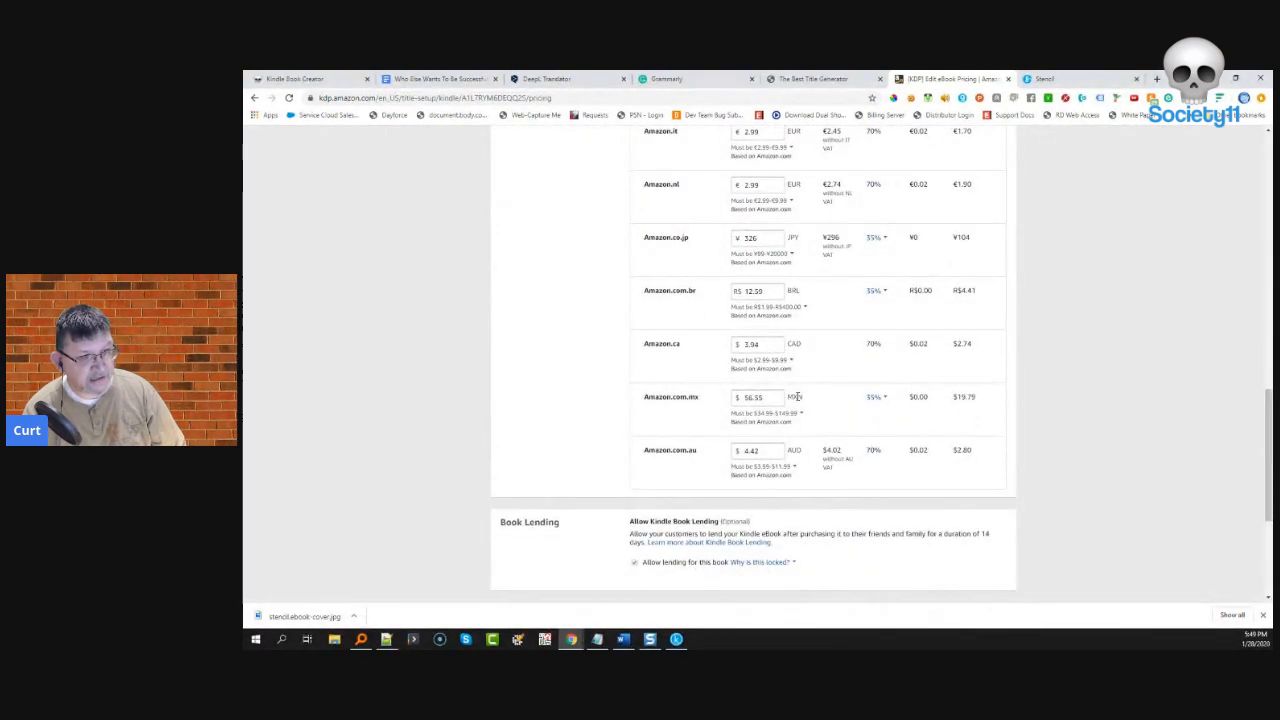
pyautogui.scroll(5, 798, 398)
pyautogui.scroll(5, 797, 398)
pyautogui.scroll(-4, 958, 241)
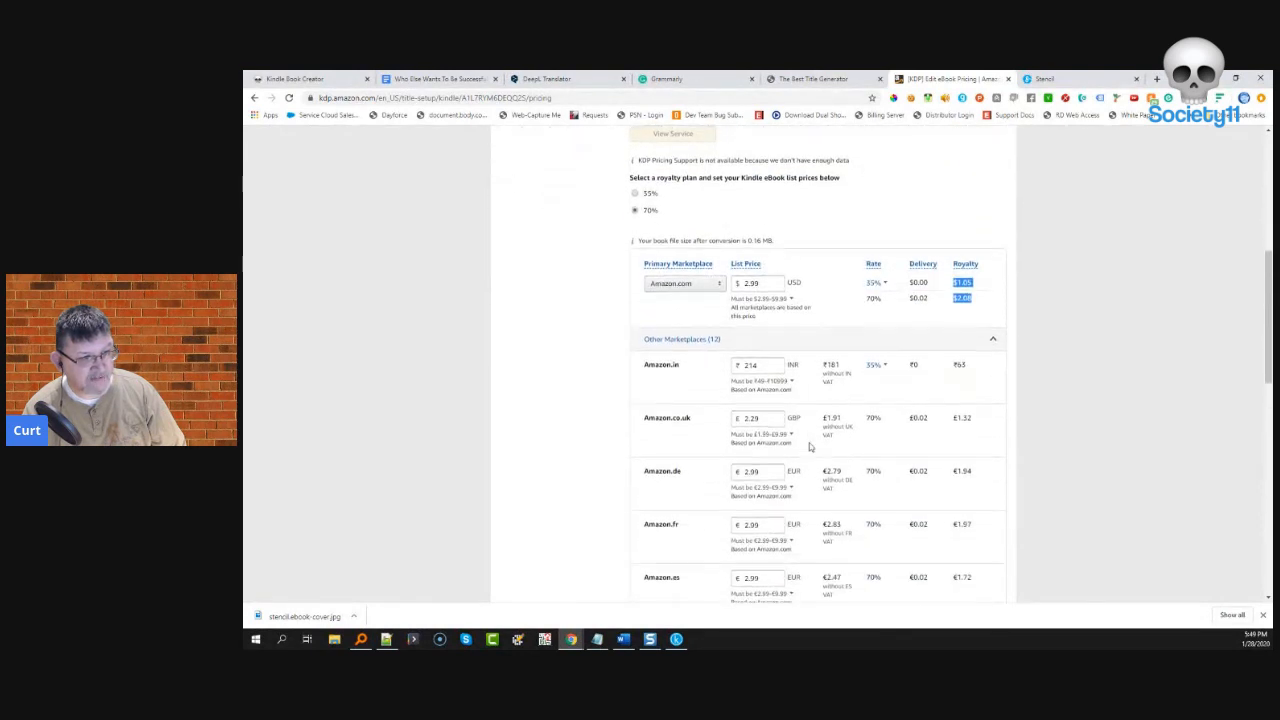
pyautogui.click(993, 216)
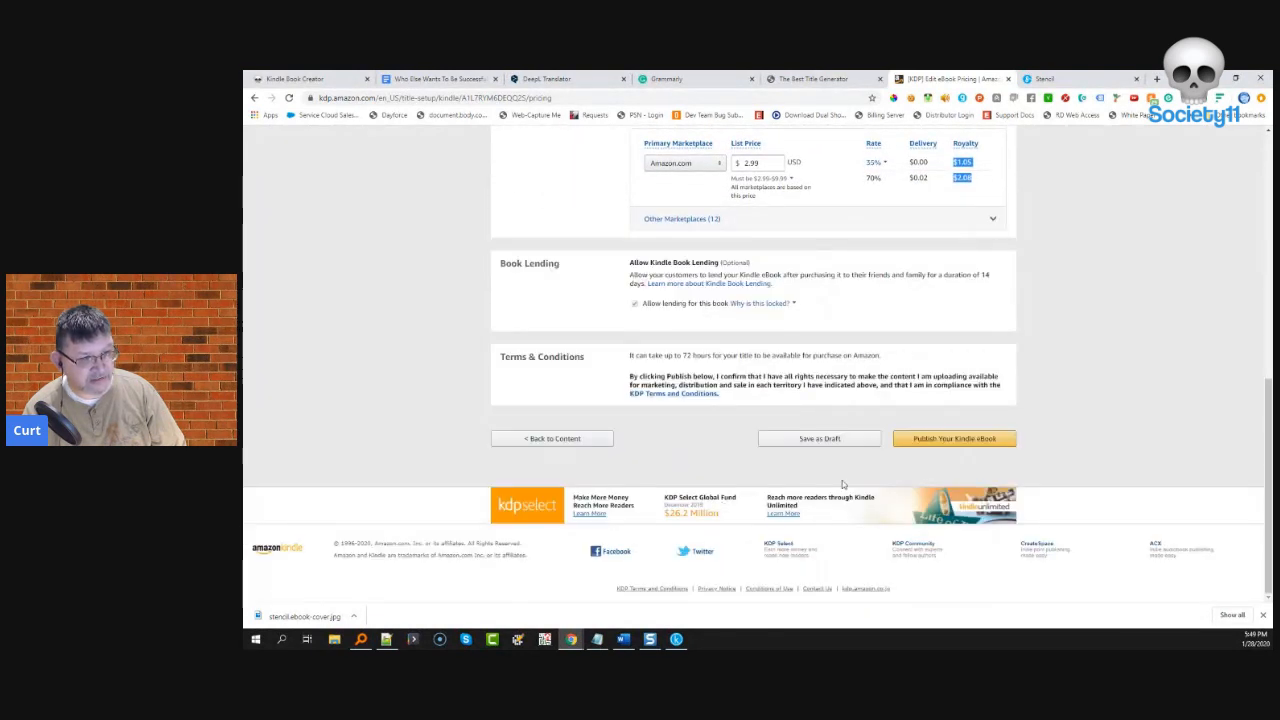
pyautogui.click(953, 445)
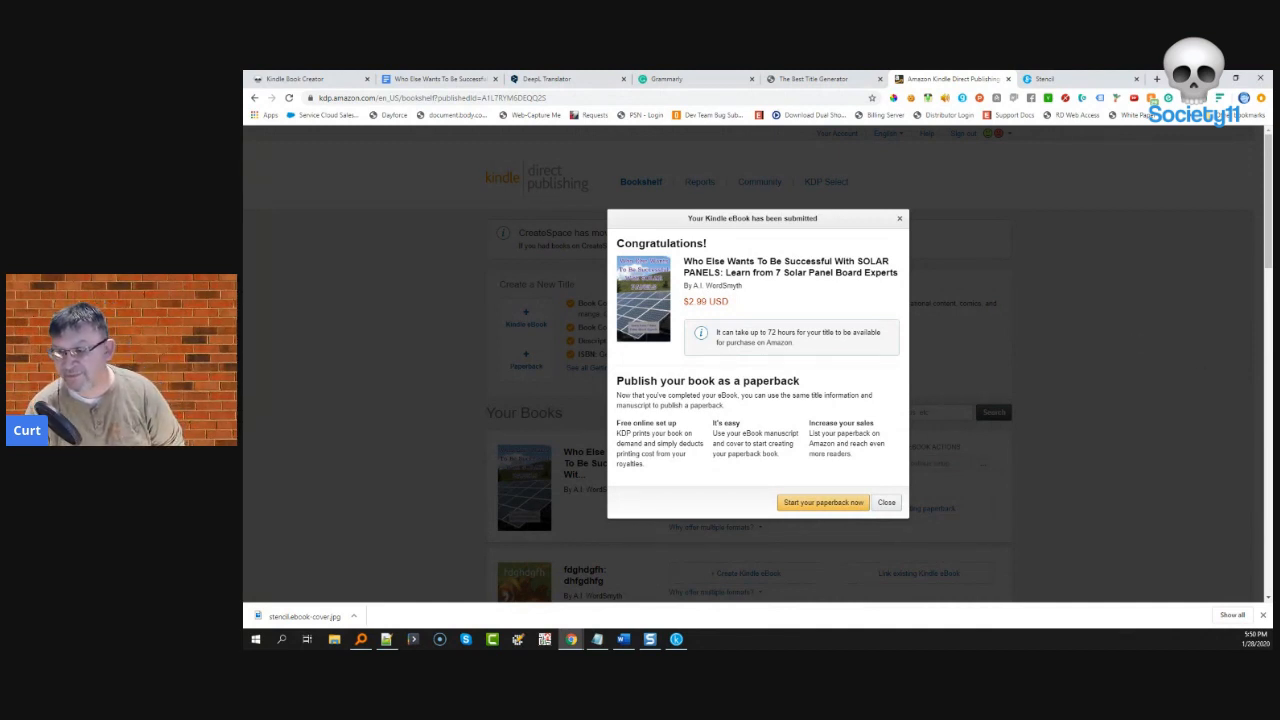
# - Inspect the formatting options of the first body paragraph in the Kindle Create manuscript
pyautogui.click(676, 639)
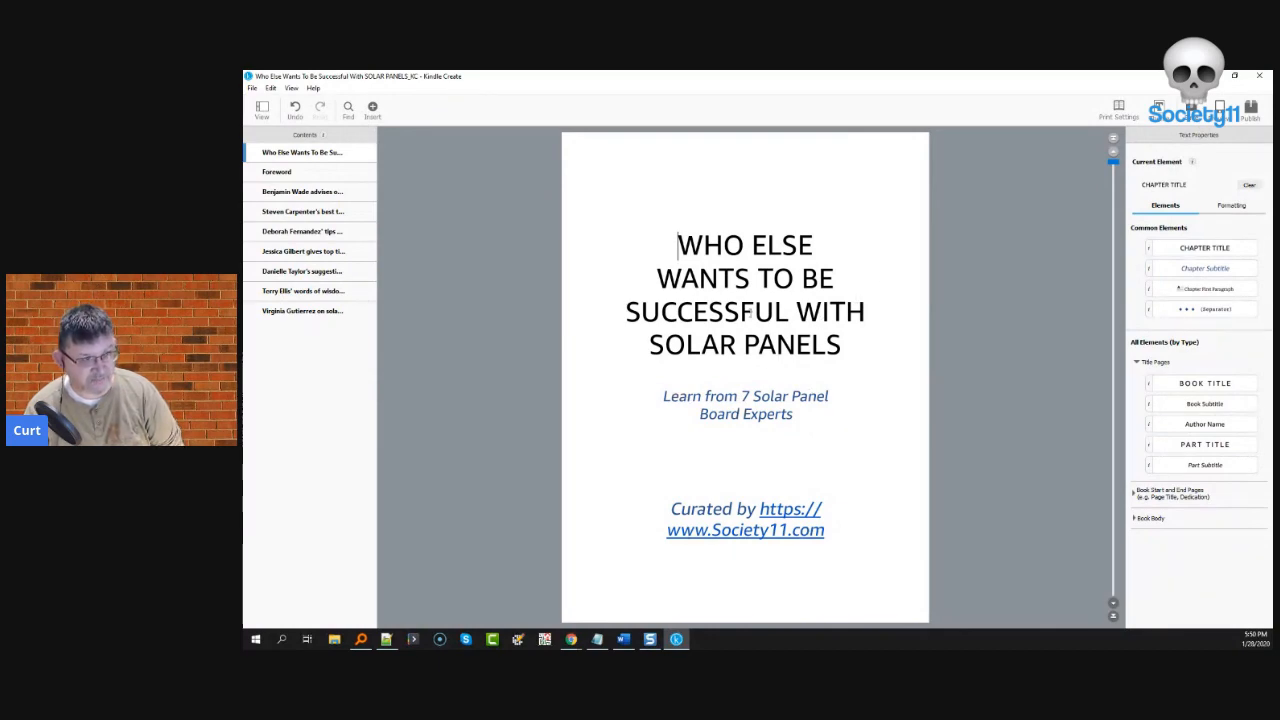
pyautogui.scroll(-5, 789, 421)
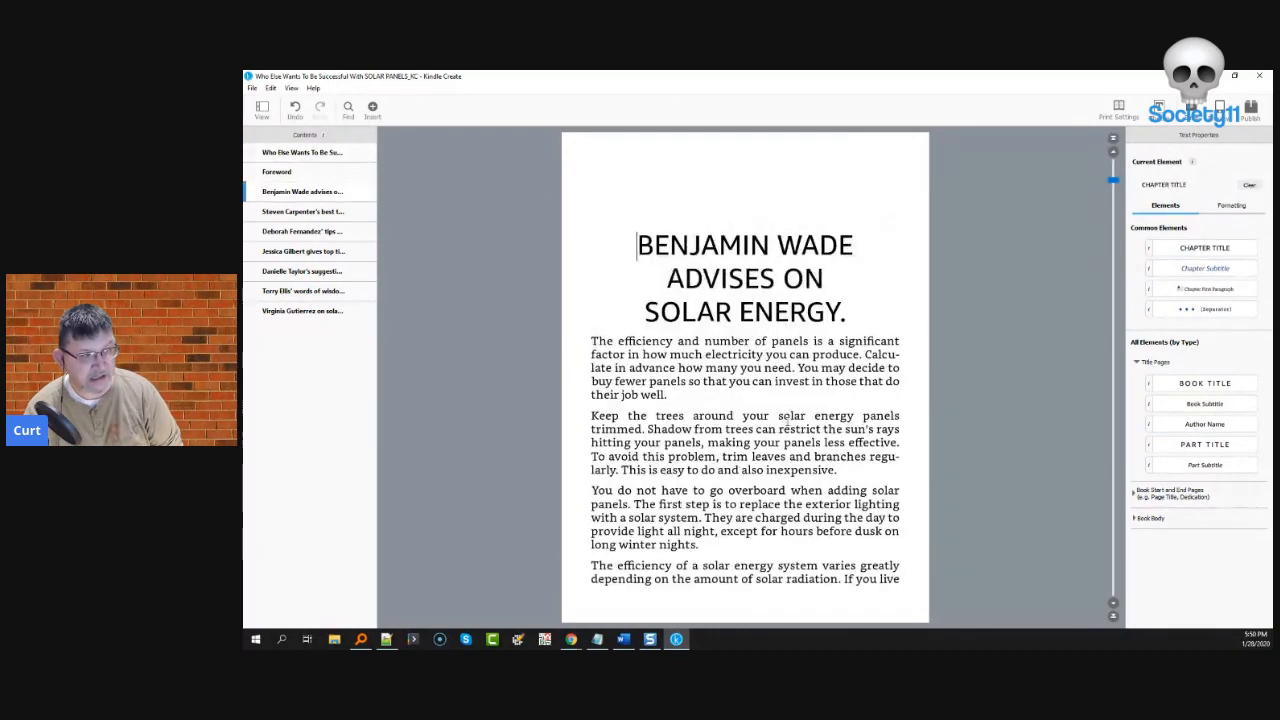
pyautogui.click(679, 394)
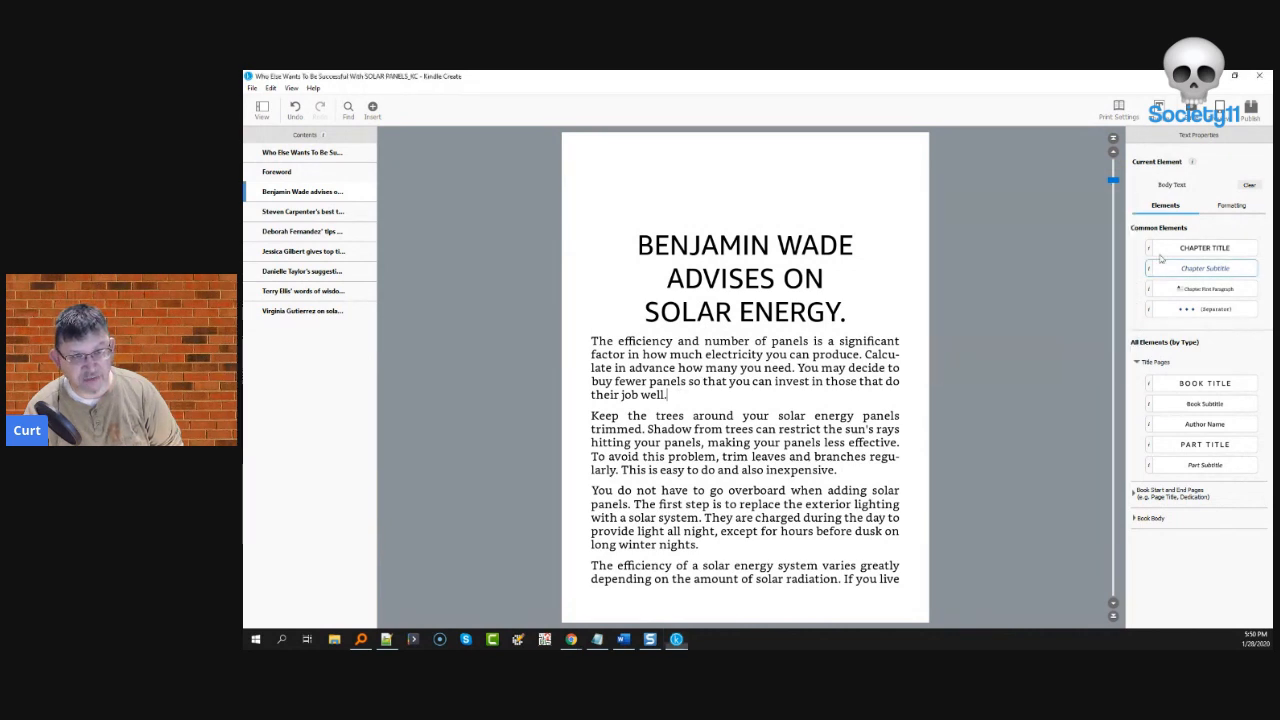
pyautogui.click(1226, 207)
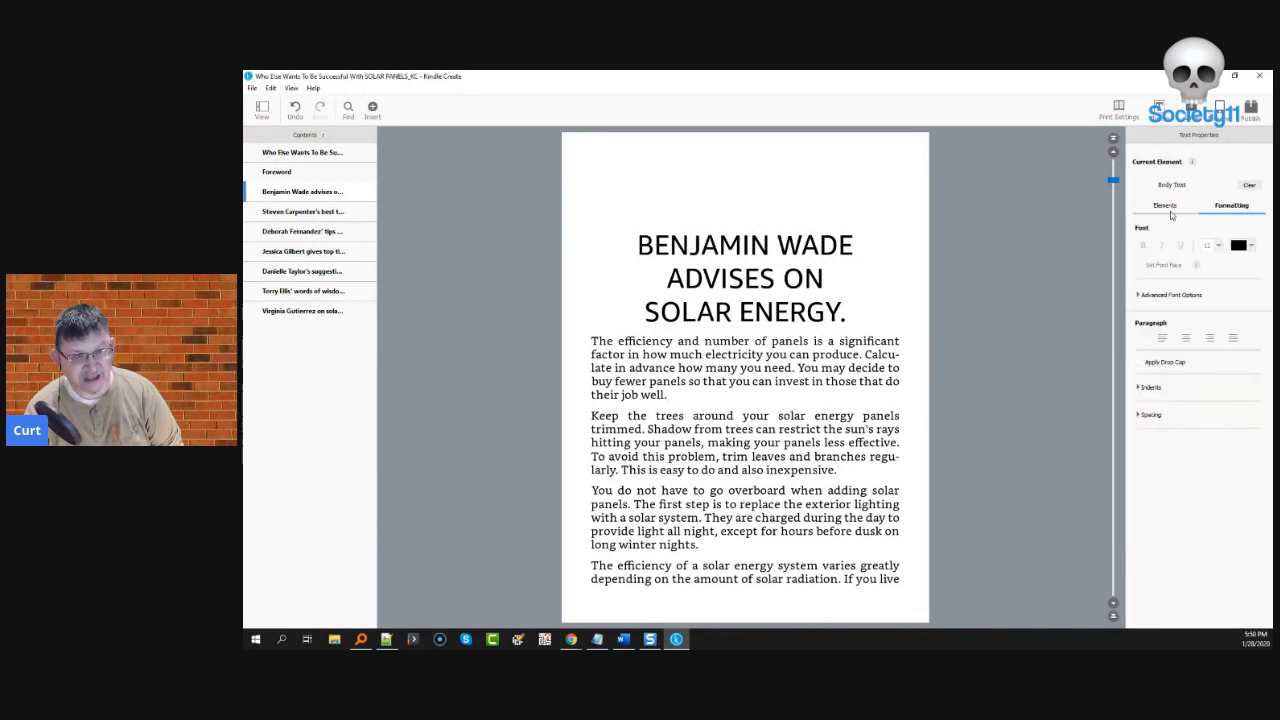
pyautogui.click(1166, 207)
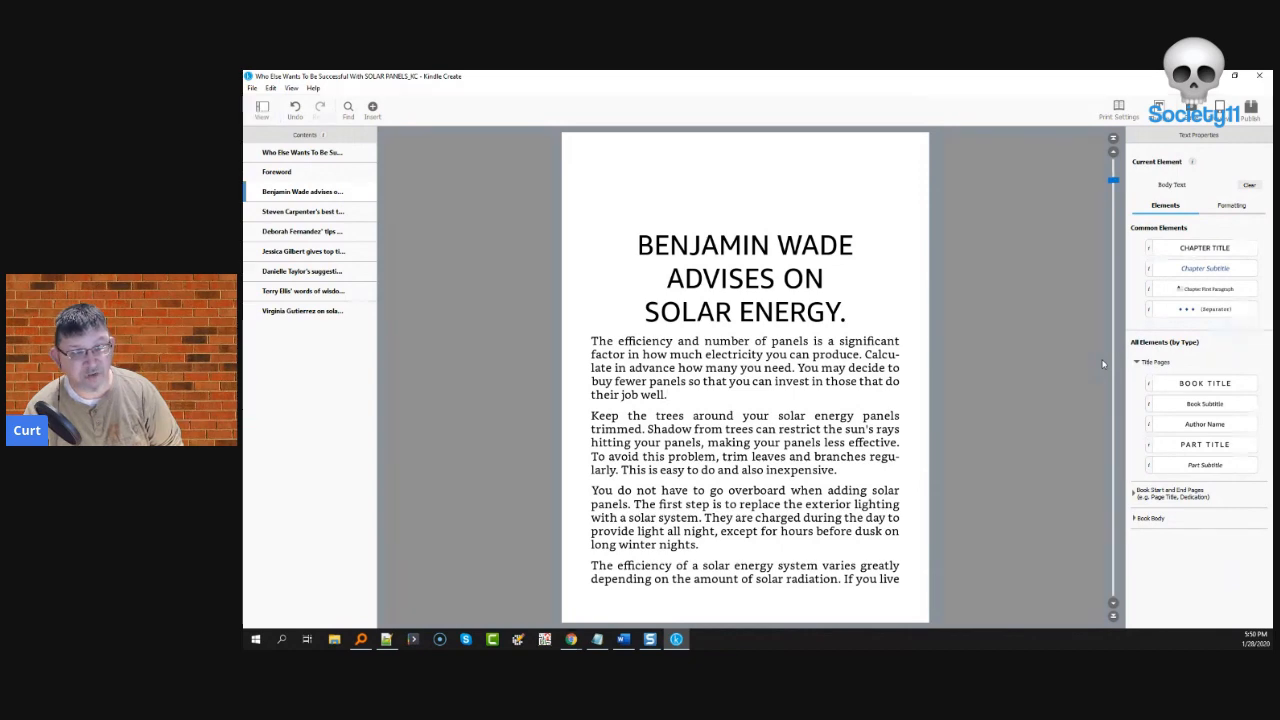
# - Preview the Classic, Cosmos and Amour chapter themes, then keep the current Modern theme
pyautogui.click(1157, 108)
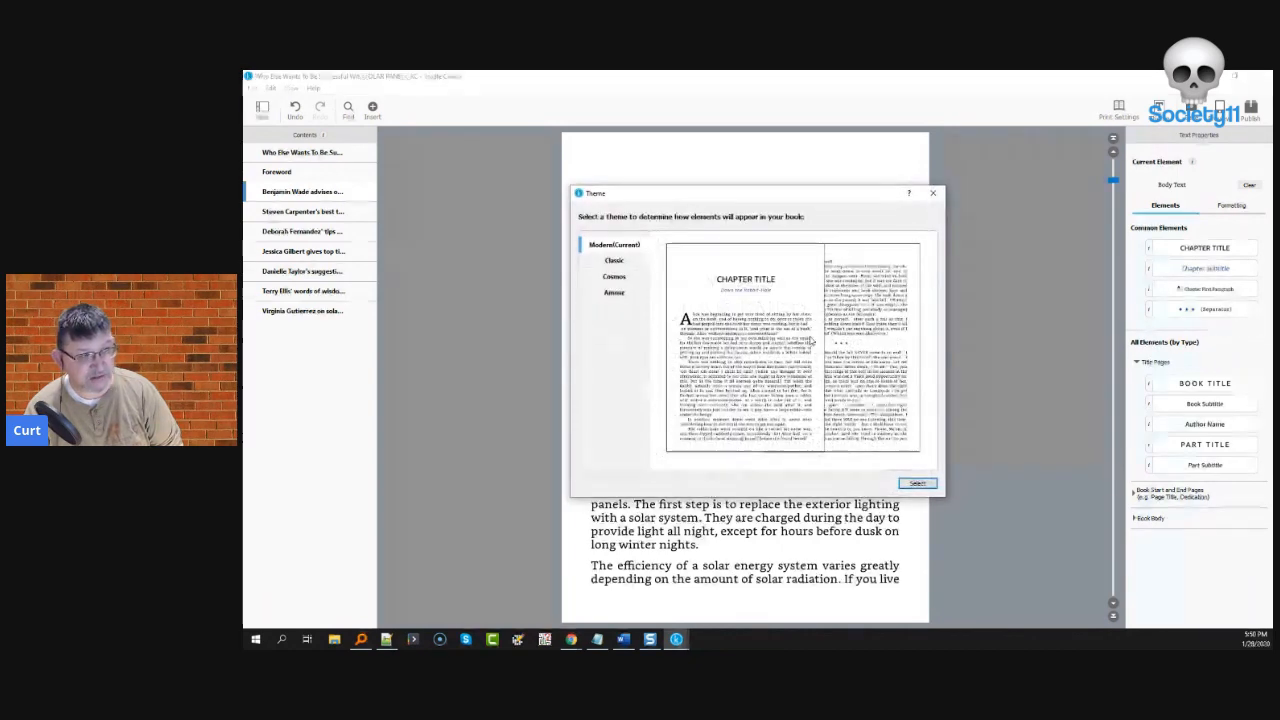
pyautogui.click(606, 260)
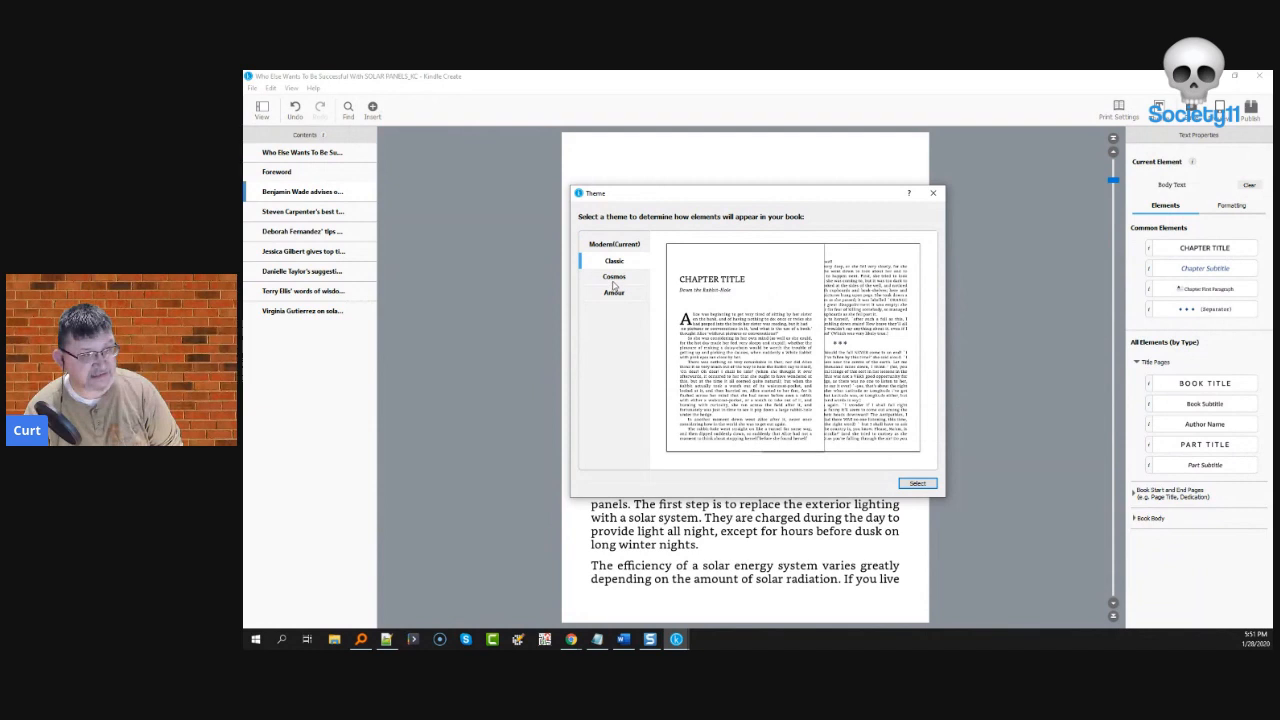
pyautogui.click(614, 278)
pyautogui.click(614, 296)
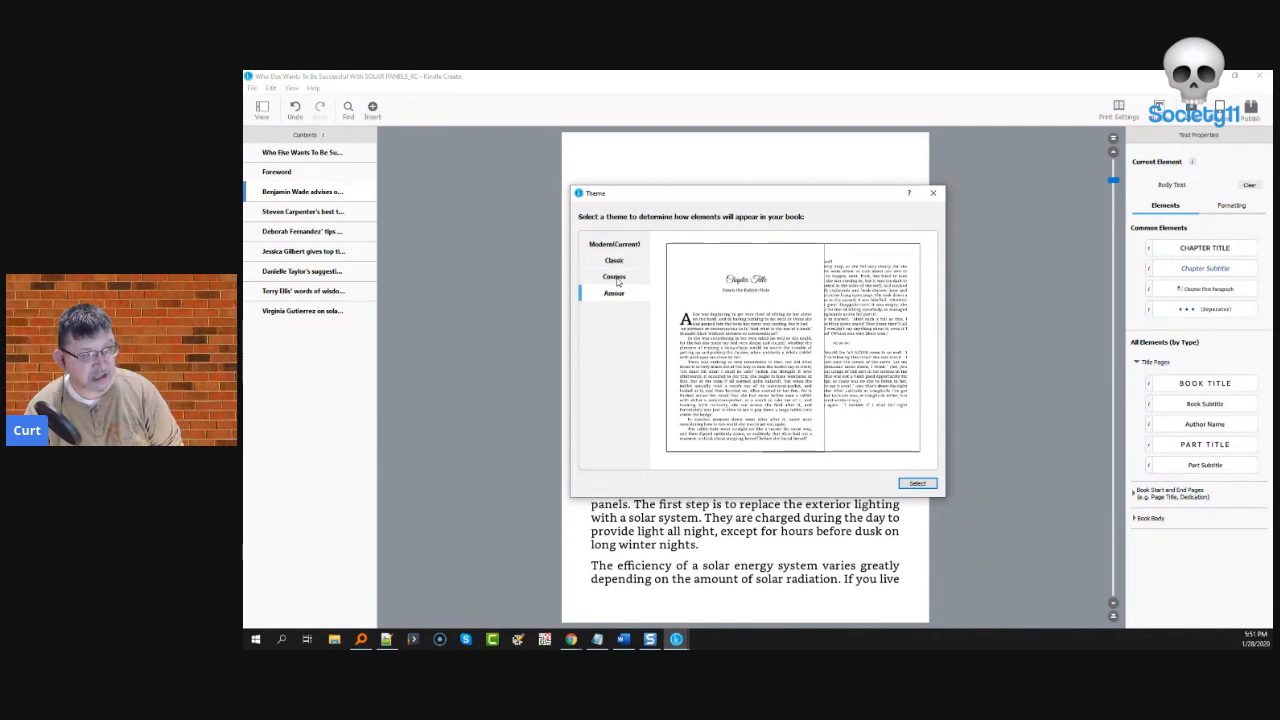
pyautogui.click(616, 277)
pyautogui.click(614, 244)
pyautogui.click(934, 192)
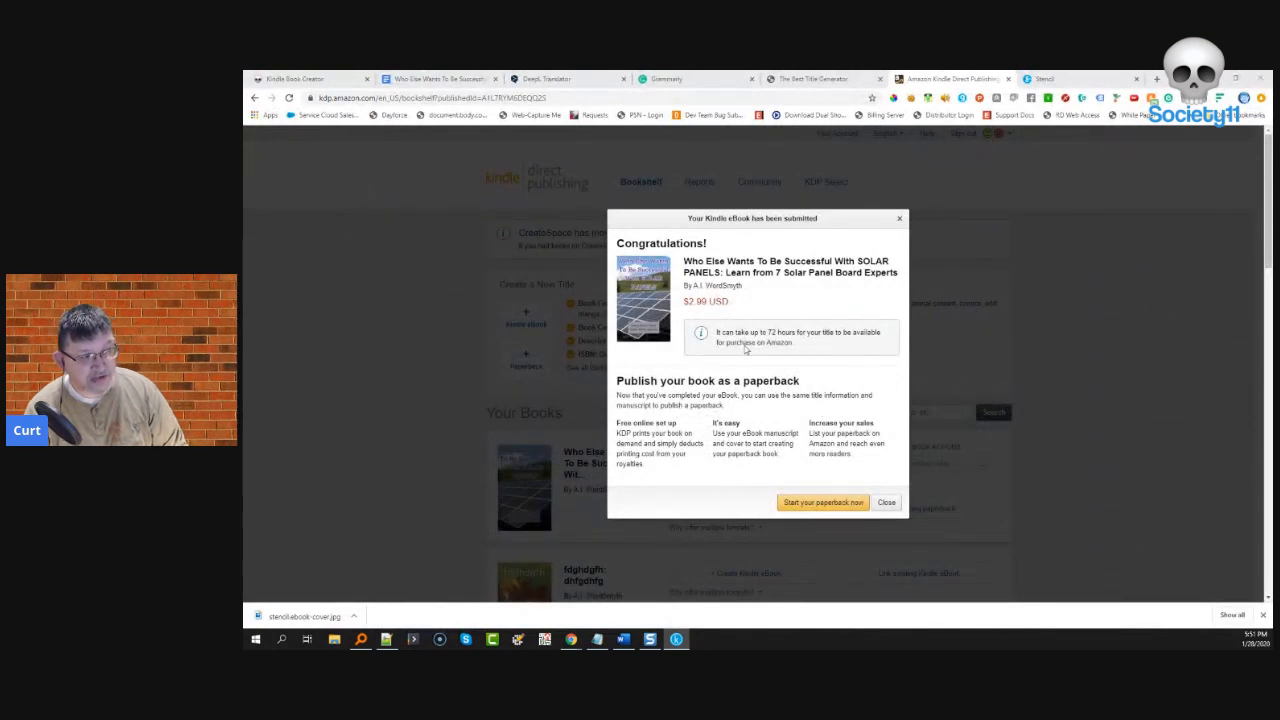
# - Start a paperback edition of the Solar Panels eBook
pyautogui.click(806, 508)
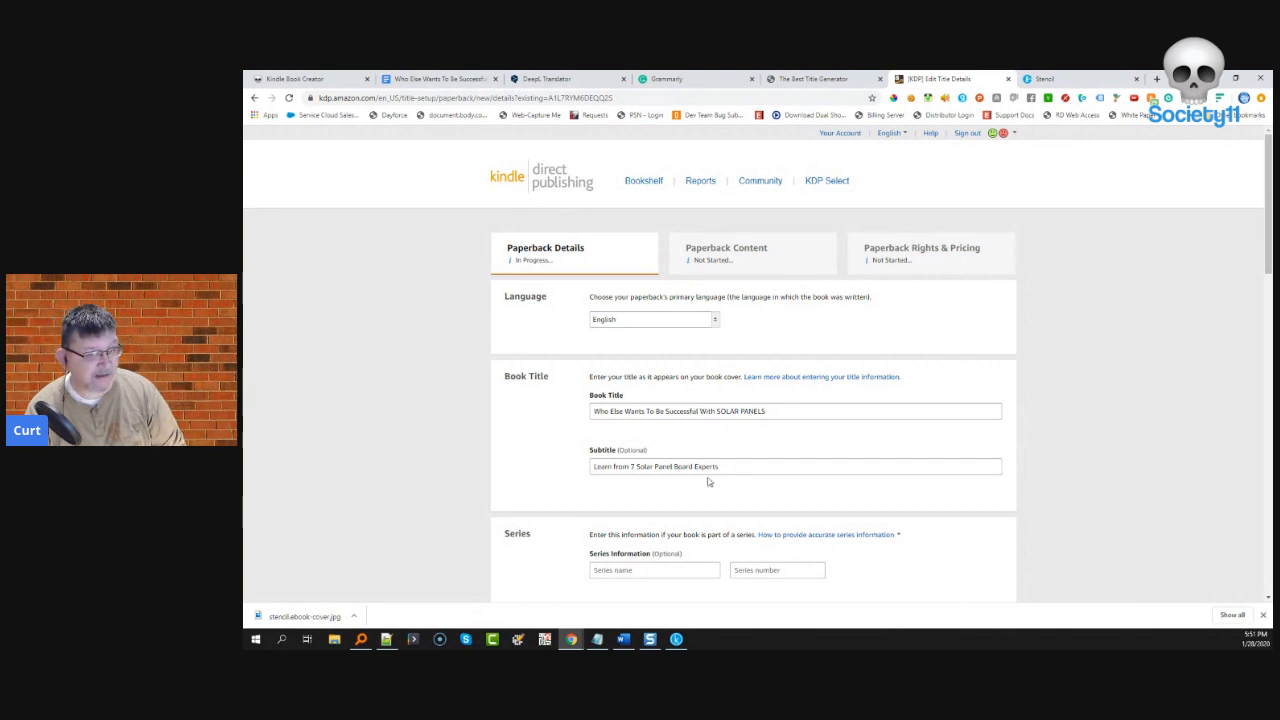
pyautogui.scroll(-1, 707, 482)
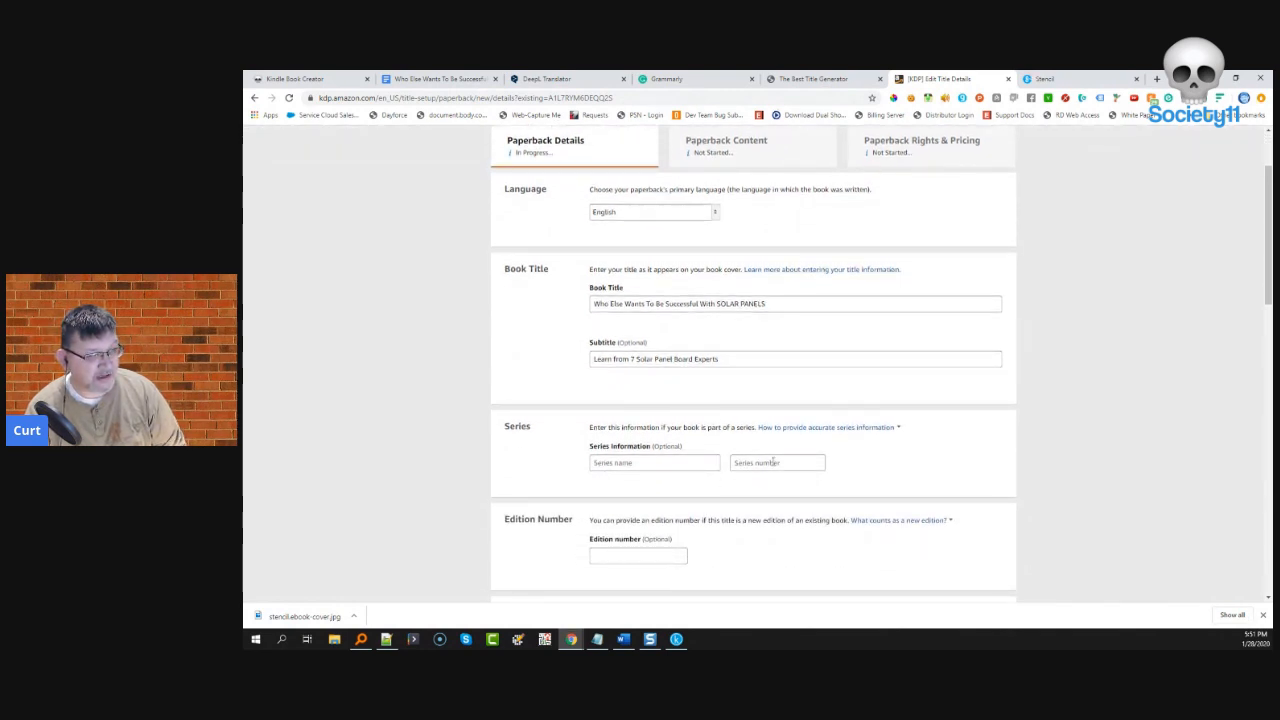
pyautogui.scroll(-1, 775, 462)
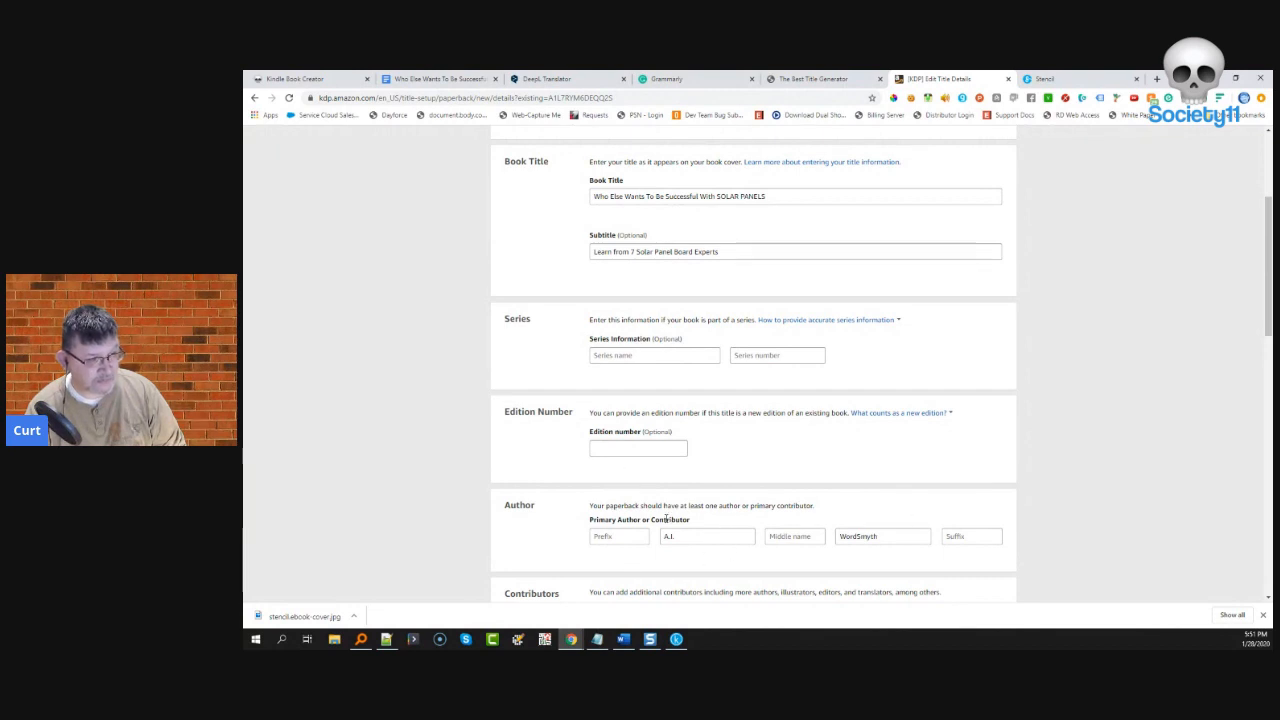
pyautogui.scroll(-2, 710, 540)
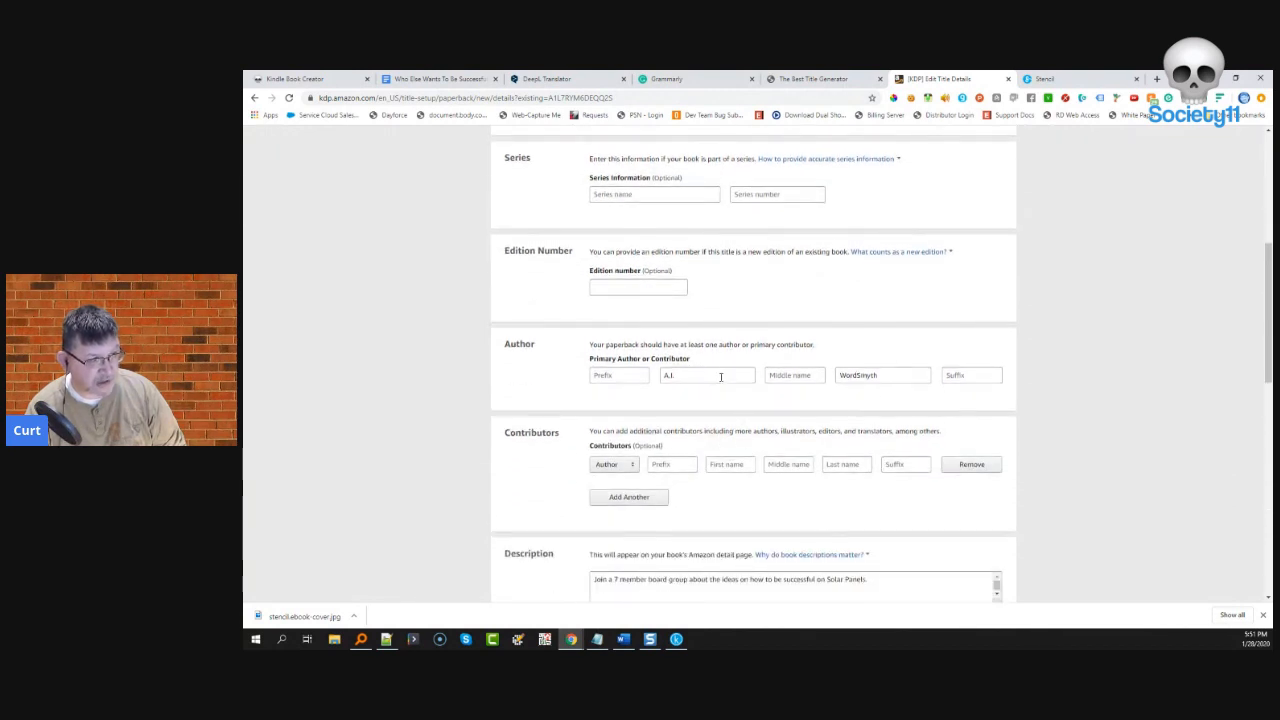
pyautogui.scroll(-2, 712, 365)
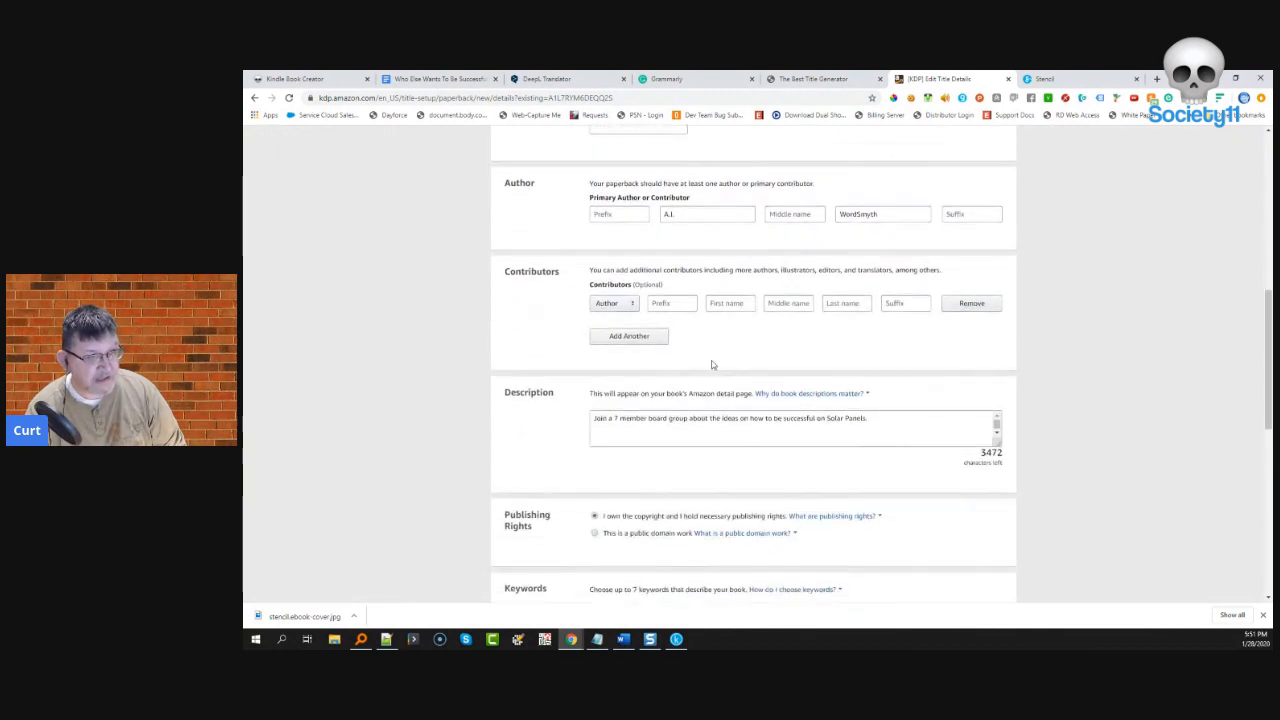
# - Paste the full book blurb into the paperback Description and save the details
pyautogui.click(597, 443)
pyautogui.hotkey('ctrl', 'v')
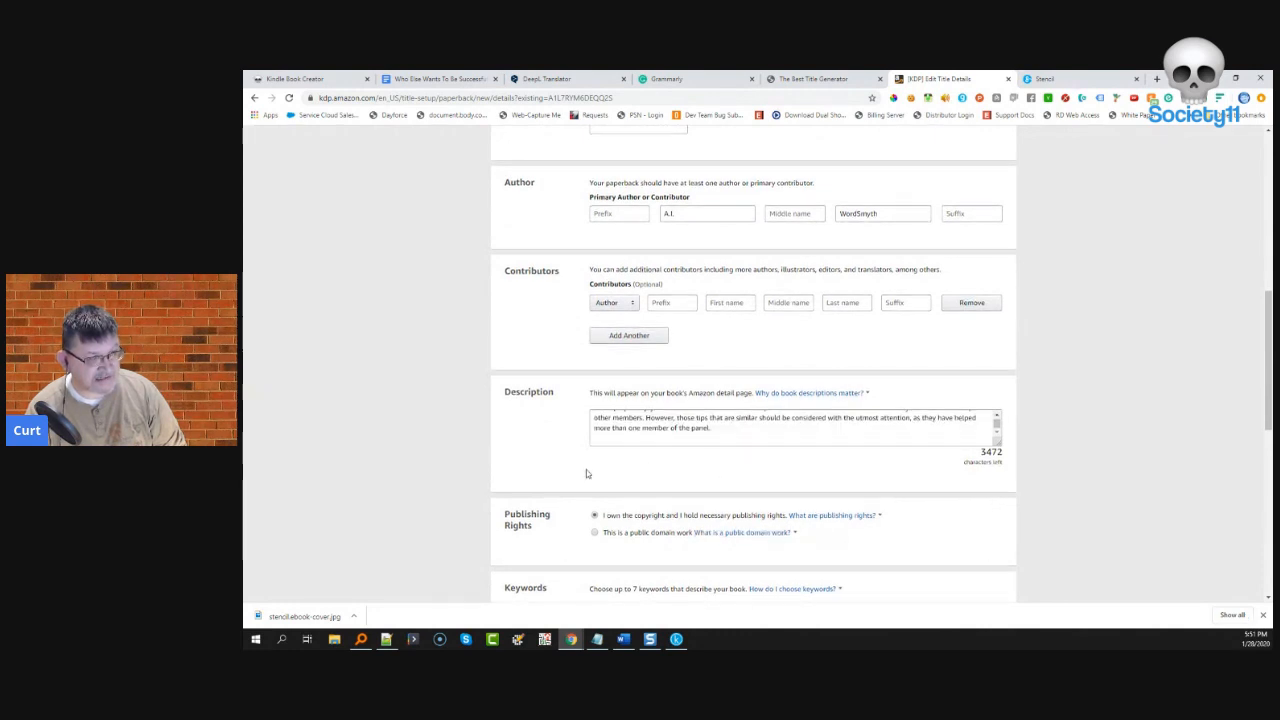
pyautogui.scroll(-1, 586, 469)
pyautogui.scroll(-2, 630, 478)
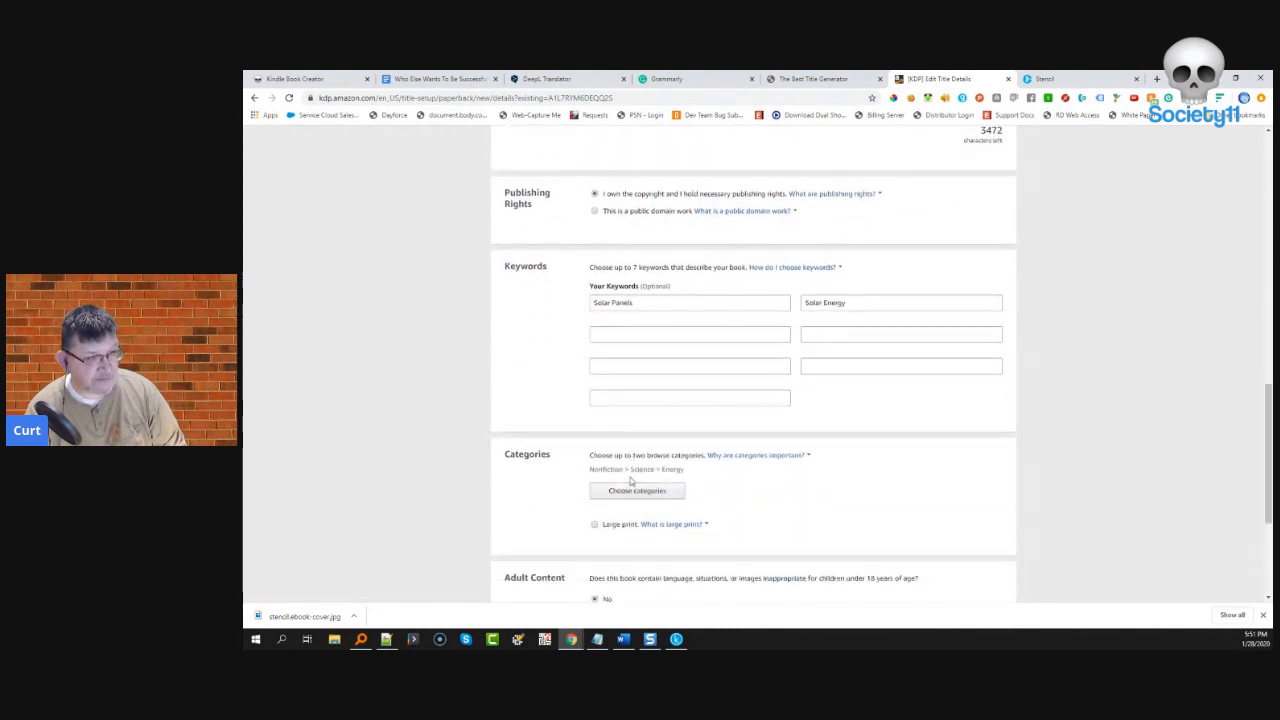
pyautogui.scroll(-2, 624, 454)
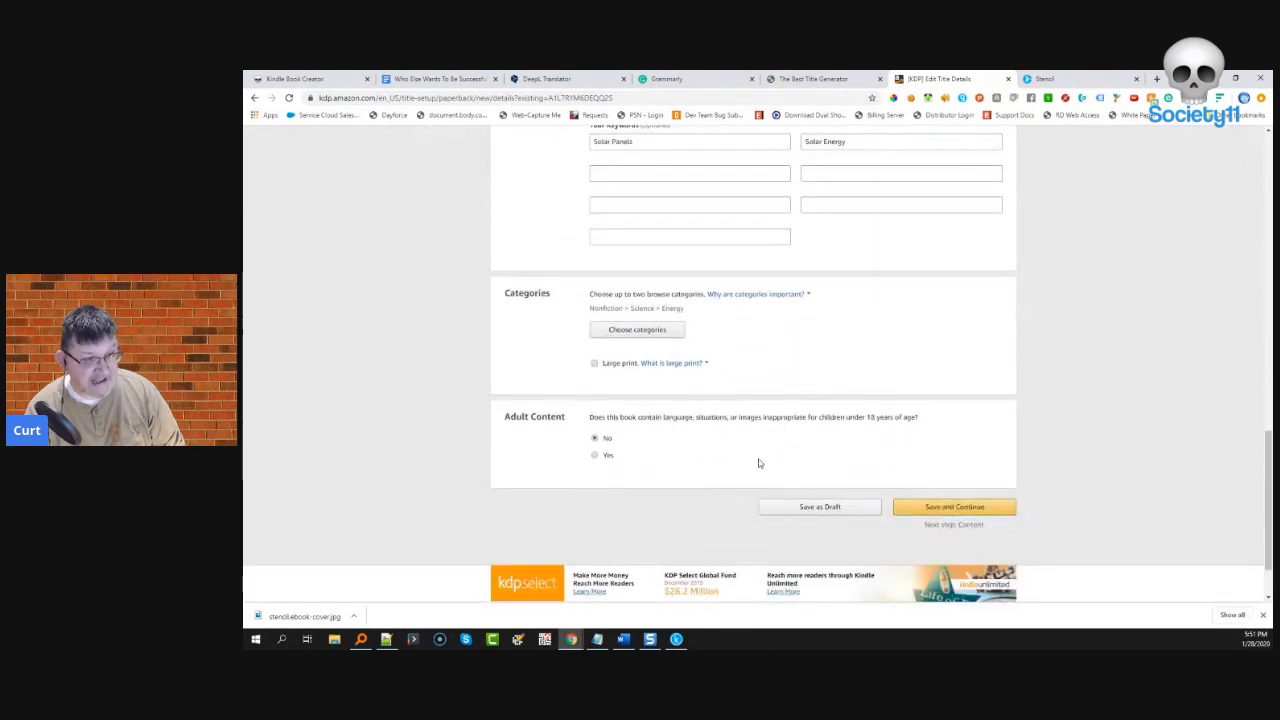
pyautogui.click(951, 506)
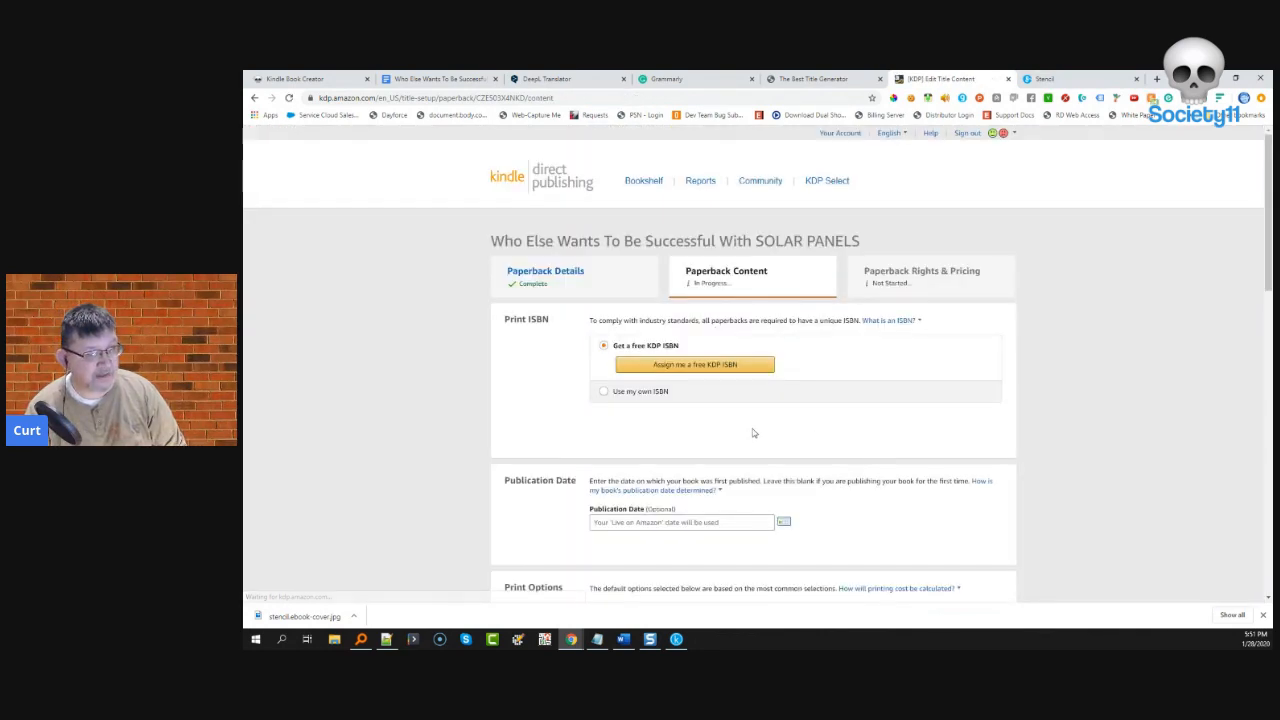
# - Assign the paperback a free KDP ISBN
pyautogui.click(687, 368)
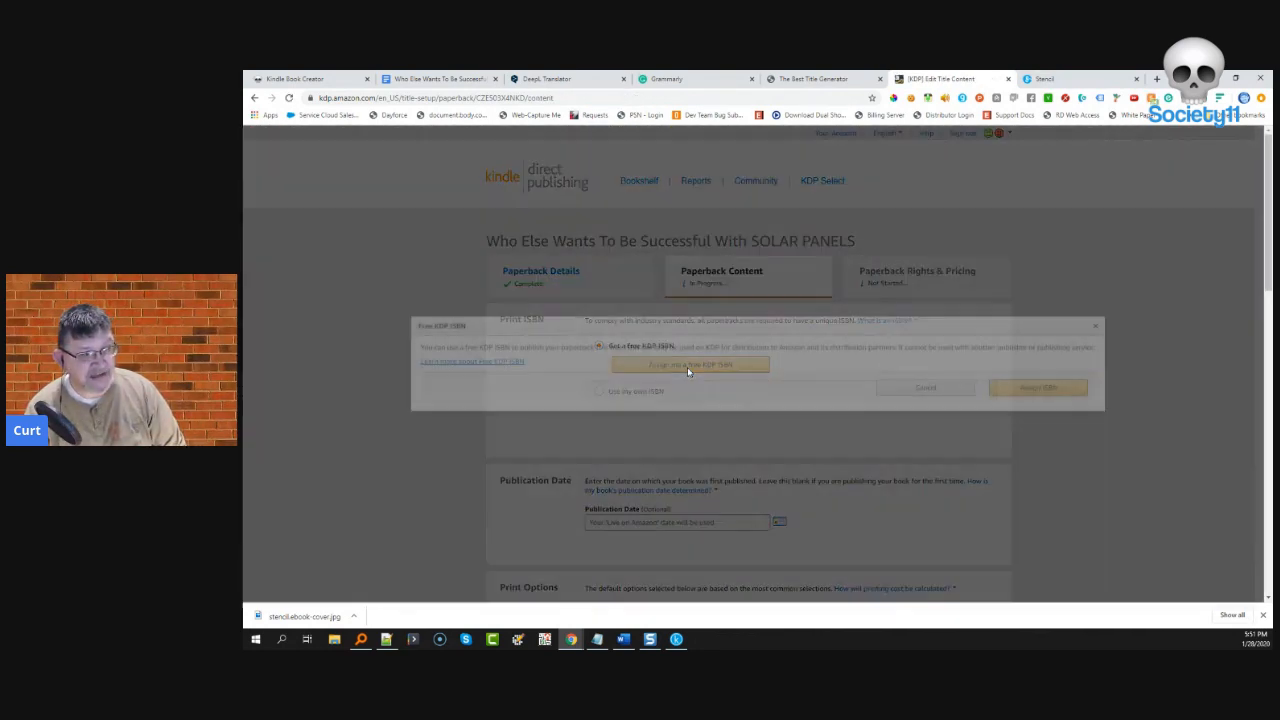
pyautogui.click(1013, 391)
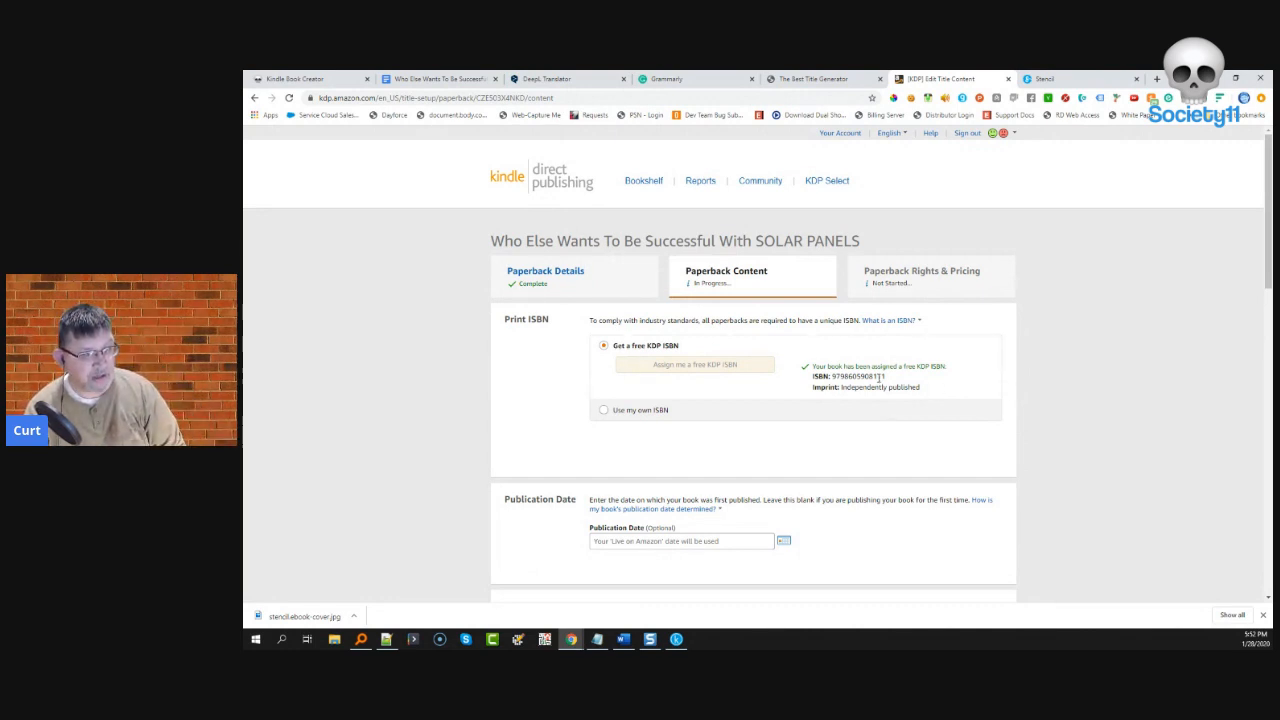
pyautogui.scroll(-1, 734, 436)
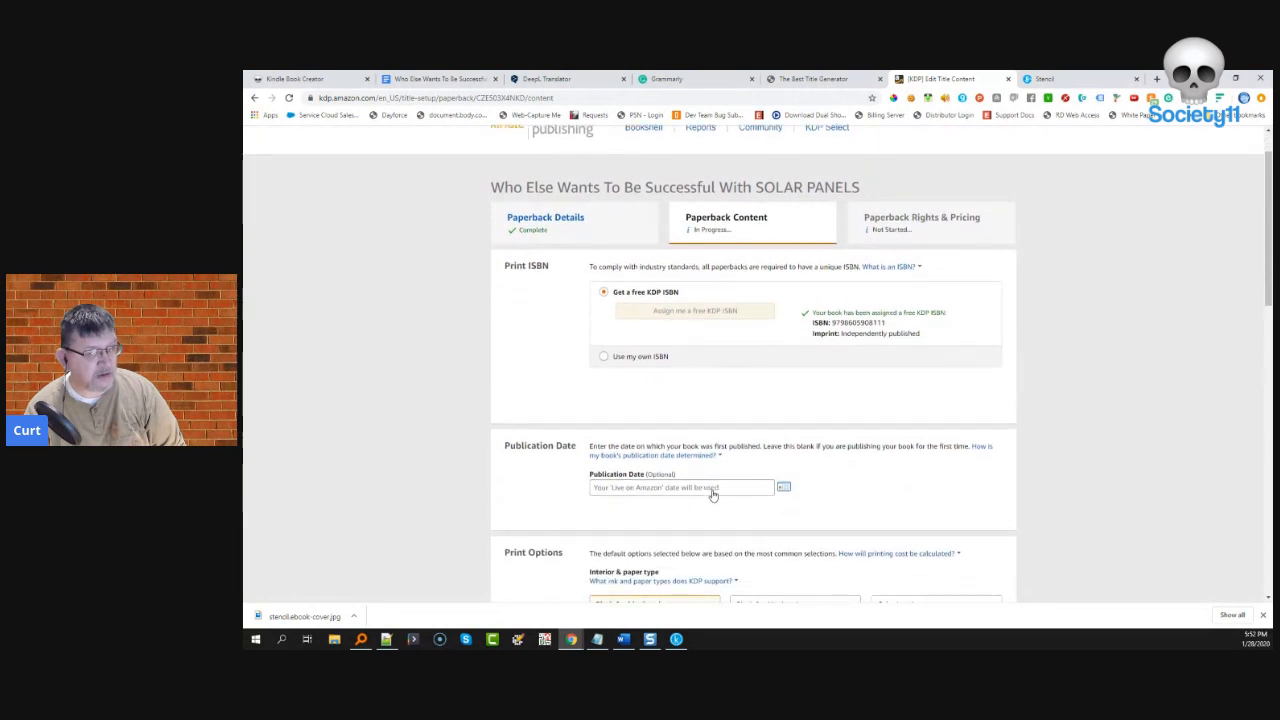
# - Set the paperback's publication date to January 28, 2020
pyautogui.click(783, 487)
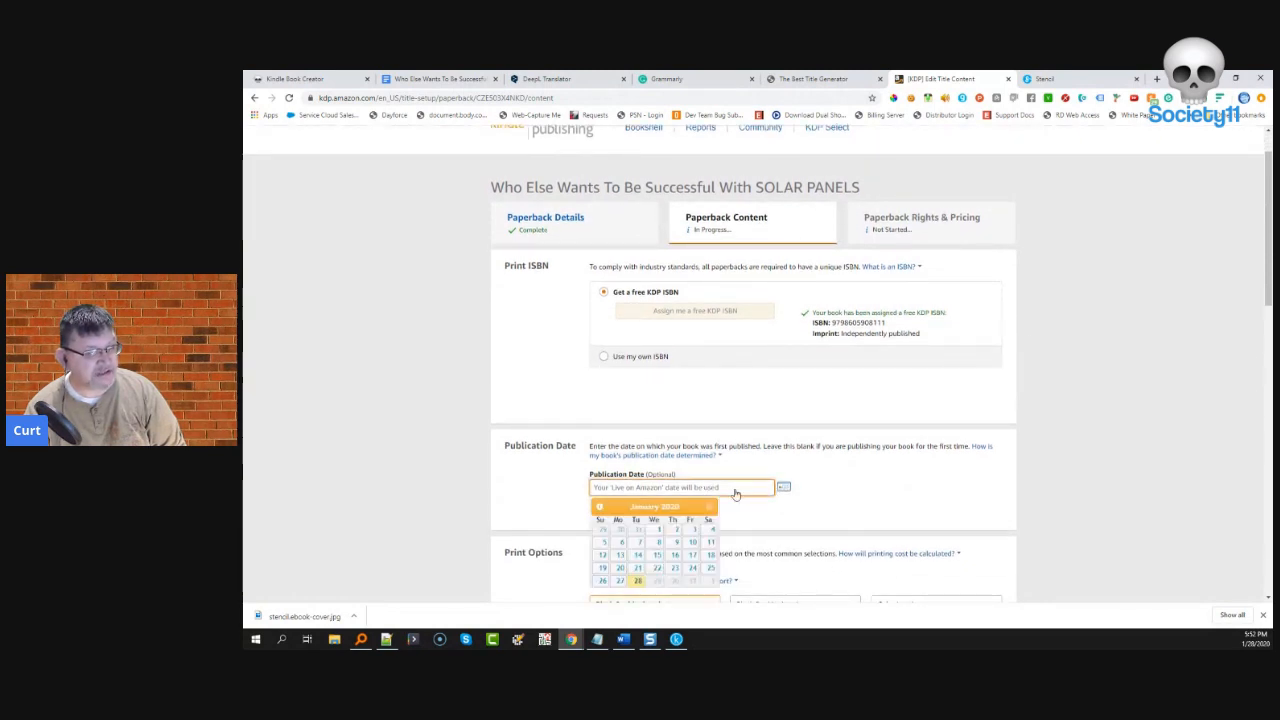
pyautogui.click(637, 581)
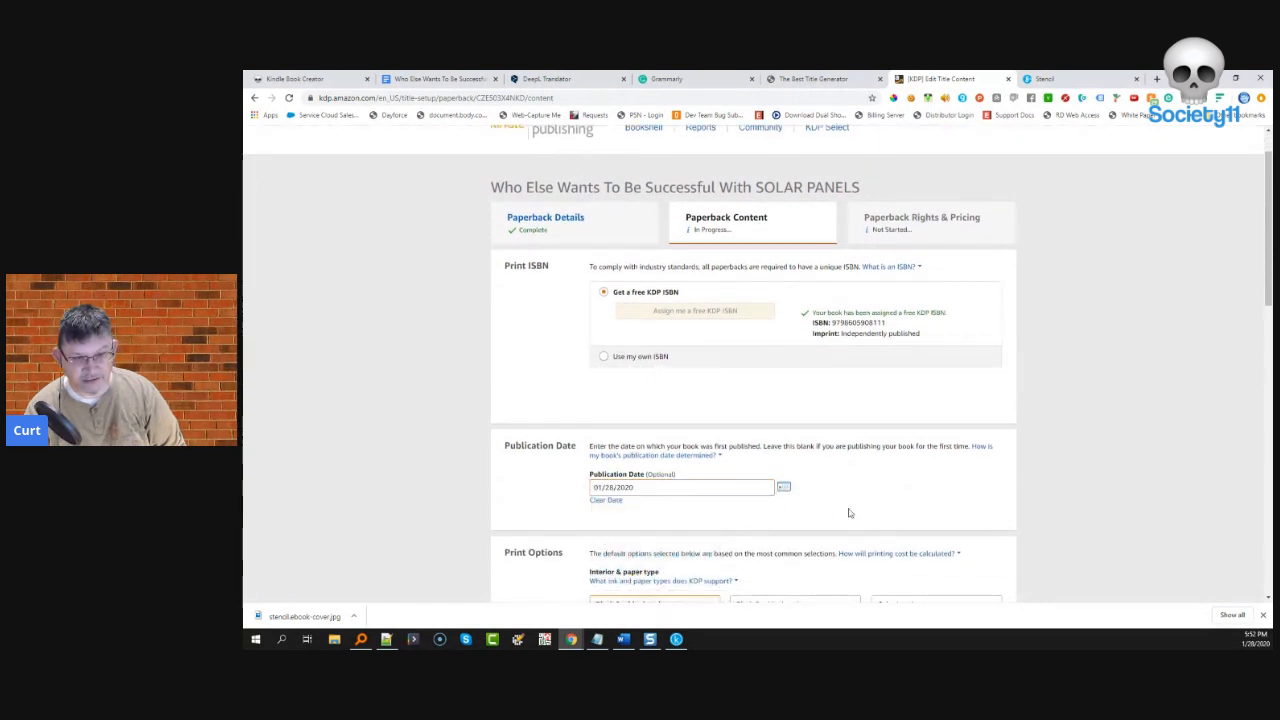
pyautogui.scroll(-2, 834, 500)
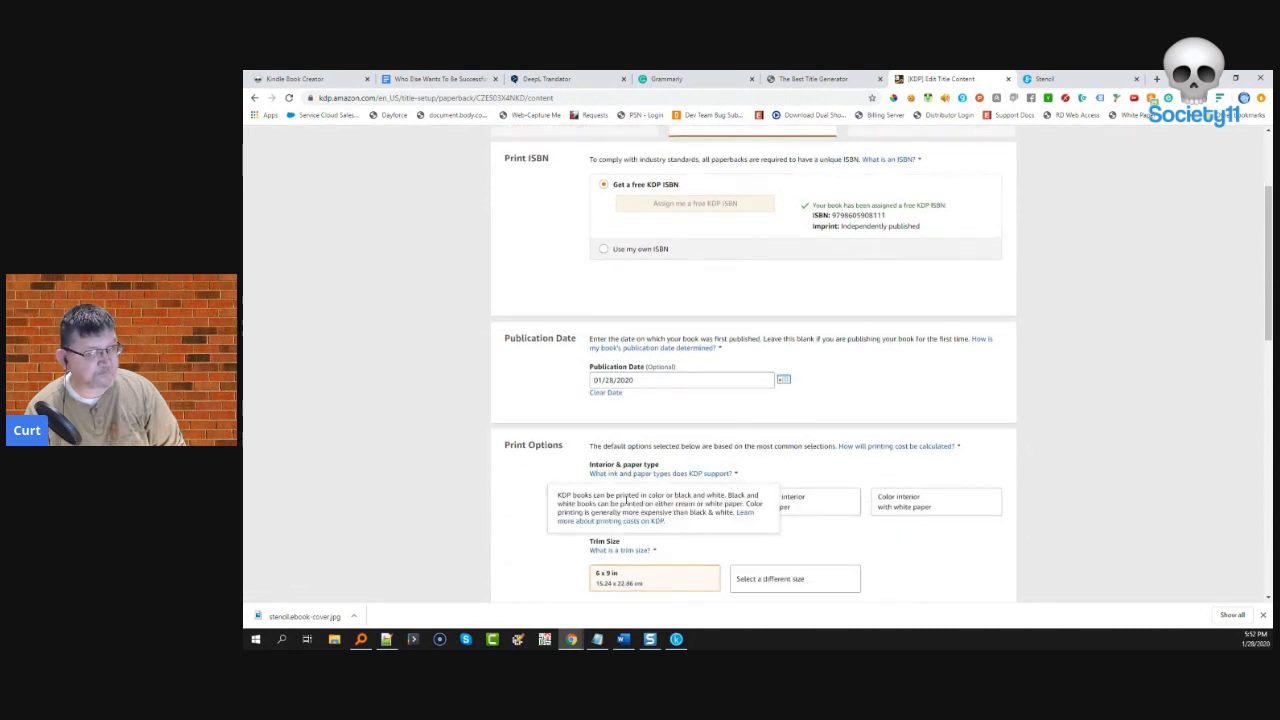
pyautogui.scroll(-1, 575, 512)
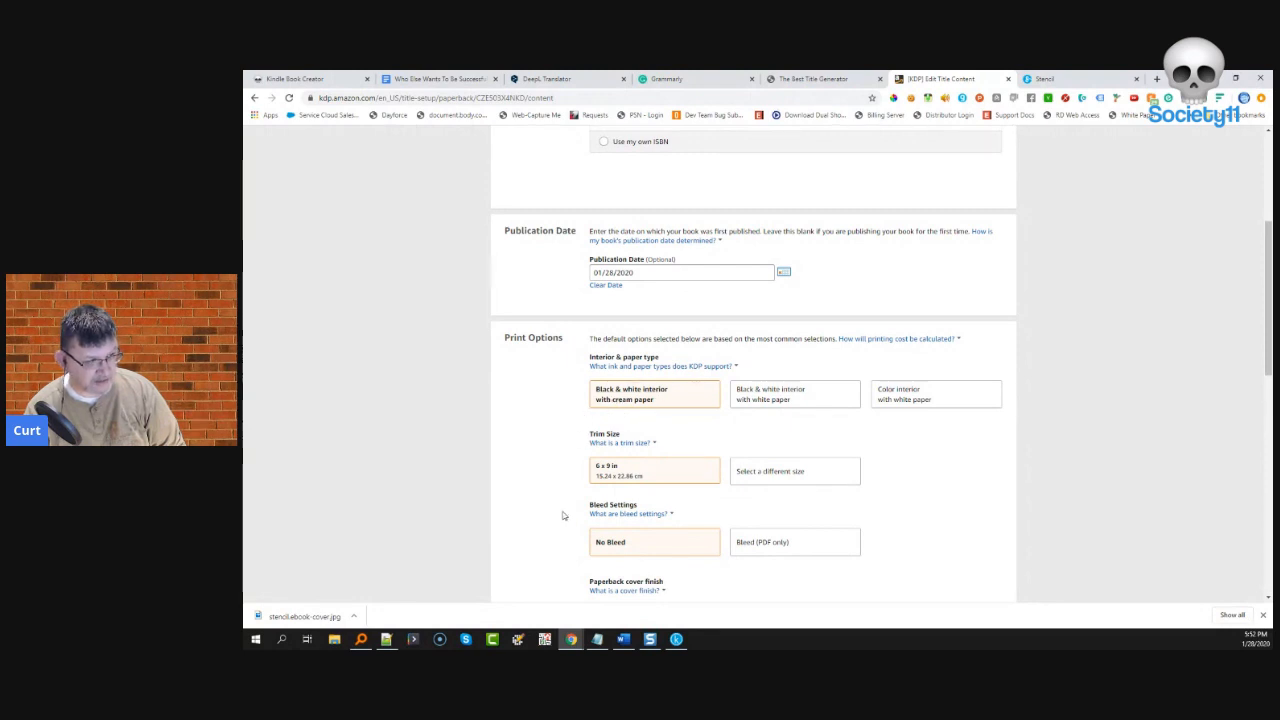
pyautogui.scroll(-1, 562, 515)
pyautogui.scroll(-4, 562, 515)
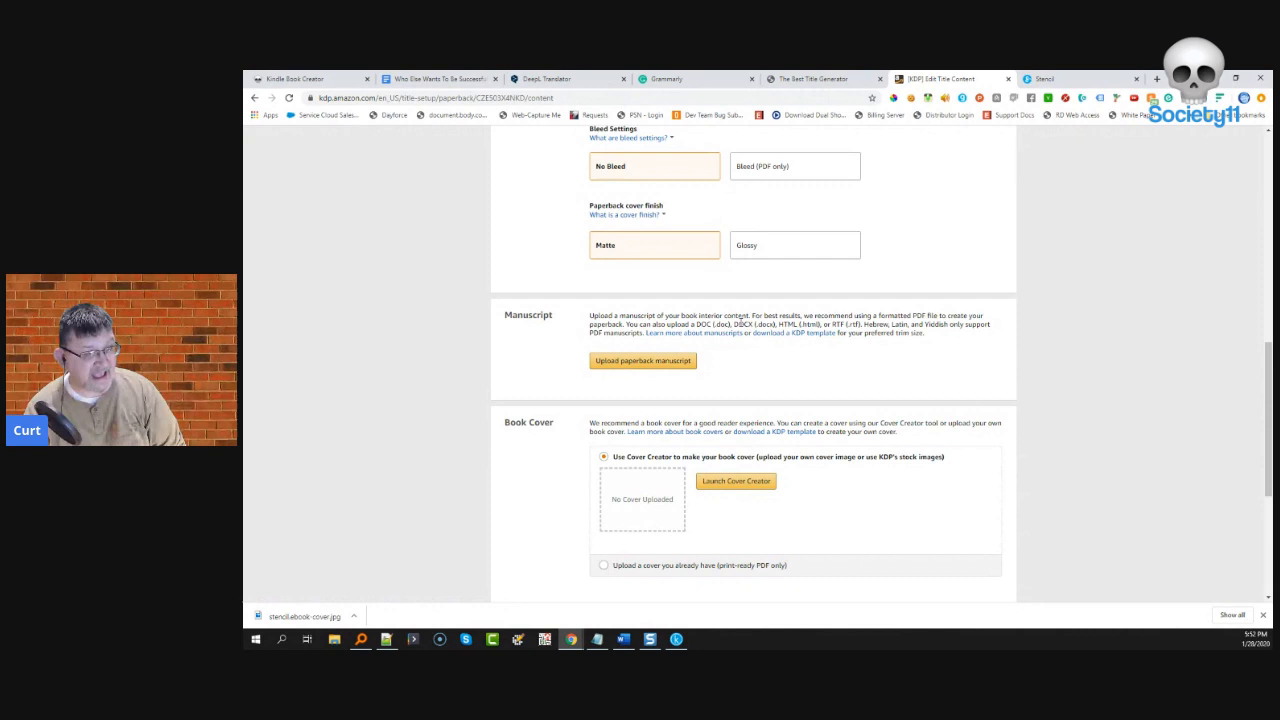
# - Upload 'Who Else Wants To Be Successful With SOLAR PANELS.kpf' from Downloads as the paperback manuscript
pyautogui.click(627, 366)
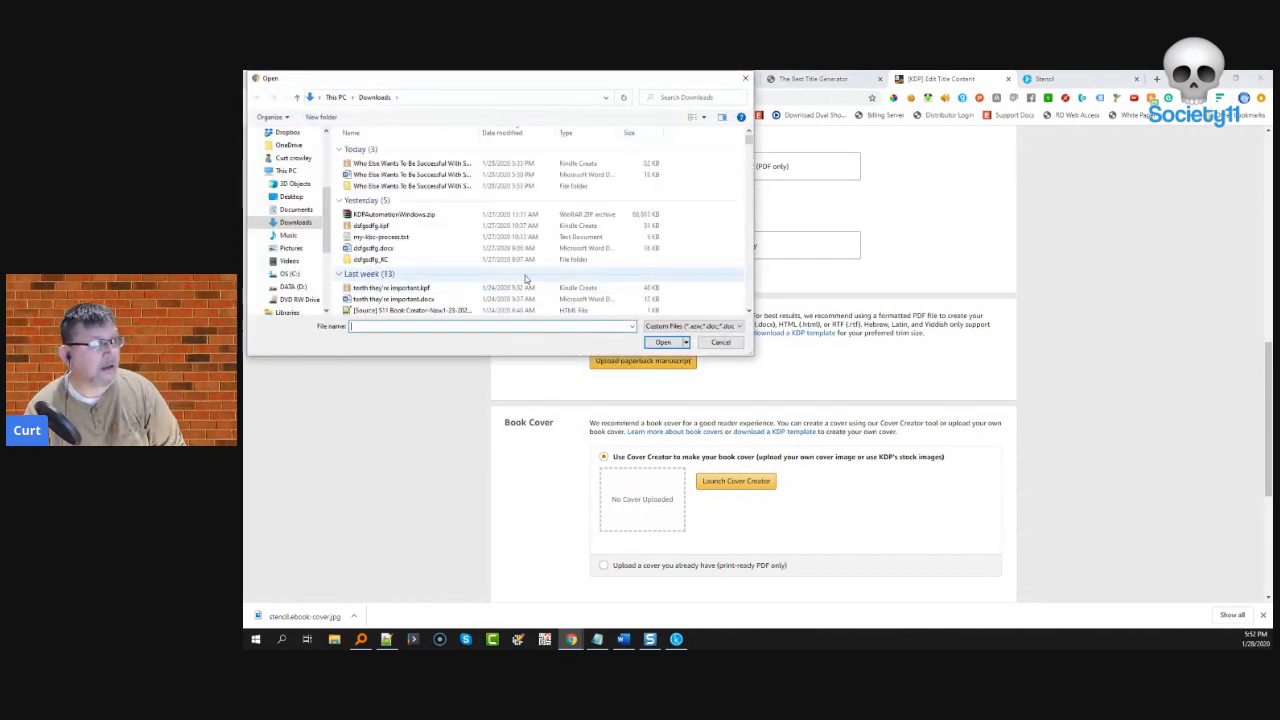
pyautogui.click(447, 166)
pyautogui.click(663, 342)
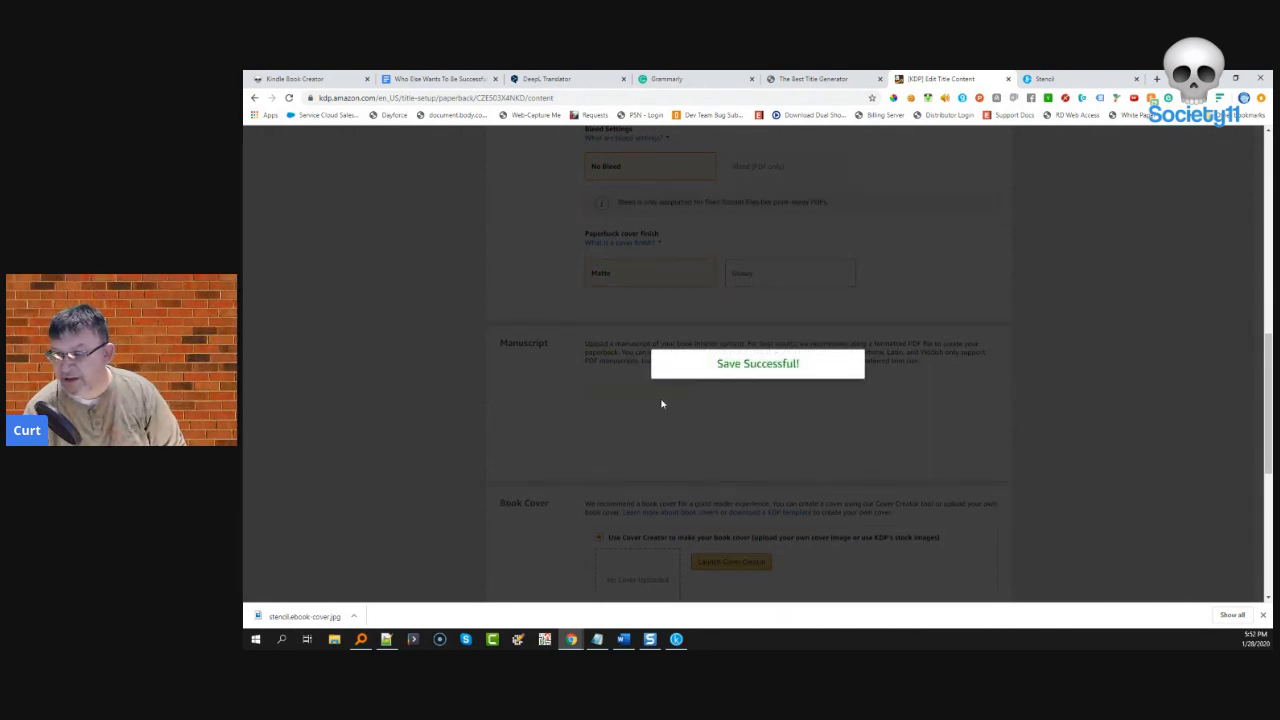
pyautogui.scroll(-3, 612, 470)
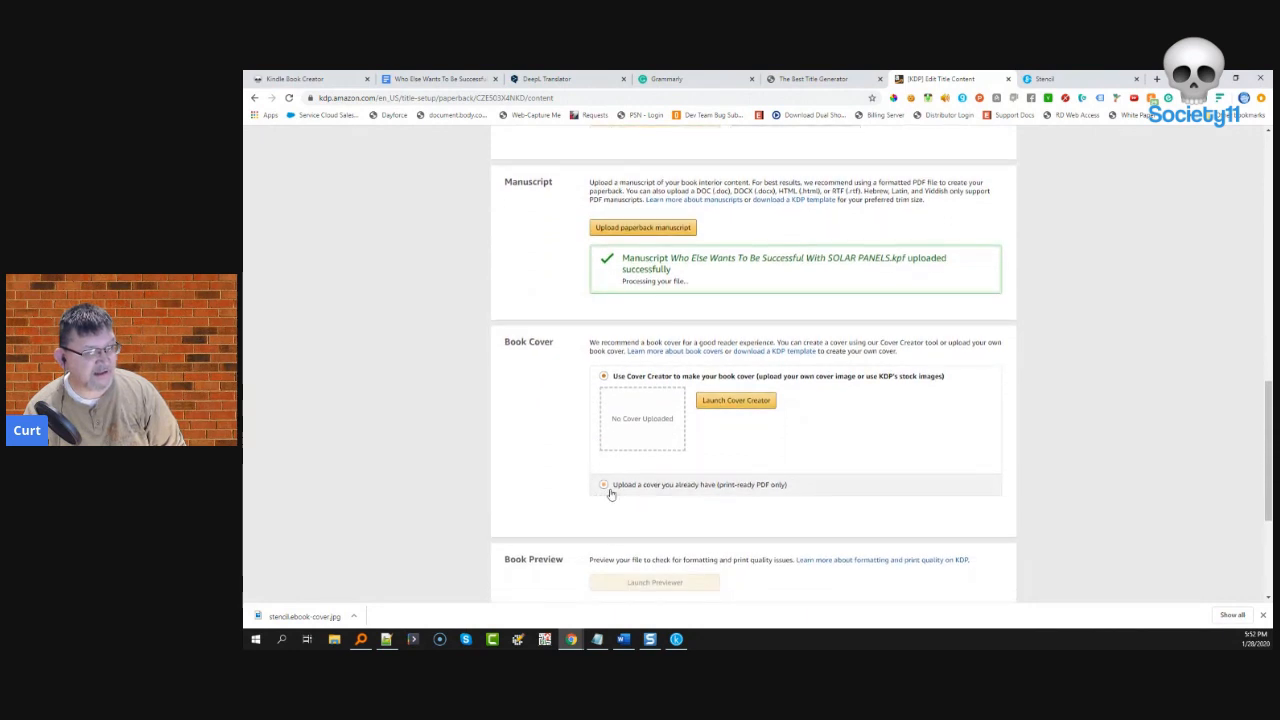
# - Launch Cover Creator and browse the stock image gallery's Animals > Pets photos
pyautogui.click(716, 403)
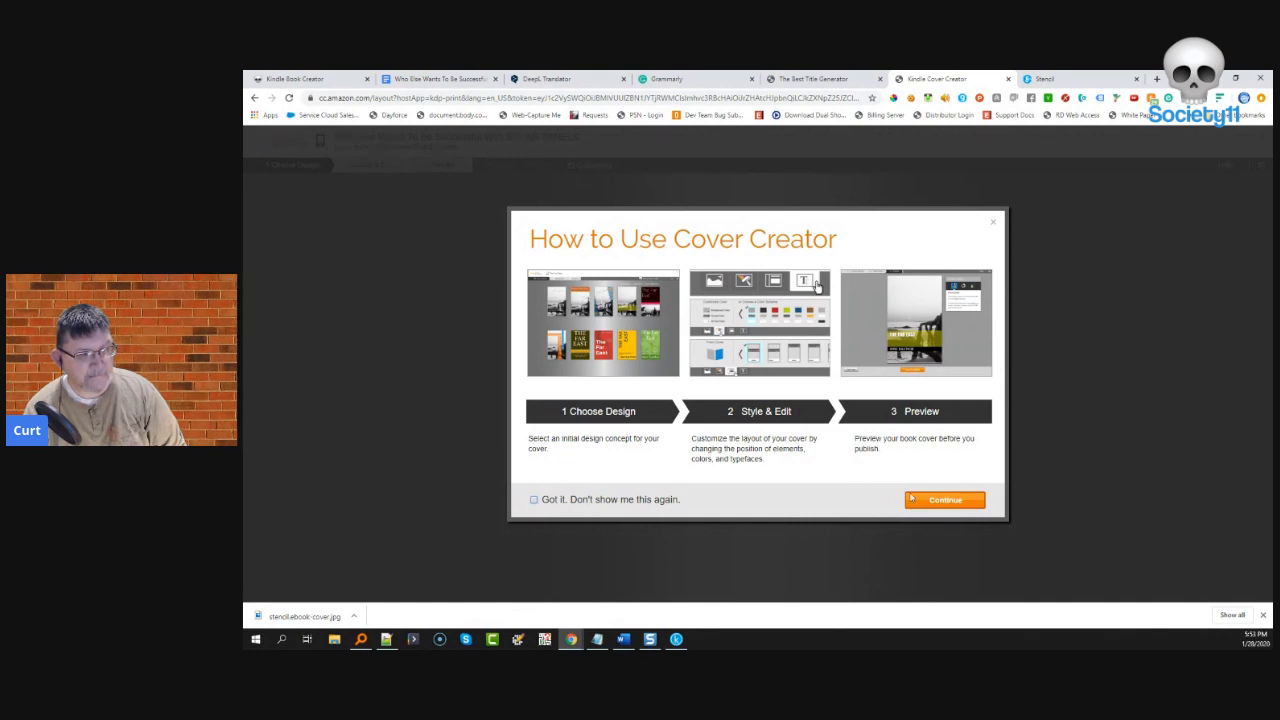
pyautogui.click(553, 504)
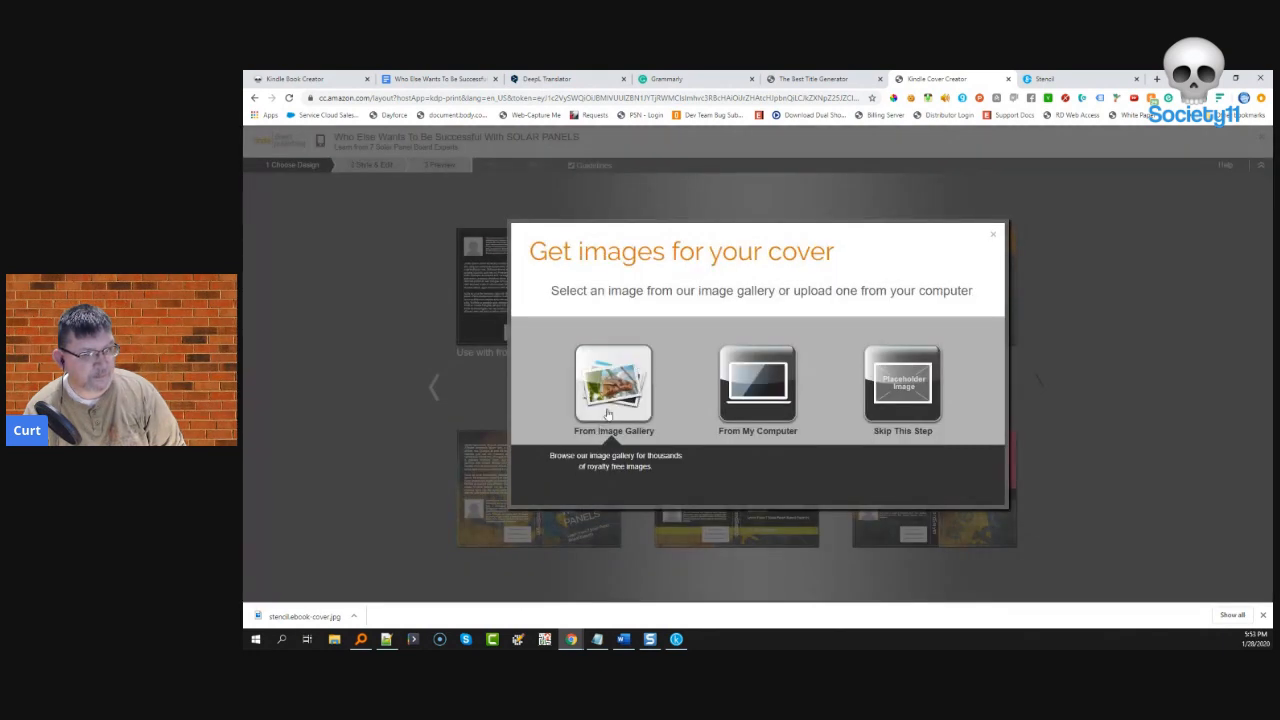
pyautogui.click(609, 410)
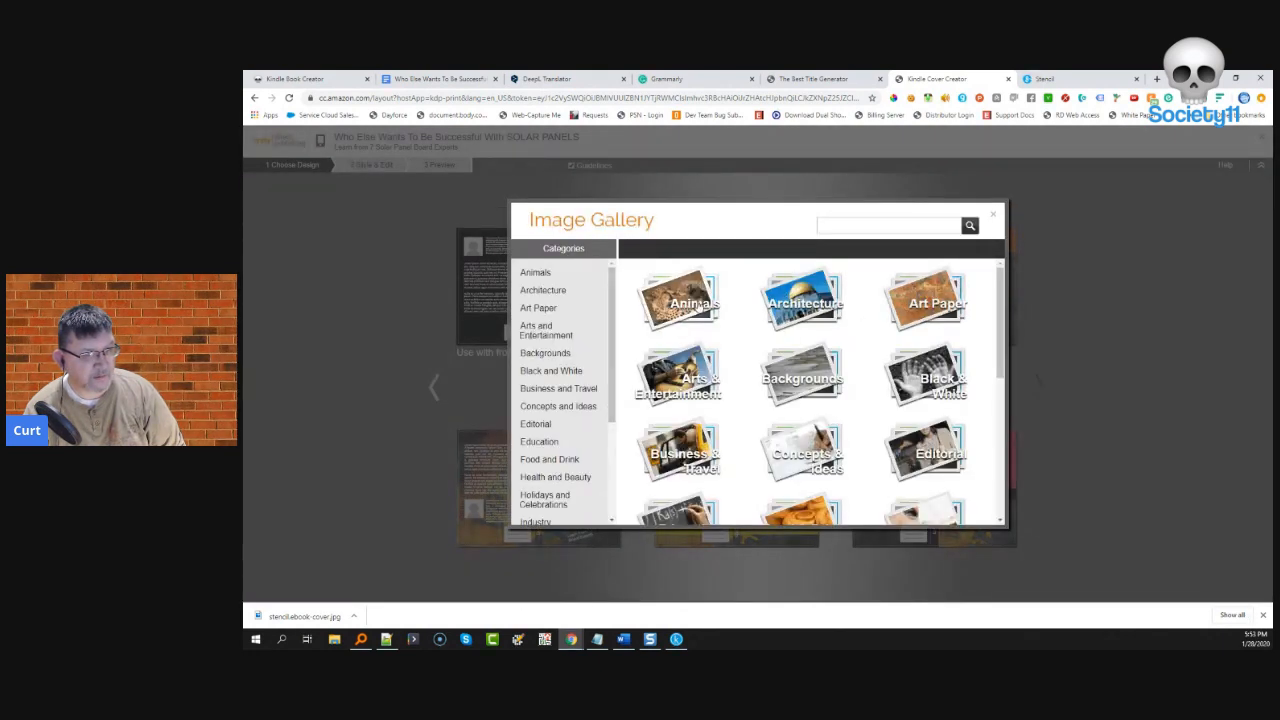
pyautogui.click(680, 300)
pyautogui.click(678, 375)
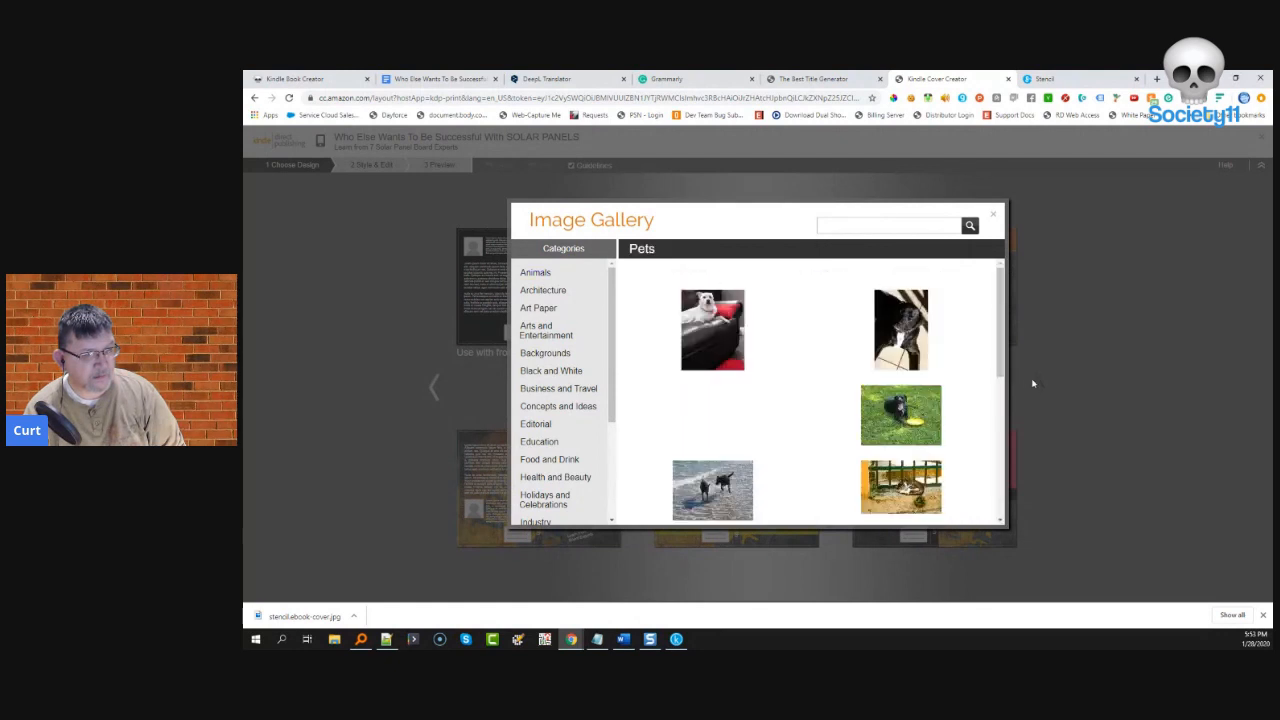
# - Search the image gallery for 'solar', then close it without choosing an image
pyautogui.click(919, 229)
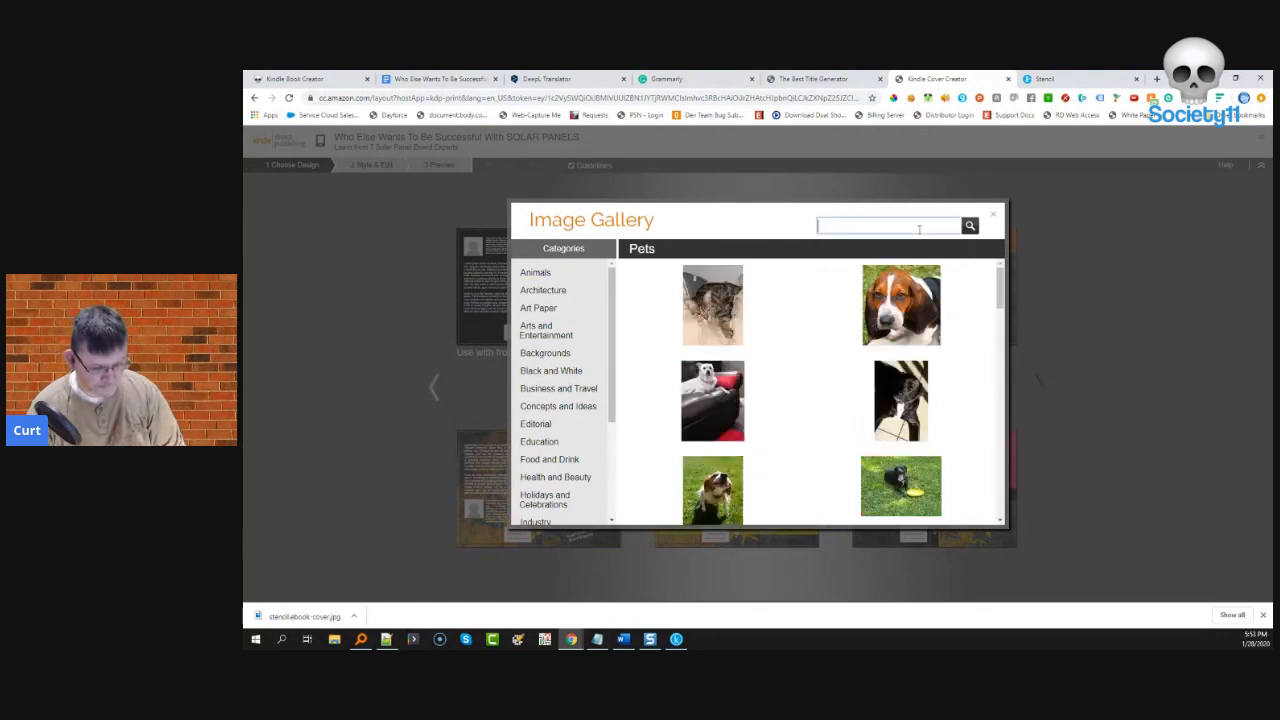
pyautogui.write('solar')
pyautogui.press('Return')
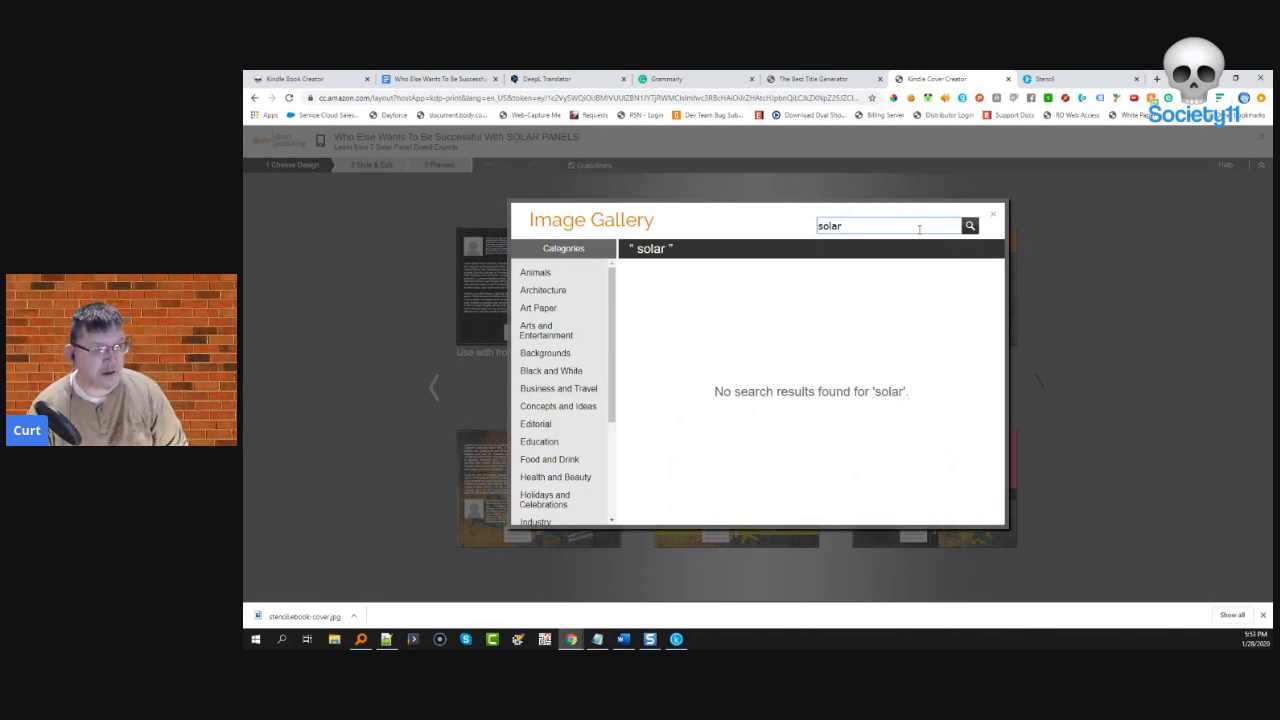
pyautogui.click(993, 216)
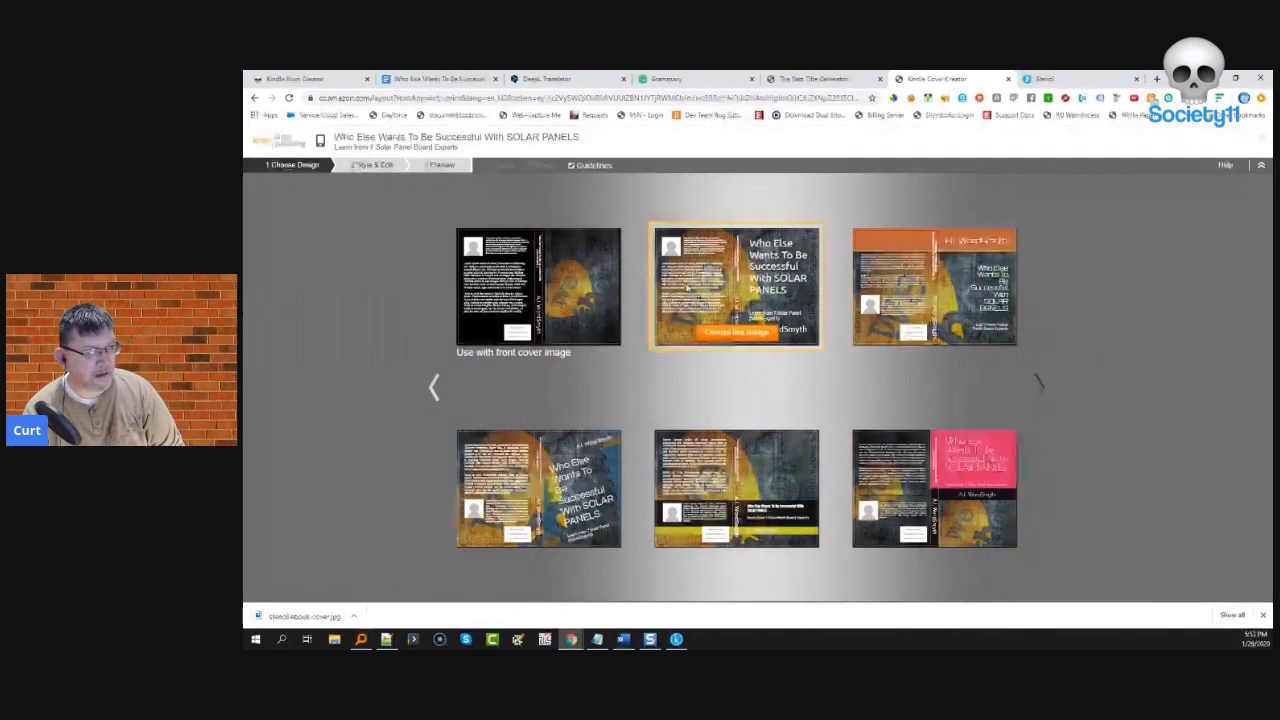
# - Choose the second cover design and clear the back-cover lorem ipsum body text
pyautogui.click(719, 334)
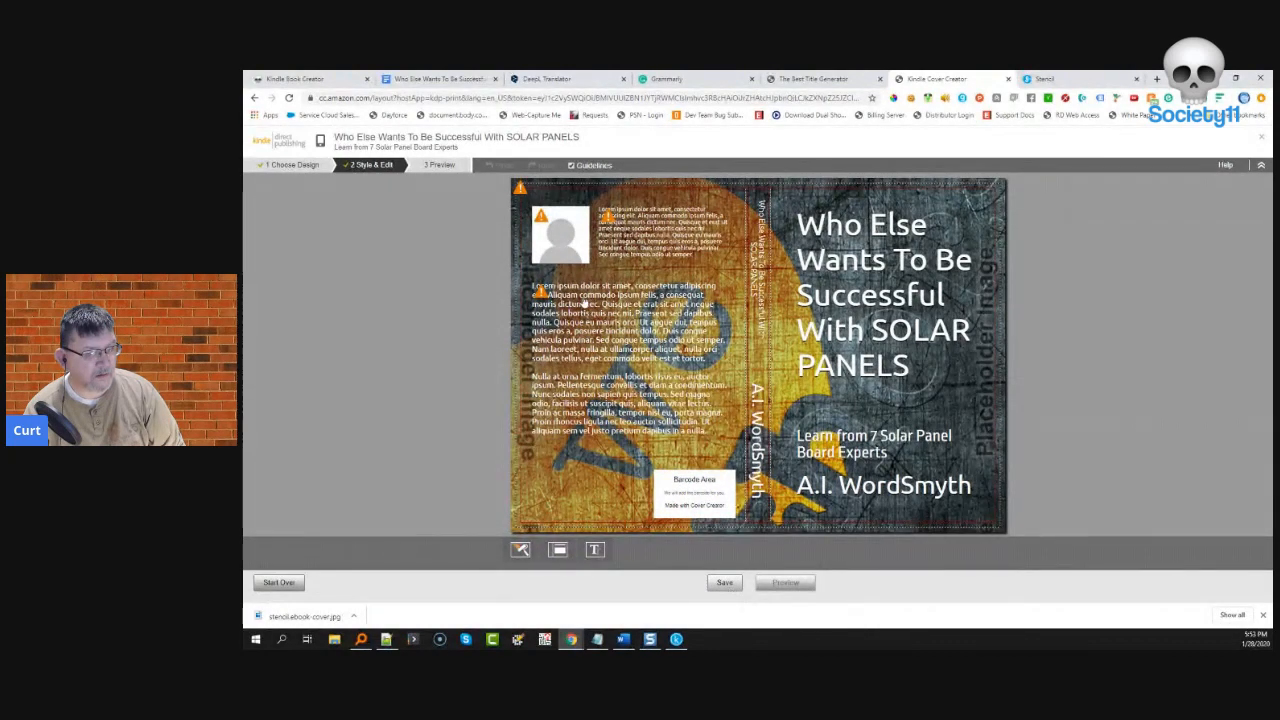
pyautogui.click(584, 296)
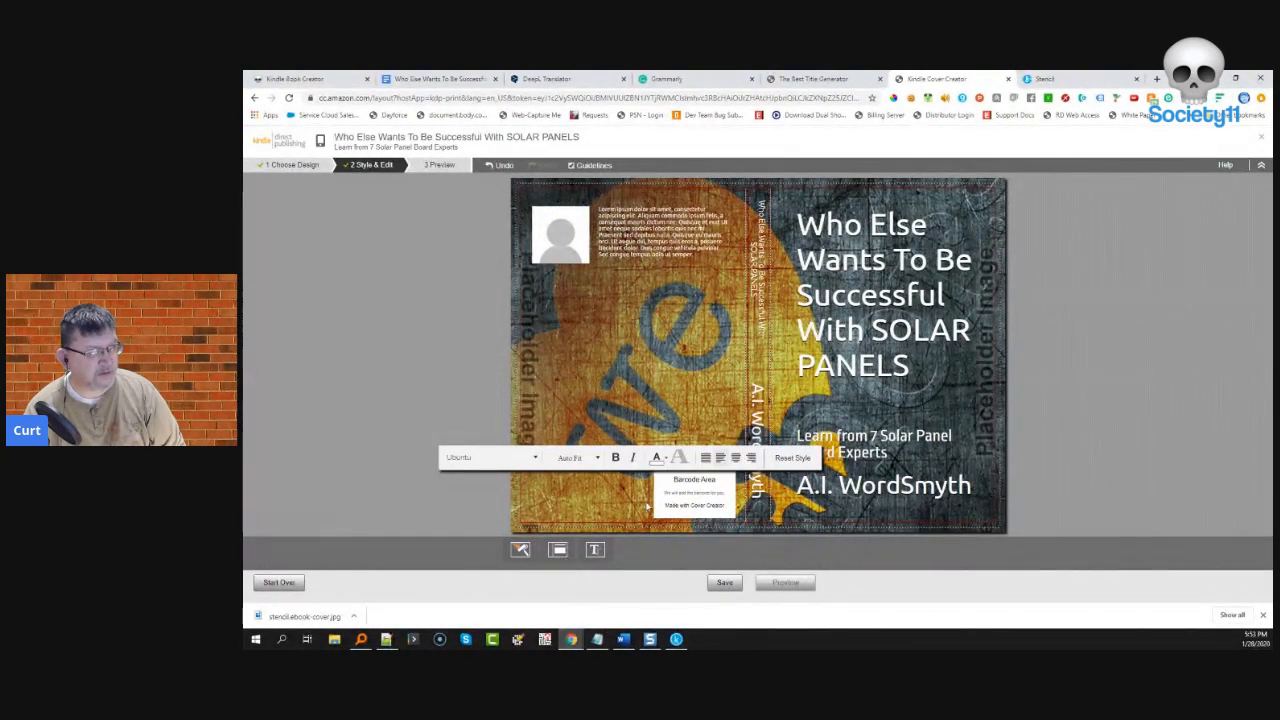
# - Select both Foreword paragraphs in the Google Docs Solar Panels manuscript
pyautogui.click(440, 78)
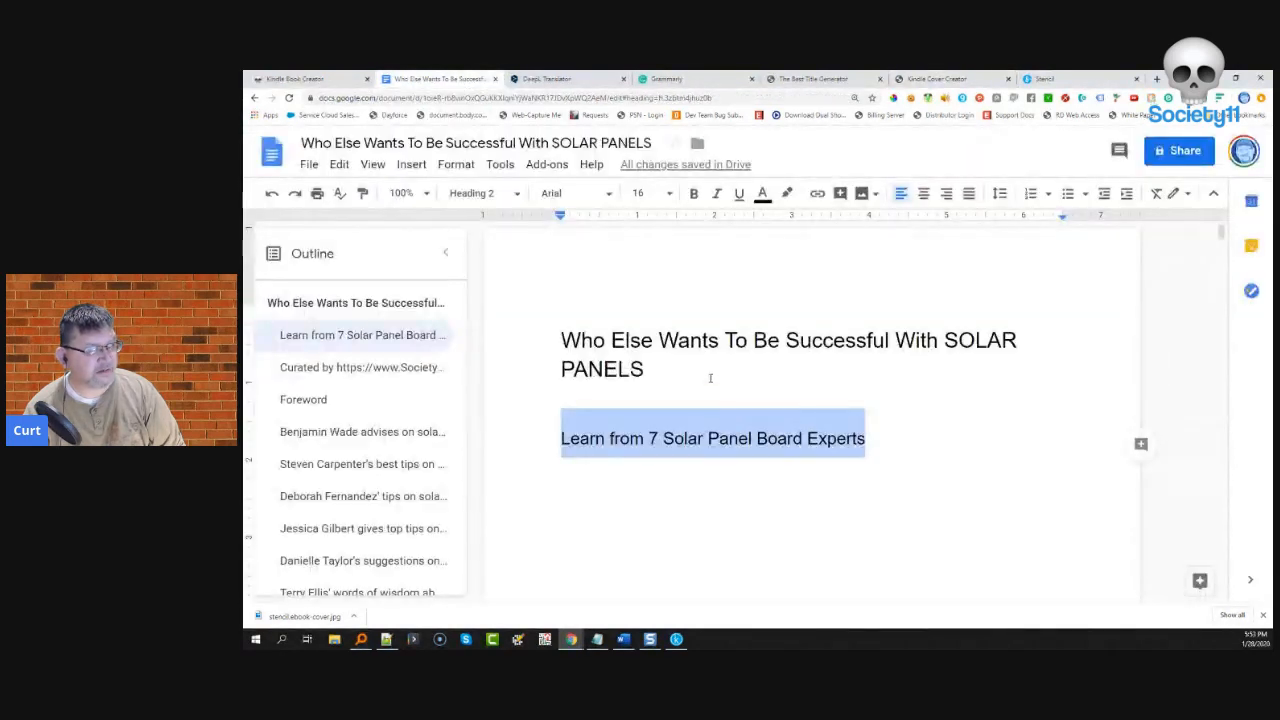
pyautogui.scroll(-10, 671, 425)
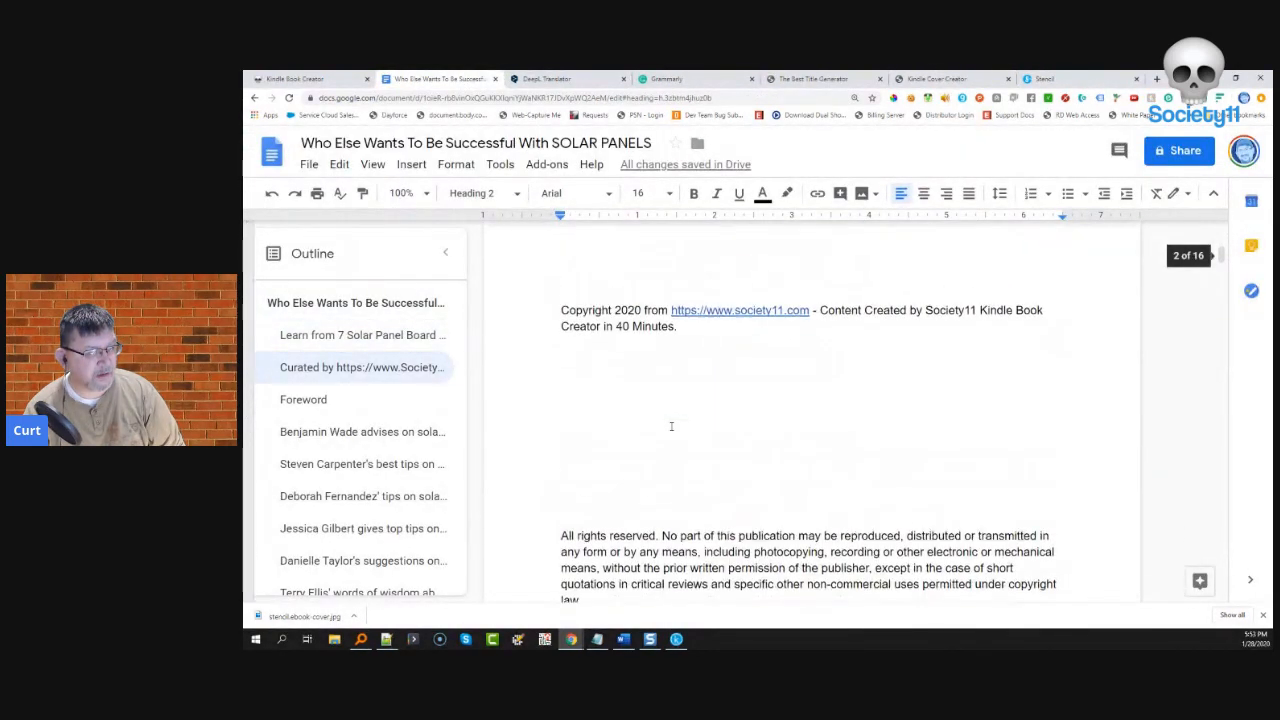
pyautogui.scroll(-10, 671, 426)
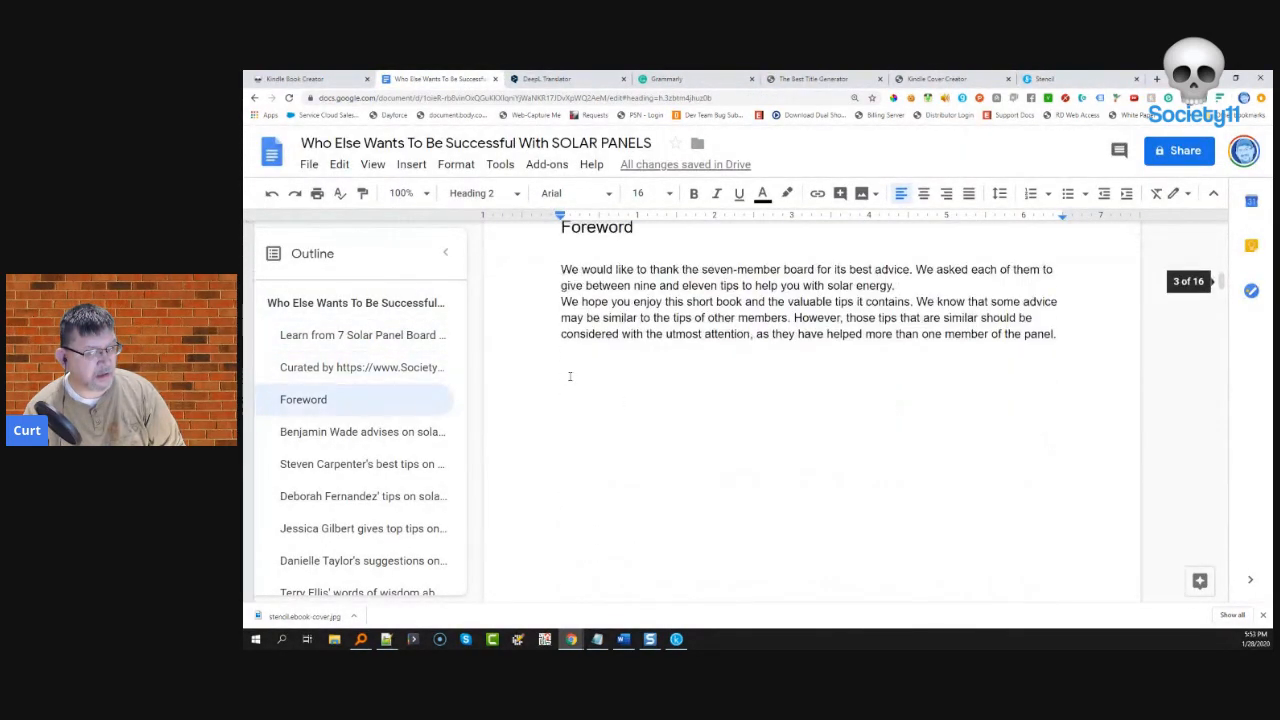
pyautogui.moveTo(561, 269); pyautogui.dragTo(1068, 338)
pyautogui.hotkey('ctrl', 'c')
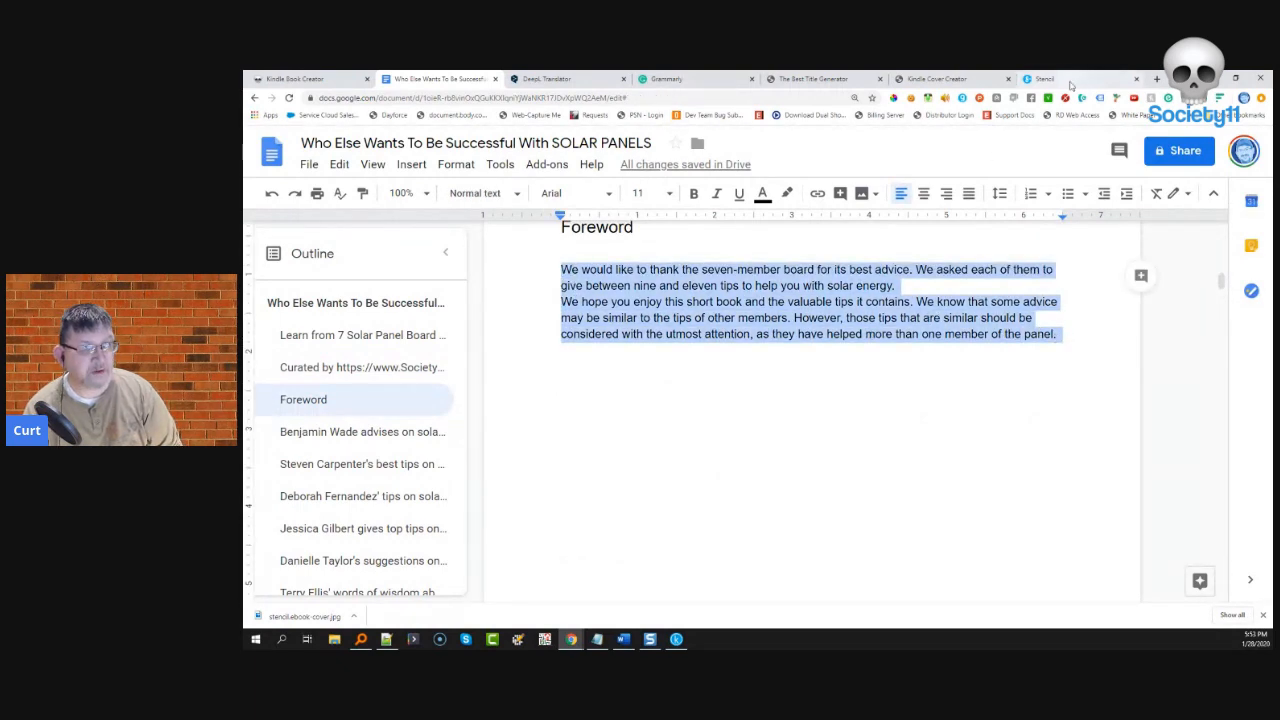
pyautogui.click(1068, 79)
# - Paste the Foreword onto the back cover and change the top blurb to 'Thank you very much for joining our 7 member board.'
pyautogui.click(950, 79)
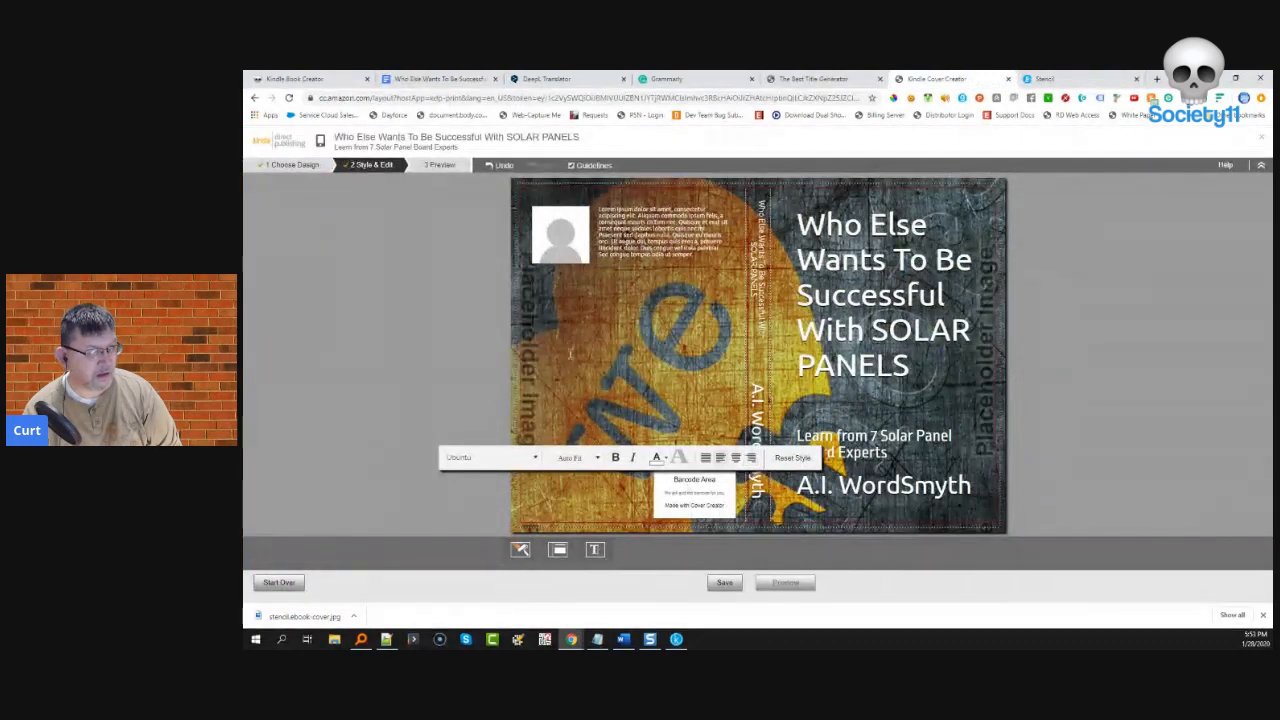
pyautogui.hotkey('ctrl', 'v')
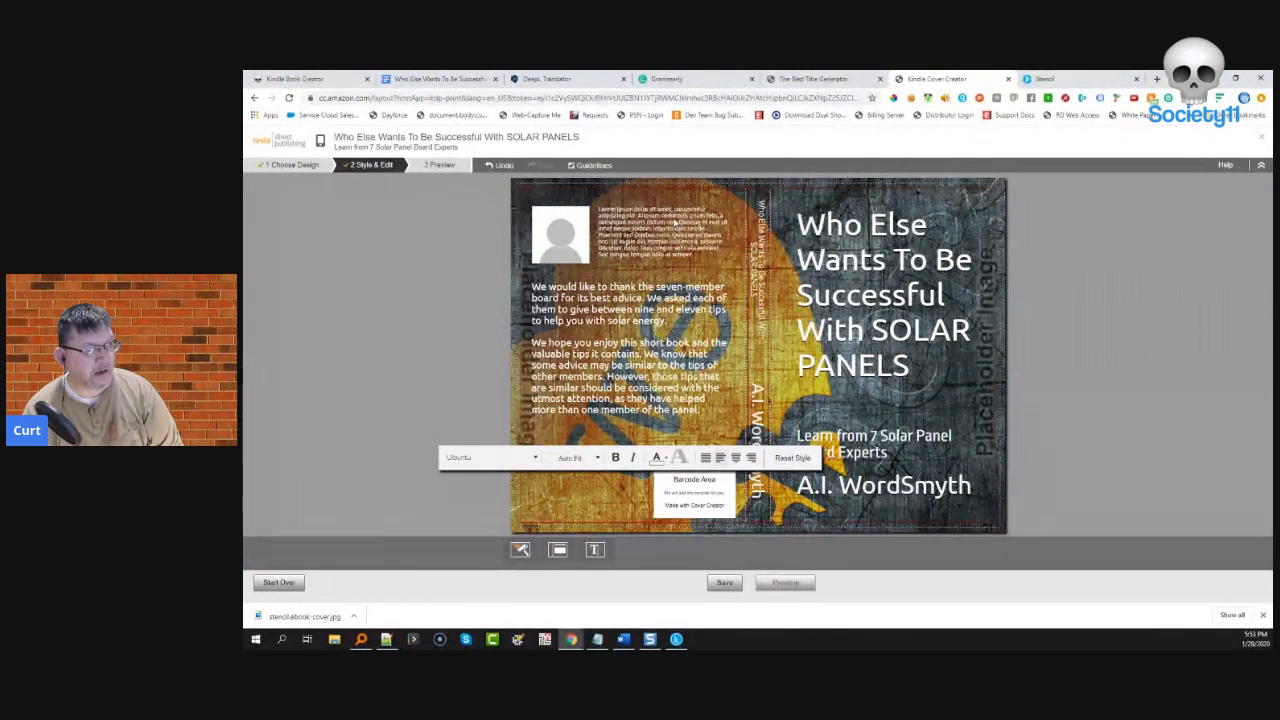
pyautogui.click(675, 224)
pyautogui.click(689, 254)
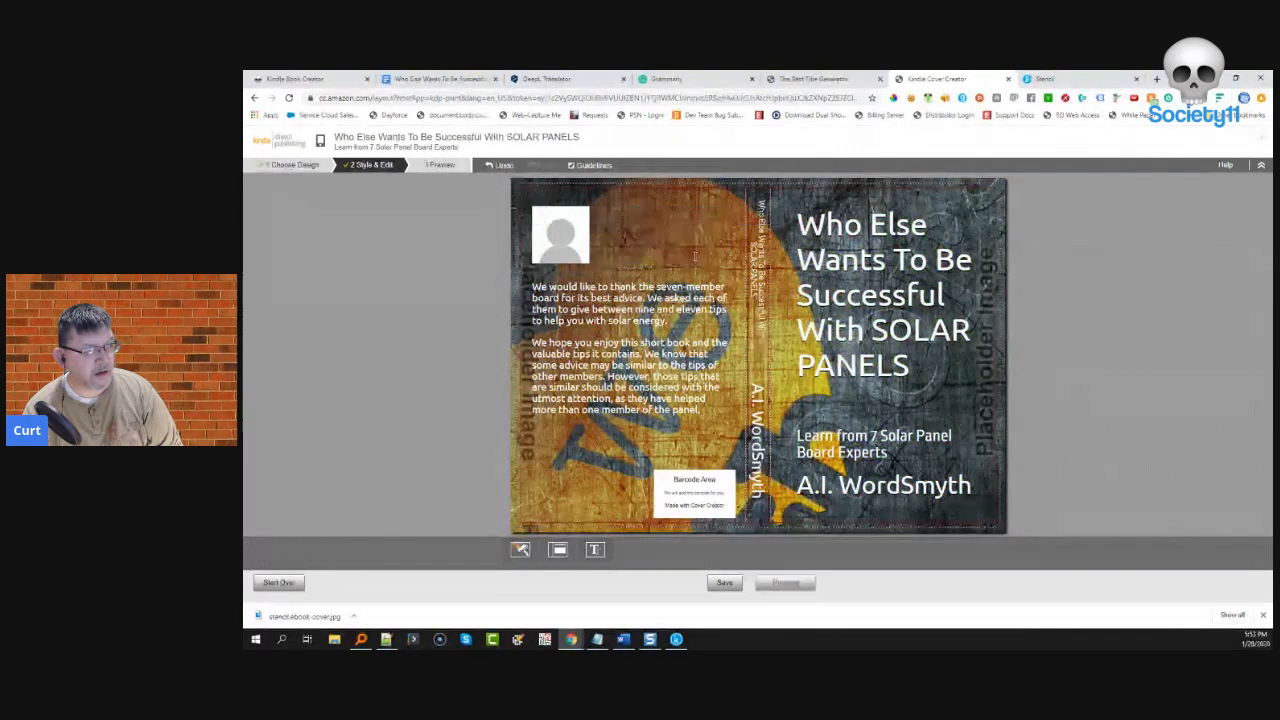
pyautogui.write('Than')
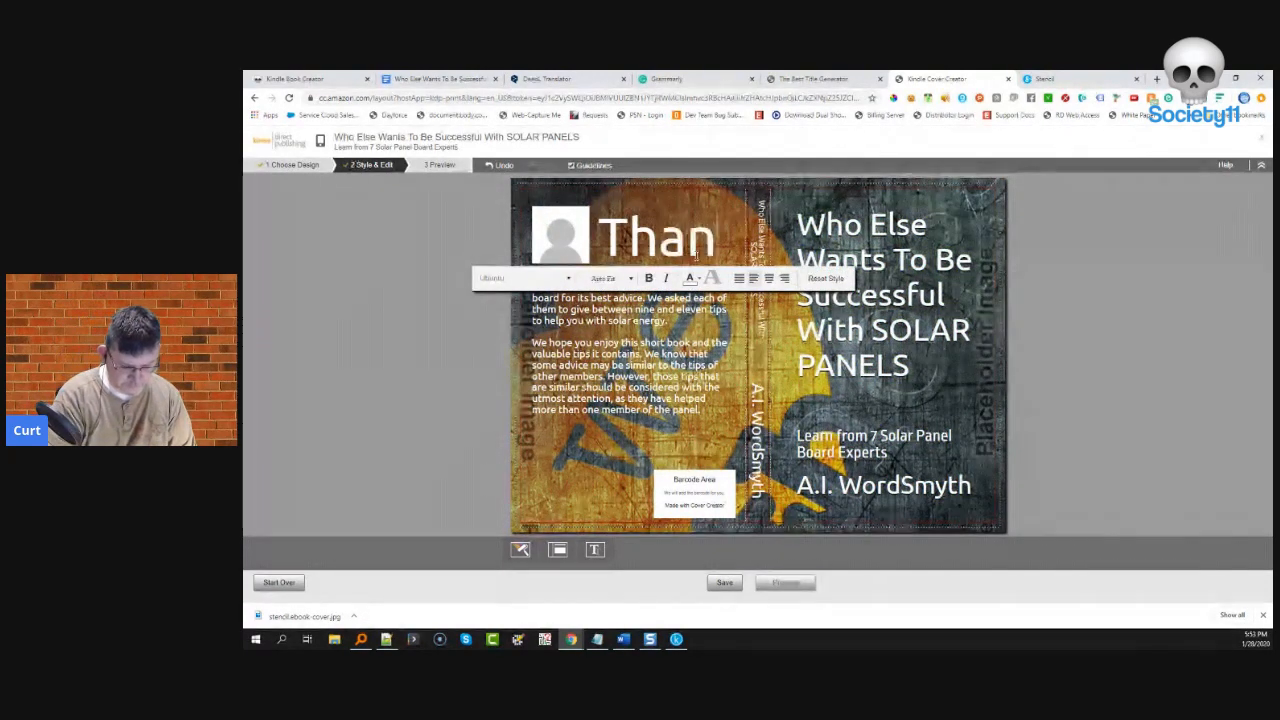
pyautogui.write('k you v')
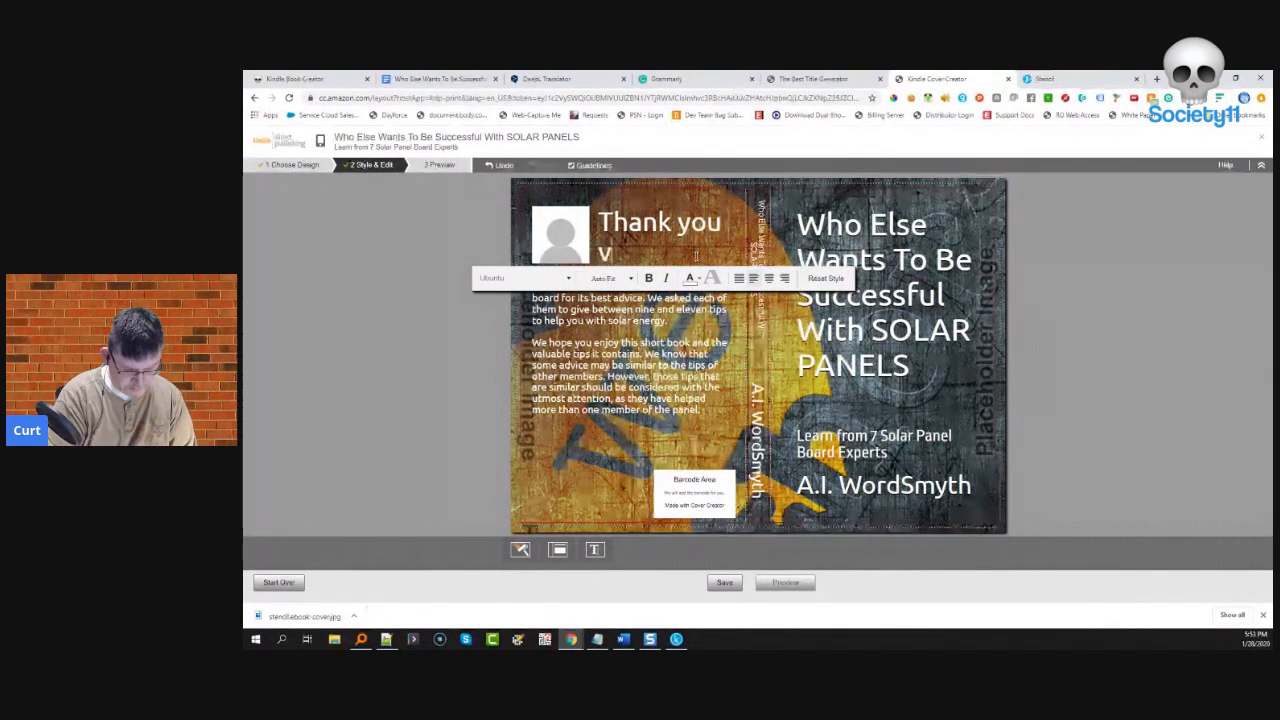
pyautogui.write('ery much for')
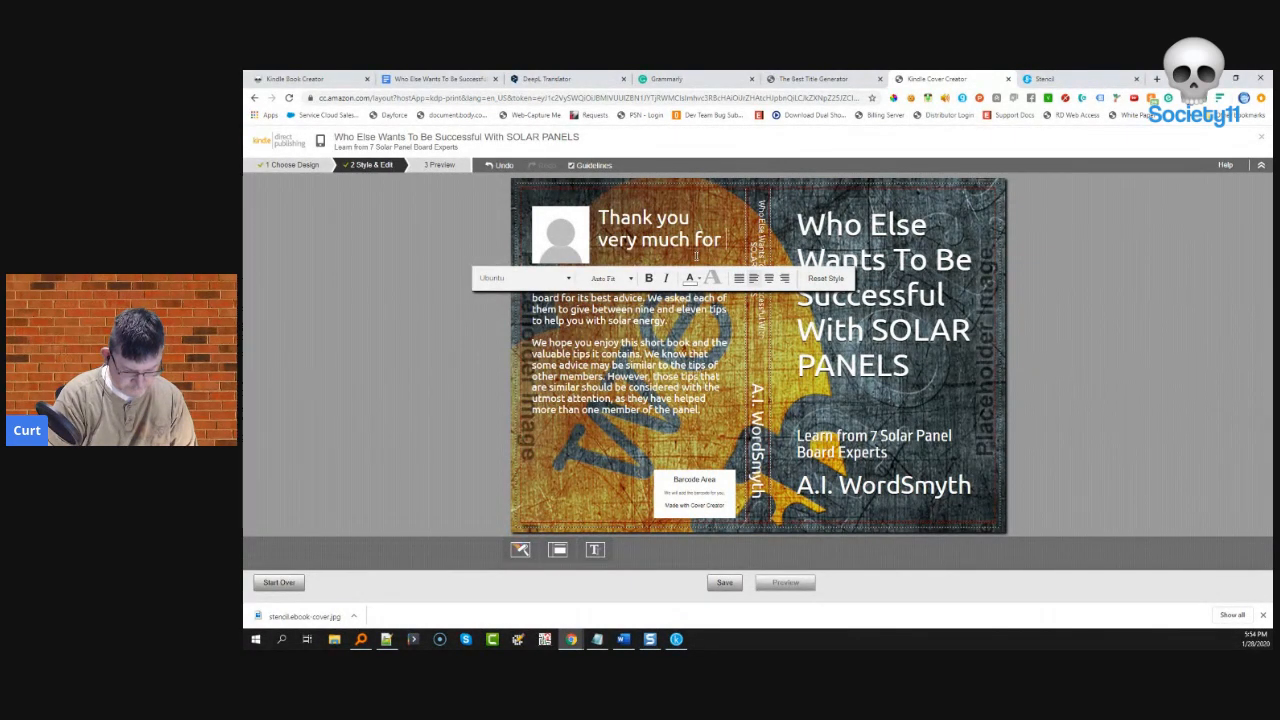
pyautogui.write('joining our 7')
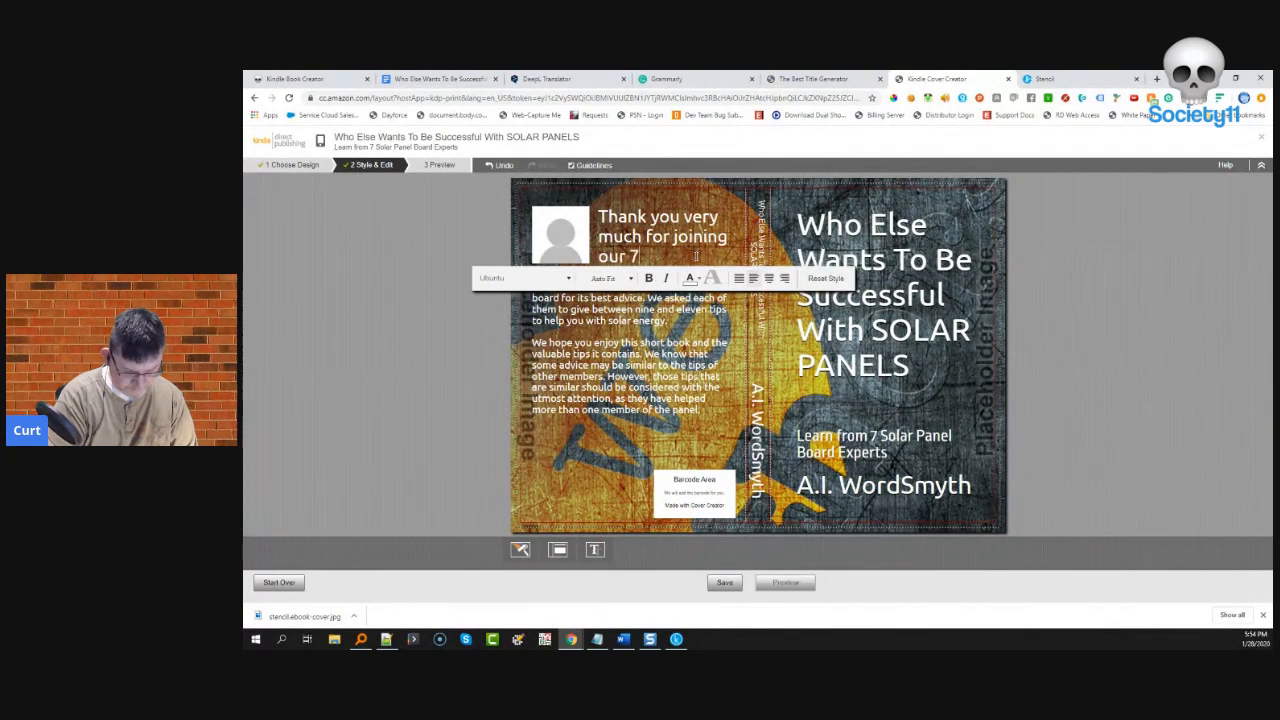
pyautogui.write(' member')
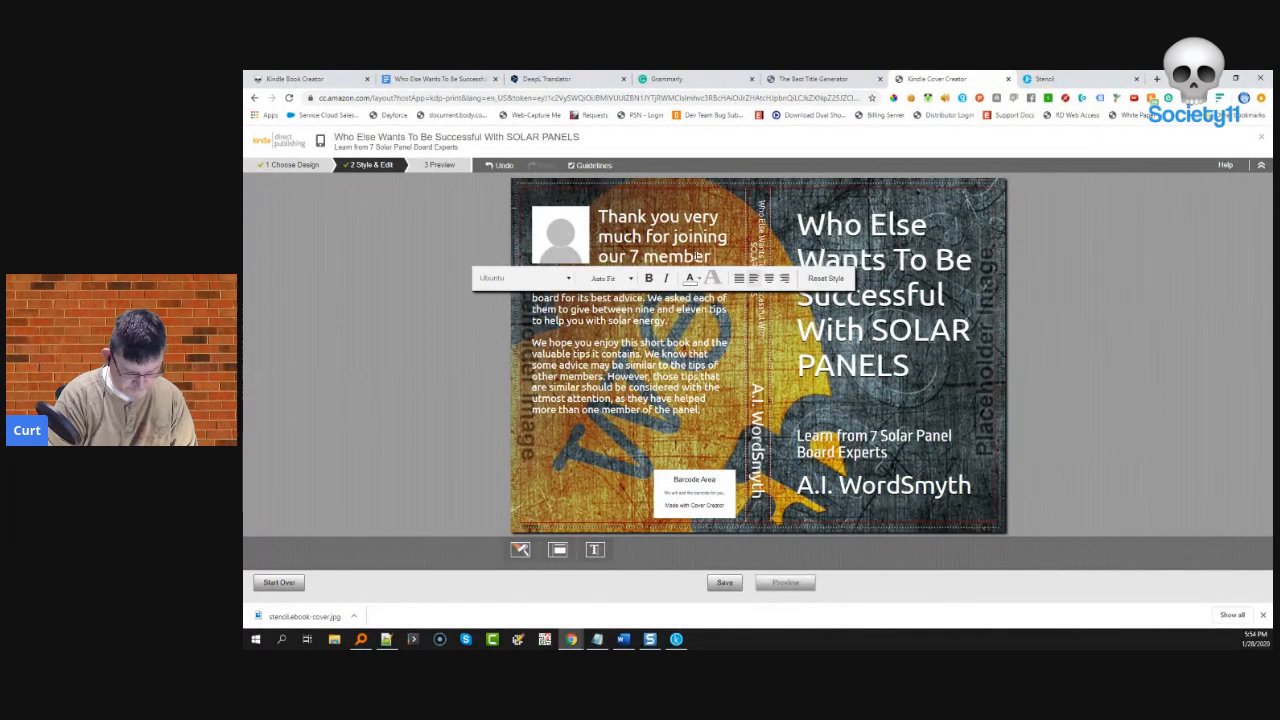
pyautogui.write(' board.')
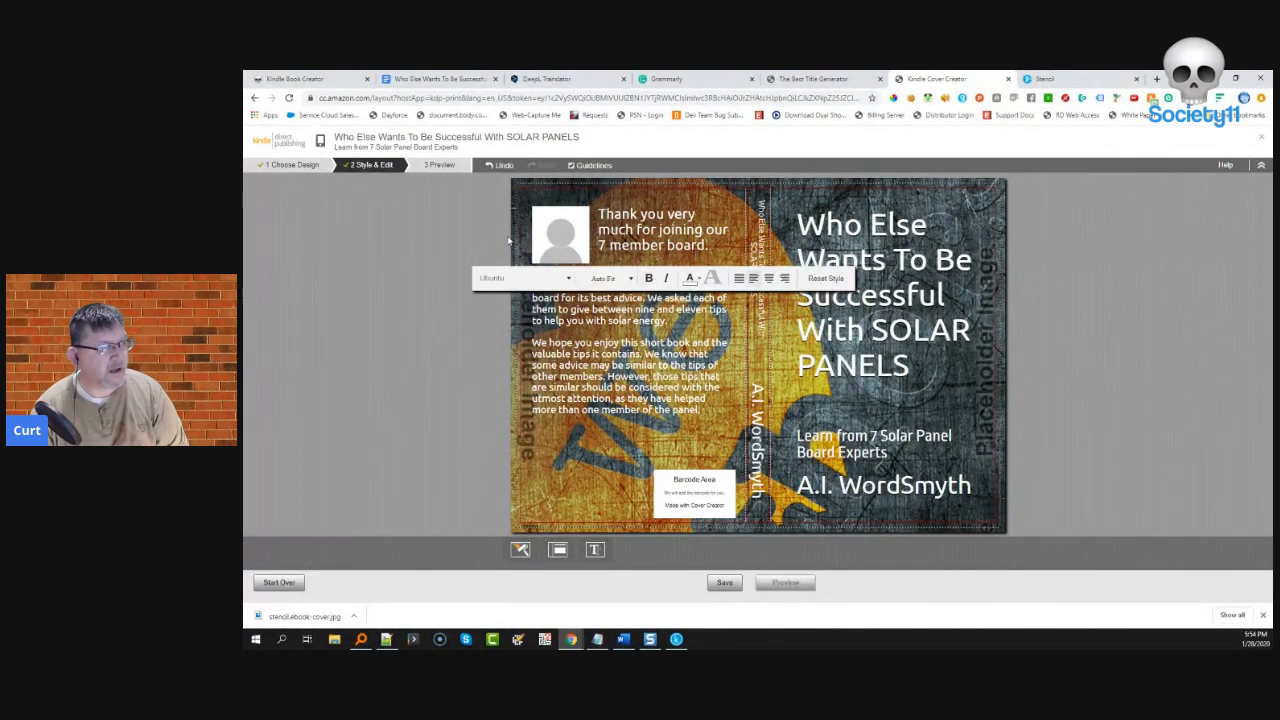
pyautogui.click(563, 232)
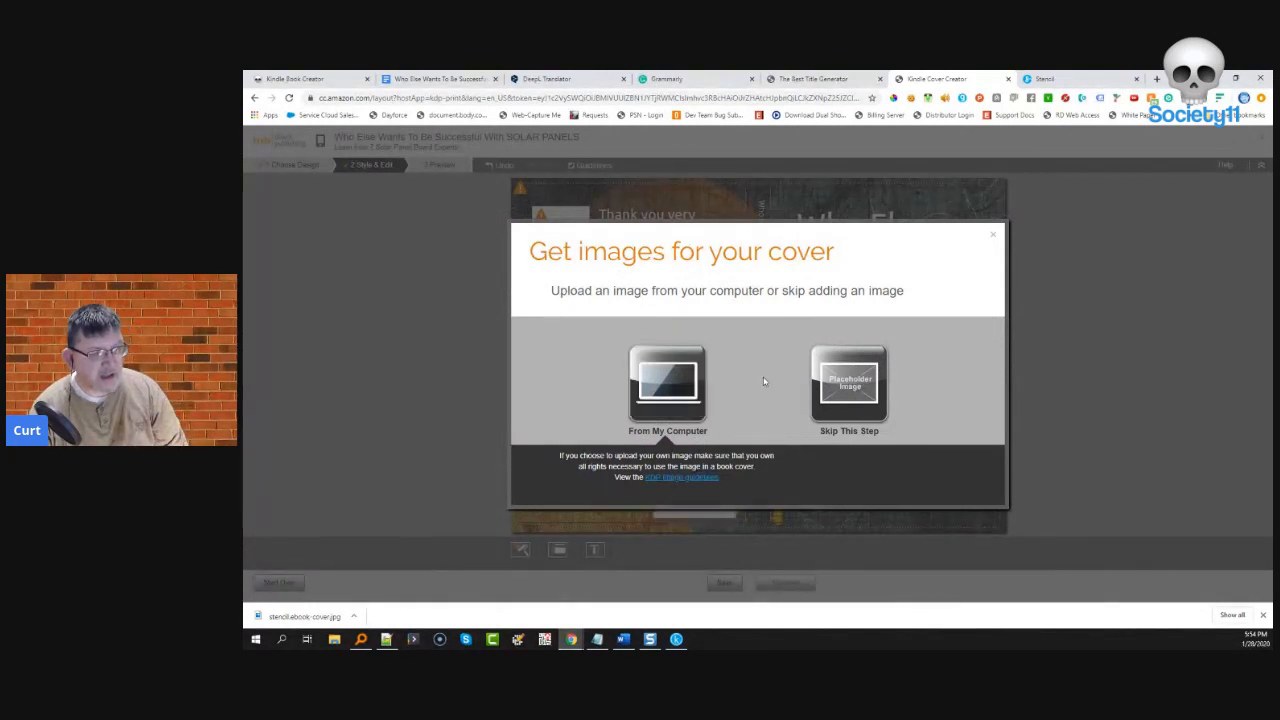
# - Upload stencil.ebook-cover.jpg from Downloads as the back-cover photo
pyautogui.click(667, 385)
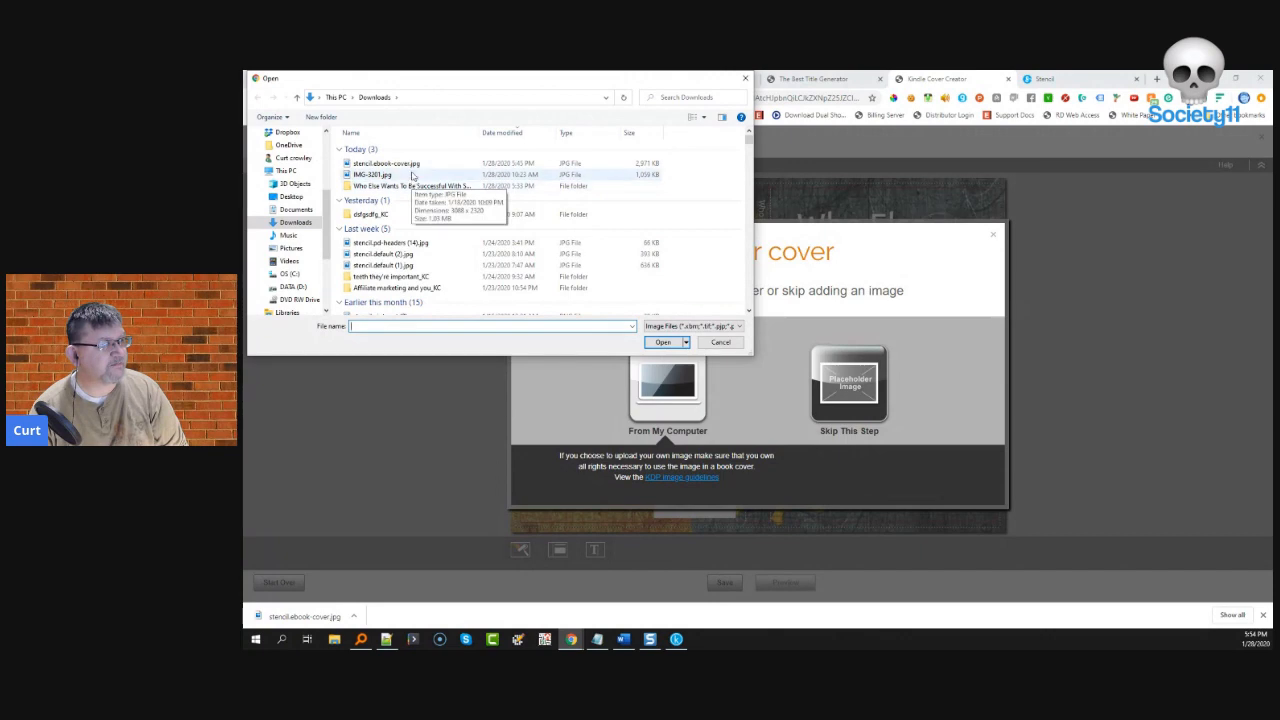
pyautogui.doubleClick(412, 163)
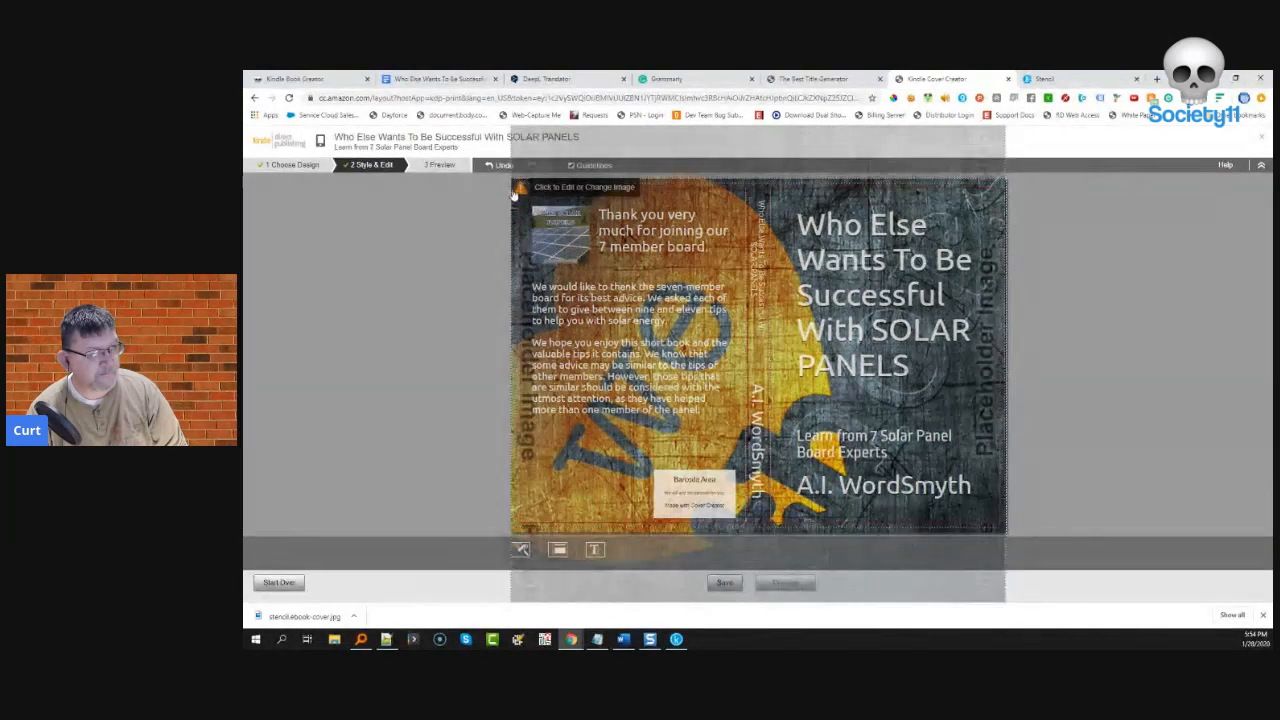
# - Replace the cover background with the blue galaxy photo from the Science and Medicine > Outer Space gallery
pyautogui.click(521, 192)
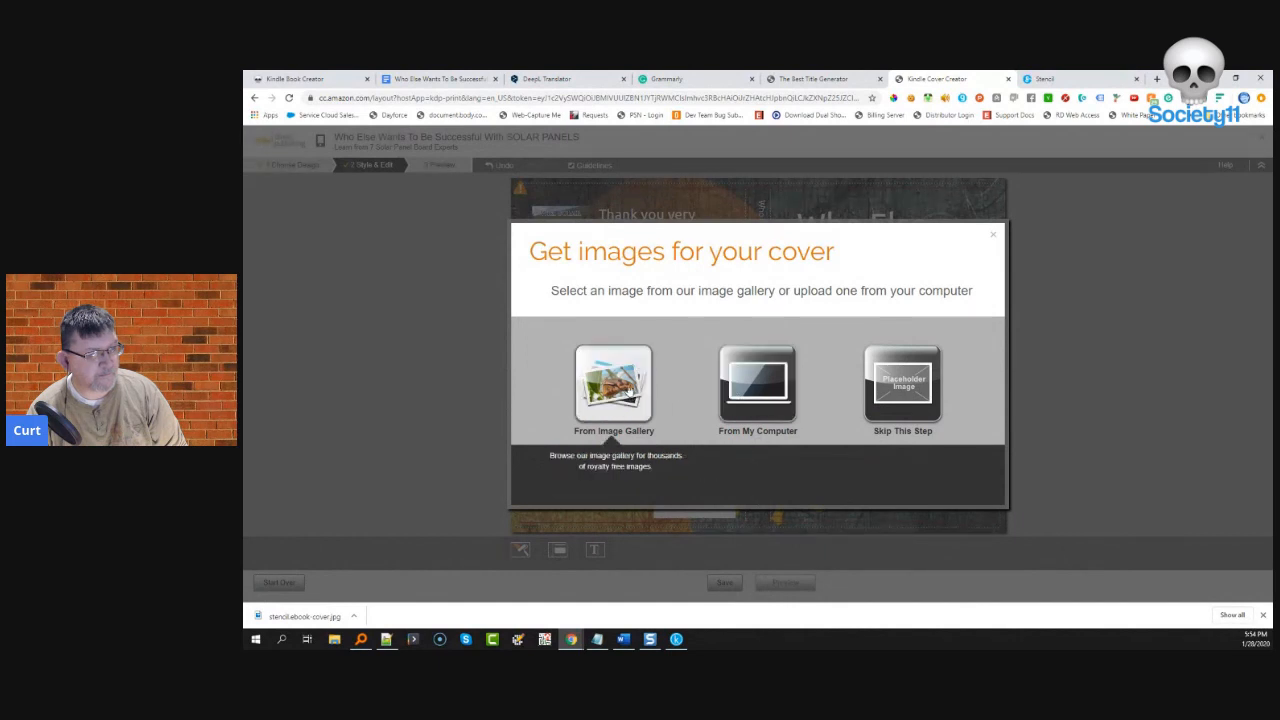
pyautogui.click(625, 385)
pyautogui.scroll(-3, 563, 423)
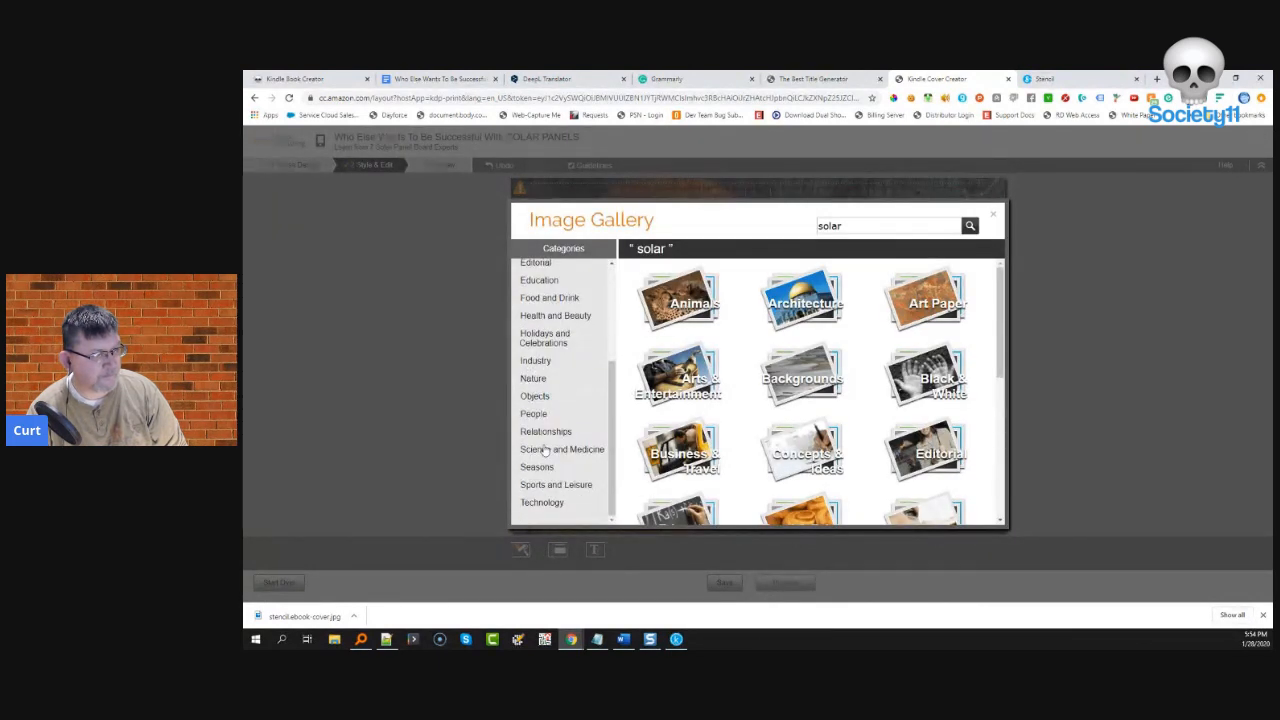
pyautogui.click(545, 450)
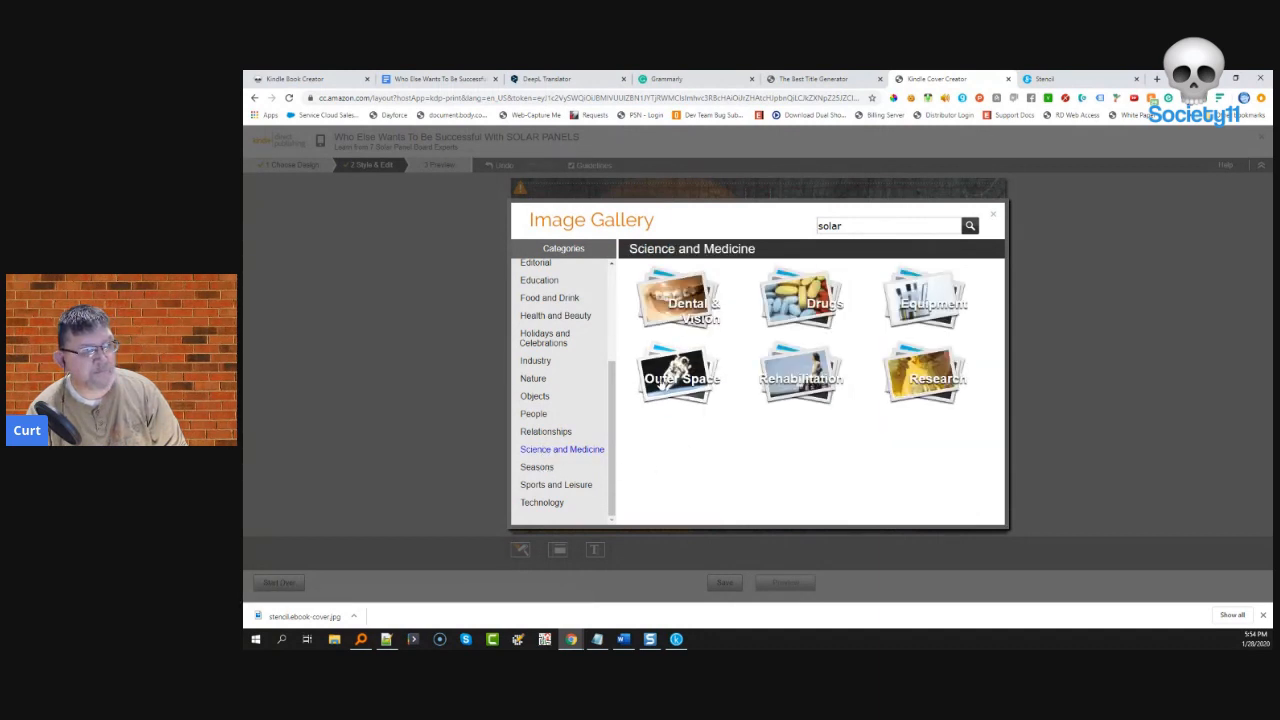
pyautogui.click(660, 379)
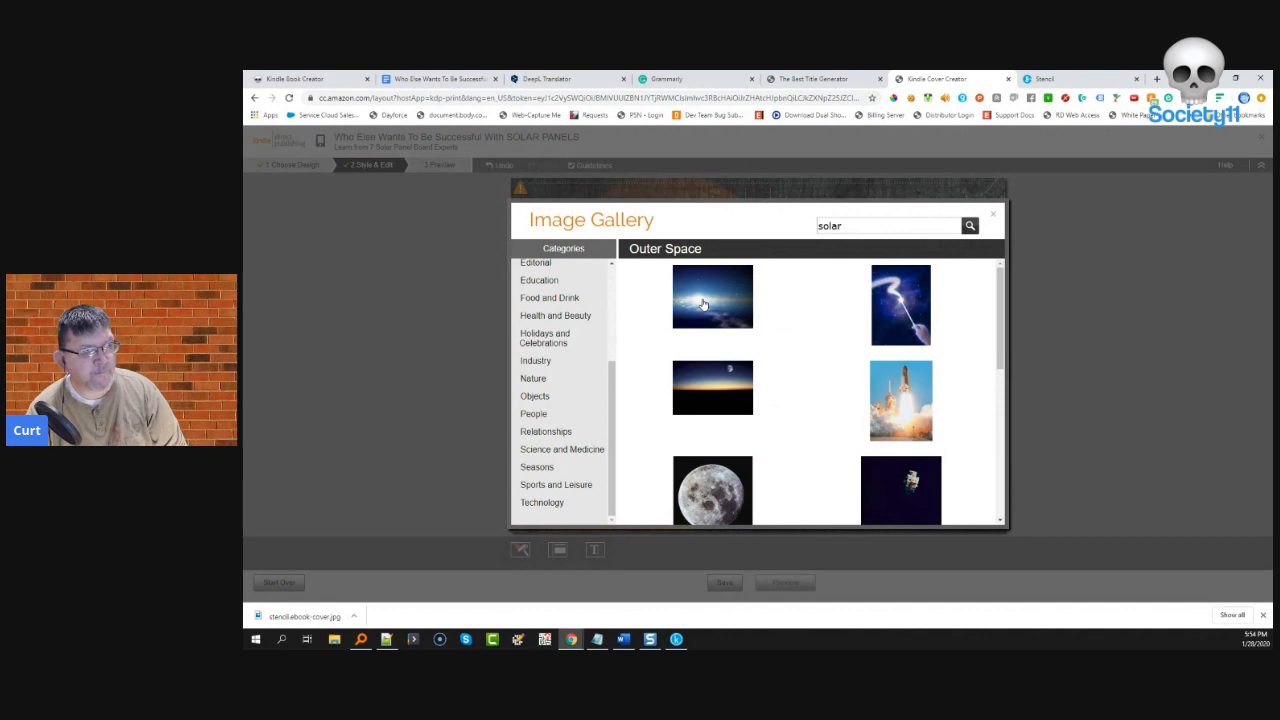
pyautogui.click(703, 304)
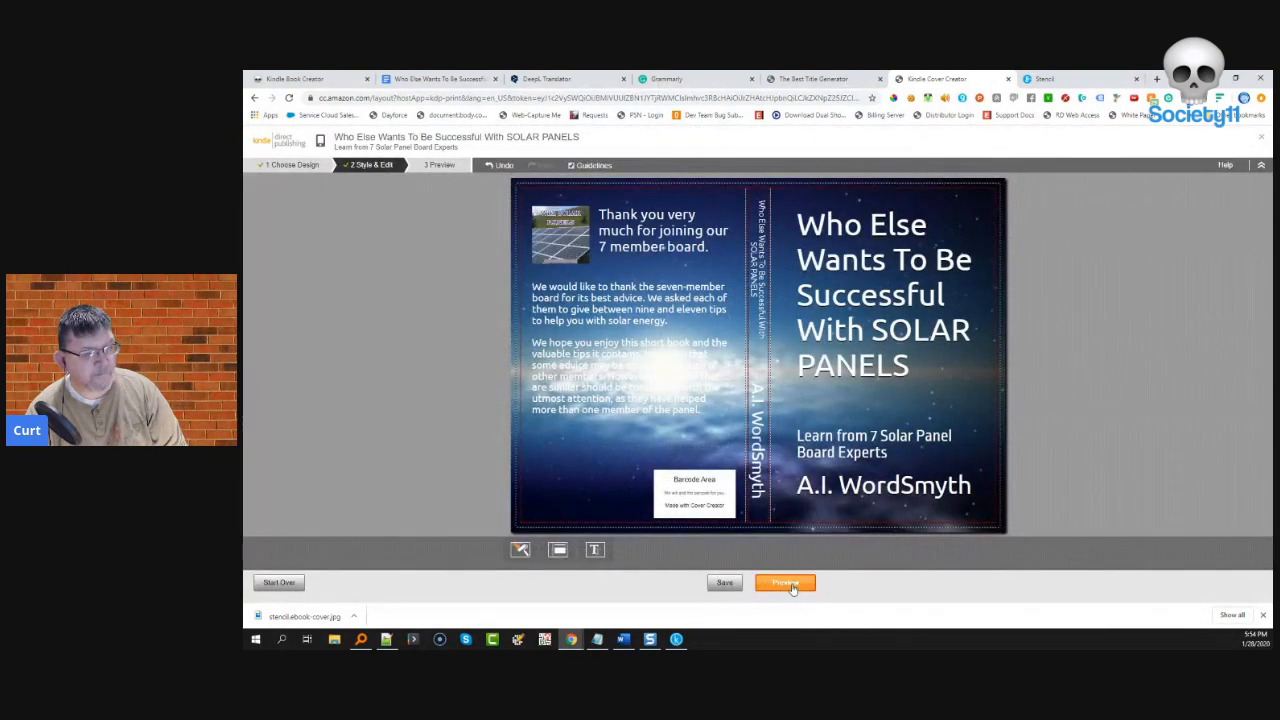
pyautogui.click(792, 588)
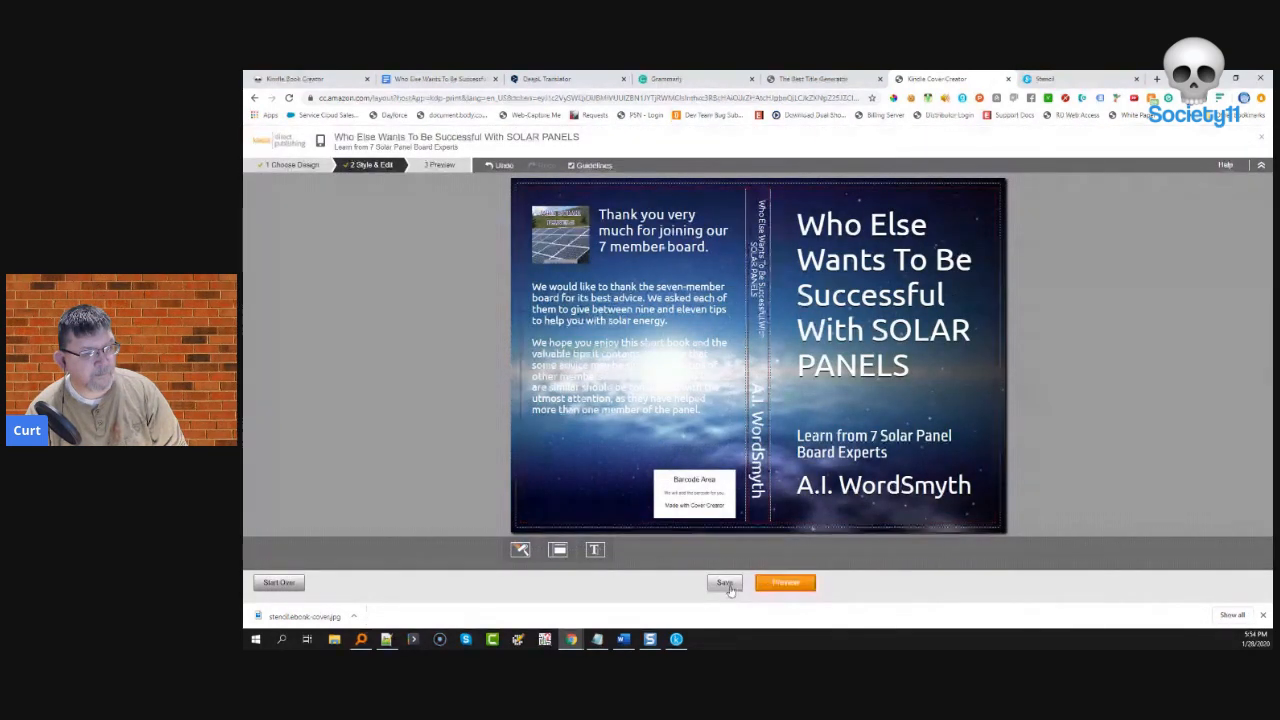
# - Preview the finished galaxy cover
pyautogui.click(792, 588)
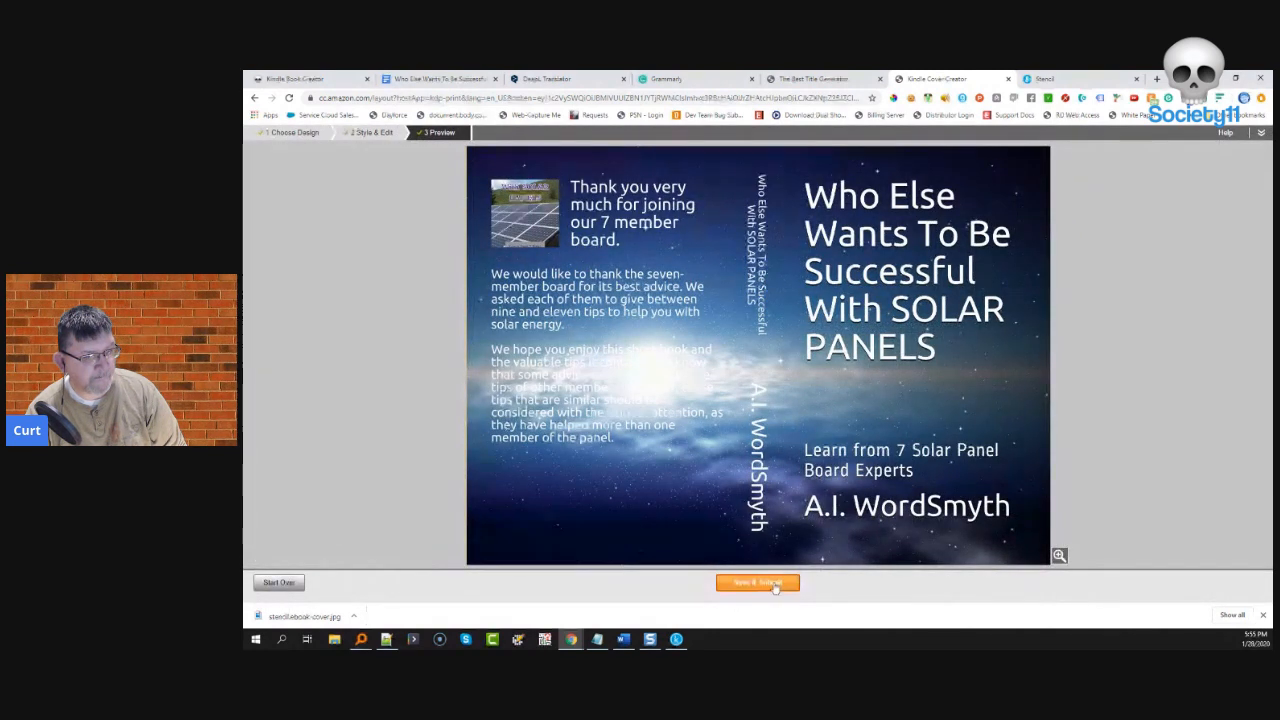
# - Submit the cover, save the paperback content and launch the previewer, which reports a file-processing error
pyautogui.click(772, 586)
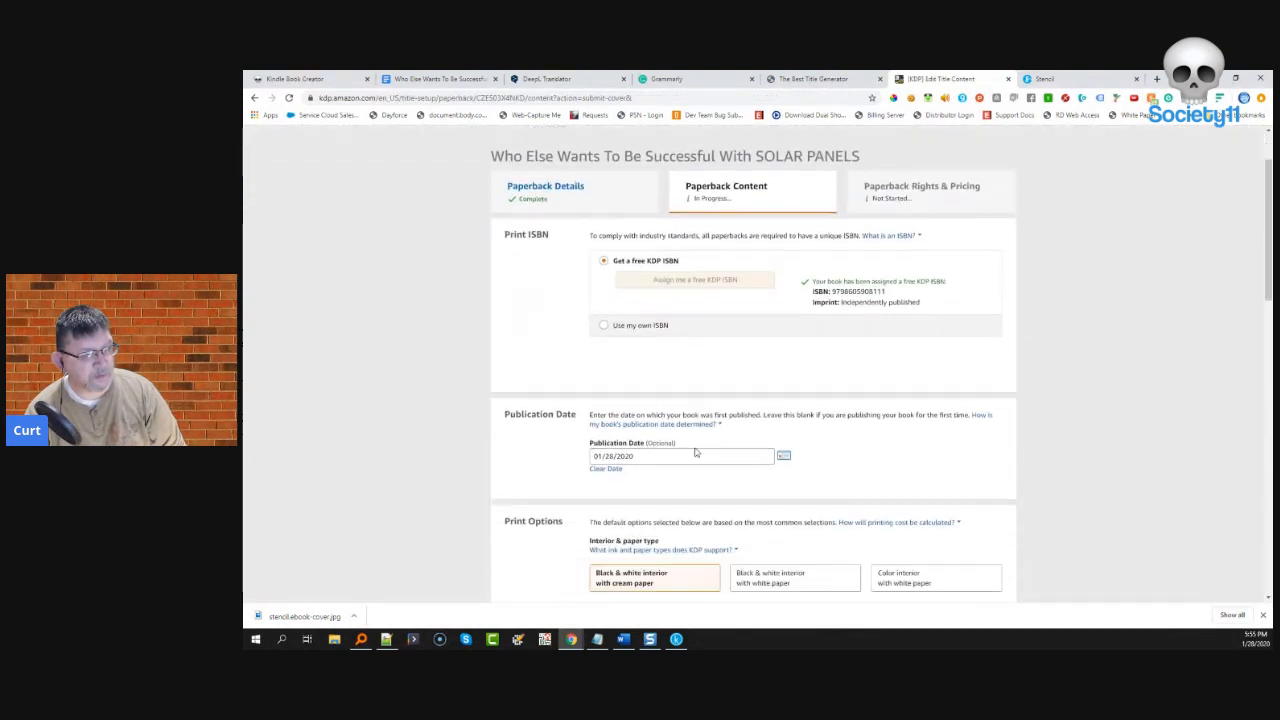
pyautogui.scroll(-3, 697, 452)
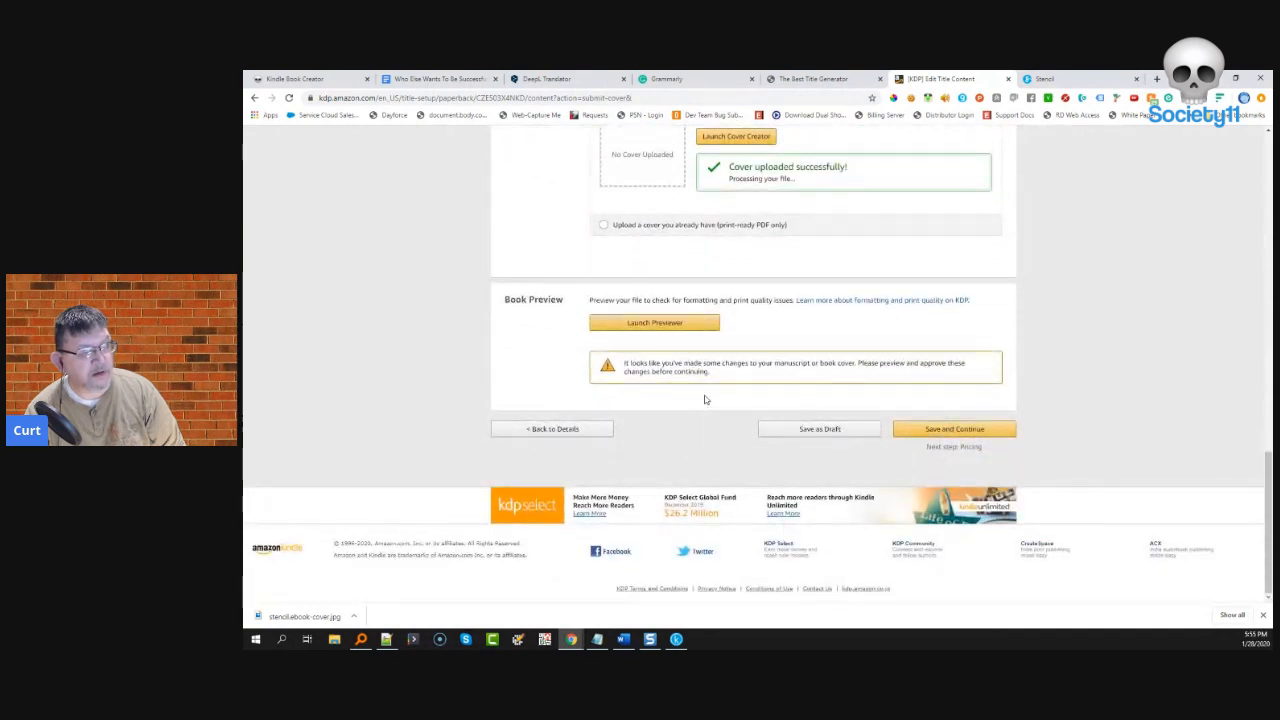
pyautogui.click(945, 429)
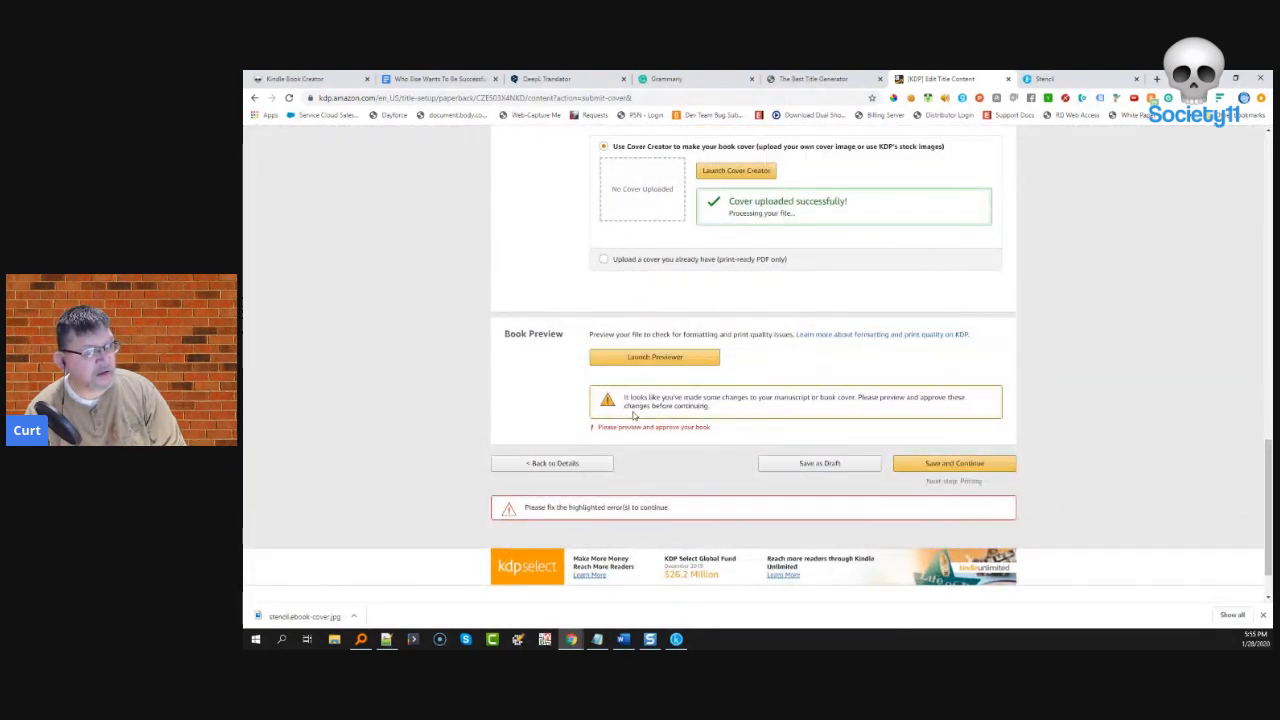
pyautogui.click(645, 359)
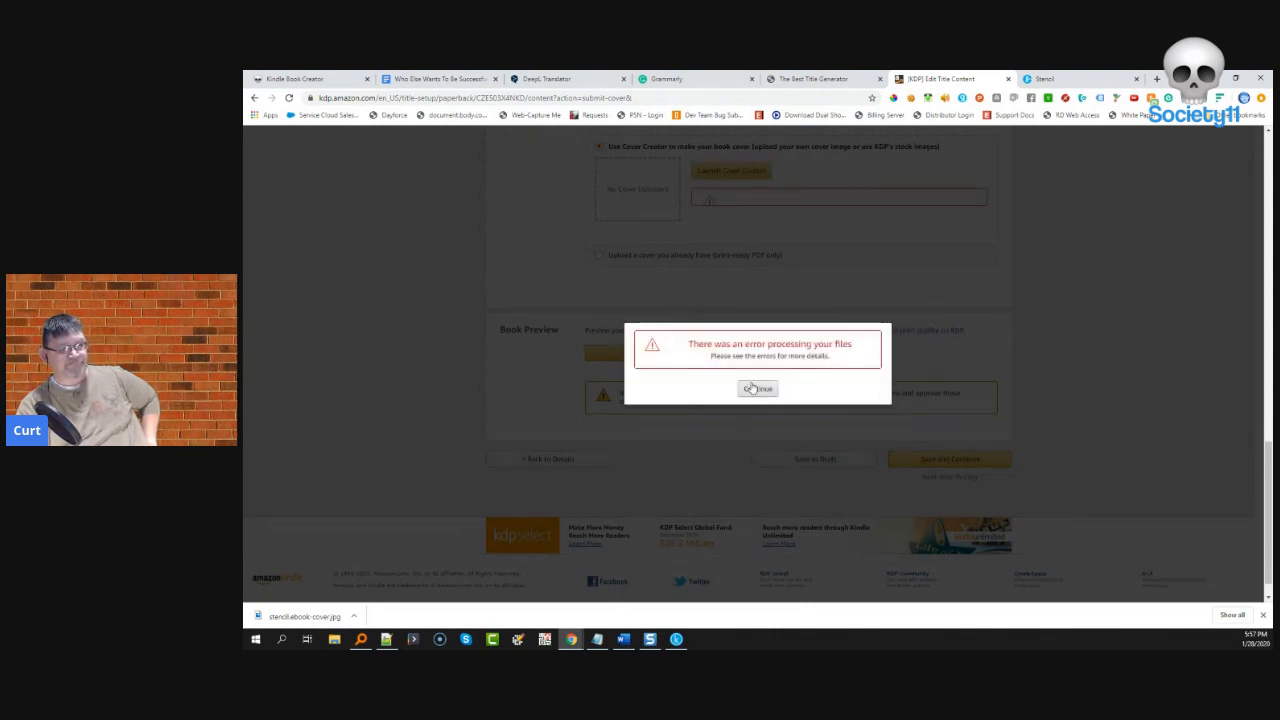
# - Dismiss the error, highlight the manuscript's 23-of-24-pages message, and return to the Bookshelf
pyautogui.click(759, 390)
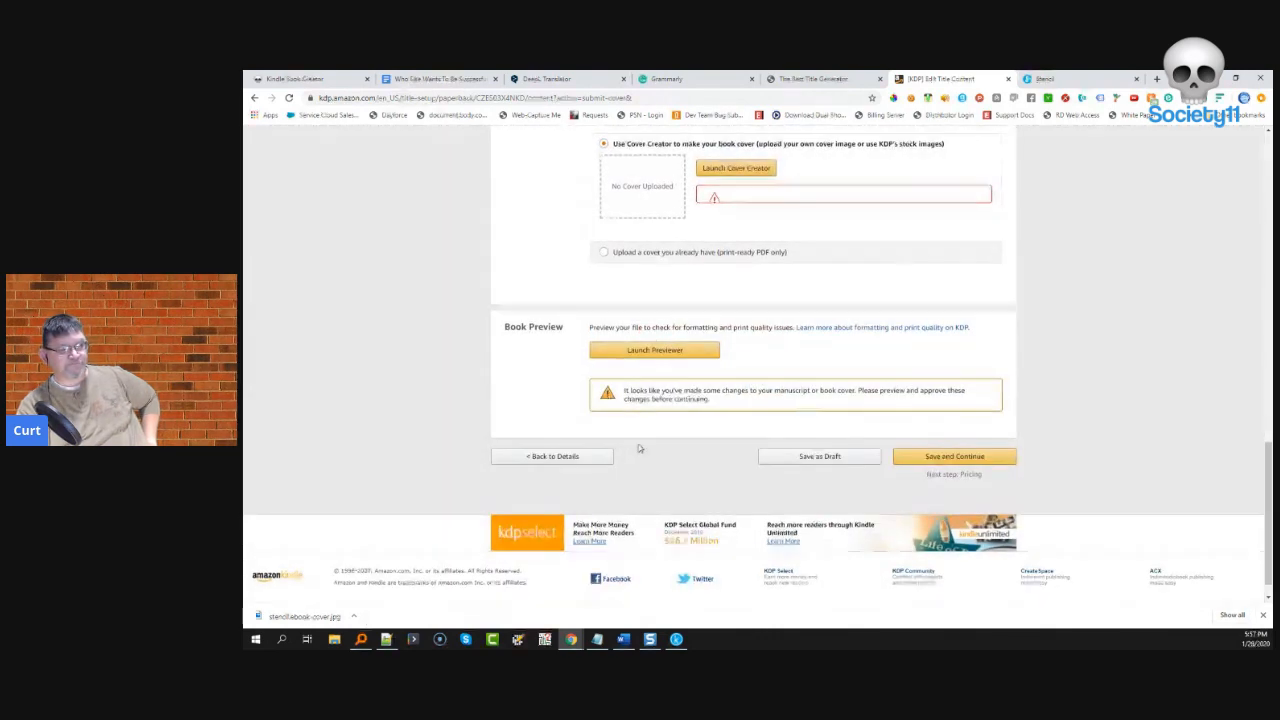
pyautogui.scroll(2, 742, 394)
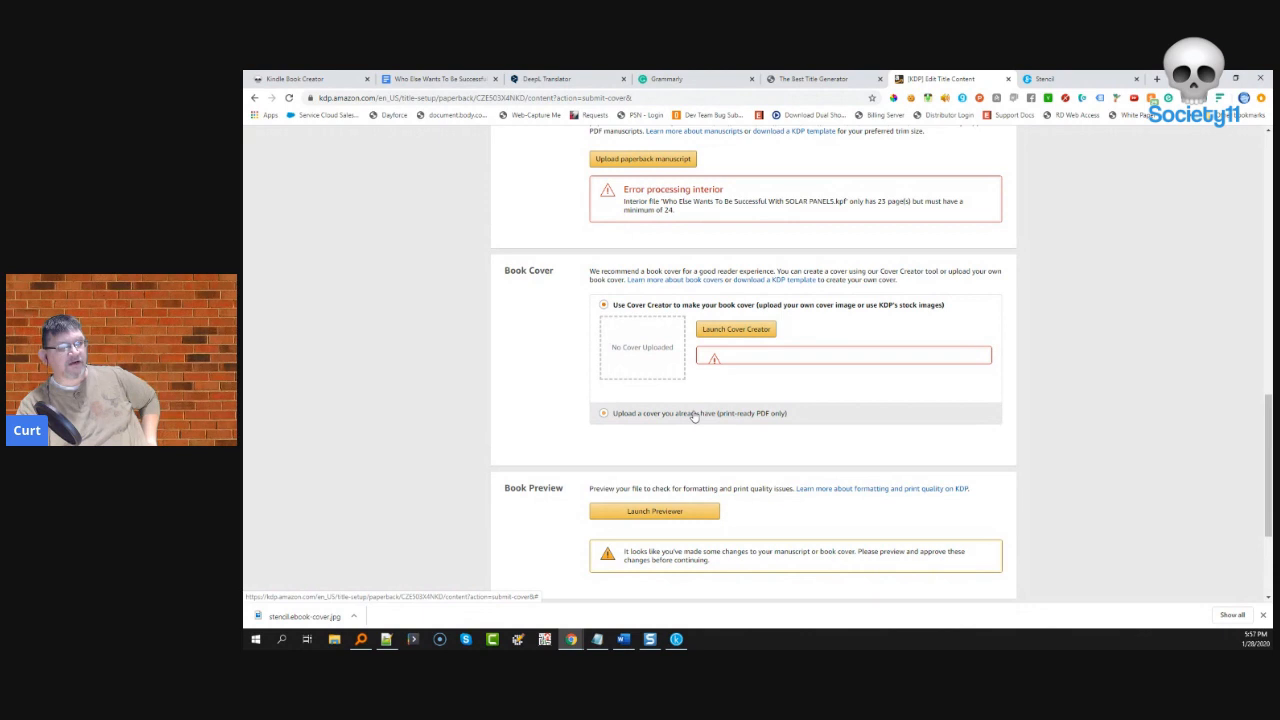
pyautogui.scroll(2, 695, 416)
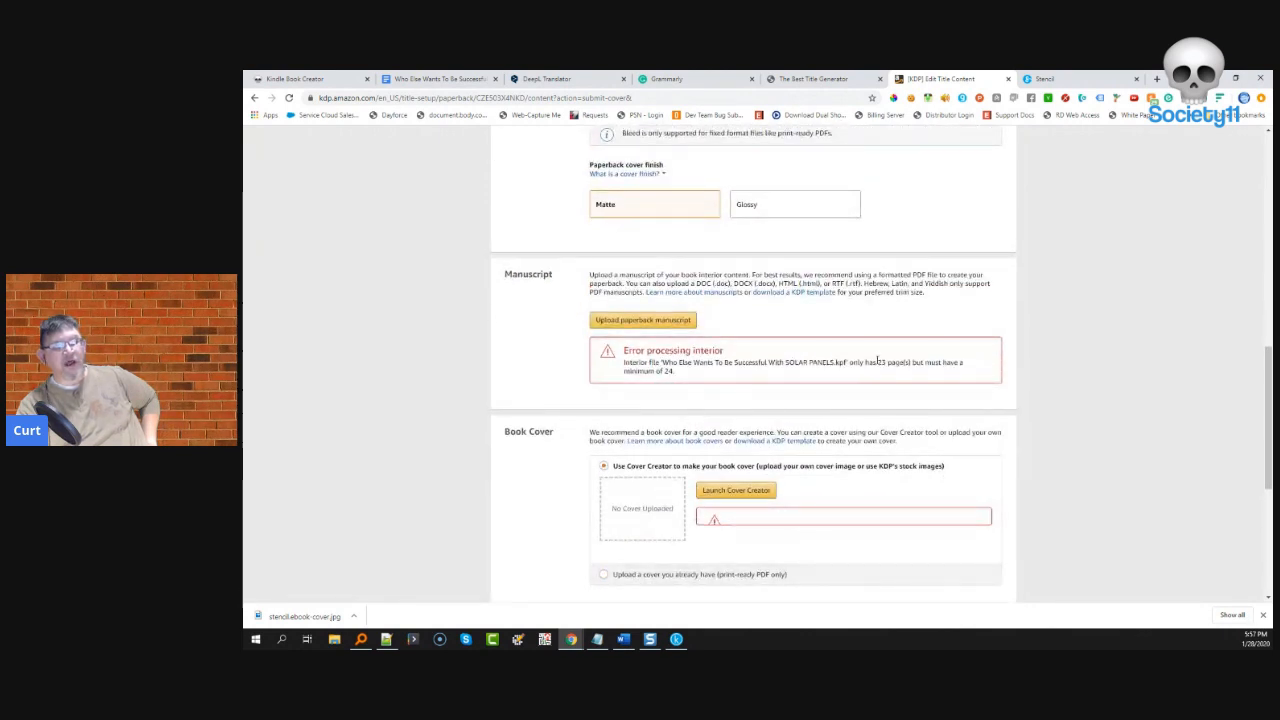
pyautogui.moveTo(878, 362); pyautogui.dragTo(905, 369)
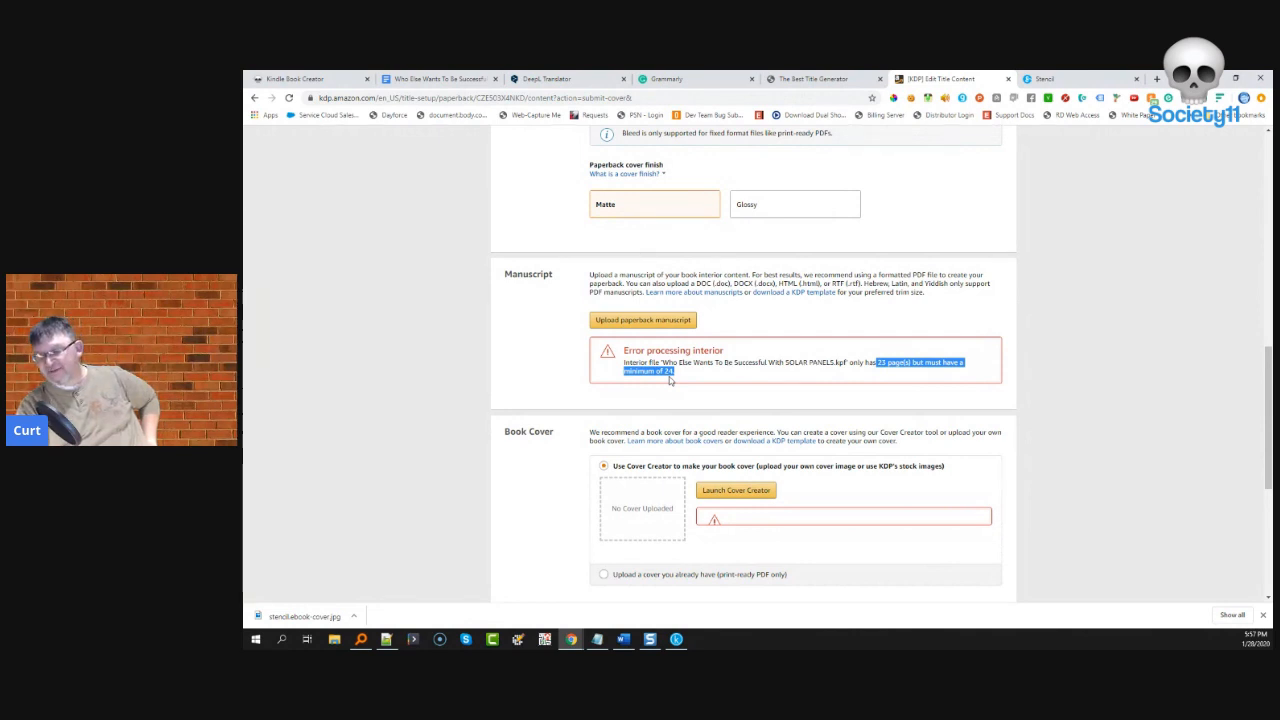
pyautogui.click(836, 376)
pyautogui.moveTo(724, 362); pyautogui.dragTo(866, 363)
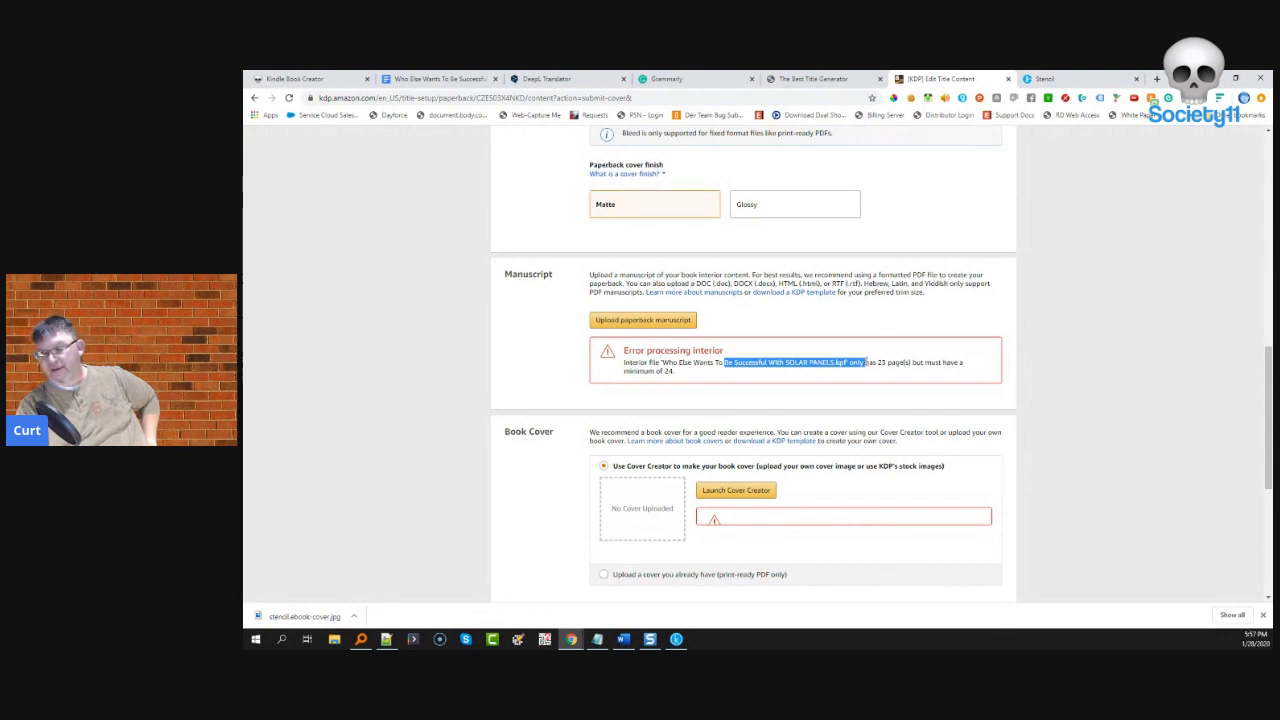
pyautogui.click(860, 365)
pyautogui.moveTo(876, 361); pyautogui.dragTo(973, 376)
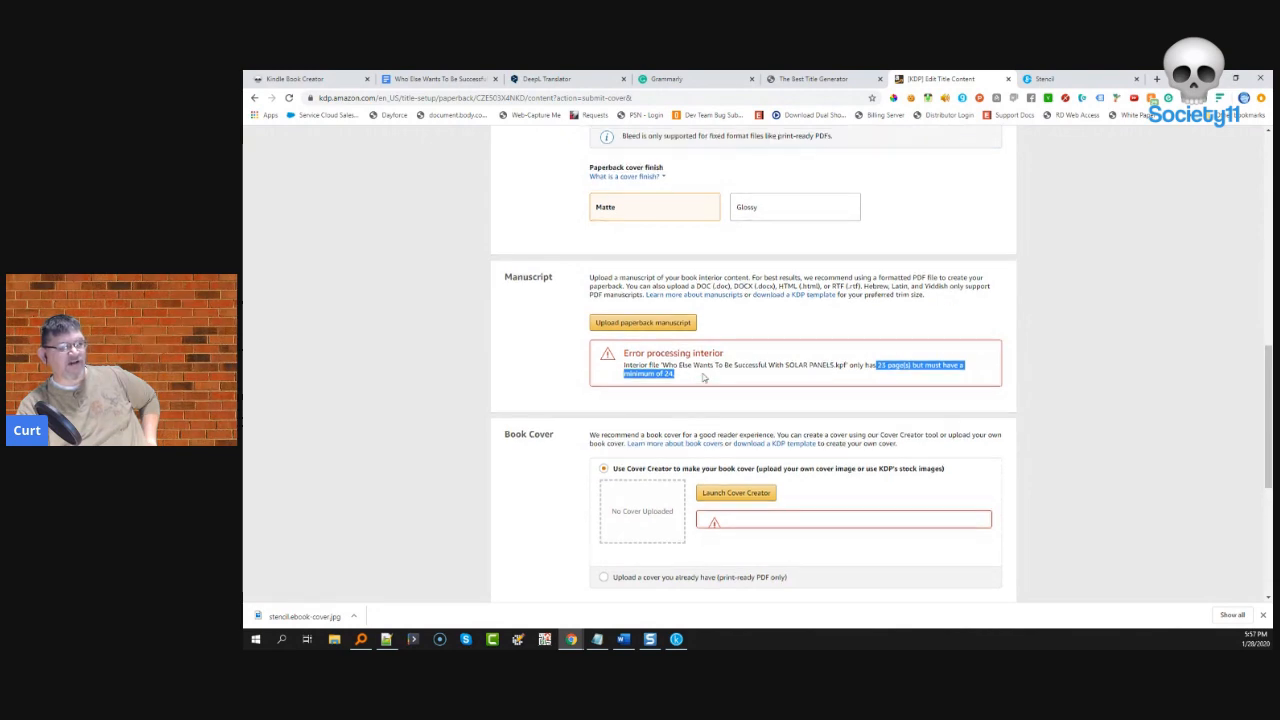
pyautogui.click(645, 182)
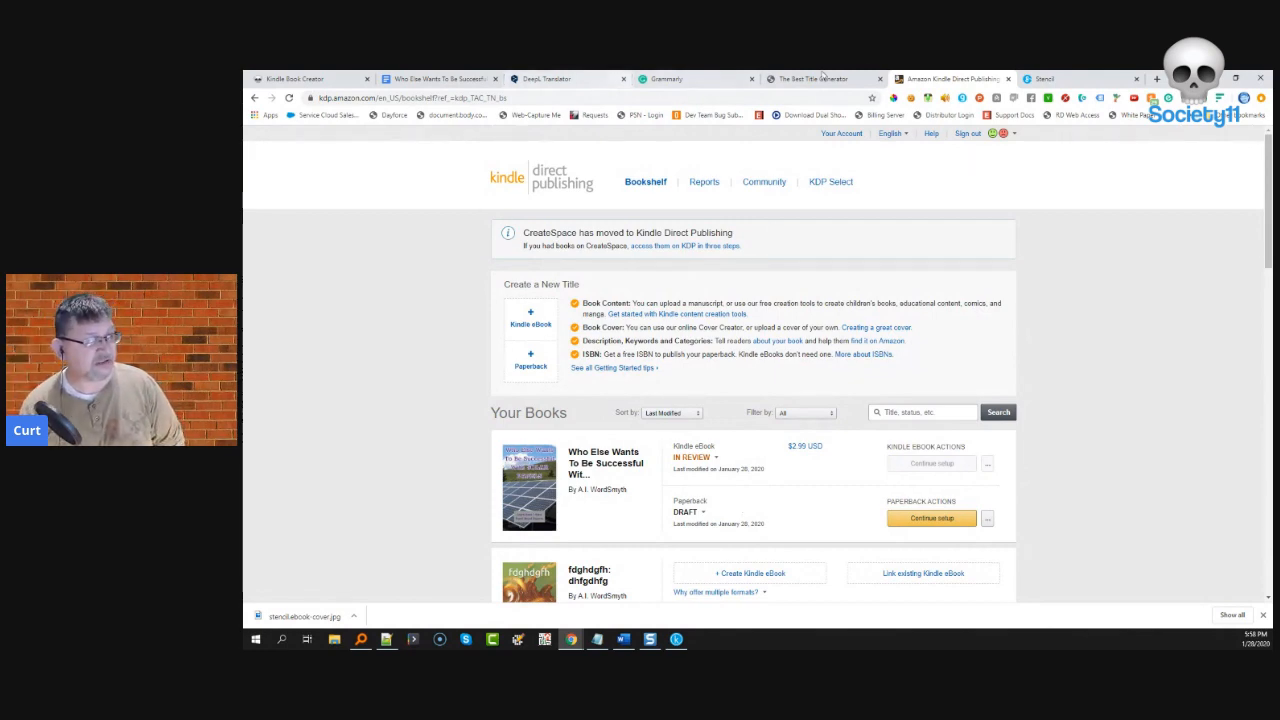
# - Scroll through the Solar Panels manuscript in Google Docs to its last page, 16 of 16
pyautogui.click(440, 78)
pyautogui.click(683, 397)
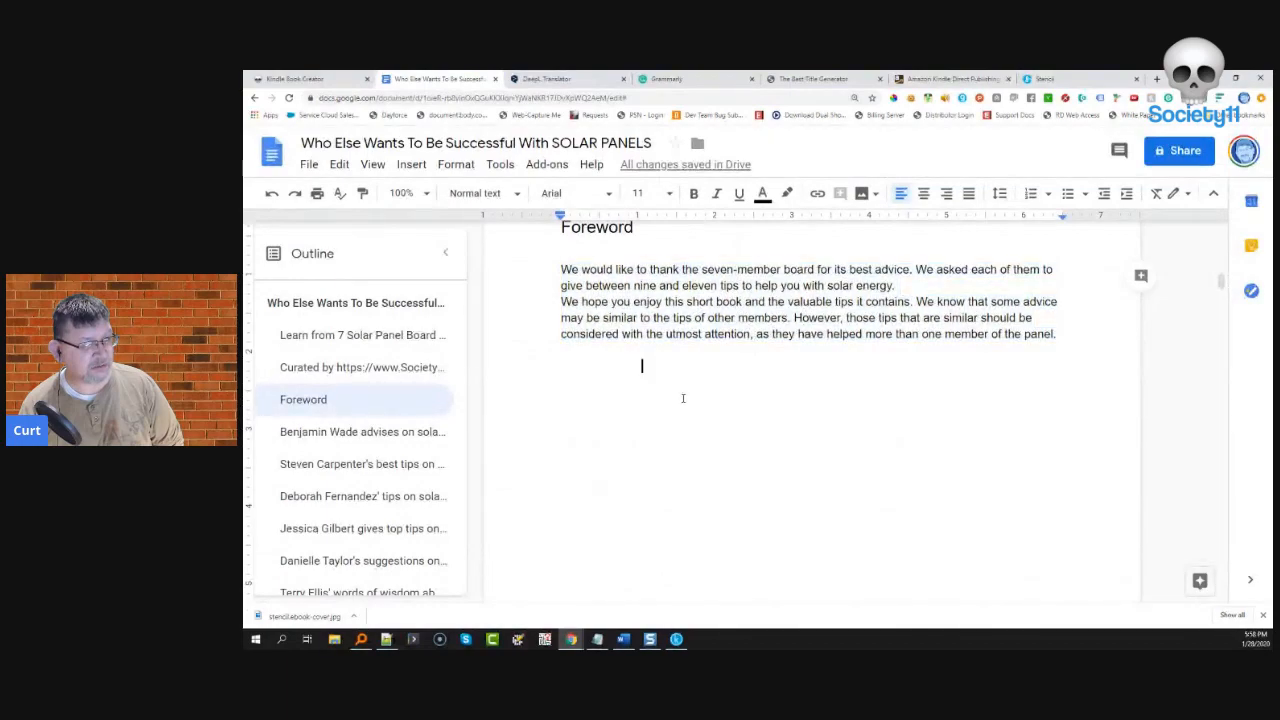
pyautogui.scroll(-15, 691, 398)
pyautogui.scroll(-20, 691, 398)
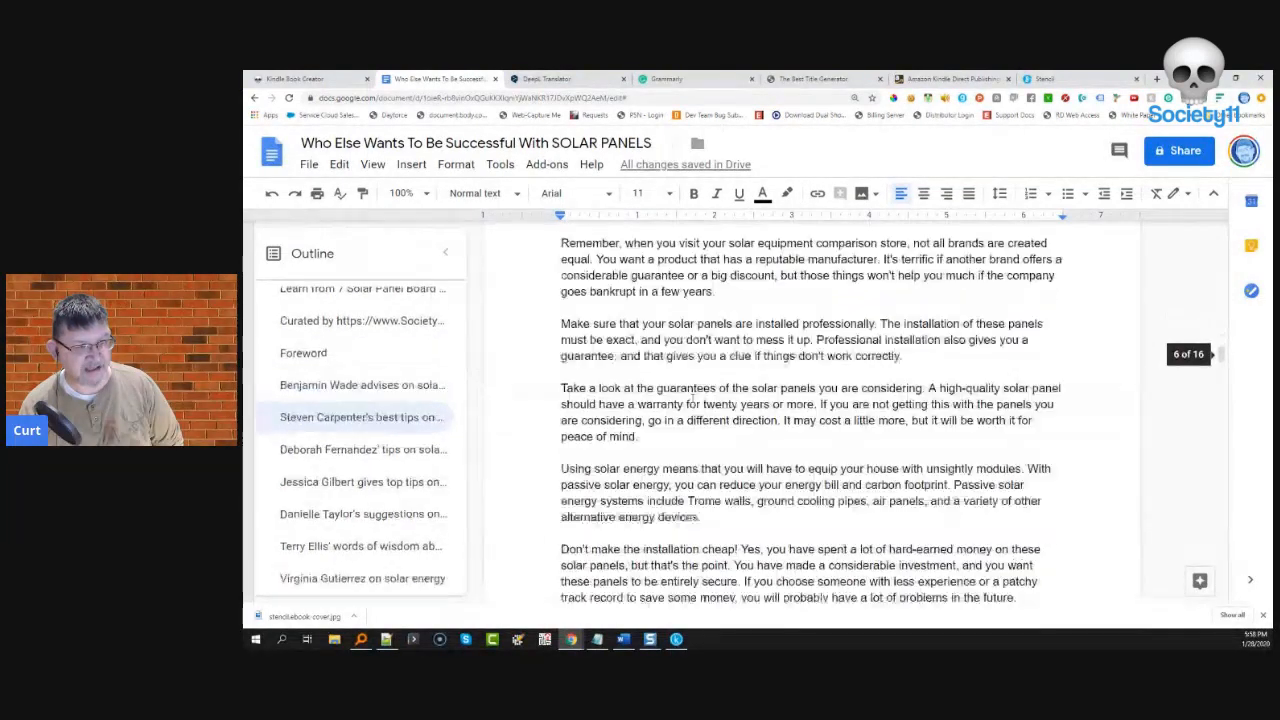
pyautogui.scroll(-20, 691, 398)
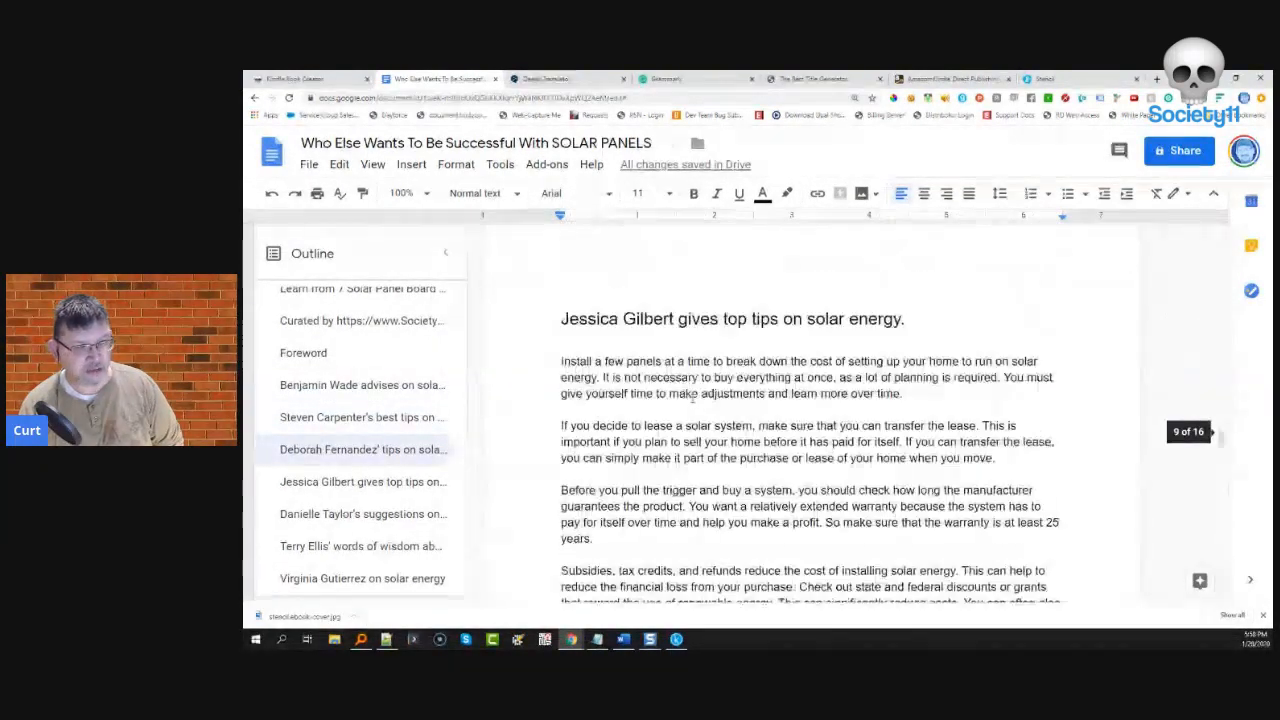
pyautogui.scroll(-20, 691, 398)
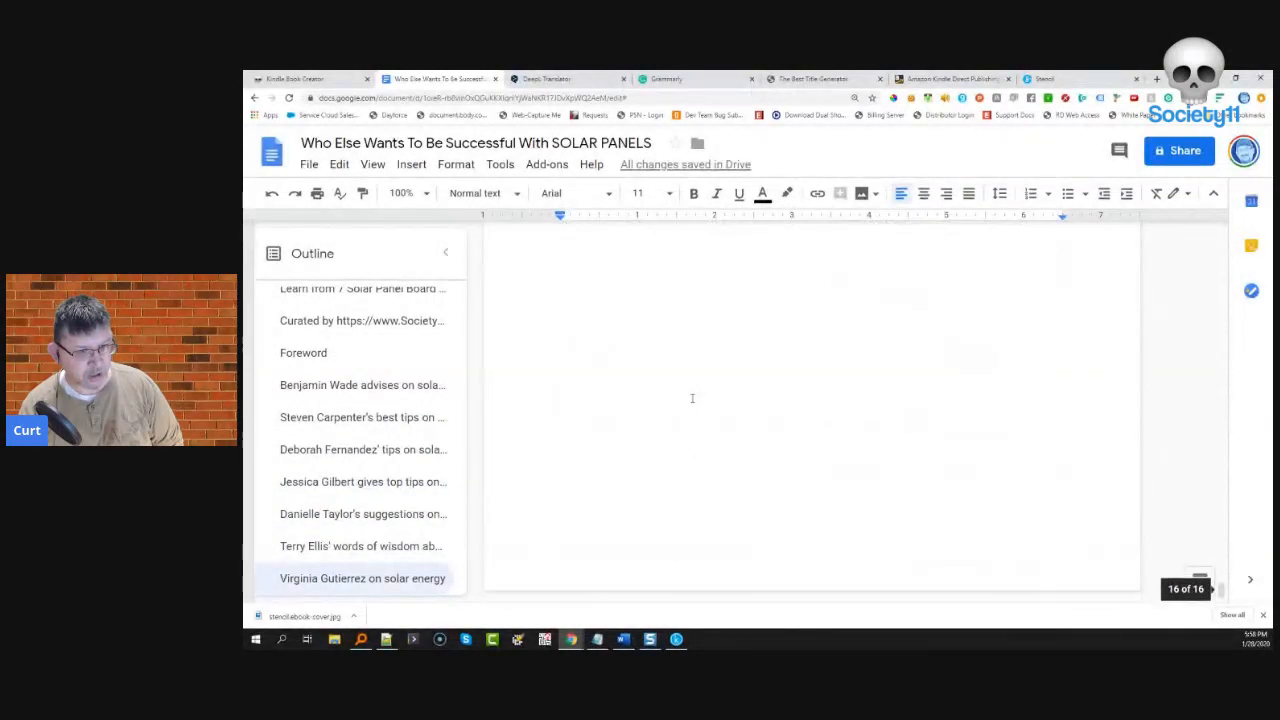
pyautogui.scroll(-3, 691, 398)
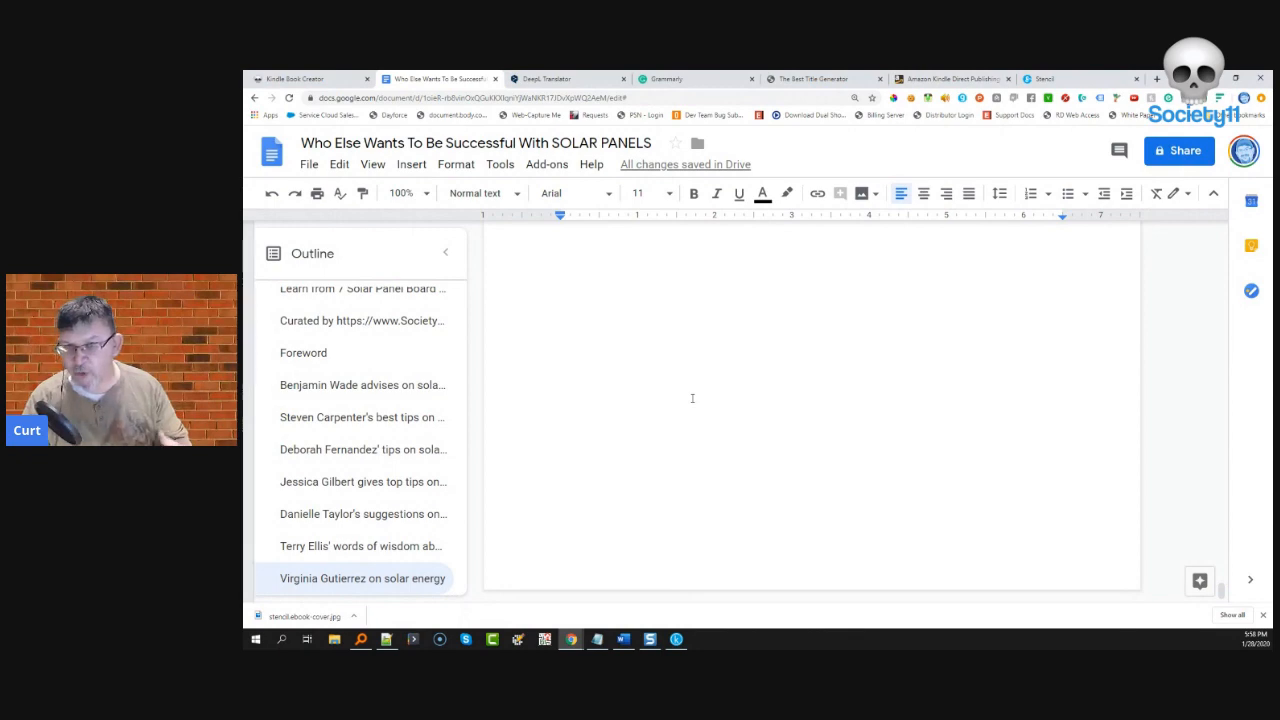
pyautogui.scroll(10, 680, 328)
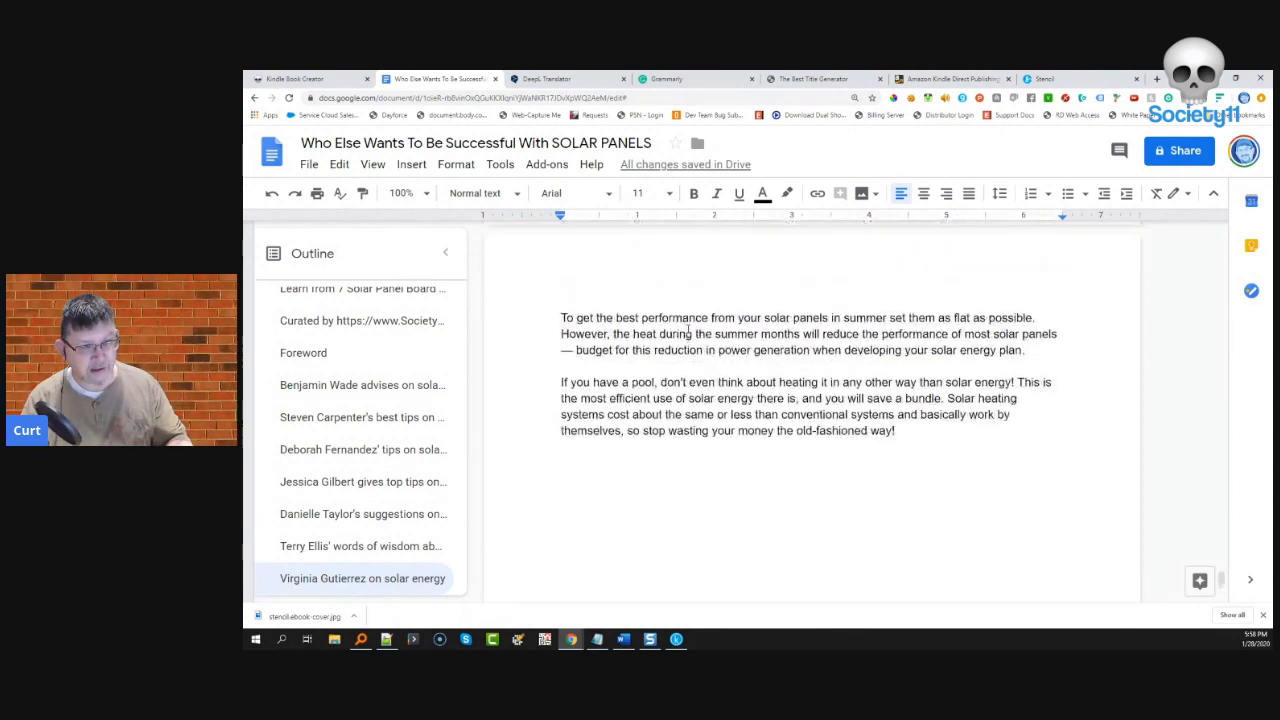
pyautogui.scroll(-5, 677, 328)
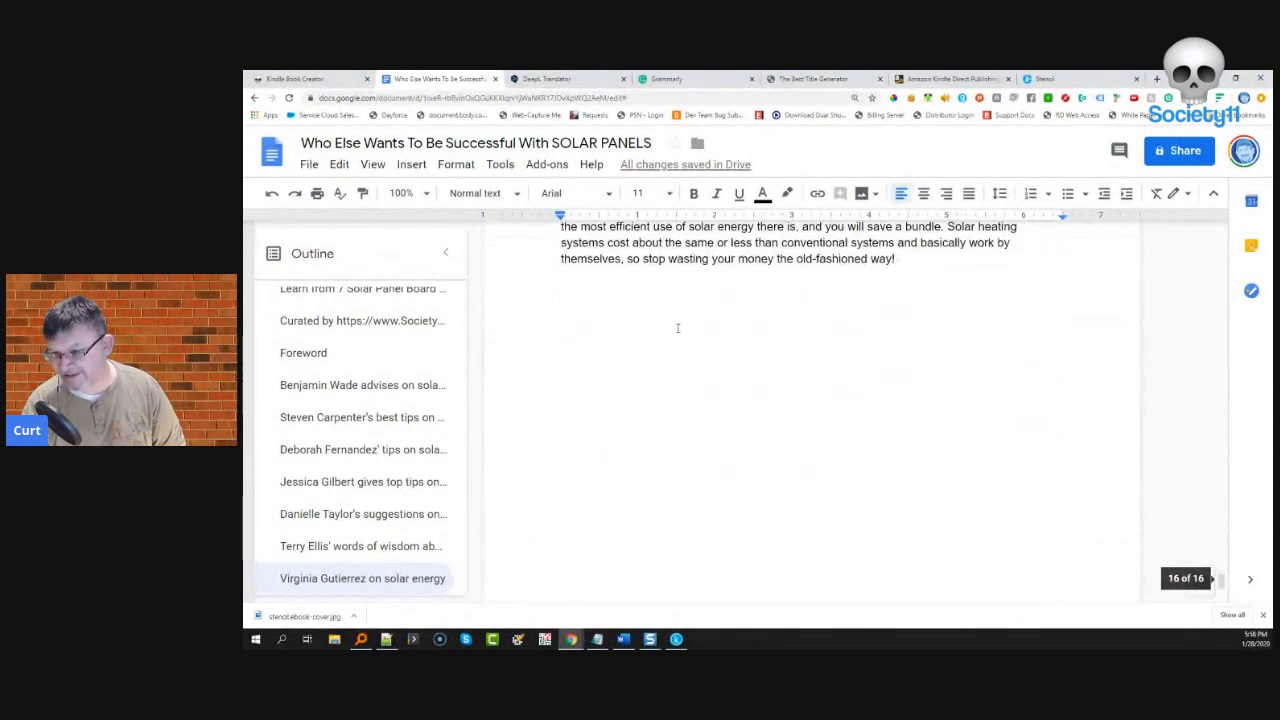
pyautogui.scroll(3, 677, 328)
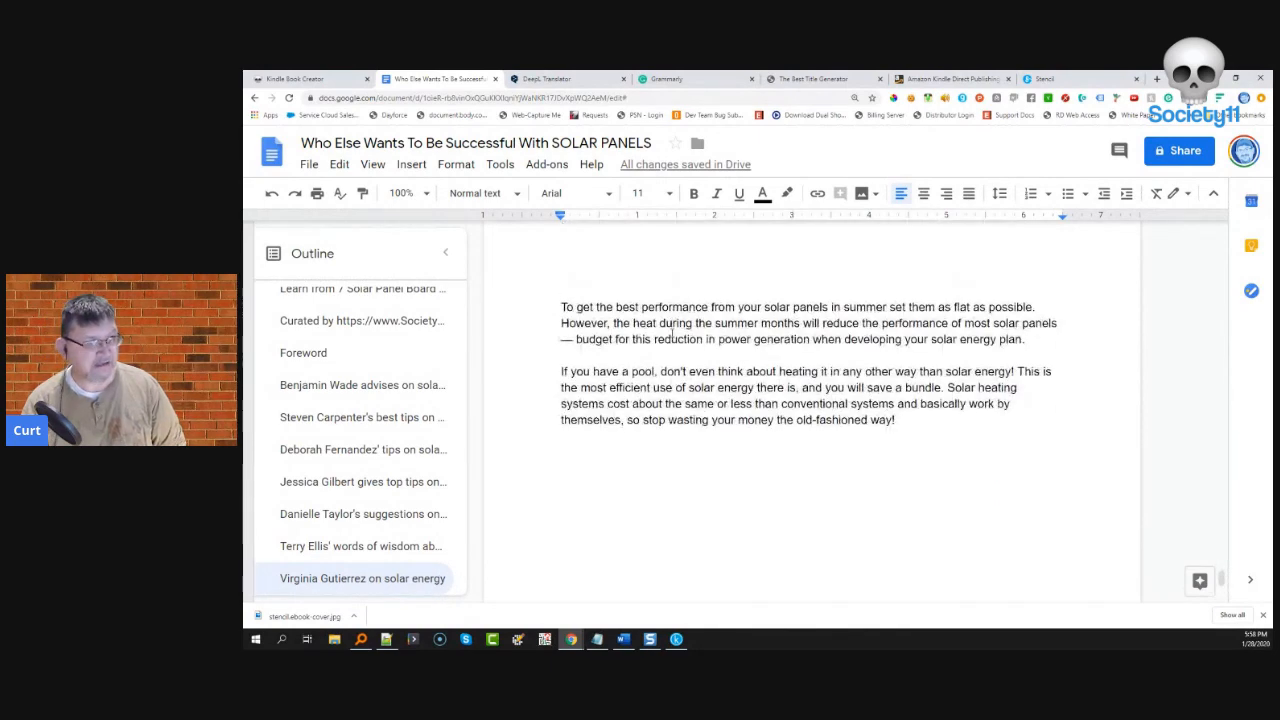
pyautogui.scroll(-5, 670, 334)
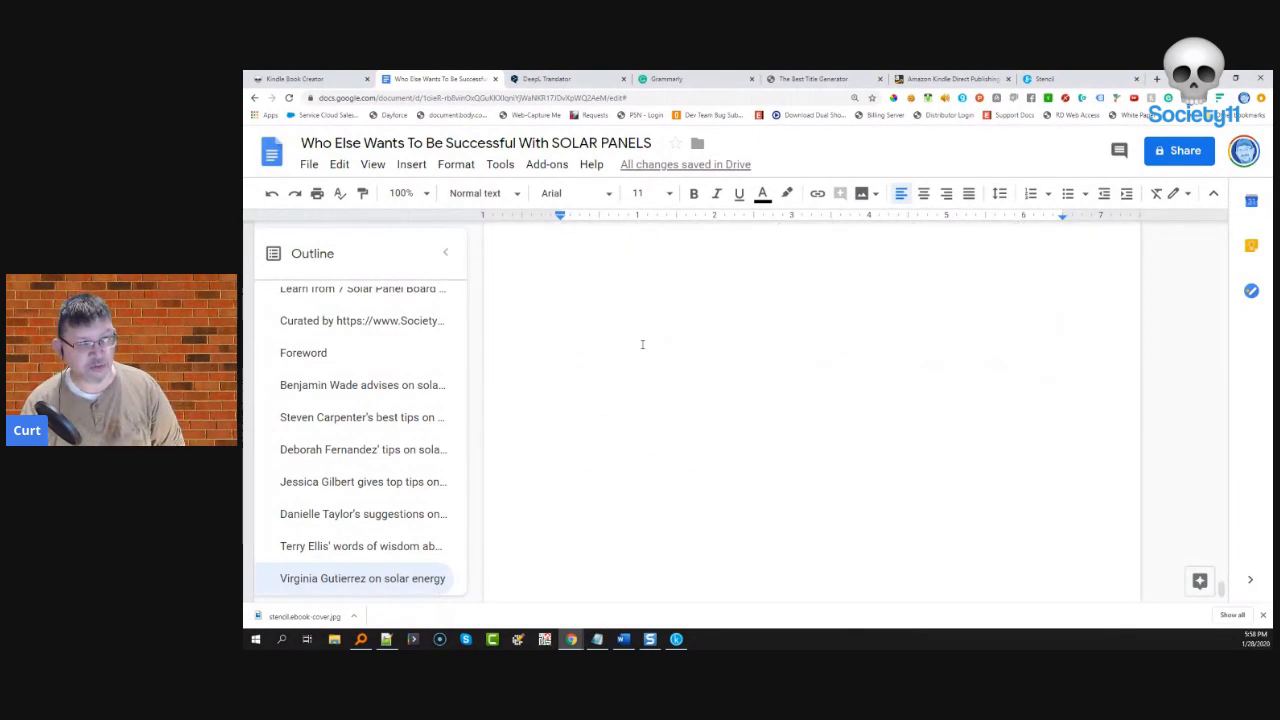
pyautogui.scroll(4, 747, 359)
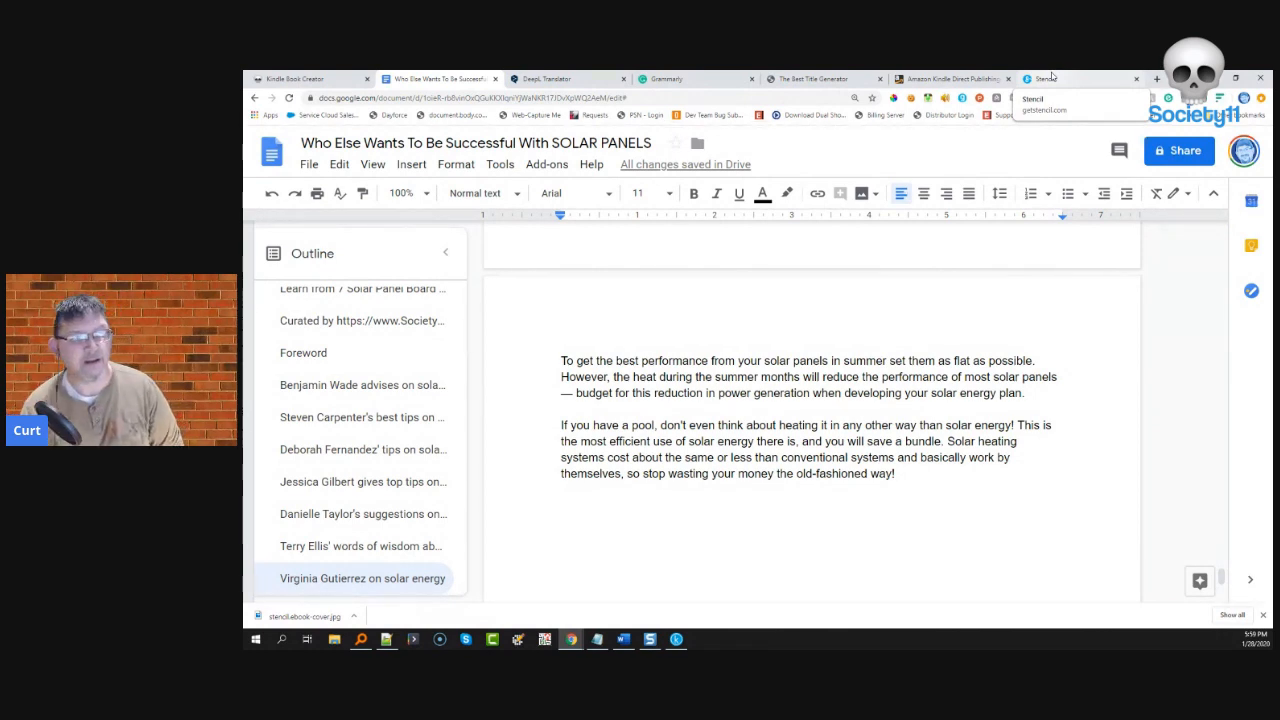
# - Back on the KDP Bookshelf, view and close the paperback's actions menu
pyautogui.click(945, 79)
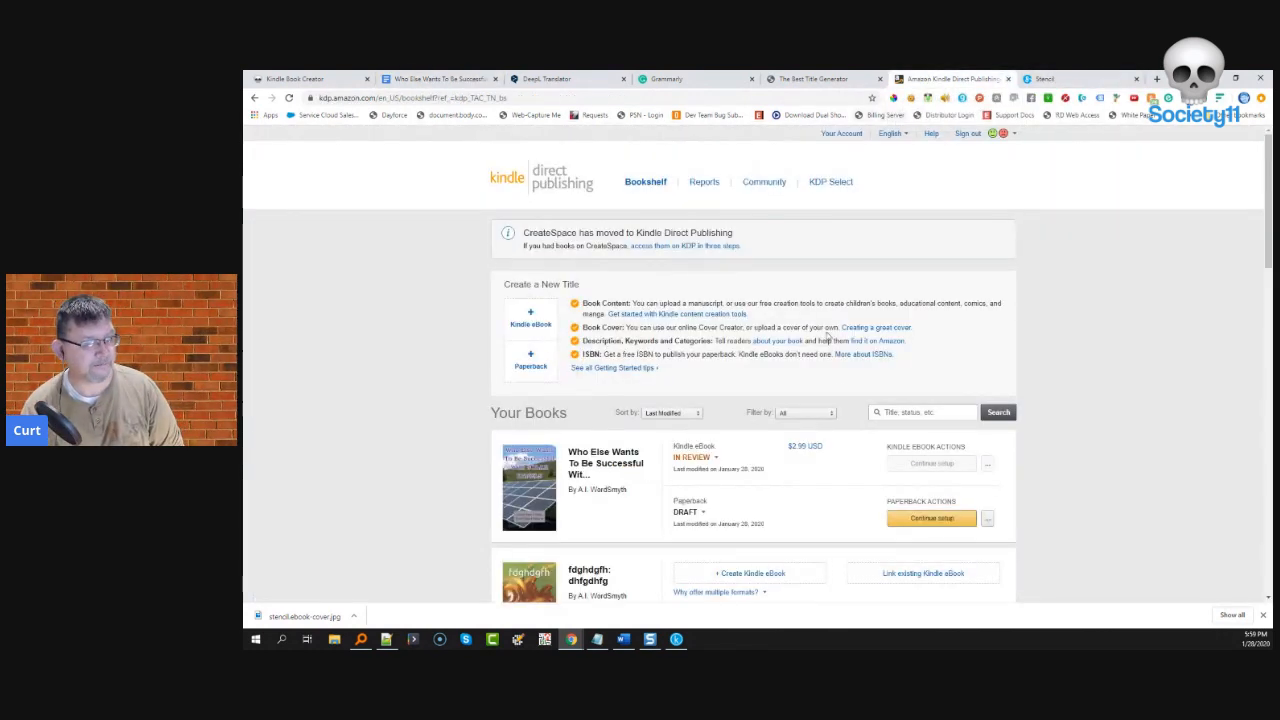
pyautogui.scroll(-1, 792, 337)
pyautogui.scroll(1, 792, 337)
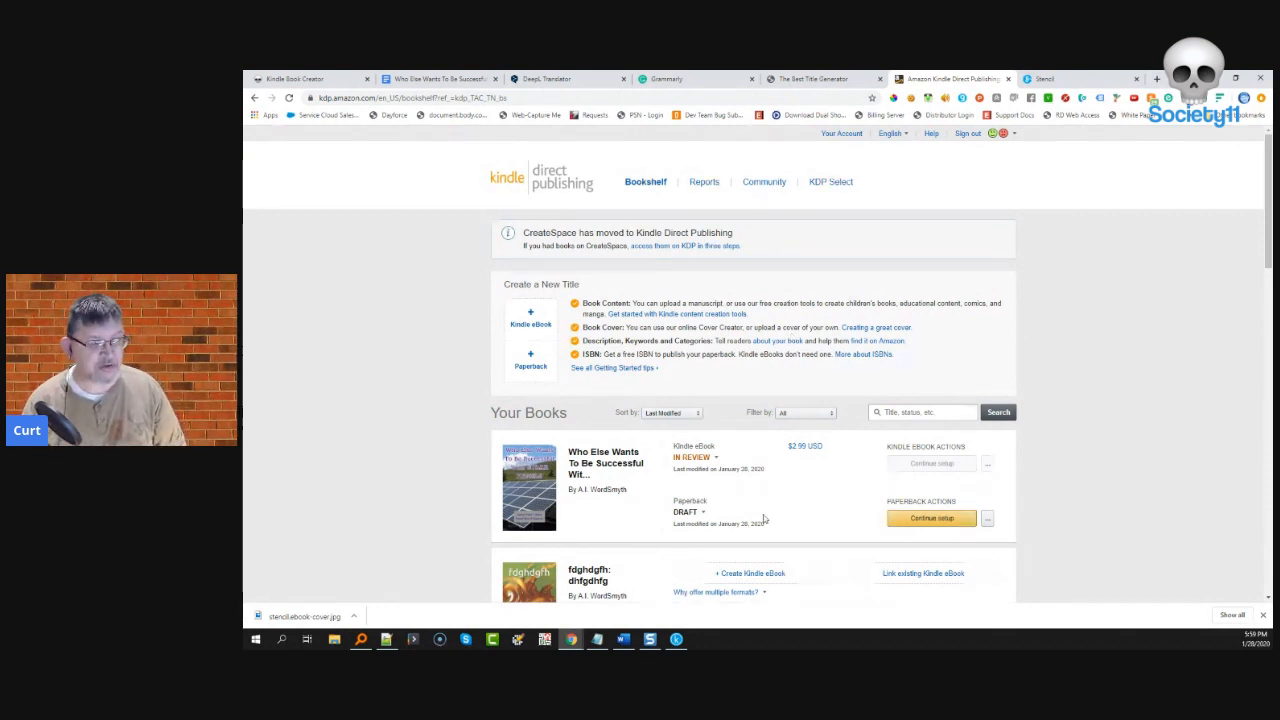
pyautogui.click(987, 518)
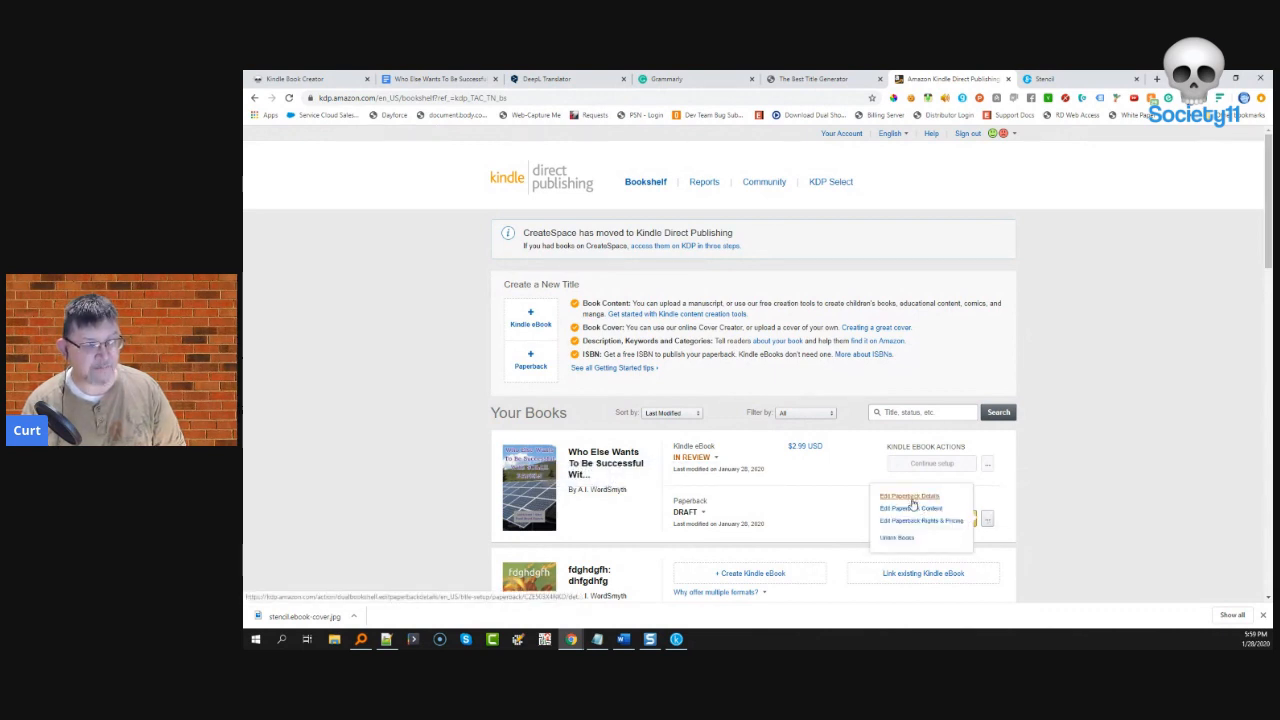
pyautogui.click(795, 470)
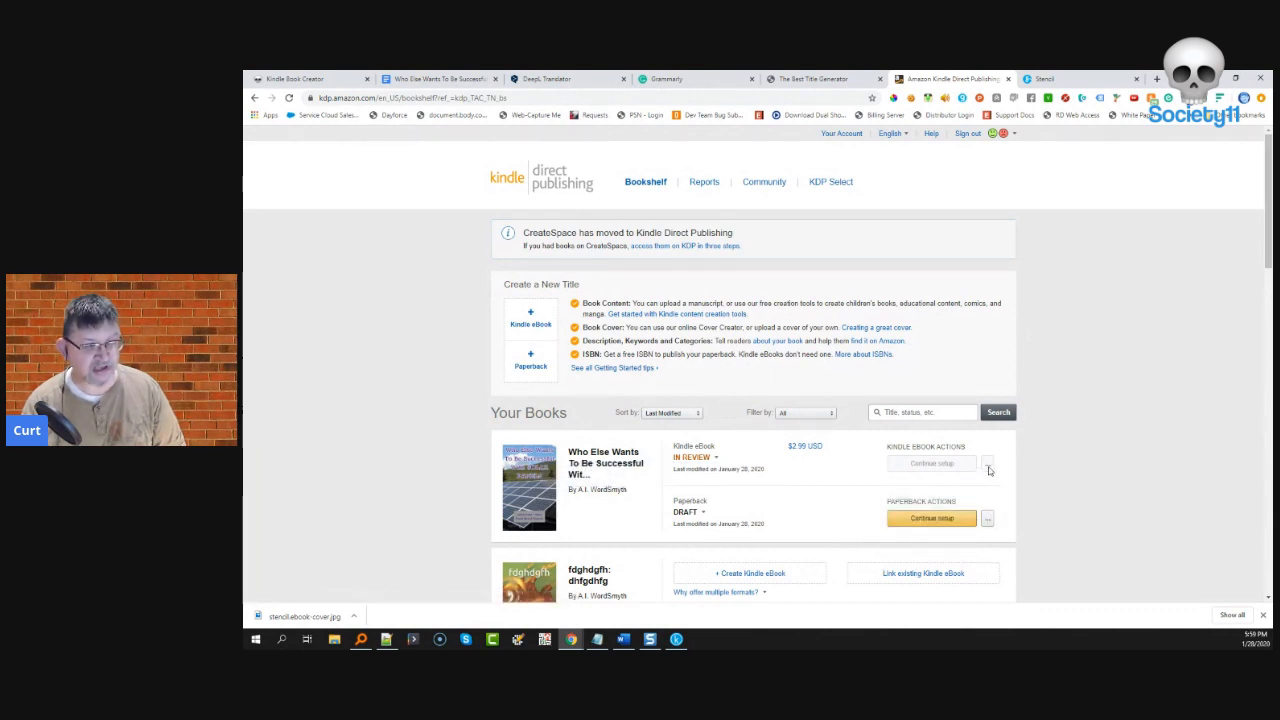
# - Open the Kindle eBook's $2.99 price link and check its In Review status
pyautogui.click(808, 447)
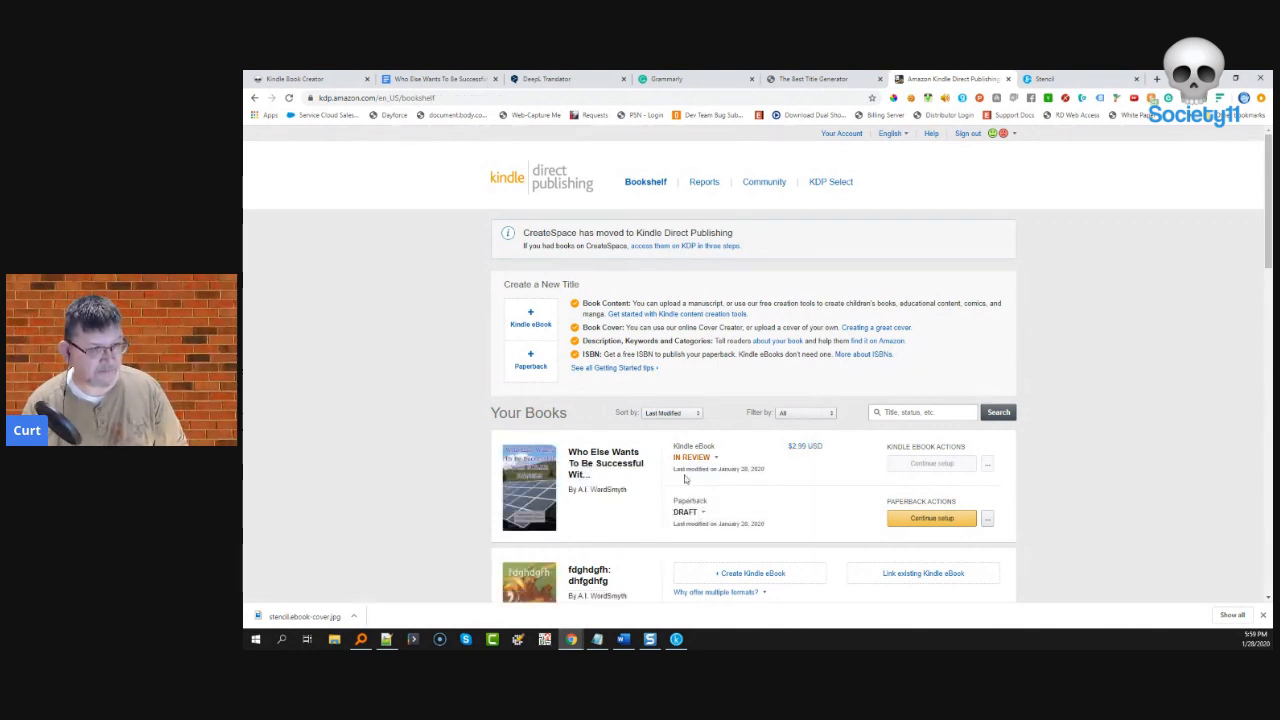
pyautogui.moveTo(709, 457)
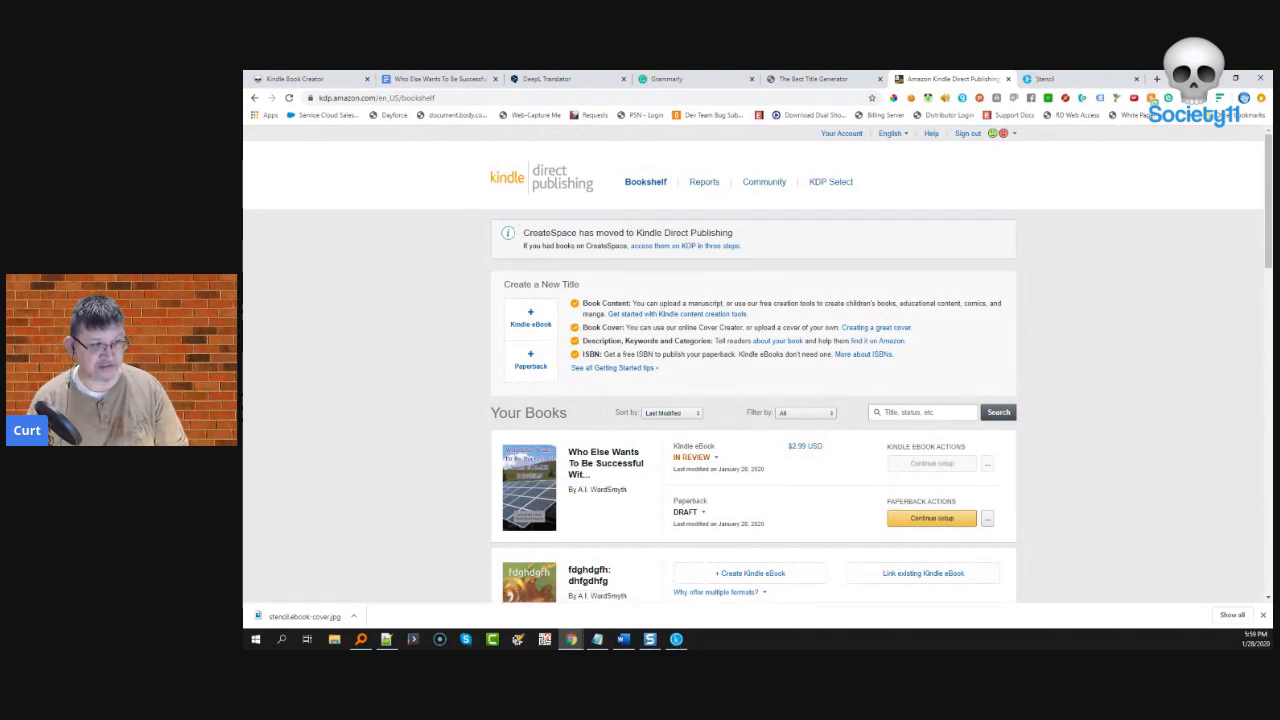
pyautogui.click(1157, 78)
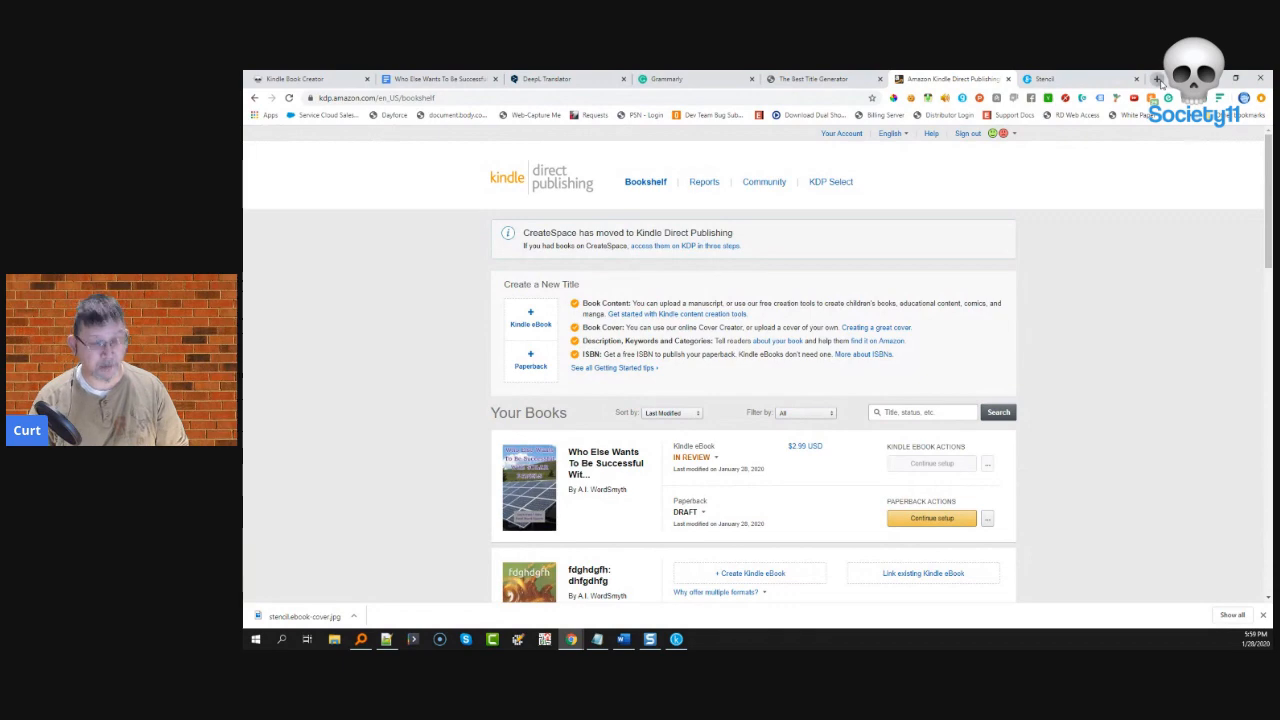
# - Load Facebook, open the Daily Free Kindle Books group from the shortcuts, and select its web address
pyautogui.write('faceb')
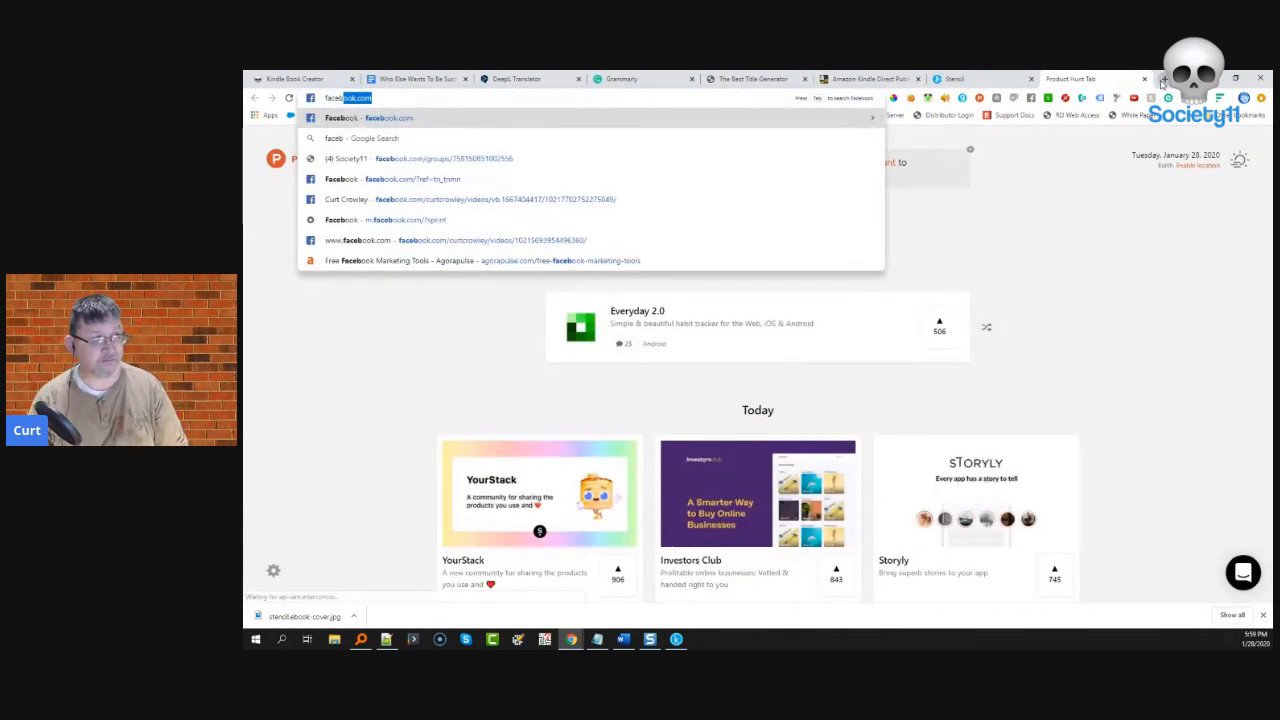
pyautogui.press('Return')
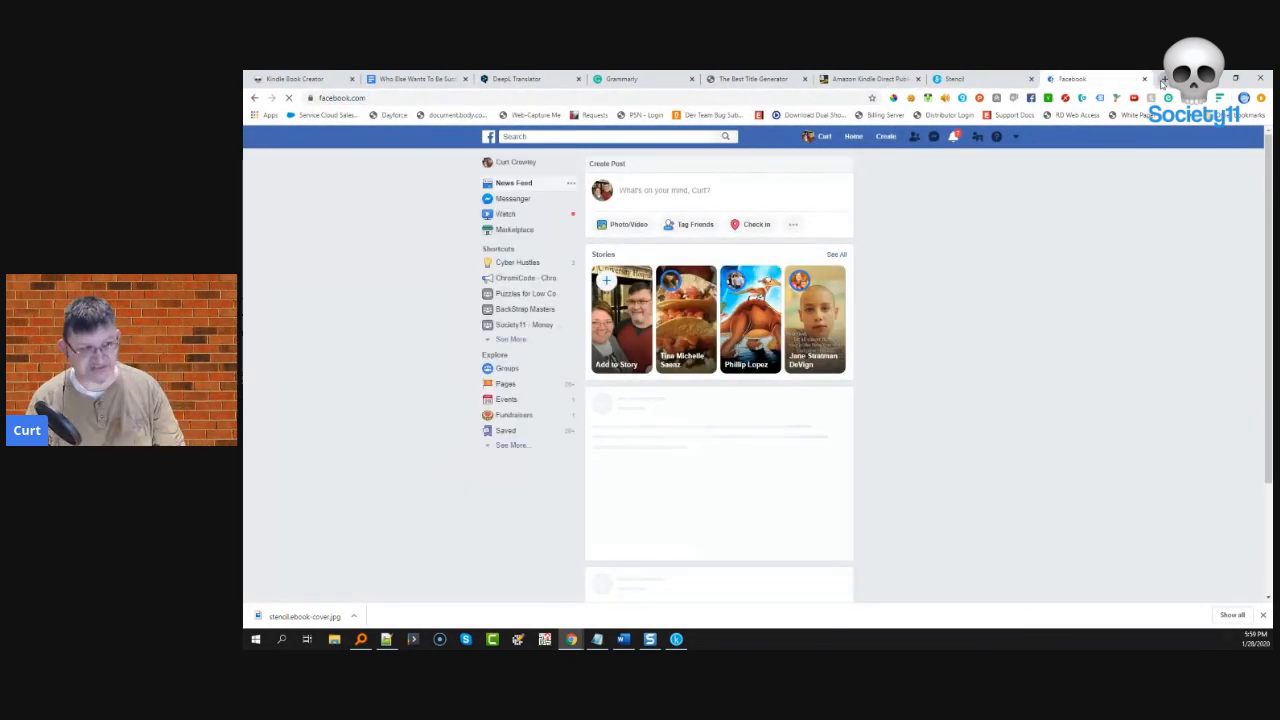
pyautogui.click(514, 340)
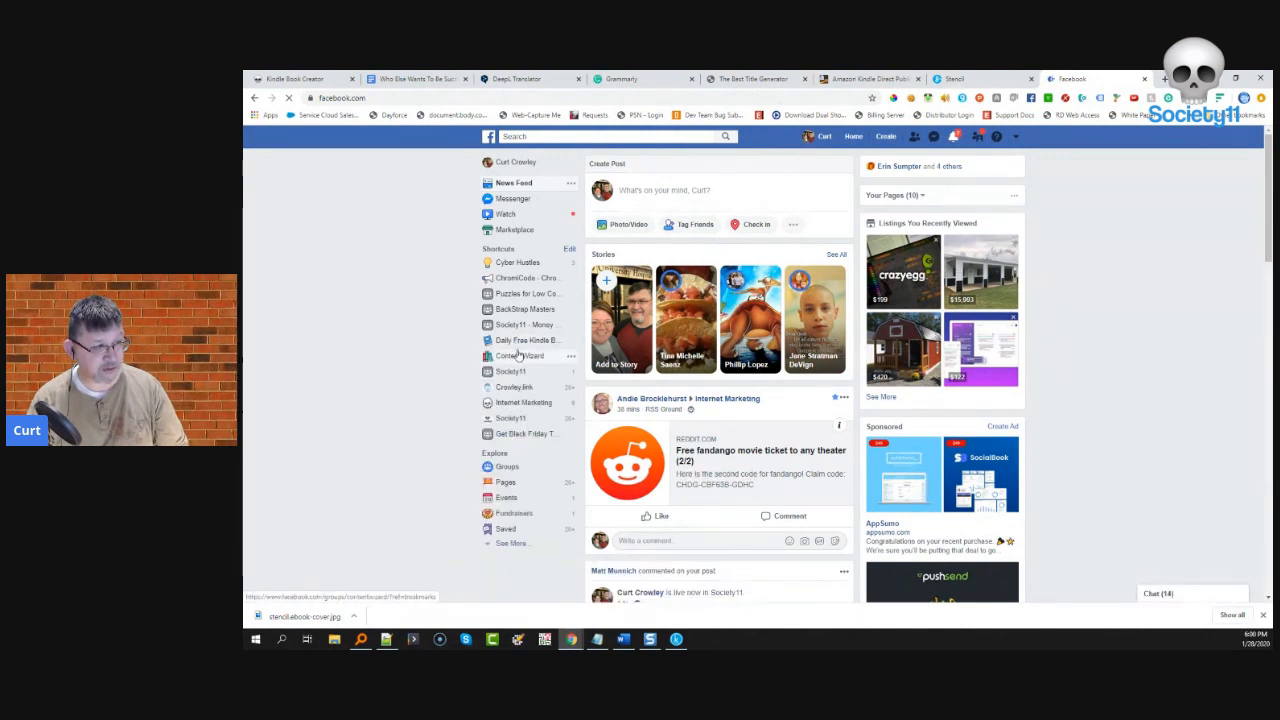
pyautogui.click(517, 343)
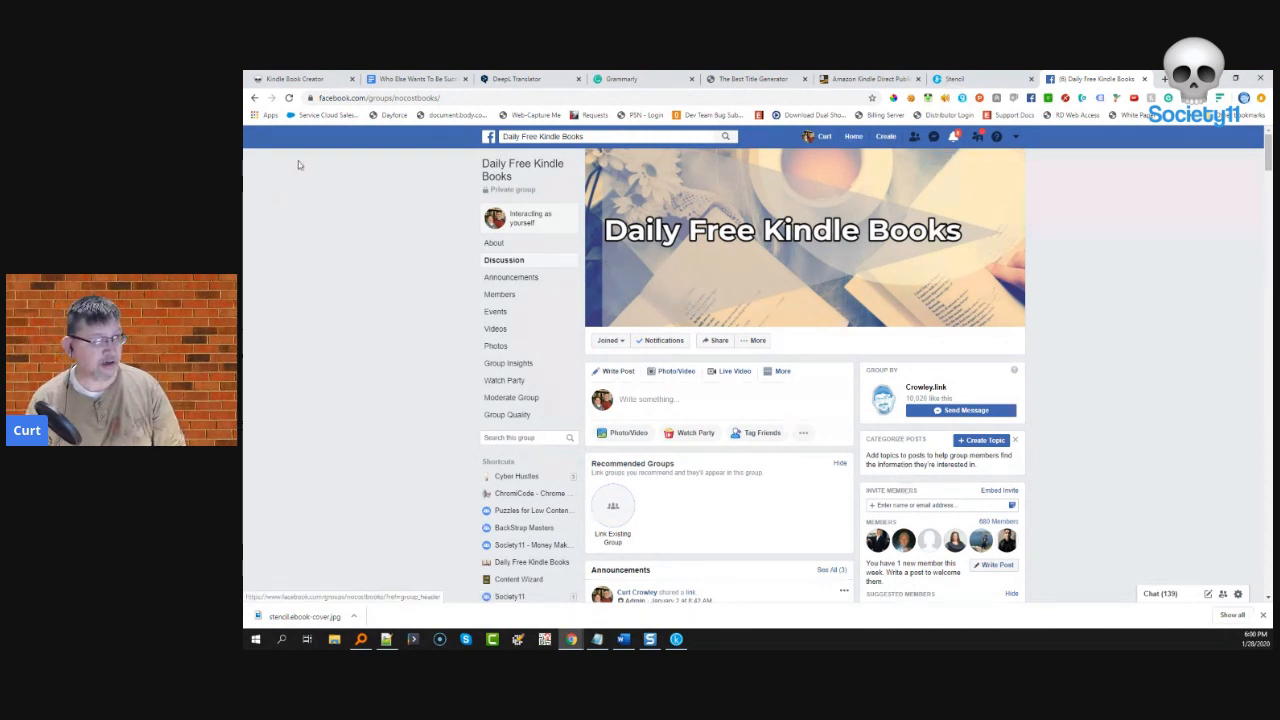
pyautogui.click(452, 99)
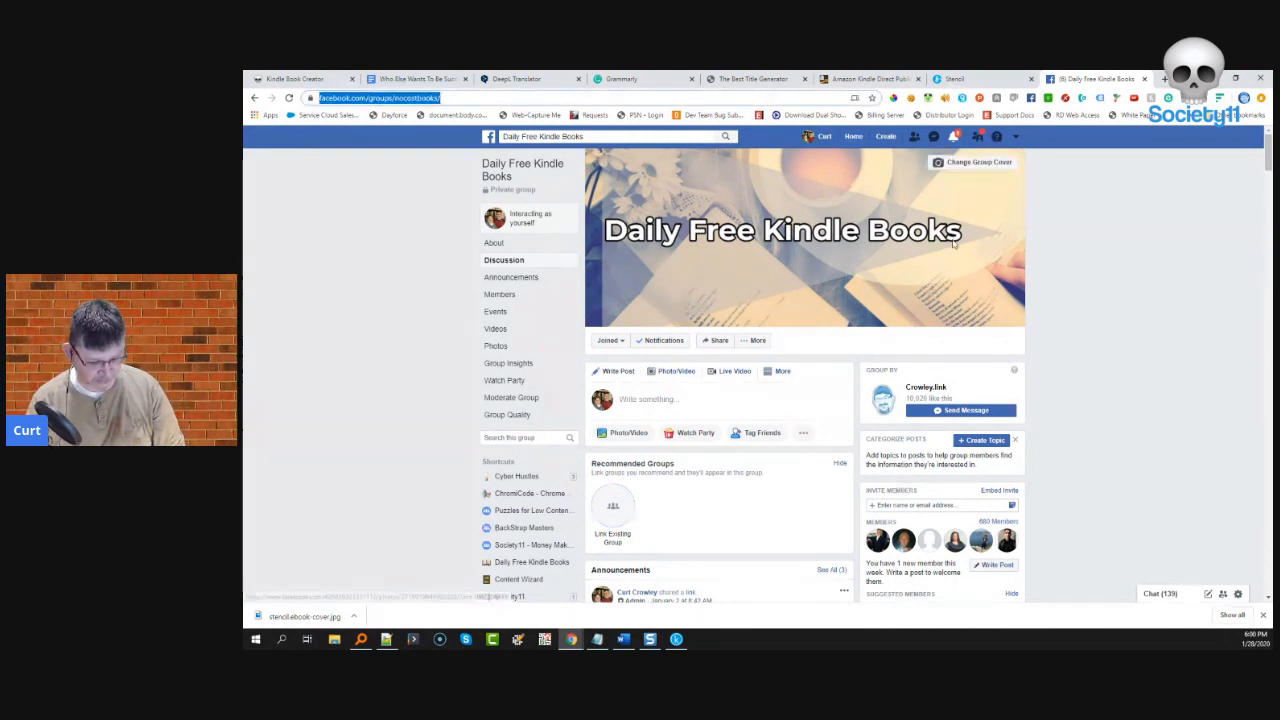